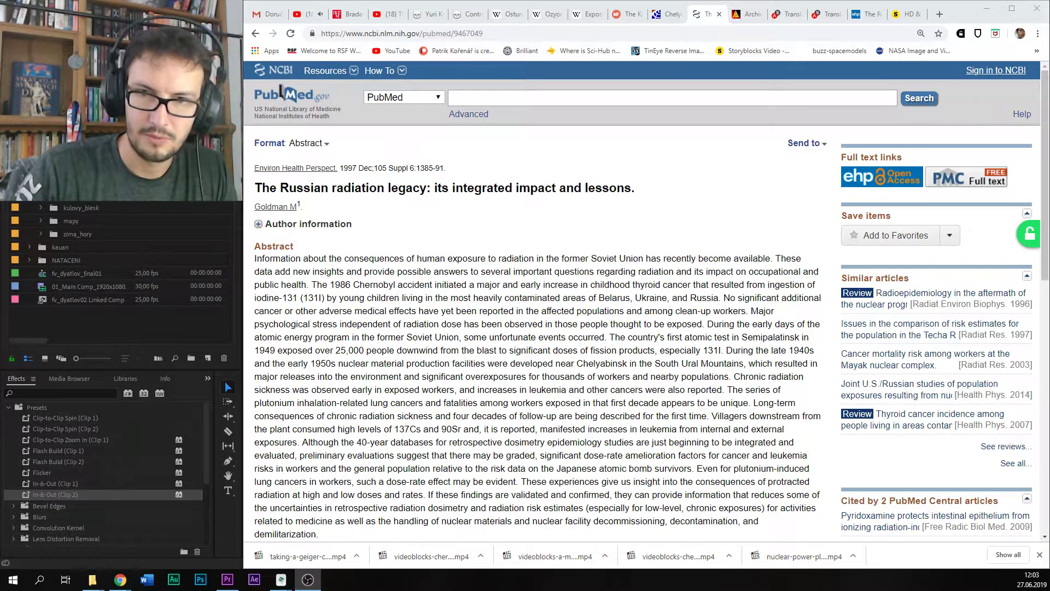
# Step: Switch to Premiere Pro and examine the timeline around the KYŠTYMSKÁ KATASTROFA title and following bila01 clip, briefly consulting the PubMed abstract in Chrome
pyautogui.hotkey('alt', 'Tab')
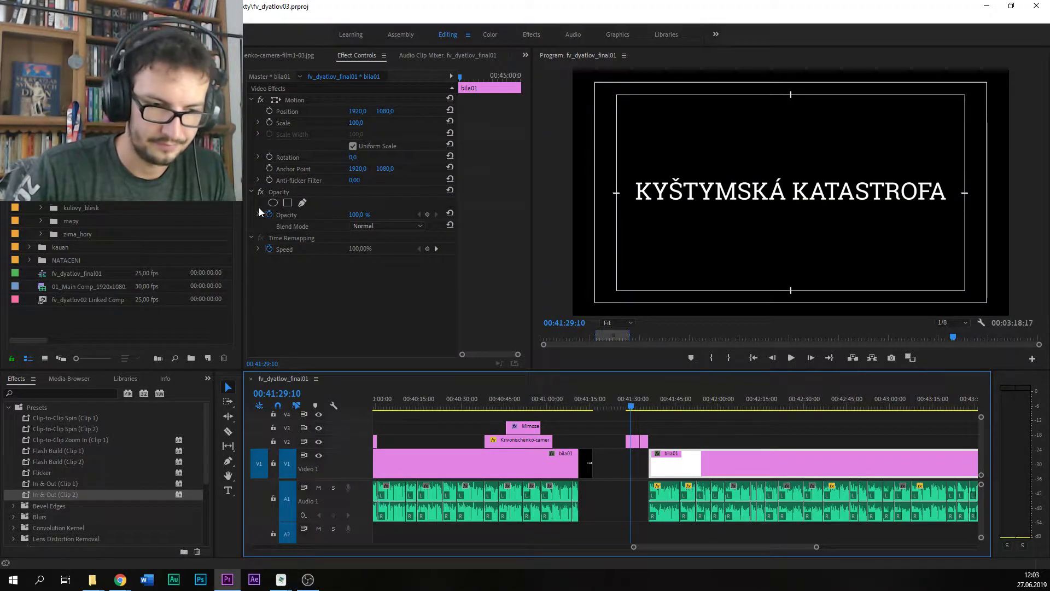
pyautogui.moveTo(672, 547); pyautogui.dragTo(680, 547)
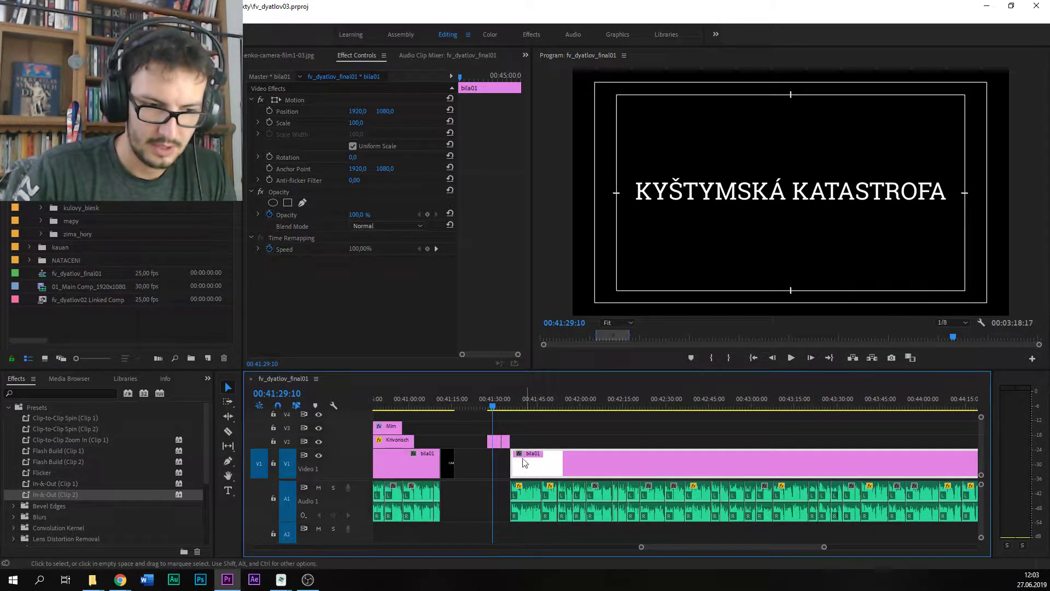
pyautogui.scroll(-3, 661, 546)
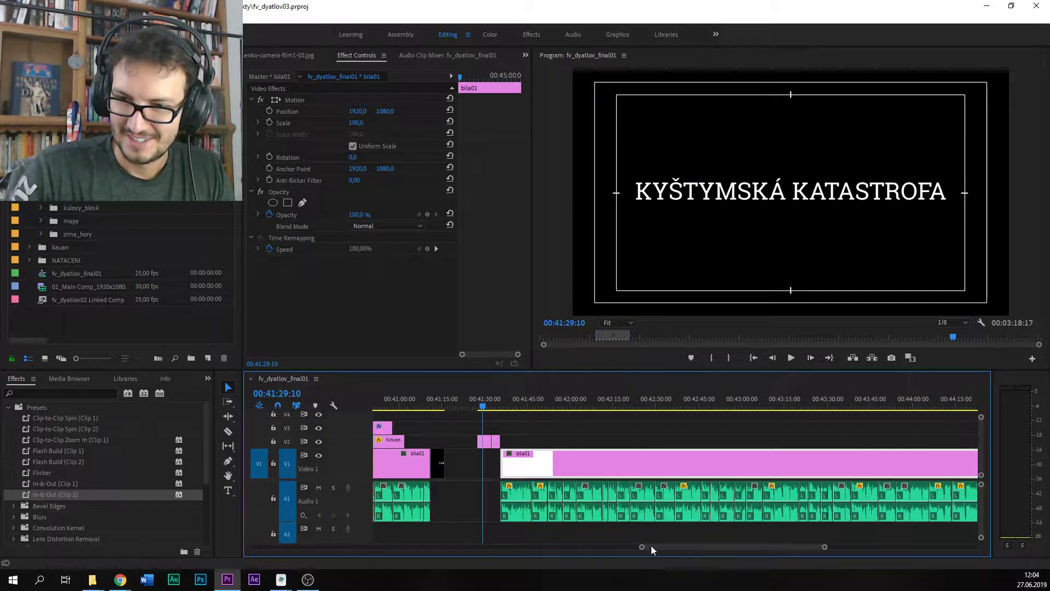
pyautogui.moveTo(651, 546); pyautogui.dragTo(655, 546)
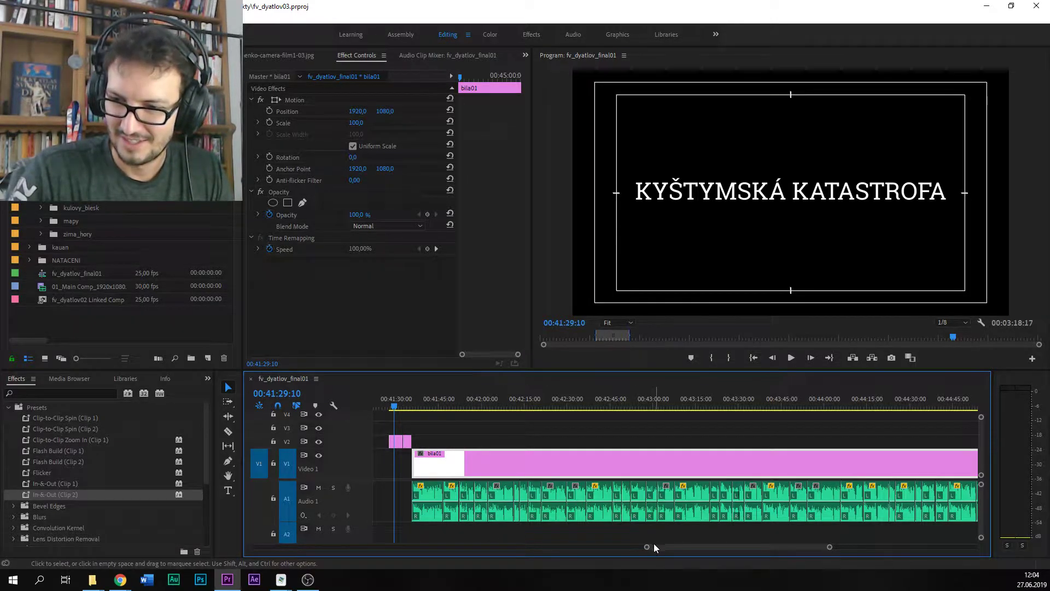
pyautogui.moveTo(647, 548); pyautogui.dragTo(654, 547)
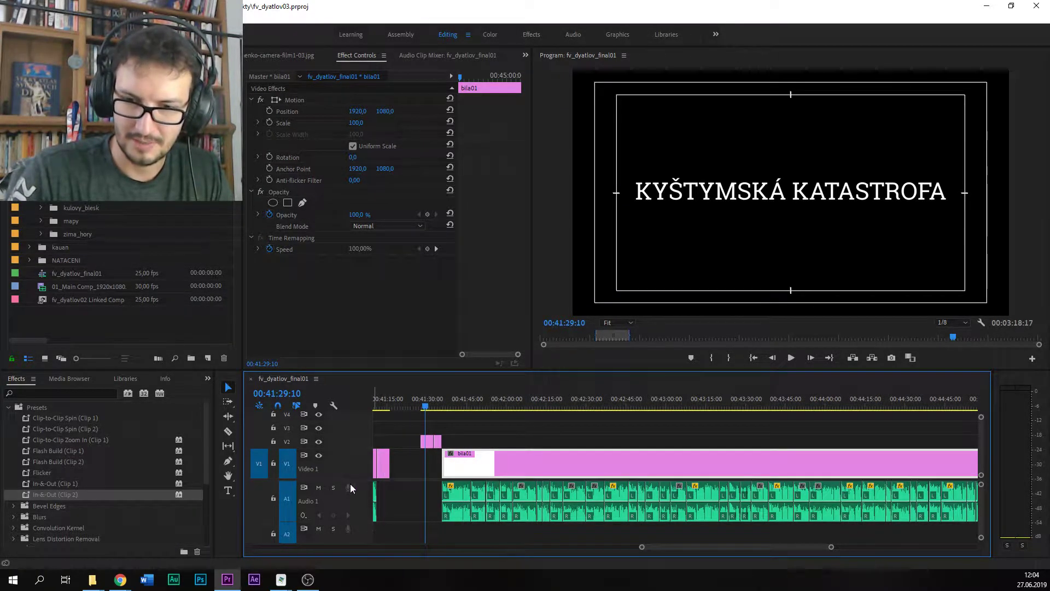
pyautogui.moveTo(127, 571)
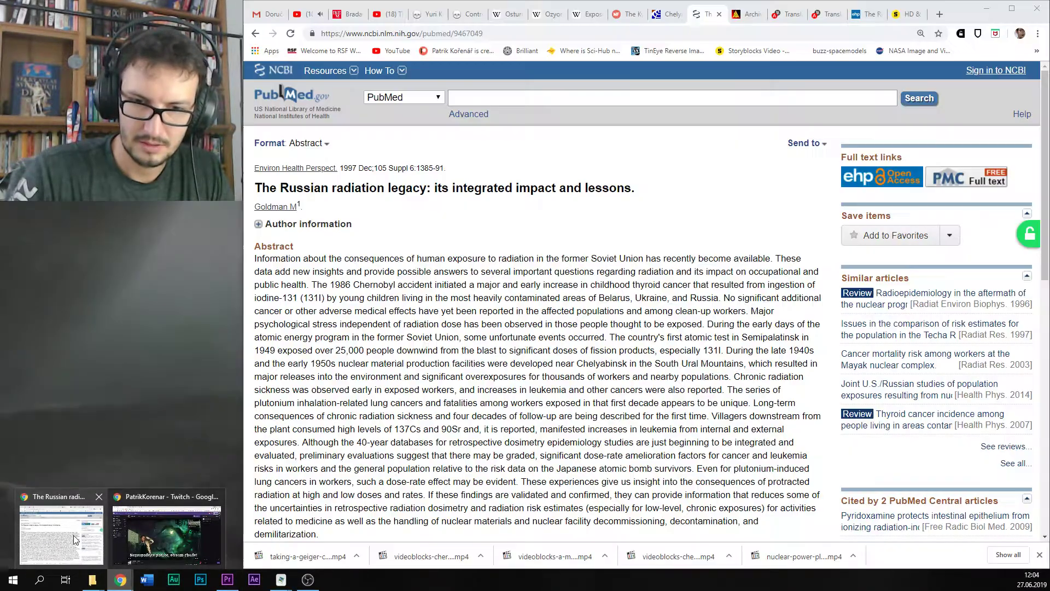
pyautogui.click(73, 535)
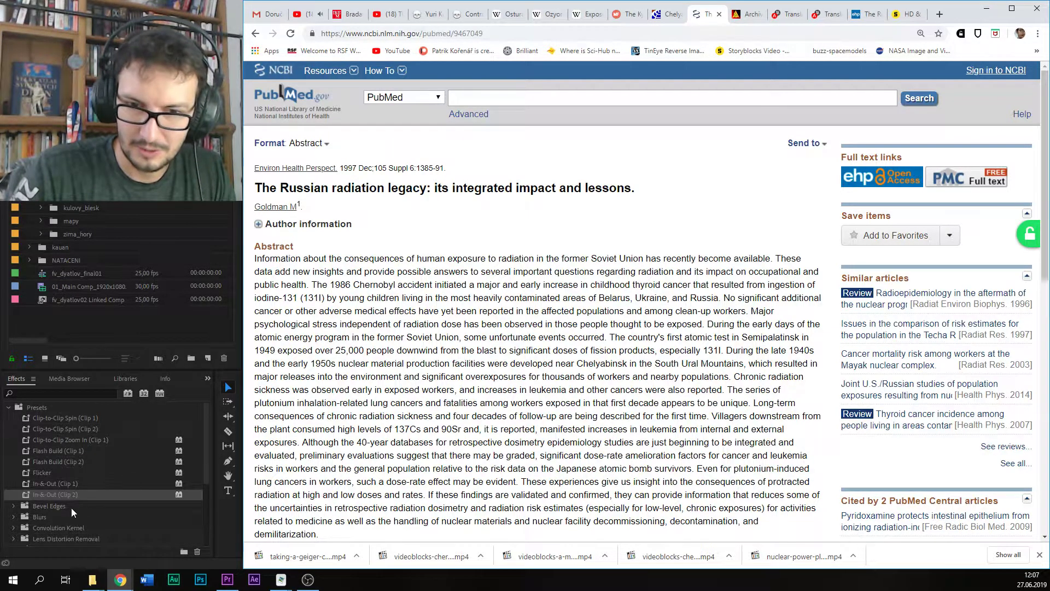
pyautogui.click(63, 494)
pyautogui.click(468, 453)
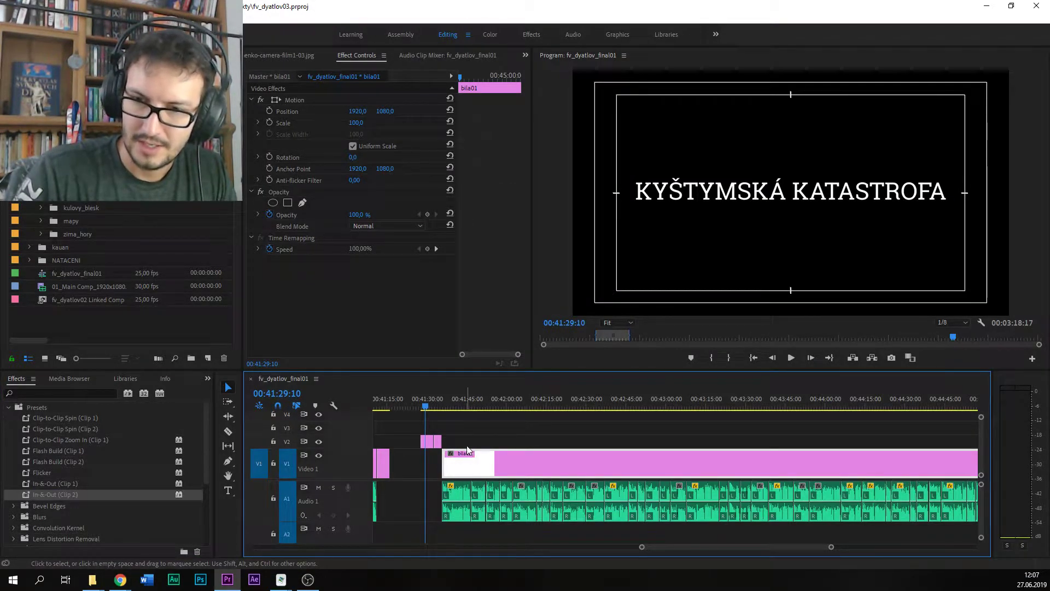
pyautogui.scroll(-3, 656, 546)
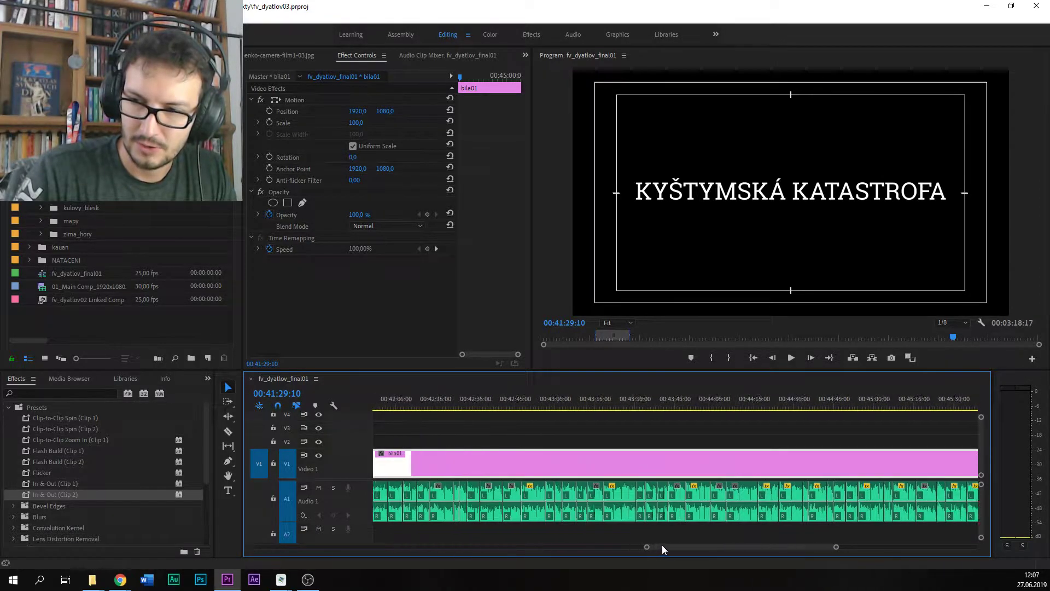
pyautogui.scroll(-2, 660, 545)
pyautogui.scroll(5, 666, 546)
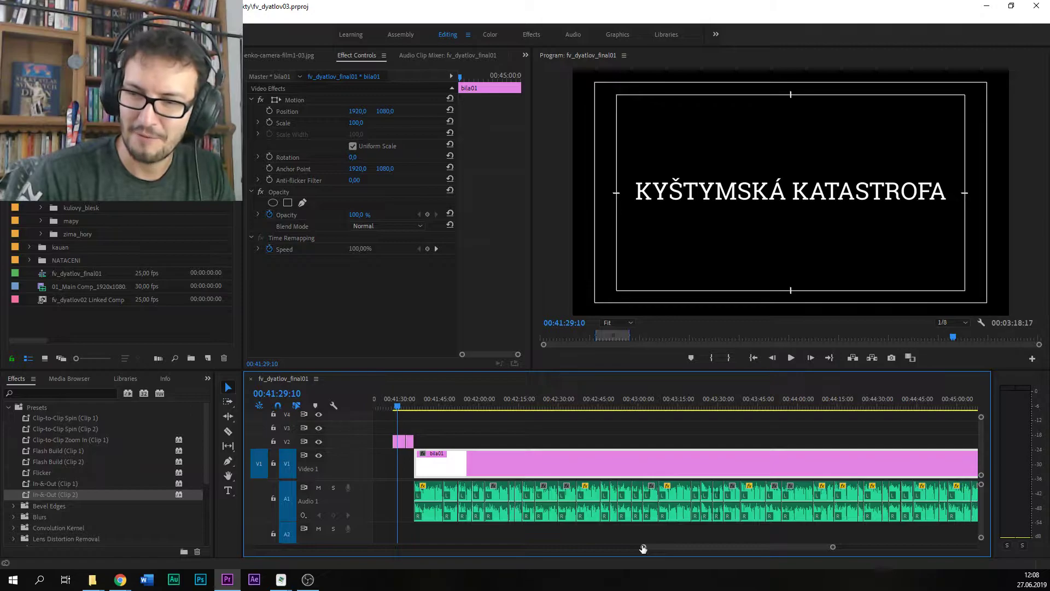
pyautogui.moveTo(643, 548); pyautogui.dragTo(632, 546)
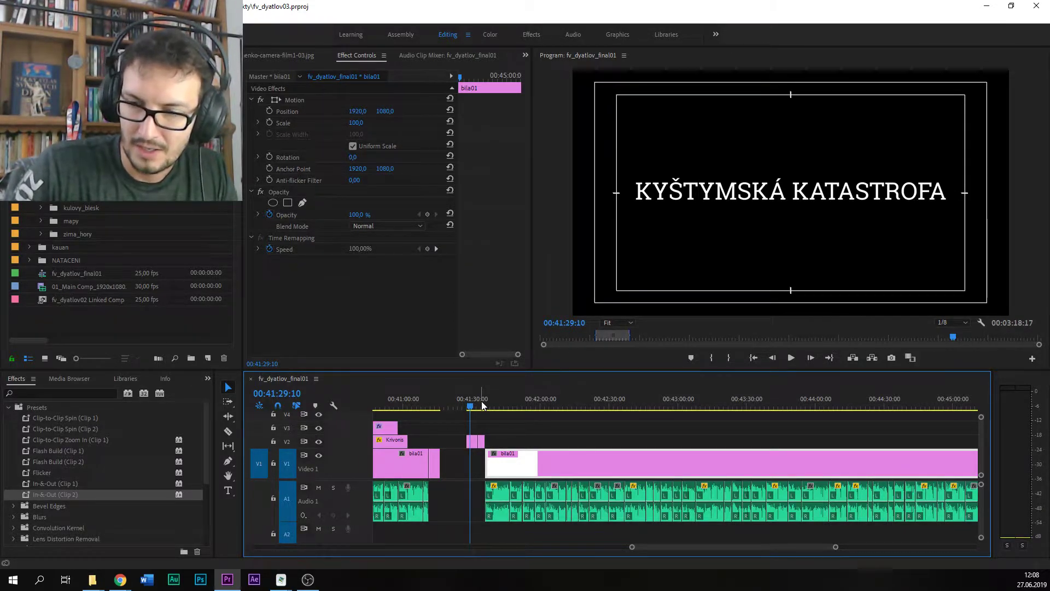
# Step: Switch to Chrome and browse the Storyblocks HD video results for "archive"
pyautogui.moveTo(120, 578)
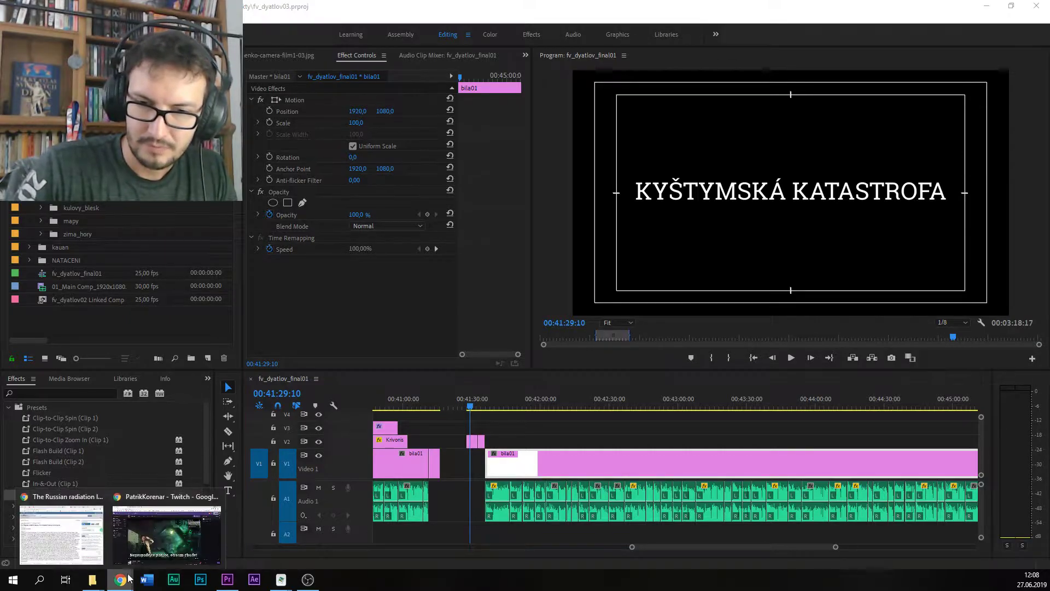
pyautogui.click(61, 547)
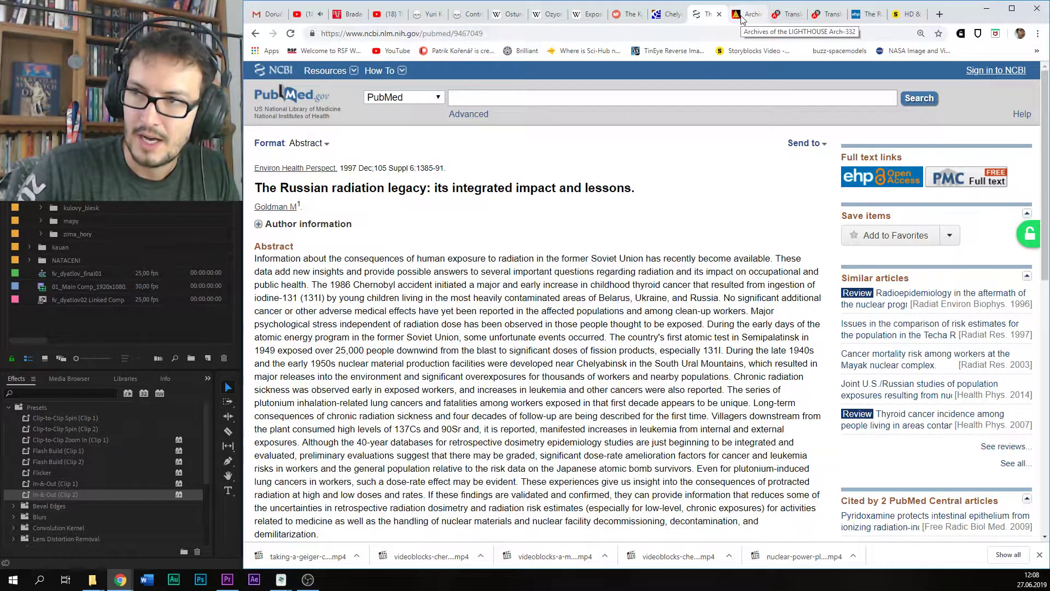
pyautogui.click(905, 14)
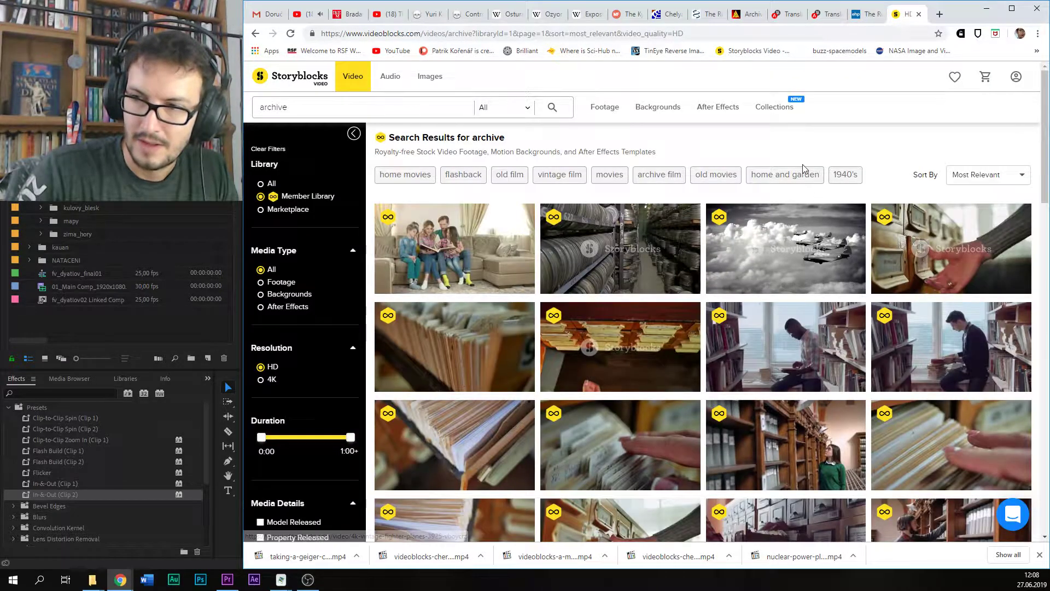
pyautogui.scroll(-4, 496, 322)
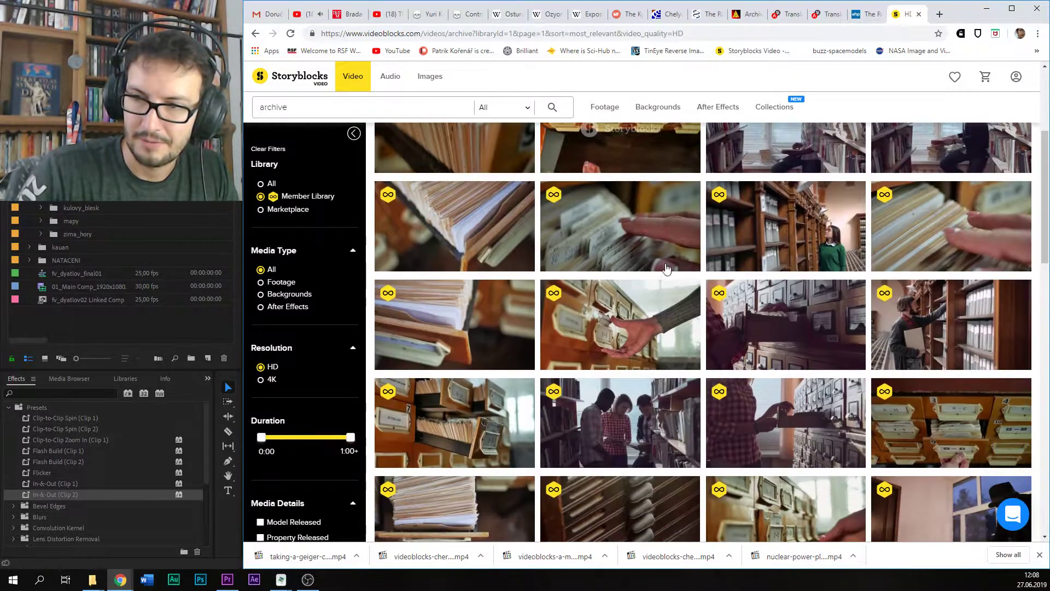
pyautogui.scroll(4, 497, 322)
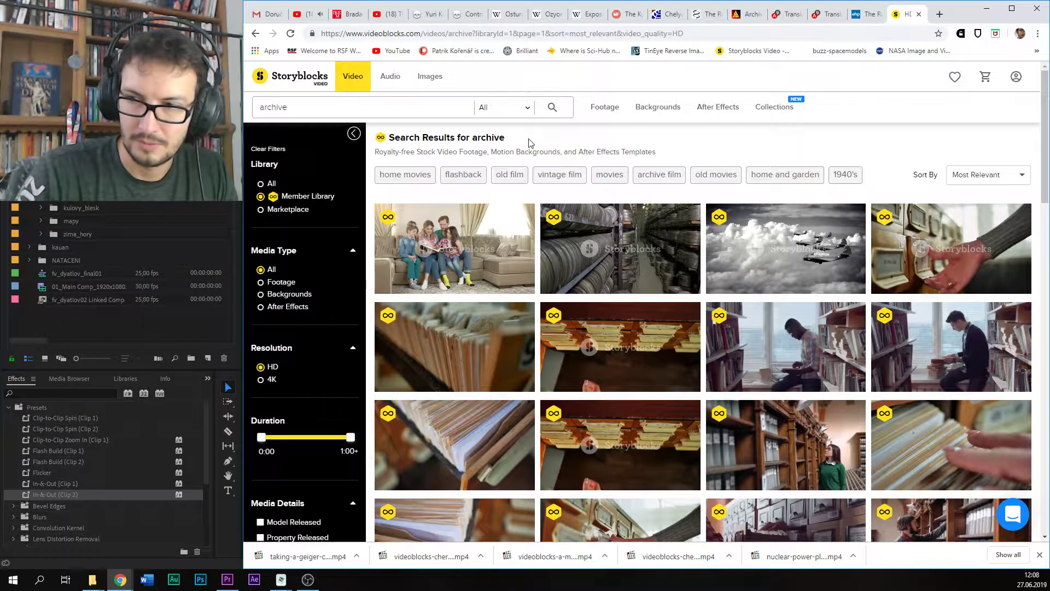
# Step: Show the downloaded taking-a-geiger-counter video in its folder, minimizing the browser to return to the Premiere Pro project
pyautogui.click(355, 556)
pyautogui.click(391, 520)
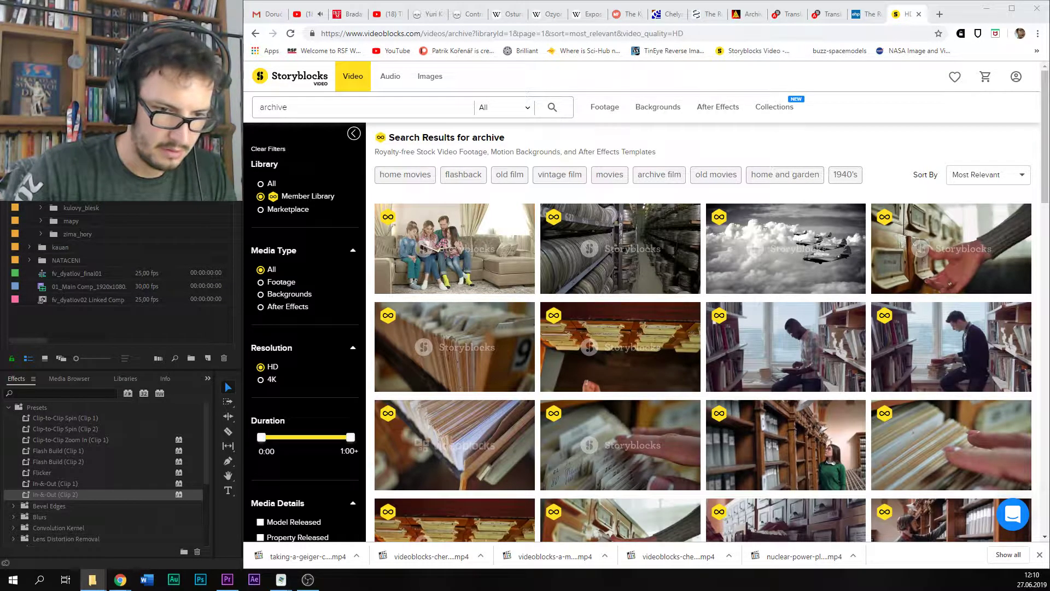
pyautogui.click(986, 9)
pyautogui.click(29, 194)
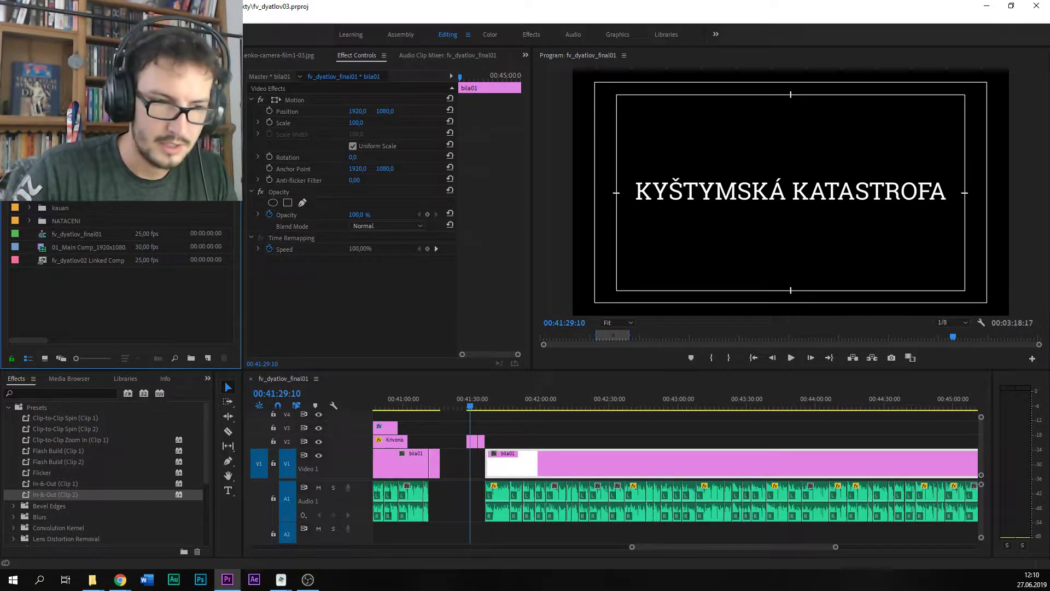
pyautogui.press('super+e')
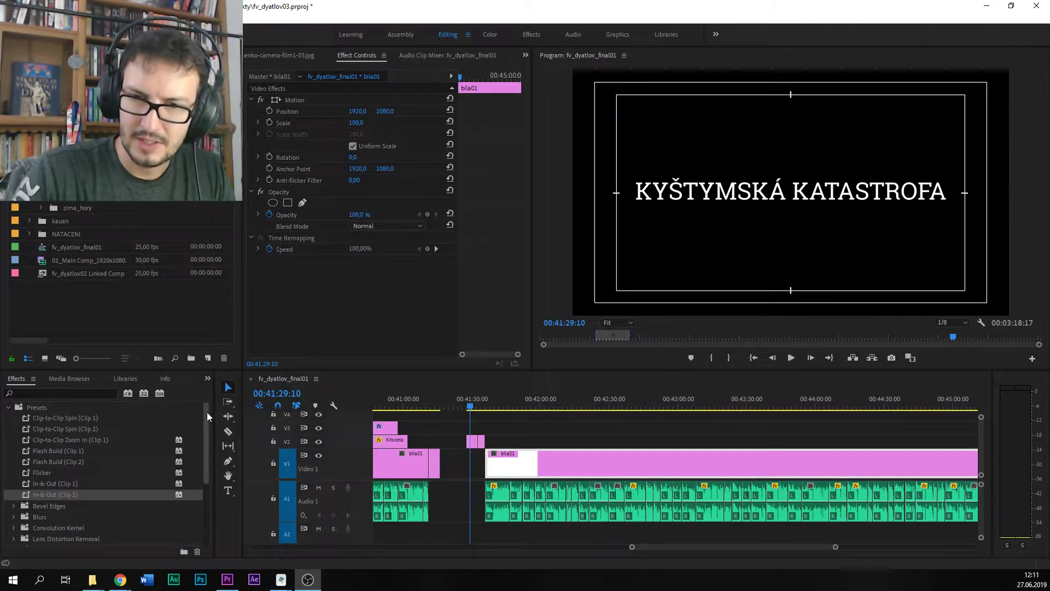
# Step: Check the contents of the DYATLOV folder in File Explorer and return to the Premiere Pro project
pyautogui.scroll(-3, 213, 432)
pyautogui.scroll(4, 212, 432)
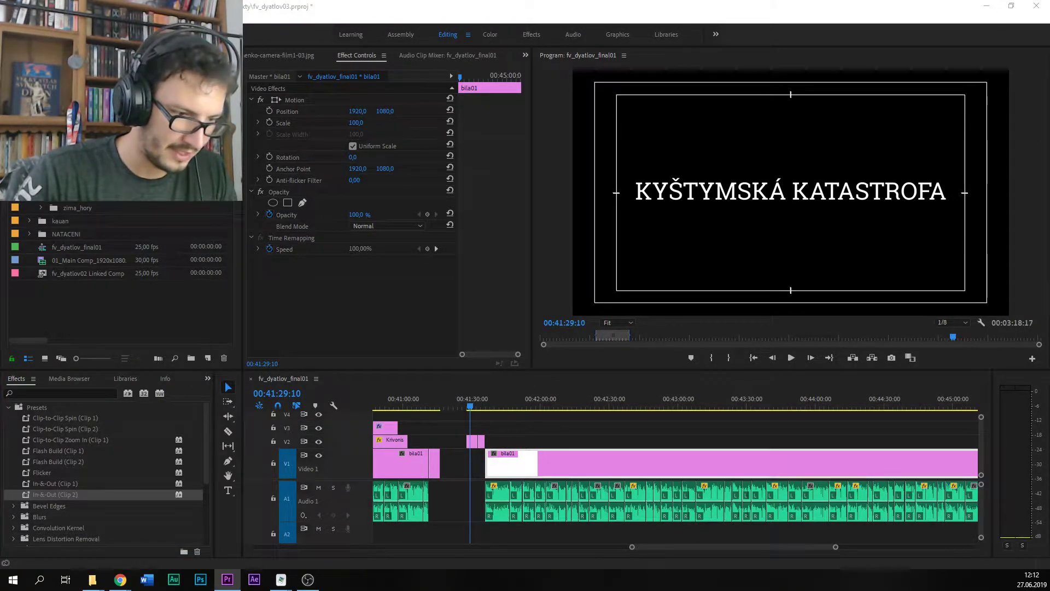
pyautogui.press('super+d')
pyautogui.press('super+d')
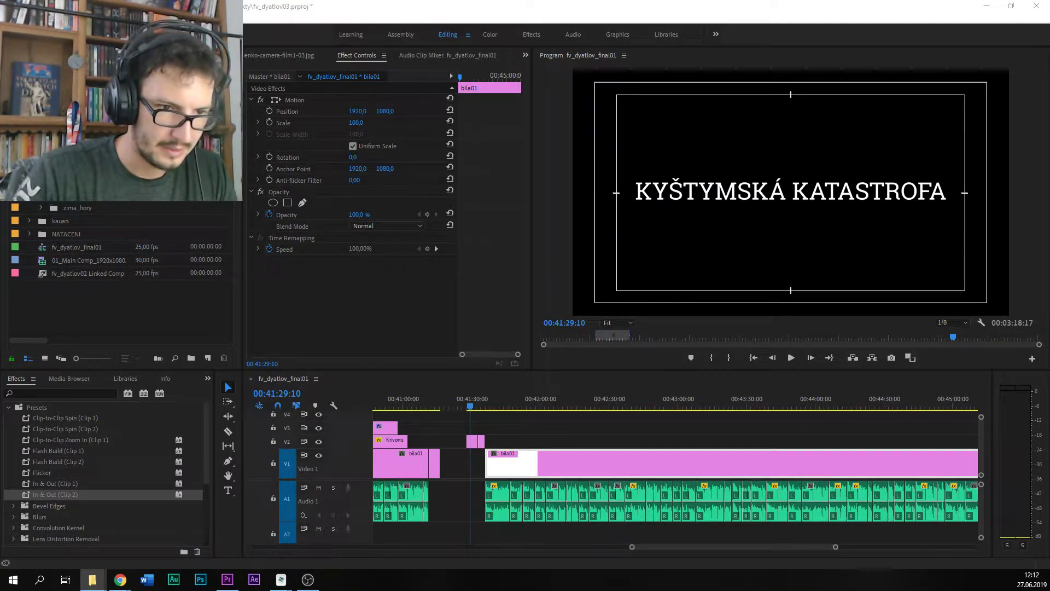
pyautogui.click(92, 579)
pyautogui.moveTo(534, 95); pyautogui.dragTo(597, 97)
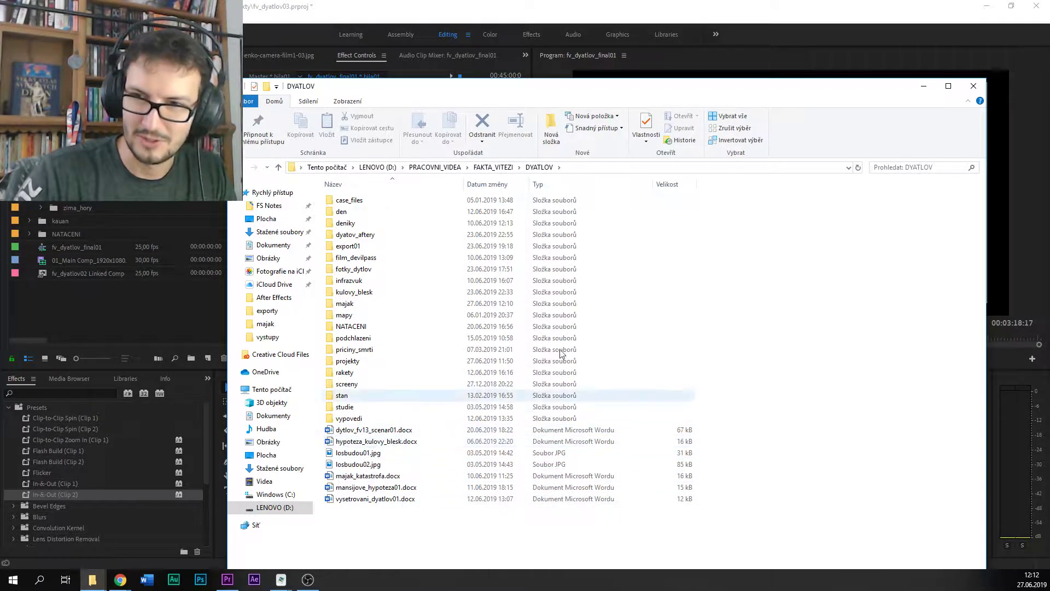
pyautogui.click(923, 87)
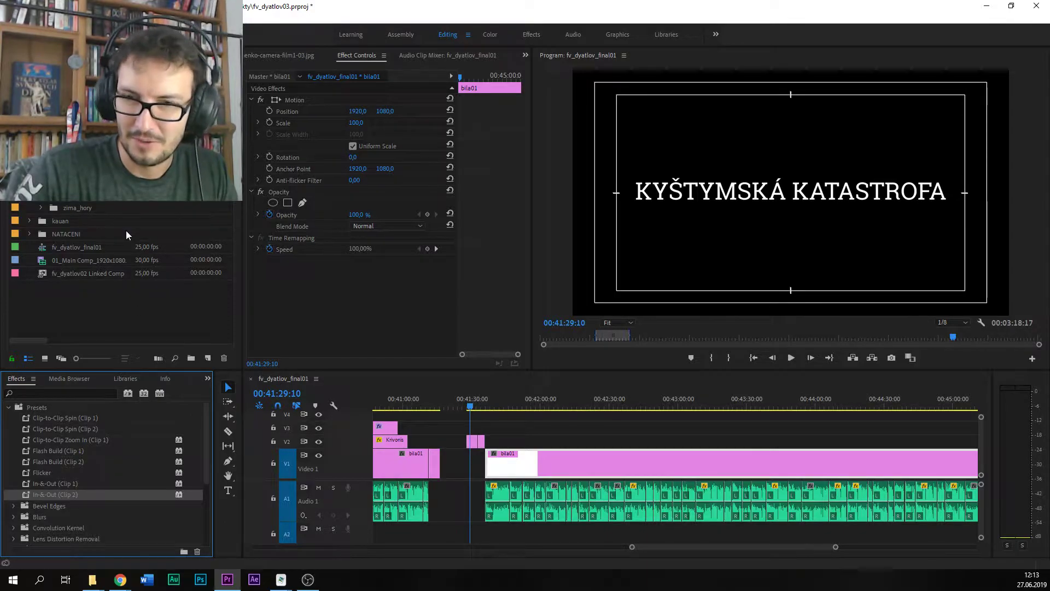
# Step: Open the nuclear-power-plant-cooling-tower clip from the project bin in the Source Monitor and skim through its footage
pyautogui.scroll(3, 111, 231)
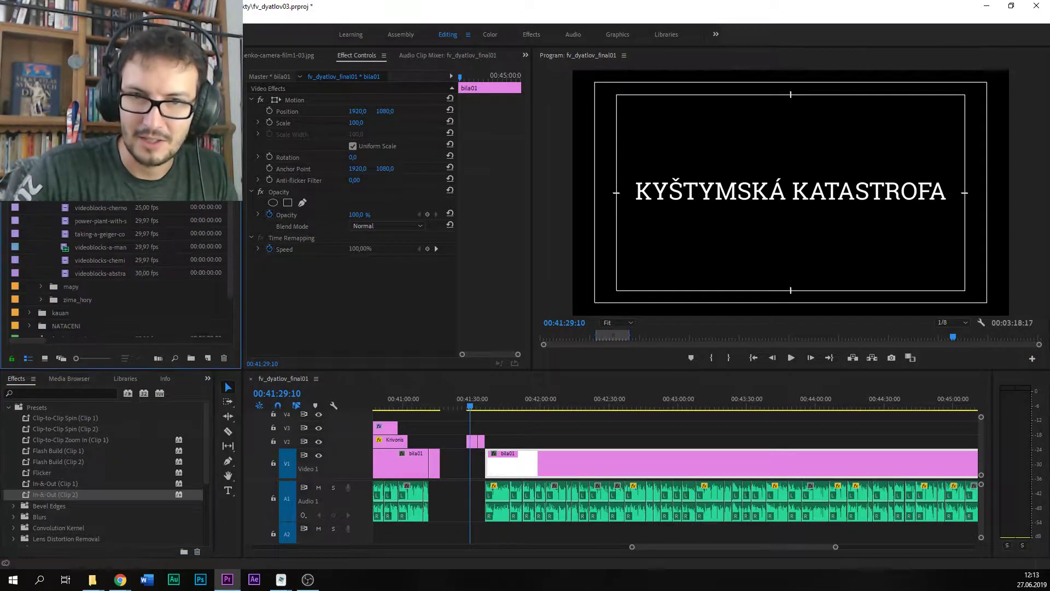
pyautogui.doubleClick(67, 203)
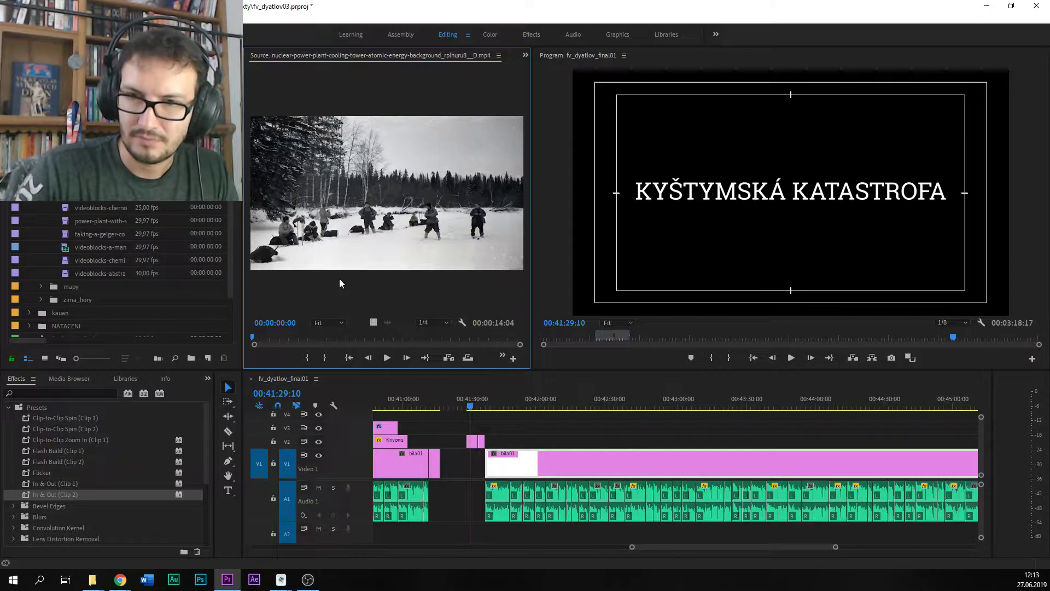
pyautogui.moveTo(258, 338); pyautogui.dragTo(310, 341)
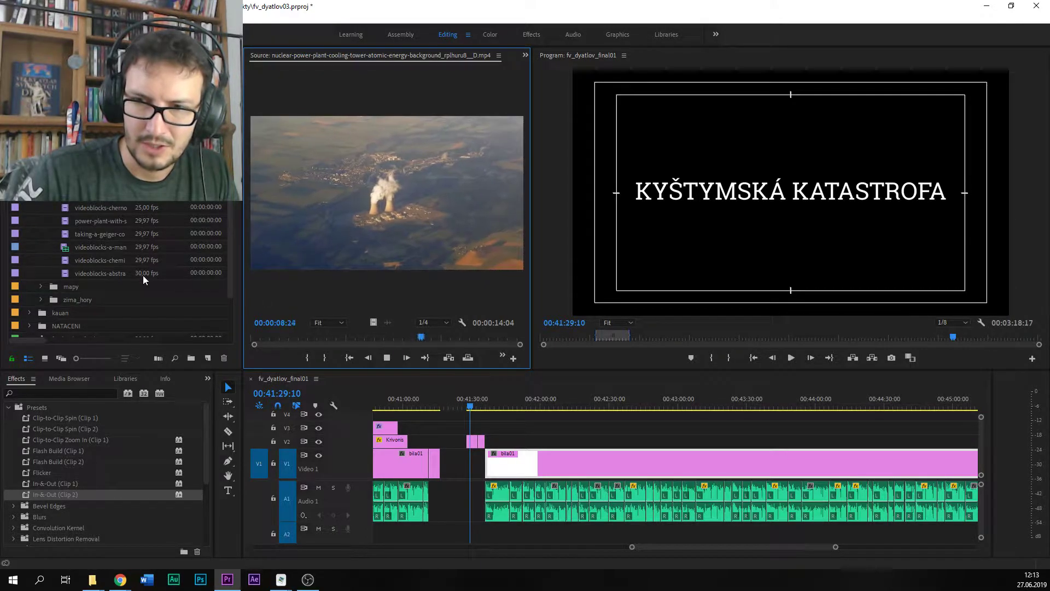
# Step: Open the Chernobyl power plant sunset animation in the Source Monitor, skim through it and play it from the start
pyautogui.doubleClick(65, 207)
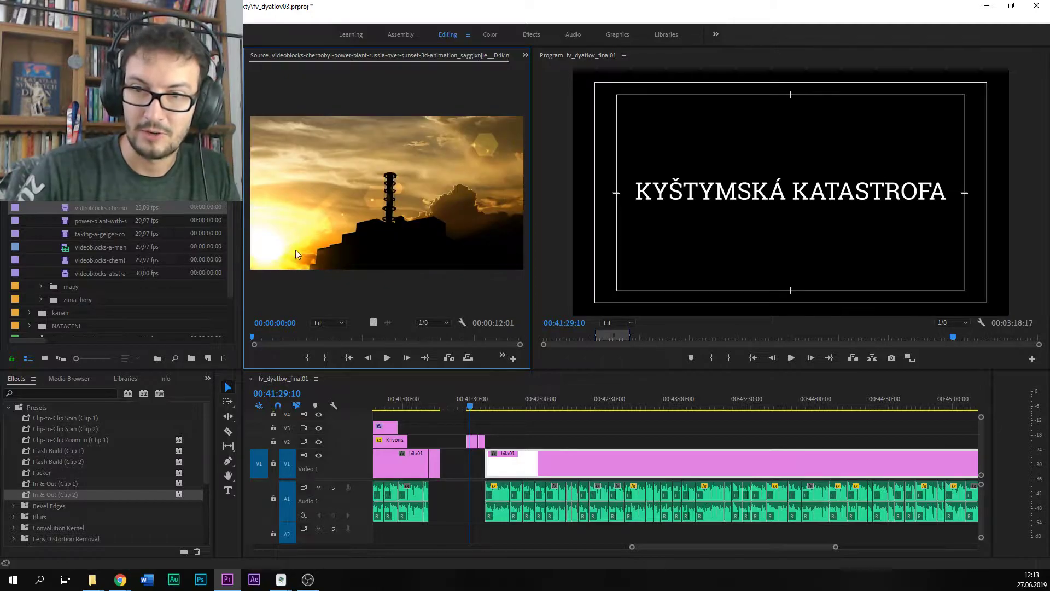
pyautogui.moveTo(258, 338); pyautogui.dragTo(407, 336)
pyautogui.press('Home')
pyautogui.press('space')
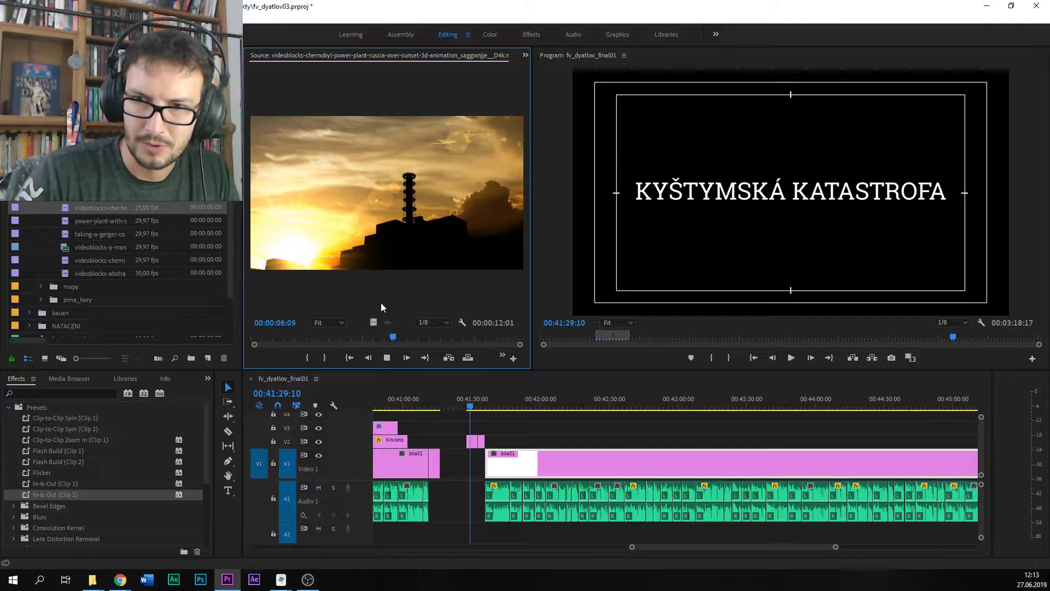
# Step: Preview the power-plant-with-smoke clip from Hanau in the Source Monitor, skimming through its footage
pyautogui.doubleClick(69, 218)
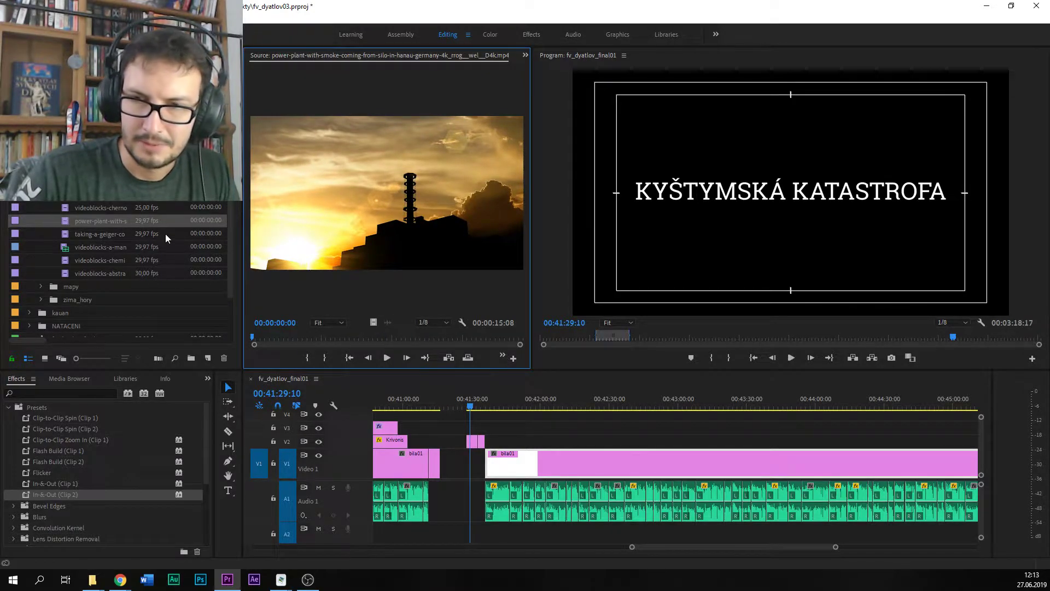
pyautogui.moveTo(259, 336); pyautogui.dragTo(403, 345)
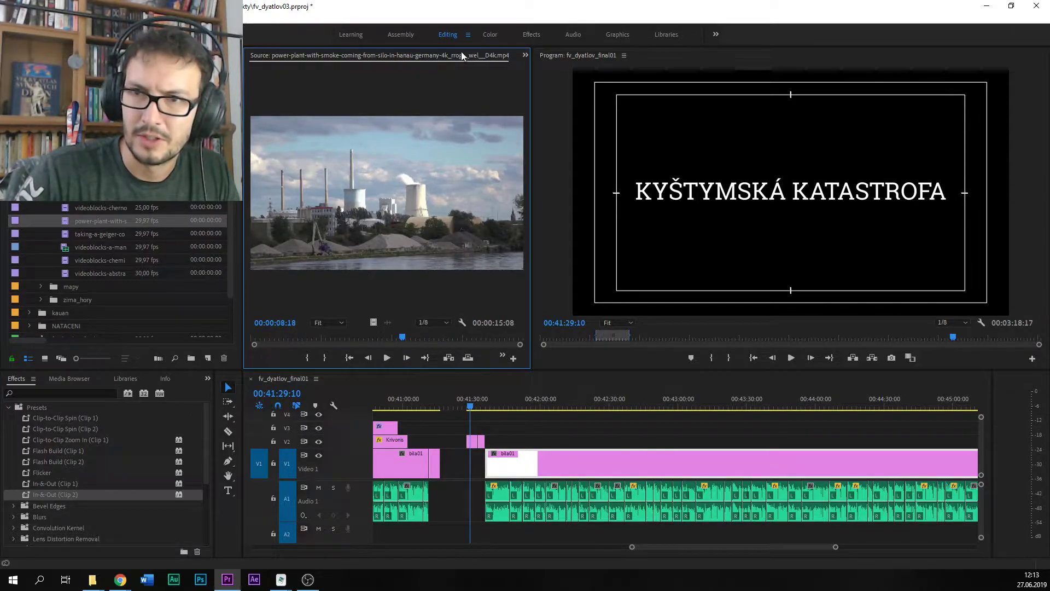
pyautogui.moveTo(305, 341); pyautogui.dragTo(380, 334)
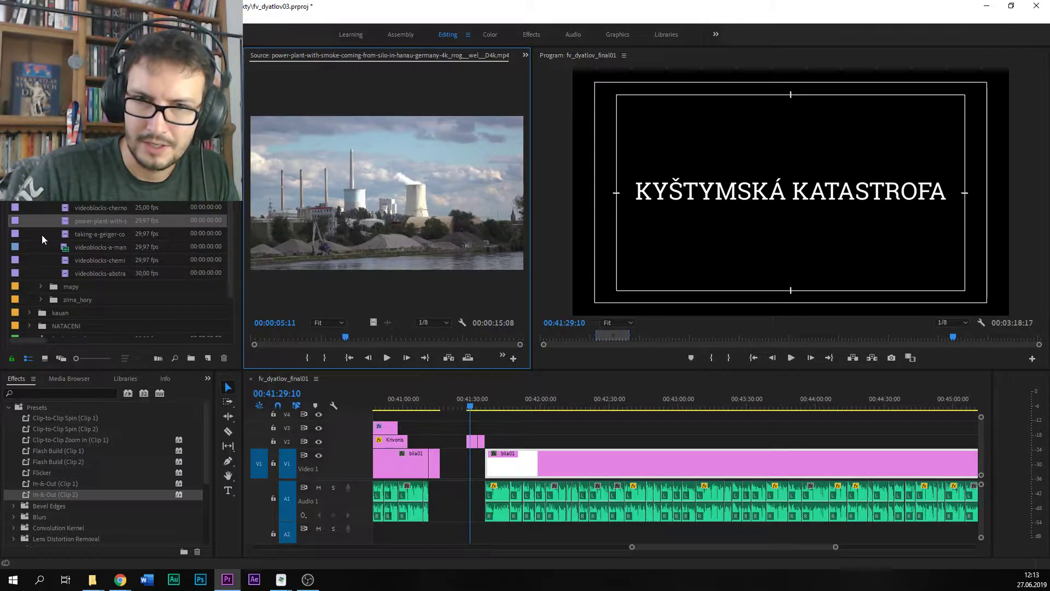
# Step: Preview the taking-a-geiger-counter-reading clip in the Source Monitor and save the project
pyautogui.doubleClick(180, 234)
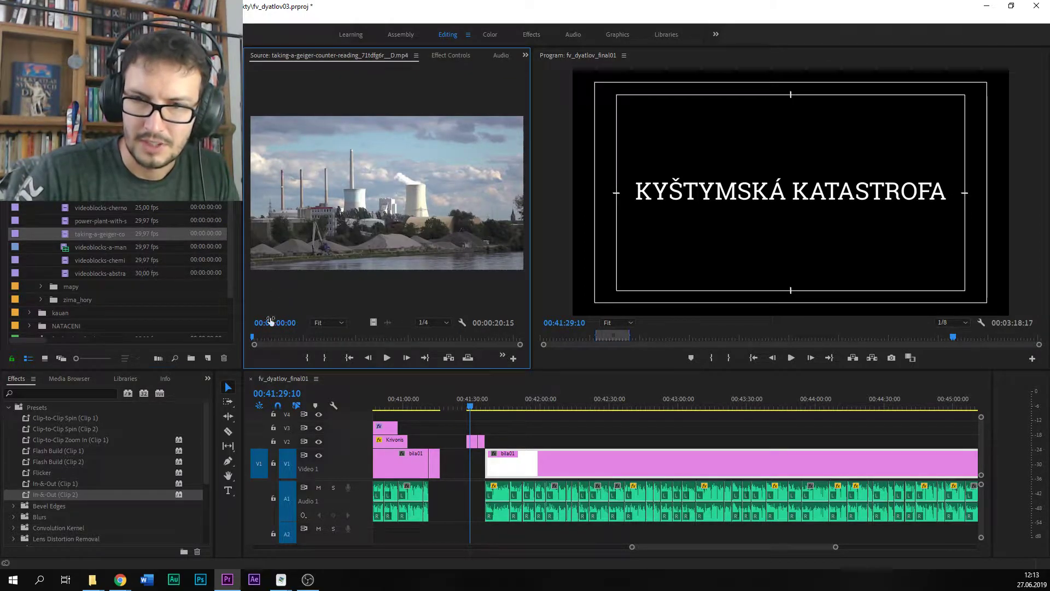
pyautogui.moveTo(263, 339); pyautogui.dragTo(381, 342)
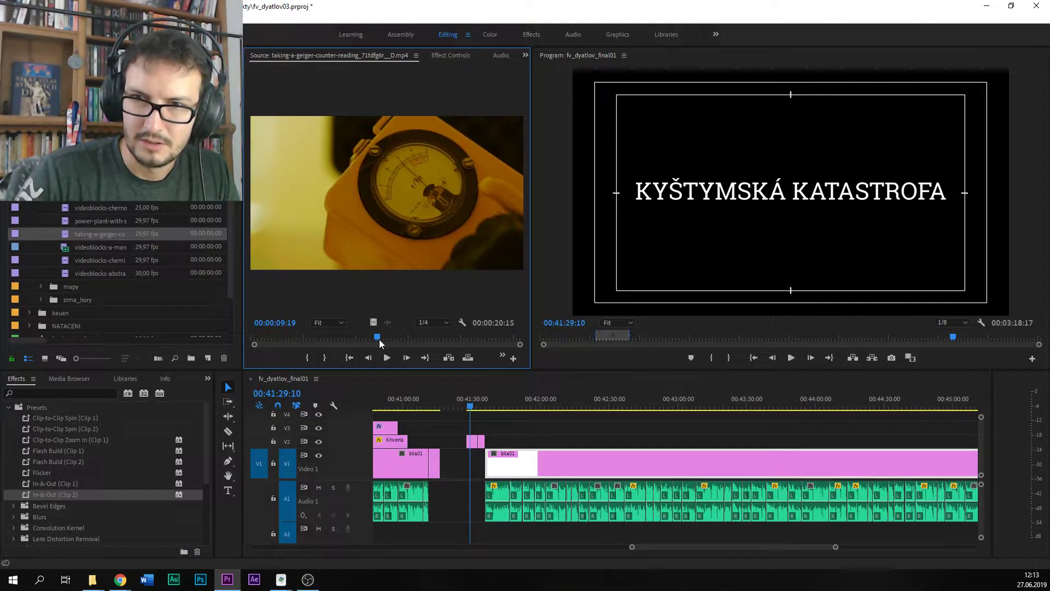
pyautogui.hotkey('ctrl', 's')
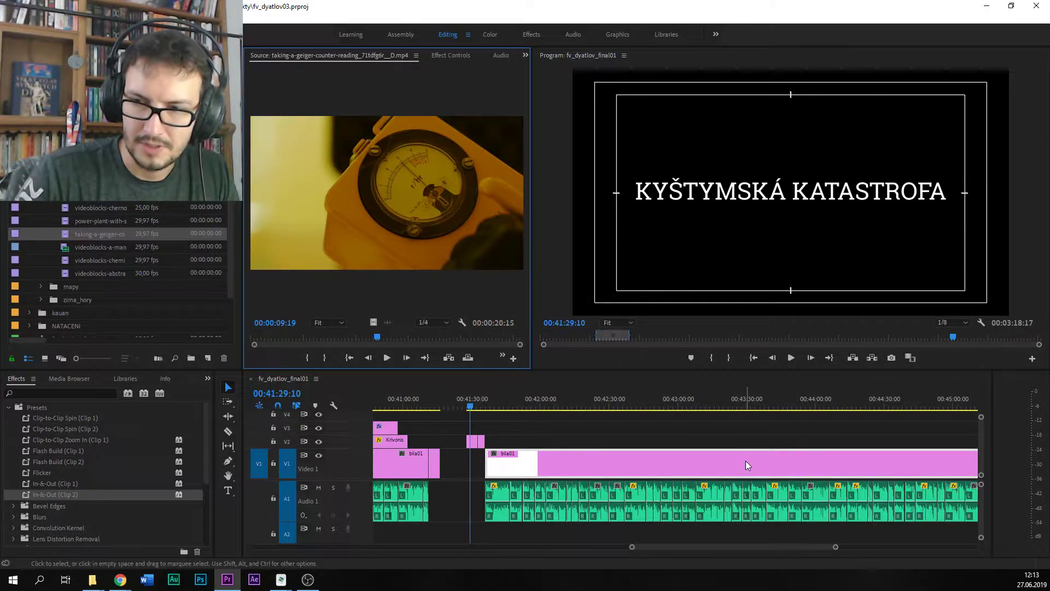
# Step: Preview the man-using-dosimeter clip and the chemical-factory-with-smoke-stack clip in the Source Monitor, skimming the first and playing through the second
pyautogui.doubleClick(65, 250)
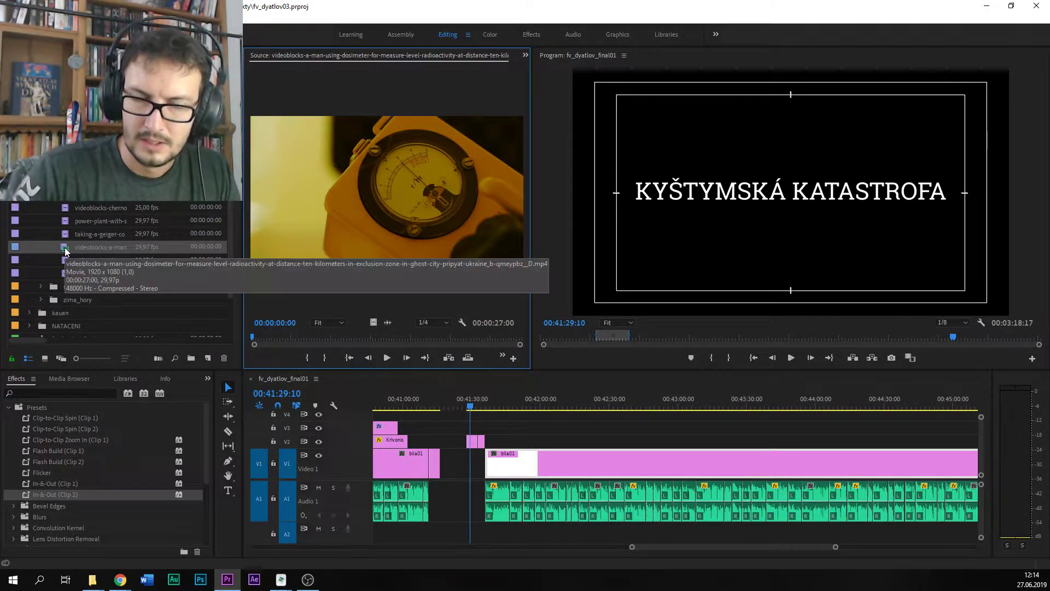
pyautogui.moveTo(356, 337); pyautogui.dragTo(427, 337)
pyautogui.doubleClick(63, 263)
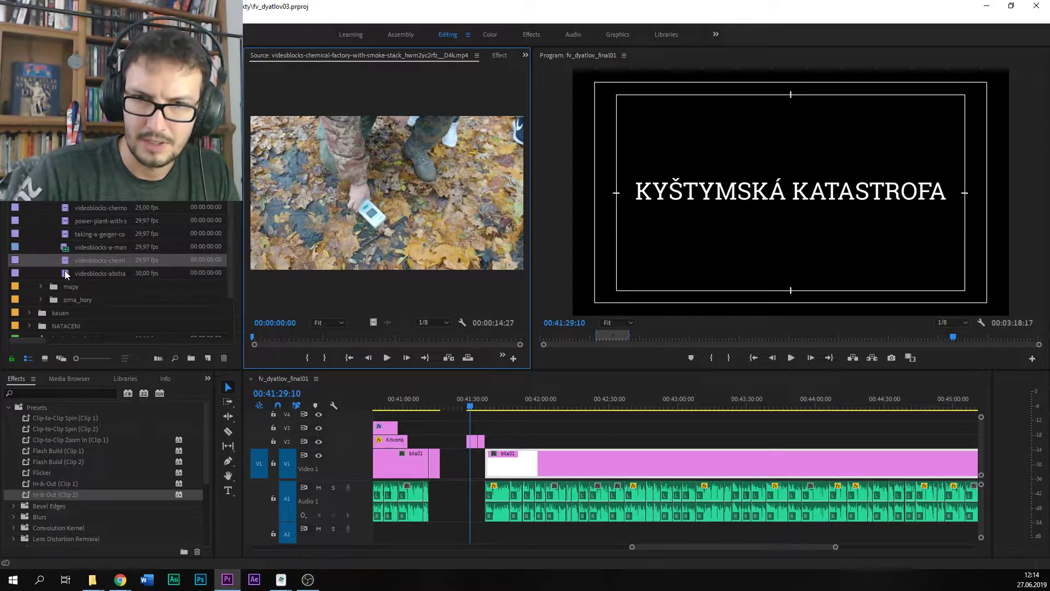
pyautogui.moveTo(268, 335)
pyautogui.mouseDown()
pyautogui.moveTo(441, 332)
pyautogui.moveTo(272, 337)
pyautogui.mouseUp()
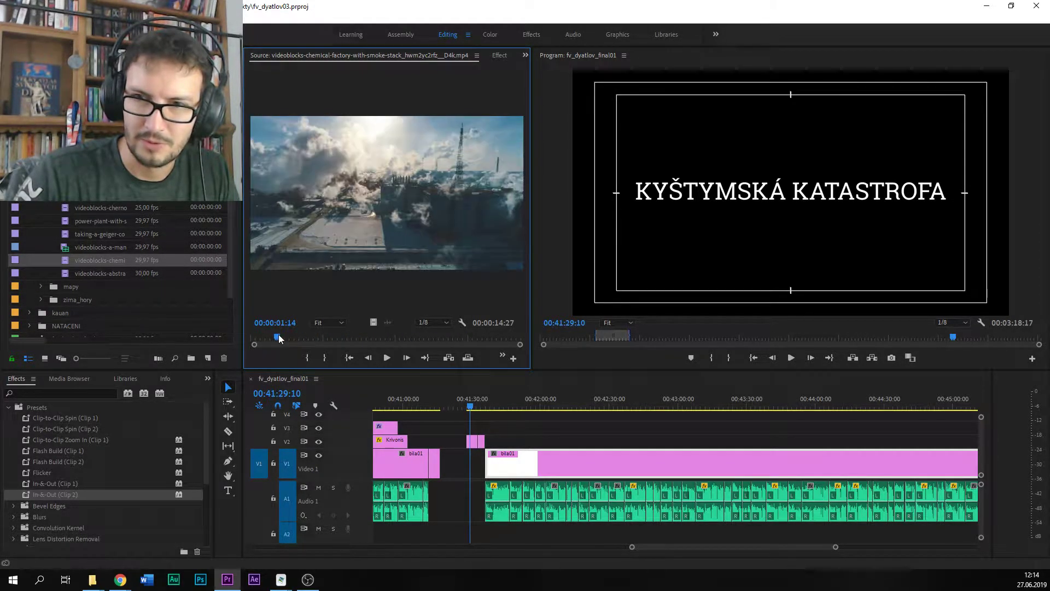
pyautogui.press('space')
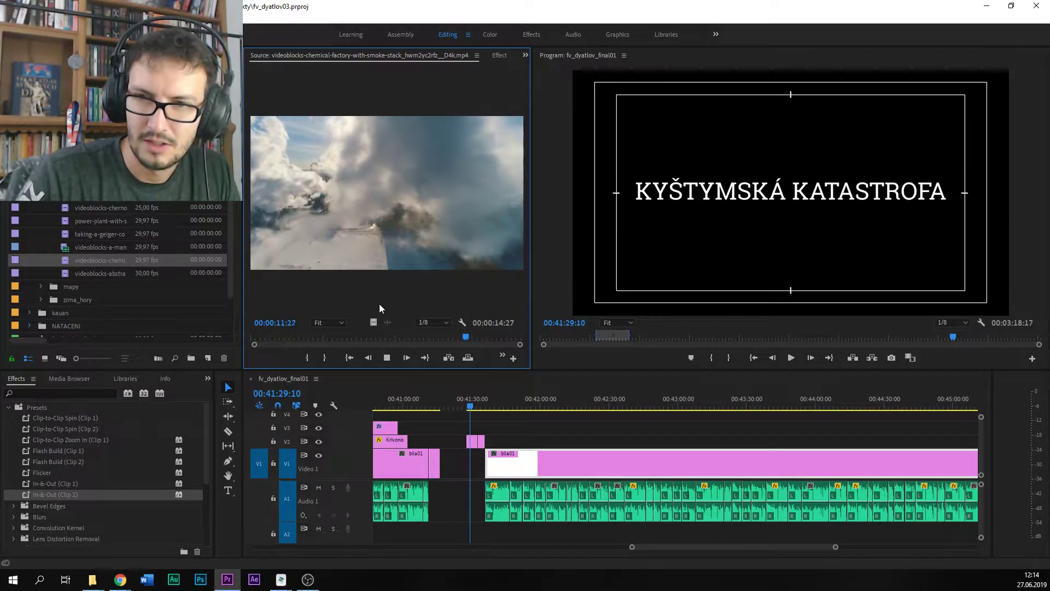
pyautogui.press('space')
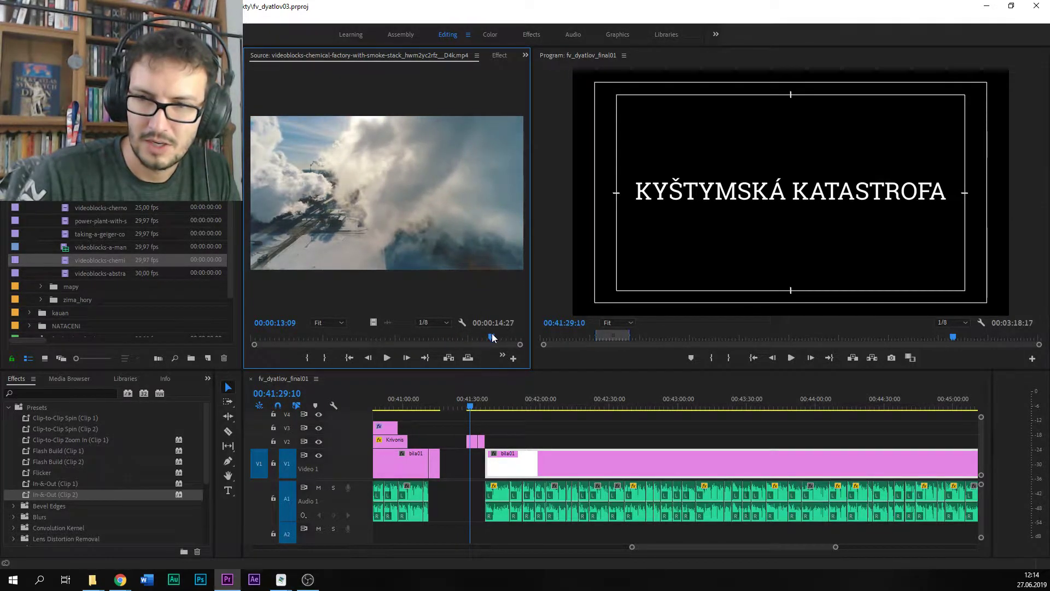
# Step: Preview the abstract-background-with-radioactive-sign clip in the Source Monitor, skim through its animation and save the project
pyautogui.doubleClick(66, 273)
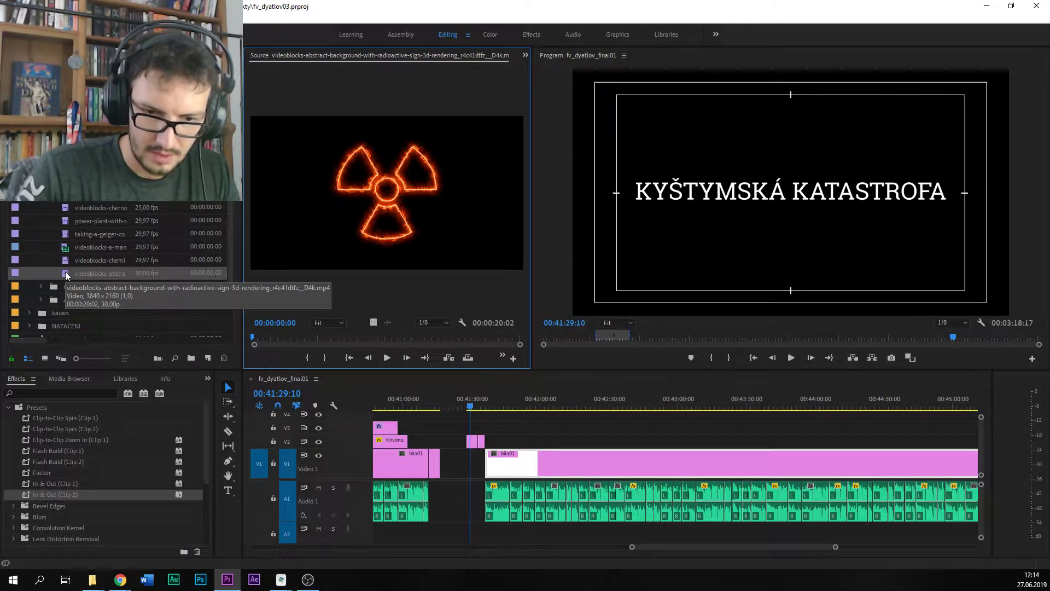
pyautogui.moveTo(378, 338)
pyautogui.mouseDown()
pyautogui.moveTo(458, 339)
pyautogui.moveTo(287, 345)
pyautogui.moveTo(412, 349)
pyautogui.moveTo(359, 343)
pyautogui.mouseUp()
pyautogui.hotkey('ctrl', 's')
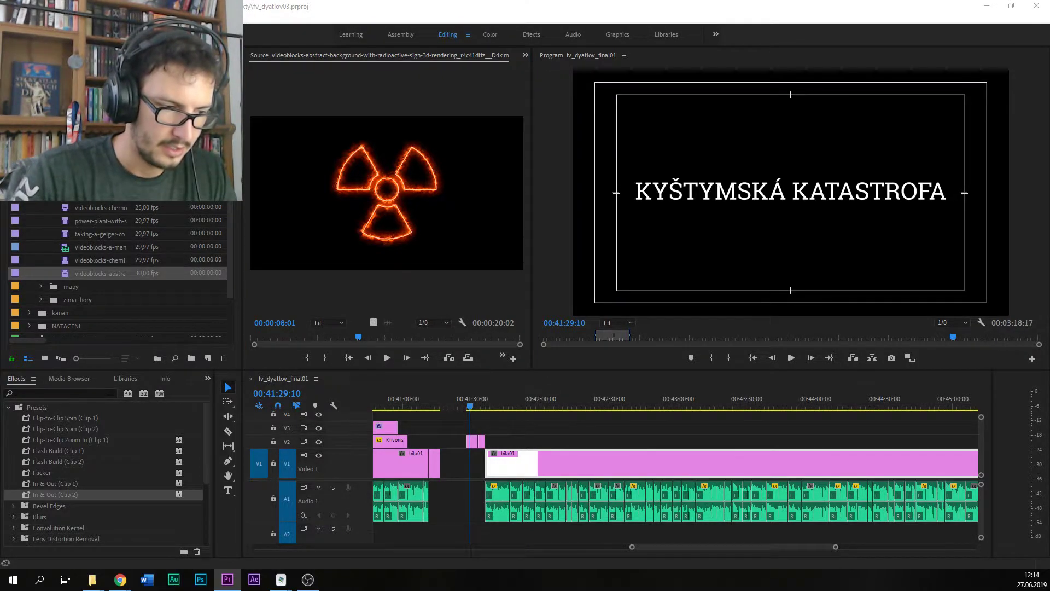
# Step: Switch to Chrome and view the PubMed abstract of "The Russian radiation legacy: its integrated impact and lessons."
pyautogui.hotkey('alt', 'Tab')
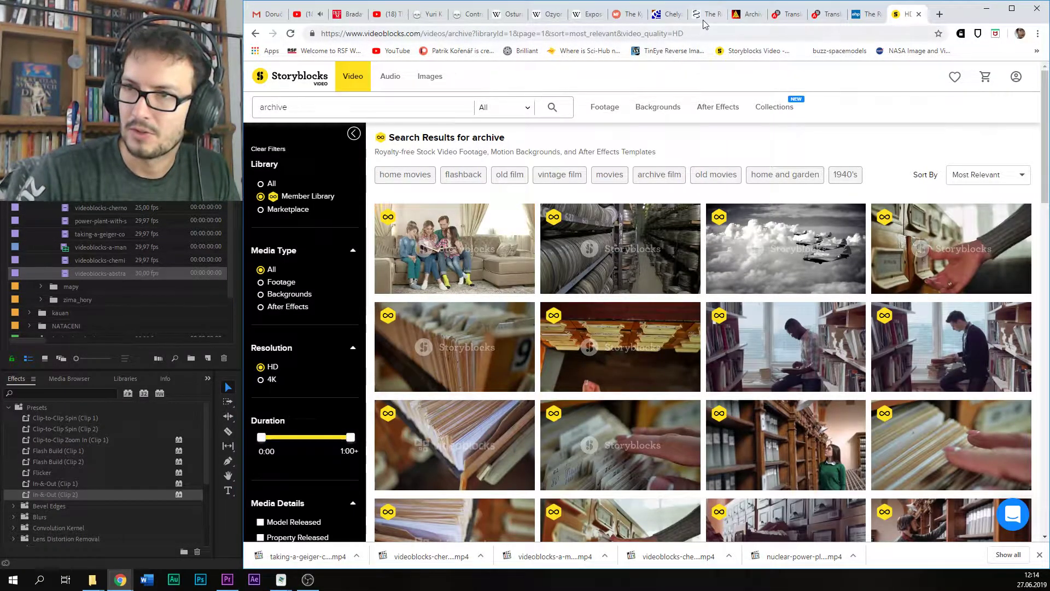
pyautogui.click(703, 14)
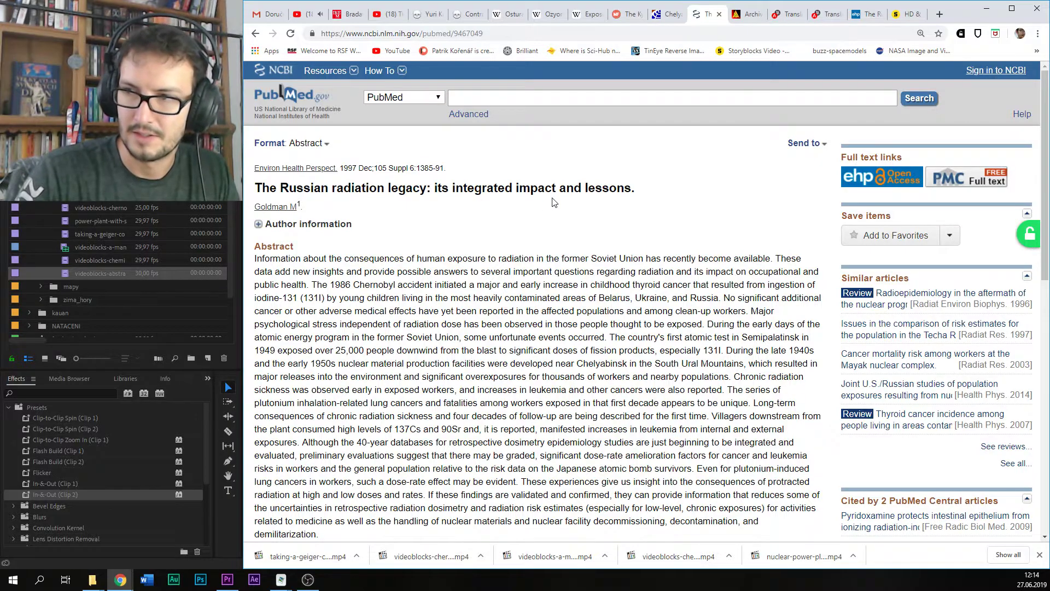
pyautogui.scroll(-1, 572, 188)
pyautogui.scroll(1, 633, 223)
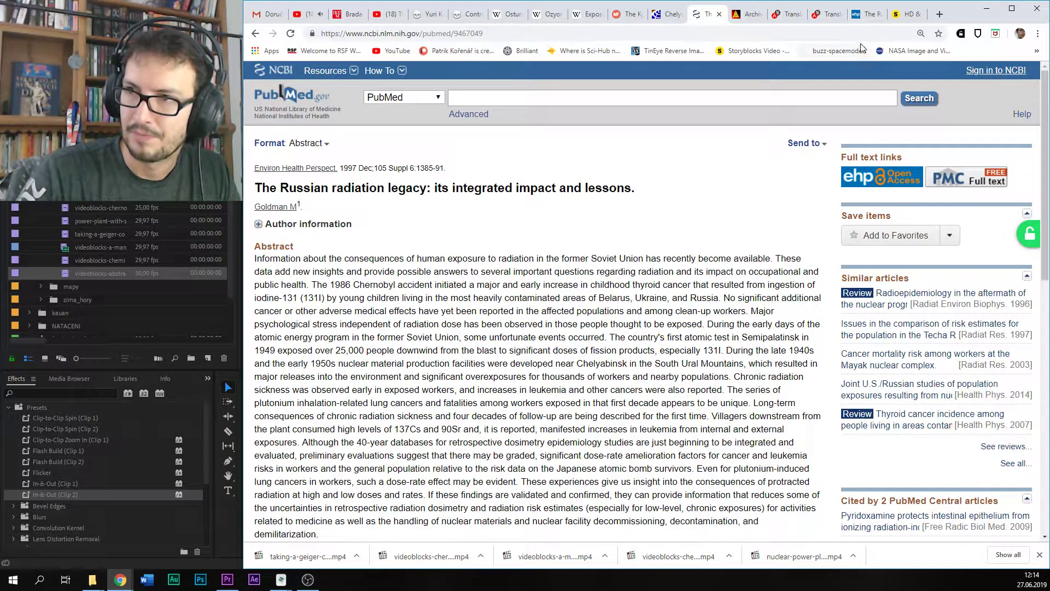
# Step: Examine the full-text PDF of "The Russian radiation legacy", from the Chelyabinsk section to the tables on MAYAK workers and exposed populations
pyautogui.click(865, 14)
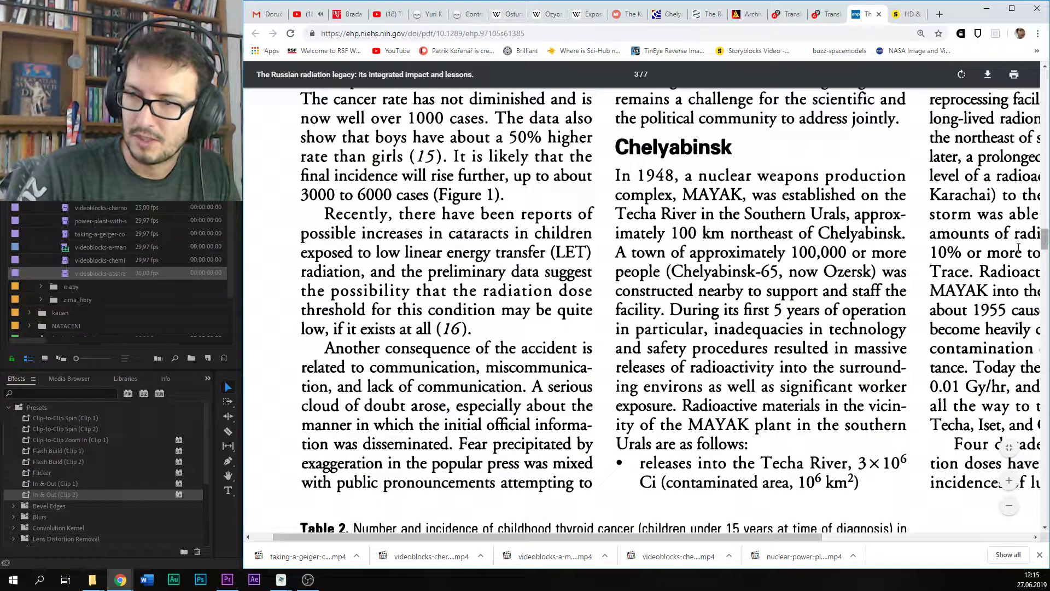
pyautogui.click(1009, 507)
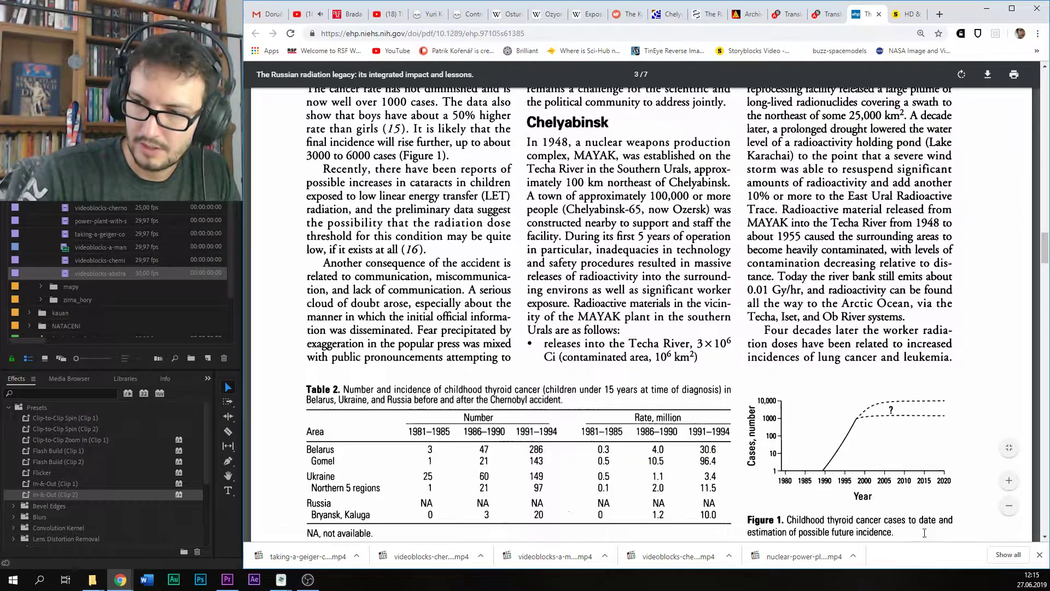
pyautogui.moveTo(1046, 254)
pyautogui.mouseDown()
pyautogui.moveTo(1044, 101)
pyautogui.moveTo(1046, 245)
pyautogui.mouseUp()
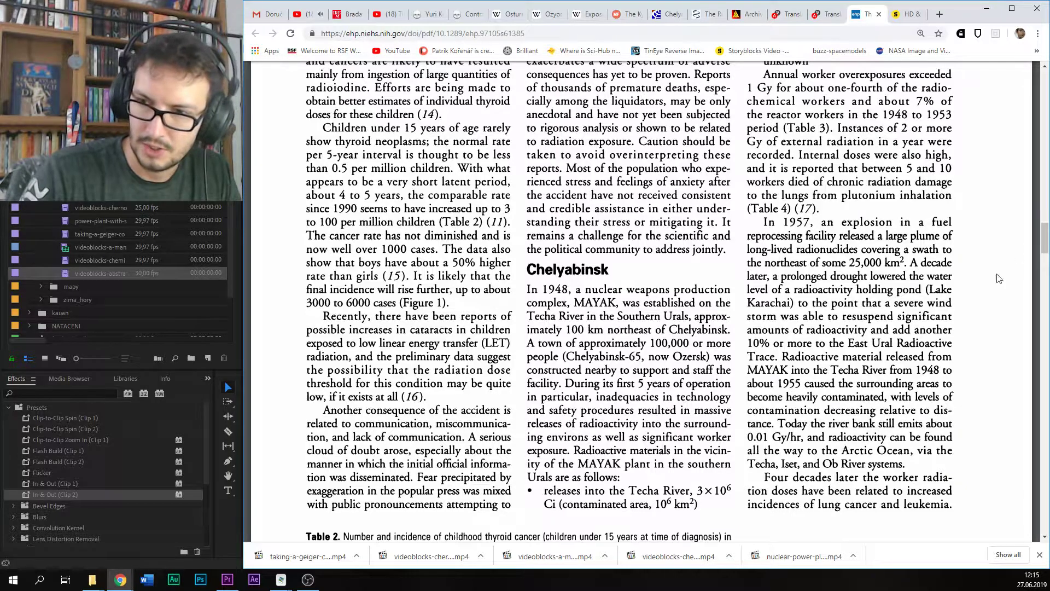
pyautogui.scroll(-5, 902, 195)
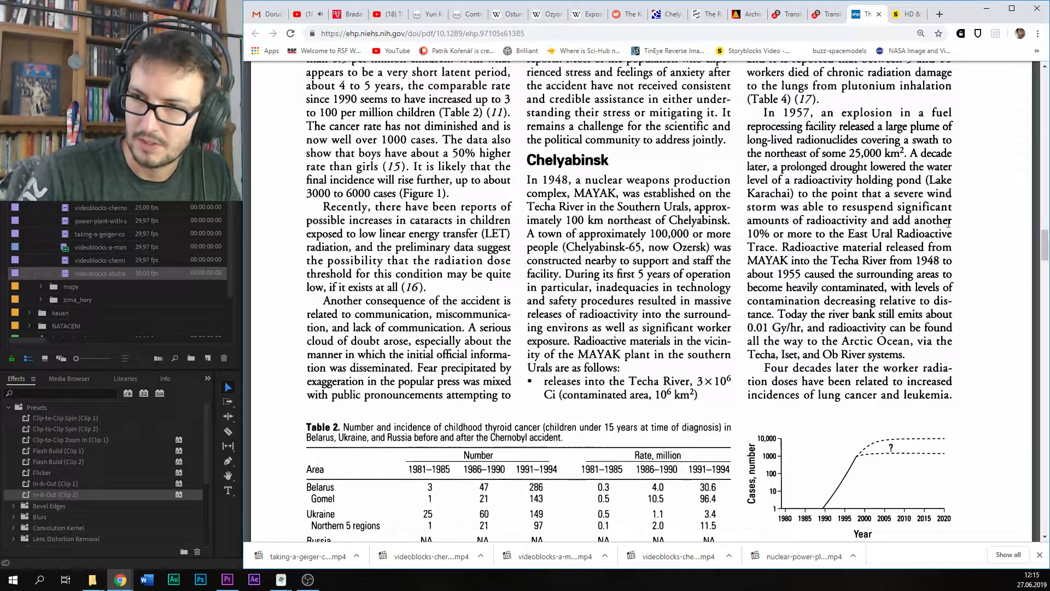
pyautogui.scroll(-2, 910, 200)
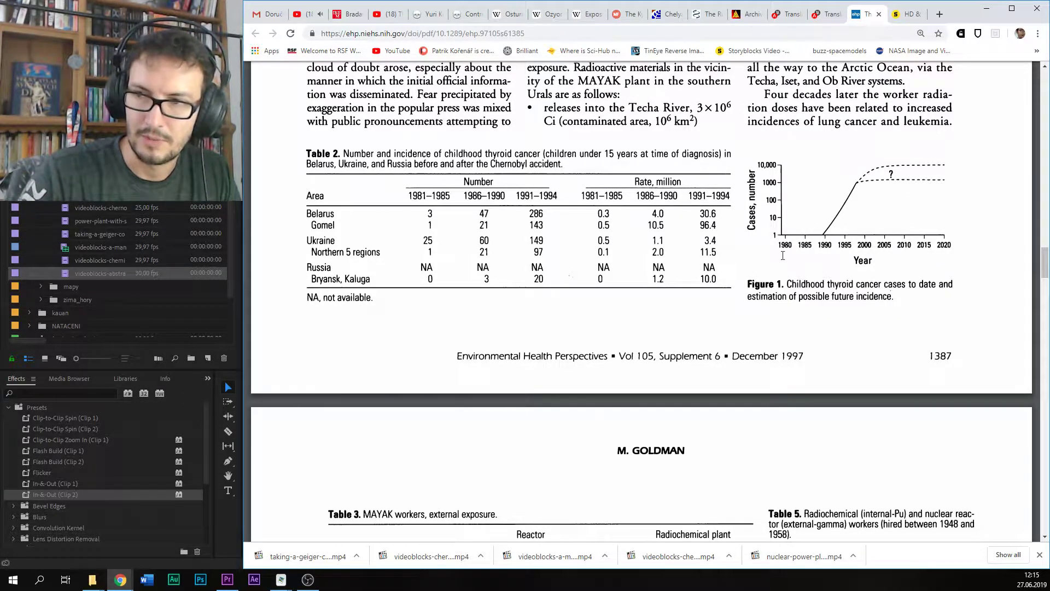
pyautogui.scroll(-6, 534, 241)
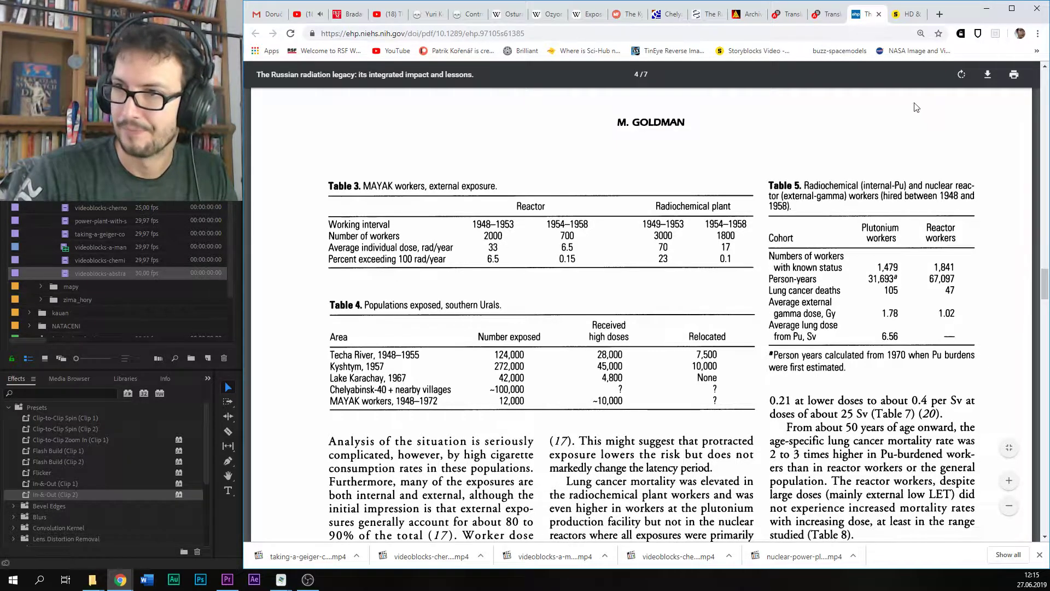
# Step: Look through the nuclear.tatar.mtss.ru archive page reviewing documents on the 1957 plant accident, including its chapter list
pyautogui.click(749, 15)
pyautogui.moveTo(1045, 295); pyautogui.dragTo(1045, 148)
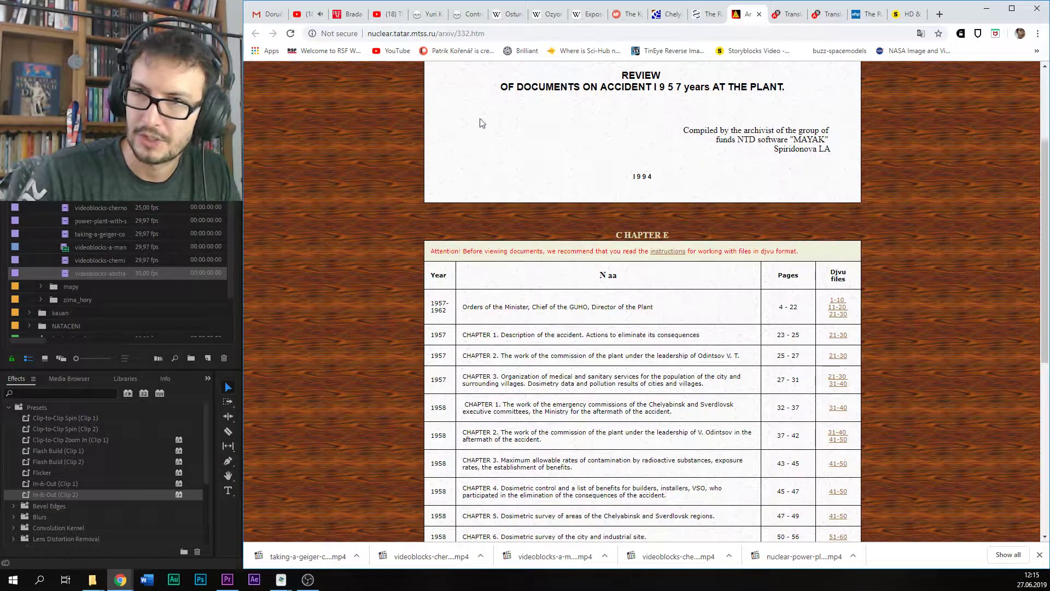
pyautogui.scroll(2, 917, 156)
pyautogui.scroll(-6, 907, 152)
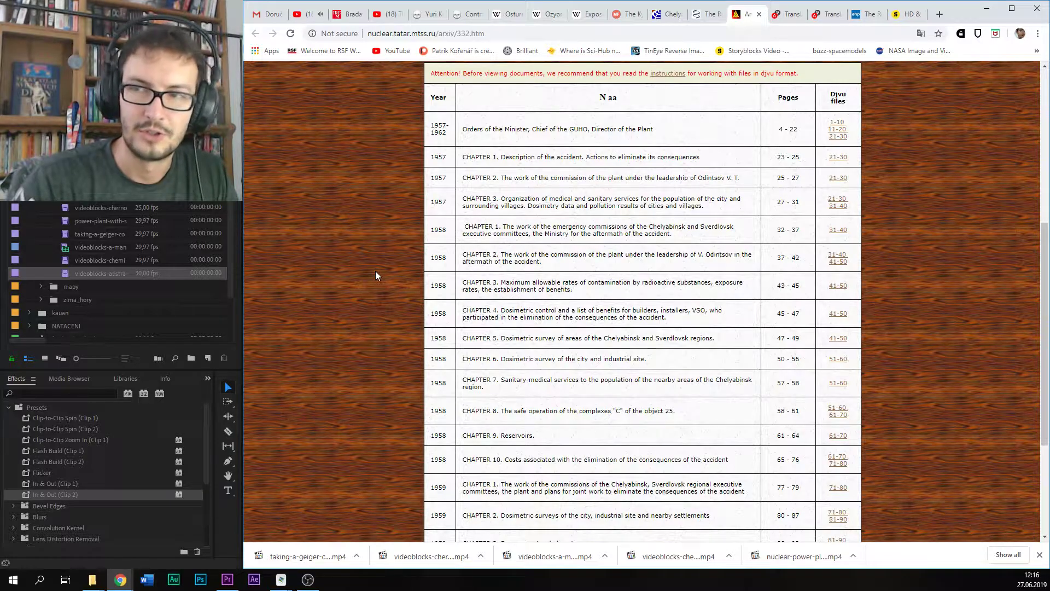
# Step: Examine the scanned Russian orders in Yandex Translate, enlarging the page and viewing the English translation of the first order's paragraph
pyautogui.click(789, 12)
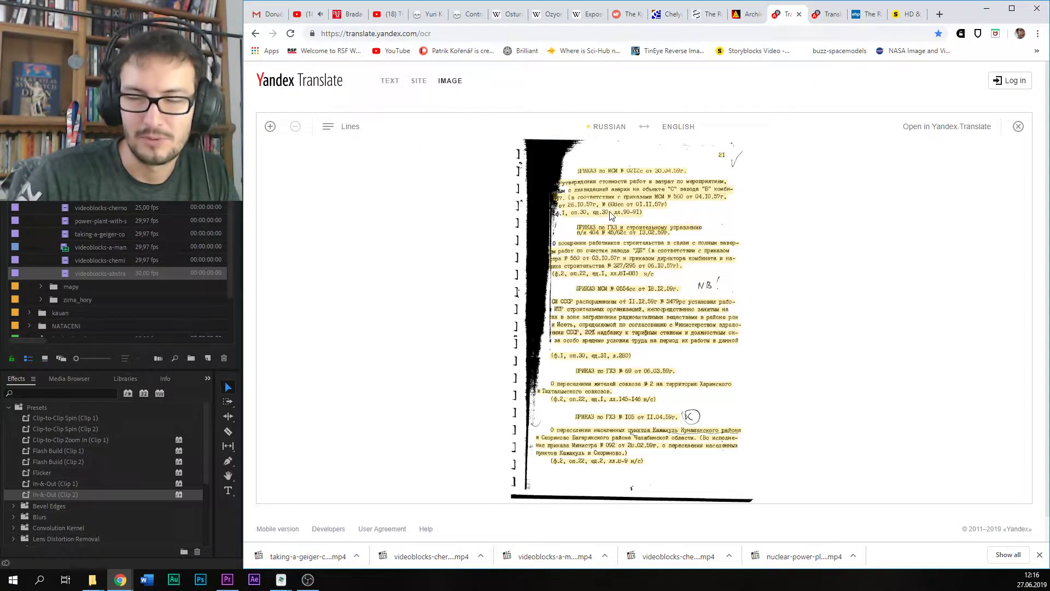
pyautogui.scroll(4, 672, 190)
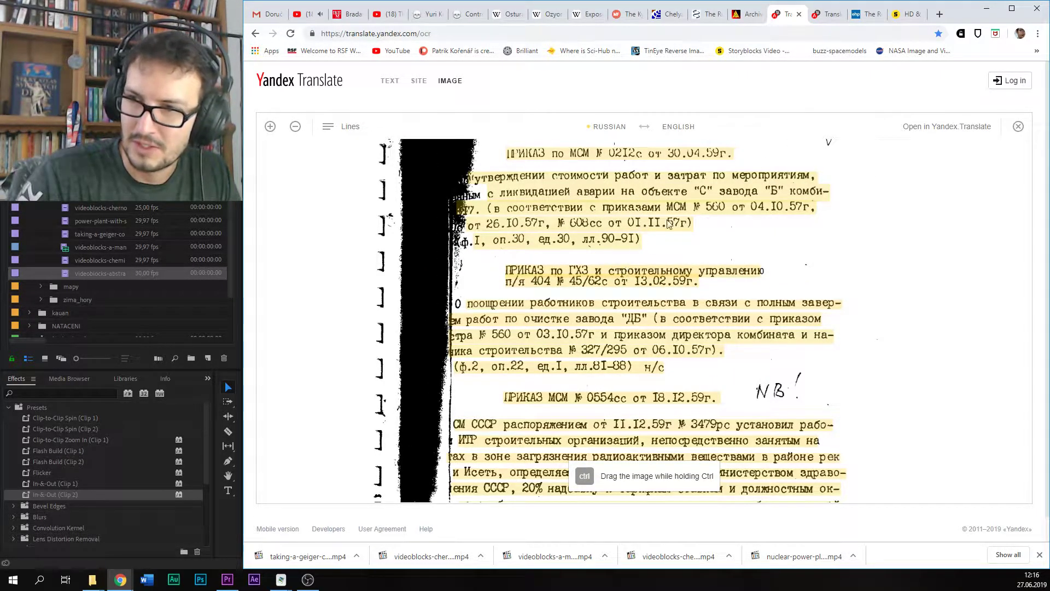
pyautogui.moveTo(850, 163); pyautogui.dragTo(573, 245)
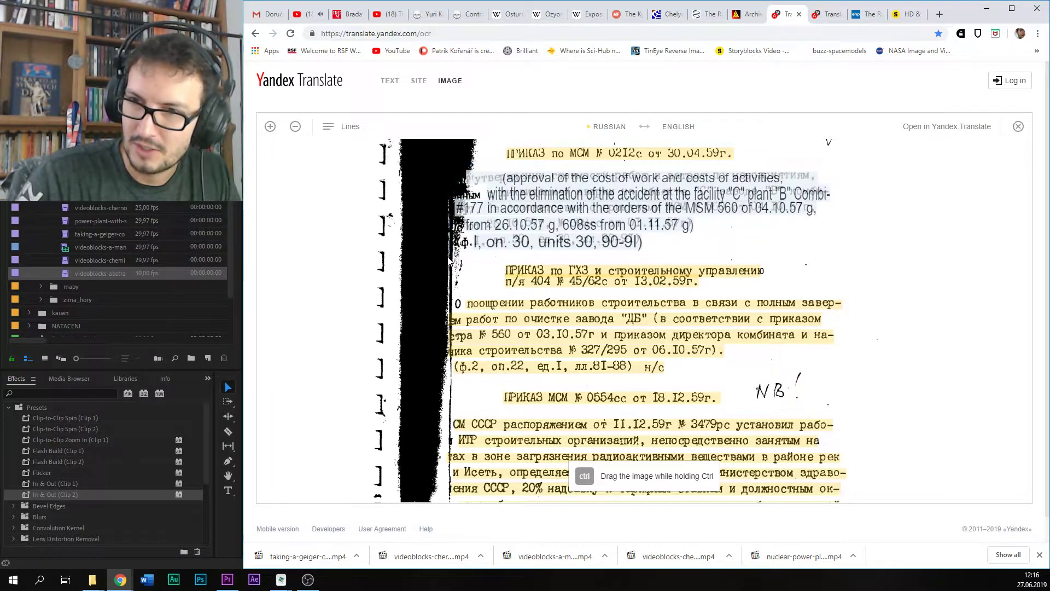
pyautogui.click(874, 226)
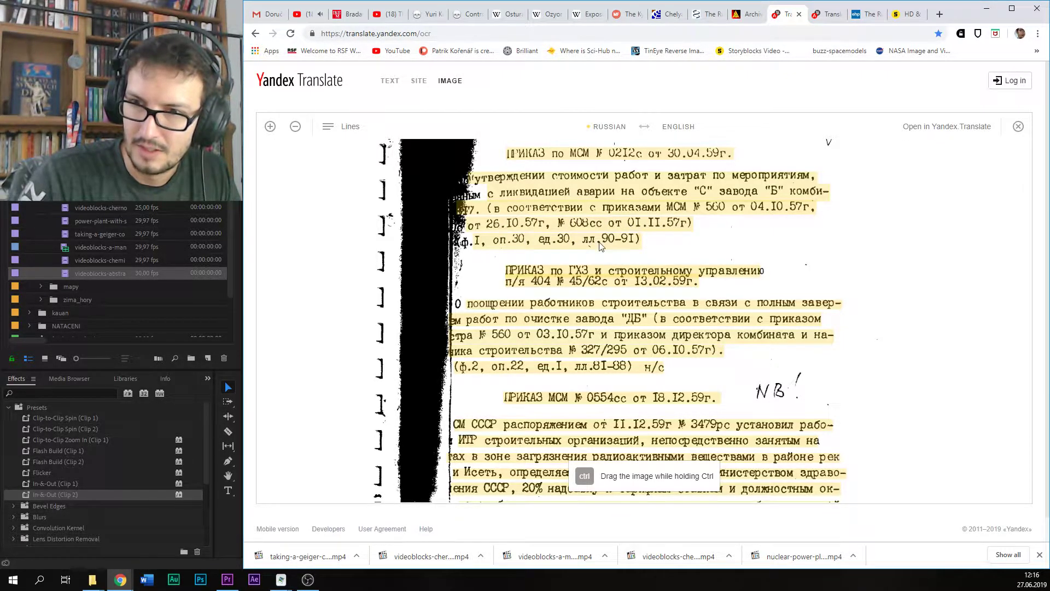
pyautogui.scroll(-2, 874, 245)
pyautogui.scroll(3, 693, 236)
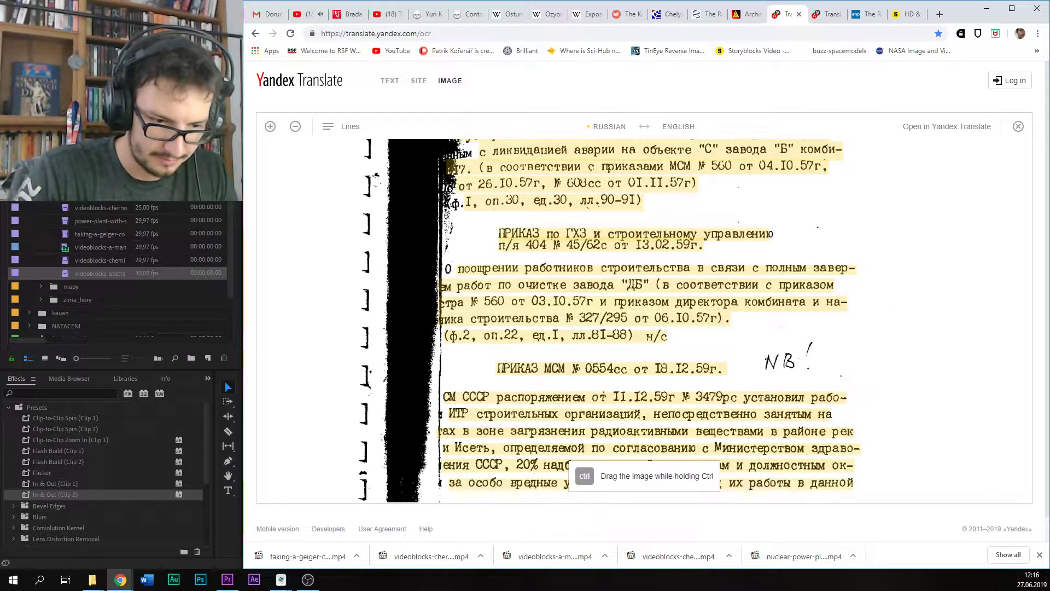
pyautogui.hotkey('alt', 'Tab')
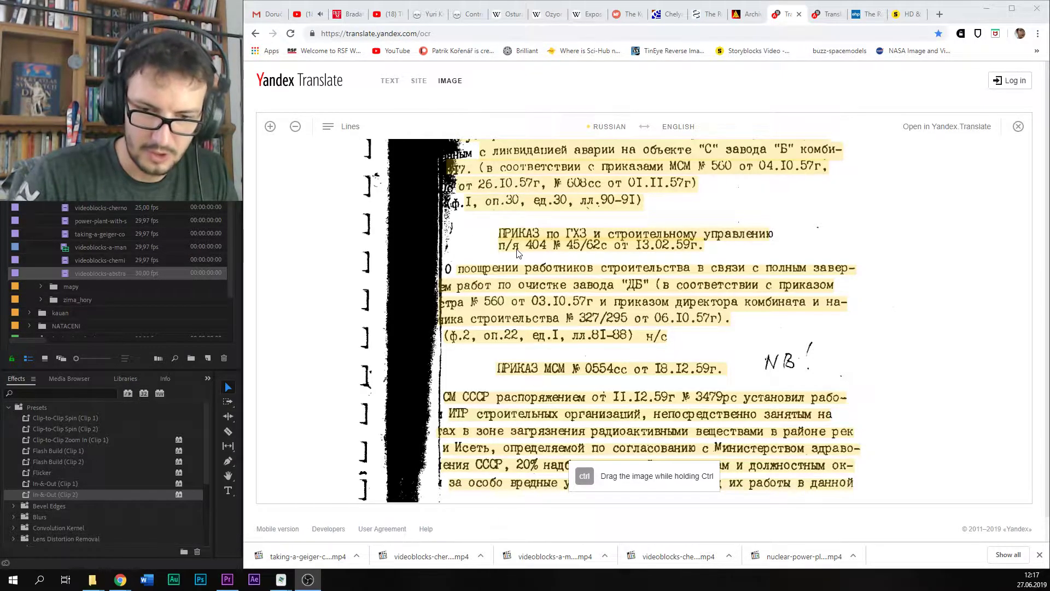
pyautogui.click(895, 249)
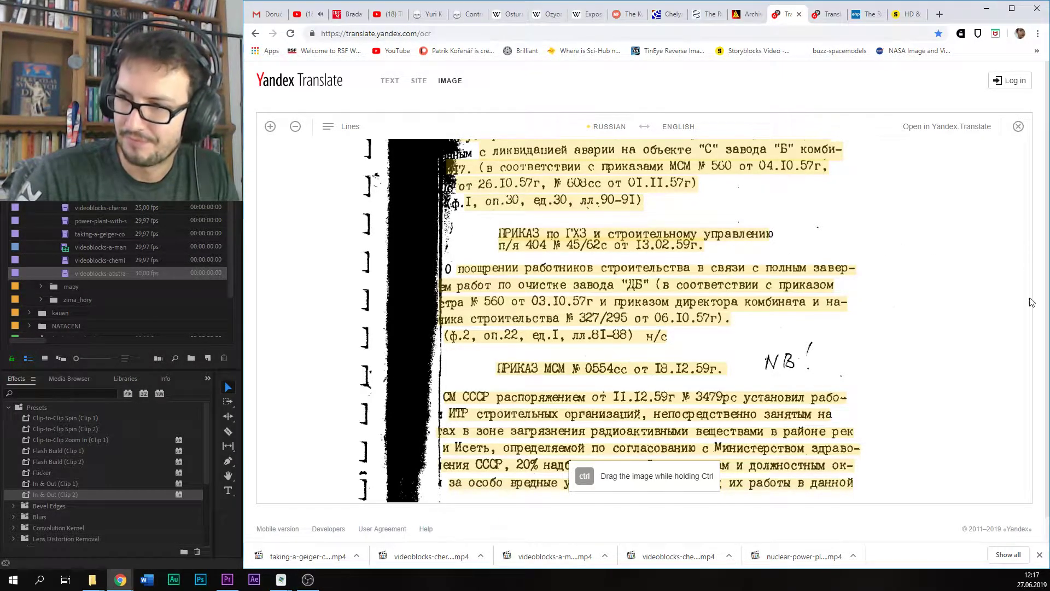
pyautogui.scroll(-1, 937, 276)
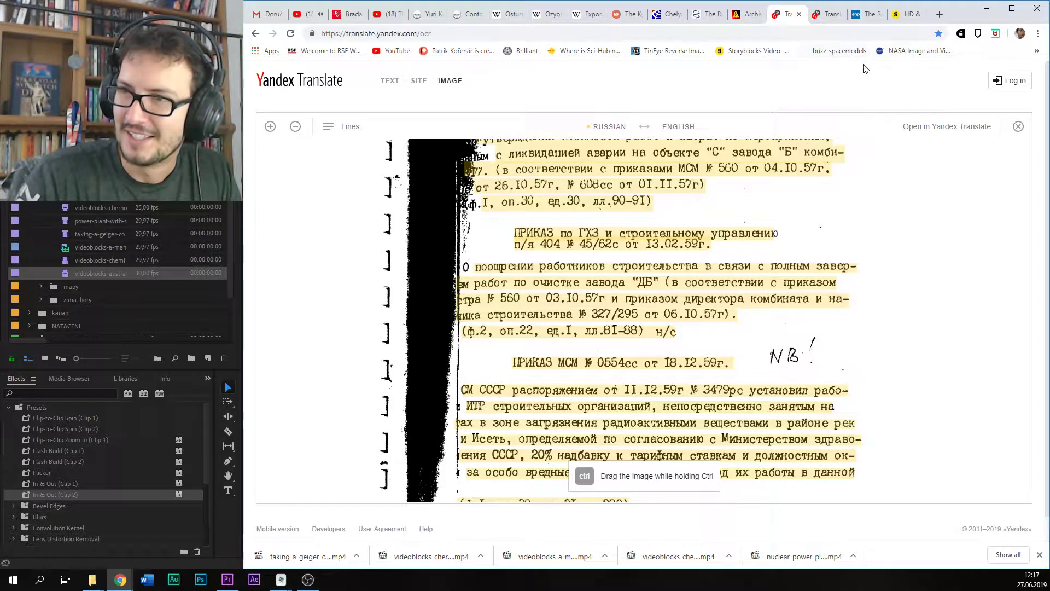
# Step: Review the open Chelyabinsk-65, Kyshtym disaster and Sievert source pages, and the 1957 disaster section of Wikipedia's Ozyorsk article
pyautogui.click(628, 17)
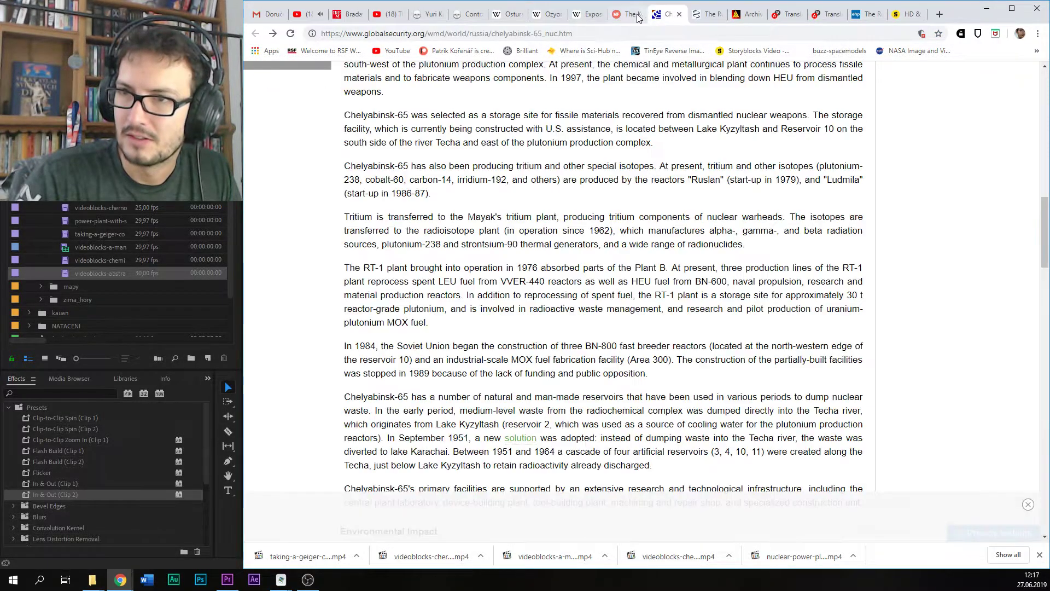
pyautogui.click(548, 14)
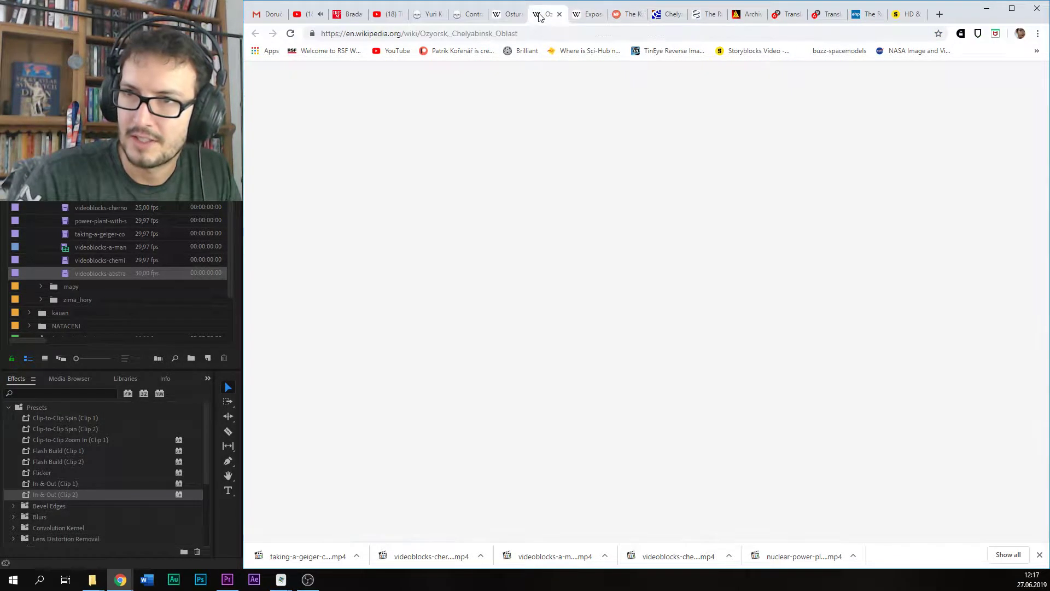
pyautogui.click(508, 16)
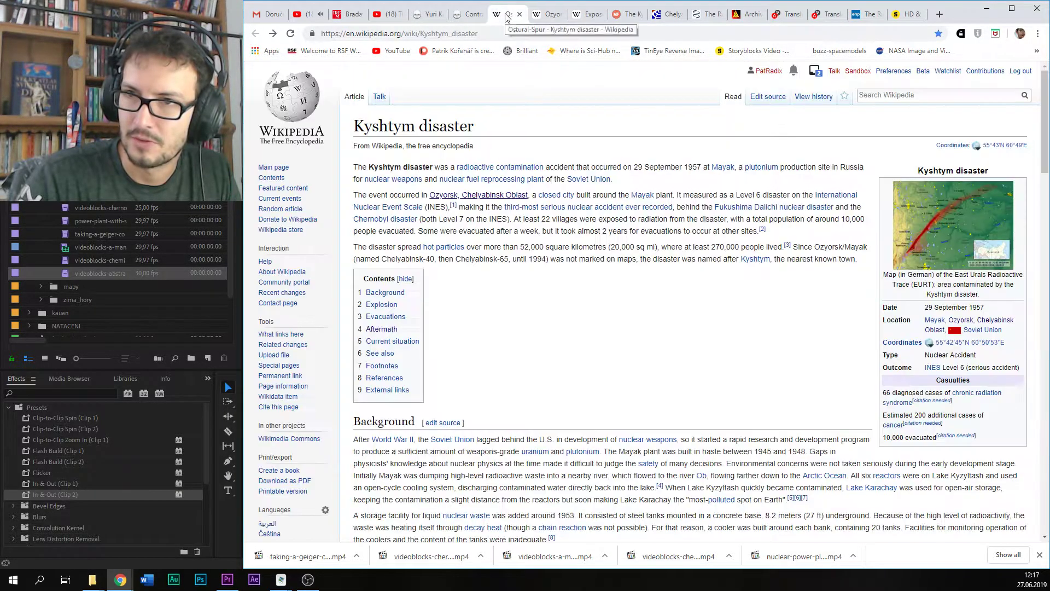
pyautogui.click(584, 17)
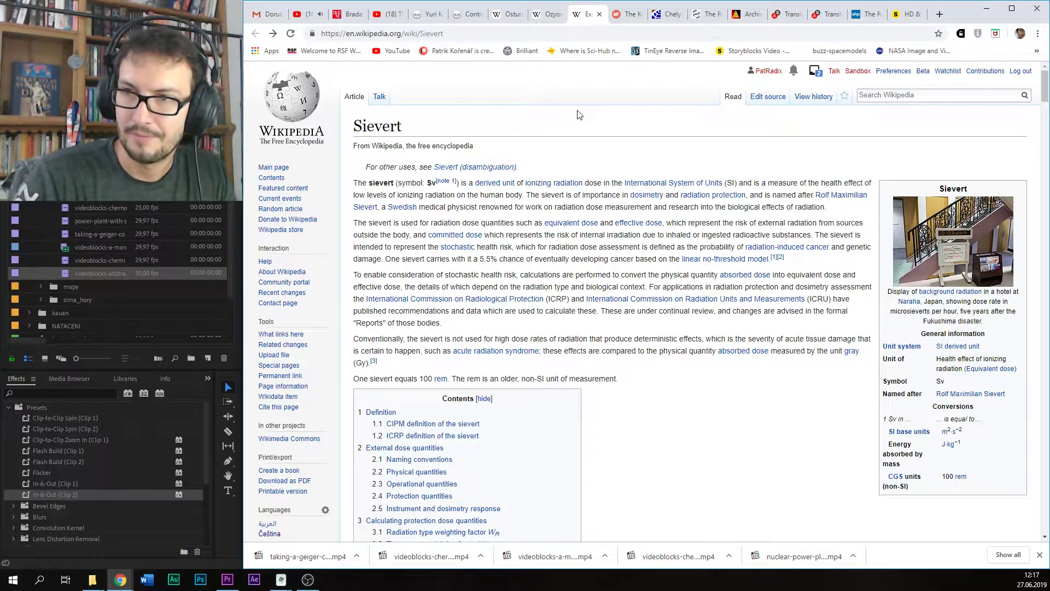
pyautogui.click(549, 14)
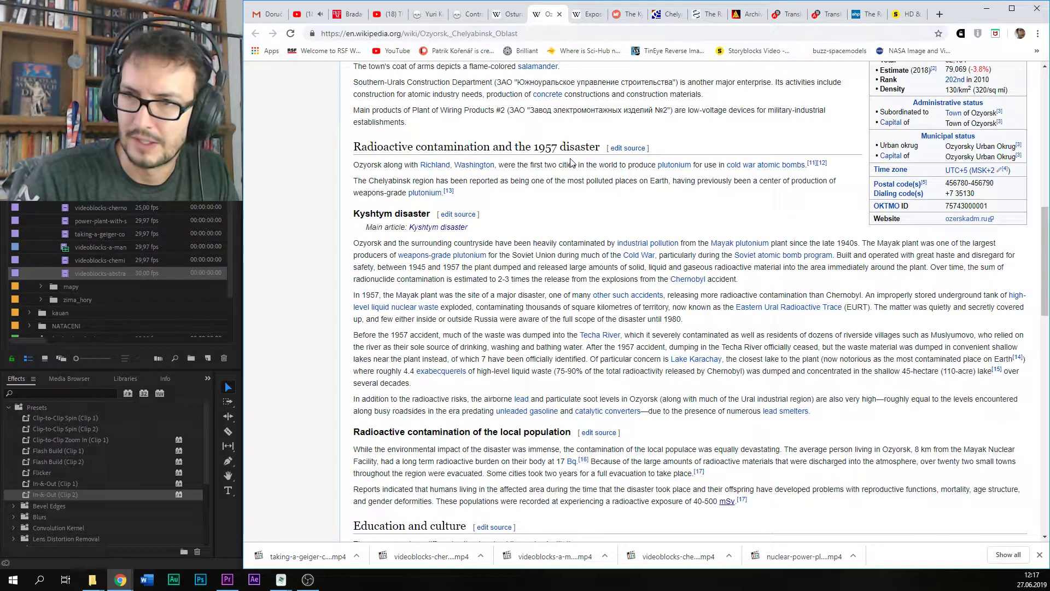
pyautogui.scroll(4, 676, 159)
pyautogui.scroll(-4, 676, 158)
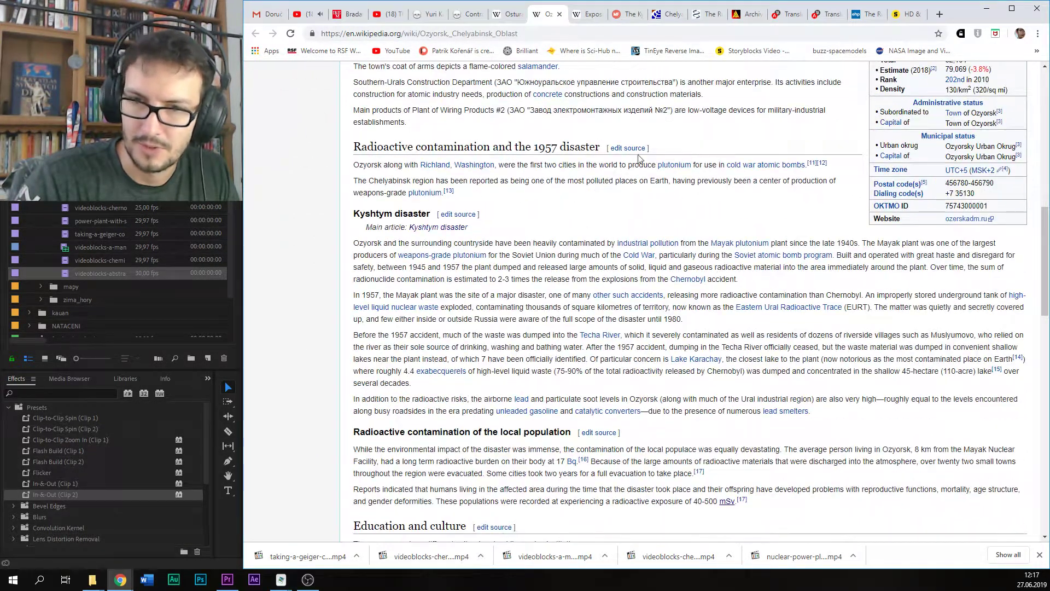
# Step: Switch back to Premiere Pro, play the narration from just after the KYŠTYMSKÁ KATASTROFA title and park the playhead at 00:41:45:12
pyautogui.hotkey('alt', 'Tab')
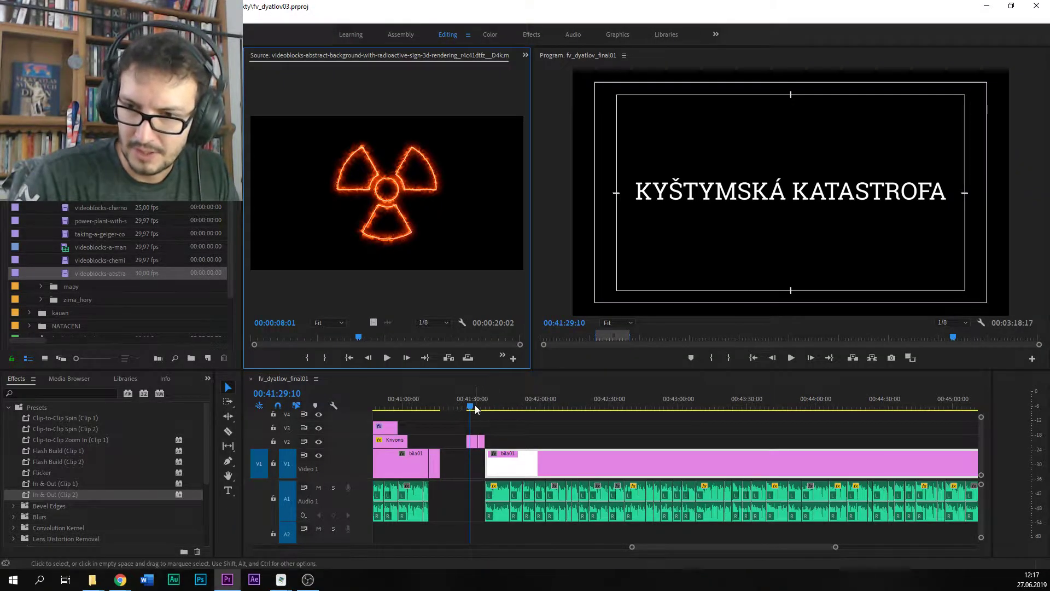
pyautogui.click(487, 400)
pyautogui.press('space')
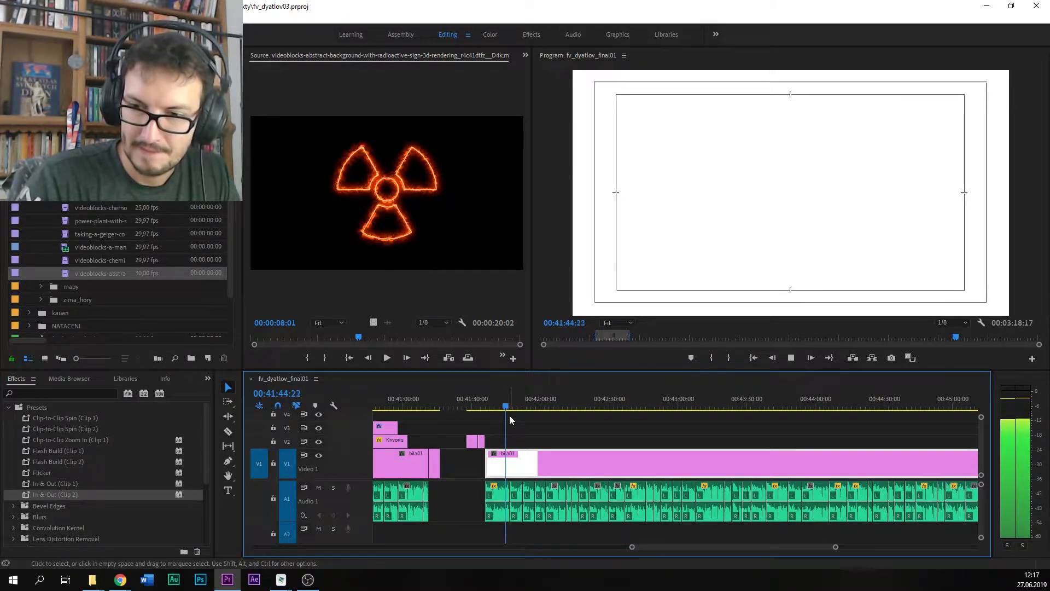
pyautogui.click(508, 406)
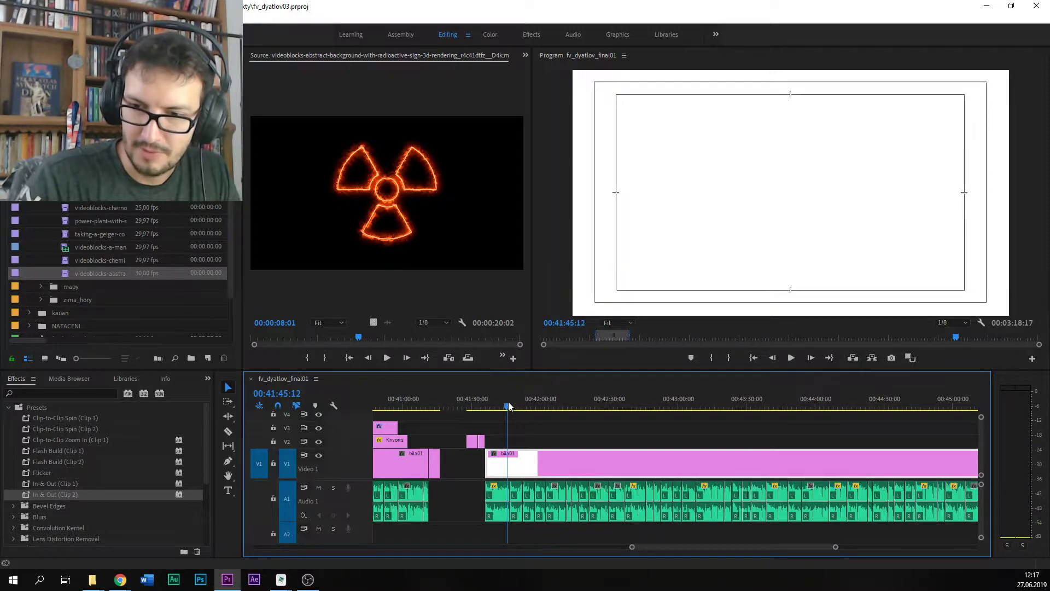
# Step: Save the project, replay the opening of the narration over the white bila01 clip and park the playhead at 00:41:40:01
pyautogui.click(836, 546)
pyautogui.moveTo(836, 547); pyautogui.dragTo(801, 547)
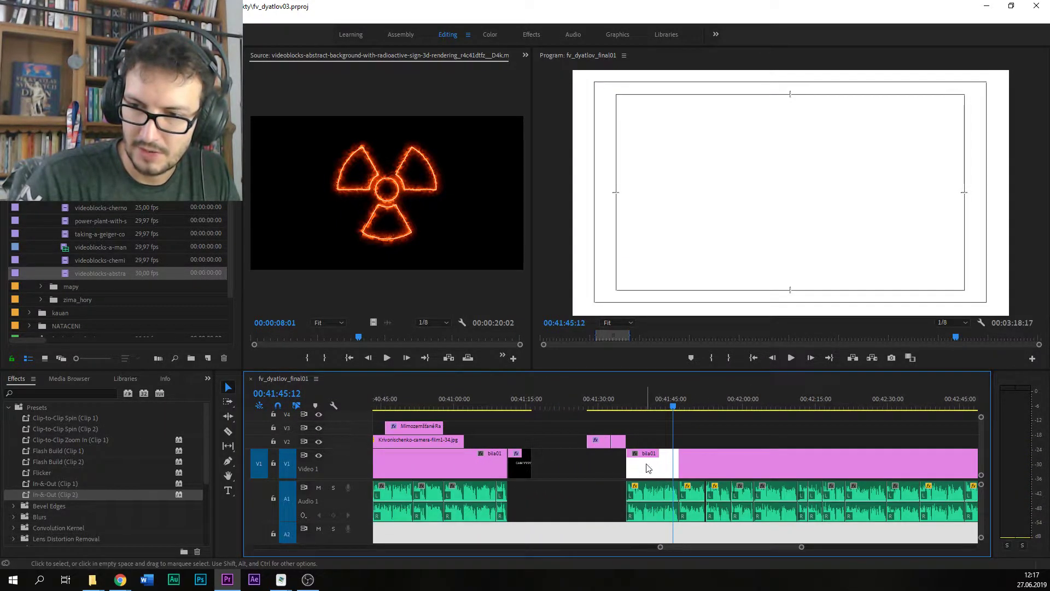
pyautogui.hotkey('ctrl', 's')
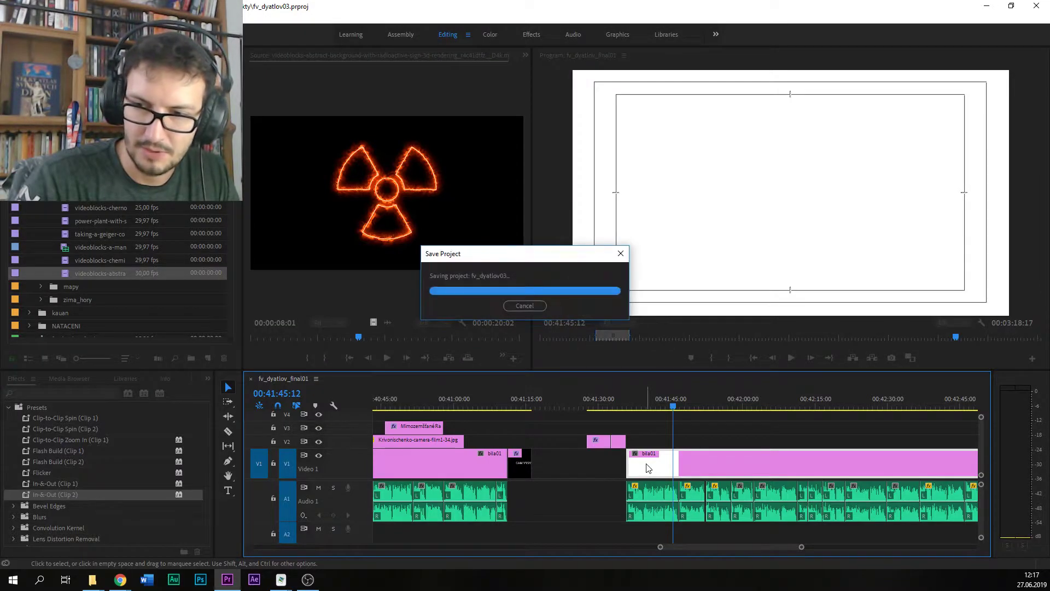
pyautogui.click(617, 408)
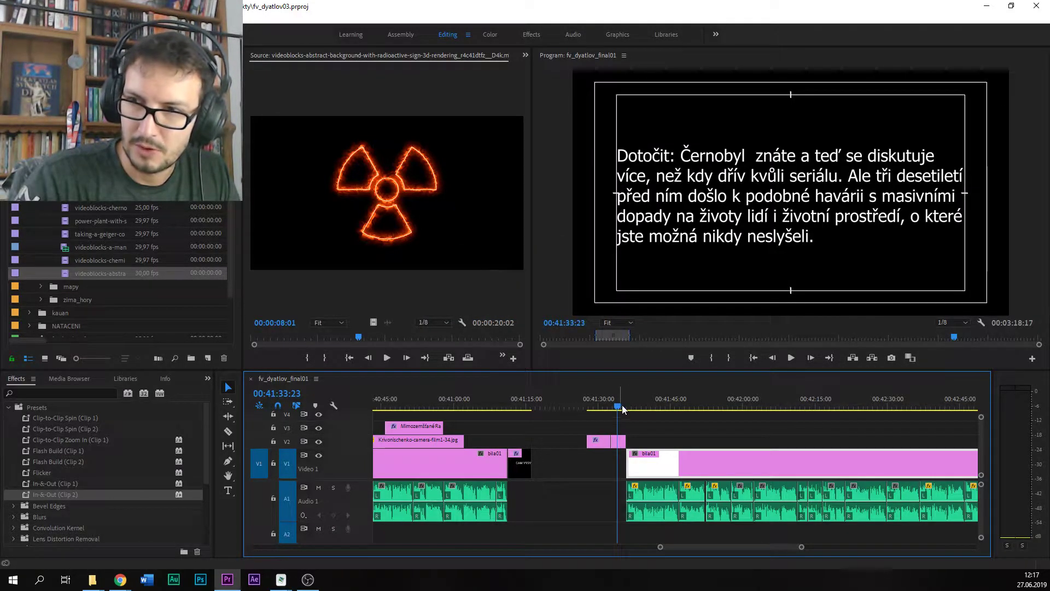
pyautogui.click(631, 407)
pyautogui.moveTo(634, 409); pyautogui.dragTo(636, 410)
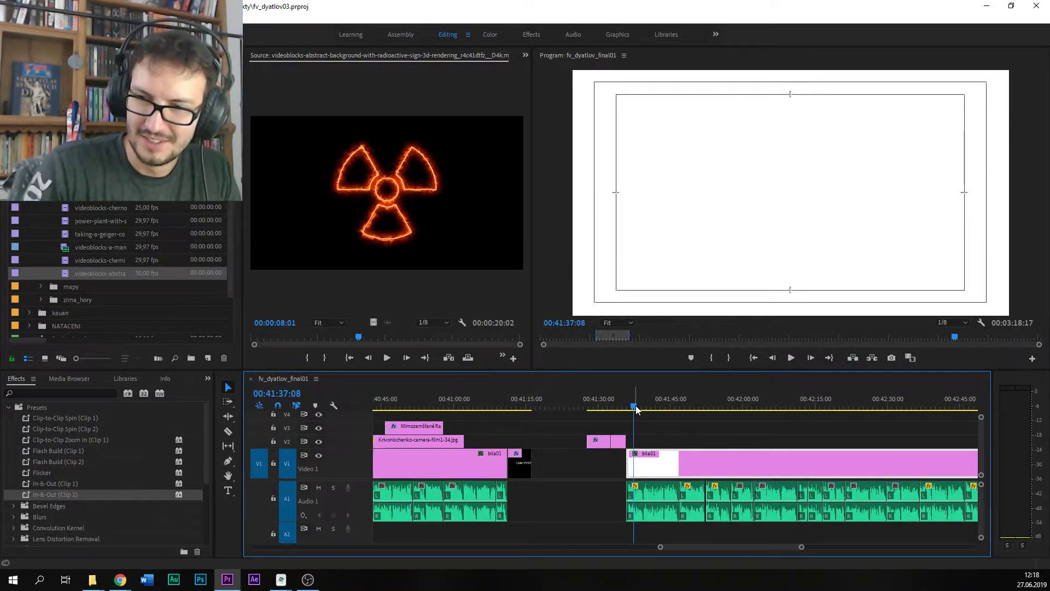
pyautogui.press('space')
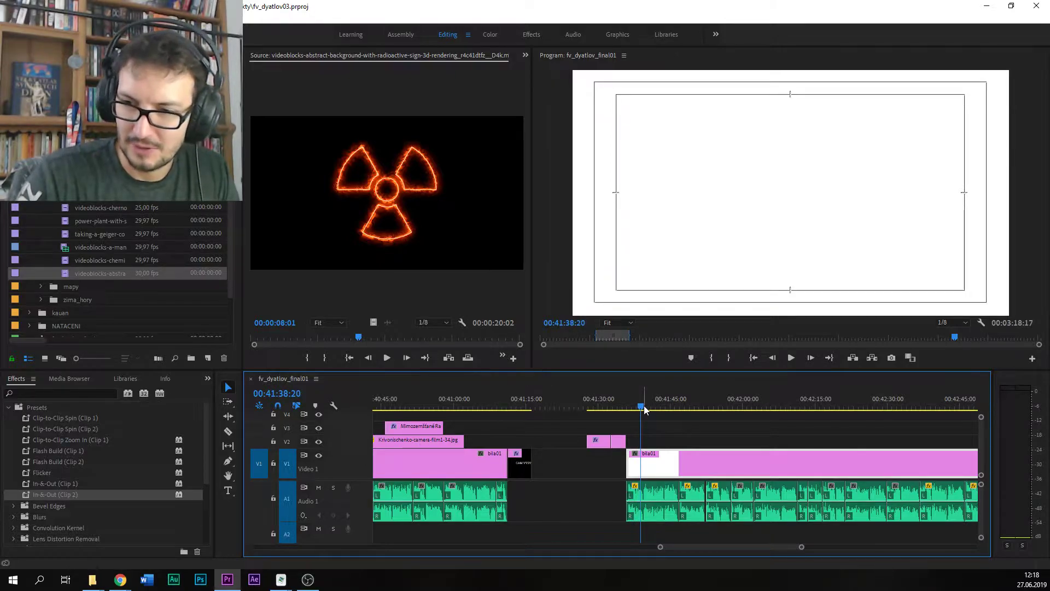
pyautogui.press('space')
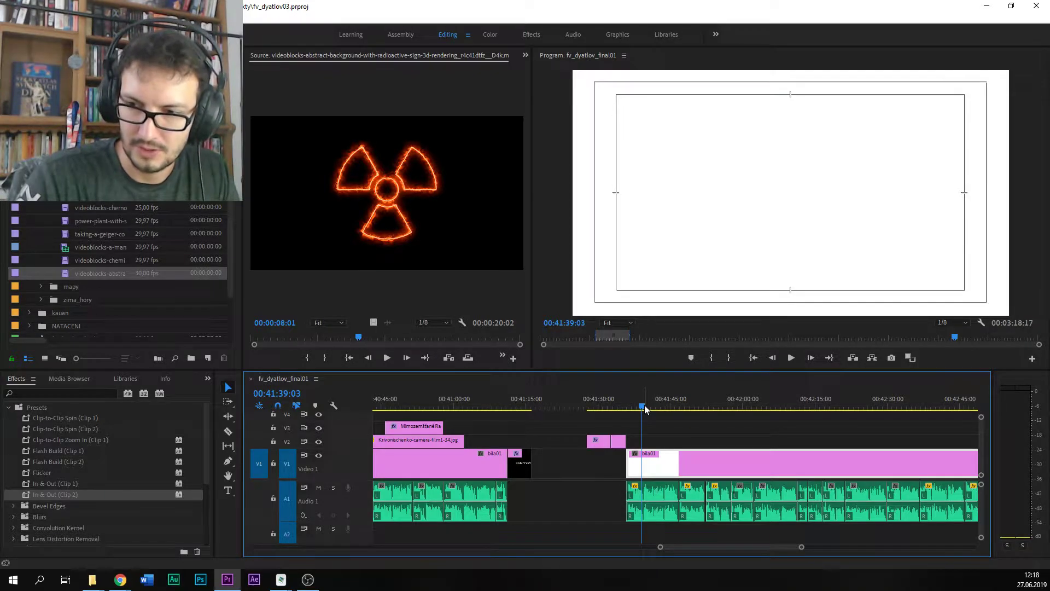
pyautogui.moveTo(645, 409); pyautogui.dragTo(650, 409)
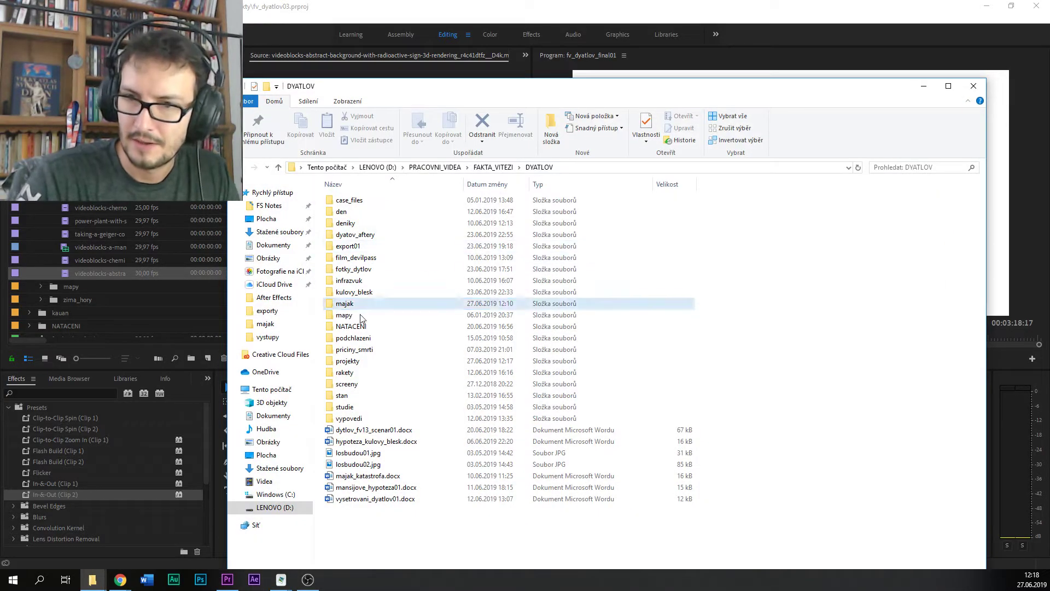
# Step: Open the DYATLOV majak folder in File Explorer, show it as large icons and select everything except the majak_ilustraky folder
pyautogui.click(352, 304)
pyautogui.doubleClick(352, 304)
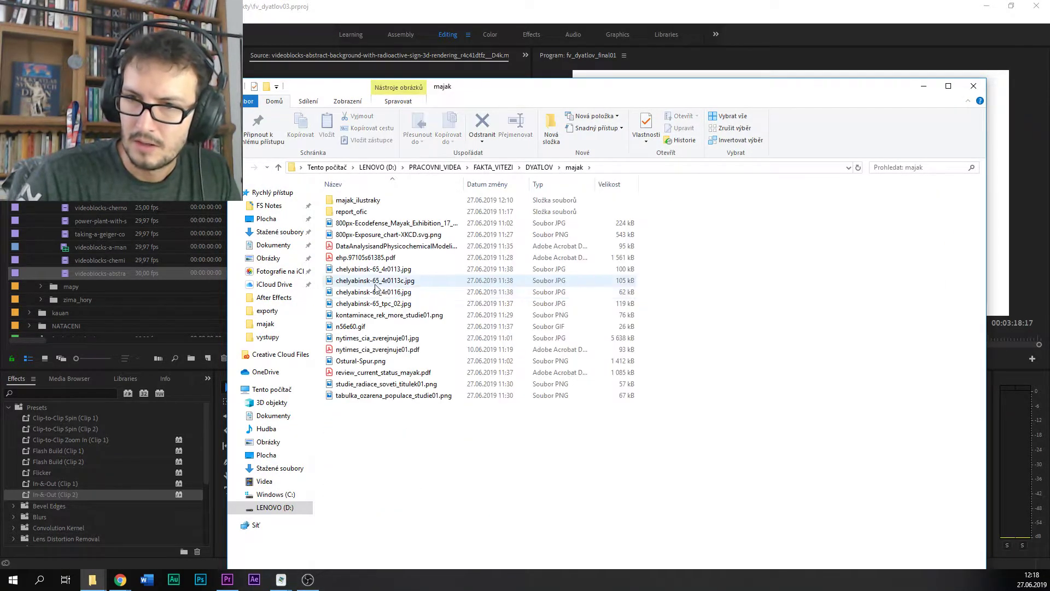
pyautogui.rightClick(857, 257)
pyautogui.moveTo(908, 261)
pyautogui.click(835, 276)
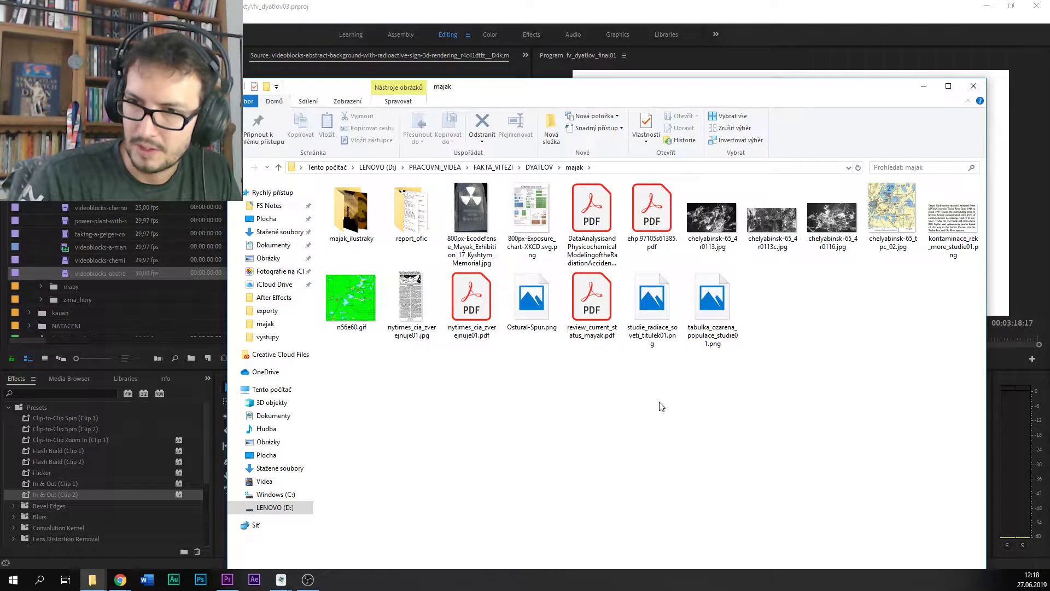
pyautogui.click(539, 167)
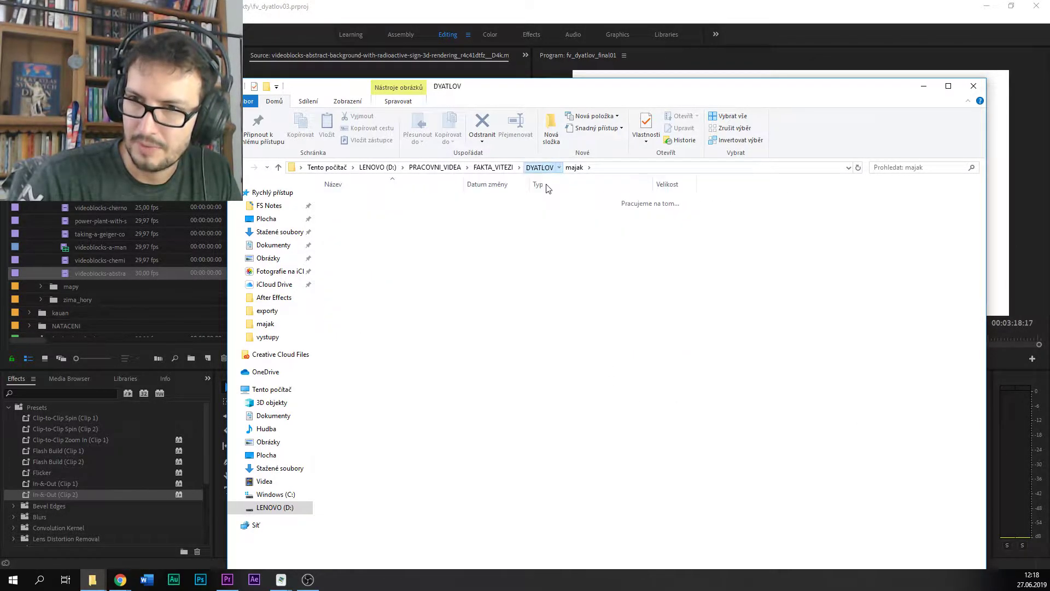
pyautogui.doubleClick(355, 305)
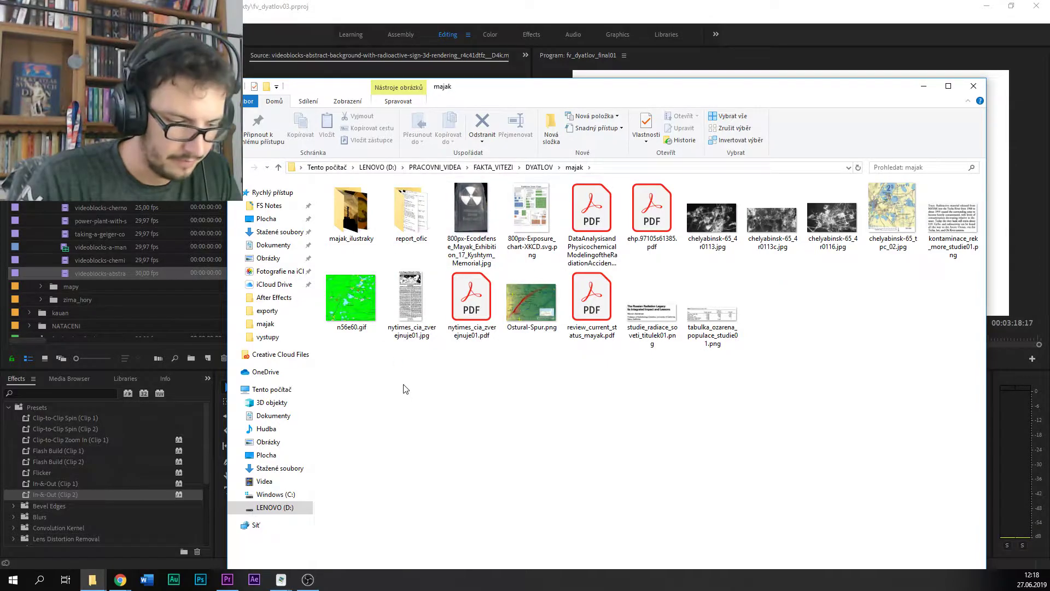
pyautogui.hotkey('ctrl', 'a')
pyautogui.keyDown('ctrl'); pyautogui.click(351, 236); pyautogui.keyUp('ctrl')
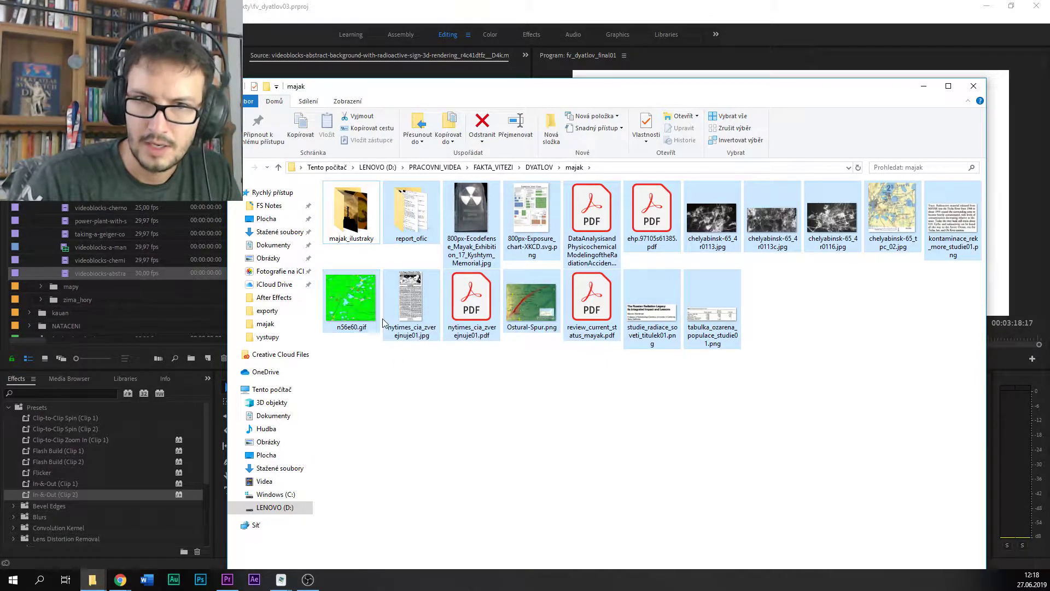
# Step: Switch back to Premiere Pro and create a new bin in the project for the majak source material
pyautogui.click(109, 306)
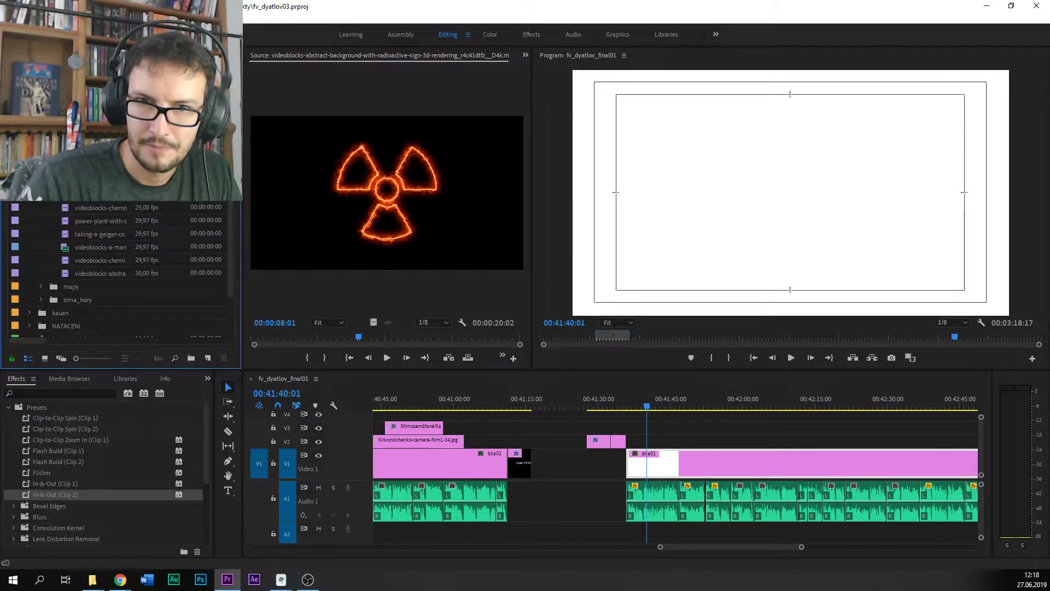
pyautogui.scroll(-3, 74, 208)
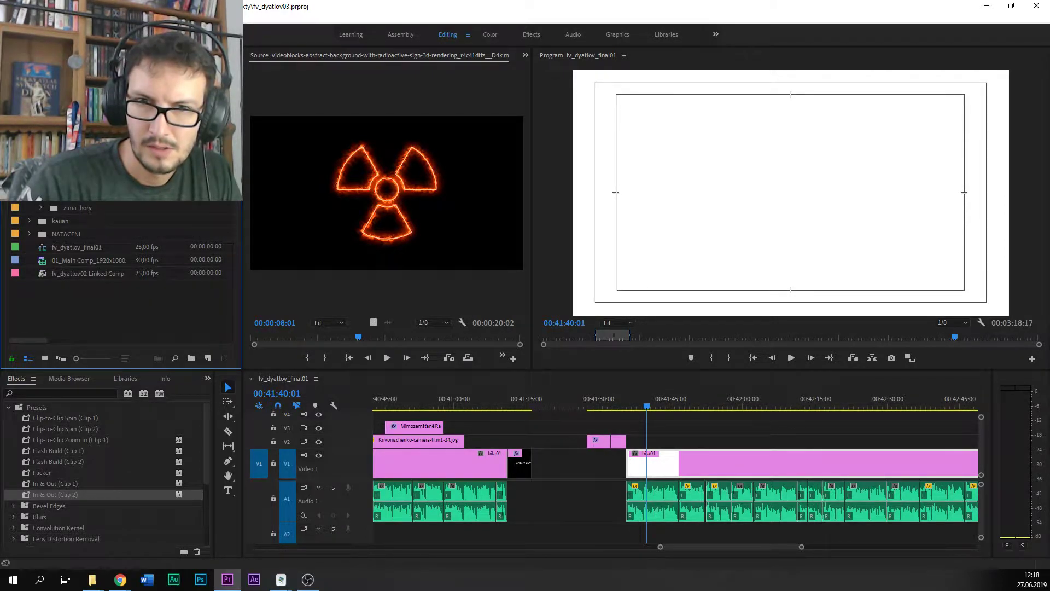
pyautogui.scroll(3, 121, 268)
pyautogui.rightClick(53, 192)
pyautogui.press('Escape')
pyautogui.click(192, 358)
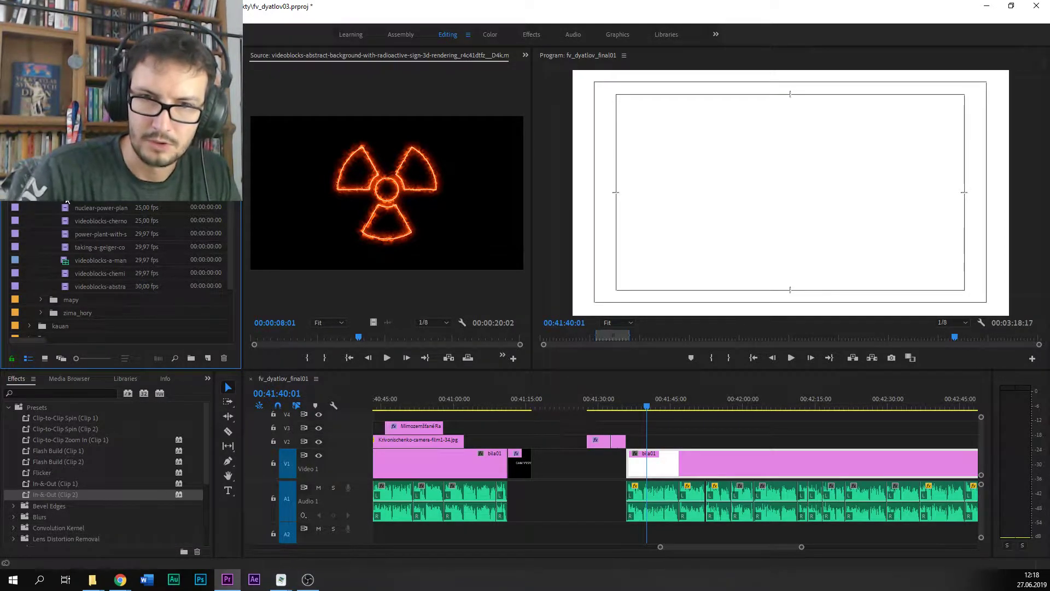
# Step: Exclude the four PDFs from the majak selection in File Explorer and import the remaining images and report_ofic folder into the Premiere Pro bin
pyautogui.moveTo(93, 579)
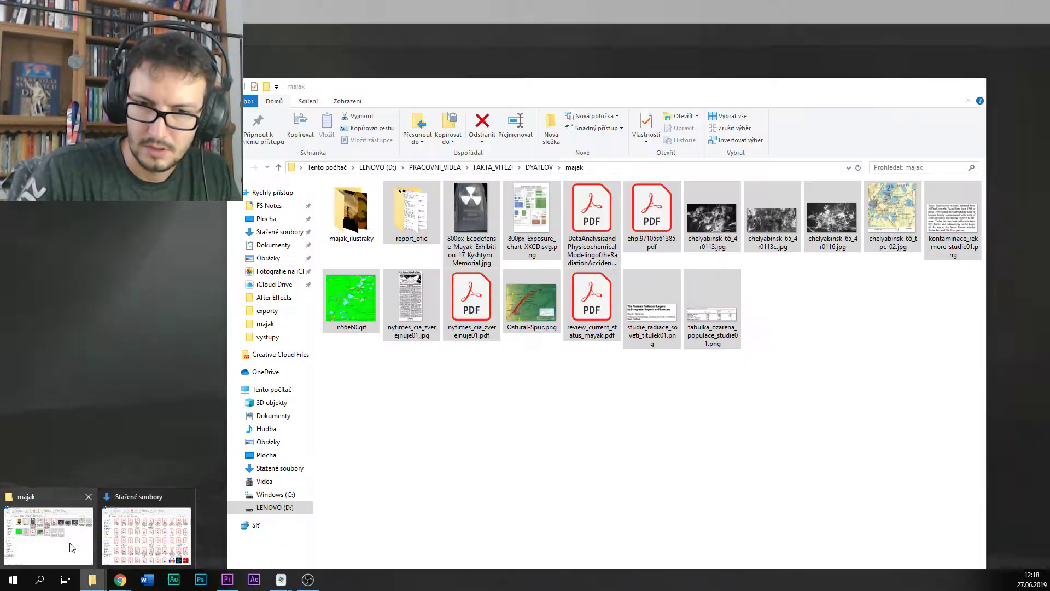
pyautogui.click(70, 547)
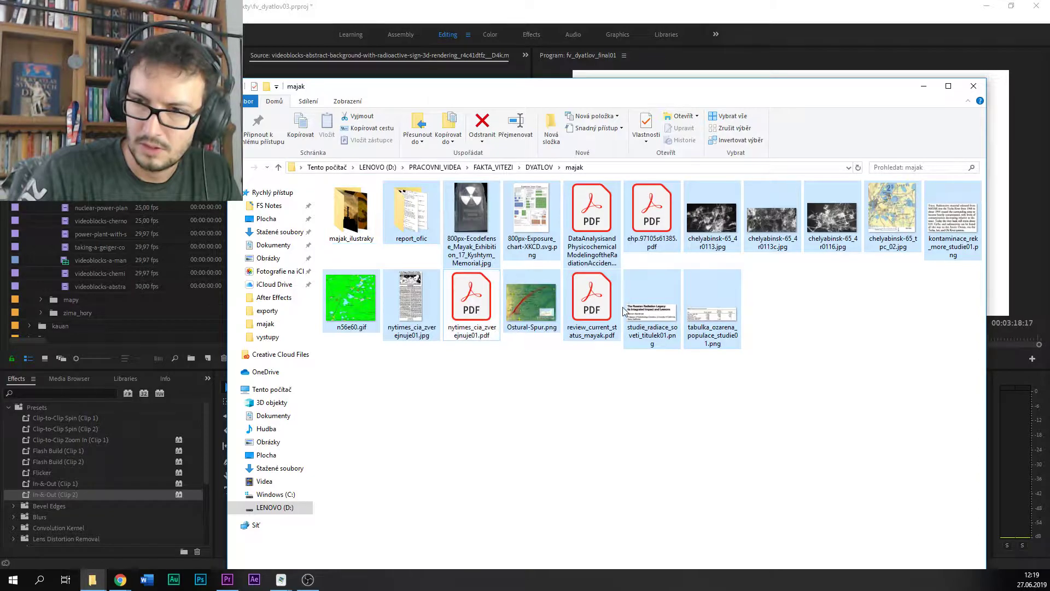
pyautogui.keyDown('ctrl'); pyautogui.click(650, 216); pyautogui.keyUp('ctrl')
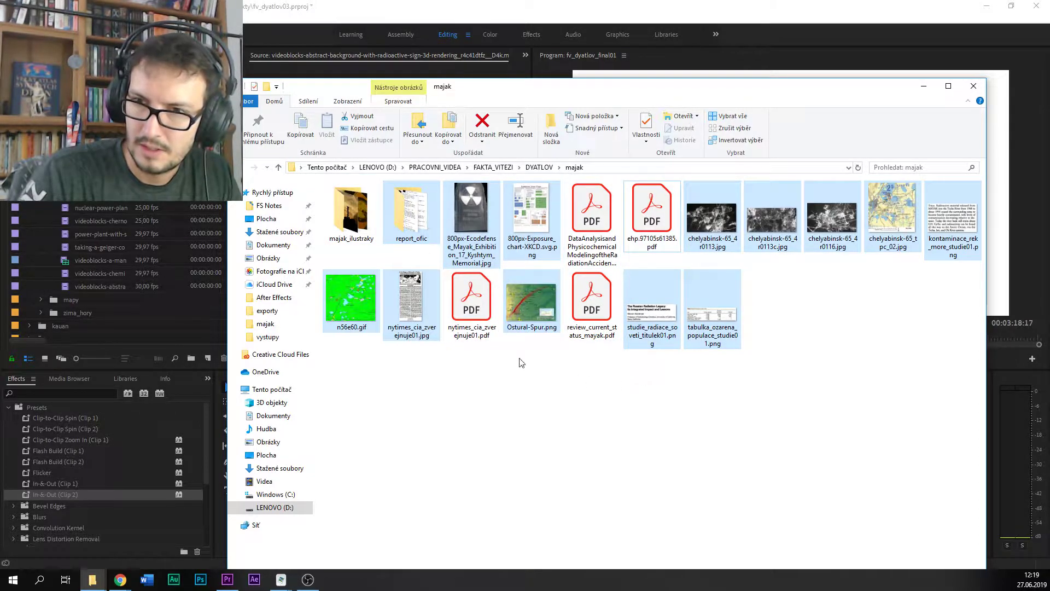
pyautogui.moveTo(432, 212); pyautogui.dragTo(85, 203)
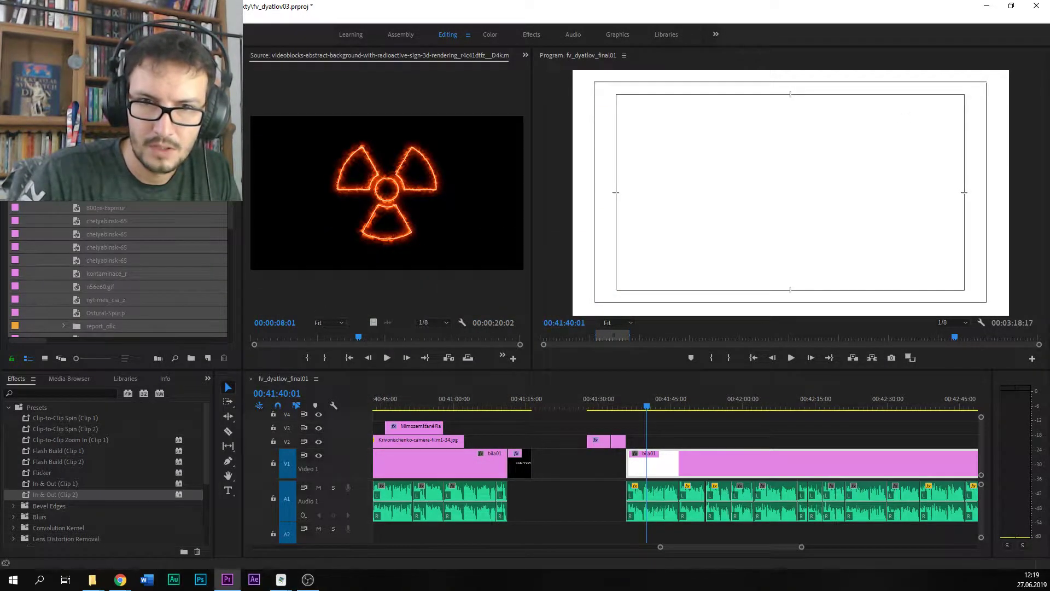
# Step: Show the imported images as thumbnails and preview chelyabinsk-65_4r0113c.jpg and chelyabinsk-65_4r0113.jpg in the Source monitor
pyautogui.scroll(-1, 100, 220)
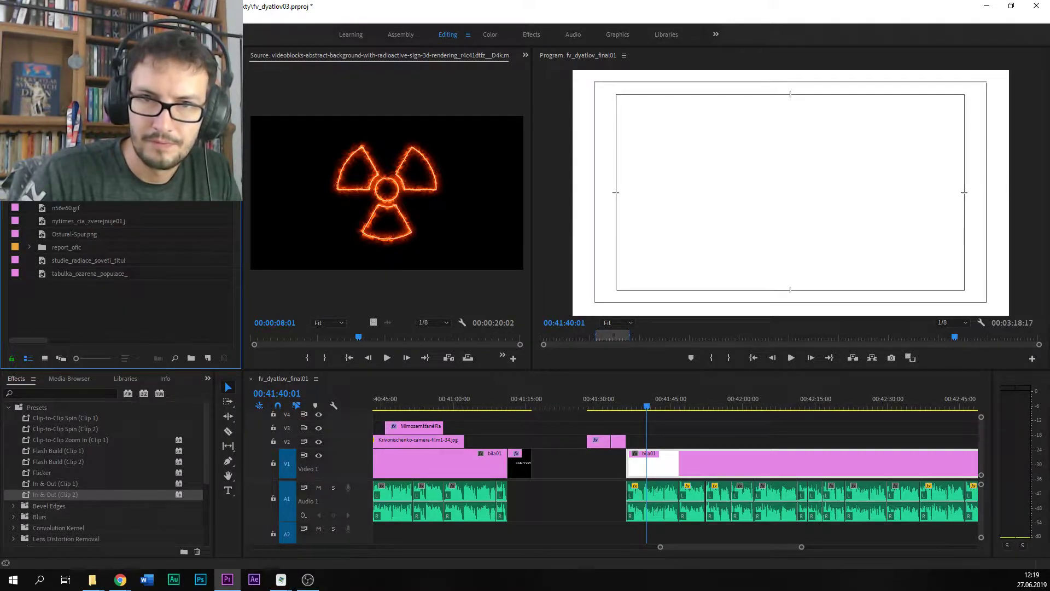
pyautogui.click(46, 359)
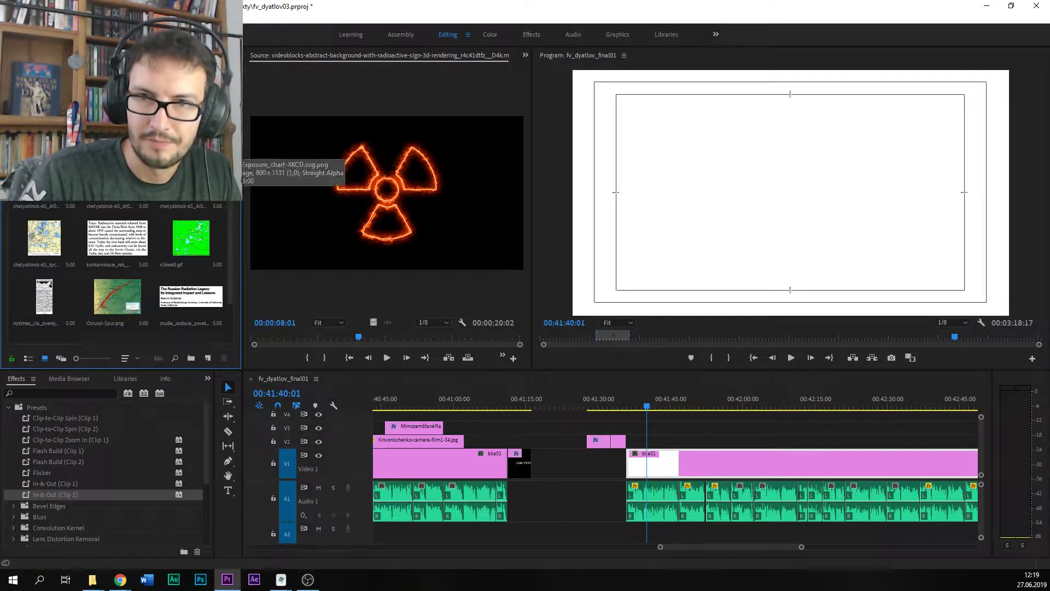
pyautogui.doubleClick(117, 180)
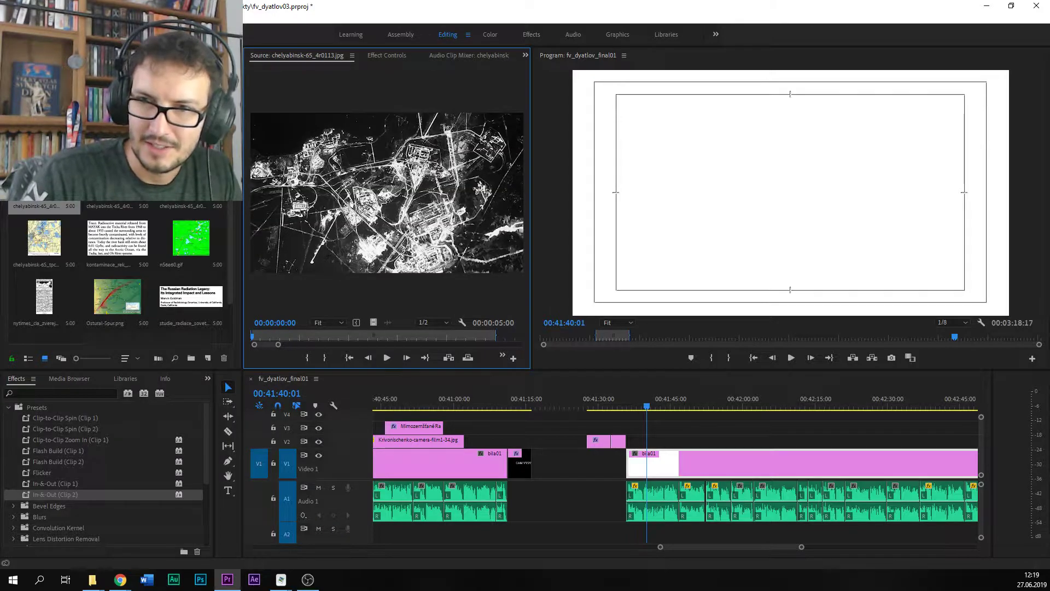
pyautogui.doubleClick(190, 181)
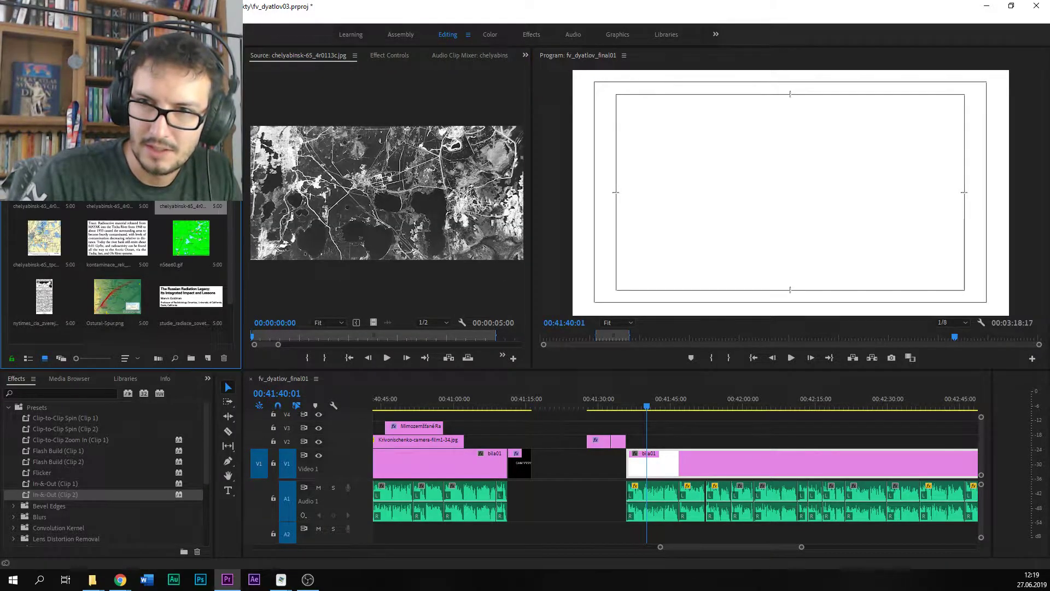
pyautogui.doubleClick(43, 180)
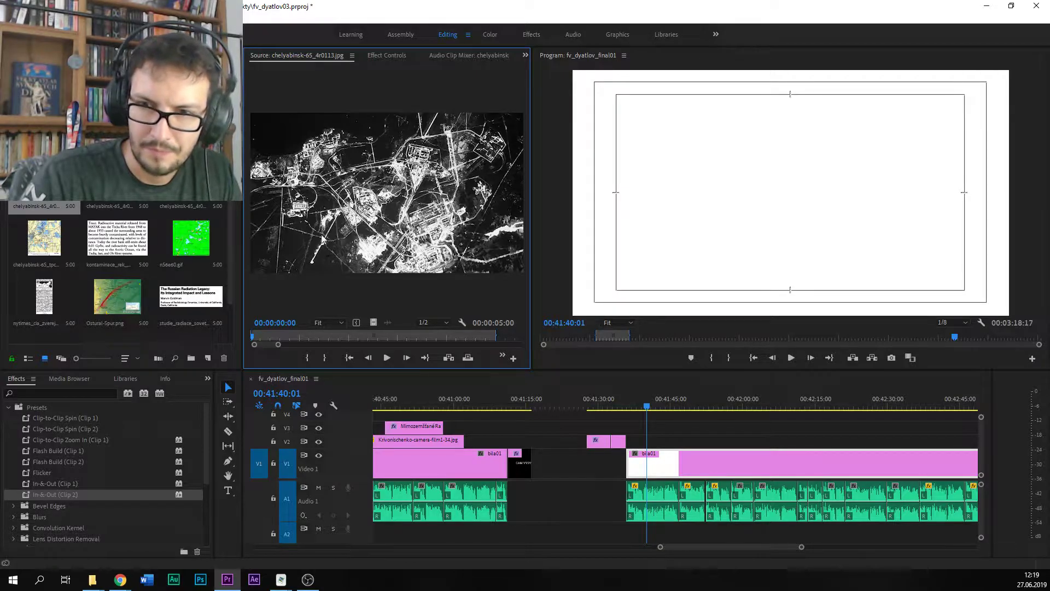
# Step: Place chelyabinsk-65_4r0113.jpg on V2 above the first bila01 clip of the section, enlarge it to fill the frame and save
pyautogui.moveTo(375, 322); pyautogui.dragTo(679, 439)
pyautogui.click(651, 444)
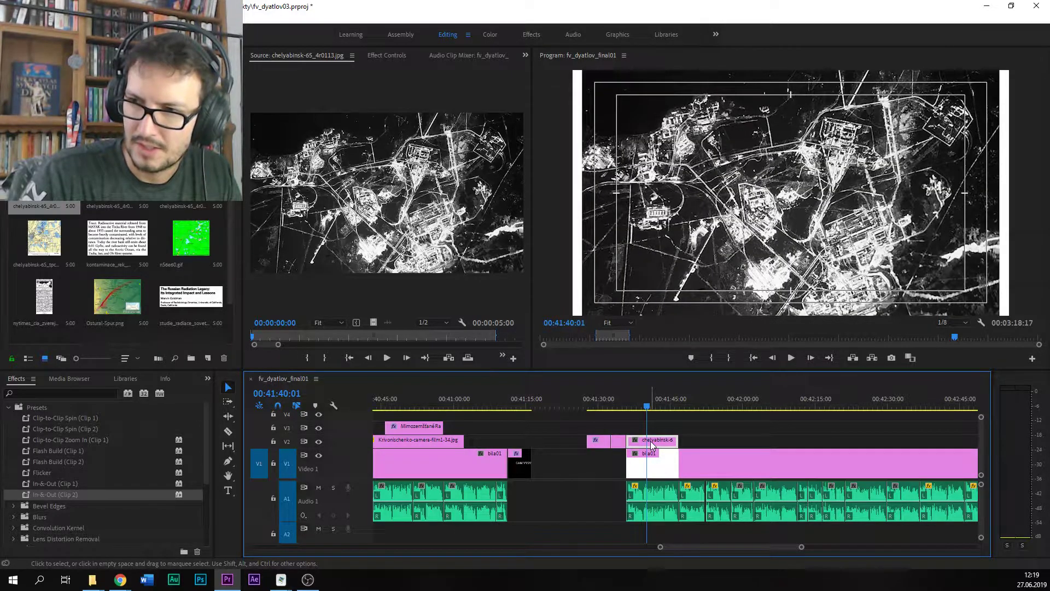
pyautogui.click(400, 56)
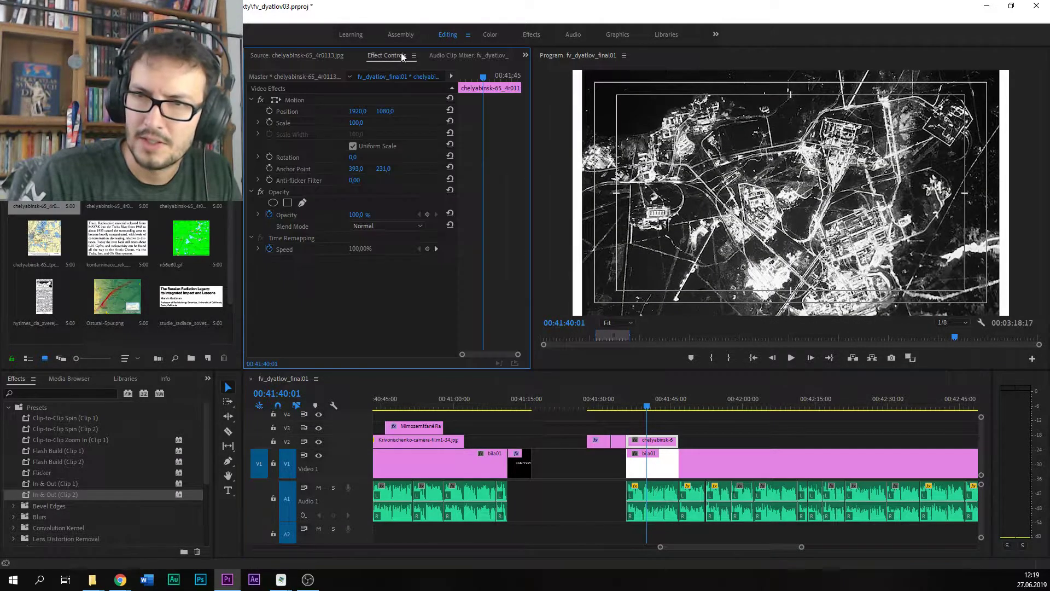
pyautogui.moveTo(356, 123); pyautogui.dragTo(362, 123)
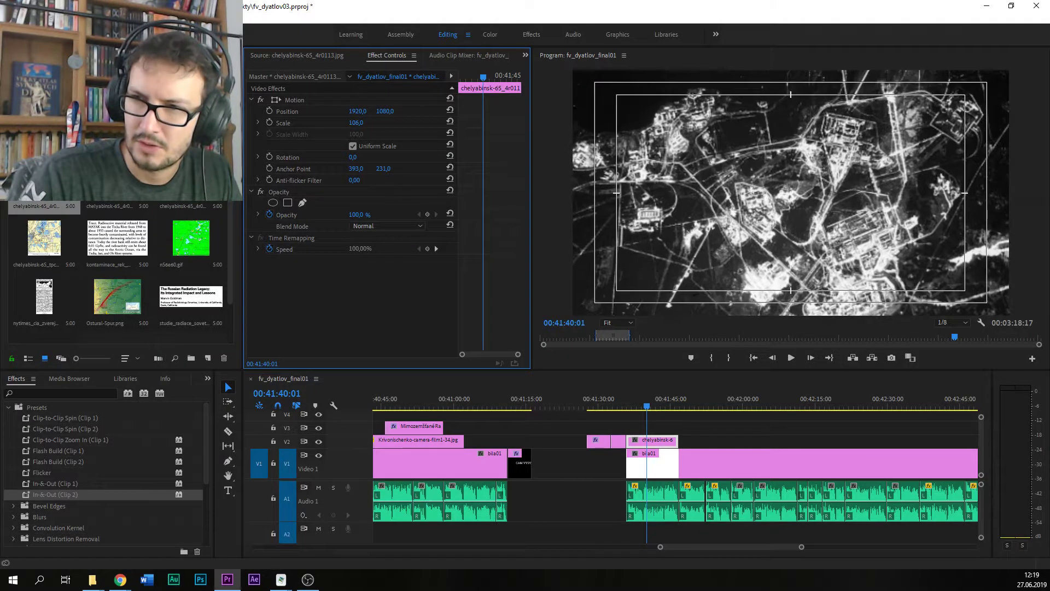
pyautogui.hotkey('ctrl', 's')
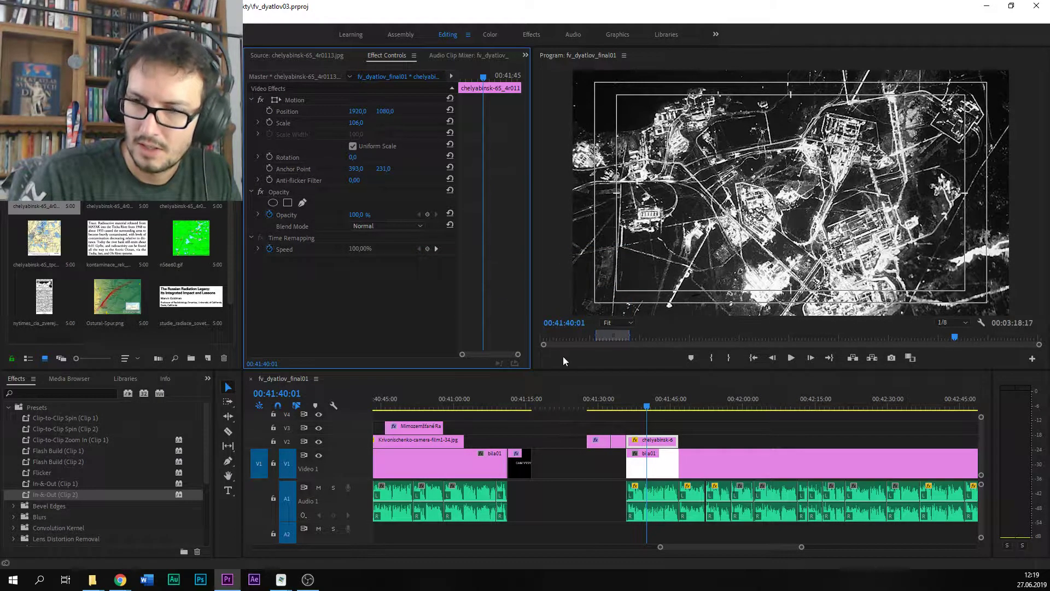
# Step: Keyframe the aerial image from scale 105 at position 1920, 1080 at its start to scale 116 at 1920, 1006 near its end
pyautogui.moveTo(650, 400); pyautogui.dragTo(660, 404)
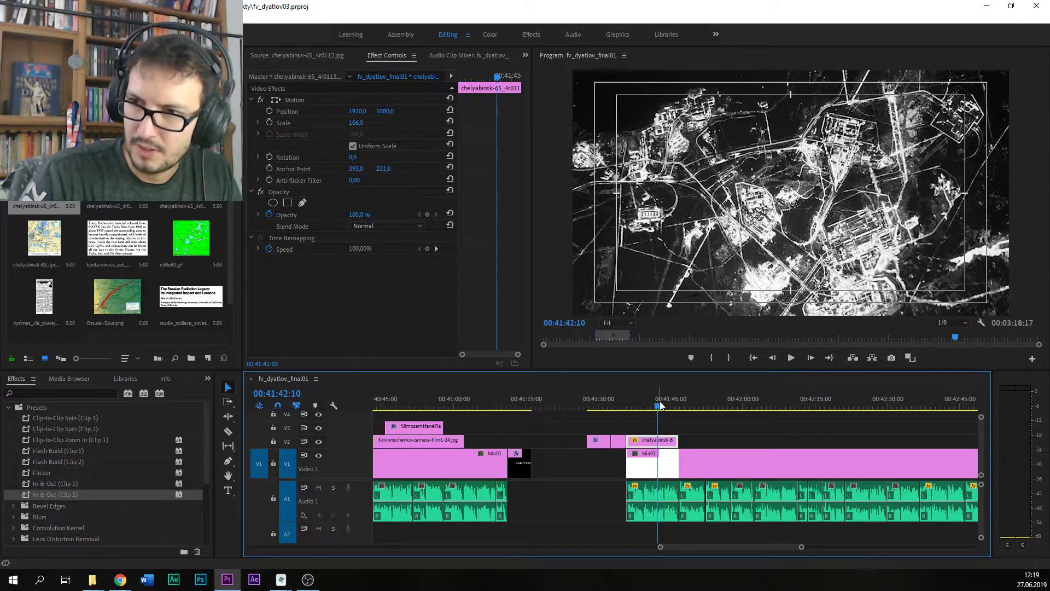
pyautogui.moveTo(497, 77); pyautogui.dragTo(461, 109)
pyautogui.moveTo(356, 123); pyautogui.dragTo(350, 123)
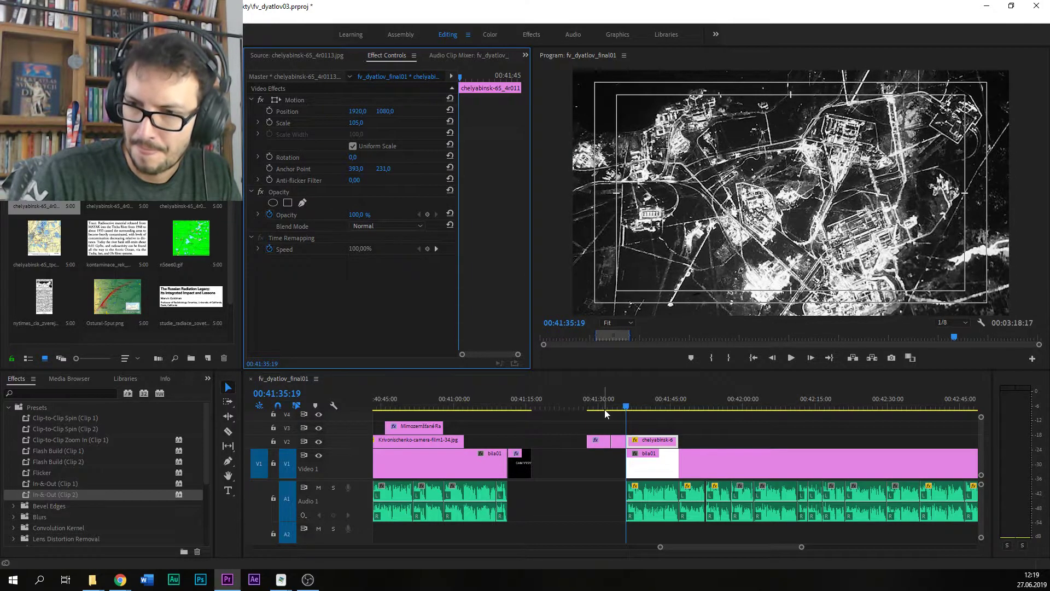
pyautogui.click(269, 122)
pyautogui.click(269, 111)
pyautogui.moveTo(460, 77); pyautogui.dragTo(513, 77)
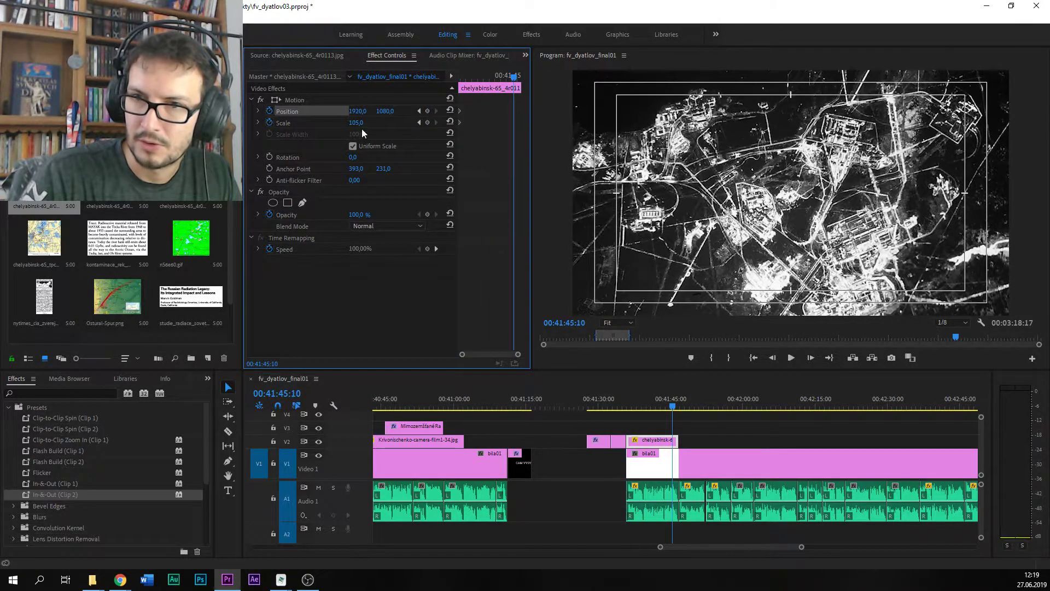
pyautogui.moveTo(356, 122)
pyautogui.mouseDown()
pyautogui.moveTo(374, 122)
pyautogui.moveTo(369, 111)
pyautogui.mouseUp()
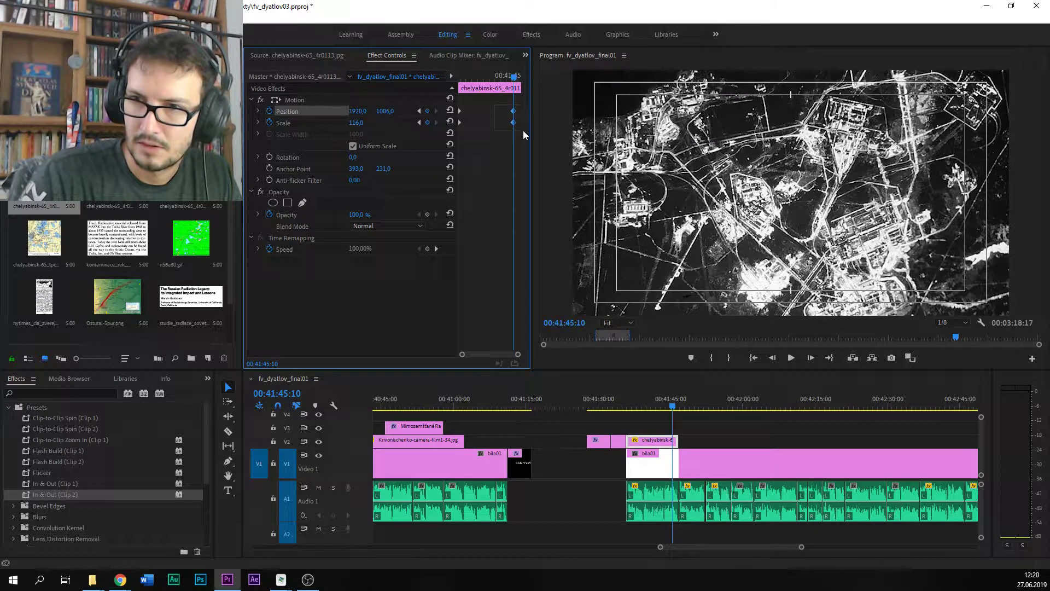
# Step: Play back the animated aerial image, save the project and return the playhead to 00:41:38:20
pyautogui.moveTo(665, 405); pyautogui.dragTo(645, 396)
pyautogui.press('space')
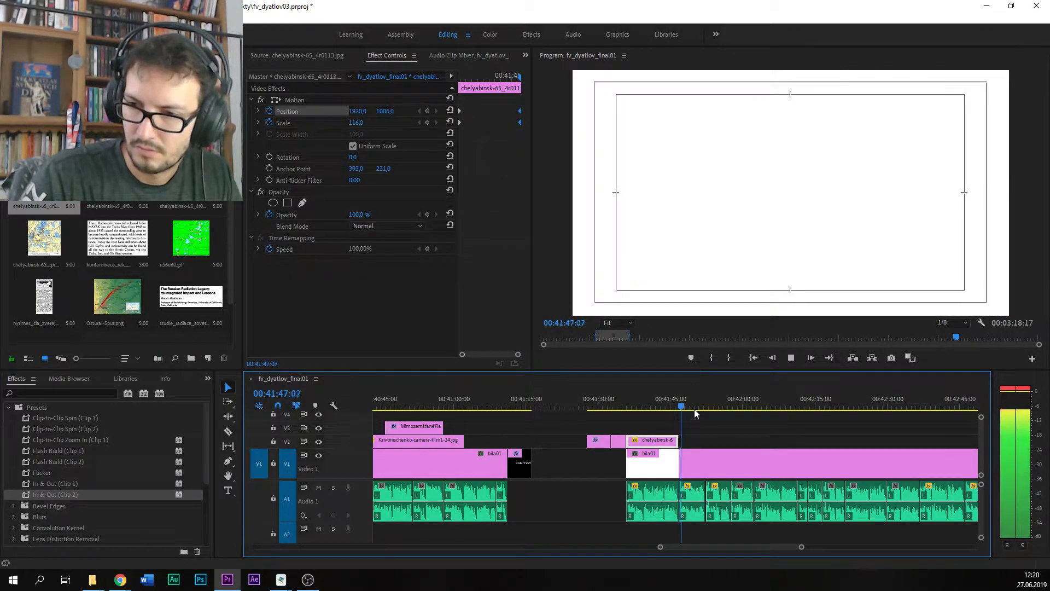
pyautogui.hotkey('ctrl', 's')
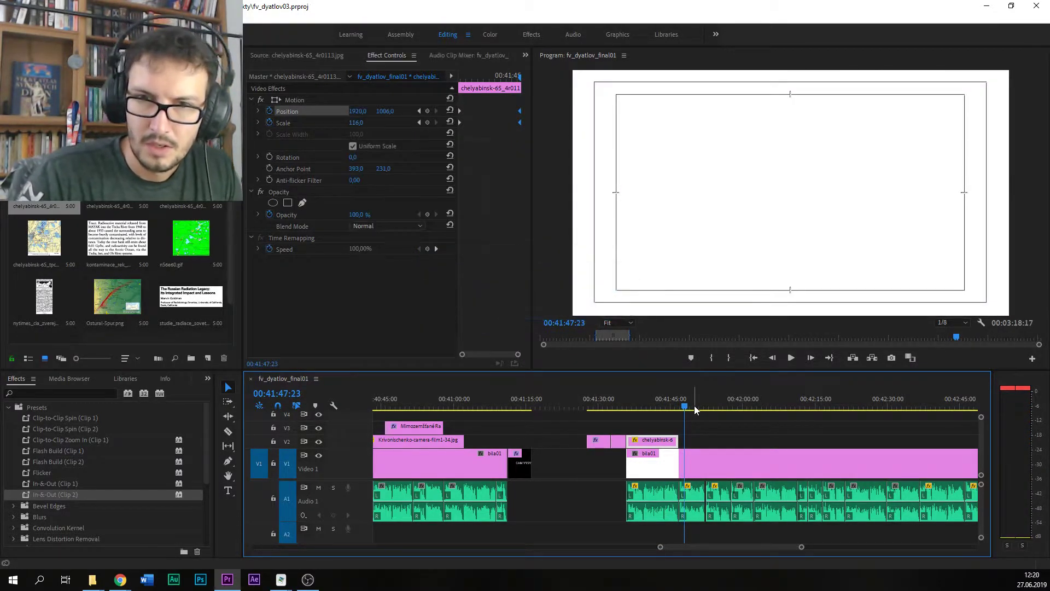
pyautogui.click(641, 405)
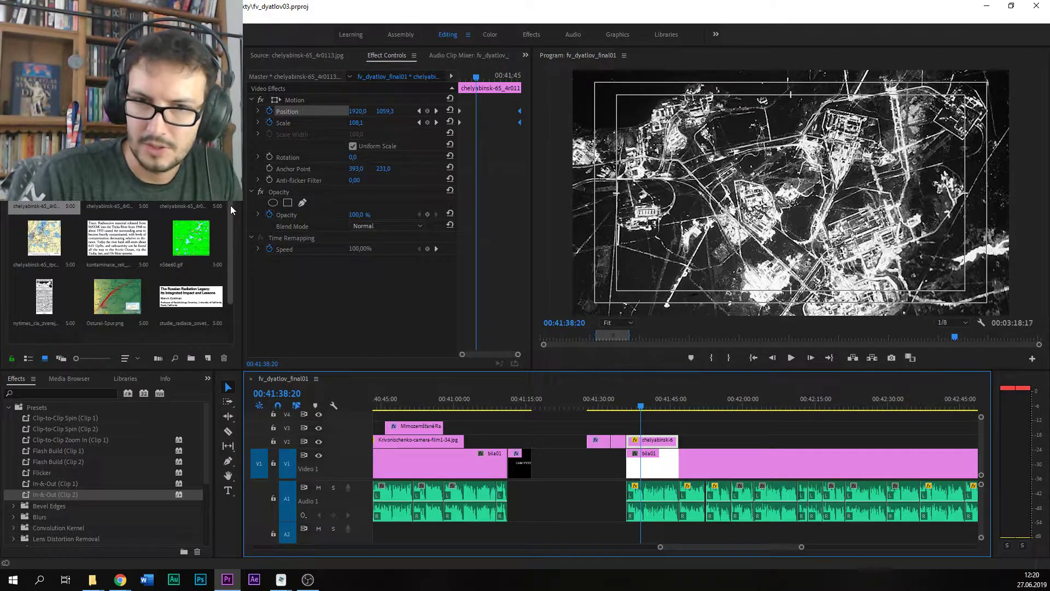
# Step: Play the narration over the aerial image clip, return the playhead to 00:41:43:02 and save the project
pyautogui.scroll(-2, 231, 205)
pyautogui.scroll(2, 226, 218)
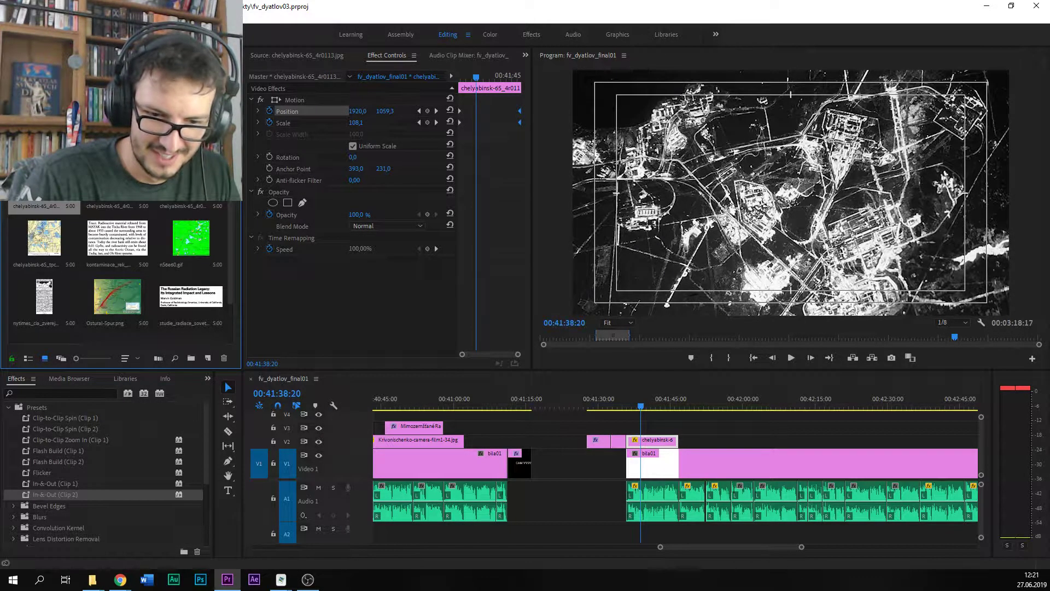
pyautogui.click(665, 444)
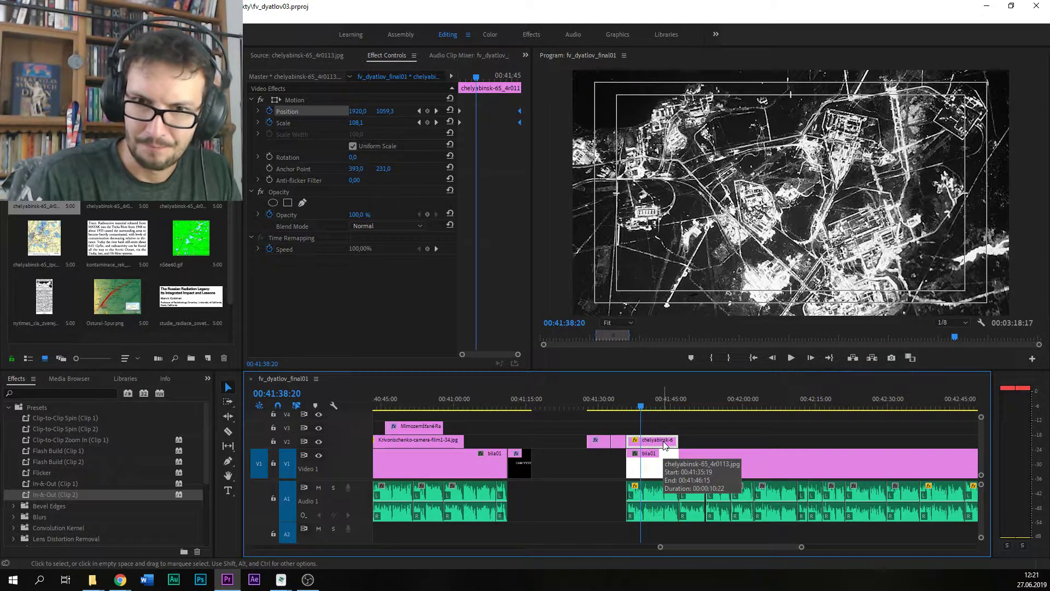
pyautogui.scroll(-1, 148, 263)
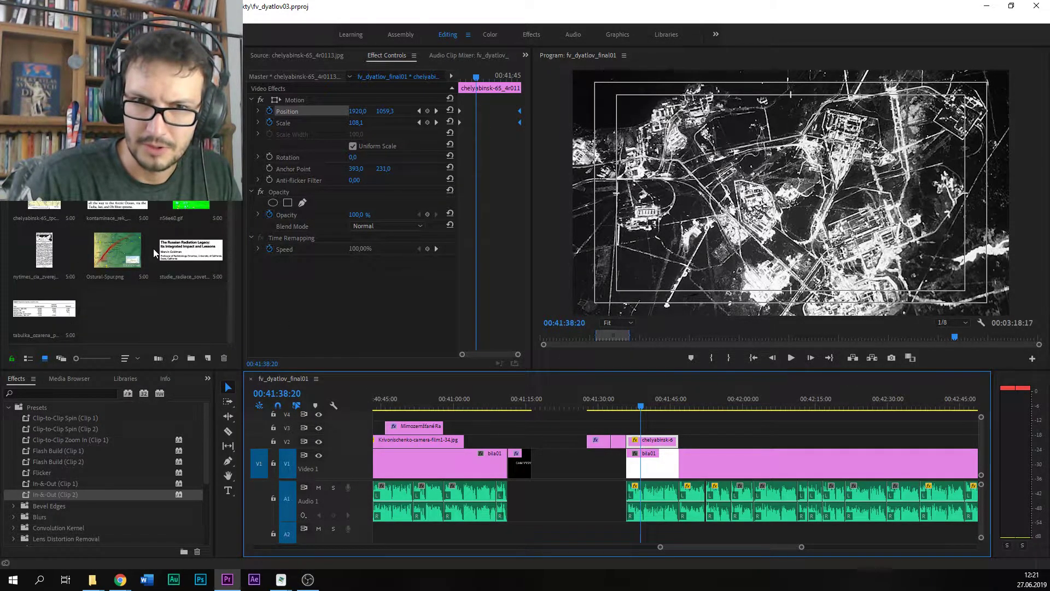
pyautogui.scroll(1, 153, 248)
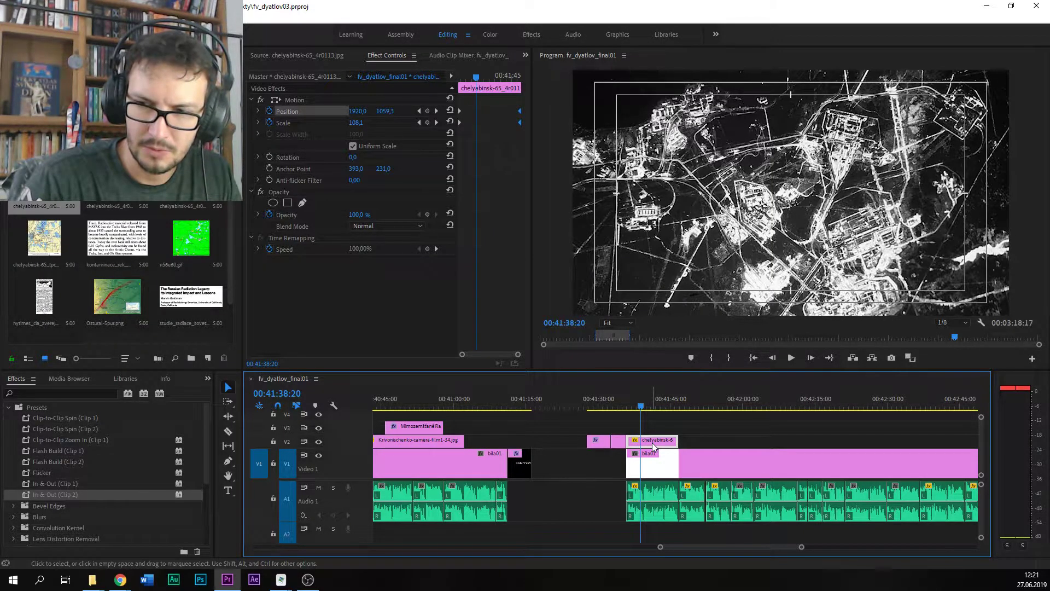
pyautogui.press('space')
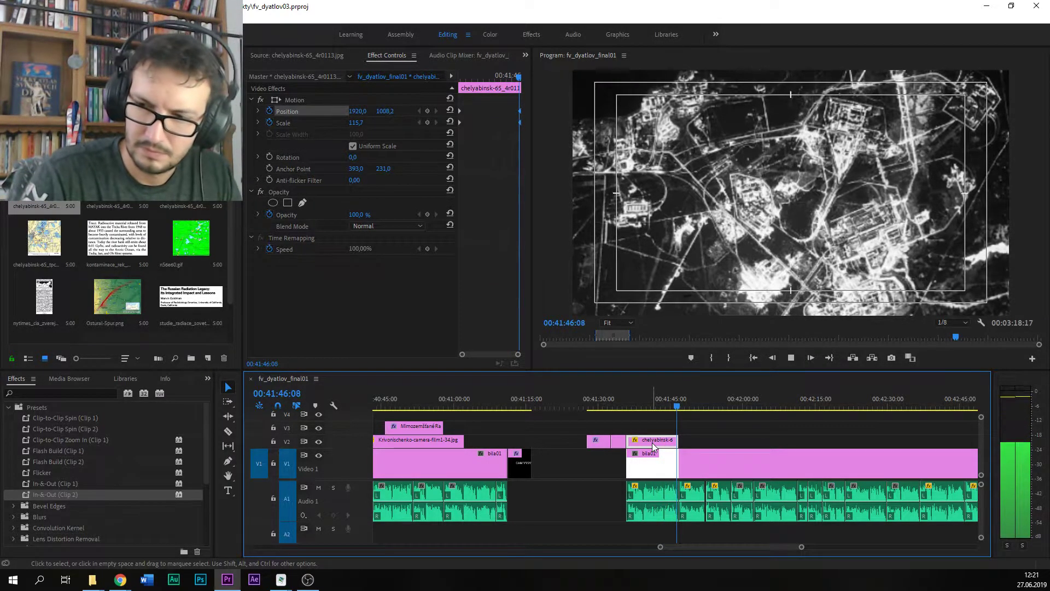
pyautogui.click(661, 406)
pyautogui.hotkey('ctrl', 's')
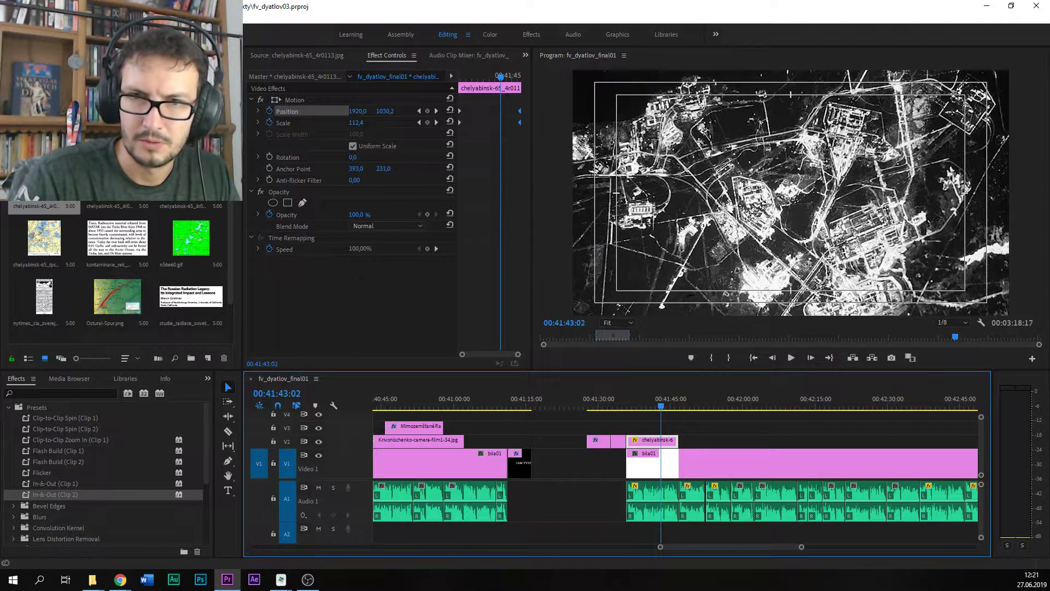
# Step: Place nytimes_cia_zverejnuje01.jpg on V3 above the aerial image and set its scale to 305 and position to 1920, 3505
pyautogui.scroll(-1, 118, 268)
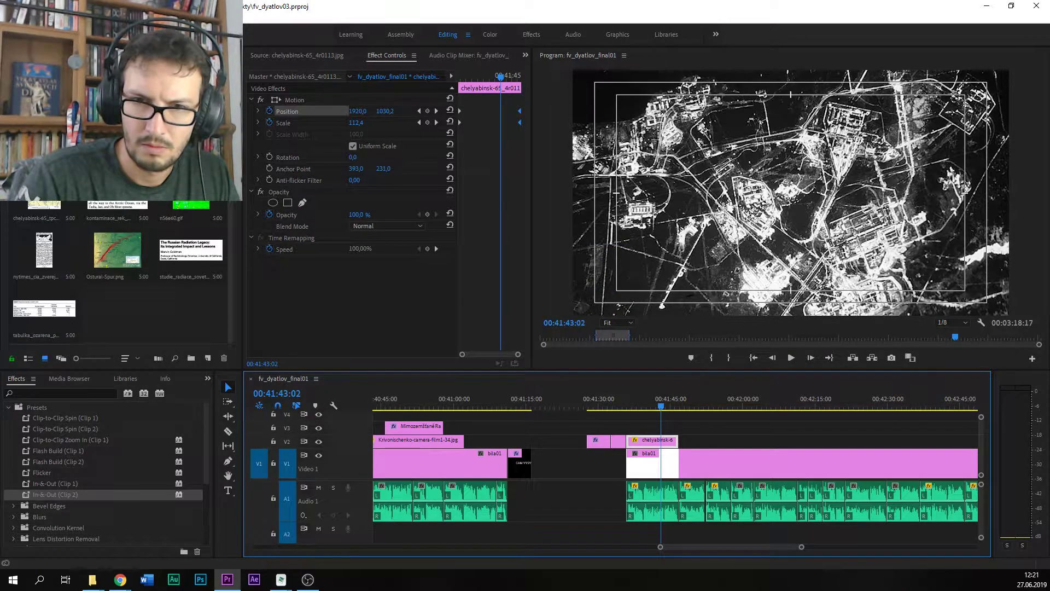
pyautogui.doubleClick(48, 258)
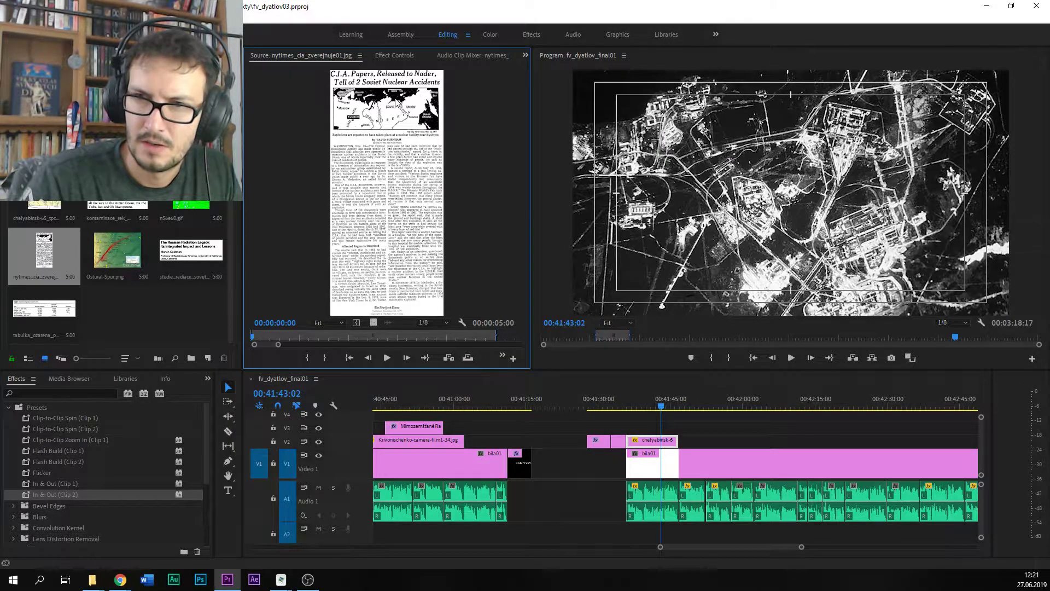
pyautogui.moveTo(373, 323); pyautogui.dragTo(645, 432)
pyautogui.hotkey('ctrl', 's')
pyautogui.click(664, 431)
pyautogui.click(398, 54)
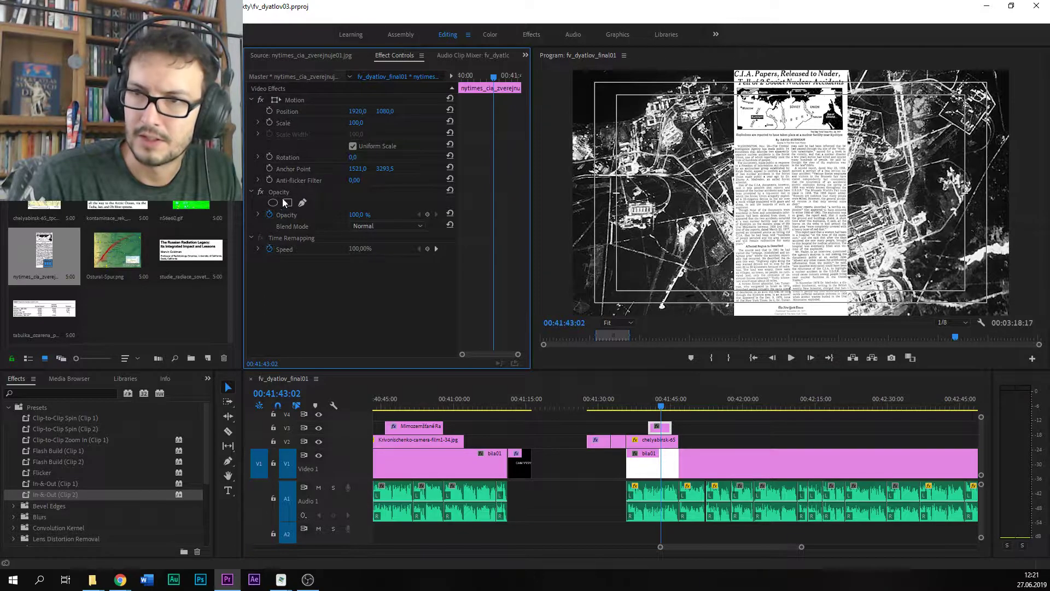
pyautogui.moveTo(352, 125); pyautogui.dragTo(391, 113)
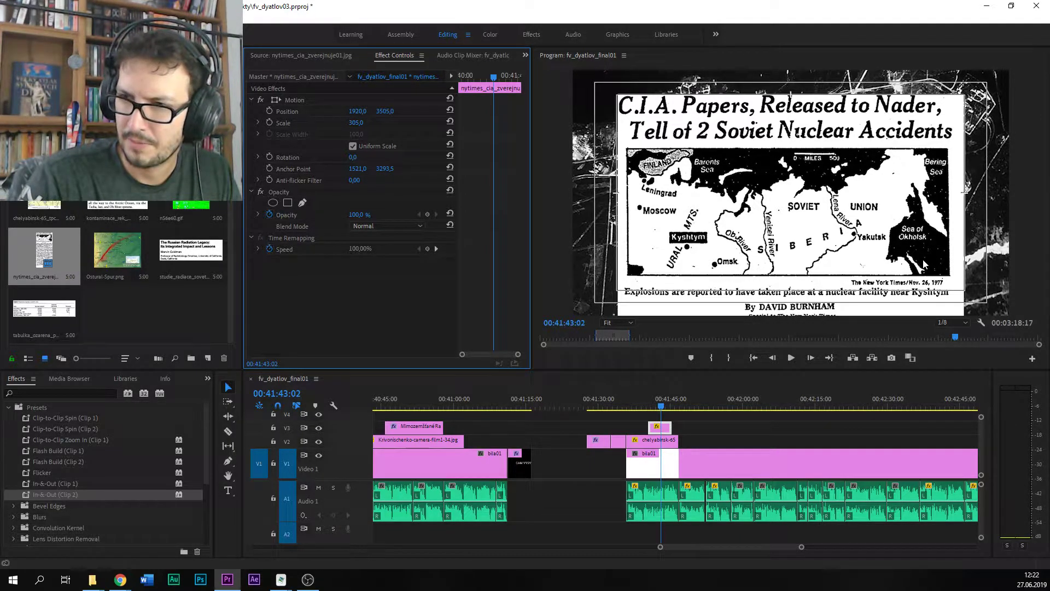
# Step: Apply the Crop effect to the newspaper clip, cropping 6% from its top and 76% from its bottom
pyautogui.click(59, 391)
pyautogui.write('crop')
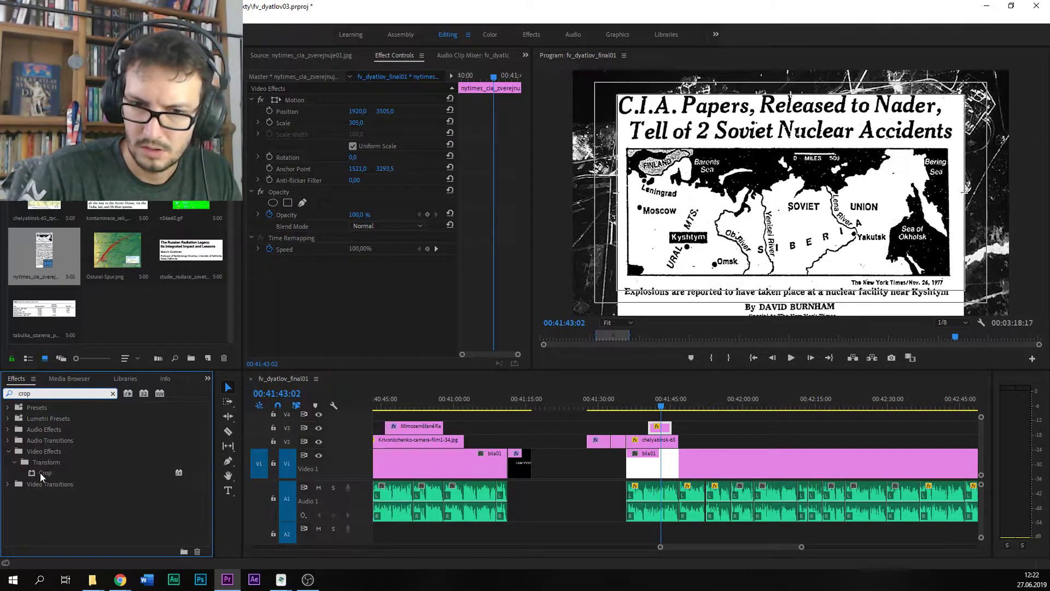
pyautogui.press('Escape')
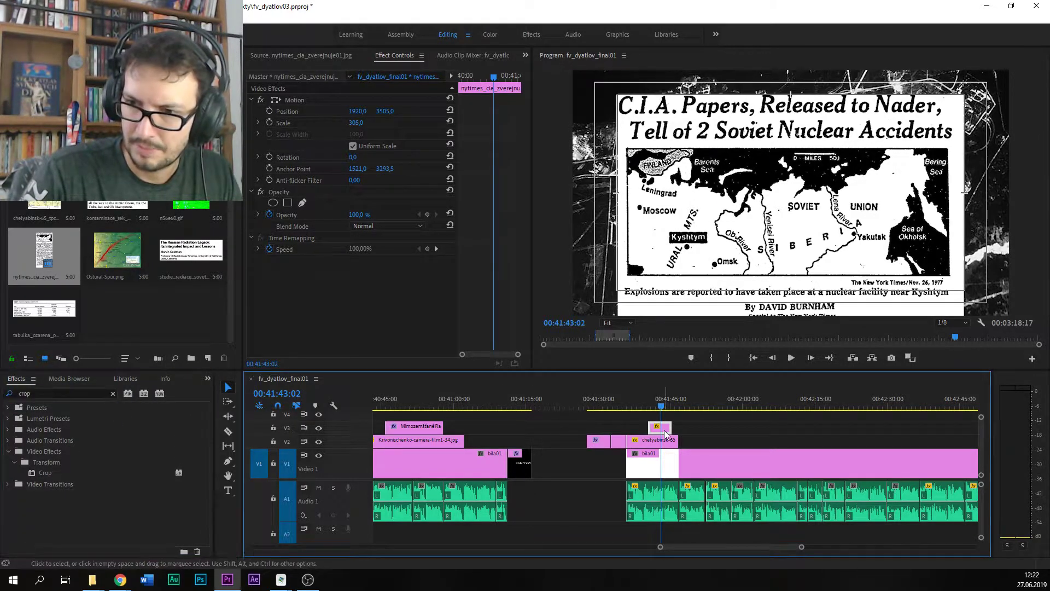
pyautogui.doubleClick(39, 473)
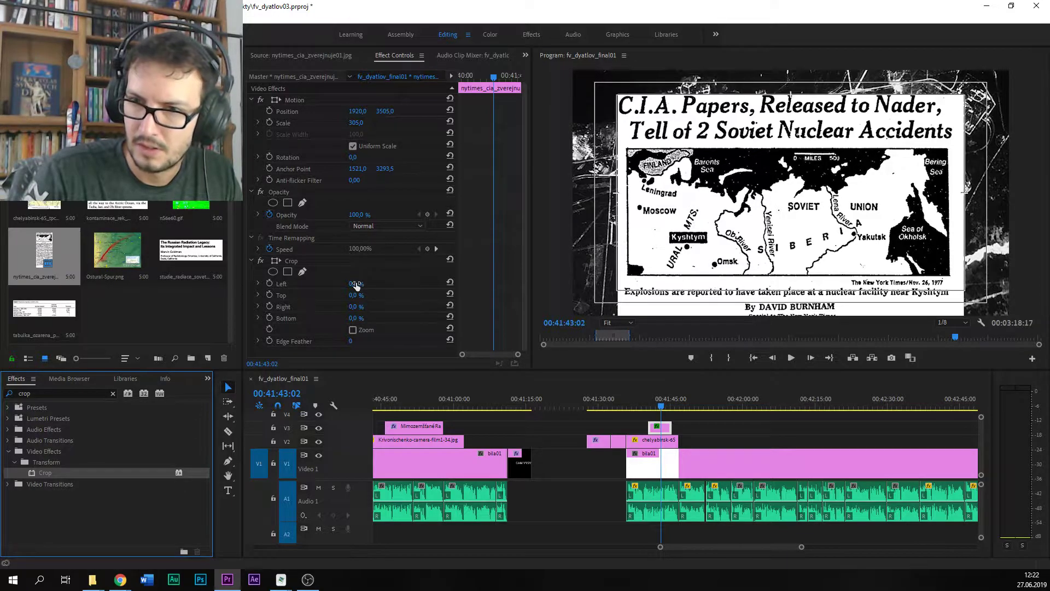
pyautogui.moveTo(352, 295); pyautogui.dragTo(394, 318)
pyautogui.click(356, 317)
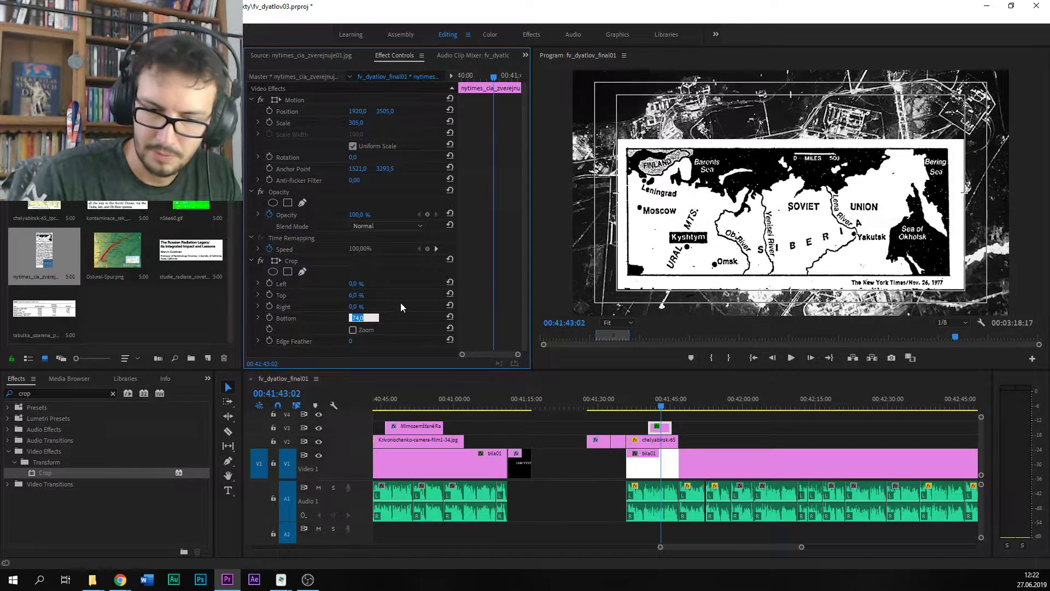
pyautogui.write('75')
pyautogui.press('Return')
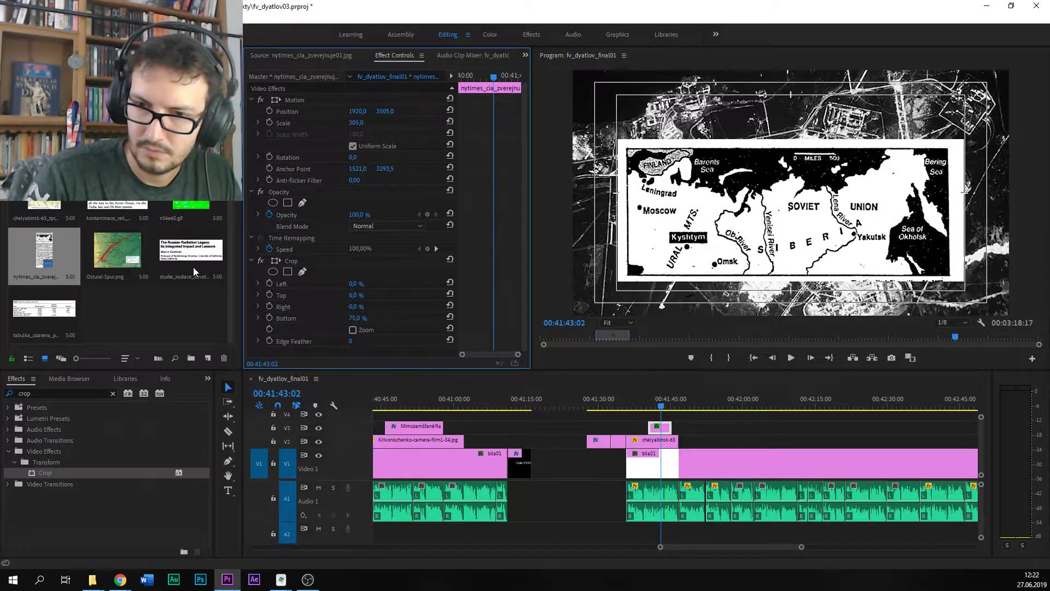
pyautogui.click(356, 318)
pyautogui.write('76')
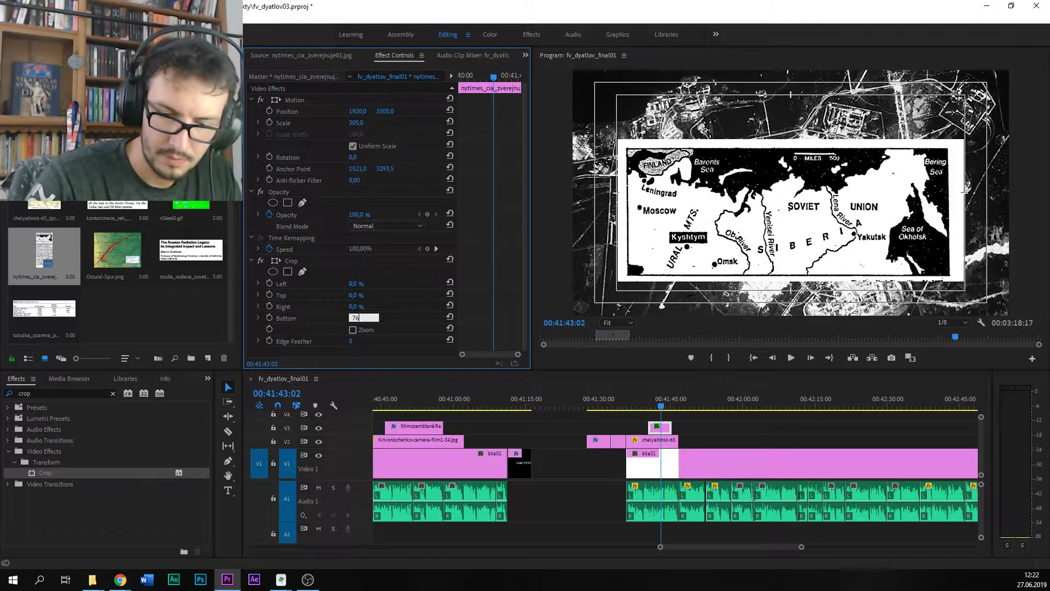
pyautogui.press('Return')
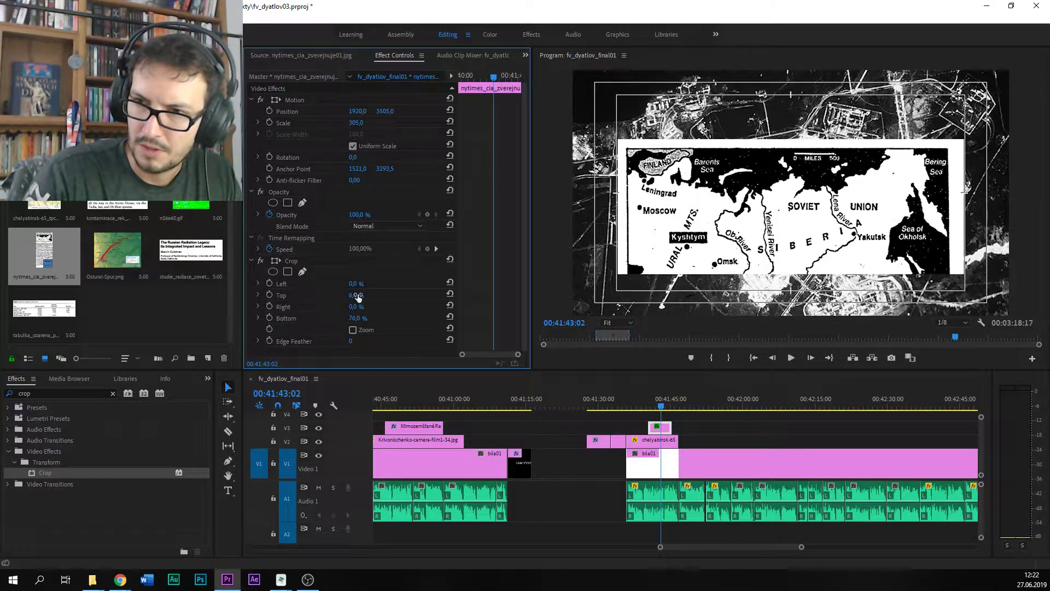
# Step: Enlarge the cropped newspaper map to scale 364 and move it to position 1920, 3874
pyautogui.moveTo(357, 122); pyautogui.dragTo(397, 113)
pyautogui.moveTo(385, 111); pyautogui.dragTo(378, 109)
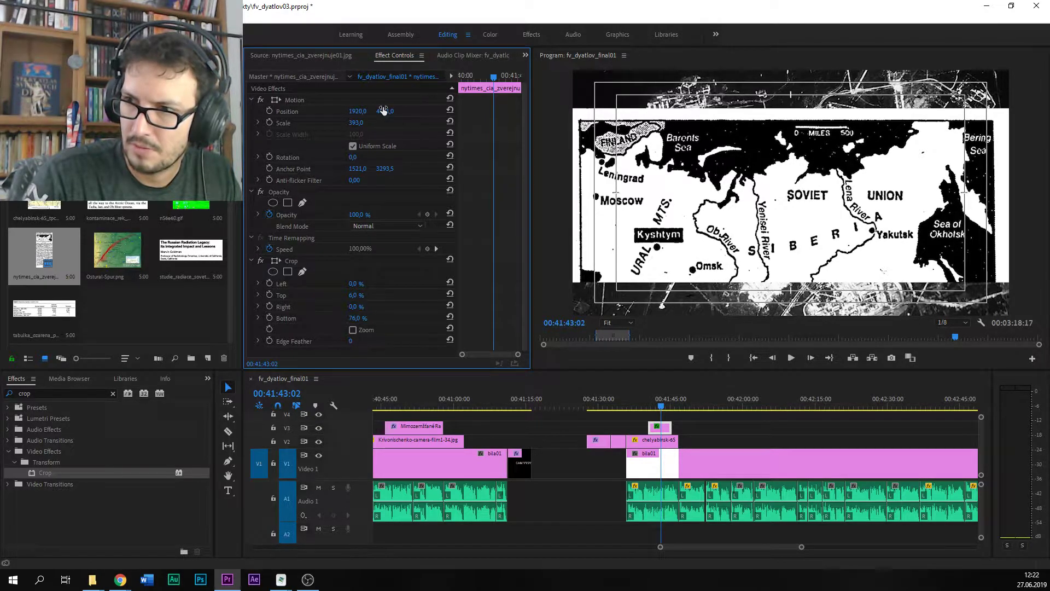
pyautogui.moveTo(356, 122); pyautogui.dragTo(379, 111)
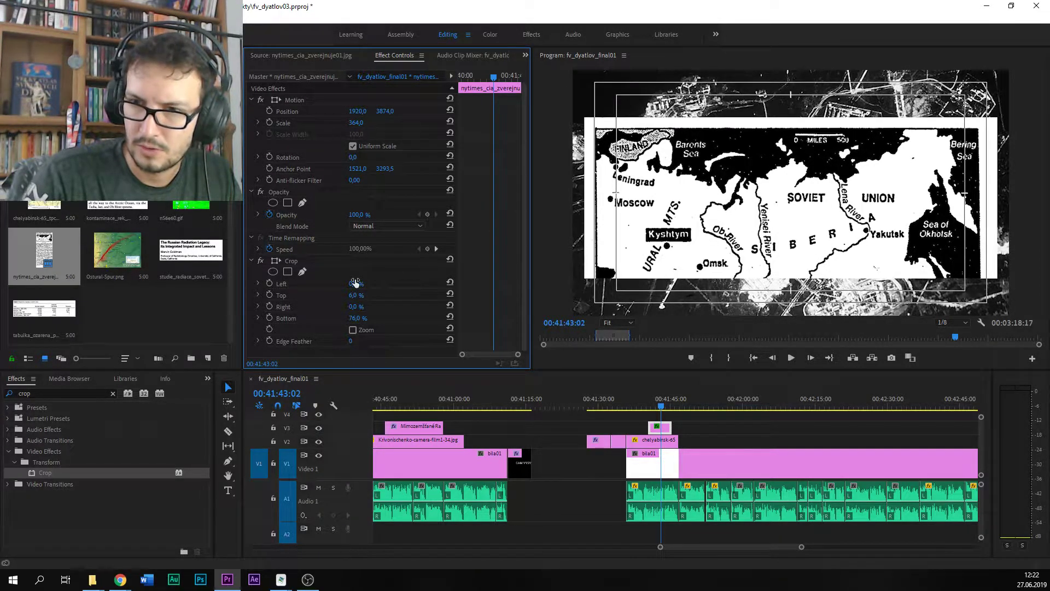
# Step: Crop the newspaper map by 3% on its left side and 5% on its right side
pyautogui.moveTo(355, 282); pyautogui.dragTo(366, 283)
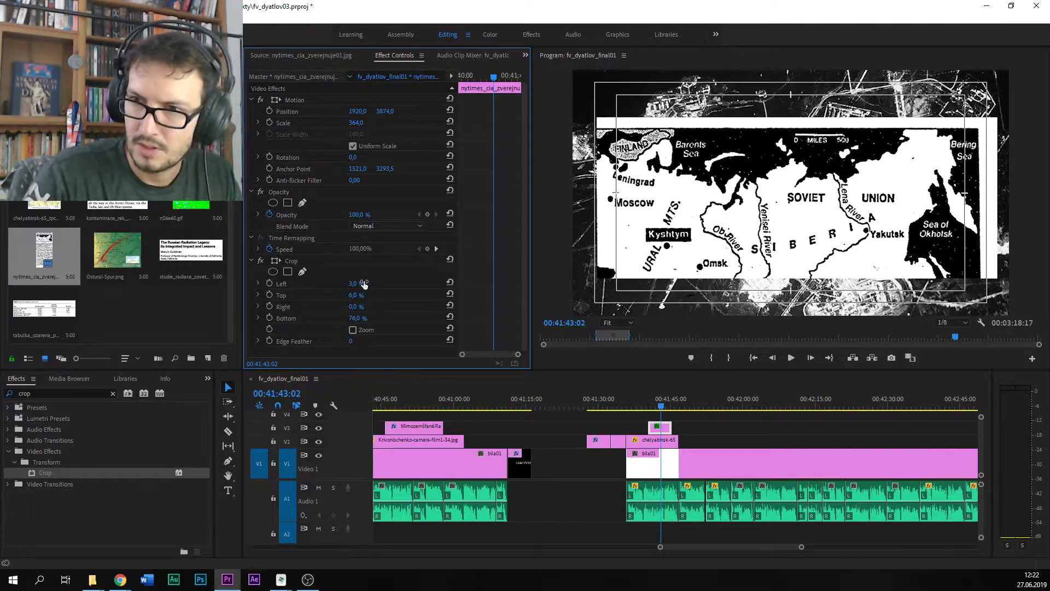
pyautogui.click(360, 306)
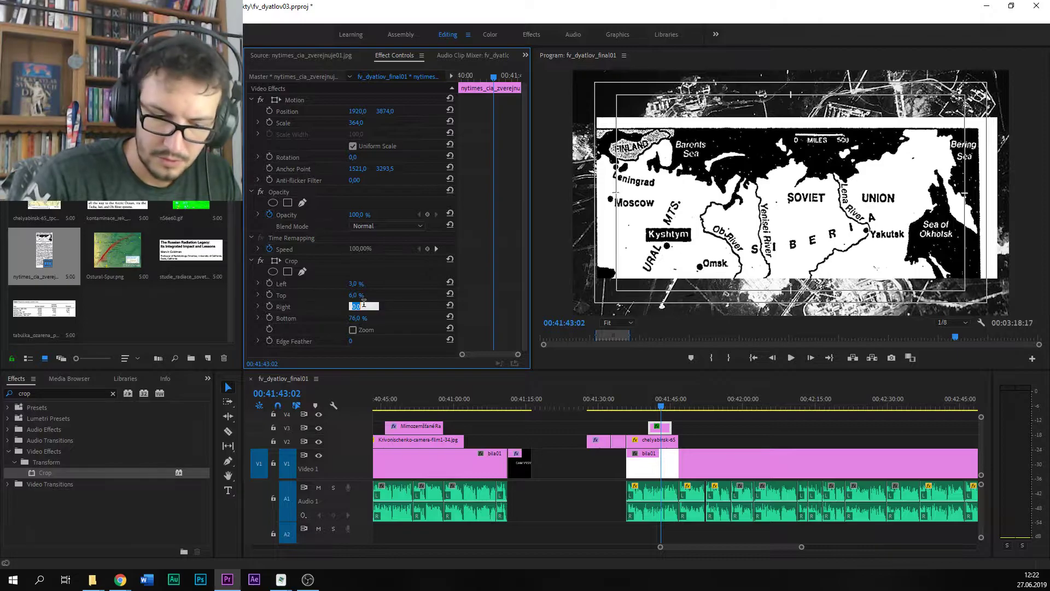
pyautogui.write('3')
pyautogui.press('Return')
pyautogui.click(363, 306)
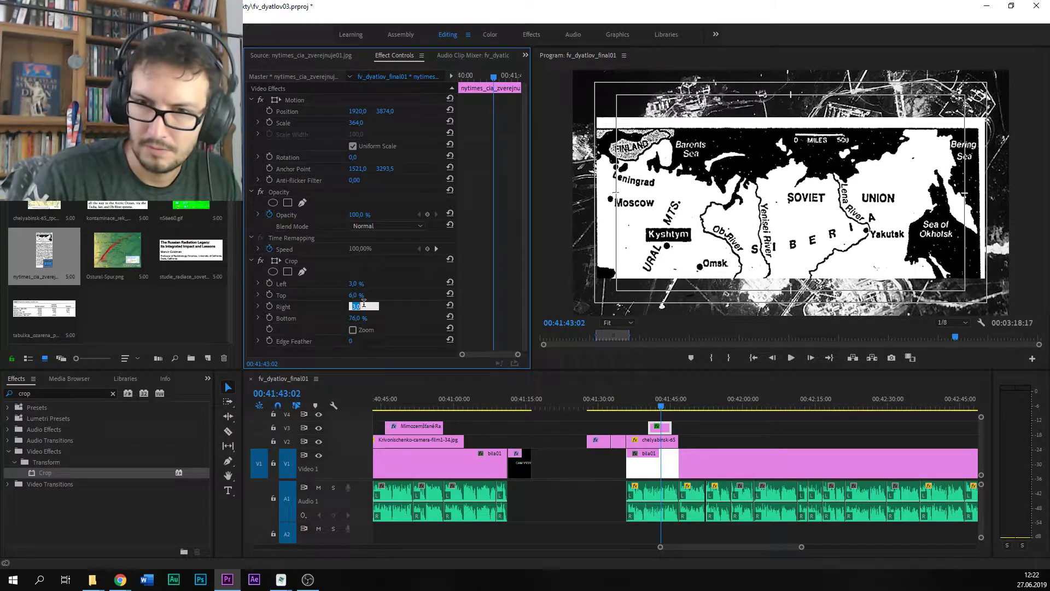
pyautogui.write('5')
pyautogui.press('Return')
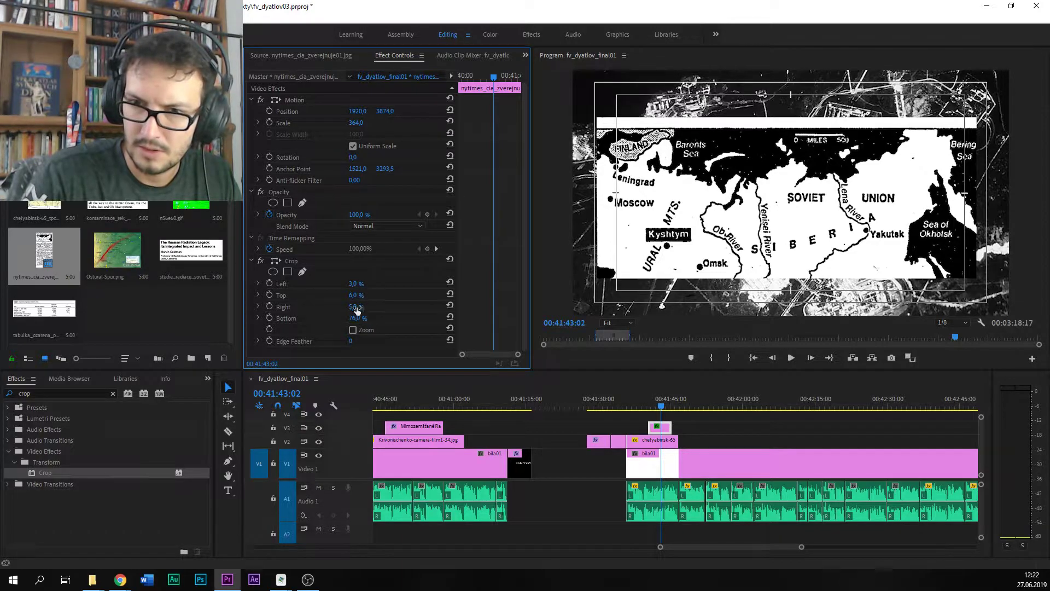
# Step: Try top crops of 9, 8 and 7% on the newspaper map and settle on 7.5%
pyautogui.click(367, 293)
pyautogui.write('9')
pyautogui.press('Return')
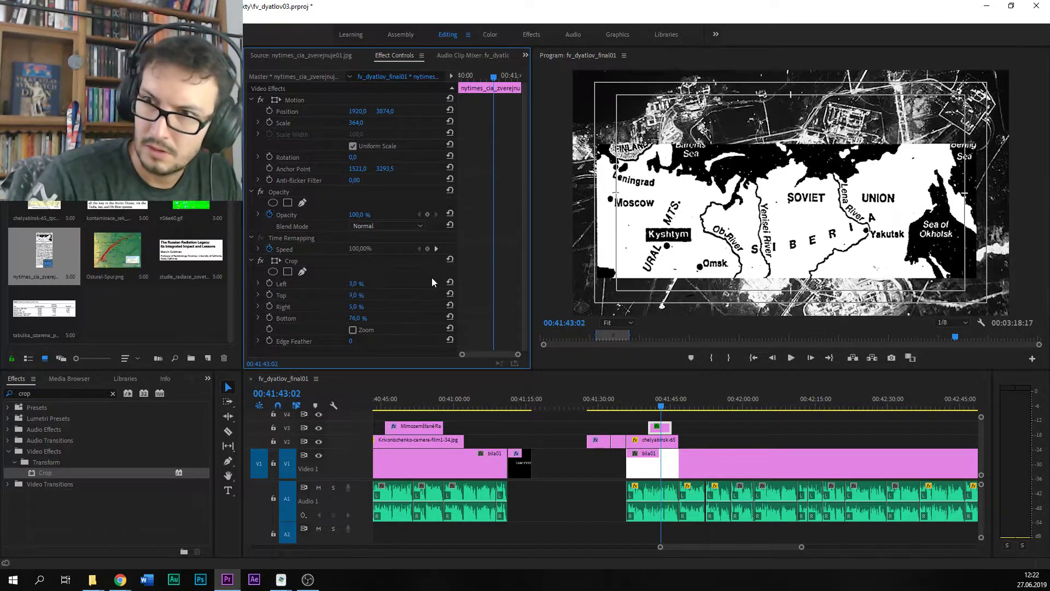
pyautogui.click(355, 295)
pyautogui.write('8')
pyautogui.press('Return')
pyautogui.click(364, 295)
pyautogui.write('7')
pyautogui.press('Return')
pyautogui.click(364, 293)
pyautogui.write('7,5')
pyautogui.press('Return')
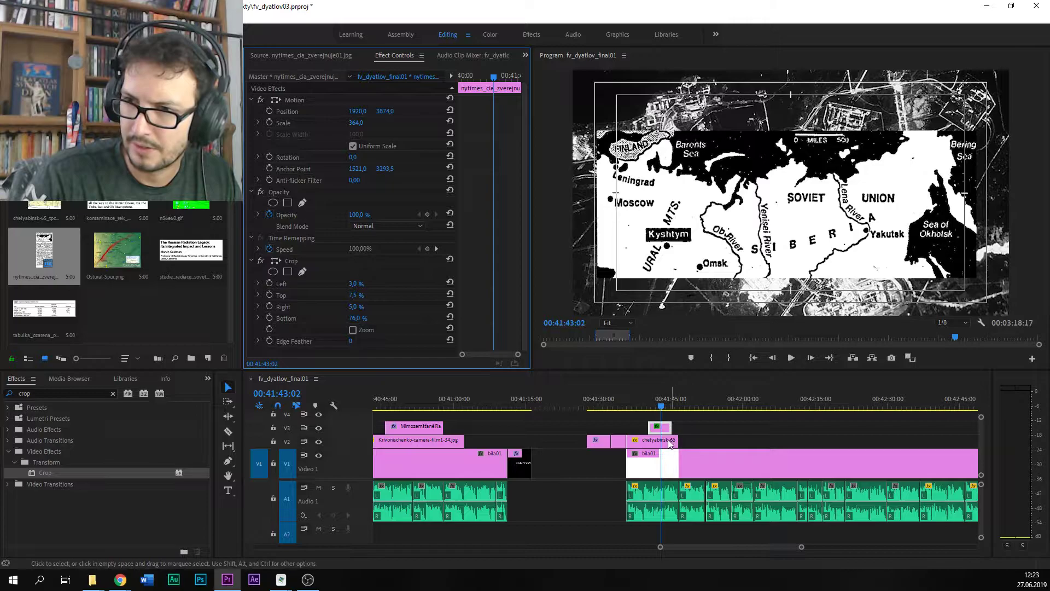
# Step: Play back the narration, shift the newspaper map clip on V3 to end with the aerial image clip, and save
pyautogui.click(650, 402)
pyautogui.press('space')
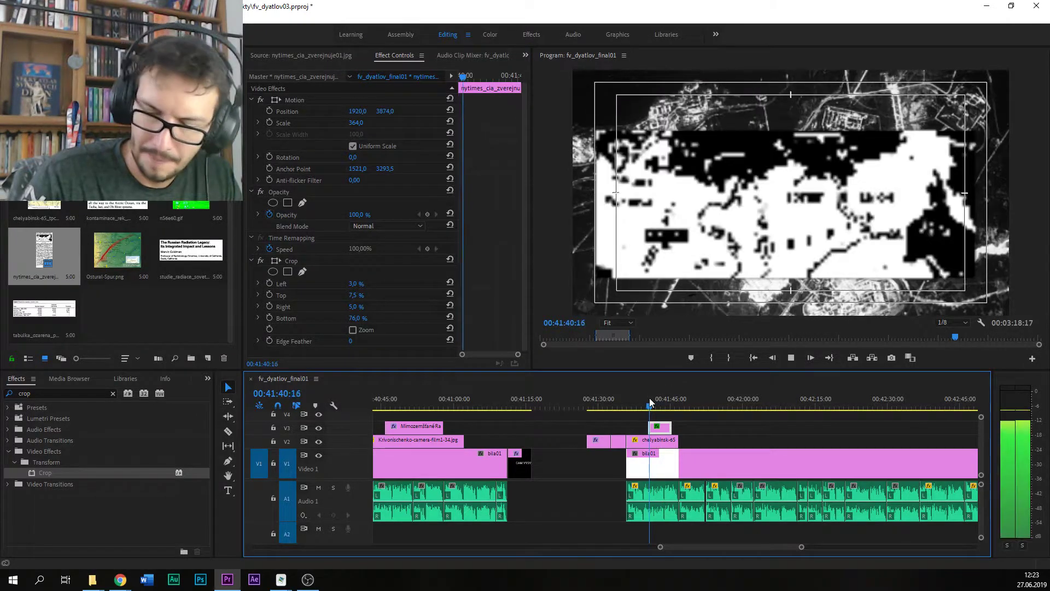
pyautogui.press('space')
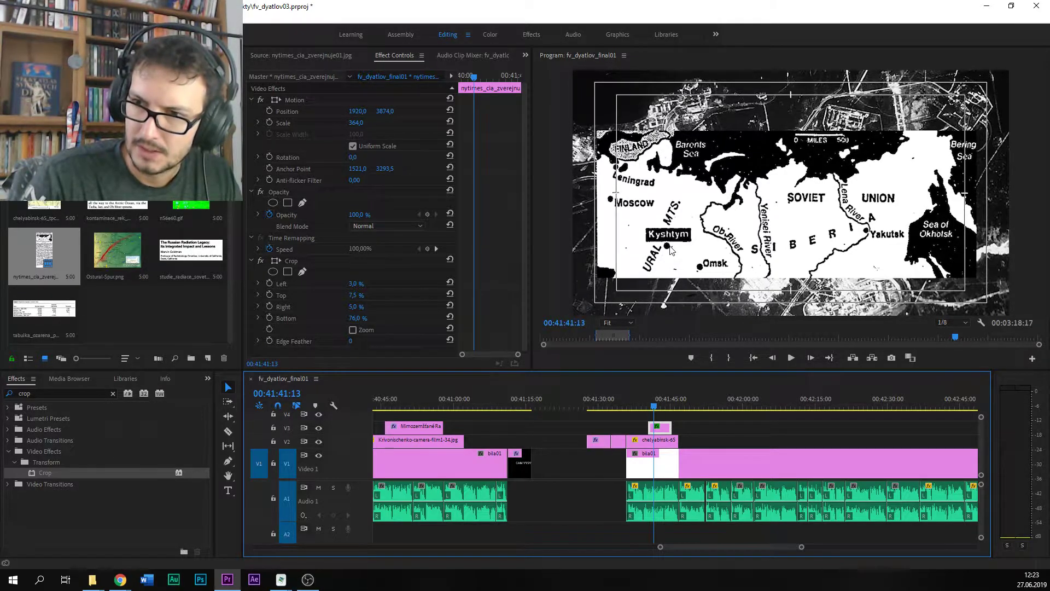
pyautogui.click(641, 397)
pyautogui.press('space')
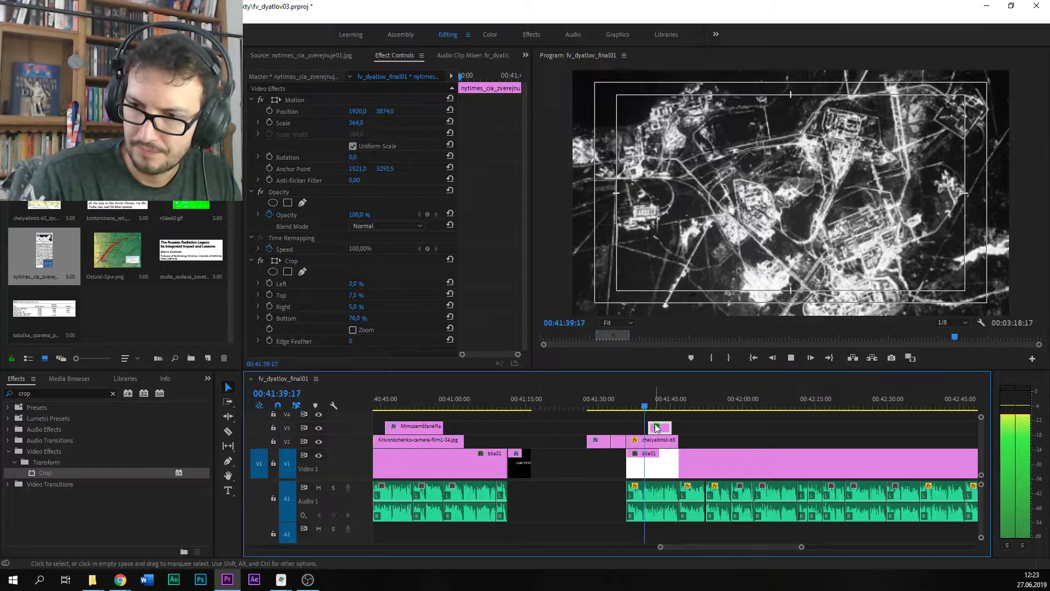
pyautogui.moveTo(658, 425); pyautogui.dragTo(666, 425)
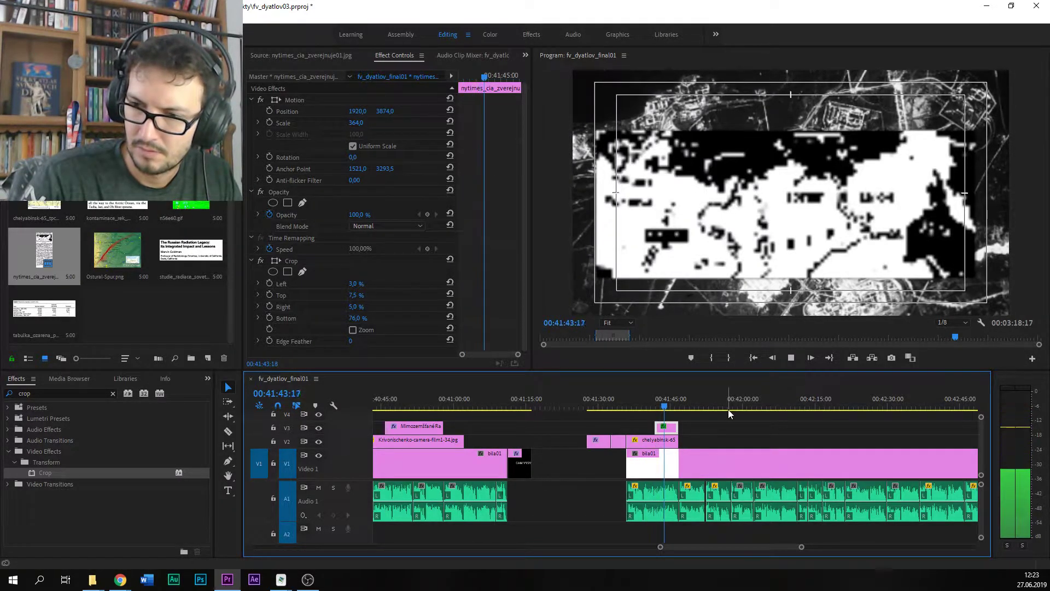
pyautogui.hotkey('ctrl', 's')
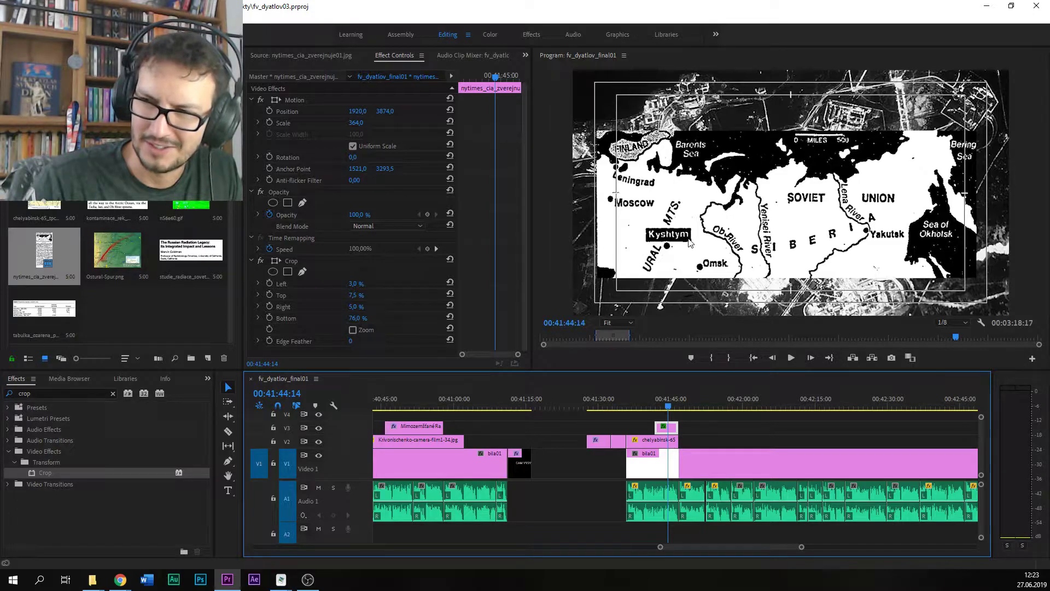
# Step: Replay the passage, extend the start of the newspaper map clip back to 00:41:41:04 and save the project
pyautogui.moveTo(668, 406); pyautogui.dragTo(661, 406)
pyautogui.hotkey('ctrl', 's')
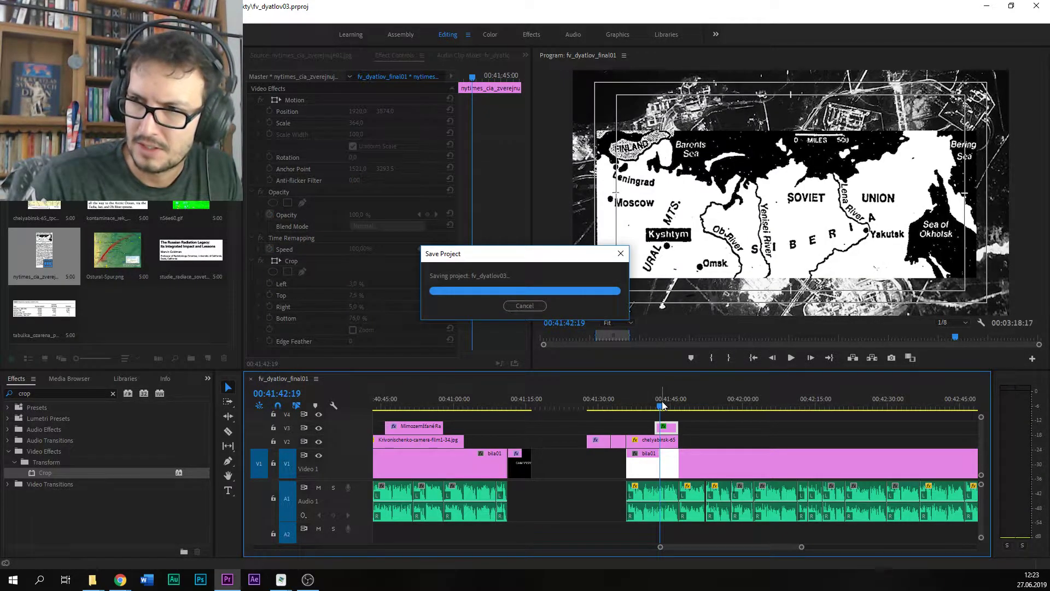
pyautogui.click(645, 406)
pyautogui.press('space')
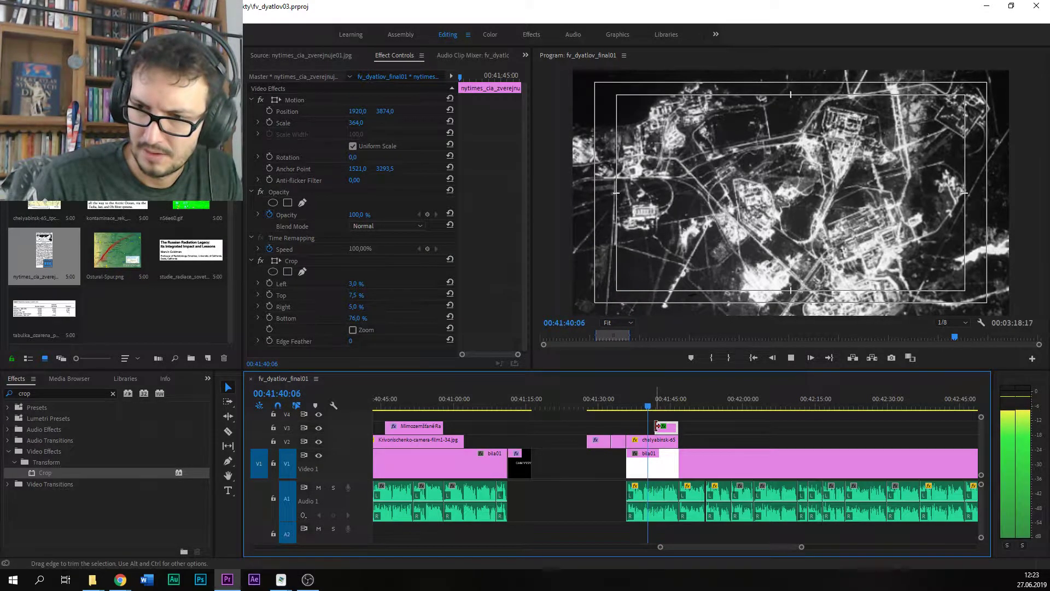
pyautogui.press('space')
pyautogui.moveTo(656, 426); pyautogui.dragTo(654, 426)
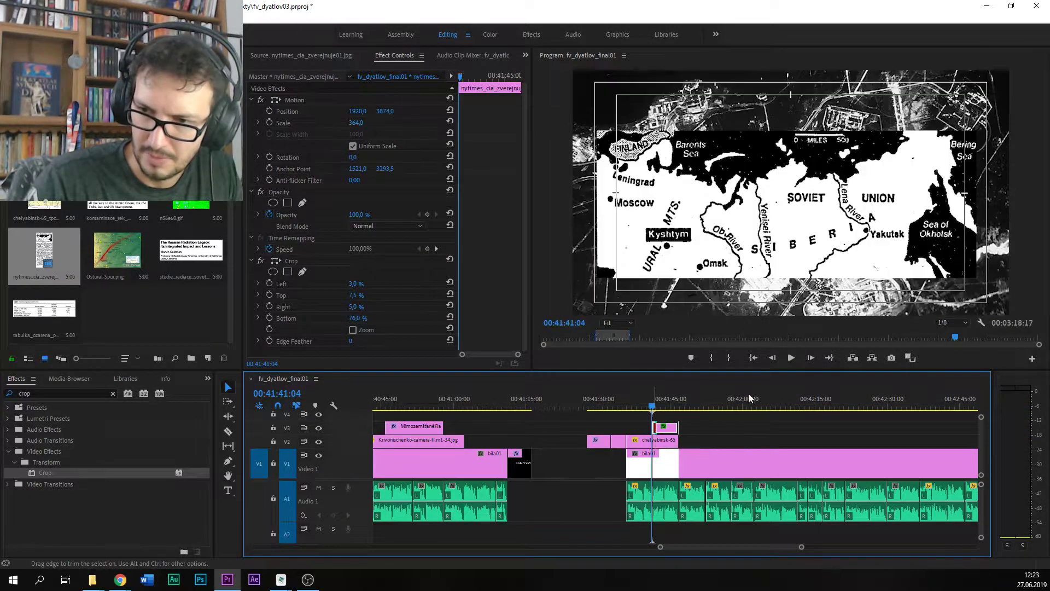
pyautogui.hotkey('ctrl', 's')
# Step: Find the blur effects and apply Camera Blur to the aerial image clip on V2
pyautogui.click(653, 440)
pyautogui.click(54, 392)
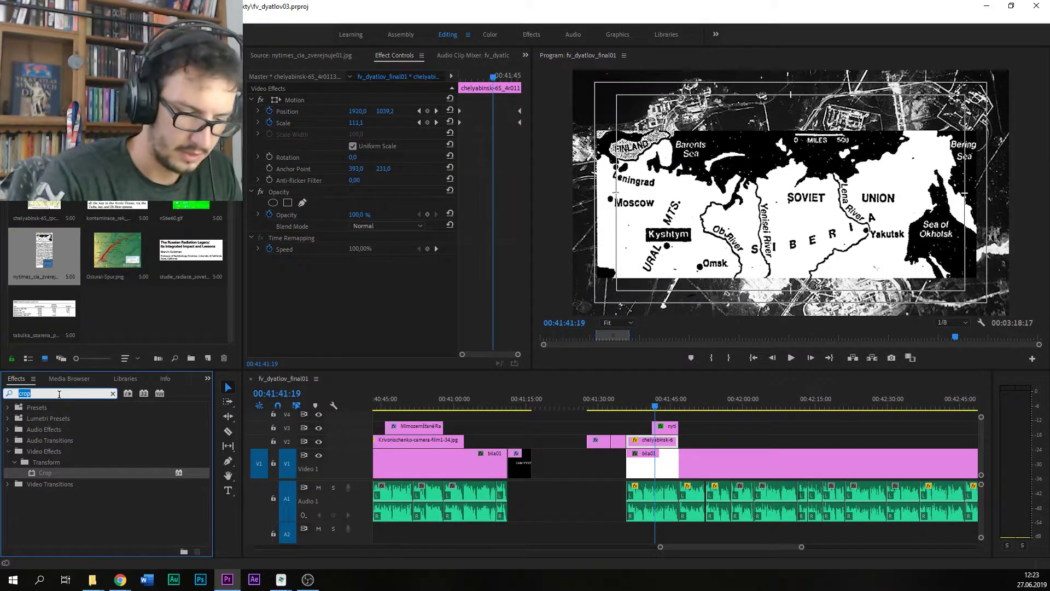
pyautogui.write('blur')
pyautogui.scroll(-2, 124, 508)
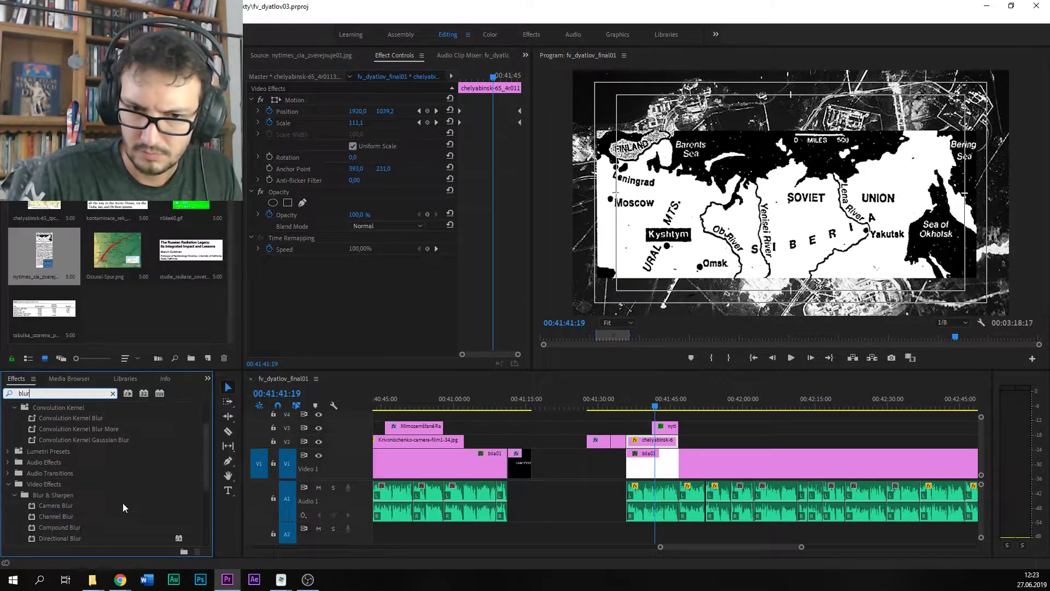
pyautogui.hotkey('shift', '3')
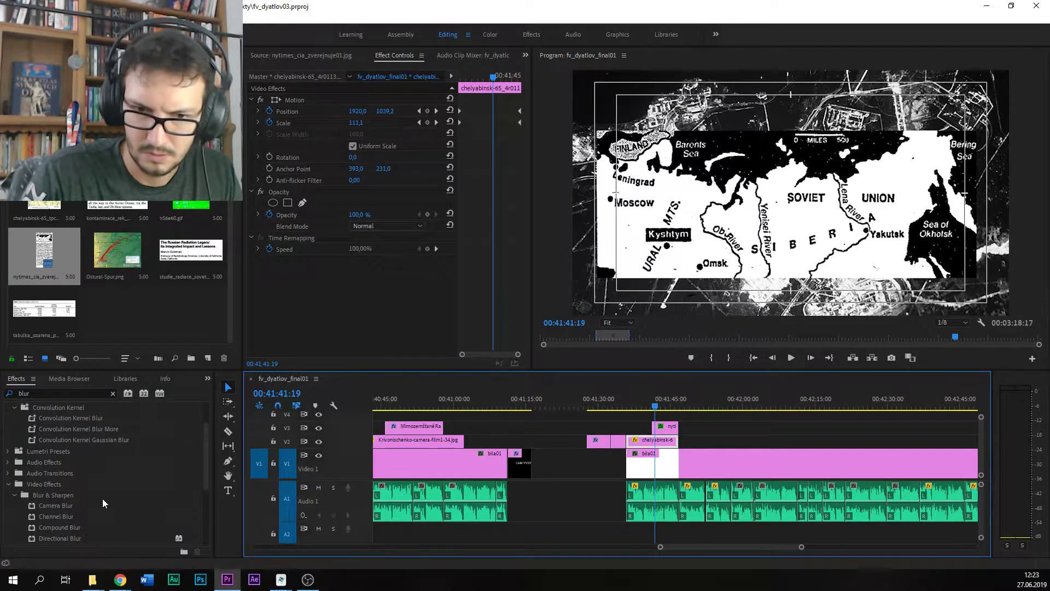
pyautogui.moveTo(64, 510); pyautogui.dragTo(656, 246)
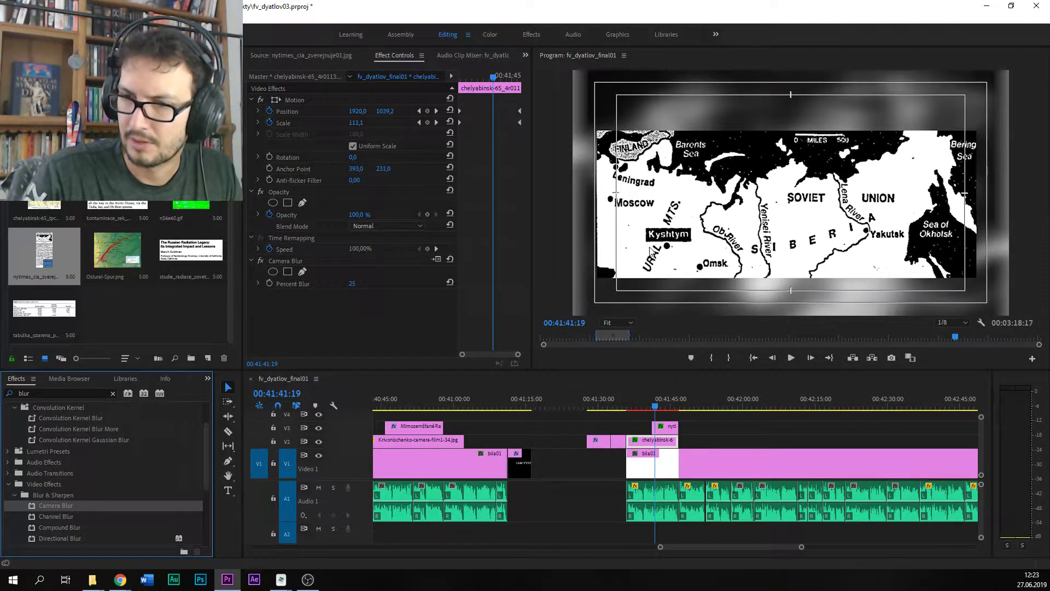
# Step: Add a Cross Dissolve only at the start of the newspaper map clip and set its duration to 00:00:00:15
pyautogui.click(659, 424)
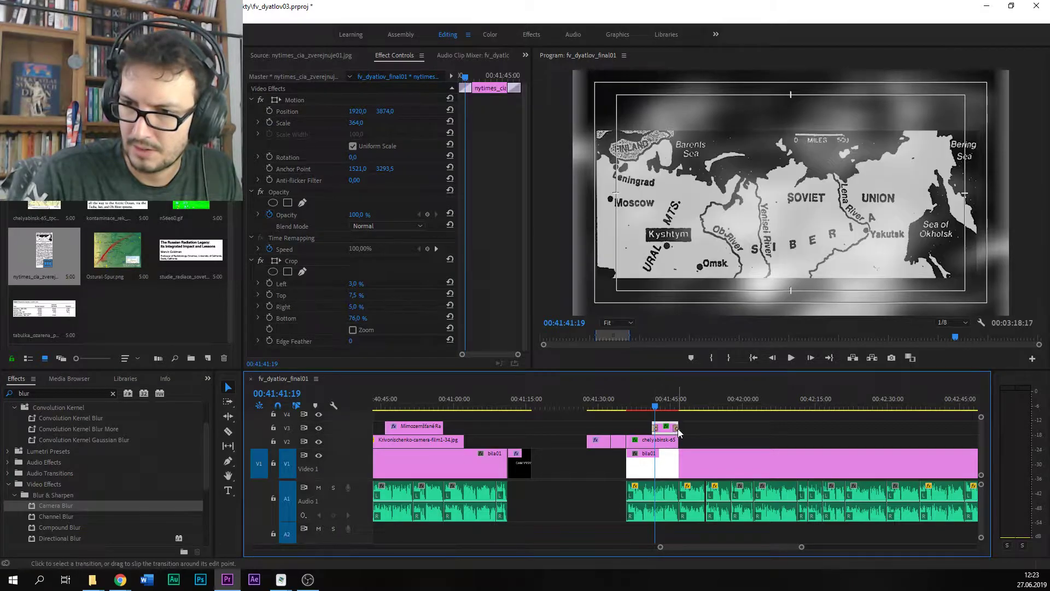
pyautogui.hotkey('ctrl', 'shift', 'a')
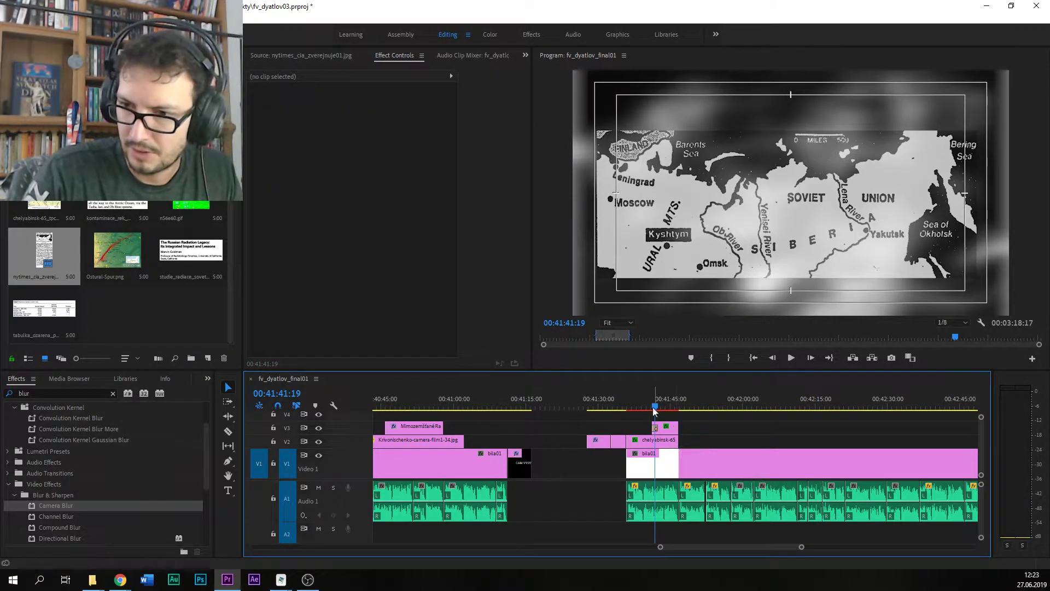
pyautogui.click(656, 427)
pyautogui.click(359, 105)
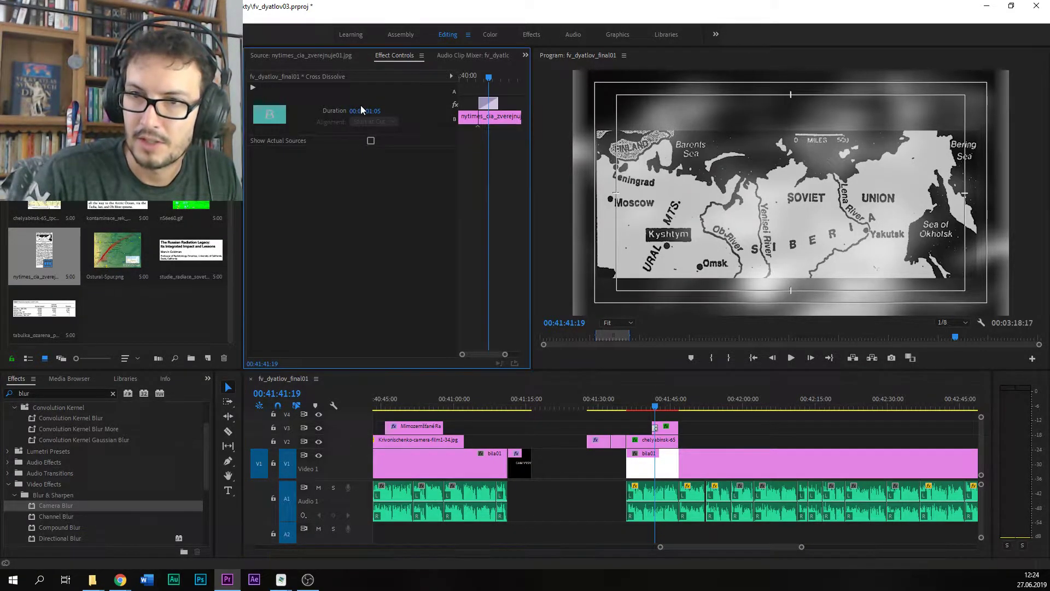
pyautogui.moveTo(361, 109); pyautogui.dragTo(357, 109)
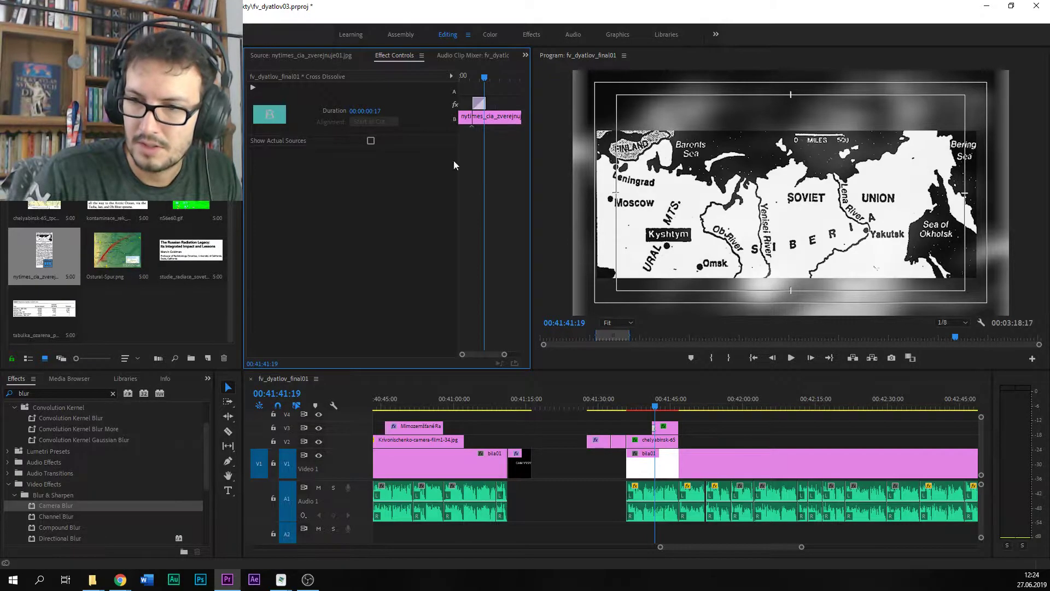
pyautogui.click(652, 403)
pyautogui.moveTo(652, 401); pyautogui.dragTo(654, 398)
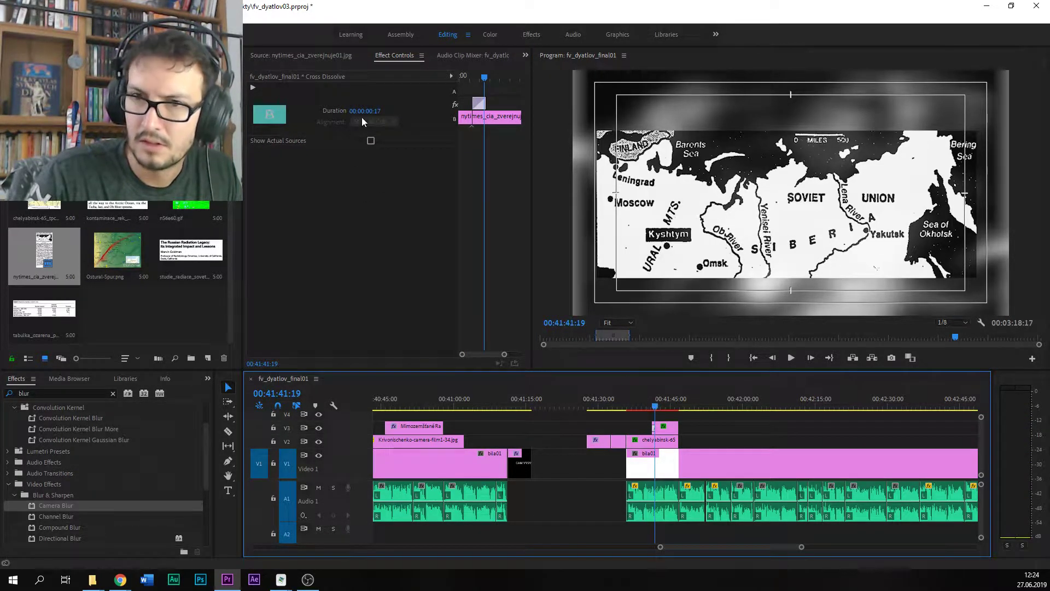
pyautogui.click(385, 111)
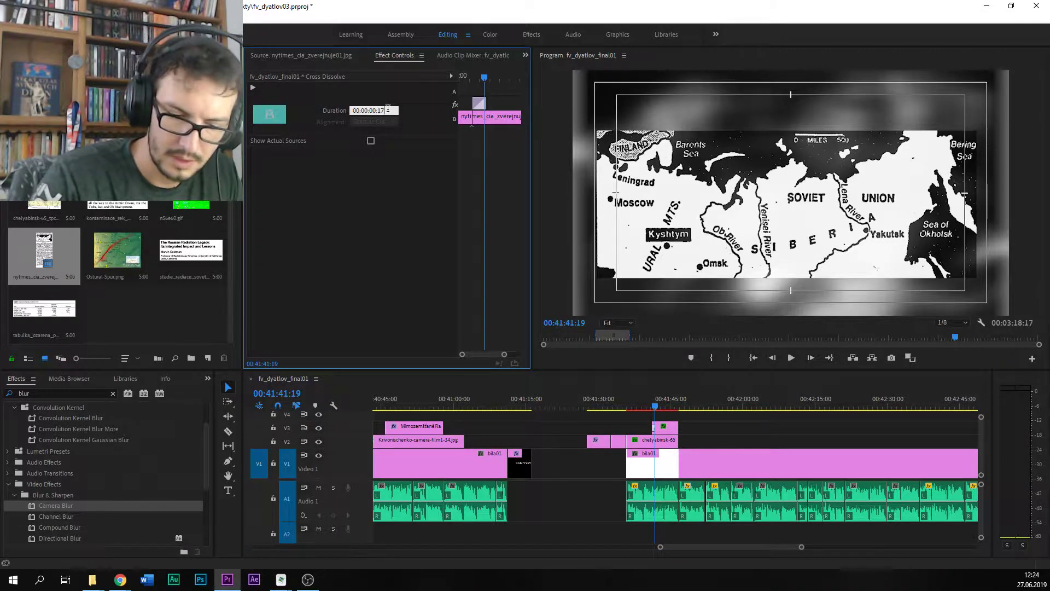
pyautogui.press('BackSpace')
pyautogui.write('5')
pyautogui.press('Return')
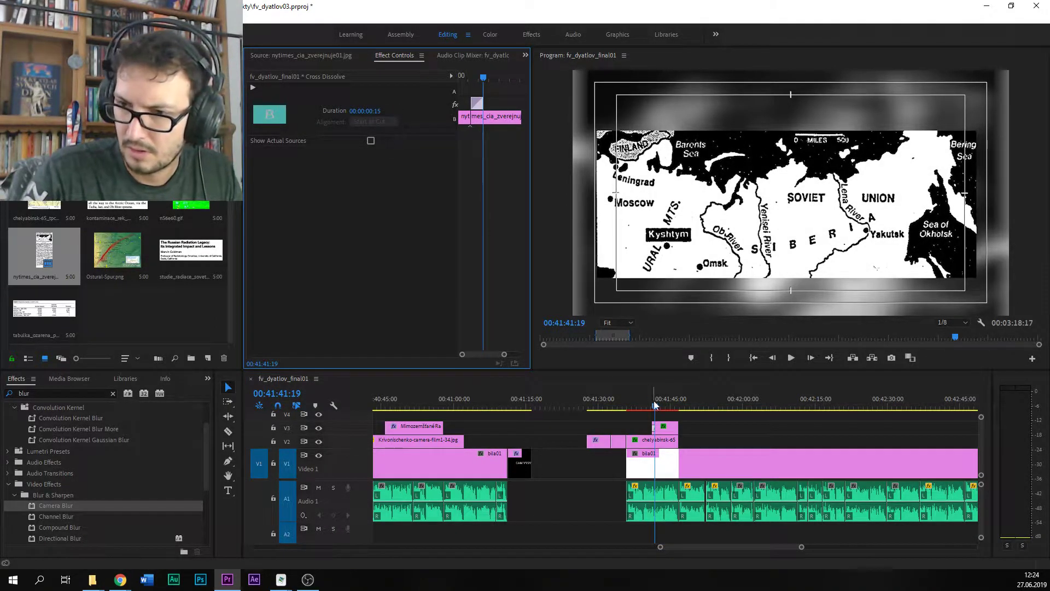
# Step: Set the aerial image's Camera Blur to 0 percent with a keyframe at 00:41:41:02
pyautogui.moveTo(653, 401); pyautogui.dragTo(650, 401)
pyautogui.click(656, 446)
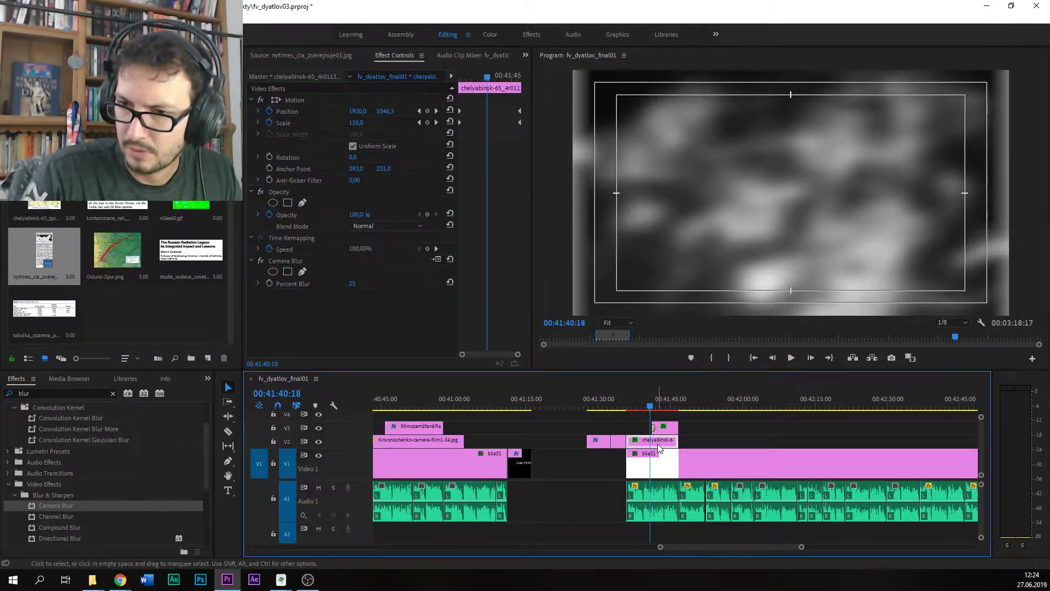
pyautogui.press('Right')
pyautogui.press('Right')
pyautogui.press('Right')
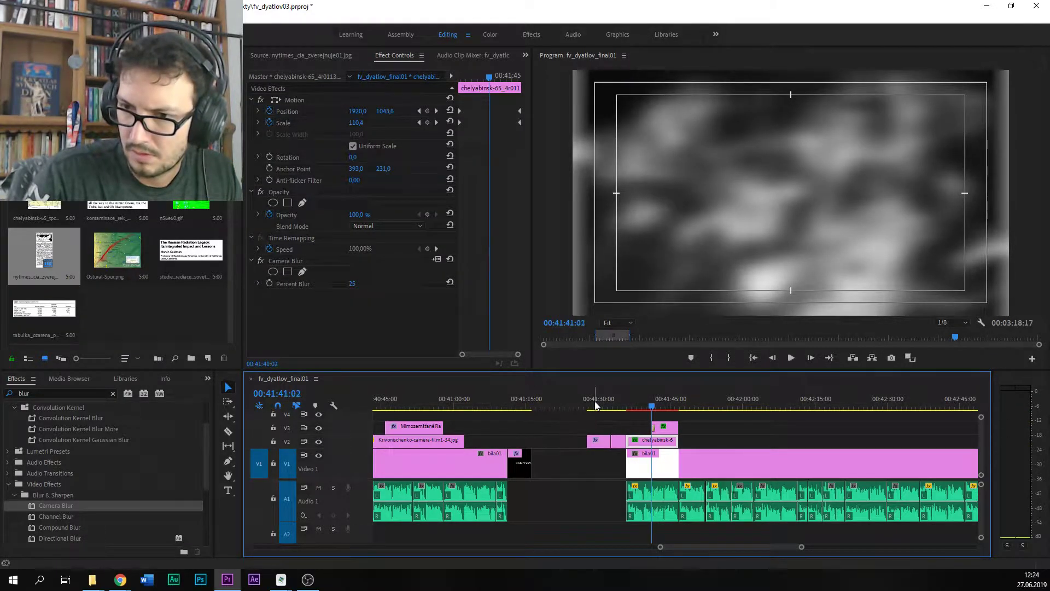
pyautogui.moveTo(352, 283); pyautogui.dragTo(257, 283)
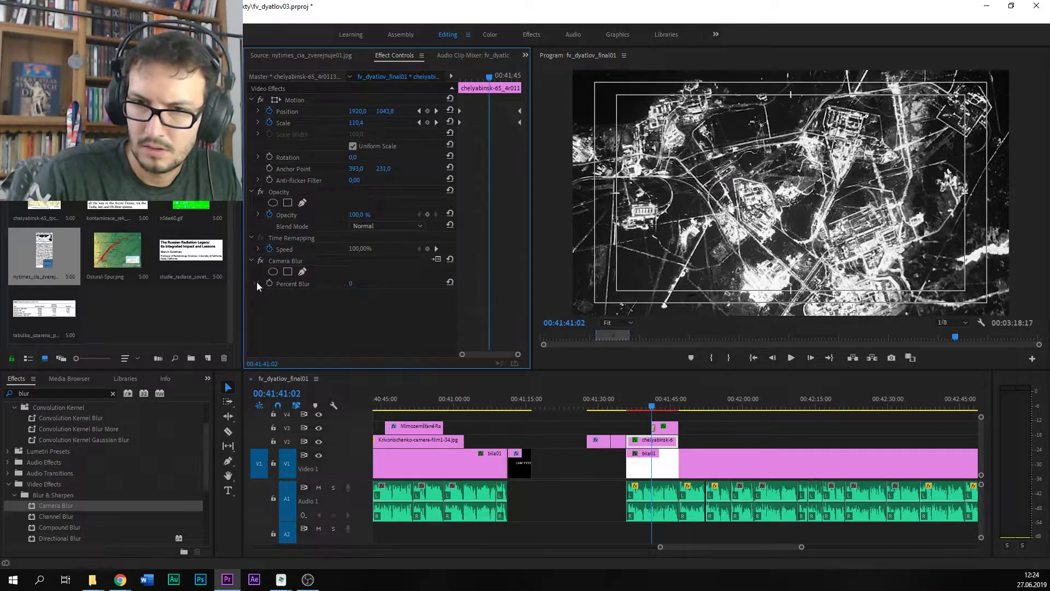
# Step: Keyframe the aerial image's Camera Blur to 10 percent at 00:41:41:19 and save the project
pyautogui.press('space')
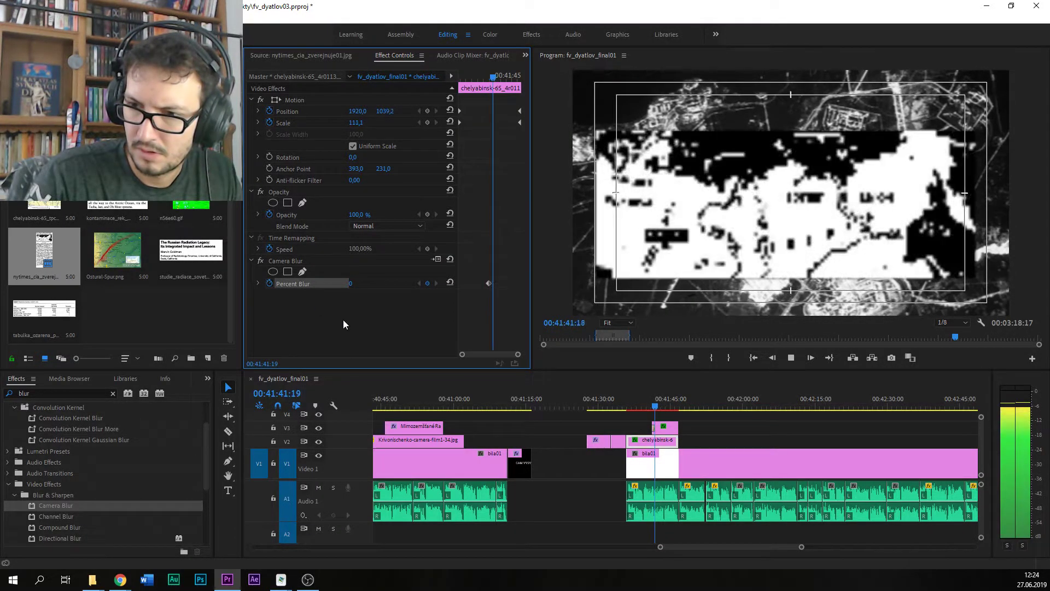
pyautogui.press('space')
pyautogui.click(351, 283)
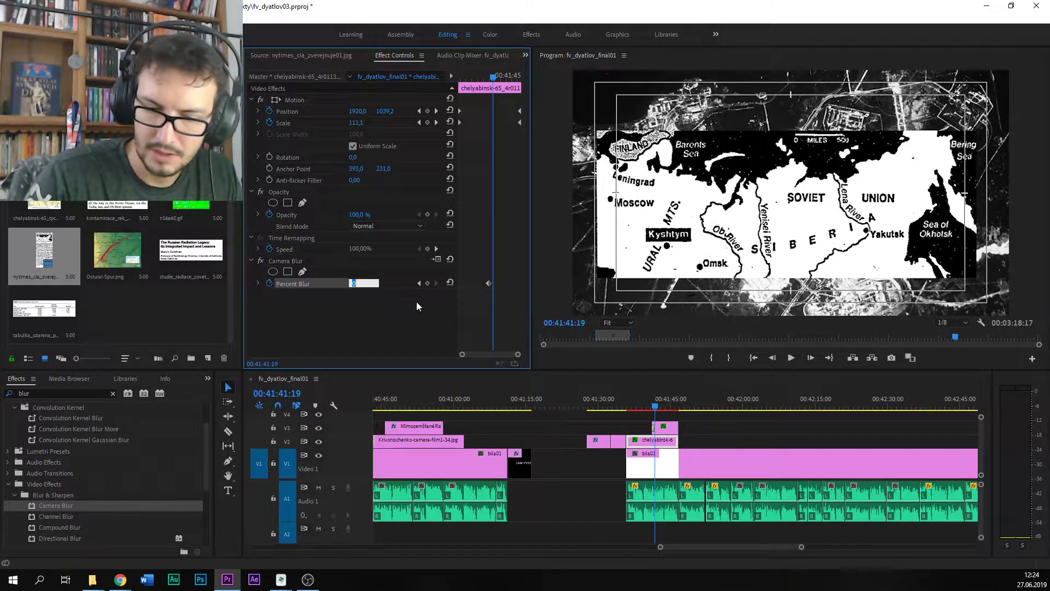
pyautogui.write('10')
pyautogui.press('Return')
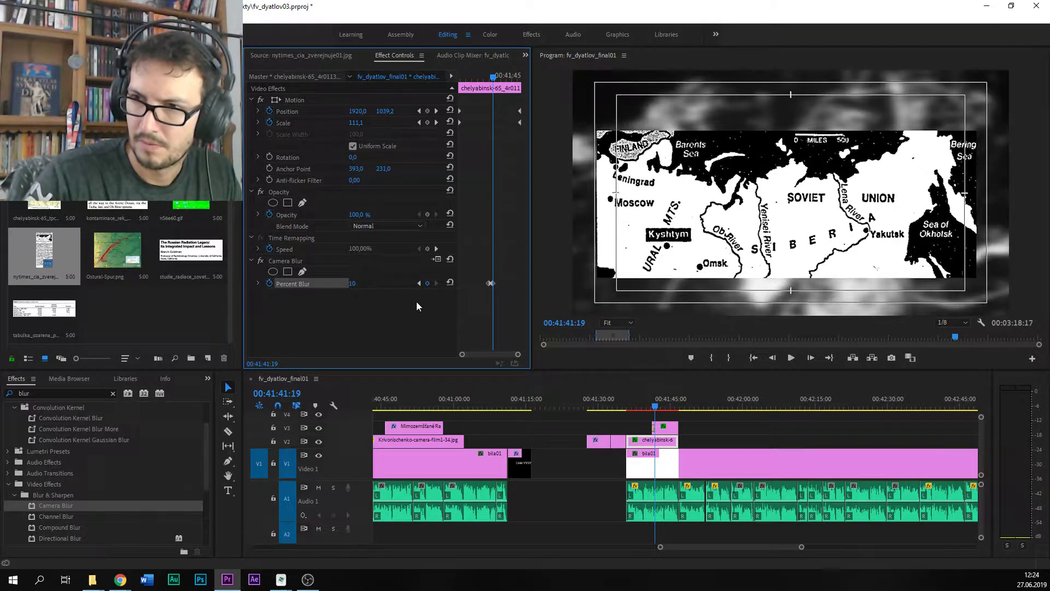
pyautogui.hotkey('ctrl', 's')
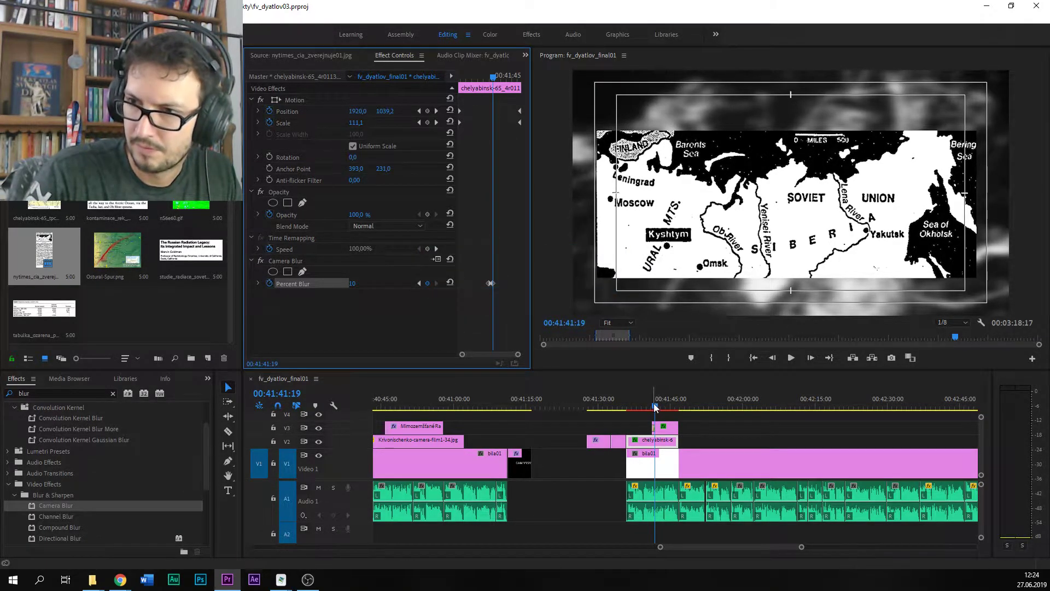
# Step: Scrub through the newspaper map's entrance over the blurring aerial image to check the transition, saving the project along the way
pyautogui.click(658, 407)
pyautogui.moveTo(657, 408)
pyautogui.mouseDown()
pyautogui.moveTo(638, 404)
pyautogui.moveTo(662, 403)
pyautogui.moveTo(648, 392)
pyautogui.mouseUp()
pyautogui.hotkey('ctrl', 's')
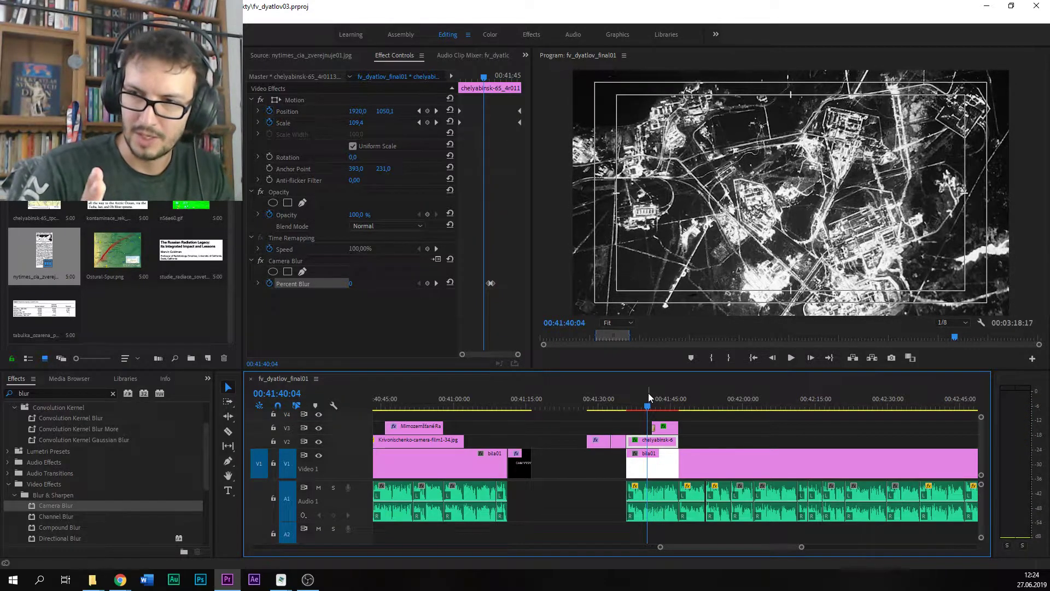
pyautogui.moveTo(649, 394); pyautogui.dragTo(661, 404)
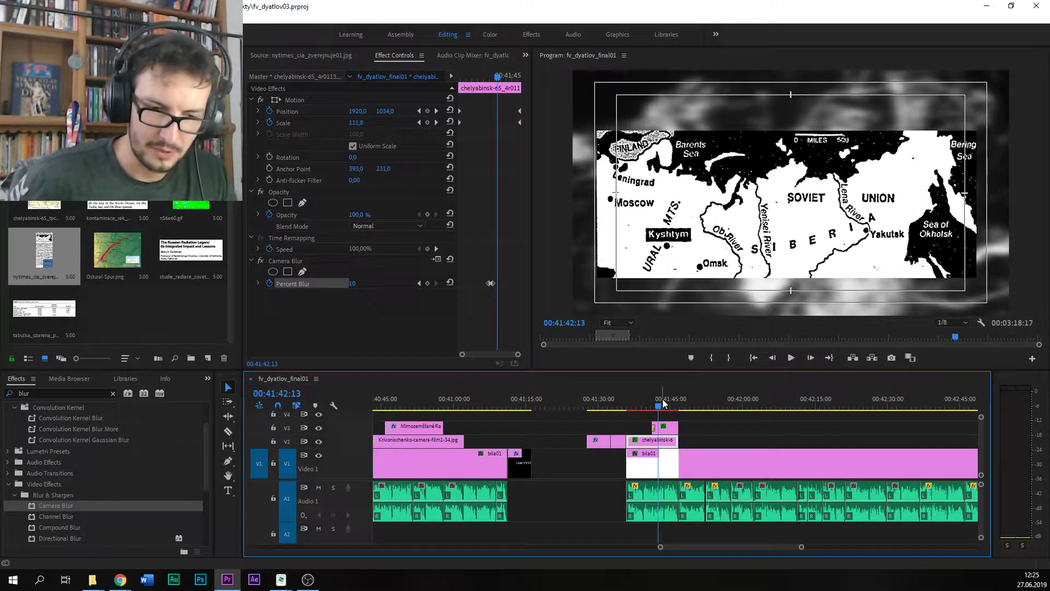
pyautogui.hotkey('ctrl', 's')
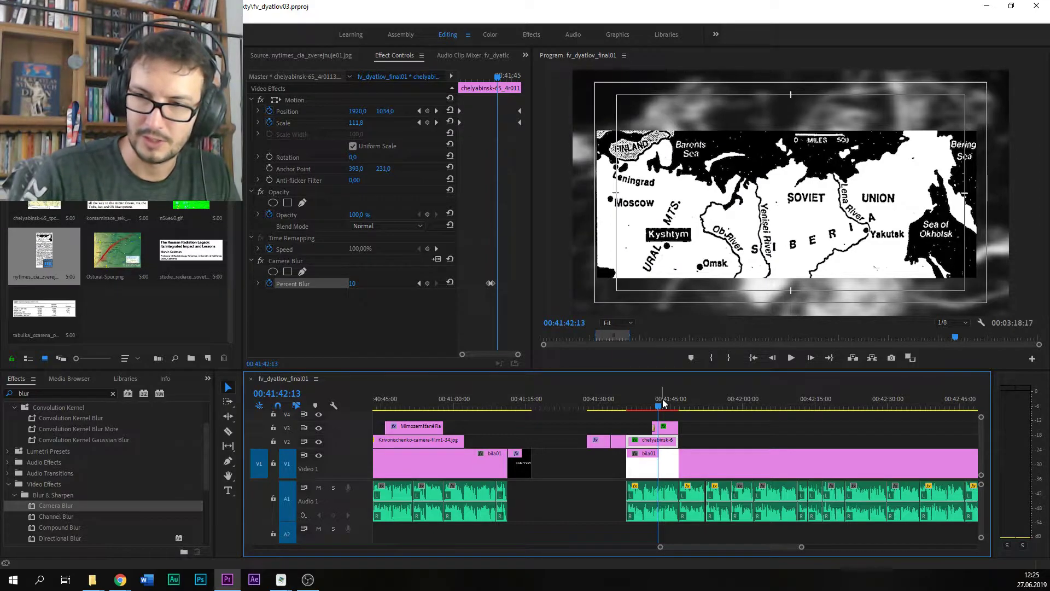
pyautogui.moveTo(660, 407); pyautogui.dragTo(671, 409)
pyautogui.hotkey('ctrl', 's')
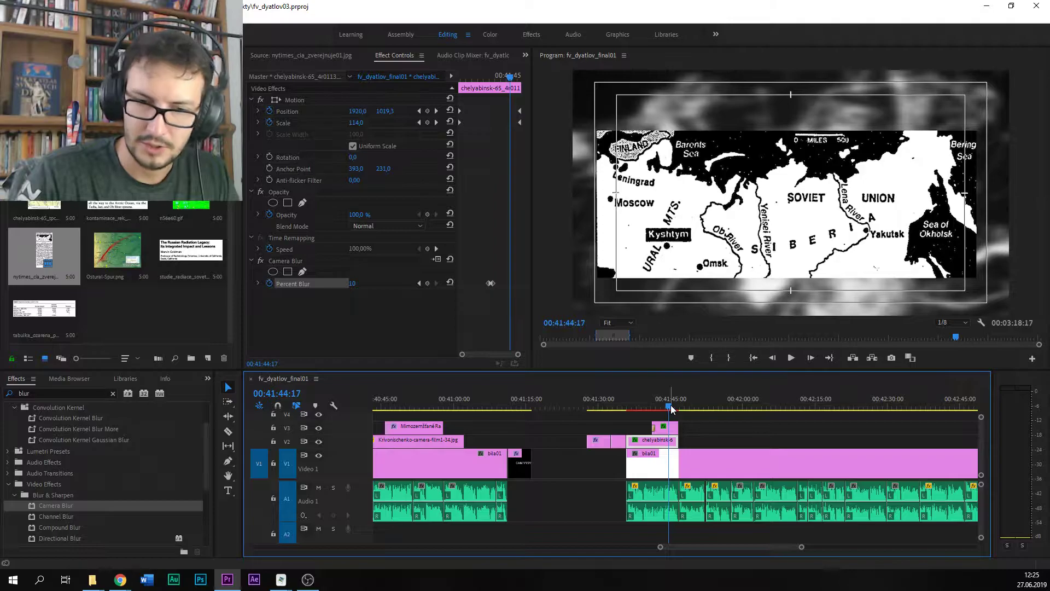
pyautogui.moveTo(671, 409); pyautogui.dragTo(668, 412)
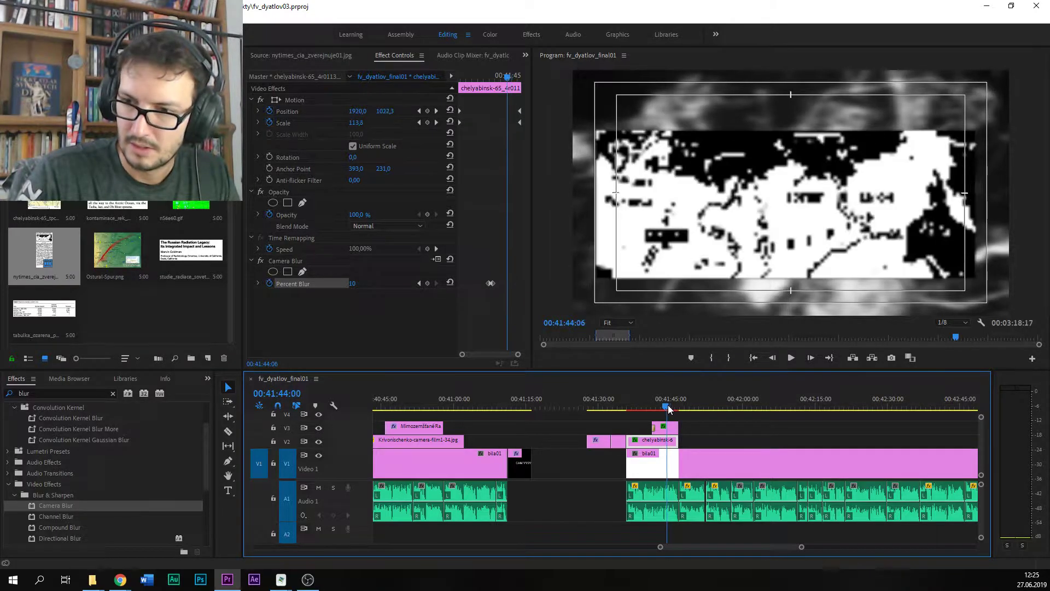
pyautogui.hotkey('ctrl', 's')
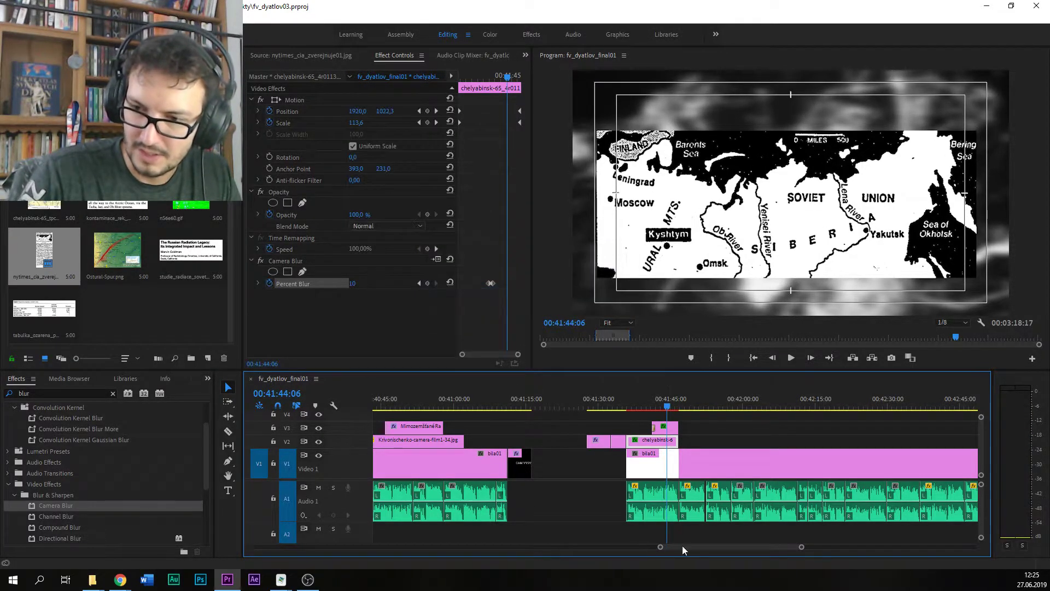
pyautogui.scroll(-5, 558, 407)
pyautogui.moveTo(557, 407); pyautogui.dragTo(553, 407)
pyautogui.hotkey('ctrl', 's')
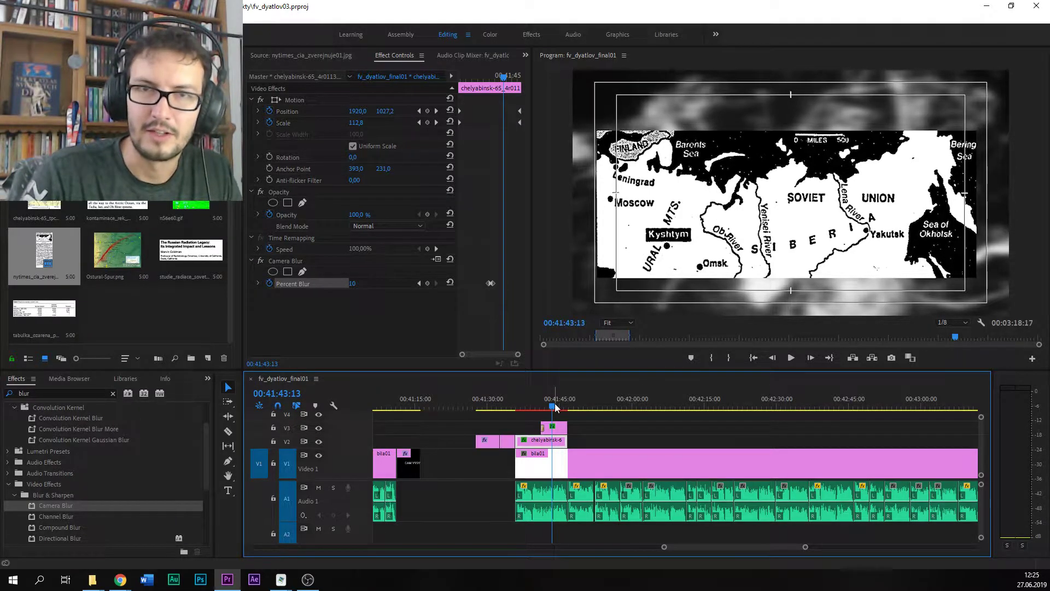
# Step: Replay the passage, raise the gain of the narration clip under the aerial image by 2 dB, and save
pyautogui.moveTo(555, 408); pyautogui.dragTo(522, 395)
pyautogui.press('space')
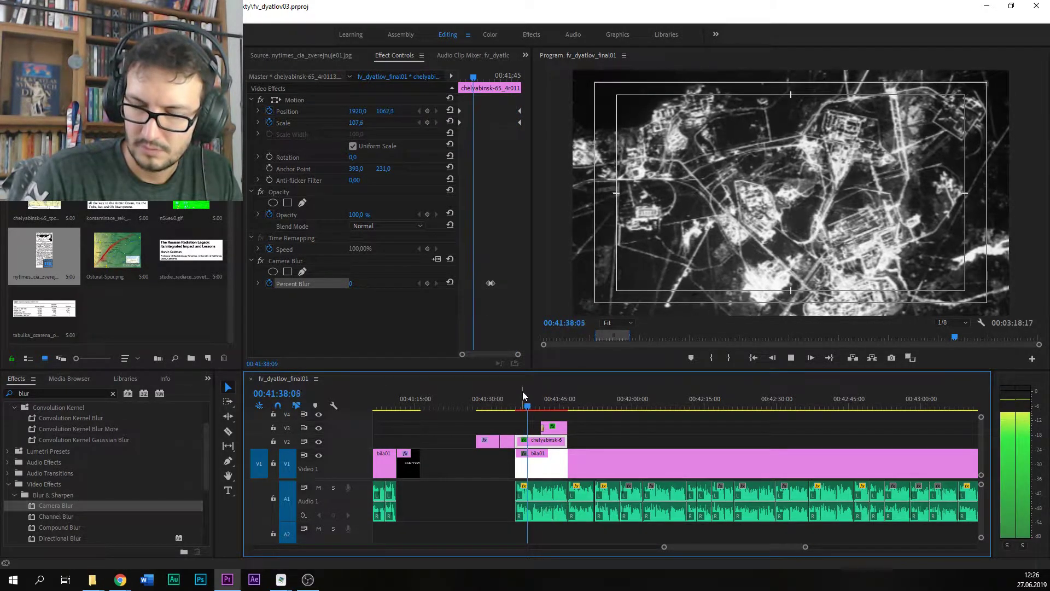
pyautogui.click(542, 500)
pyautogui.write('g2')
pyautogui.press('Return')
pyautogui.press('space')
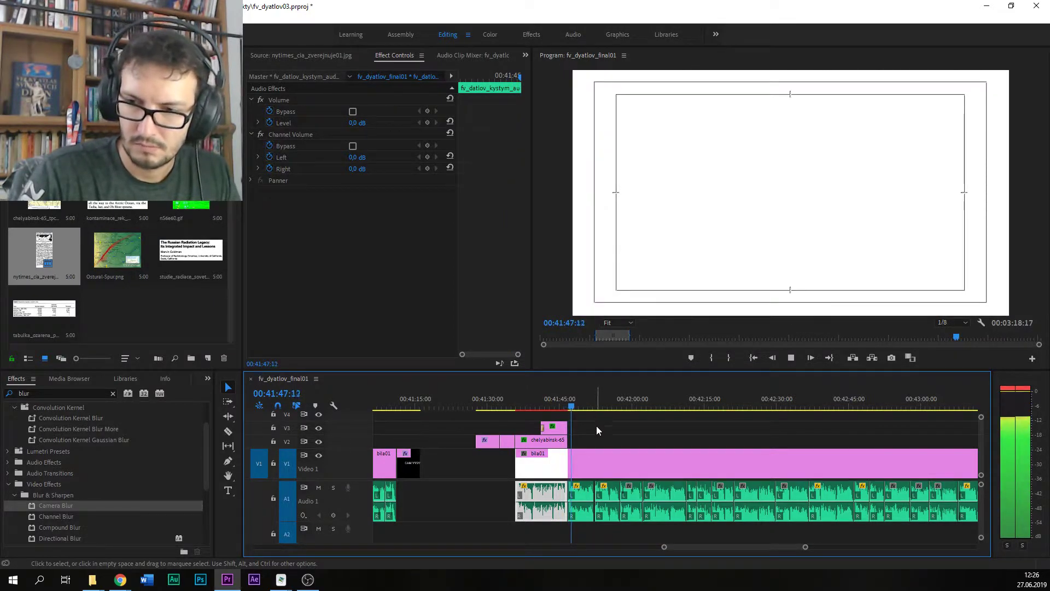
pyautogui.scroll(-3, 681, 543)
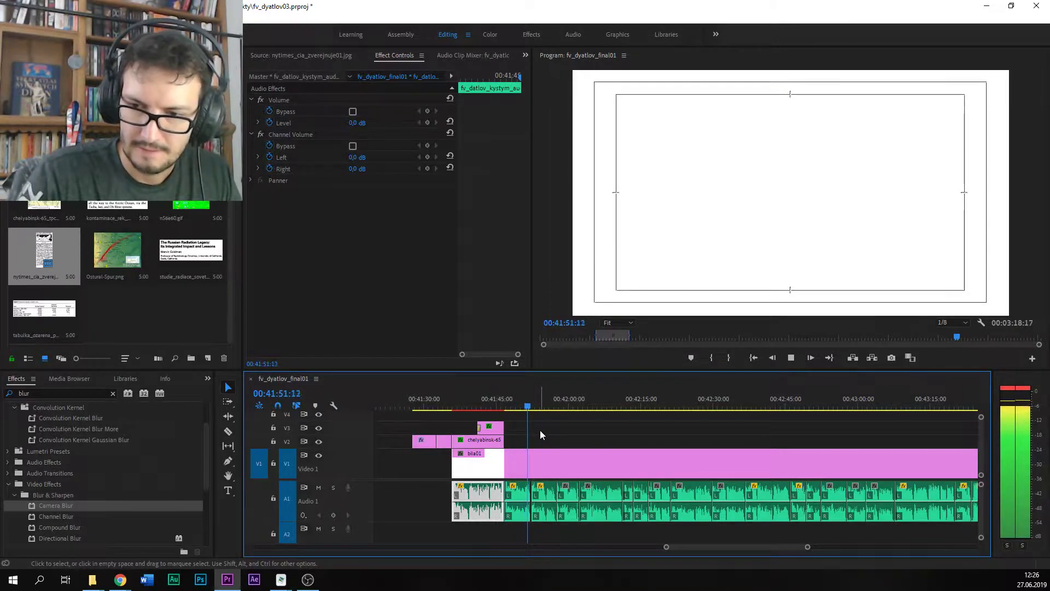
pyautogui.hotkey('ctrl', 's')
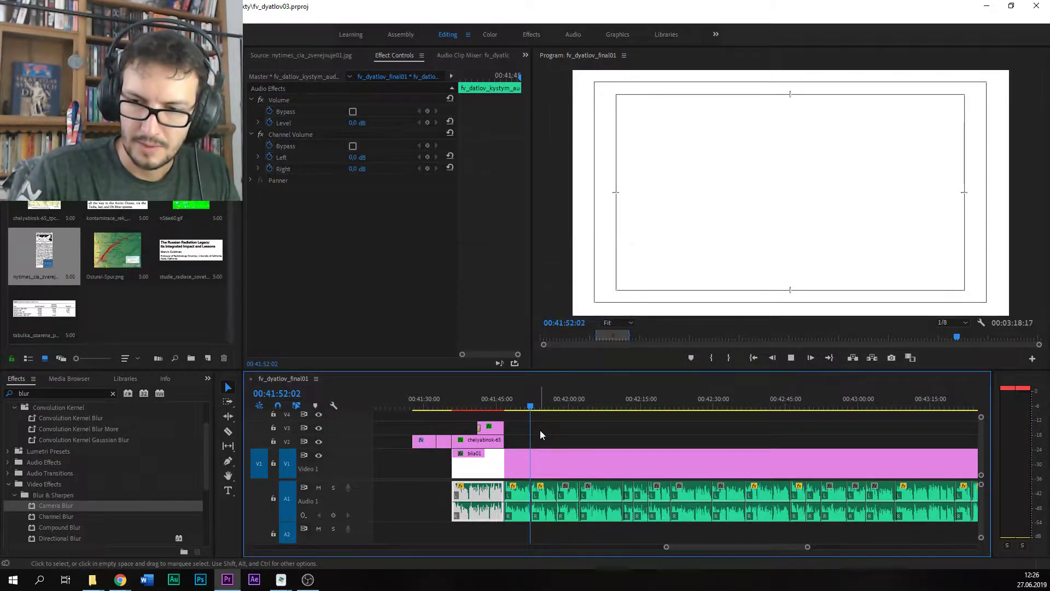
# Step: Play on to about 00:41:57, split the narration clip there, adjust the audio gain of its short second piece, and save
pyautogui.press('space')
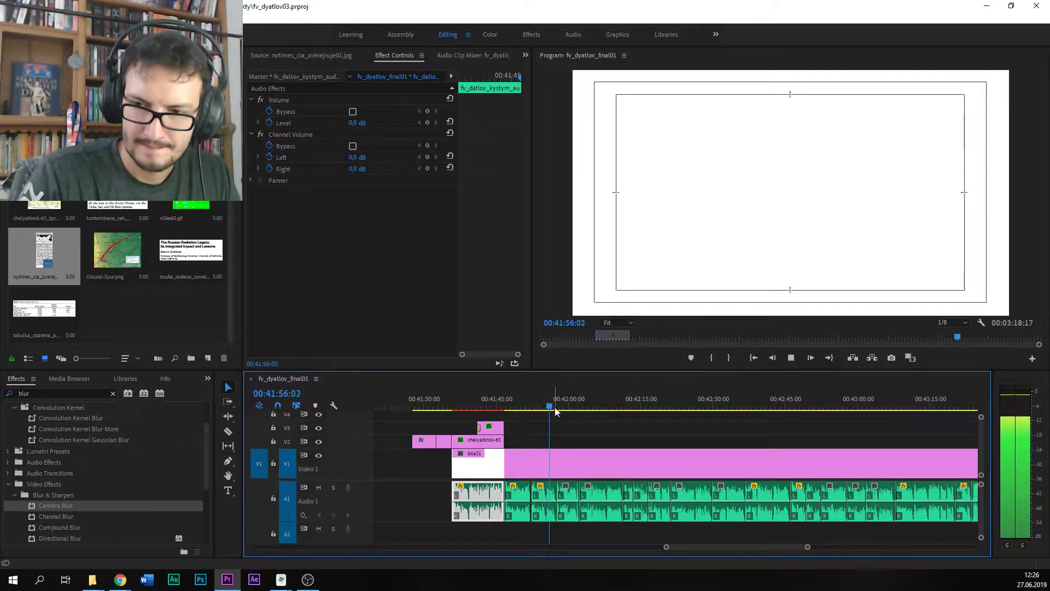
pyautogui.click(547, 409)
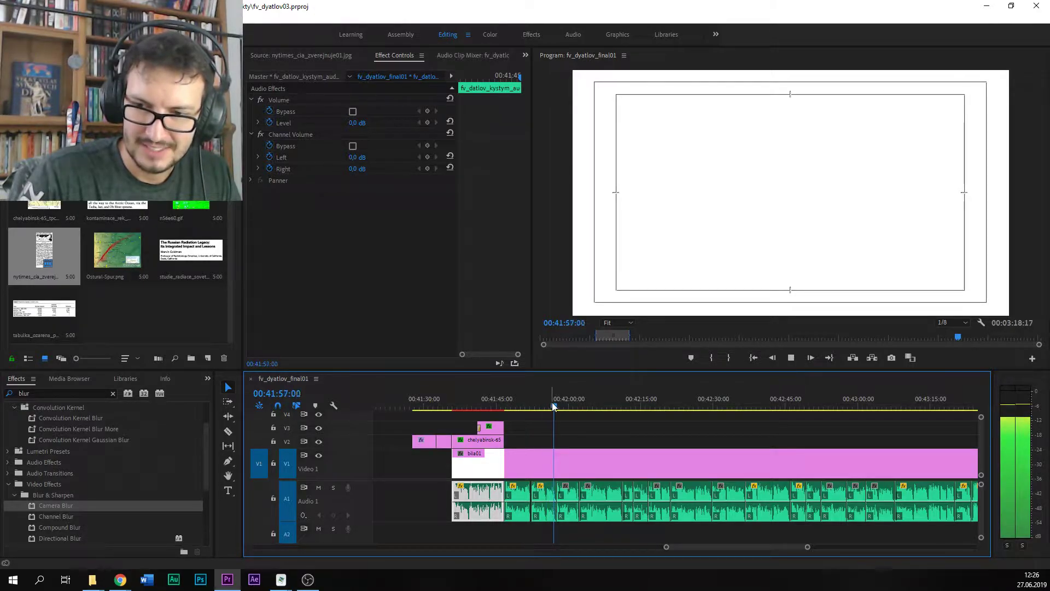
pyautogui.press('space')
pyautogui.press('c')
pyautogui.click(550, 499)
pyautogui.press('v')
pyautogui.click(550, 499)
pyautogui.press('g')
pyautogui.press('Return')
pyautogui.hotkey('ctrl', 's')
# Step: Save the project and add a text box reading "znovu ověřit kyštym" in the frame's lower-left area at 00:41:55:22
pyautogui.moveTo(553, 406); pyautogui.dragTo(550, 405)
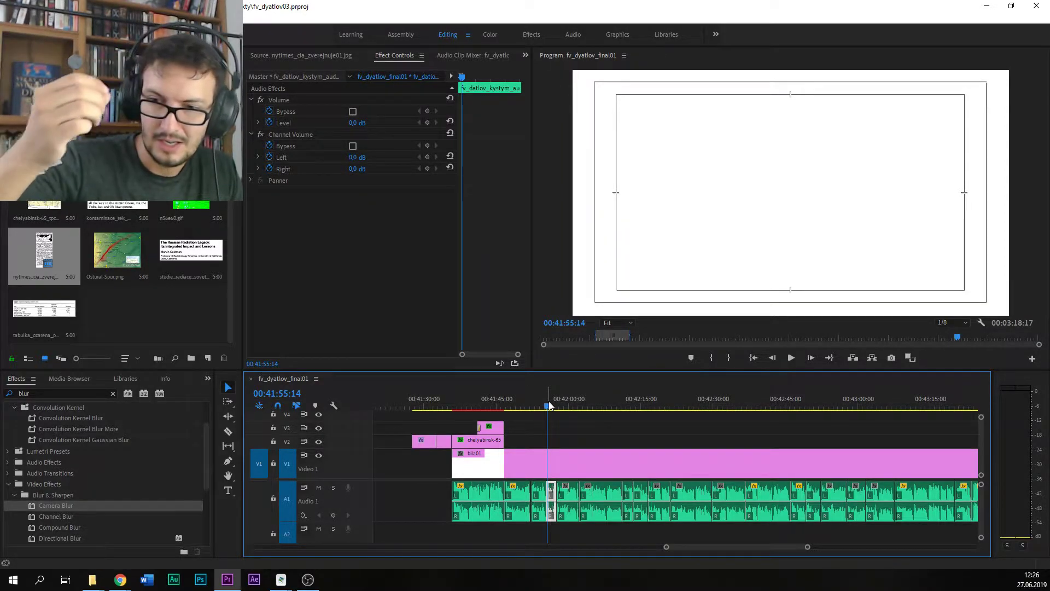
pyautogui.click(549, 405)
pyautogui.moveTo(549, 404); pyautogui.dragTo(549, 399)
pyautogui.hotkey('ctrl', 's')
pyautogui.hotkey('ctrl', 's')
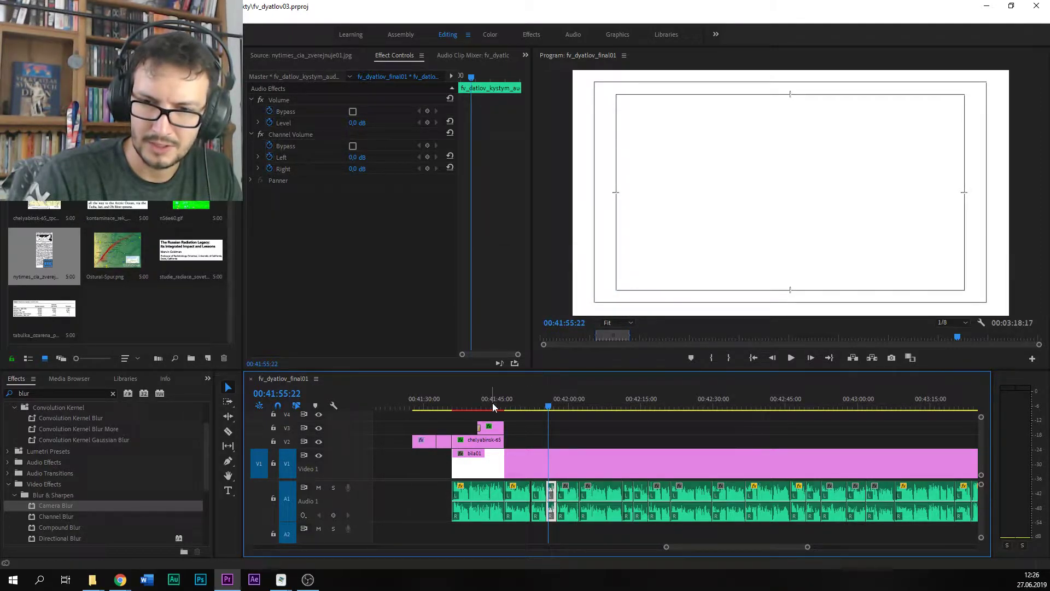
pyautogui.click(228, 491)
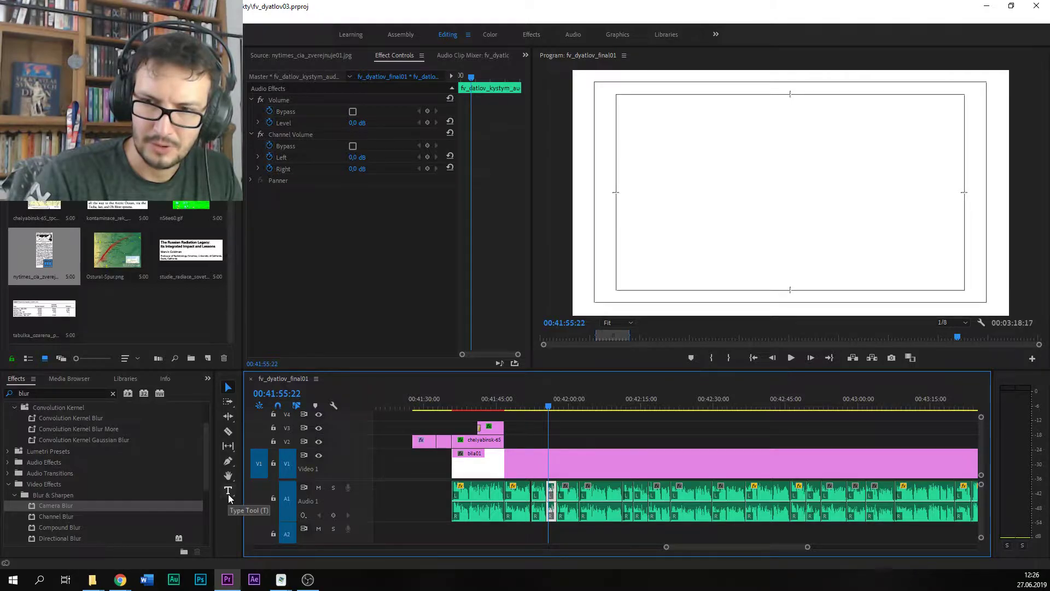
pyautogui.moveTo(615, 234); pyautogui.dragTo(761, 289)
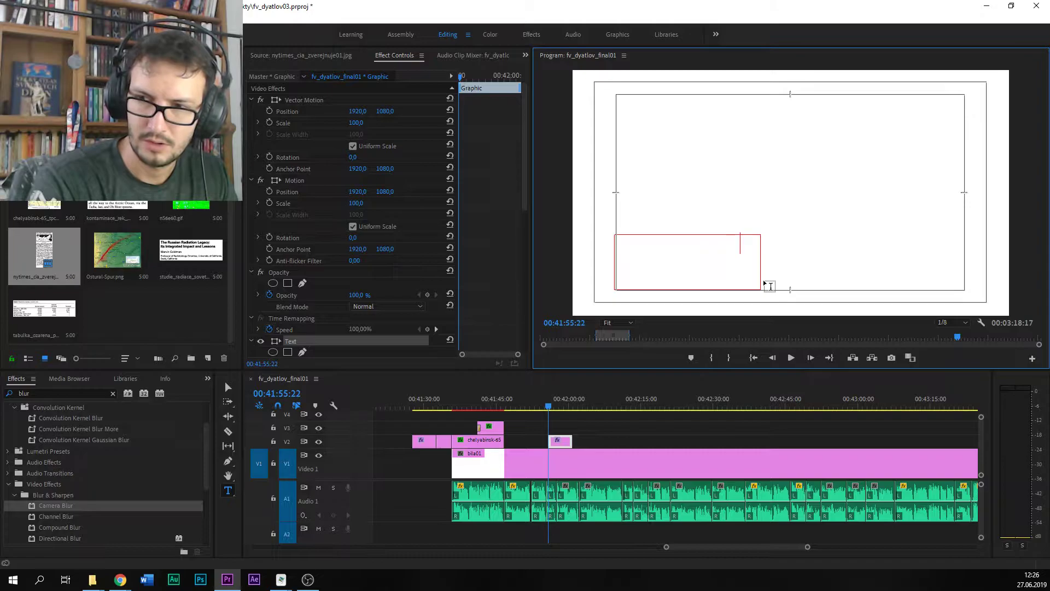
pyautogui.click(688, 267)
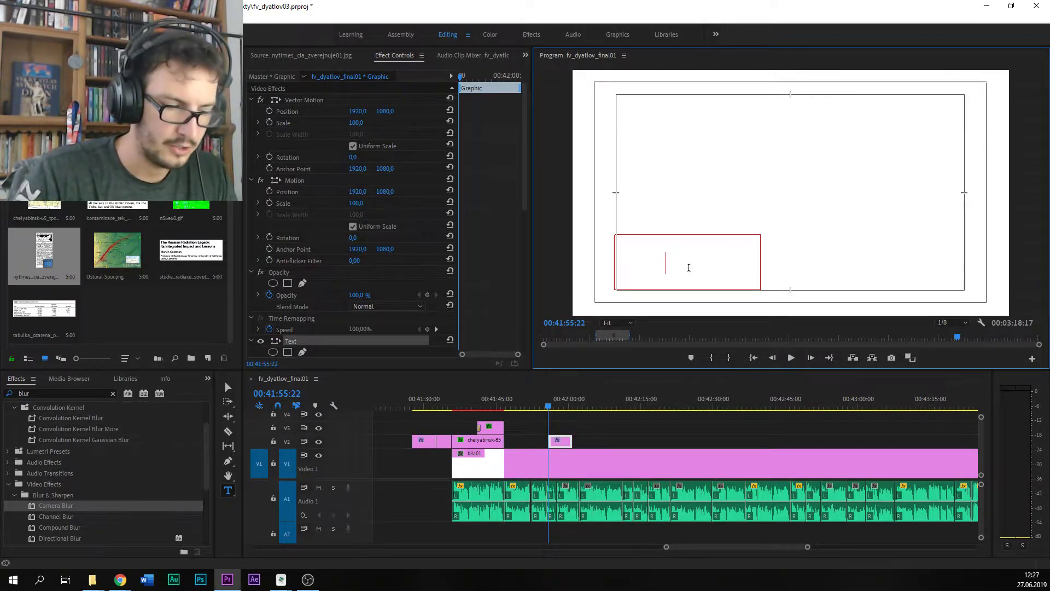
# Step: Set the fill of the entire "znovu ověřit kyštym" text to black and save the project
pyautogui.hotkey('ctrl', 'a')
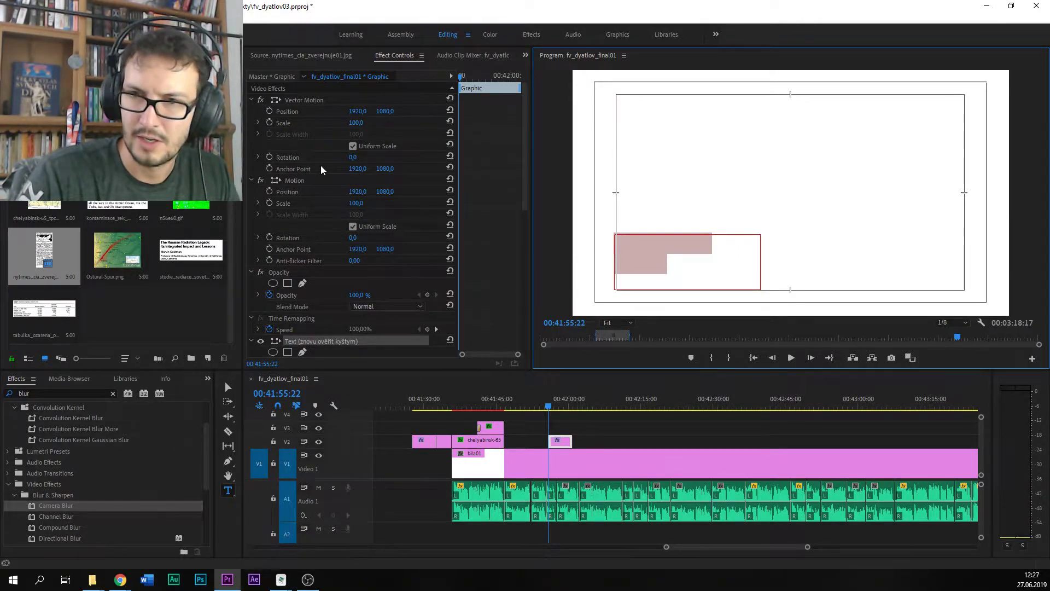
pyautogui.scroll(-3, 321, 169)
pyautogui.scroll(-5, 260, 323)
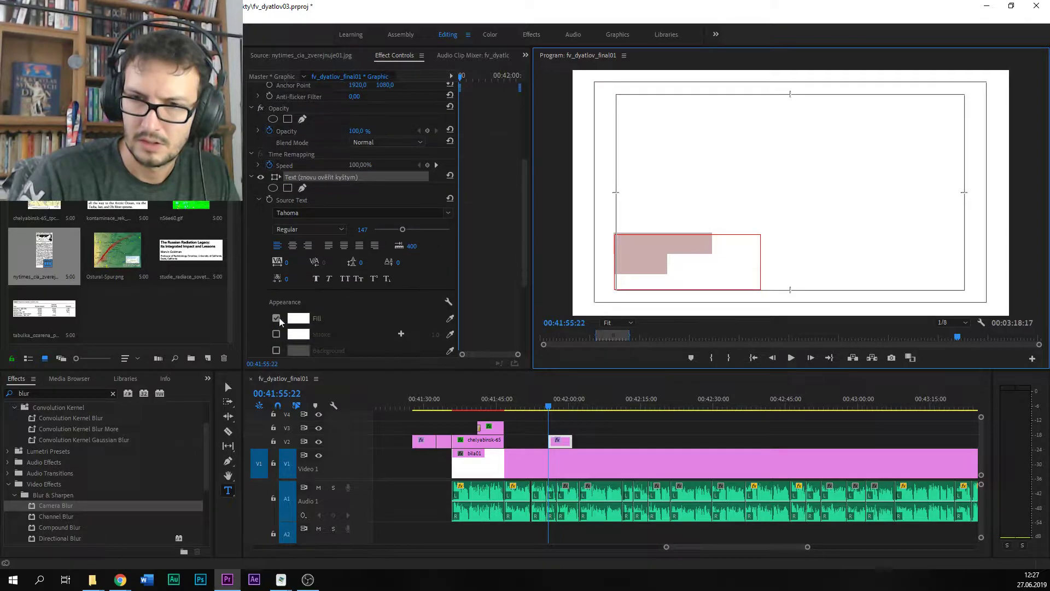
pyautogui.click(298, 317)
pyautogui.click(405, 239)
pyautogui.click(646, 231)
pyautogui.click(556, 444)
pyautogui.hotkey('ctrl', 's')
pyautogui.press('v')
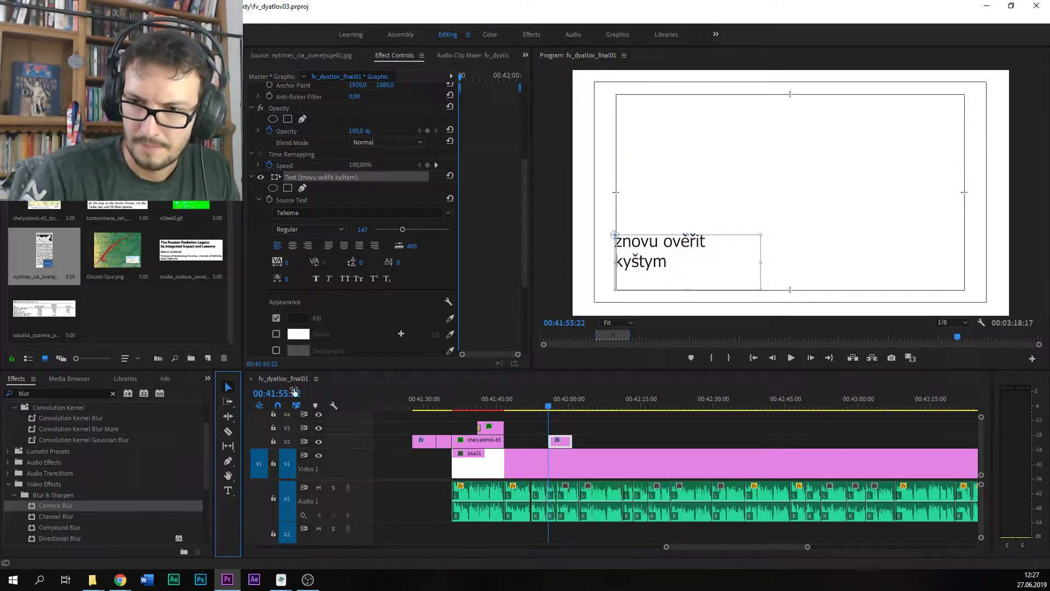
# Step: Trim the text graphic to the length of the short narration piece beneath it, save, and move the graphic up to track V3
pyautogui.press('space')
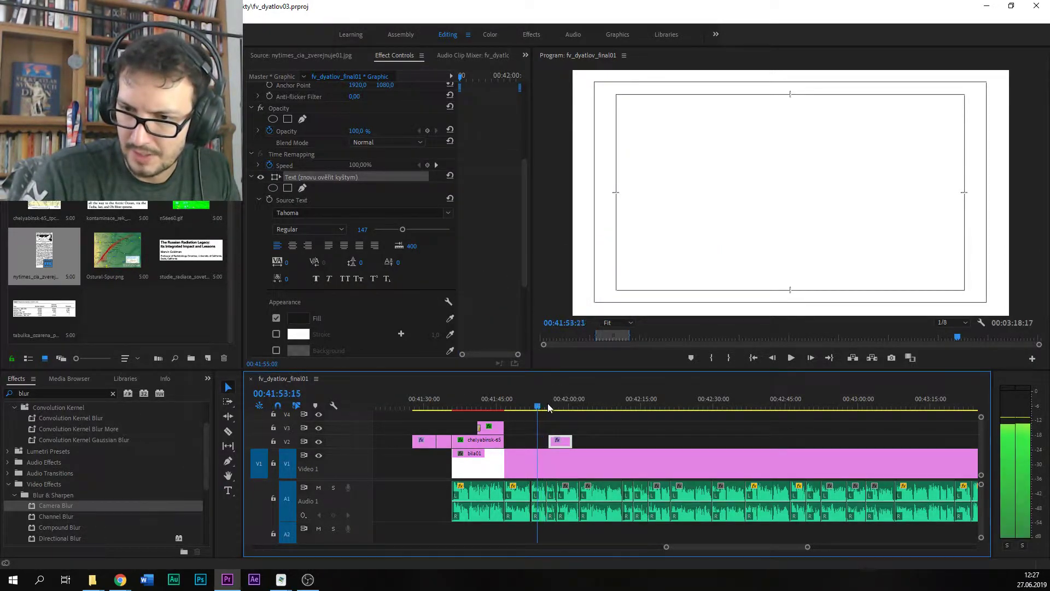
pyautogui.click(540, 398)
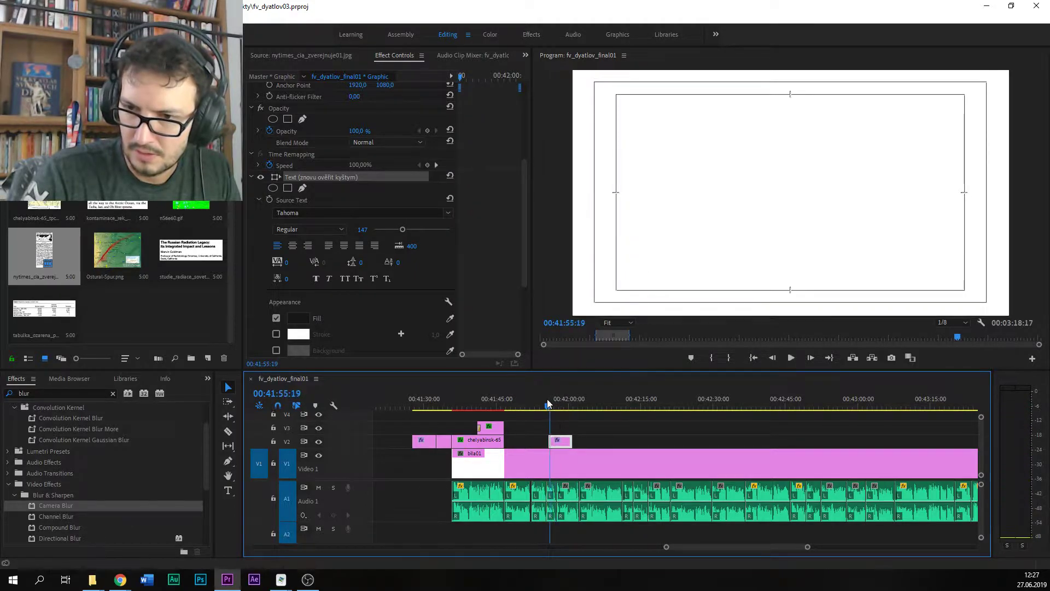
pyautogui.moveTo(561, 445); pyautogui.dragTo(554, 441)
pyautogui.hotkey('ctrl', 's')
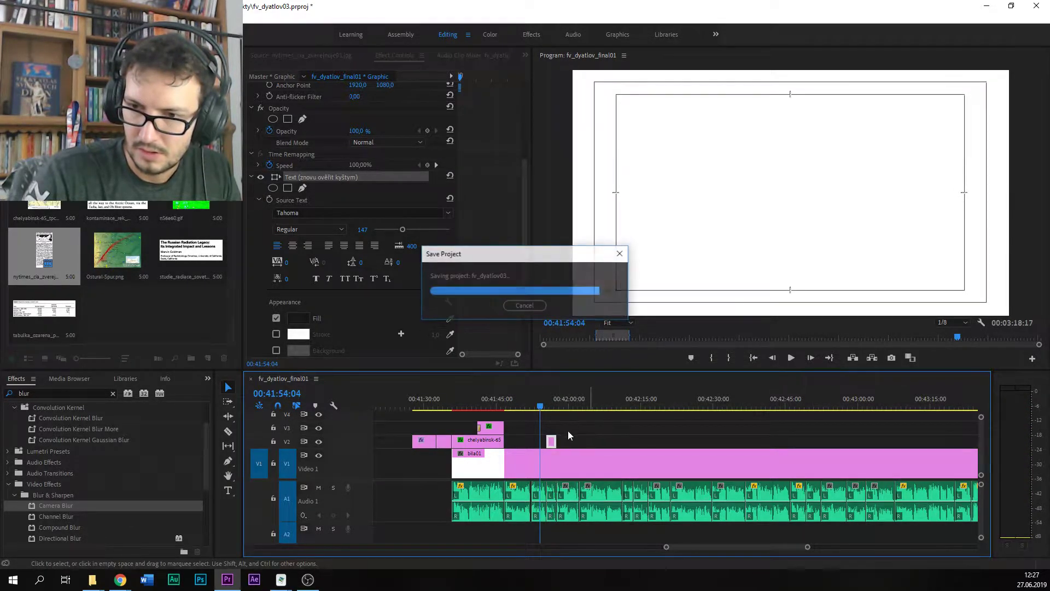
pyautogui.press('space')
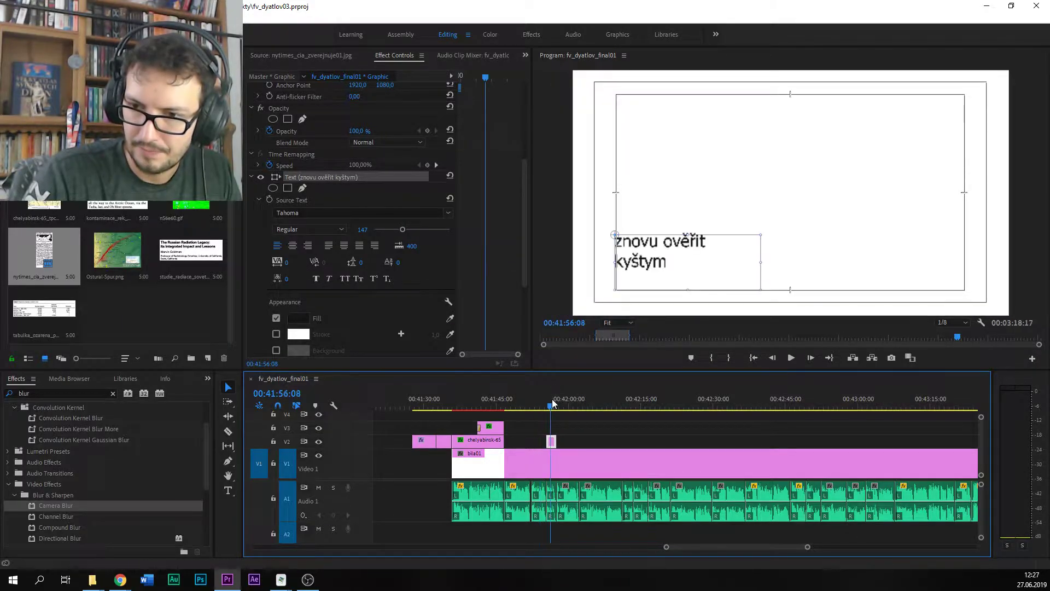
pyautogui.moveTo(553, 444); pyautogui.dragTo(553, 429)
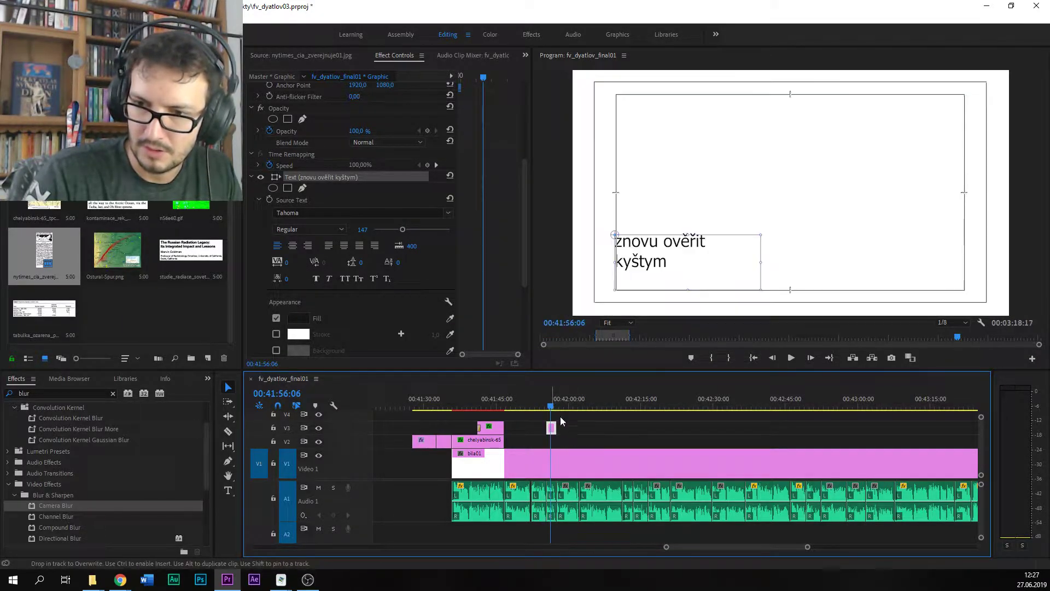
# Step: Play on to about 00:42:00 and adjust the audio gain of the narration clip there
pyautogui.press('space')
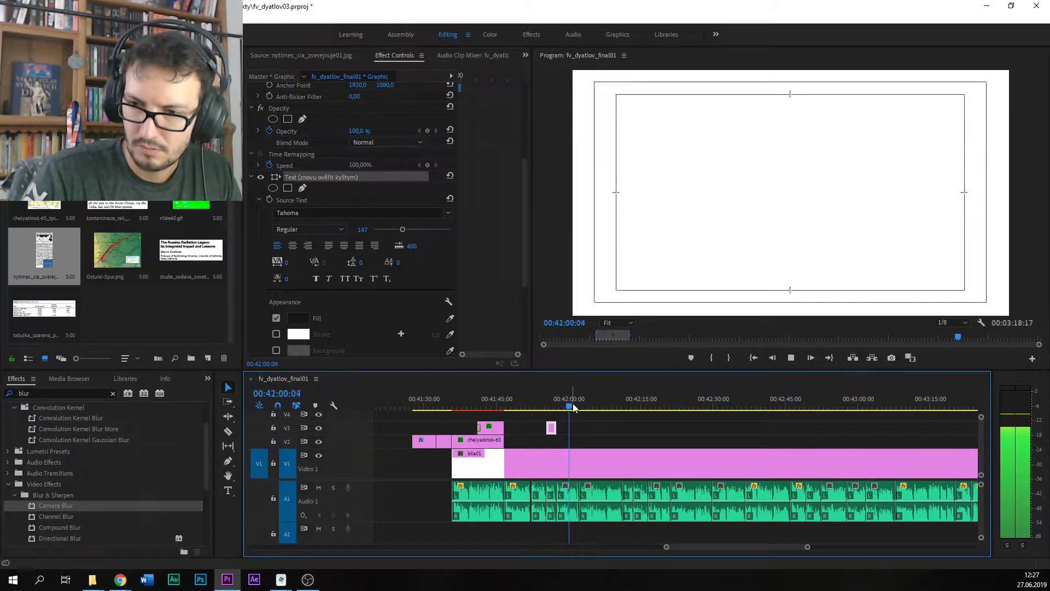
pyautogui.click(568, 408)
pyautogui.click(566, 495)
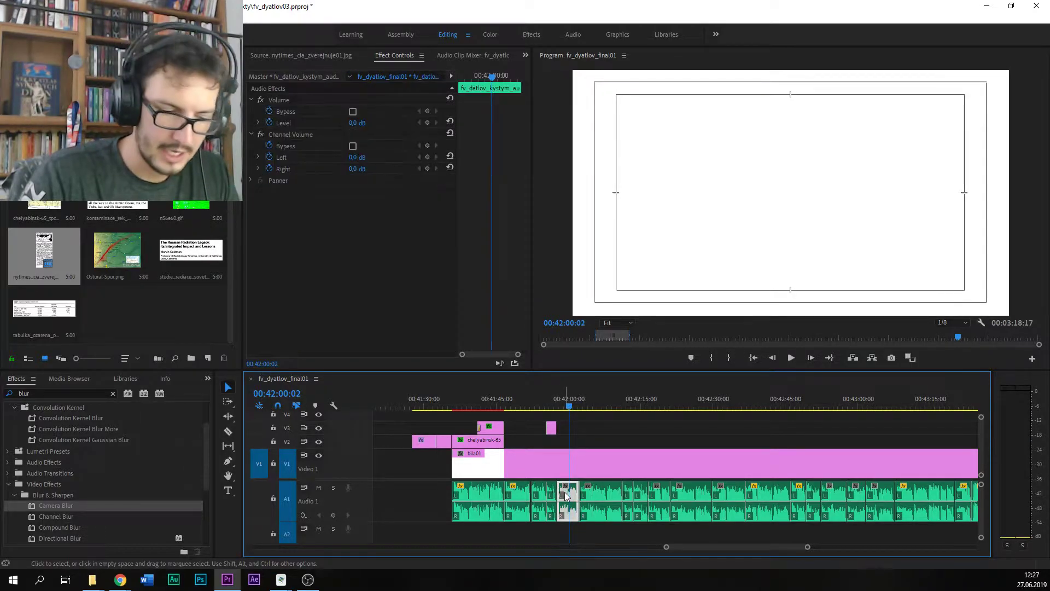
pyautogui.press('g')
pyautogui.press('Return')
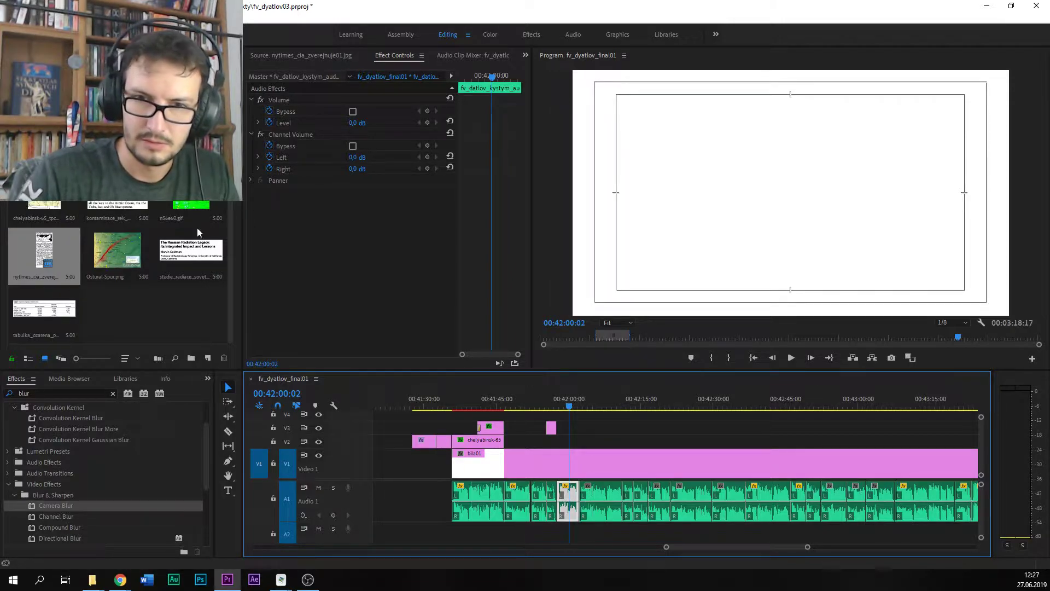
# Step: Preview the river contamination excerpt, the radiation study title, the New York Times article and popis_nehody_21-30.jpg as possible illustrations
pyautogui.scroll(1, 161, 271)
pyautogui.doubleClick(132, 241)
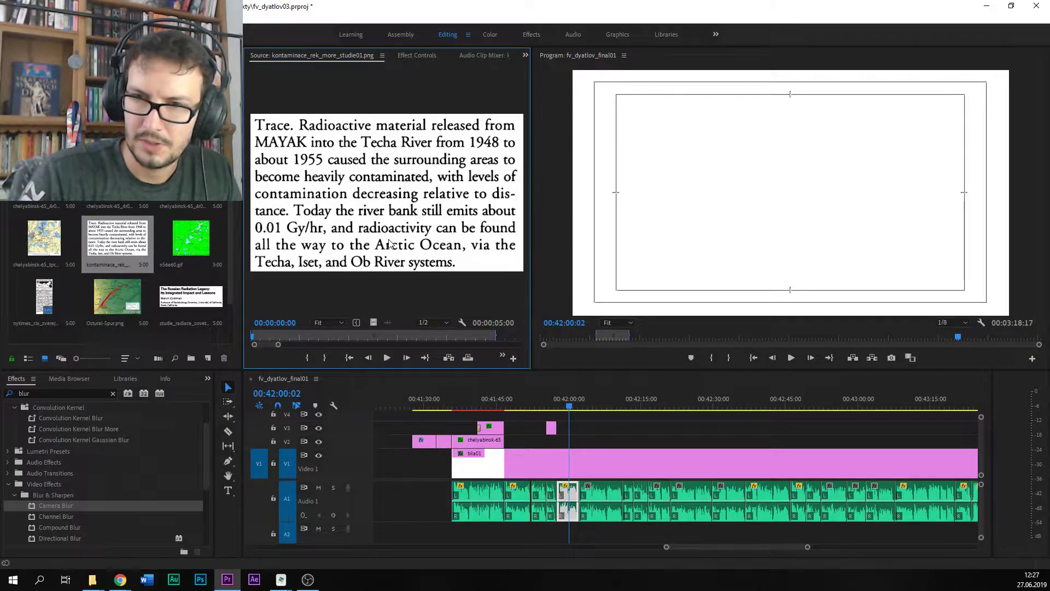
pyautogui.scroll(-1, 123, 271)
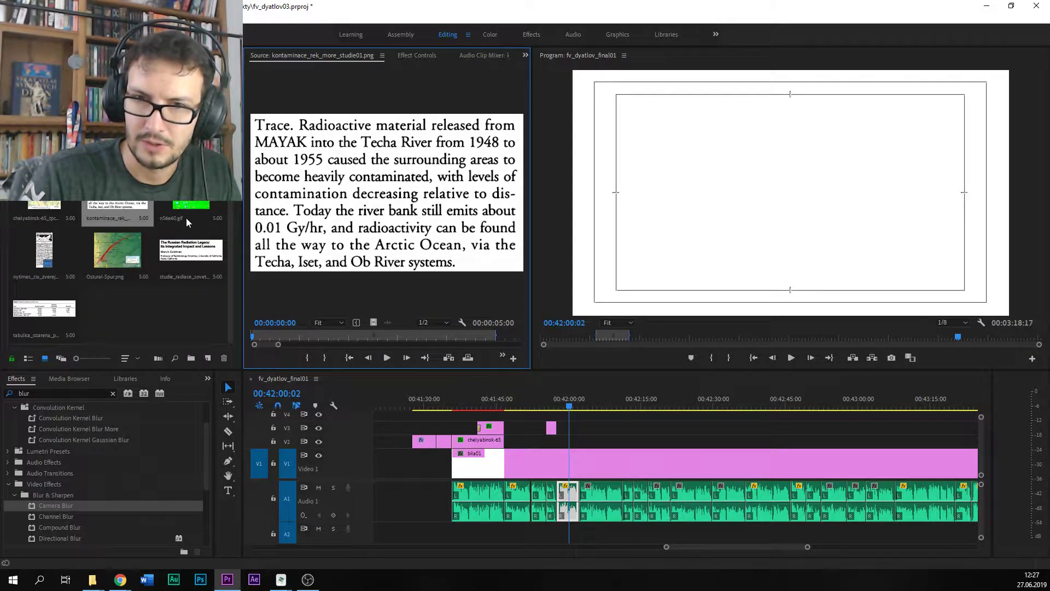
pyautogui.doubleClick(185, 251)
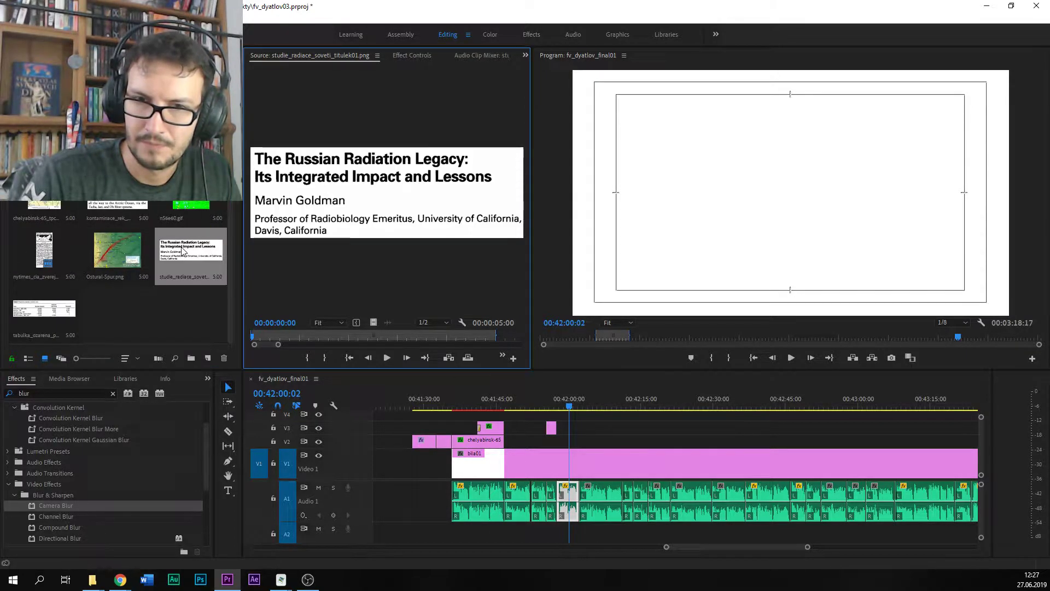
pyautogui.doubleClick(48, 254)
pyautogui.scroll(1, 184, 244)
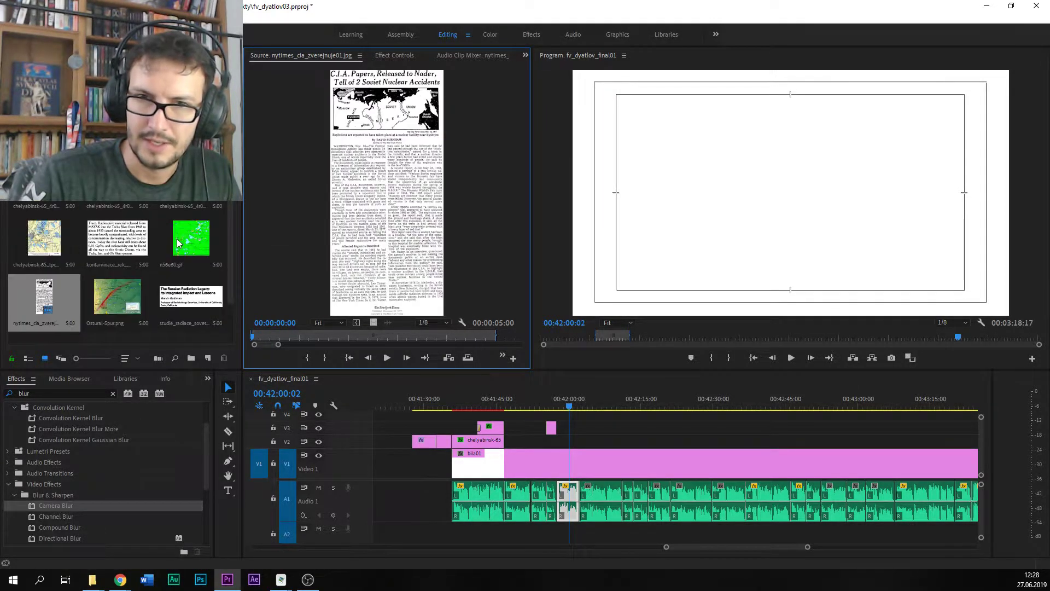
pyautogui.scroll(-5, 118, 274)
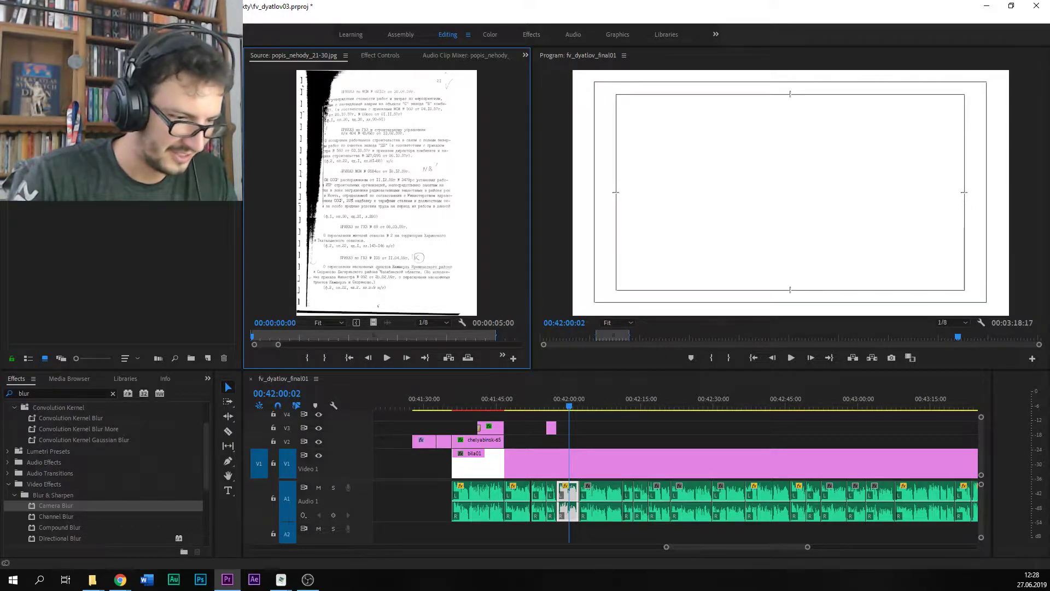
# Step: Switch to Chrome and locate the 1957 chapter "Description of the accident" in the nuclear.tatar.mtss.ru archive list
pyautogui.hotkey('alt', 'Tab')
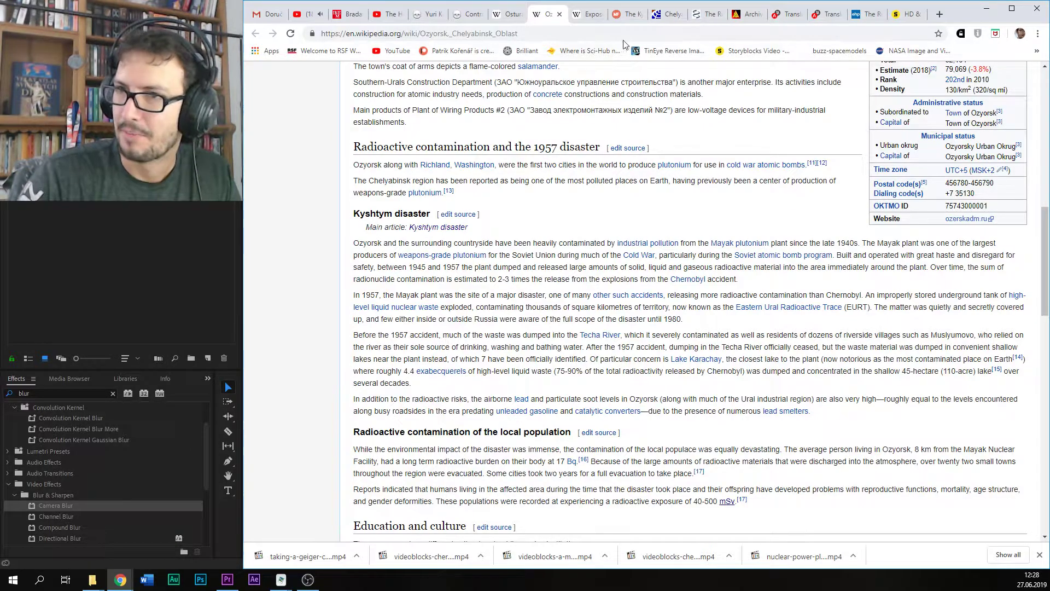
pyautogui.click(815, 18)
pyautogui.click(749, 14)
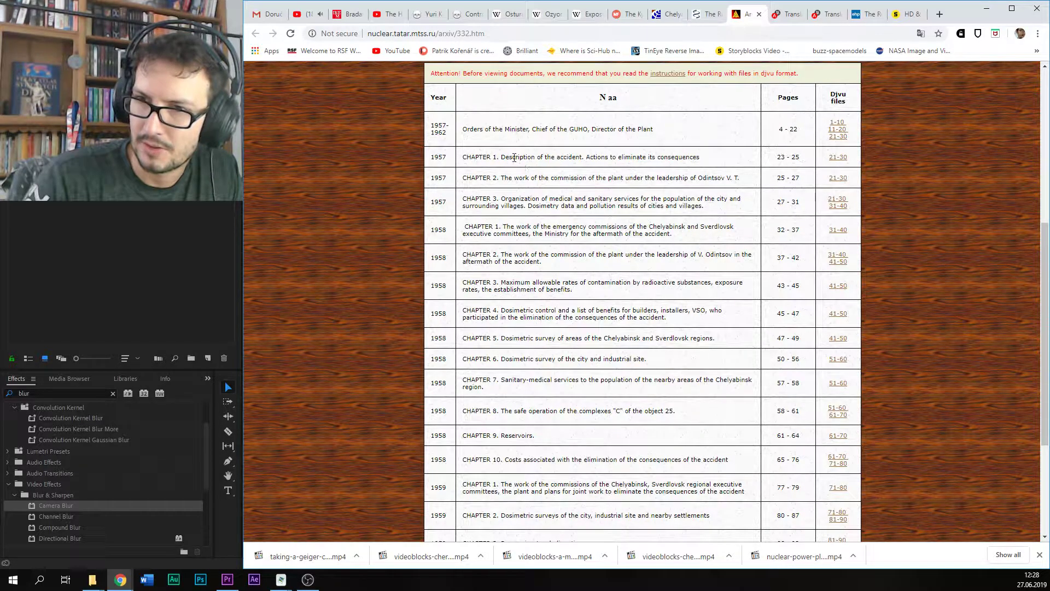
pyautogui.moveTo(514, 158); pyautogui.dragTo(668, 153)
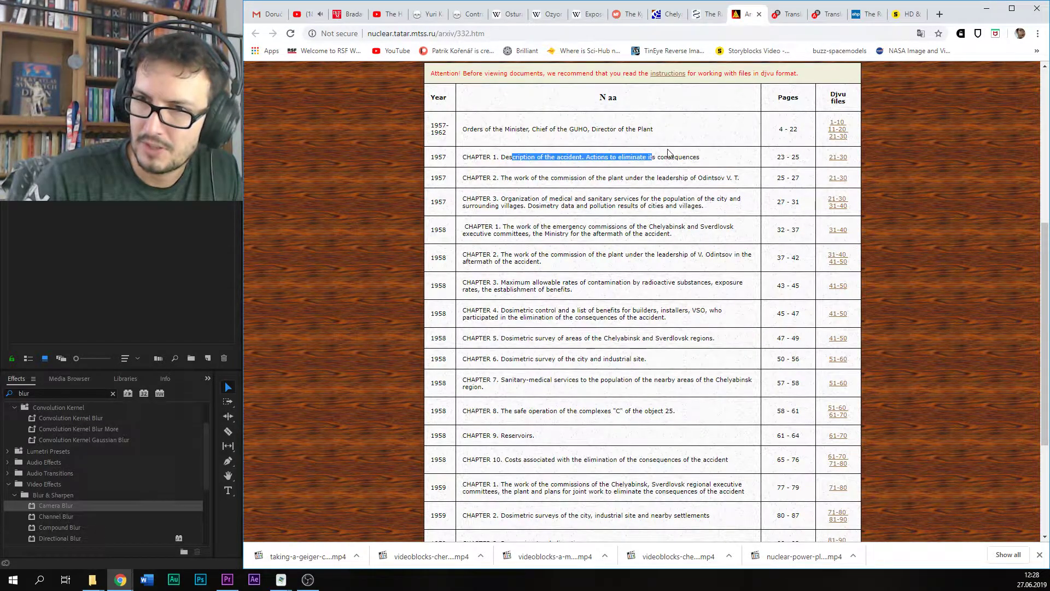
pyautogui.click(613, 158)
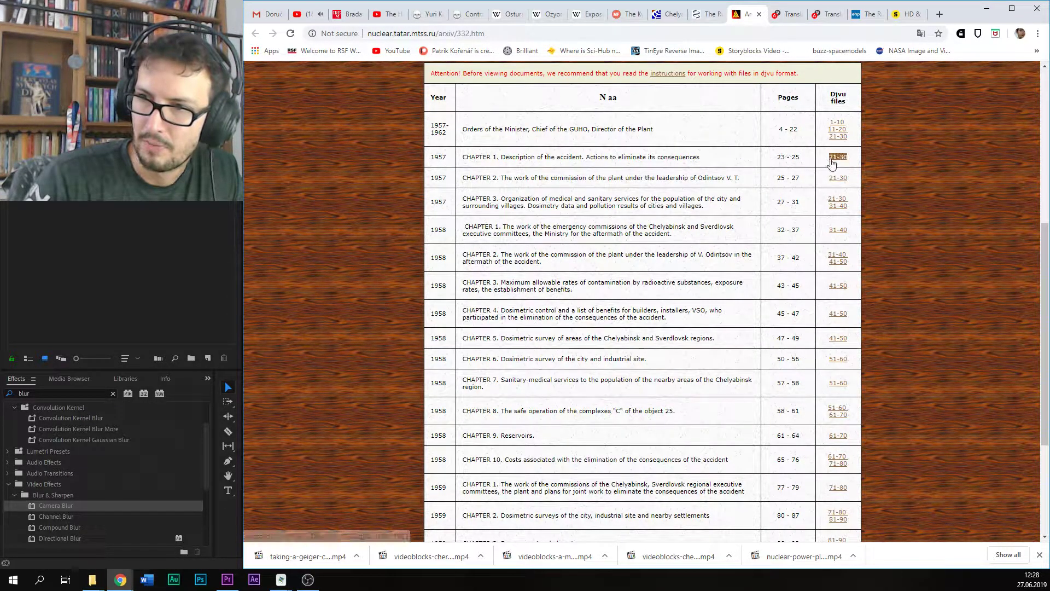
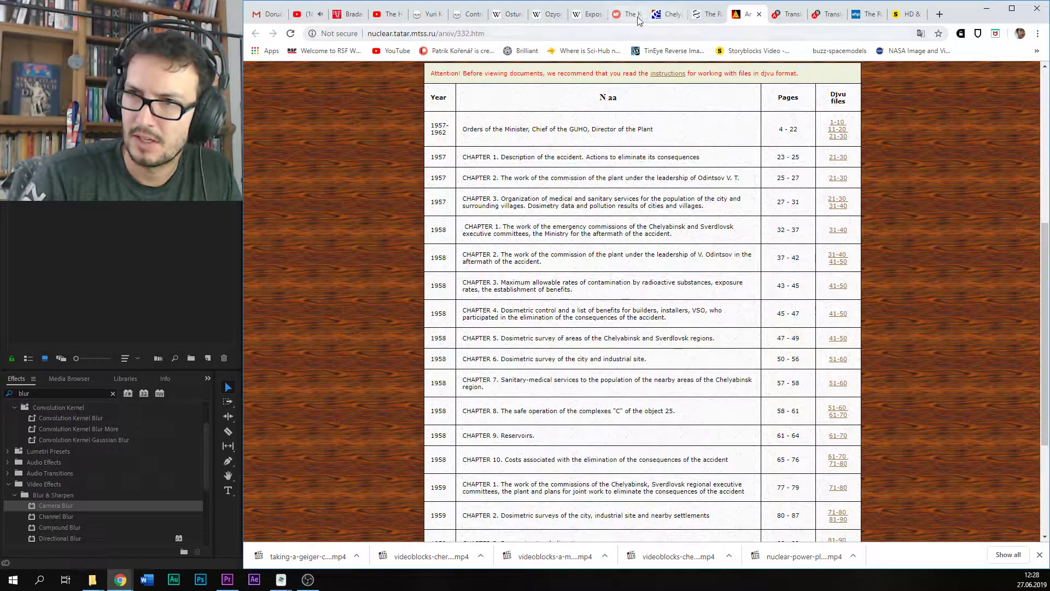
# Step: Search the web for "convert djvu to pdf" in a new tab and open the djvu2pdf.com converter
pyautogui.click(939, 14)
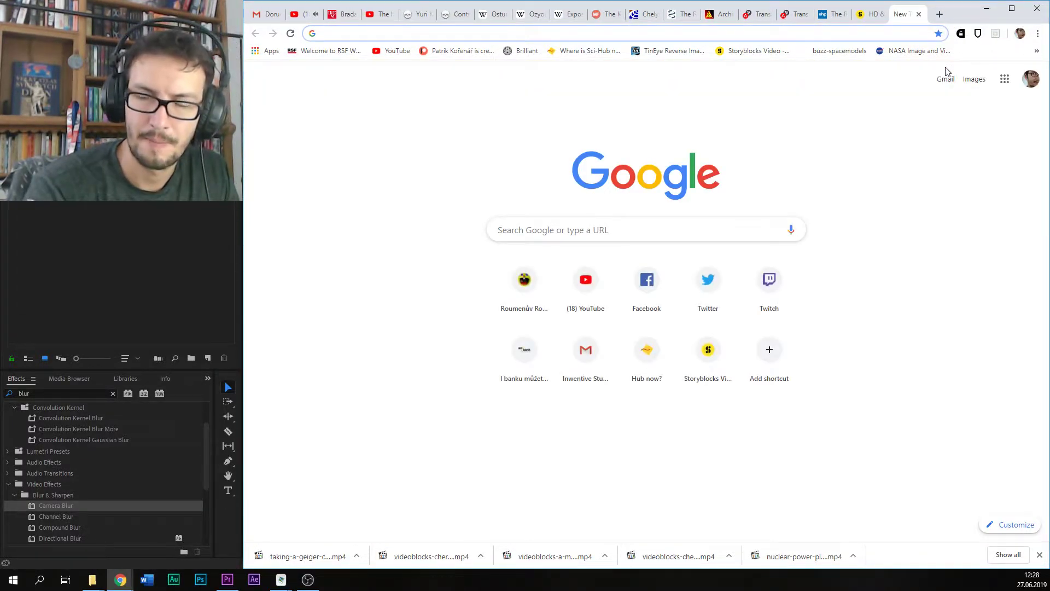
pyautogui.write('conv')
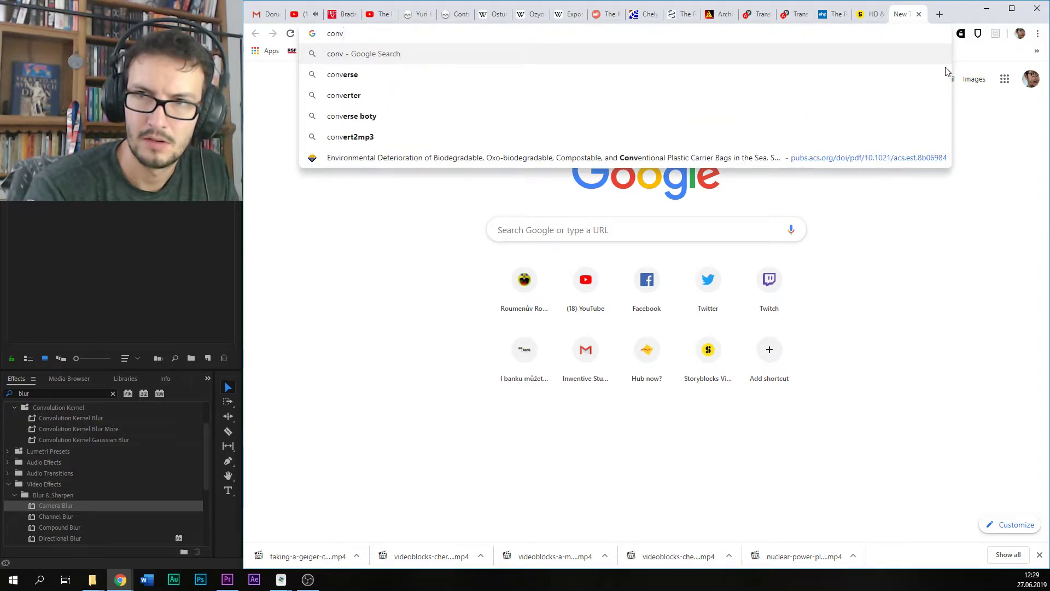
pyautogui.write('ert djvu to pdf')
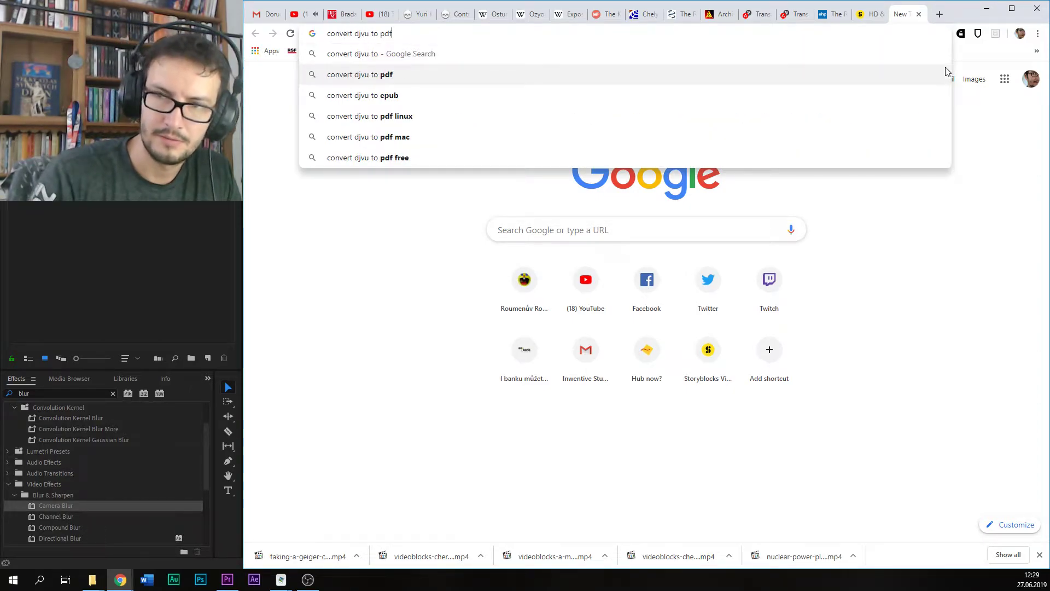
pyautogui.press('Return')
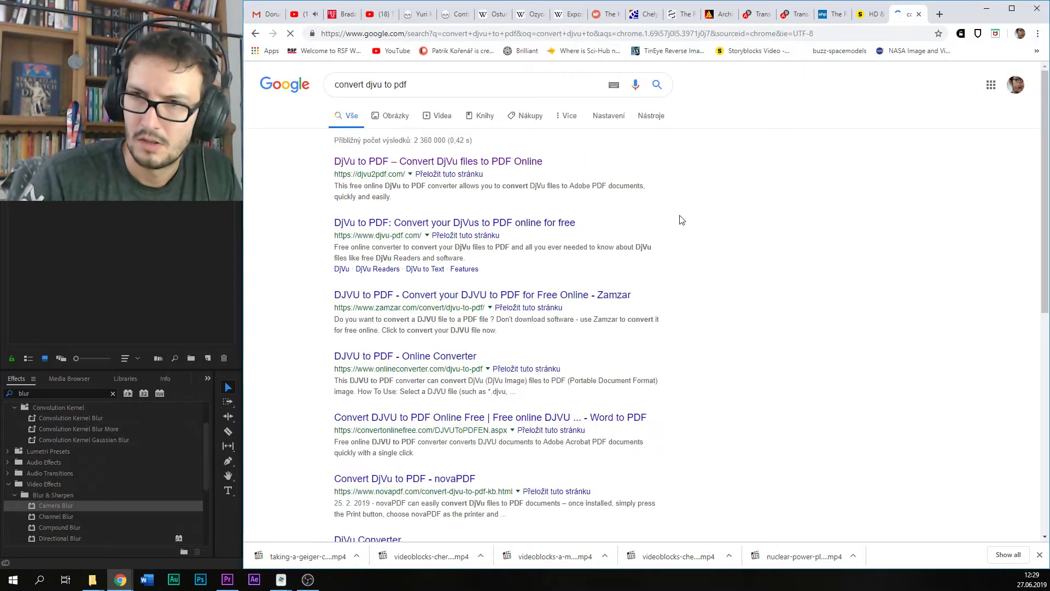
pyautogui.click(490, 167)
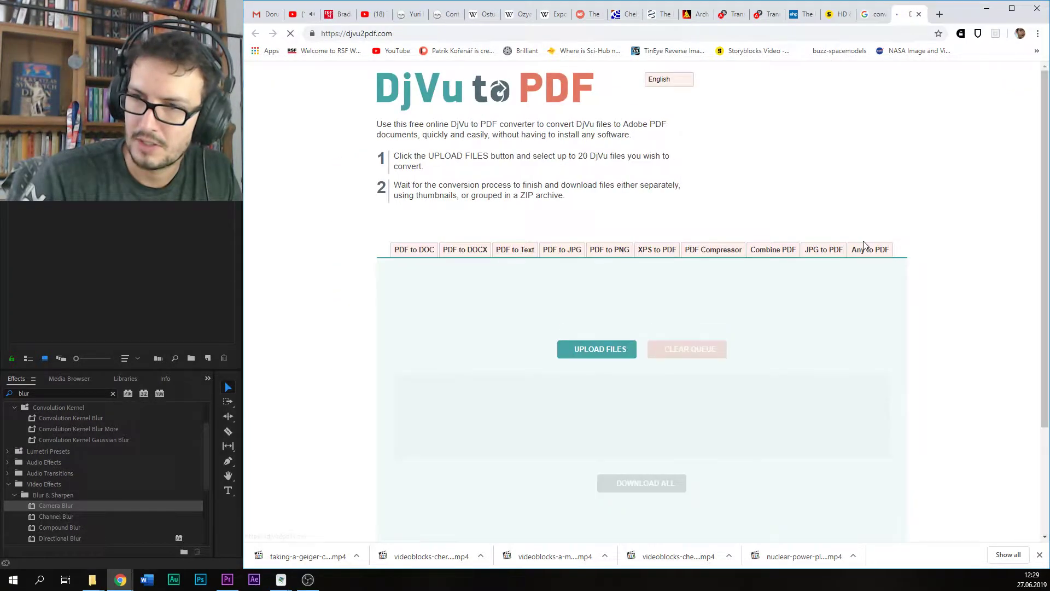
pyautogui.scroll(-3, 926, 211)
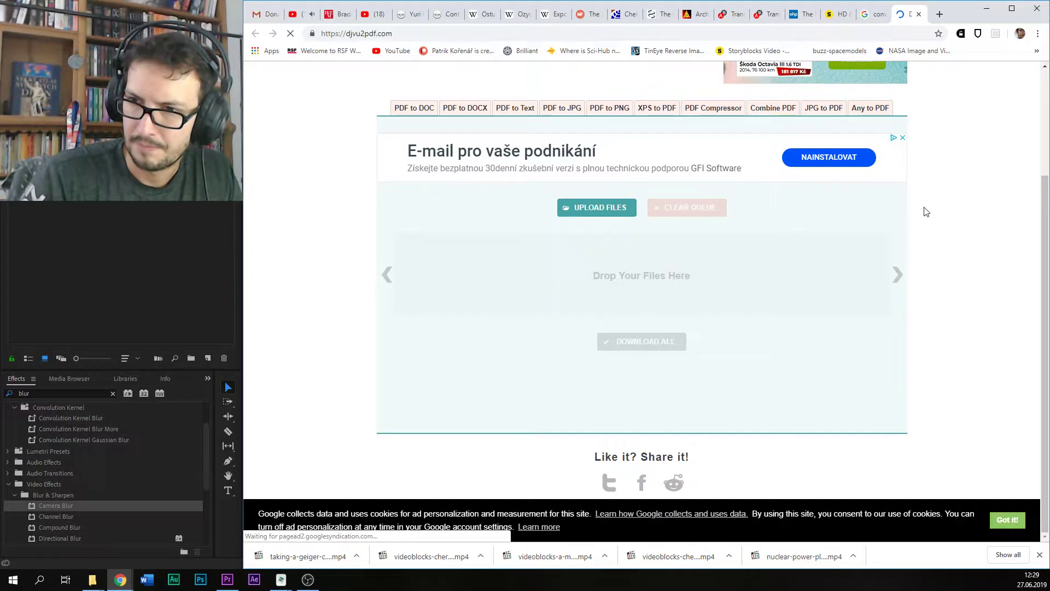
pyautogui.scroll(3, 952, 219)
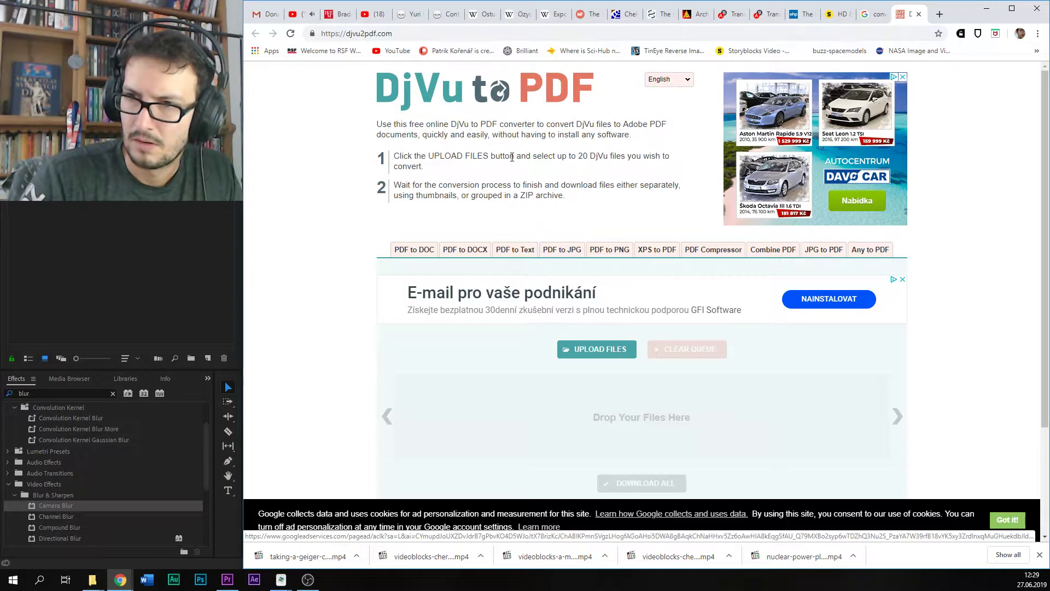
pyautogui.scroll(-2, 606, 157)
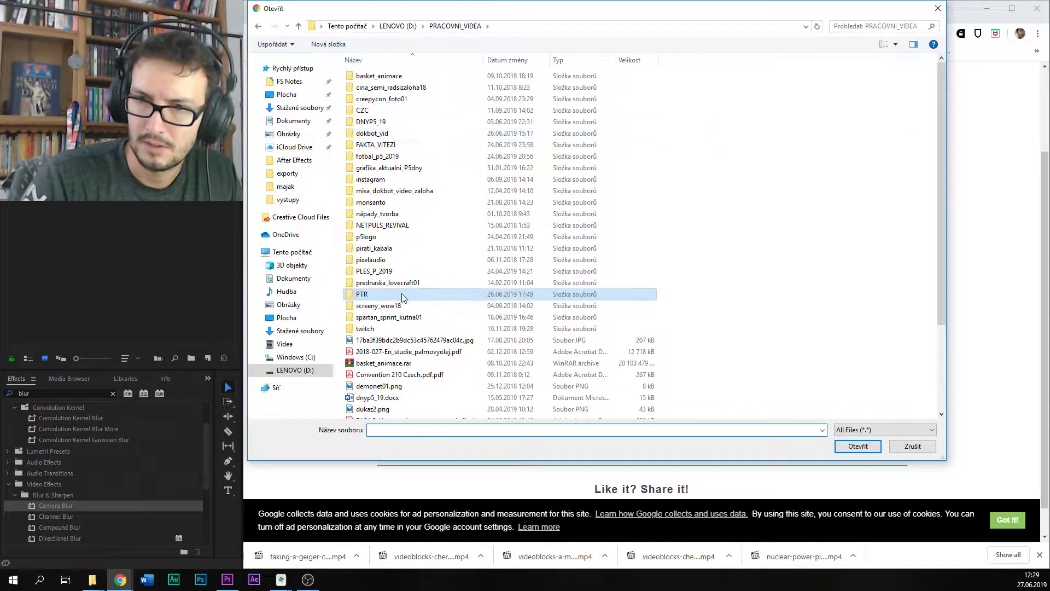
pyautogui.doubleClick(399, 147)
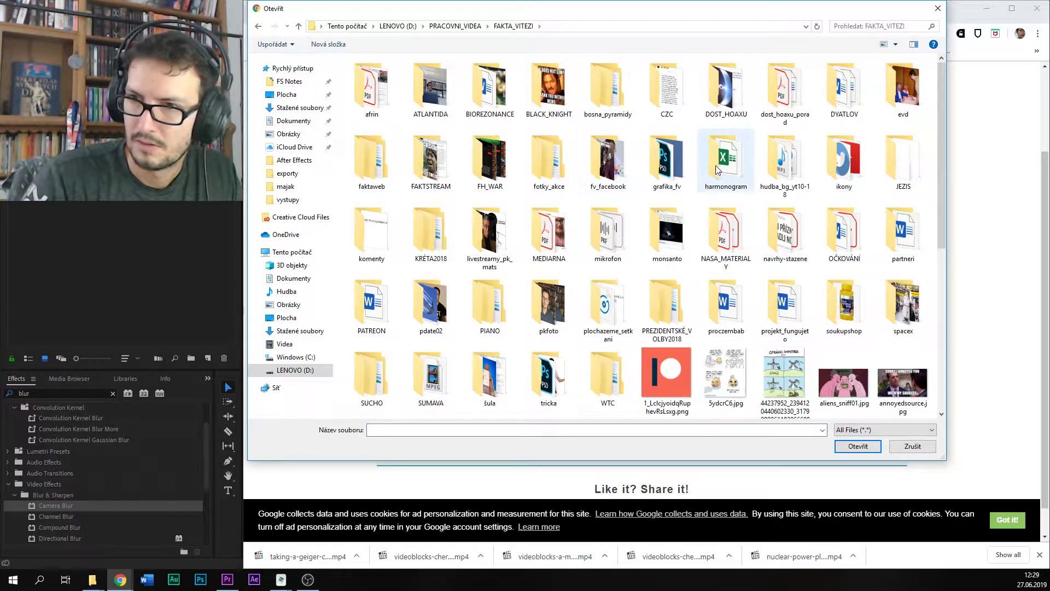
pyautogui.doubleClick(844, 90)
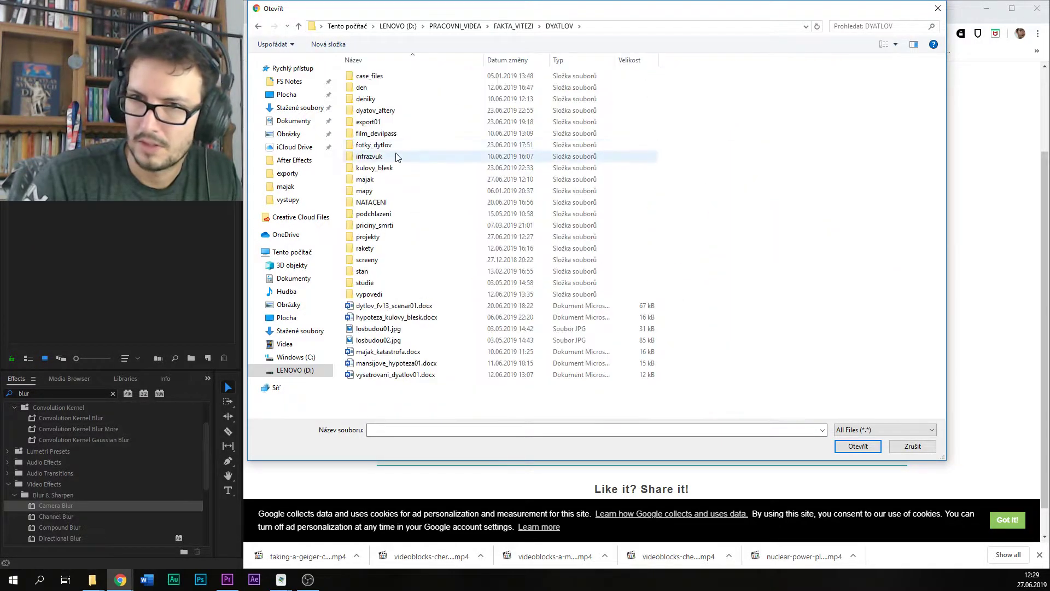
pyautogui.doubleClick(366, 179)
pyautogui.doubleClick(372, 90)
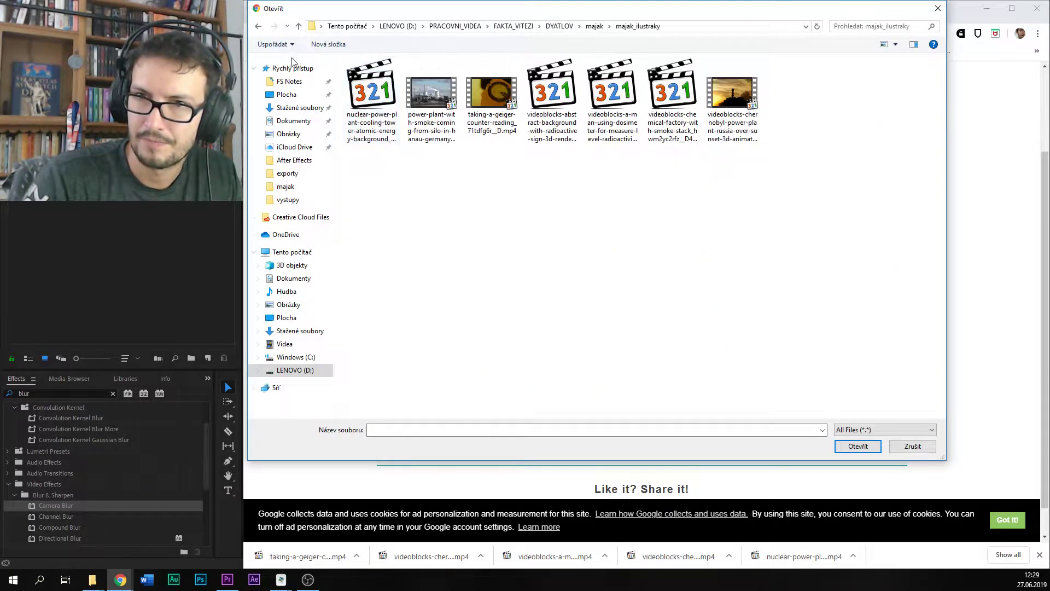
pyautogui.click(258, 26)
pyautogui.doubleClick(431, 90)
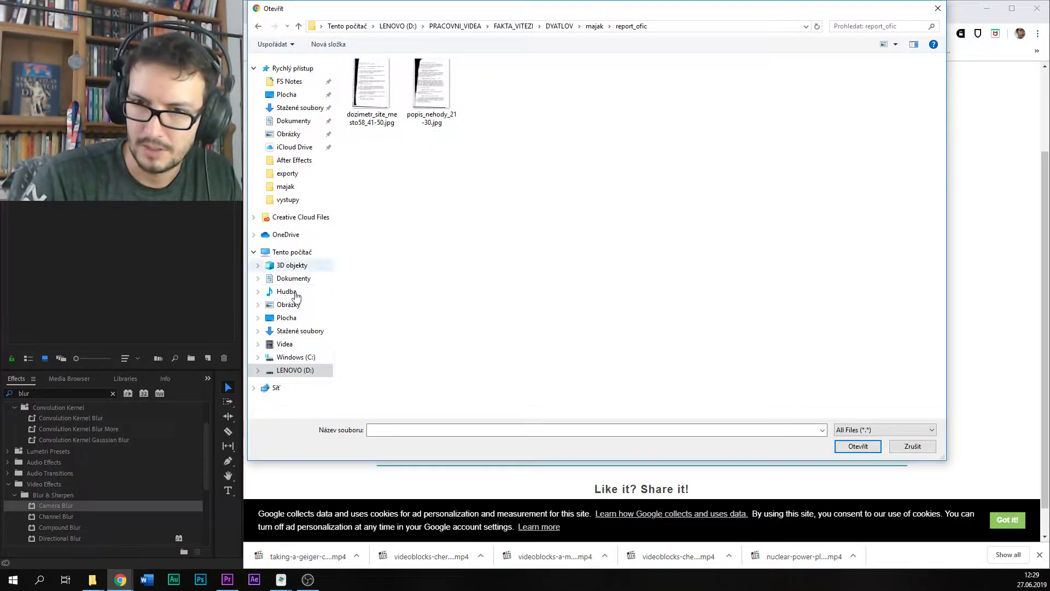
pyautogui.click(912, 446)
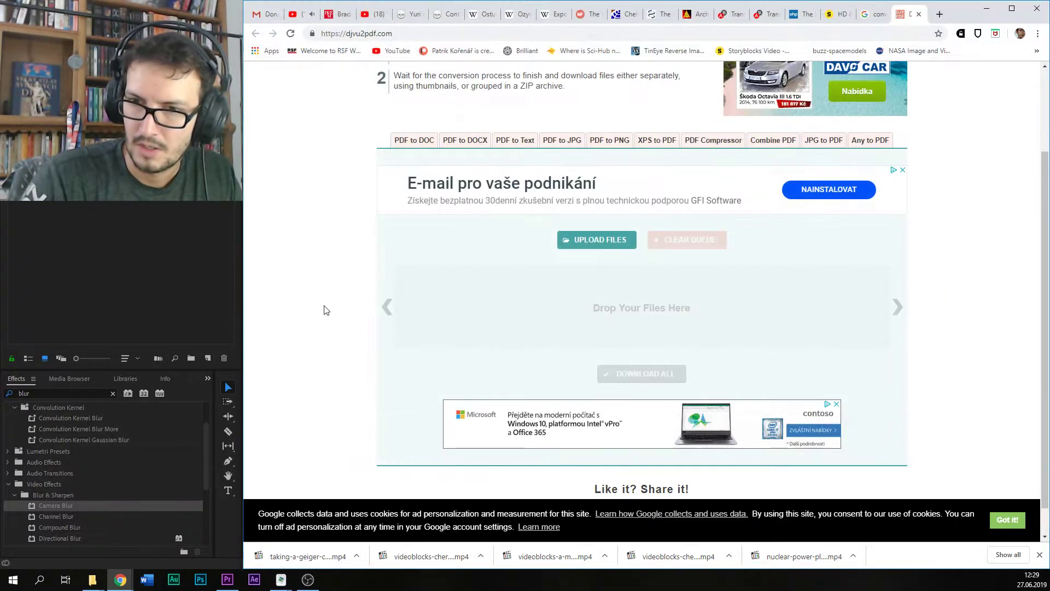
# Step: Switch to File Explorer and create a folder named djvu_nehoda inside the majak folder, then open it
pyautogui.click(225, 381)
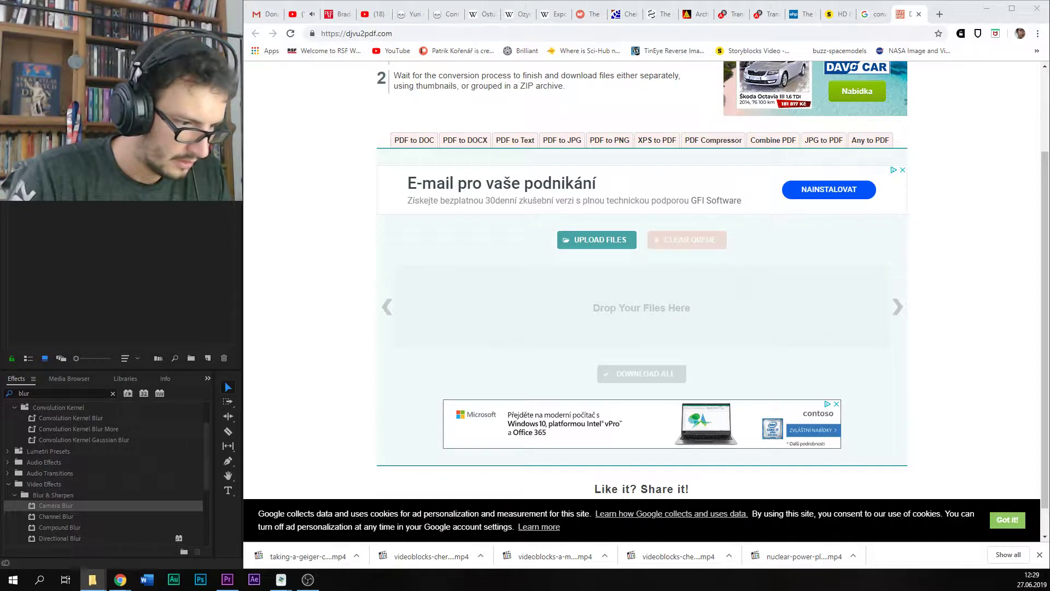
pyautogui.click(93, 579)
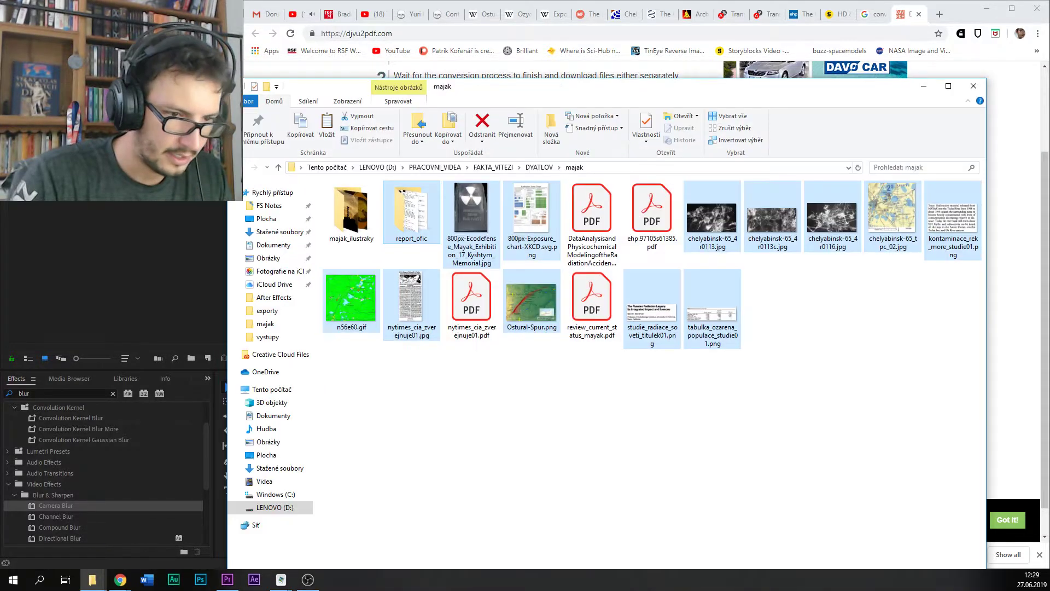
pyautogui.click(539, 178)
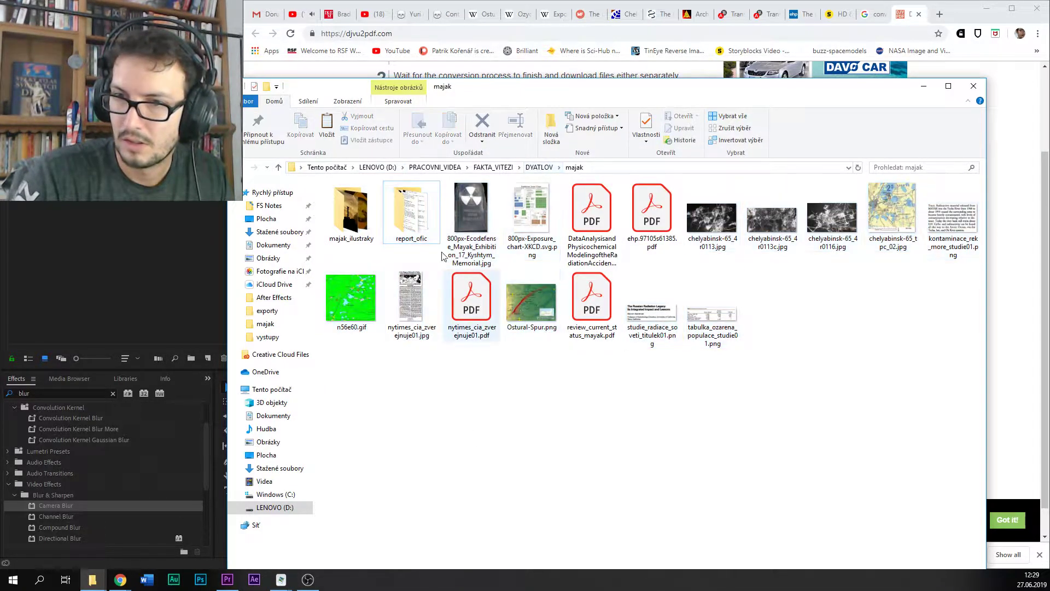
pyautogui.doubleClick(426, 217)
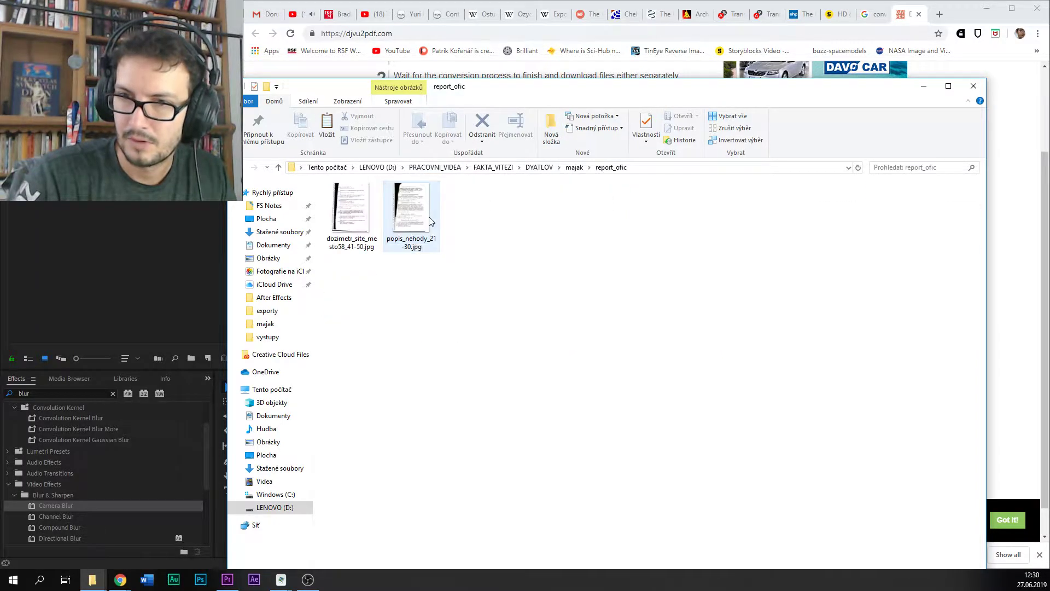
pyautogui.click(575, 167)
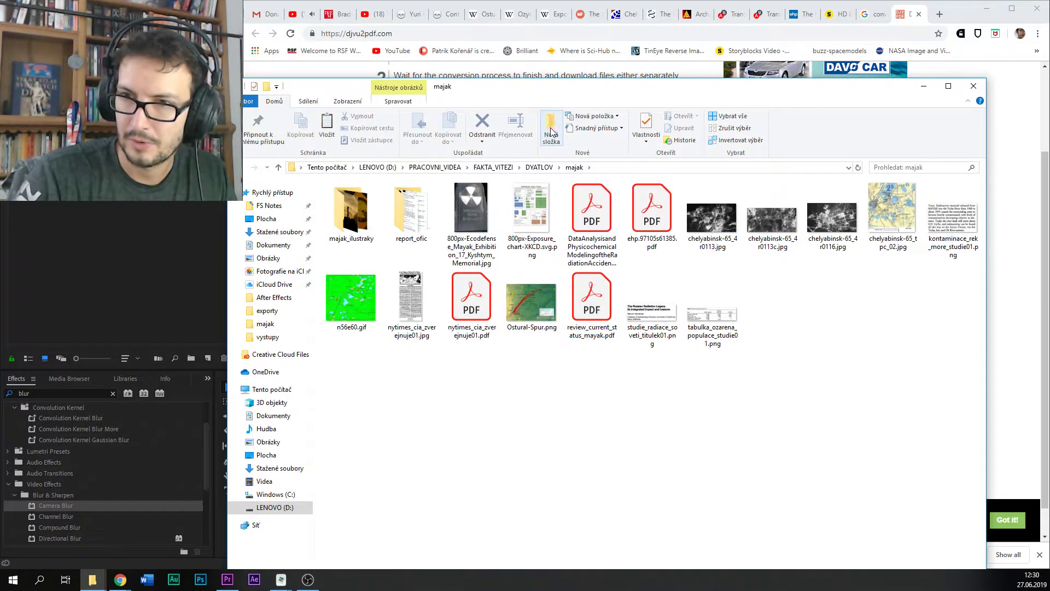
pyautogui.click(551, 132)
pyautogui.write('djvu')
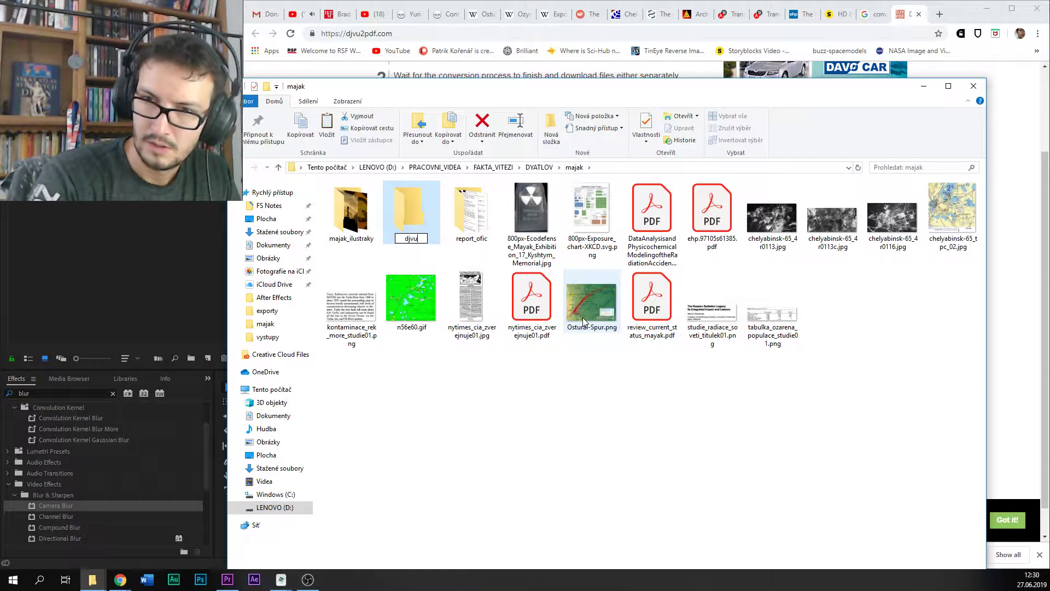
pyautogui.write('_nehoda')
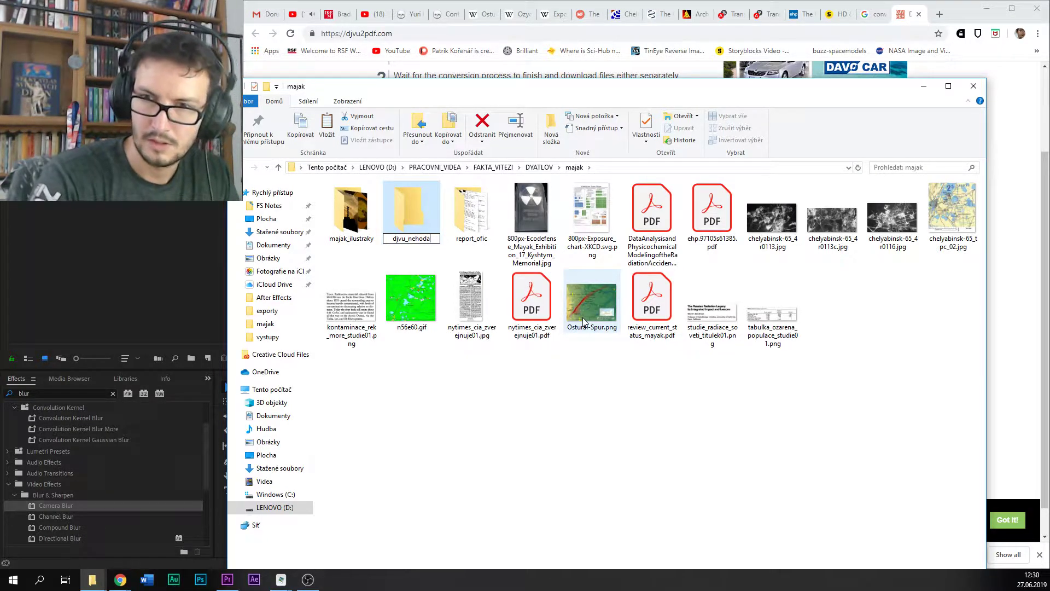
pyautogui.press('Return')
pyautogui.press('Return')
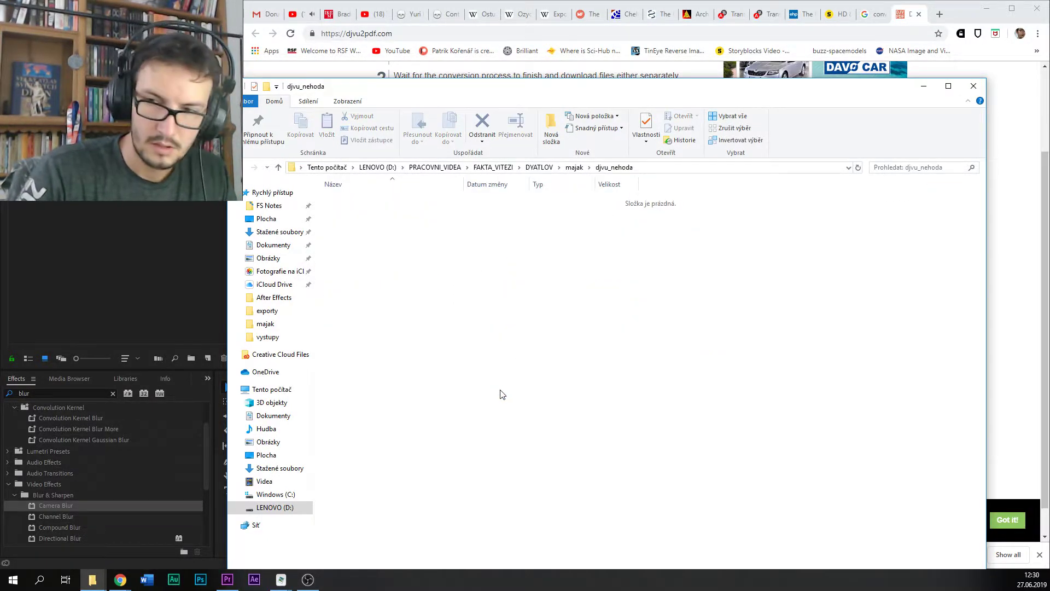
# Step: Move the cut 332 DjVu archive files into the djvu_nehoda folder and minimize the file window
pyautogui.hotkey('ctrl', 'v')
pyautogui.rightClick(529, 354)
pyautogui.moveTo(622, 360)
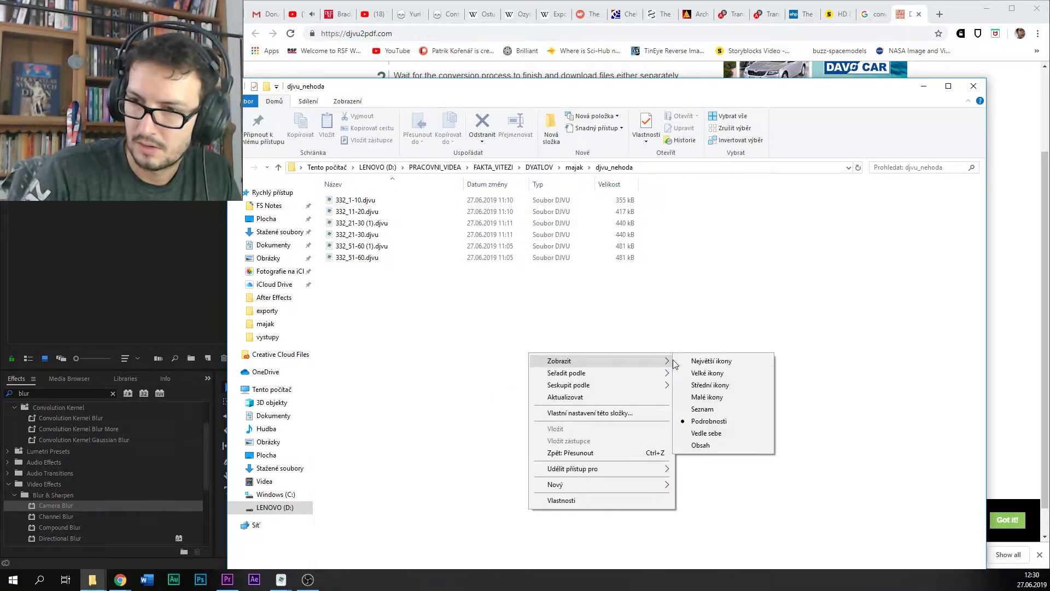
pyautogui.press('Escape')
pyautogui.click(923, 86)
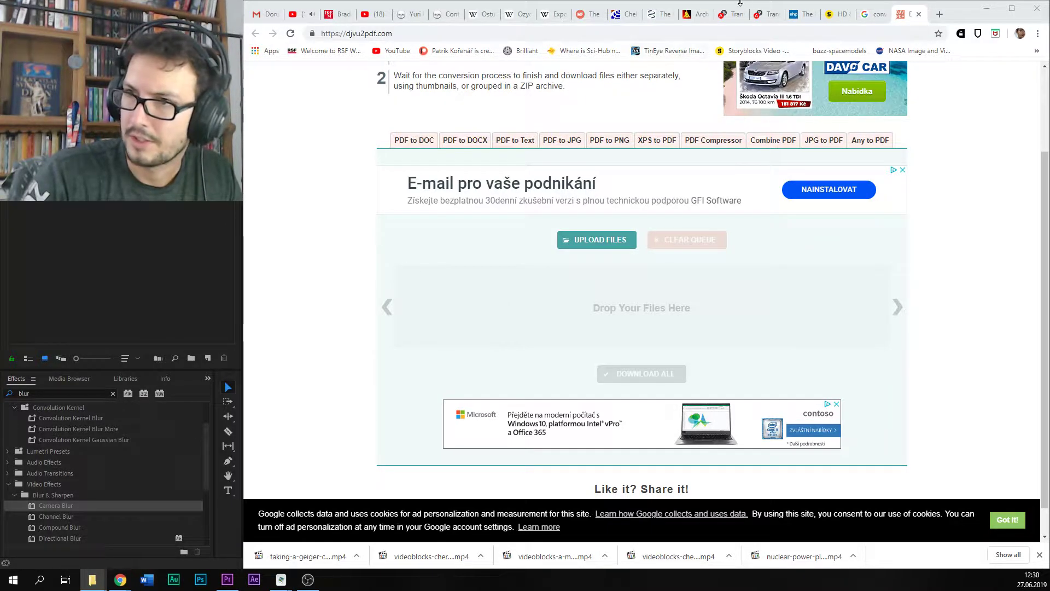
# Step: Check the accident chapter's page range in the archive list and upload 332_21-30.djvu from djvu_nehoda to the converter
pyautogui.click(700, 16)
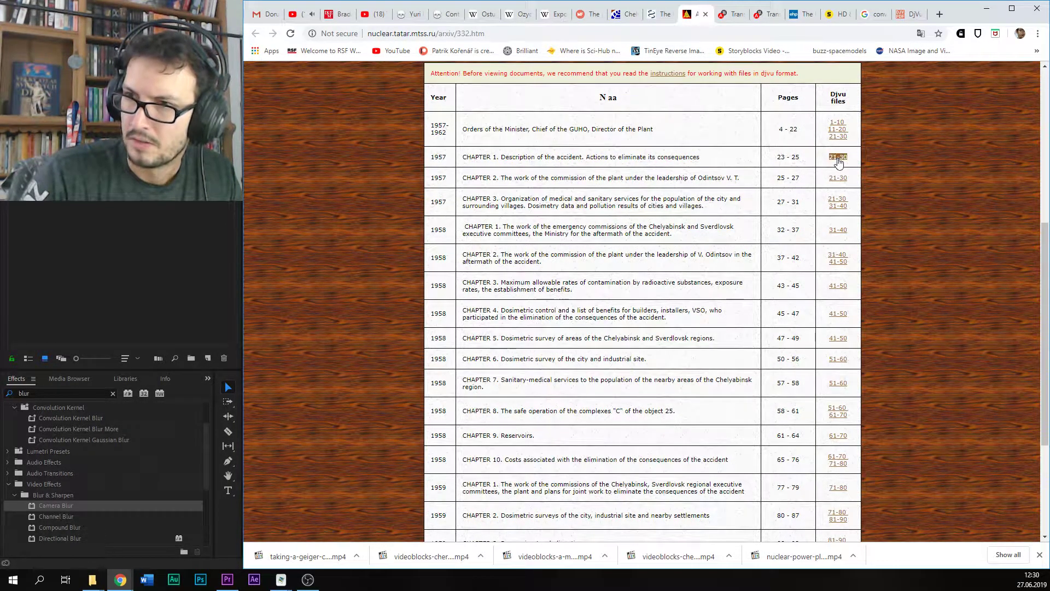
pyautogui.click(906, 14)
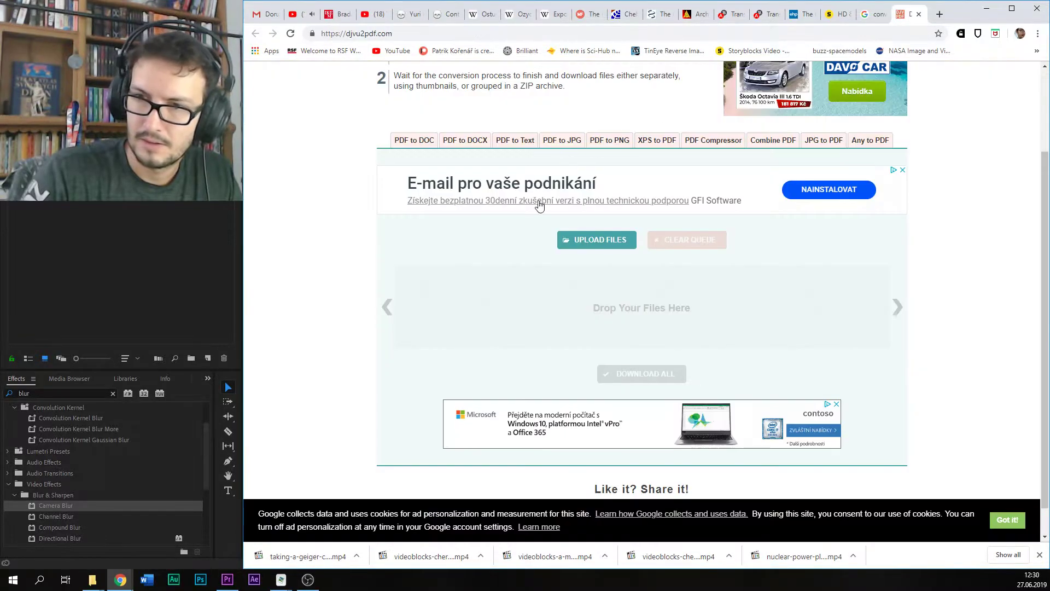
pyautogui.click(587, 238)
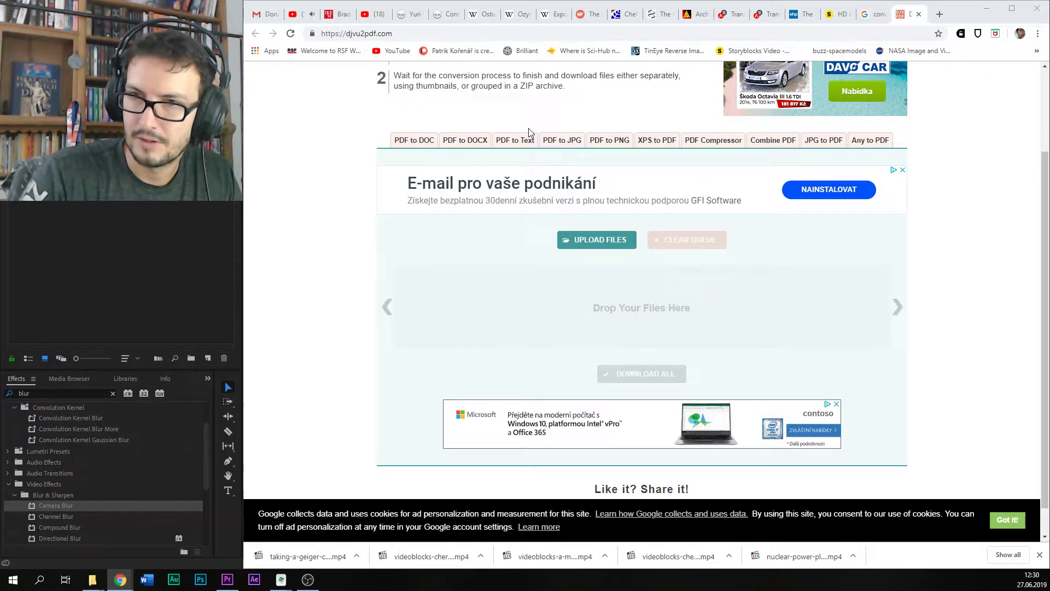
pyautogui.doubleClick(383, 145)
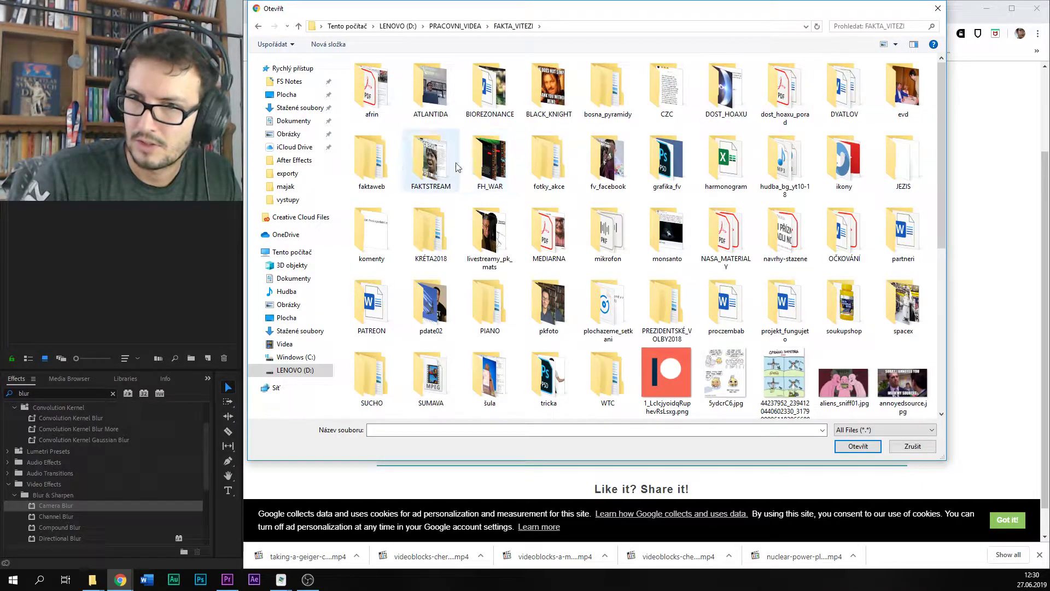
pyautogui.doubleClick(840, 99)
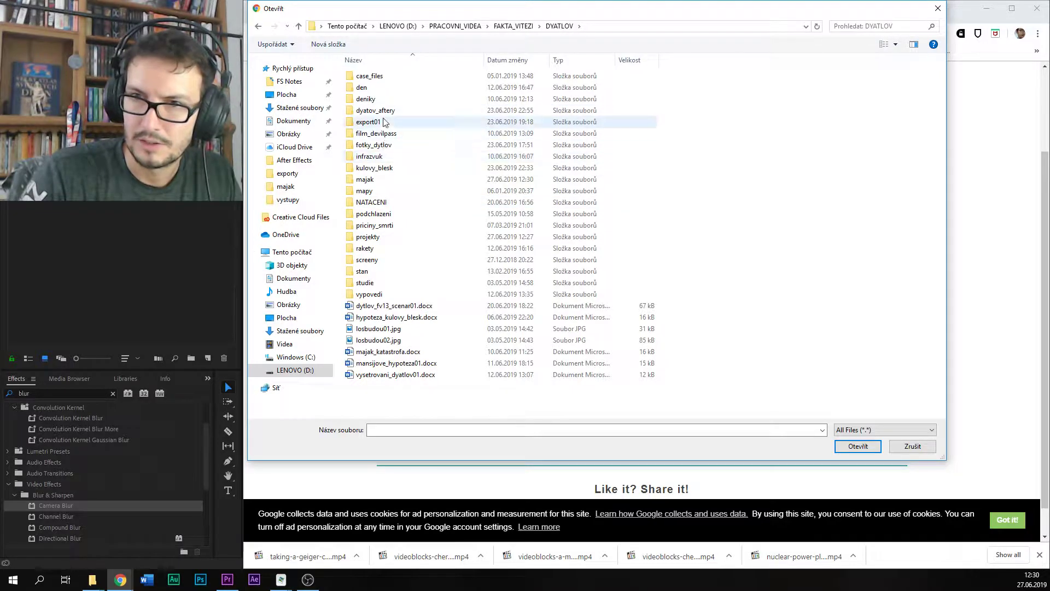
pyautogui.doubleClick(375, 184)
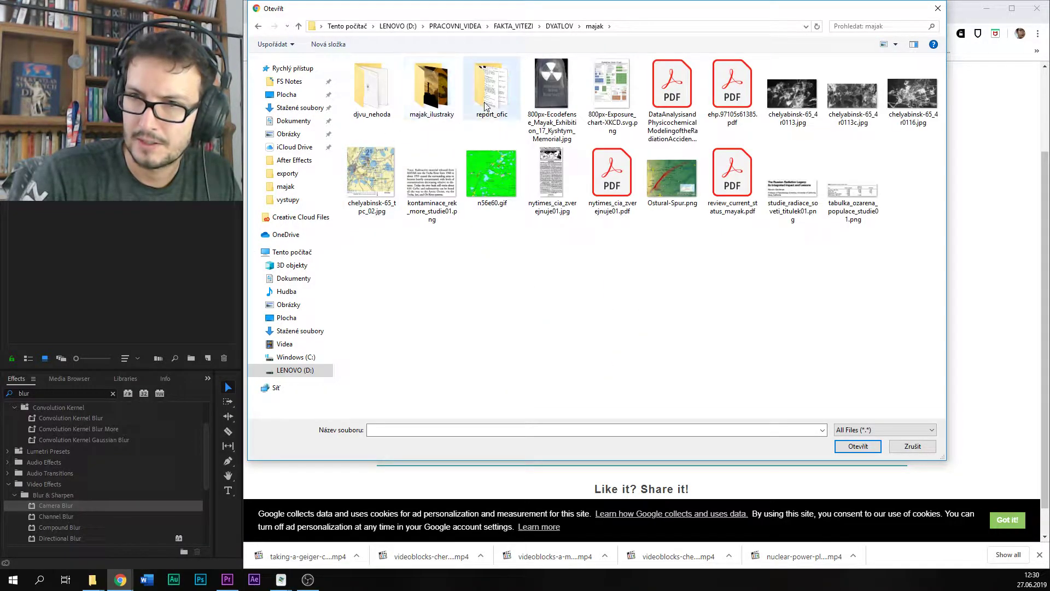
pyautogui.doubleClick(400, 93)
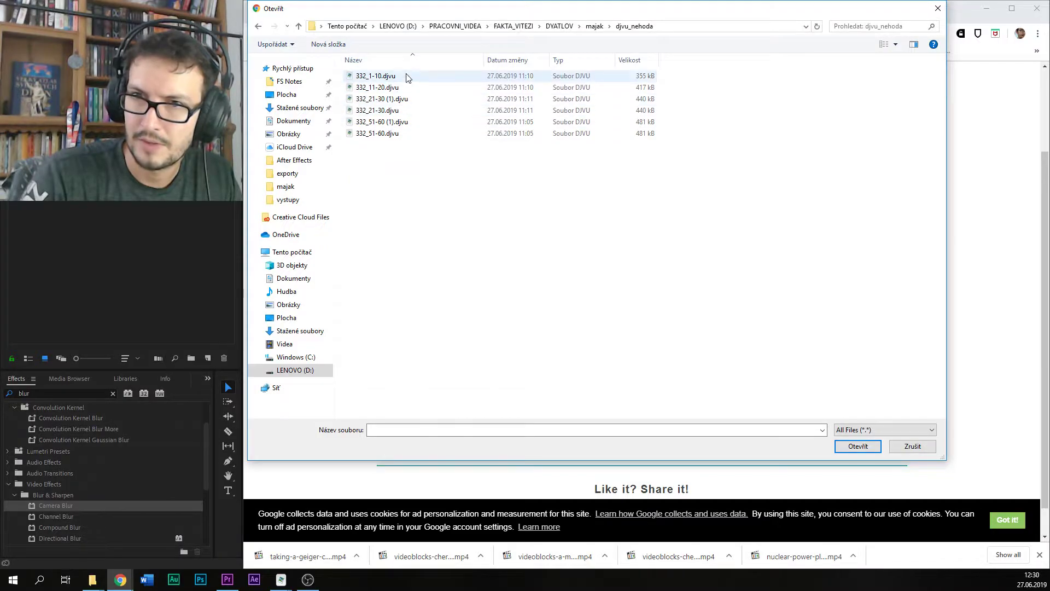
pyautogui.click(394, 110)
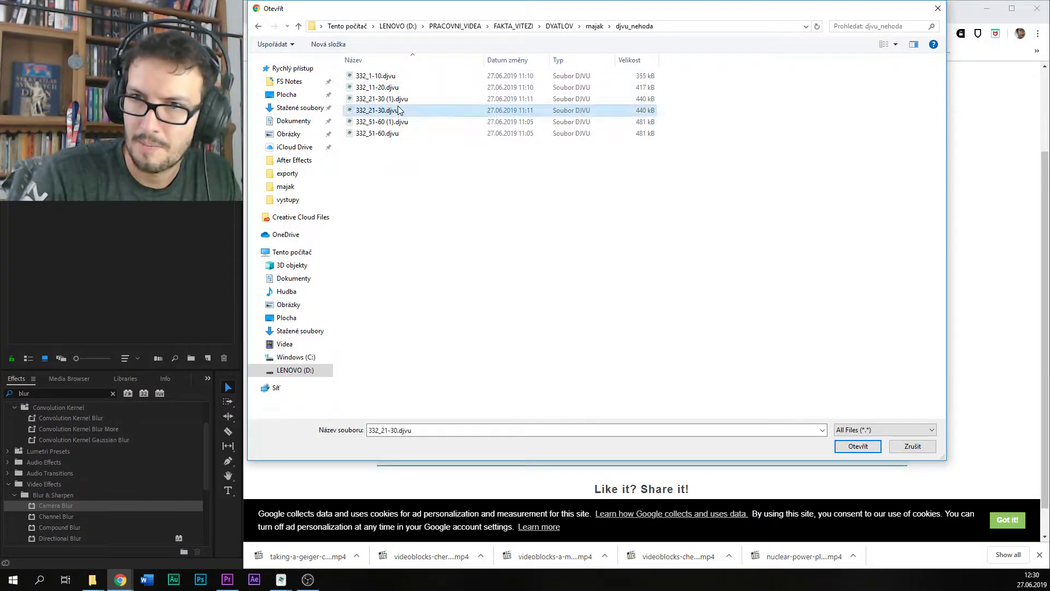
pyautogui.click(856, 446)
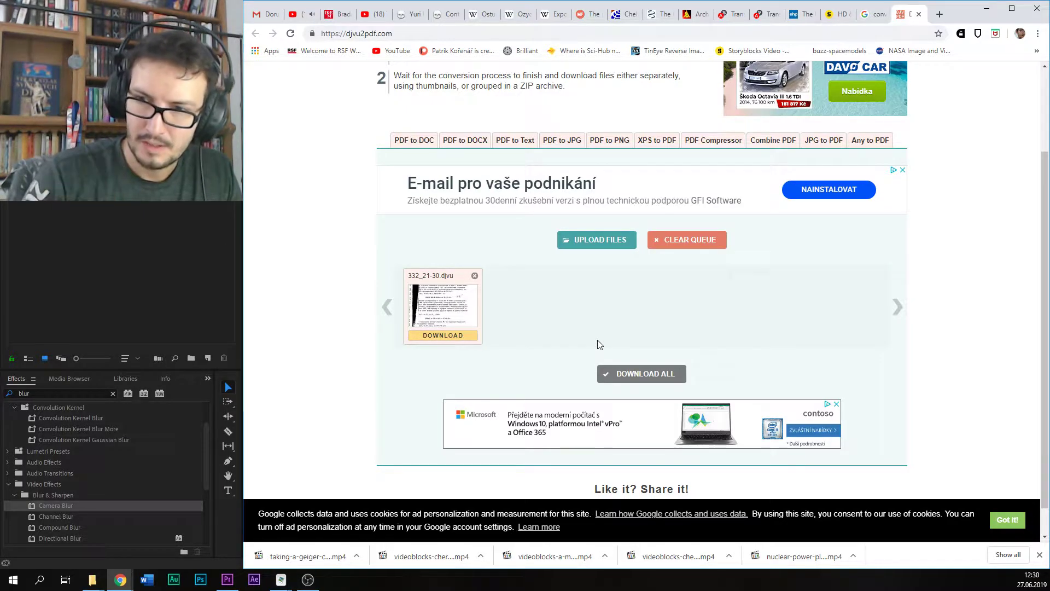
# Step: Download the converted 332_21-30.pdf, open it and look through its scanned pages
pyautogui.click(447, 335)
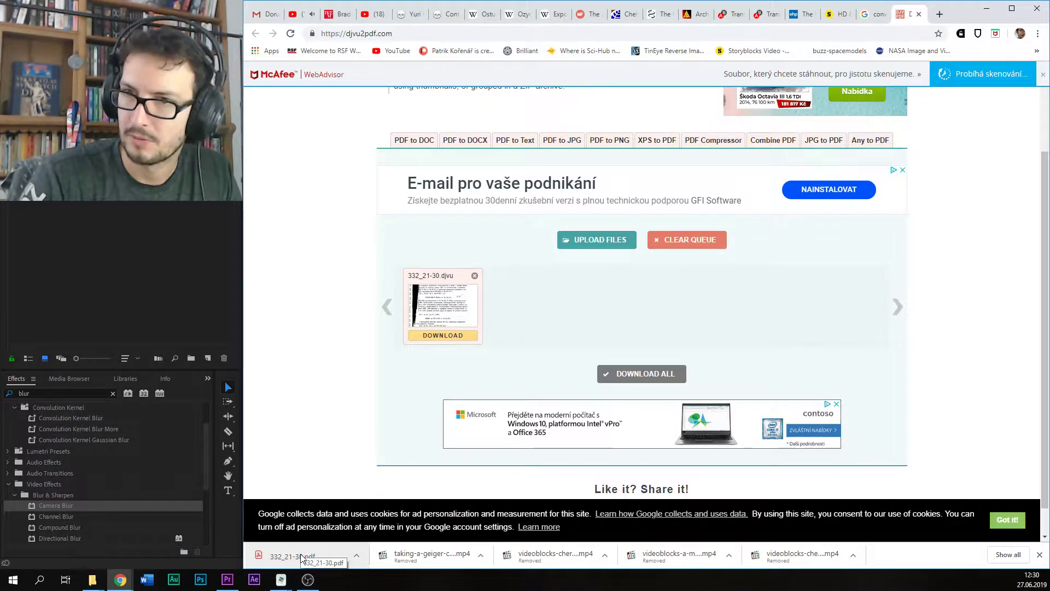
pyautogui.click(301, 555)
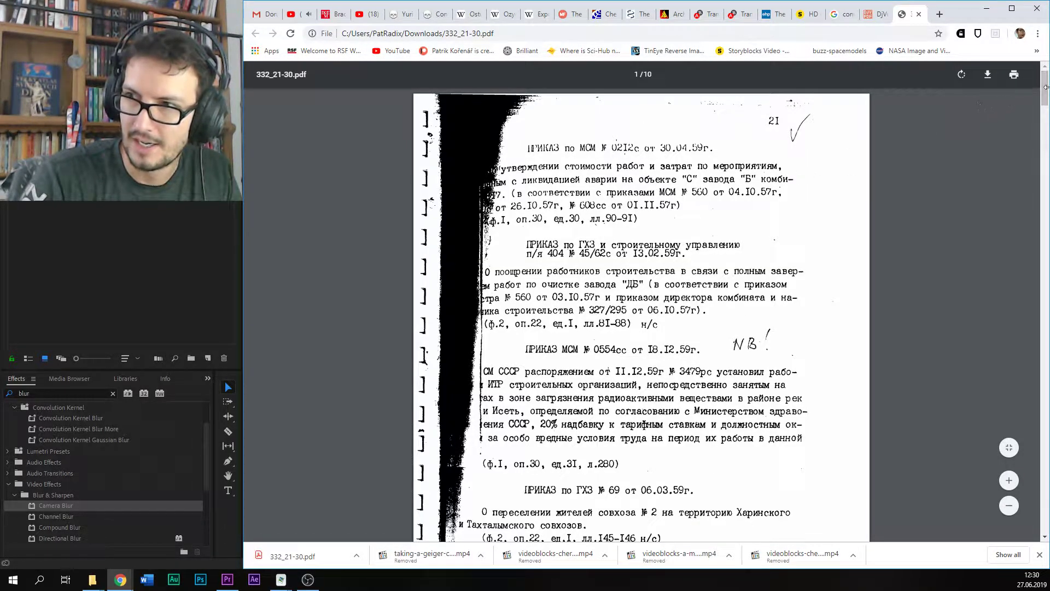
pyautogui.moveTo(1046, 90); pyautogui.dragTo(1037, 506)
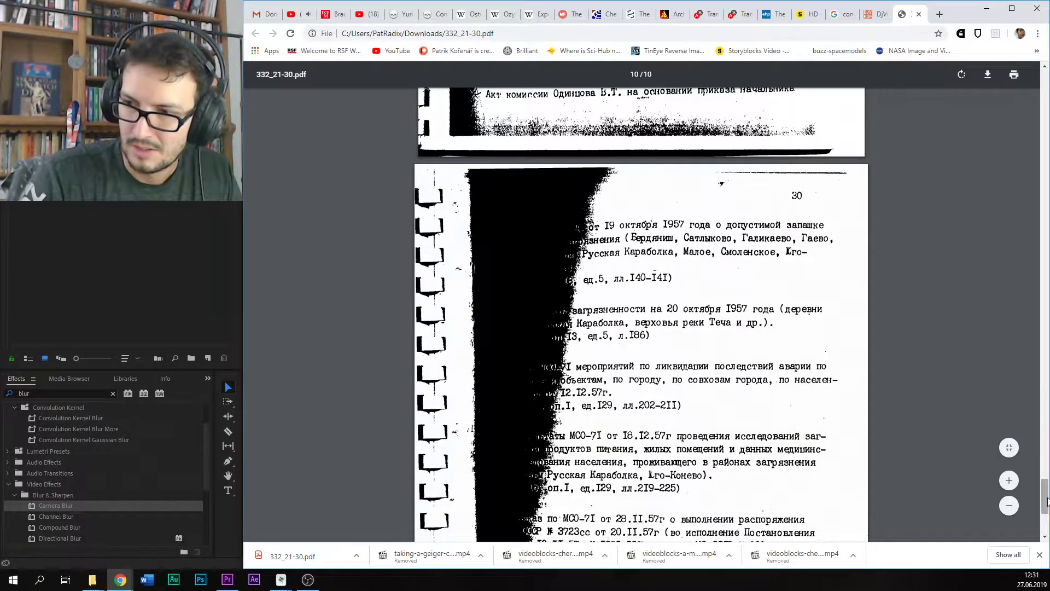
pyautogui.moveTo(1047, 503); pyautogui.dragTo(1045, 522)
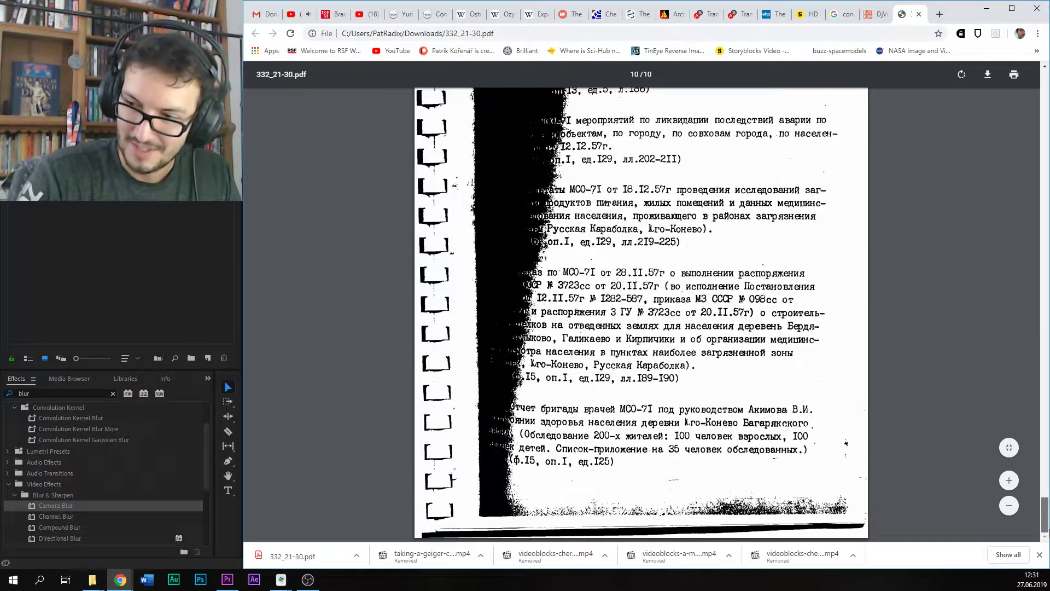
pyautogui.scroll(6, 639, 315)
pyautogui.scroll(8, 640, 314)
pyautogui.scroll(4, 640, 315)
pyautogui.moveTo(1045, 455); pyautogui.dragTo(1046, 87)
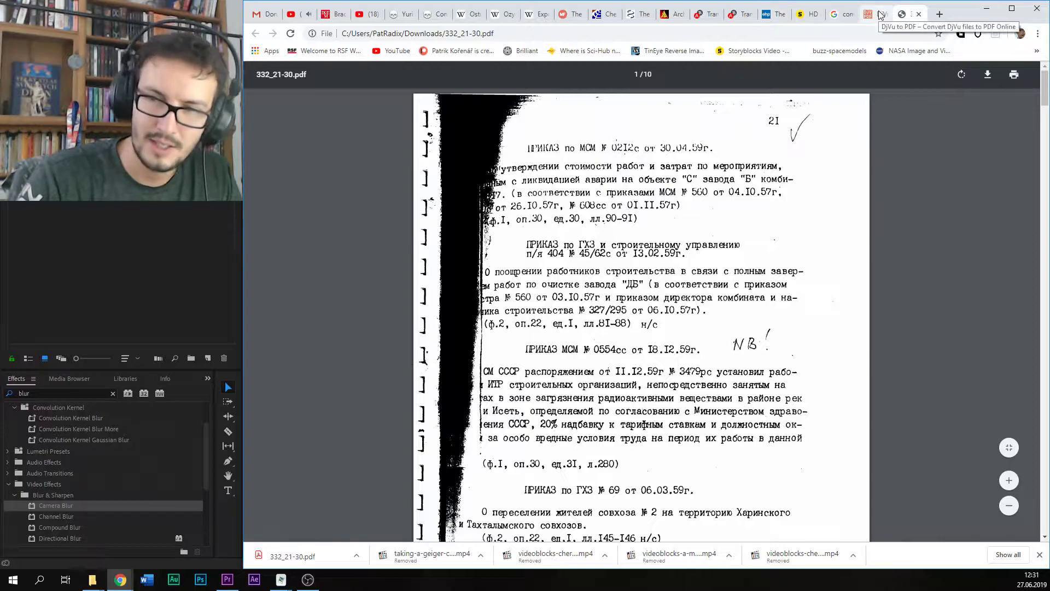
pyautogui.scroll(-6, 752, 210)
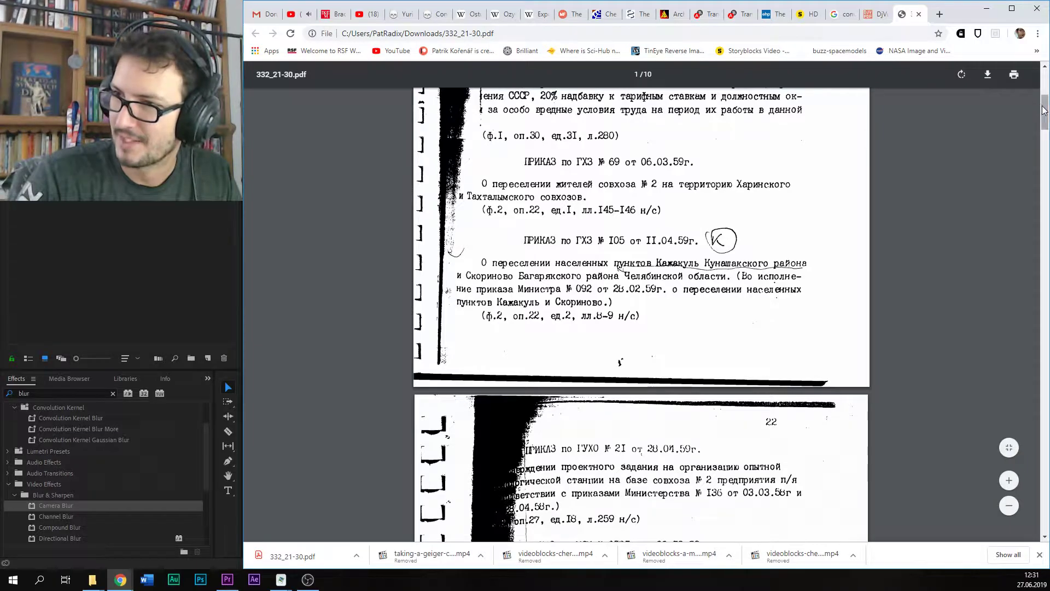
# Step: Save 332_21-30.pdf into the report_ofic folder inside majak
pyautogui.click(989, 76)
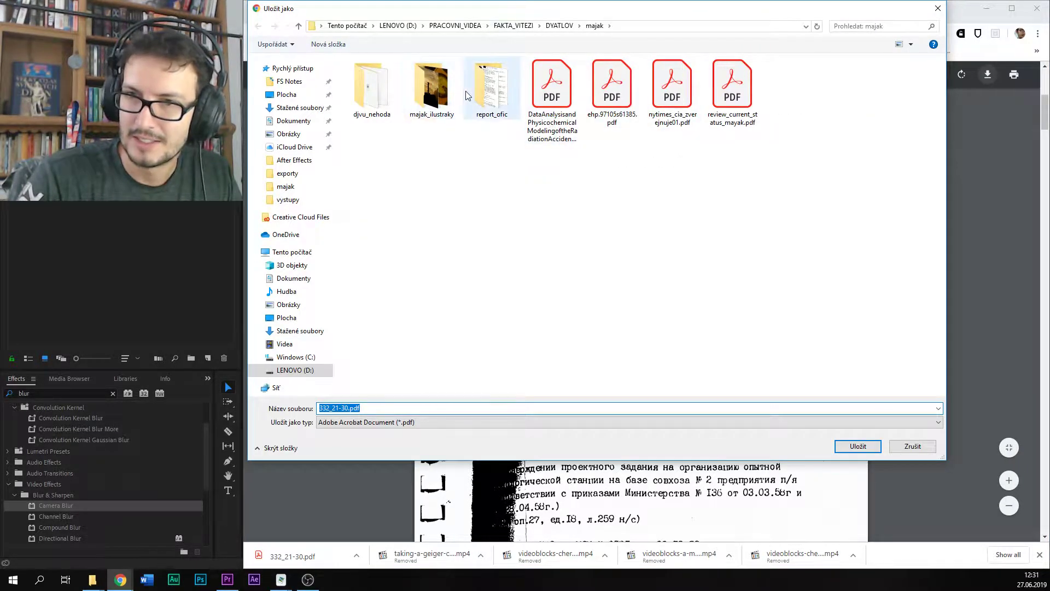
pyautogui.doubleClick(486, 91)
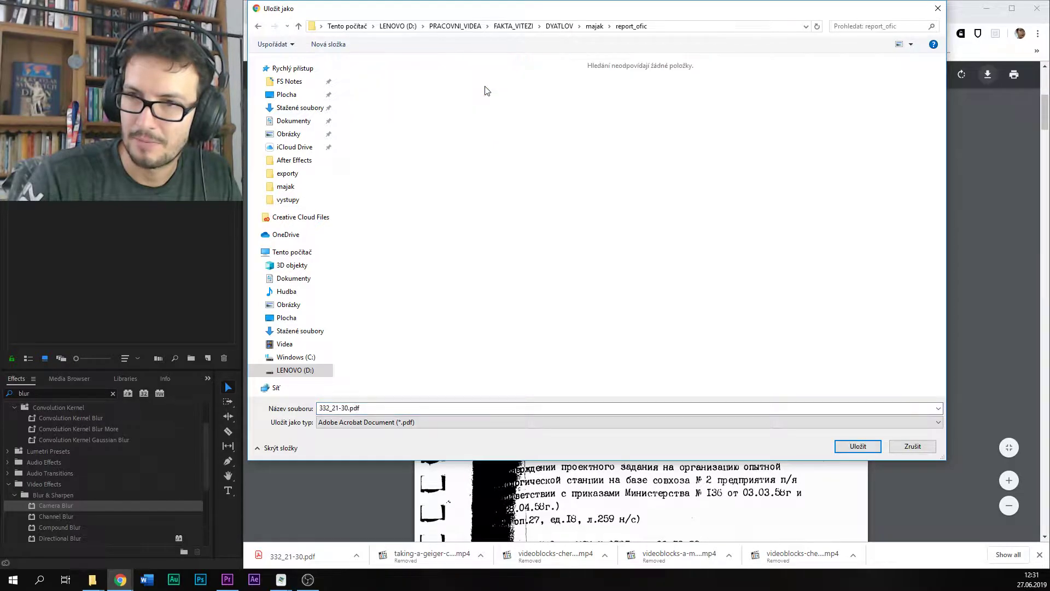
pyautogui.click(858, 446)
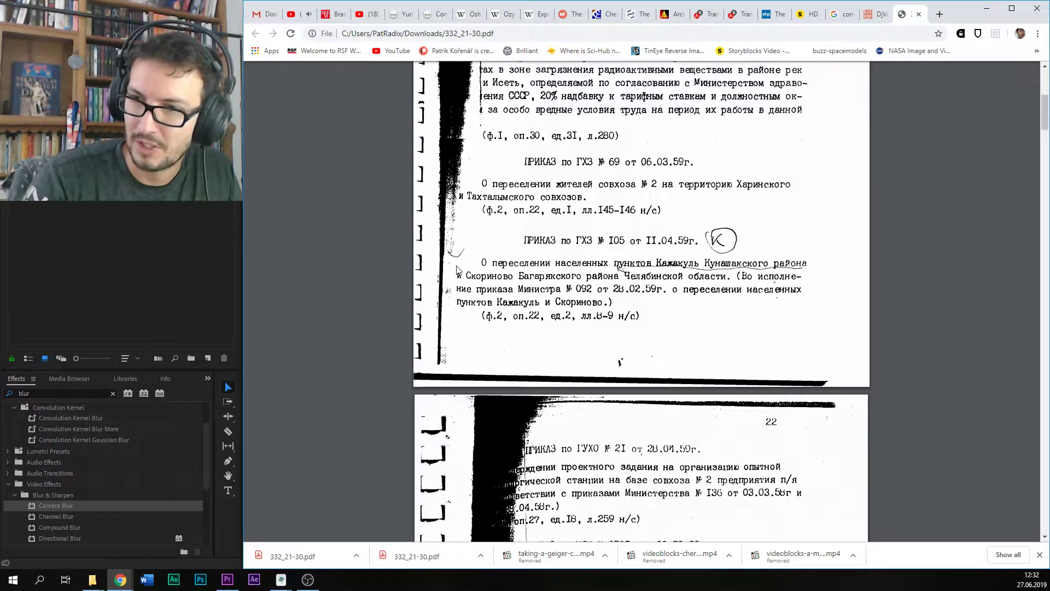
# Step: Look further through the scanned PDF and check the chapter page ranges in the archive 332 list
pyautogui.moveTo(1044, 126); pyautogui.dragTo(1045, 236)
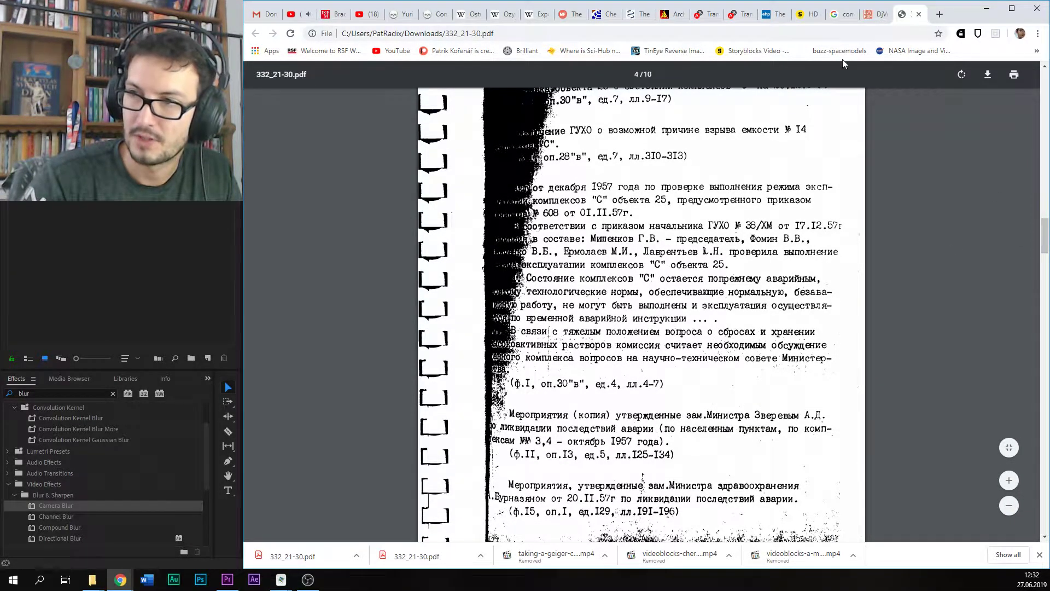
pyautogui.click(875, 15)
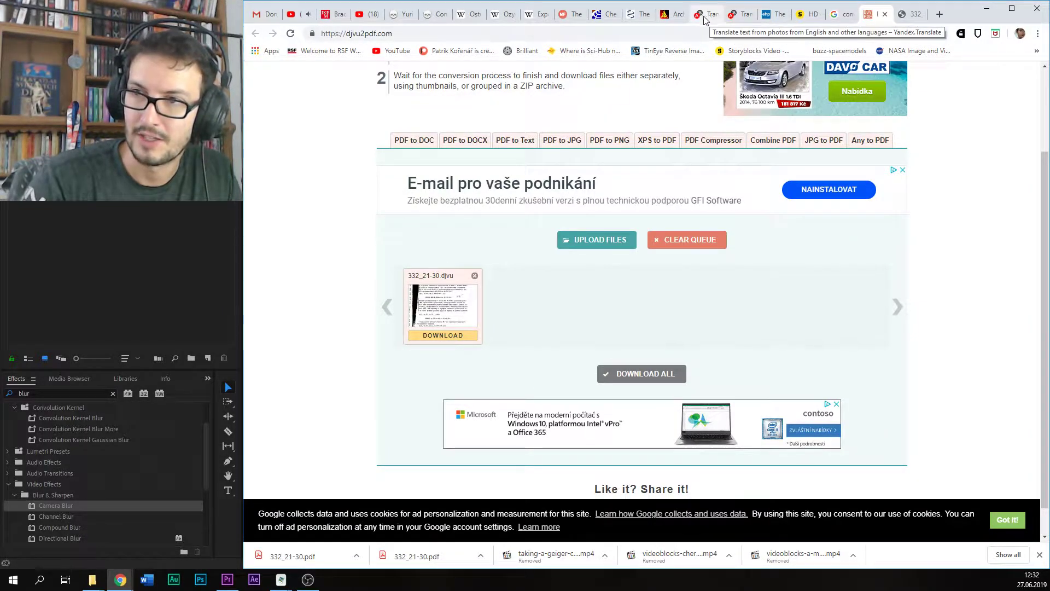
pyautogui.click(673, 14)
pyautogui.scroll(-3, 592, 290)
pyautogui.scroll(-2, 592, 290)
pyautogui.scroll(3, 592, 290)
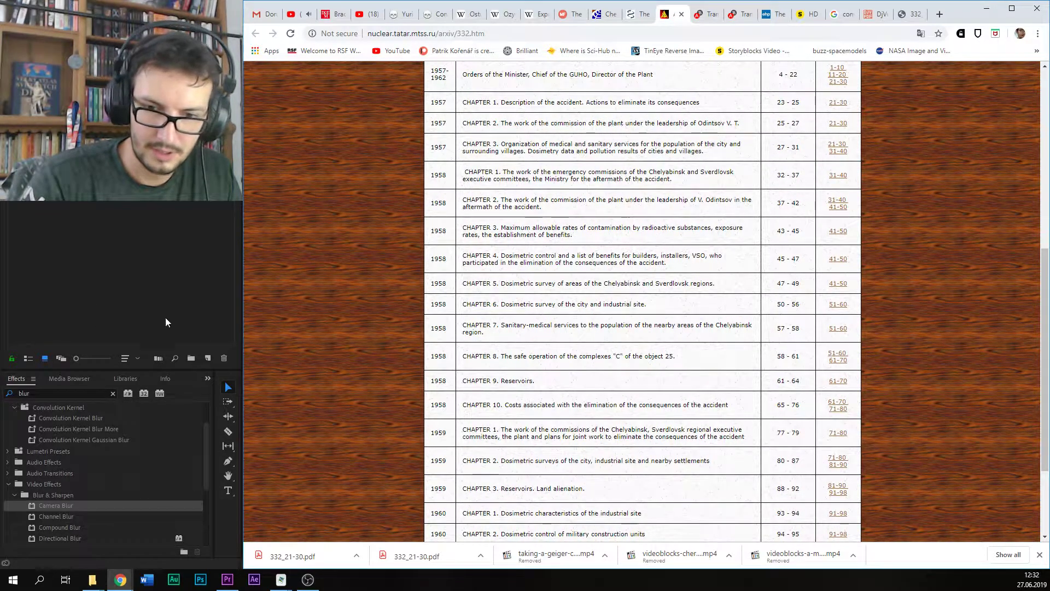
# Step: Switch to Premiere Pro, save the project and listen to the narration around 00:42:02 in fv_dyatlov_final01
pyautogui.click(170, 264)
pyautogui.click(562, 402)
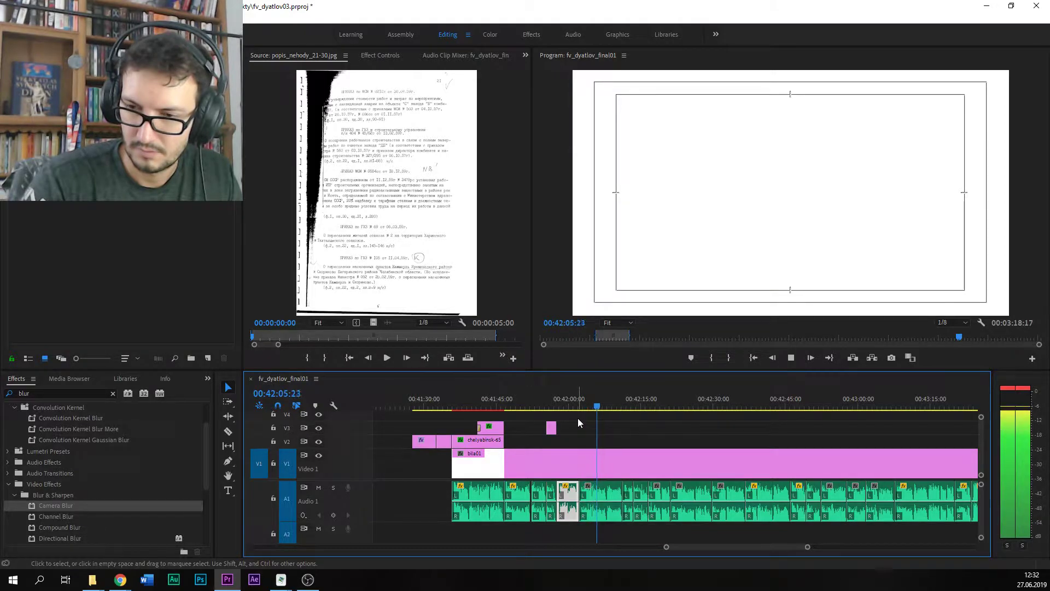
pyautogui.press('space')
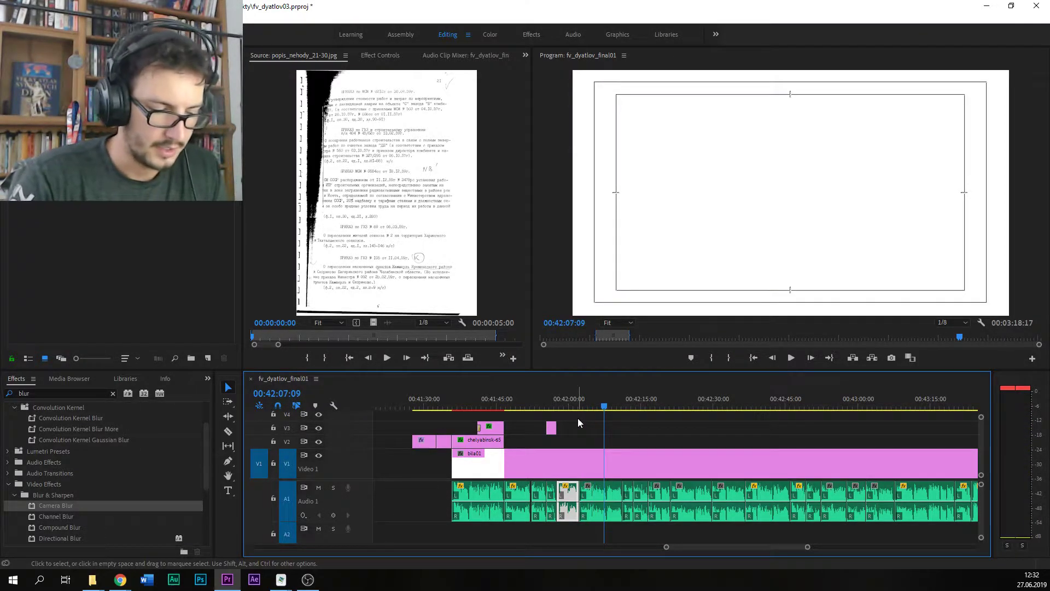
pyautogui.hotkey('ctrl', 's')
pyautogui.click(577, 405)
pyautogui.moveTo(577, 404); pyautogui.dragTo(570, 402)
pyautogui.press('space')
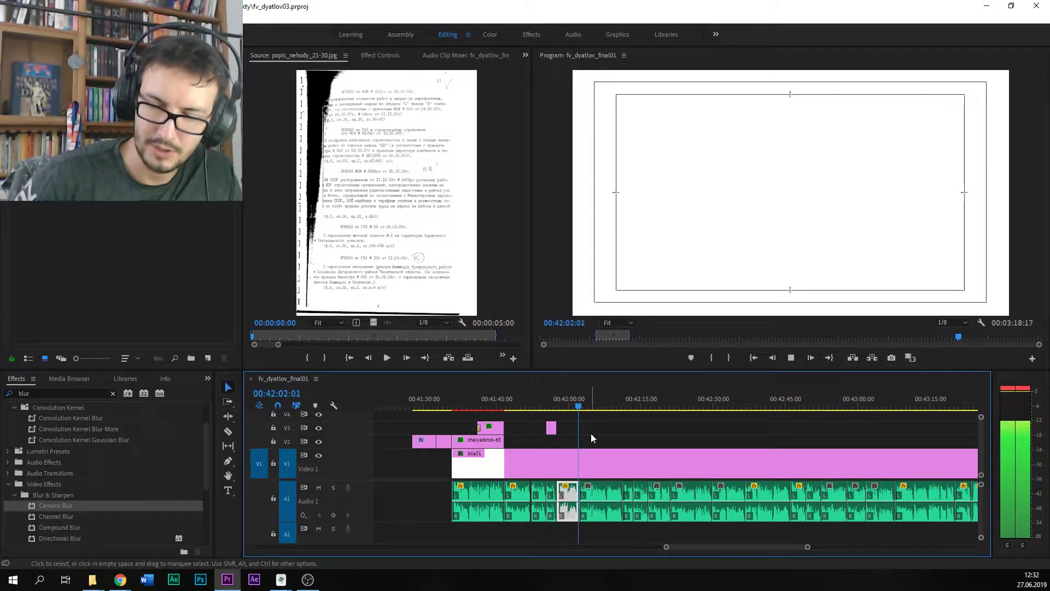
pyautogui.press('space')
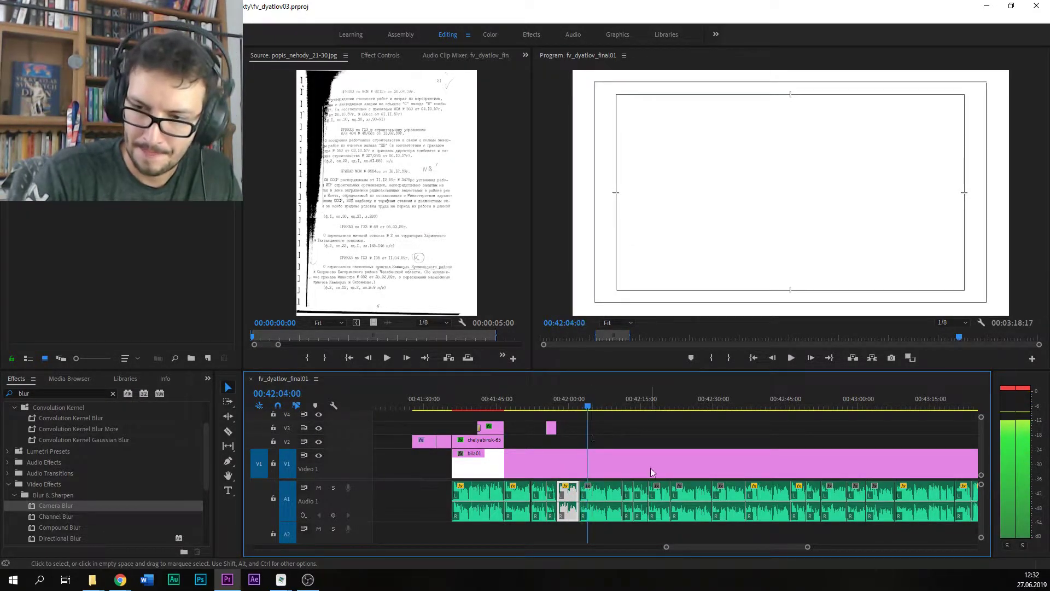
# Step: Adjust the audio gain of the narration clip at about 00:42:04 and play it back
pyautogui.click(600, 502)
pyautogui.press('g')
pyautogui.press('Return')
pyautogui.press('space')
pyautogui.press('space')
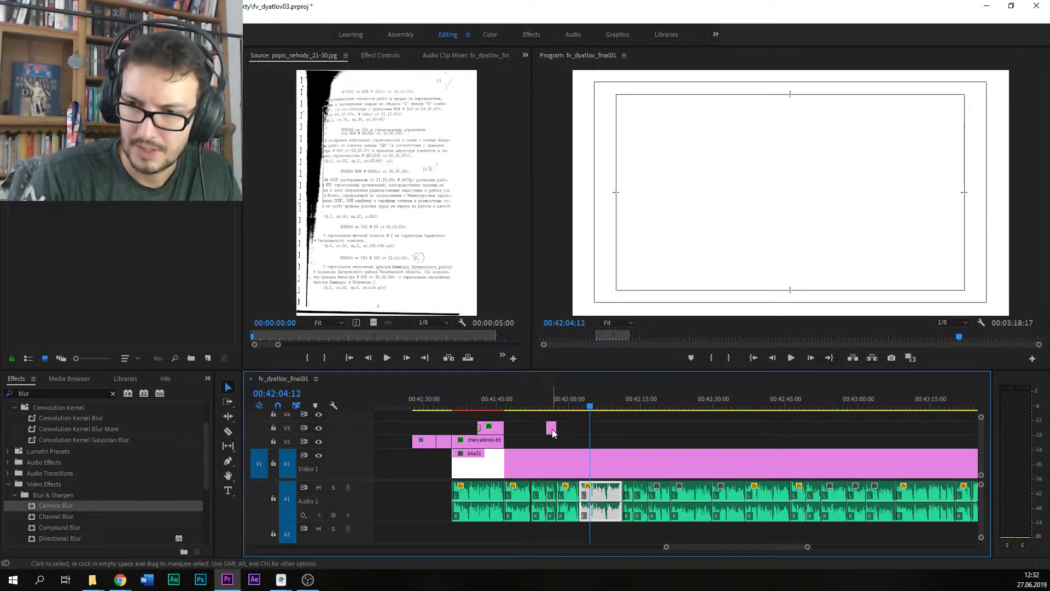
# Step: Switch to Chrome and read the Chelyabinsk section of the article The Russian radiation legacy
pyautogui.moveTo(117, 584)
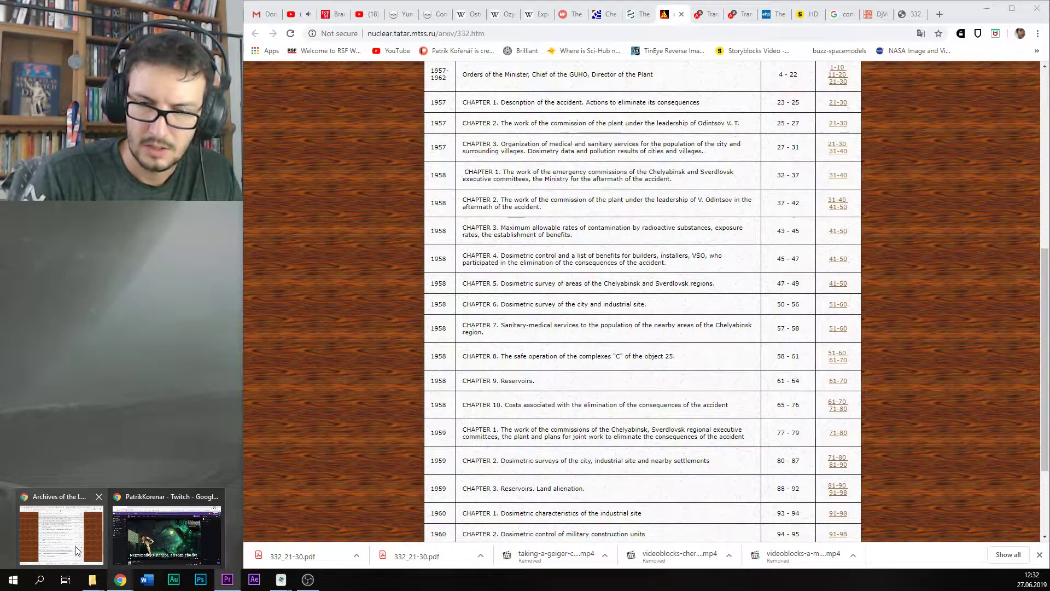
pyautogui.click(76, 547)
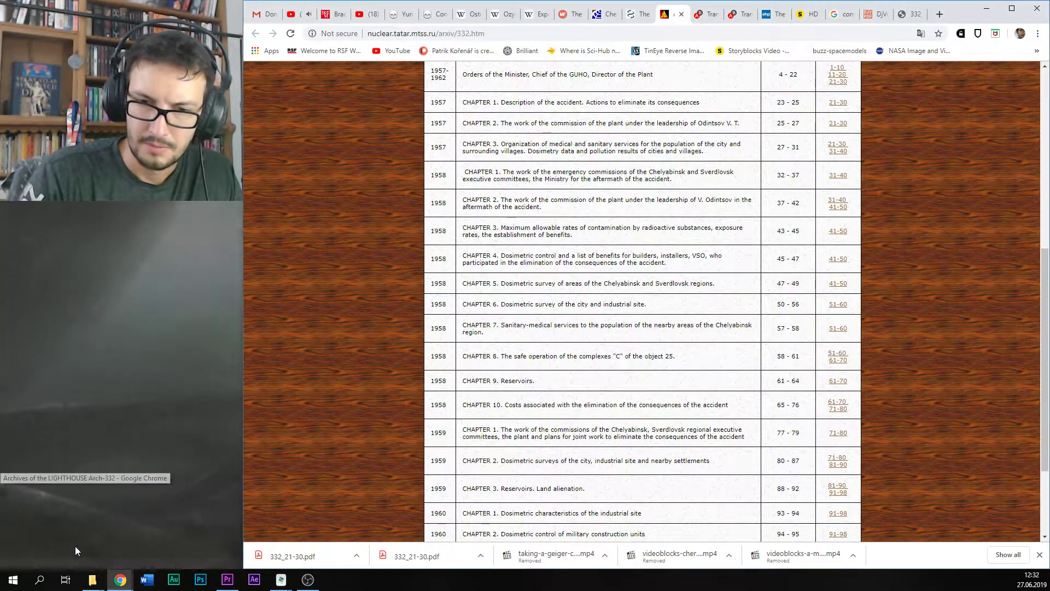
pyautogui.click(776, 14)
pyautogui.moveTo(1044, 290); pyautogui.dragTo(1044, 250)
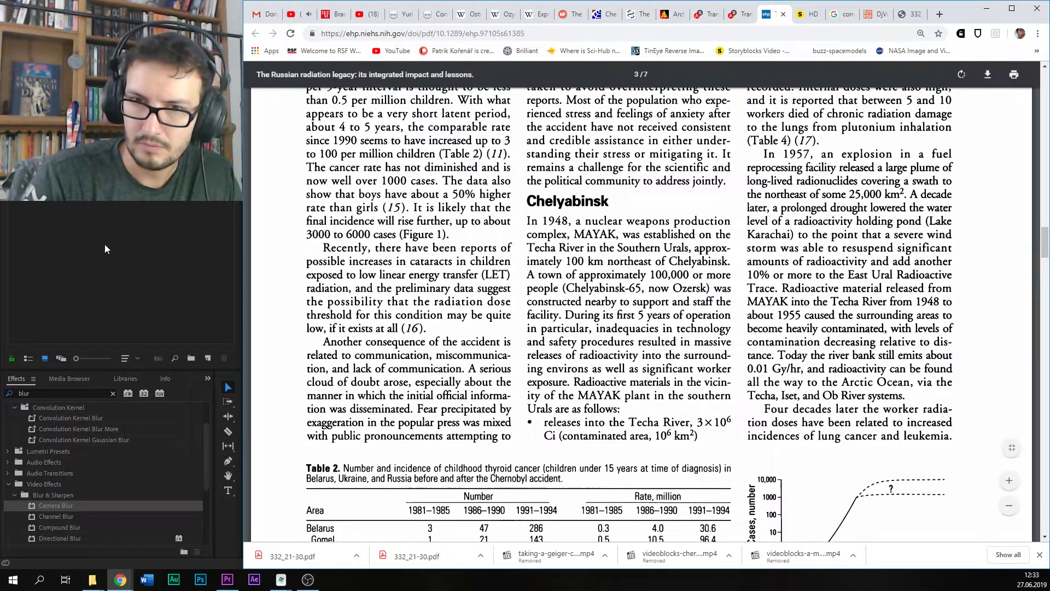
# Step: Return to Premiere Pro, show the project's media list and look through the imported research files
pyautogui.click(110, 263)
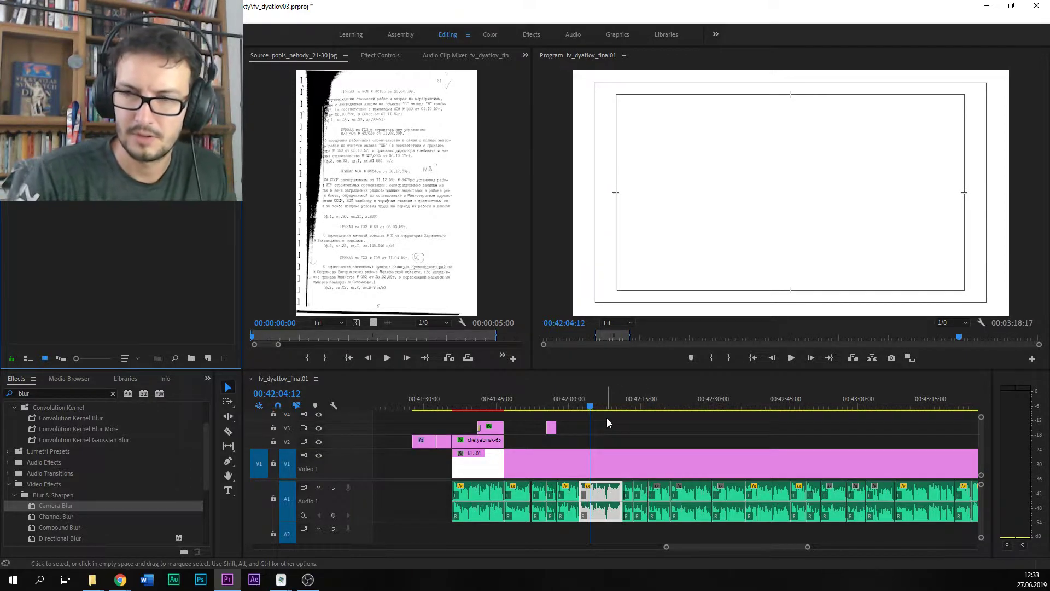
pyautogui.click(591, 409)
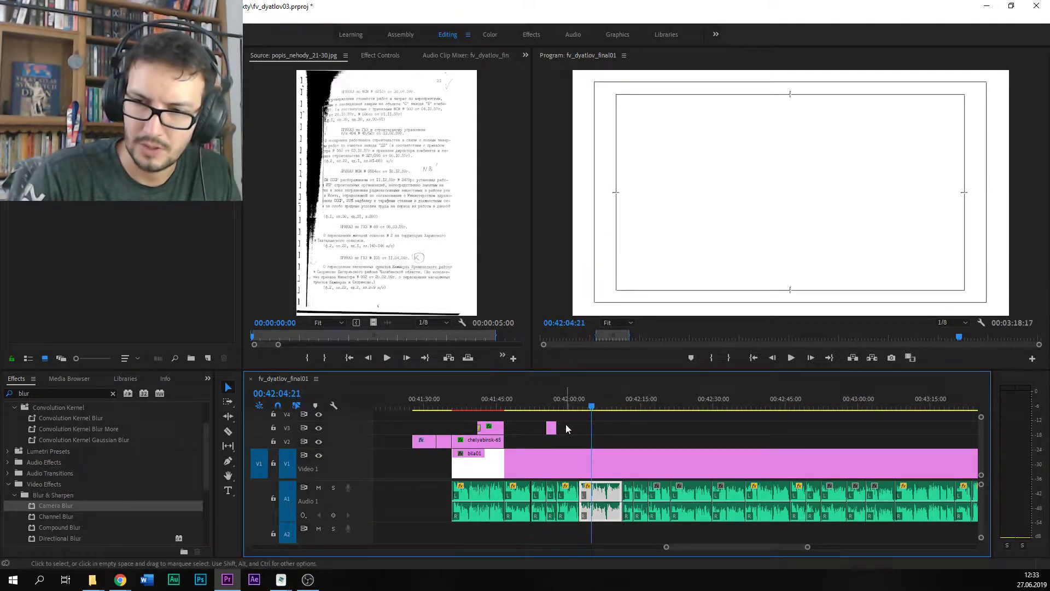
pyautogui.hotkey('shift', '1')
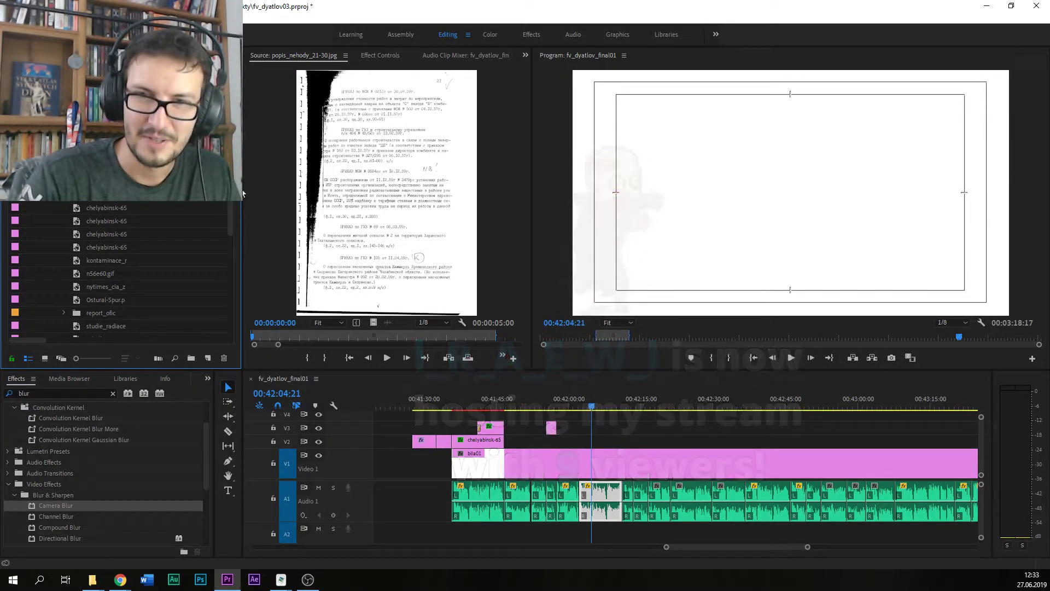
pyautogui.scroll(-3, 228, 211)
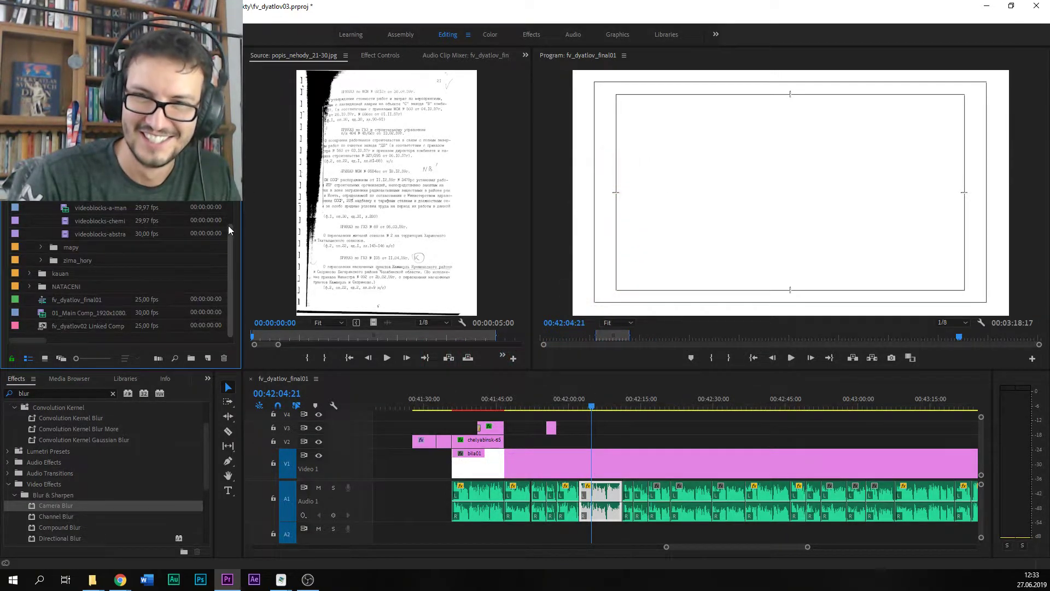
pyautogui.scroll(2, 164, 263)
# Step: Save the project and review the Kyshtym map segment between about 00:41:43 and 00:41:46
pyautogui.click(487, 397)
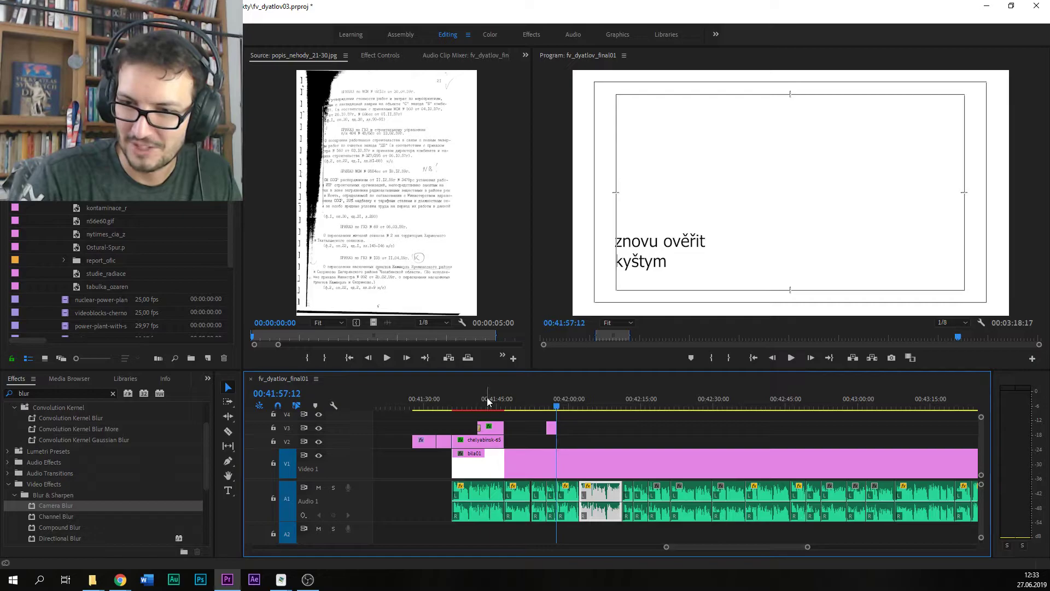
pyautogui.hotkey('ctrl', 's')
pyautogui.click(490, 407)
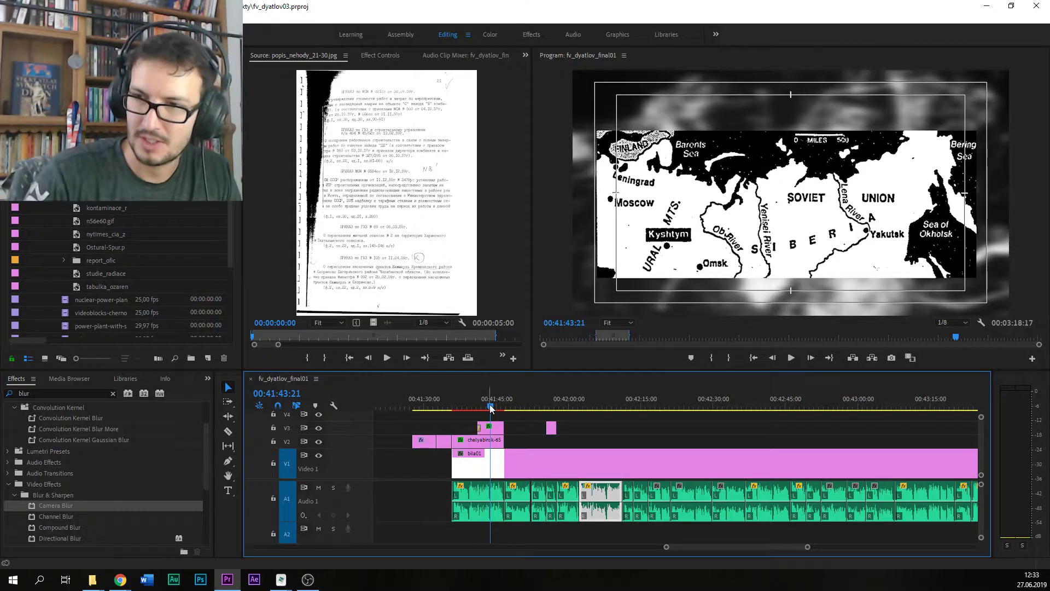
pyautogui.press('space')
pyautogui.press('space')
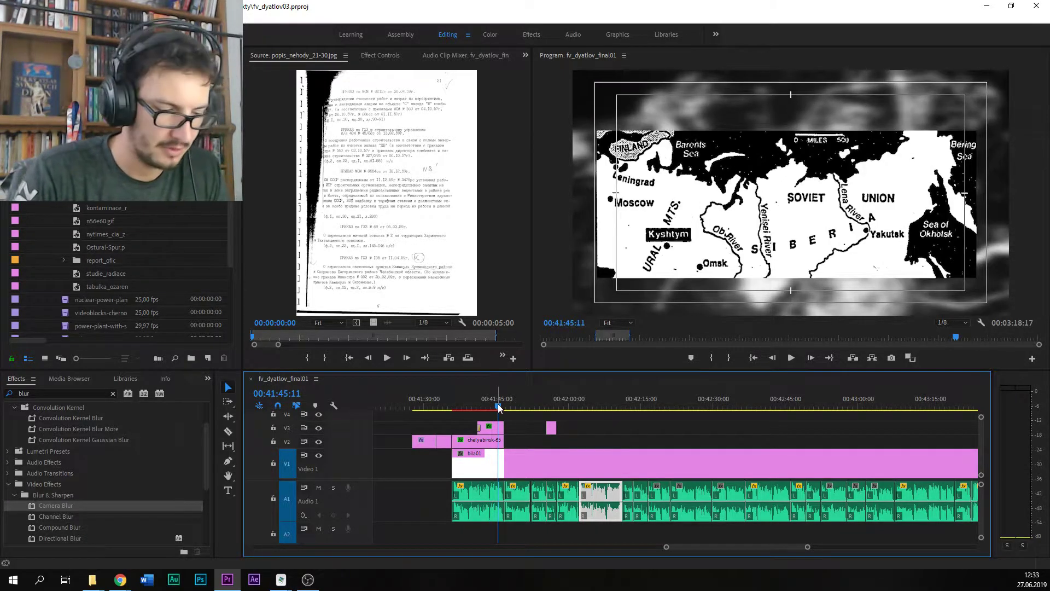
pyautogui.hotkey('ctrl', 's')
pyautogui.moveTo(499, 403); pyautogui.dragTo(492, 405)
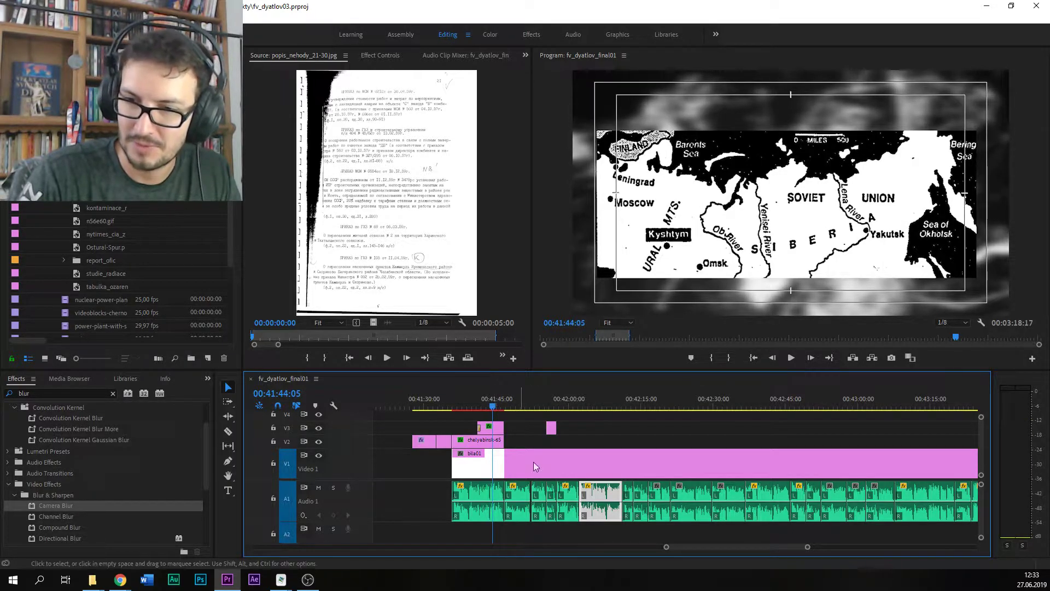
pyautogui.moveTo(666, 548); pyautogui.dragTo(662, 547)
pyautogui.click(484, 405)
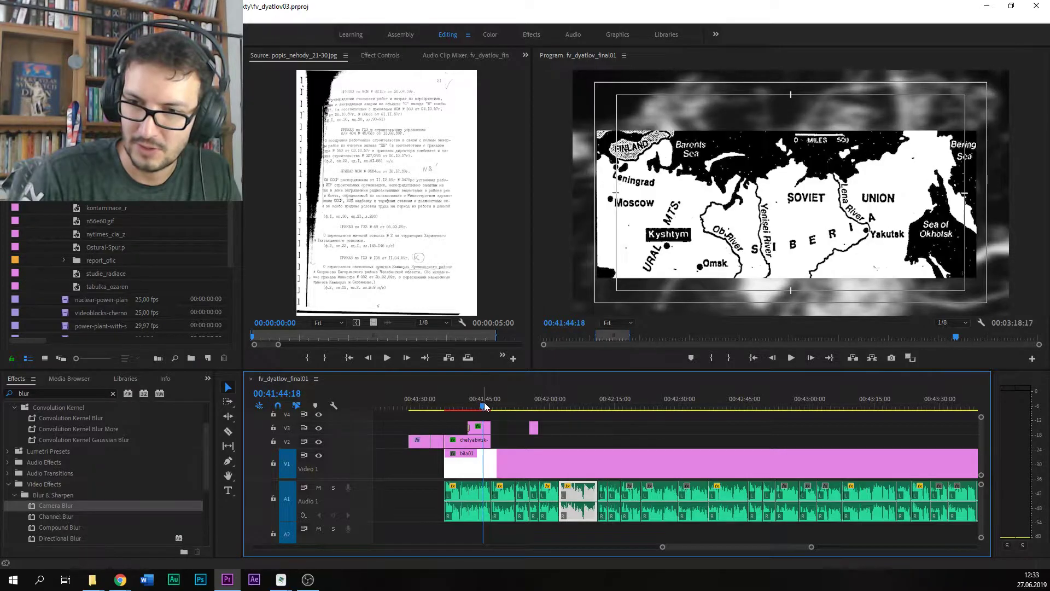
pyautogui.hotkey('ctrl', 's')
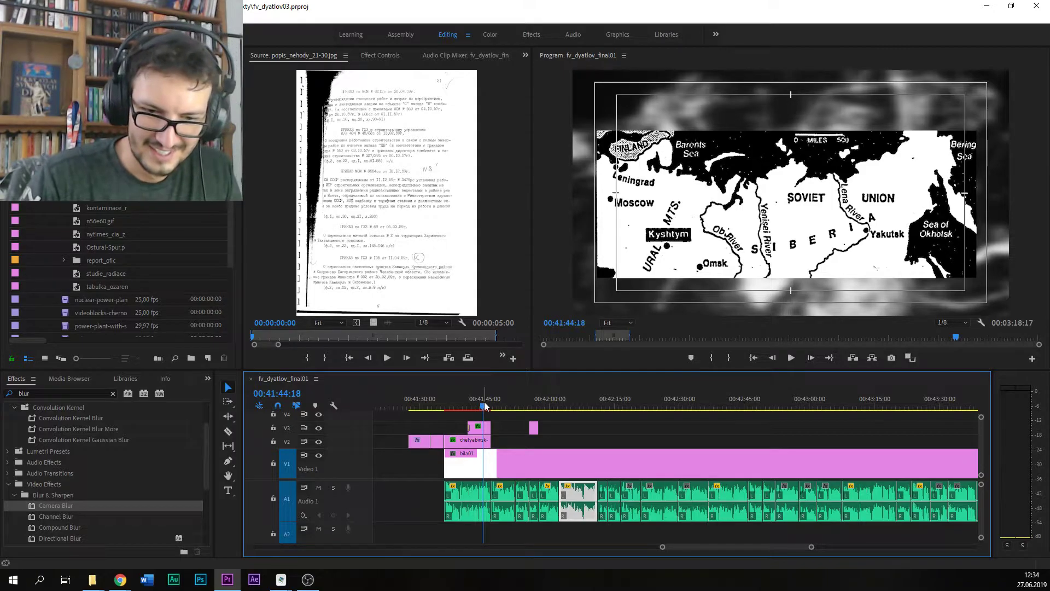
pyautogui.click(485, 406)
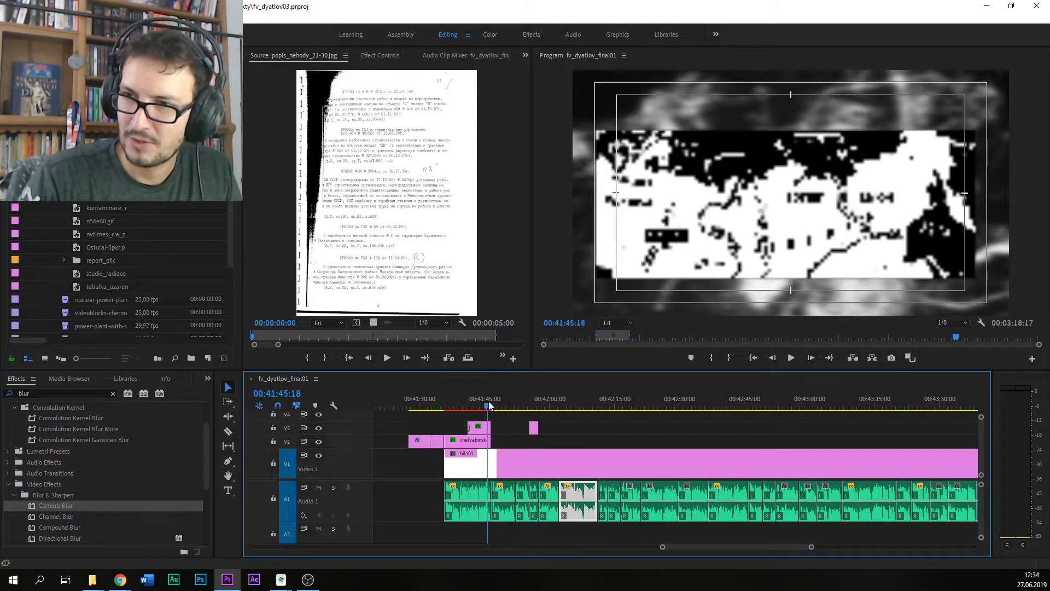
pyautogui.press('space')
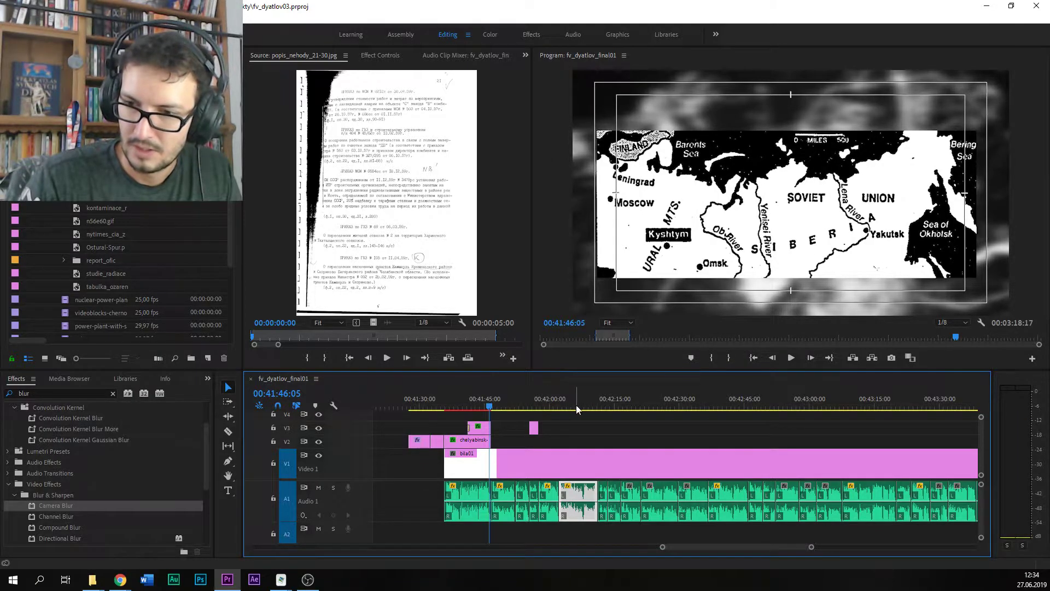
# Step: Listen to the narration from about 00:42:12, apply an audio gain of 5 dB to its two short clips and save
pyautogui.click(599, 399)
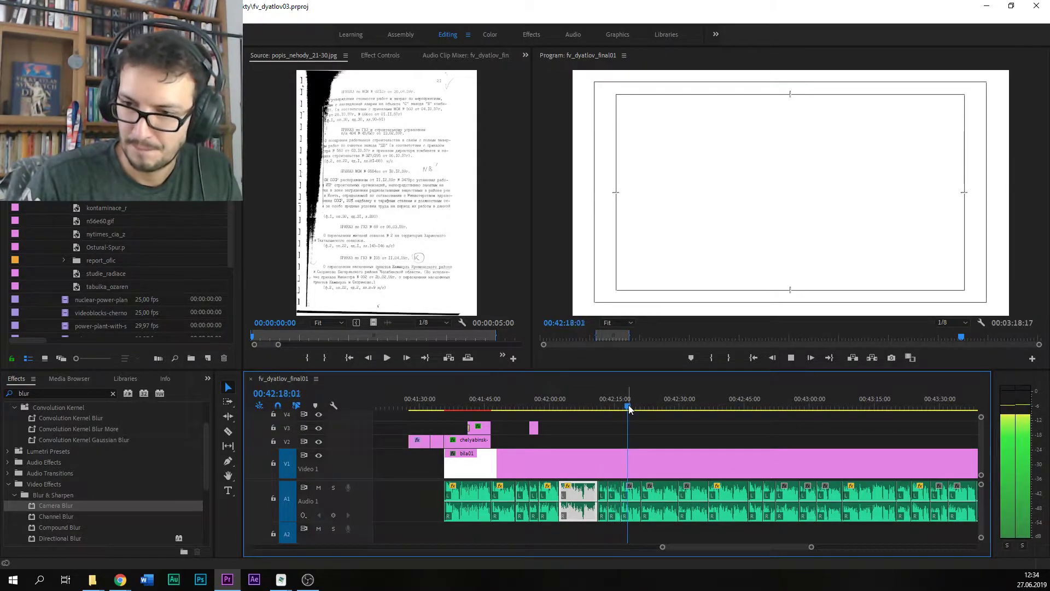
pyautogui.click(635, 406)
pyautogui.hotkey('ctrl', 's')
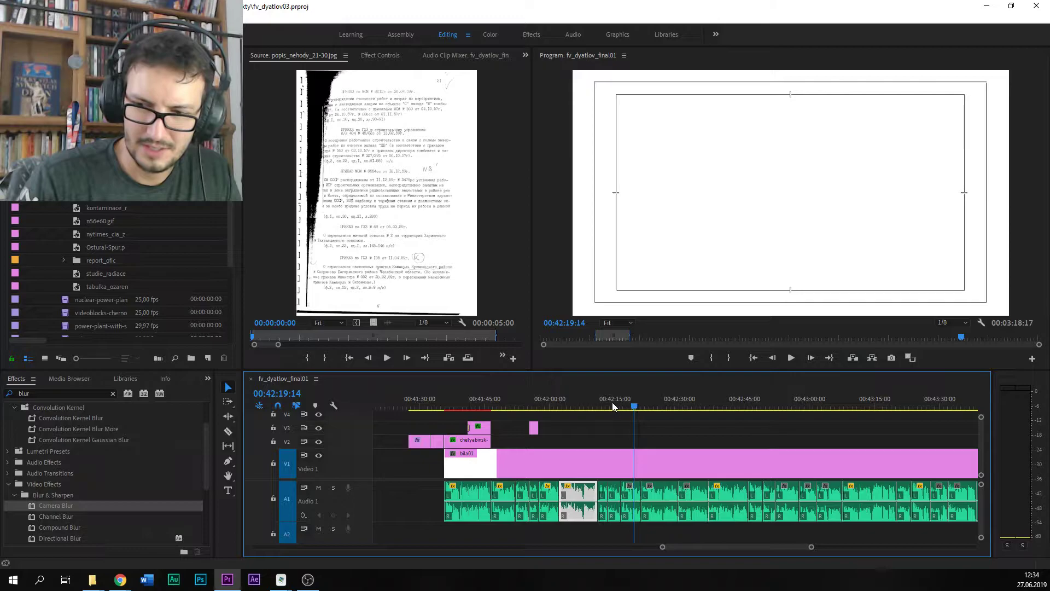
pyautogui.click(603, 495)
pyautogui.keyDown('shift'); pyautogui.click(613, 495); pyautogui.keyUp('shift')
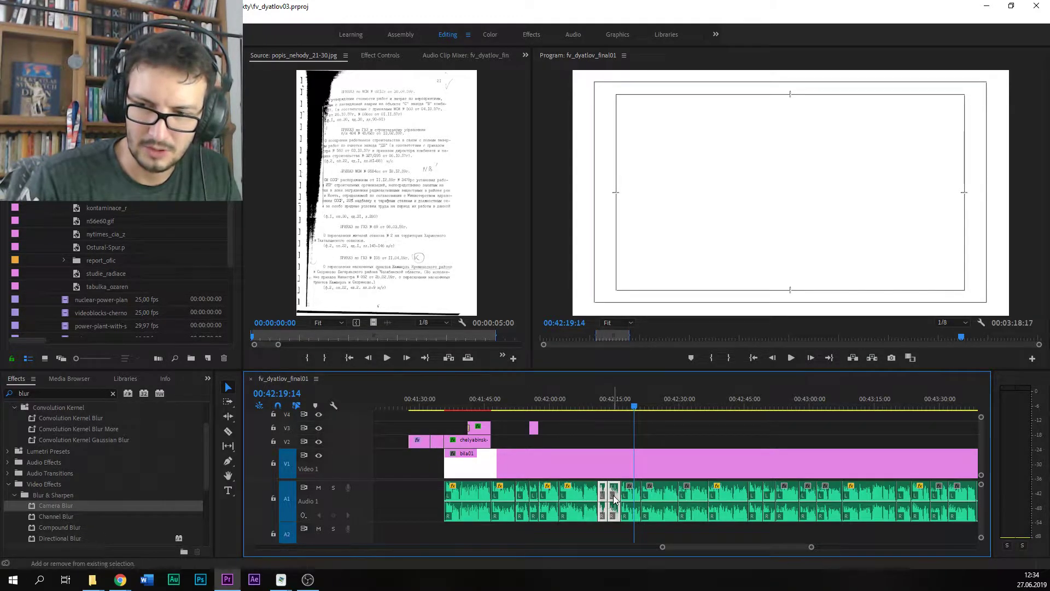
pyautogui.write('g5')
pyautogui.press('Return')
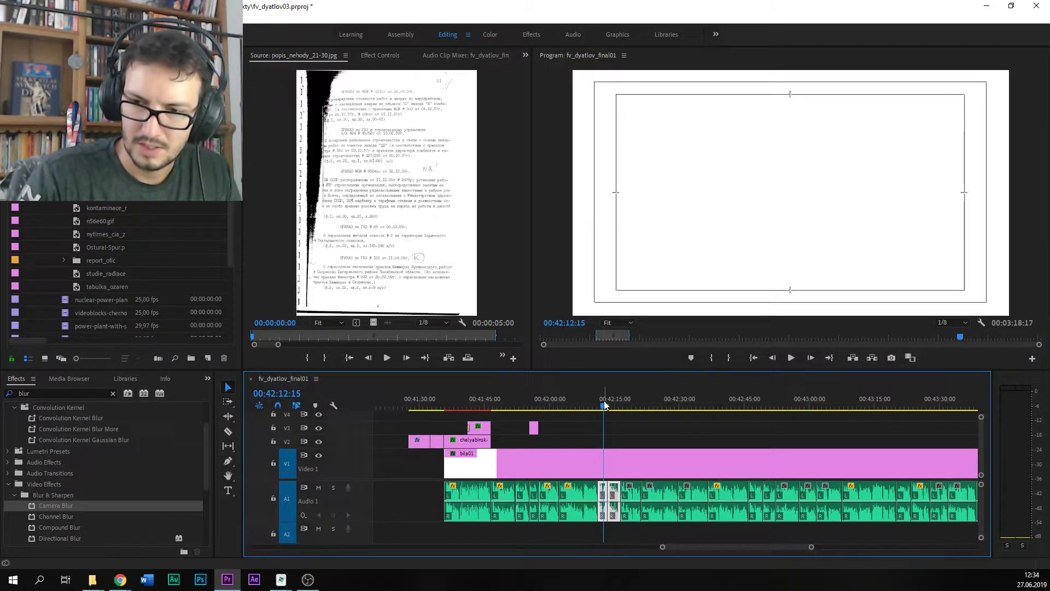
pyautogui.click(563, 397)
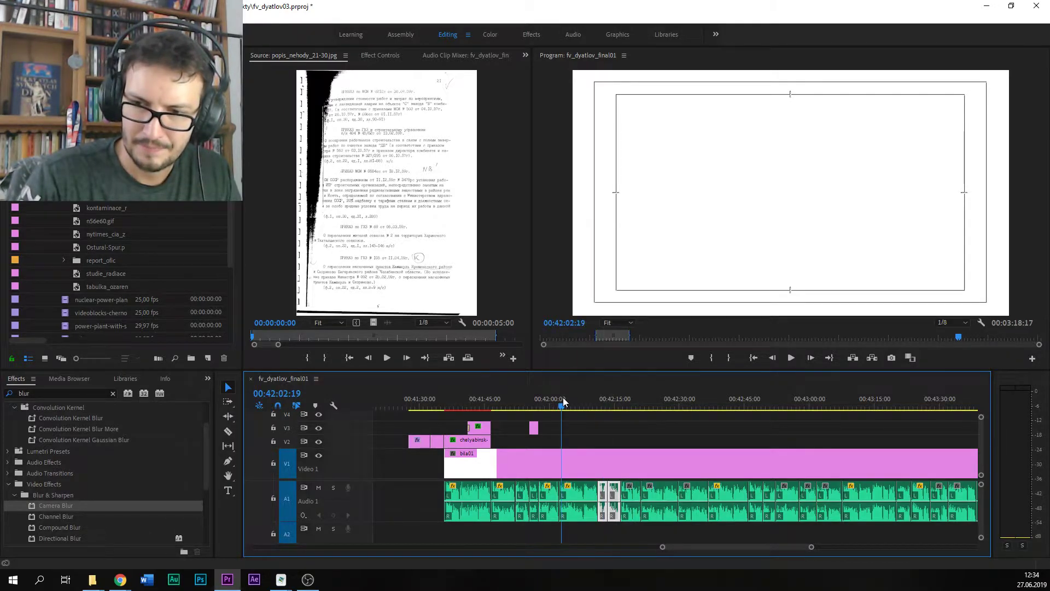
pyautogui.hotkey('ctrl', 's')
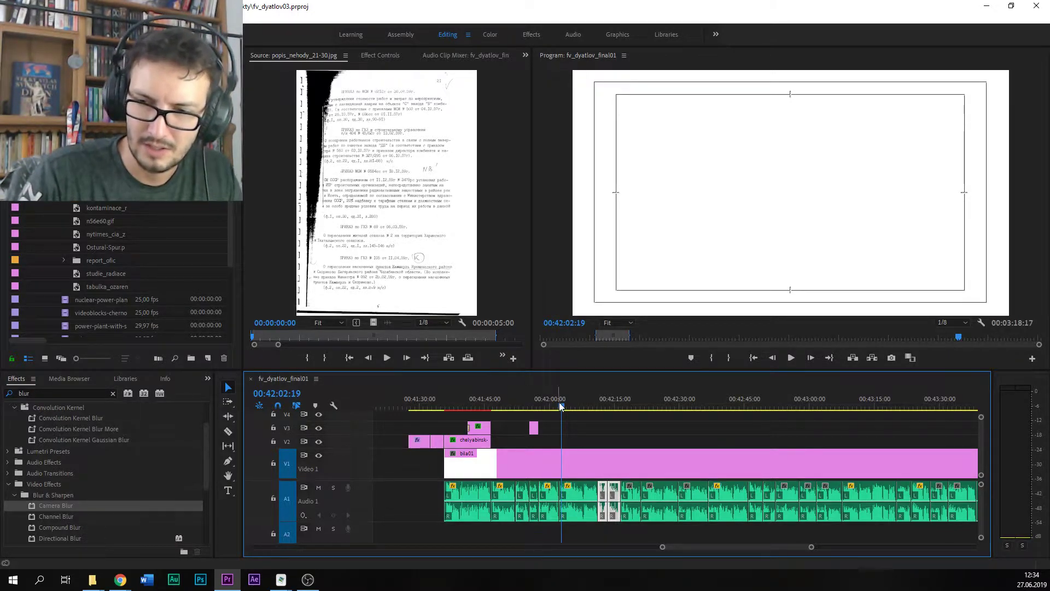
# Step: Listen to the narration from about 00:42:03 to 00:42:07 and look through the media list for a matching illustration
pyautogui.click(566, 404)
pyautogui.press('space')
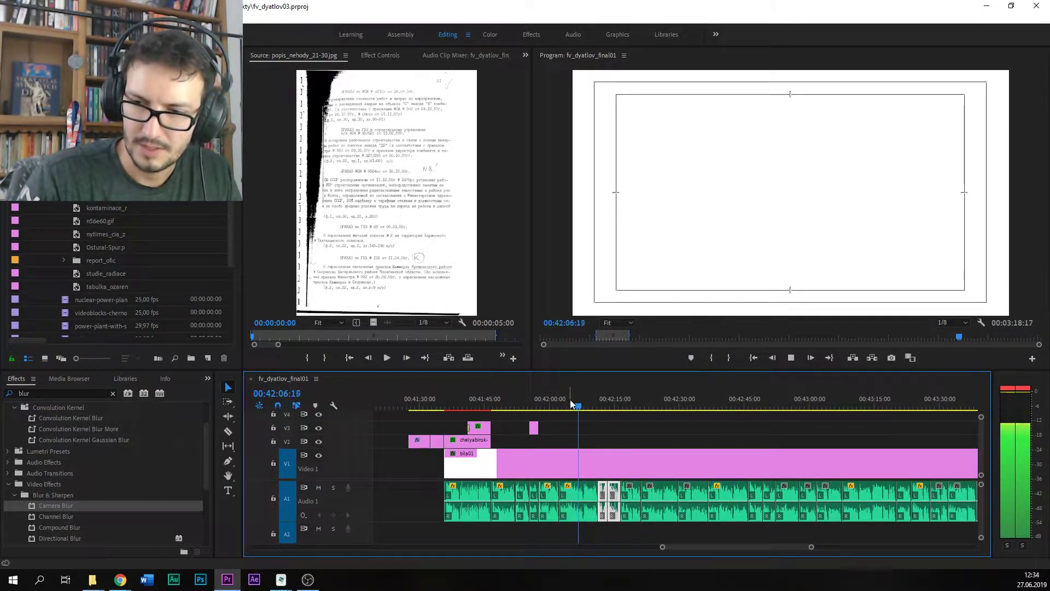
pyautogui.press('space')
pyautogui.scroll(3, 104, 217)
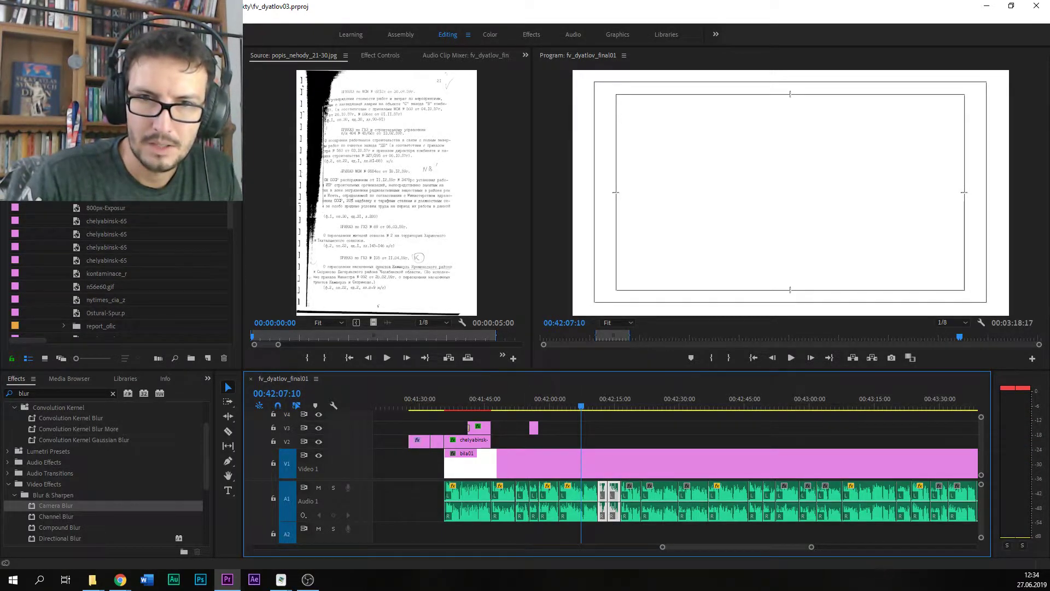
pyautogui.scroll(-2, 81, 205)
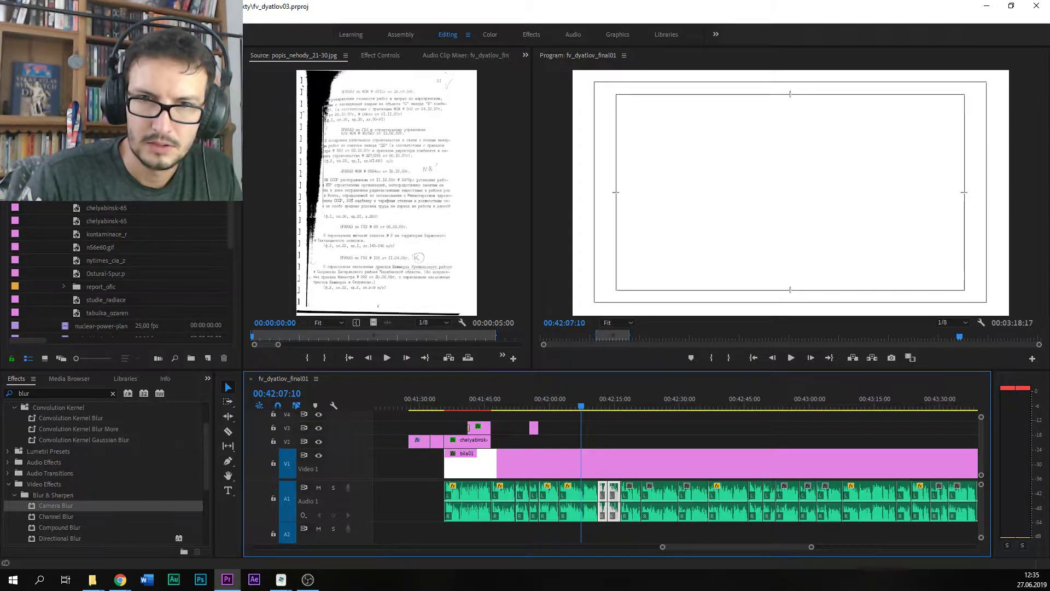
# Step: Look through the research images as thumbnails, previewing the radiation dose chart and the n56e60.gif map
pyautogui.doubleClick(104, 194)
pyautogui.doubleClick(104, 168)
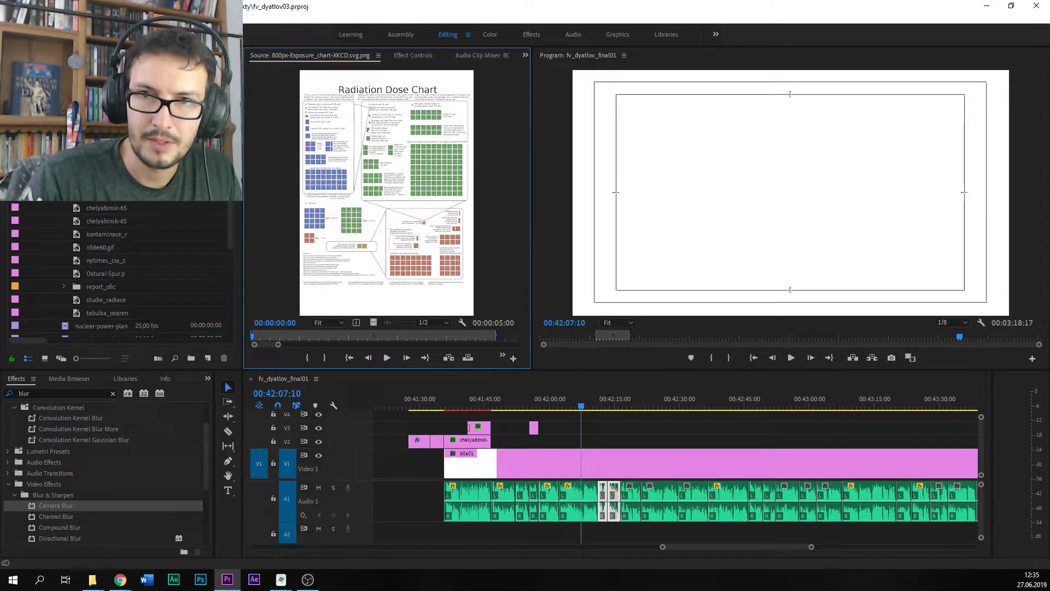
pyautogui.click(45, 357)
pyautogui.scroll(-1, 123, 250)
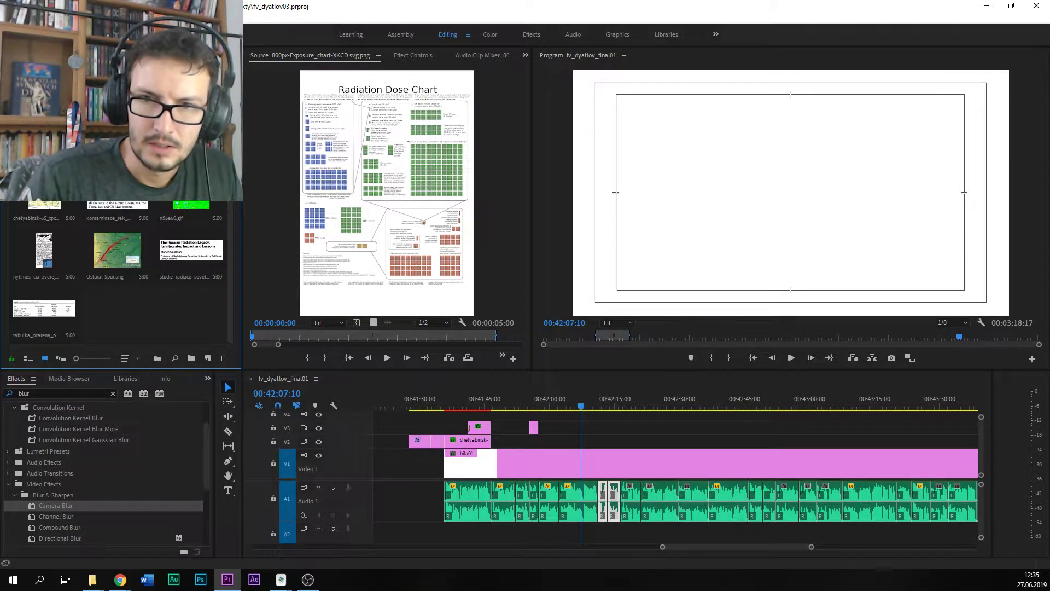
pyautogui.click(181, 203)
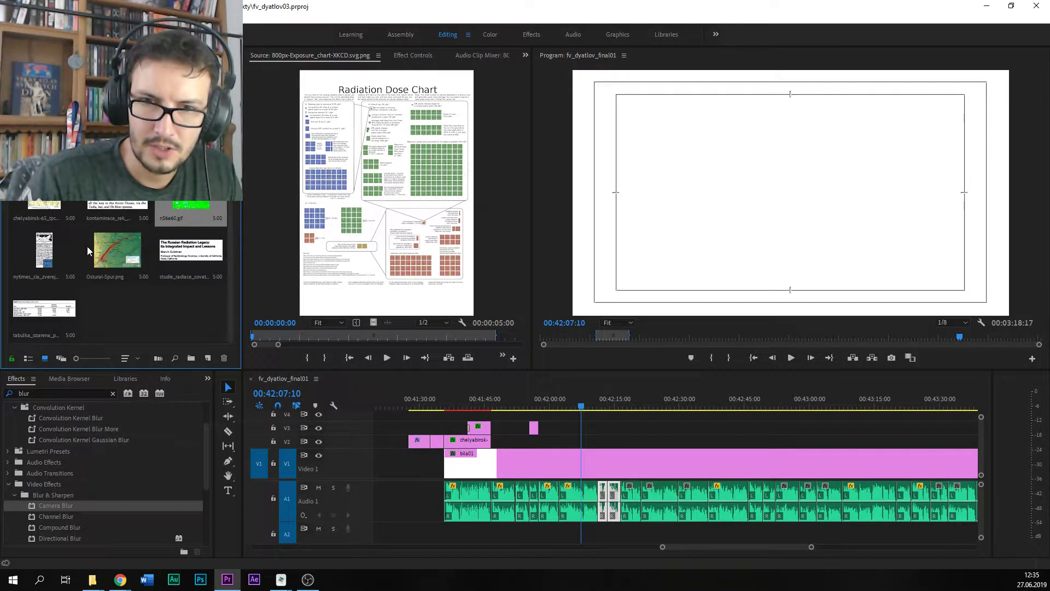
pyautogui.click(104, 249)
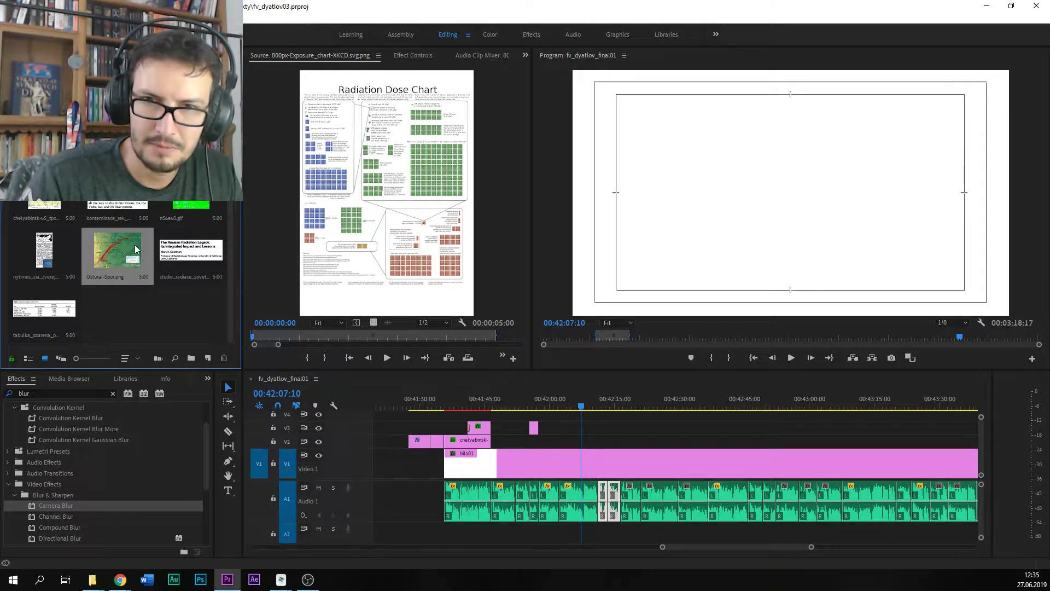
pyautogui.scroll(1, 109, 257)
pyautogui.doubleClick(185, 236)
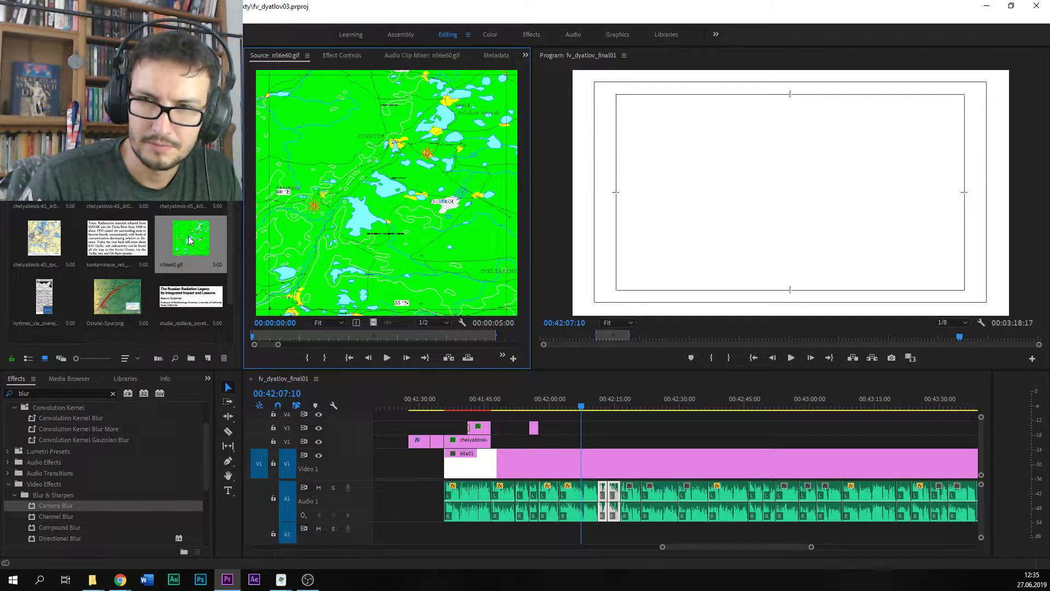
# Step: Listen to the narration between about 00:41:44 and 00:41:54 to find where the Kyshtym map belongs
pyautogui.click(482, 405)
pyautogui.press('space')
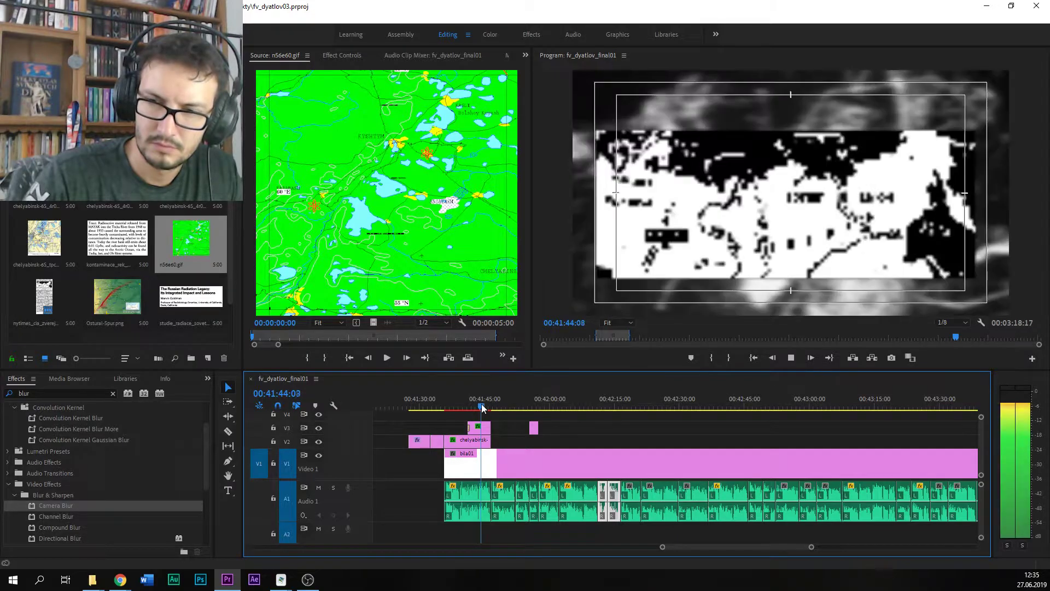
pyautogui.click(496, 405)
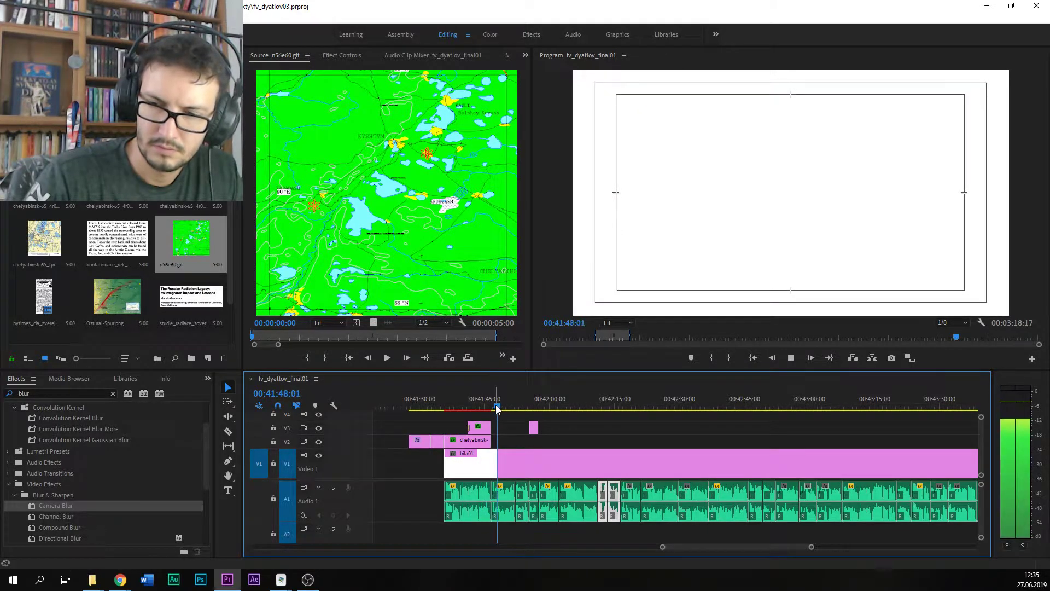
pyautogui.click(517, 406)
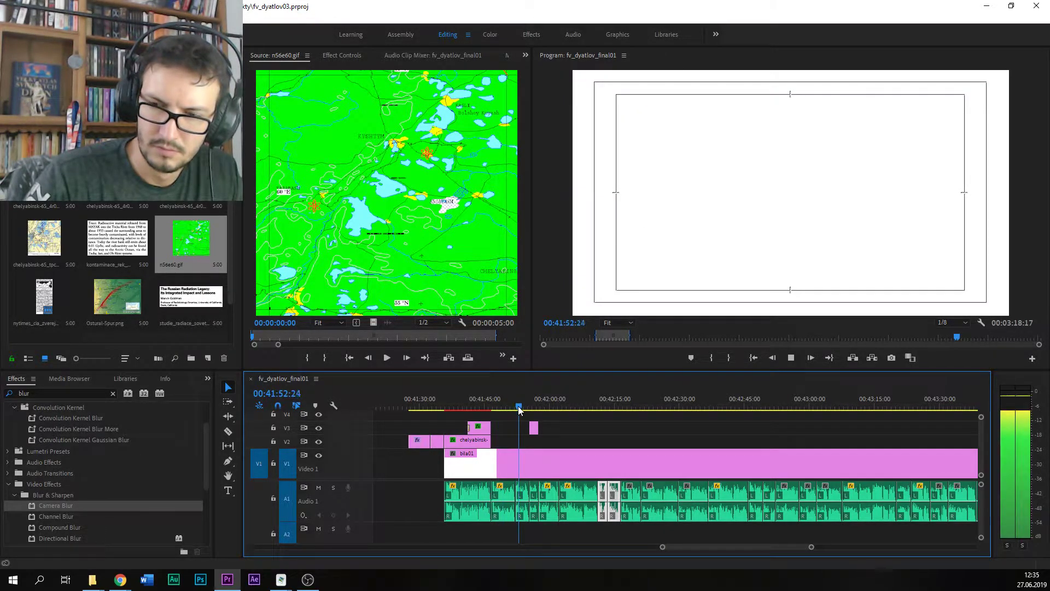
pyautogui.press('space')
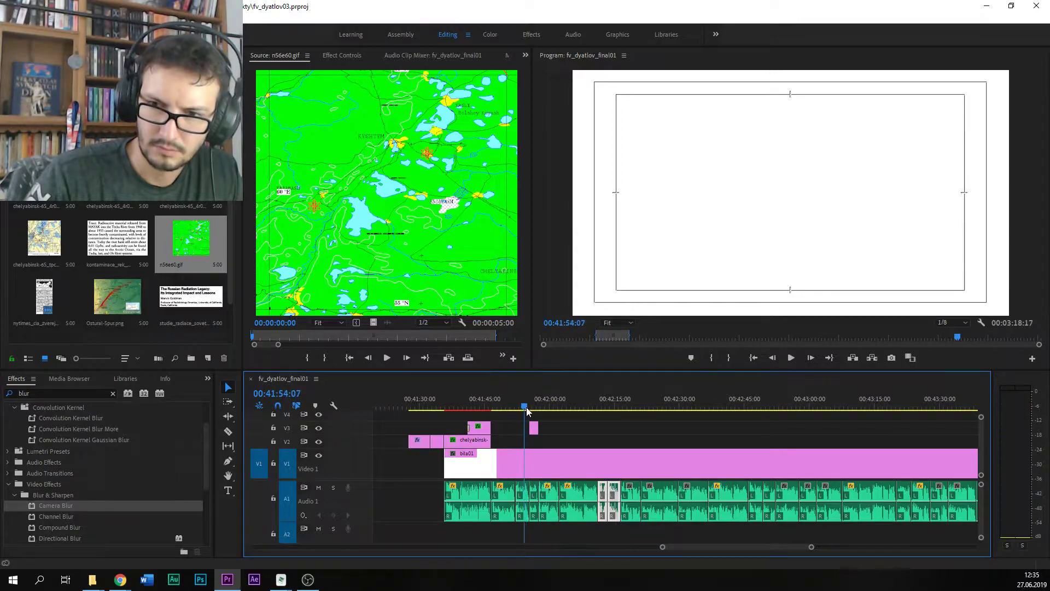
# Step: Place the n56e60.gif map on V2 from about 00:41:52 to 00:41:57, keeping the Editing workspace active
pyautogui.moveTo(375, 324); pyautogui.dragTo(516, 450)
pyautogui.press('space')
pyautogui.click(527, 445)
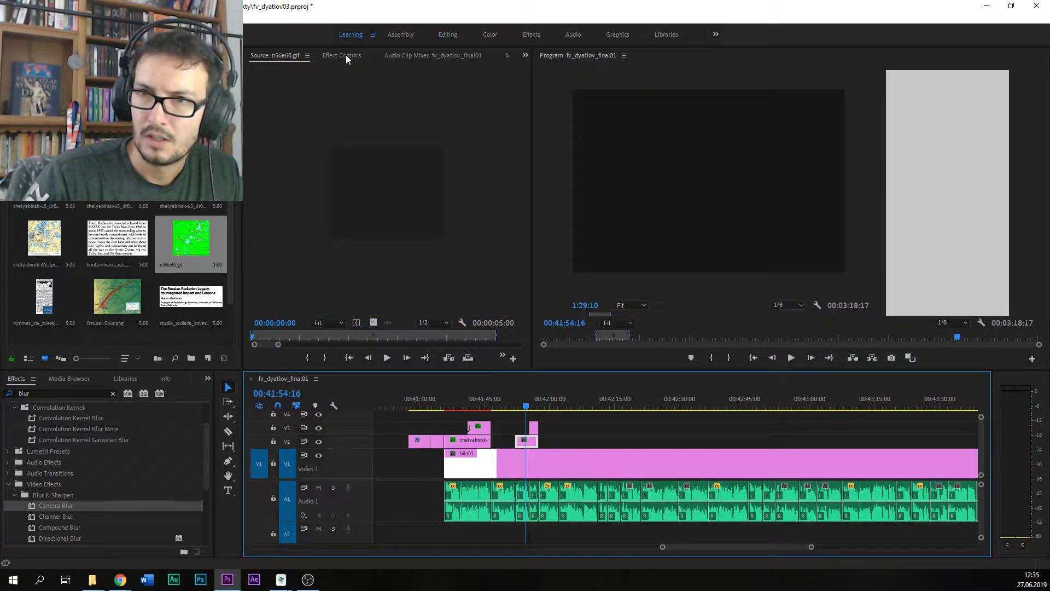
pyautogui.click(452, 36)
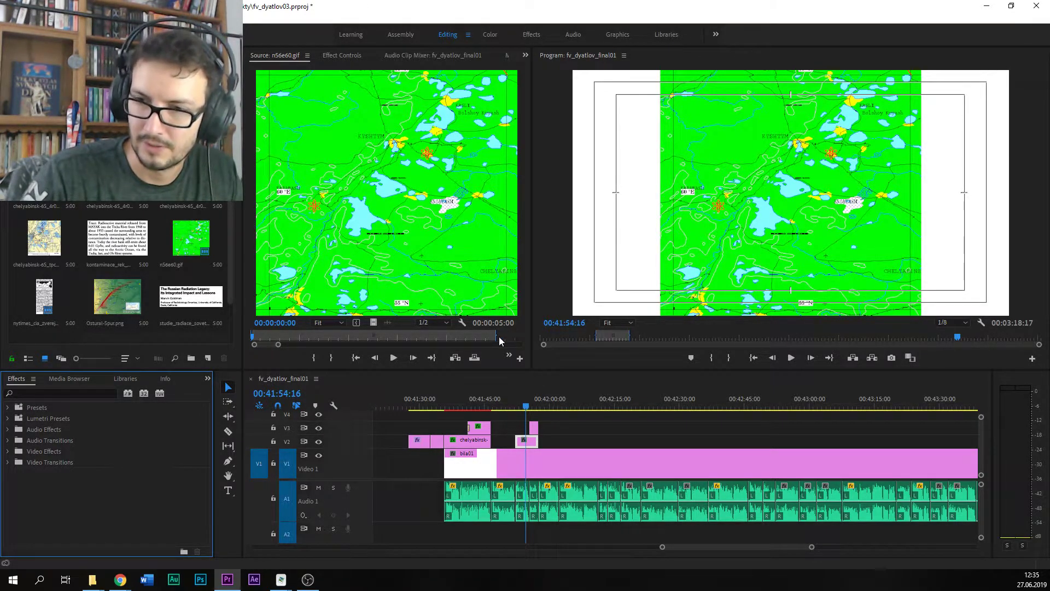
pyautogui.click(526, 408)
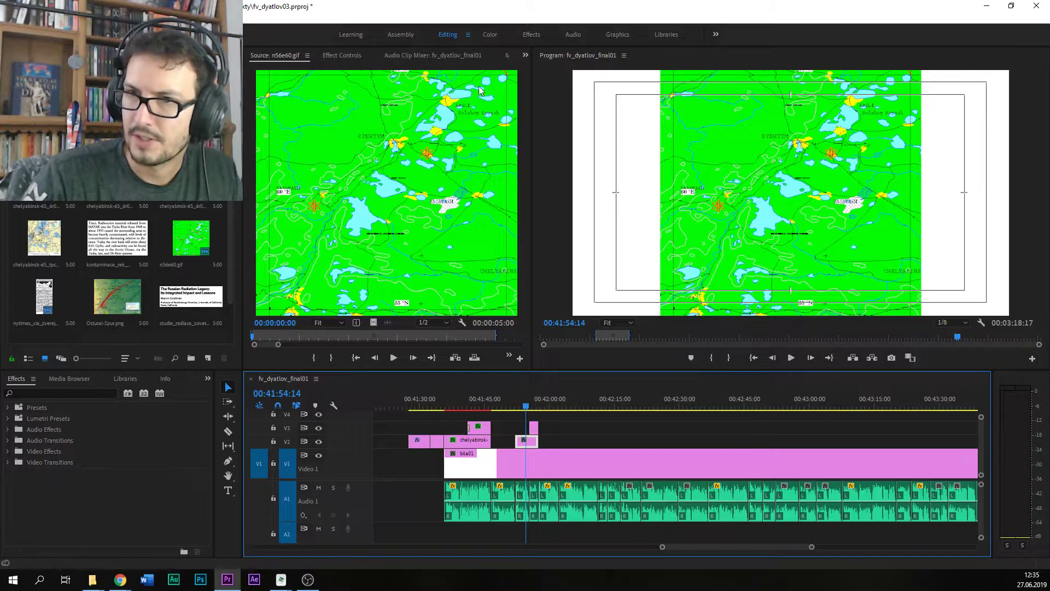
# Step: Scale the n56e60.gif map to 168 and set its vertical position to 1522 so it fills the frame around Kyshtym
pyautogui.click(353, 58)
pyautogui.moveTo(353, 122); pyautogui.dragTo(390, 123)
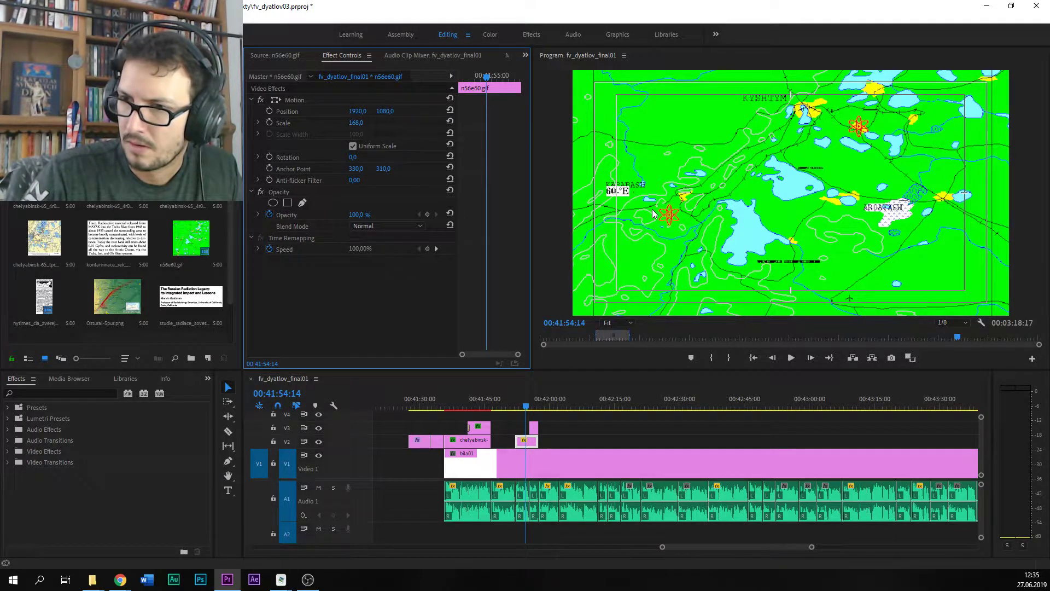
pyautogui.moveTo(385, 111); pyautogui.dragTo(579, 111)
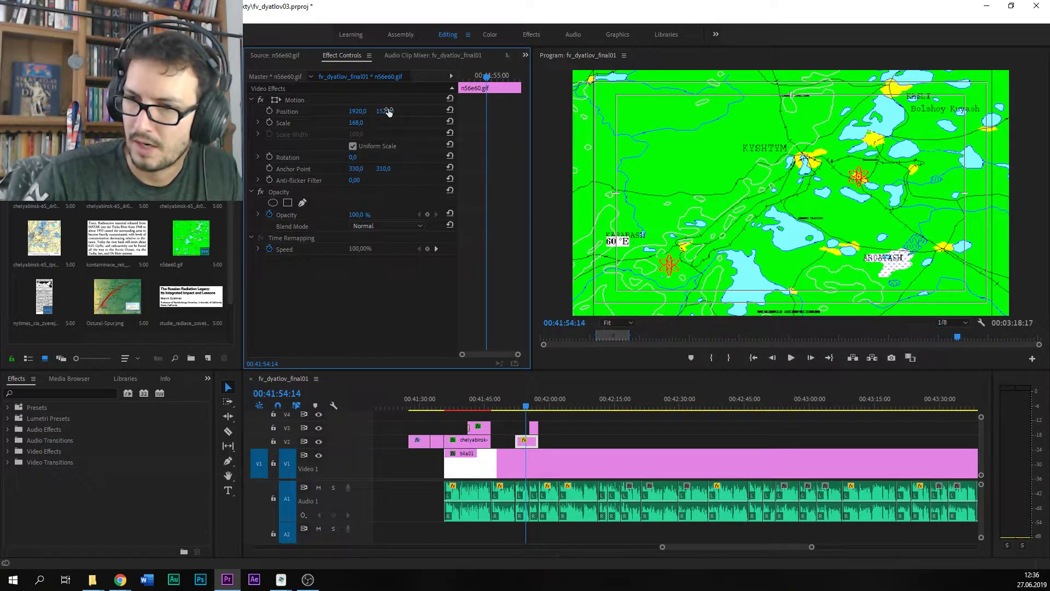
# Step: Move the "znovu ověřit kyštym" note slightly lower over the map and save the project
pyautogui.click(532, 440)
pyautogui.press('space')
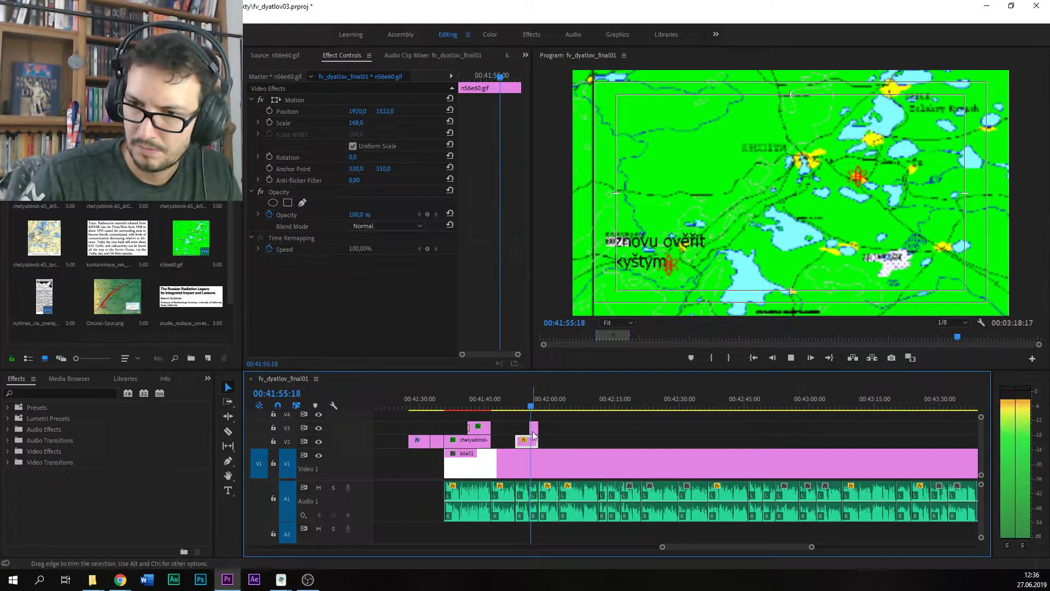
pyautogui.click(534, 429)
pyautogui.press('space')
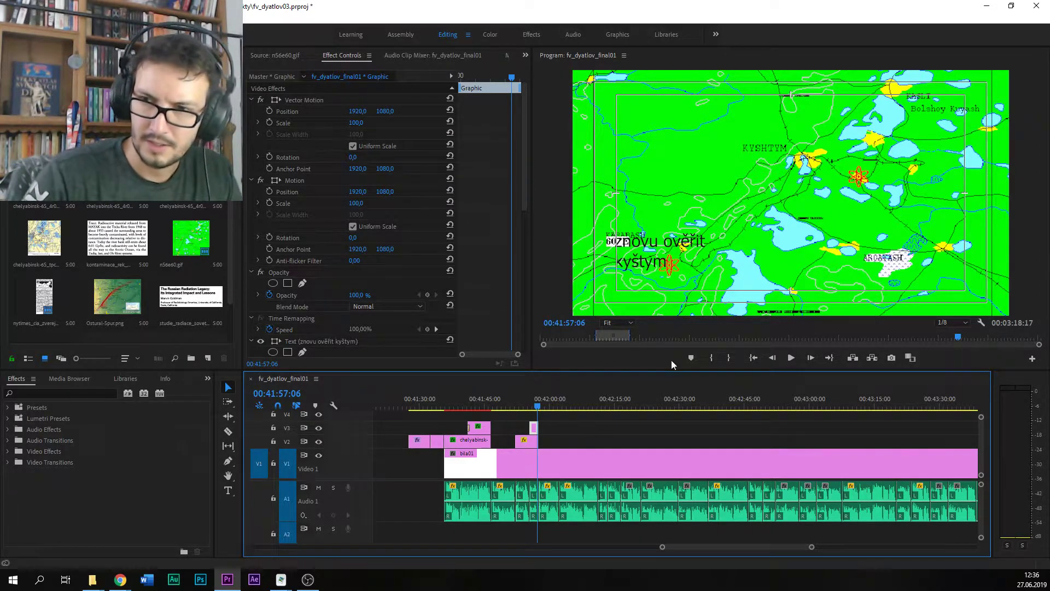
pyautogui.moveTo(647, 247); pyautogui.dragTo(651, 260)
pyautogui.hotkey('ctrl', 's')
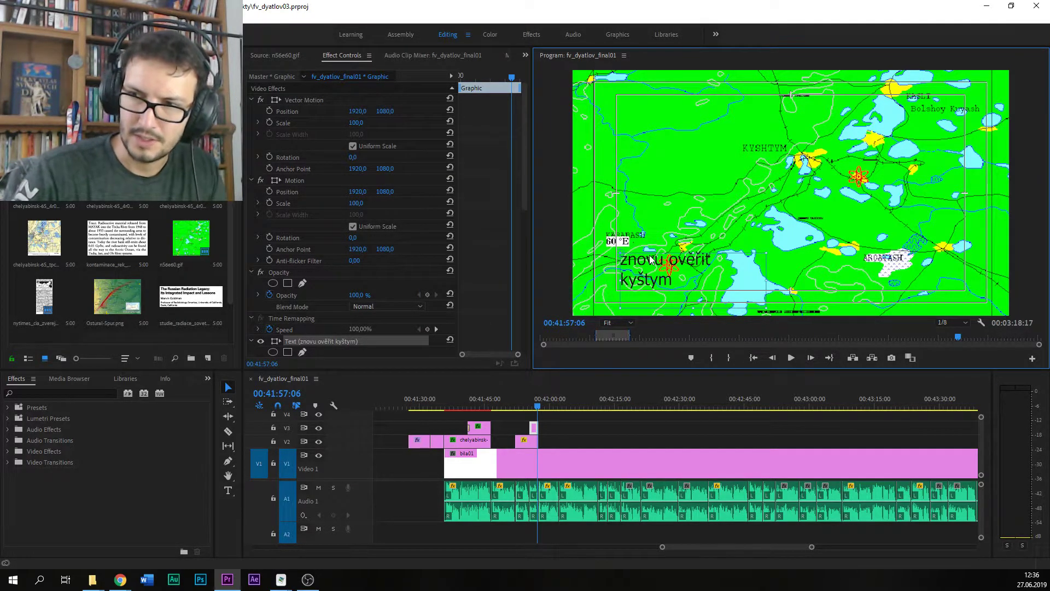
# Step: Play back the map segment between about 00:41:53 and 00:41:56 to check it against the narration, saving the project
pyautogui.click(534, 405)
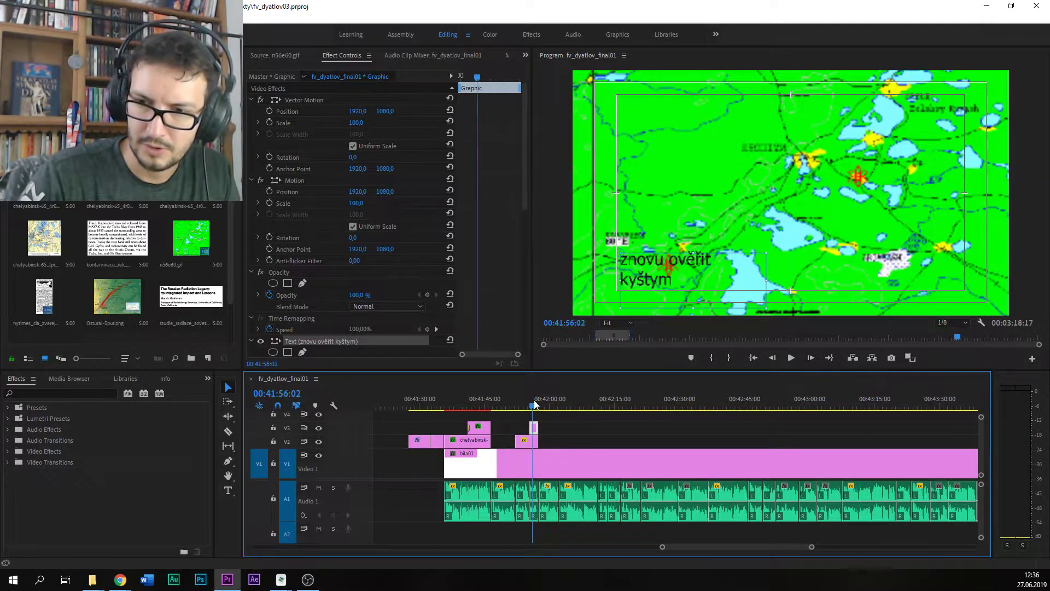
pyautogui.click(526, 404)
pyautogui.press('space')
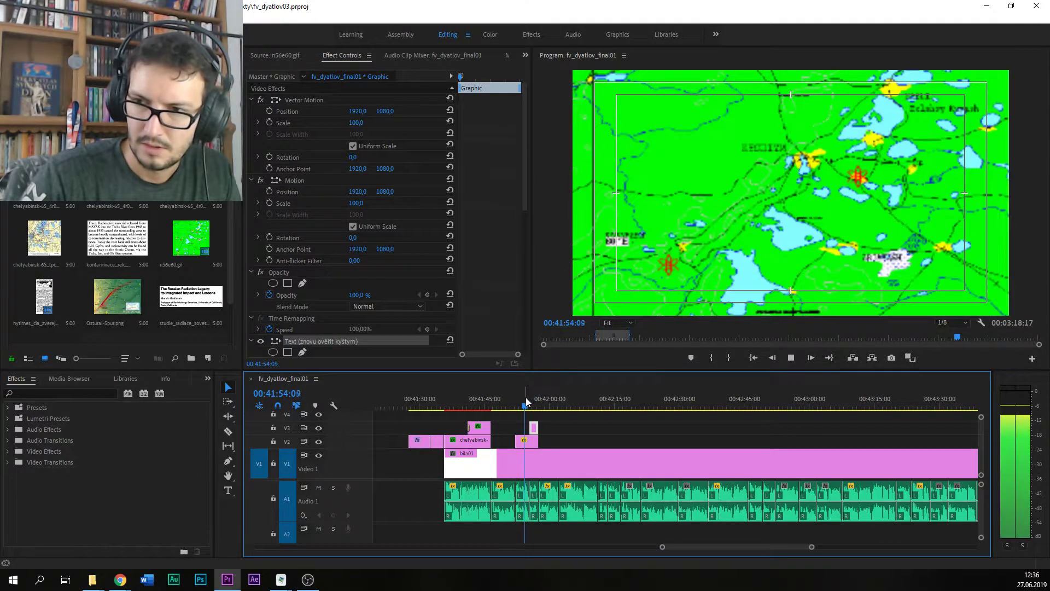
pyautogui.click(521, 403)
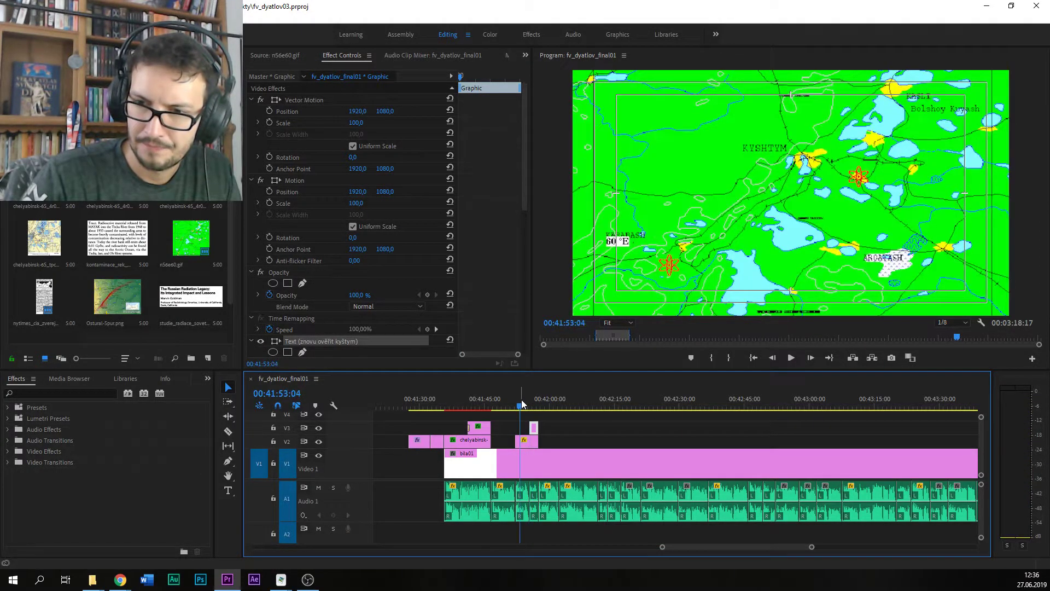
pyautogui.press('space')
pyautogui.click(520, 441)
pyautogui.hotkey('ctrl', 's')
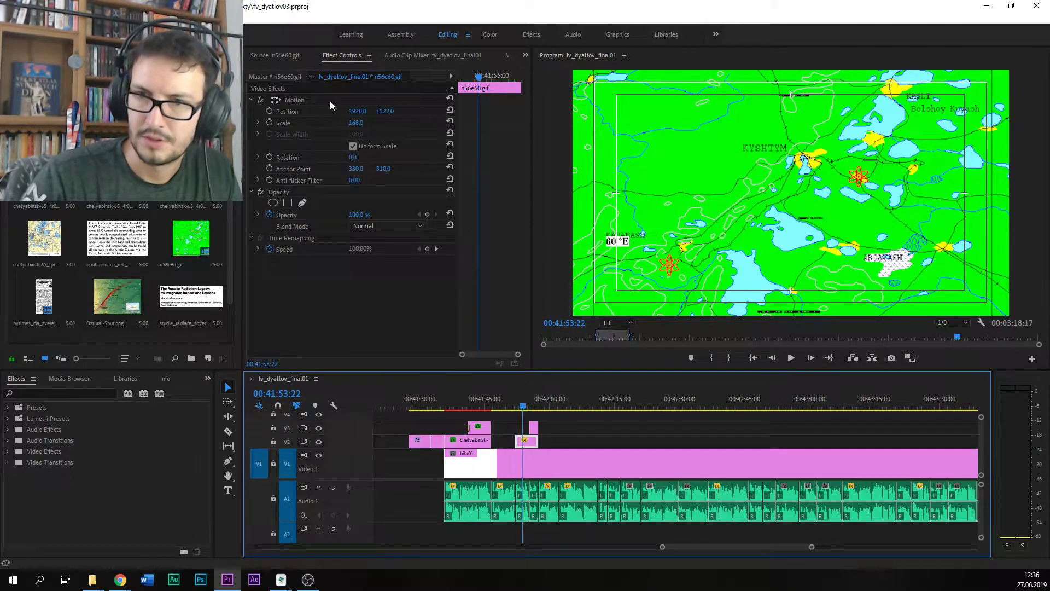
pyautogui.click(517, 407)
pyautogui.click(523, 407)
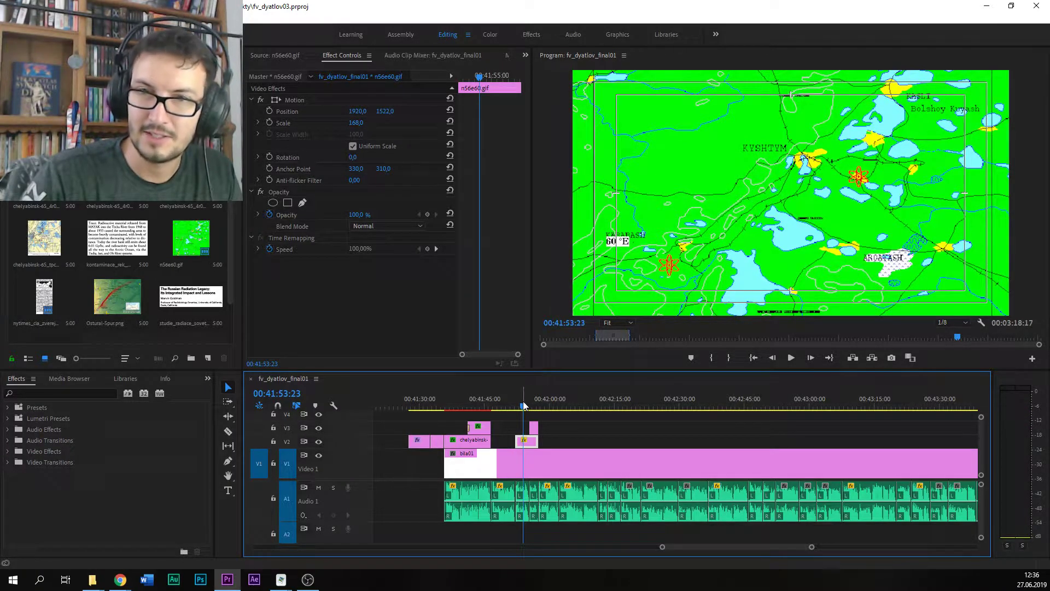
pyautogui.press('space')
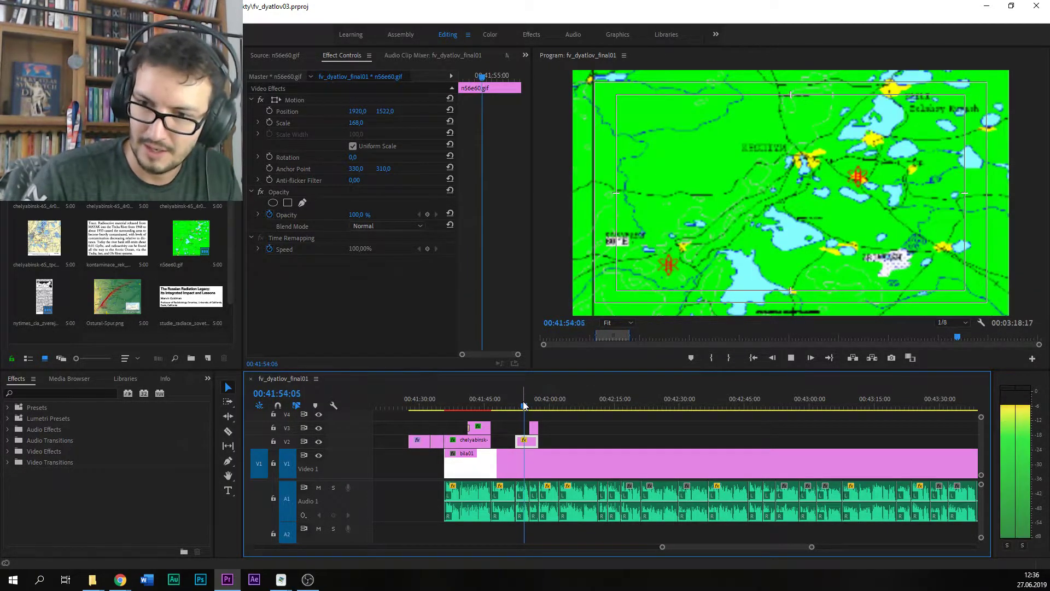
# Step: Keyframe the map's scale and position from the clip's start, ending at scale 218 and vertical position 1648 at 00:41:56:11
pyautogui.moveTo(356, 123); pyautogui.dragTo(394, 111)
pyautogui.press('Up')
pyautogui.click(269, 123)
pyautogui.click(269, 111)
pyautogui.moveTo(462, 77); pyautogui.dragTo(508, 76)
pyautogui.moveTo(356, 122); pyautogui.dragTo(429, 111)
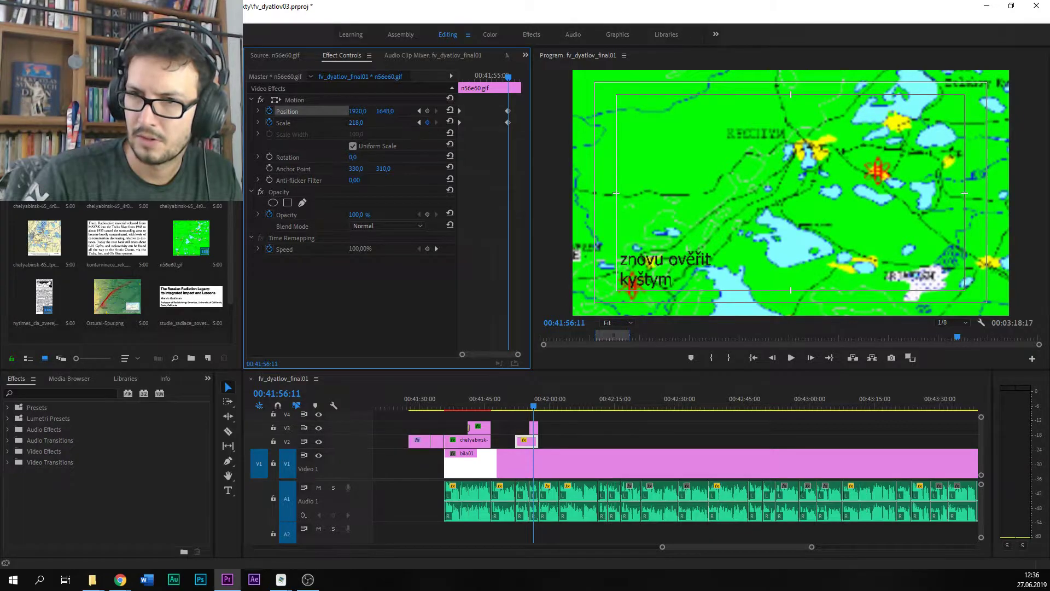
# Step: Apply Ease In temporal interpolation to the map's ending position and scale keyframes
pyautogui.rightClick(508, 124)
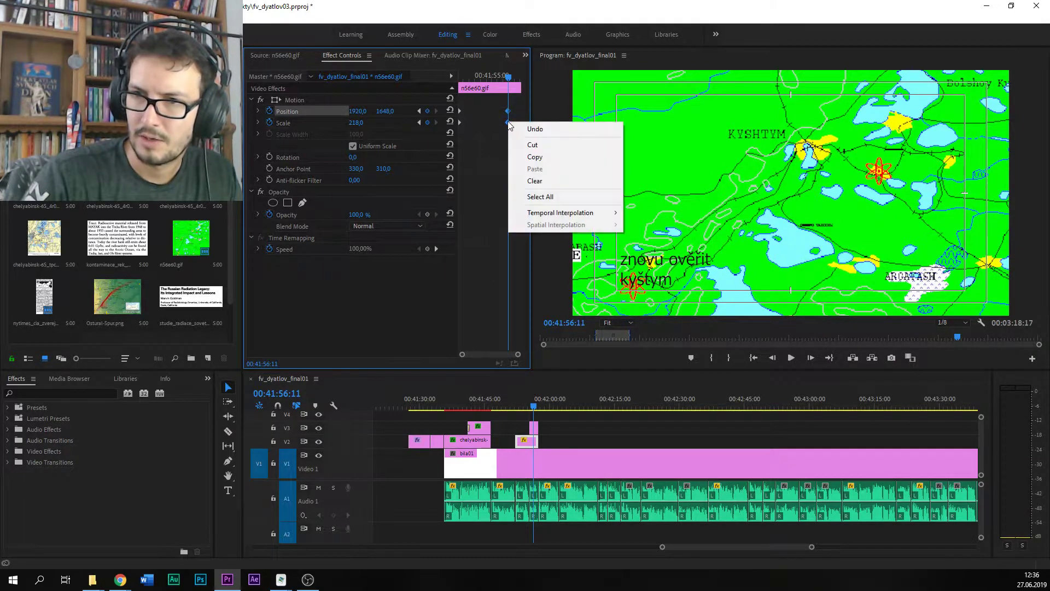
pyautogui.moveTo(562, 212)
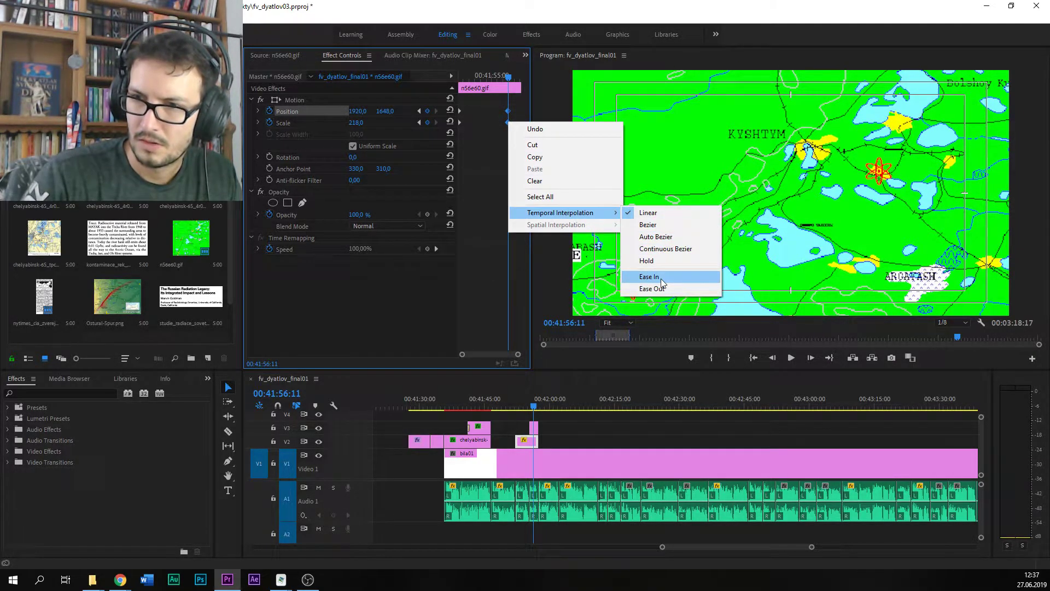
pyautogui.click(661, 277)
# Step: Preview the map's zoom, shift its ending keyframes to about 00:41:57 and save the project
pyautogui.click(496, 76)
pyautogui.press('space')
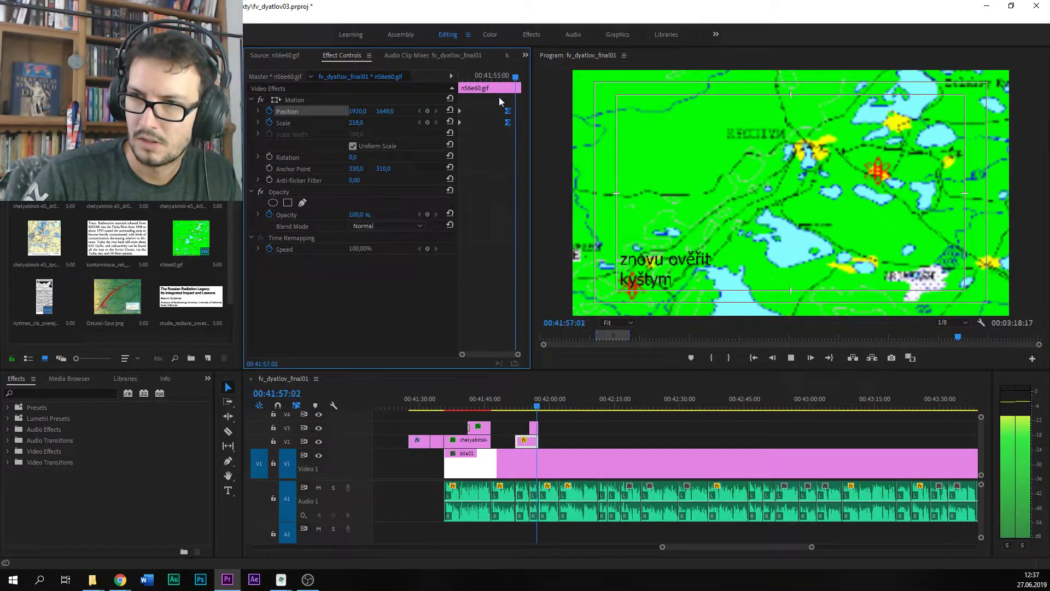
pyautogui.press('space')
pyautogui.click(496, 76)
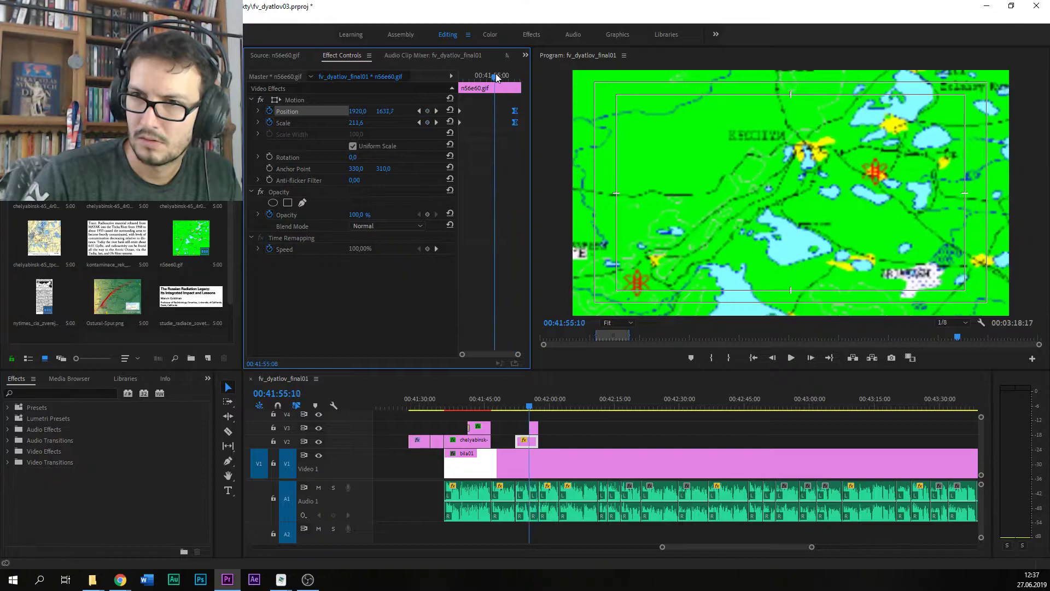
pyautogui.press('space')
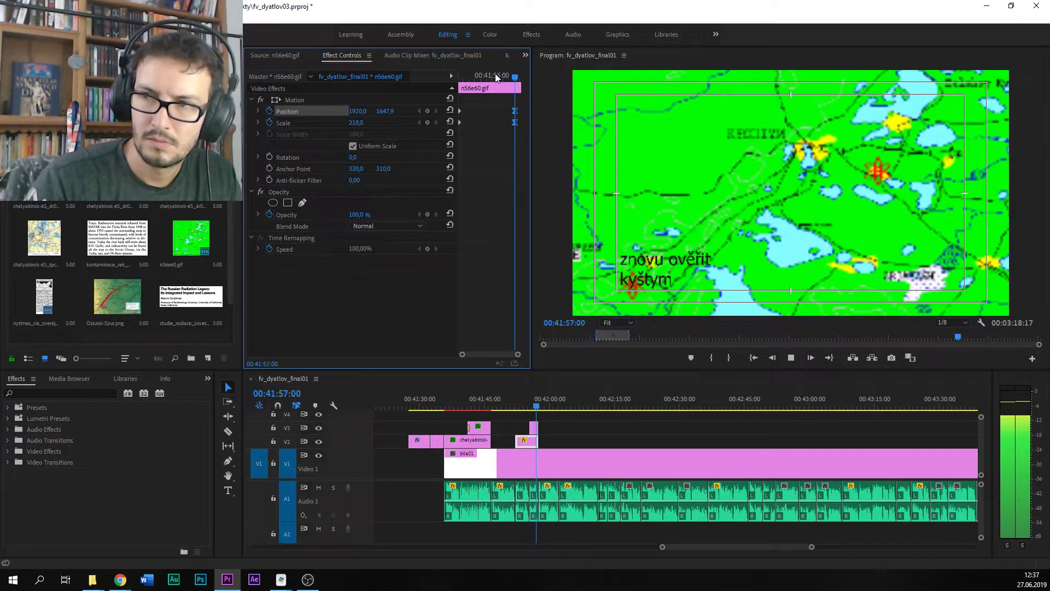
pyautogui.moveTo(494, 73); pyautogui.dragTo(451, 77)
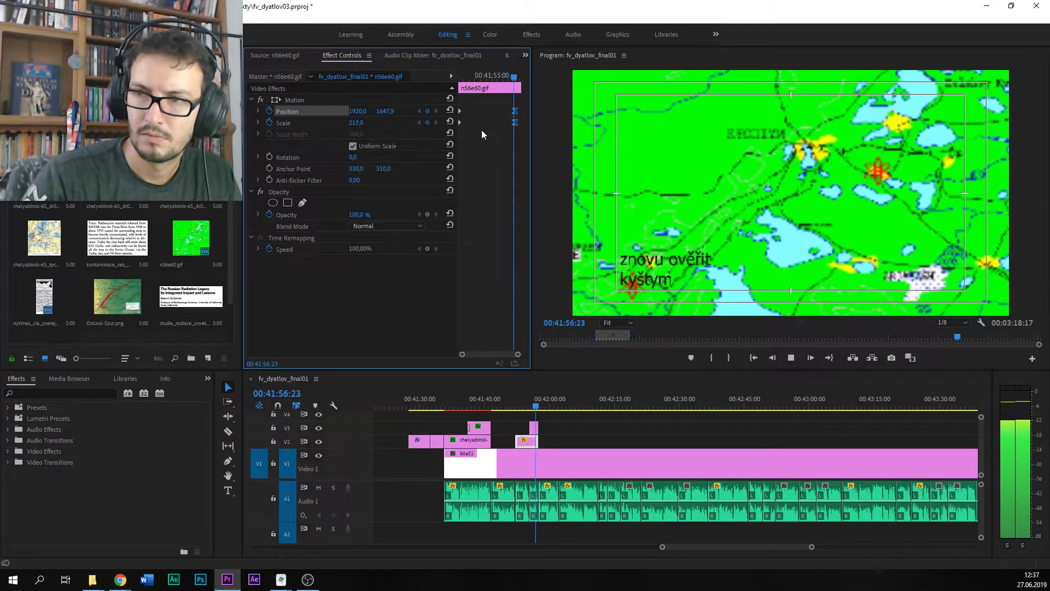
pyautogui.hotkey('ctrl', 's')
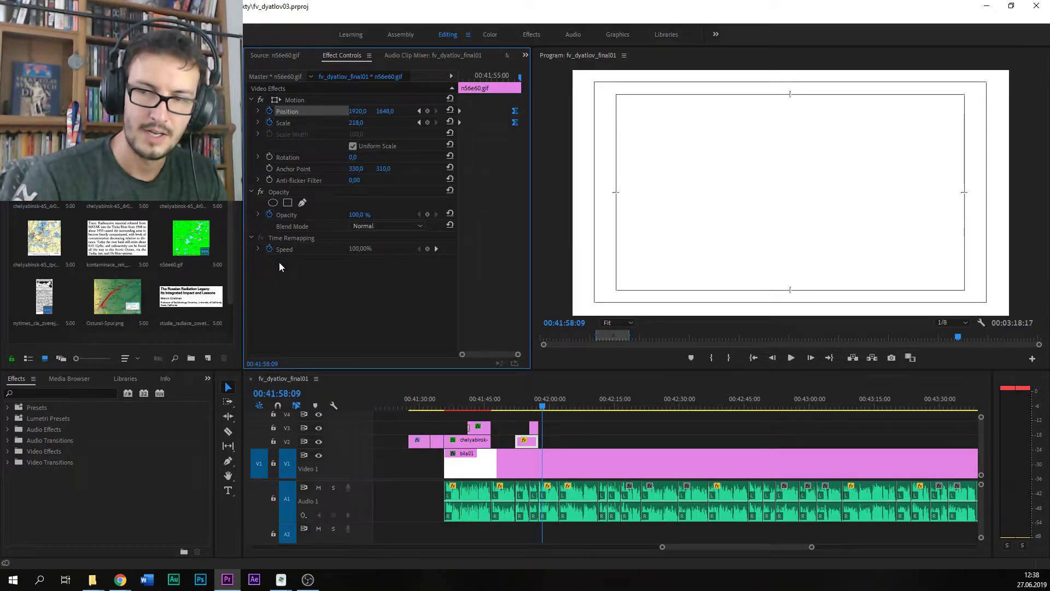
# Step: Review the zooming map and its note between about 00:41:54 and 00:41:57, saving the project
pyautogui.moveTo(558, 405); pyautogui.dragTo(533, 405)
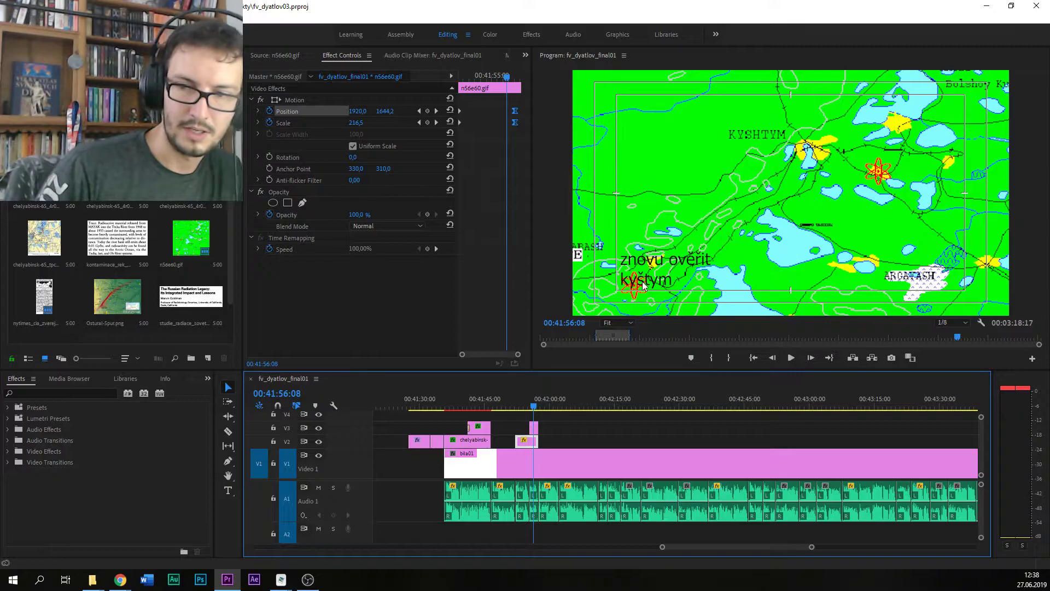
pyautogui.moveTo(537, 408); pyautogui.dragTo(537, 405)
pyautogui.hotkey('ctrl', 's')
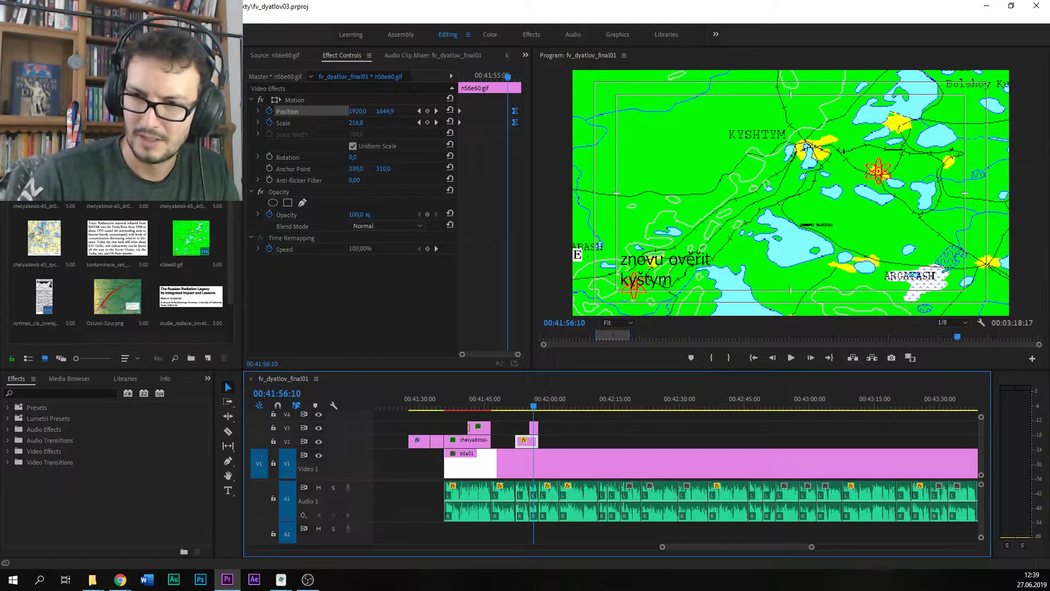
pyautogui.moveTo(533, 407); pyautogui.dragTo(538, 406)
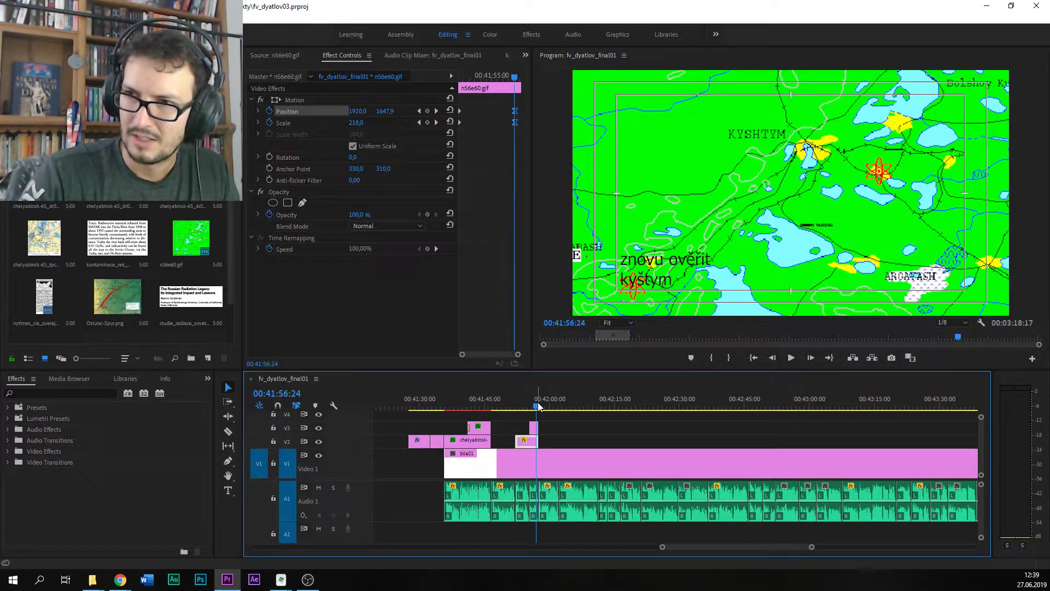
pyautogui.moveTo(538, 406); pyautogui.dragTo(528, 407)
pyautogui.hotkey('ctrl', 's')
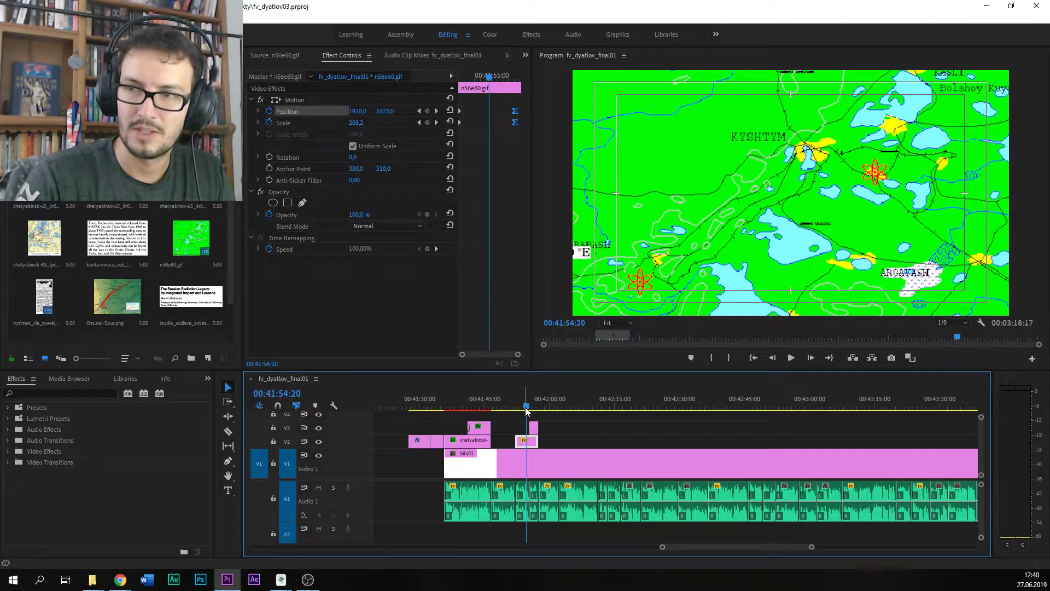
# Step: Play the map section from 00:41:54:20 to about 00:42:01 and save the project
pyautogui.press('space')
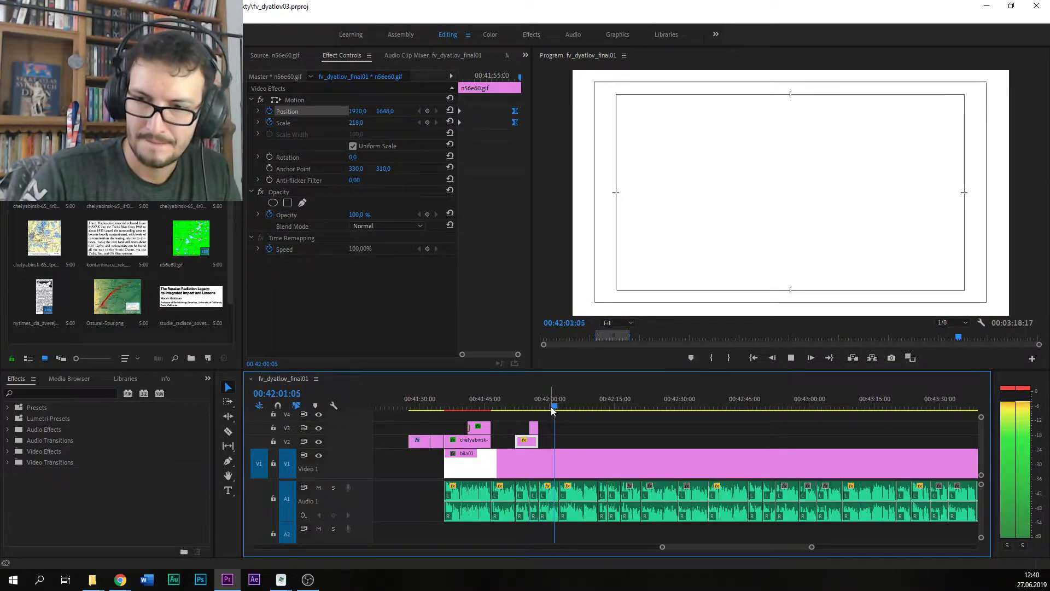
pyautogui.press('space')
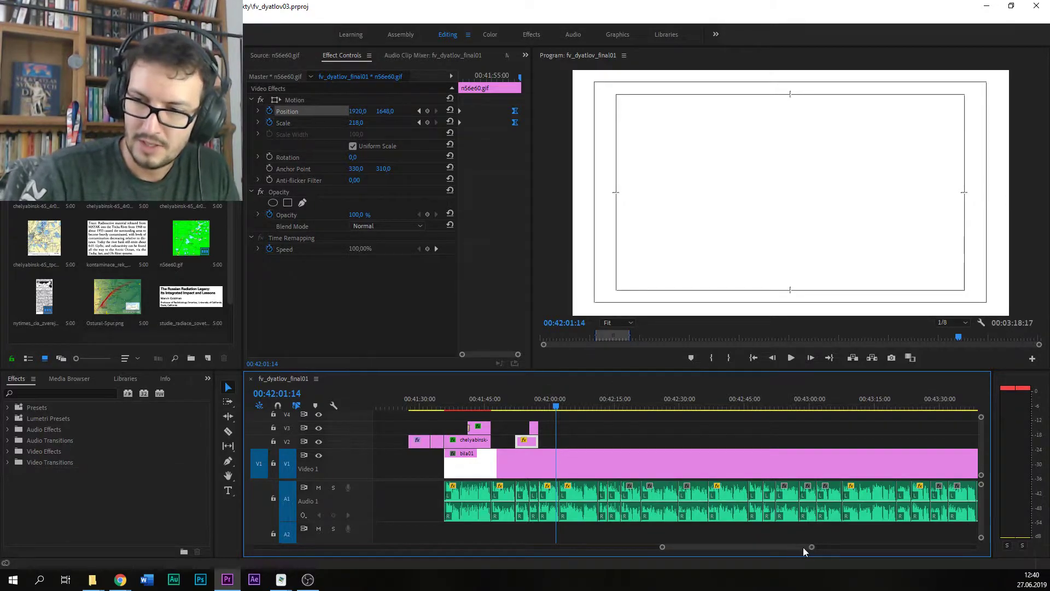
pyautogui.scroll(-2, 815, 551)
pyautogui.moveTo(754, 545); pyautogui.dragTo(797, 549)
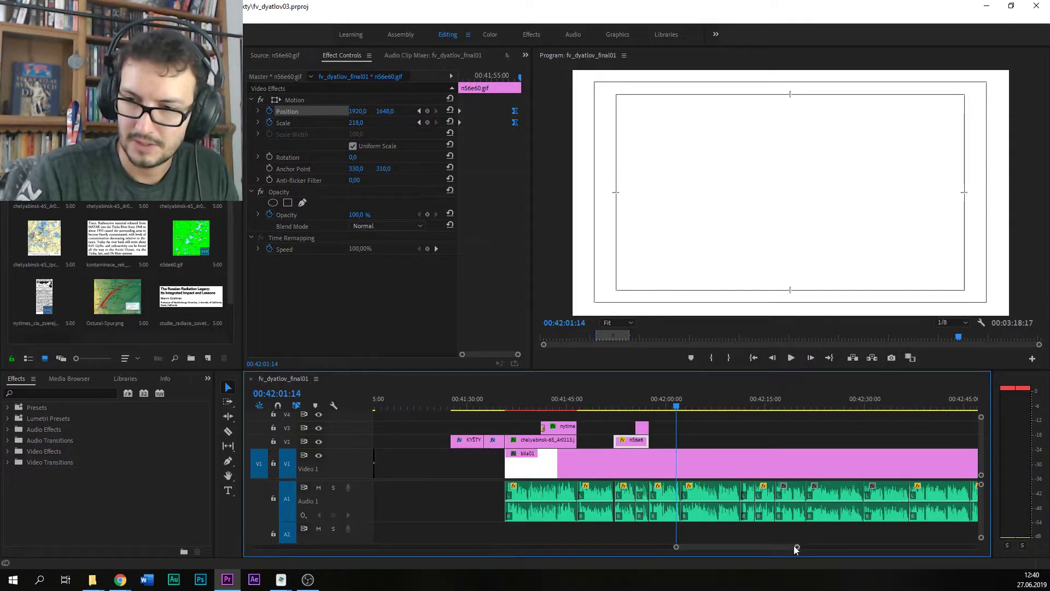
pyautogui.scroll(-2, 753, 546)
pyautogui.hotkey('ctrl', 's')
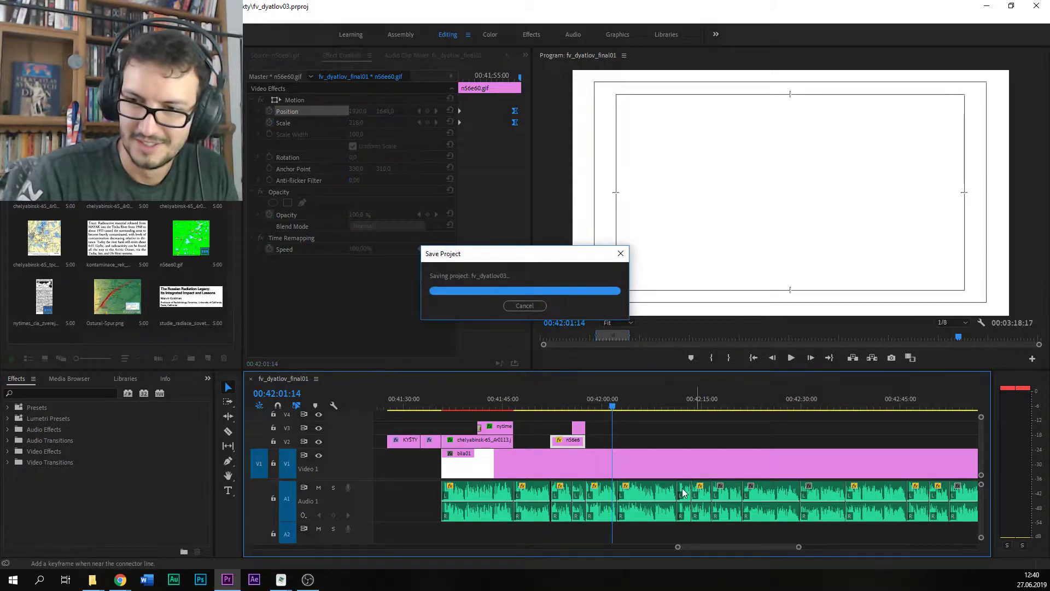
# Step: Listen to the narration between about 00:41:59 and 00:42:11 over the white background, saving the project
pyautogui.moveTo(612, 407); pyautogui.dragTo(605, 407)
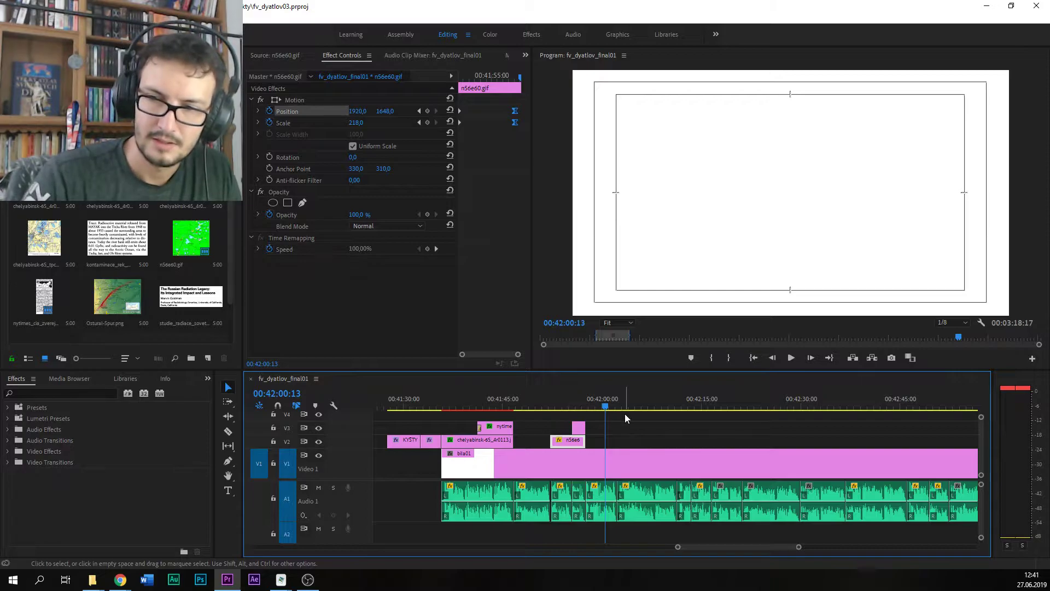
pyautogui.click(596, 407)
pyautogui.moveTo(597, 407); pyautogui.dragTo(595, 407)
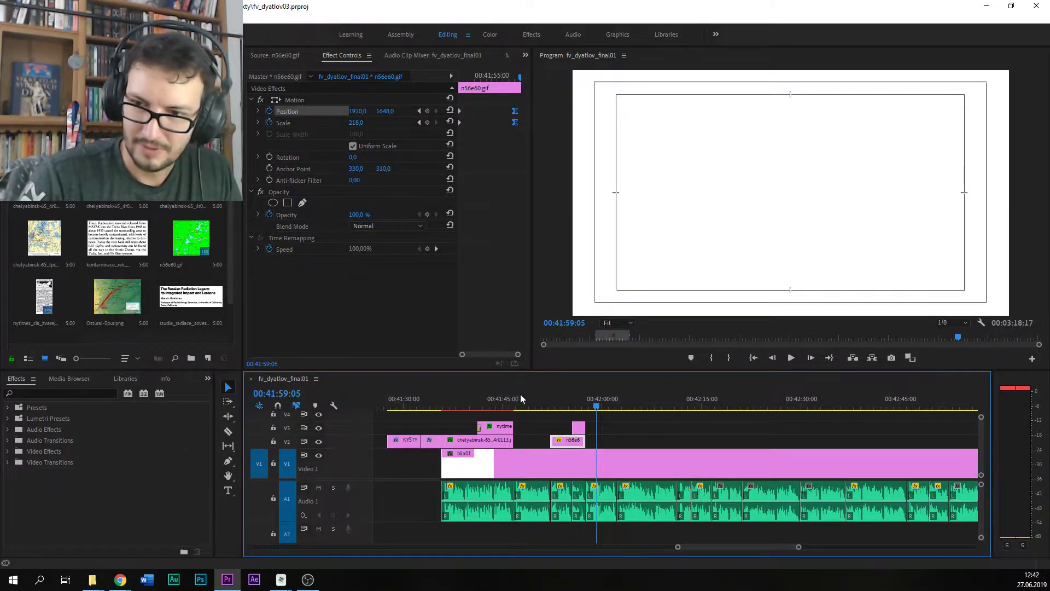
pyautogui.click(595, 476)
pyautogui.hotkey('ctrl', 's')
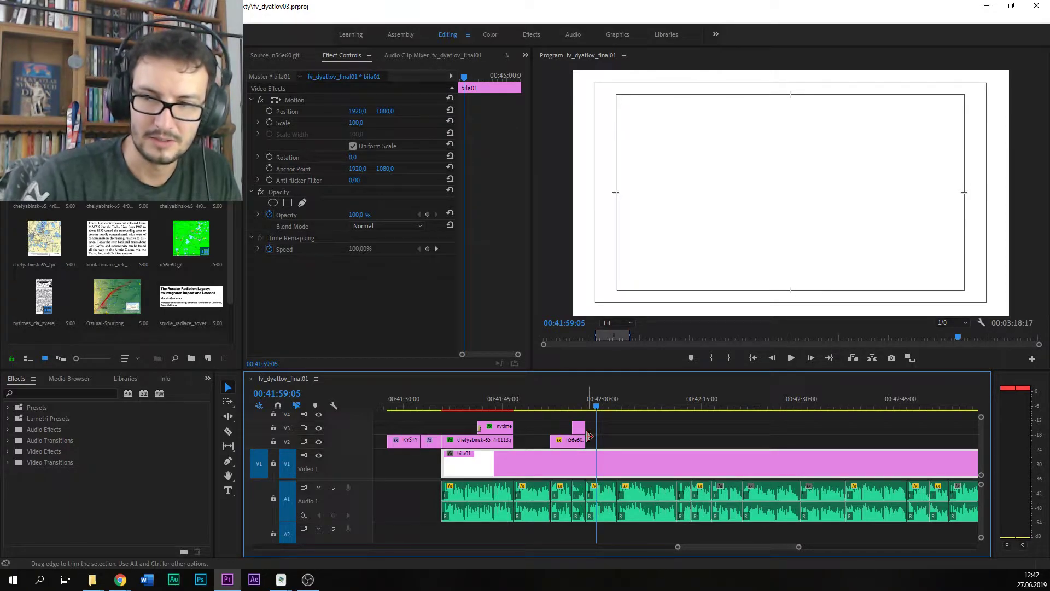
pyautogui.press('space')
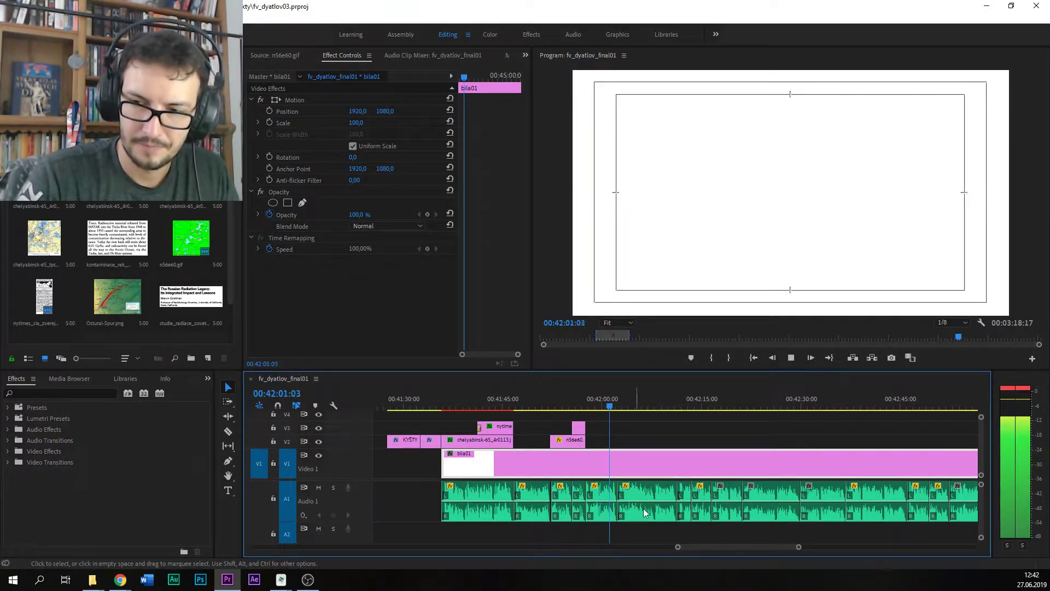
pyautogui.moveTo(714, 549); pyautogui.dragTo(718, 549)
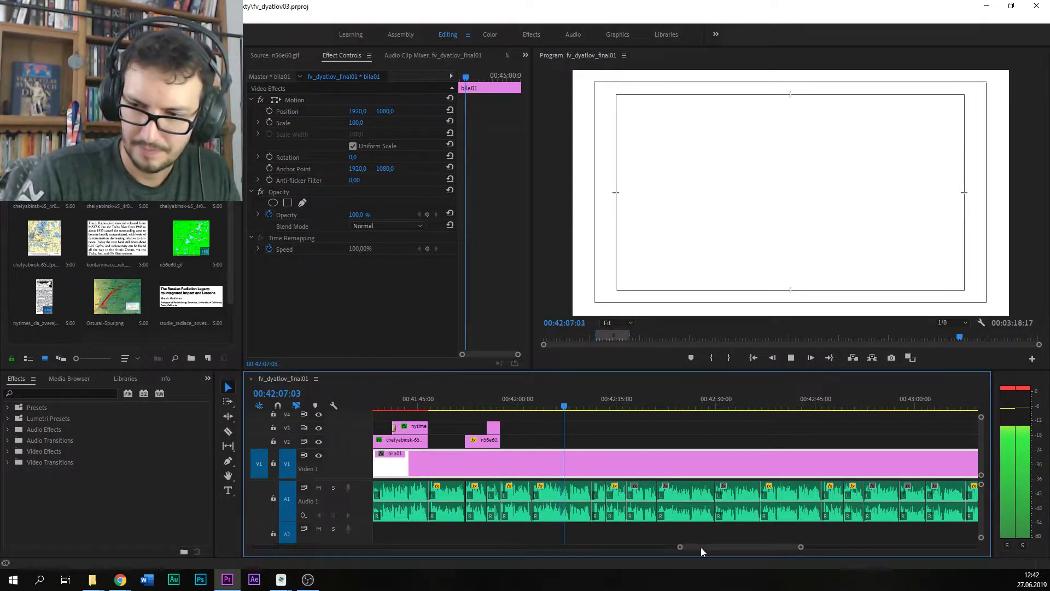
pyautogui.moveTo(700, 547); pyautogui.dragTo(704, 545)
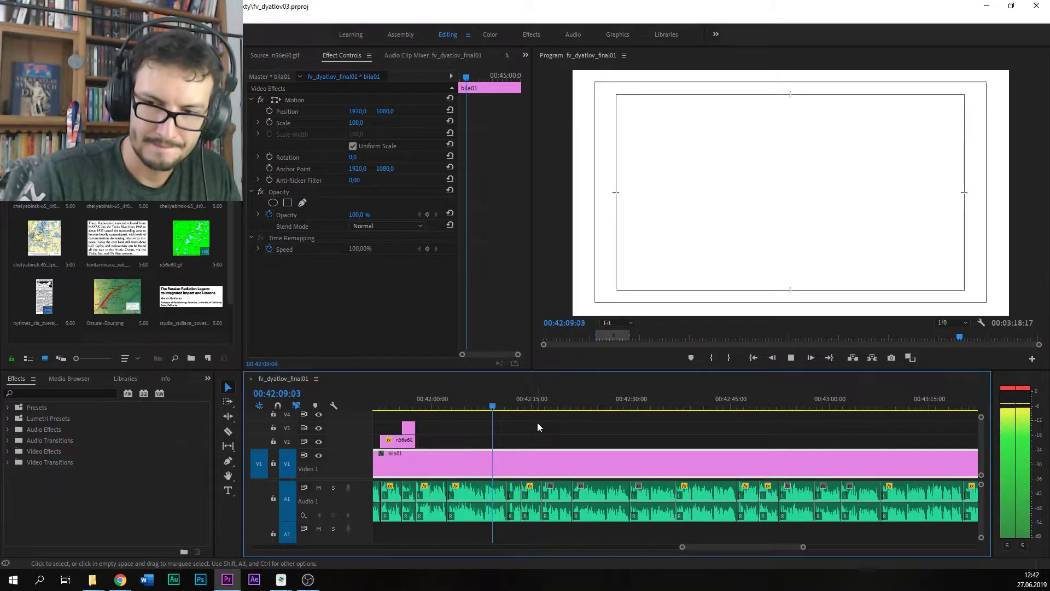
pyautogui.press('space')
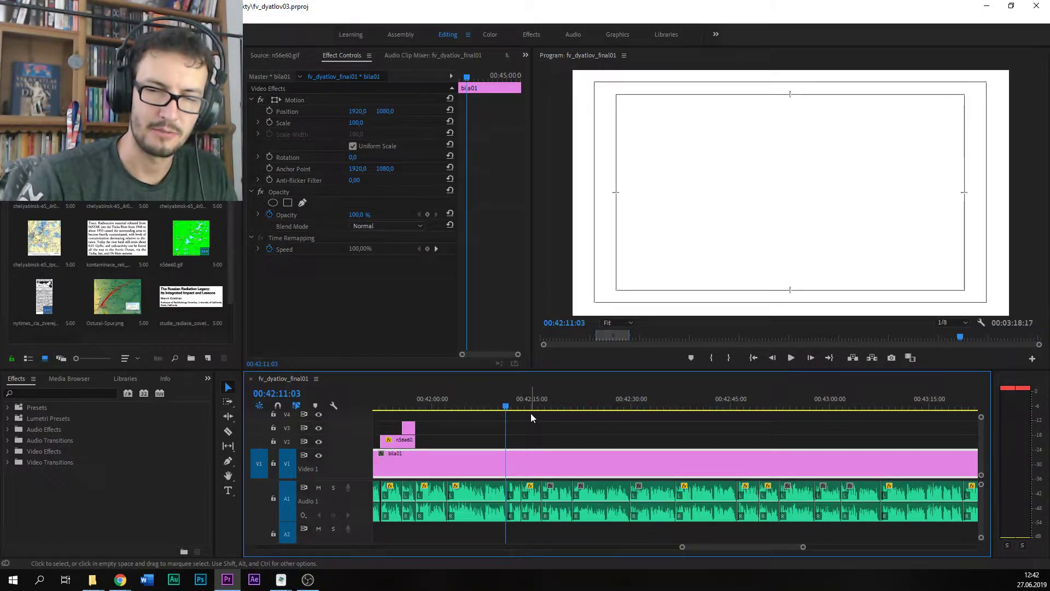
pyautogui.click(490, 403)
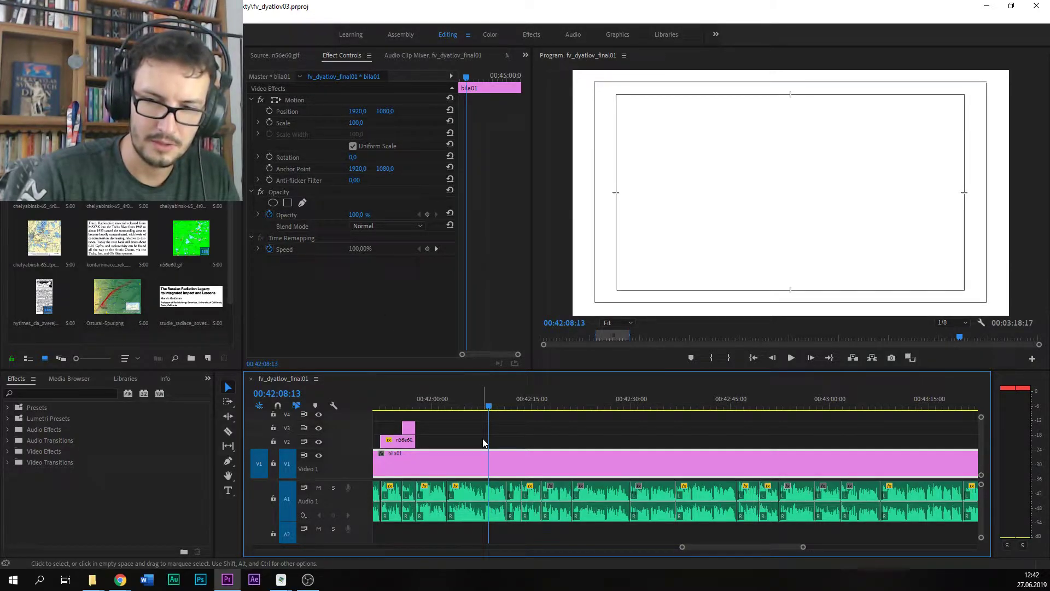
pyautogui.click(487, 402)
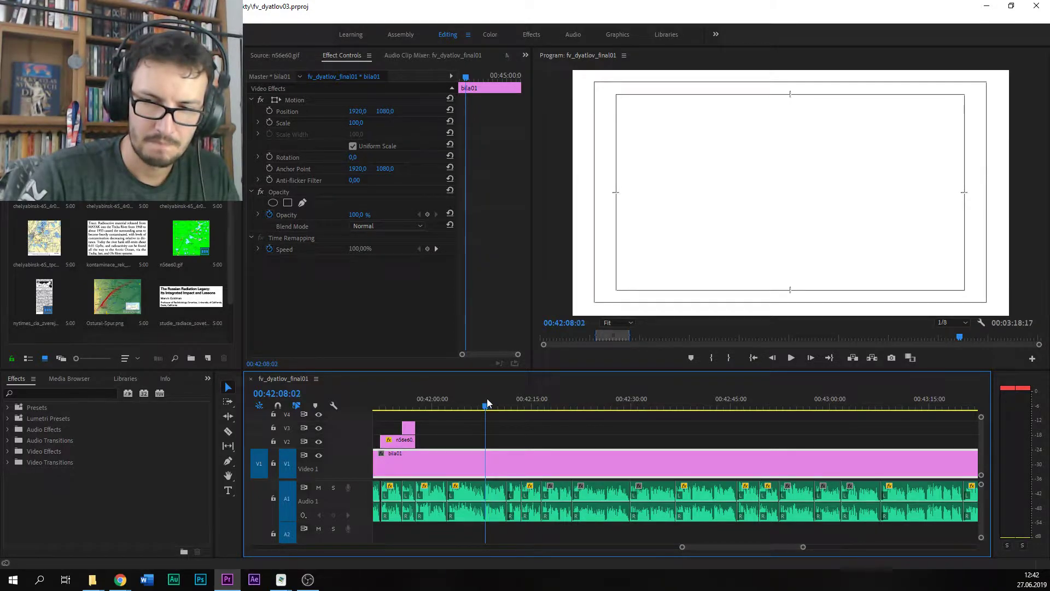
pyautogui.hotkey('ctrl', 's')
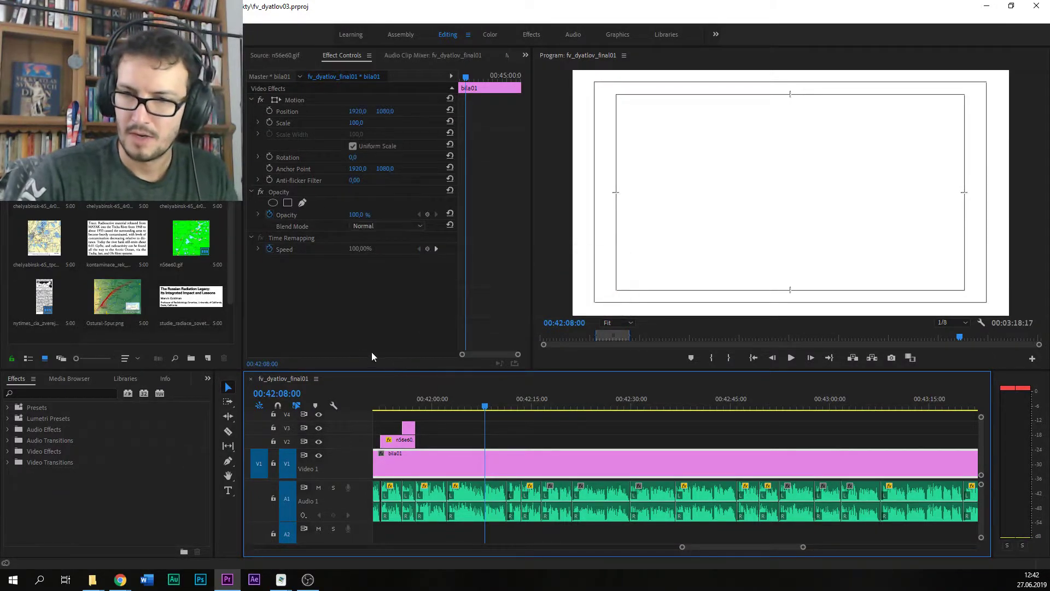
# Step: Place a copy of the "znovu ověřit kyštym" note on V2, spanning 00:42:02:06 to 00:42:11:05, and save the project
pyautogui.click(395, 430)
pyautogui.click(407, 430)
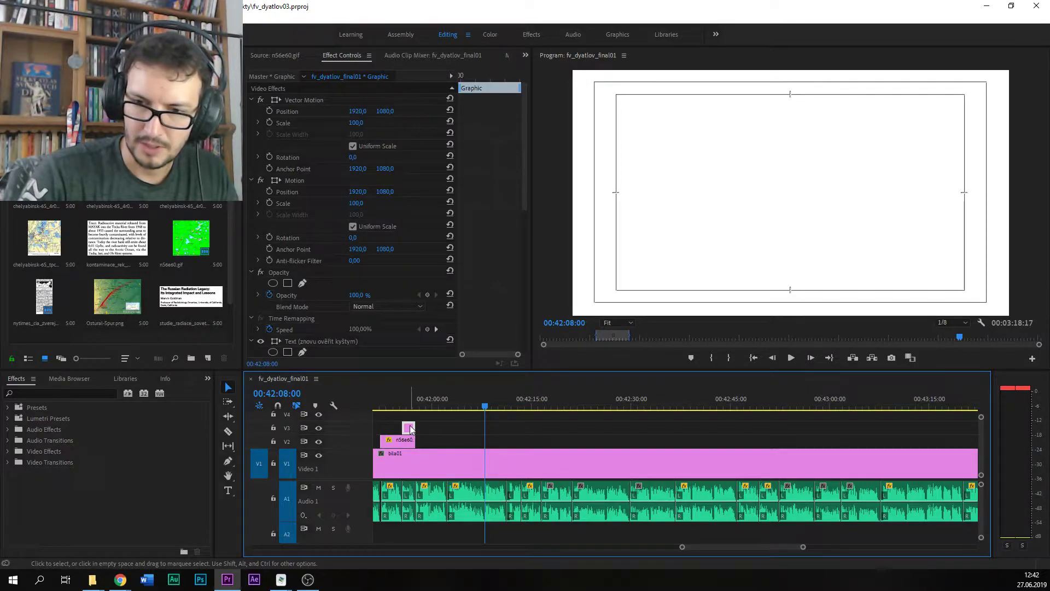
pyautogui.moveTo(455, 441)
pyautogui.mouseDown()
pyautogui.moveTo(446, 440)
pyautogui.moveTo(512, 437)
pyautogui.moveTo(448, 441)
pyautogui.mouseUp()
pyautogui.click(470, 446)
pyautogui.hotkey('ctrl', 's')
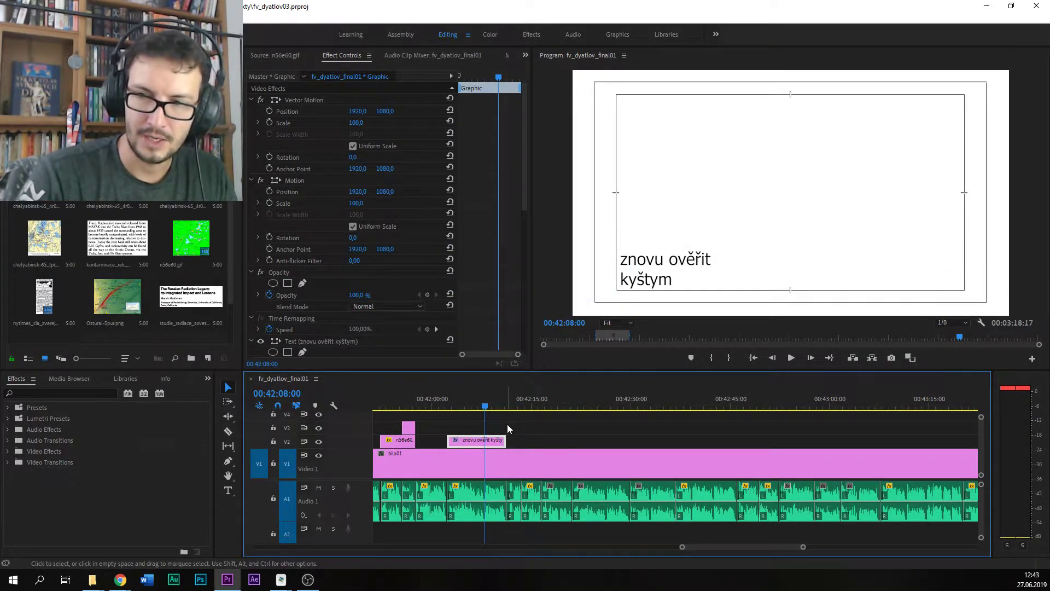
# Step: Replace the copied note's text with "CAM REC"
pyautogui.click(473, 406)
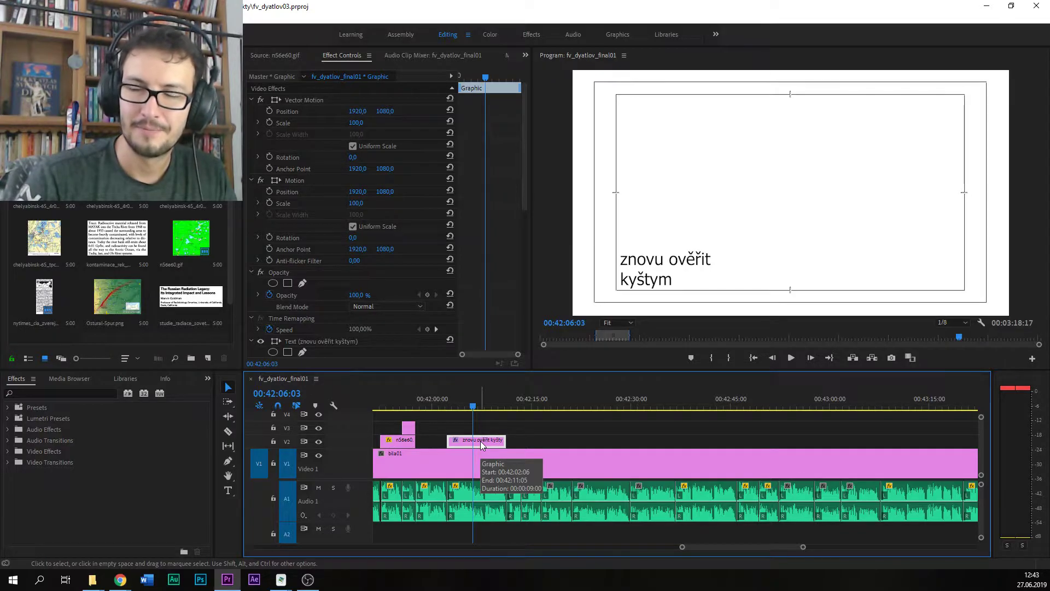
pyautogui.click(482, 407)
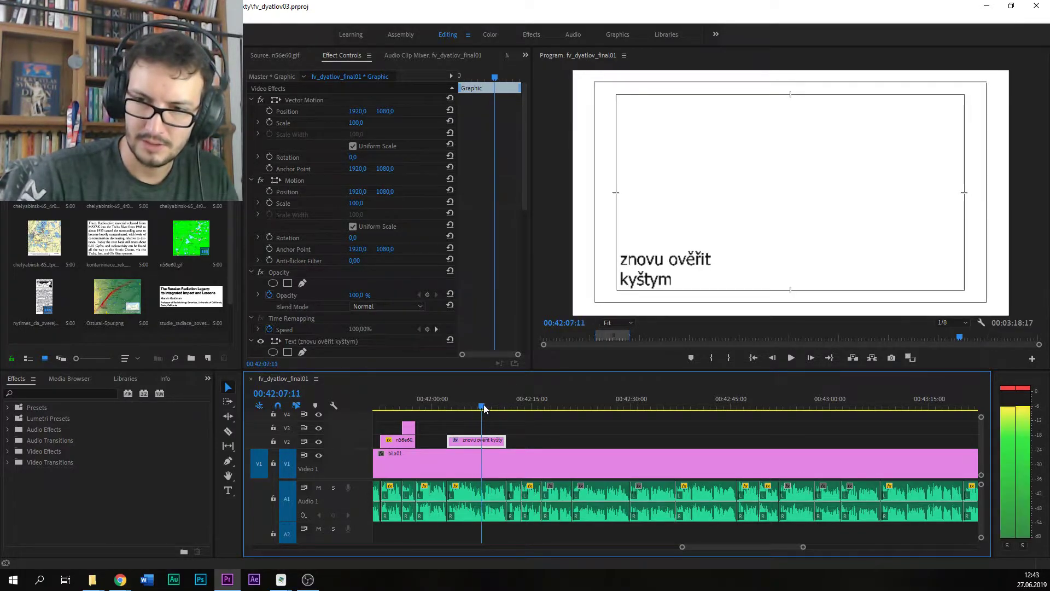
pyautogui.hotkey('ctrl', 's')
pyautogui.click(485, 407)
pyautogui.click(481, 406)
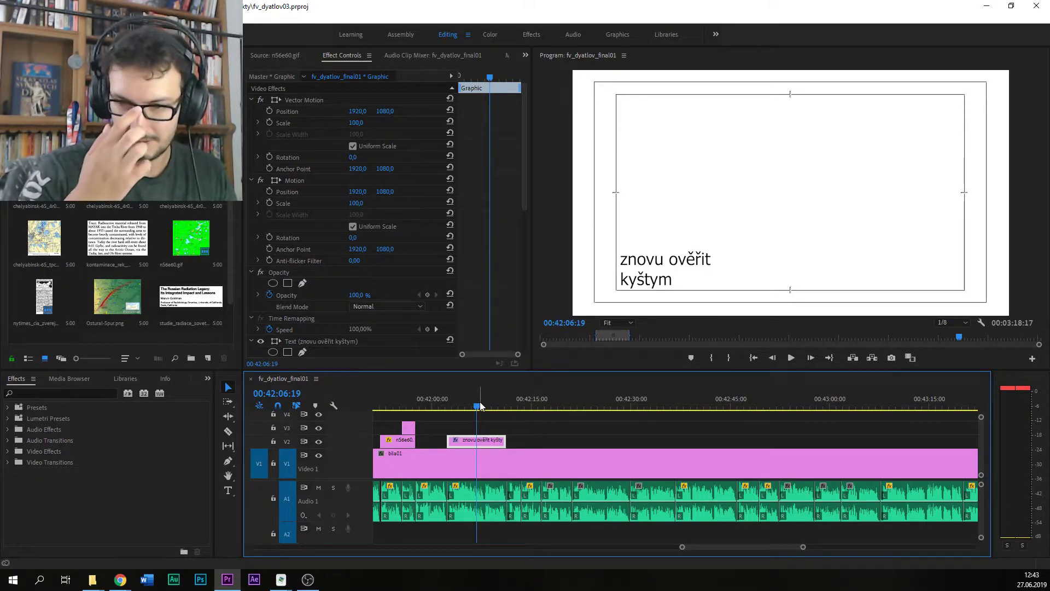
pyautogui.doubleClick(666, 274)
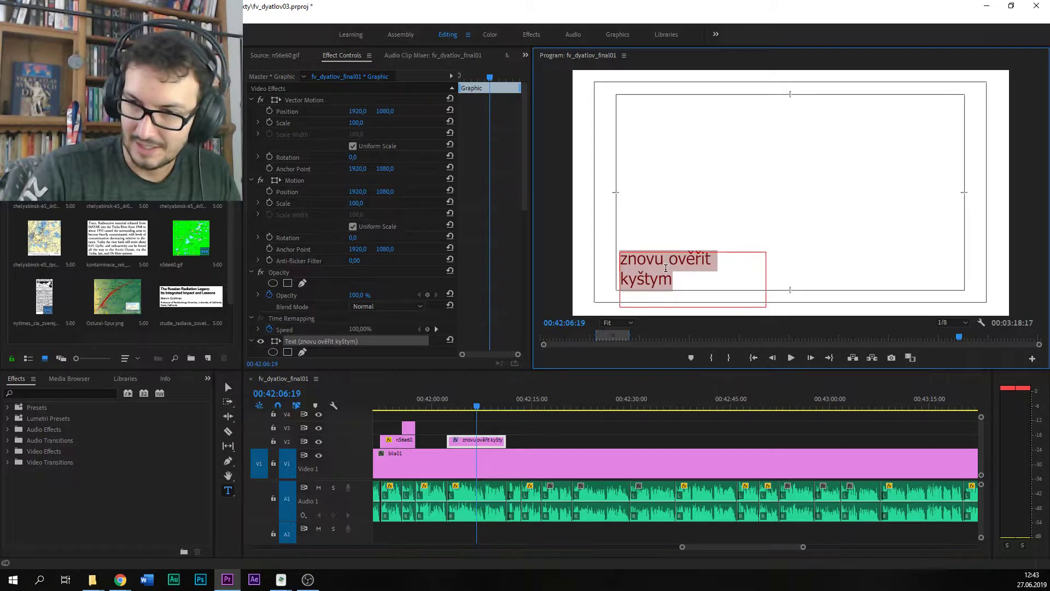
pyautogui.write('CAM REC')
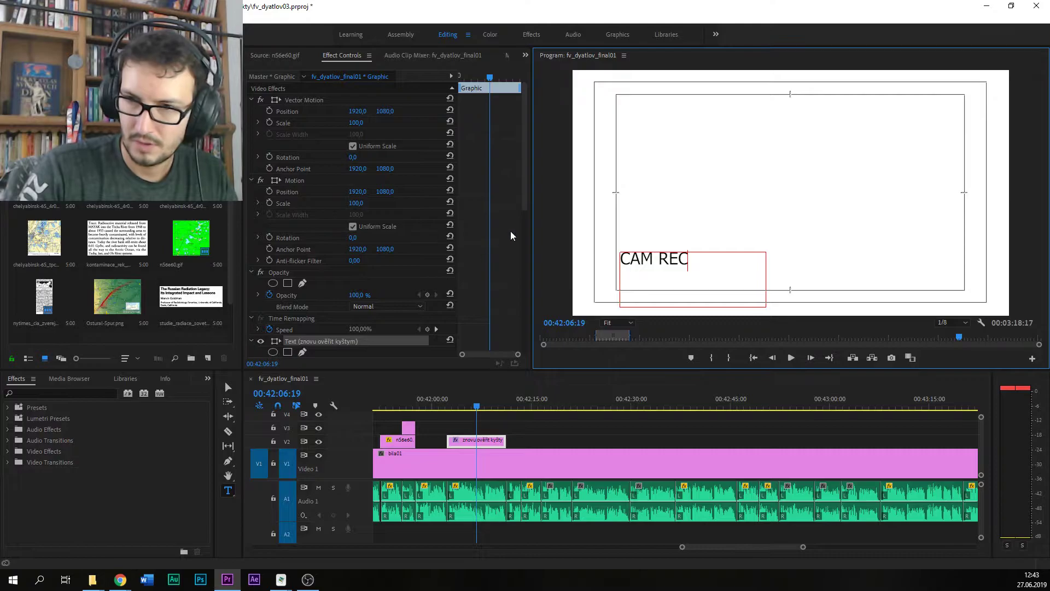
# Step: Enlarge the "CAM REC" text to font size 288, shift it slightly lower in the frame and save the project
pyautogui.scroll(-2, 504, 234)
pyautogui.moveTo(402, 338); pyautogui.dragTo(409, 343)
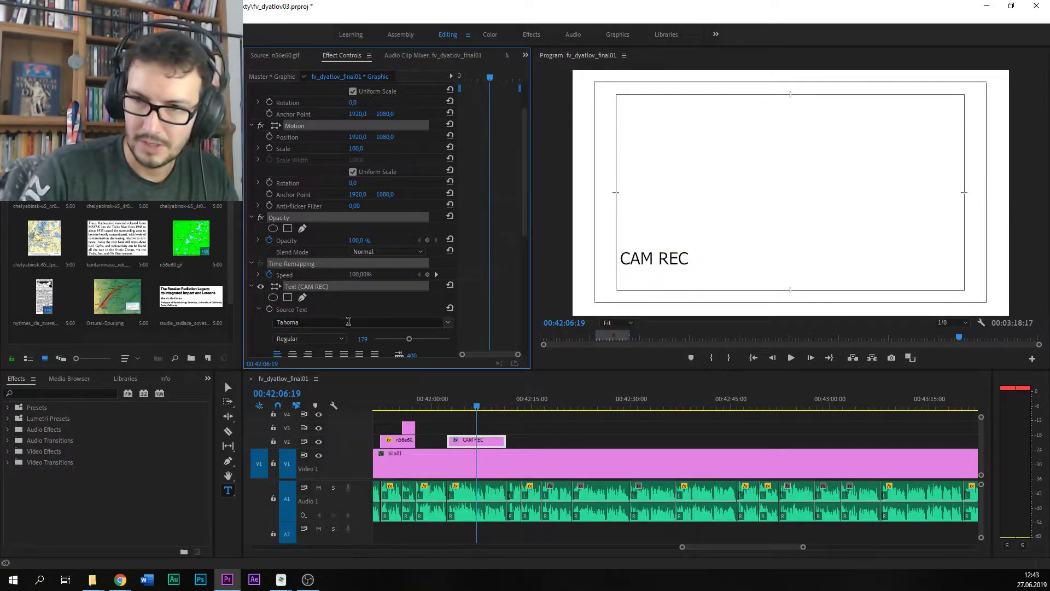
pyautogui.click(391, 252)
pyautogui.click(405, 231)
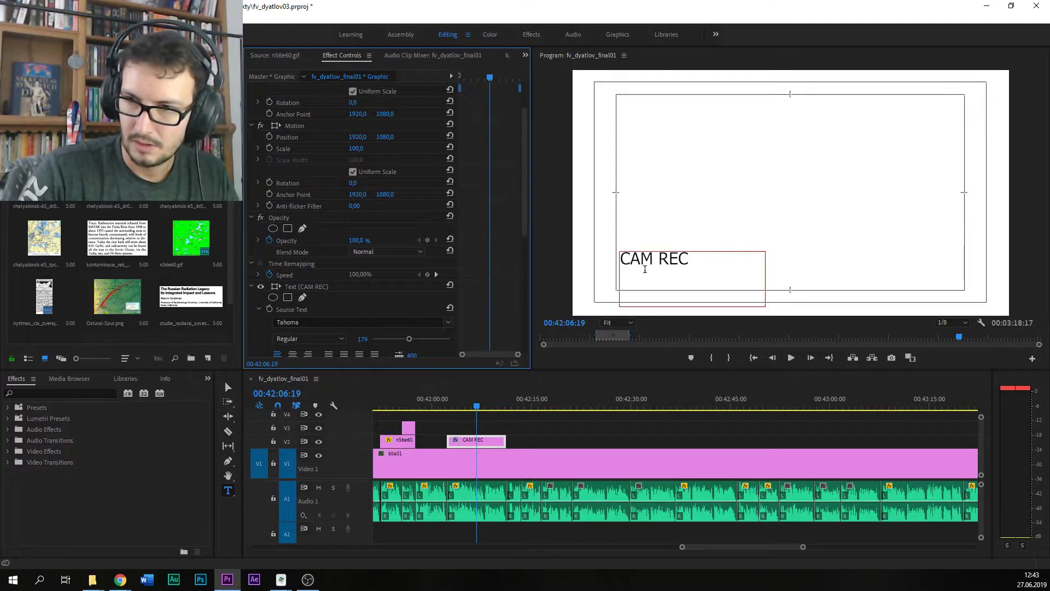
pyautogui.click(228, 387)
pyautogui.moveTo(370, 337); pyautogui.dragTo(406, 336)
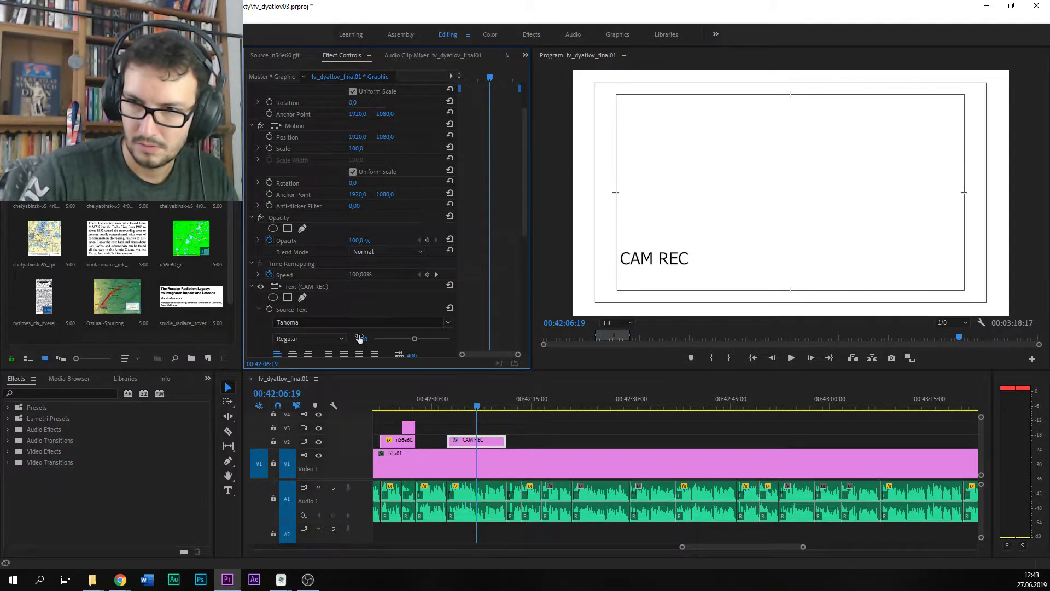
pyautogui.doubleClick(686, 261)
pyautogui.moveTo(415, 339)
pyautogui.mouseDown()
pyautogui.moveTo(399, 343)
pyautogui.moveTo(431, 339)
pyautogui.mouseUp()
pyautogui.click(228, 386)
pyautogui.moveTo(625, 276); pyautogui.dragTo(623, 289)
pyautogui.hotkey('ctrl', 's')
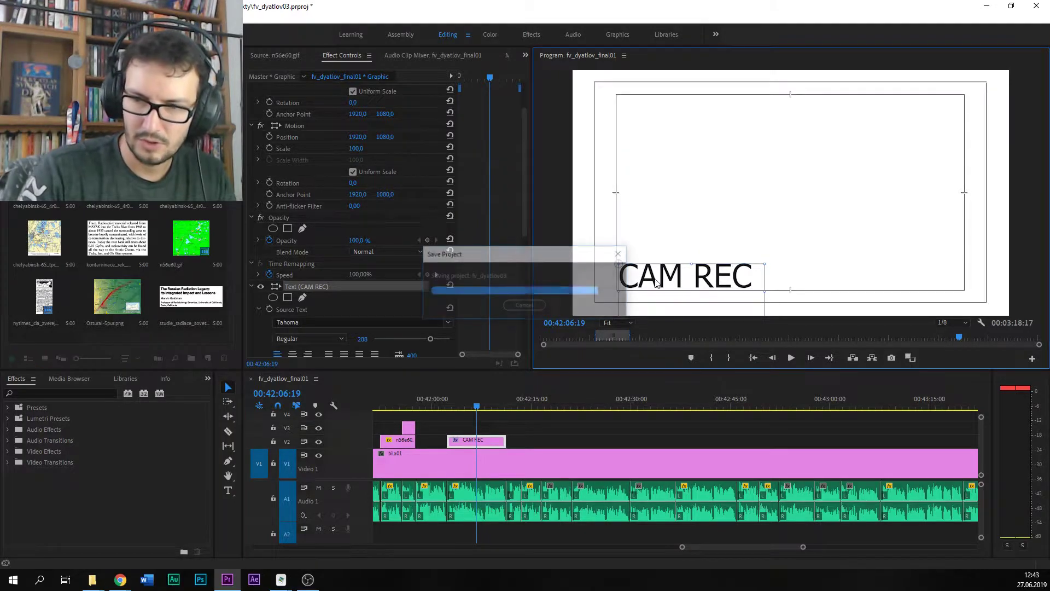
# Step: Review the "CAM REC" section between about 00:42:05 and 00:42:09, saving the project
pyautogui.moveTo(681, 547); pyautogui.dragTo(667, 547)
pyautogui.hotkey('ctrl', 's')
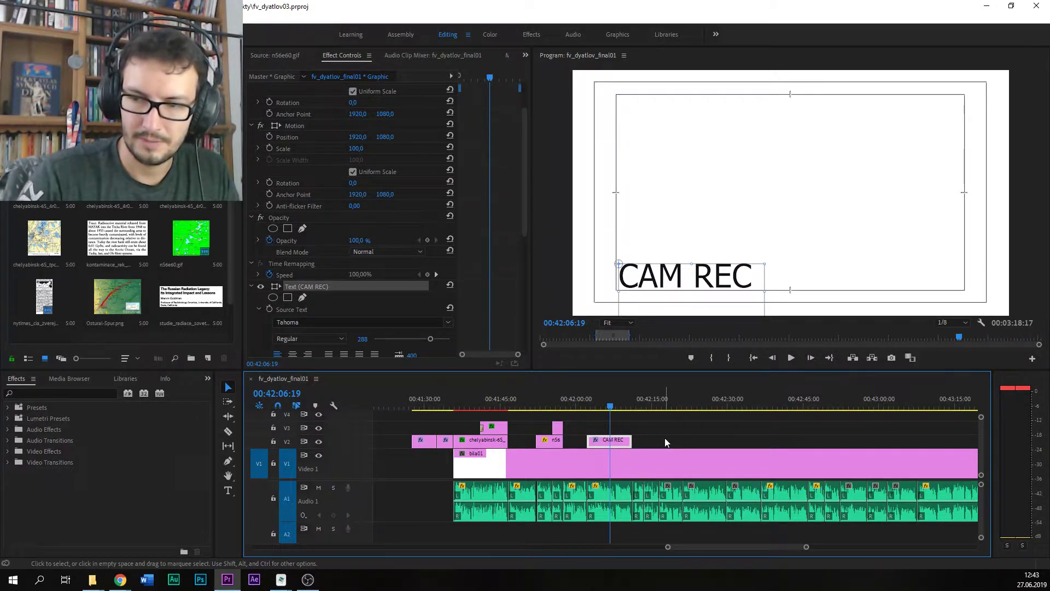
pyautogui.scroll(-2, 694, 546)
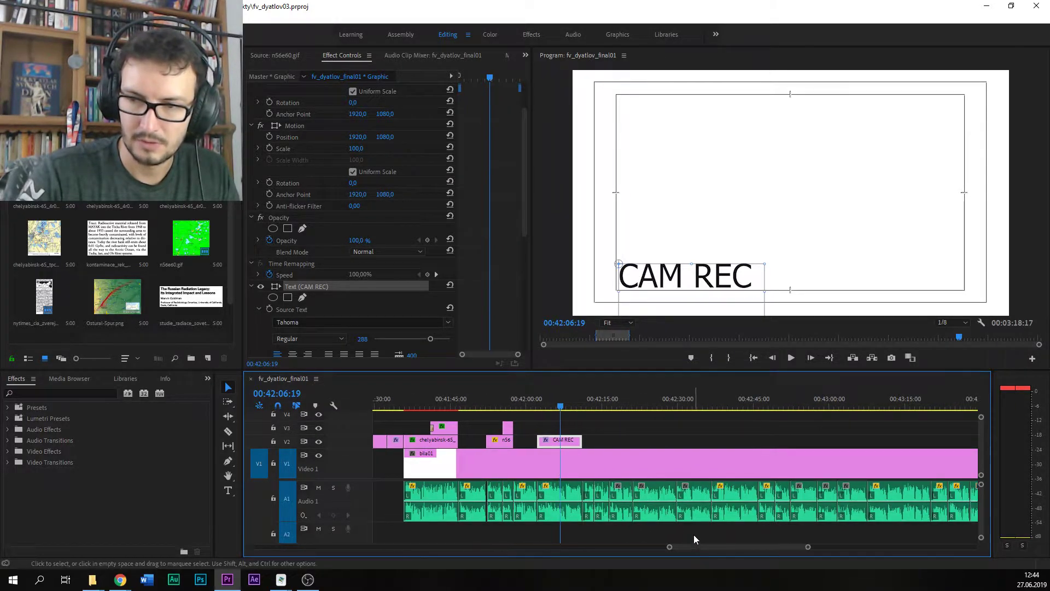
pyautogui.click(565, 411)
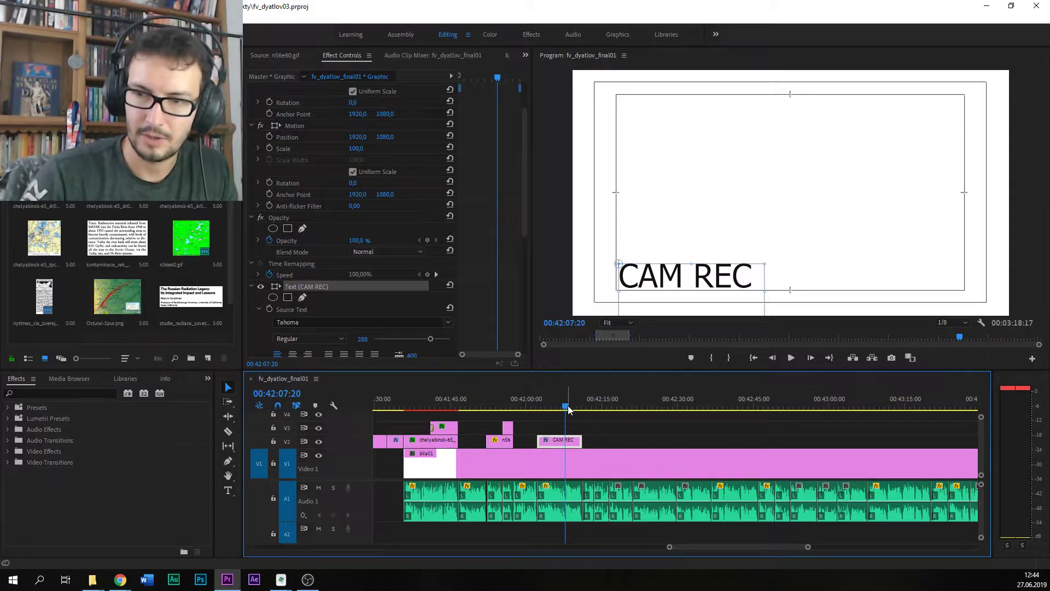
pyautogui.moveTo(566, 407); pyautogui.dragTo(560, 403)
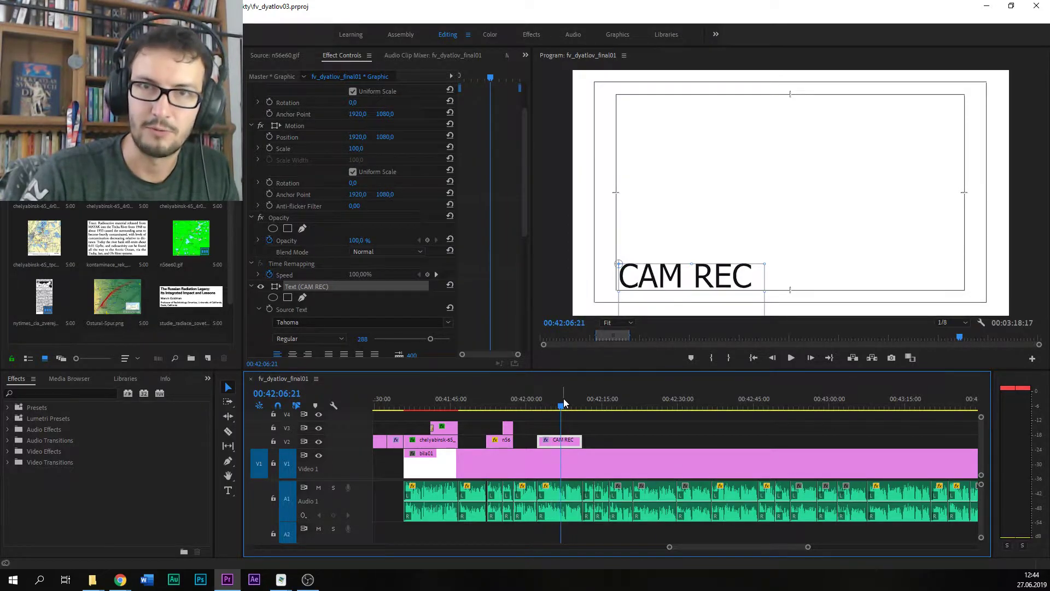
pyautogui.click(566, 407)
pyautogui.hotkey('ctrl', 's')
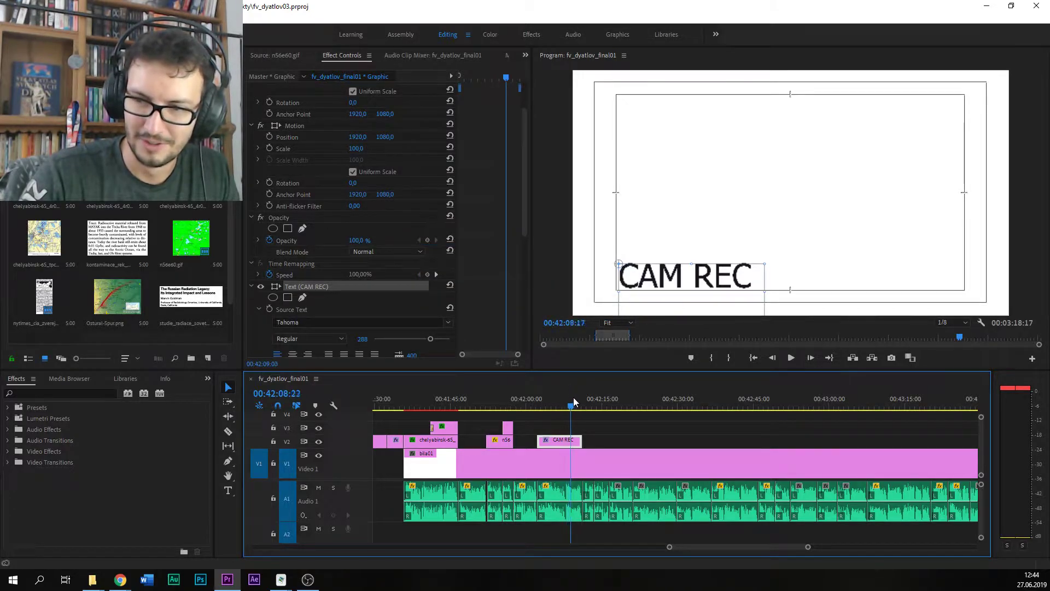
pyautogui.click(553, 406)
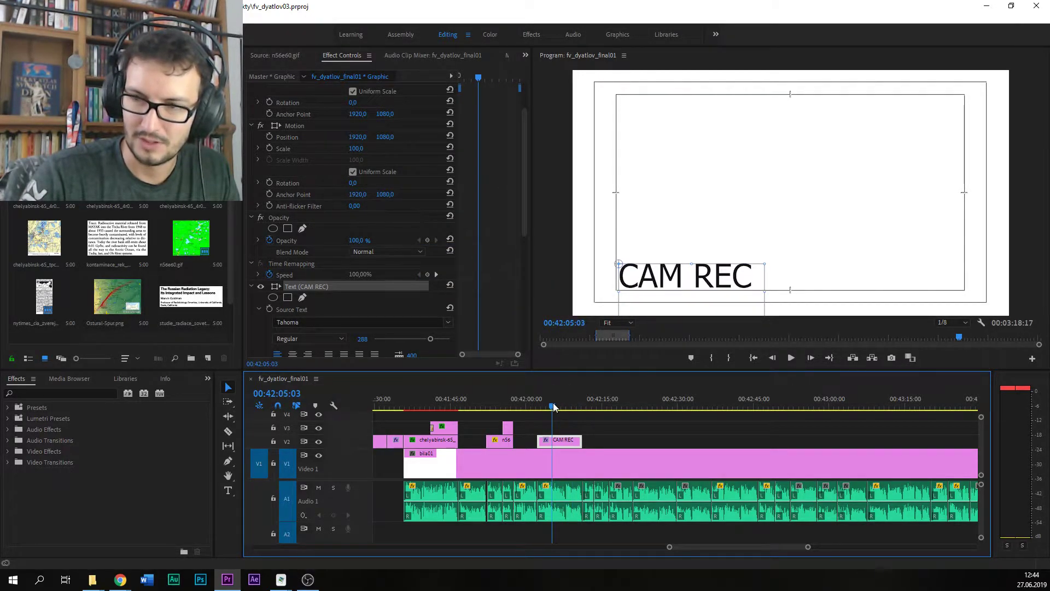
pyautogui.hotkey('ctrl', 's')
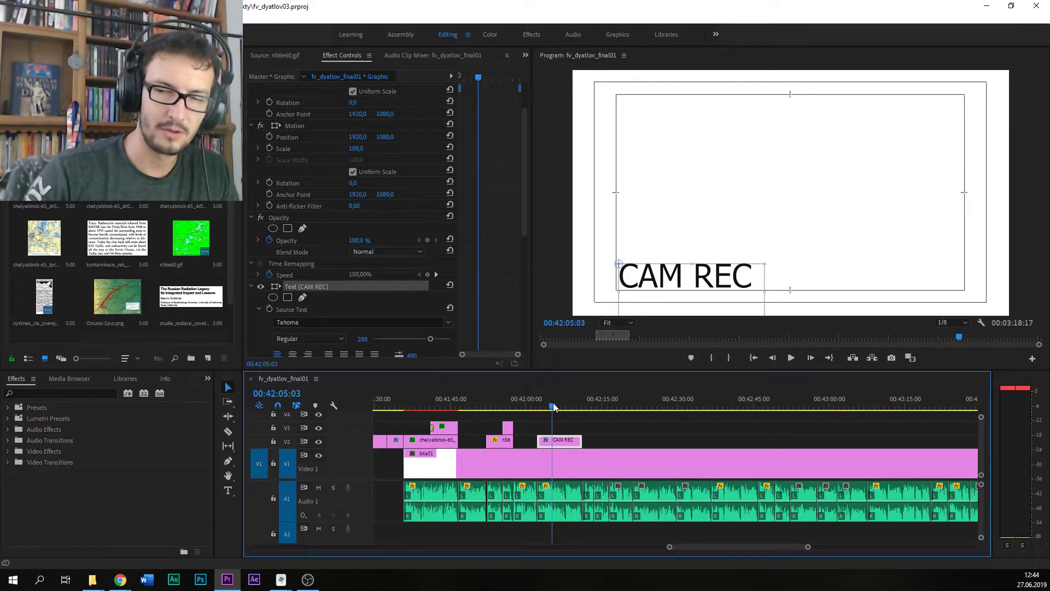
# Step: Listen to the narration from 00:42:05:03 and stop at about 00:42:21, beyond the "CAM REC" note
pyautogui.press('space')
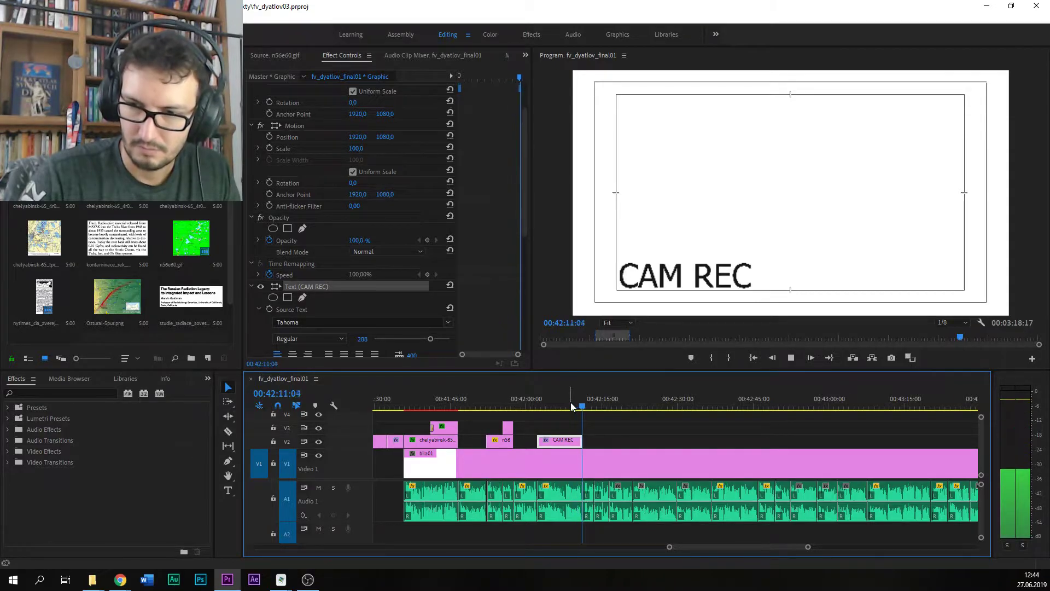
pyautogui.scroll(-3, 683, 545)
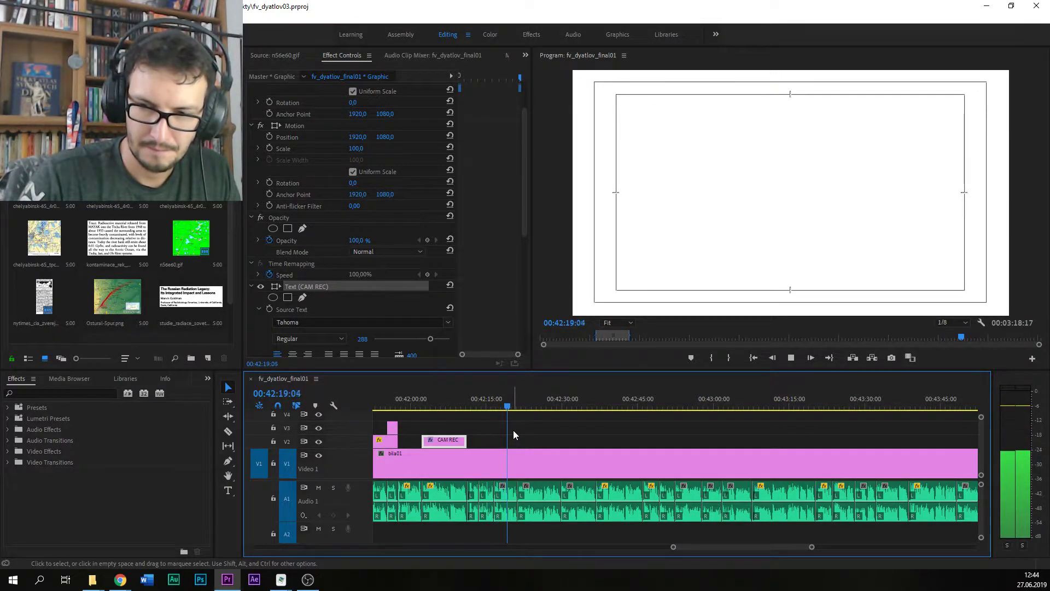
pyautogui.click(518, 409)
pyautogui.click(514, 408)
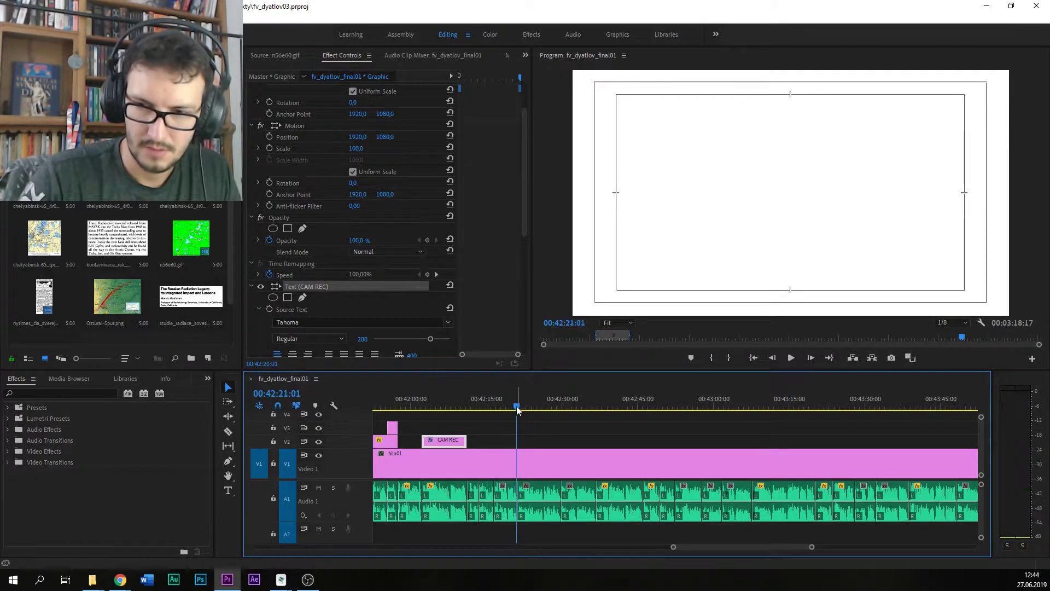
# Step: Save the project and replay the narration from about 00:42:18, beyond the "CAM REC" note
pyautogui.hotkey('ctrl', 's')
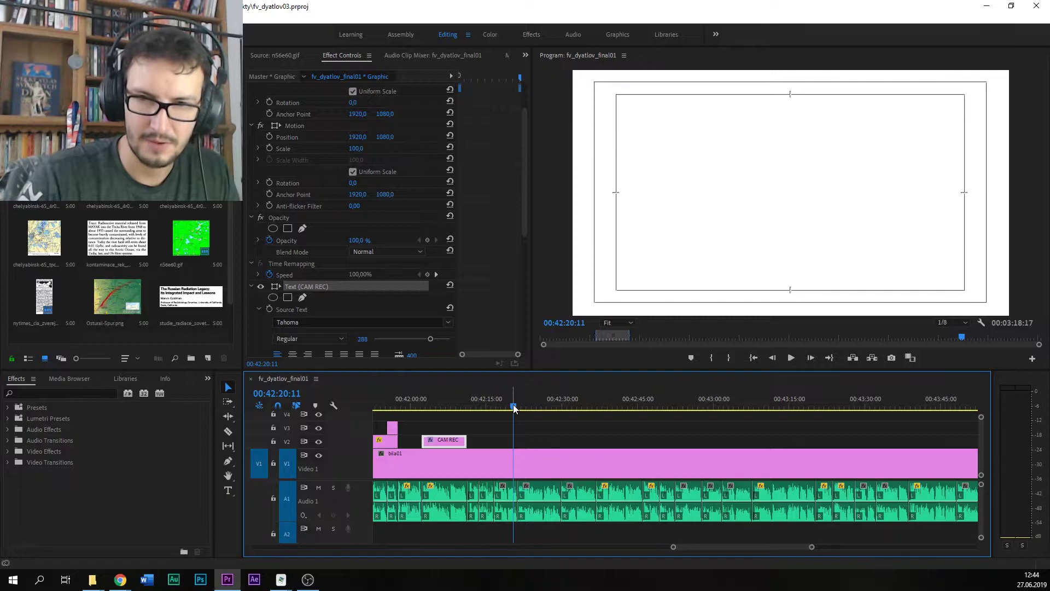
pyautogui.scroll(-1, 140, 247)
pyautogui.scroll(1, 140, 247)
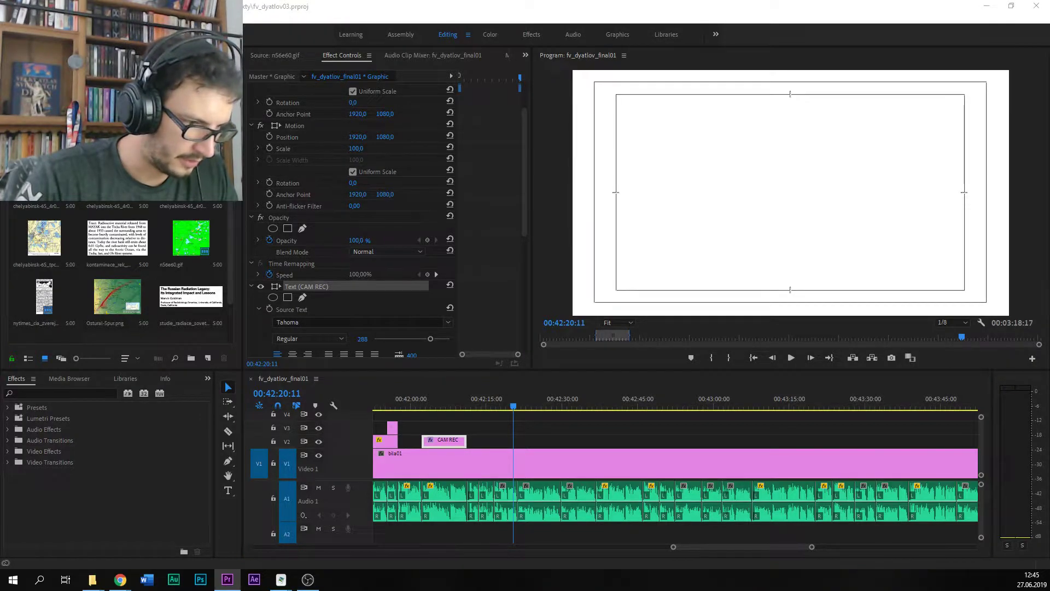
pyautogui.hotkey('alt', 'Tab')
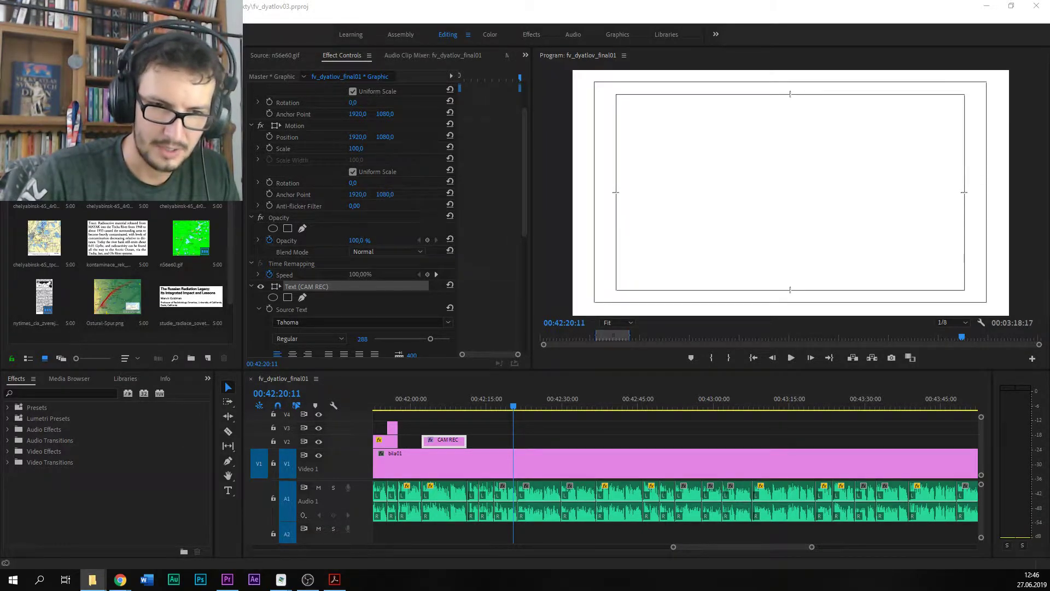
pyautogui.moveTo(510, 399)
pyautogui.mouseDown()
pyautogui.moveTo(476, 396)
pyautogui.moveTo(501, 402)
pyautogui.mouseUp()
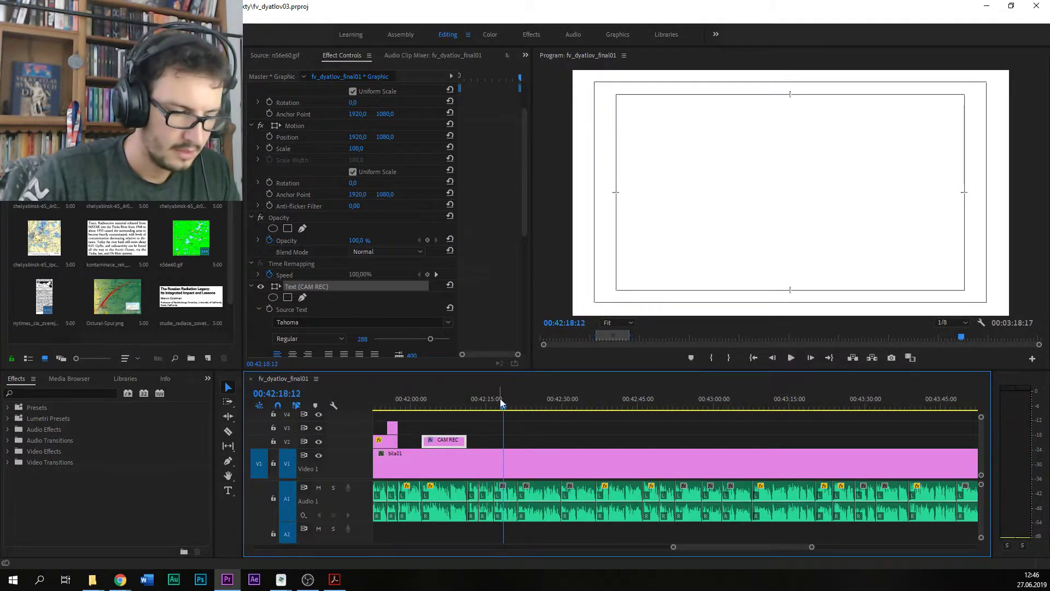
pyautogui.hotkey('ctrl', 's')
pyautogui.press('space')
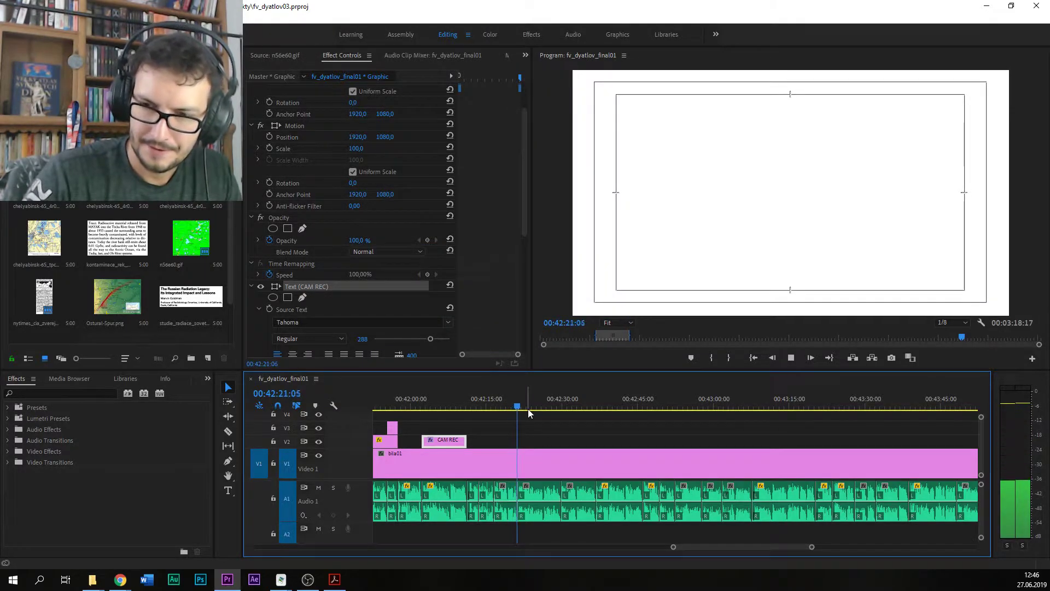
# Step: Raise the gain of the narration clip at about 00:42:22 by 2 dB, listen to it and save the project
pyautogui.click(554, 495)
pyautogui.press('g')
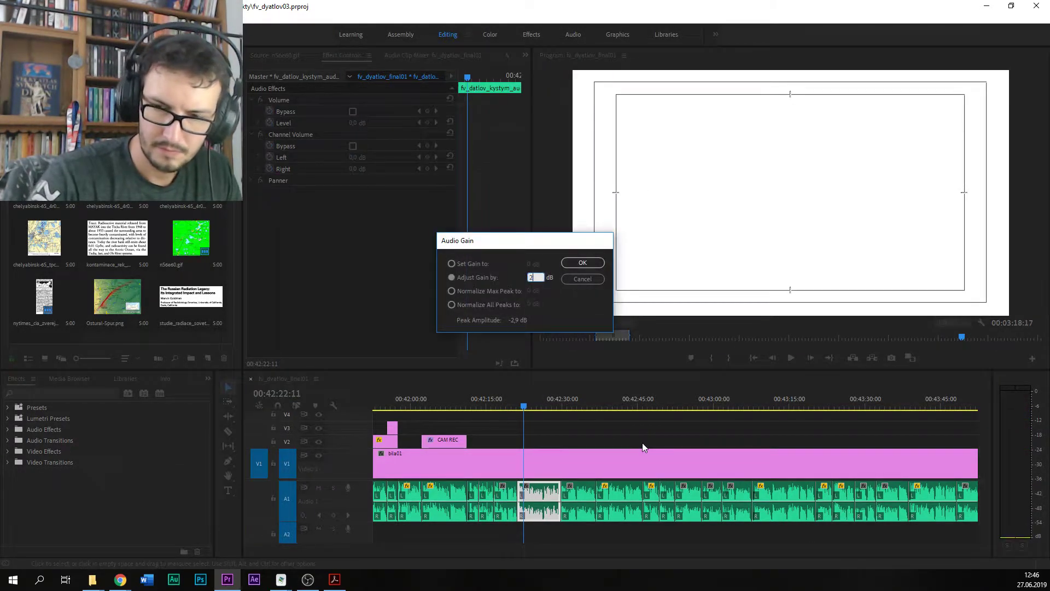
pyautogui.press('Return')
pyautogui.press('space')
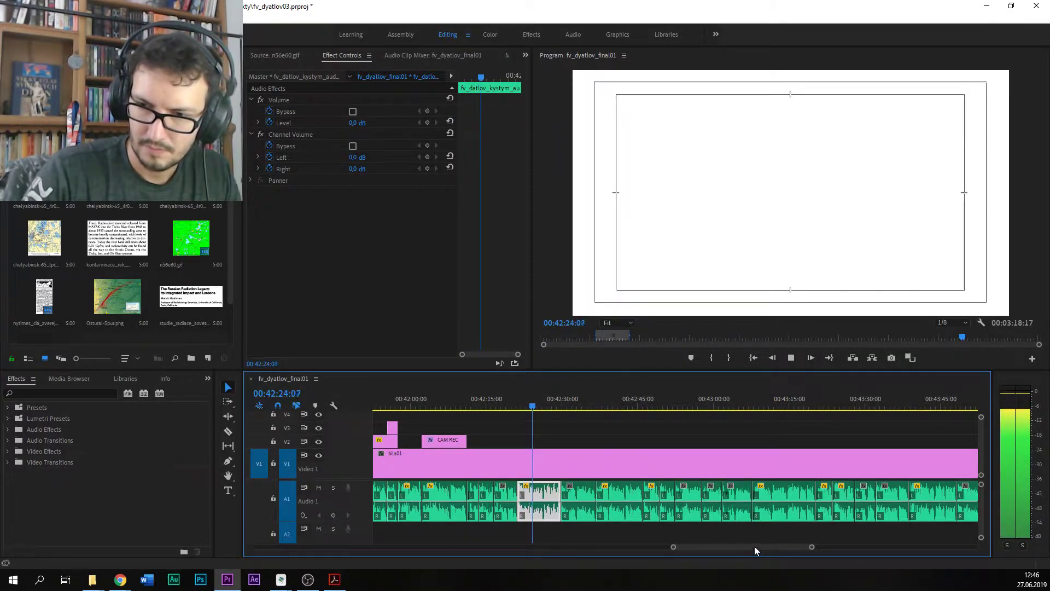
pyautogui.hscroll(1, 753, 545)
pyautogui.press('g')
pyautogui.press('Return')
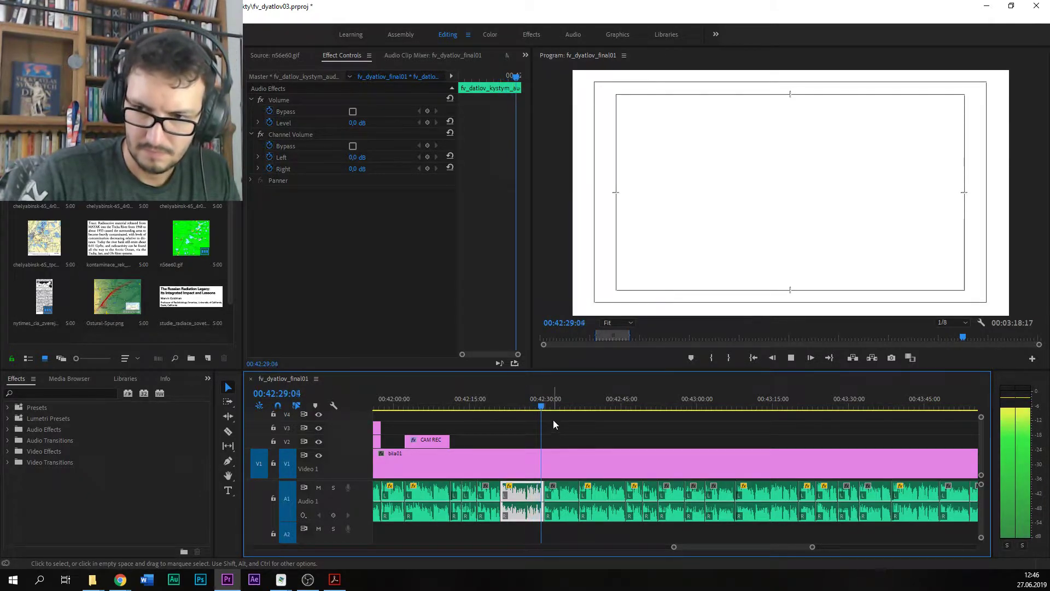
pyautogui.click(534, 398)
pyautogui.hotkey('ctrl', 's')
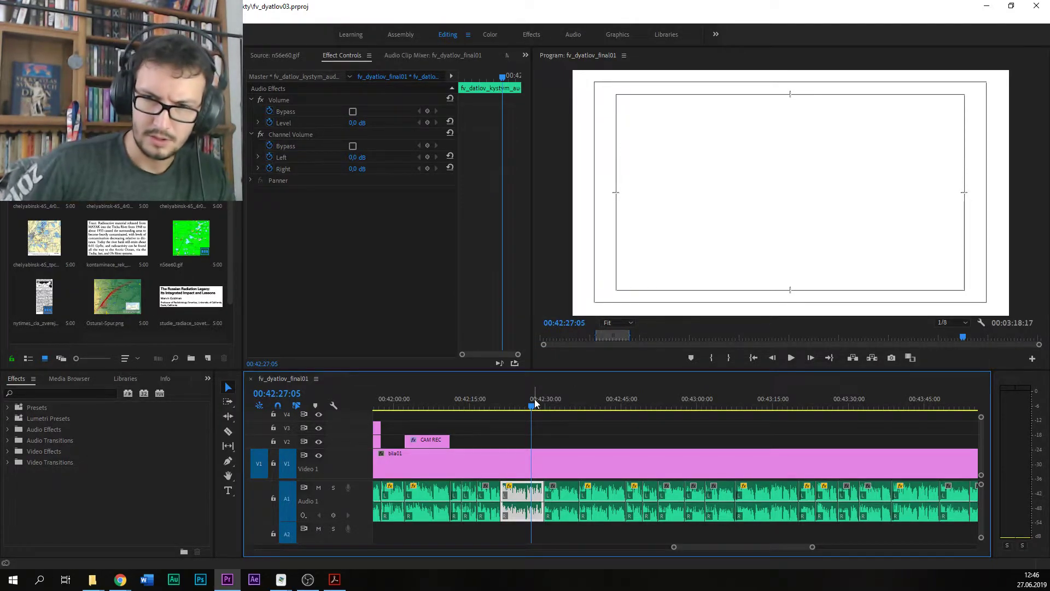
# Step: Switch to Chrome and search the Storyblocks video library for "cold war"
pyautogui.moveTo(125, 586)
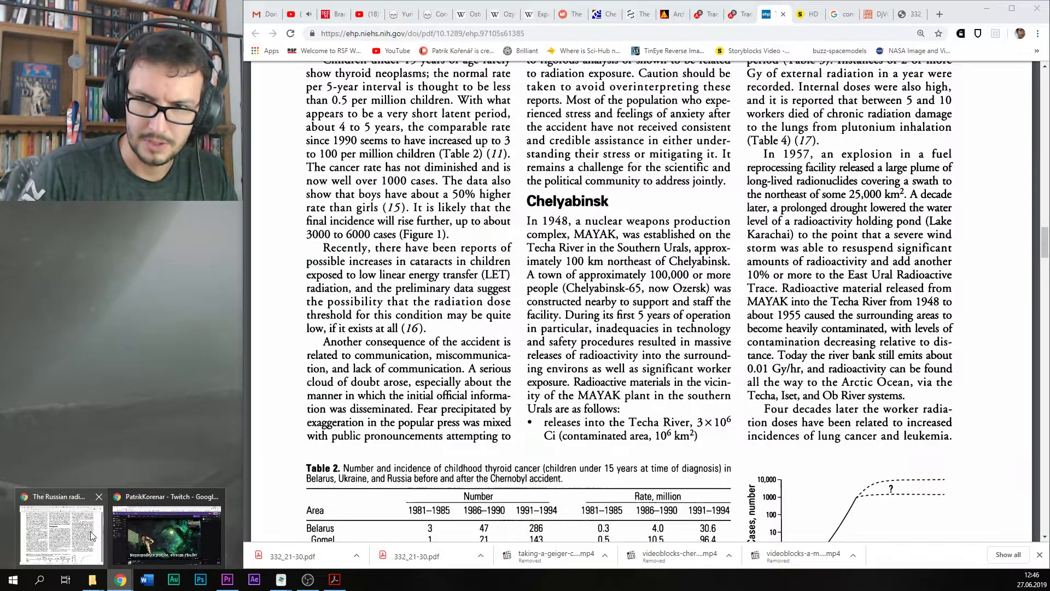
pyautogui.click(92, 535)
pyautogui.hotkey('ctrl', 'Tab')
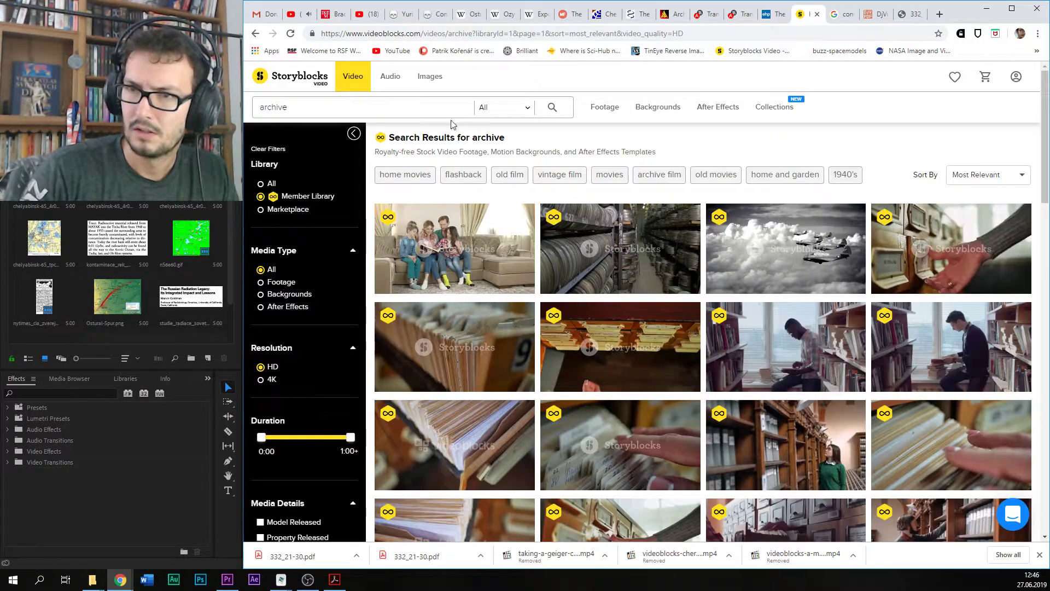
pyautogui.write('cold war')
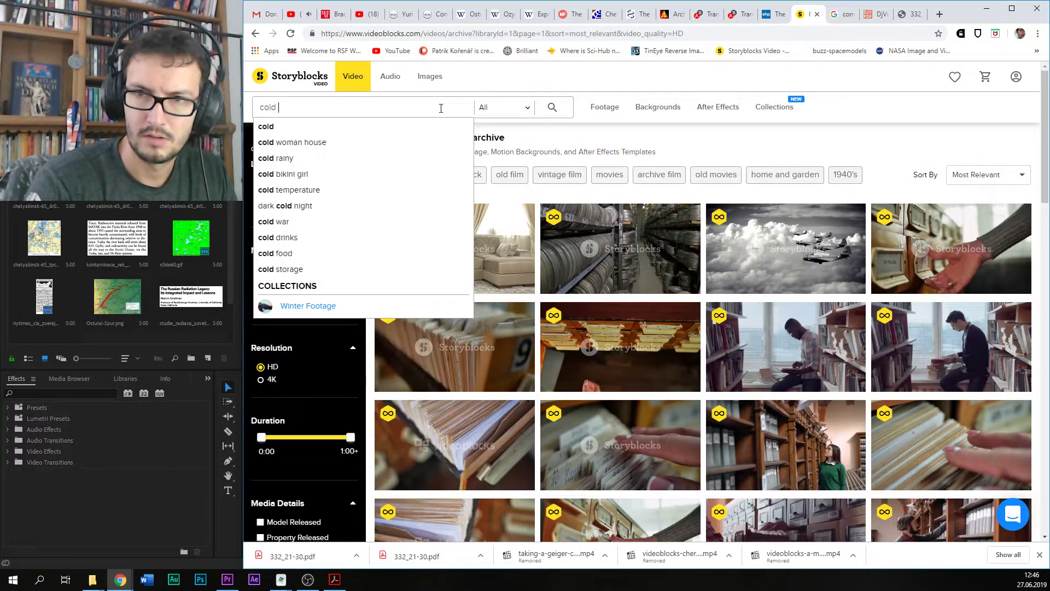
pyautogui.press('Return')
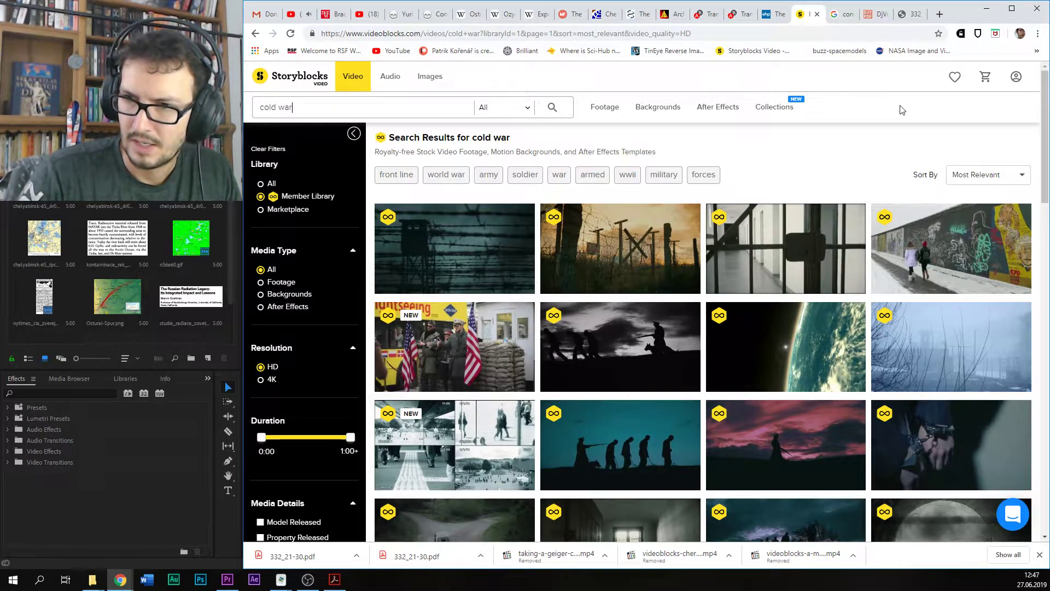
# Step: Examine the "cold war" footage thumbnails for usable clips, loading a second page of results, and return to the start of the list
pyautogui.scroll(-2, 918, 108)
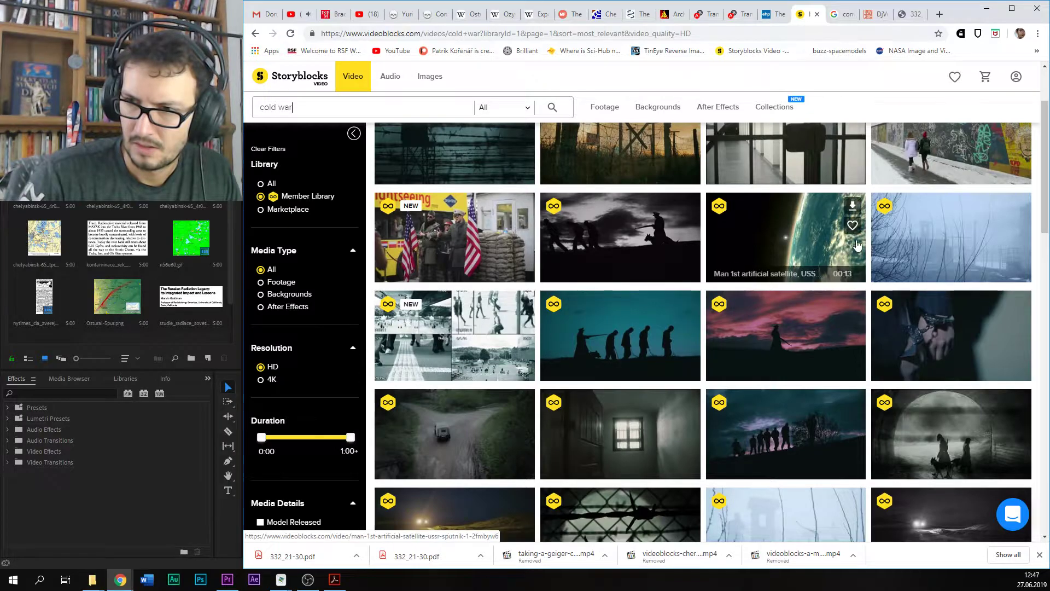
pyautogui.scroll(-3, 857, 246)
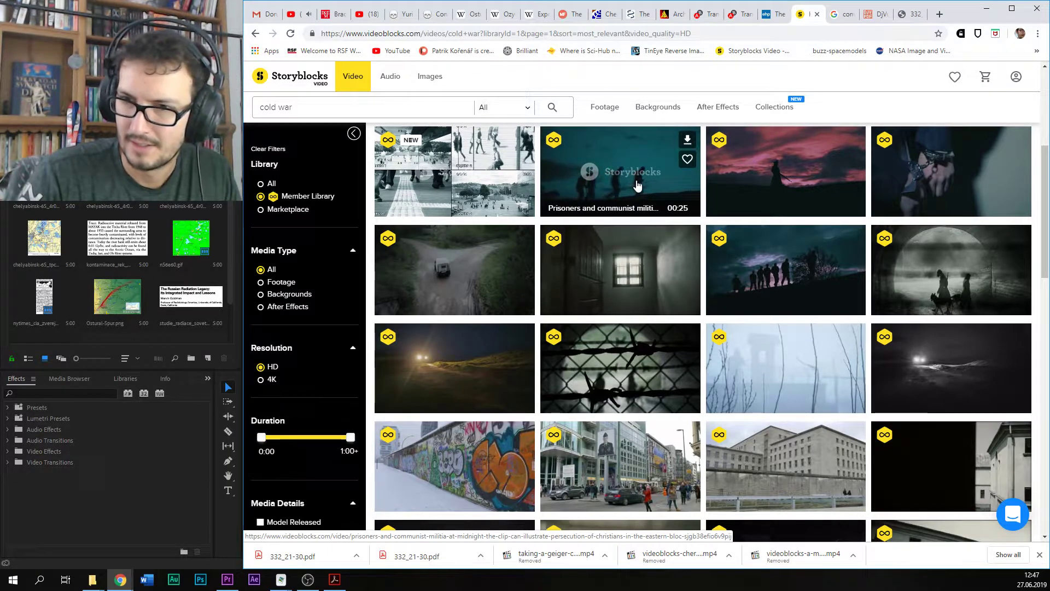
pyautogui.scroll(-5, 656, 180)
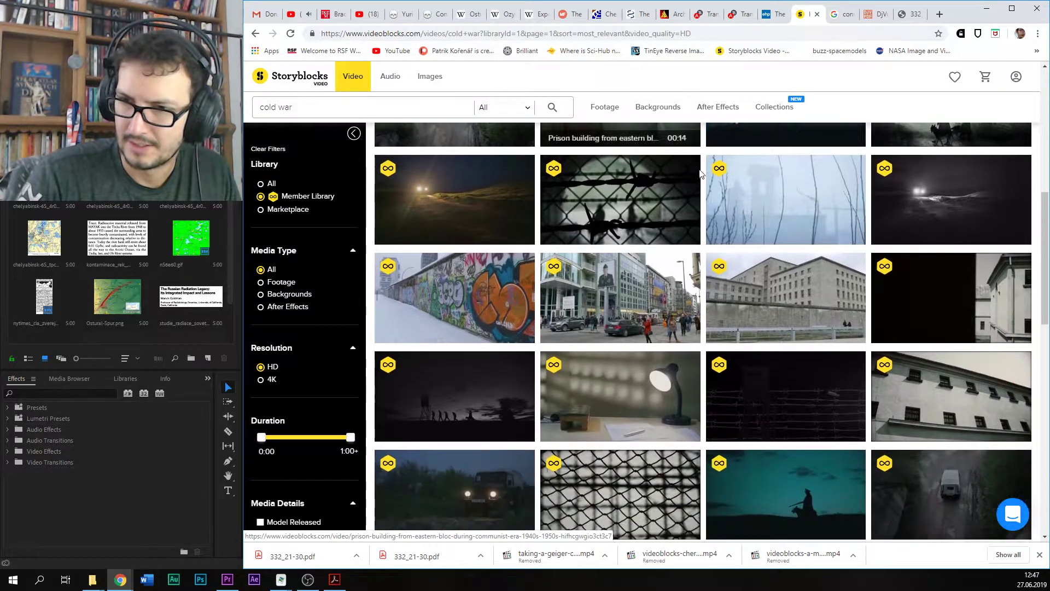
pyautogui.scroll(-6, 700, 174)
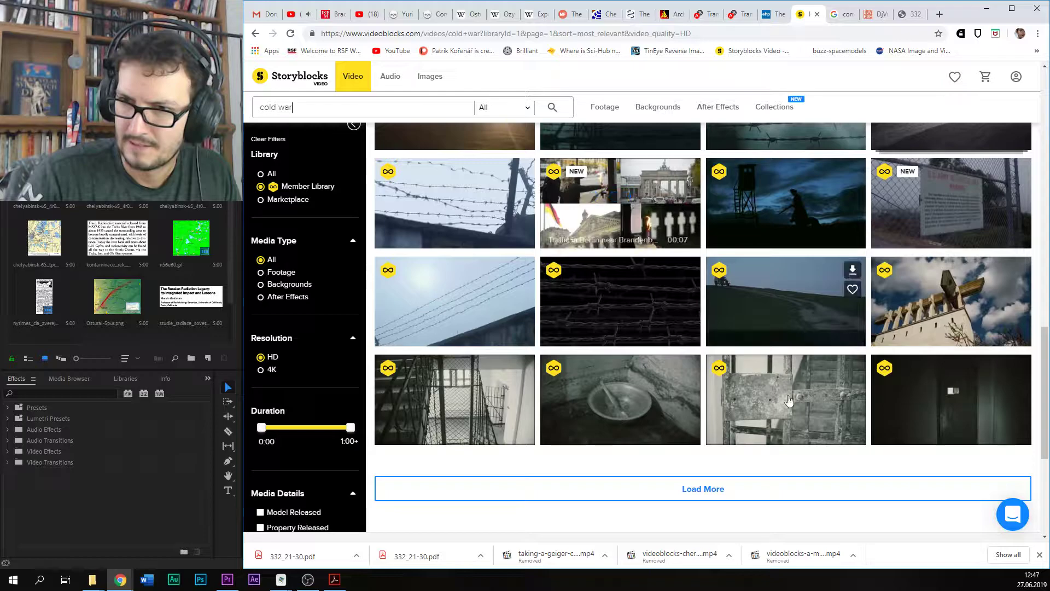
pyautogui.click(752, 489)
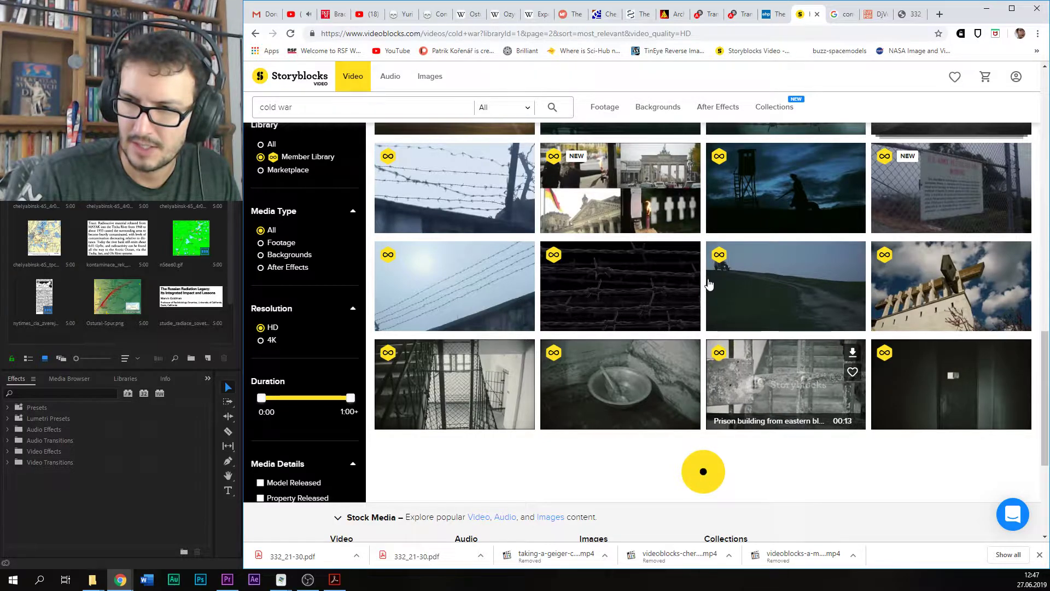
pyautogui.scroll(-4, 705, 287)
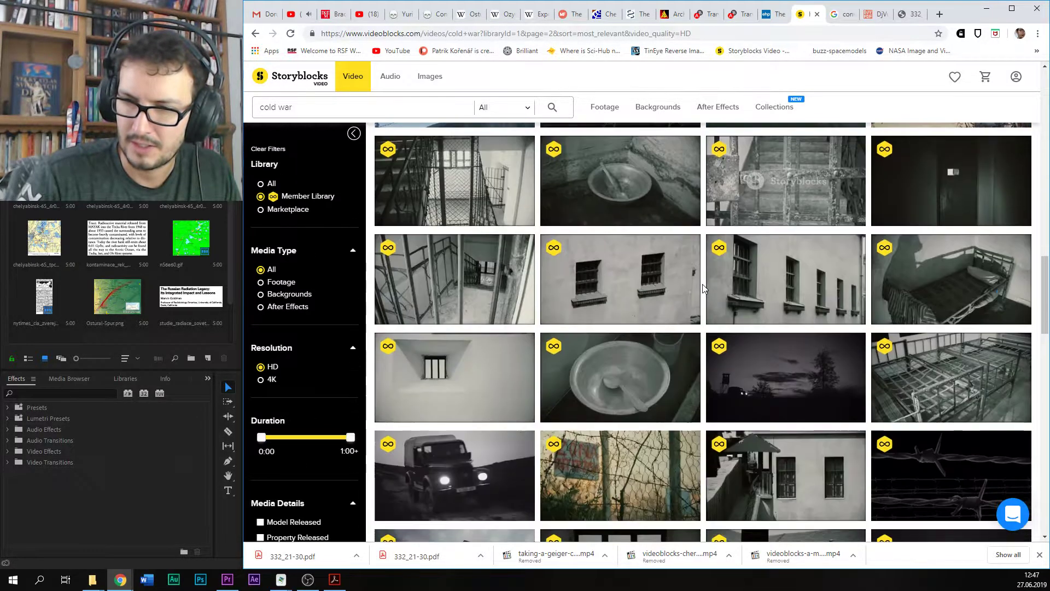
pyautogui.scroll(-7, 704, 288)
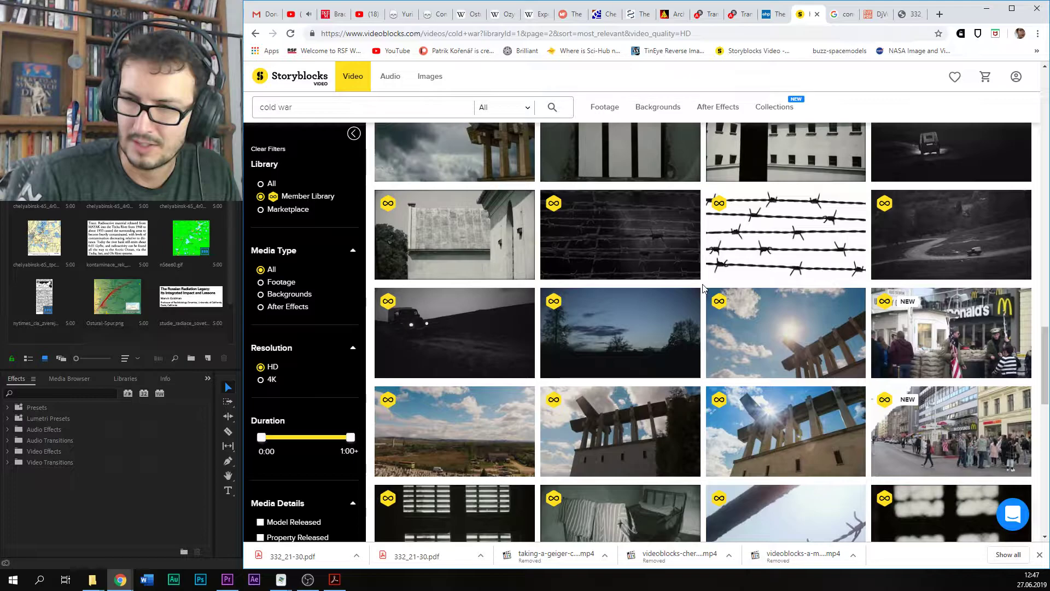
pyautogui.scroll(-5, 704, 288)
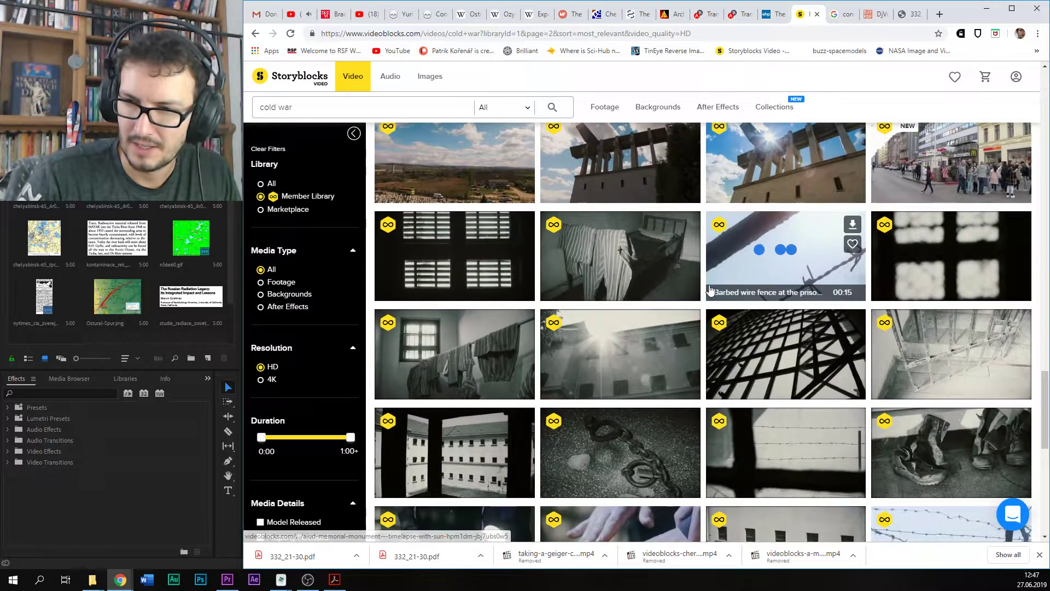
pyautogui.scroll(-4, 709, 289)
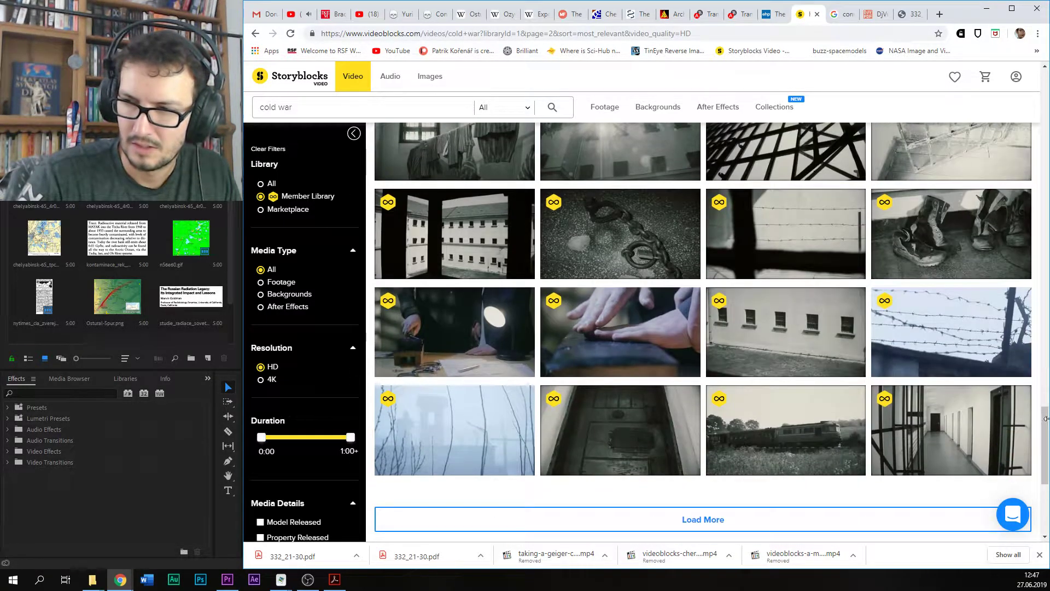
pyautogui.moveTo(1045, 429); pyautogui.dragTo(1046, 109)
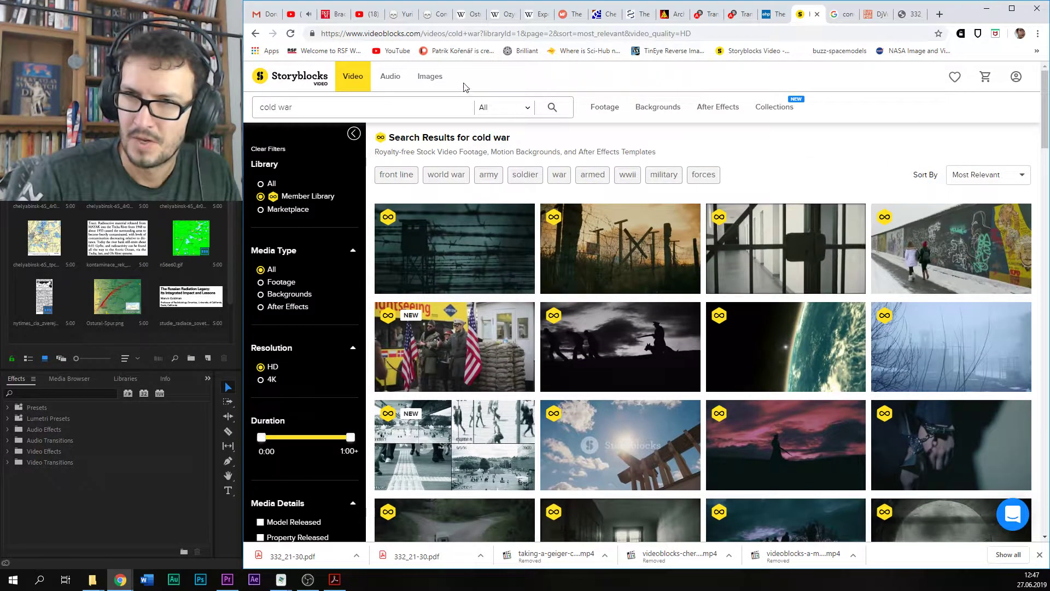
# Step: Open the Storyblocks image library in a separate tab, search it for "cold war" and look through the results
pyautogui.middleClick(438, 79)
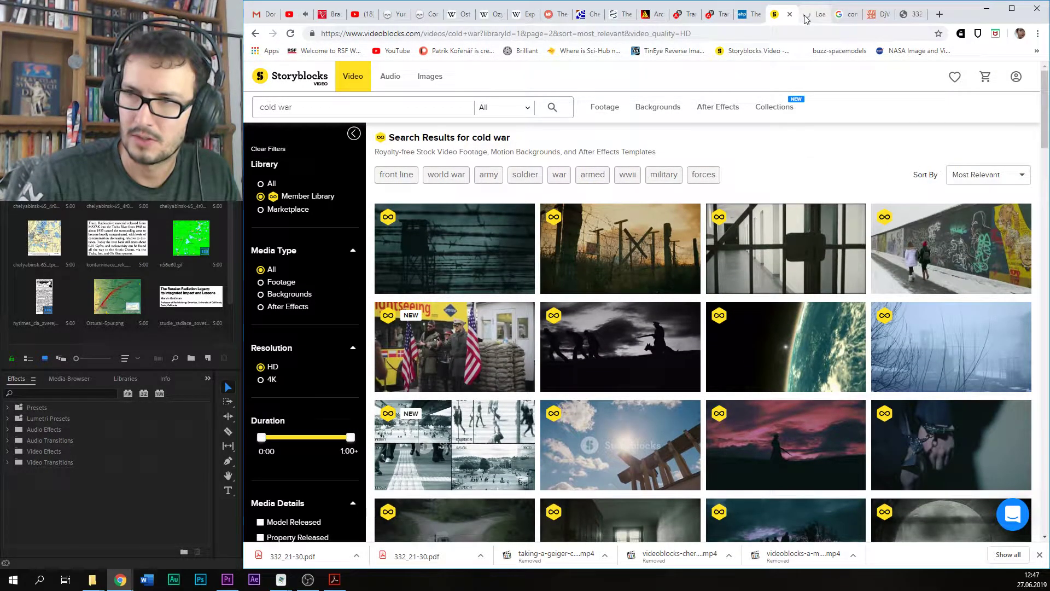
pyautogui.click(806, 15)
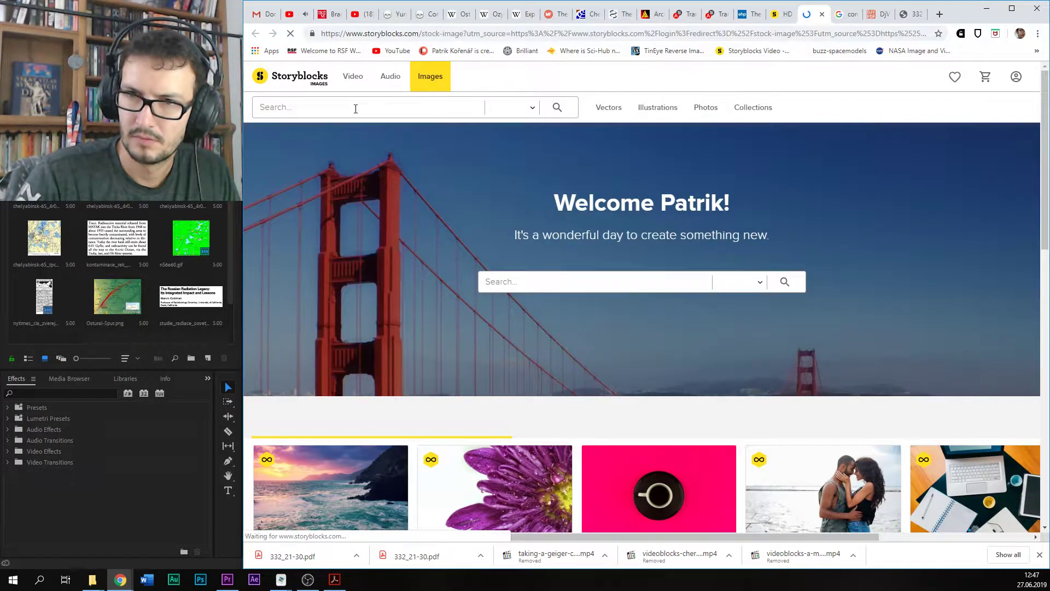
pyautogui.click(355, 107)
pyautogui.write('cold war')
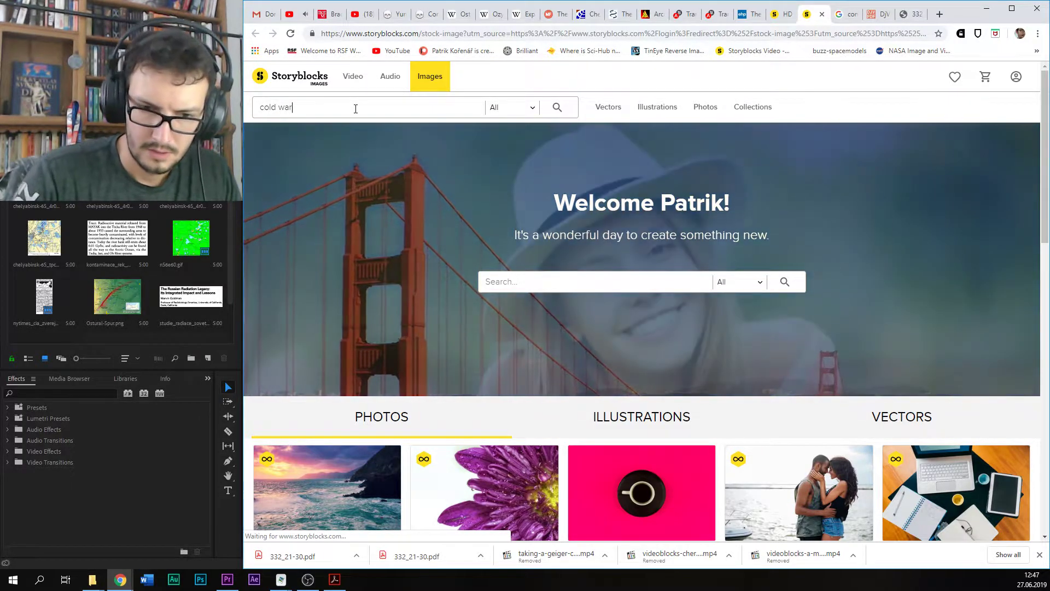
pyautogui.press('Return')
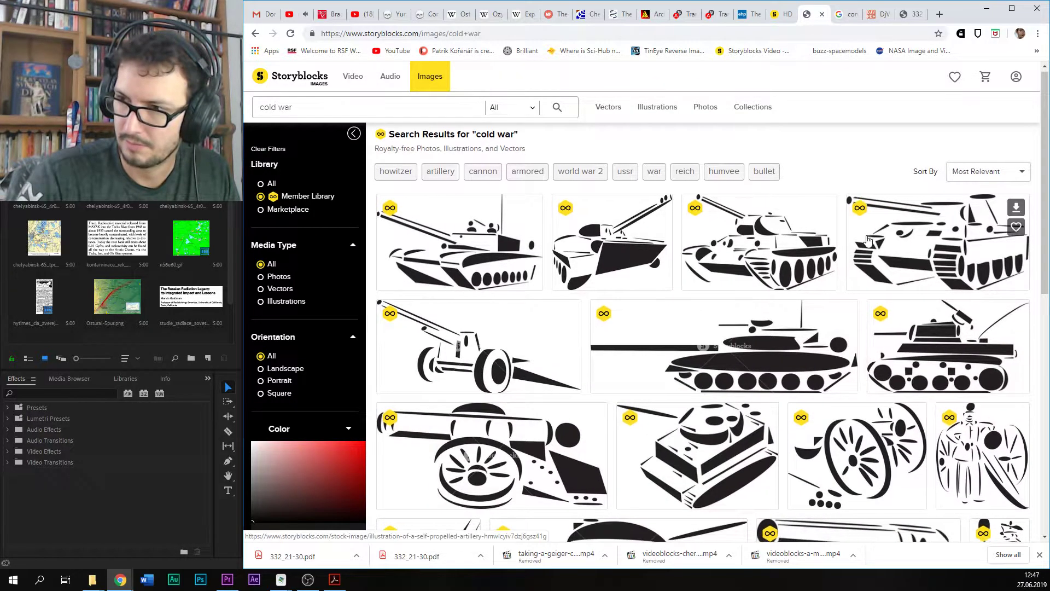
pyautogui.scroll(-8, 867, 239)
pyautogui.scroll(4, 853, 262)
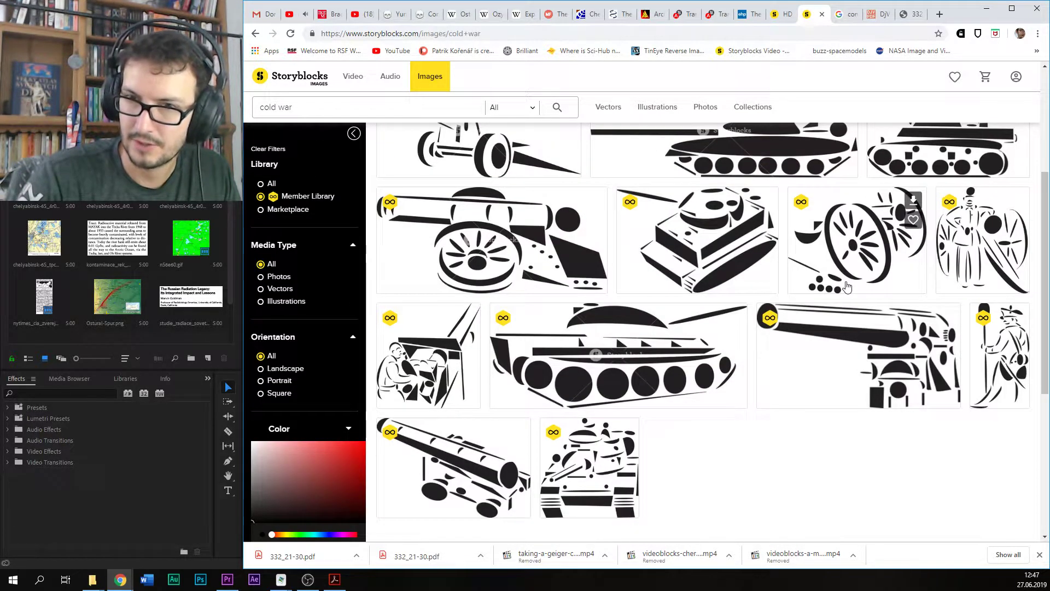
pyautogui.scroll(4, 846, 286)
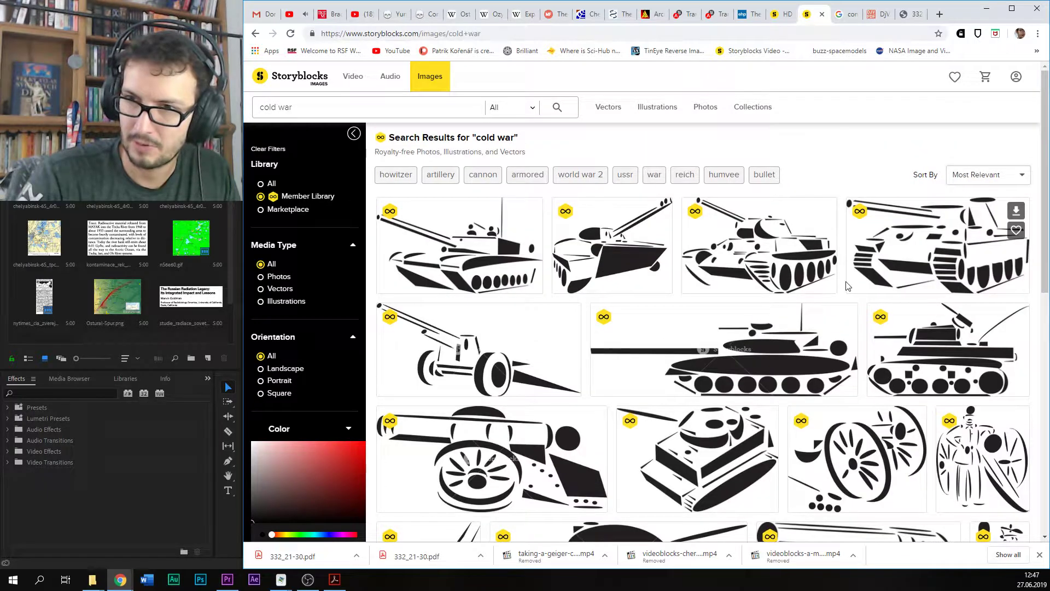
pyautogui.scroll(-4, 847, 286)
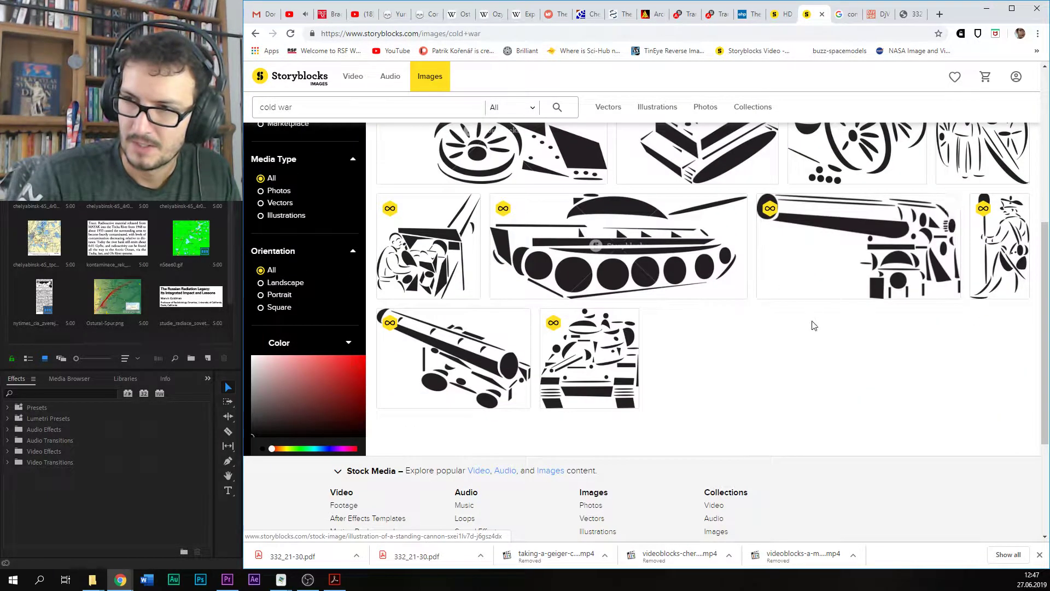
pyautogui.scroll(4, 812, 324)
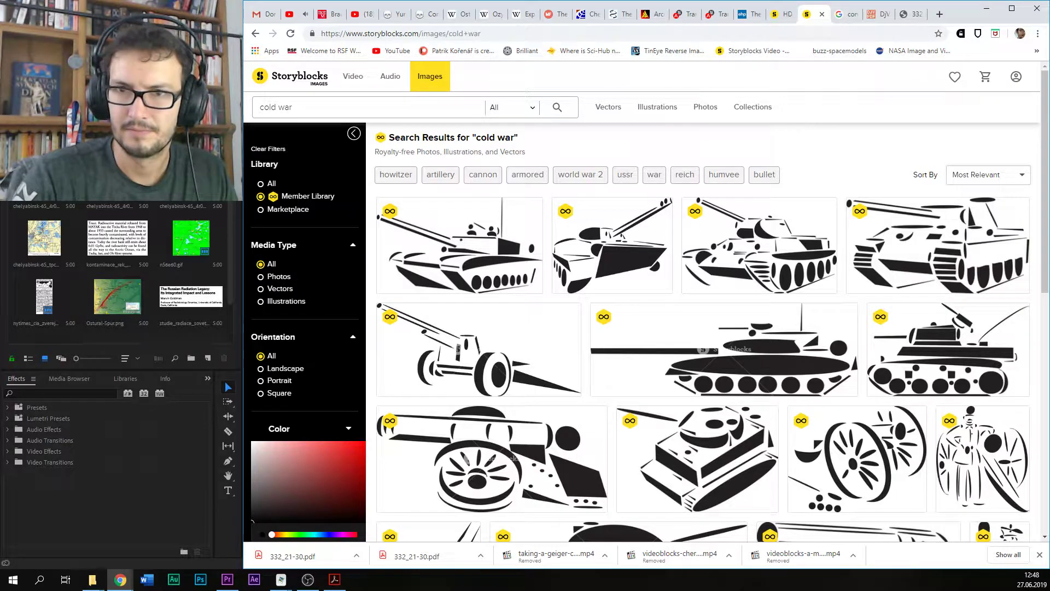
# Step: Return to the Storyblocks video library, search for "military command" and look through the clips down to the end of the results
pyautogui.click(797, 14)
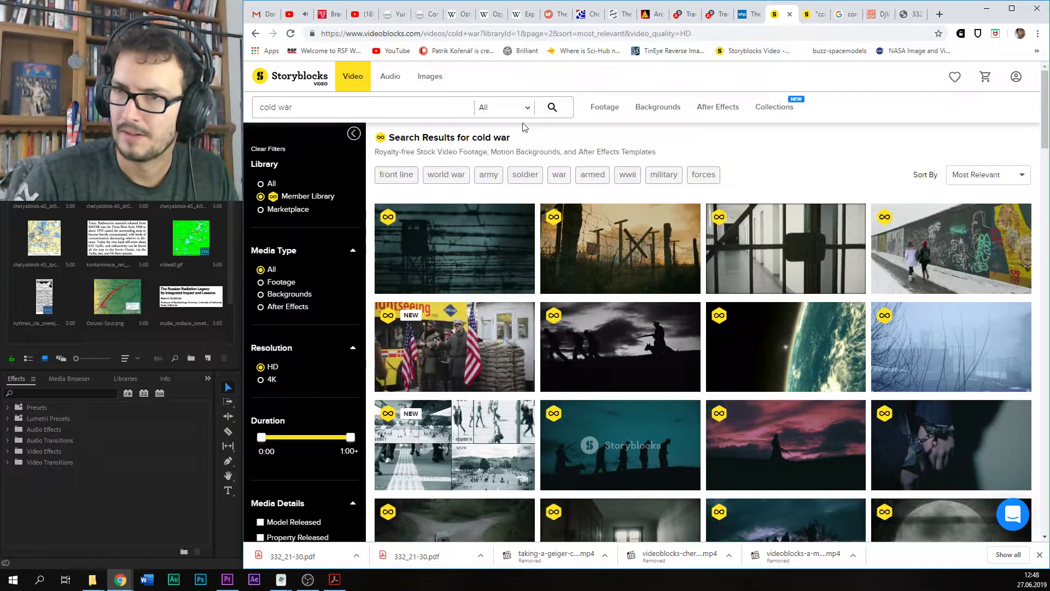
pyautogui.click(428, 109)
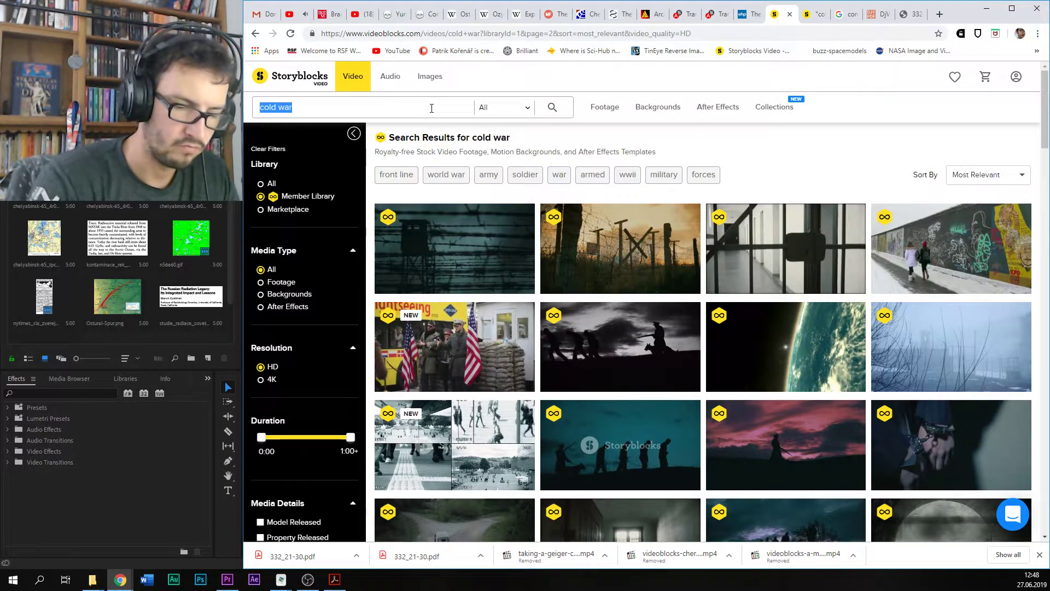
pyautogui.write('military command')
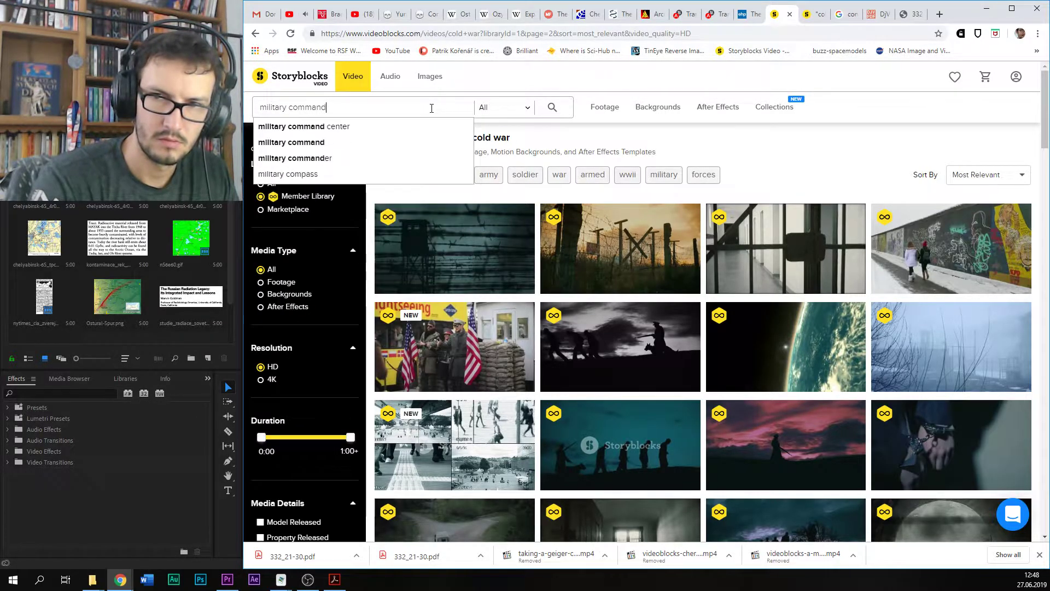
pyautogui.press('Return')
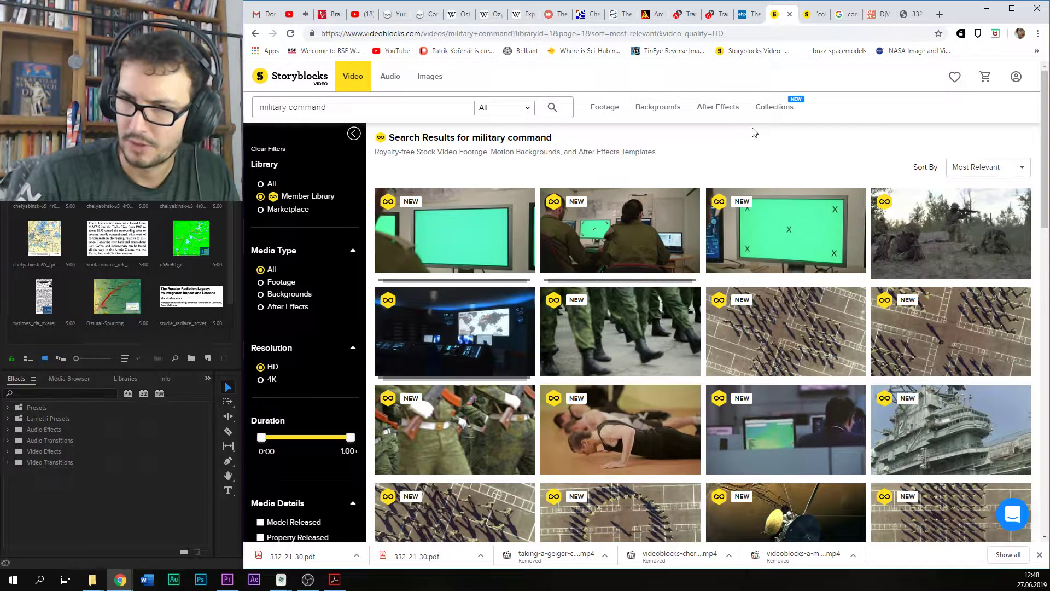
pyautogui.scroll(-3, 753, 132)
pyautogui.scroll(-4, 753, 132)
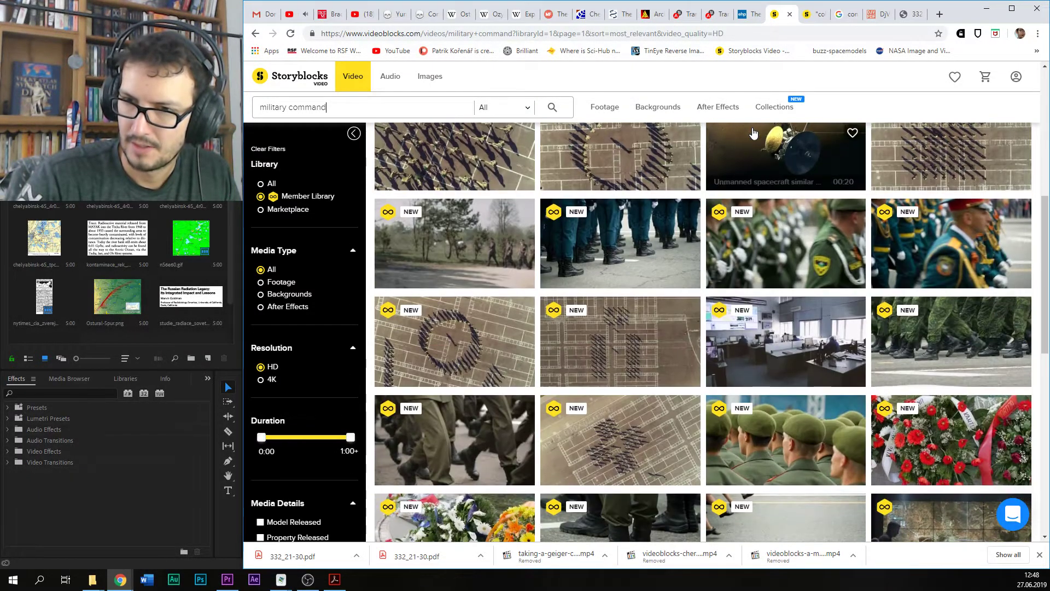
pyautogui.scroll(1, 653, 159)
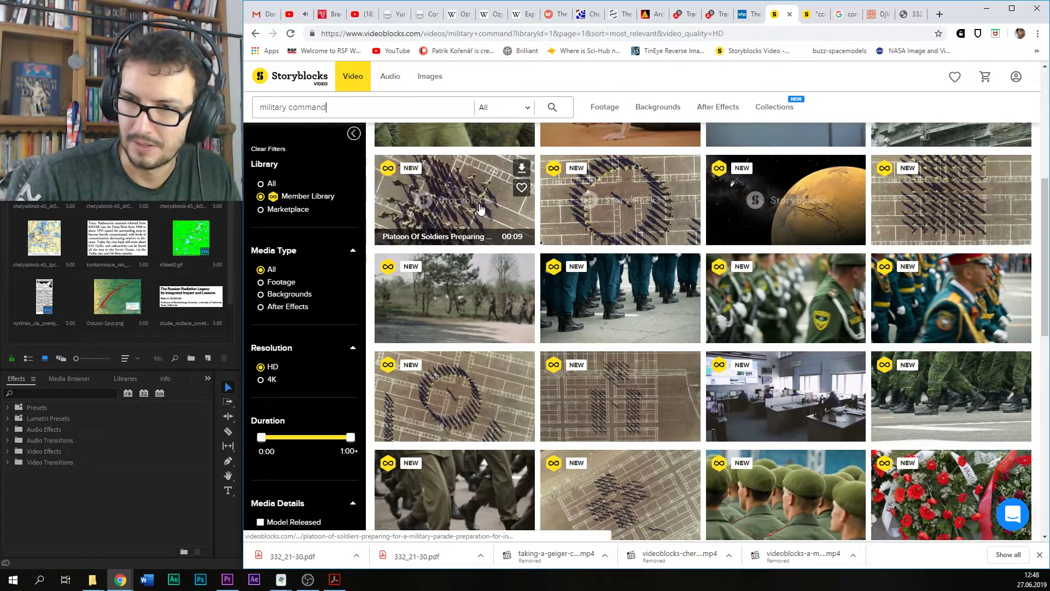
pyautogui.scroll(-1, 734, 204)
pyautogui.scroll(-10, 734, 204)
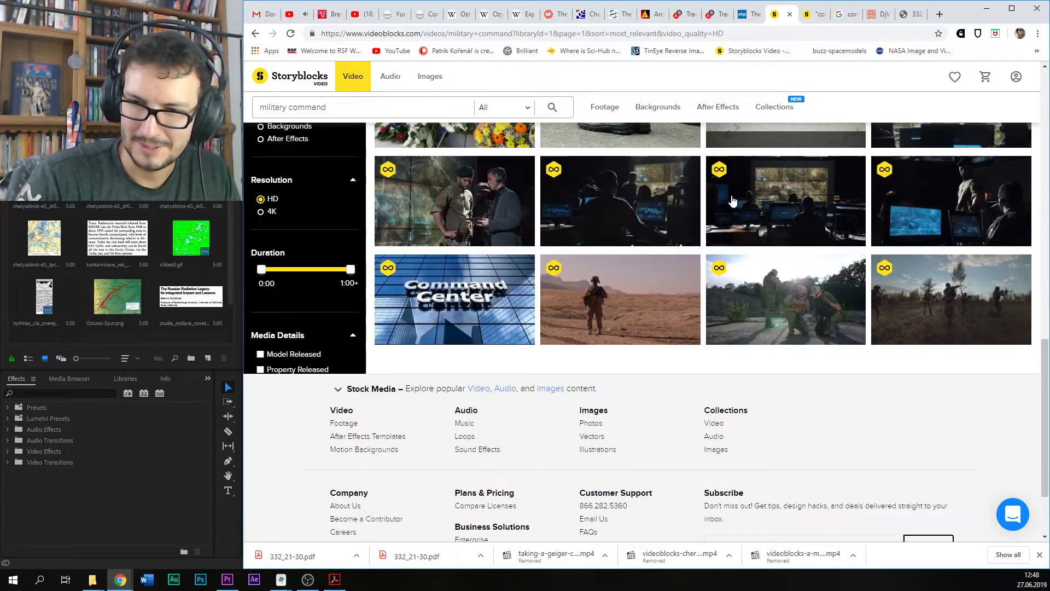
# Step: Switch from the stock footage results to Premiere Pro, play the narration from 00:42:21:14 to about 00:42:28, and save
pyautogui.scroll(3, 749, 194)
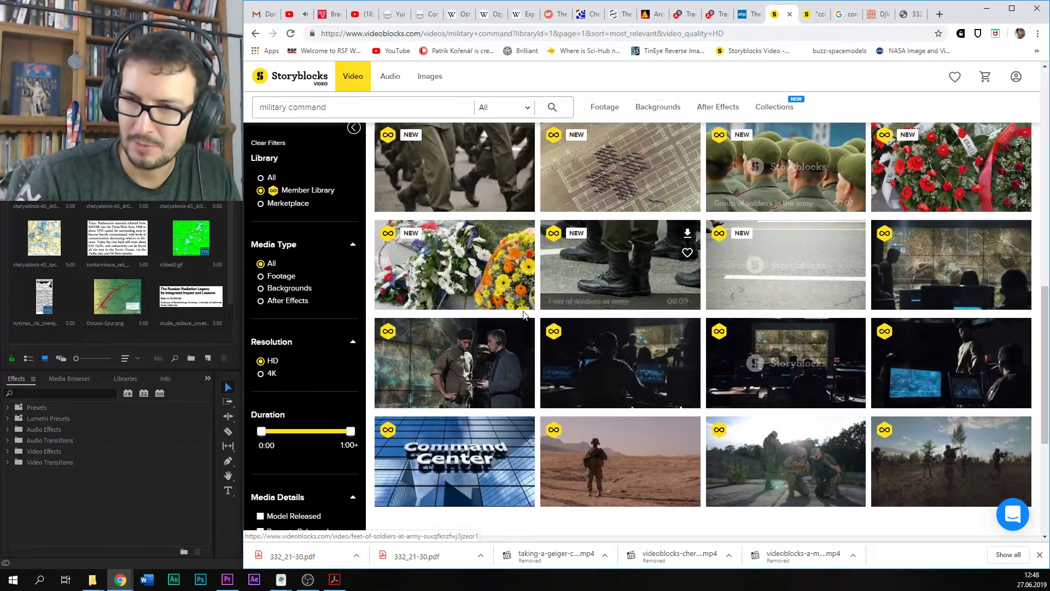
pyautogui.scroll(8, 684, 356)
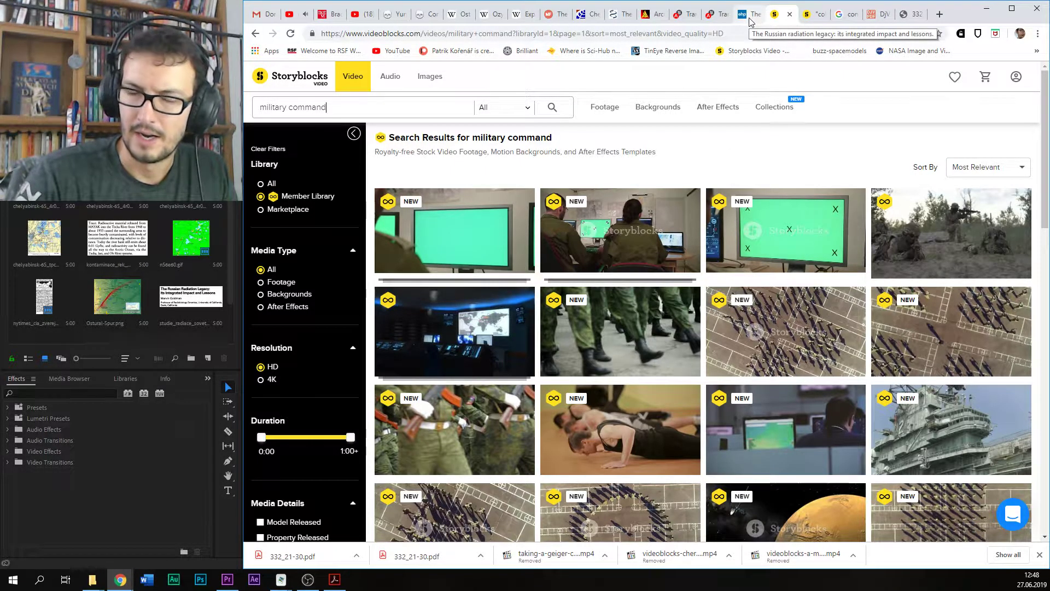
pyautogui.click(227, 579)
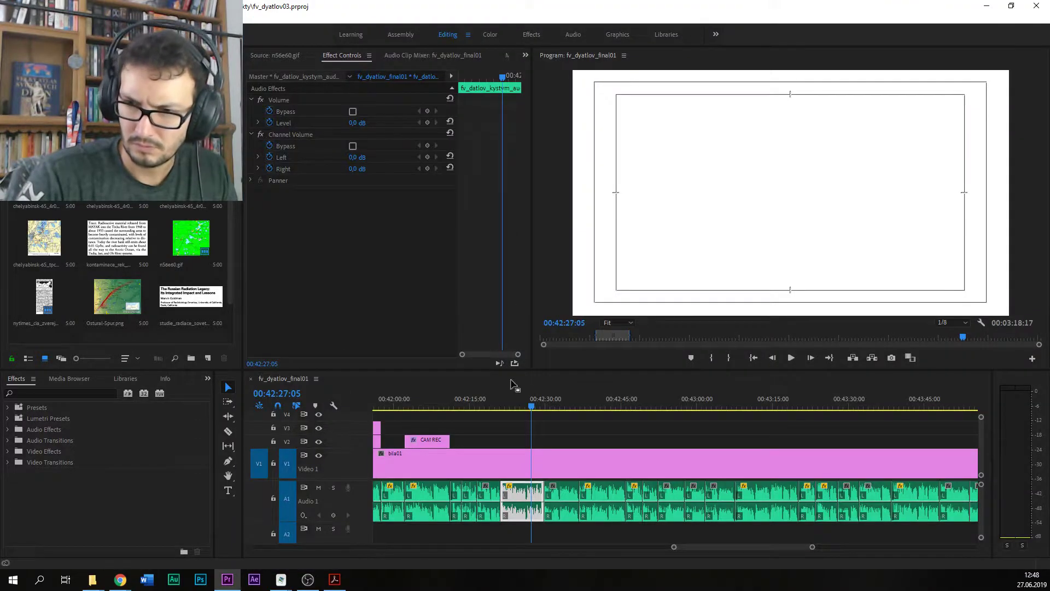
pyautogui.click(503, 395)
pyautogui.press('space')
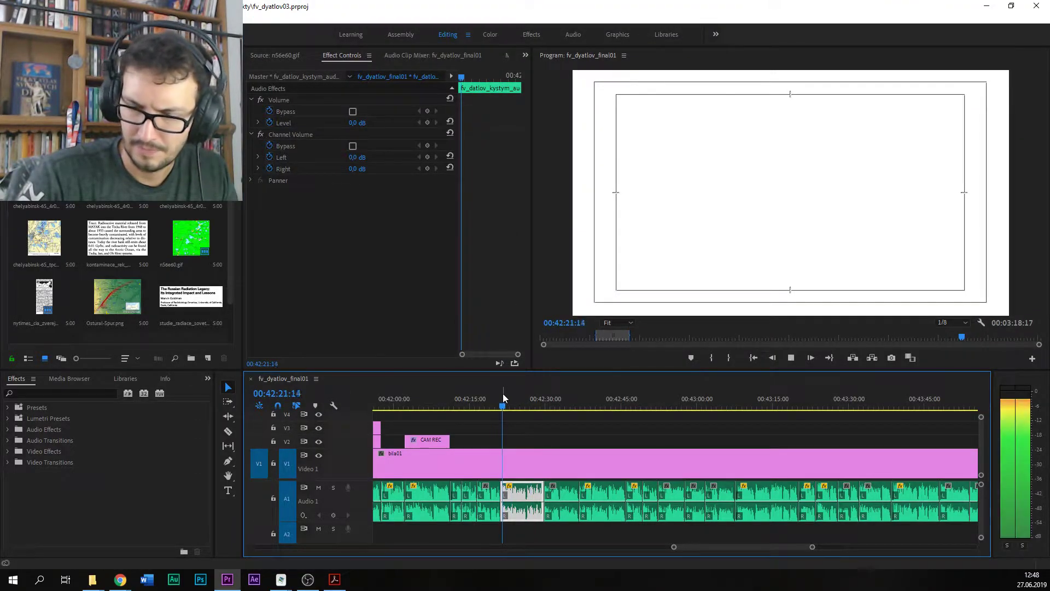
pyautogui.click(536, 404)
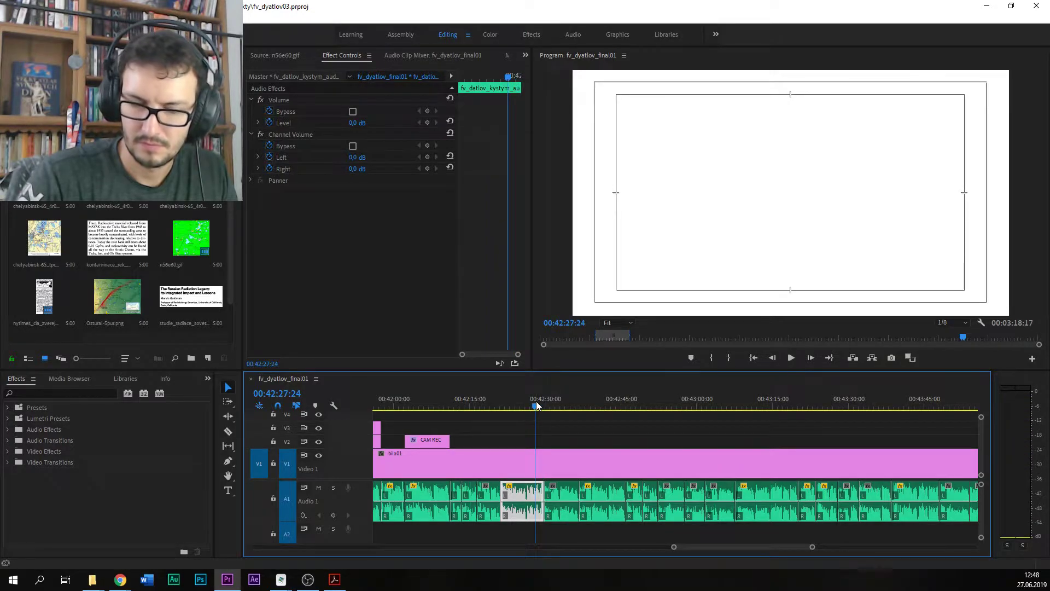
pyautogui.hotkey('ctrl', 's')
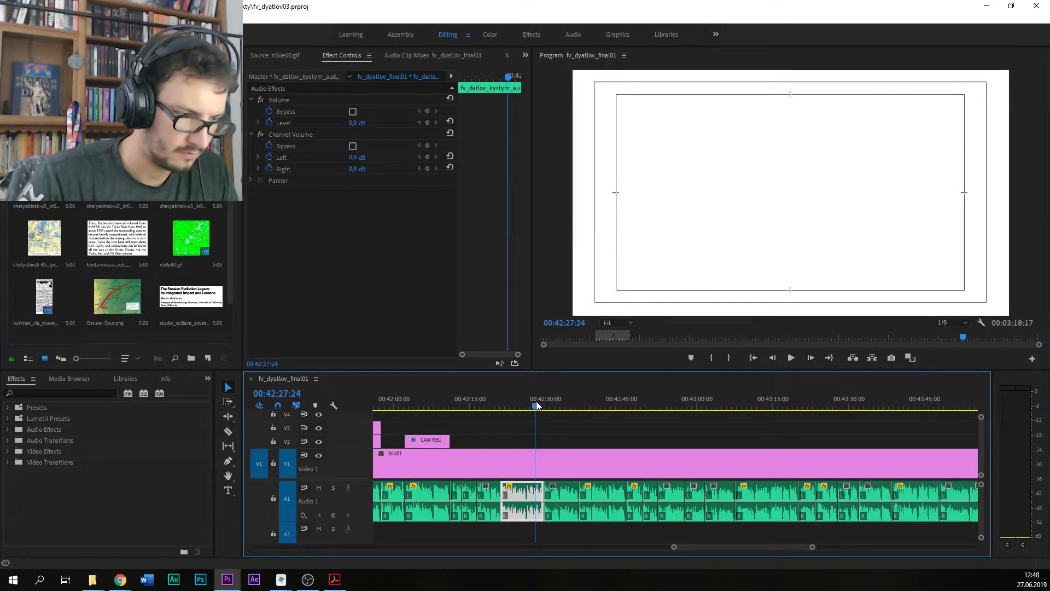
# Step: Play on to the narration clip at about 00:42:32, apply the audio gain adjustment to it, and save the project
pyautogui.click(543, 402)
pyautogui.press('space')
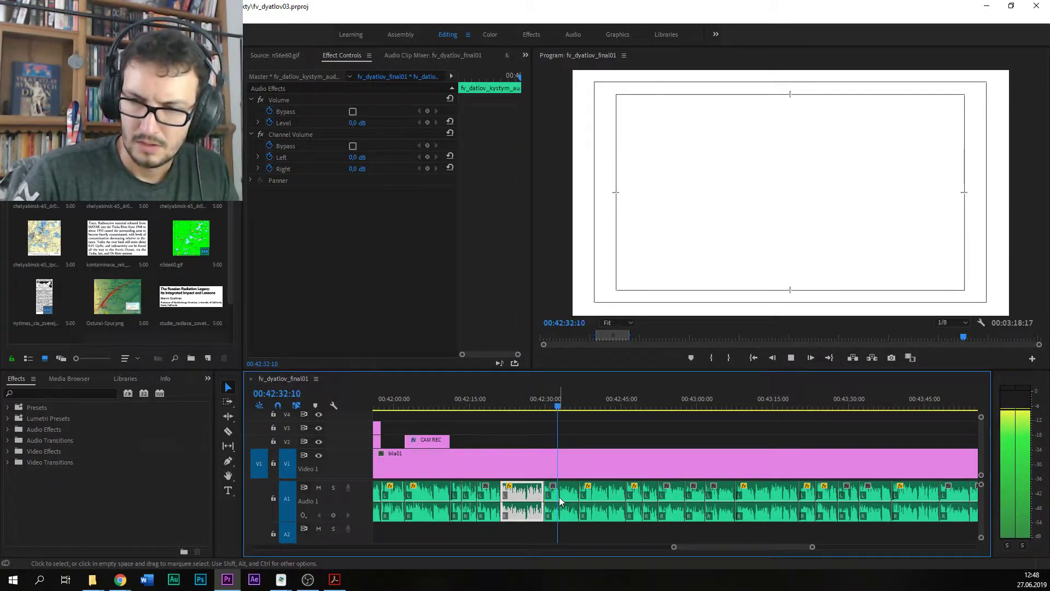
pyautogui.click(559, 496)
pyautogui.press('g')
pyautogui.press('Return')
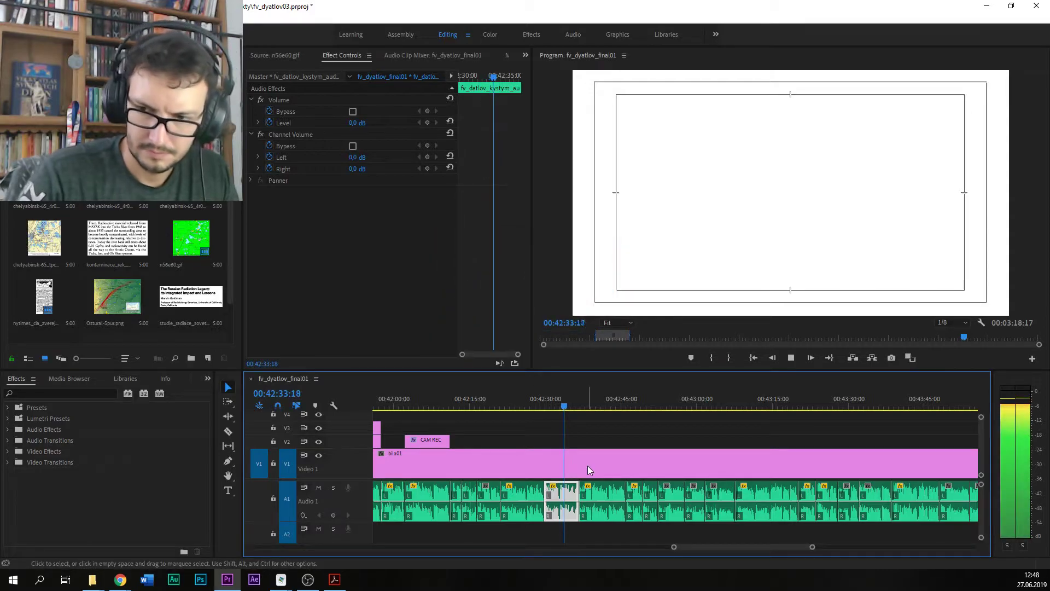
pyautogui.moveTo(586, 406); pyautogui.dragTo(563, 400)
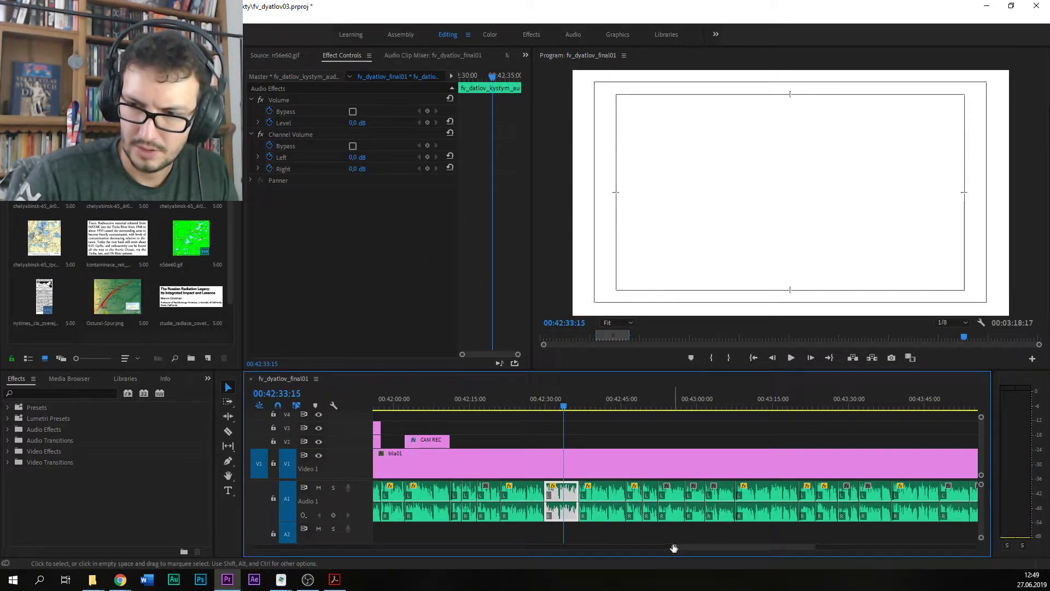
pyautogui.scroll(-2, 671, 547)
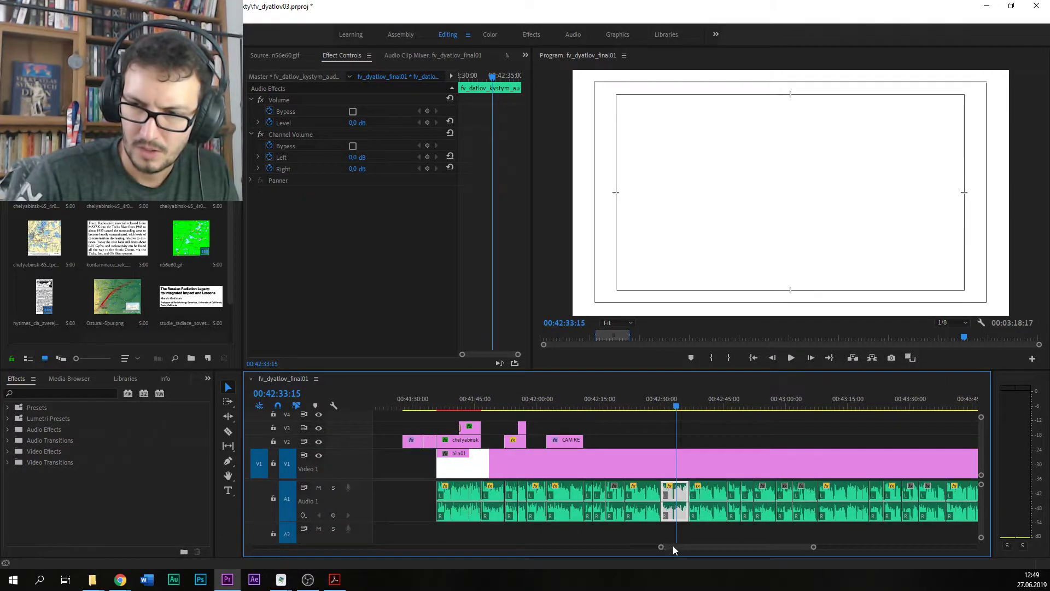
pyautogui.scroll(1, 674, 547)
pyautogui.hotkey('ctrl', 's')
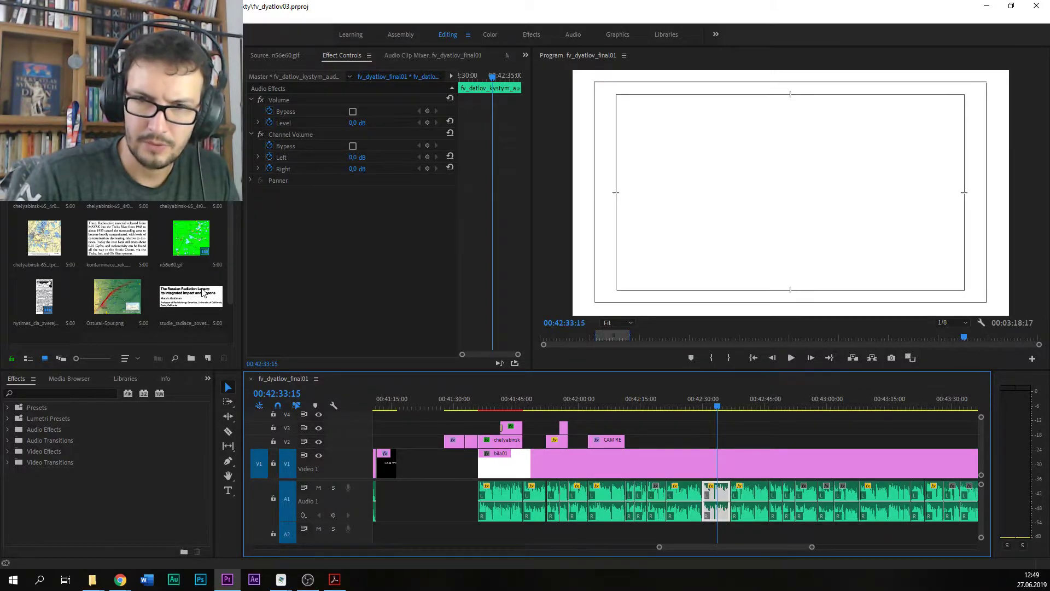
# Step: Open the newspaper scan nytimes_cia_zverejnuje01.jpg for preview and set its magnification to 25%
pyautogui.doubleClick(46, 298)
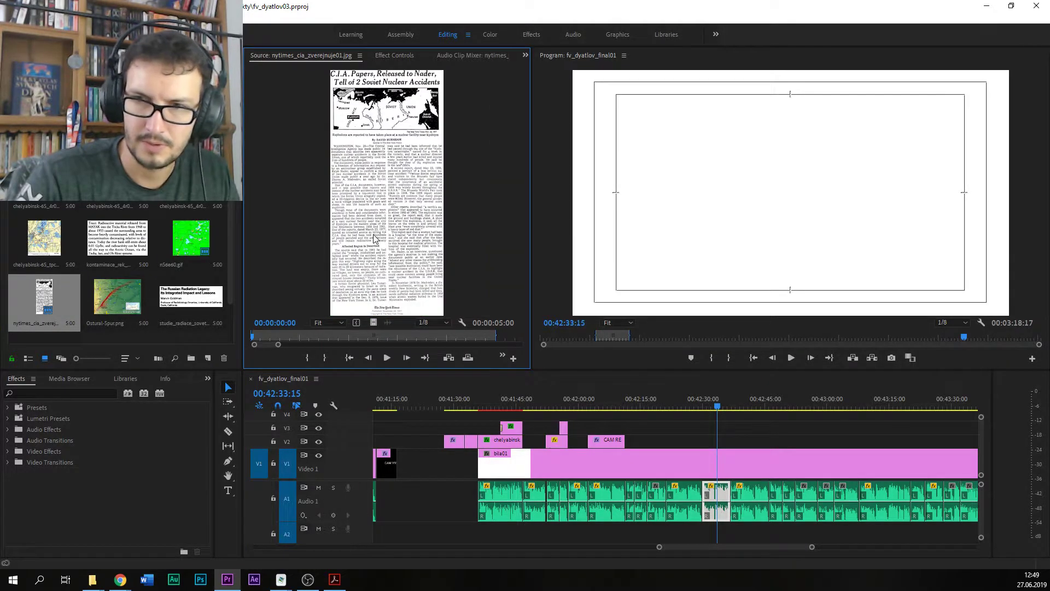
pyautogui.click(326, 322)
pyautogui.click(333, 388)
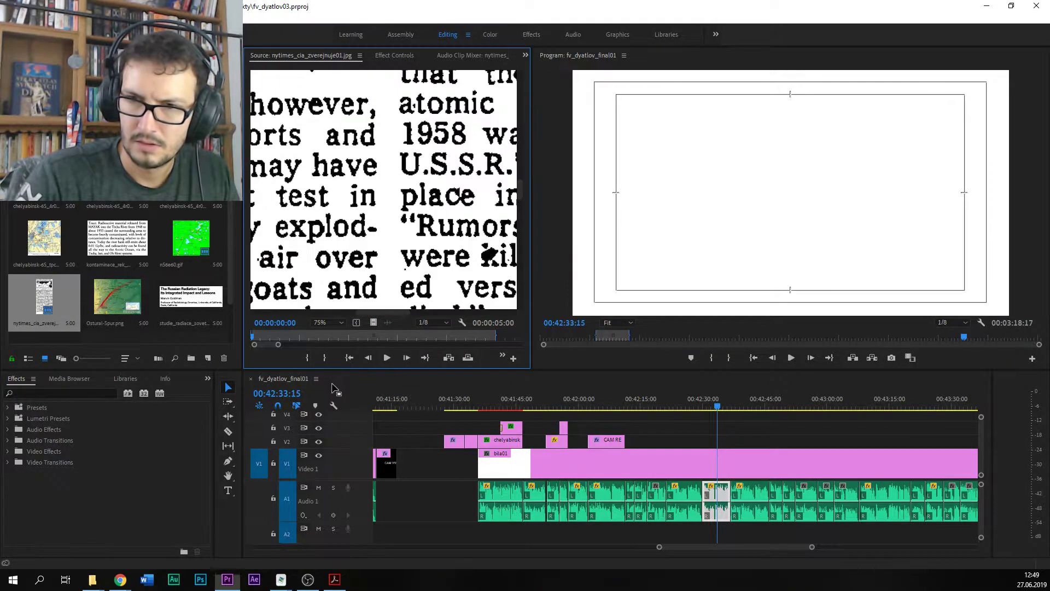
pyautogui.click(325, 322)
pyautogui.click(329, 366)
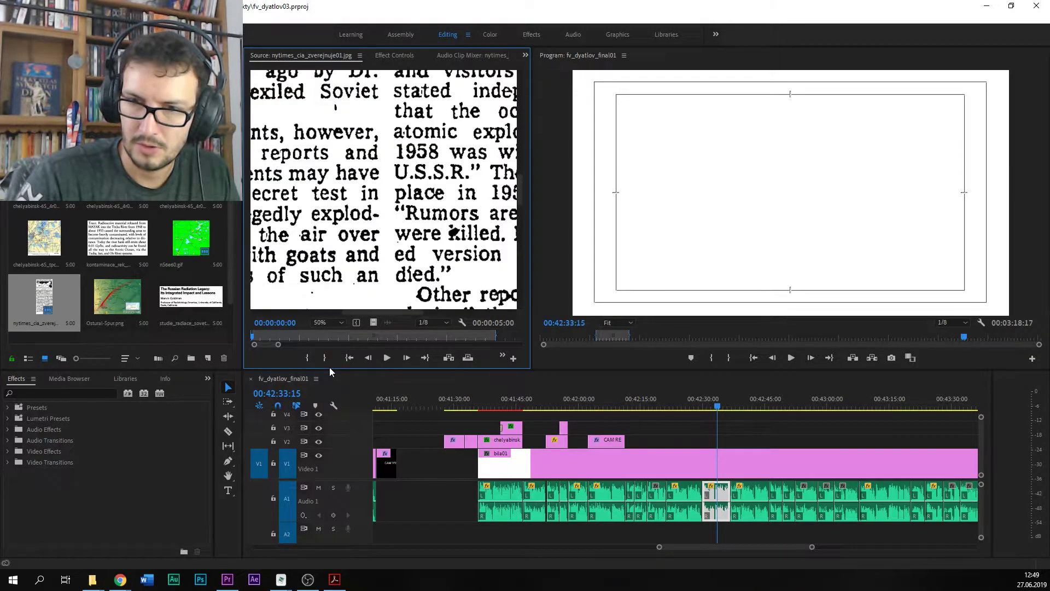
pyautogui.click(328, 323)
pyautogui.click(329, 361)
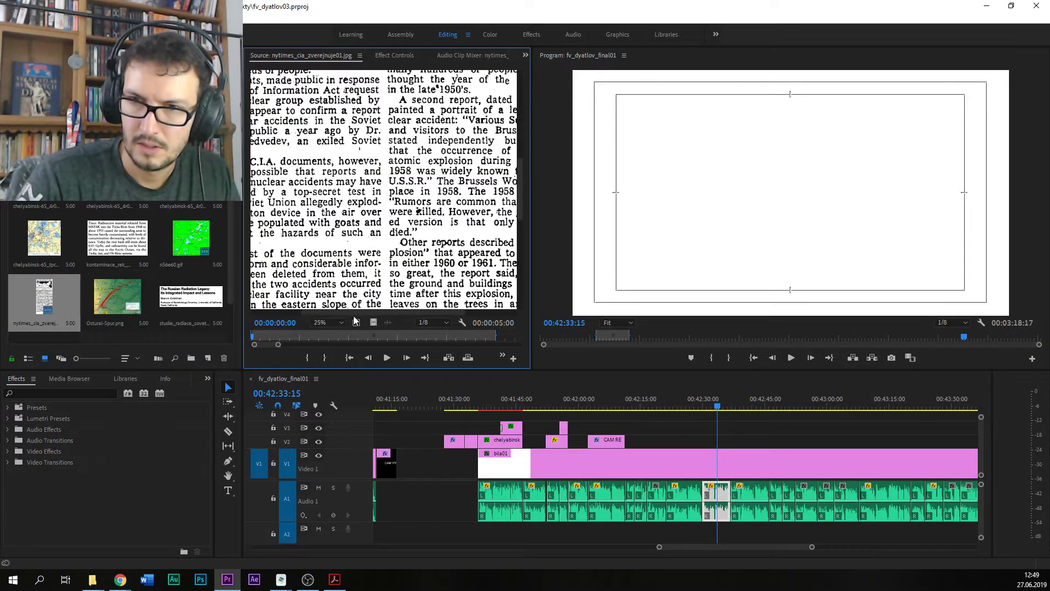
# Step: Read both columns of the newspaper article about the Soviet nuclear accidents, and go back to its headline and map
pyautogui.moveTo(418, 314); pyautogui.dragTo(356, 311)
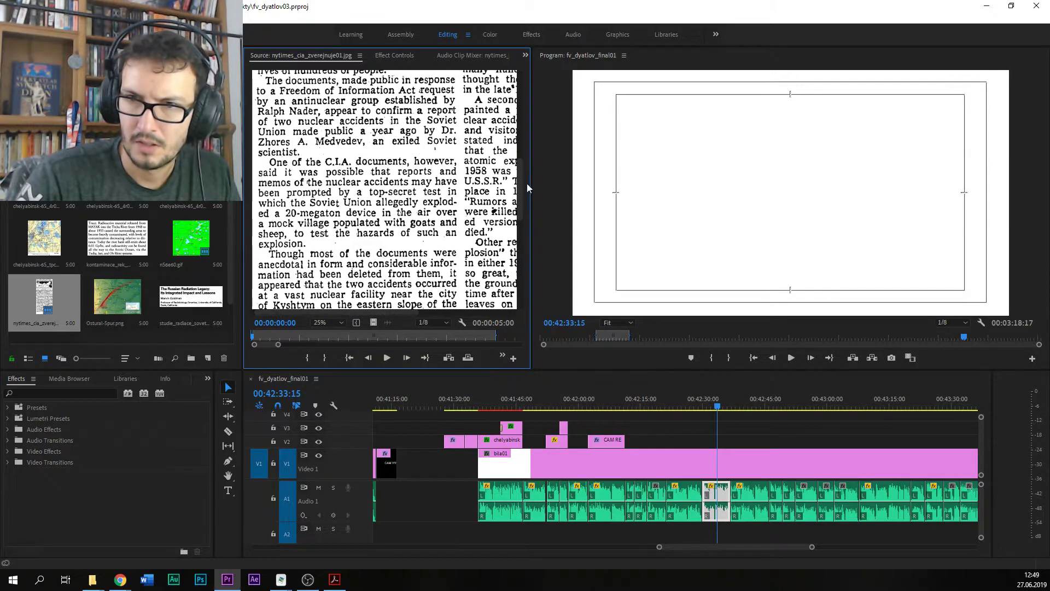
pyautogui.moveTo(518, 159); pyautogui.dragTo(516, 187)
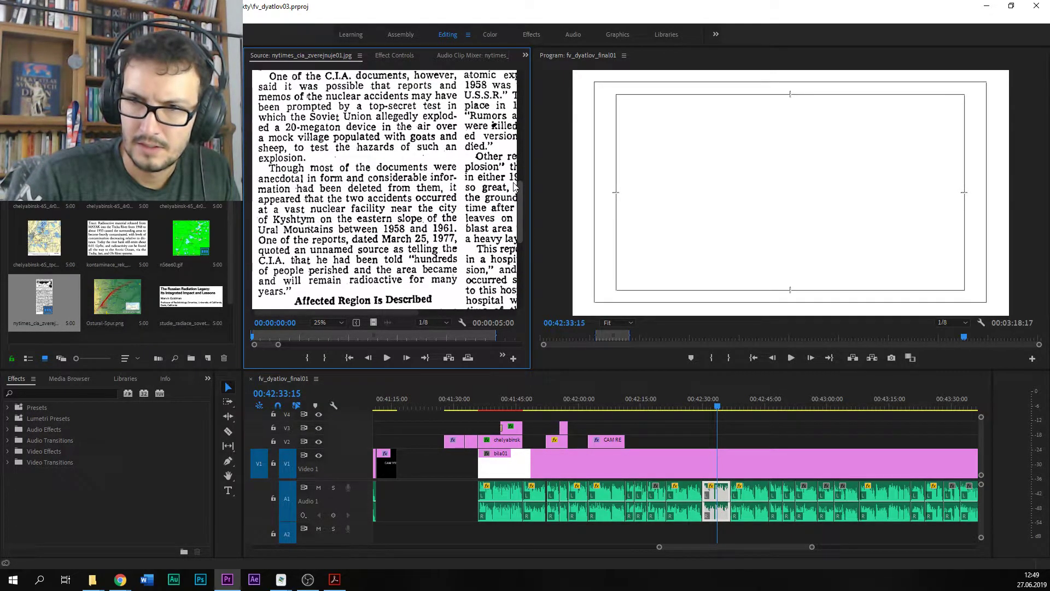
pyautogui.moveTo(408, 311); pyautogui.dragTo(506, 310)
pyautogui.moveTo(522, 216); pyautogui.dragTo(529, 170)
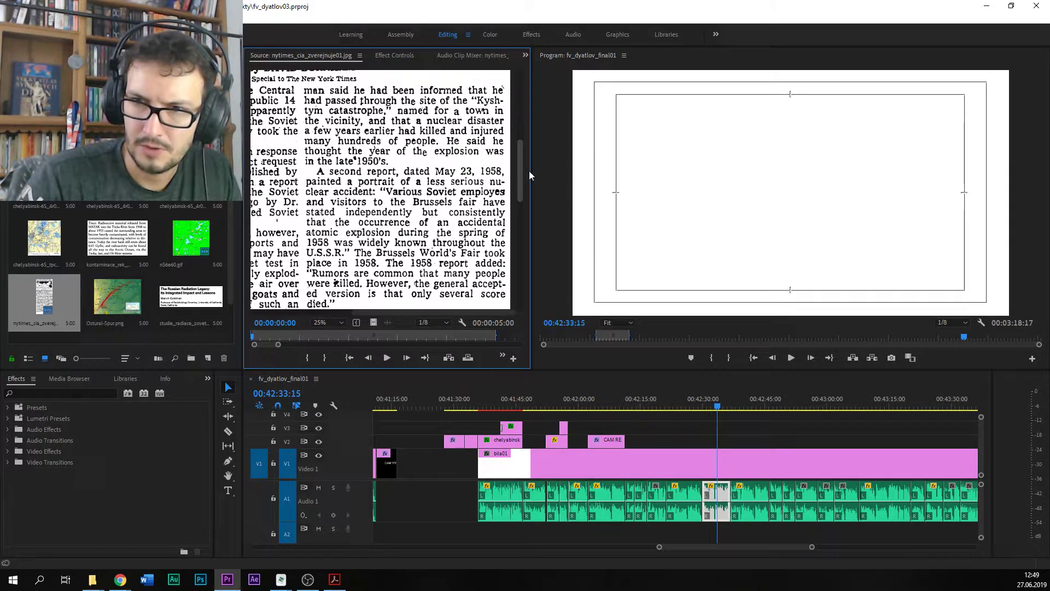
pyautogui.moveTo(529, 170); pyautogui.dragTo(528, 172)
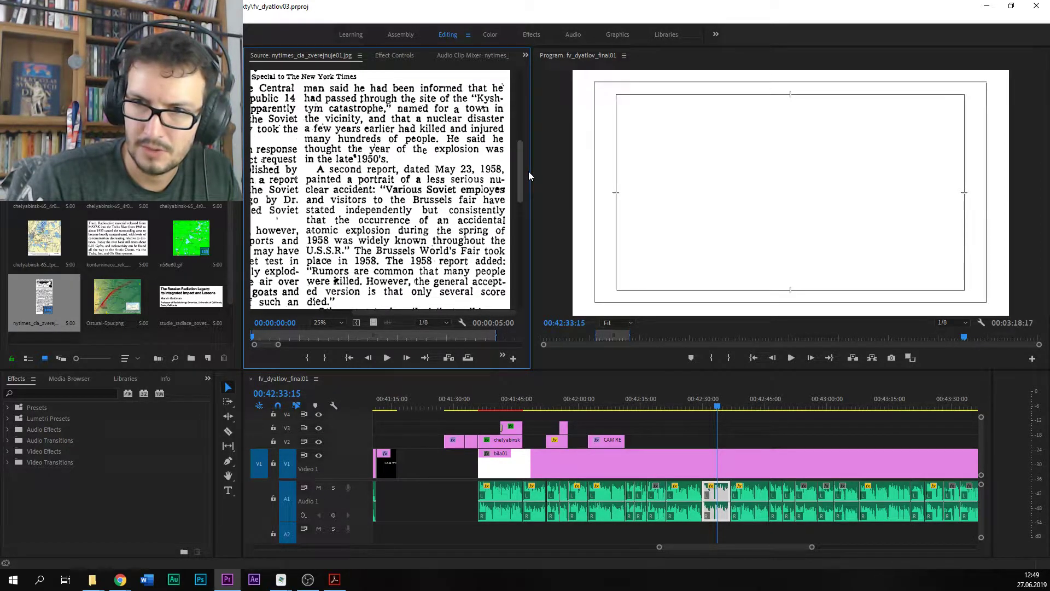
pyautogui.moveTo(528, 171); pyautogui.dragTo(527, 182)
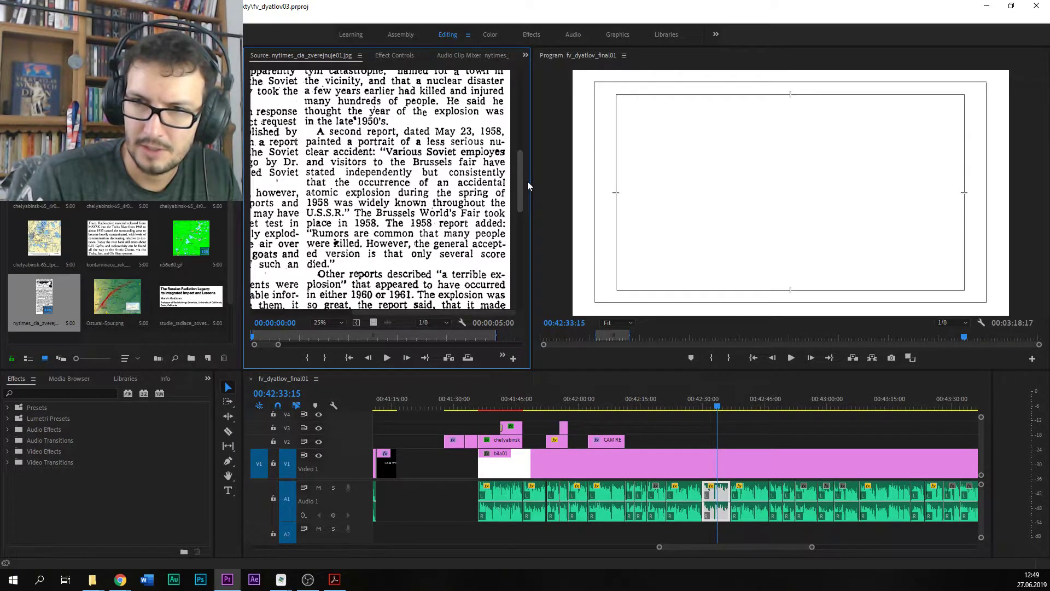
pyautogui.moveTo(527, 181); pyautogui.dragTo(526, 192)
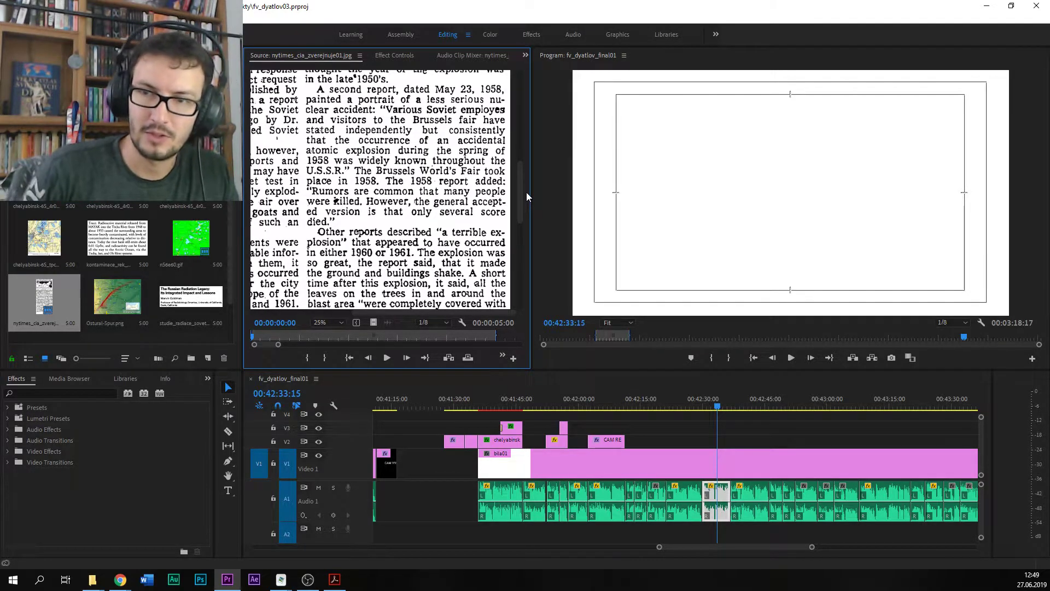
pyautogui.moveTo(520, 189); pyautogui.dragTo(521, 220)
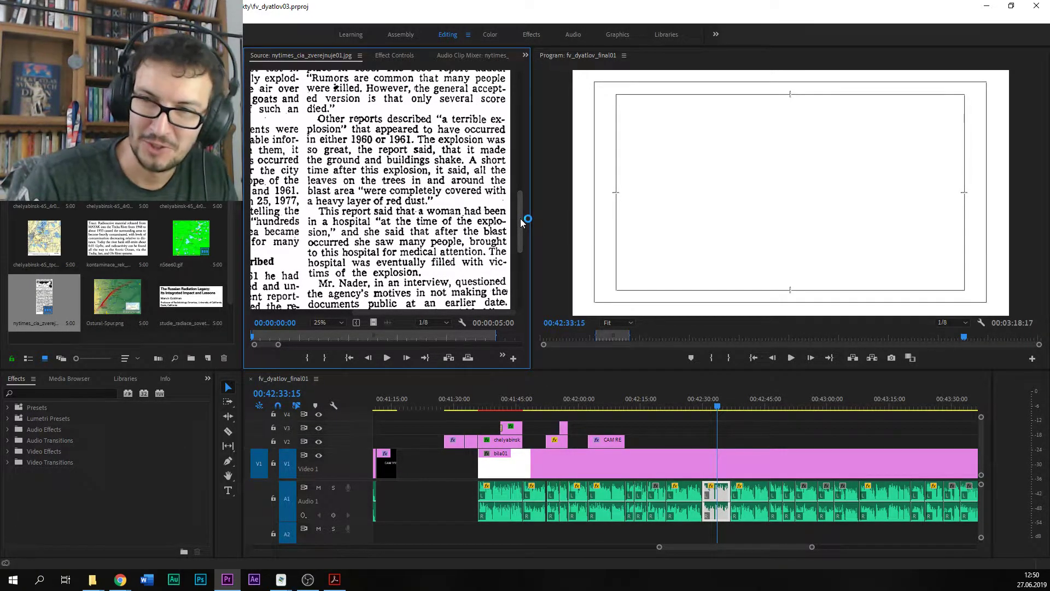
pyautogui.moveTo(520, 218)
pyautogui.mouseDown()
pyautogui.moveTo(522, 206)
pyautogui.moveTo(517, 221)
pyautogui.mouseUp()
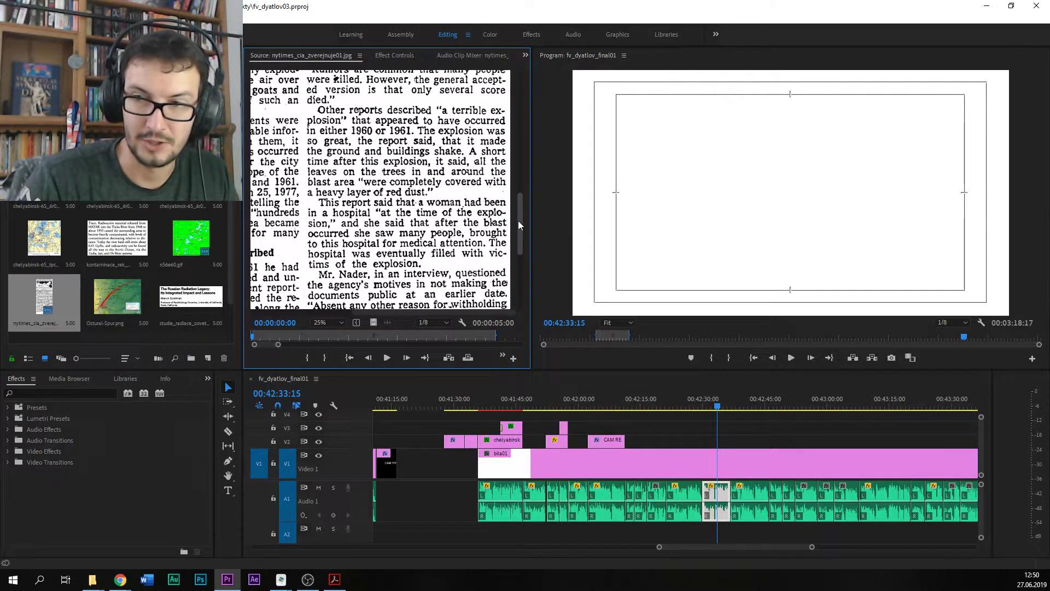
pyautogui.moveTo(517, 221); pyautogui.dragTo(520, 97)
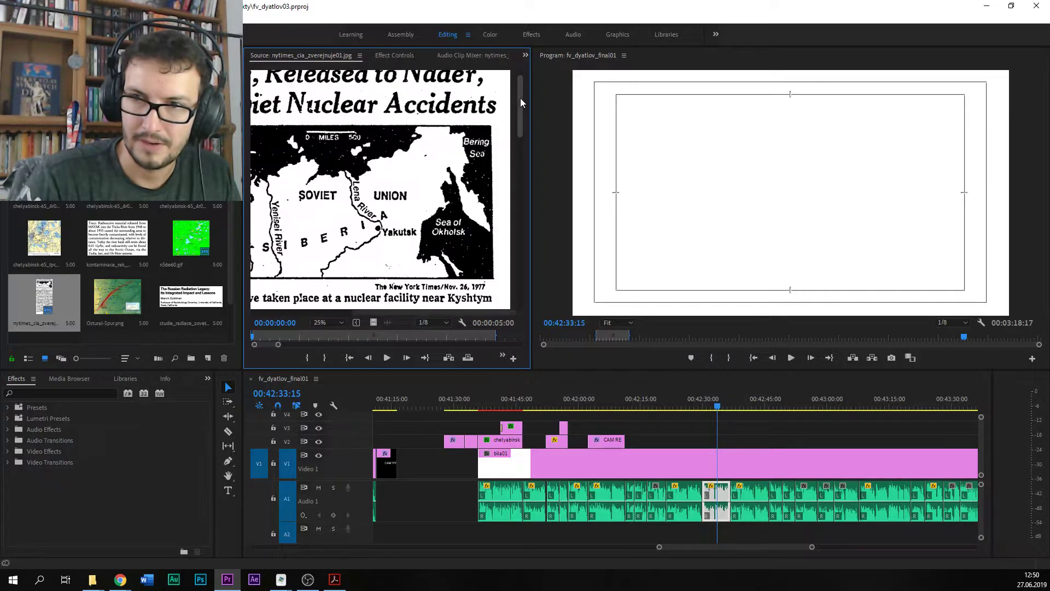
# Step: Preview the study title image studie_radiace_soveti_titulek01.png and look through the remaining images in the project bin
pyautogui.click(188, 141)
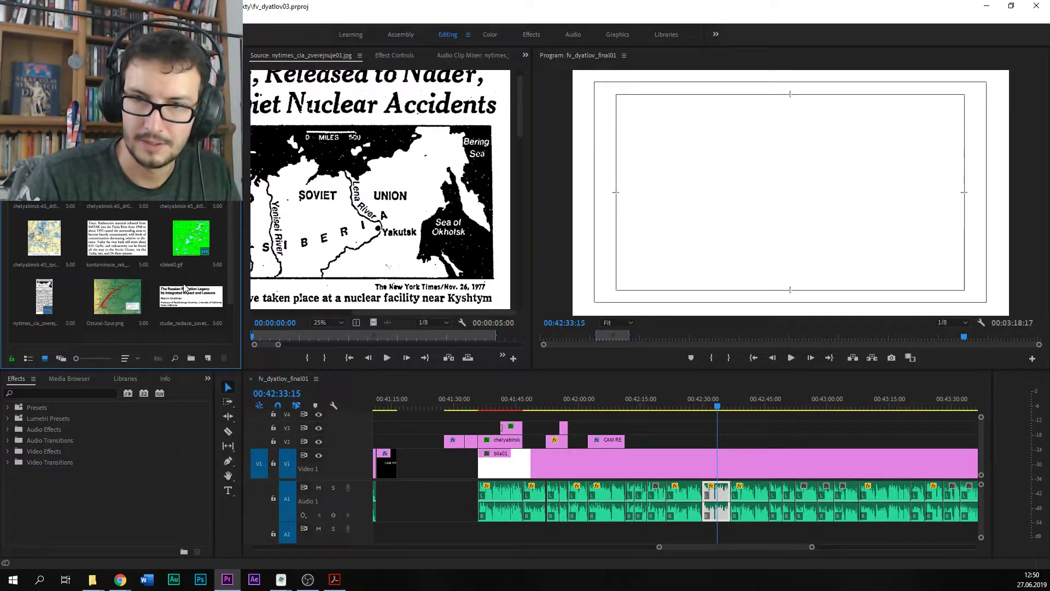
pyautogui.doubleClick(185, 298)
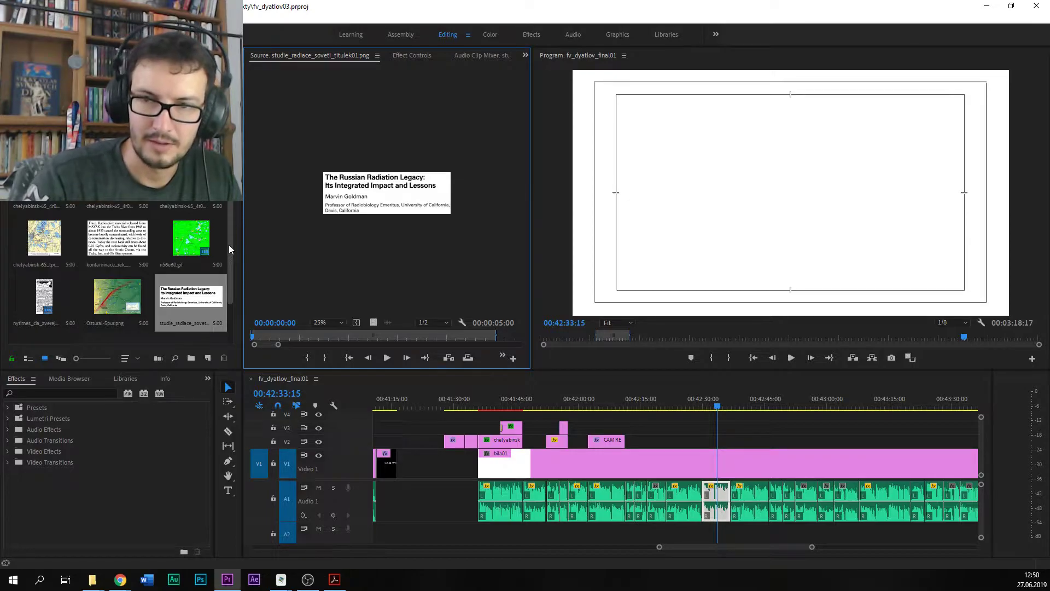
pyautogui.scroll(-1, 221, 286)
pyautogui.scroll(1, 225, 209)
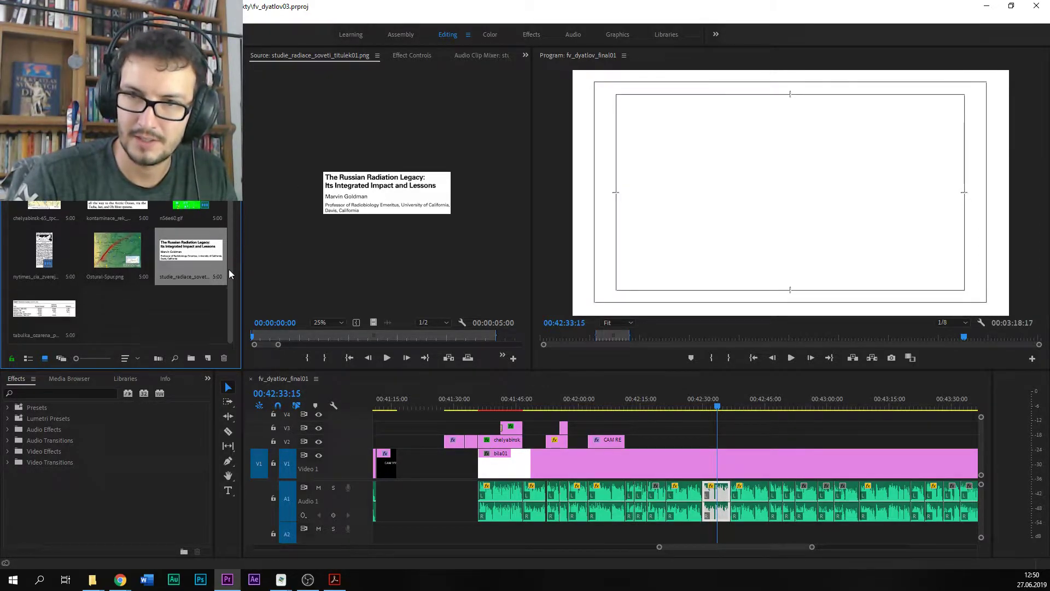
pyautogui.scroll(-1, 233, 233)
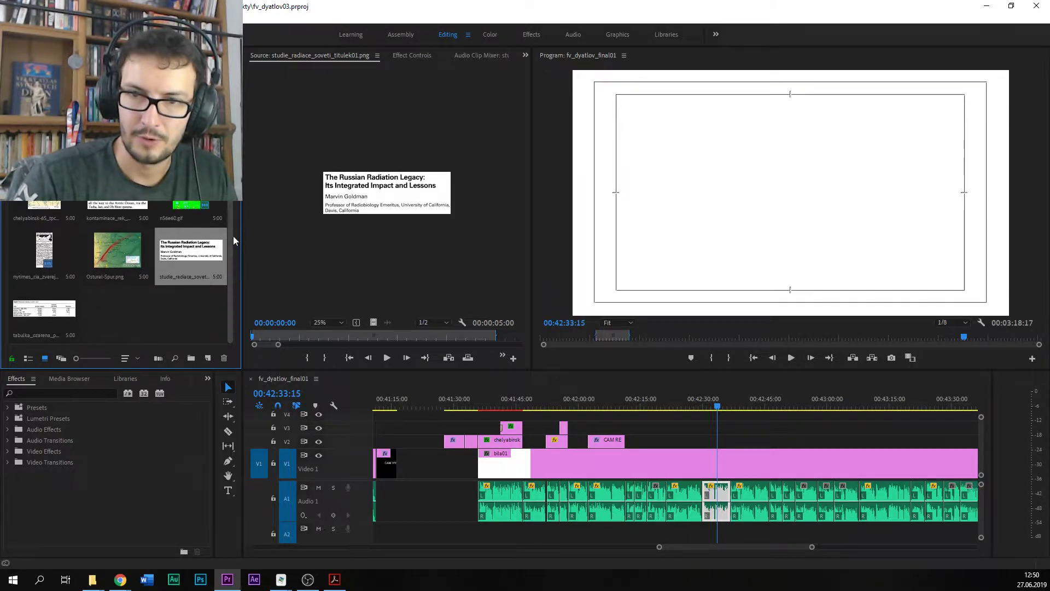
pyautogui.scroll(1, 118, 268)
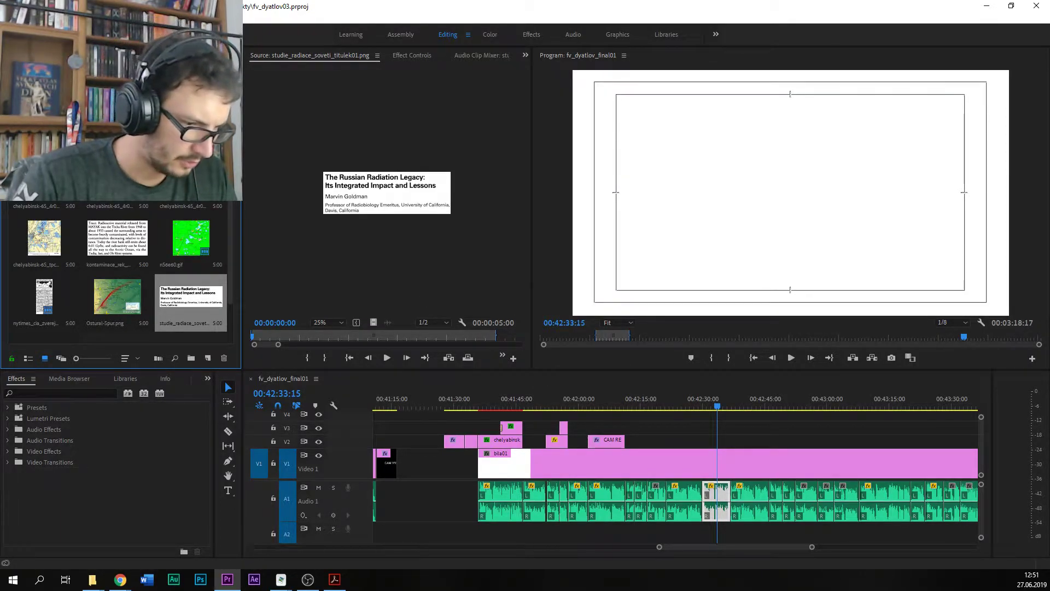
# Step: Listen to the narration from 00:42:35:15 to about 00:42:47 and check the bin for images to illustrate it
pyautogui.hotkey('alt', 'Tab')
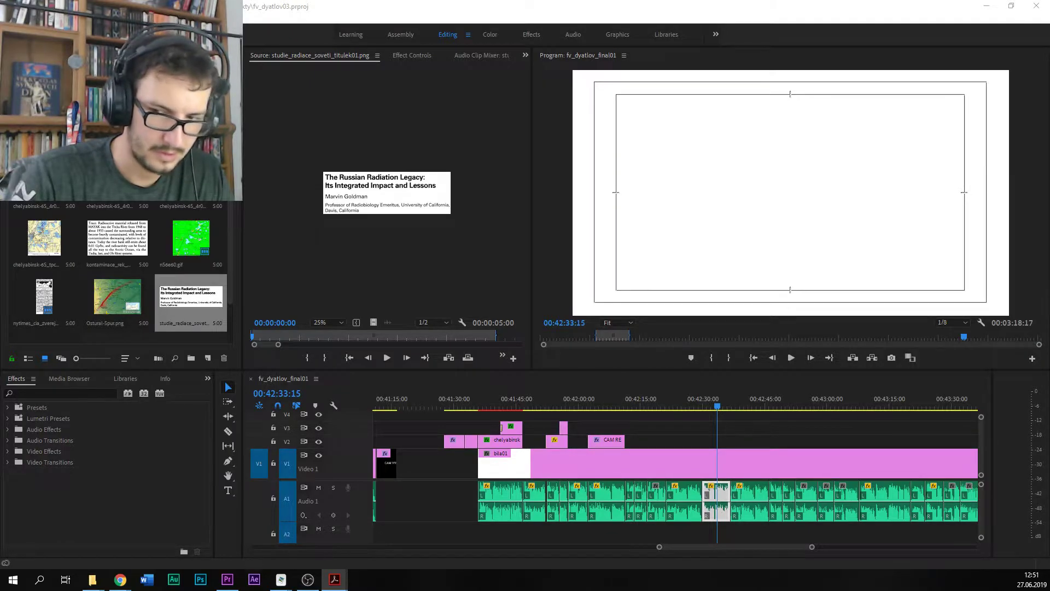
pyautogui.click(726, 404)
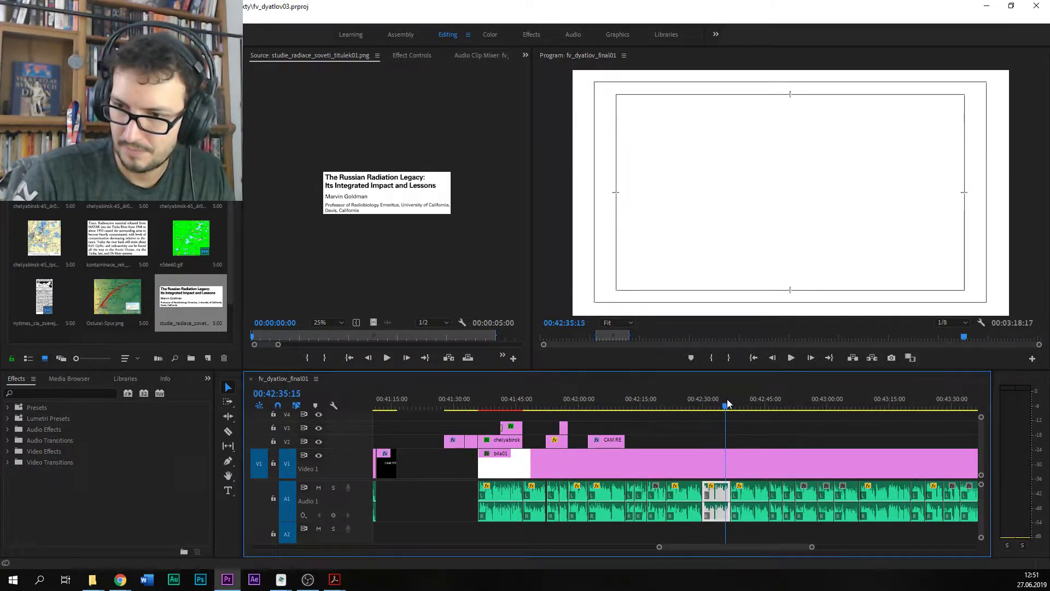
pyautogui.press('space')
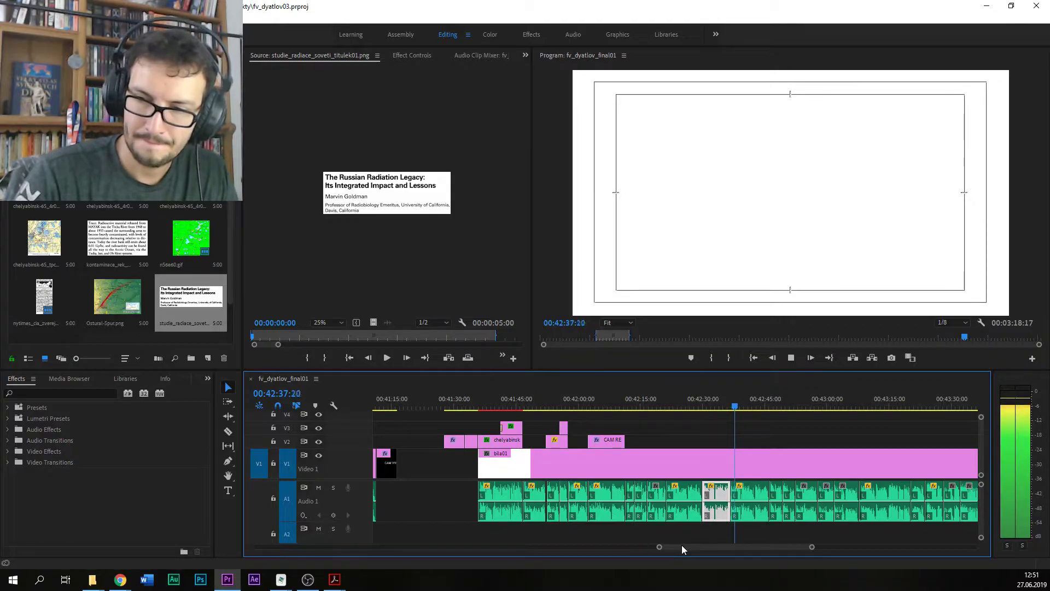
pyautogui.scroll(-5, 682, 544)
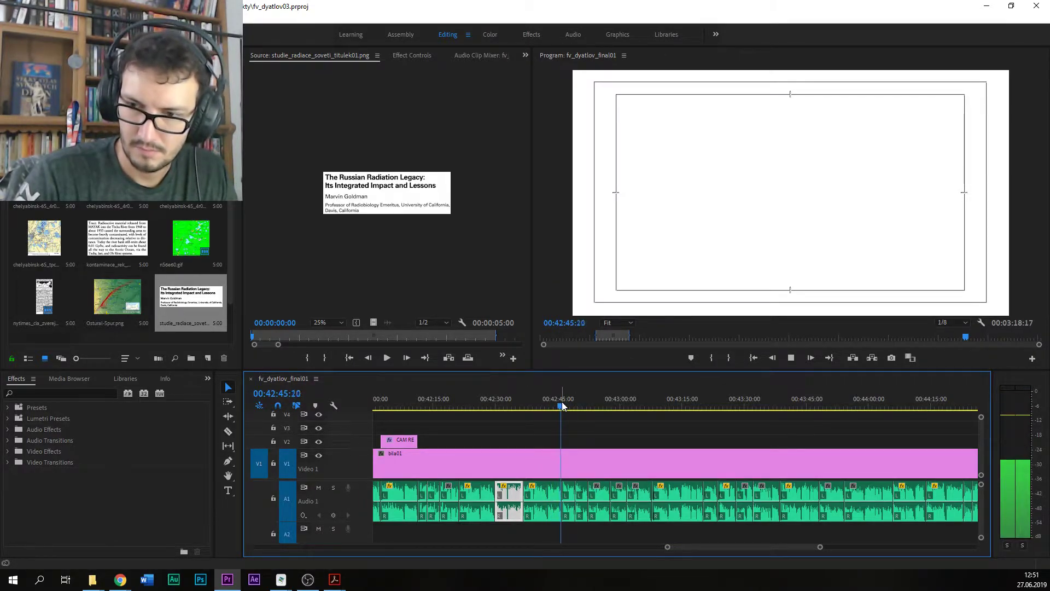
pyautogui.press('space')
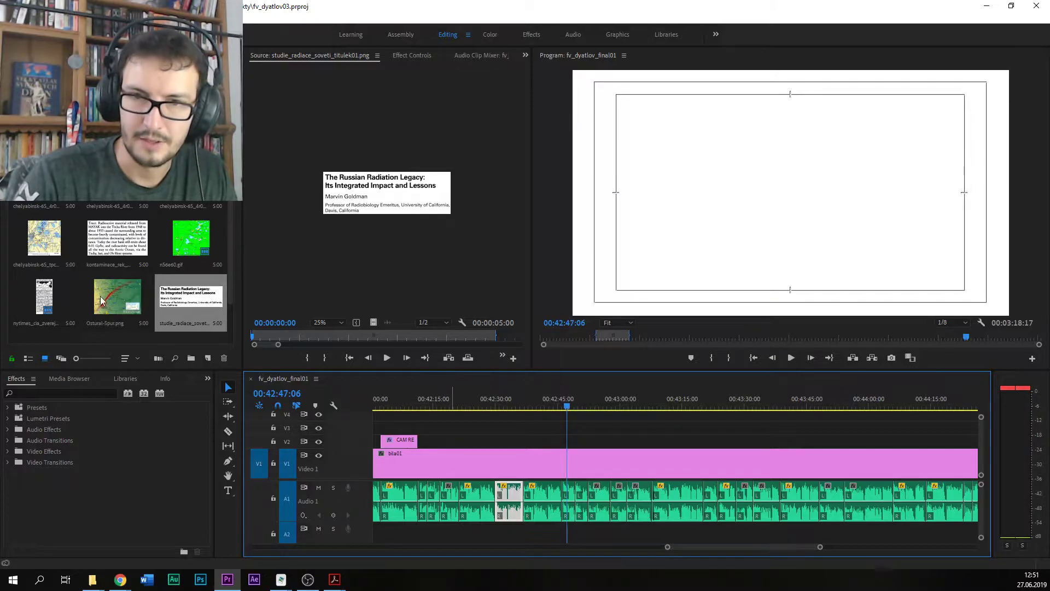
pyautogui.scroll(-1, 107, 305)
pyautogui.scroll(1, 107, 305)
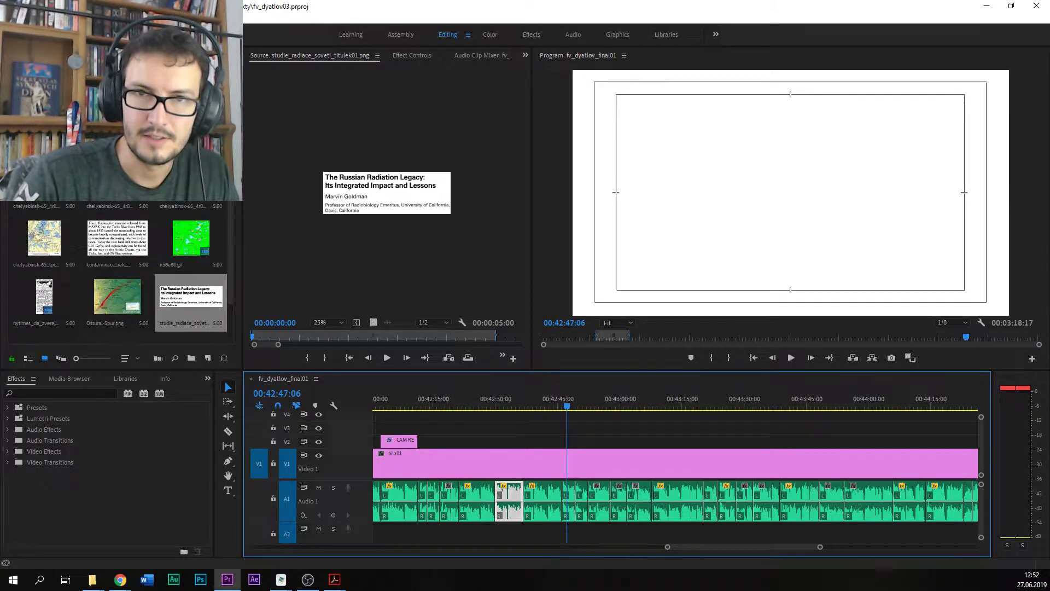
# Step: Switch from the majak_screeny bin to the main fv_dyatlov03 project and find the power plant footage in its item list
pyautogui.scroll(-3, 107, 305)
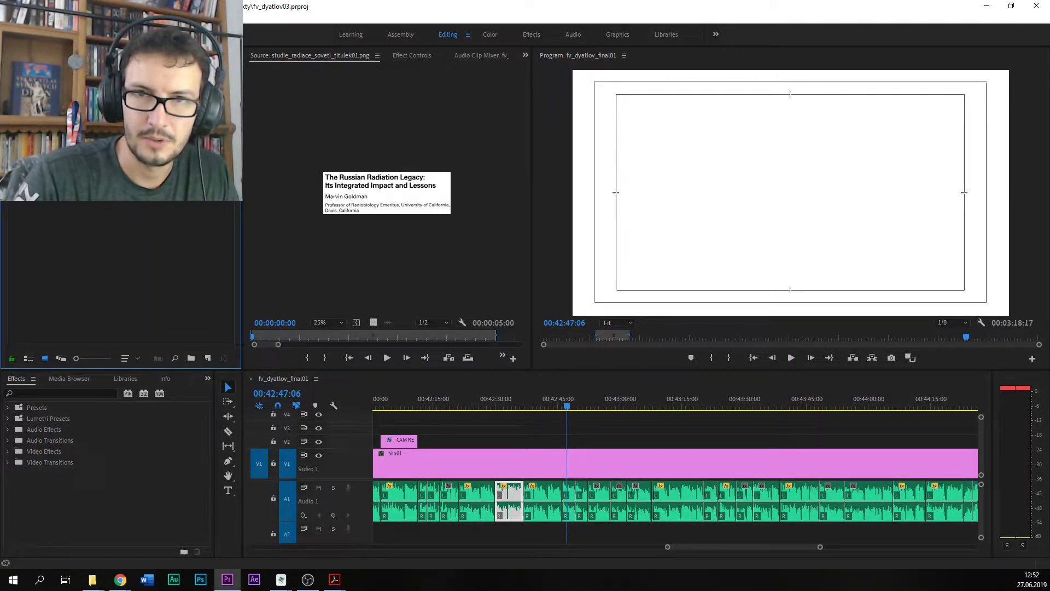
pyautogui.rightClick(161, 298)
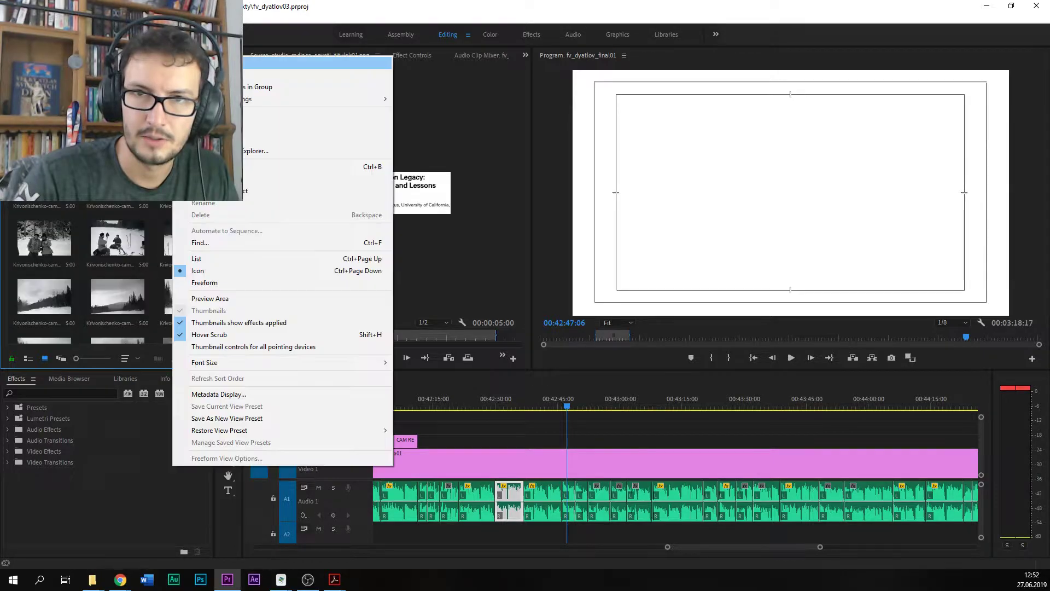
pyautogui.press('Escape')
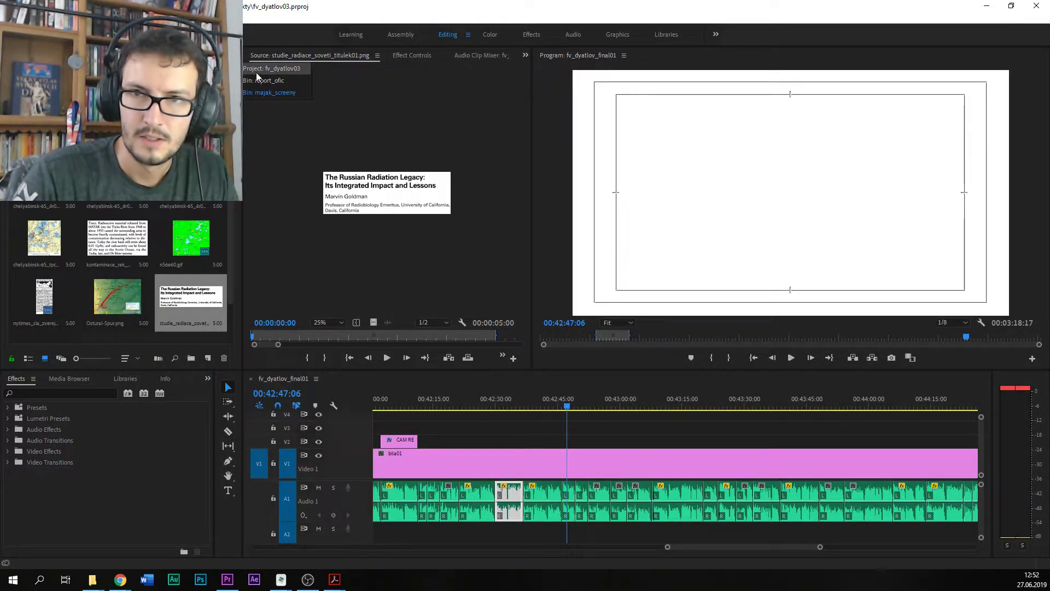
pyautogui.hotkey('ctrl', 'pageup')
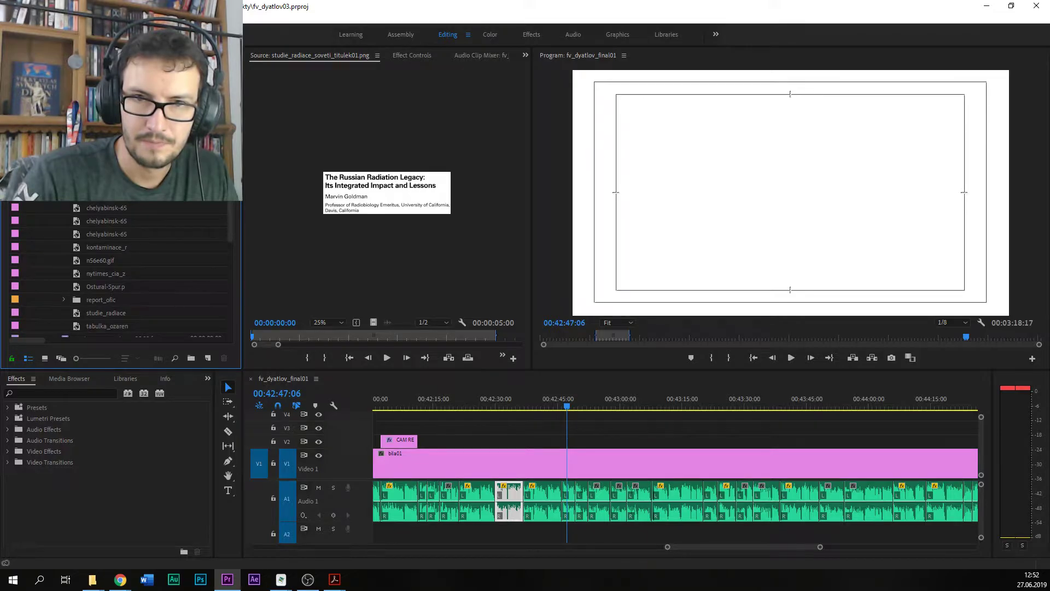
pyautogui.scroll(-5, 109, 208)
# Step: Preview the nuclear cooling tower clip and the smoking power plant clip, fitting the source preview to its frame
pyautogui.doubleClick(63, 206)
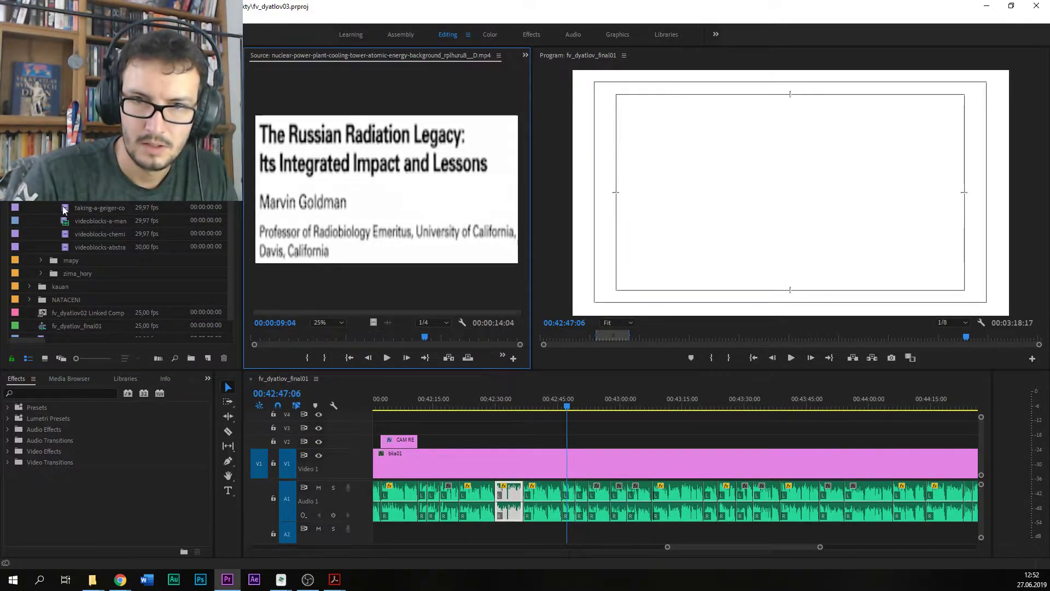
pyautogui.doubleClick(68, 202)
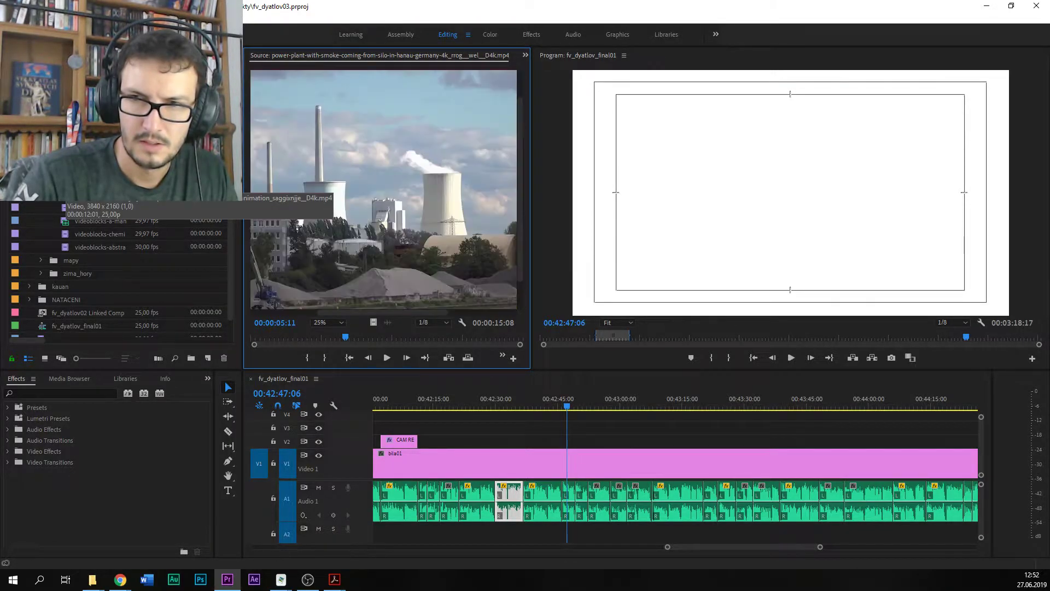
pyautogui.click(336, 326)
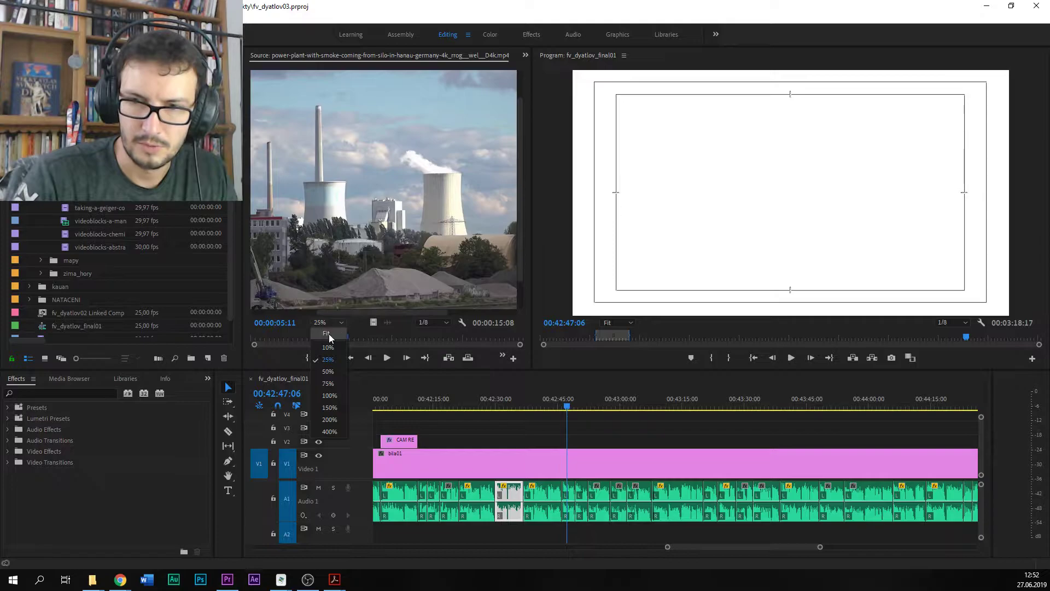
pyautogui.click(329, 333)
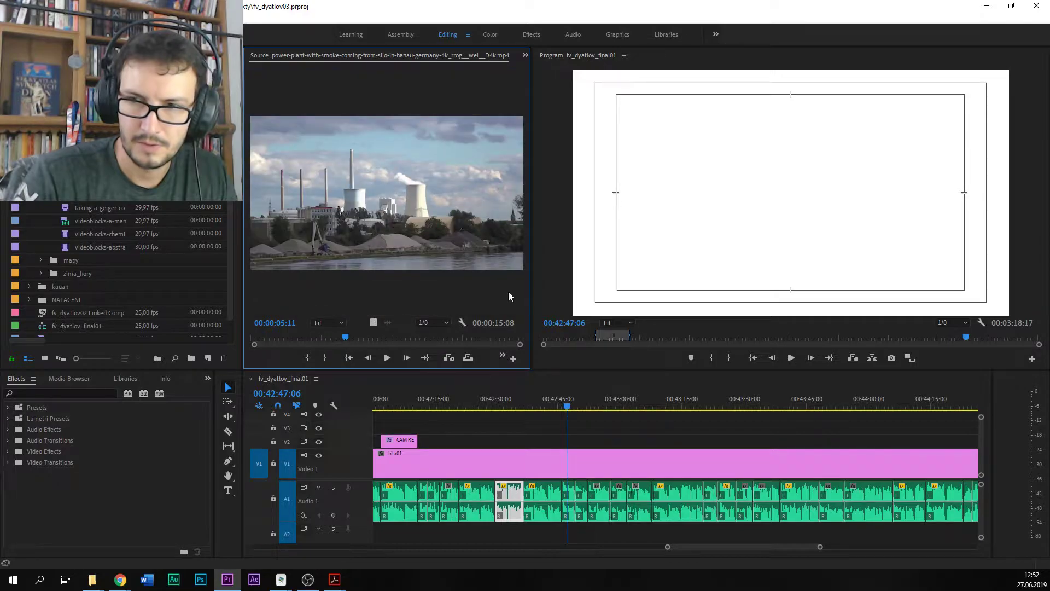
# Step: Place the videoblocks chemical factory smoke stack footage on V2 at 00:42:46:00 and play it with the narration
pyautogui.doubleClick(69, 232)
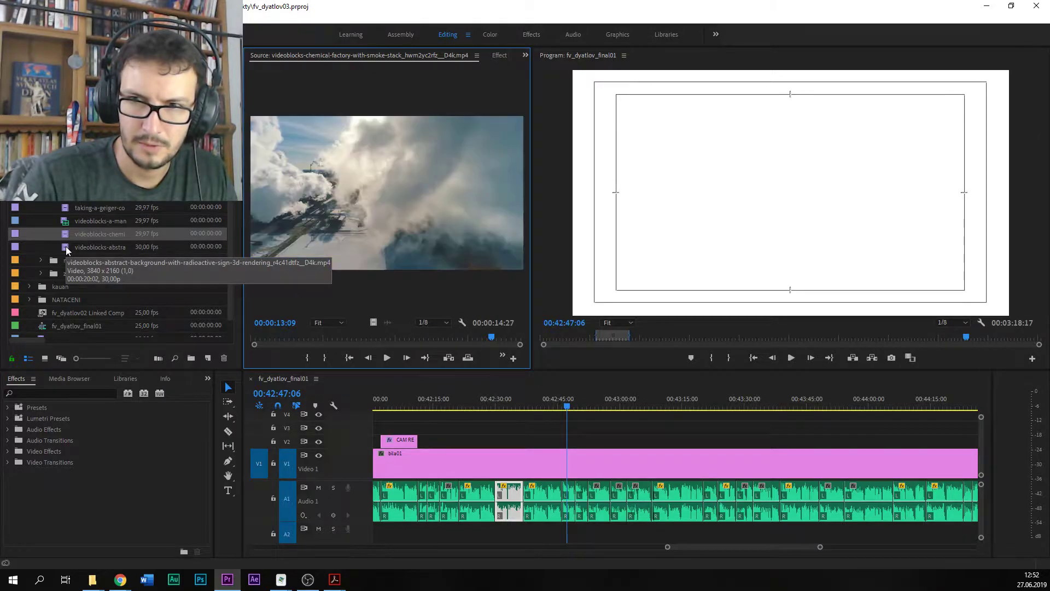
pyautogui.moveTo(386, 192); pyautogui.dragTo(563, 415)
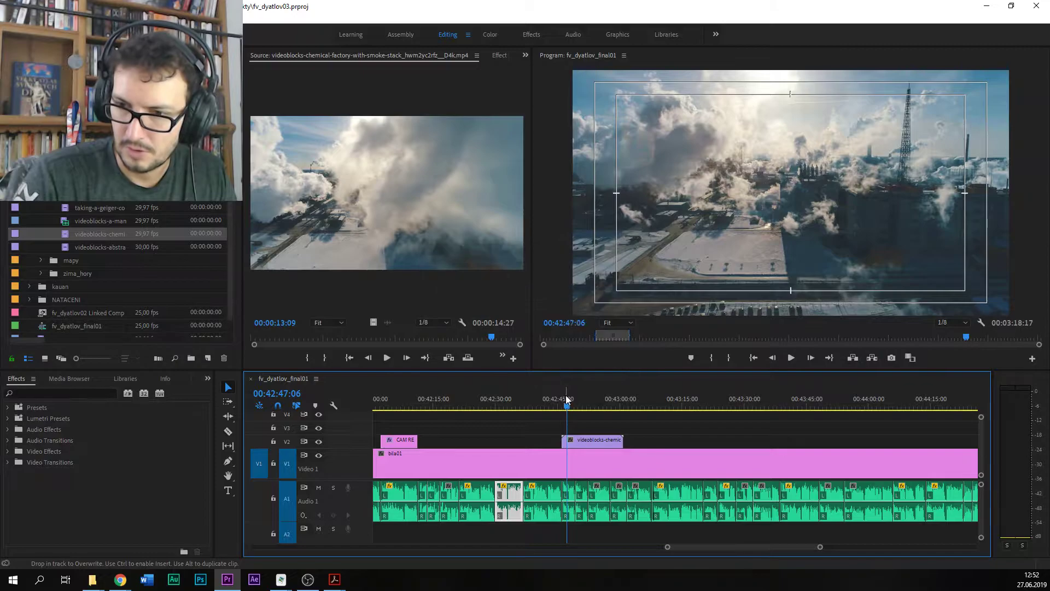
pyautogui.click(562, 396)
pyautogui.press('space')
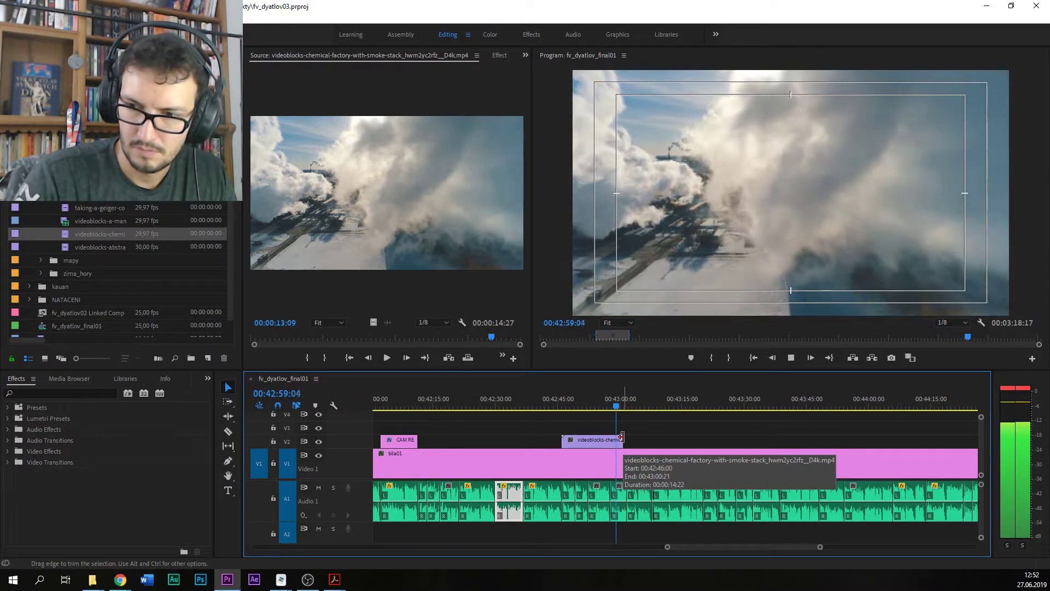
# Step: Trim the end of the chemical factory clip on V2 to about 00:42:57 and replay it from its start
pyautogui.click(606, 405)
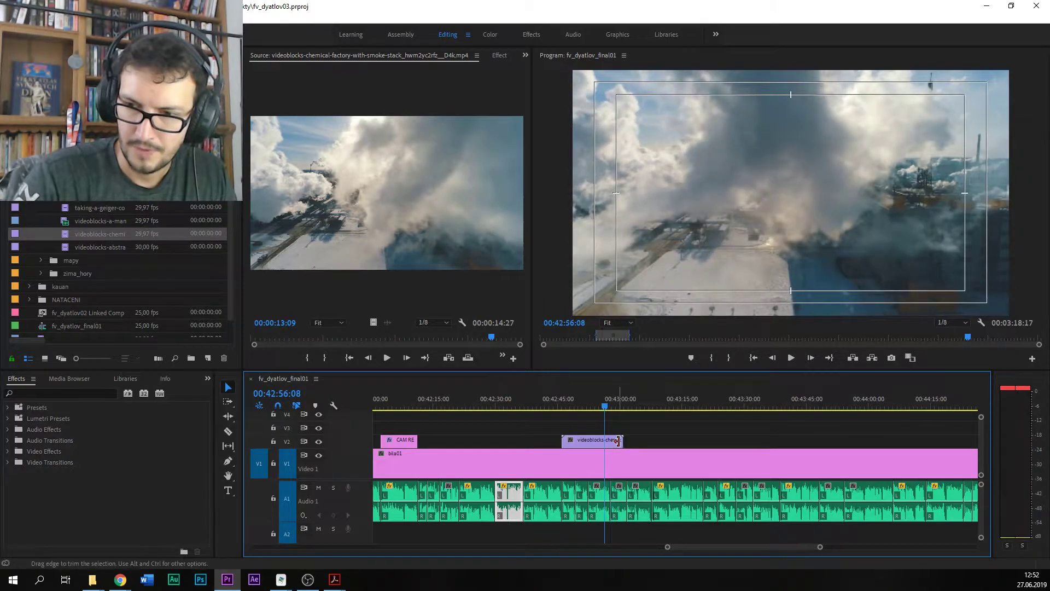
pyautogui.moveTo(622, 440); pyautogui.dragTo(610, 441)
pyautogui.click(599, 408)
pyautogui.click(562, 405)
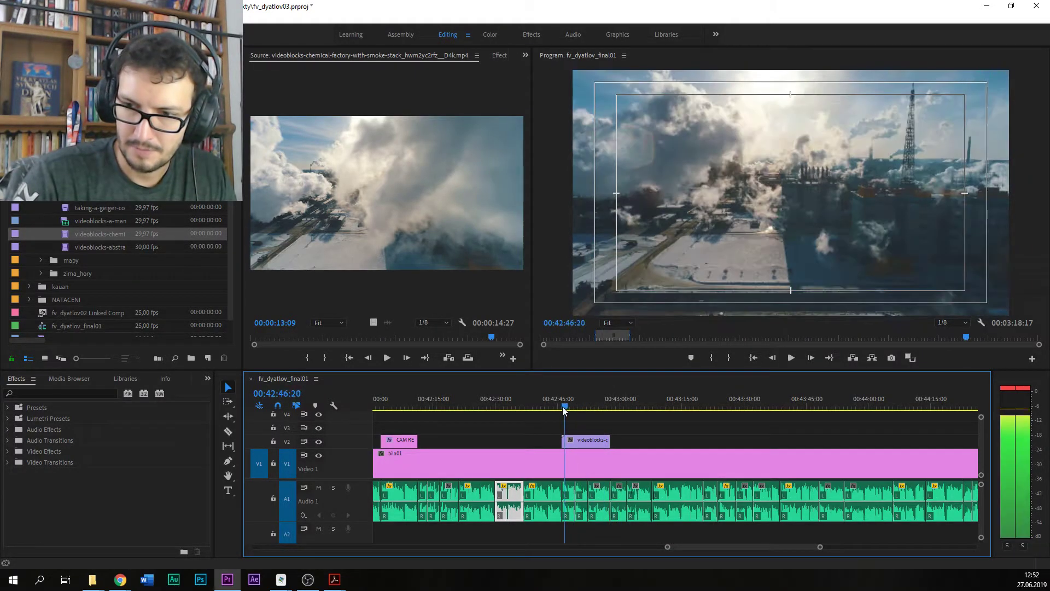
pyautogui.press('space')
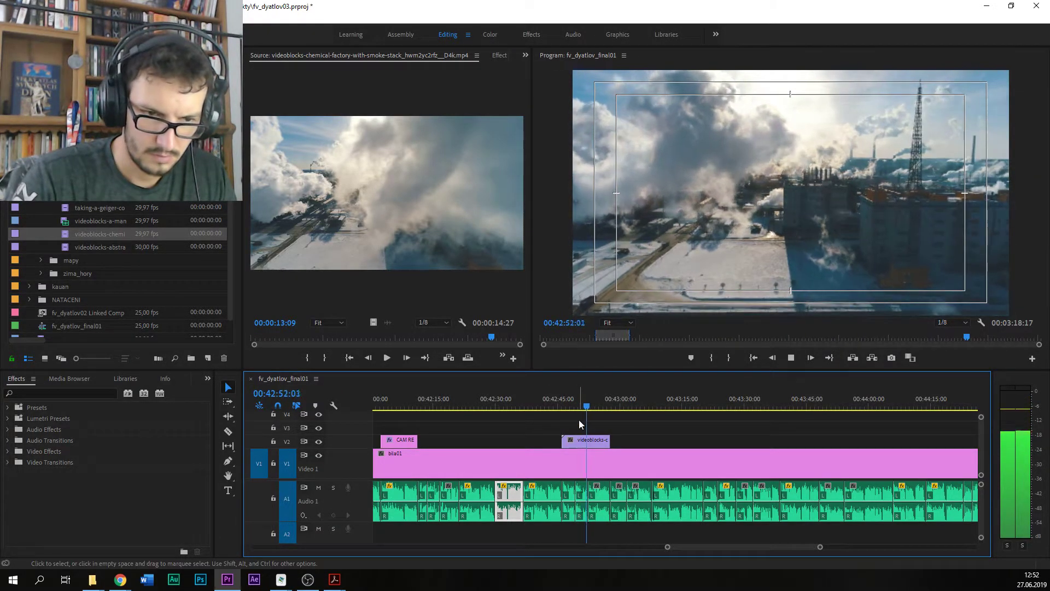
pyautogui.press('space')
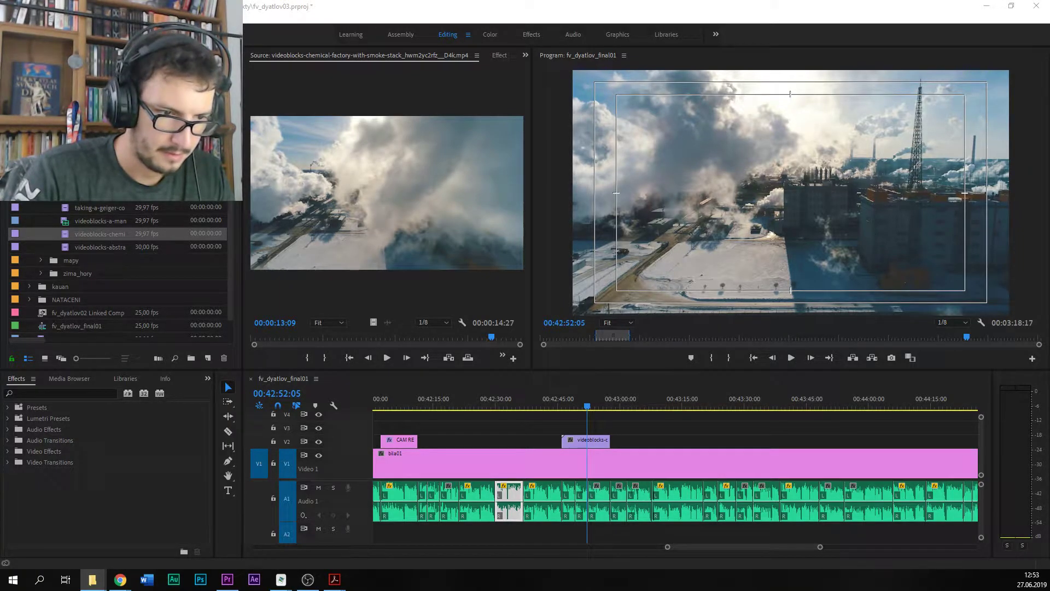
# Step: Import the 1957 explosion text image mrak_rozloha01.png into the project and place it on V3 above the chemical factory clip
pyautogui.moveTo(54, 181); pyautogui.dragTo(161, 196)
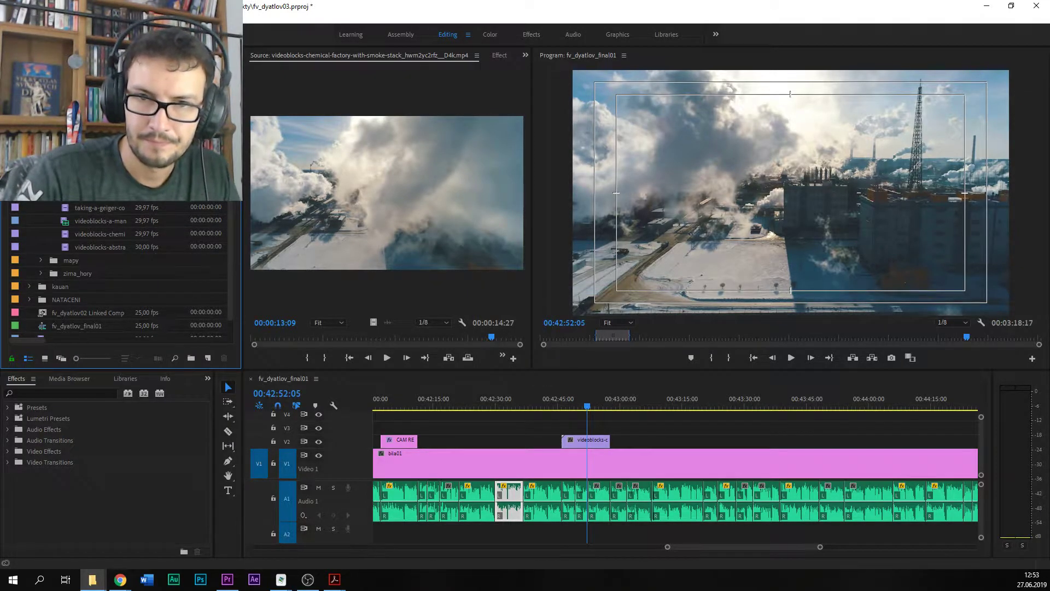
pyautogui.click(79, 274)
pyautogui.scroll(-2, 85, 271)
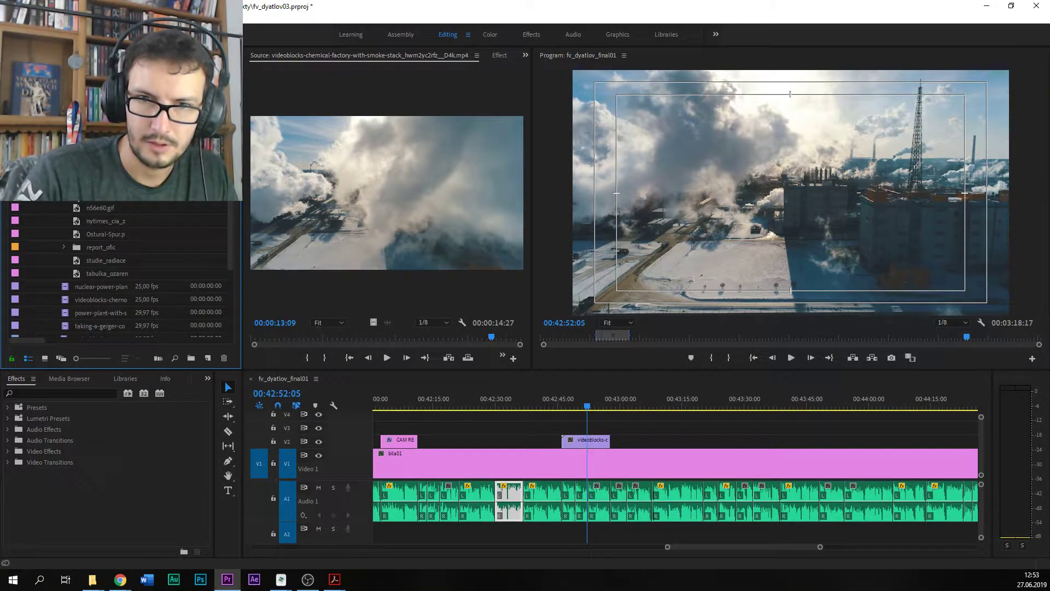
pyautogui.moveTo(537, 358); pyautogui.dragTo(596, 426)
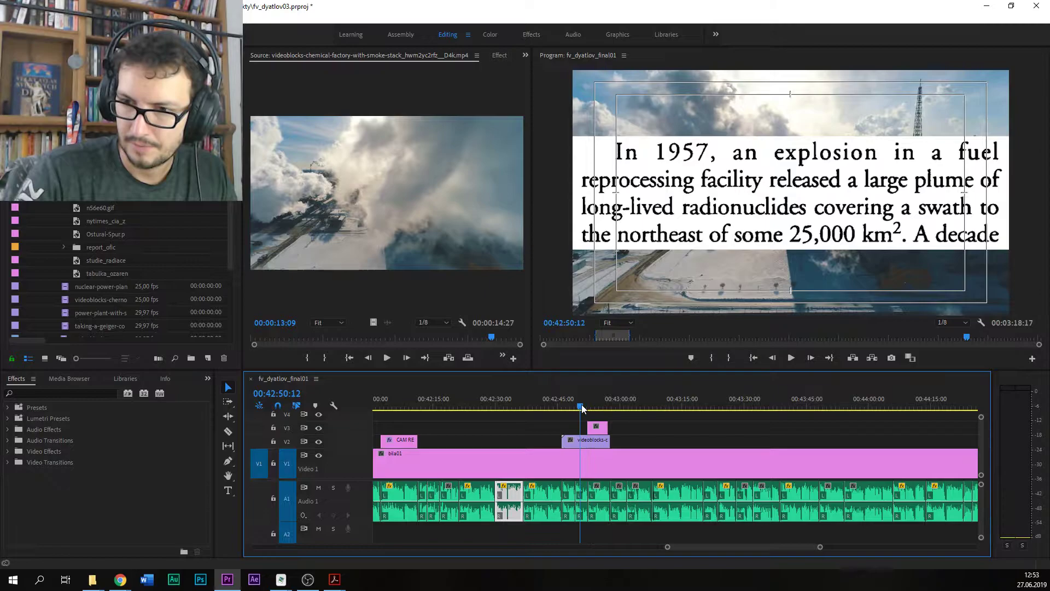
# Step: Make the text image on V3 start at about 00:42:50 and last until the end of the chemical factory clip
pyautogui.click(580, 408)
pyautogui.press('space')
pyautogui.click(575, 407)
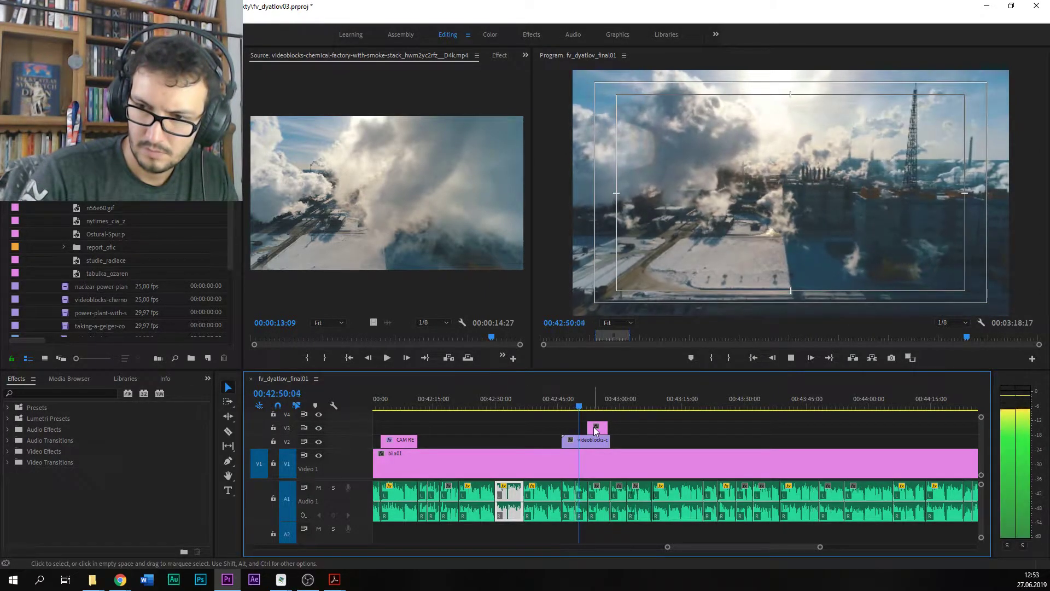
pyautogui.click(593, 427)
pyautogui.moveTo(593, 427); pyautogui.dragTo(608, 426)
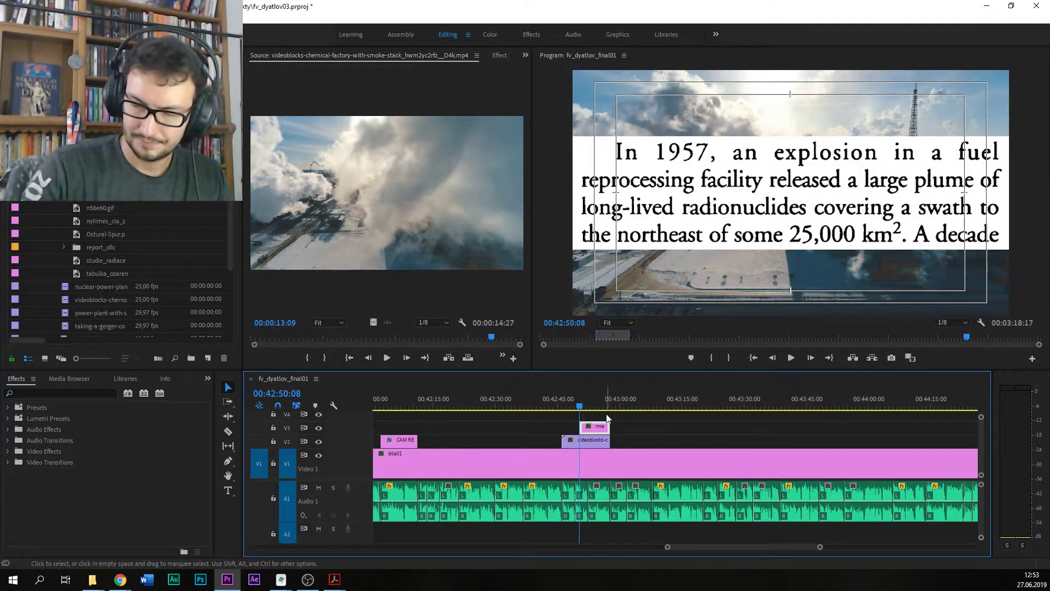
# Step: Set the text image's scale to 79 and its vertical position to 1091, and save the project
pyautogui.click(496, 55)
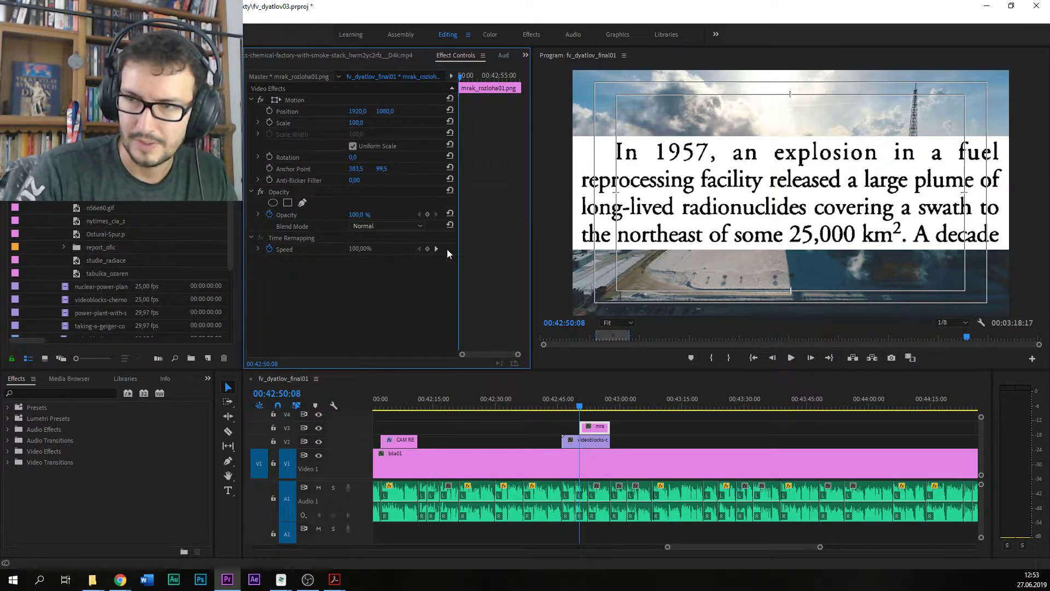
pyautogui.moveTo(356, 122); pyautogui.dragTo(320, 123)
pyautogui.moveTo(385, 111)
pyautogui.mouseDown()
pyautogui.moveTo(440, 111)
pyautogui.moveTo(385, 111)
pyautogui.mouseUp()
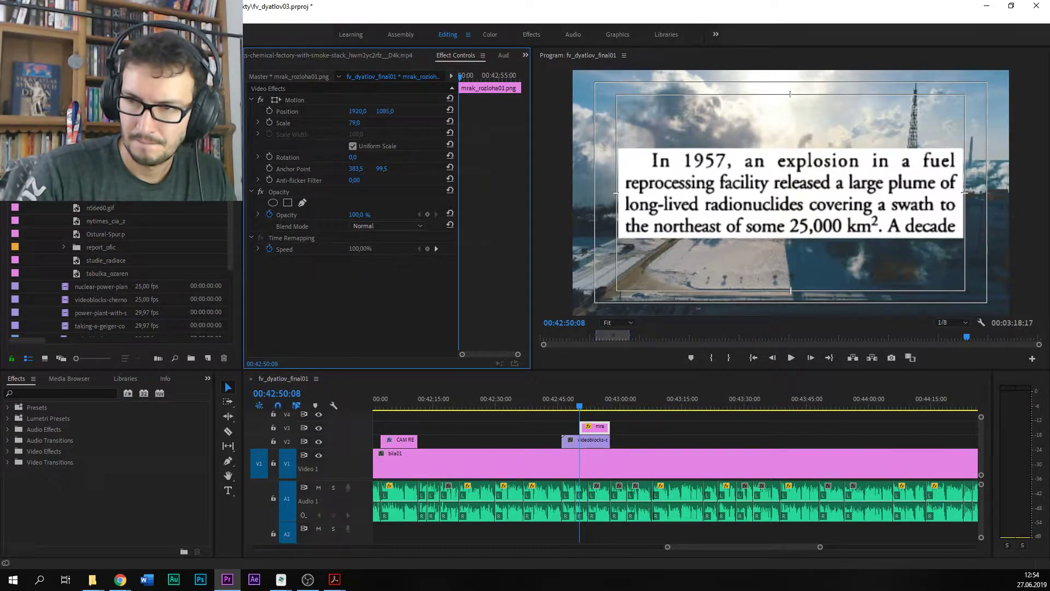
pyautogui.hotkey('ctrl', 's')
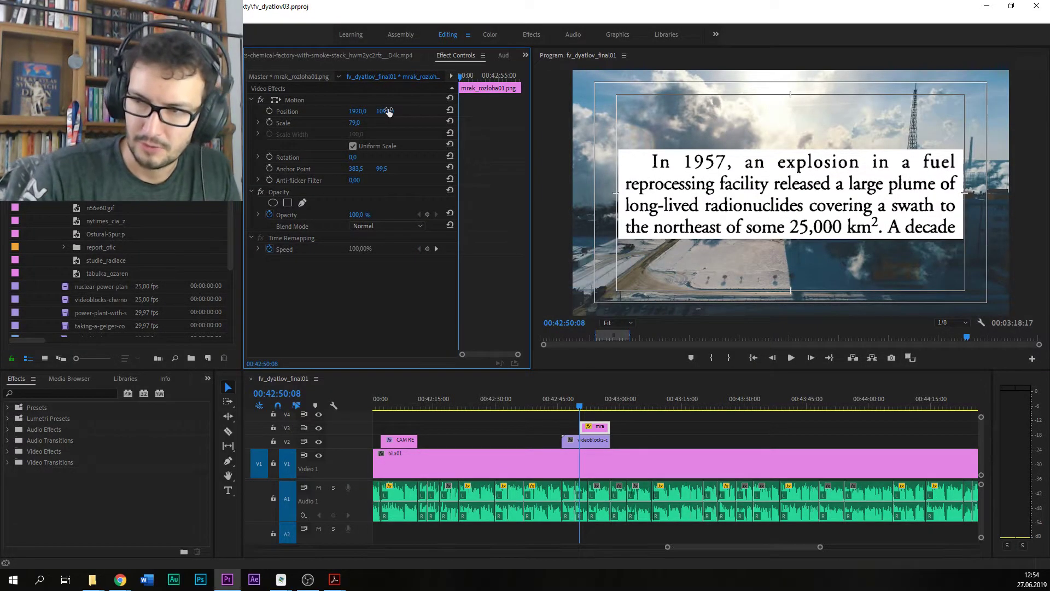
# Step: Play the narration passage with the text image over the factory footage, replaying it from about 00:42:50
pyautogui.press('space')
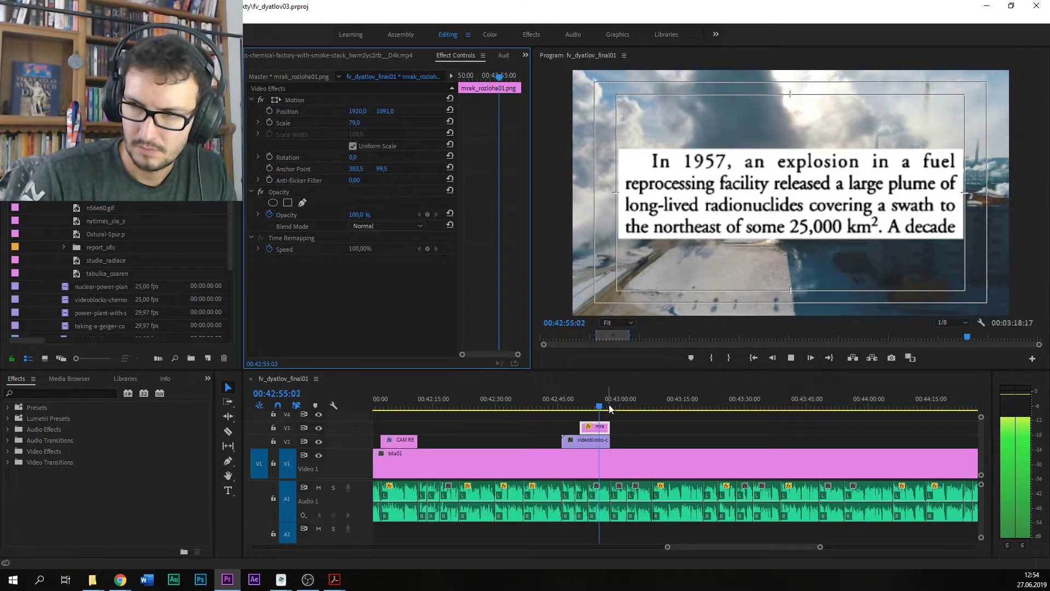
pyautogui.moveTo(602, 403); pyautogui.dragTo(578, 397)
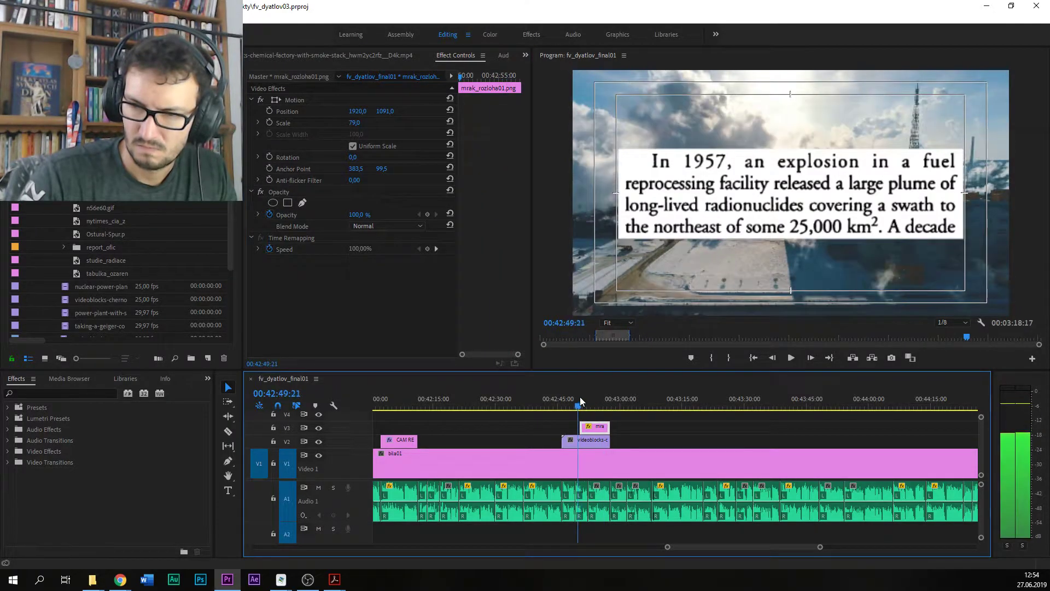
pyautogui.press('space')
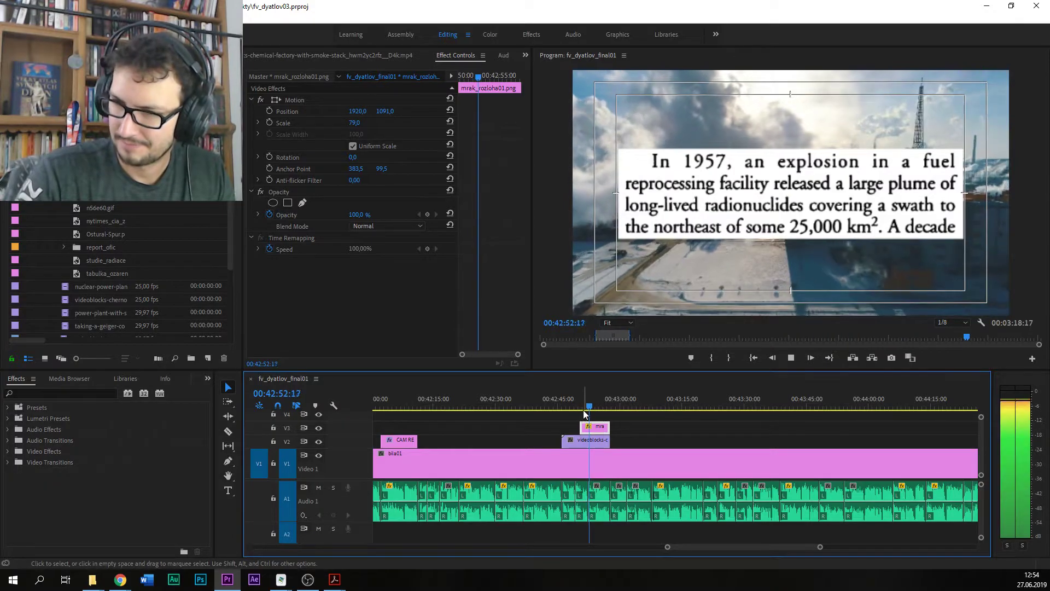
pyautogui.press('space')
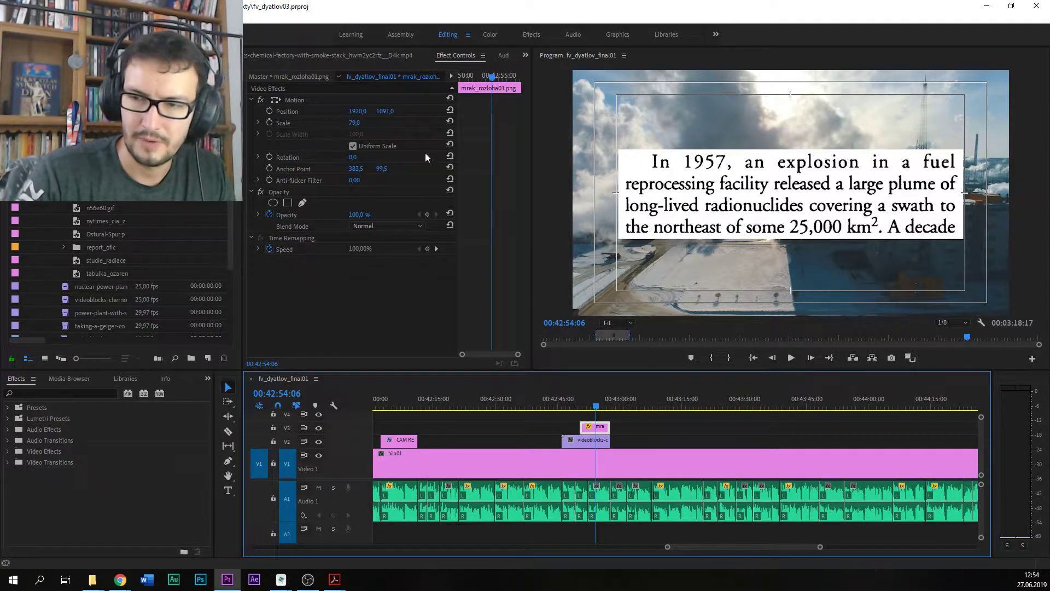
# Step: Reduce the text image's scale to 60 and lower it to vertical position 1626, play the result, and save the project
pyautogui.click(356, 123)
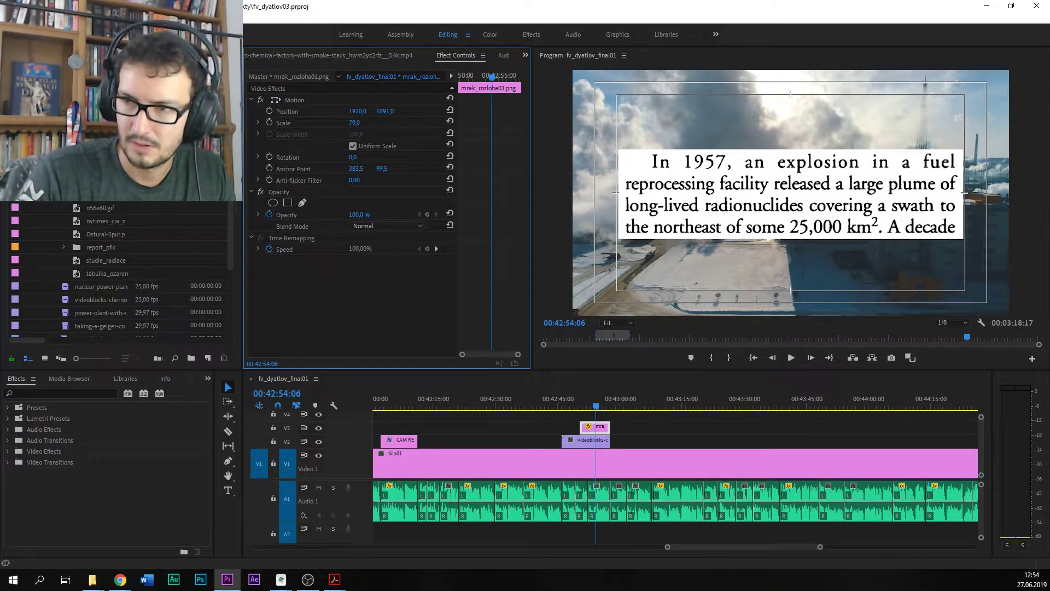
pyautogui.moveTo(356, 123); pyautogui.dragTo(454, 112)
pyautogui.hotkey('ctrl', 's')
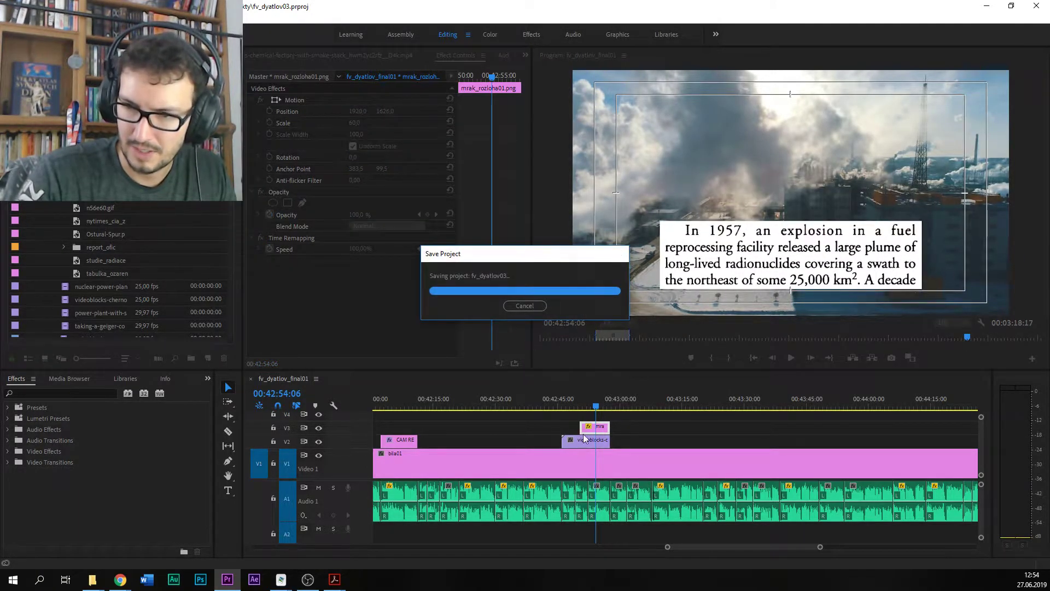
pyautogui.press('space')
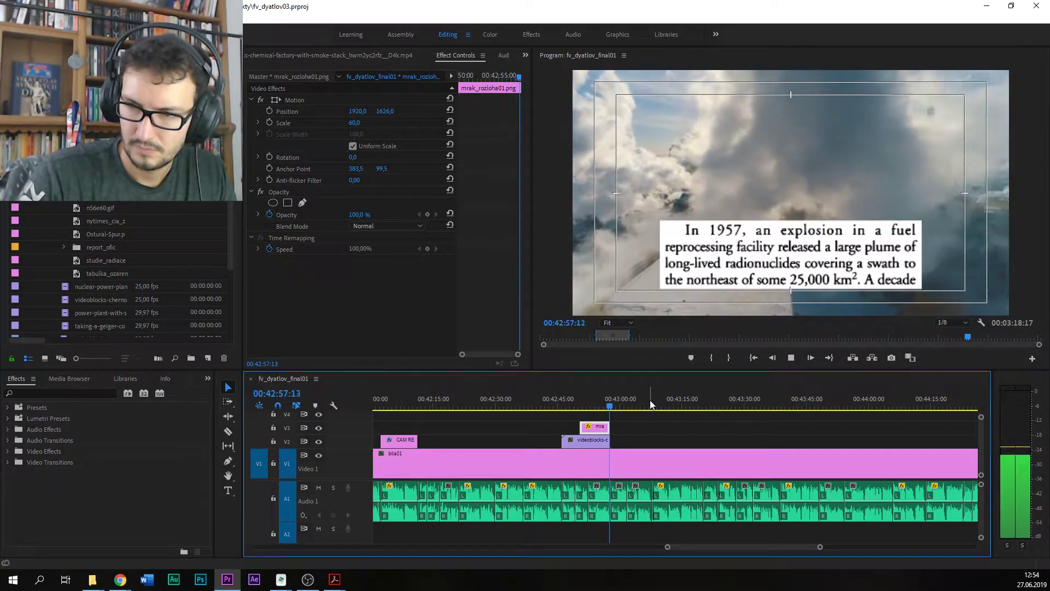
pyautogui.press('space')
pyautogui.hotkey('ctrl', 's')
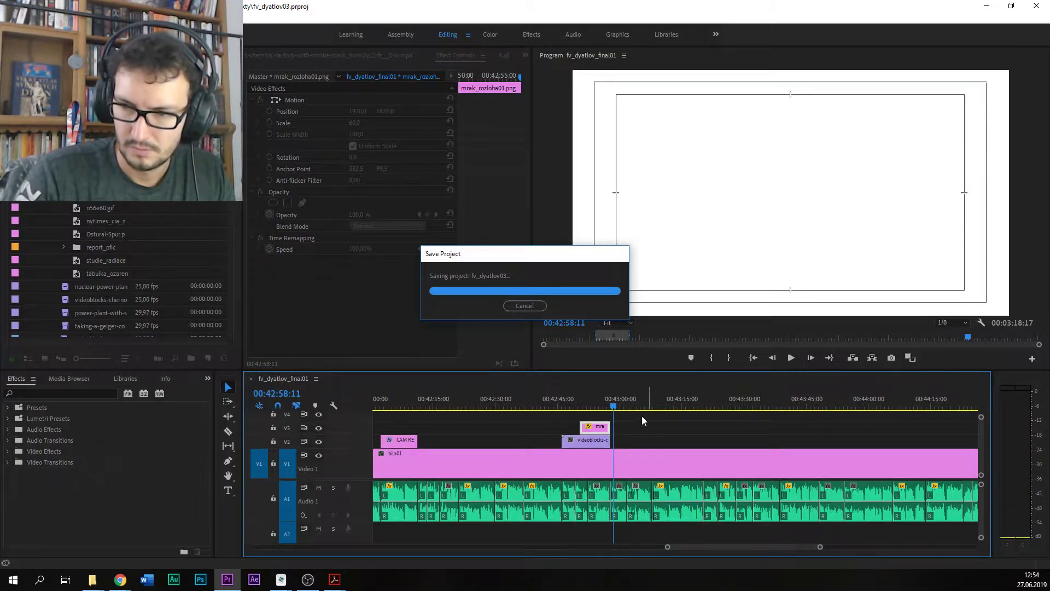
# Step: Apply the audio gain adjustment to the two narration clips starting at about 00:42:58 on A1, and save the project
pyautogui.click(639, 495)
pyautogui.keyDown('shift'); pyautogui.click(618, 496); pyautogui.keyUp('shift')
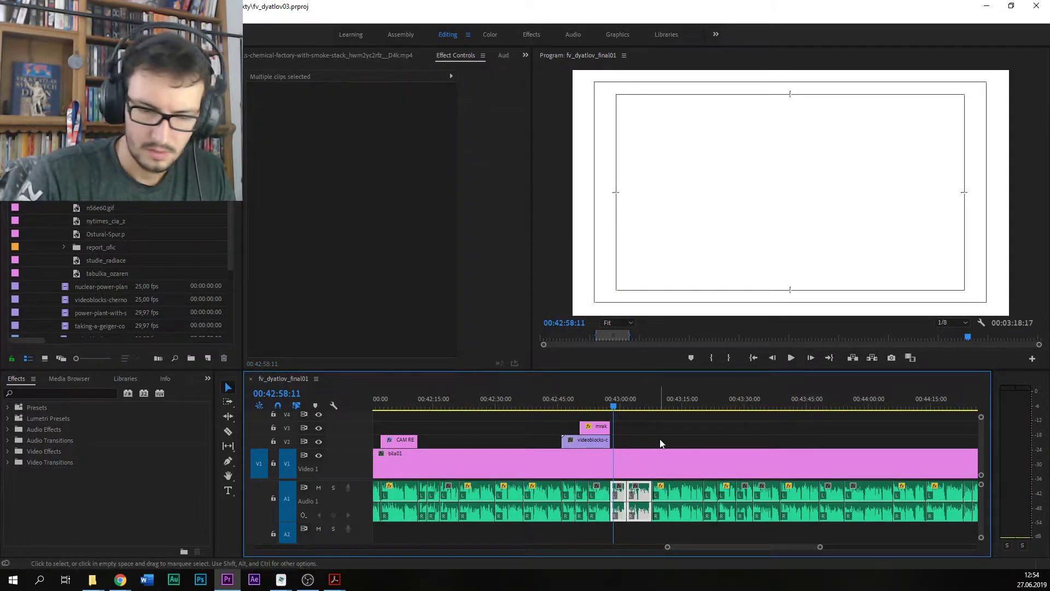
pyautogui.press('g')
pyautogui.press('Return')
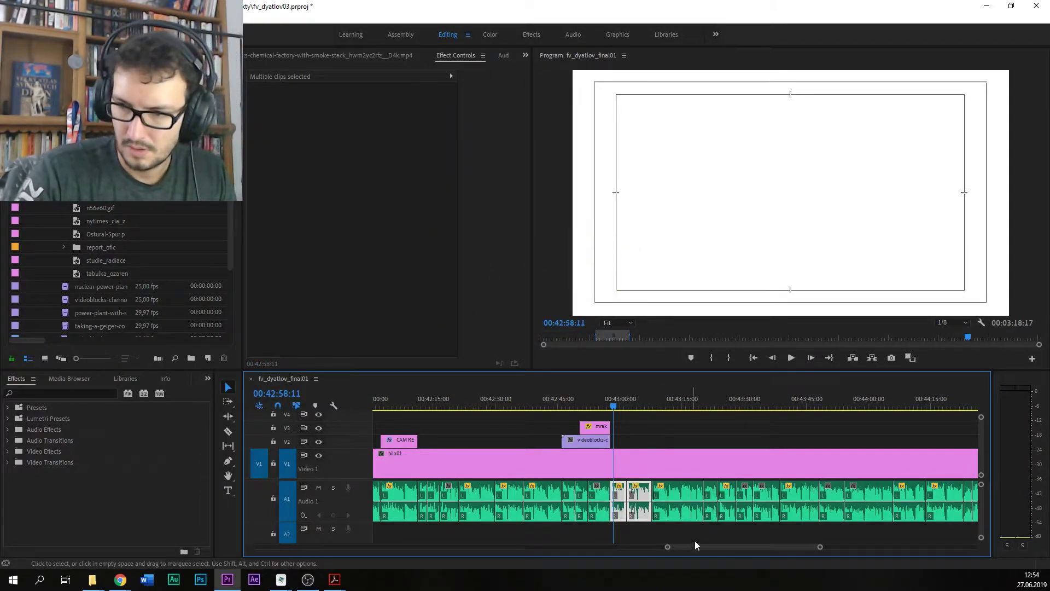
pyautogui.scroll(-3, 693, 537)
pyautogui.hotkey('ctrl', 's')
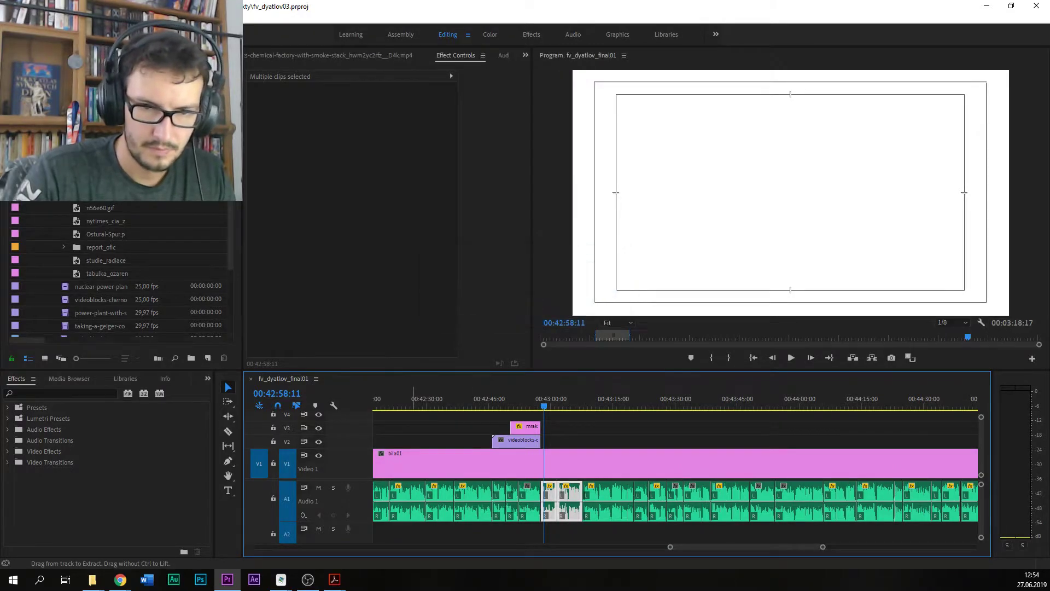
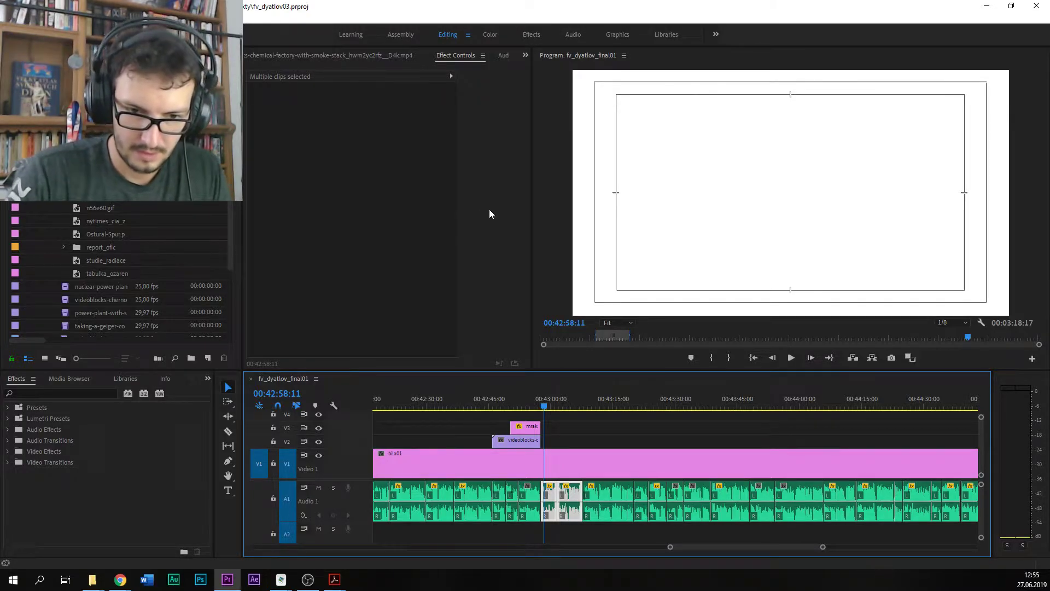
# Step: Play the narration from about 00:42:58, replaying the part after 00:43:03, and save the project
pyautogui.click(566, 463)
pyautogui.press('space')
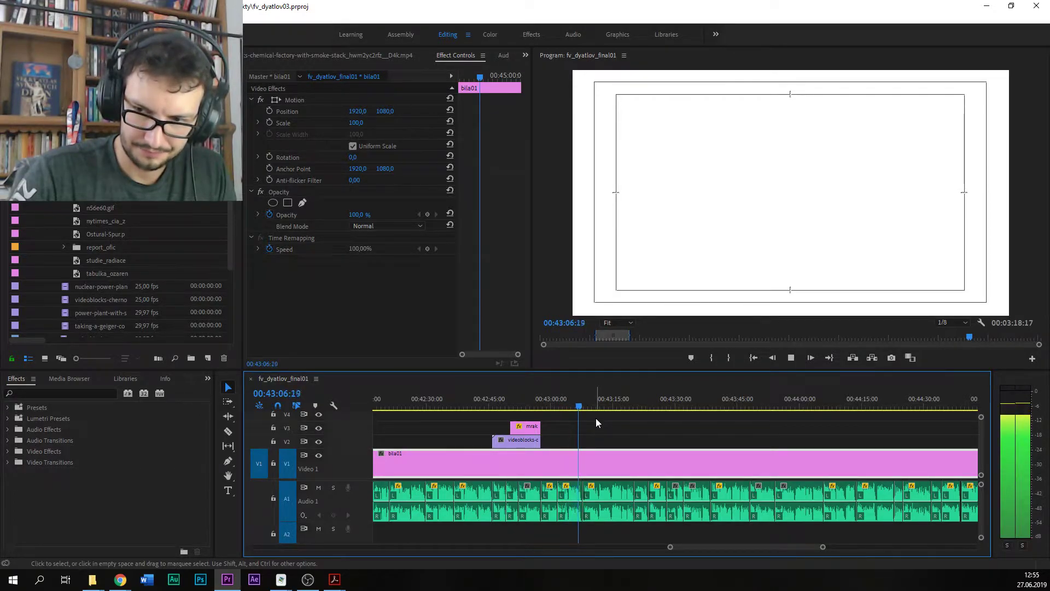
pyautogui.press('space')
pyautogui.moveTo(582, 410); pyautogui.dragTo(564, 407)
pyautogui.press('space')
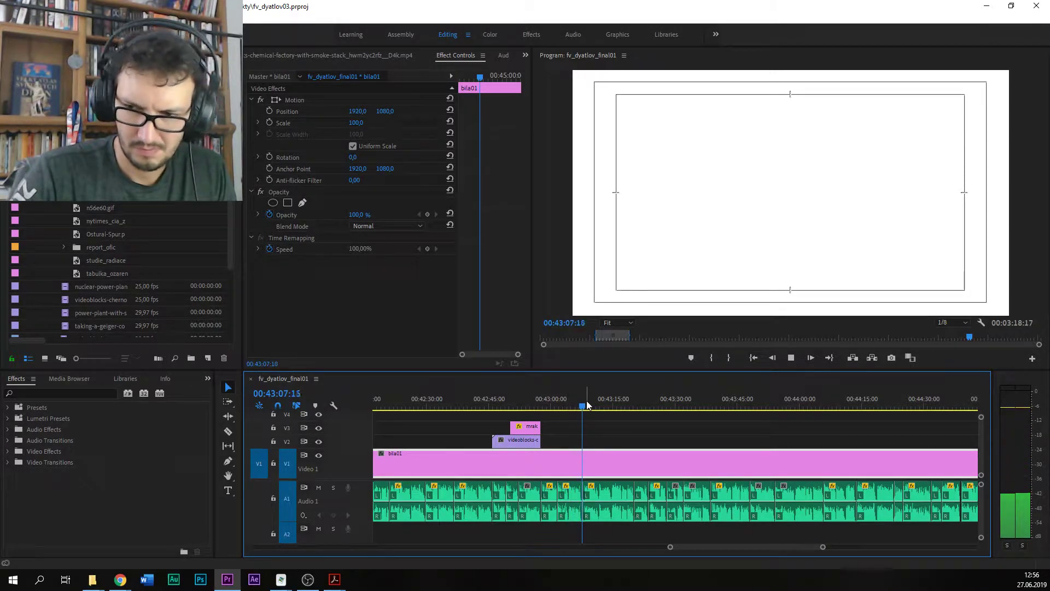
pyautogui.moveTo(584, 406); pyautogui.dragTo(572, 406)
pyautogui.hotkey('ctrl', 's')
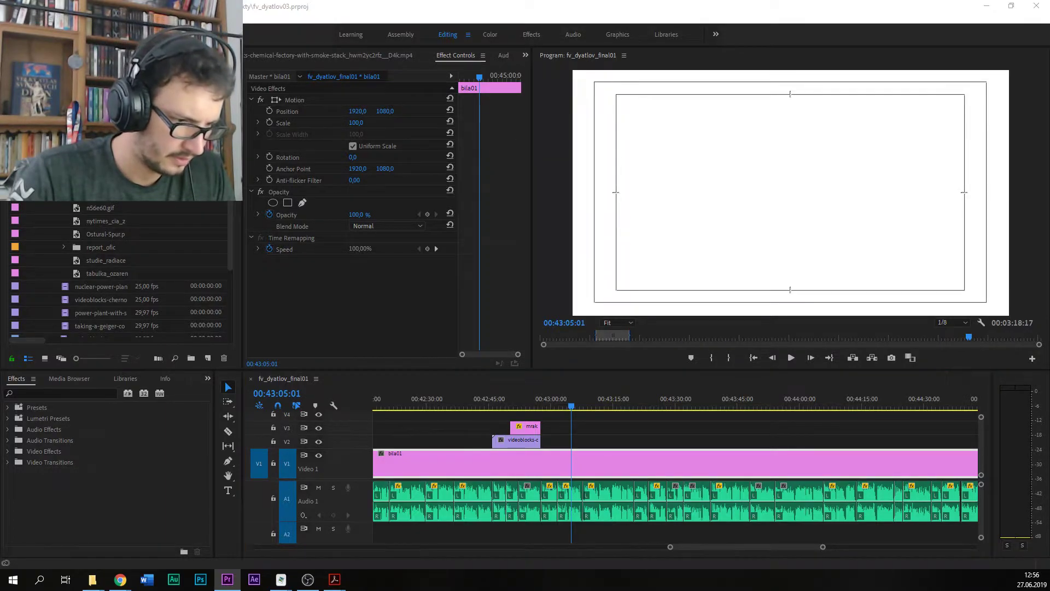
pyautogui.press('super+d')
pyautogui.press('super+d')
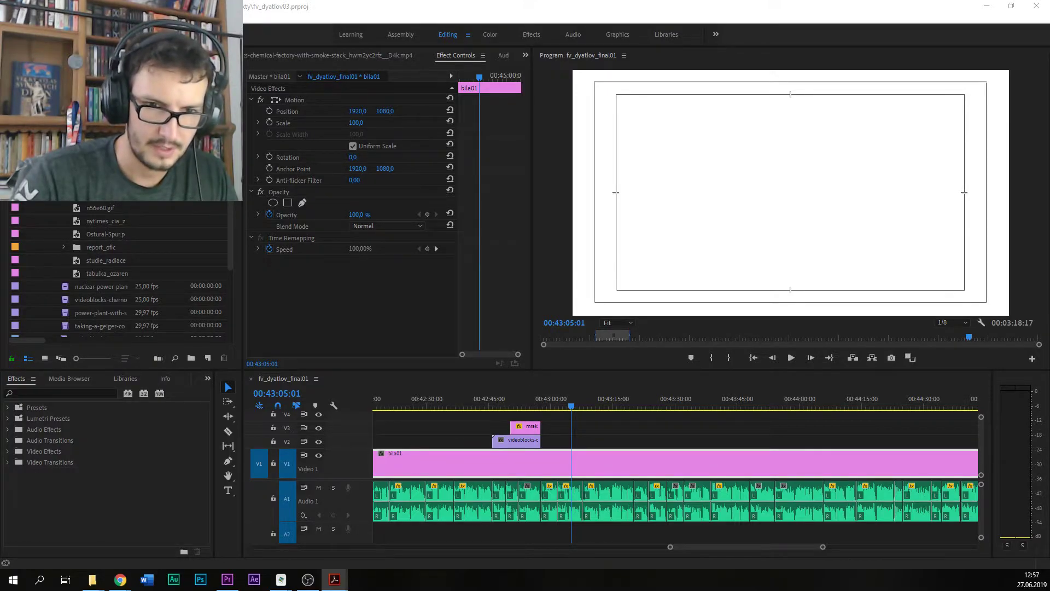
# Step: Place kontaminace_rek_more_studie01.png on V2 at about 00:43:26 and tabulka_ozarena_populace_studie01.png directly before it
pyautogui.scroll(3, 118, 268)
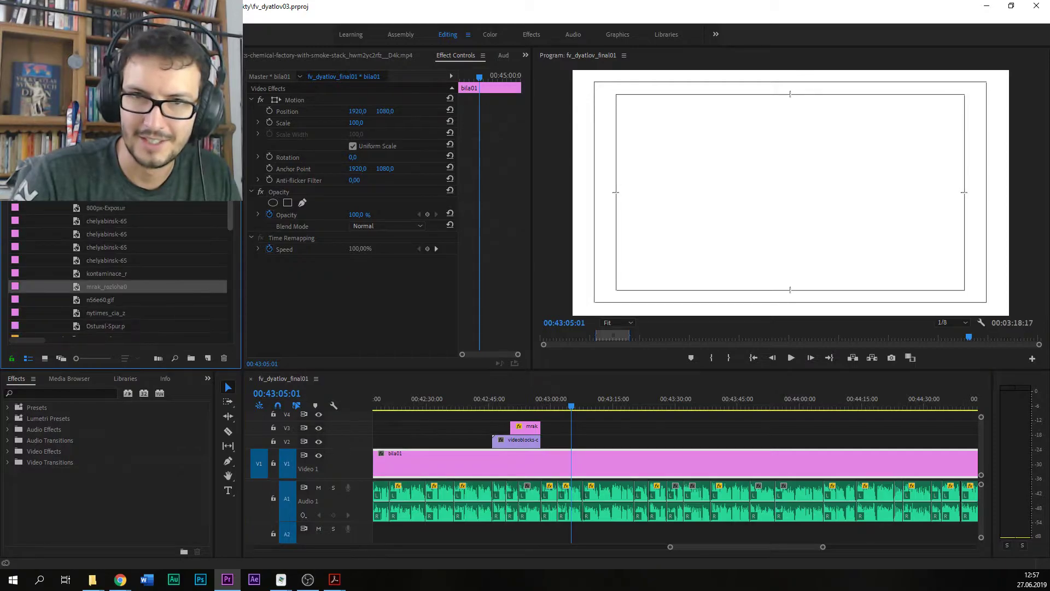
pyautogui.scroll(1, 117, 268)
pyautogui.scroll(5, 120, 222)
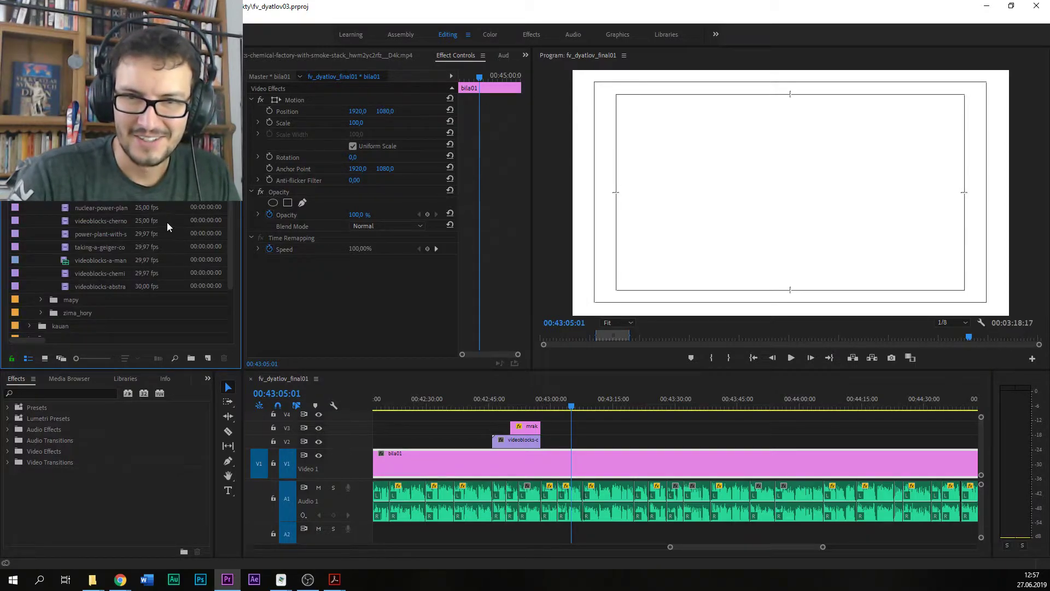
pyautogui.scroll(-5, 56, 202)
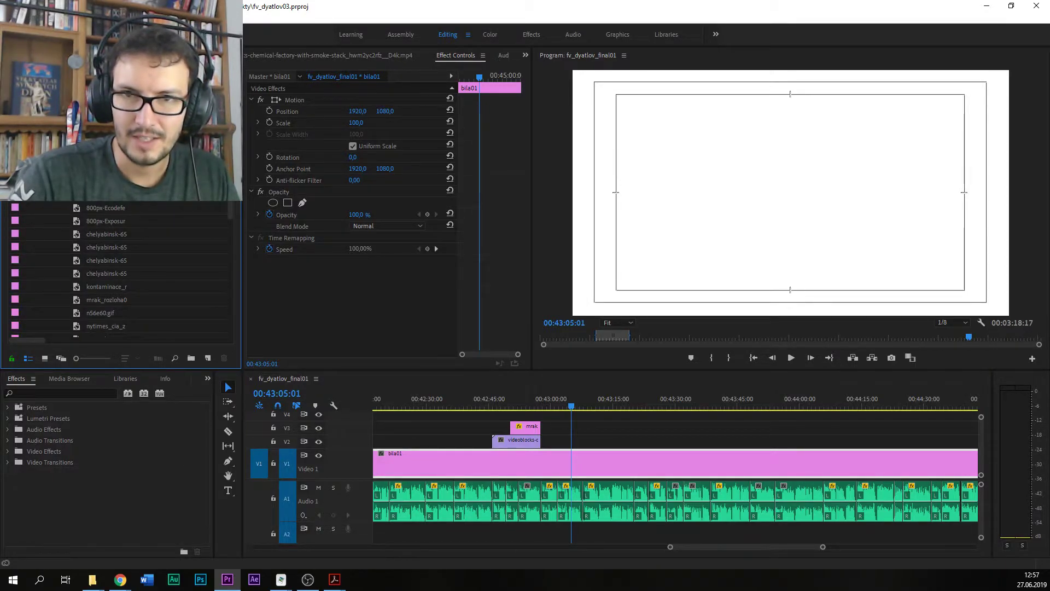
pyautogui.hotkey('ctrl', 'pagedown')
pyautogui.doubleClick(124, 202)
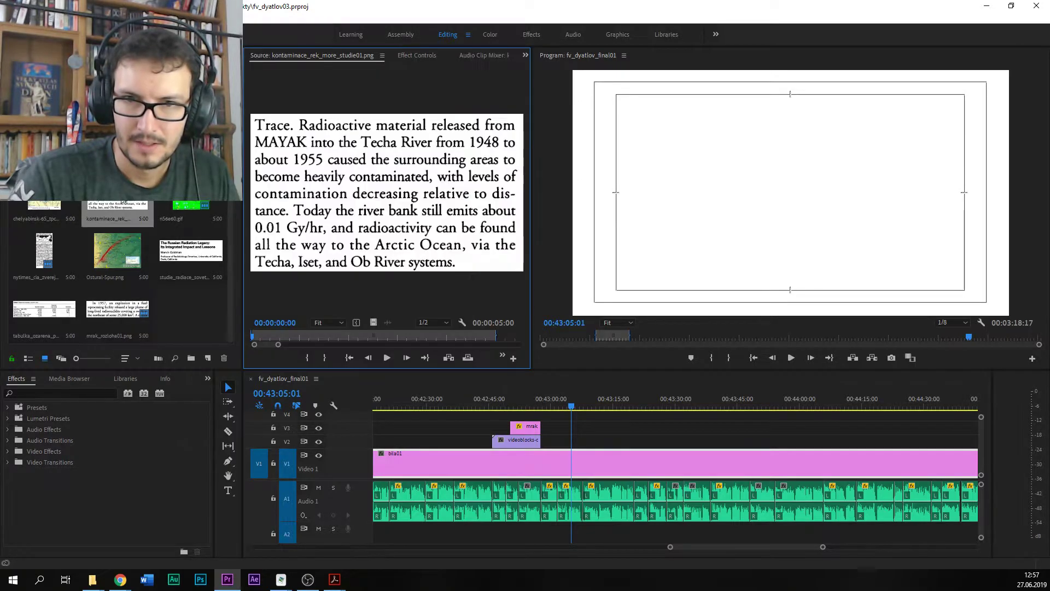
pyautogui.moveTo(116, 205); pyautogui.dragTo(664, 441)
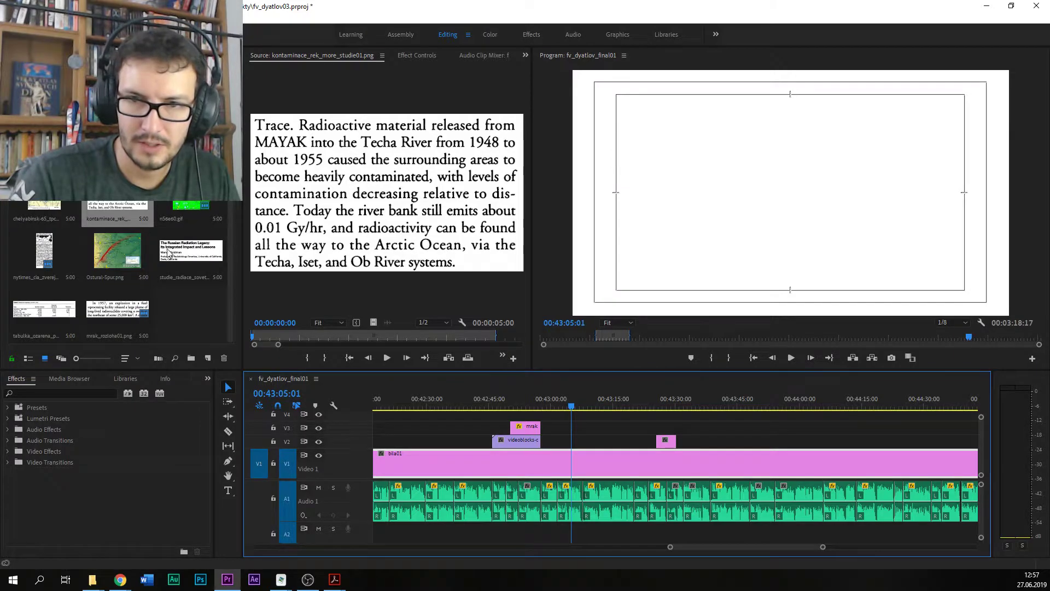
pyautogui.doubleClick(44, 309)
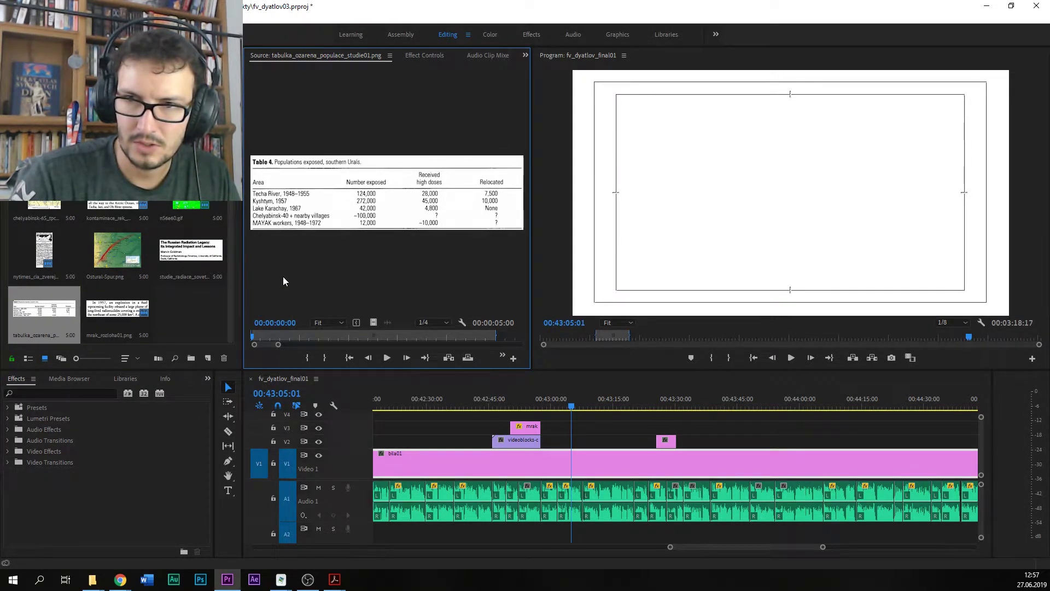
pyautogui.moveTo(595, 411); pyautogui.dragTo(644, 441)
# Step: Preview mrak_rozloha01.png and the Ostural-Spur.png map, and place the map on V2 directly after the factory footage
pyautogui.doubleClick(117, 309)
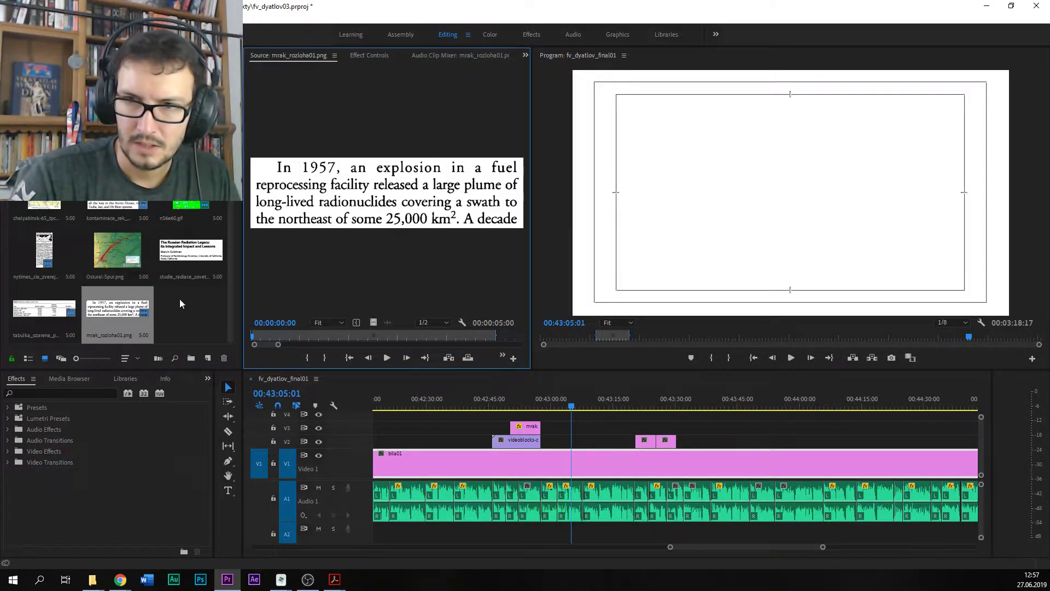
pyautogui.scroll(1, 175, 304)
pyautogui.doubleClick(108, 308)
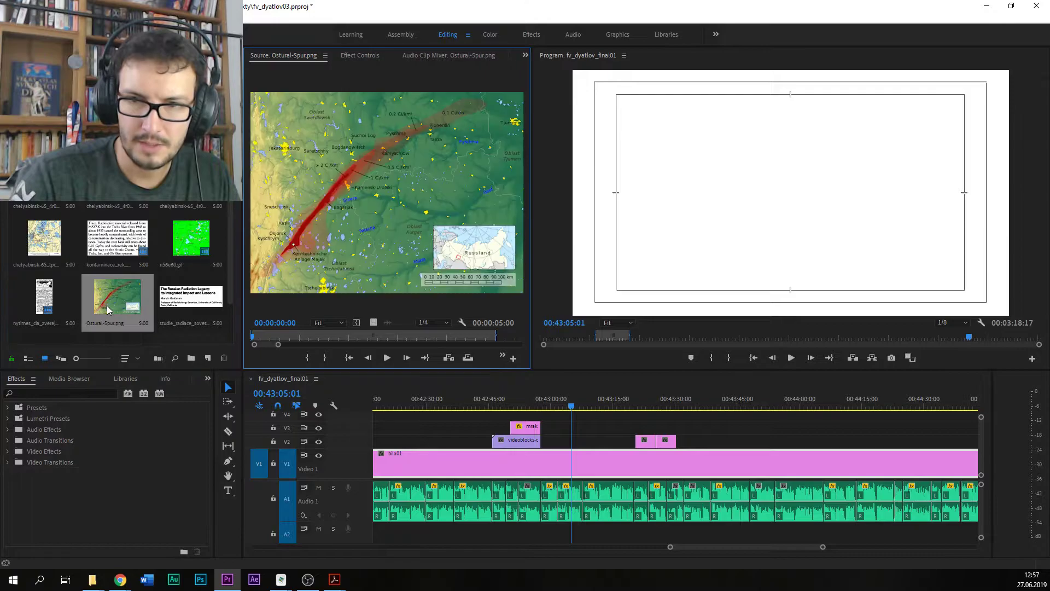
pyautogui.moveTo(107, 305); pyautogui.dragTo(553, 442)
pyautogui.scroll(-1, 156, 220)
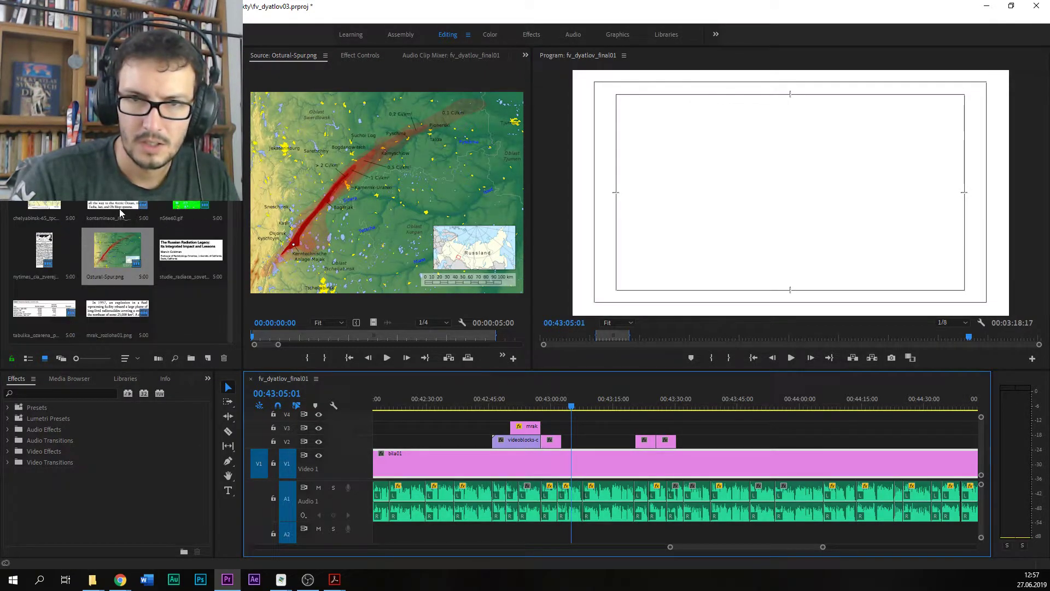
# Step: Play from about 00:42:53, extend the Ostural-Spur.png map clip to about 10 seconds, and save the project
pyautogui.click(523, 404)
pyautogui.press('space')
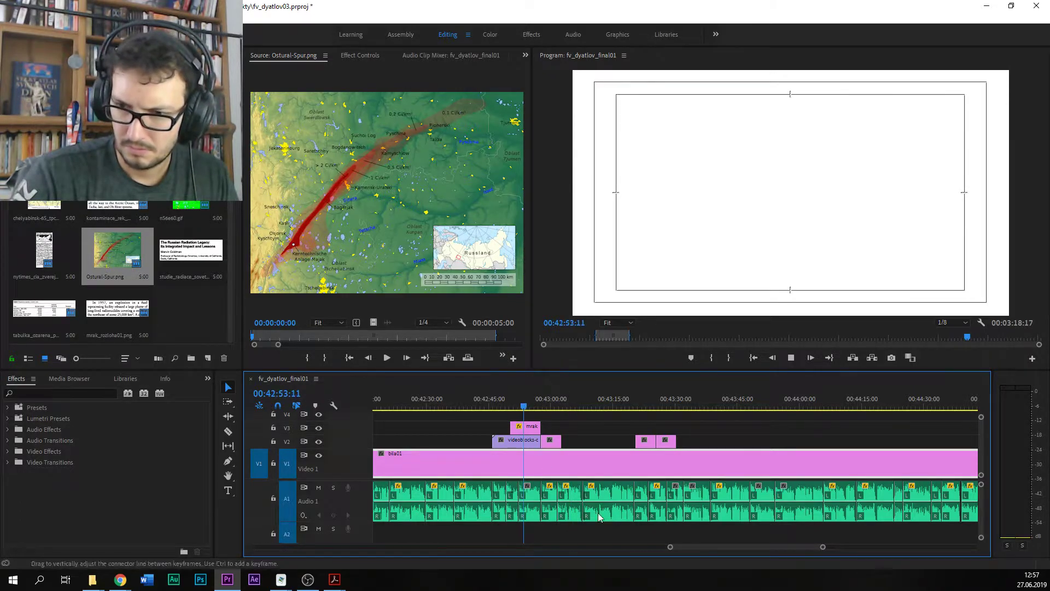
pyautogui.moveTo(821, 547); pyautogui.dragTo(797, 547)
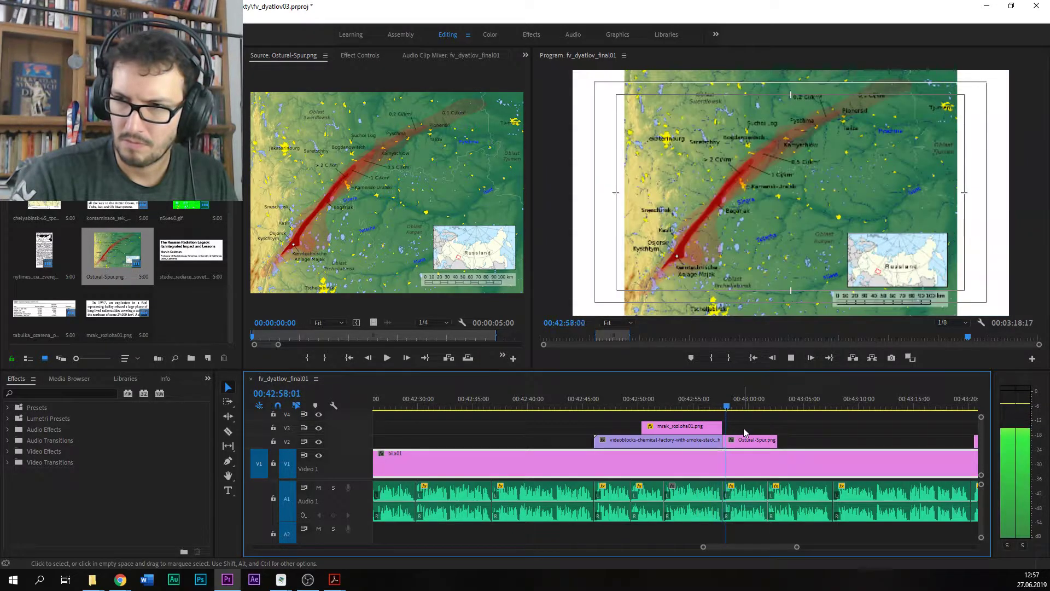
pyautogui.moveTo(776, 440); pyautogui.dragTo(832, 441)
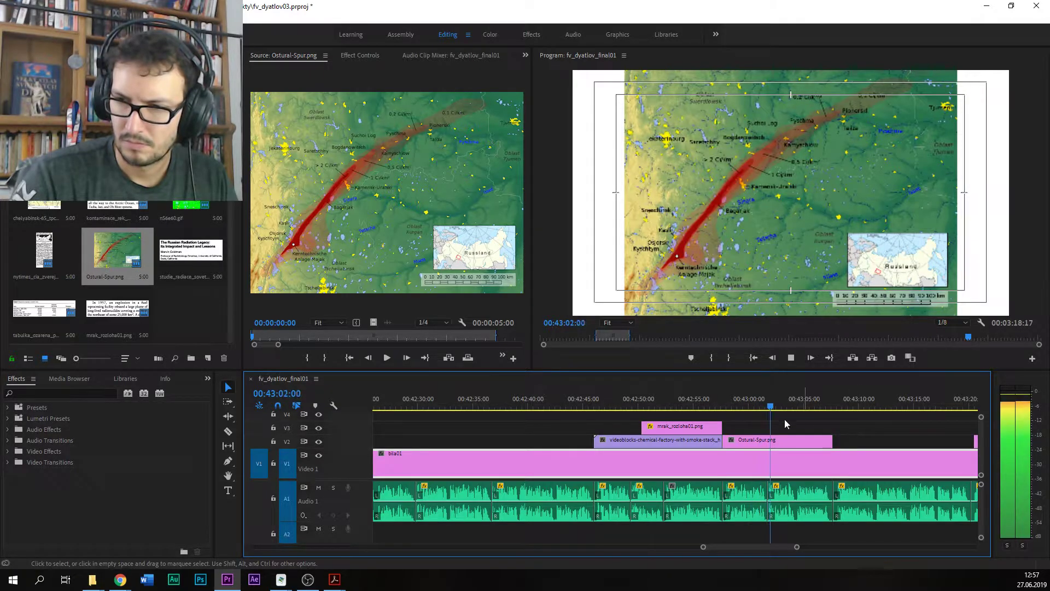
pyautogui.click(639, 403)
pyautogui.hotkey('ctrl', 's')
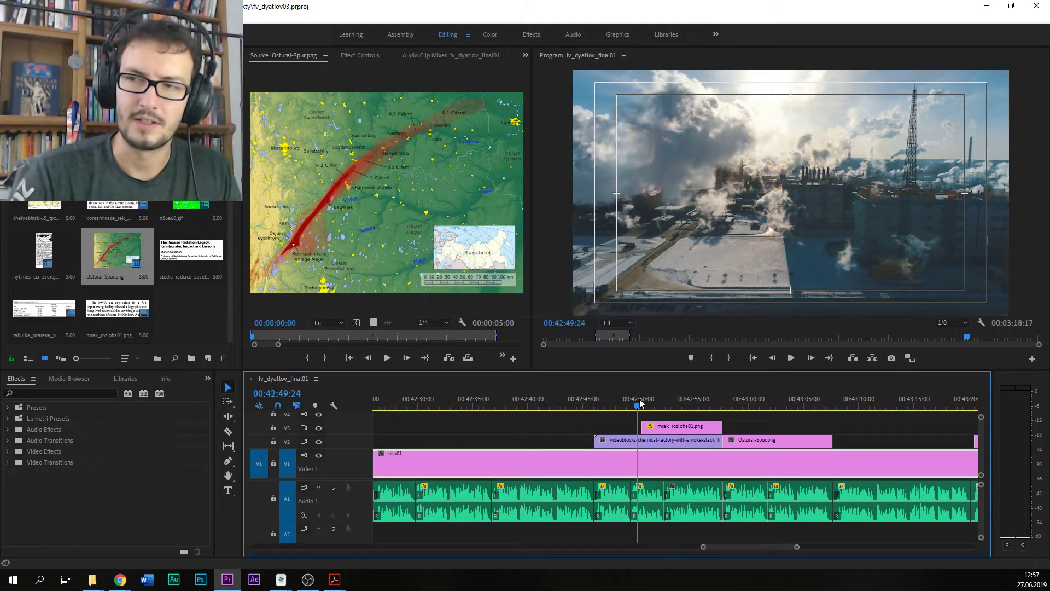
# Step: Play the factory footage with its text image from about 00:42:48 into the map clip
pyautogui.moveTo(638, 399); pyautogui.dragTo(617, 395)
pyautogui.press('space')
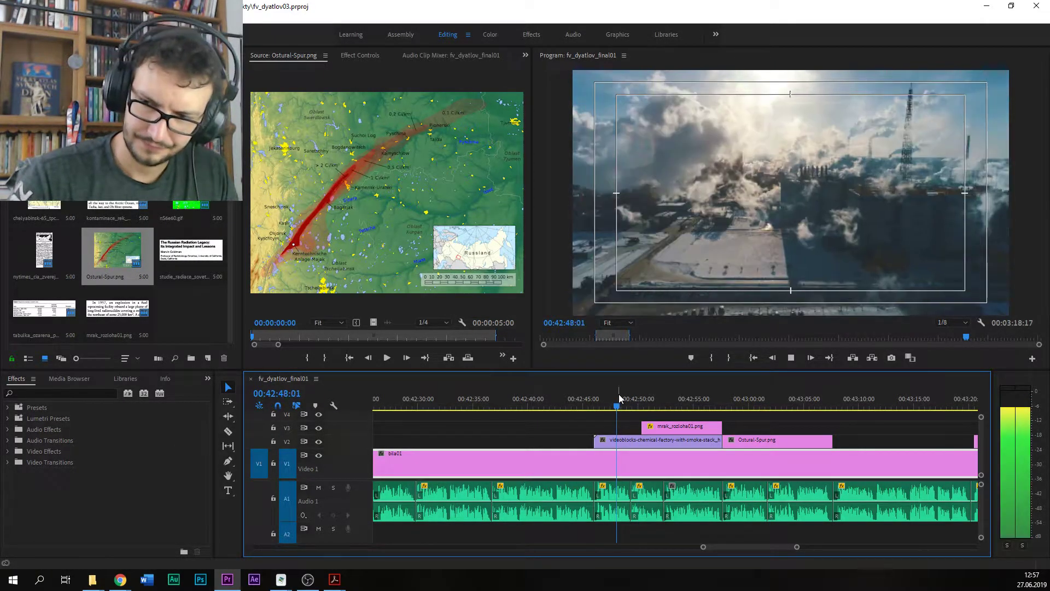
pyautogui.click(741, 390)
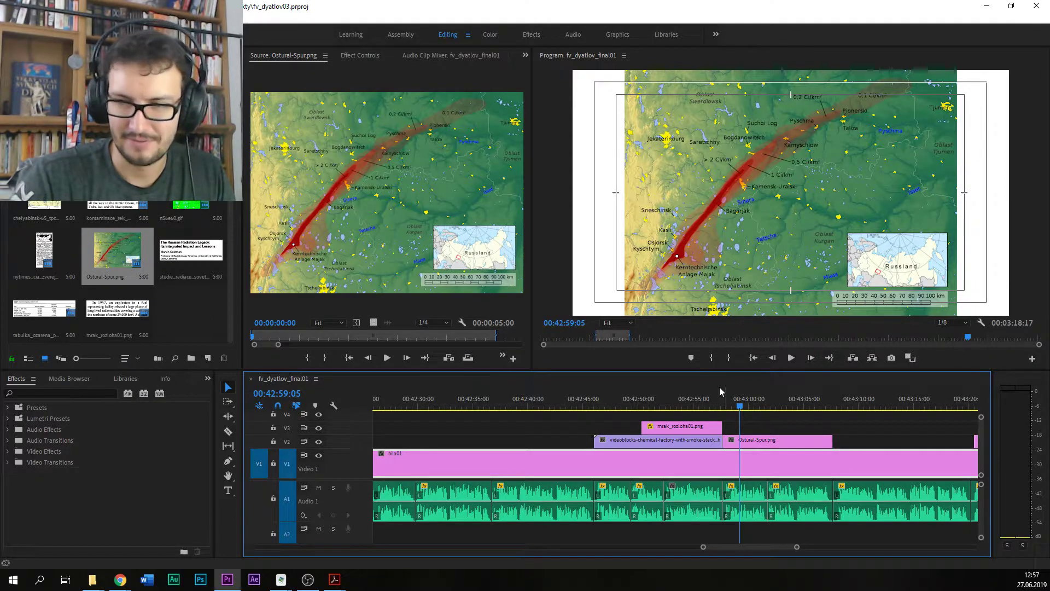
# Step: Move the factory footage and its text image back to about 00:42:30, and the map clip to 00:42:46 on V2
pyautogui.moveTo(705, 548); pyautogui.dragTo(686, 547)
pyautogui.moveTo(592, 419)
pyautogui.mouseDown()
pyautogui.moveTo(632, 436)
pyautogui.moveTo(521, 440)
pyautogui.mouseUp()
pyautogui.moveTo(698, 444); pyautogui.dragTo(621, 444)
# Step: Play the narration from the start of the map clip and extend the clip to end at about 00:42:57
pyautogui.click(598, 403)
pyautogui.press('space')
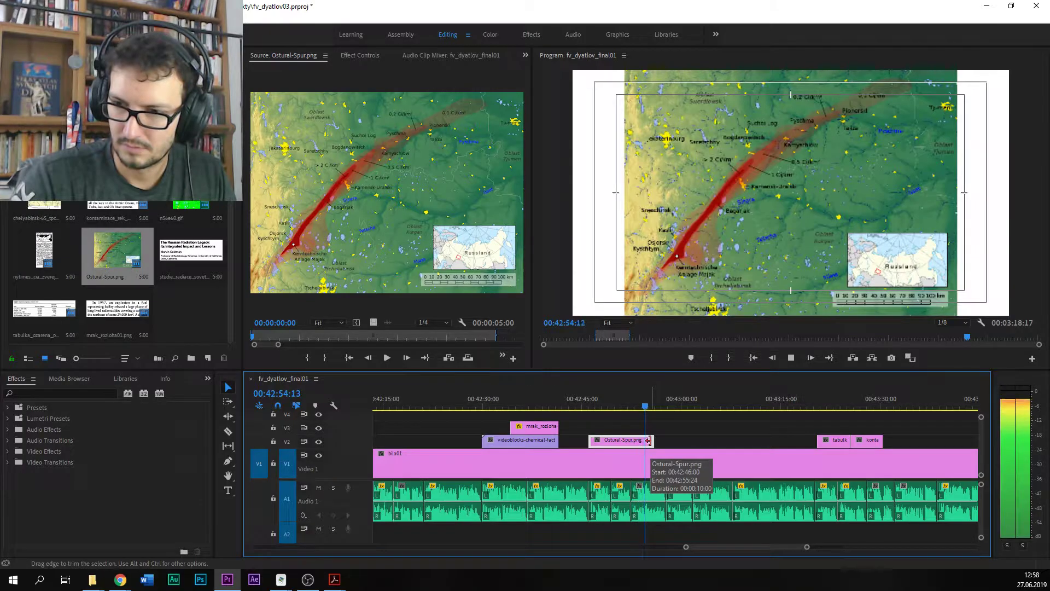
pyautogui.moveTo(649, 440); pyautogui.dragTo(664, 441)
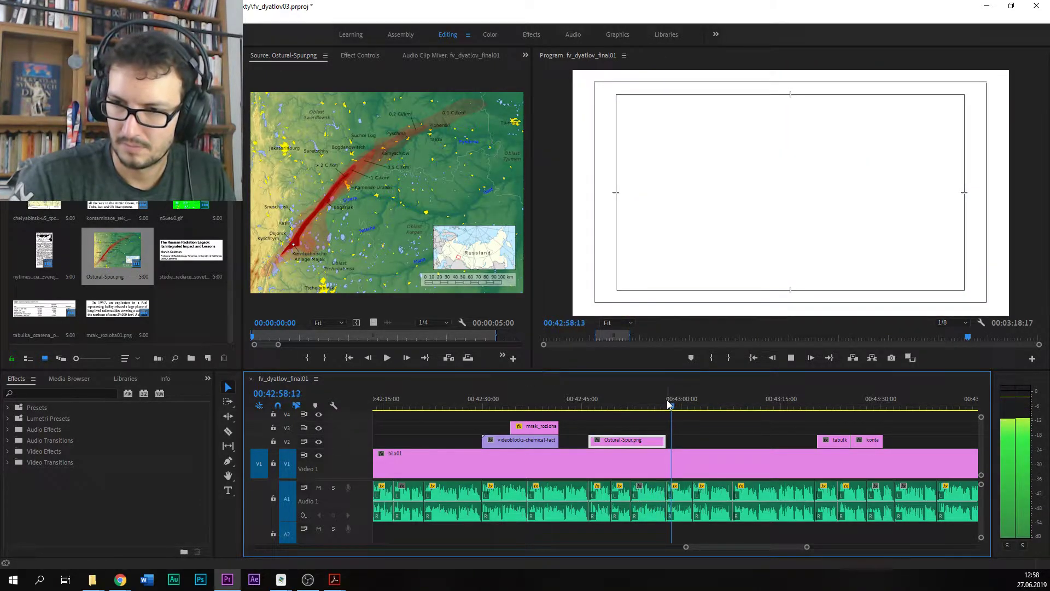
pyautogui.press('space')
# Step: Move the factory footage directly after the map clip on V2, select the map clip, and save the project
pyautogui.moveTo(501, 441); pyautogui.dragTo(685, 442)
pyautogui.click(667, 406)
pyautogui.moveTo(667, 406); pyautogui.dragTo(631, 410)
pyautogui.click(631, 441)
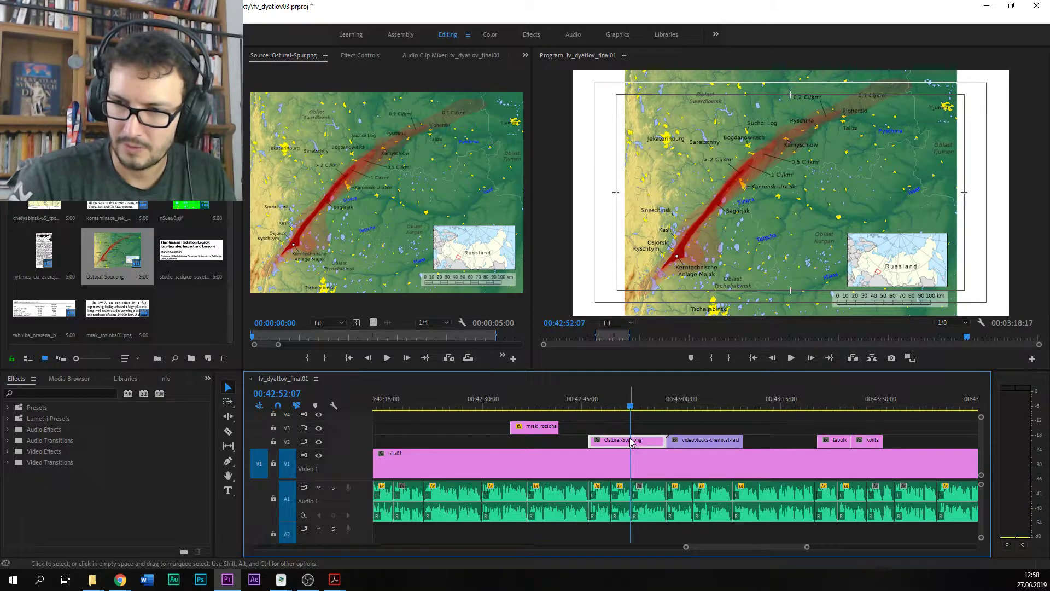
pyautogui.hotkey('ctrl', 's')
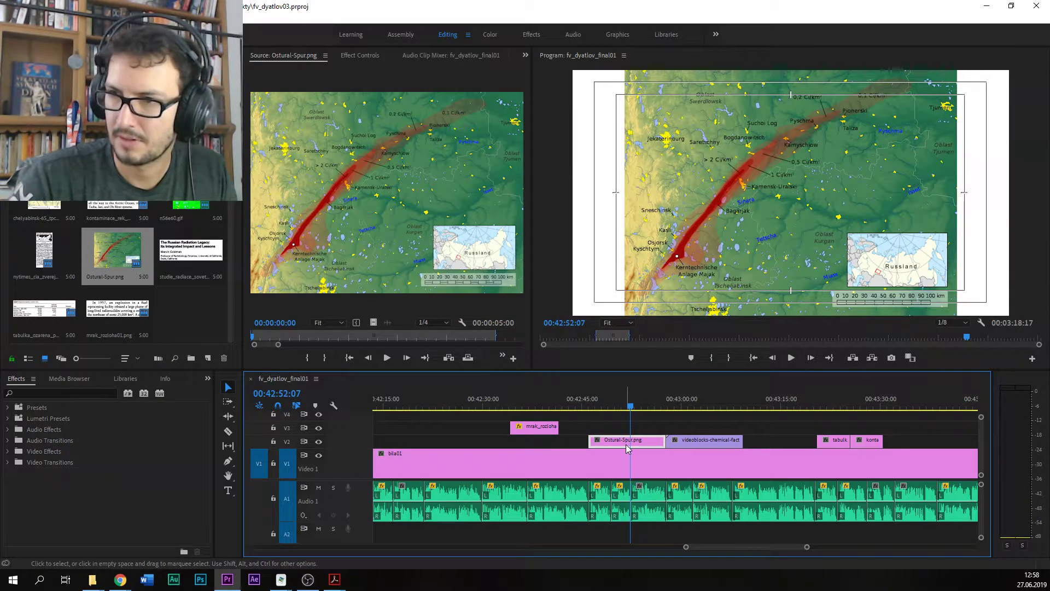
# Step: Set the map image's scale to 133 and vertical position to 793, save the project, and play the result
pyautogui.click(362, 55)
pyautogui.moveTo(356, 122); pyautogui.dragTo(269, 111)
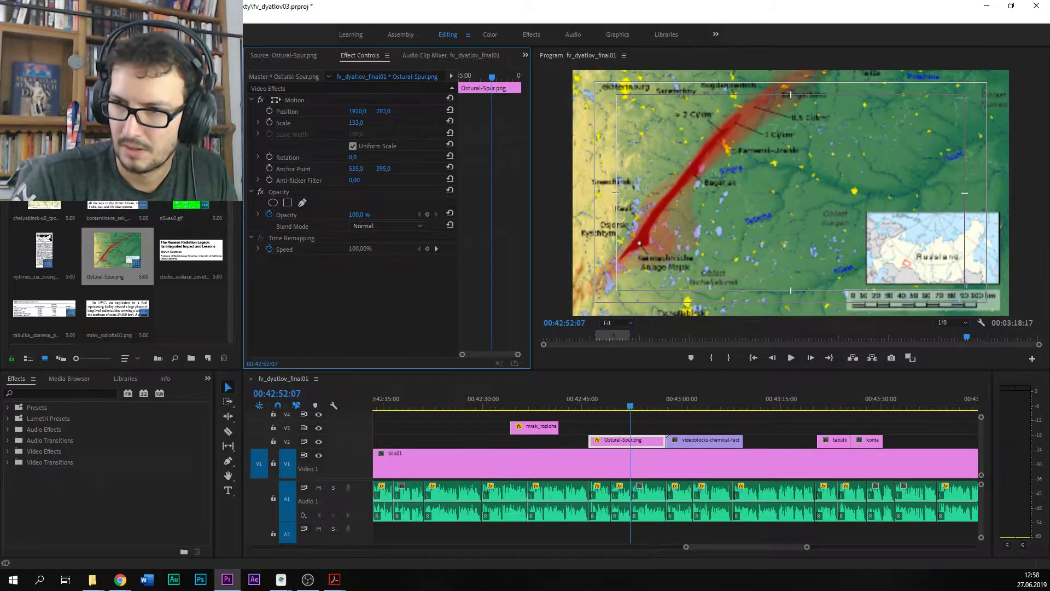
pyautogui.hotkey('ctrl', 's')
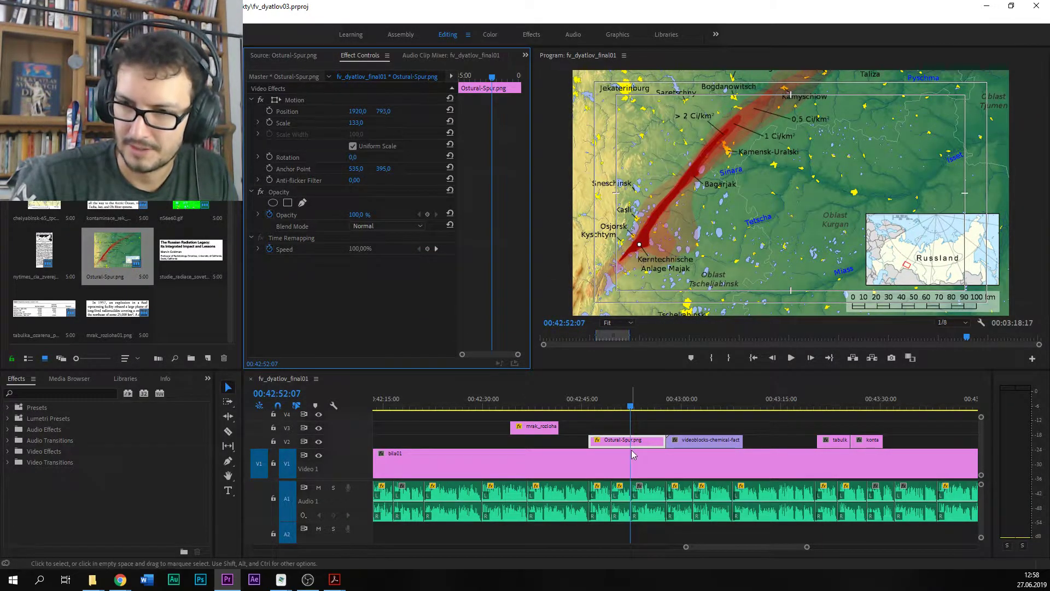
pyautogui.press('space')
pyautogui.click(594, 400)
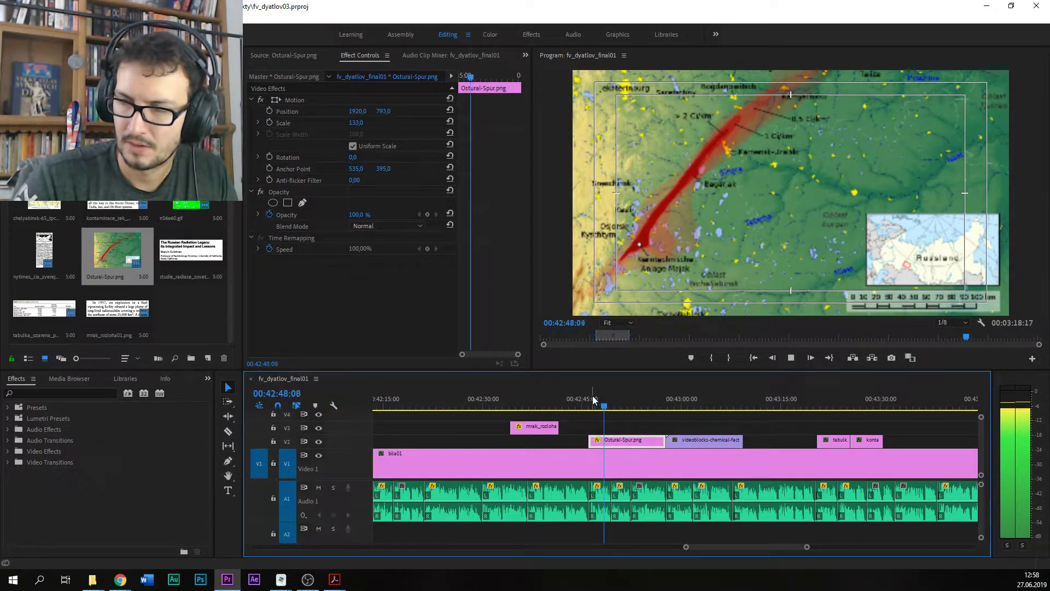
pyautogui.press('space')
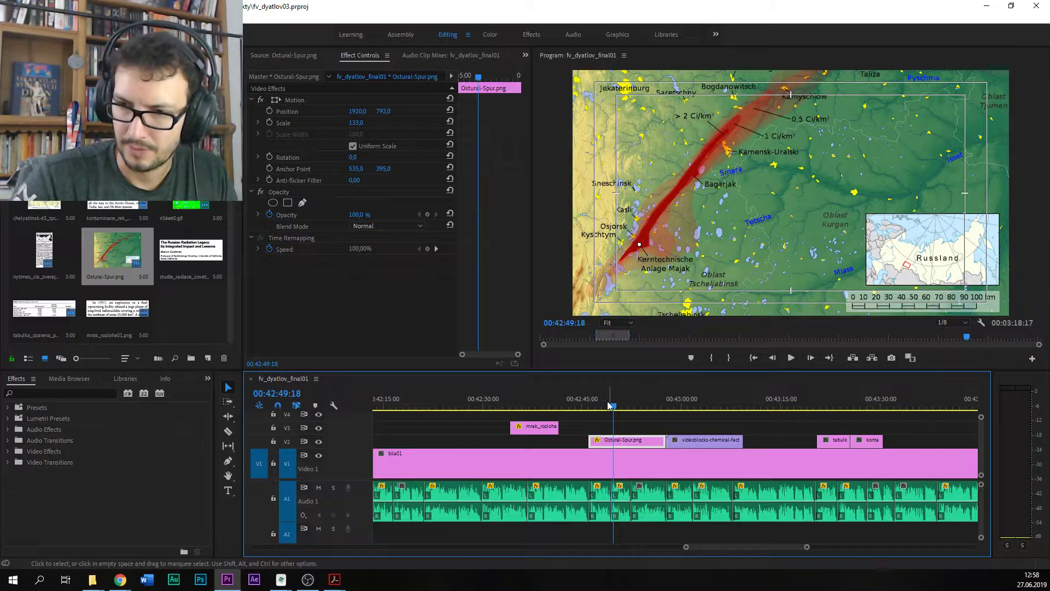
# Step: Animate the map's position with a keyframe at its first frame and a second at 00:42:54:01 with vertical position 1077
pyautogui.moveTo(483, 79); pyautogui.dragTo(459, 78)
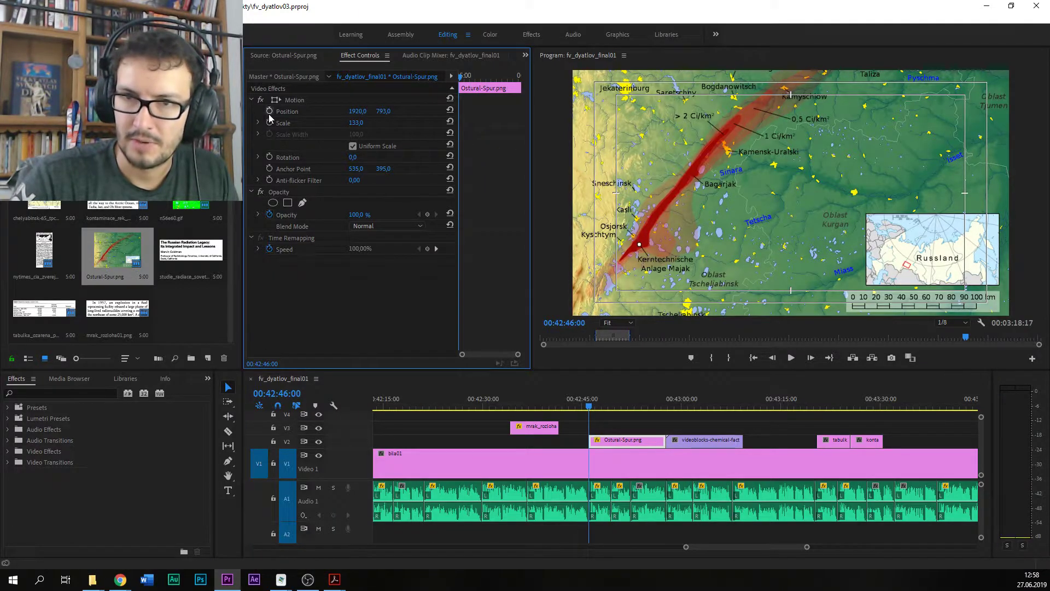
pyautogui.click(269, 111)
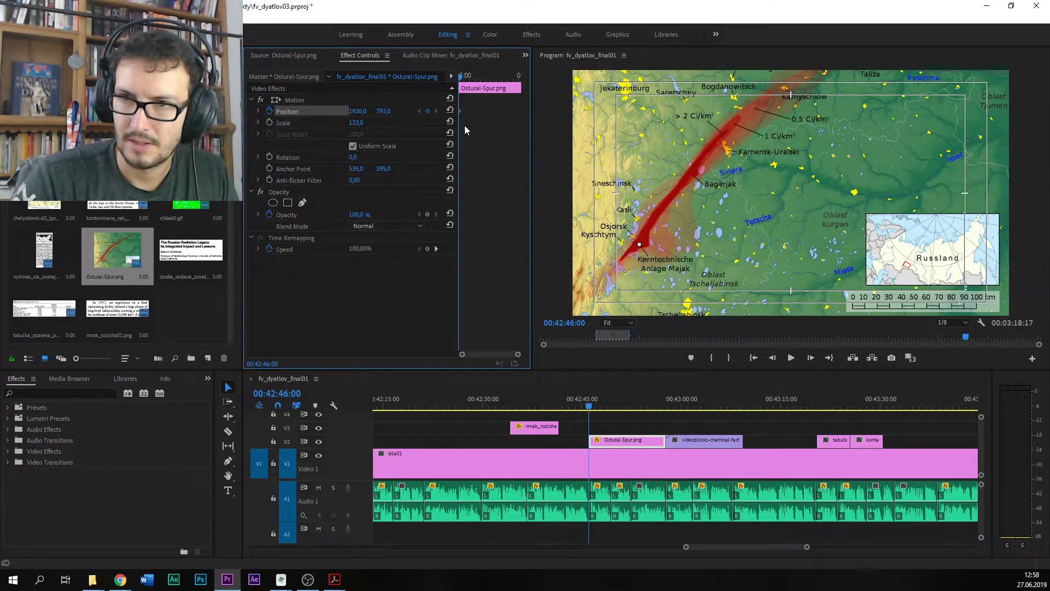
pyautogui.moveTo(463, 78); pyautogui.dragTo(501, 79)
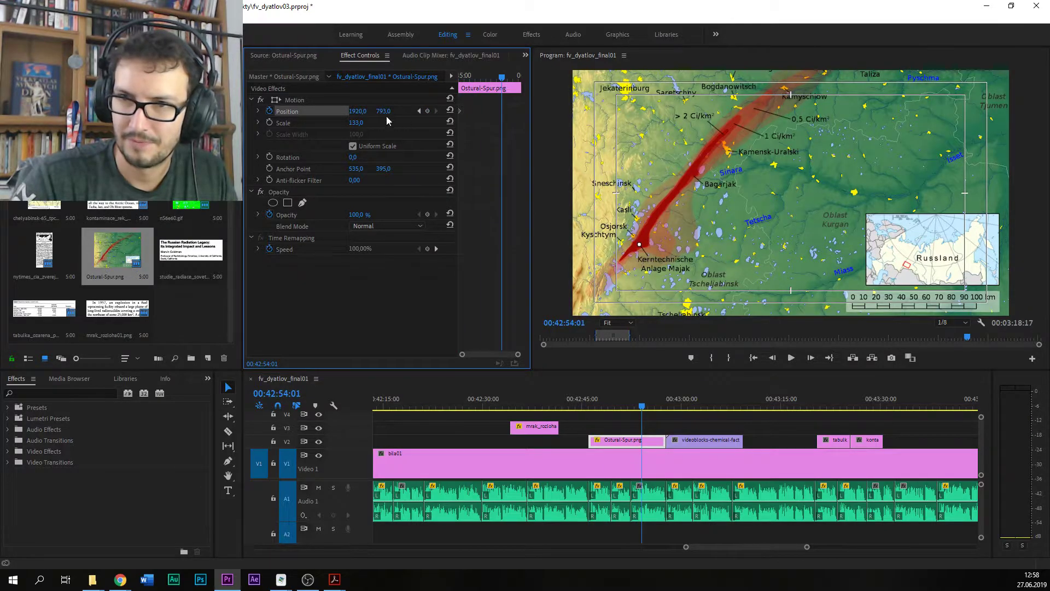
pyautogui.moveTo(383, 111); pyautogui.dragTo(507, 113)
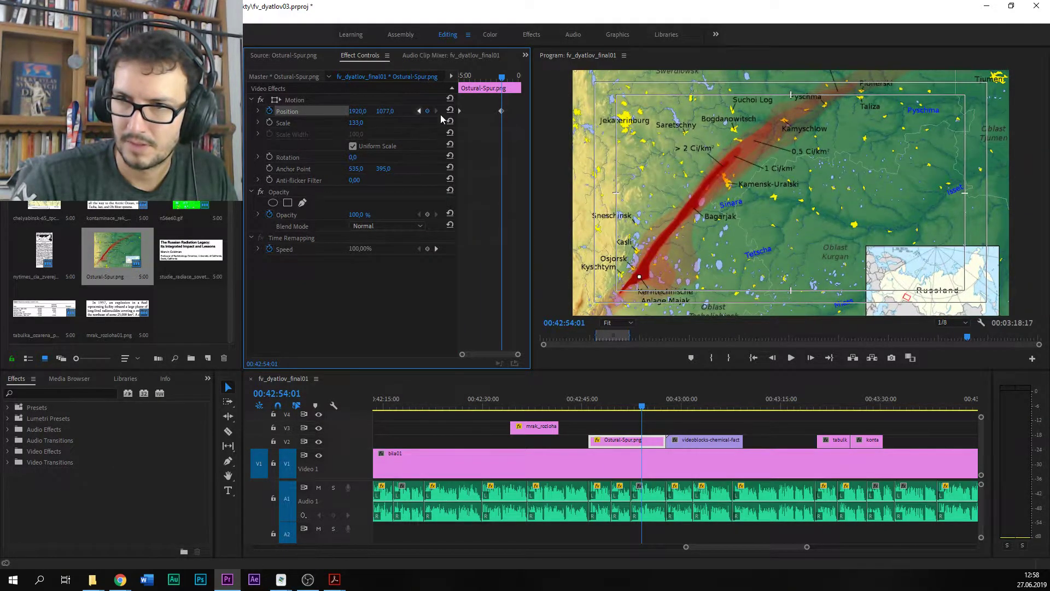
# Step: Apply eased temporal interpolation to the second position keyframe, move it near the end of the map clip, and play the animation
pyautogui.rightClick(504, 112)
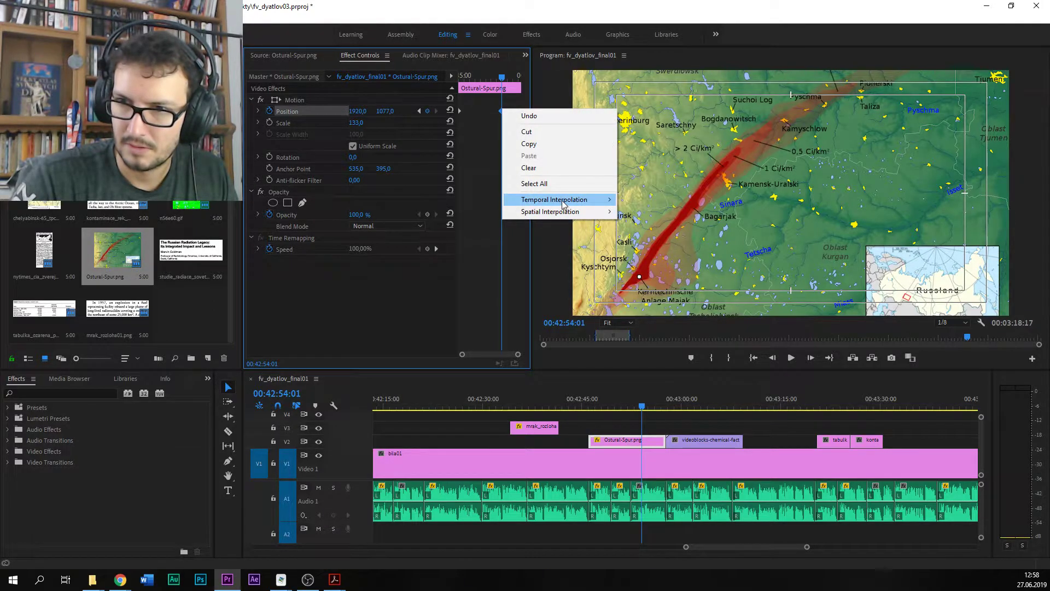
pyautogui.moveTo(566, 203)
pyautogui.click(662, 263)
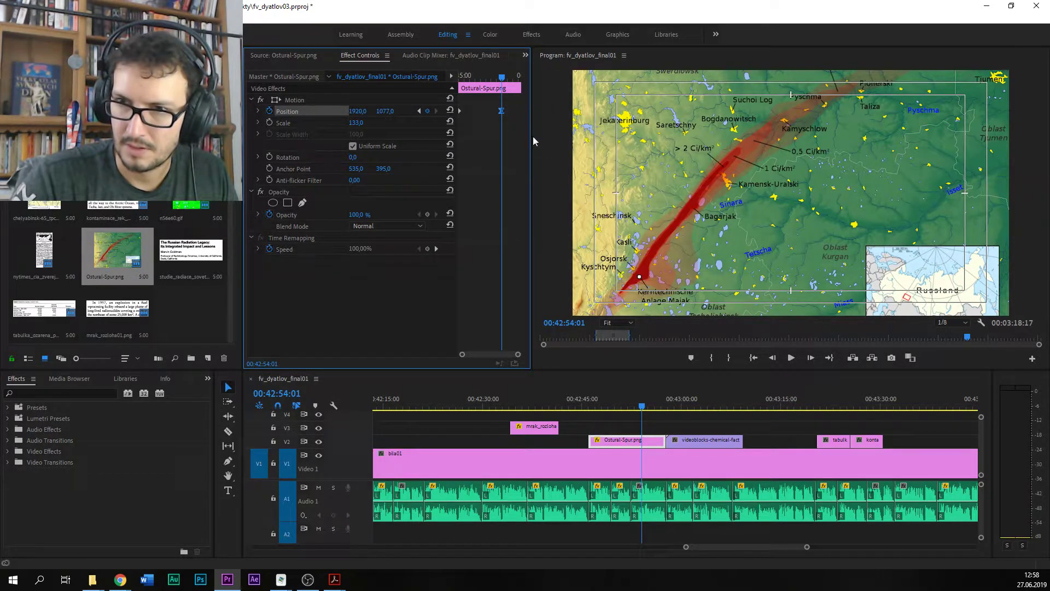
pyautogui.moveTo(502, 112); pyautogui.dragTo(515, 110)
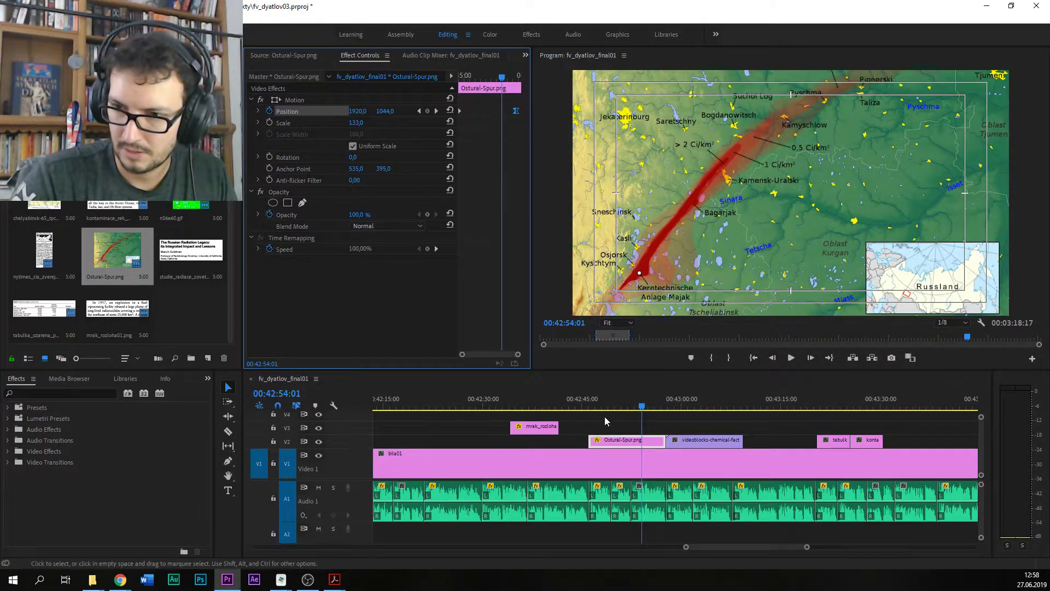
pyautogui.click(604, 404)
pyautogui.press('space')
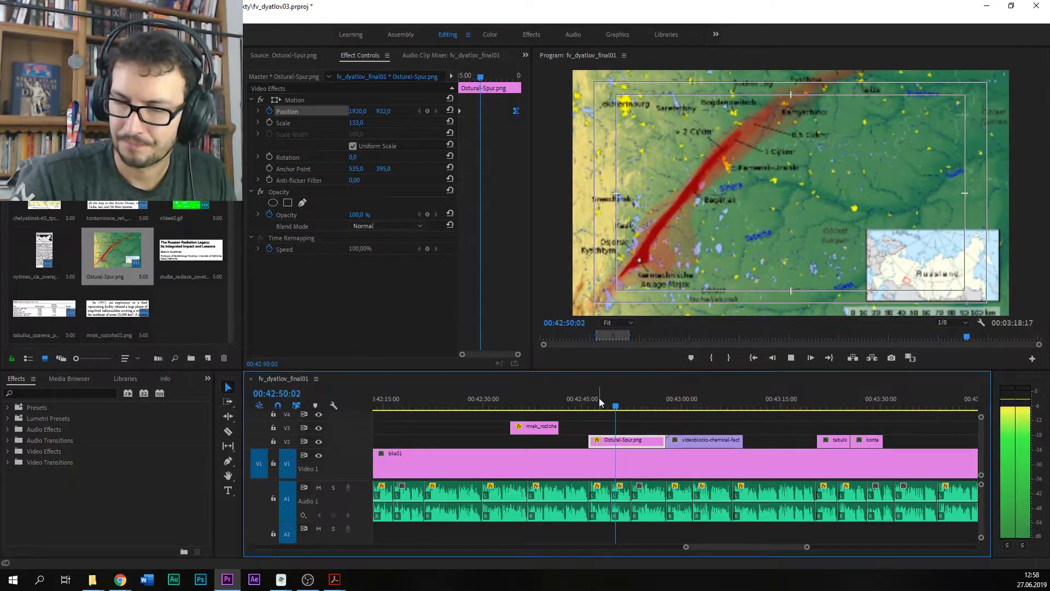
# Step: Move the mrak_rozloha01.png text image on V3 to end with the map clip, set its horizontal position to 2292, and save the project
pyautogui.moveTo(544, 426); pyautogui.dragTo(652, 430)
pyautogui.press('space')
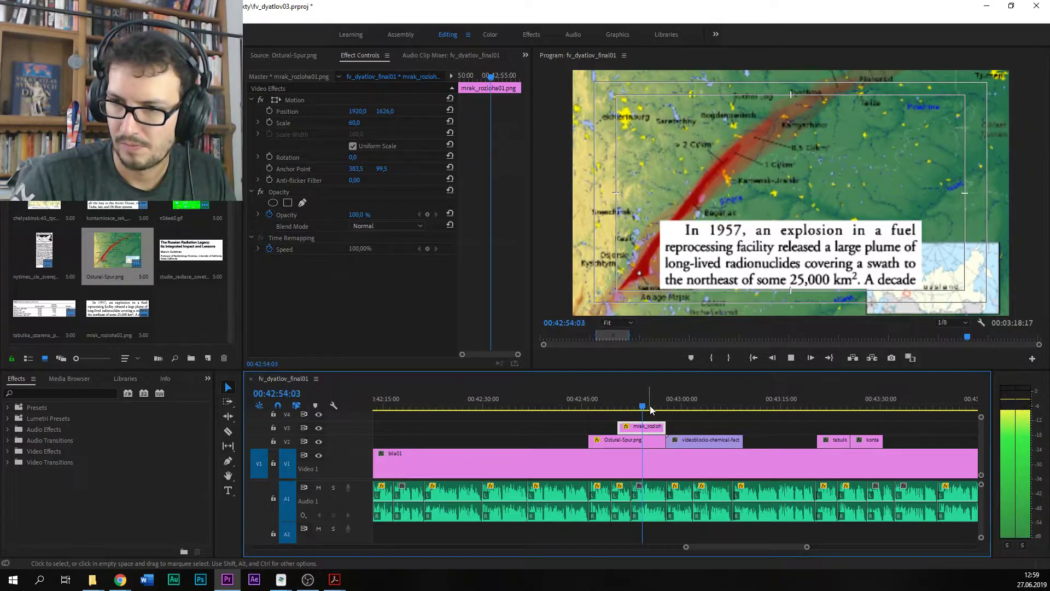
pyautogui.press('space')
pyautogui.moveTo(356, 111)
pyautogui.mouseDown()
pyautogui.moveTo(415, 112)
pyautogui.moveTo(364, 111)
pyautogui.mouseUp()
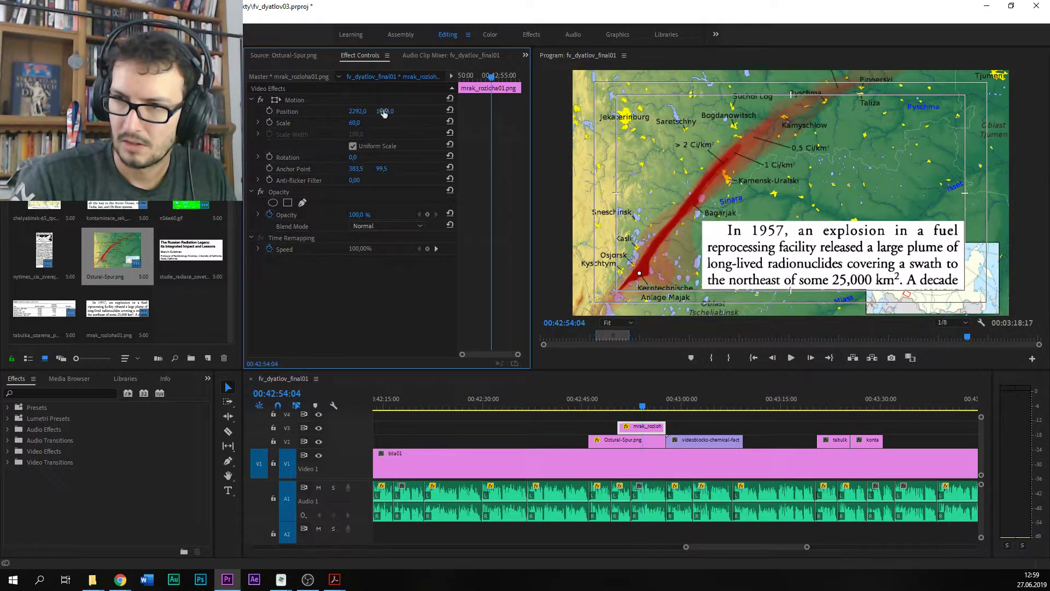
pyautogui.hotkey('ctrl', 's')
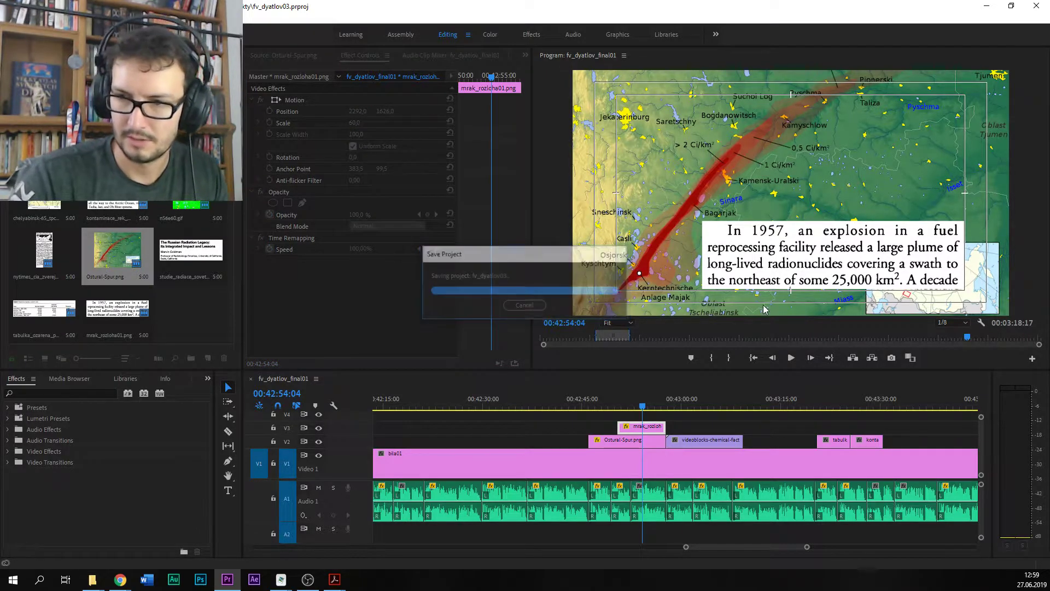
pyautogui.press('space')
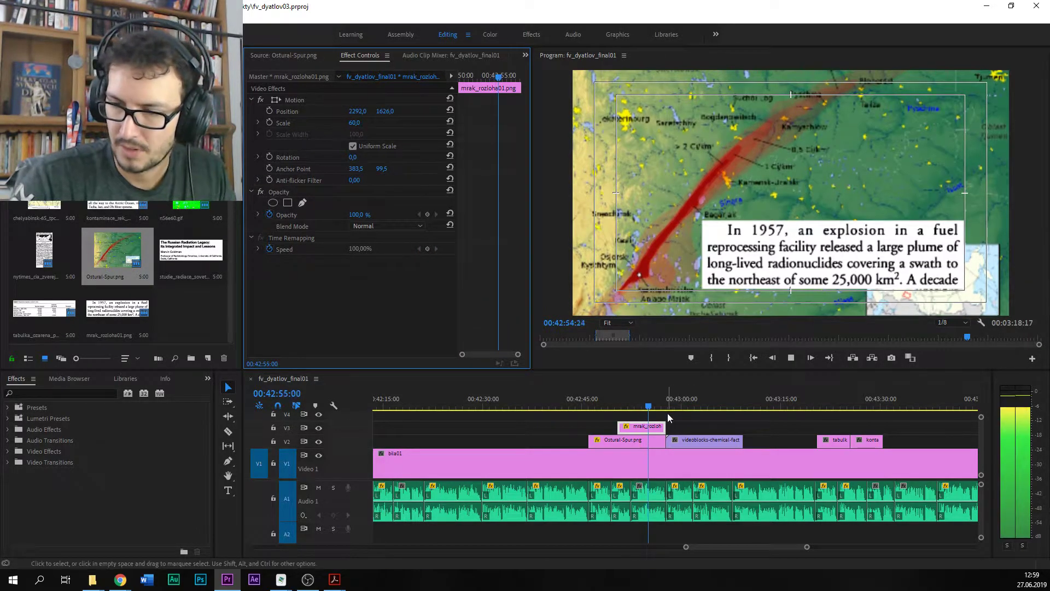
pyautogui.press('space')
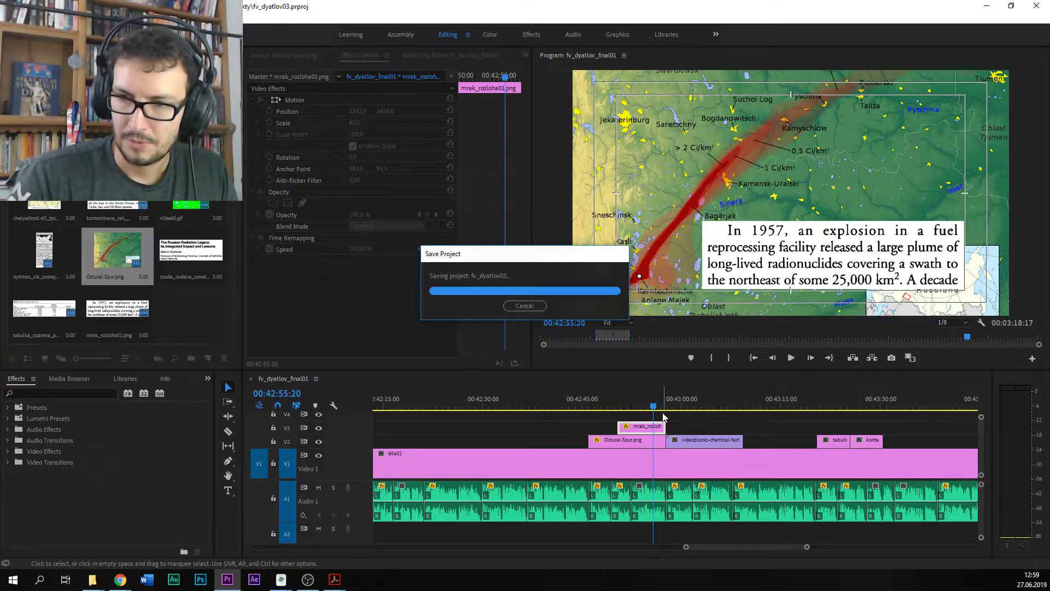
# Step: Review the text overlay on the map and the cut to the factory footage, and save the project
pyautogui.moveTo(656, 407); pyautogui.dragTo(633, 398)
pyautogui.click(657, 399)
pyautogui.press('space')
pyautogui.click(634, 397)
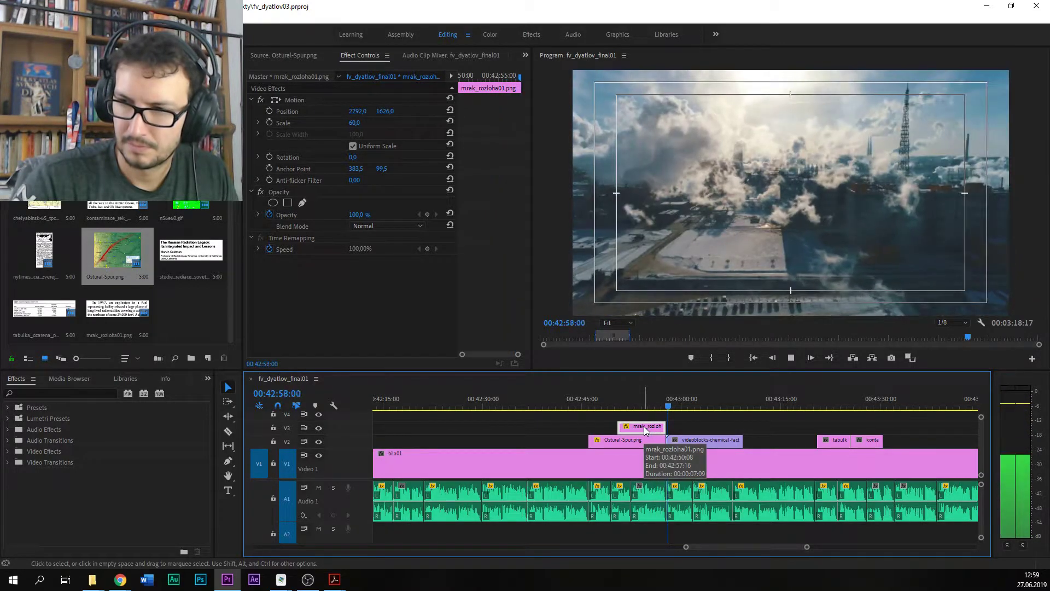
pyautogui.hotkey('ctrl', 's')
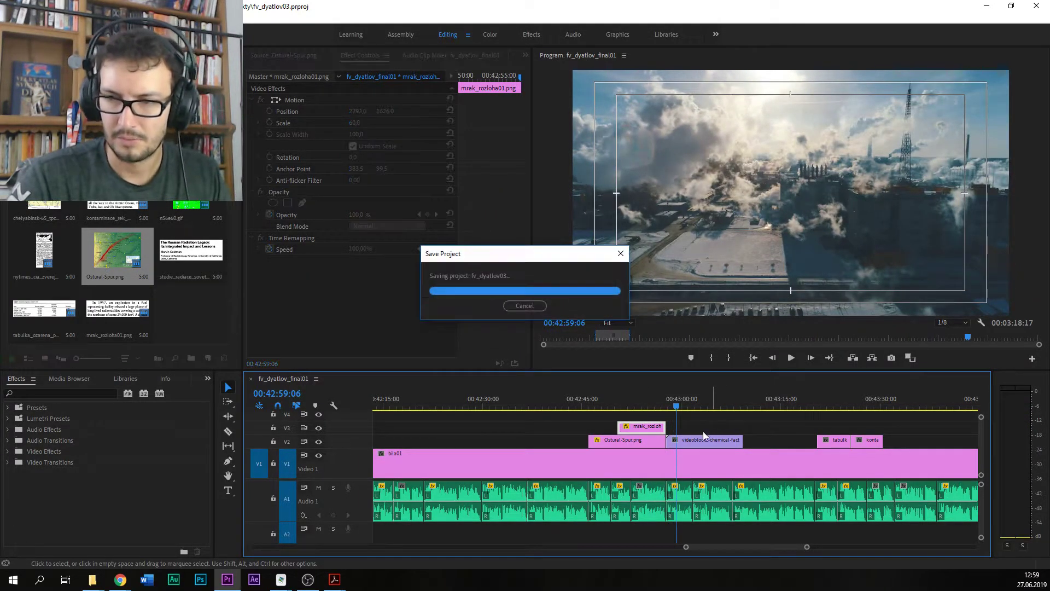
pyautogui.press('space')
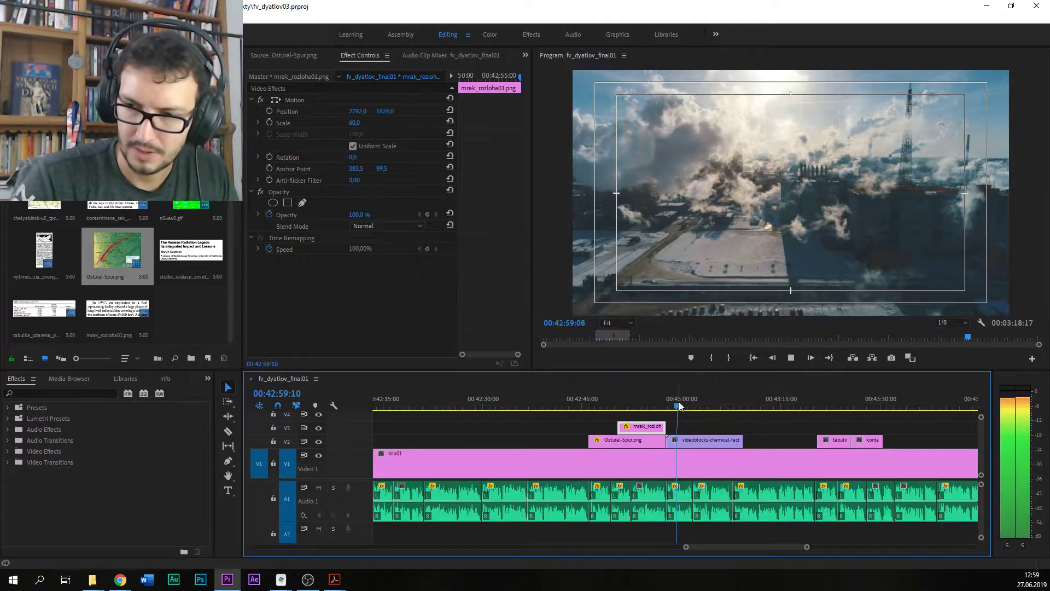
# Step: Trim the end of the factory footage on V2 slightly shorter, save the project, and check the shortened clip
pyautogui.click(733, 400)
pyautogui.press('space')
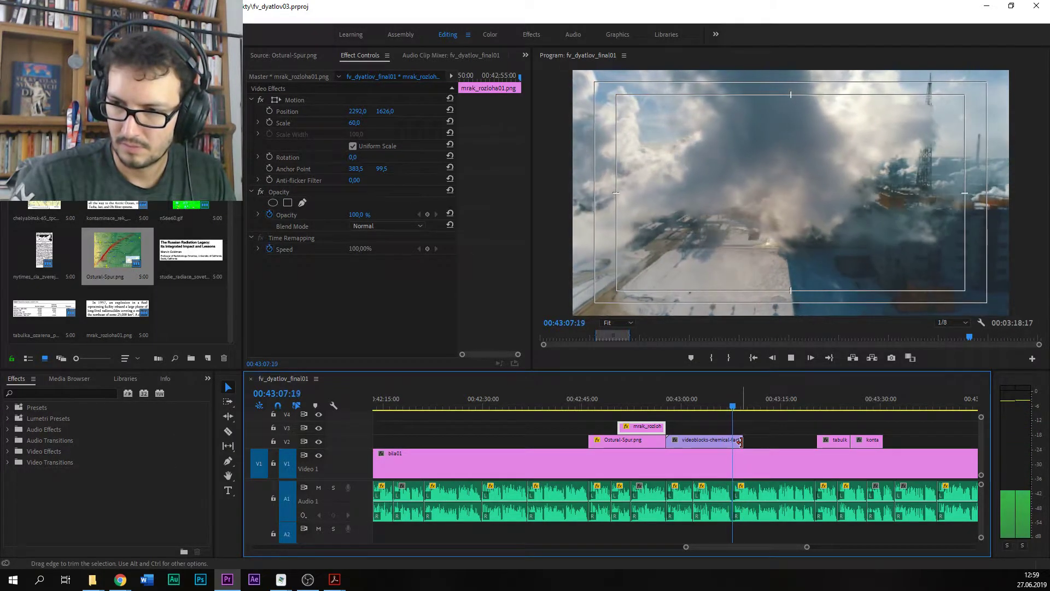
pyautogui.press('space')
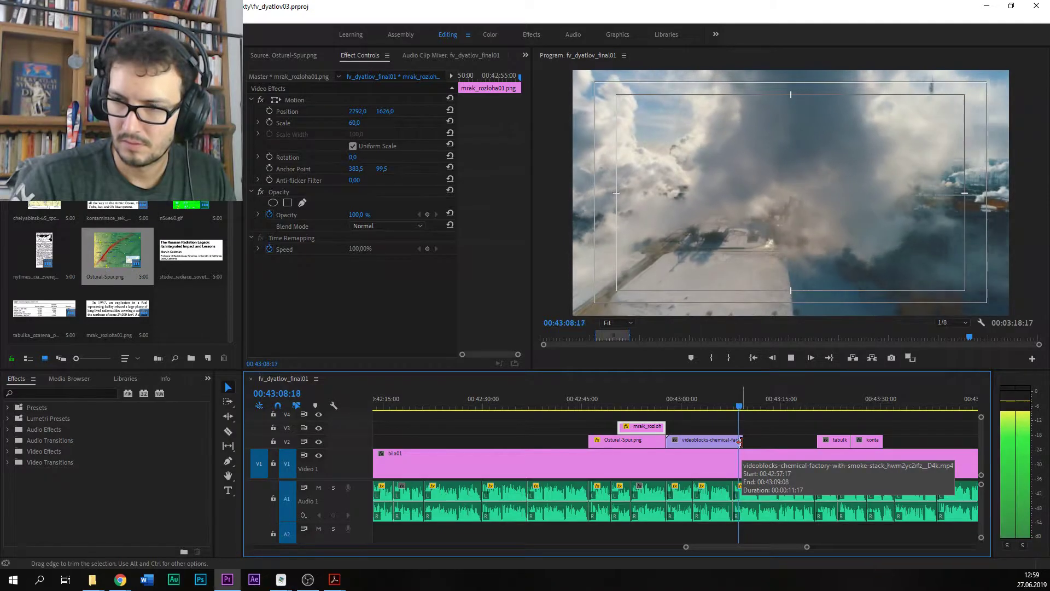
pyautogui.click(719, 400)
pyautogui.hotkey('ctrl', 's')
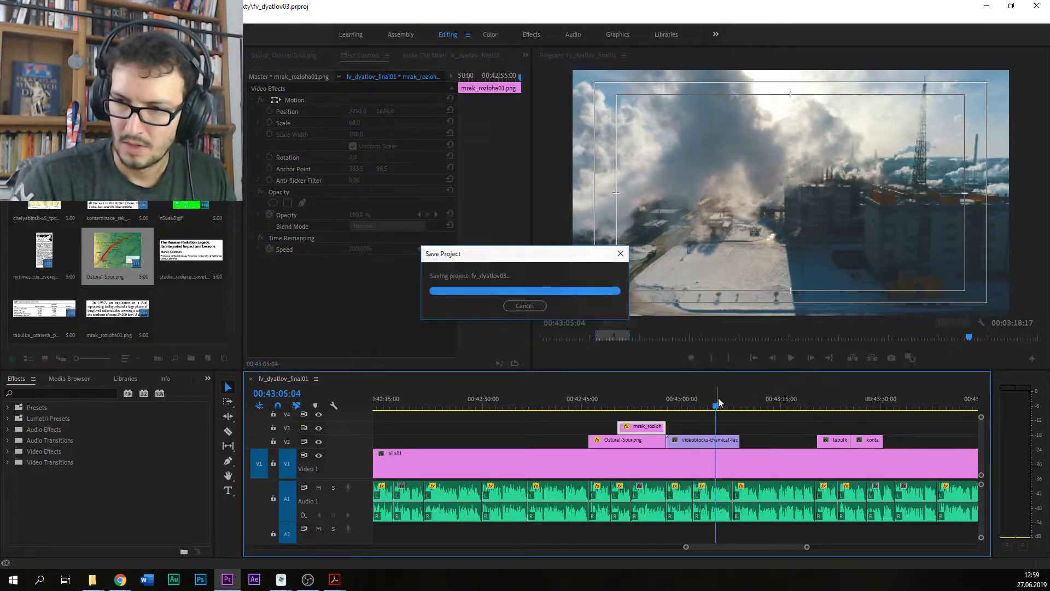
pyautogui.click(695, 401)
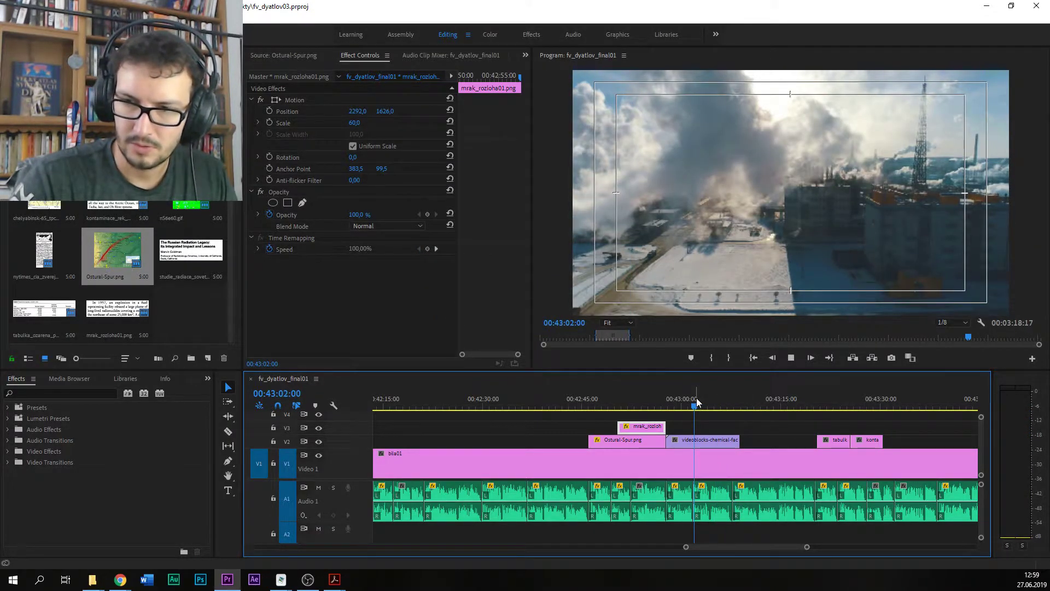
pyautogui.moveTo(697, 401); pyautogui.dragTo(746, 404)
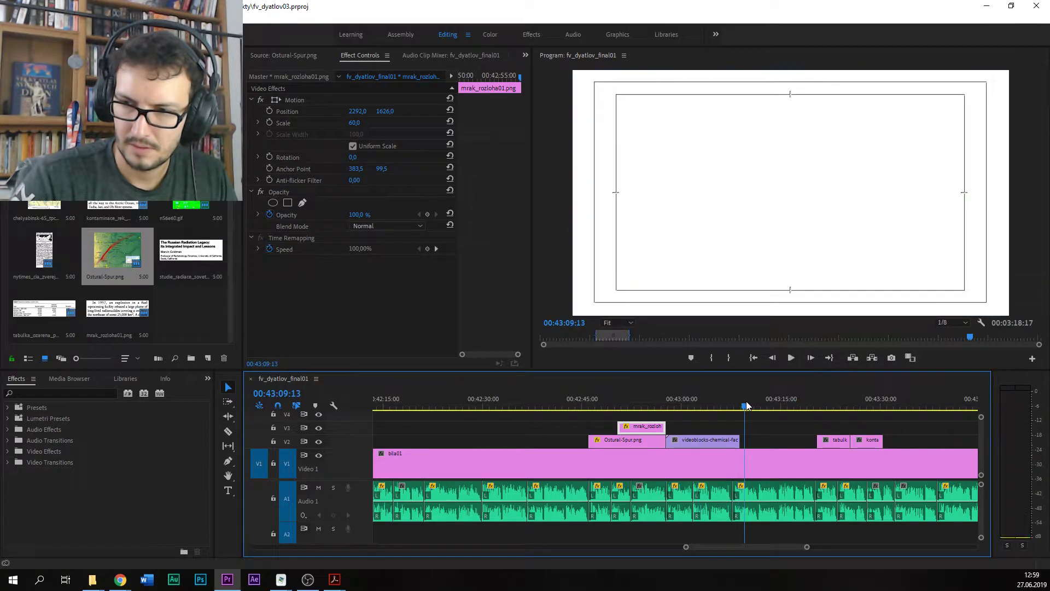
# Step: Adjust the audio gain of the narration clip following the factory footage, play it back, and save the project
pyautogui.press('space')
pyautogui.scroll(-3, 703, 546)
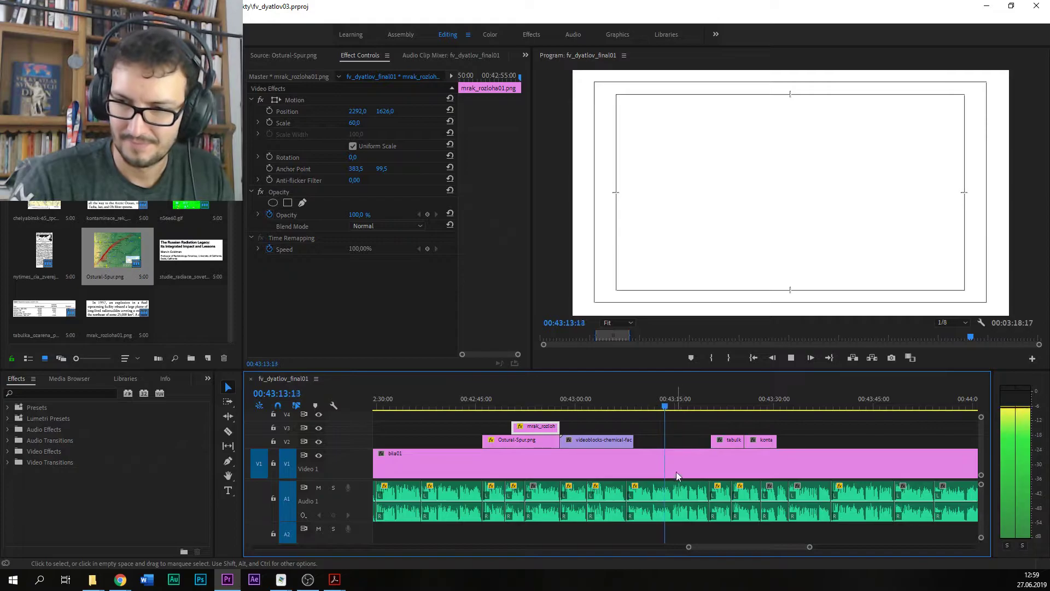
pyautogui.press('space')
pyautogui.click(673, 497)
pyautogui.press('g')
pyautogui.press('Return')
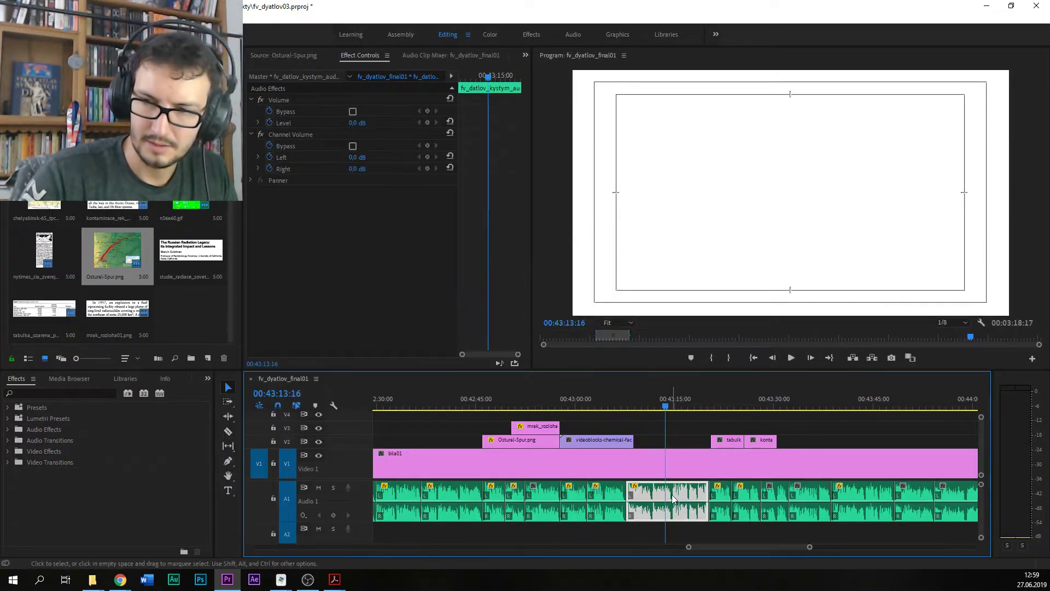
pyautogui.press('space')
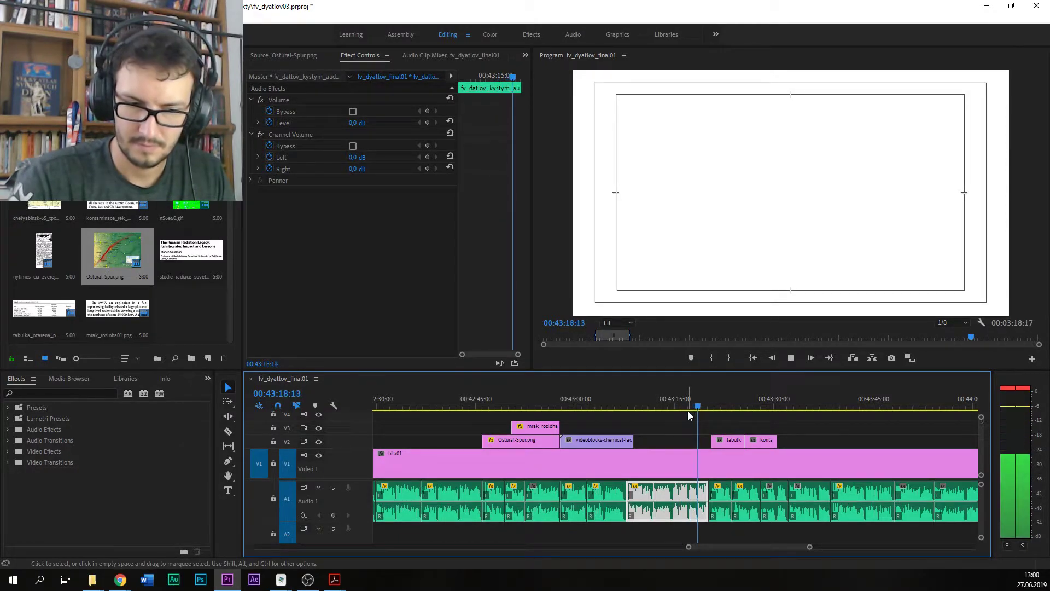
pyautogui.click(685, 405)
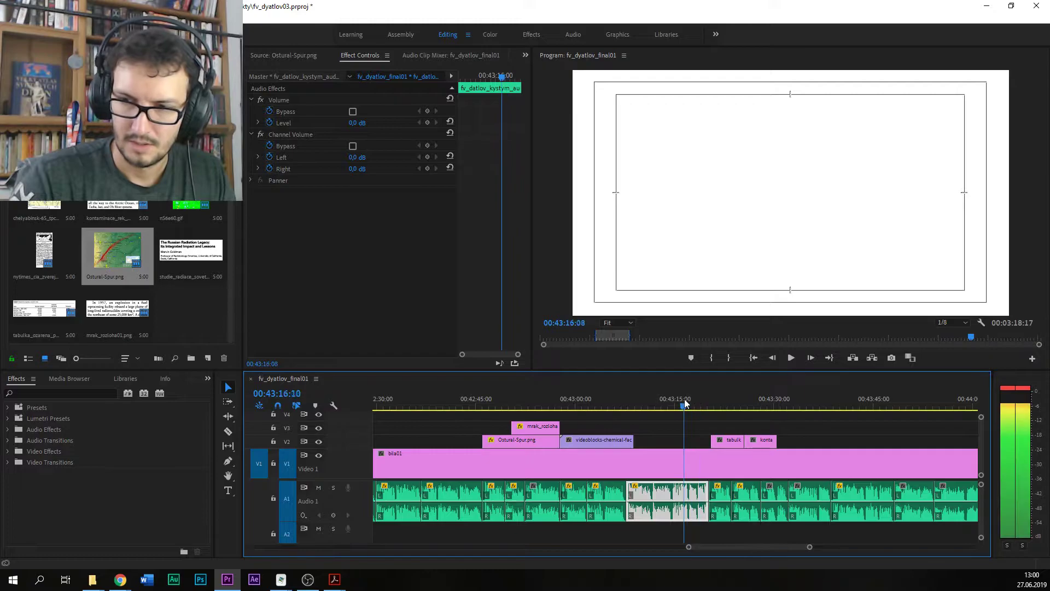
pyautogui.hotkey('ctrl', 's')
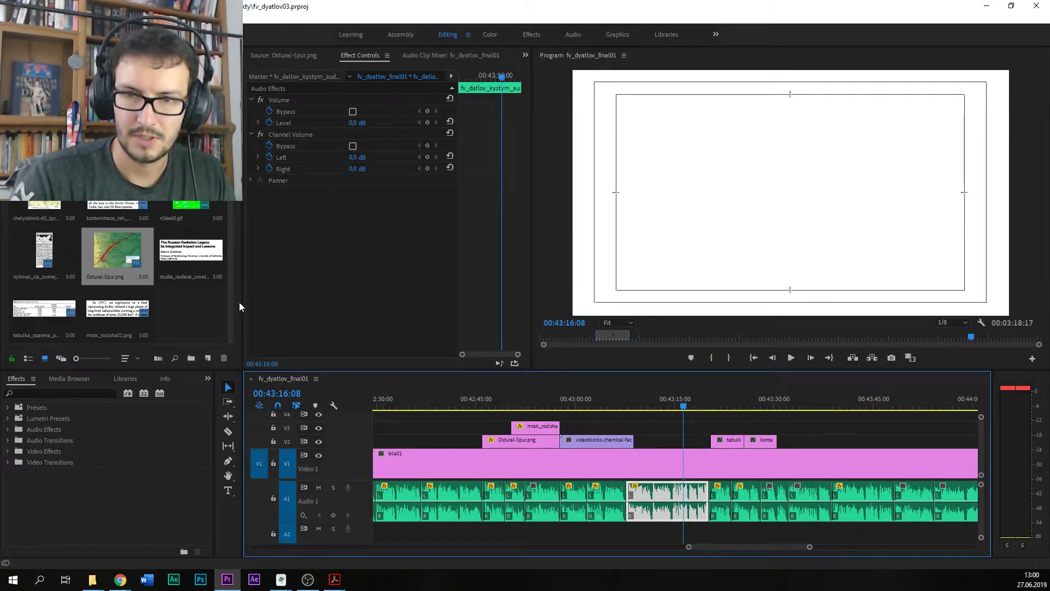
# Step: Preview the chelyabinsk-65_4r0113c.jpg satellite image from the project media and switch to Chrome
pyautogui.scroll(2, 228, 274)
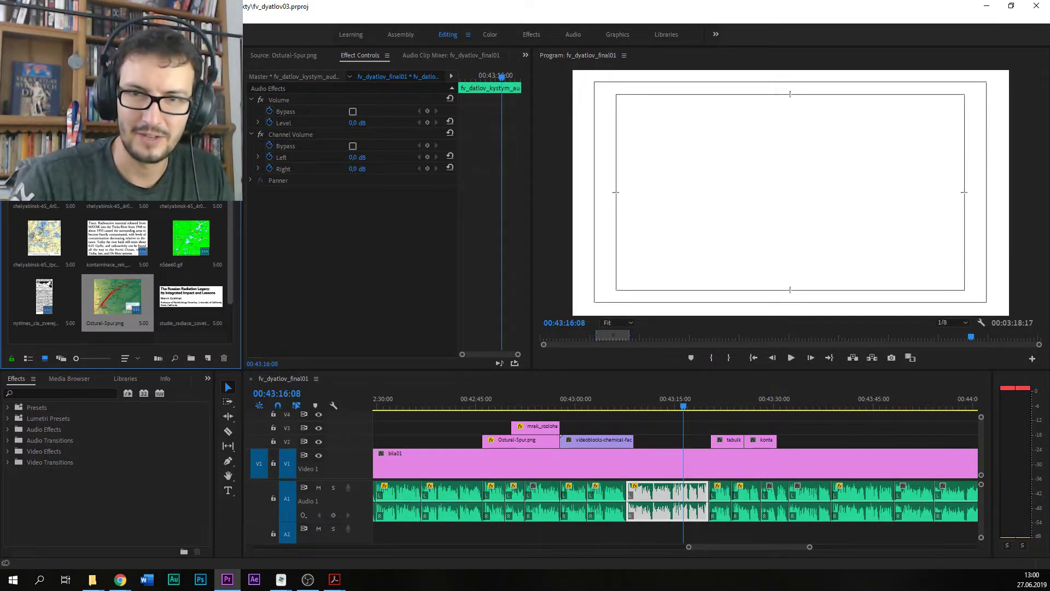
pyautogui.doubleClick(117, 181)
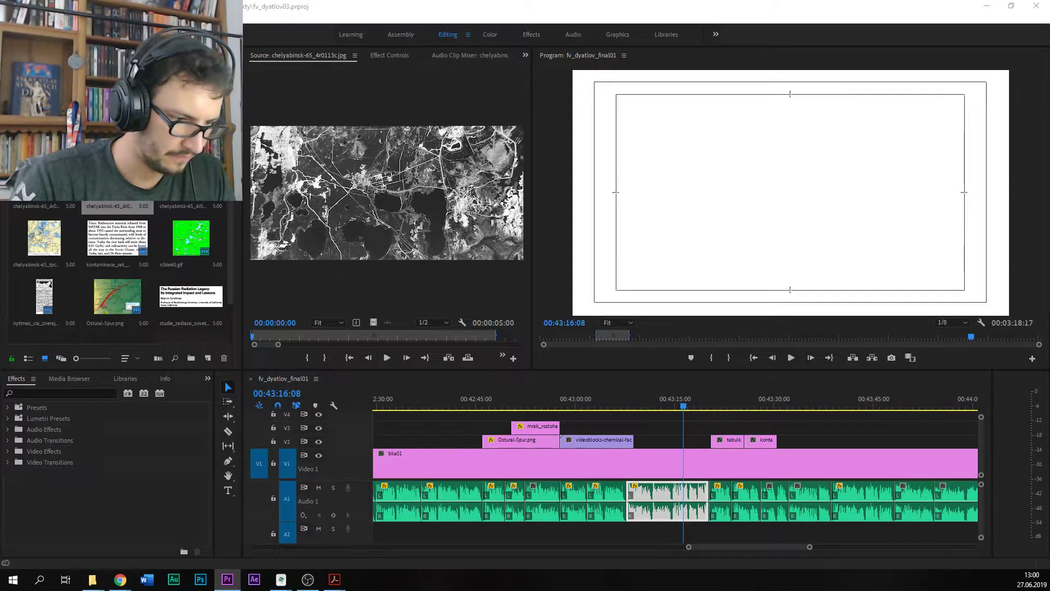
pyautogui.hotkey('alt', 'Tab')
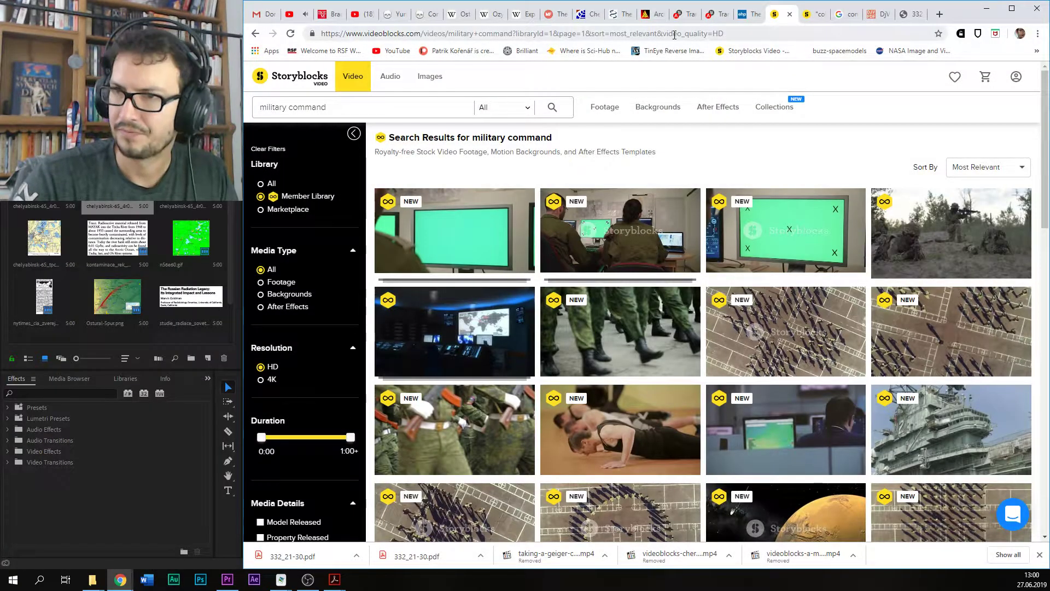
# Step: Open the Kyshtym disaster Wikipedia article and find the mention of Lake Karachay in its Background section
pyautogui.click(489, 17)
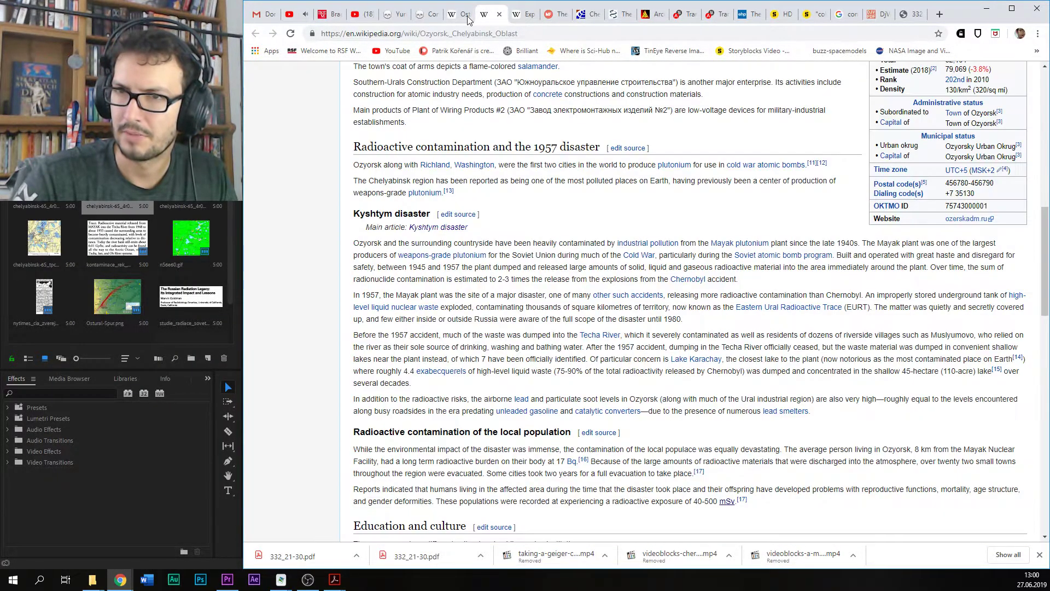
pyautogui.click(461, 18)
pyautogui.scroll(-3, 635, 273)
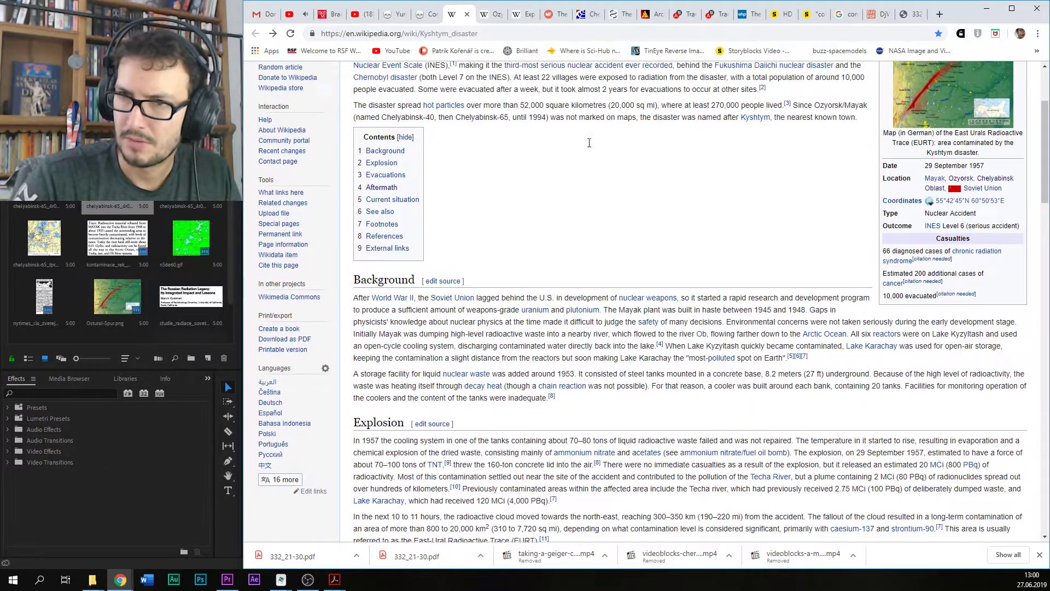
pyautogui.scroll(2, 590, 145)
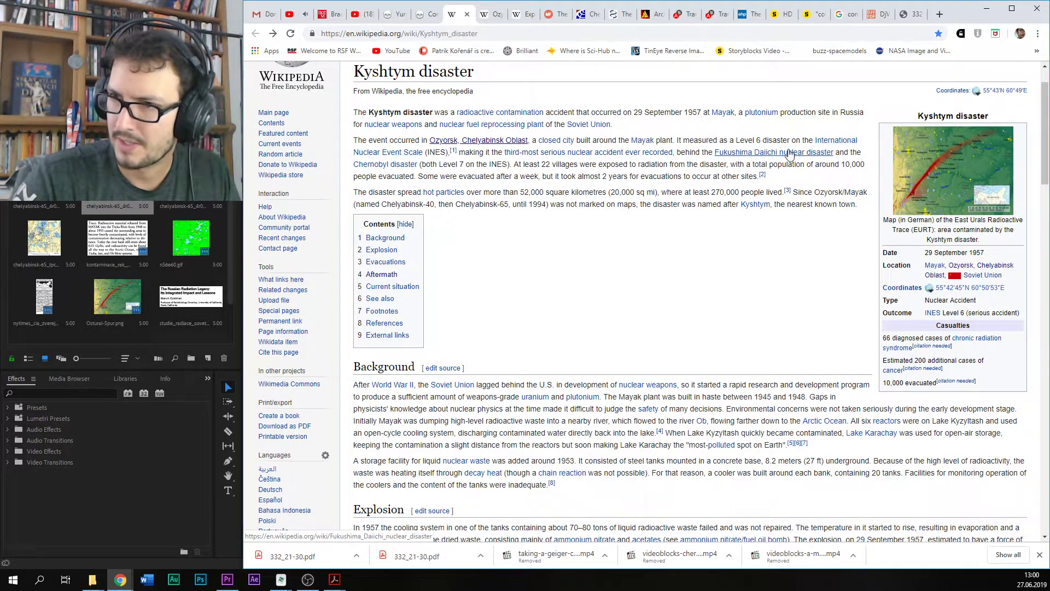
pyautogui.scroll(-5, 752, 164)
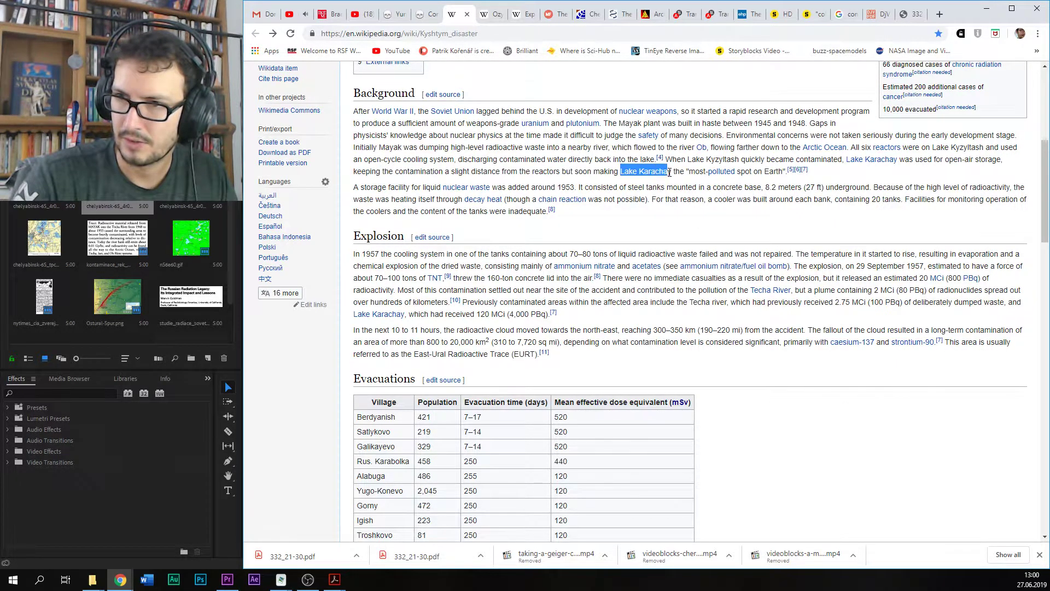
pyautogui.moveTo(792, 173)
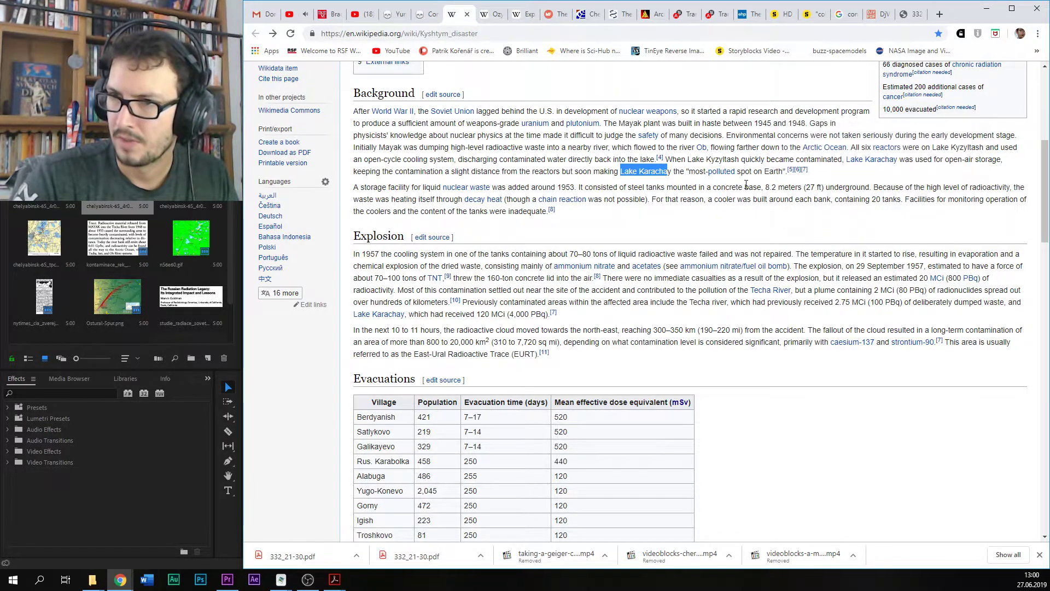
# Step: Search Google for "Lake Karachay" using the name in the article's Background section, and show the image results
pyautogui.rightClick(653, 171)
pyautogui.click(626, 169)
pyautogui.moveTo(622, 171); pyautogui.dragTo(652, 173)
pyautogui.rightClick(670, 174)
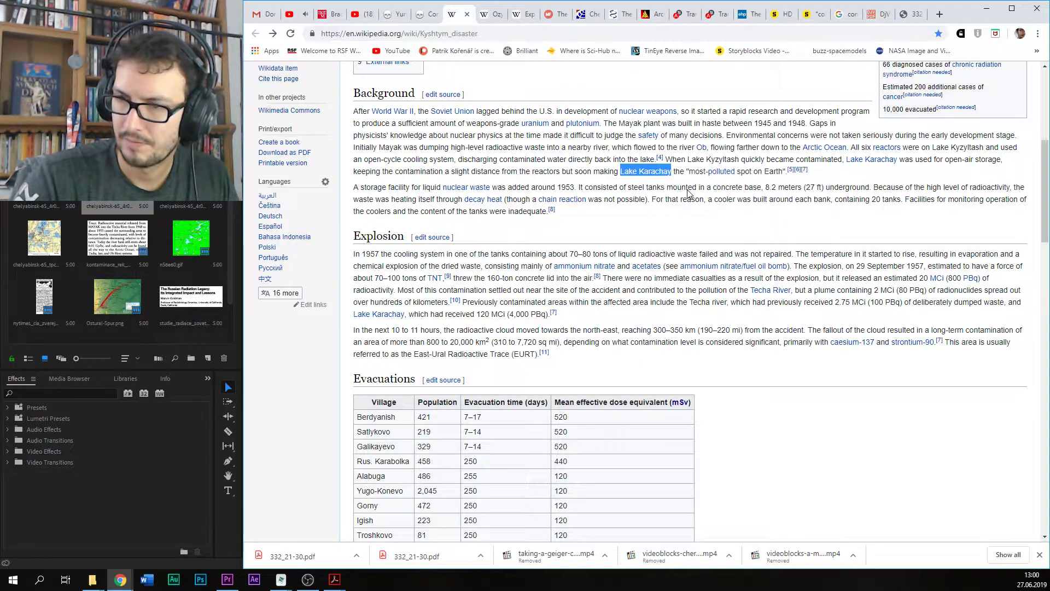
pyautogui.click(692, 192)
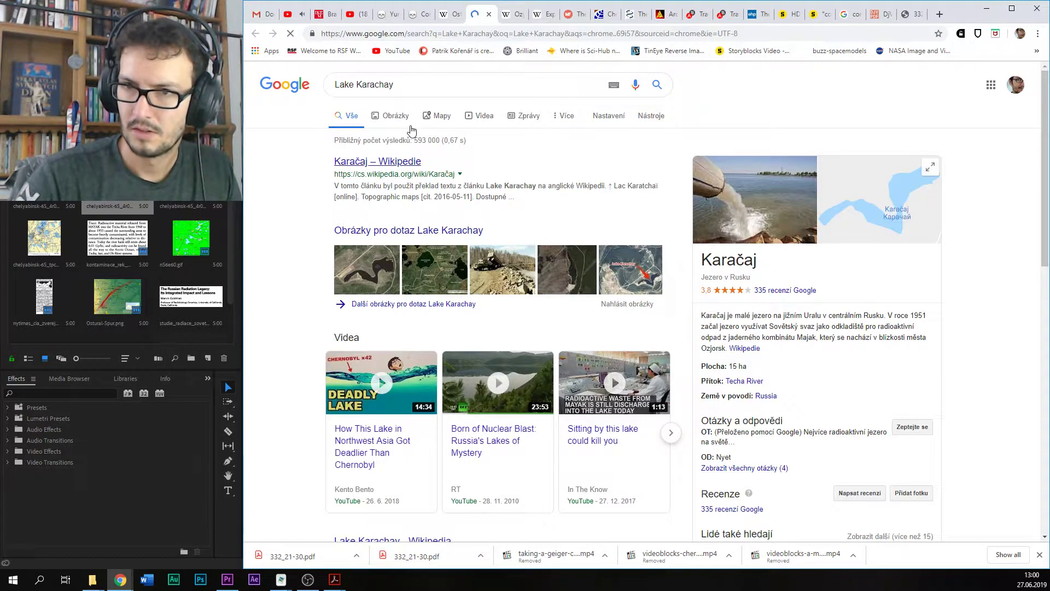
pyautogui.click(396, 119)
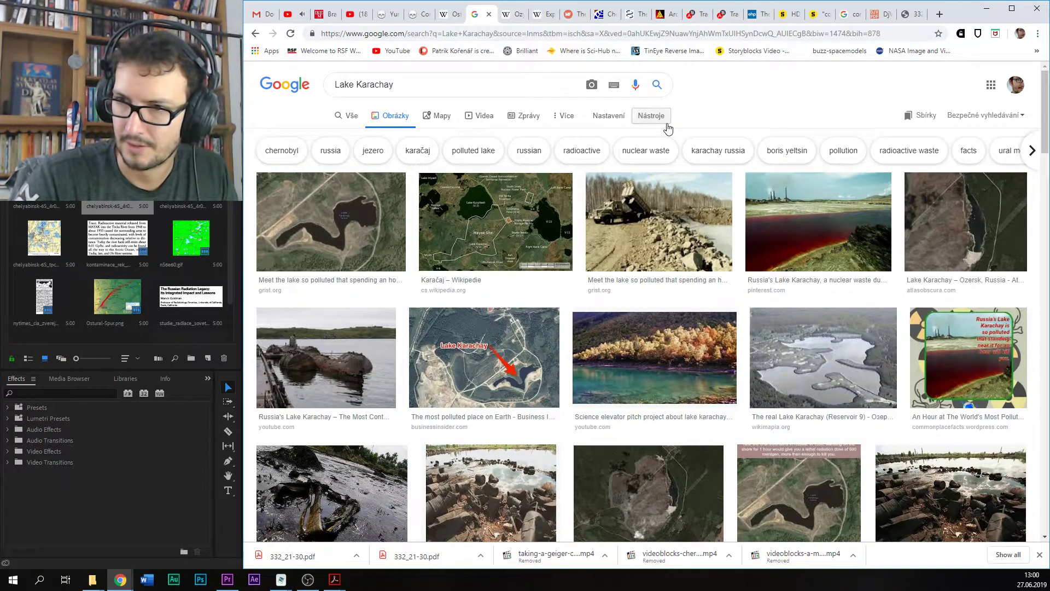
# Step: Examine enlarged Lake Karachay pictures of the dump truck, the red shoreline and the black polluted bank, closing each preview
pyautogui.click(666, 211)
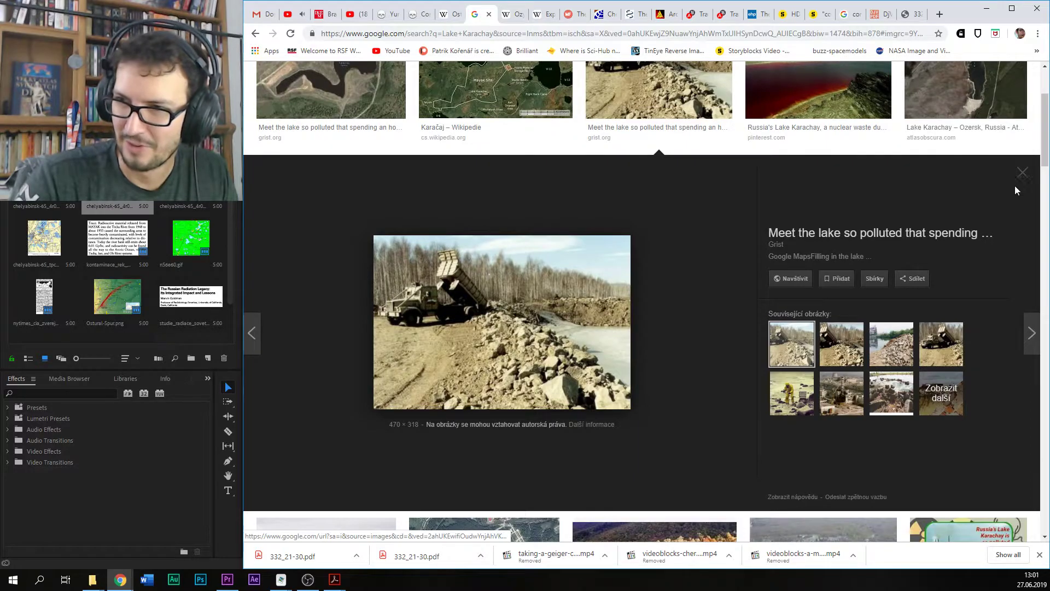
pyautogui.click(1022, 173)
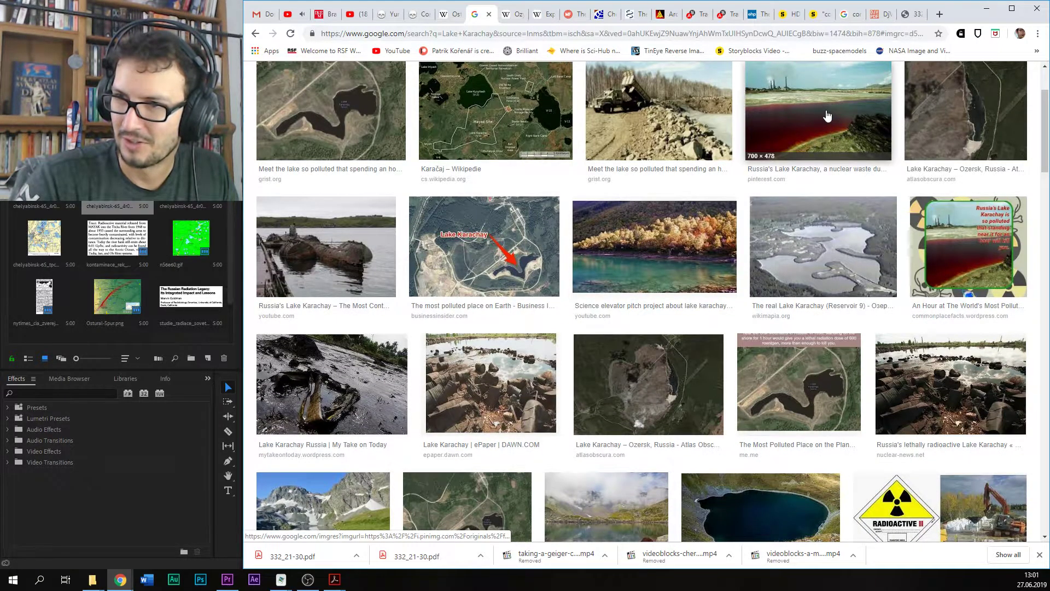
pyautogui.click(827, 116)
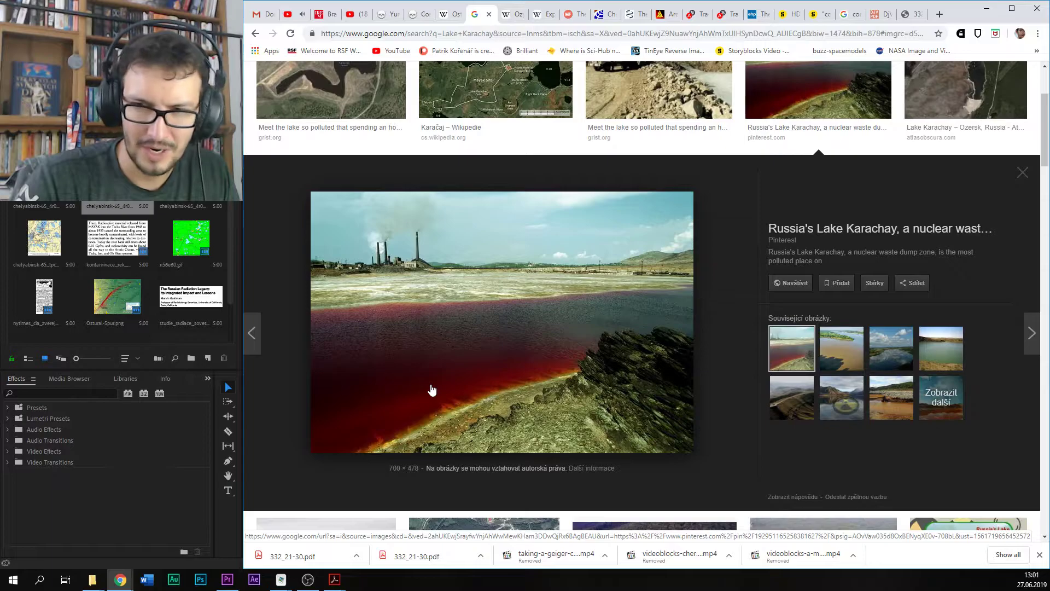
pyautogui.click(1022, 175)
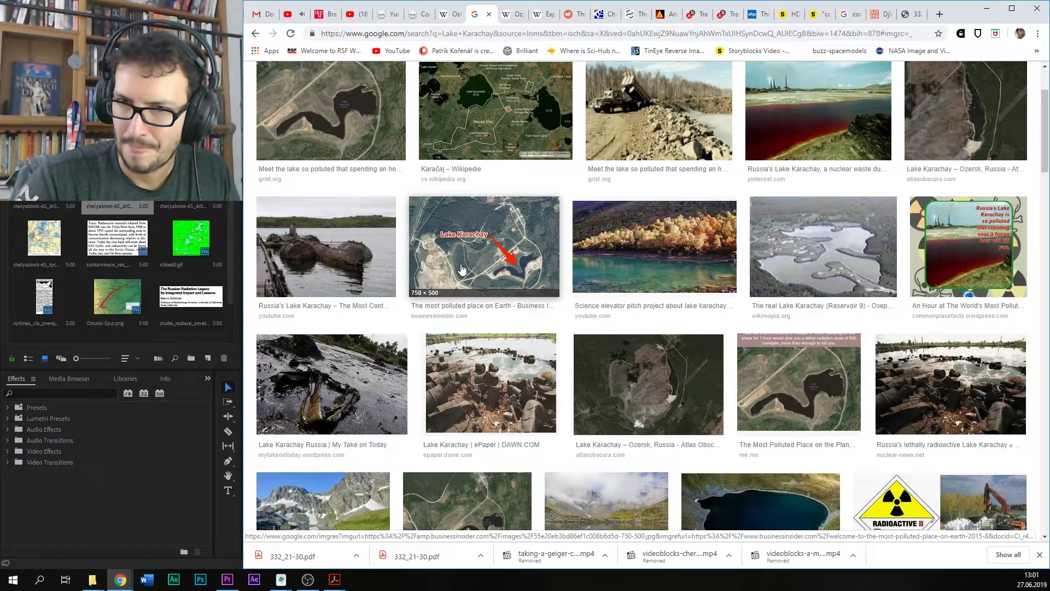
pyautogui.click(350, 405)
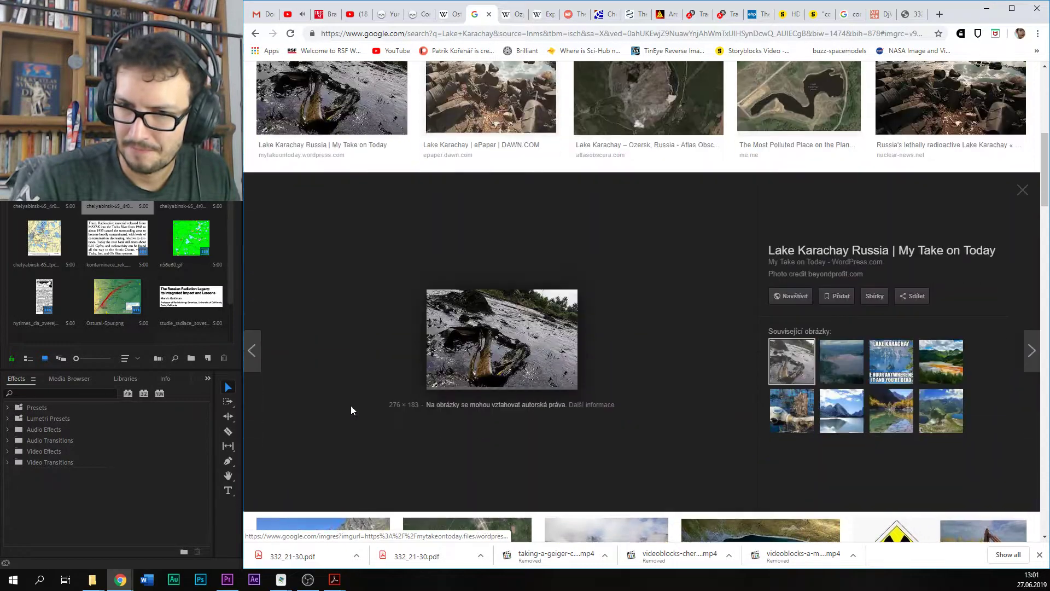
pyautogui.click(1020, 174)
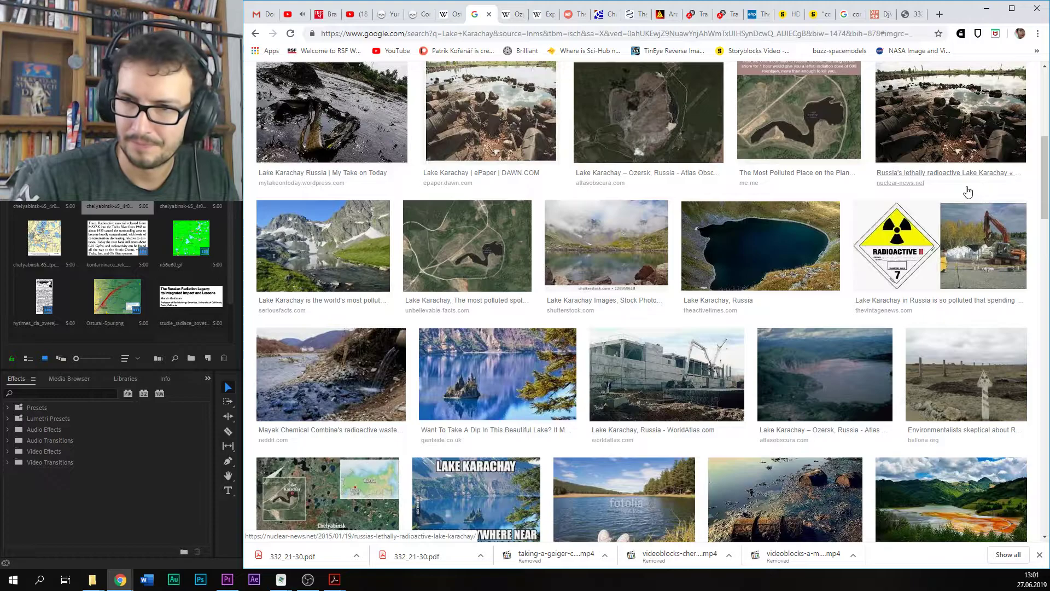
# Step: Look through more Lake Karachay image results, enlarging the white marker post picture from bellona.org and closing its preview
pyautogui.scroll(-2, 962, 192)
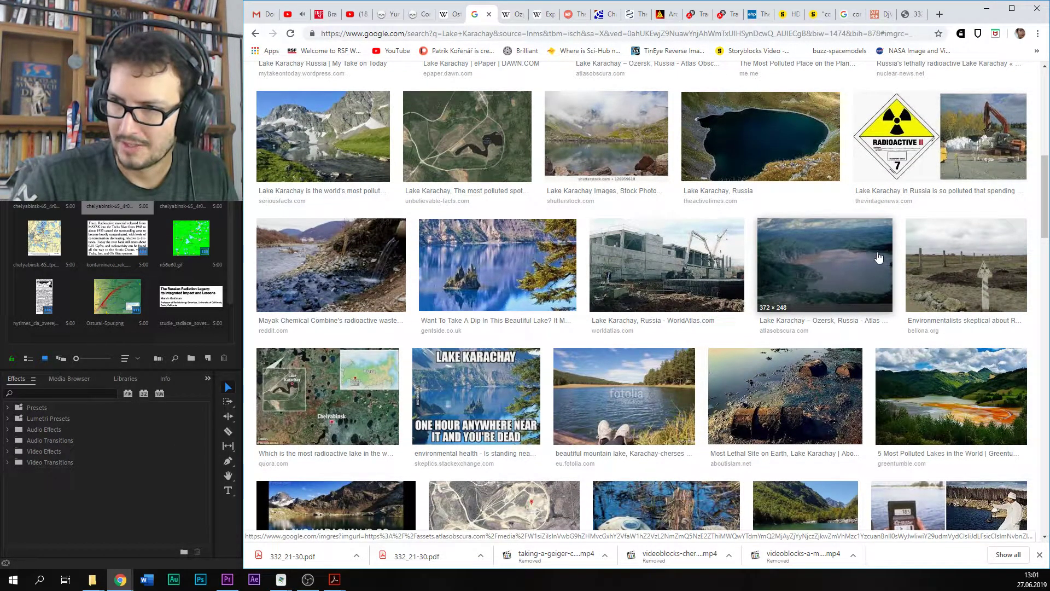
pyautogui.click(942, 261)
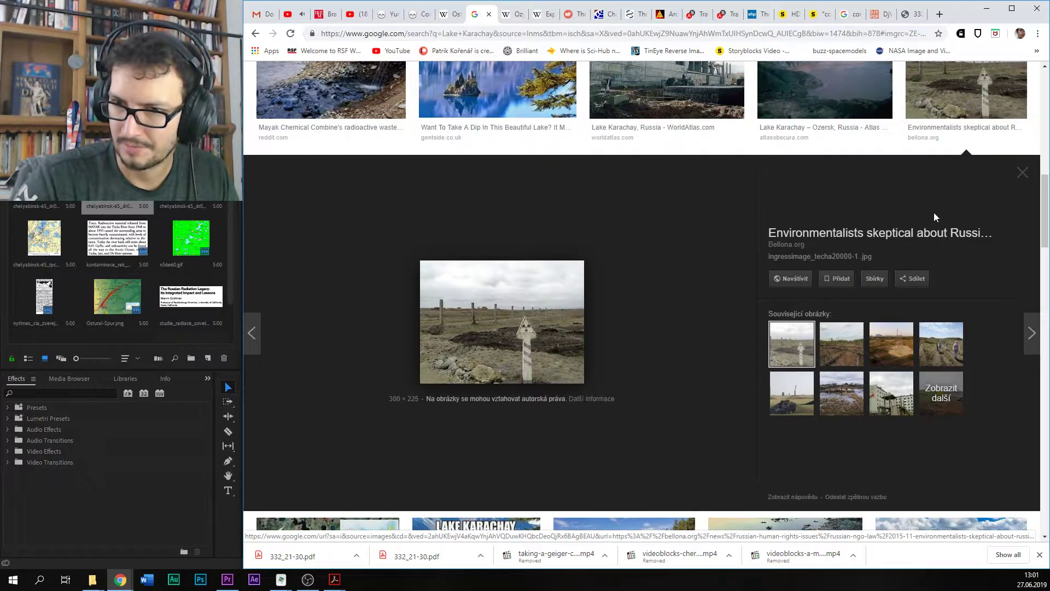
pyautogui.click(1025, 173)
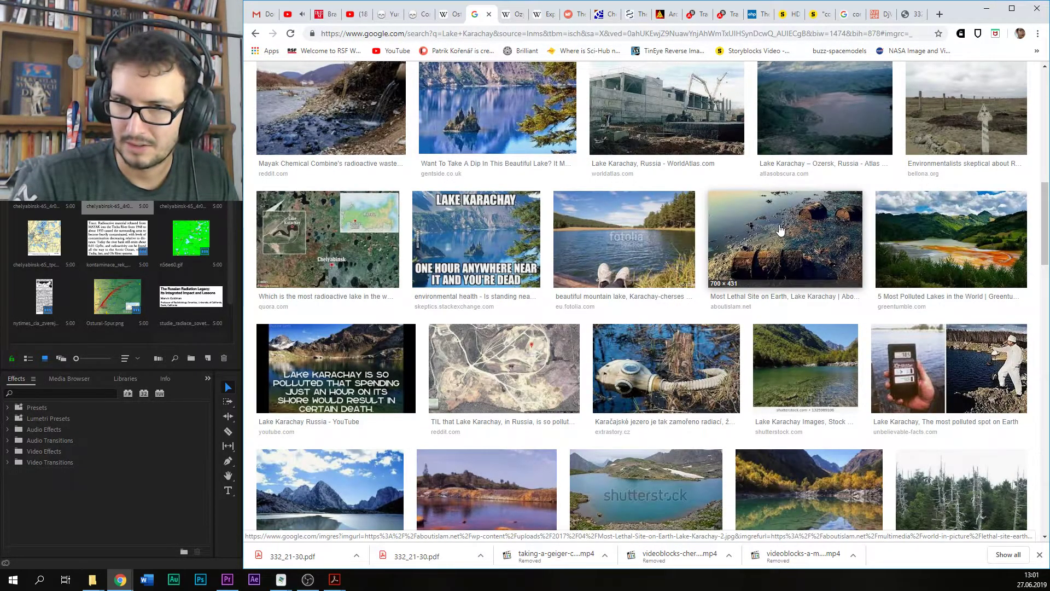
pyautogui.scroll(-3, 780, 229)
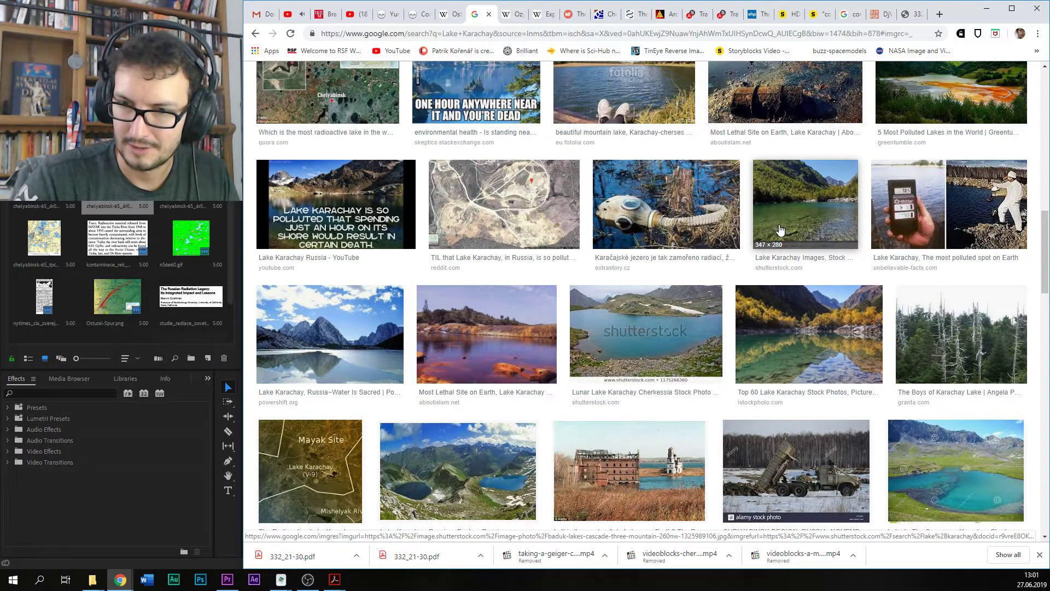
pyautogui.scroll(10, 780, 229)
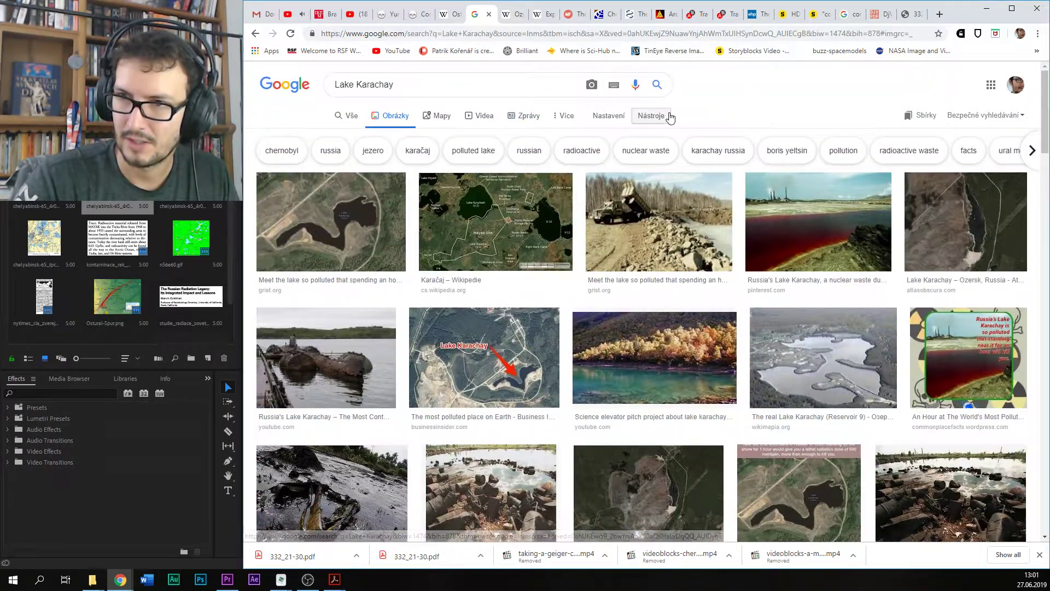
# Step: Filter the Lake Karachay image results by usage rights to "Povoleno opětovné použití"
pyautogui.click(669, 116)
pyautogui.click(435, 137)
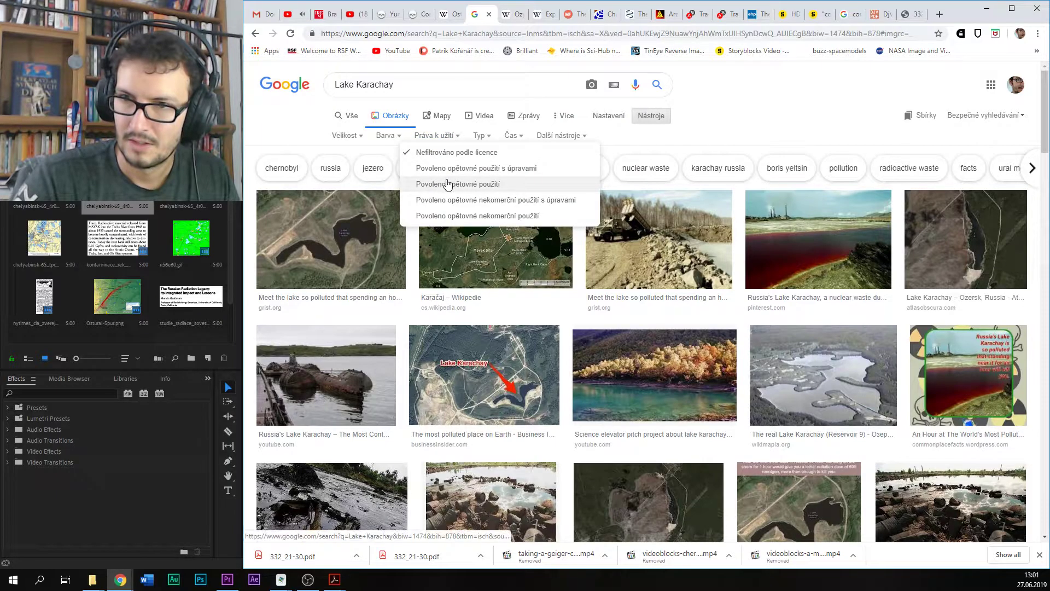
pyautogui.click(444, 182)
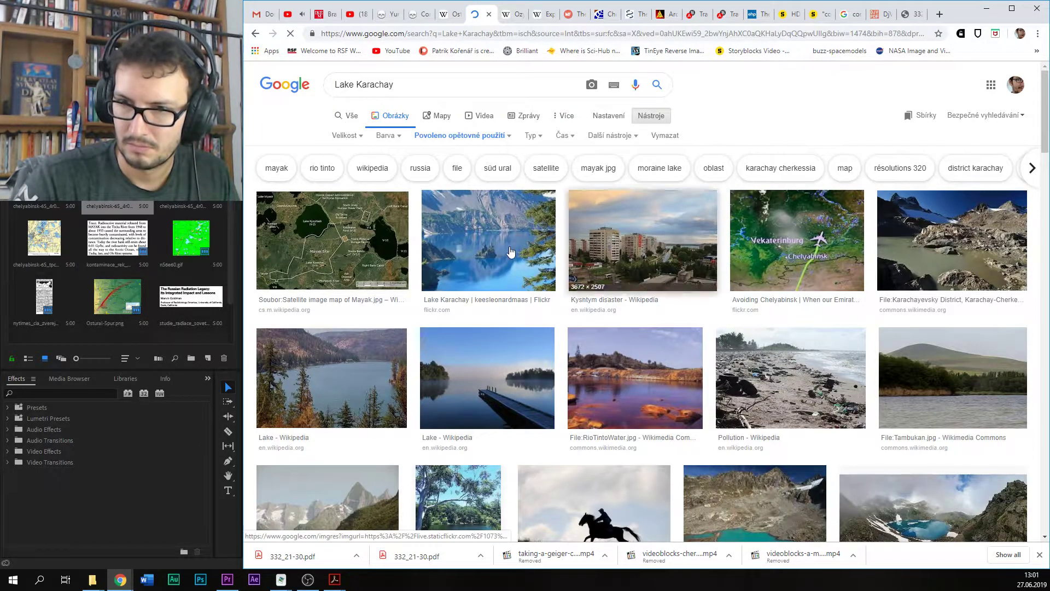
# Step: Examine the enlarged Flickr Lake Karachay picture and the Kyshtym disaster picture of Ozyorsk, closing each preview
pyautogui.click(510, 252)
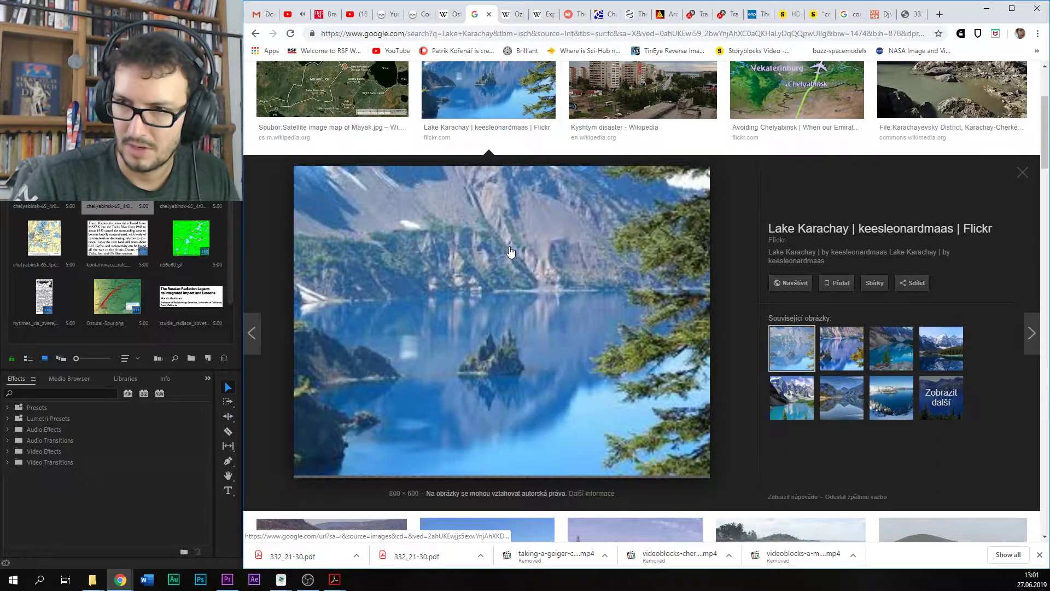
pyautogui.press('Escape')
pyautogui.scroll(3, 765, 218)
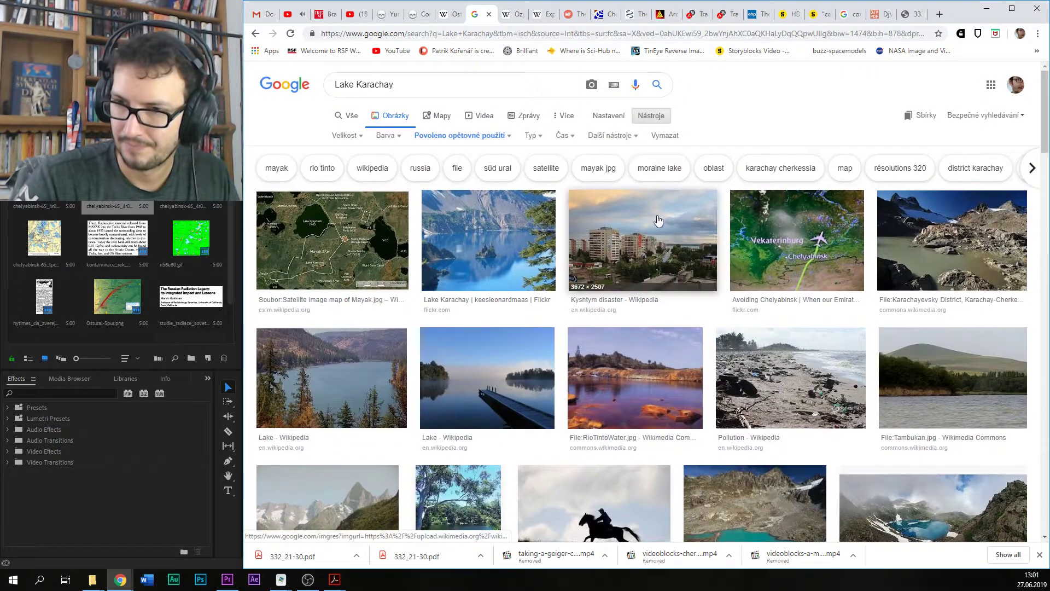
pyautogui.click(637, 228)
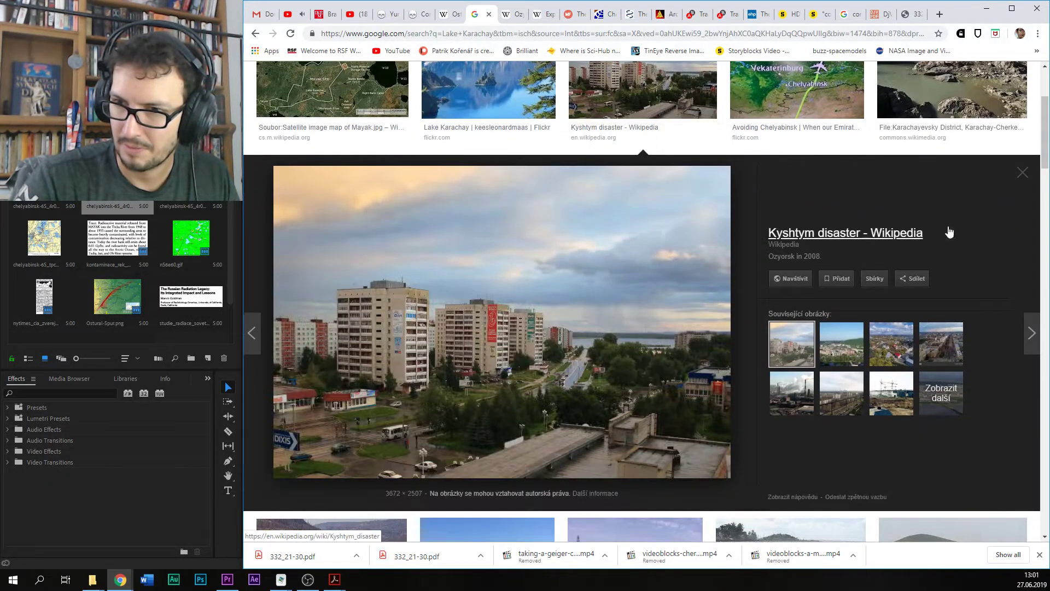
pyautogui.click(1020, 172)
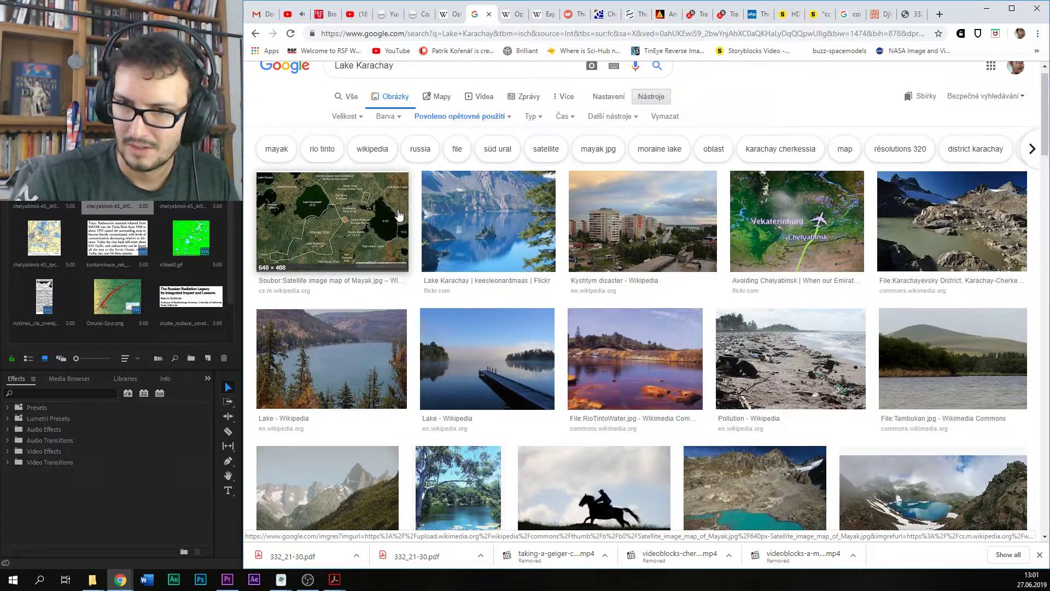
# Step: Open the Wikipedia file page of the Mayak satellite image map and display its original 1448 × 922 file
pyautogui.click(383, 216)
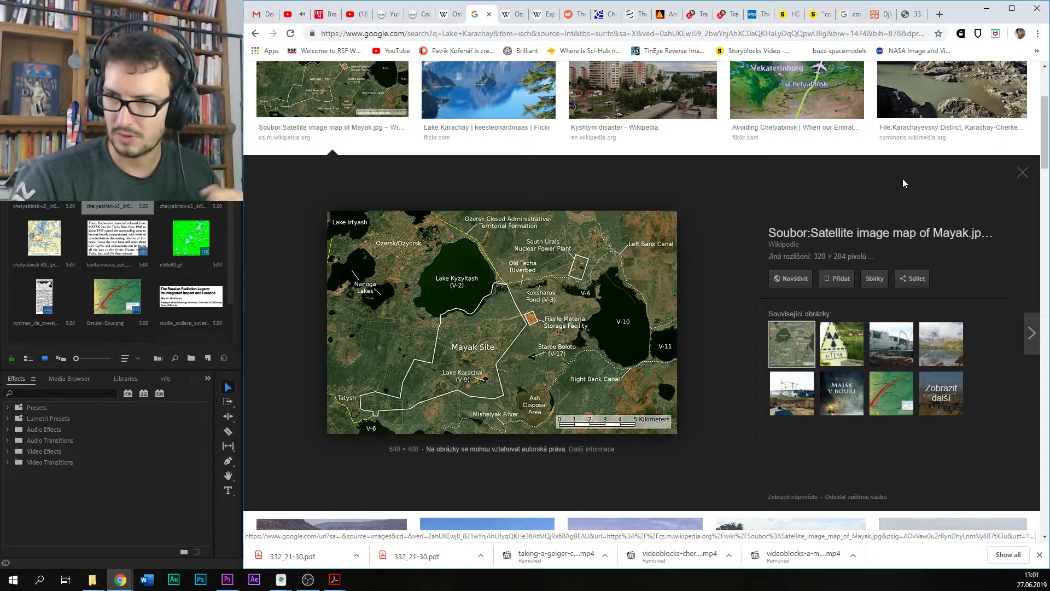
pyautogui.click(577, 314)
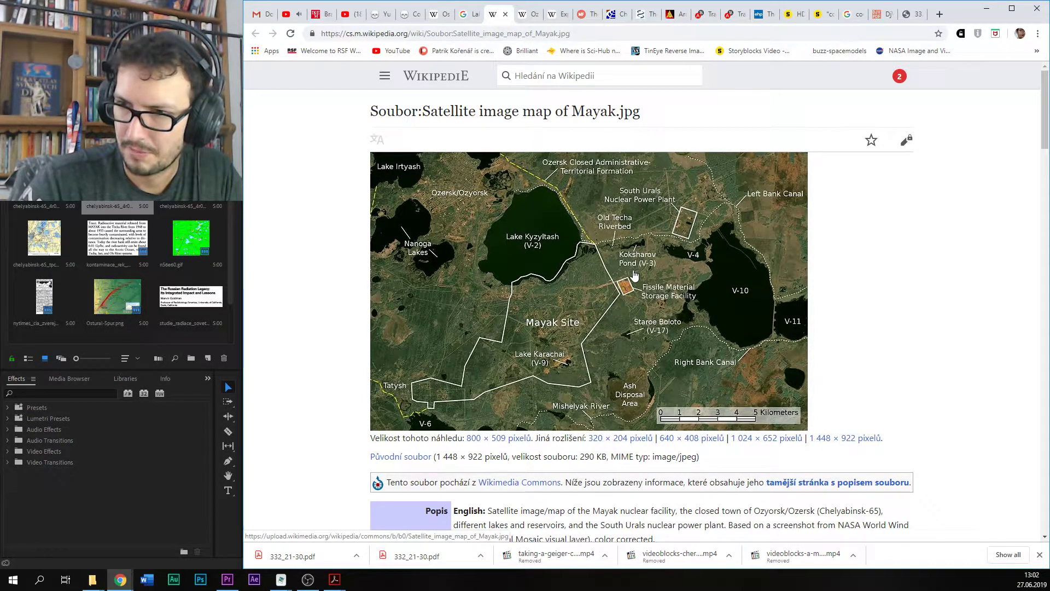
pyautogui.rightClick(544, 252)
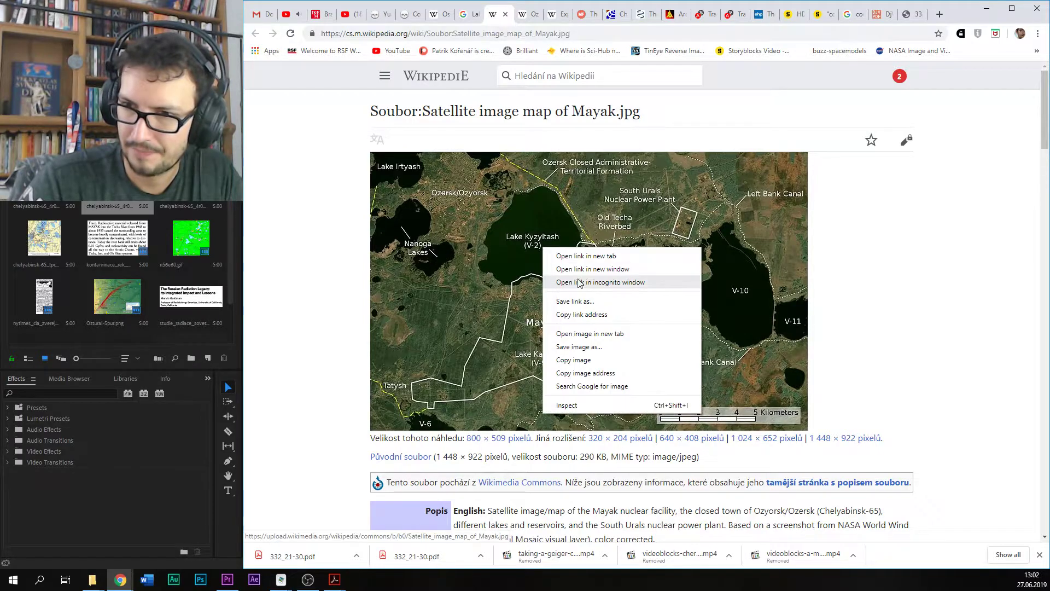
pyautogui.click(573, 350)
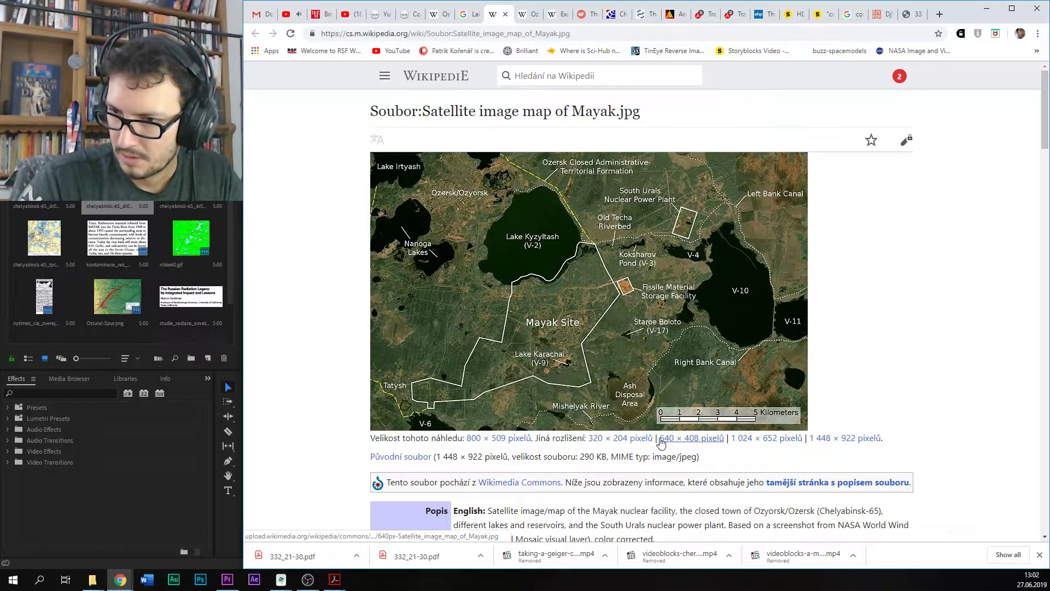
pyautogui.click(405, 456)
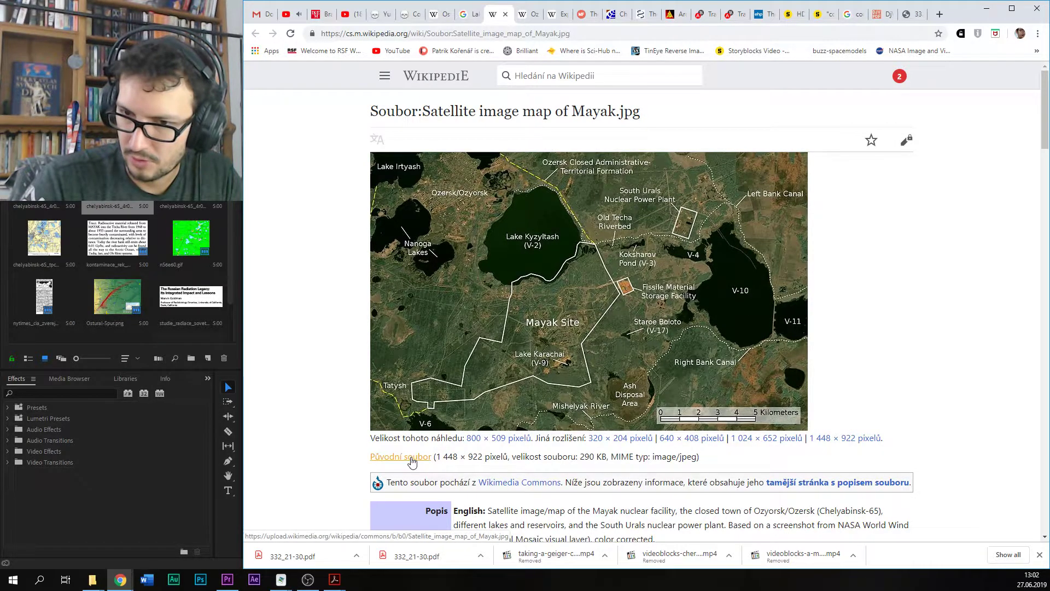
# Step: Save the full-size map as Satellite_image_map_of_Mayak.jpg in the DYATLOV project's majak folder
pyautogui.click(579, 254)
pyautogui.click(579, 254)
pyautogui.rightClick(579, 253)
pyautogui.click(618, 276)
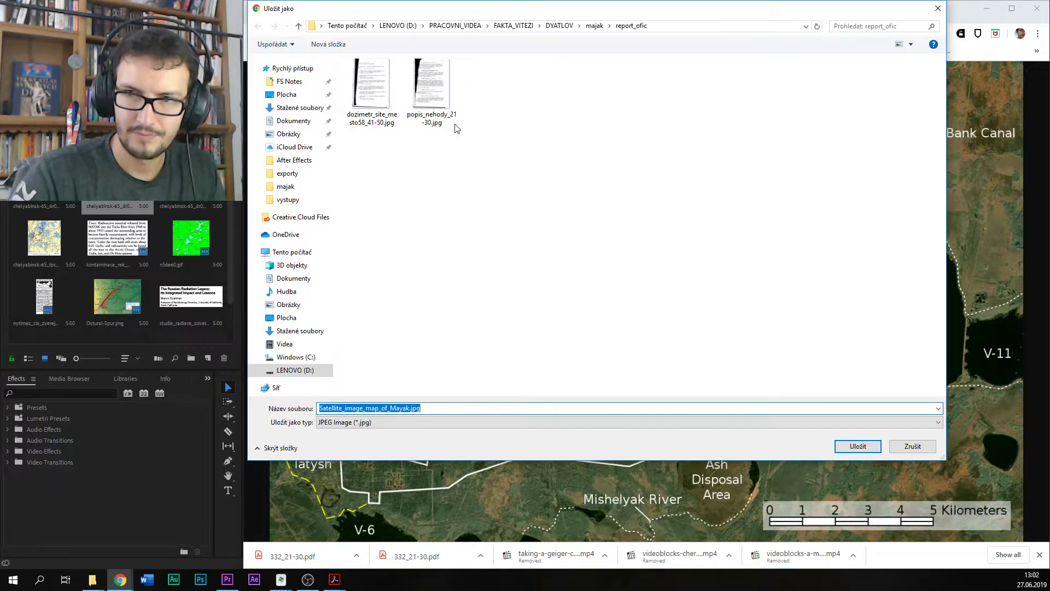
pyautogui.click(598, 28)
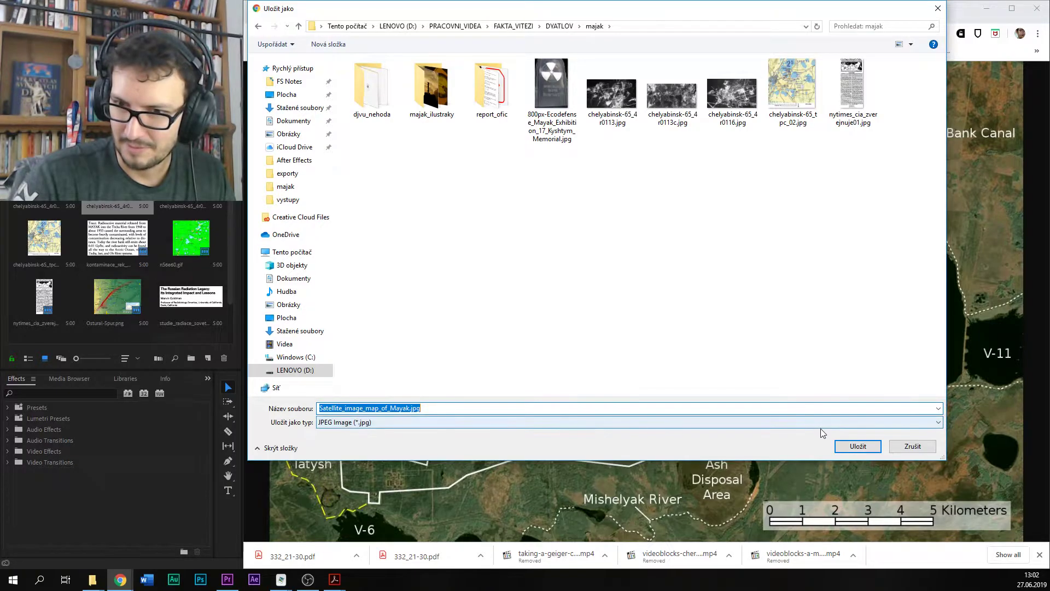
pyautogui.click(853, 446)
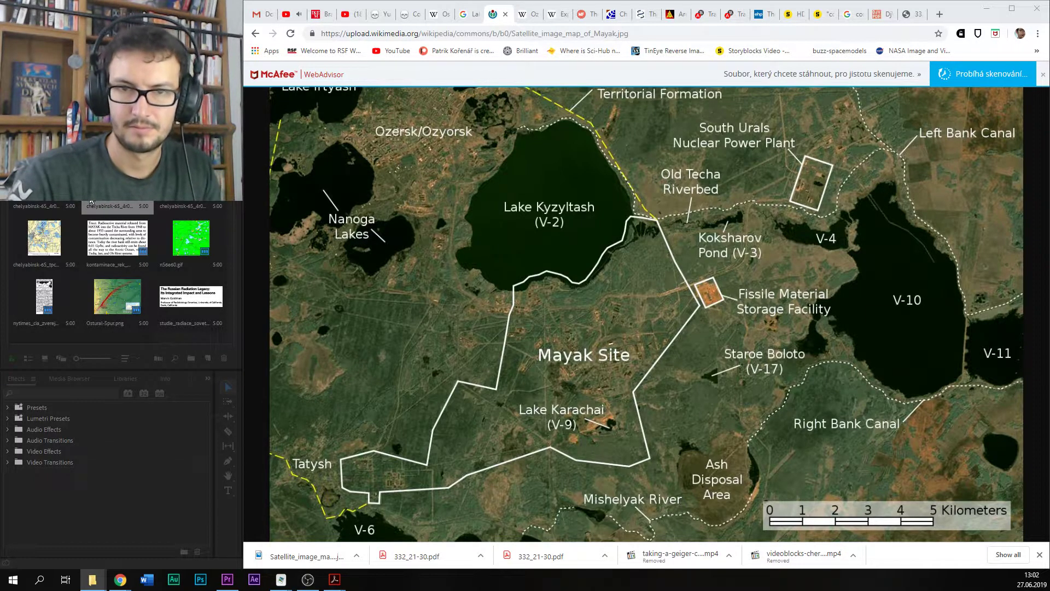
# Step: Import the downloaded Mayak satellite map into the Premiere Pro project and play the narration right after the chemical footage
pyautogui.moveTo(306, 556); pyautogui.dragTo(118, 273)
pyautogui.click(641, 393)
pyautogui.press('space')
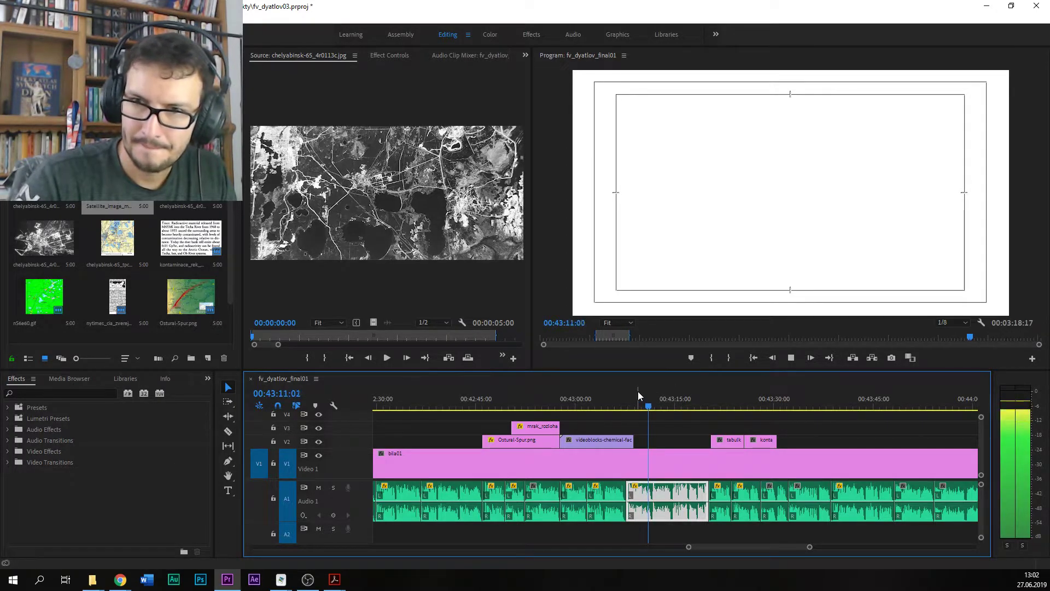
pyautogui.press('space')
# Step: Place the Mayak satellite map on V2 after the chemical clip, and shift the tabulka and kontaminace images later on the track
pyautogui.moveTo(158, 214); pyautogui.dragTo(708, 440)
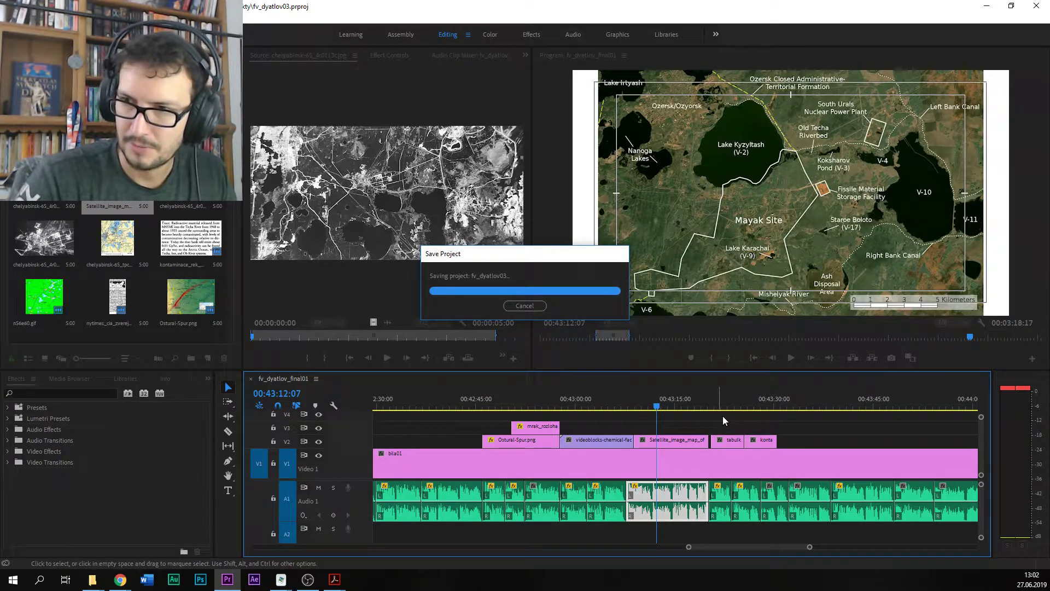
pyautogui.moveTo(724, 418); pyautogui.dragTo(813, 440)
pyautogui.press('space')
# Step: Set the Mayak map clip's scale to 115 and its vertical position to 943, and save the project
pyautogui.click(666, 448)
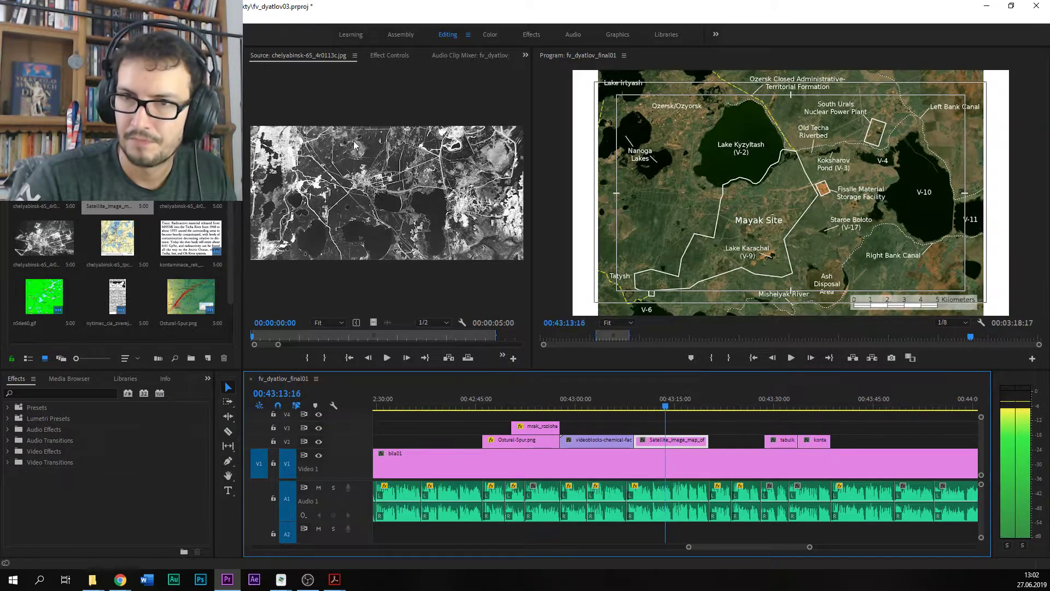
pyautogui.press('space')
pyautogui.click(389, 56)
pyautogui.moveTo(354, 124); pyautogui.dragTo(309, 111)
pyautogui.hotkey('ctrl', 's')
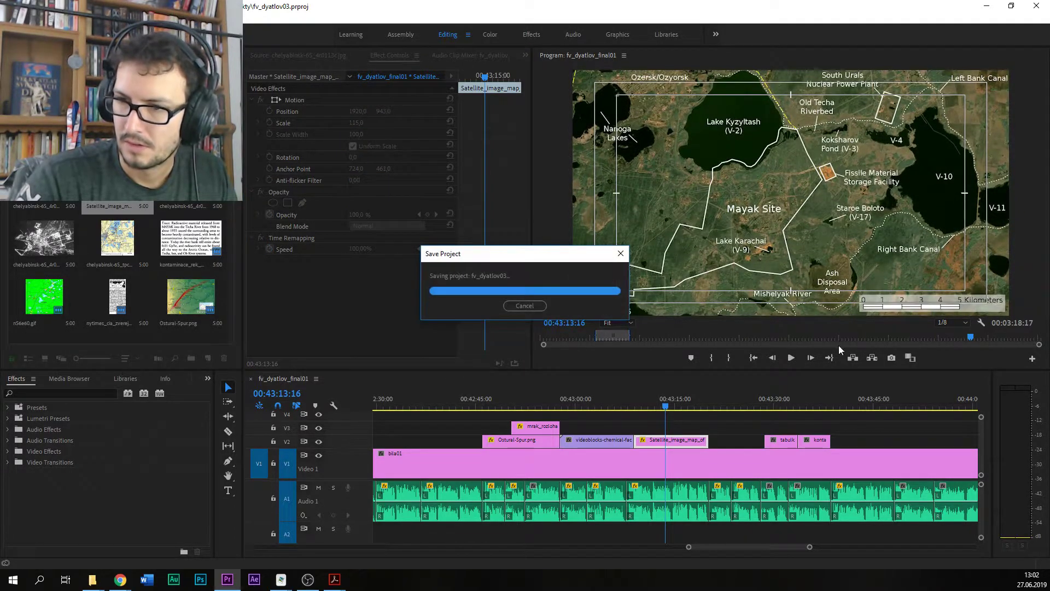
# Step: Play back the Mayak map passage and continue into the narration that follows it
pyautogui.click(643, 405)
pyautogui.moveTo(646, 405); pyautogui.dragTo(674, 404)
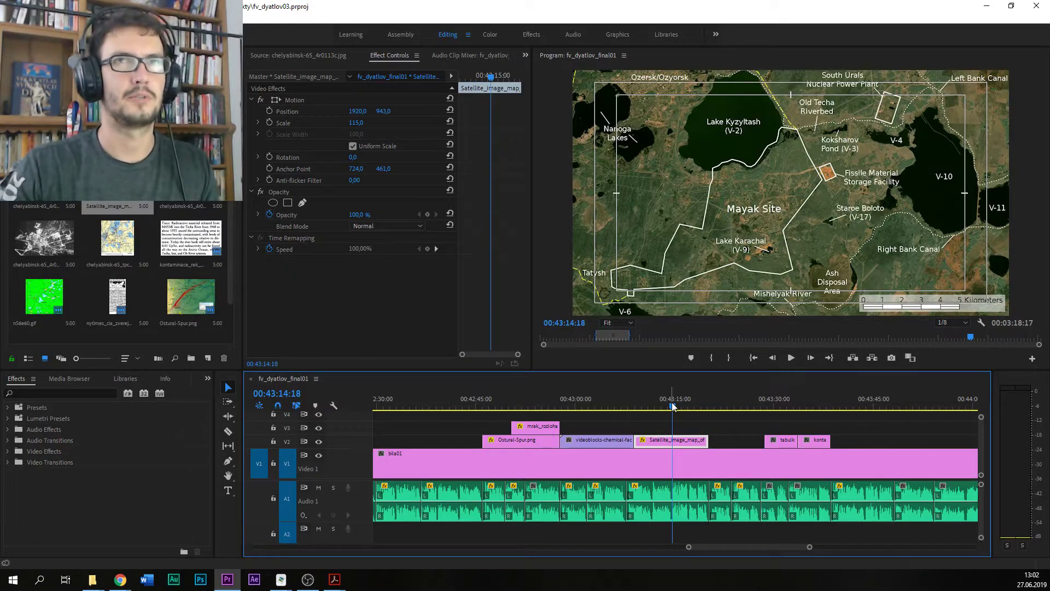
pyautogui.press('space')
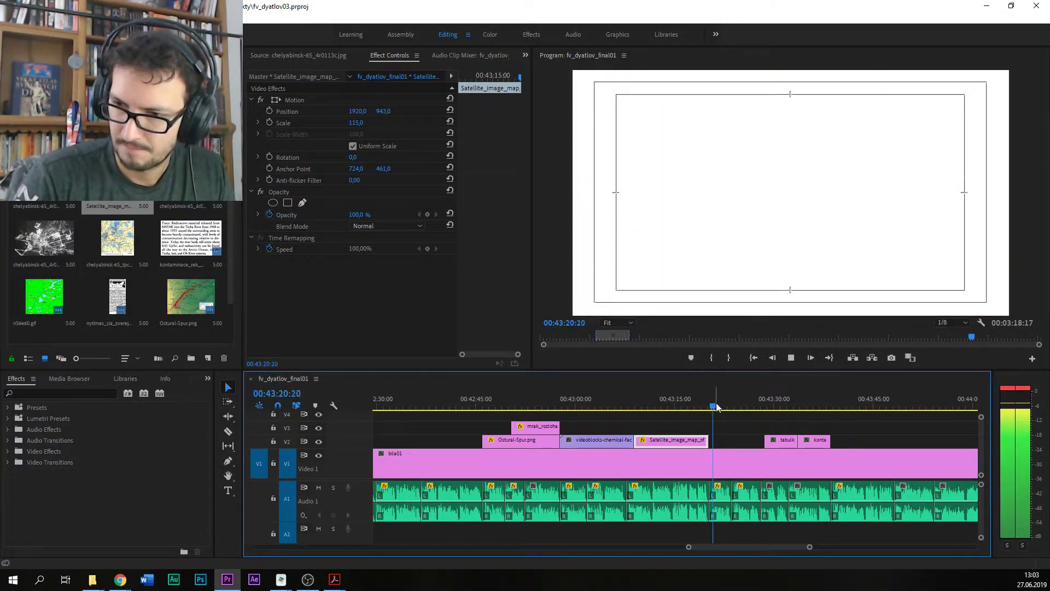
# Step: Adjust the audio gain of the two narration clips directly after the Mayak map passage
pyautogui.click(747, 497)
pyautogui.keyDown('shift'); pyautogui.click(718, 495); pyautogui.keyUp('shift')
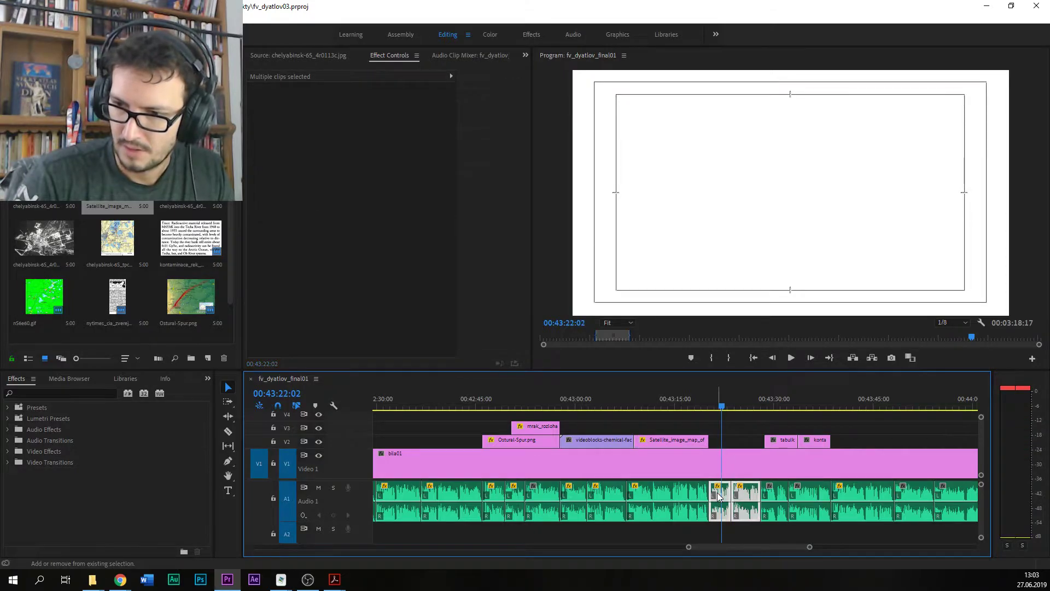
pyautogui.press('g')
pyautogui.press('Return')
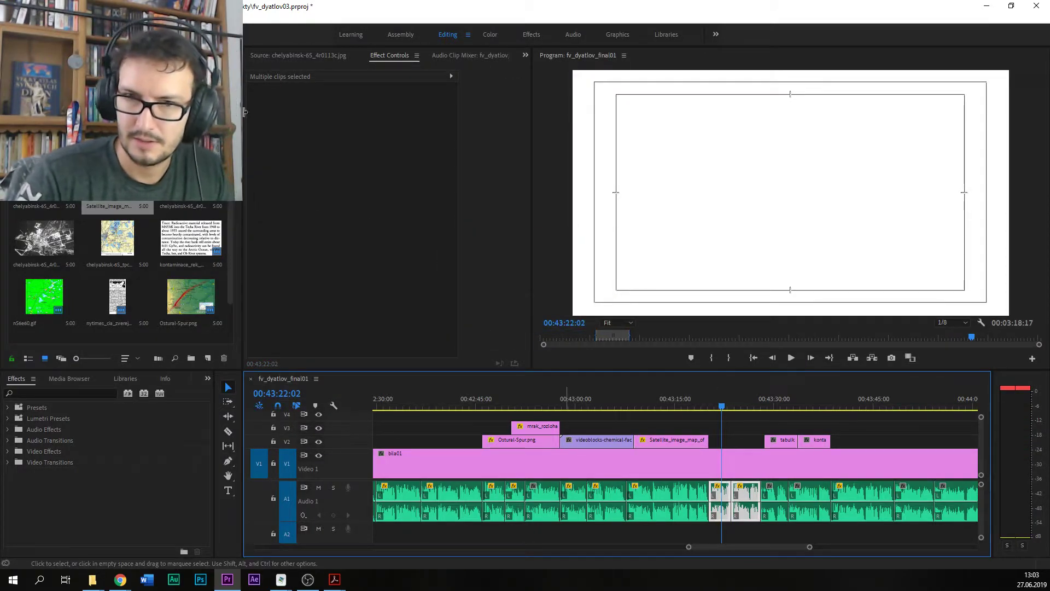
# Step: Look through the project media thumbnails for an image to fill the empty stretch after the Mayak map
pyautogui.scroll(-1, 122, 203)
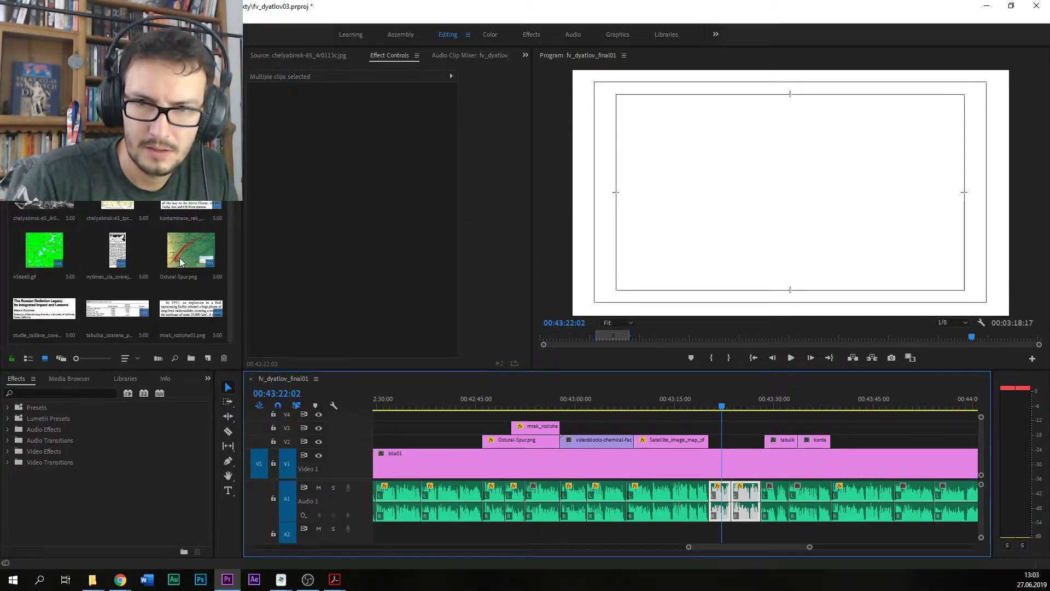
pyautogui.scroll(1, 153, 211)
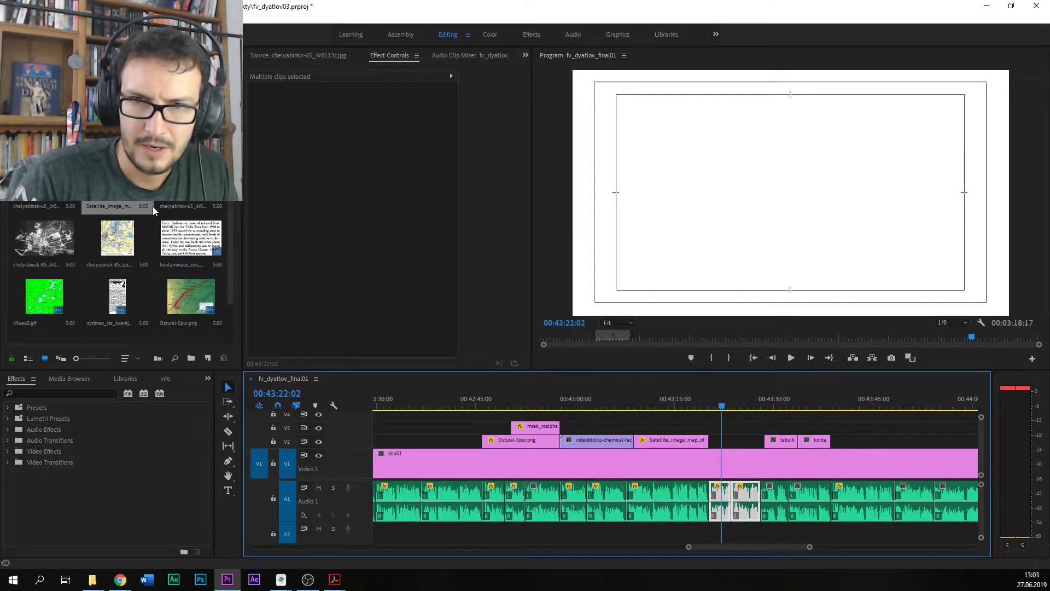
pyautogui.scroll(-1, 123, 271)
pyautogui.scroll(1, 123, 271)
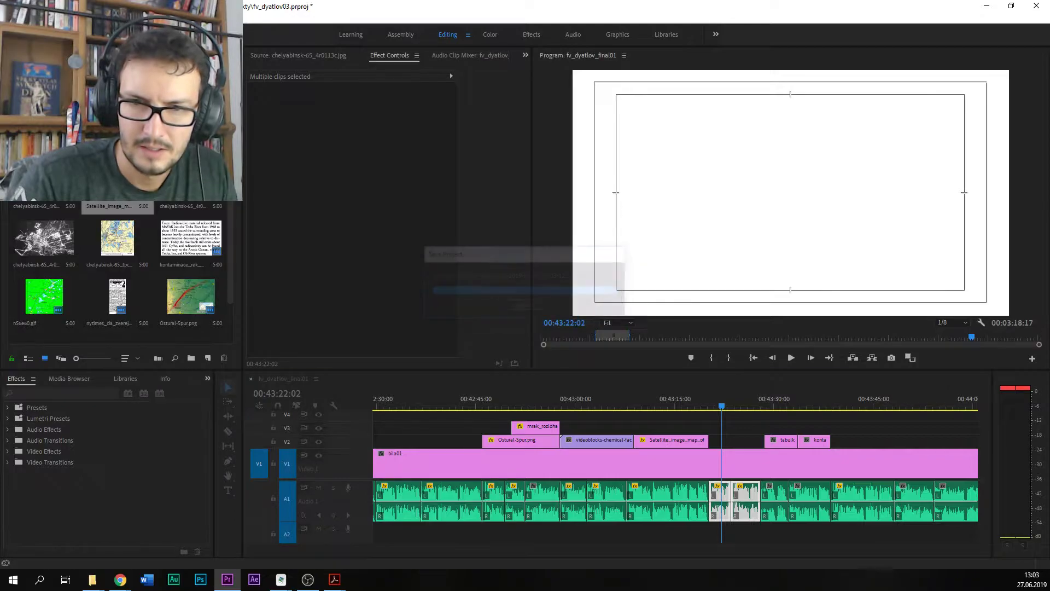
pyautogui.scroll(-1, 117, 268)
pyautogui.scroll(1, 118, 268)
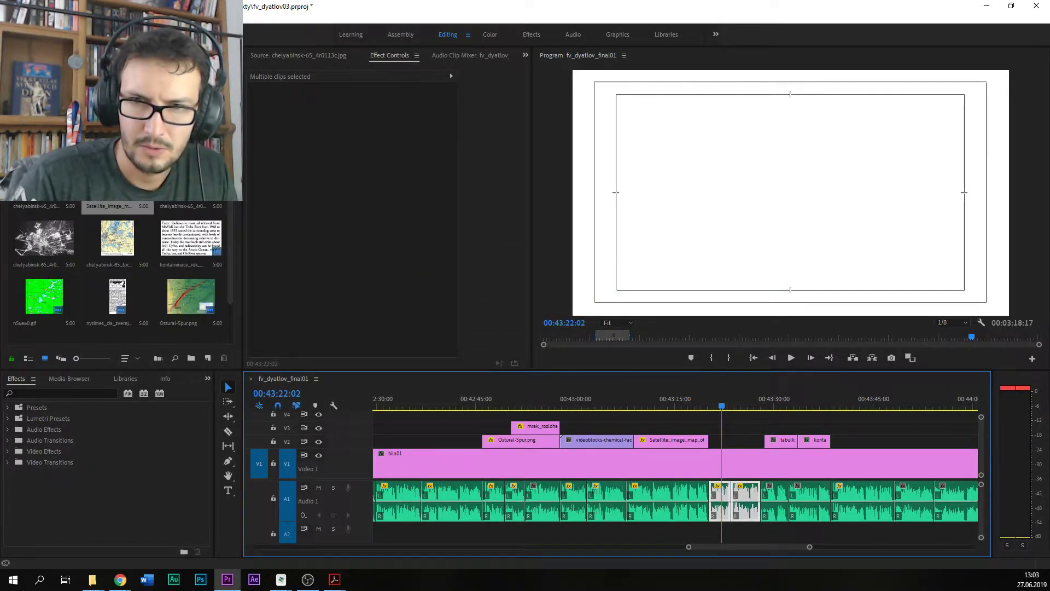
pyautogui.click(117, 273)
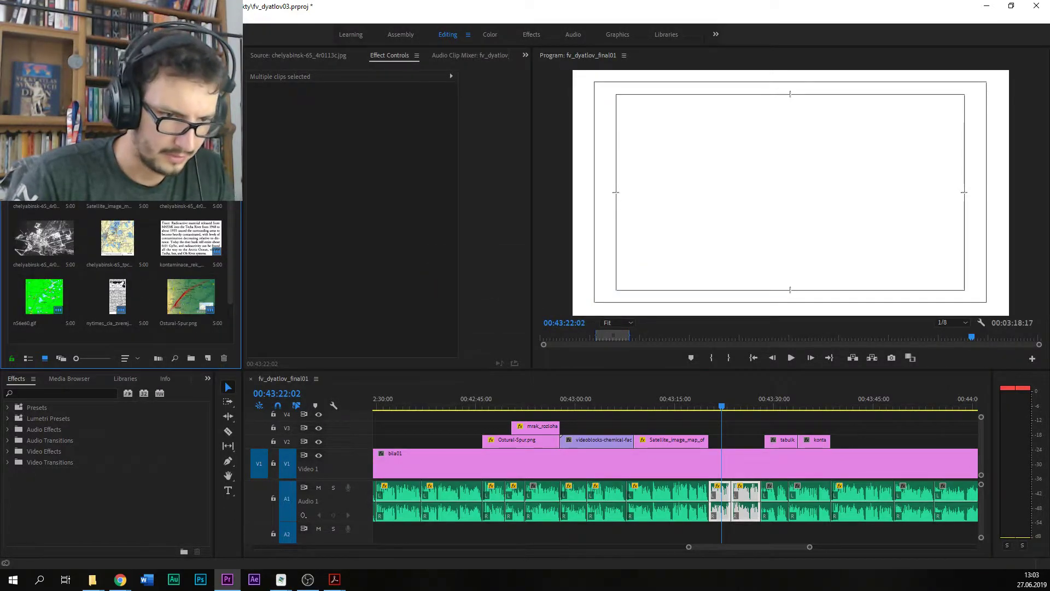
# Step: Switch to File Explorer, preview an image file in the photo viewer and close it
pyautogui.hotkey('alt', 'Tab')
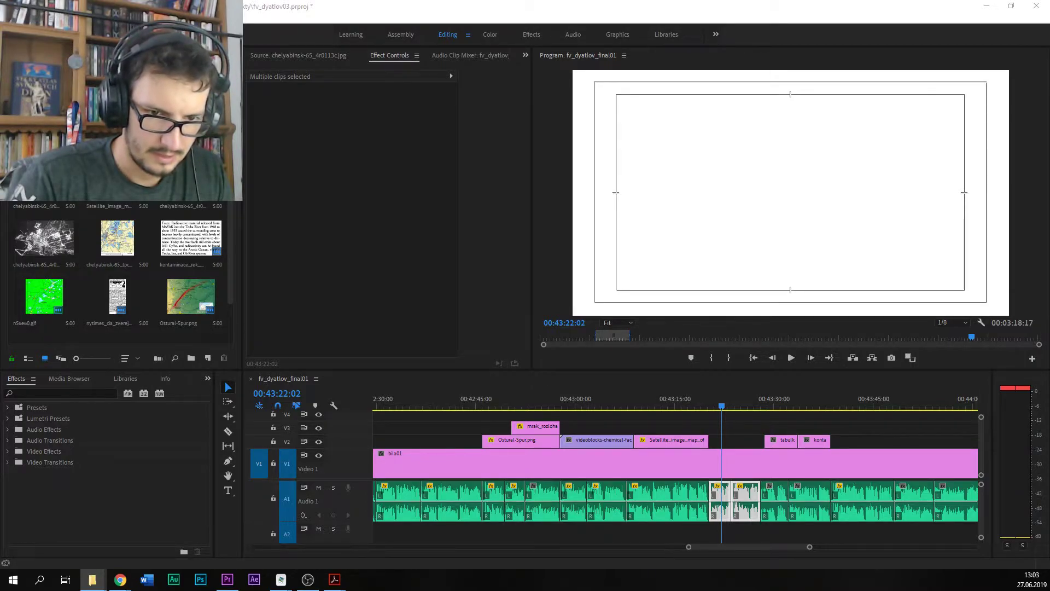
pyautogui.press('Return')
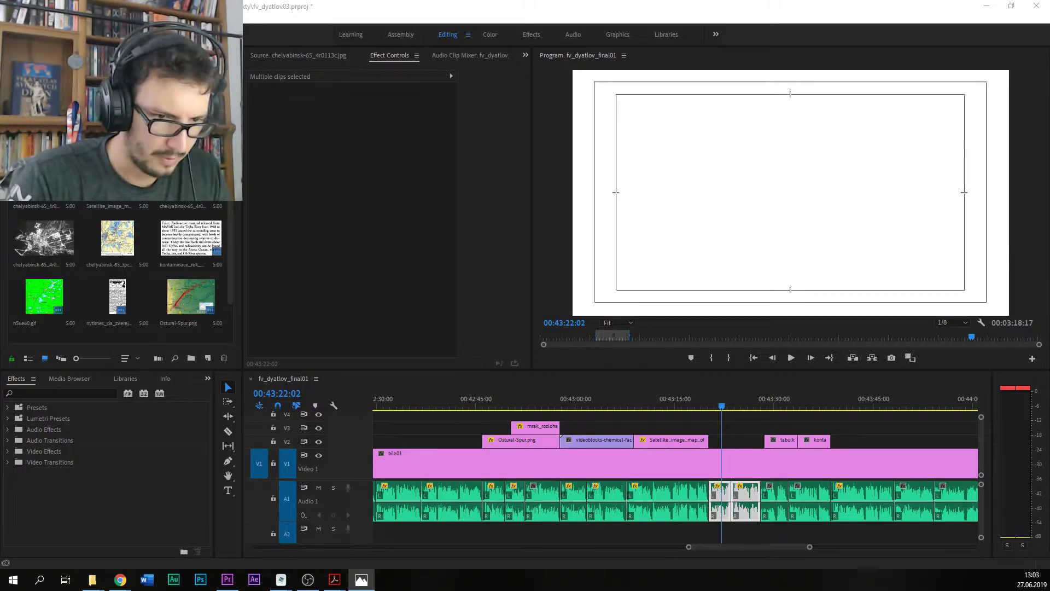
pyautogui.hotkey('alt', 'F4')
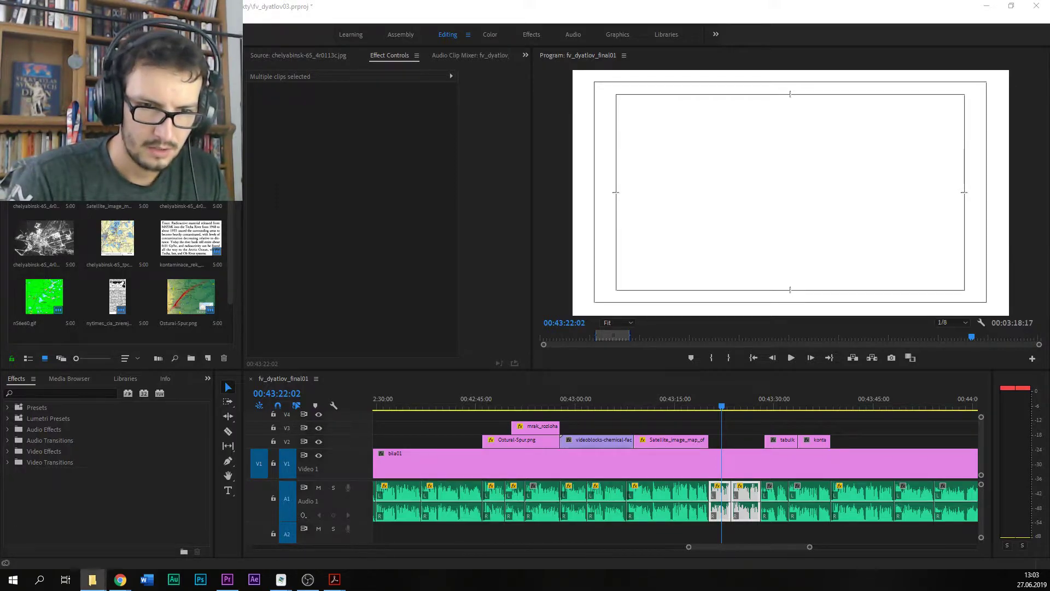
# Step: Return to the Premiere Pro sequence and play the narration from the empty stretch after the Mayak map
pyautogui.click(225, 382)
pyautogui.click(683, 406)
pyautogui.moveTo(684, 406); pyautogui.dragTo(740, 407)
pyautogui.press('space')
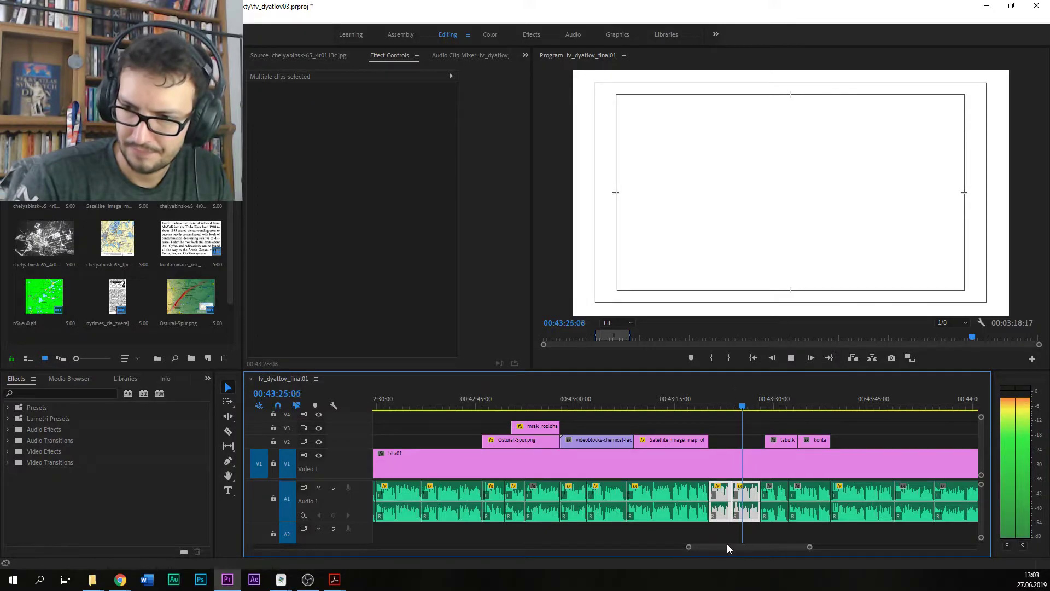
pyautogui.scroll(-2, 727, 546)
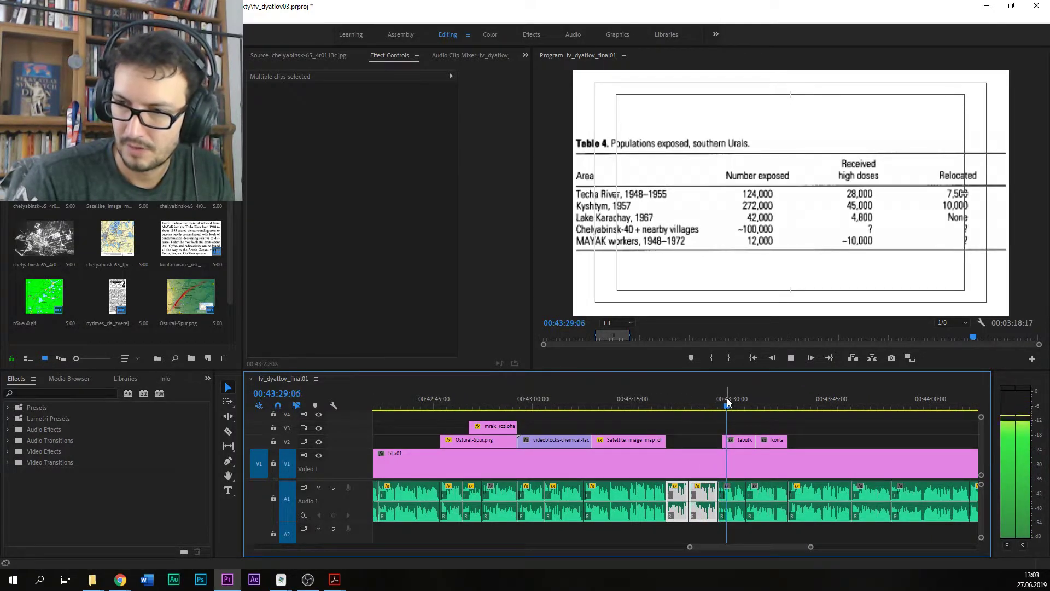
# Step: Move the population table and contamination text images together about ten seconds later, to the start of a later narration clip
pyautogui.click(752, 439)
pyautogui.moveTo(743, 443); pyautogui.dragTo(809, 443)
pyautogui.press('space')
# Step: Adjust the audio gain of the two narration clips just before the moved population table image and save the project
pyautogui.click(732, 491)
pyautogui.keyDown('shift'); pyautogui.click(760, 495); pyautogui.keyUp('shift')
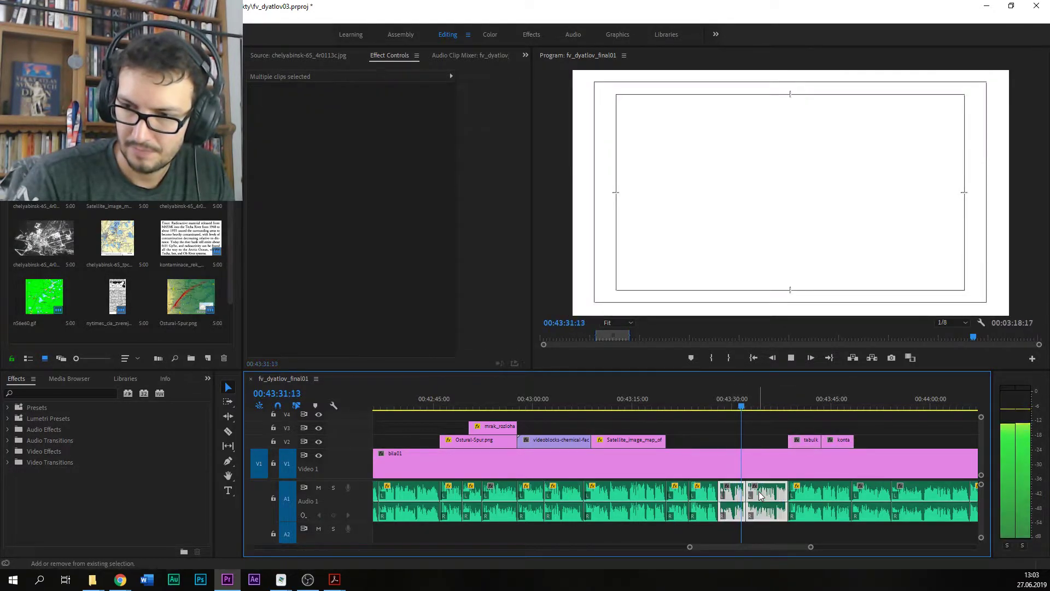
pyautogui.press('g')
pyautogui.press('Return')
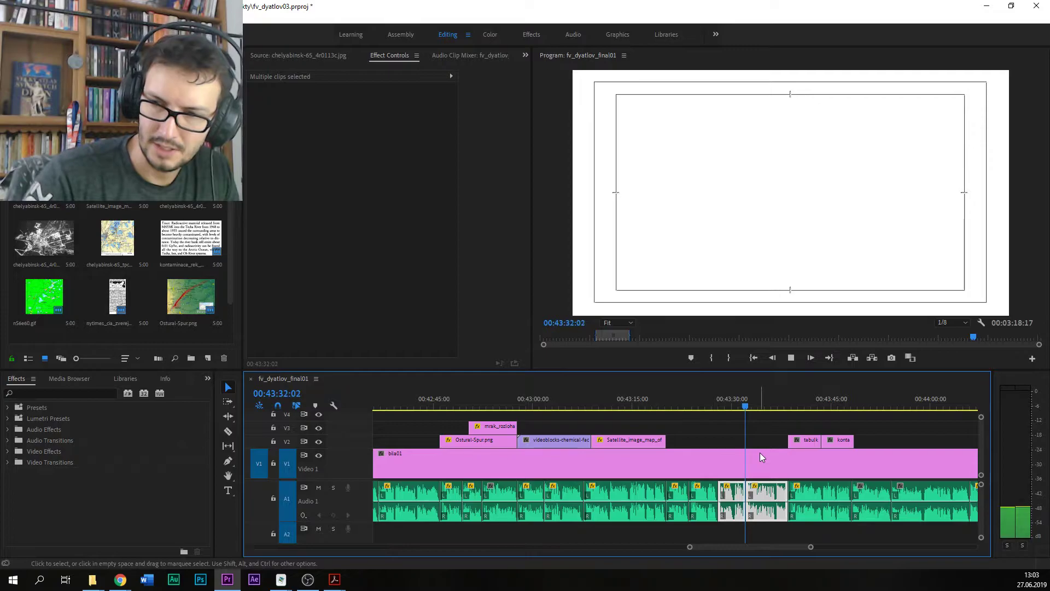
pyautogui.press('space')
pyautogui.hotkey('ctrl', 's')
# Step: Play back the adjusted narration leading up to the population table and save the project
pyautogui.press('space')
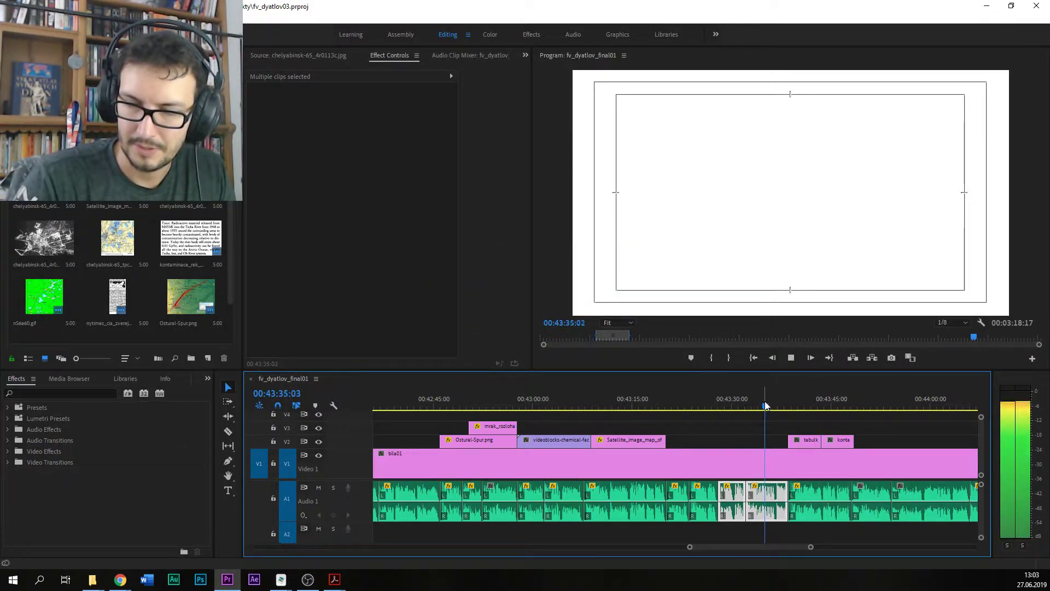
pyautogui.click(805, 424)
pyautogui.moveTo(787, 408); pyautogui.dragTo(743, 405)
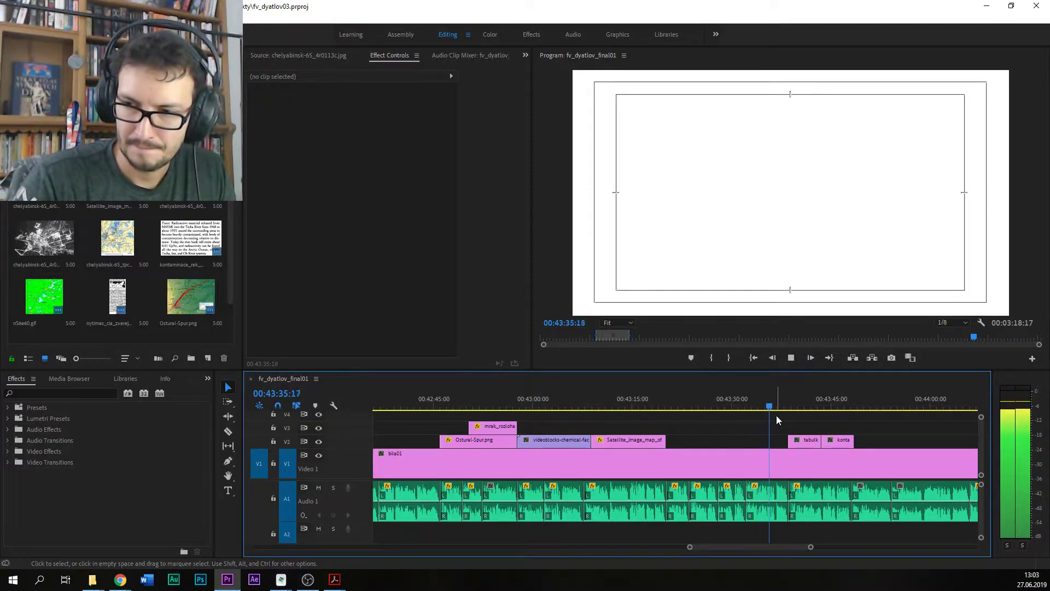
pyautogui.hotkey('ctrl', 's')
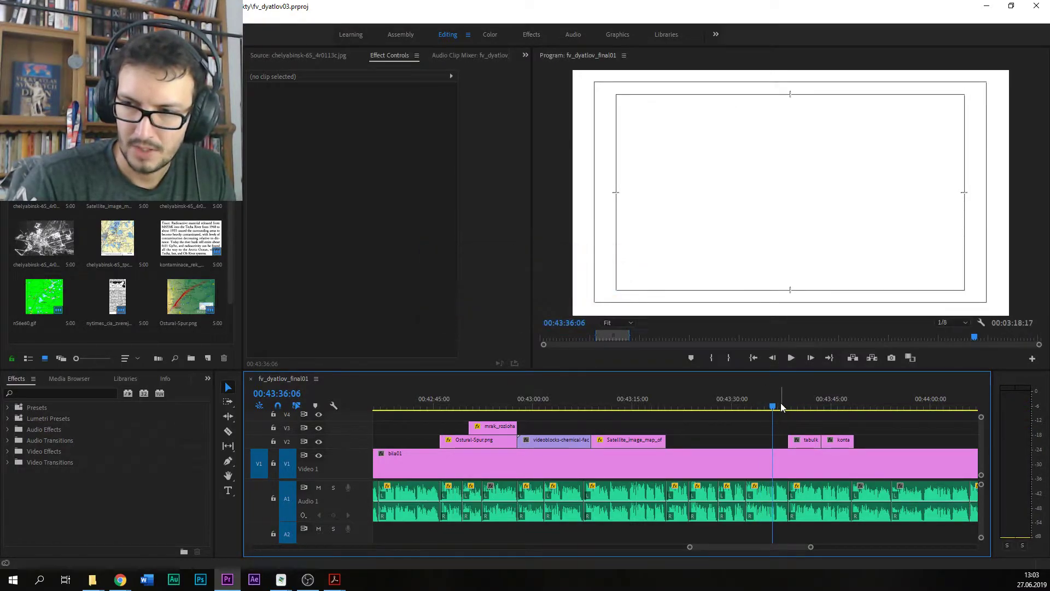
pyautogui.moveTo(772, 409); pyautogui.dragTo(768, 409)
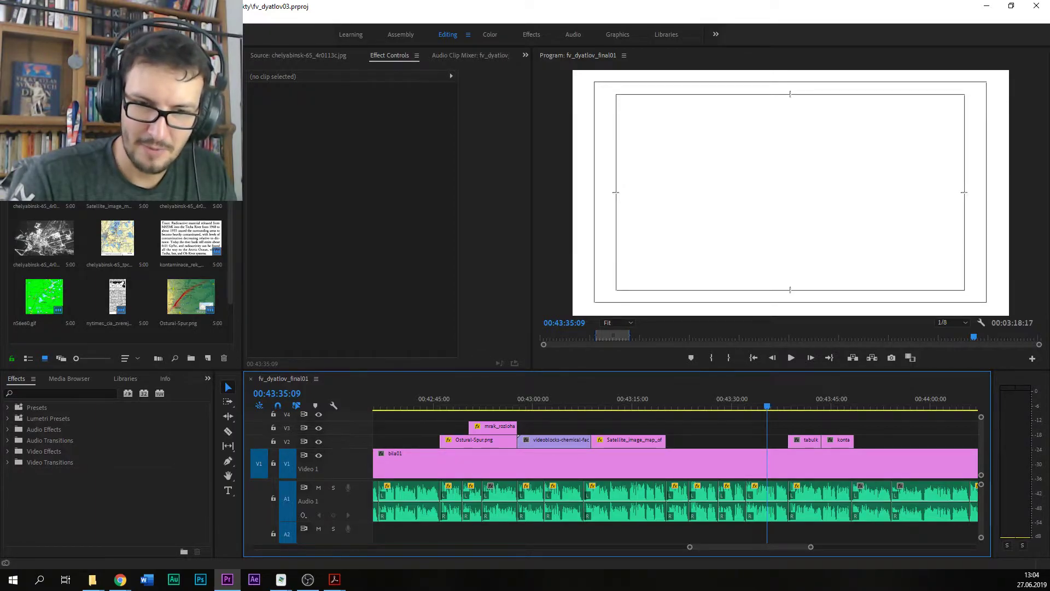
pyautogui.click(693, 456)
pyautogui.hotkey('ctrl', 's')
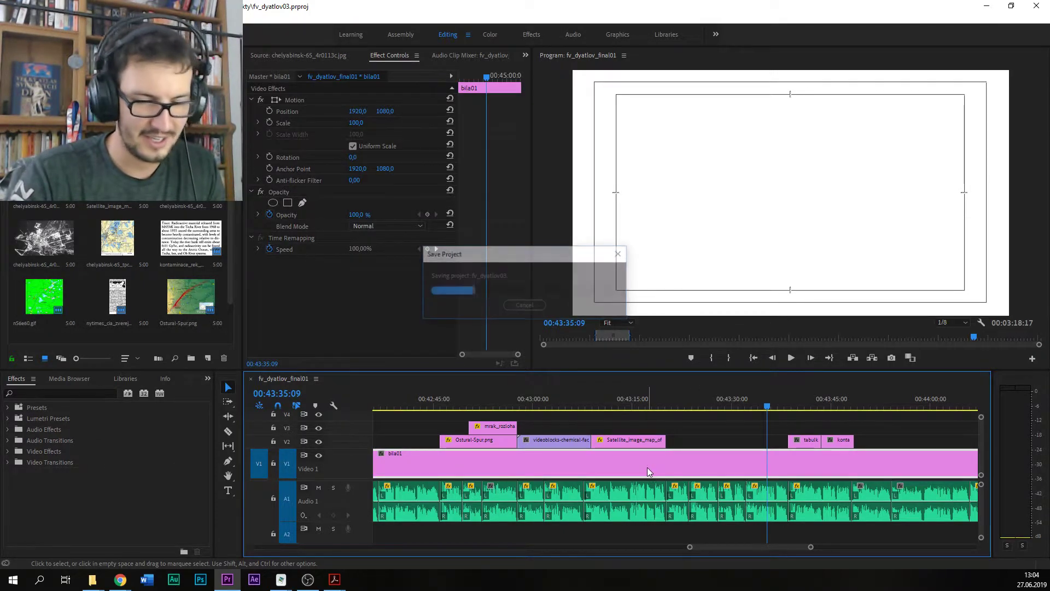
# Step: Replay the end of the narration before the population table from about 00:43:35
pyautogui.click(759, 406)
pyautogui.moveTo(758, 406); pyautogui.dragTo(755, 405)
pyautogui.moveTo(690, 547); pyautogui.dragTo(673, 547)
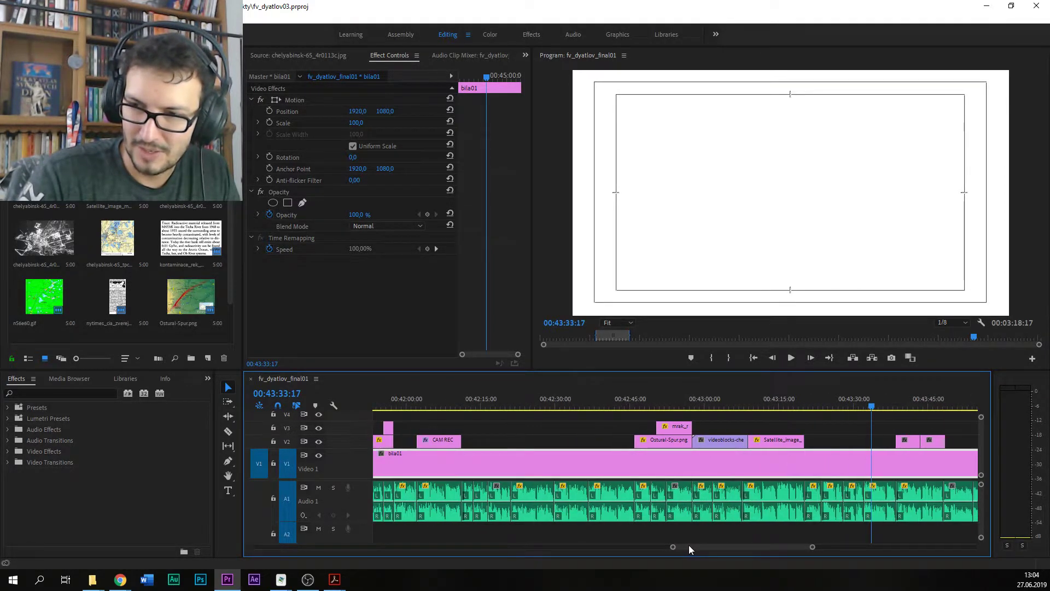
pyautogui.scroll(-5, 688, 544)
pyautogui.moveTo(819, 548); pyautogui.dragTo(810, 548)
pyautogui.click(681, 405)
pyautogui.moveTo(682, 404); pyautogui.dragTo(686, 404)
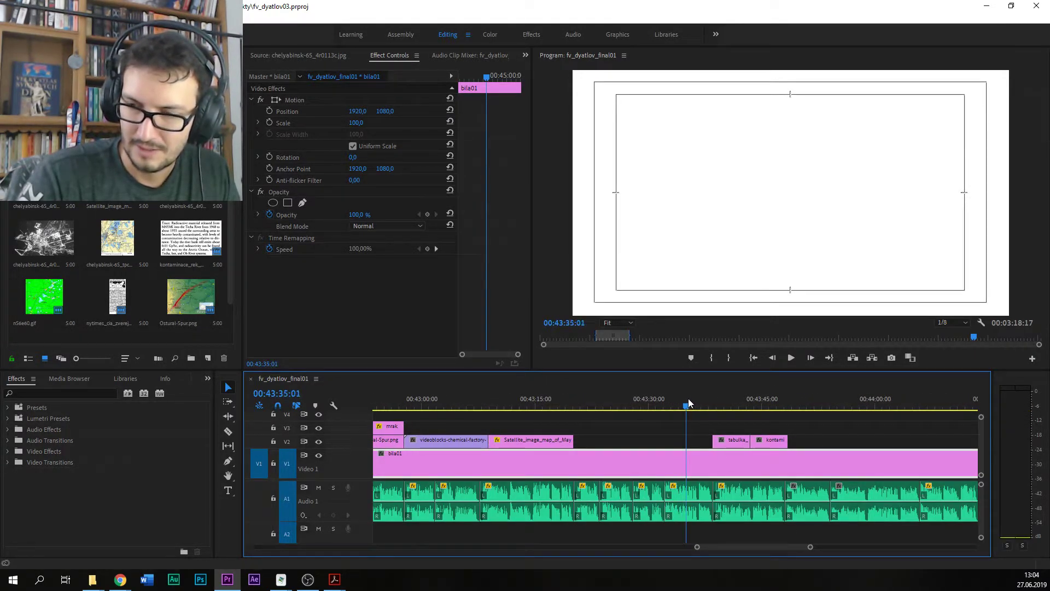
pyautogui.press('space')
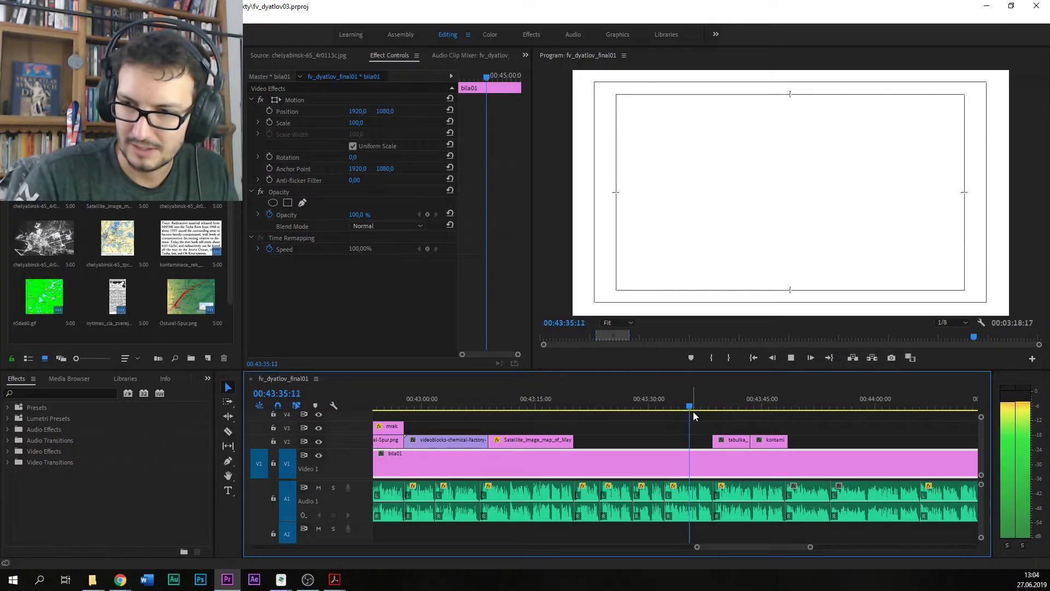
# Step: Adjust the audio gain of the narration clip under the population table and of the clip just before it
pyautogui.click(733, 495)
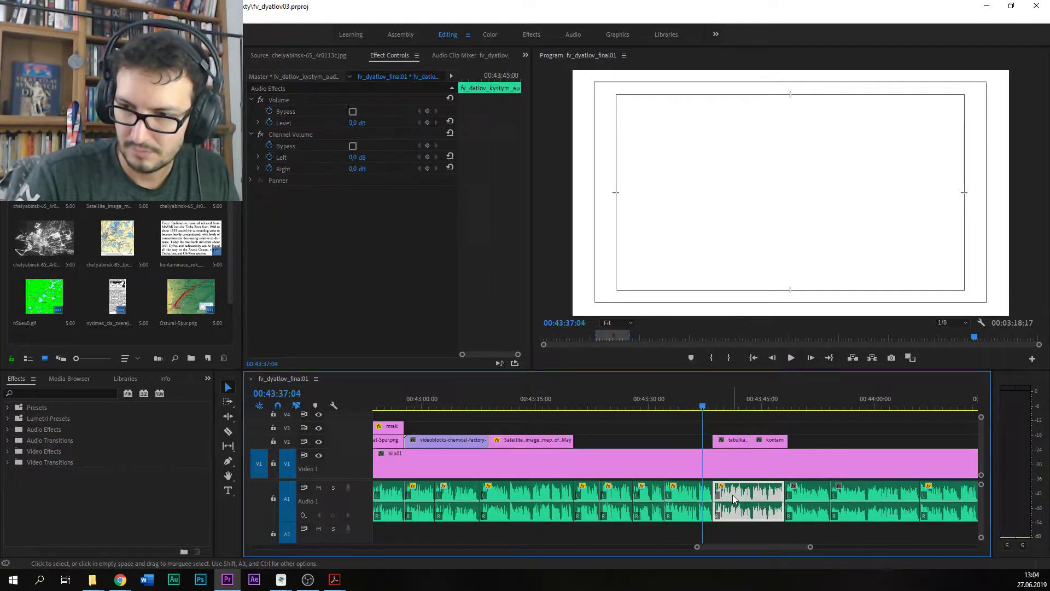
pyautogui.press('g')
pyautogui.press('Return')
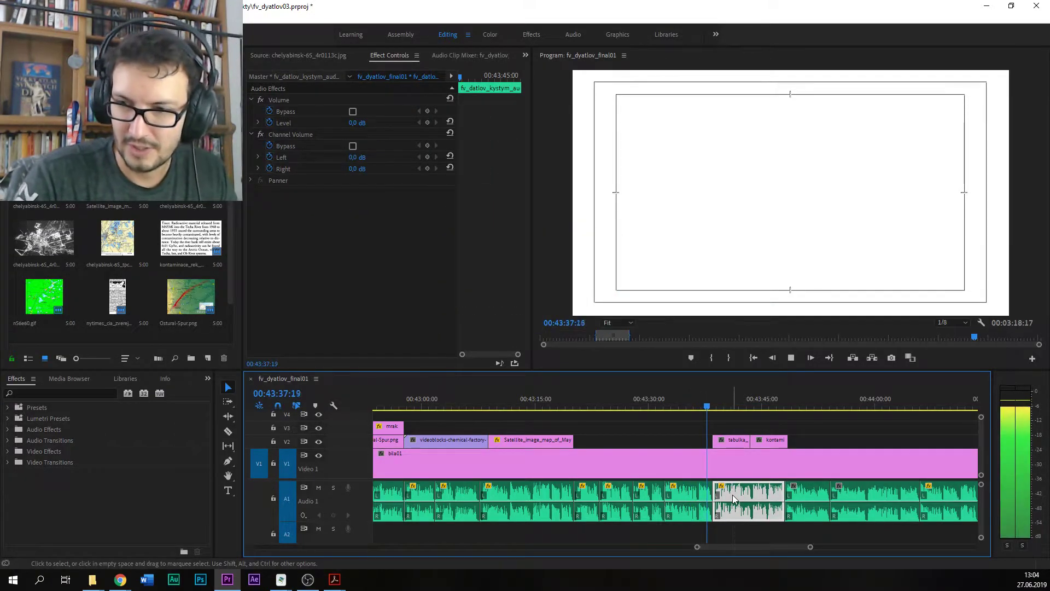
pyautogui.press('space')
pyautogui.click(684, 494)
pyautogui.press('g')
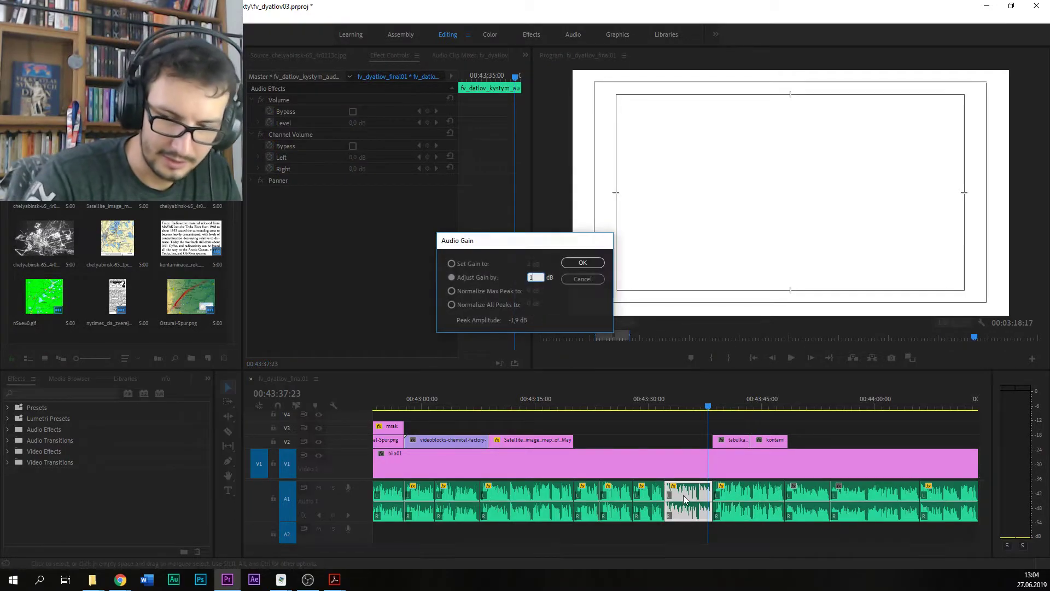
pyautogui.press('Return')
# Step: Play the table passage, move the contamination text image later and extend the population table to the end of its narration clip
pyautogui.press('space')
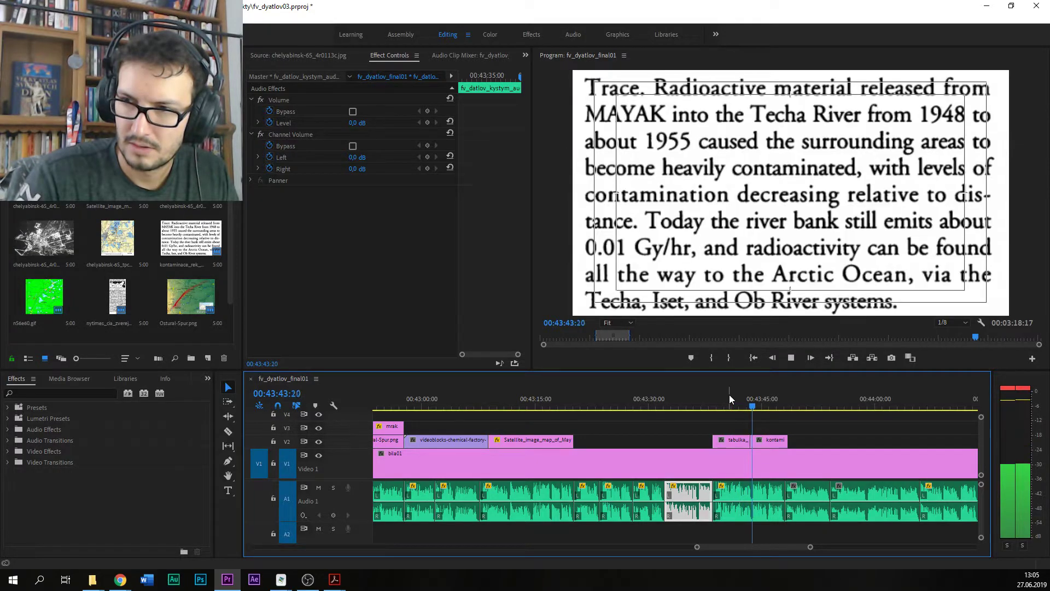
pyautogui.press('space')
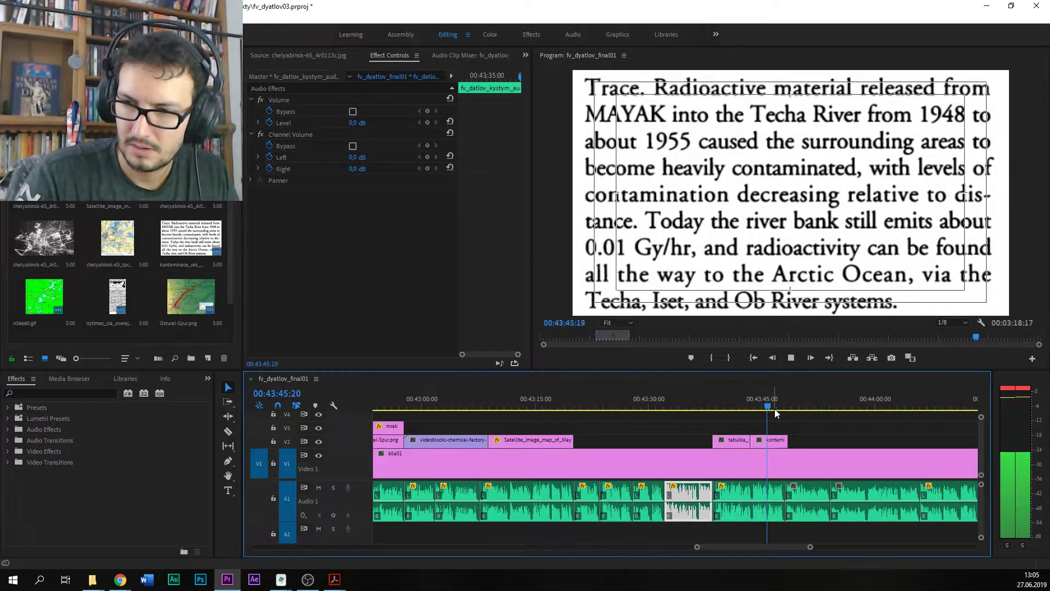
pyautogui.moveTo(720, 432); pyautogui.dragTo(784, 441)
pyautogui.click(754, 454)
pyautogui.click(753, 443)
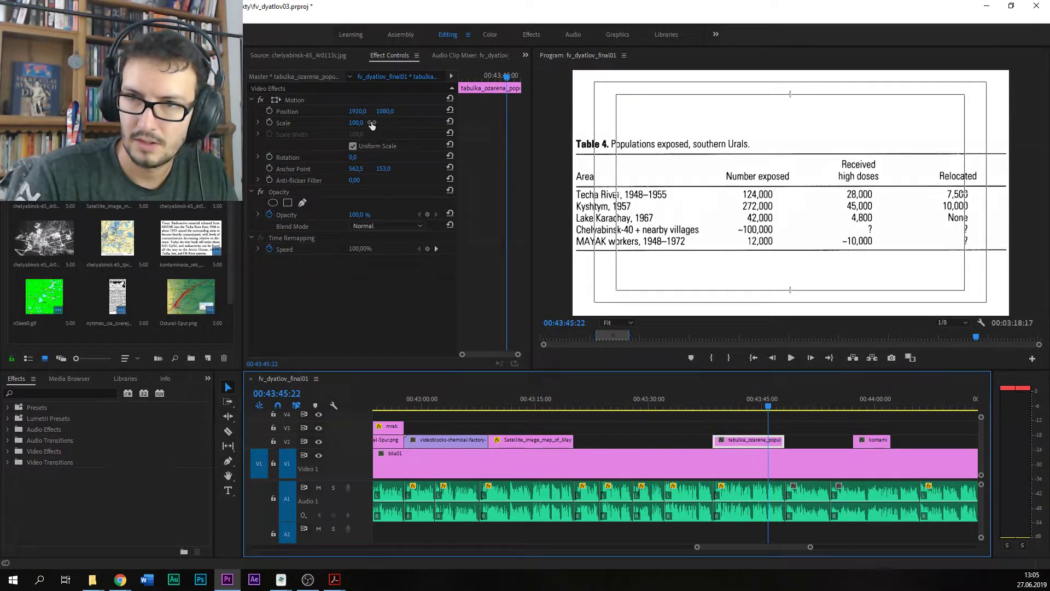
# Step: Scale the population table image to 89, set its vertical position to 1088 and save the project
pyautogui.moveTo(354, 122); pyautogui.dragTo(632, 111)
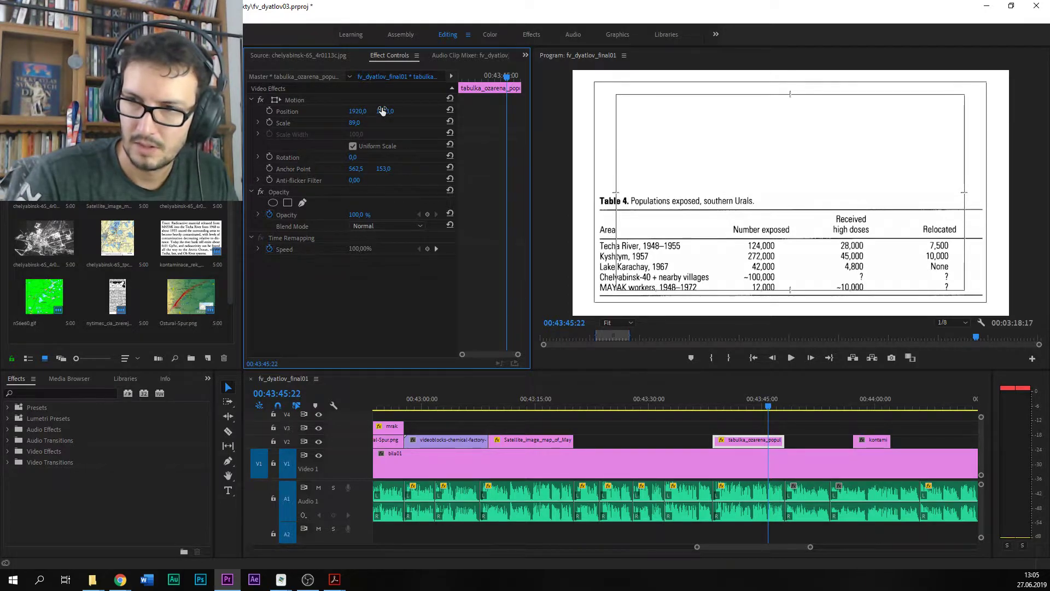
pyautogui.moveTo(382, 111); pyautogui.dragTo(151, 111)
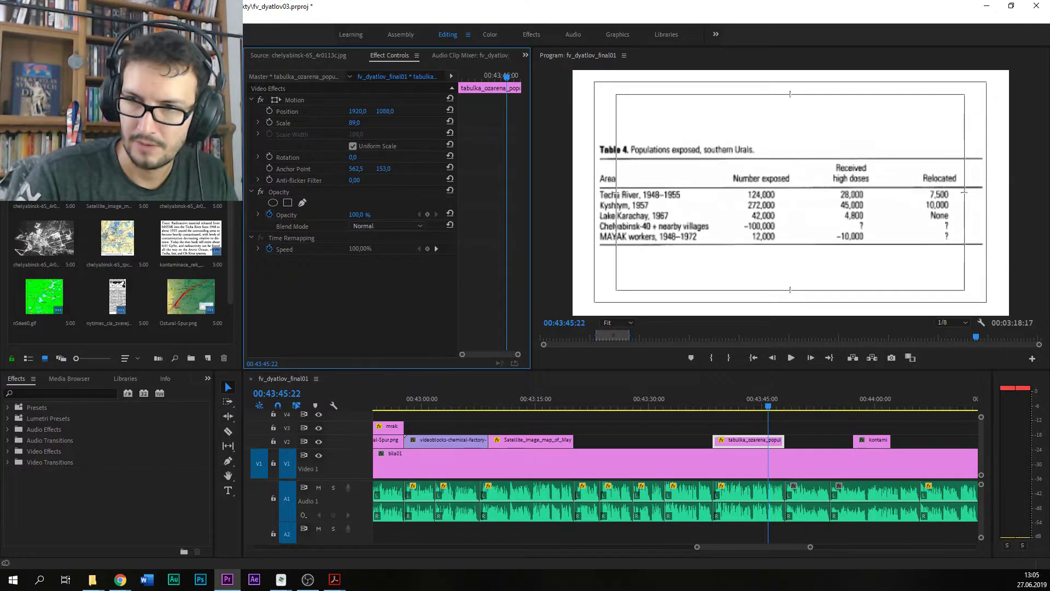
pyautogui.hotkey('ctrl', 's')
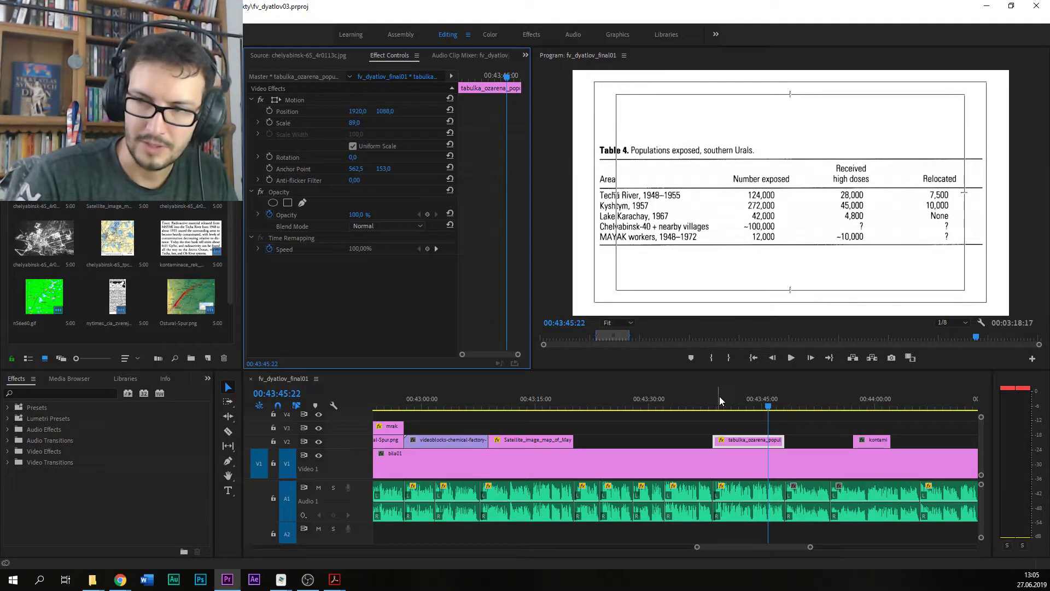
# Step: Play the narration after the population table and adjust the audio gain of the clip directly following it
pyautogui.click(742, 403)
pyautogui.scroll(-2, 758, 547)
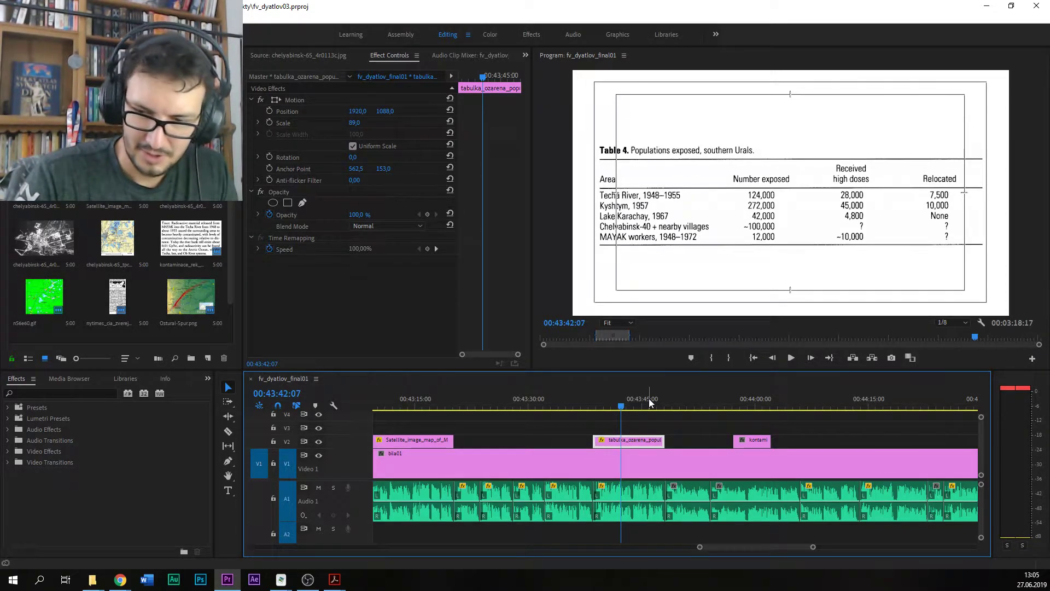
pyautogui.click(661, 395)
pyautogui.press('space')
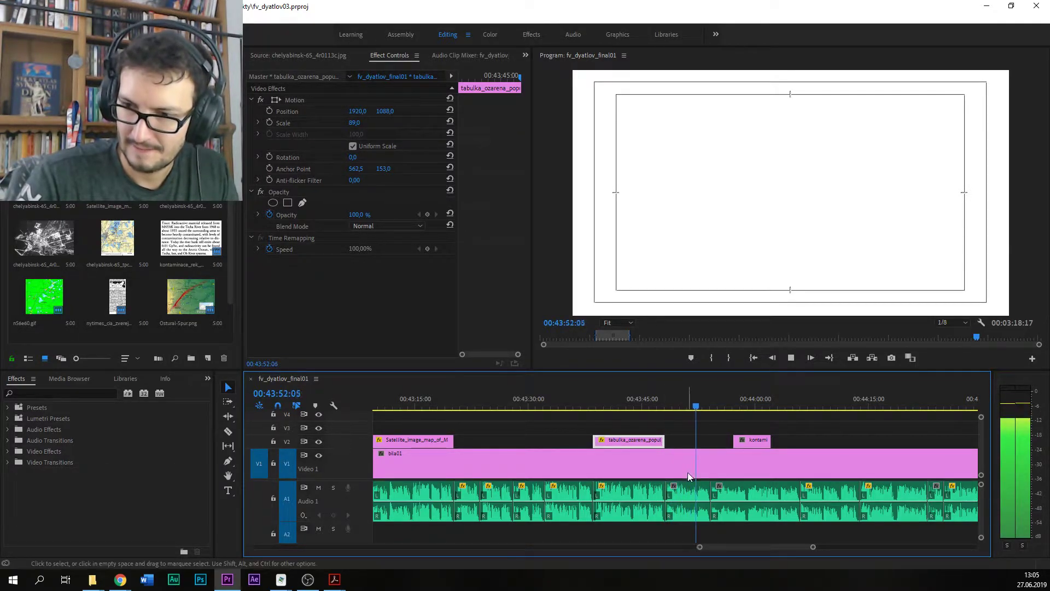
pyautogui.click(692, 499)
pyautogui.press('g')
pyautogui.press('Return')
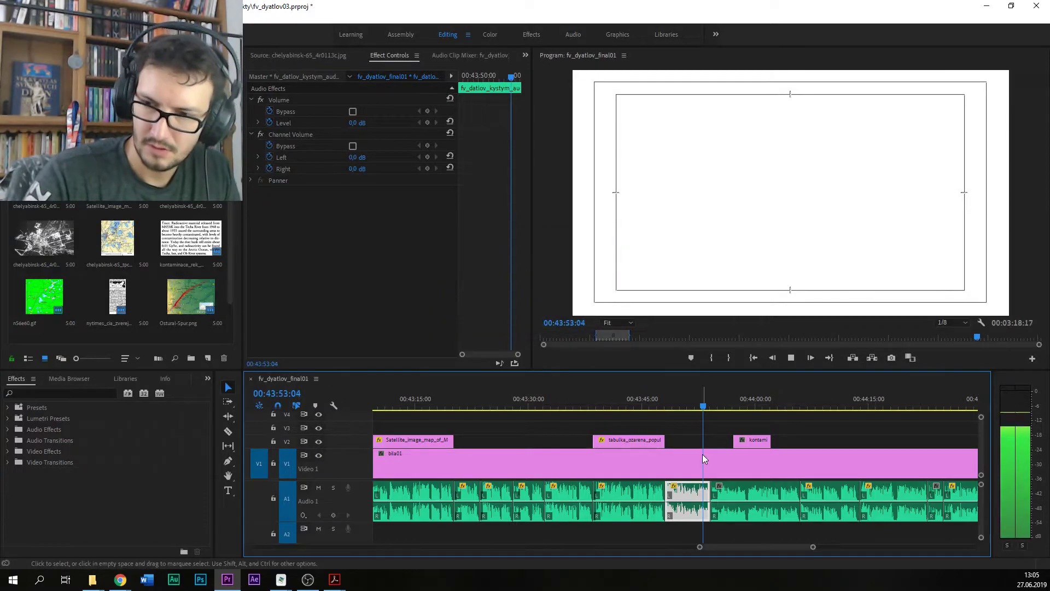
pyautogui.moveTo(667, 402)
pyautogui.mouseDown()
pyautogui.moveTo(655, 402)
pyautogui.moveTo(674, 403)
pyautogui.mouseUp()
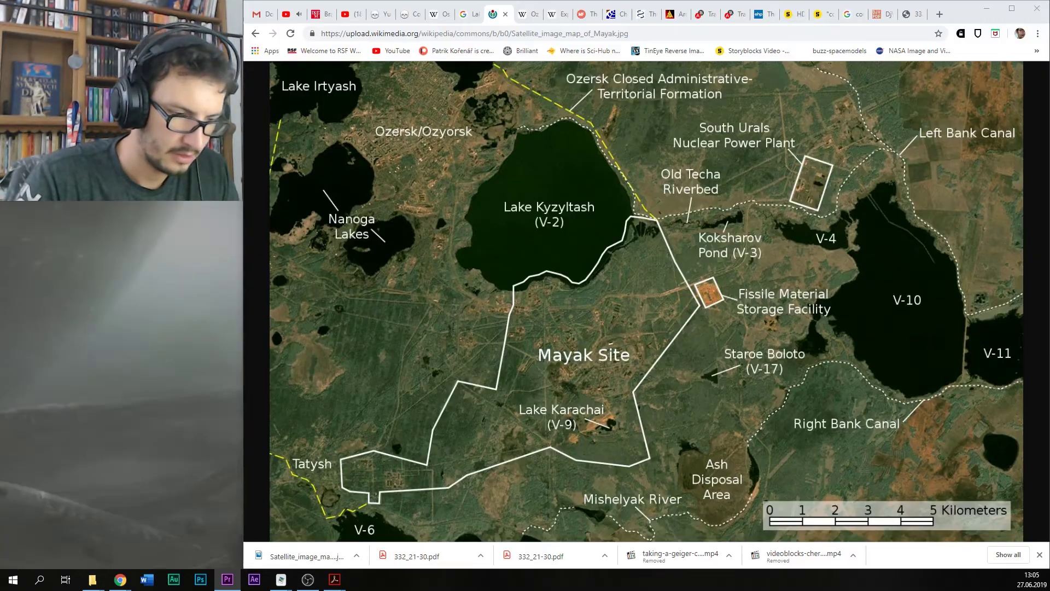
# Step: Switch to Chrome and find the 1-10 DjVu file in the 1957 accident archive's chapter list
pyautogui.hotkey('alt', 'Tab')
pyautogui.click(678, 8)
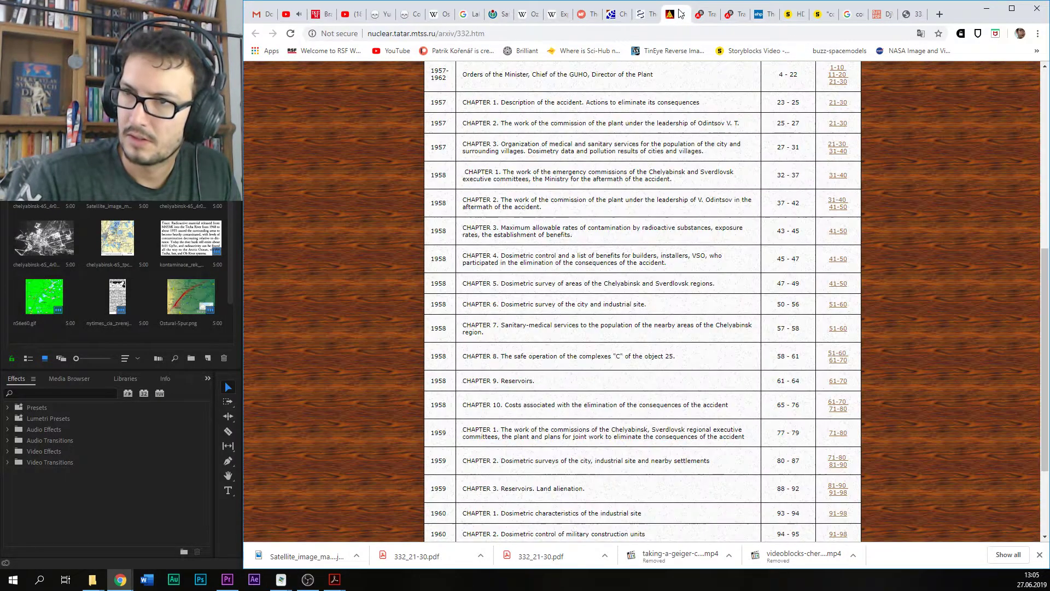
pyautogui.scroll(6, 625, 258)
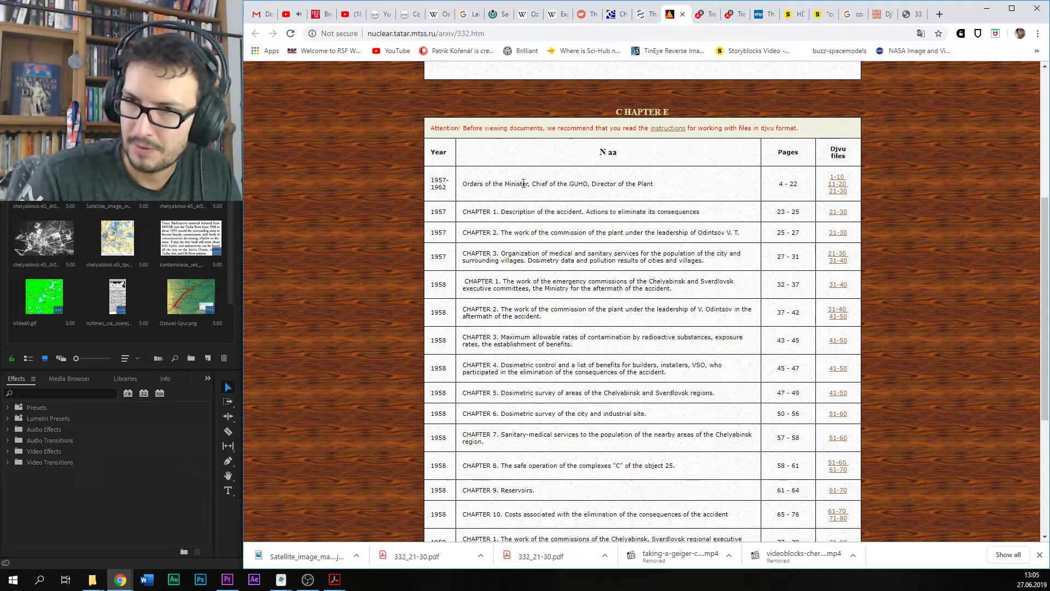
pyautogui.click(837, 176)
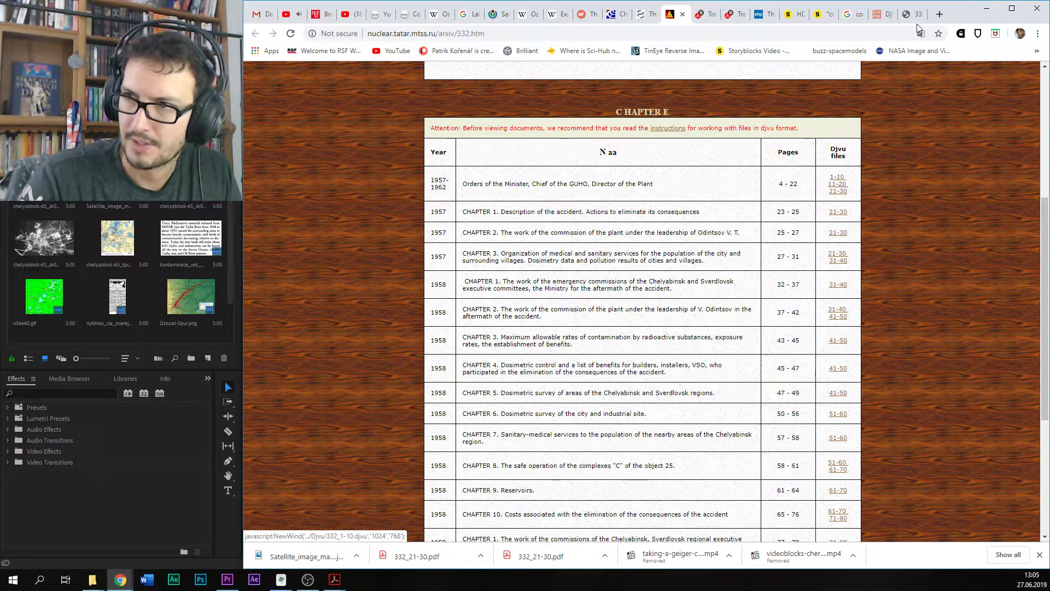
# Step: Convert 332_1-10.djvu from the djvu_nehoda folder with djvu2pdf.com and download the resulting PDF
pyautogui.click(885, 15)
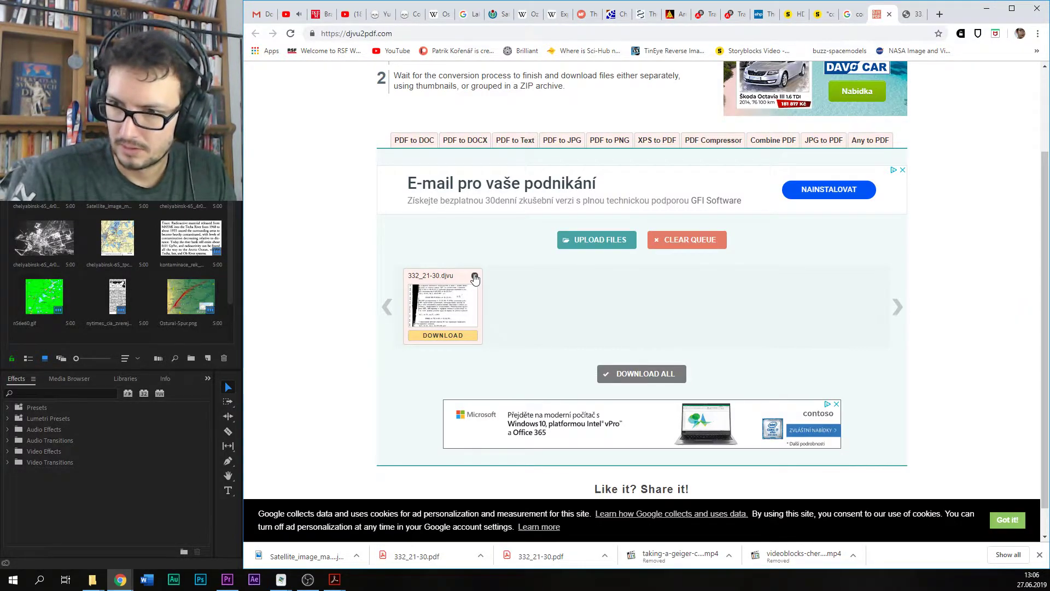
pyautogui.click(616, 246)
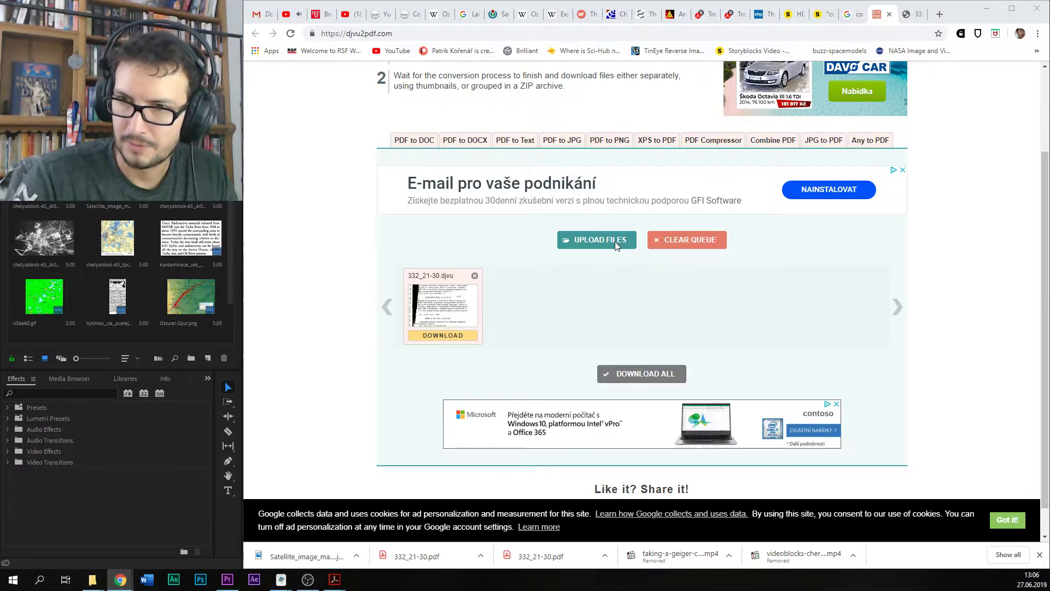
pyautogui.click(377, 76)
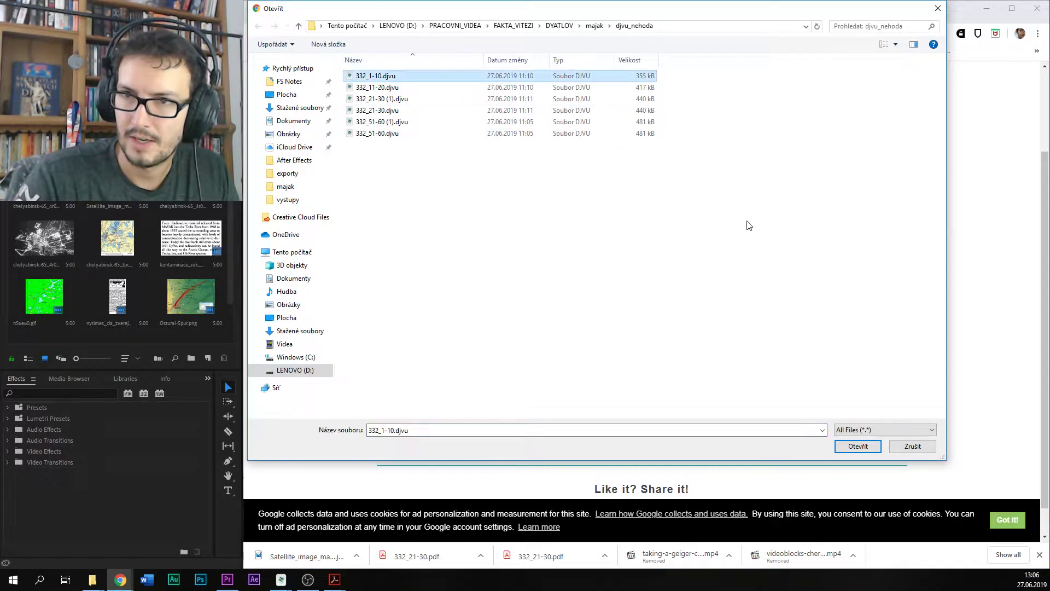
pyautogui.click(853, 444)
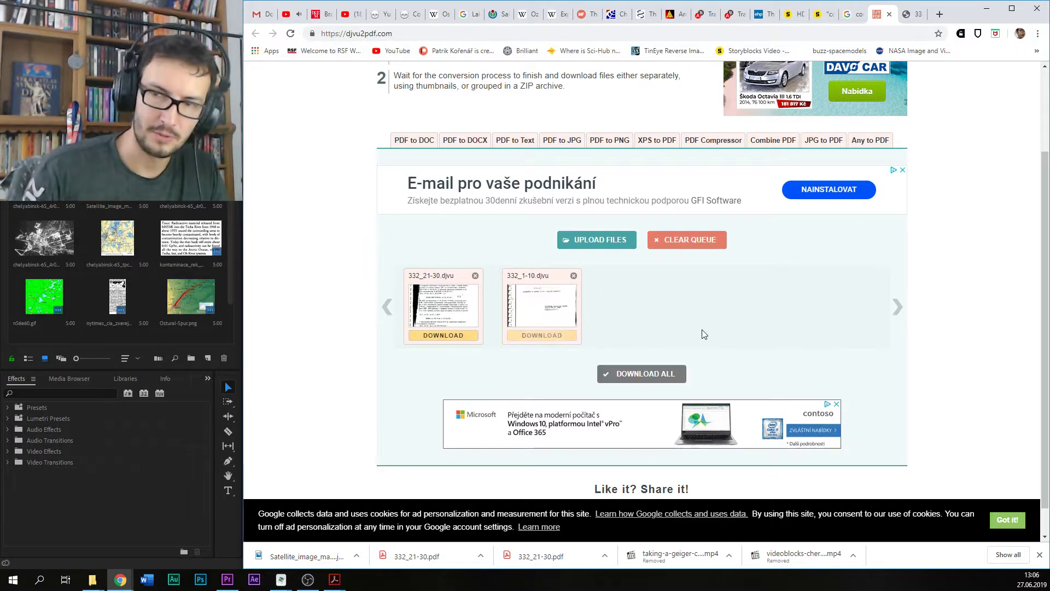
pyautogui.click(562, 336)
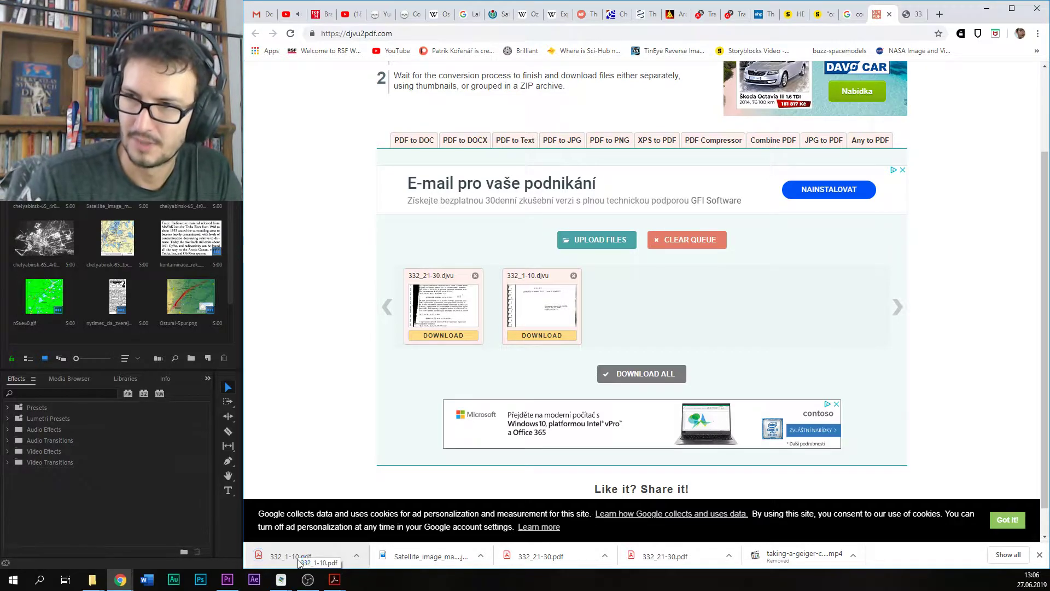
# Step: Open the downloaded 332_1-10.pdf and look through its title page and table of contents
pyautogui.click(299, 563)
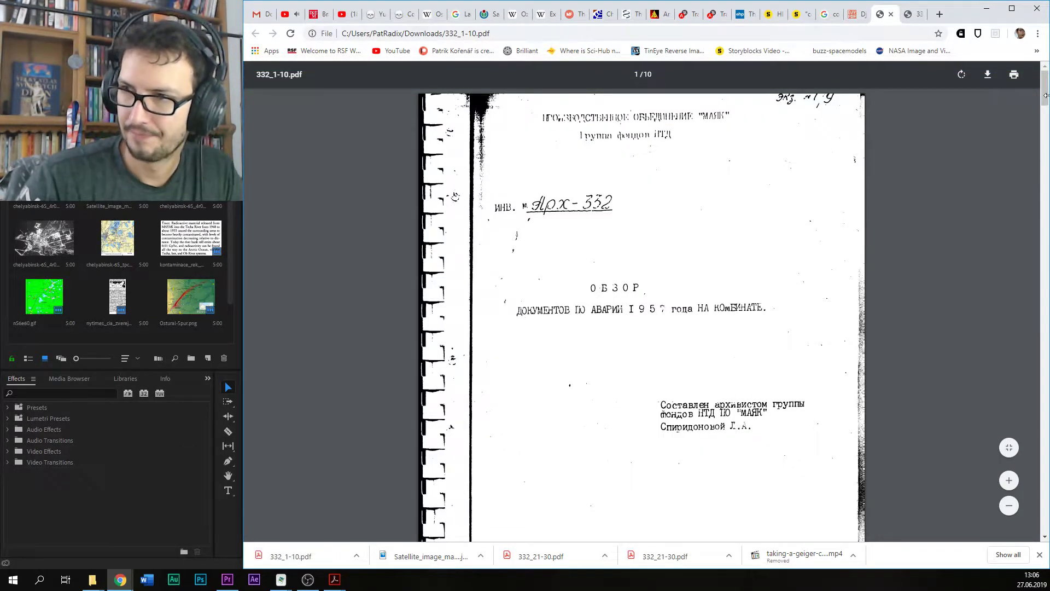
pyautogui.moveTo(1044, 99); pyautogui.dragTo(1045, 118)
pyautogui.scroll(-1, 1044, 119)
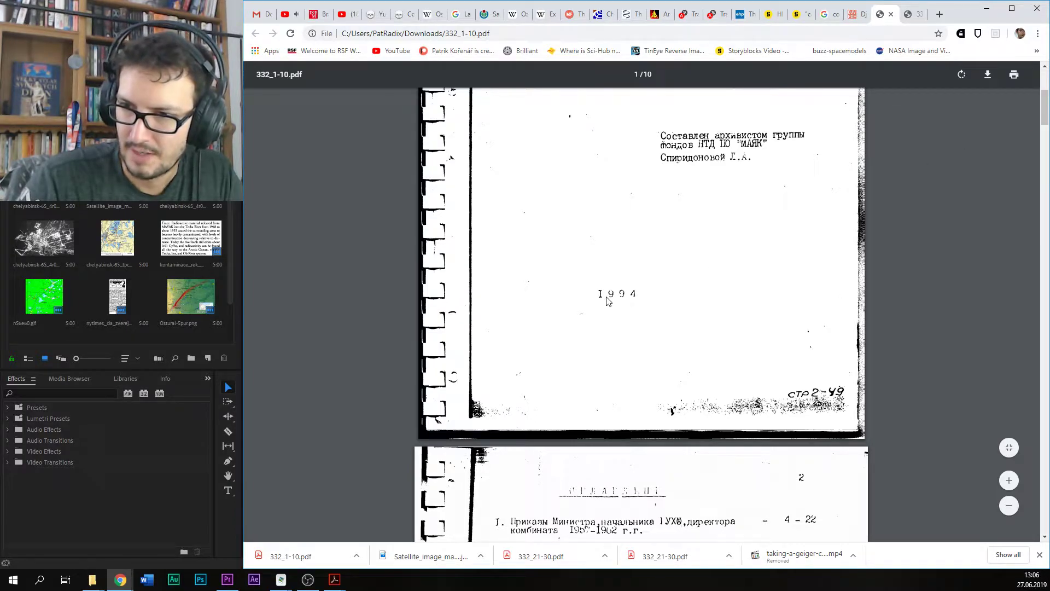
pyautogui.scroll(4, 607, 300)
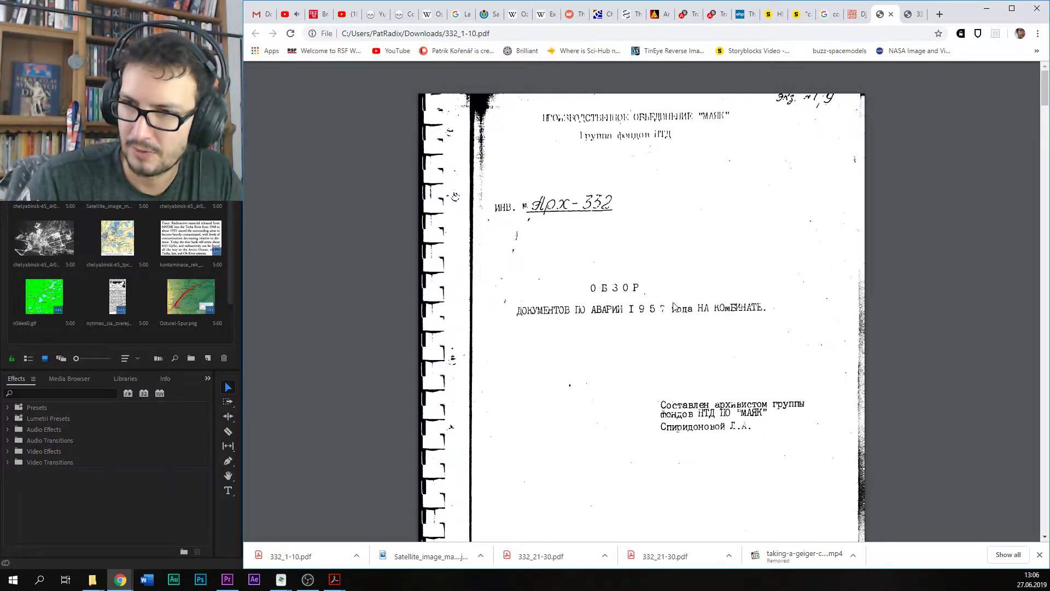
pyautogui.scroll(-4, 661, 311)
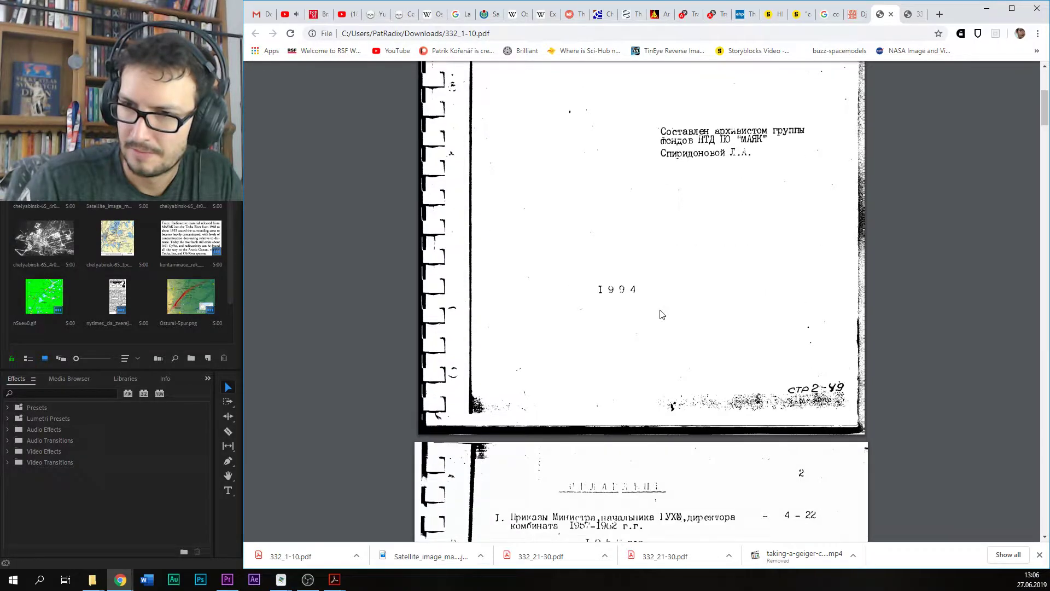
pyautogui.scroll(-5, 660, 314)
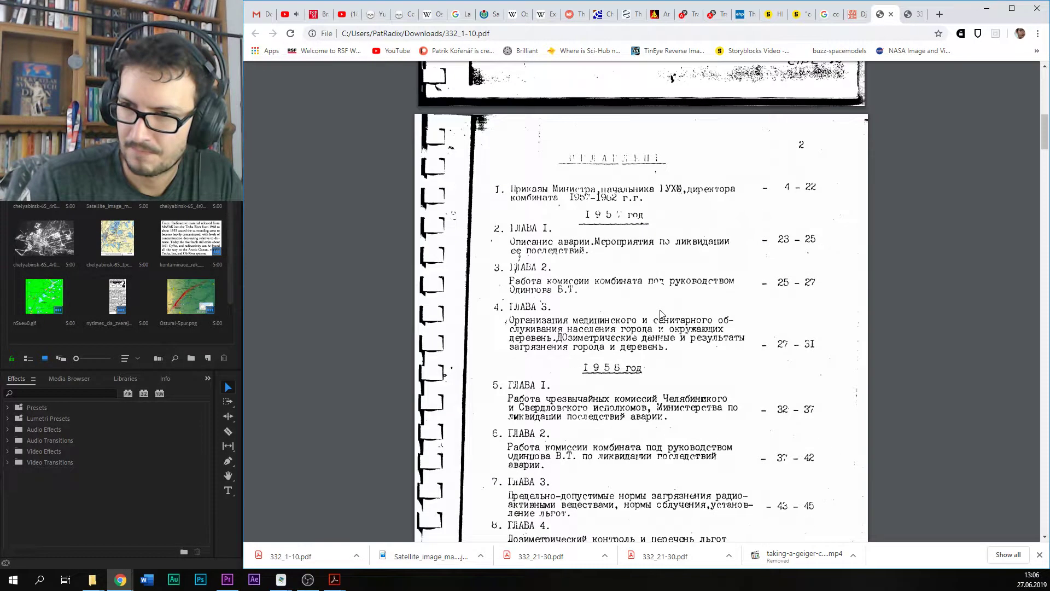
pyautogui.moveTo(1044, 143); pyautogui.dragTo(1045, 109)
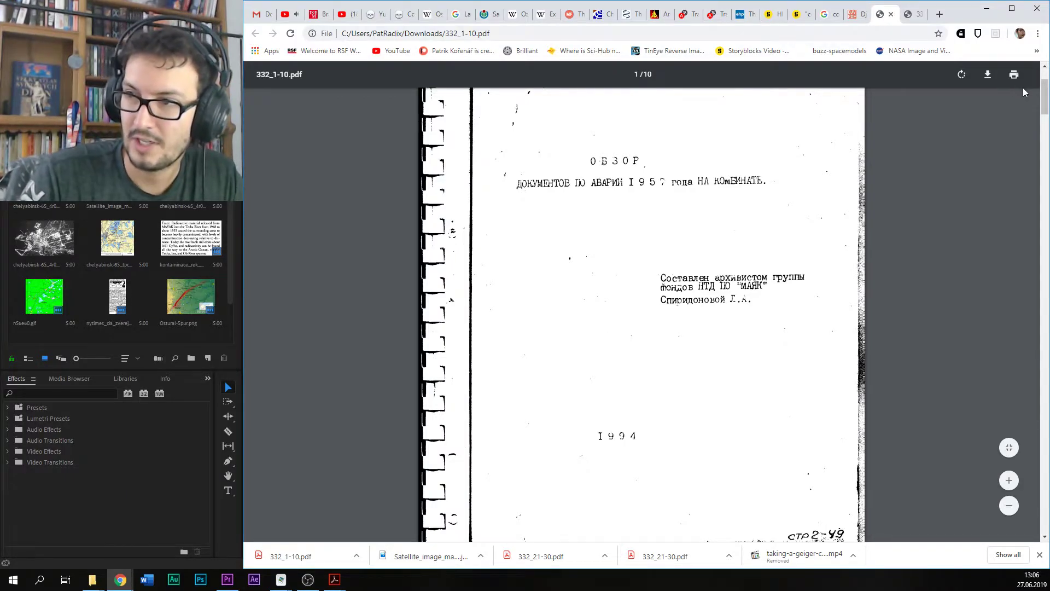
pyautogui.moveTo(1044, 98); pyautogui.dragTo(1002, 80)
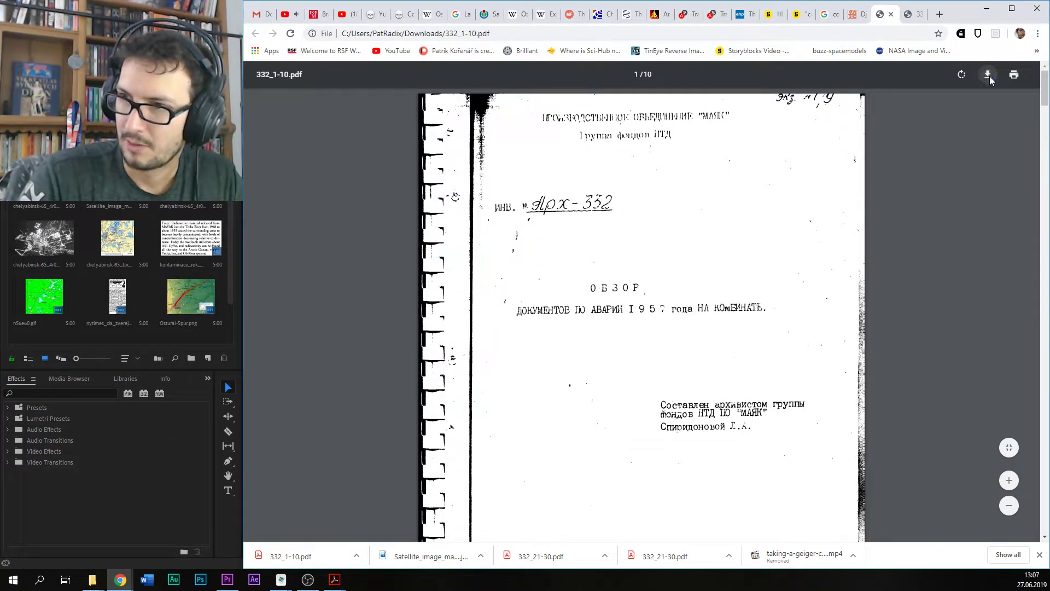
# Step: Save 332_1-10.pdf into the report_ofic folder inside the majak folder
pyautogui.click(988, 76)
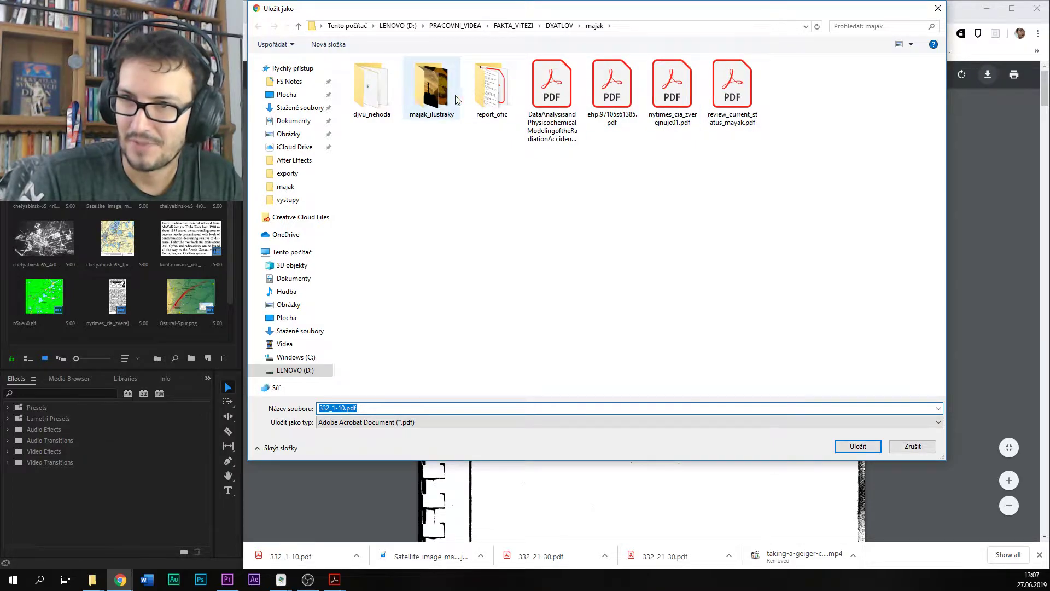
pyautogui.doubleClick(492, 88)
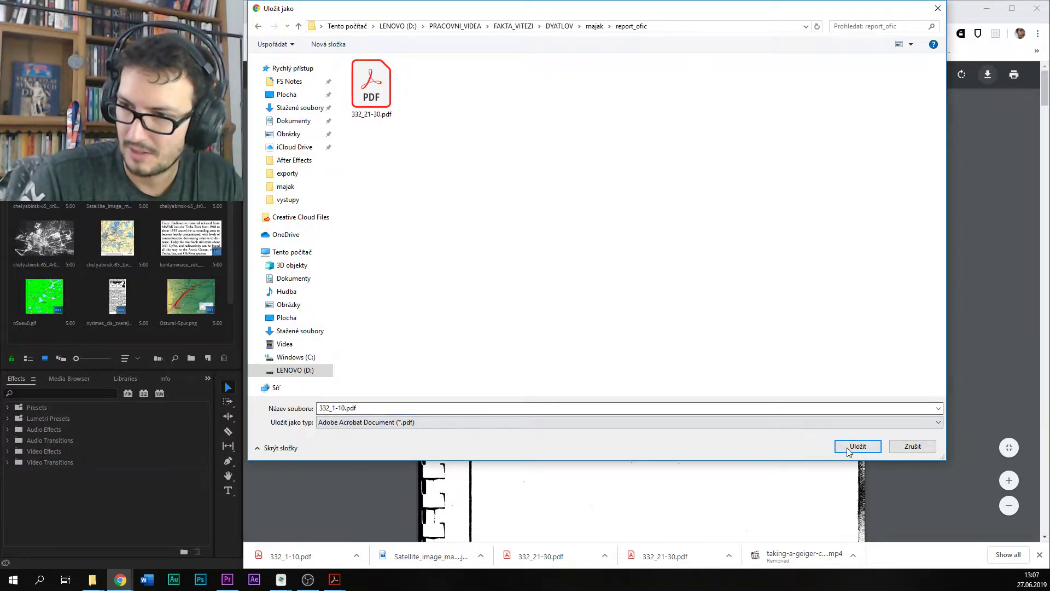
pyautogui.click(848, 446)
# Step: Examine the title page of 332_1-10.pdf from the heading down to the year and the start of the contents page
pyautogui.scroll(-3, 681, 270)
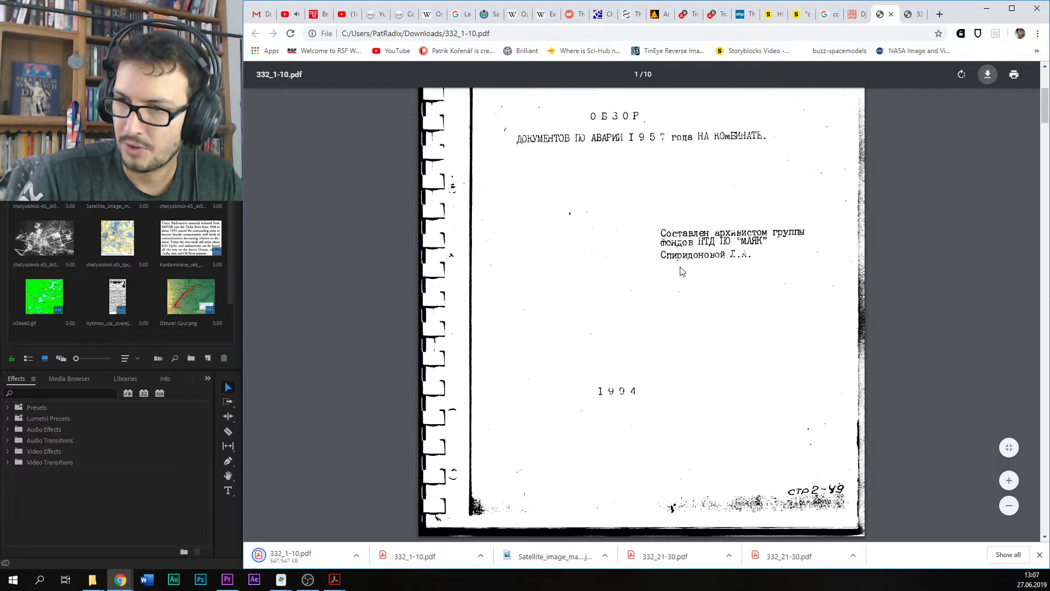
pyautogui.scroll(-3, 709, 260)
pyautogui.scroll(7, 710, 260)
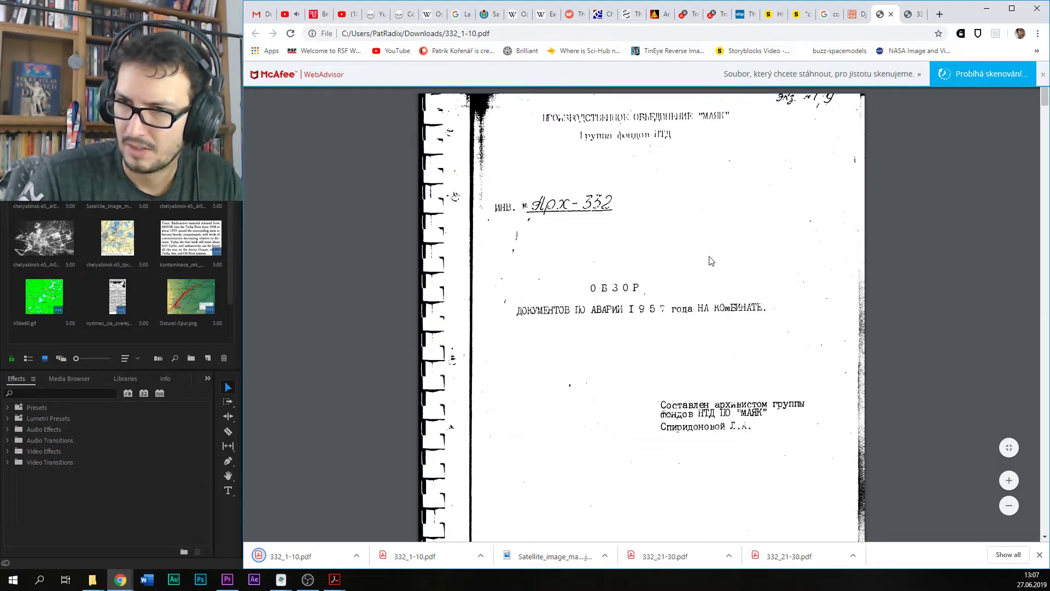
pyautogui.scroll(-3, 638, 180)
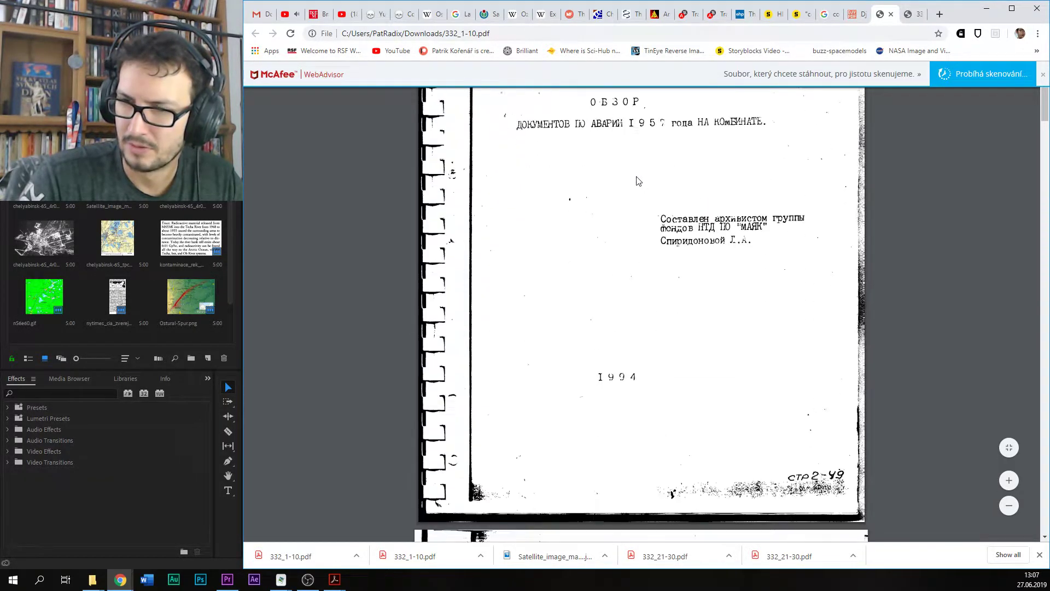
pyautogui.scroll(-1, 638, 181)
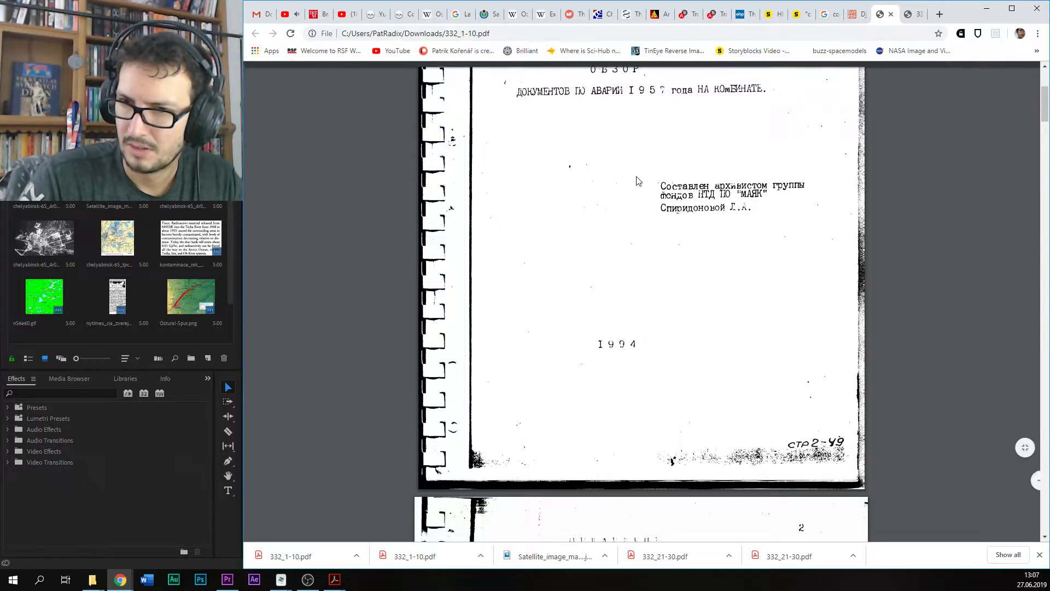
pyautogui.scroll(4, 638, 180)
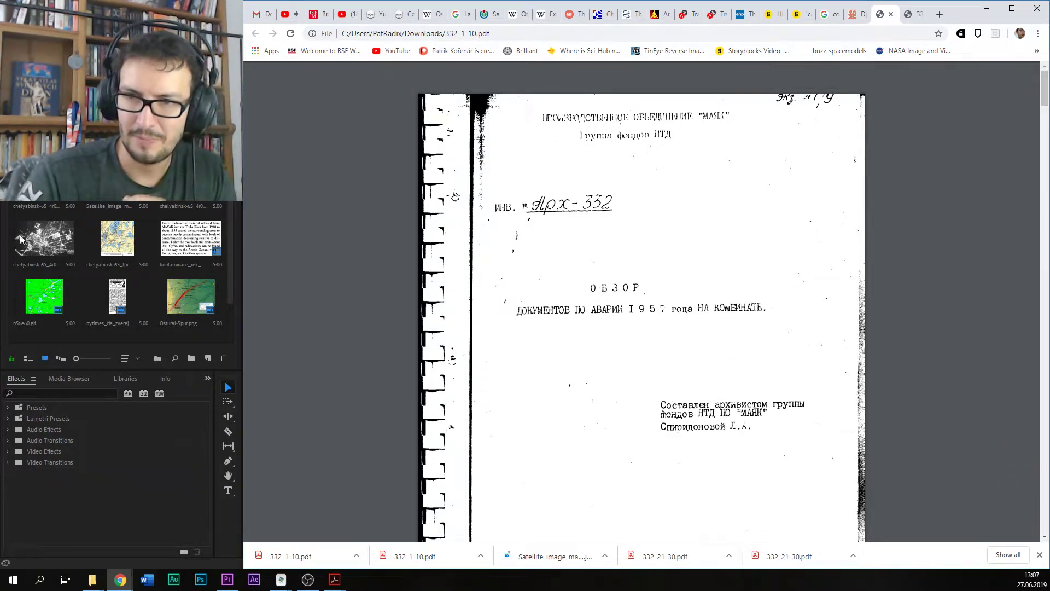
pyautogui.scroll(-4, 440, 271)
pyautogui.scroll(5, 690, 352)
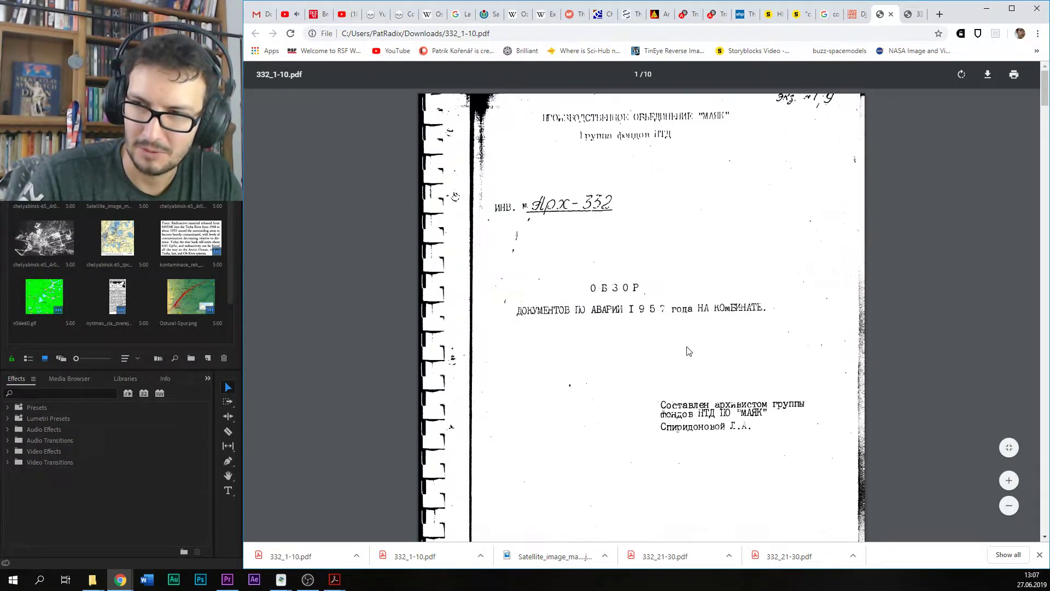
pyautogui.scroll(-4, 698, 319)
pyautogui.scroll(-2, 698, 319)
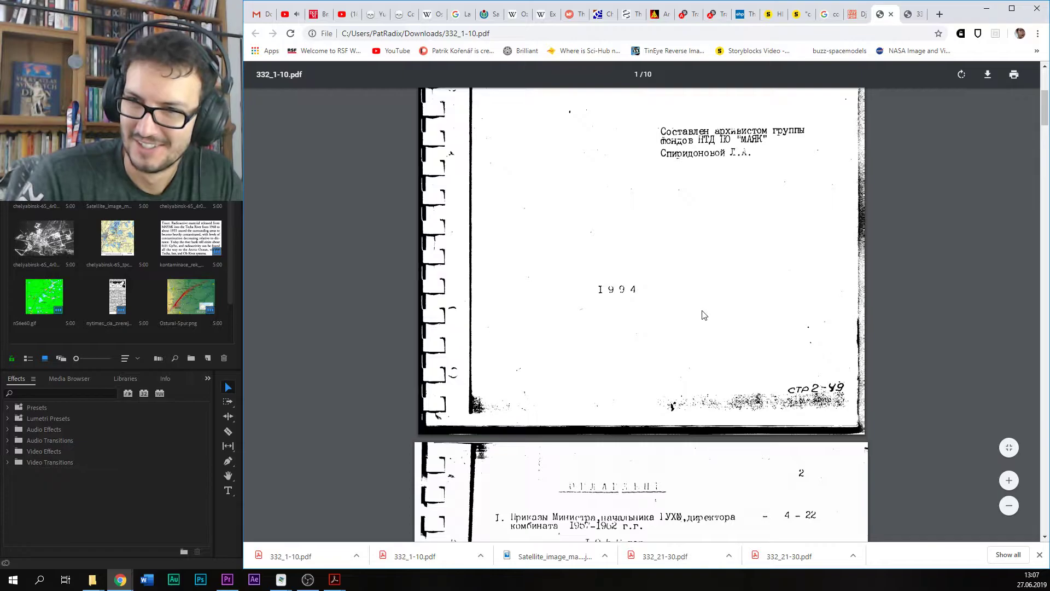
pyautogui.scroll(5, 703, 311)
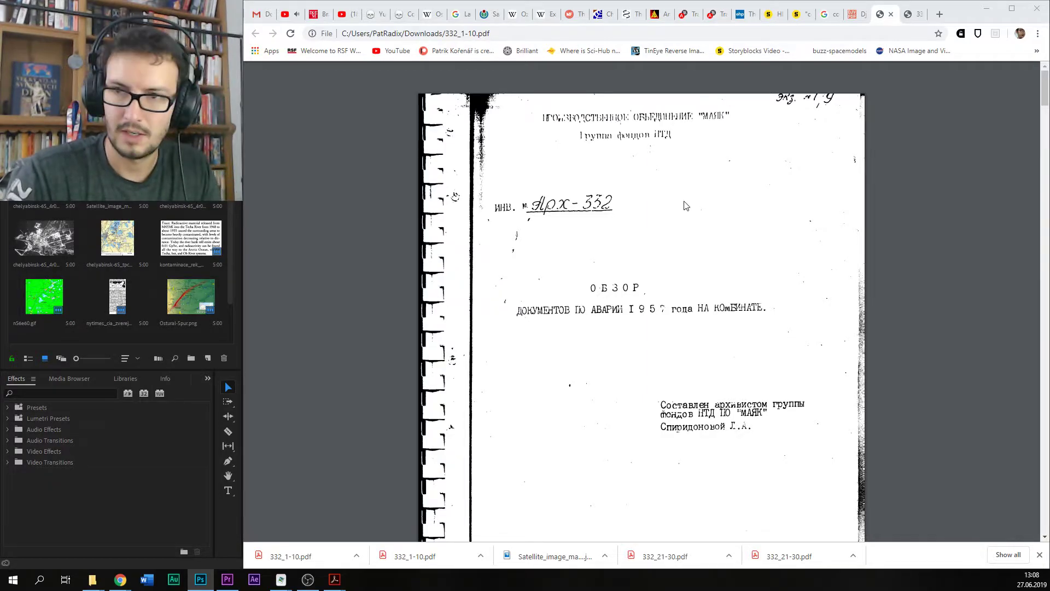
# Step: Switch to Premiere Pro, place 332_1-10-1.jpg on V2 directly after the population table and extend it to the end of the narration clip below
pyautogui.click(158, 455)
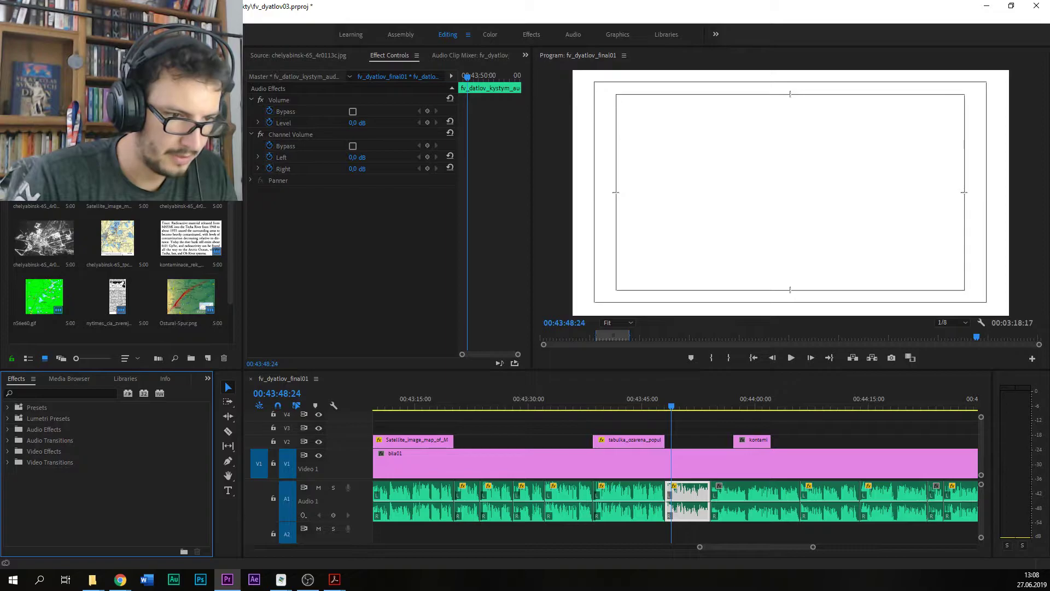
pyautogui.hotkey('alt', 'Tab')
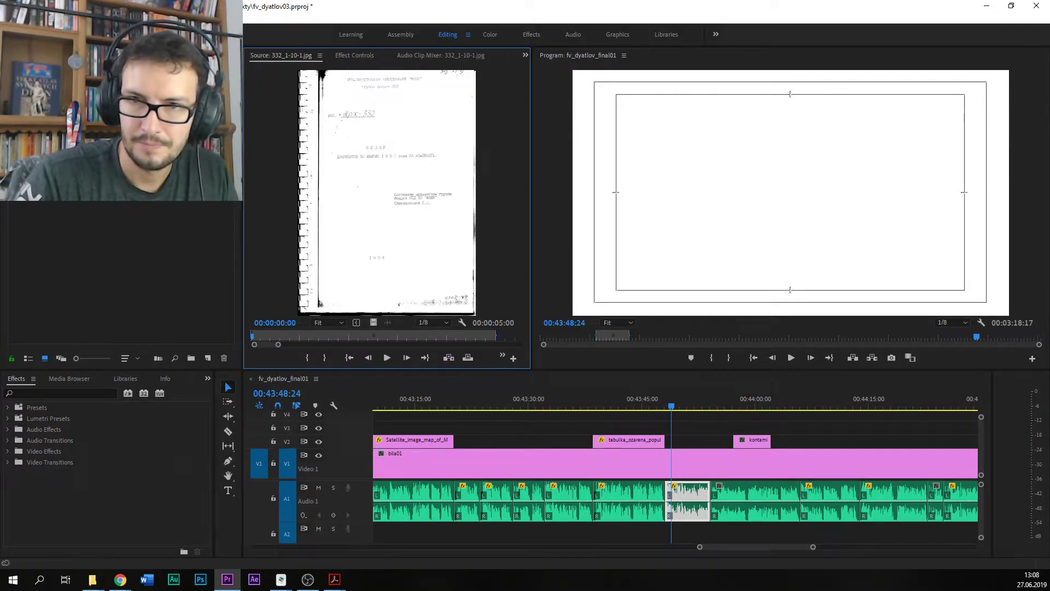
pyautogui.moveTo(353, 209); pyautogui.dragTo(686, 445)
pyautogui.press('space')
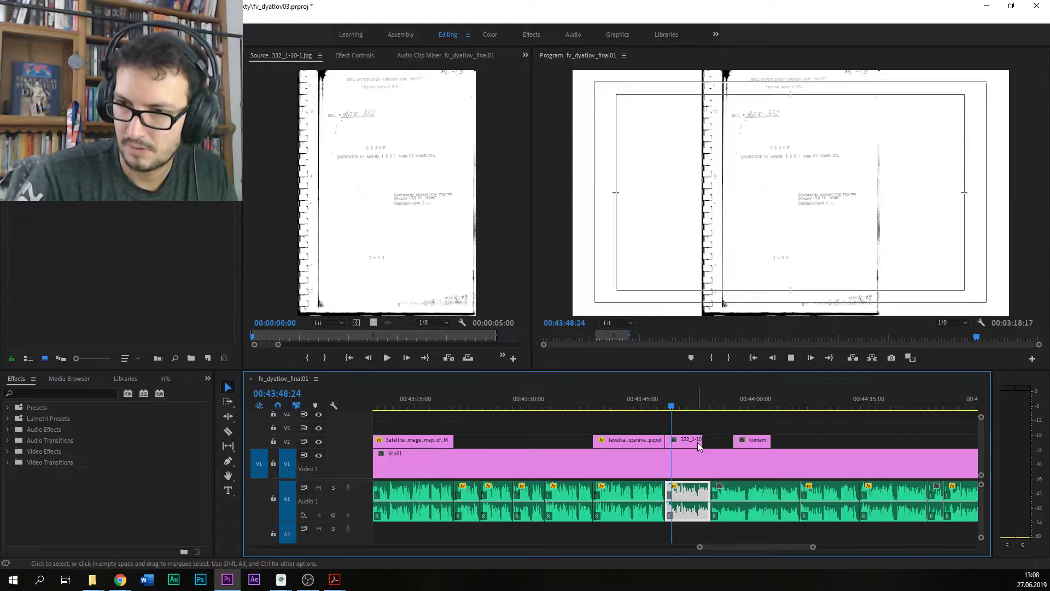
pyautogui.press('space')
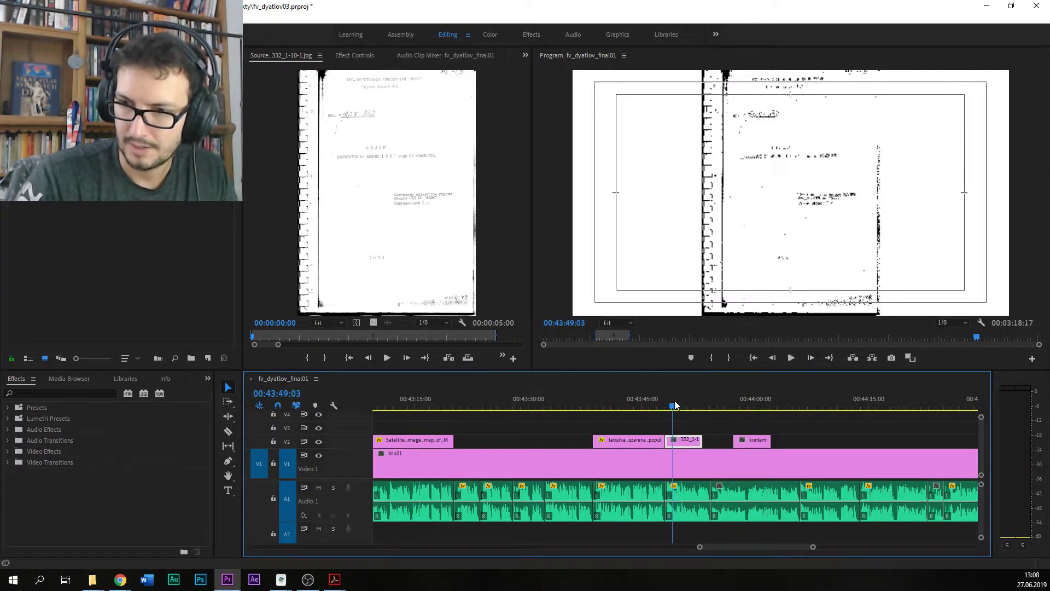
pyautogui.press('space')
pyautogui.moveTo(675, 406); pyautogui.dragTo(666, 404)
pyautogui.press('space')
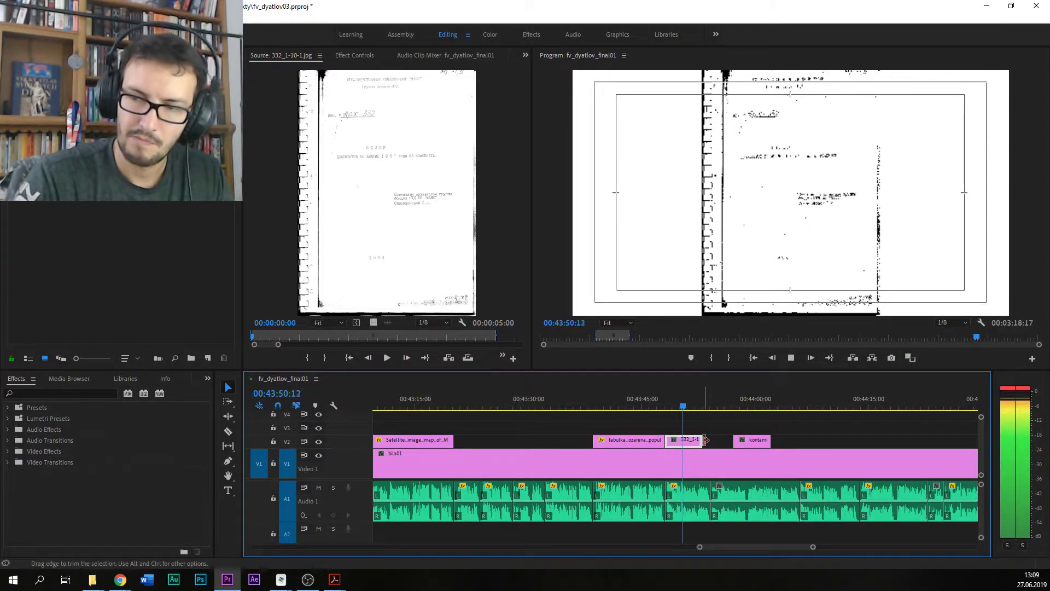
pyautogui.moveTo(701, 440); pyautogui.dragTo(706, 439)
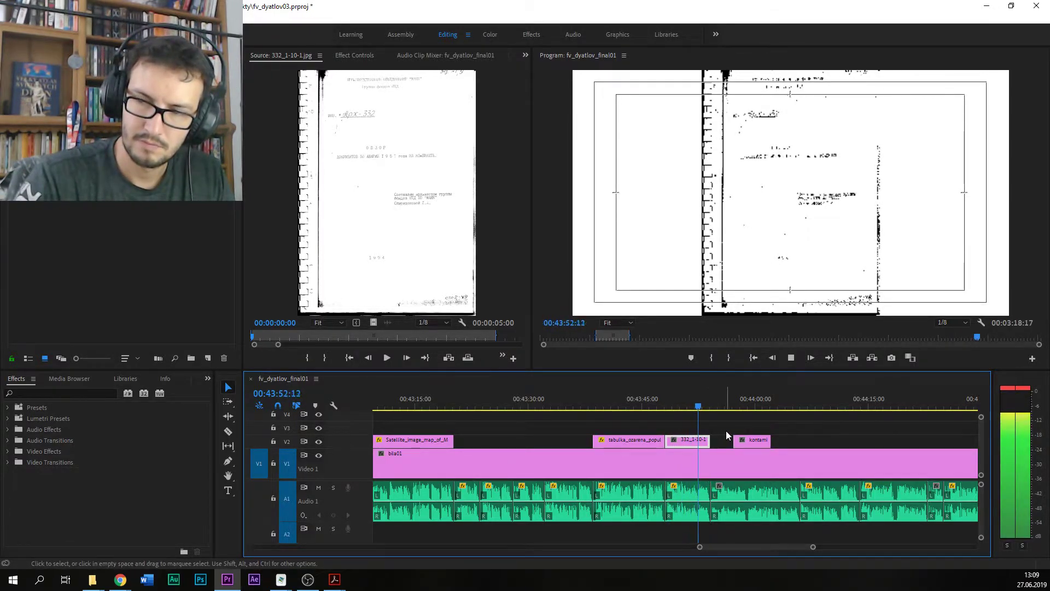
pyautogui.press('space')
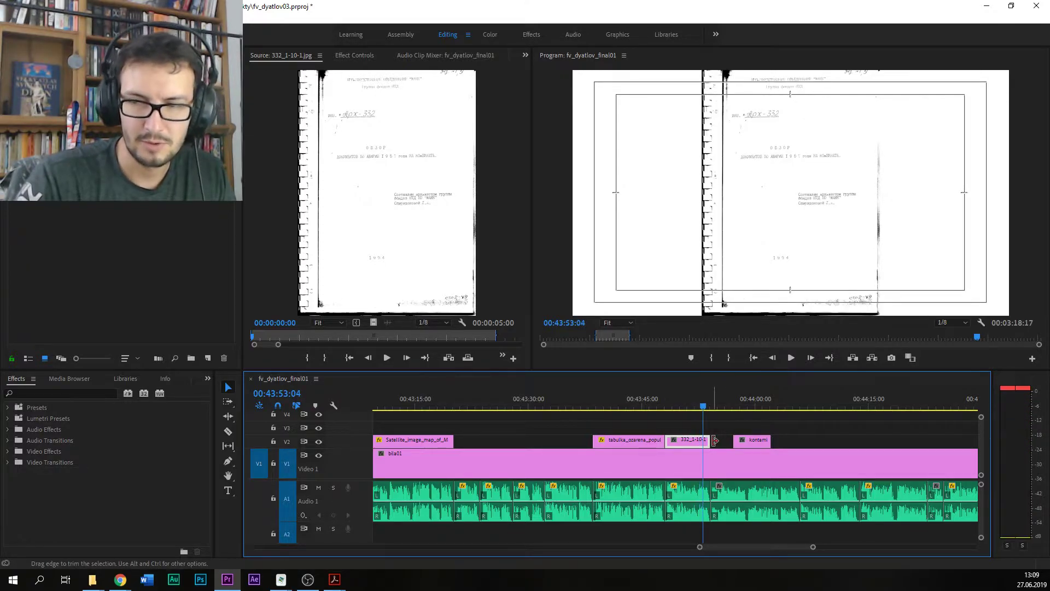
# Step: Shift the kontaminace image clip further along V2, adjust the audio gain of the narration clip following the document page and save the project
pyautogui.moveTo(747, 442); pyautogui.dragTo(783, 442)
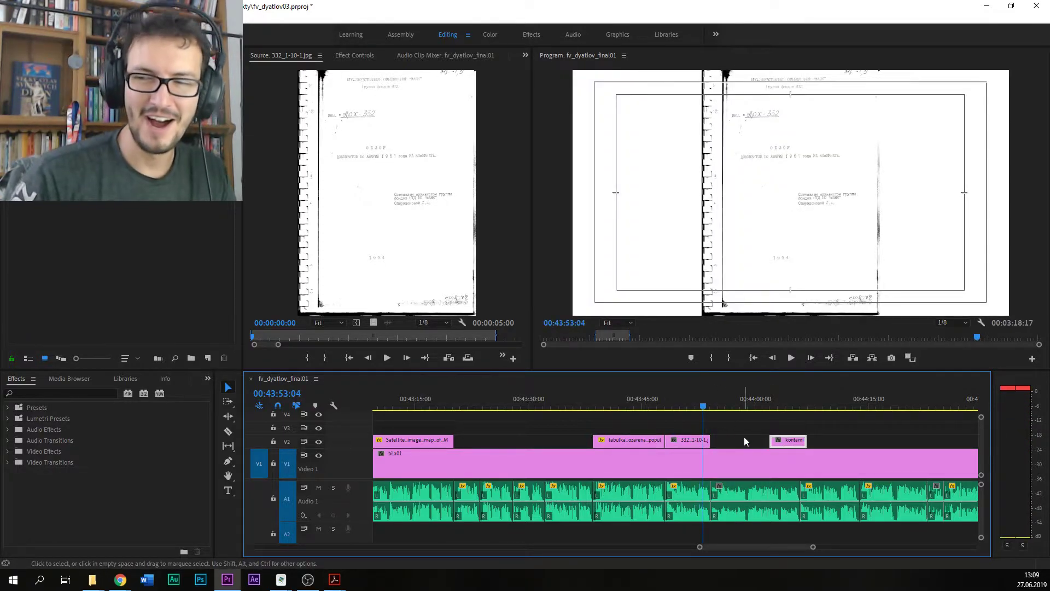
pyautogui.click(738, 495)
pyautogui.press('g')
pyautogui.press('Return')
pyautogui.press('space')
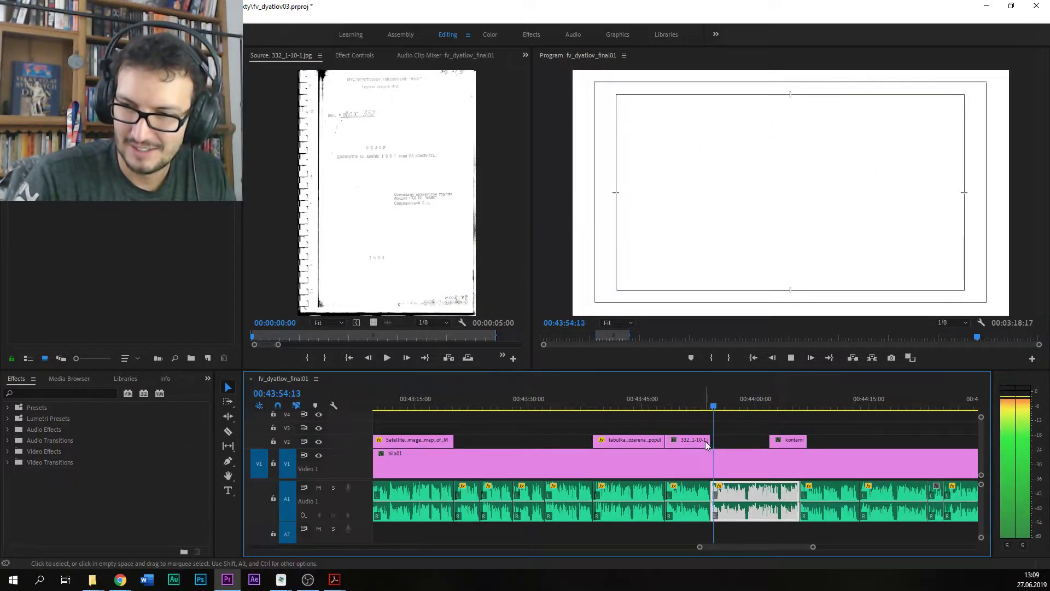
pyautogui.press('space')
pyautogui.click(705, 398)
pyautogui.press('space')
pyautogui.hotkey('ctrl', 's')
# Step: Scale the 332_1-10-1.jpg document page to 90 and save the project
pyautogui.click(678, 399)
pyautogui.press('space')
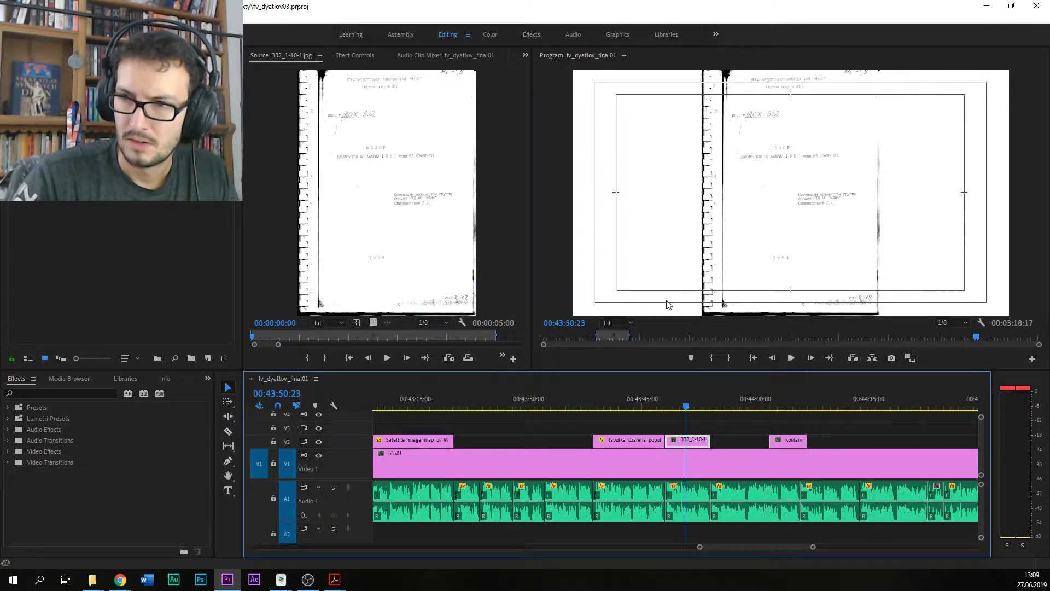
pyautogui.click(355, 55)
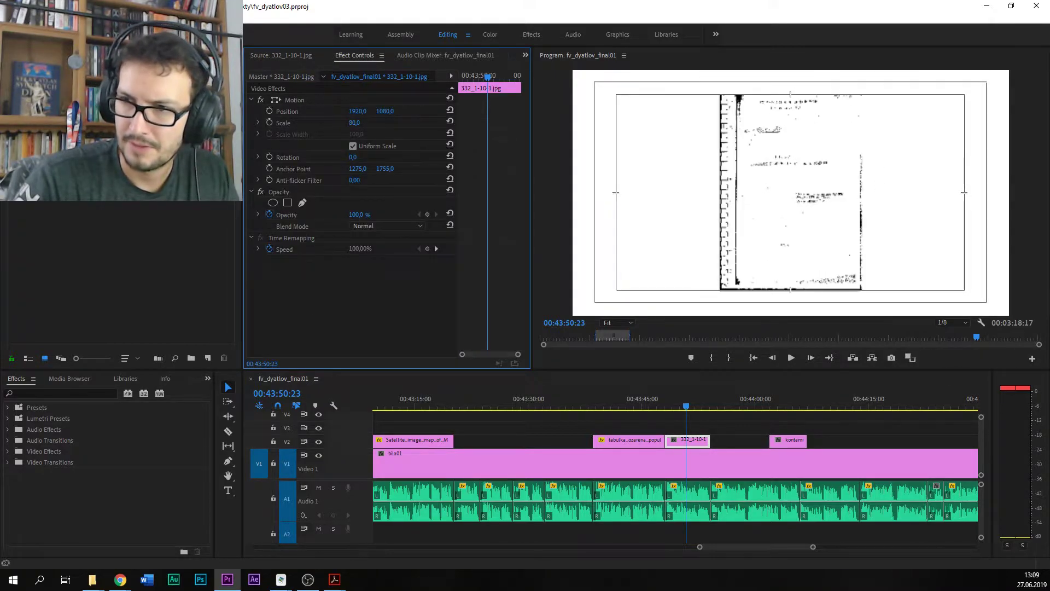
pyautogui.moveTo(355, 122); pyautogui.dragTo(359, 123)
pyautogui.hotkey('ctrl', 's')
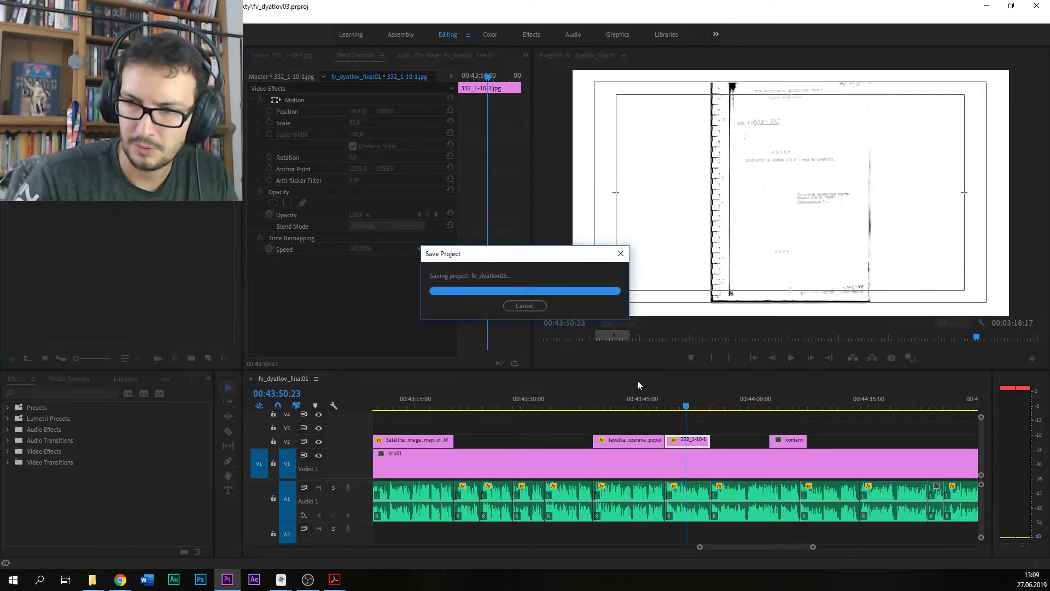
# Step: Play back the passage from the population table into the document page and save the project
pyautogui.click(665, 398)
pyautogui.press('space')
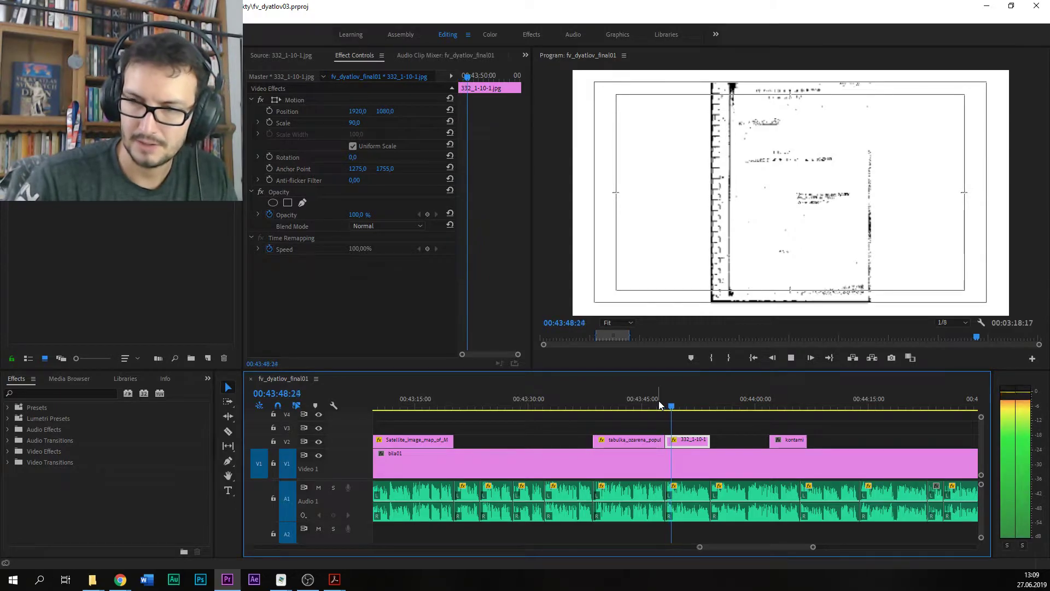
pyautogui.click(653, 404)
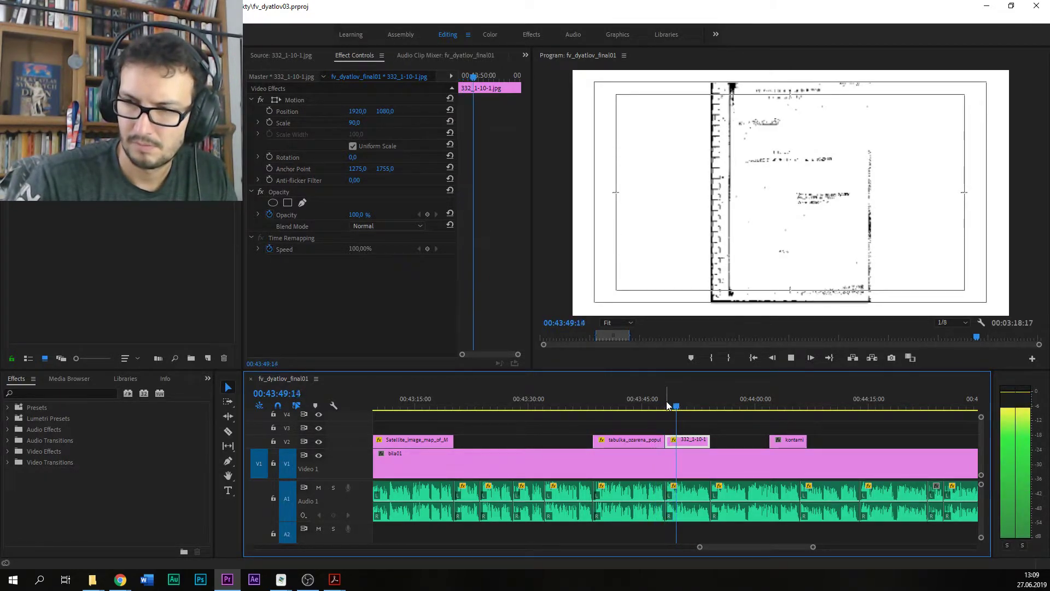
pyautogui.press('space')
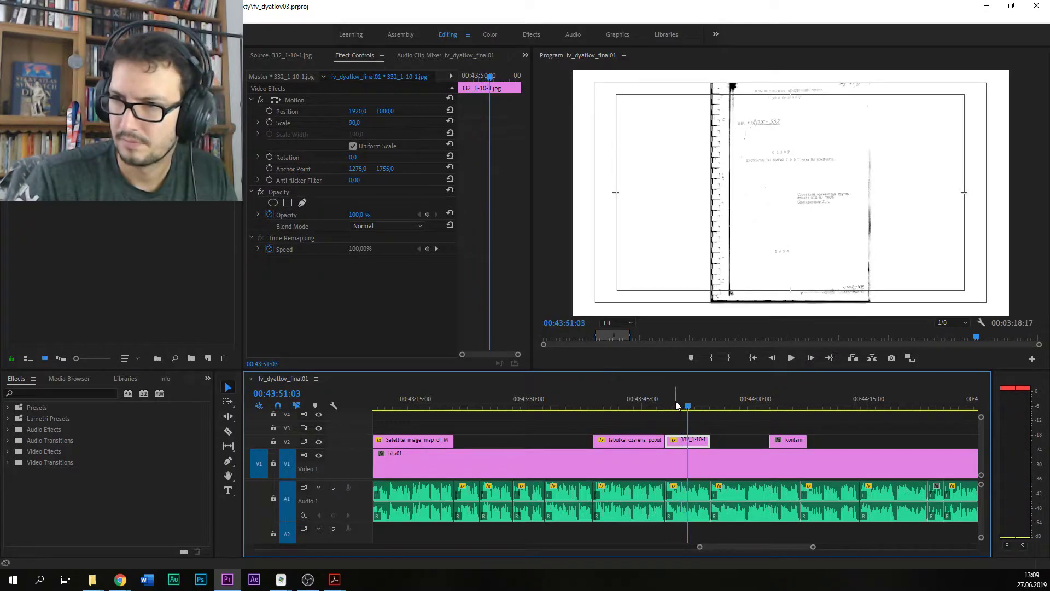
pyautogui.hotkey('ctrl', 's')
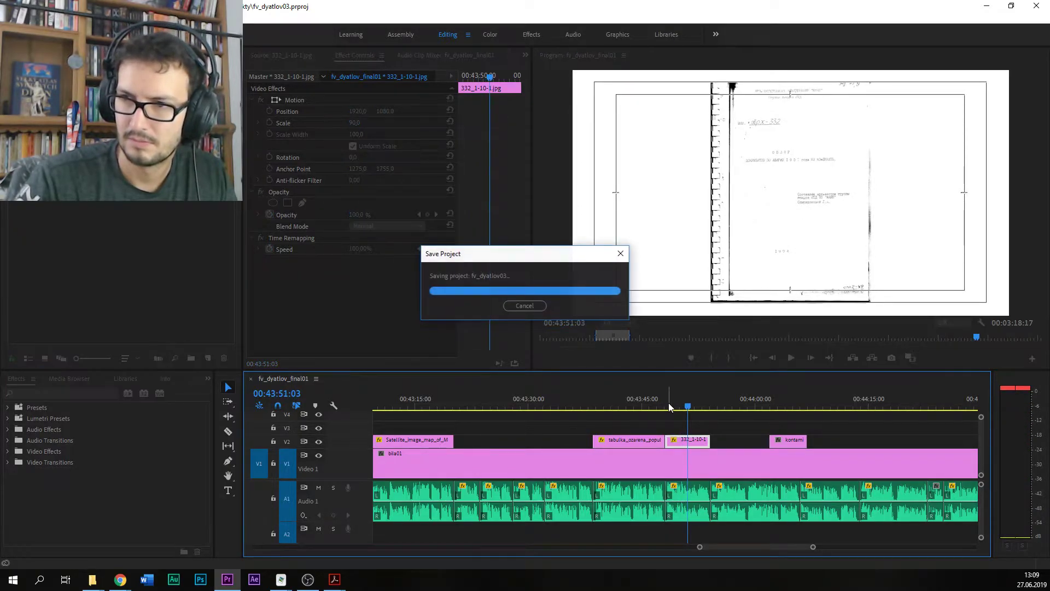
# Step: Play the narration past the document page and move the kontaminace image clip about four seconds further along V2
pyautogui.press('space')
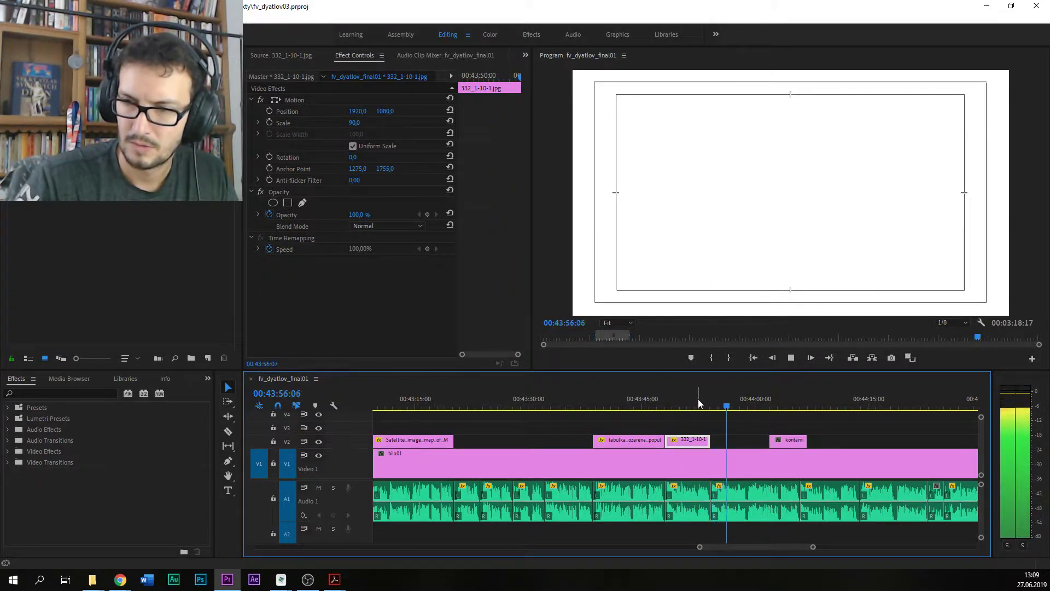
pyautogui.moveTo(787, 444); pyautogui.dragTo(819, 447)
pyautogui.scroll(-3, 735, 547)
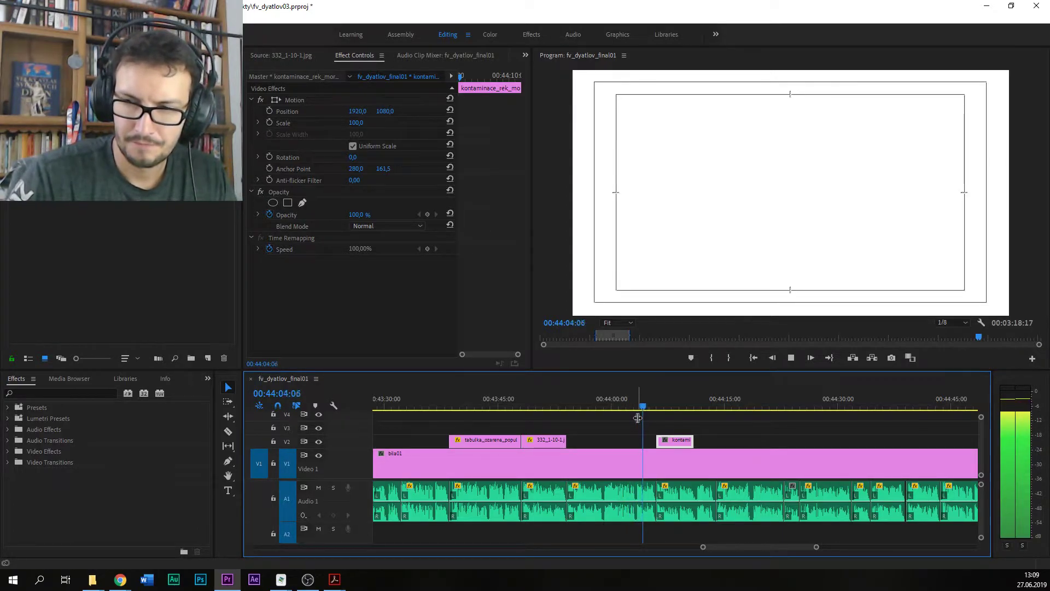
# Step: Save the project and place the playhead about two seconds ahead of the kontaminace image clip
pyautogui.hotkey('ctrl', 's')
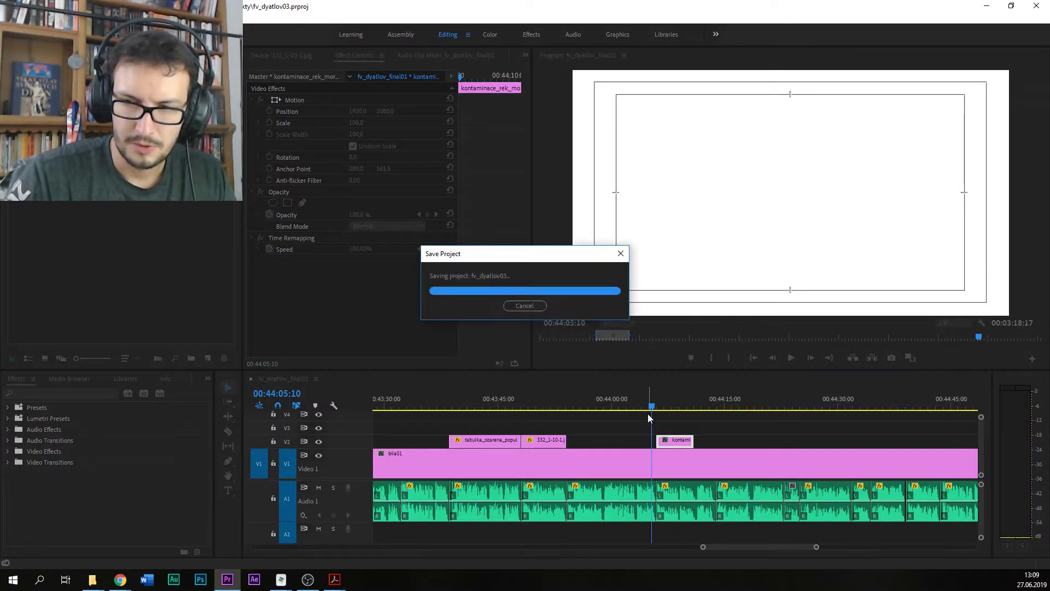
pyautogui.click(638, 409)
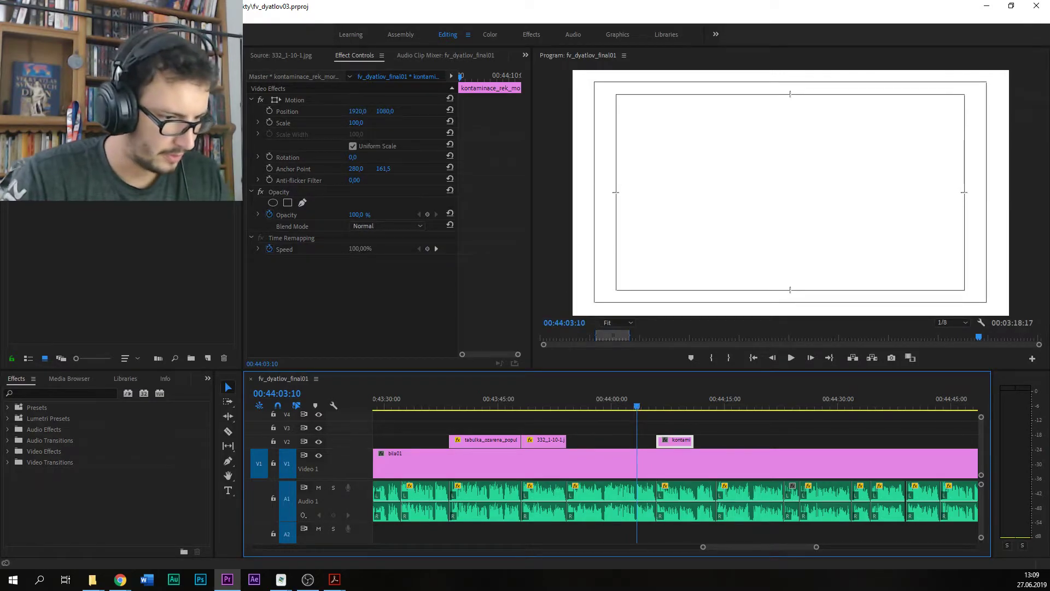
# Step: Switch to Chrome, open the Wikipedia article on the Kyshtym disaster, search it for "cia" and examine the passage and its footnotes
pyautogui.hotkey('alt', 'Tab')
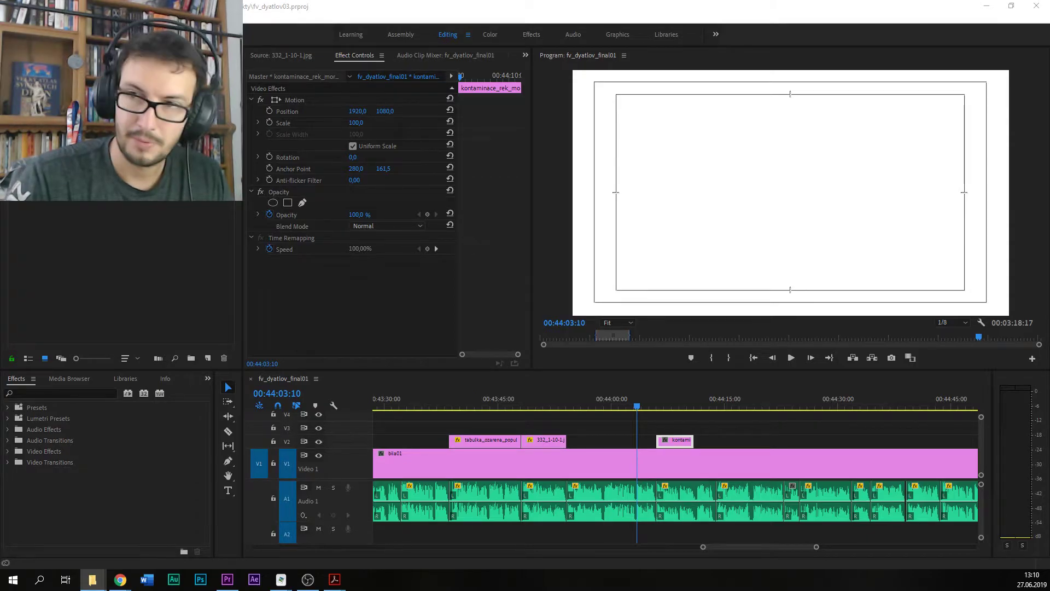
pyautogui.moveTo(119, 579)
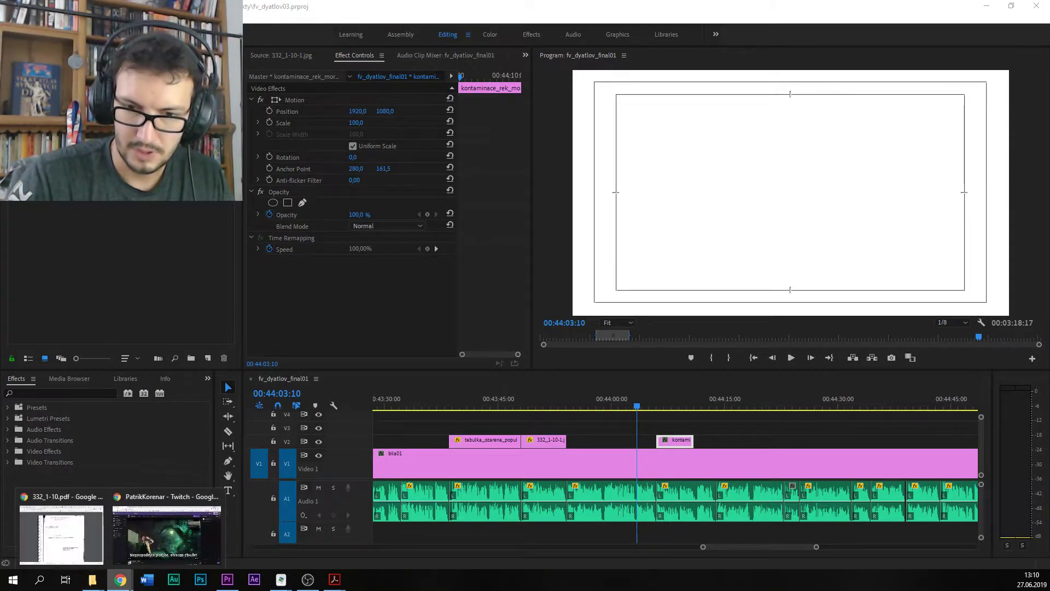
pyautogui.click(63, 520)
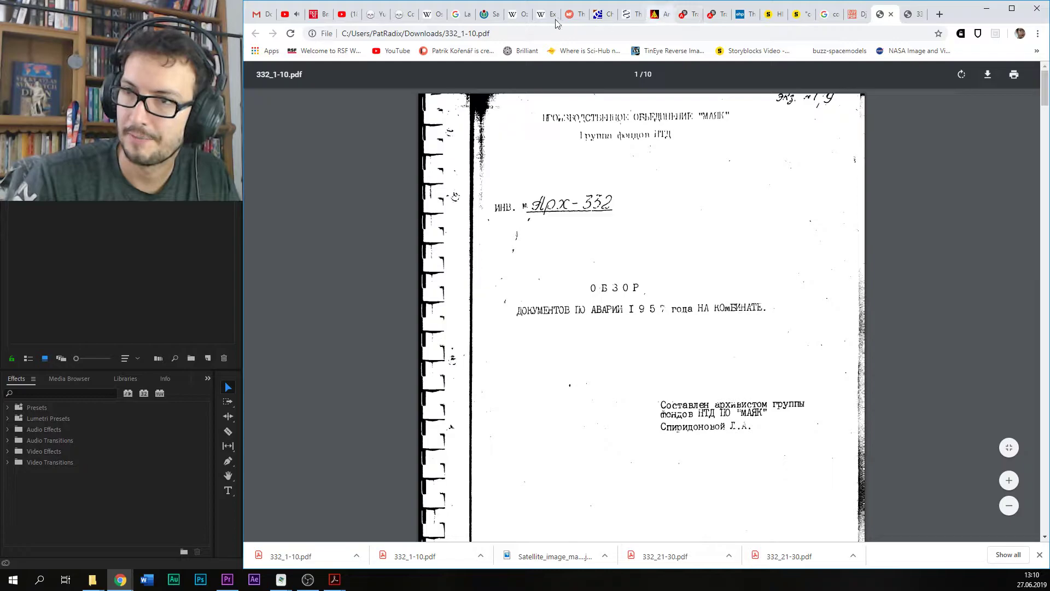
pyautogui.click(431, 14)
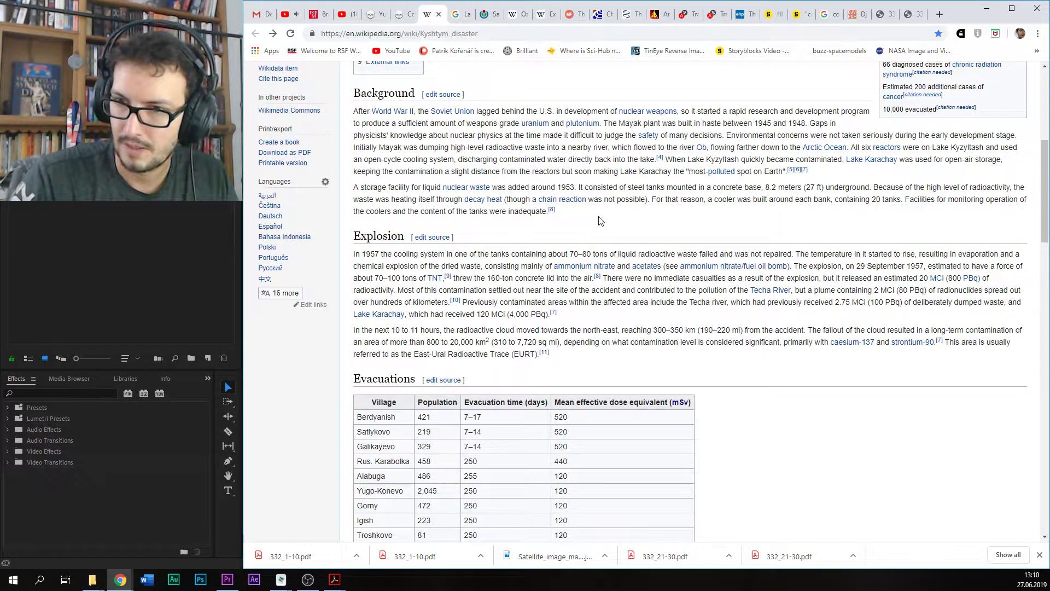
pyautogui.hotkey('ctrl', 'f')
pyautogui.write('cia')
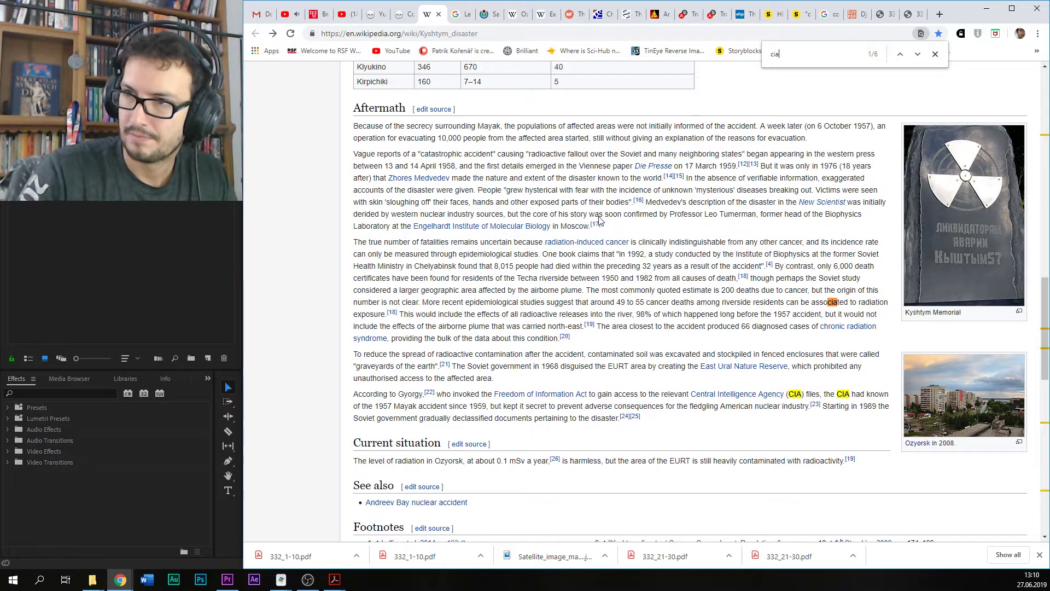
pyautogui.scroll(-2, 486, 323)
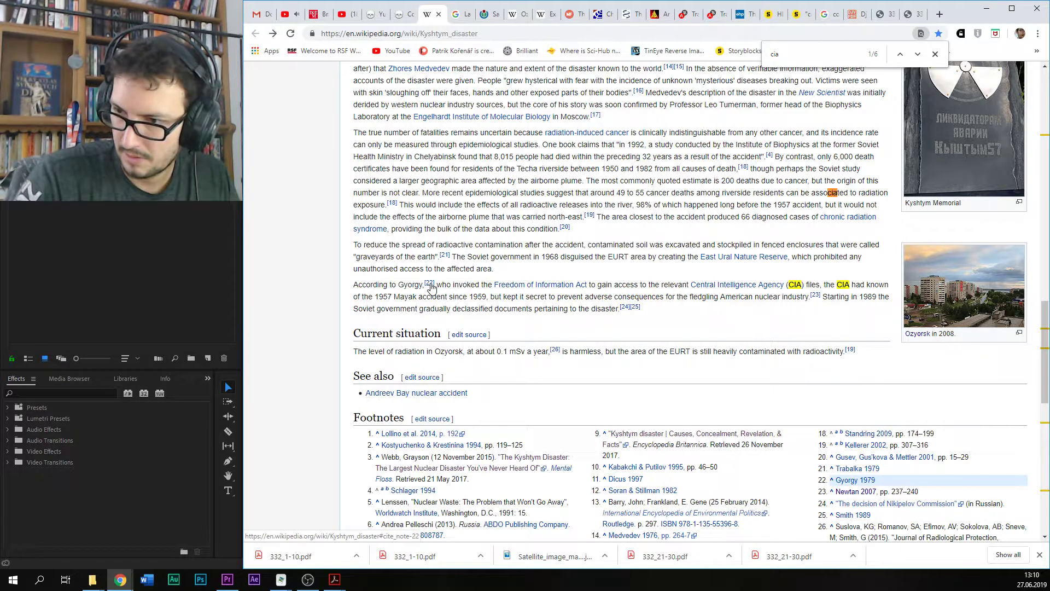
pyautogui.scroll(-2, 712, 309)
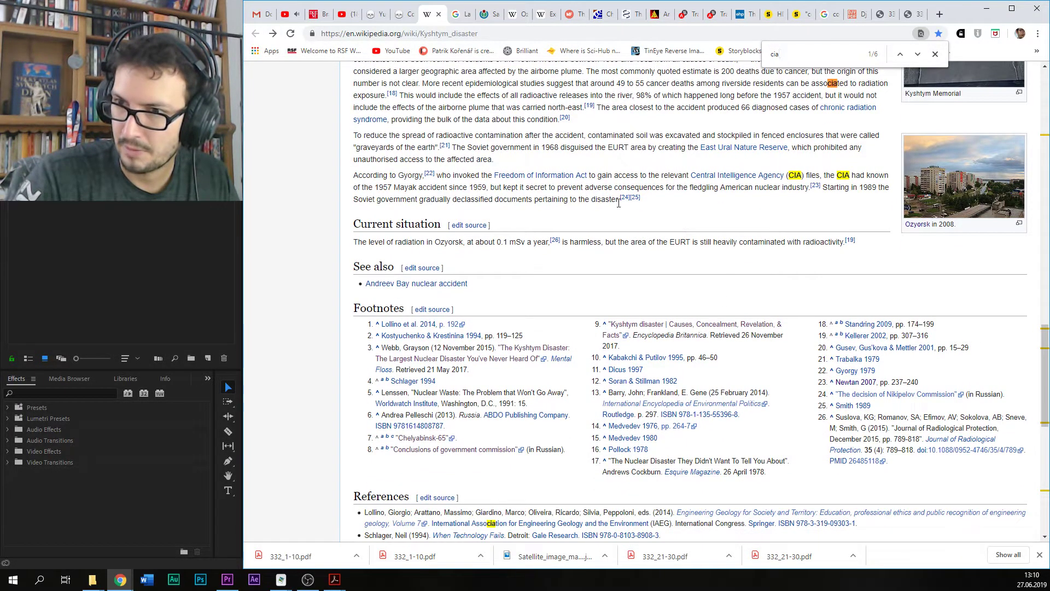
# Step: Open the Russian commission decision cited in footnote 24, translate it to English and read through the declassification text
pyautogui.middleClick(879, 398)
pyautogui.click(453, 14)
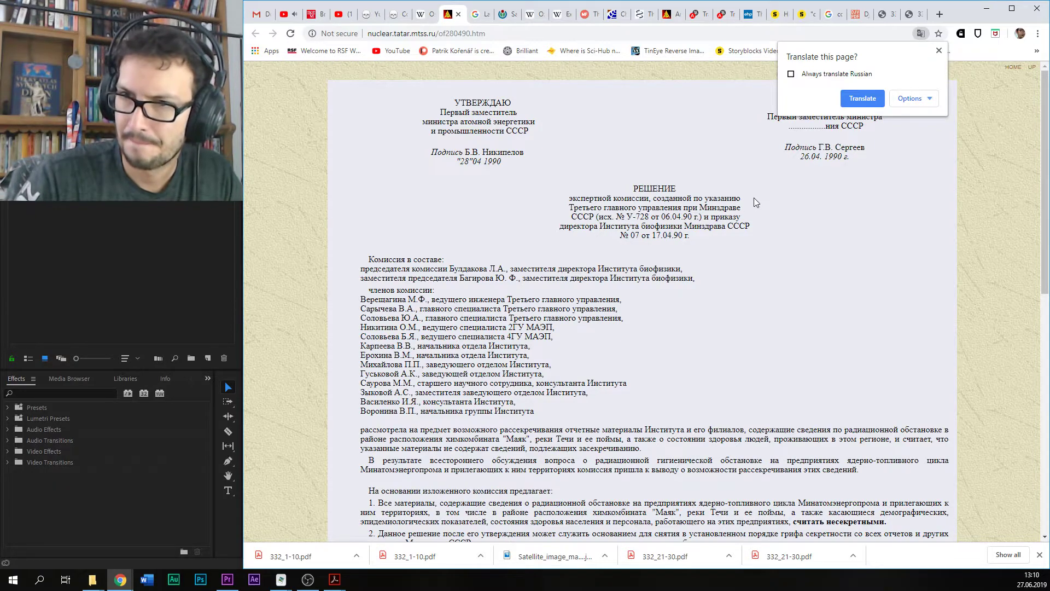
pyautogui.click(864, 97)
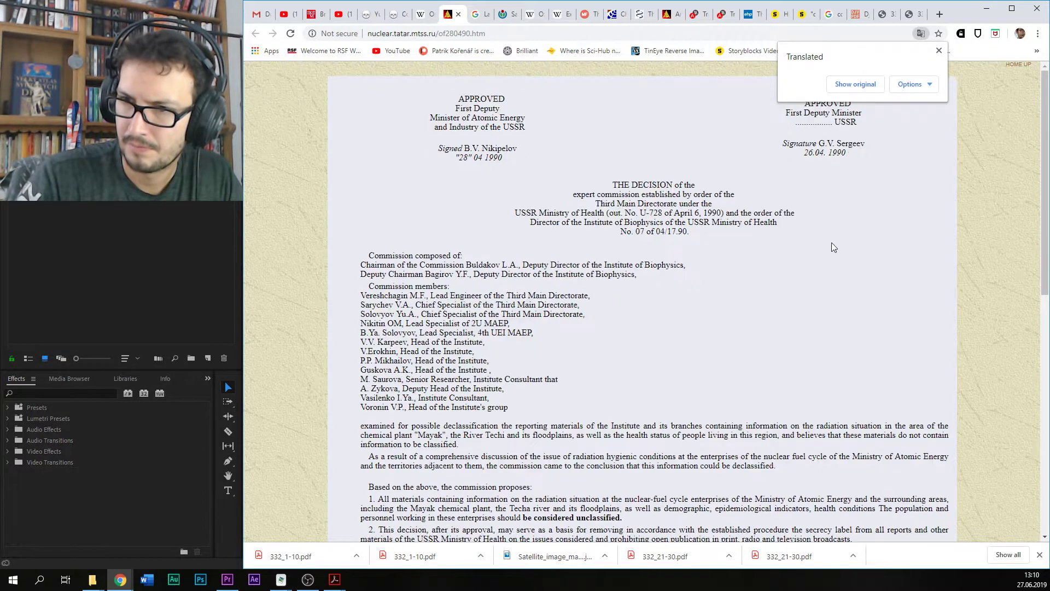
pyautogui.moveTo(1045, 156); pyautogui.dragTo(1045, 338)
pyautogui.scroll(10, 1045, 338)
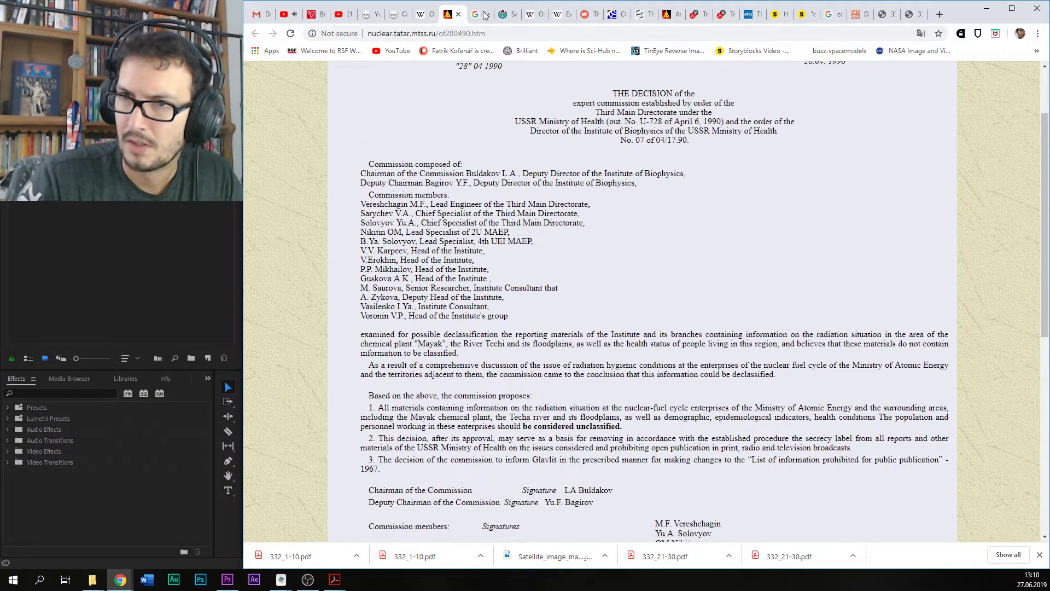
# Step: Follow footnote 25 of the Kyshtym disaster article to its reference entry and open the linked Washington Post article from 10 July 1989
pyautogui.click(424, 15)
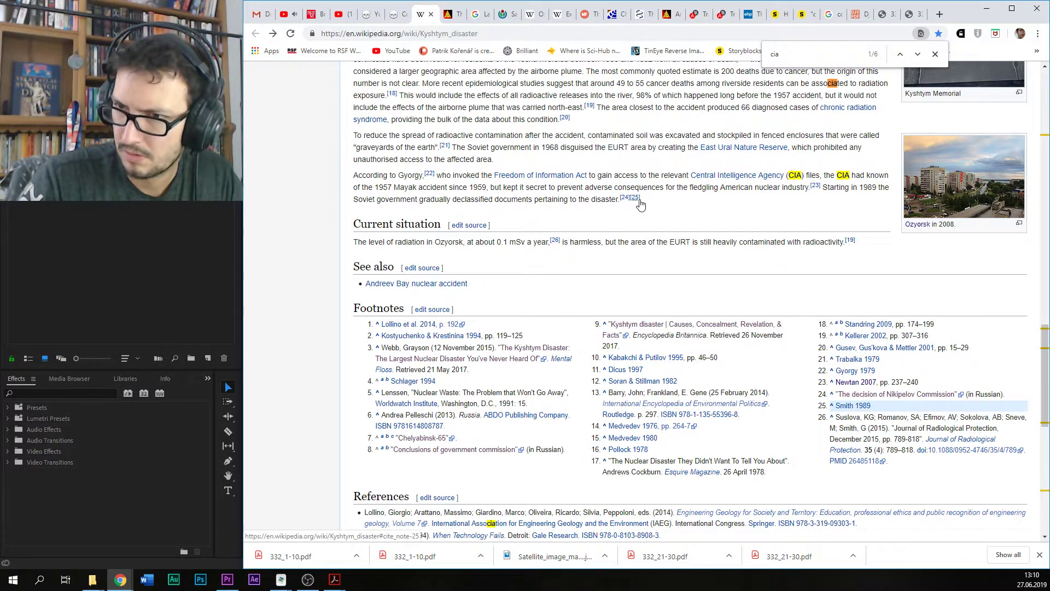
pyautogui.middleClick(857, 407)
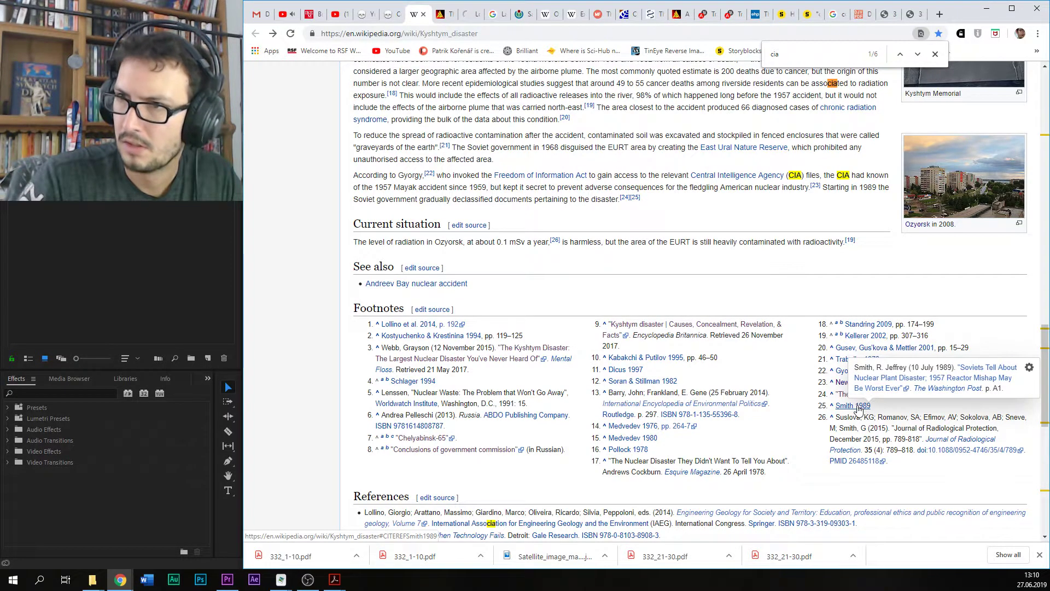
pyautogui.click(471, 16)
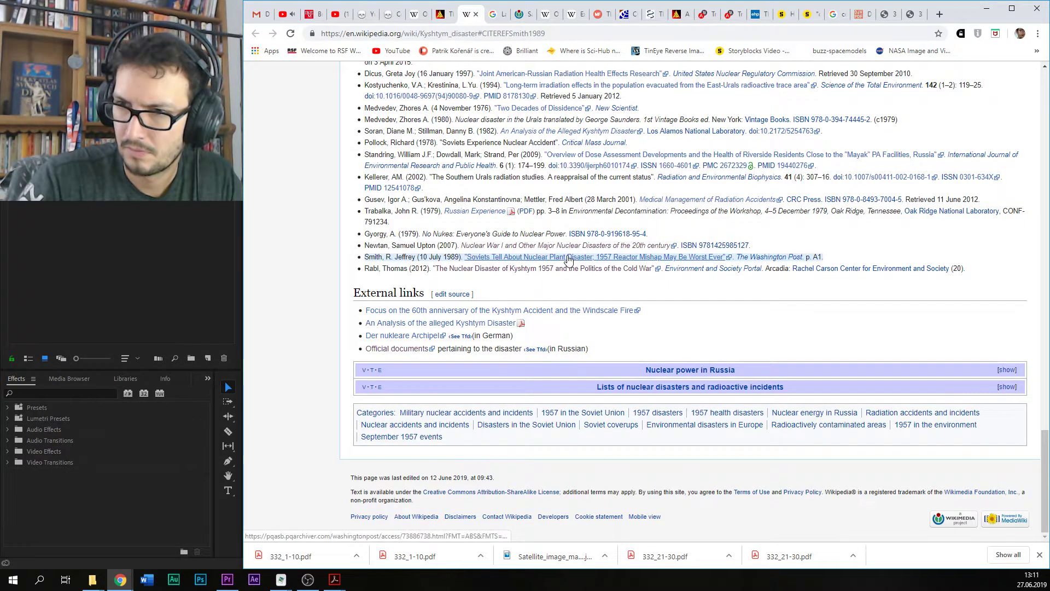
pyautogui.click(568, 257)
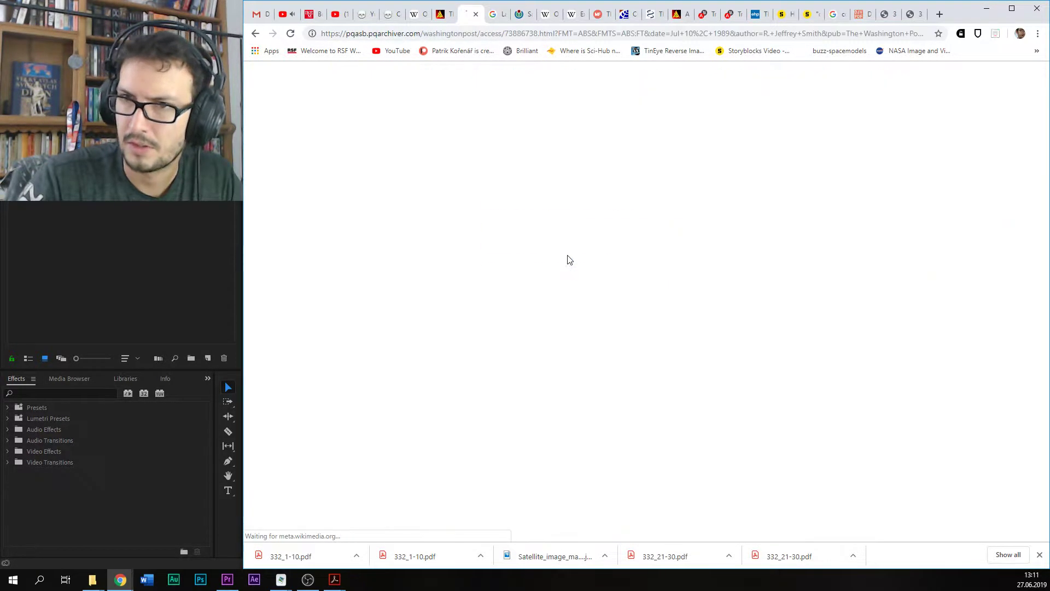
# Step: Return to the reference list and copy the link address of "Soviets Tell About Nuclear Plant Disaster"
pyautogui.click(257, 33)
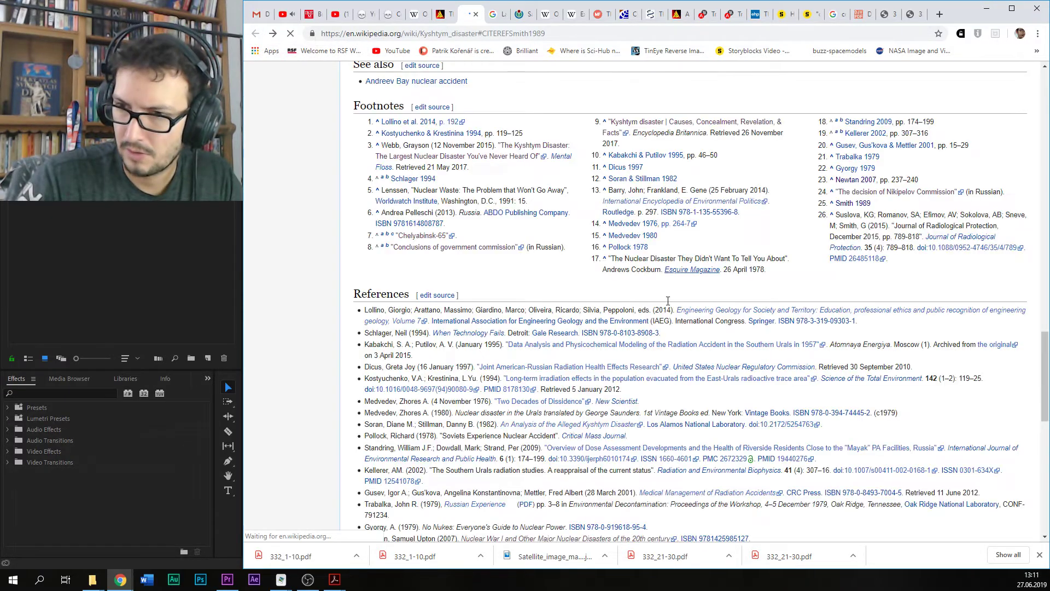
pyautogui.rightClick(563, 257)
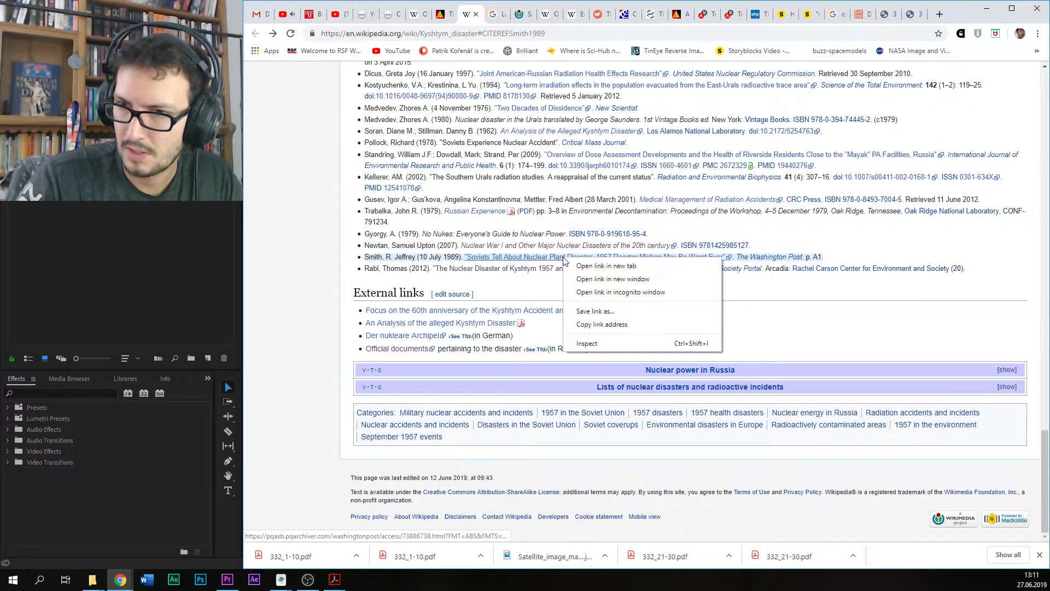
pyautogui.click(602, 324)
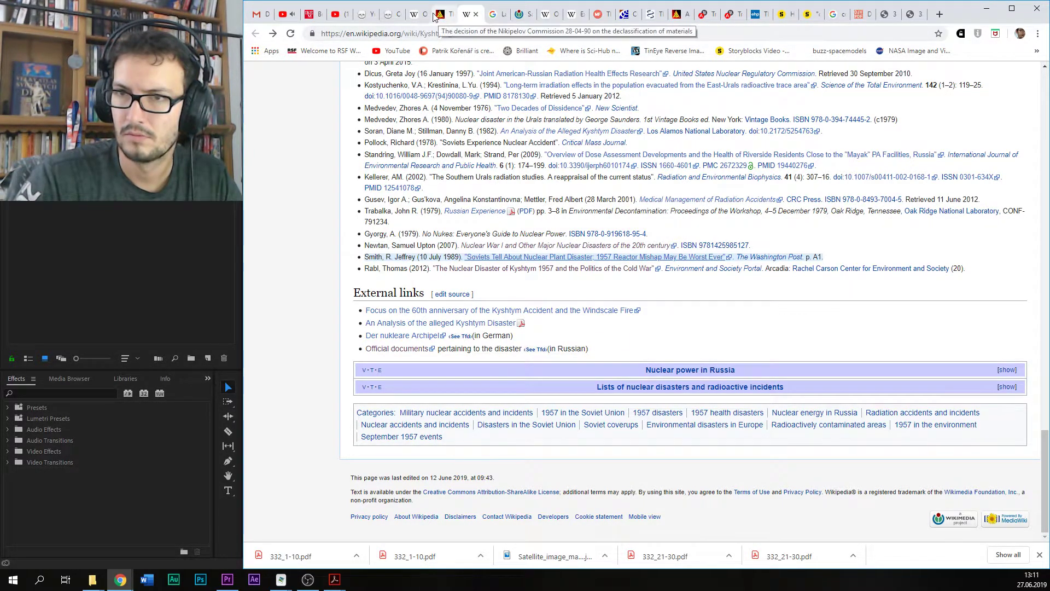
# Step: Go to web.archive.org and look up the copied Washington Post article address in the Wayback Machine
pyautogui.moveTo(1046, 432); pyautogui.dragTo(1046, 76)
pyautogui.click(483, 35)
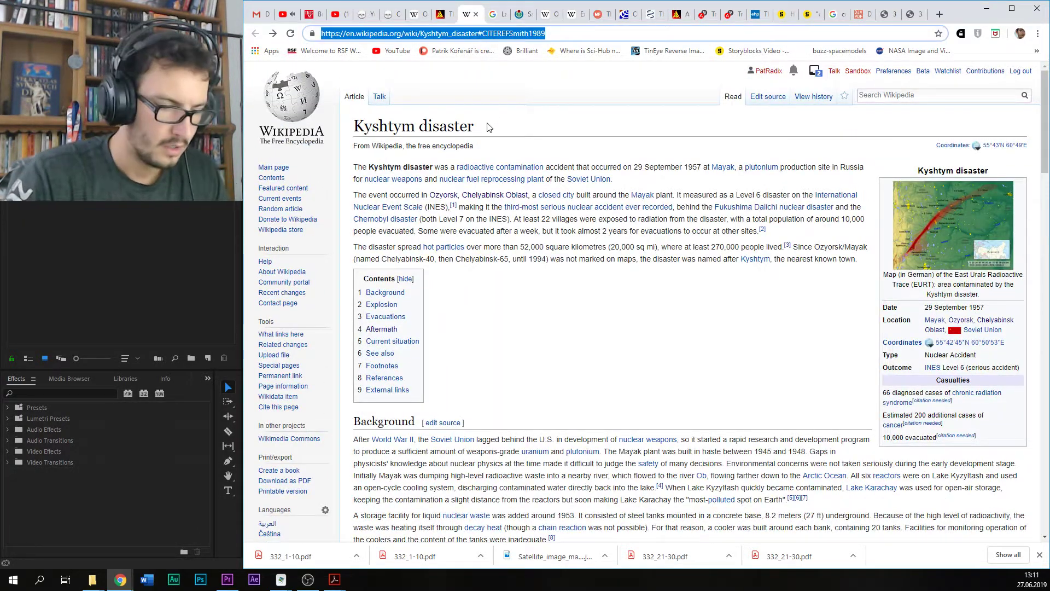
pyautogui.write('web')
pyautogui.press('Return')
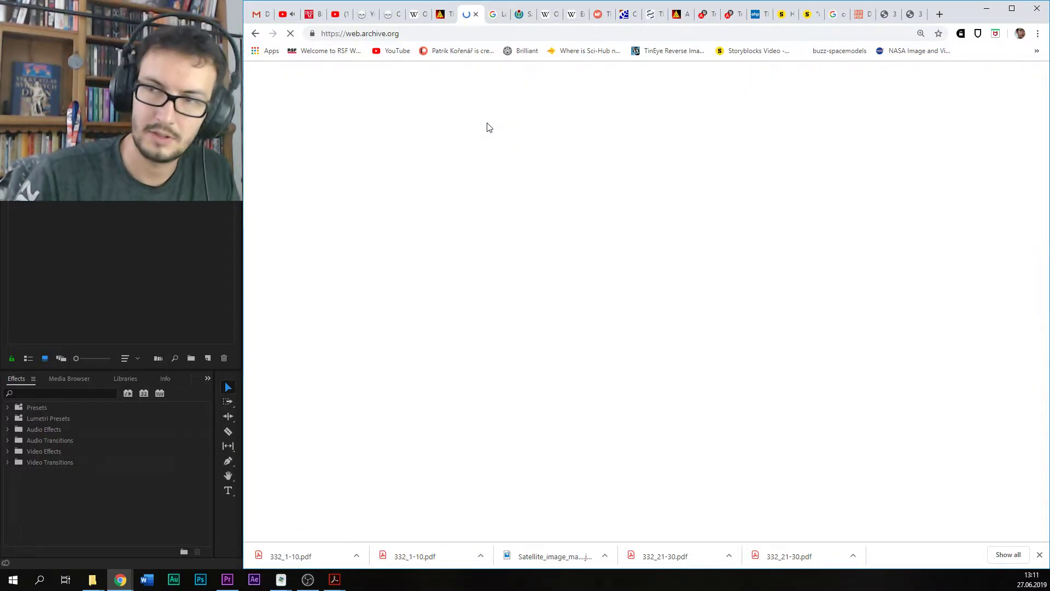
pyautogui.click(744, 191)
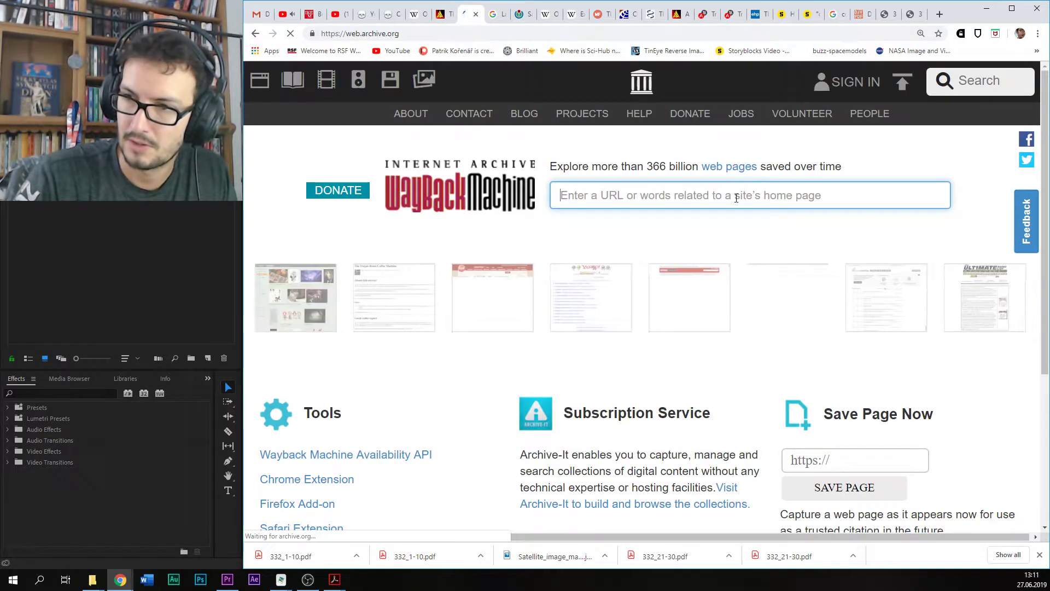
pyautogui.hotkey('ctrl', 'v')
pyautogui.press('Return')
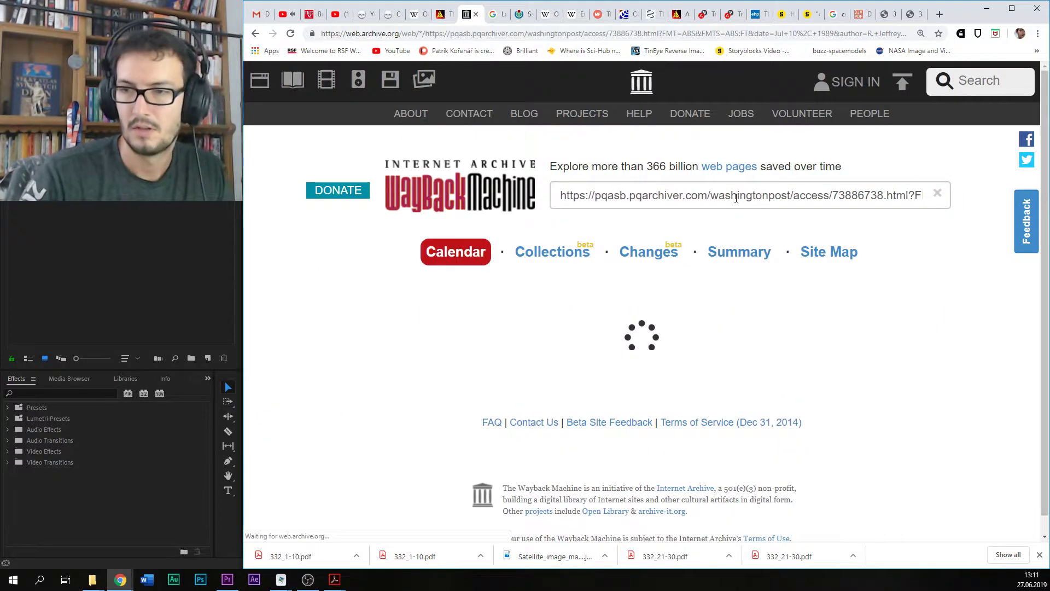
# Step: Open the archived snapshot of the Washington Post article from January 26, 2017
pyautogui.scroll(-5, 815, 235)
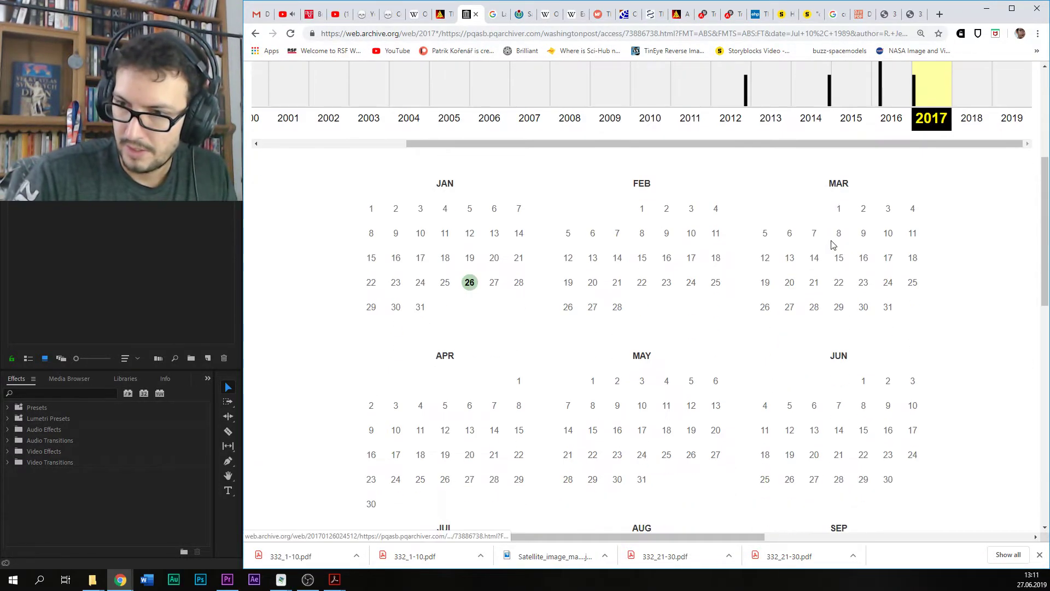
pyautogui.moveTo(469, 282)
pyautogui.click(524, 298)
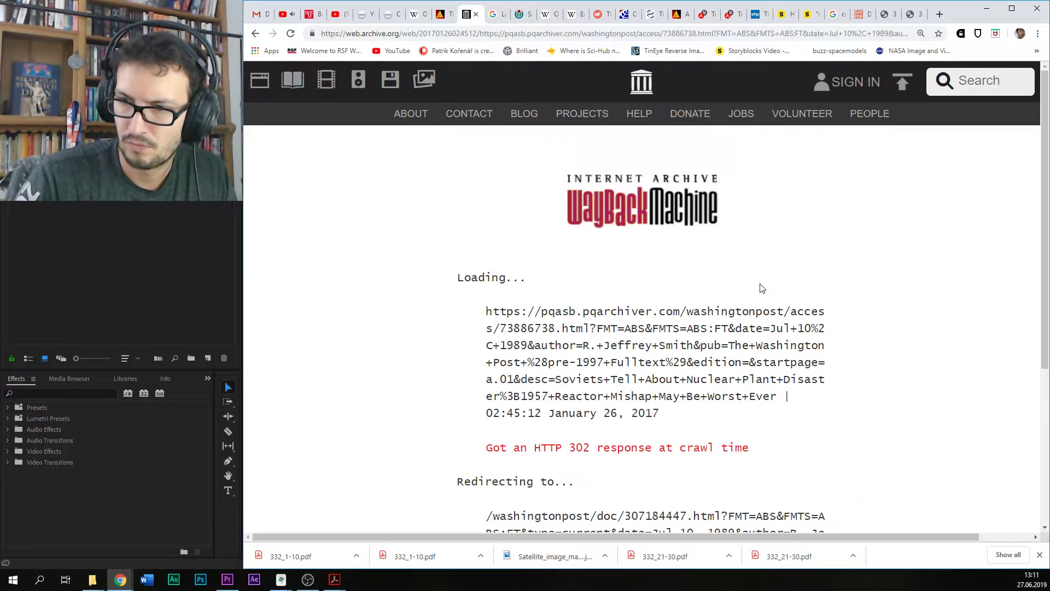
pyautogui.scroll(-4, 761, 288)
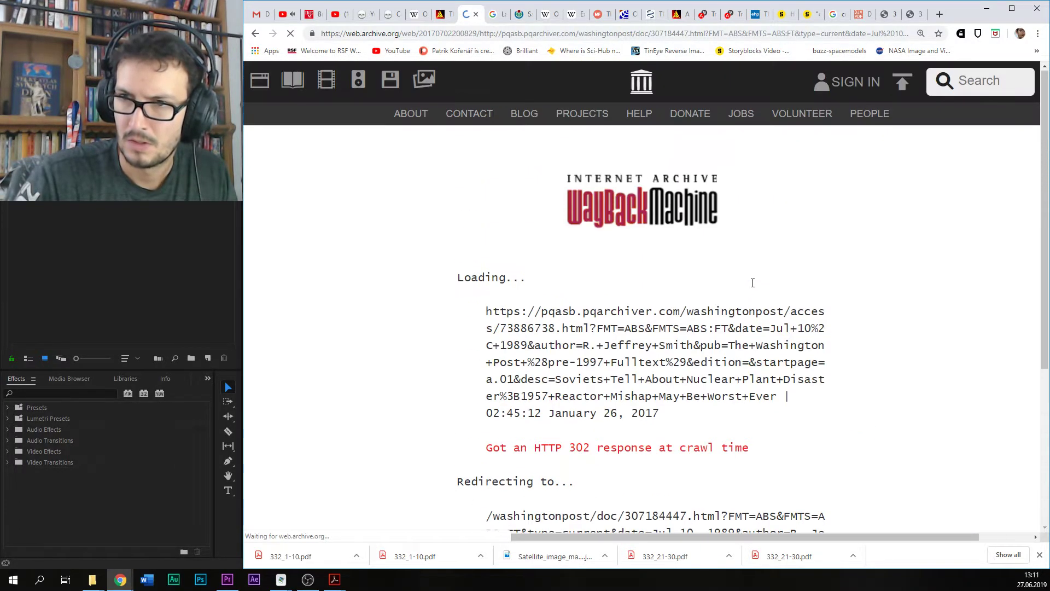
# Step: Return to the snapshot calendar, switch it to 2016 and open the March 3 snapshot from 03:16:44 in a separate tab
pyautogui.click(256, 34)
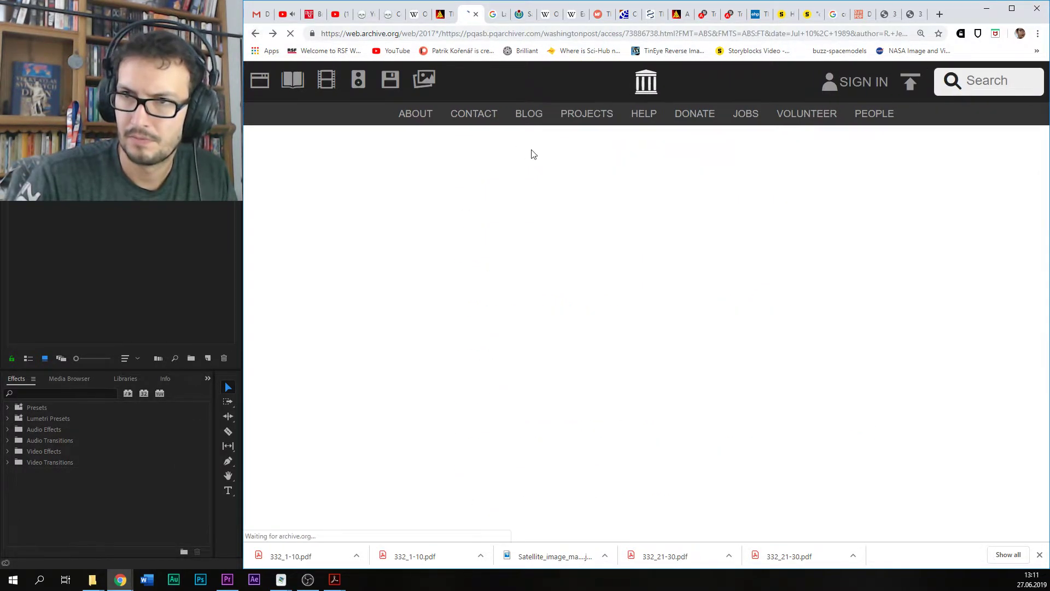
pyautogui.scroll(-5, 815, 252)
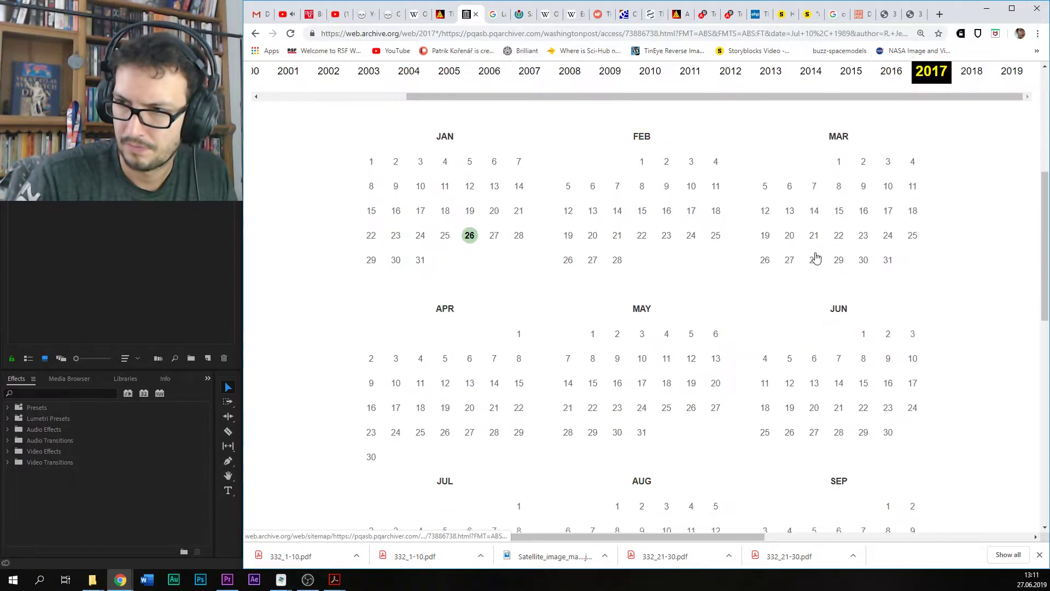
pyautogui.click(876, 110)
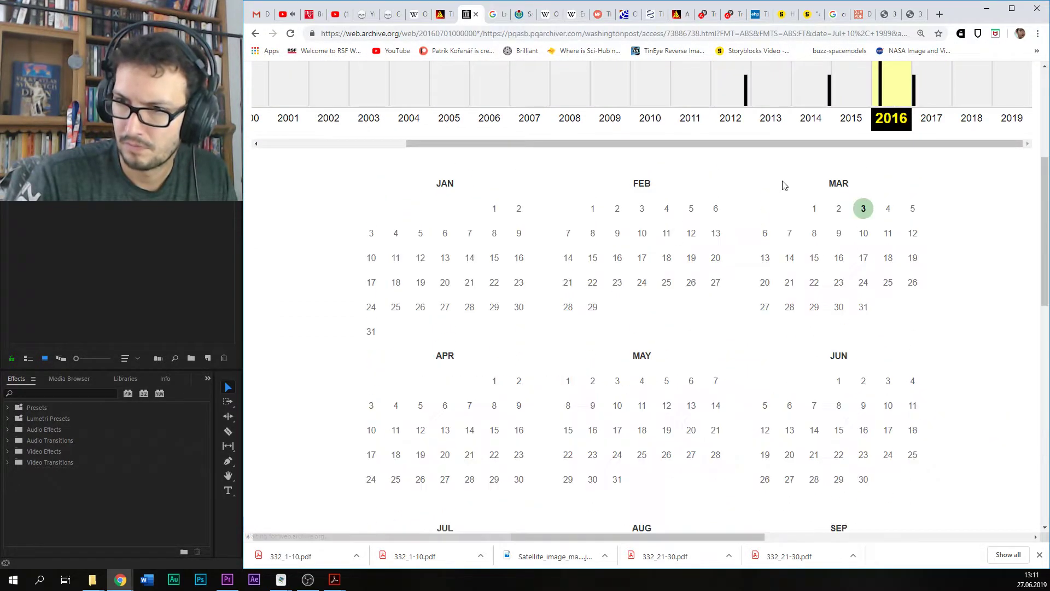
pyautogui.moveTo(862, 210)
pyautogui.middleClick(787, 215)
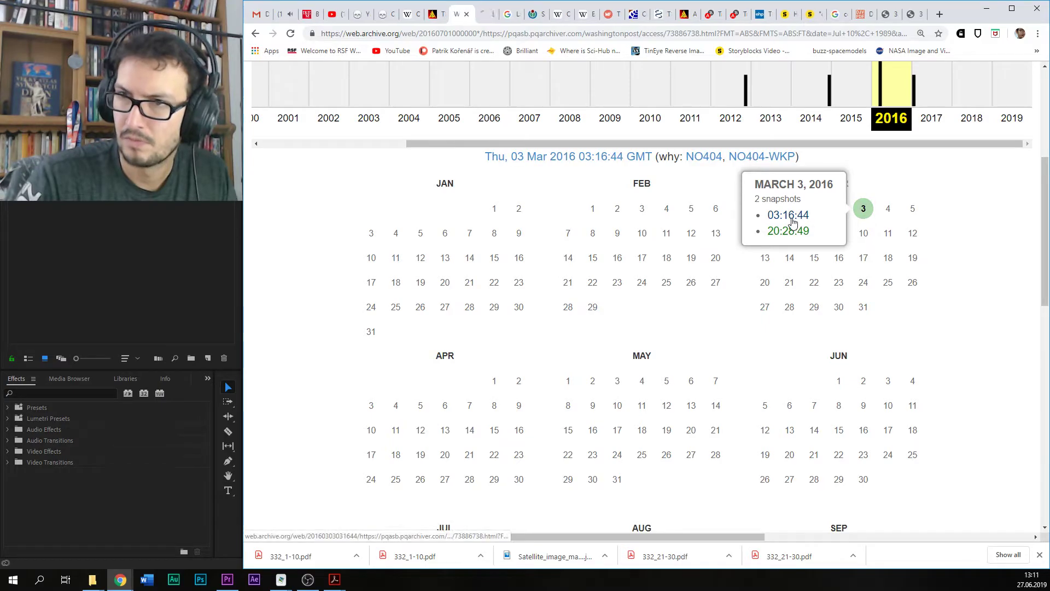
pyautogui.click(482, 16)
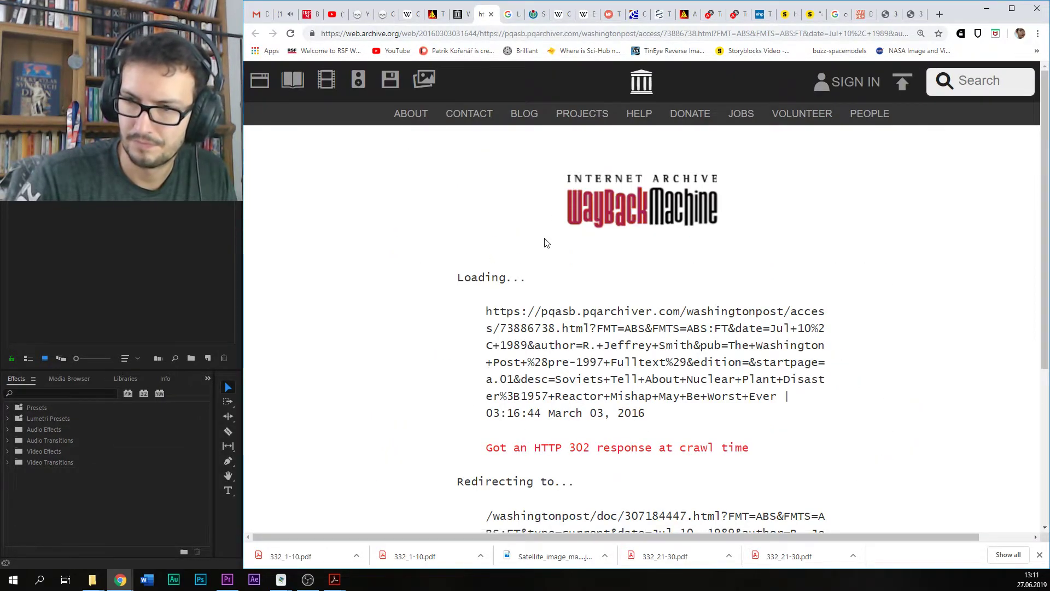
pyautogui.scroll(-4, 544, 243)
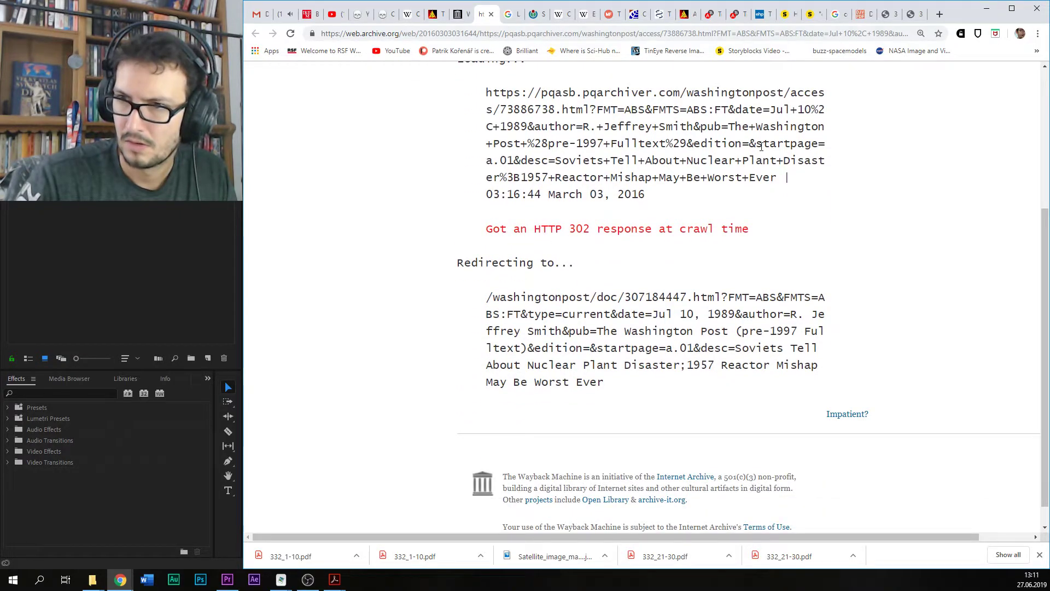
# Step: Close the 03:16:44 snapshot and open the 20:28:49 snapshot from March 3, 2016 in a separate tab
pyautogui.click(491, 14)
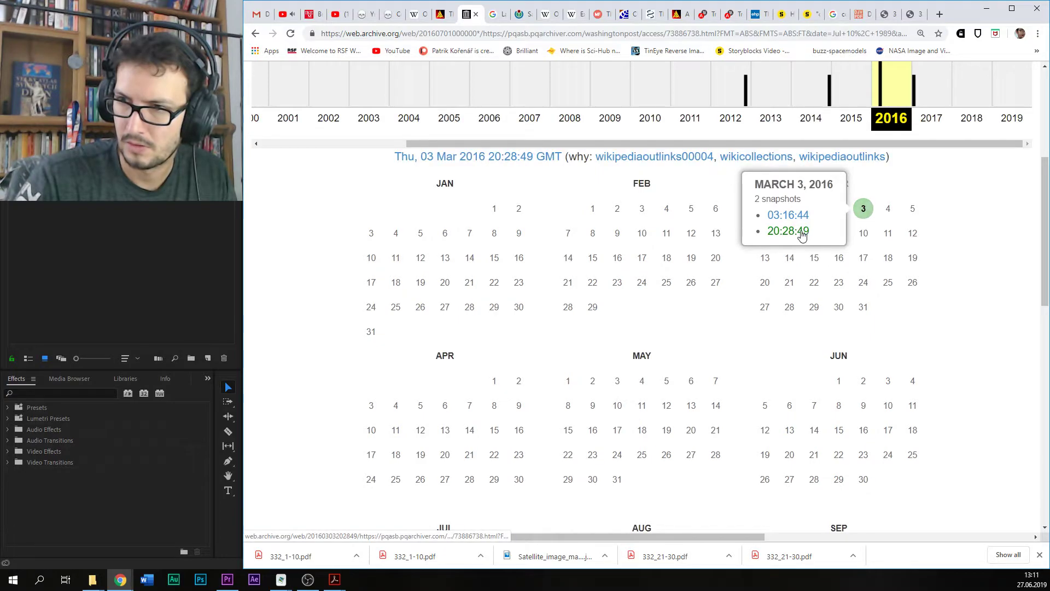
pyautogui.middleClick(799, 230)
pyautogui.click(483, 19)
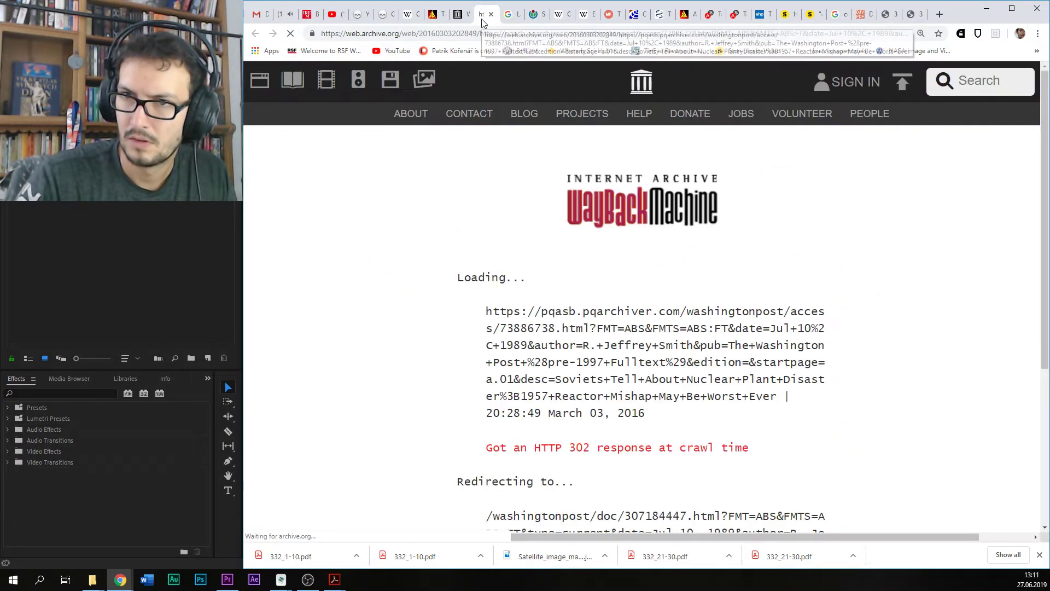
pyautogui.scroll(-3, 483, 292)
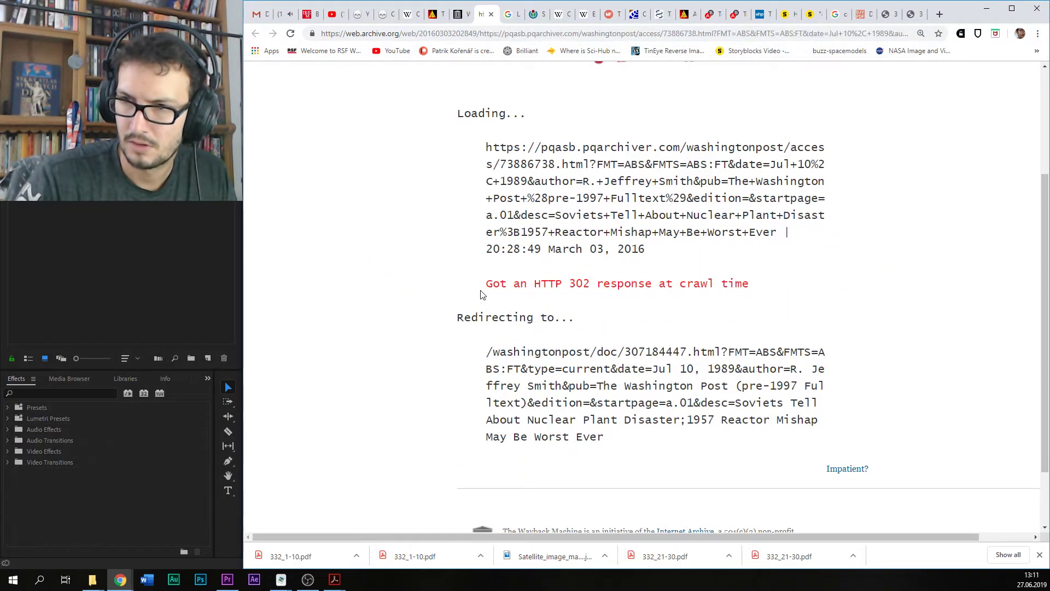
# Step: Close the archived Washington Post snapshot and check the Kyshtym disaster Wikipedia article's footnotes for sources on the CIA files
pyautogui.scroll(3, 498, 267)
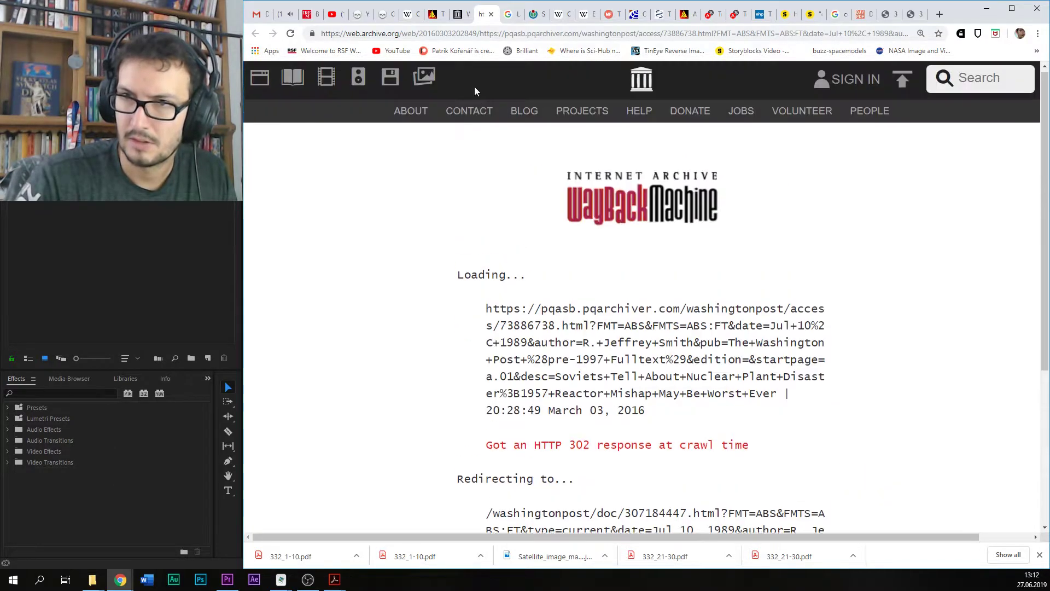
pyautogui.click(491, 15)
pyautogui.click(410, 15)
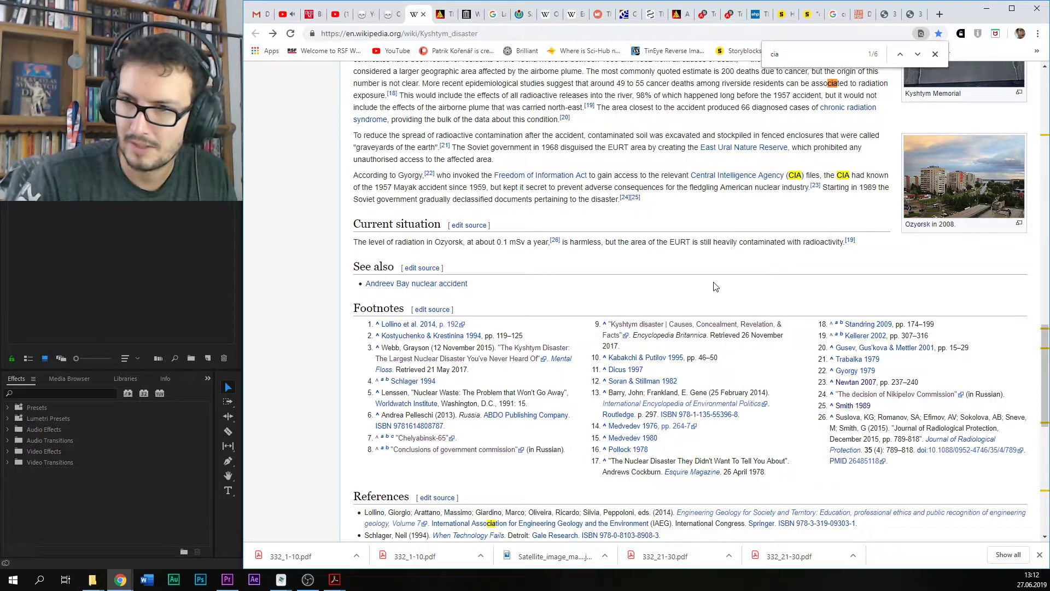
pyautogui.press('super+e')
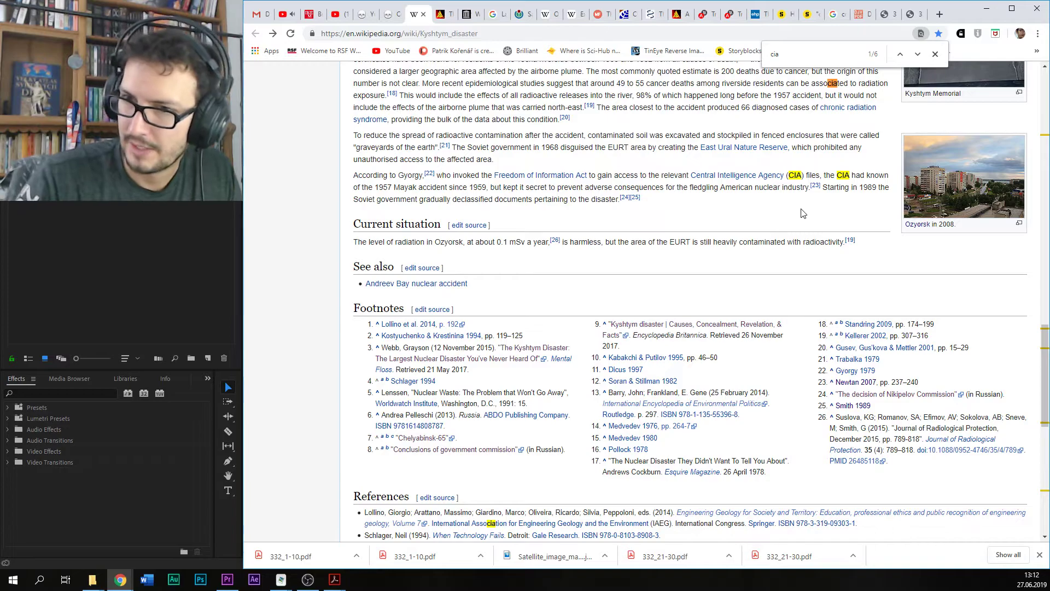
pyautogui.scroll(-2, 802, 213)
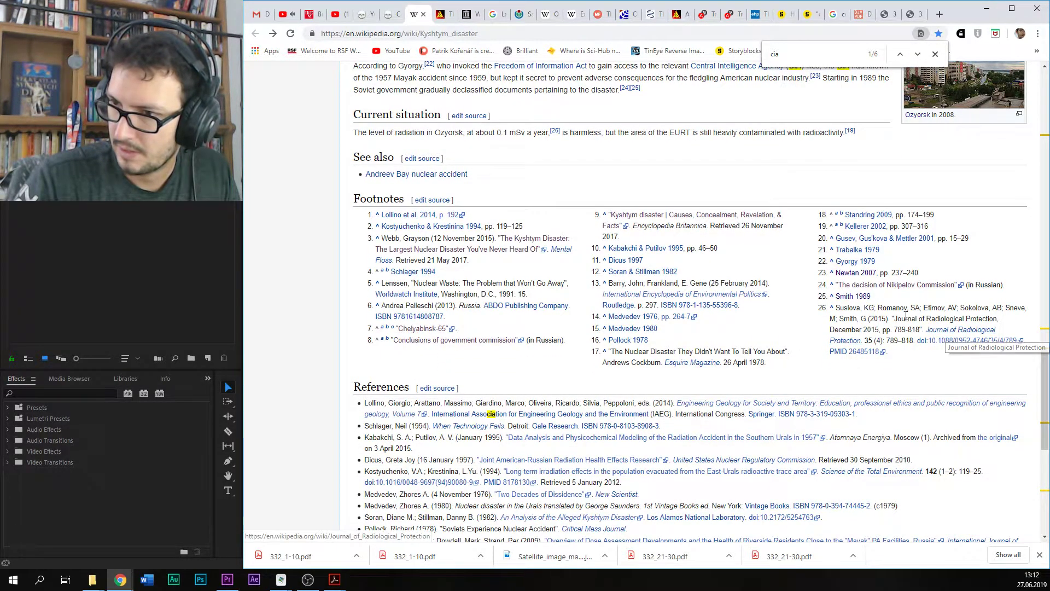
pyautogui.moveTo(855, 264)
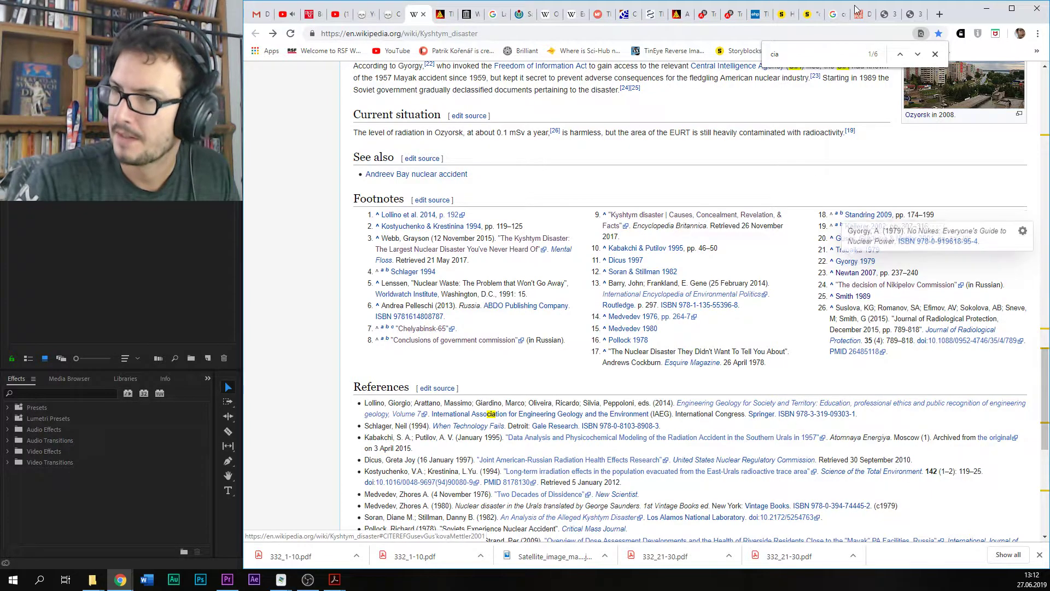
# Step: Search Google for "cia files kyshtym disaster" and open the Environment & Society Portal and New York Times results in separate tabs
pyautogui.click(939, 14)
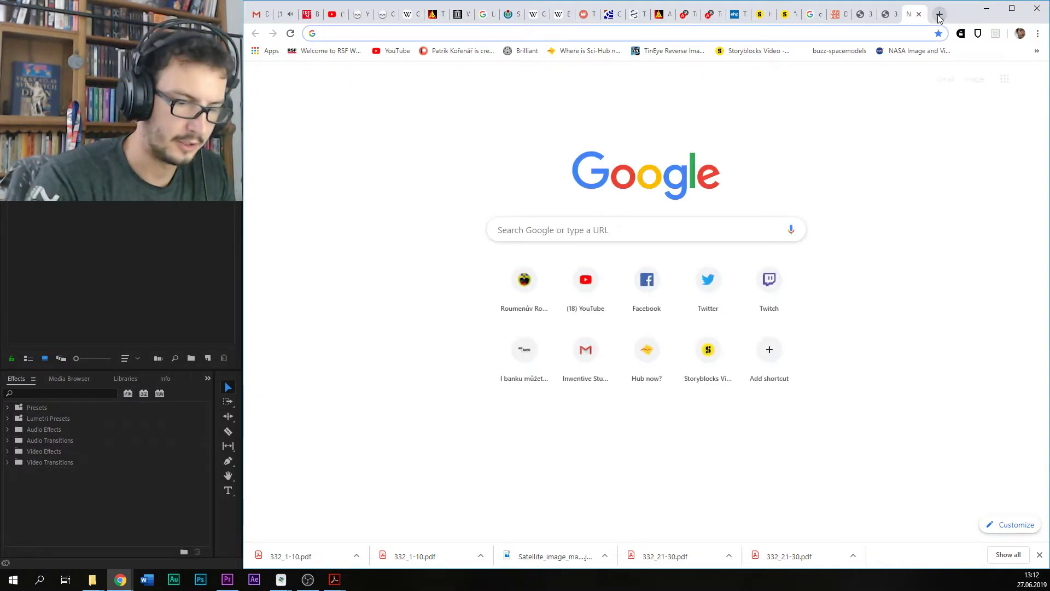
pyautogui.write('cia files')
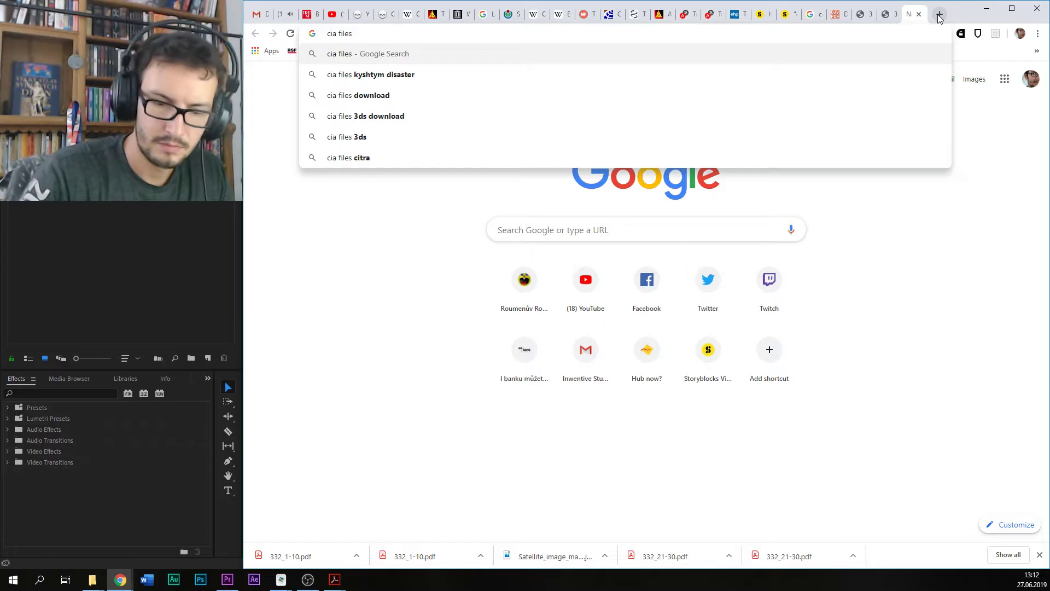
pyautogui.click(443, 74)
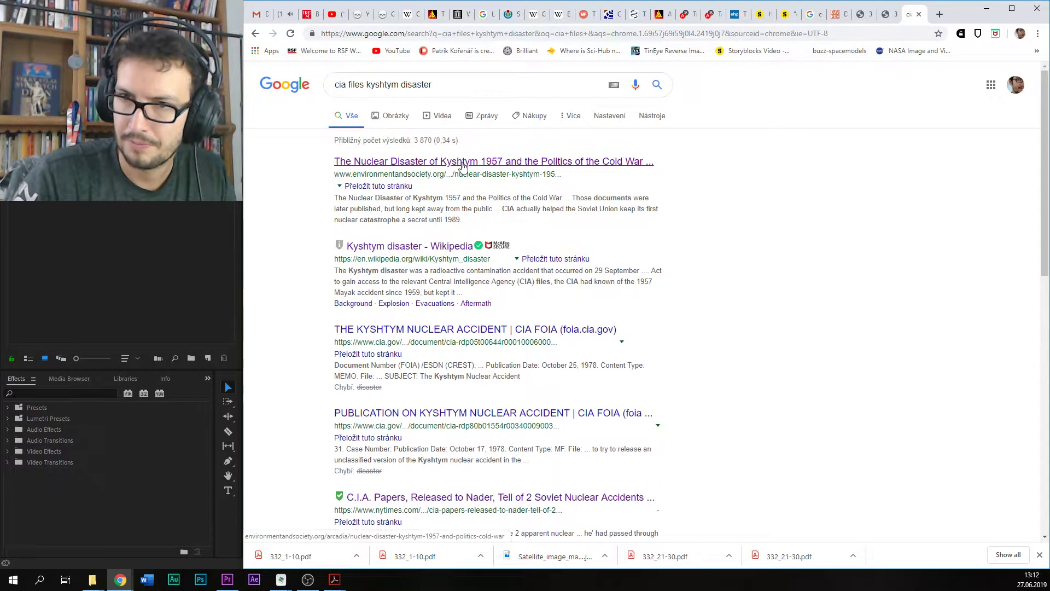
pyautogui.middleClick(462, 246)
pyautogui.scroll(-4, 845, 269)
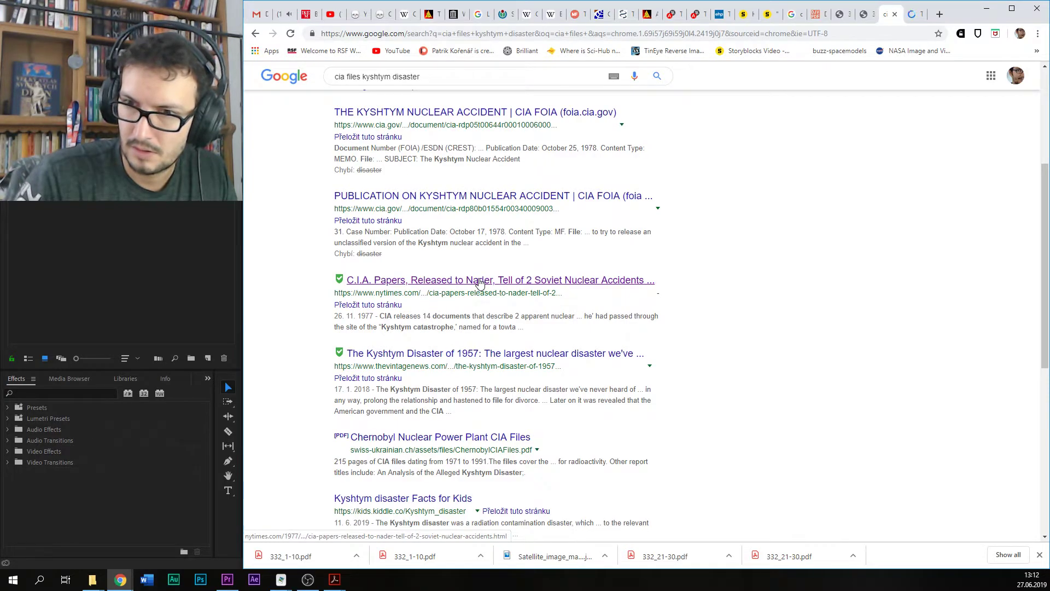
pyautogui.middleClick(479, 282)
# Step: Look through the Environment & Society Portal article on Kyshtym 1957, including its further readings and related links
pyautogui.click(890, 14)
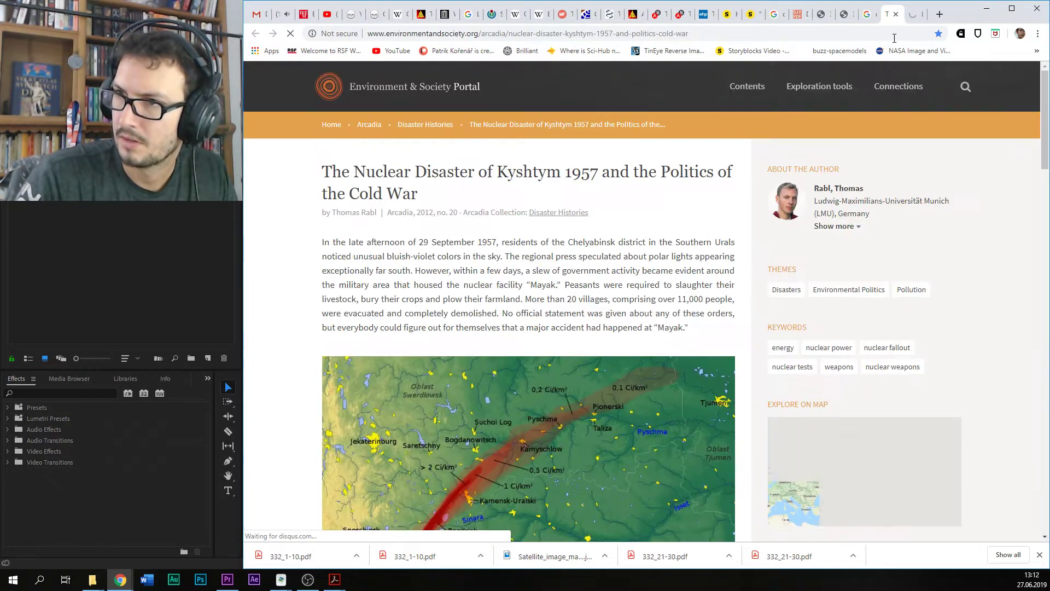
pyautogui.scroll(-6, 640, 188)
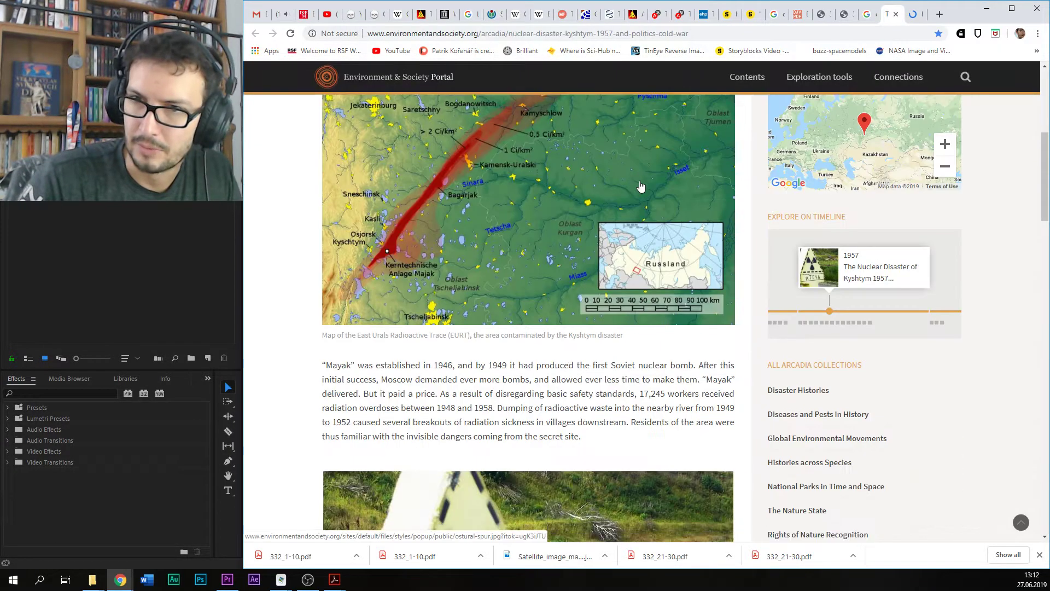
pyautogui.scroll(-18, 640, 187)
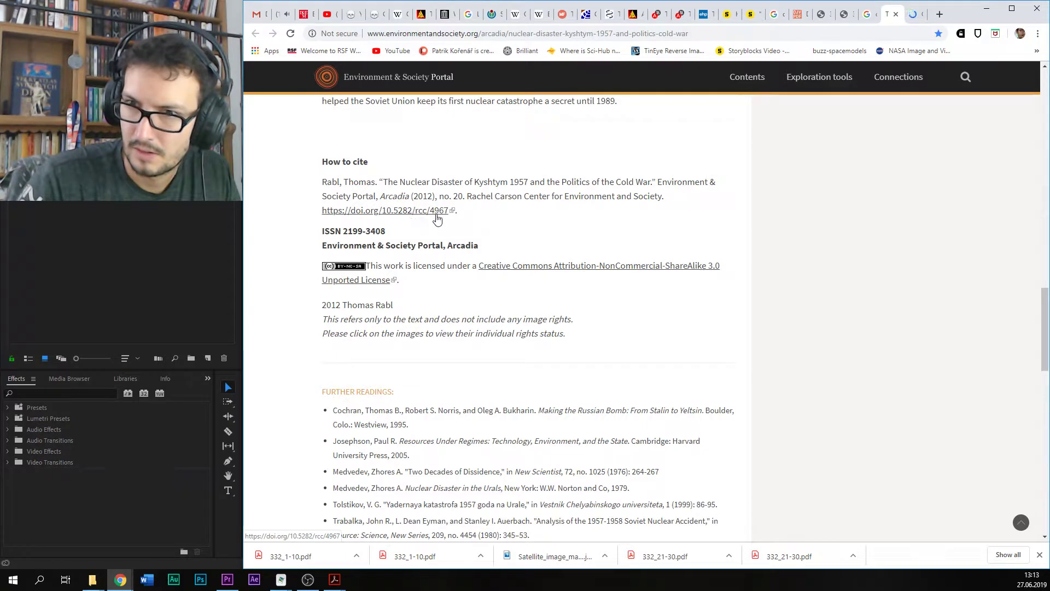
pyautogui.scroll(-4, 441, 304)
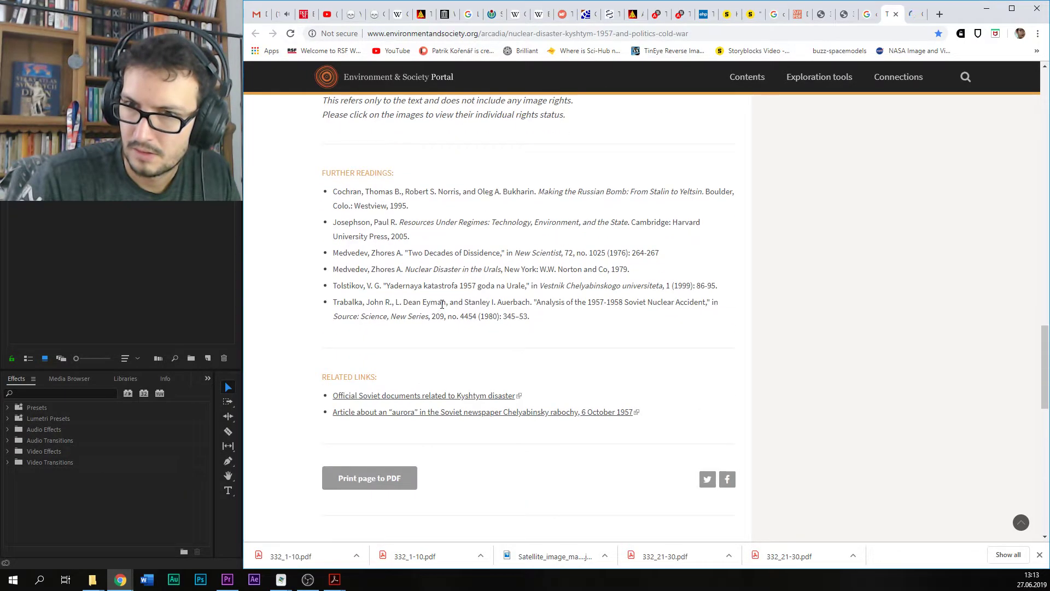
# Step: Read the 1977 New York Times archive article on the C.I.A. papers about two Soviet nuclear accidents, including its newspaper page scan
pyautogui.click(914, 15)
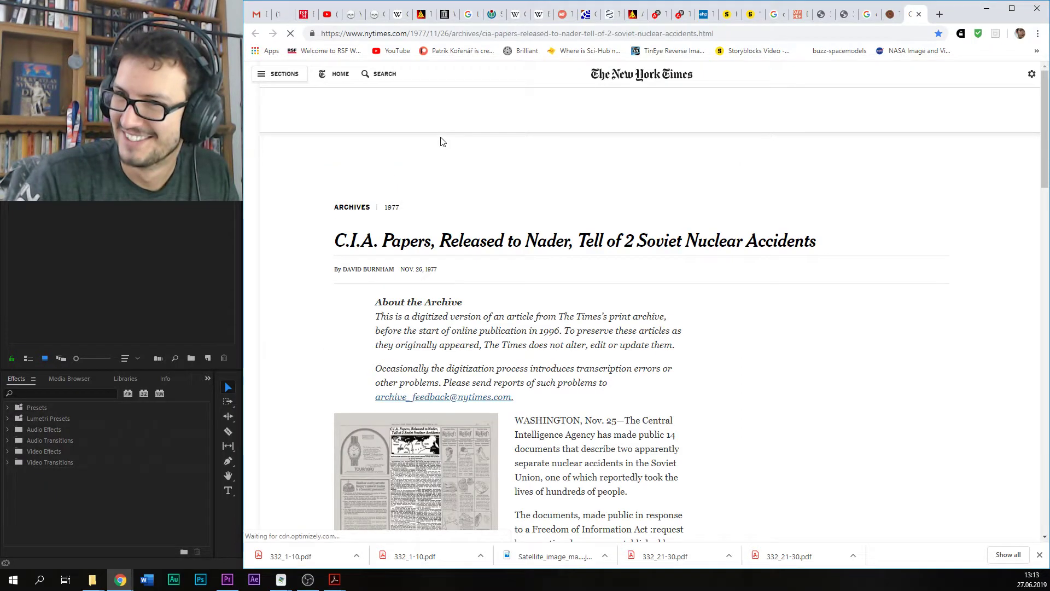
pyautogui.scroll(-3, 686, 218)
pyautogui.scroll(4, 656, 231)
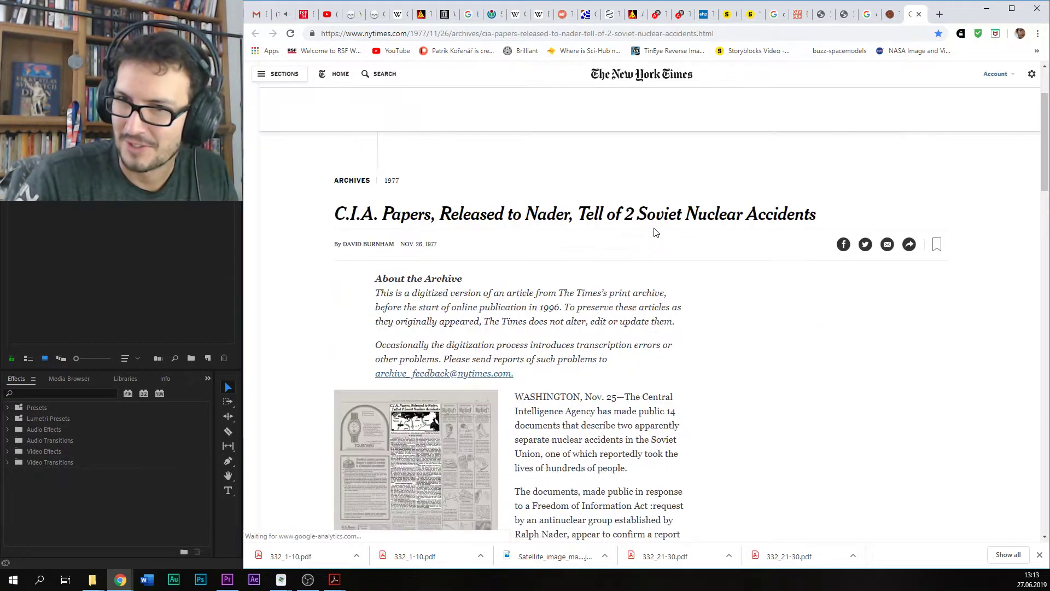
pyautogui.scroll(-5, 652, 230)
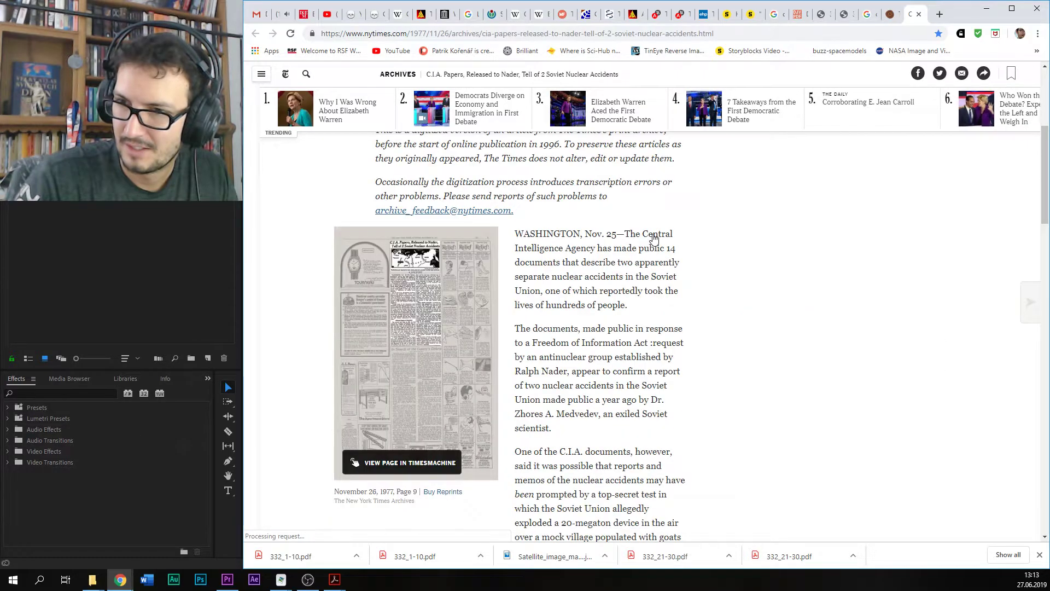
pyautogui.scroll(-3, 654, 239)
pyautogui.scroll(-3, 655, 241)
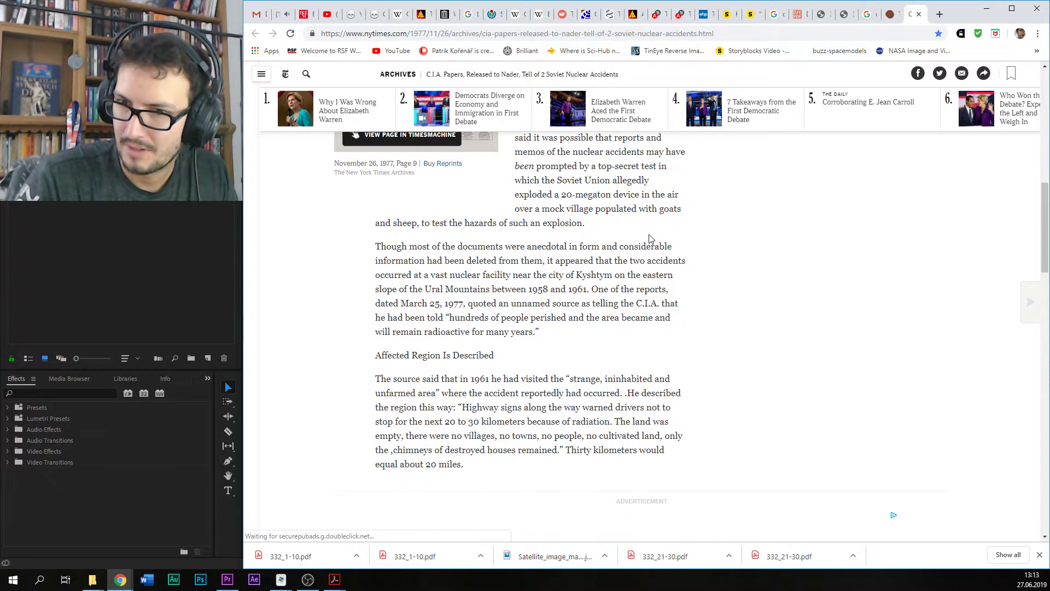
pyautogui.scroll(5, 655, 242)
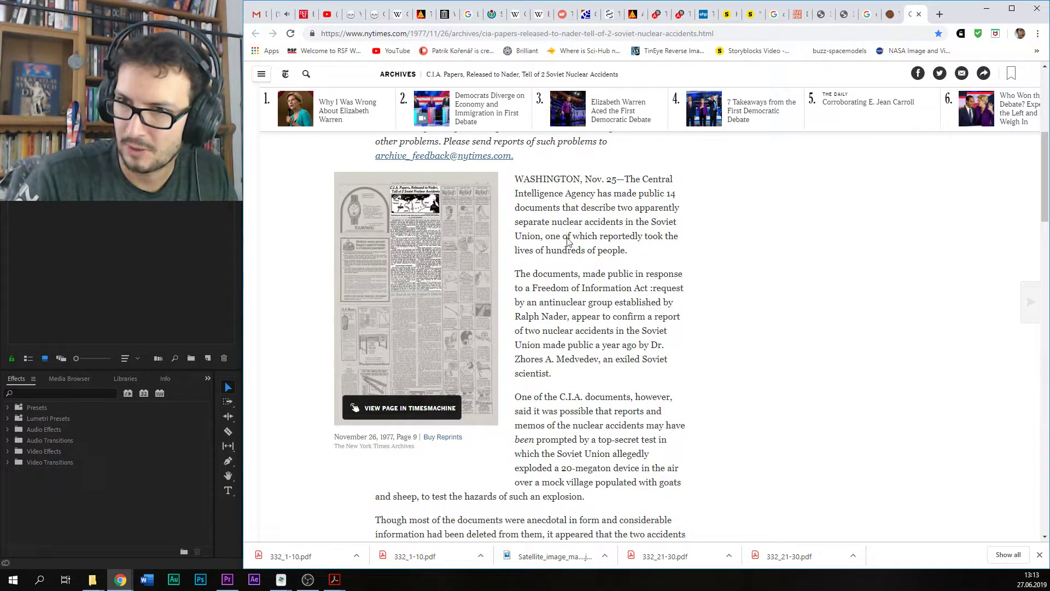
pyautogui.scroll(-9, 571, 241)
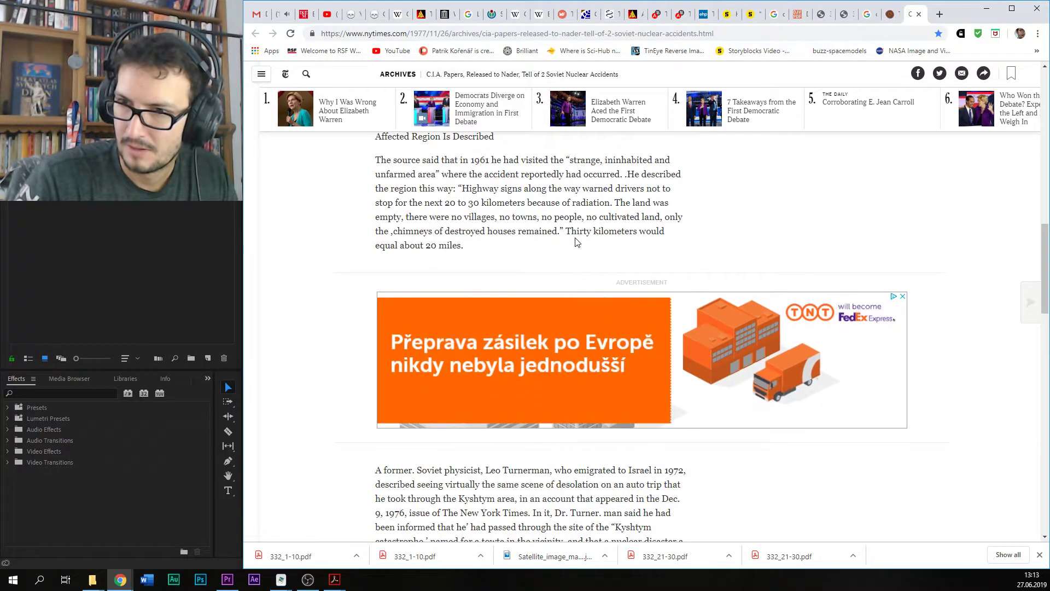
pyautogui.scroll(-13, 576, 242)
pyautogui.moveTo(1044, 376); pyautogui.dragTo(1042, 139)
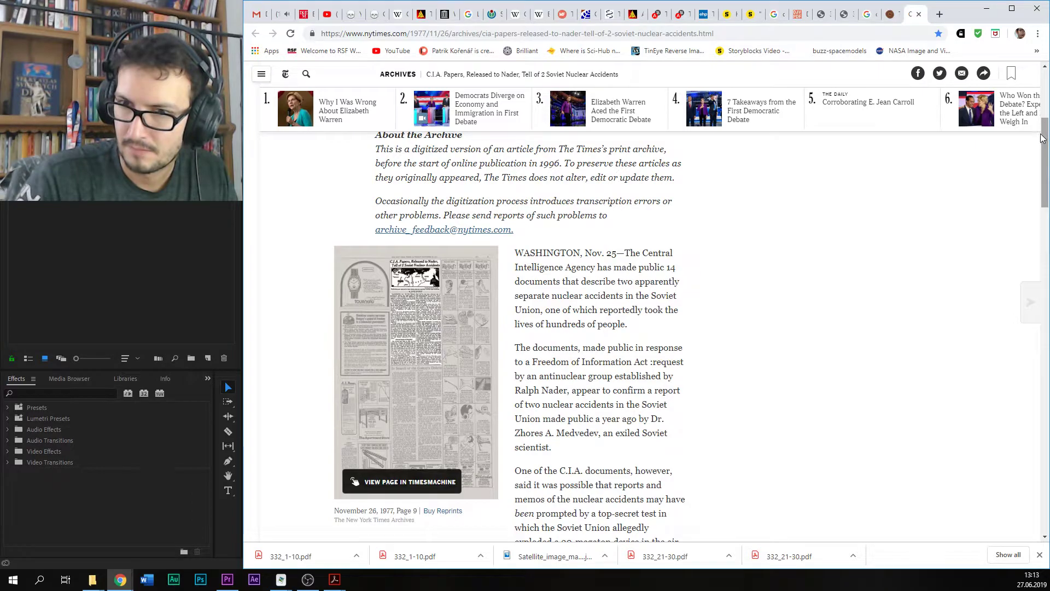
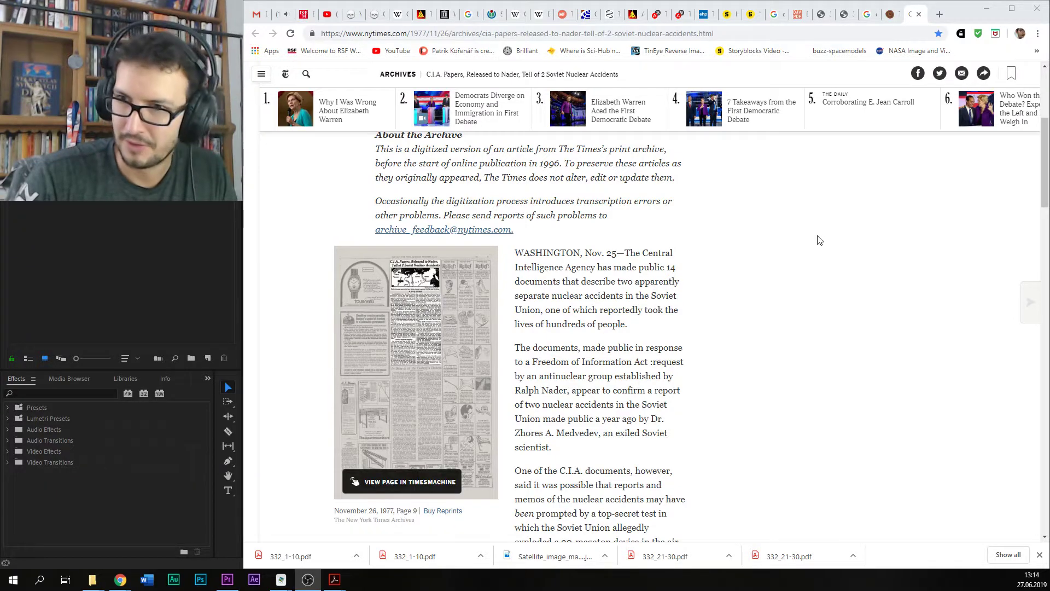
pyautogui.click(794, 263)
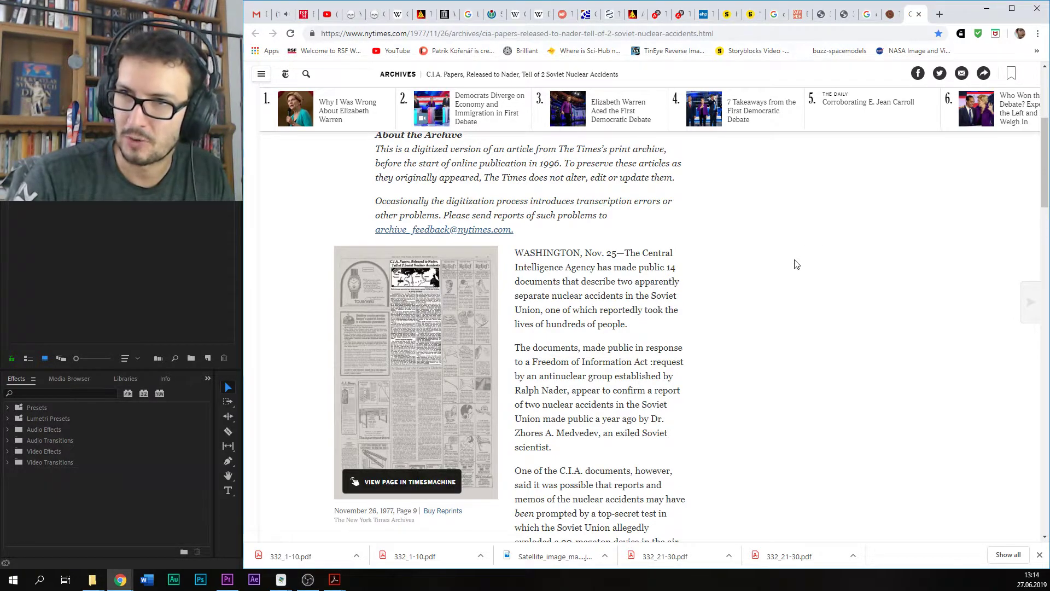
pyautogui.scroll(-5, 796, 264)
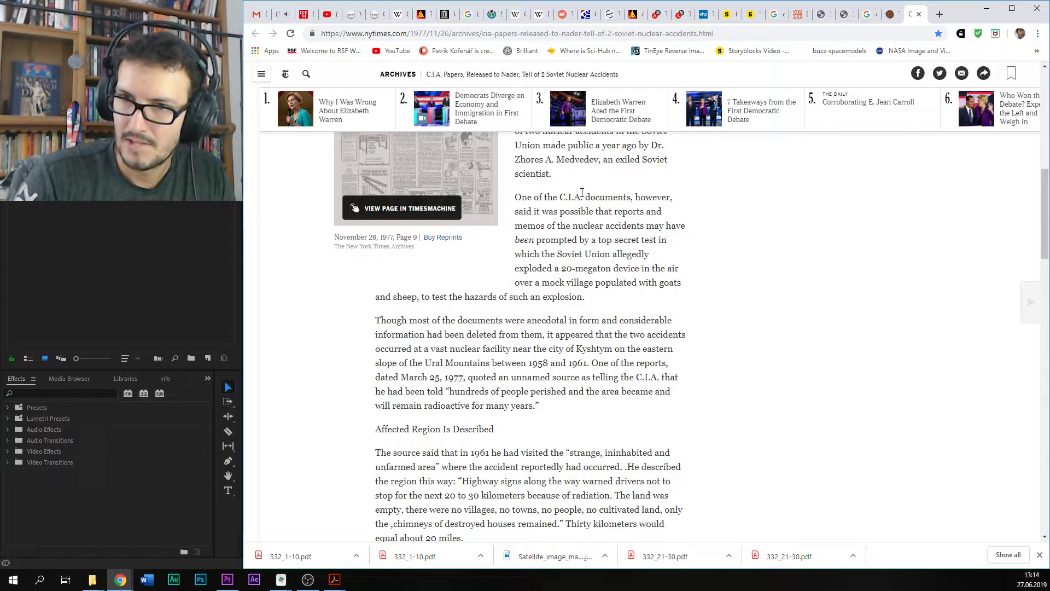
pyautogui.scroll(5, 492, 239)
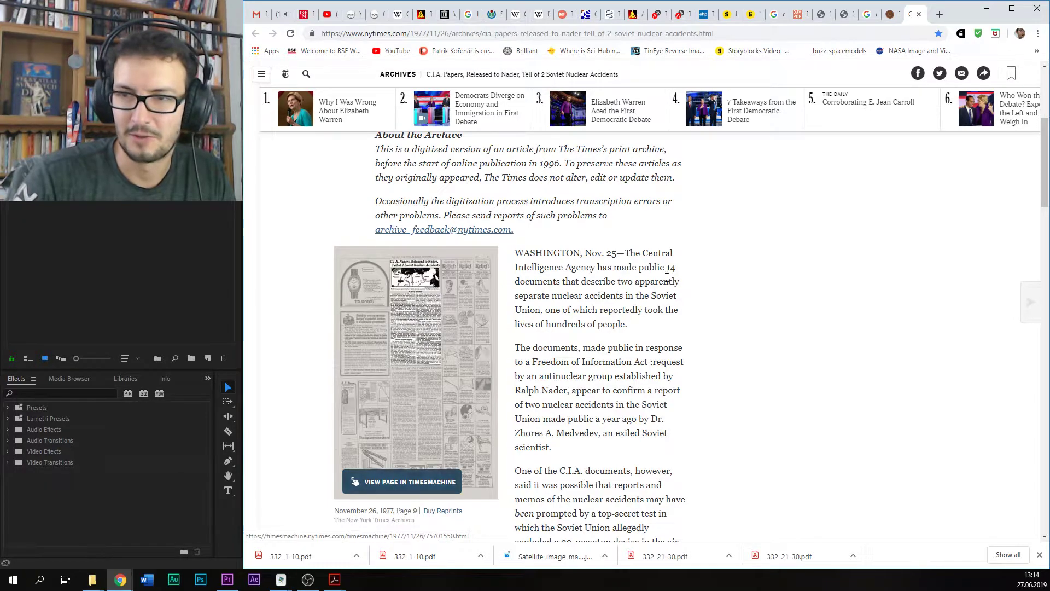
# Step: Return to the search results and open the CIA FOIA page "Publication on Kyshtym Nuclear Accident" in a separate tab
pyautogui.click(883, 16)
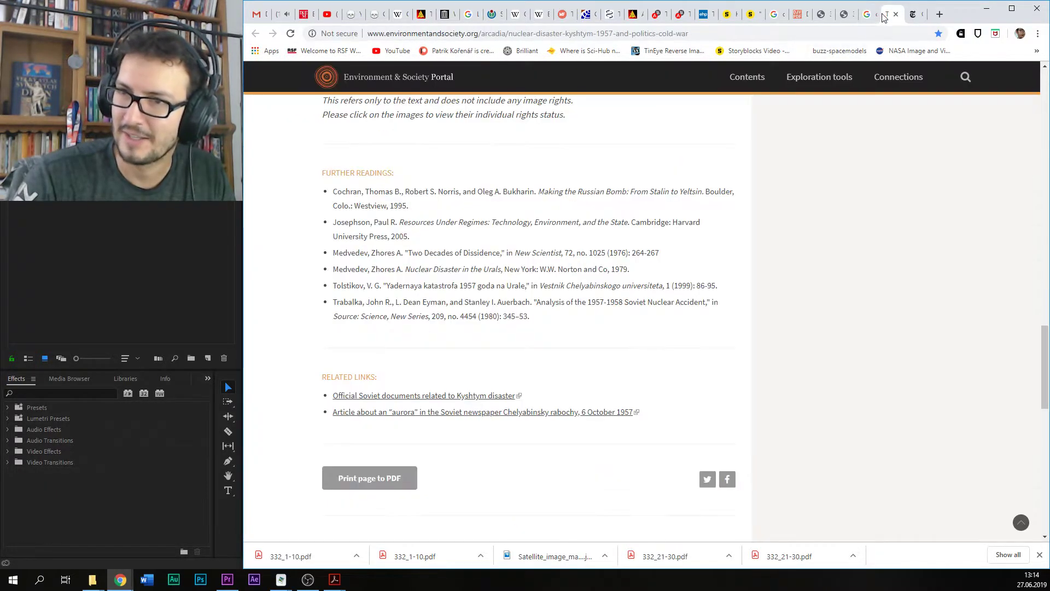
pyautogui.click(864, 20)
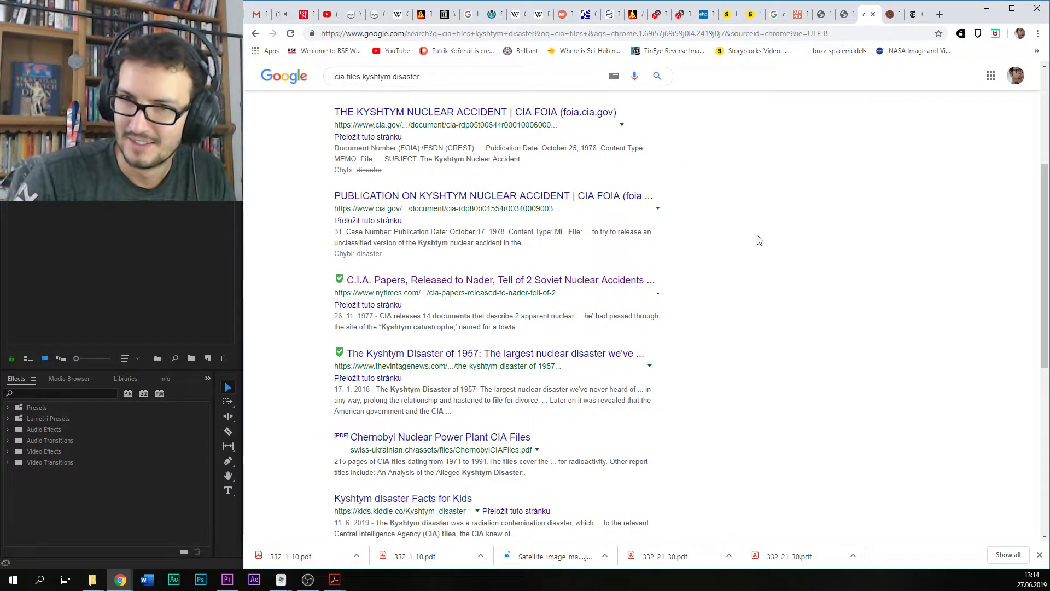
pyautogui.middleClick(629, 207)
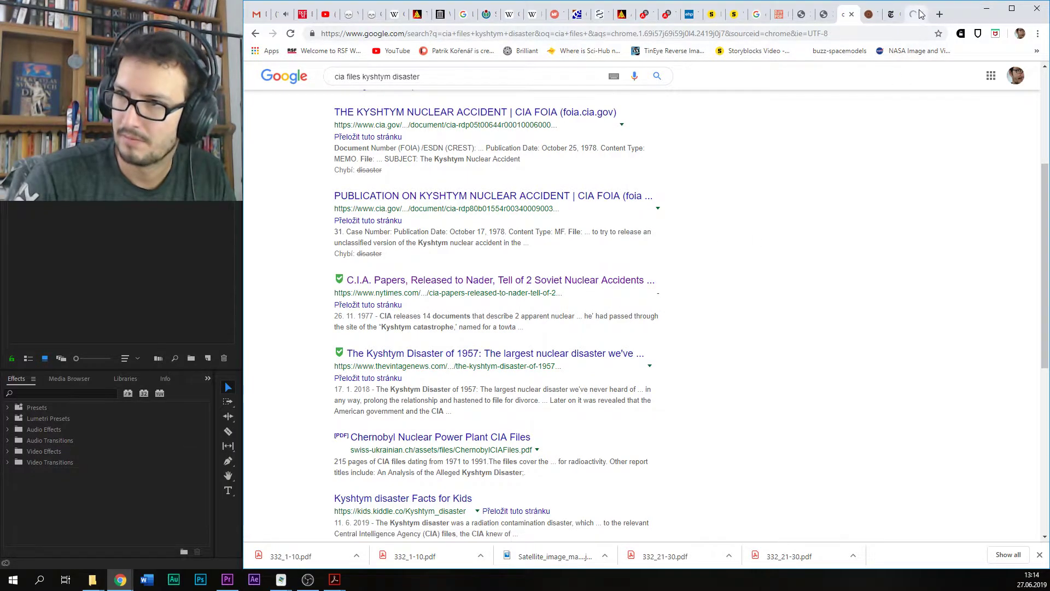
pyautogui.click(915, 20)
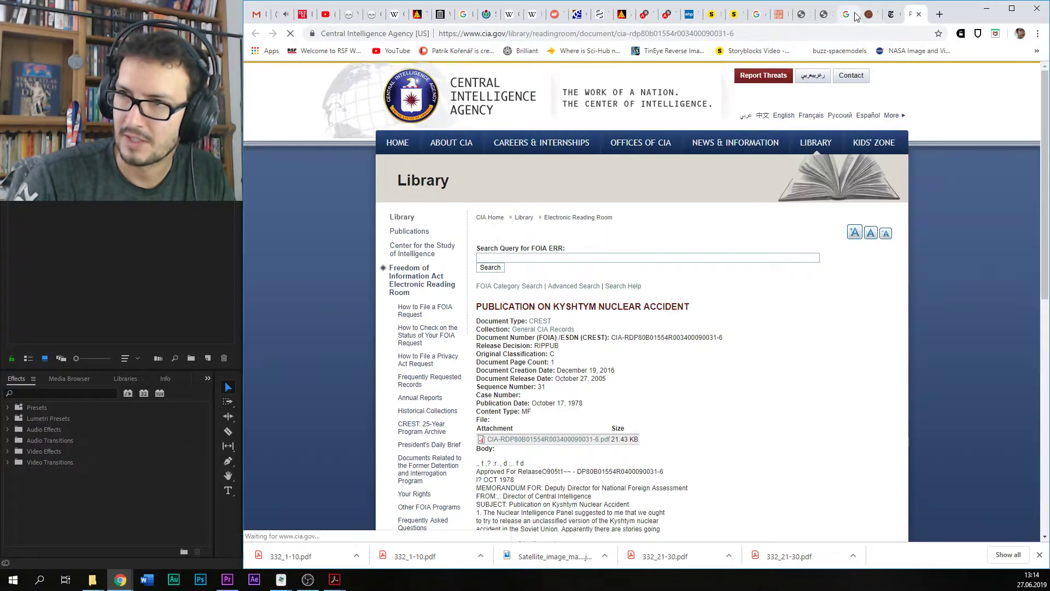
pyautogui.click(847, 15)
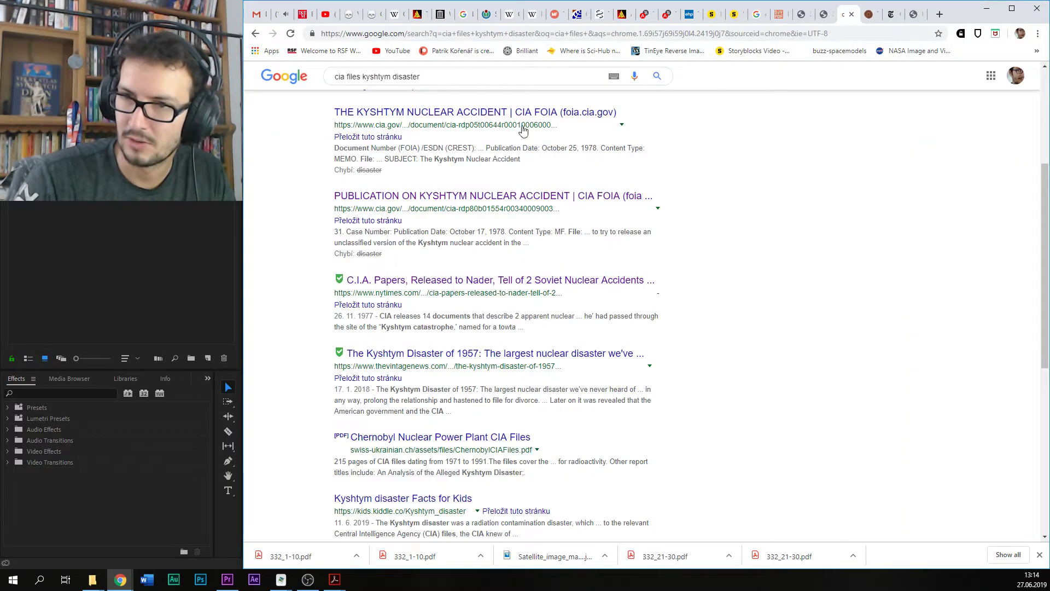
pyautogui.click(915, 16)
pyautogui.scroll(-3, 746, 285)
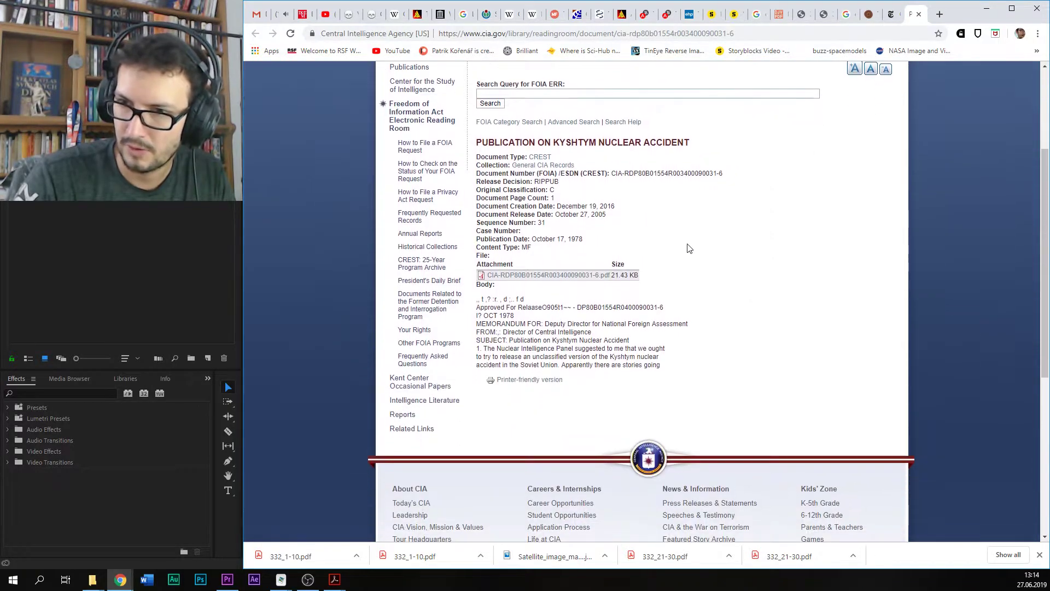
pyautogui.click(533, 281)
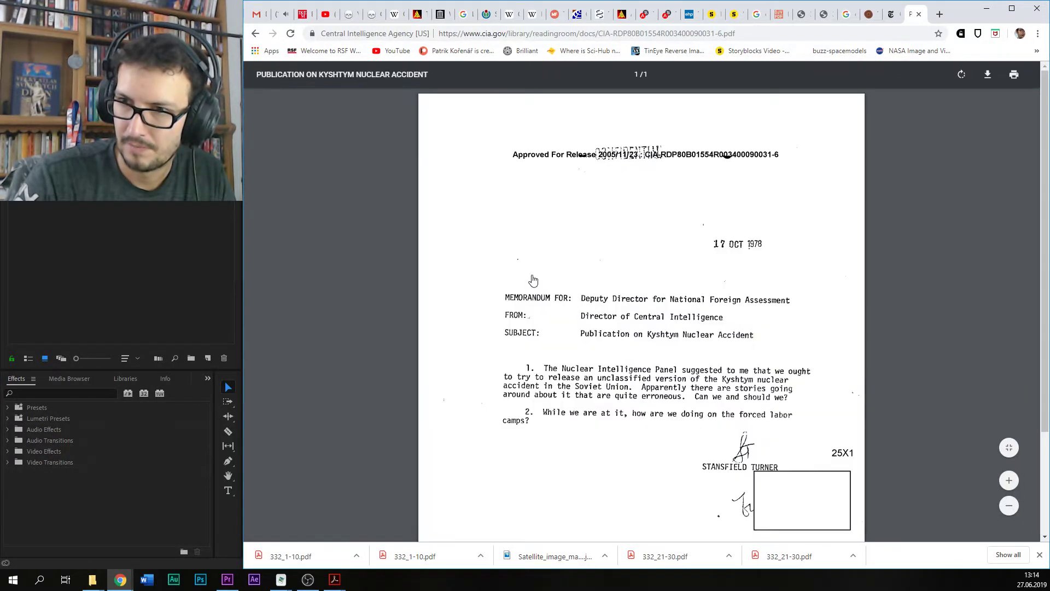
pyautogui.moveTo(1045, 148); pyautogui.dragTo(1046, 249)
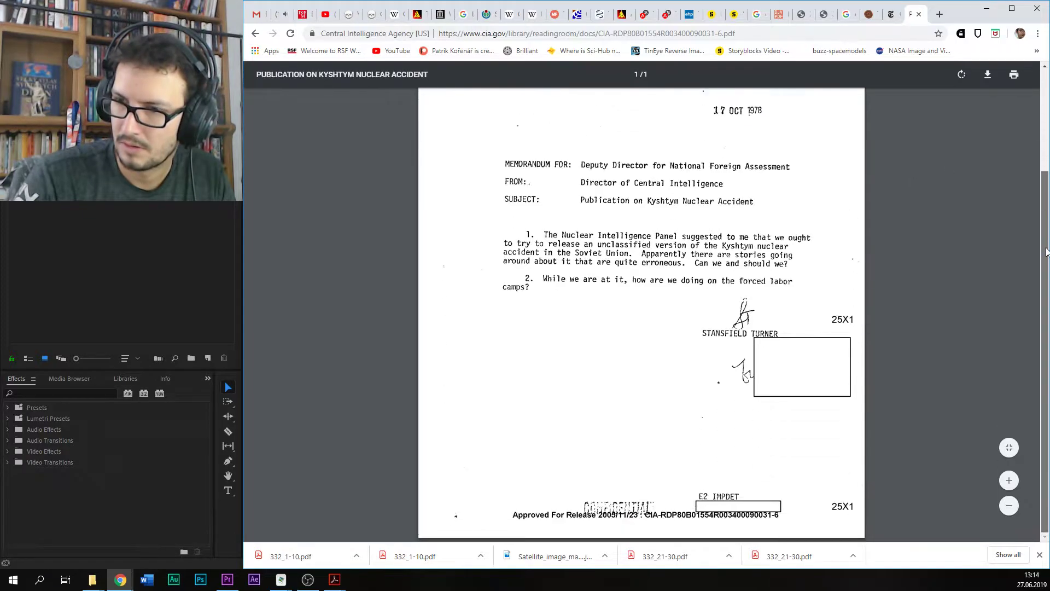
pyautogui.moveTo(1043, 337); pyautogui.dragTo(961, 3)
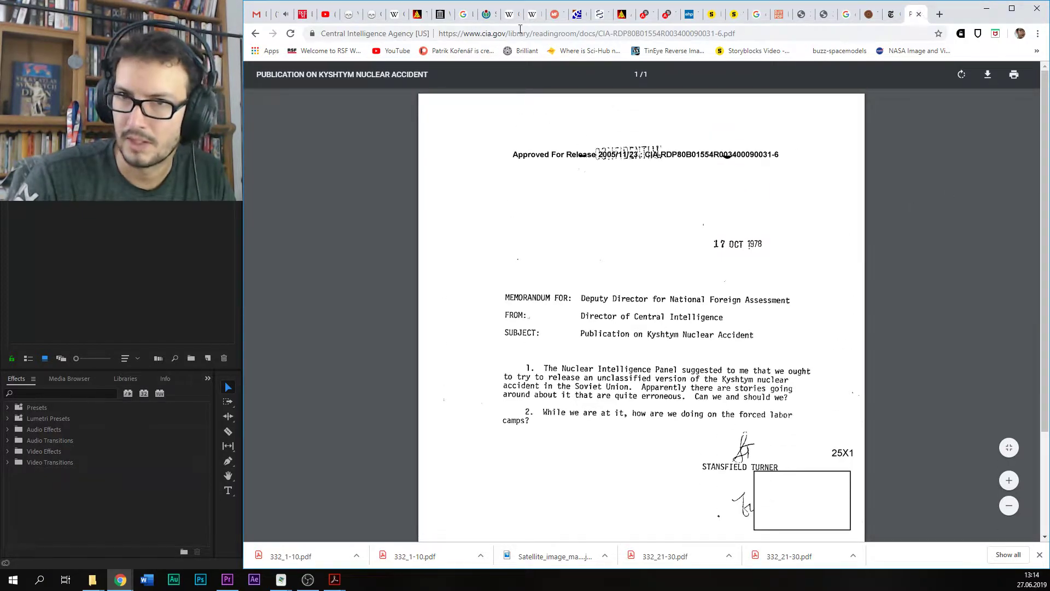
# Step: Return from the PDF to the CIA reading room page and review the document's details
pyautogui.click(256, 35)
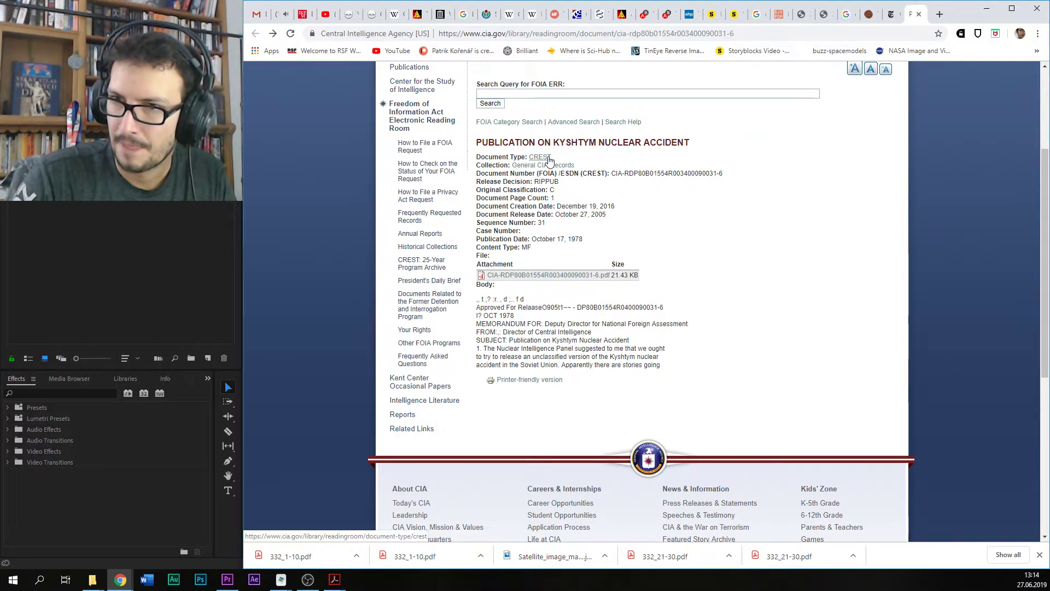
pyautogui.scroll(-5, 743, 194)
pyautogui.scroll(6, 751, 193)
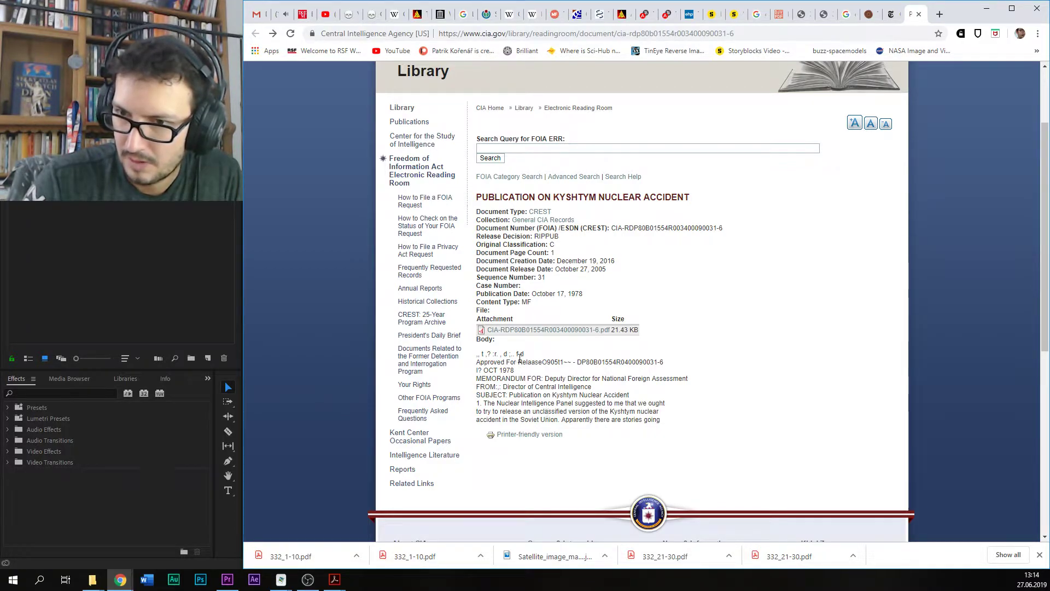
# Step: Open the memorandum's PDF attachment in a separate tab and read both paragraphs again
pyautogui.click(528, 331)
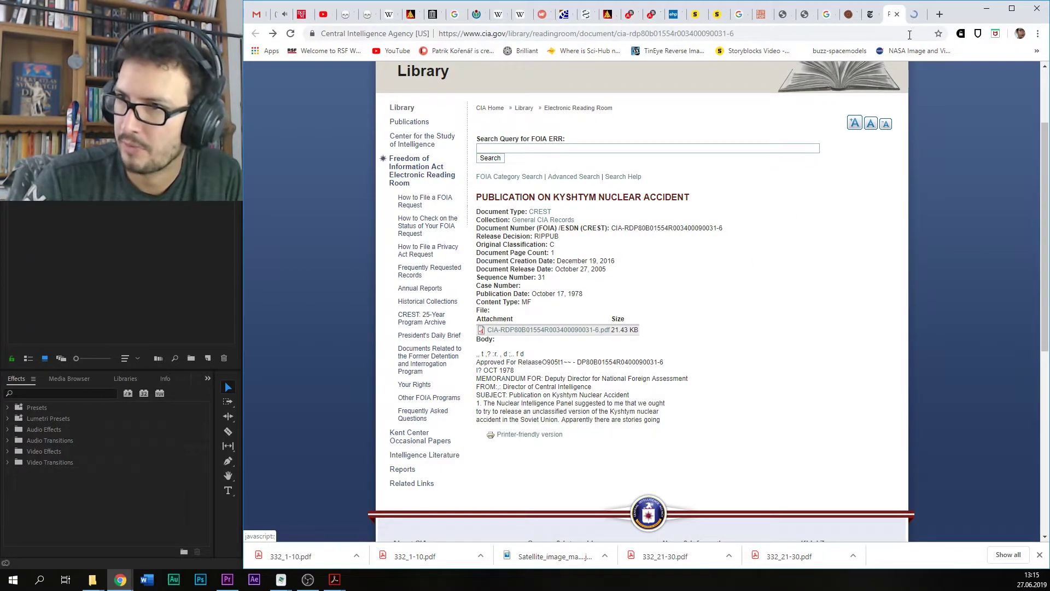
pyautogui.scroll(-3, 765, 233)
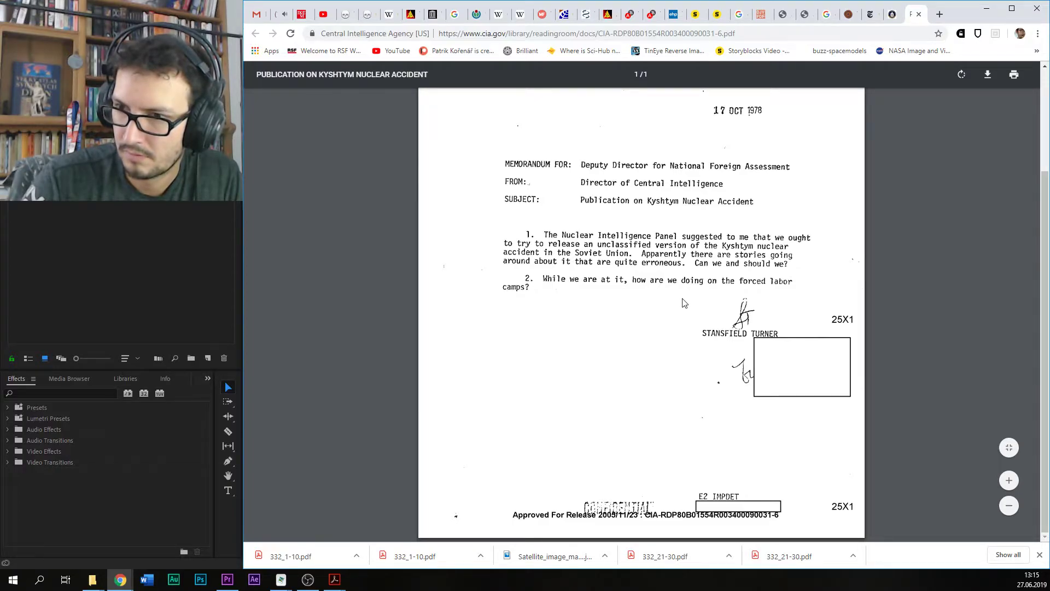
pyautogui.scroll(2, 682, 302)
pyautogui.scroll(-1, 682, 302)
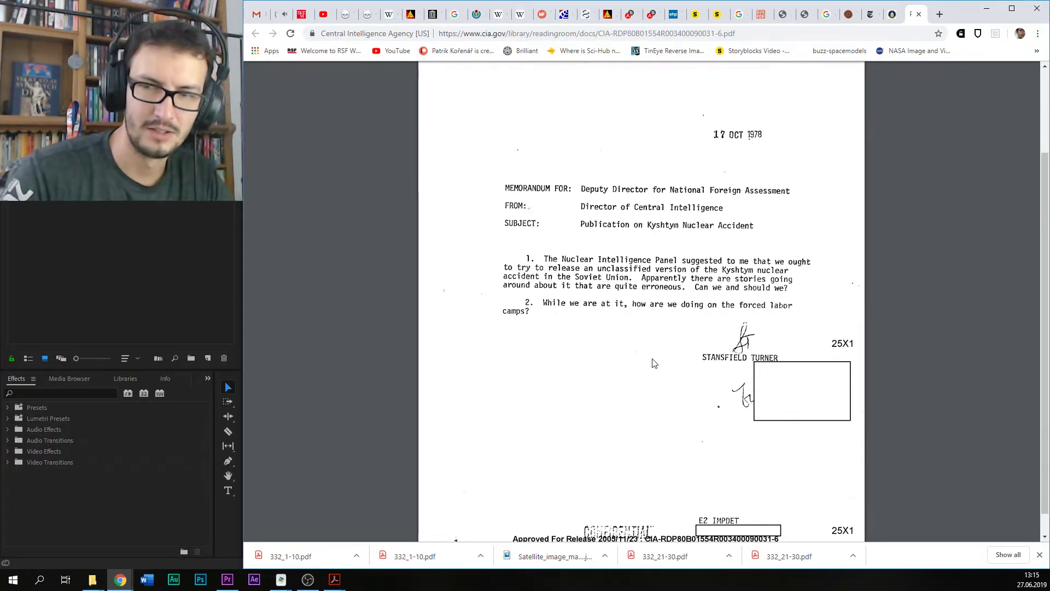
pyautogui.scroll(2, 651, 350)
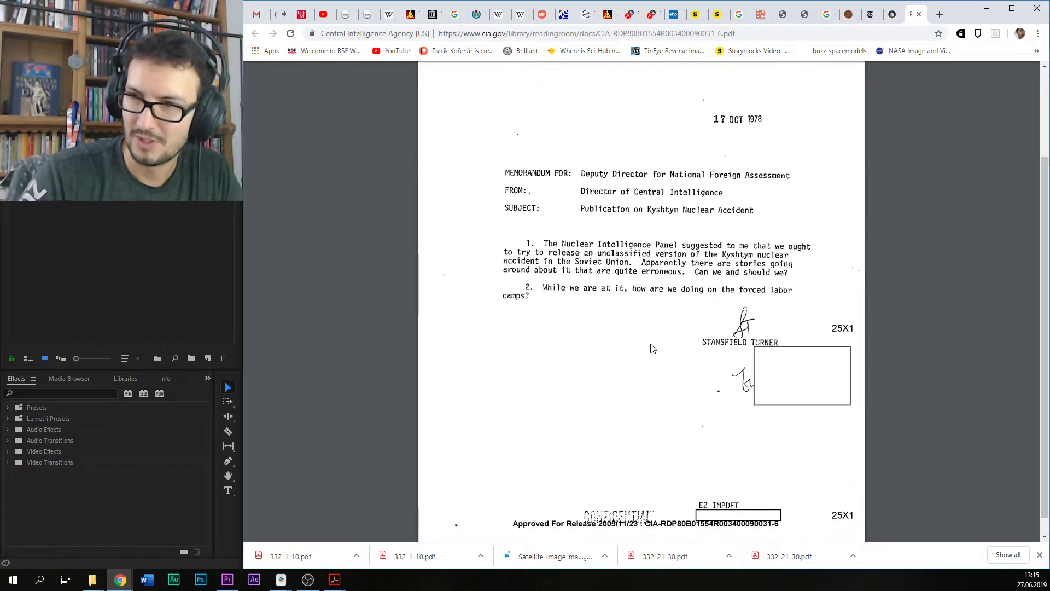
pyautogui.click(994, 76)
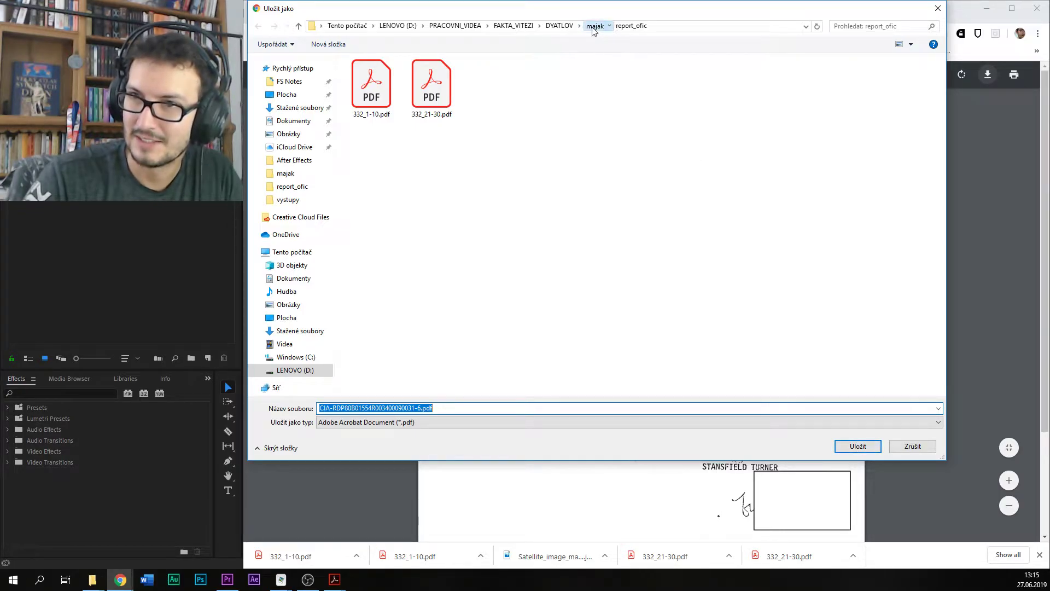
pyautogui.click(593, 26)
pyautogui.click(856, 446)
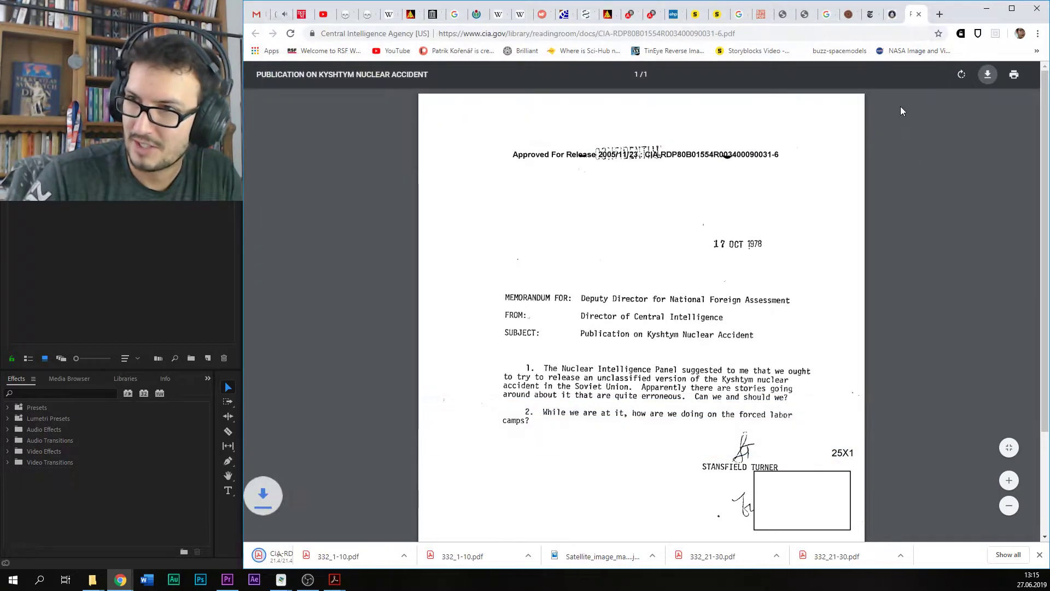
pyautogui.click(896, 15)
pyautogui.middleClick(917, 23)
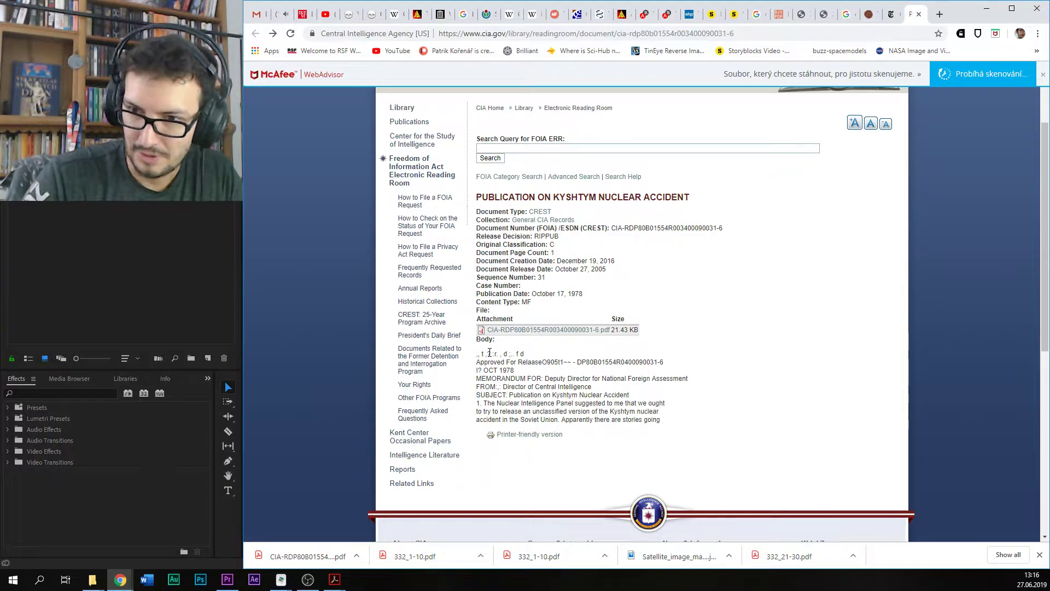
# Step: Look through the CIA document page and the Google results for "cia files kyshtym disaster" for further documents
pyautogui.scroll(-6, 547, 410)
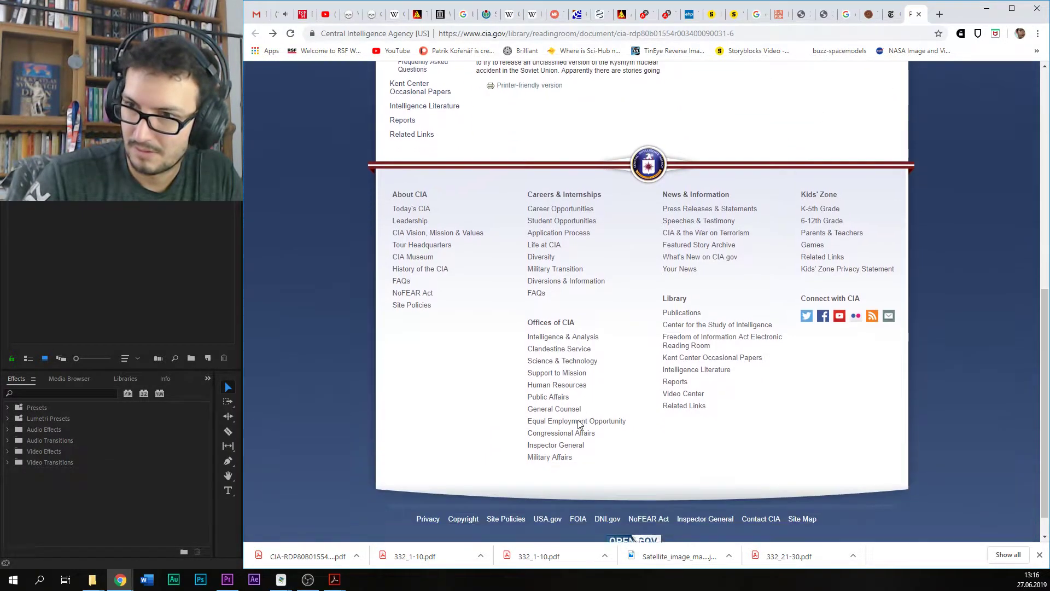
pyautogui.scroll(2, 579, 424)
pyautogui.scroll(4, 580, 424)
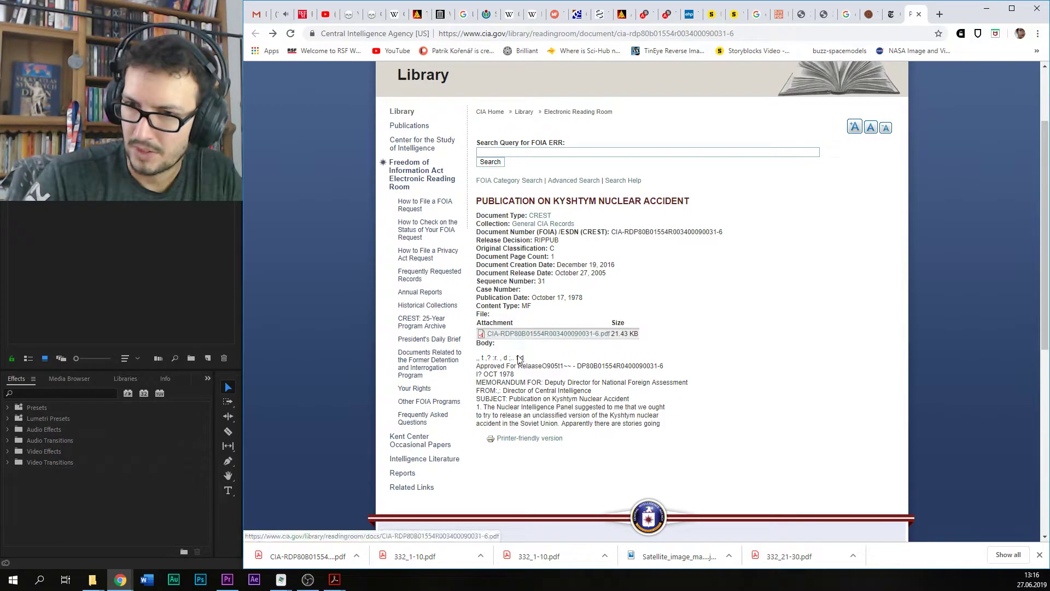
pyautogui.click(847, 14)
pyautogui.scroll(-3, 513, 273)
pyautogui.scroll(-3, 730, 275)
pyautogui.scroll(7, 727, 273)
pyautogui.scroll(3, 726, 273)
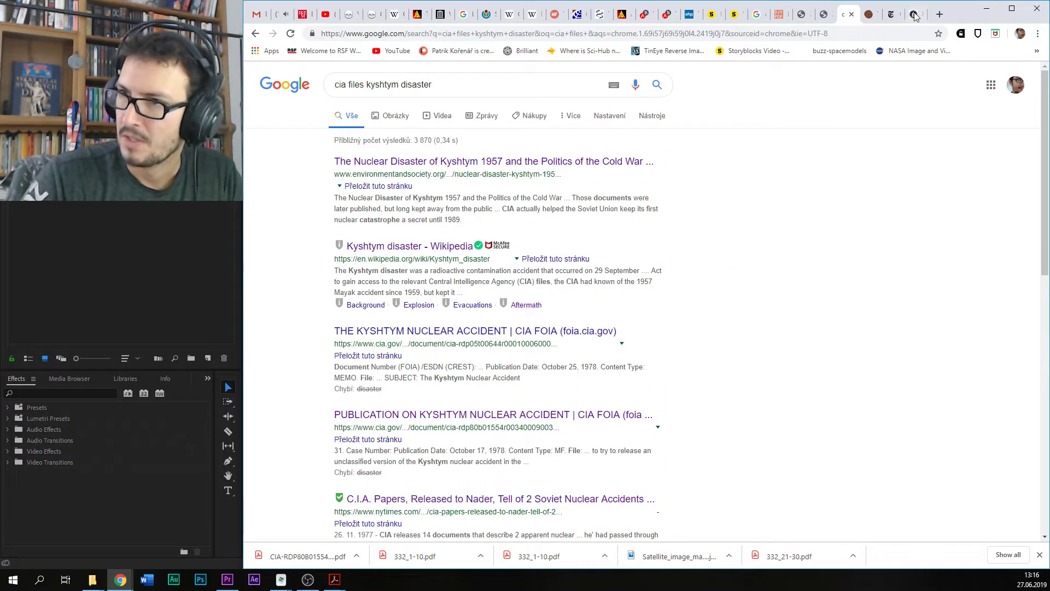
# Step: Go to the CIA home page and search the site for "kyshtym disaster"
pyautogui.click(913, 15)
pyautogui.scroll(2, 534, 169)
pyautogui.click(454, 88)
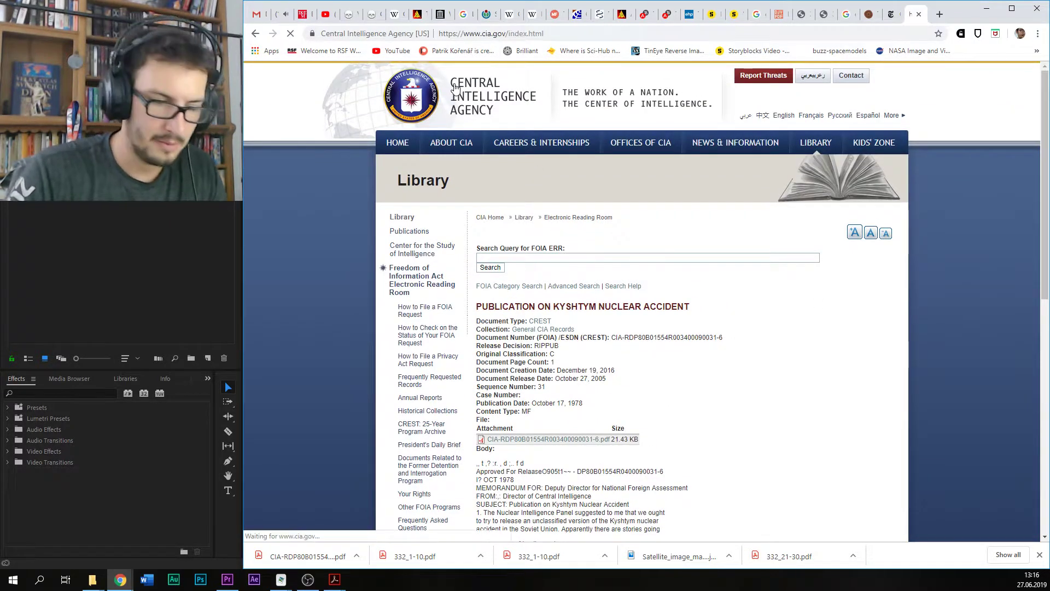
pyautogui.click(792, 97)
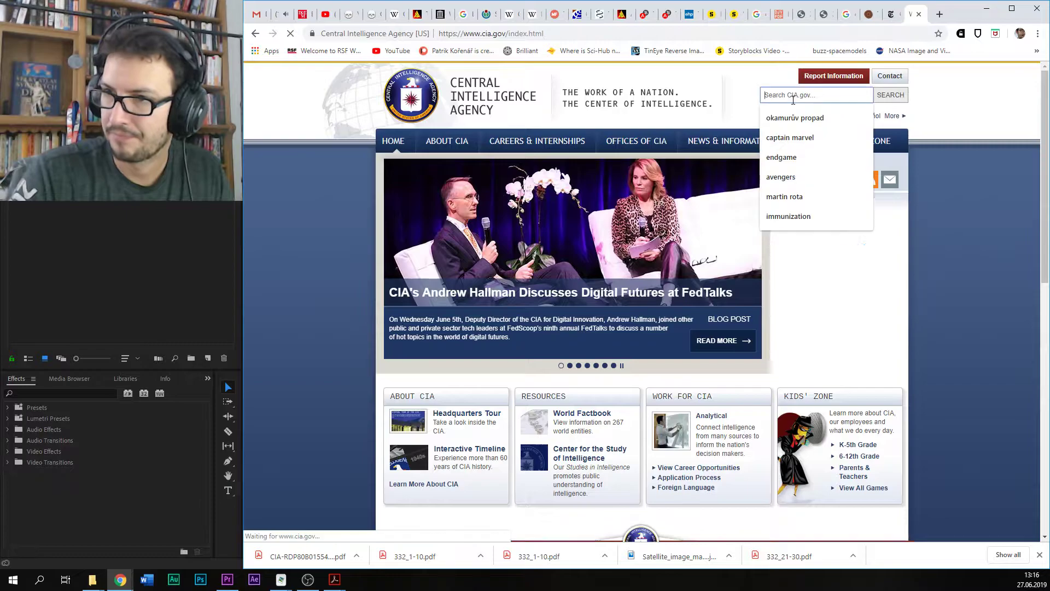
pyautogui.write('kyst')
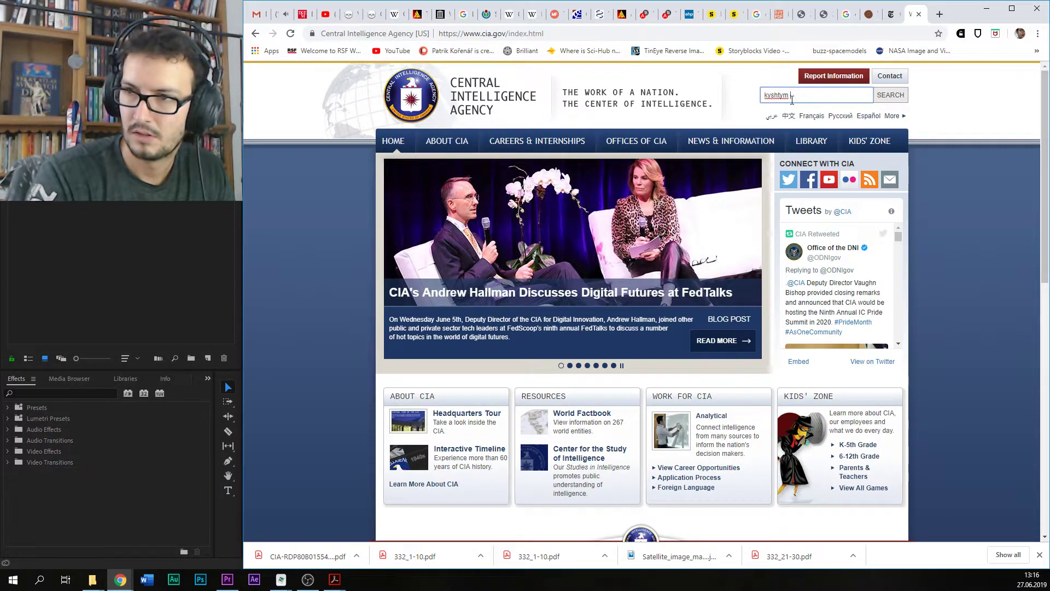
pyautogui.write('tym disaster')
pyautogui.press('Return')
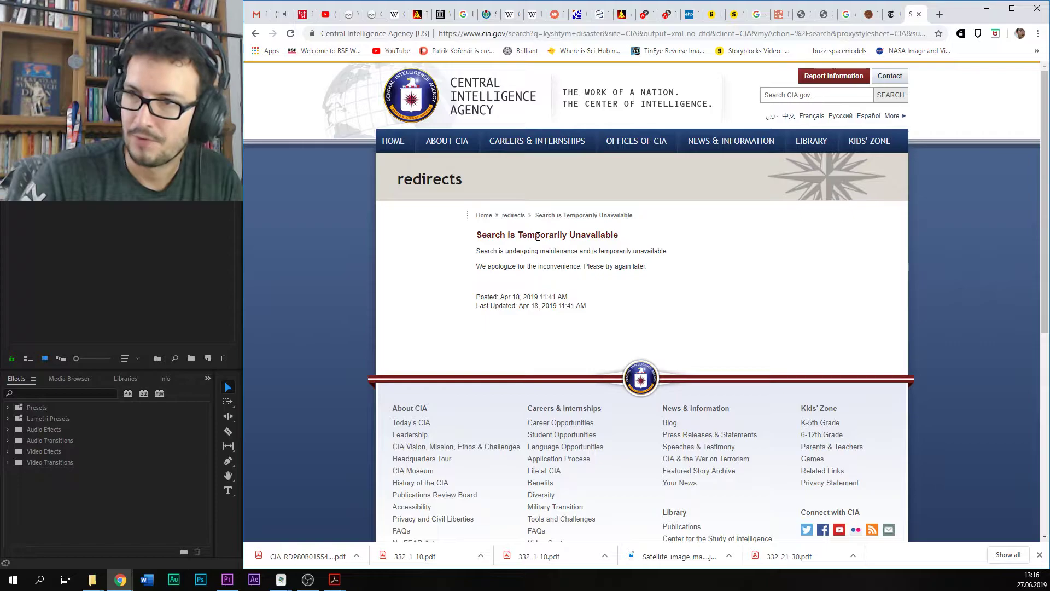
# Step: Return to the CIA home page, open the library's Reports page in a separate tab and look through the list
pyautogui.hotkey('alt', 'Left')
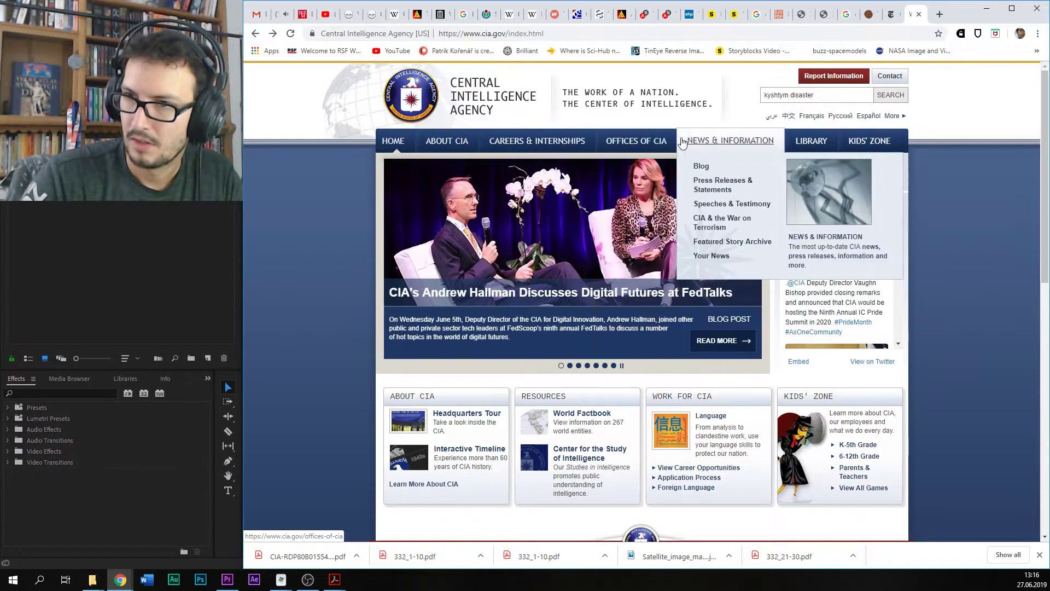
pyautogui.moveTo(785, 140)
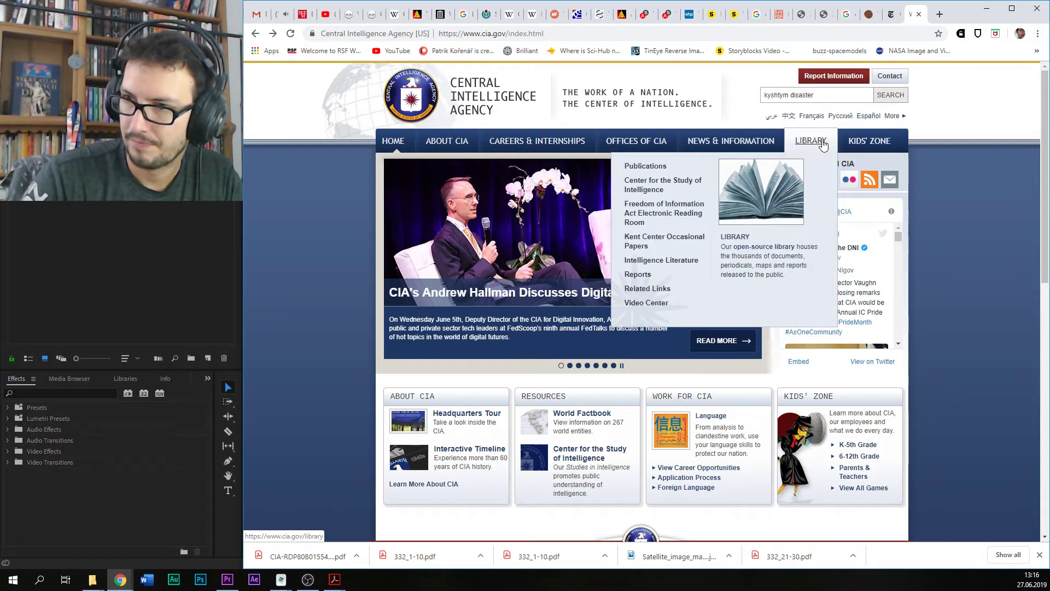
pyautogui.click(643, 276)
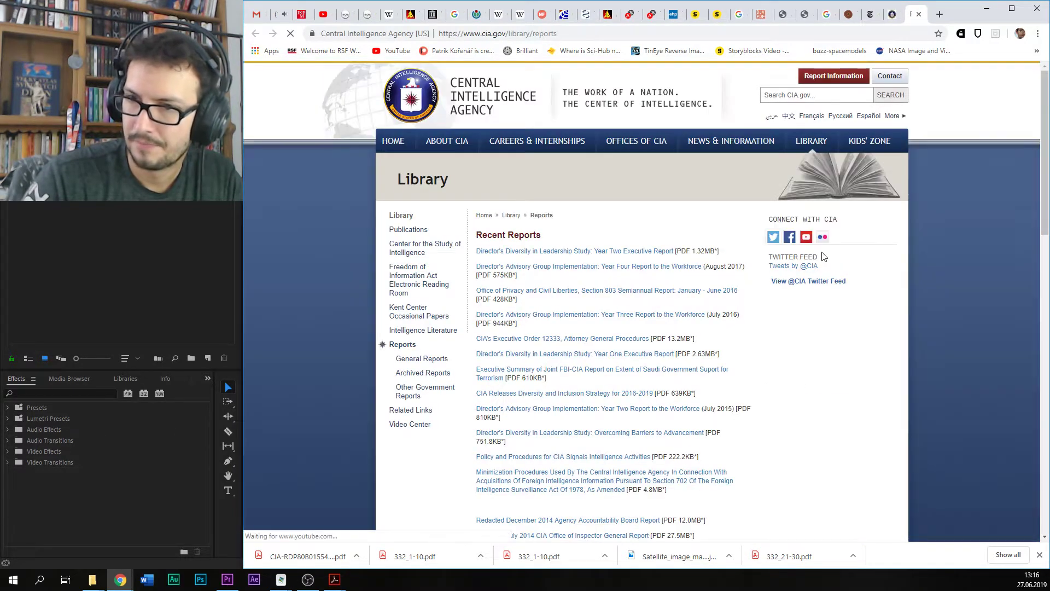
pyautogui.scroll(-10, 612, 348)
pyautogui.scroll(10, 614, 353)
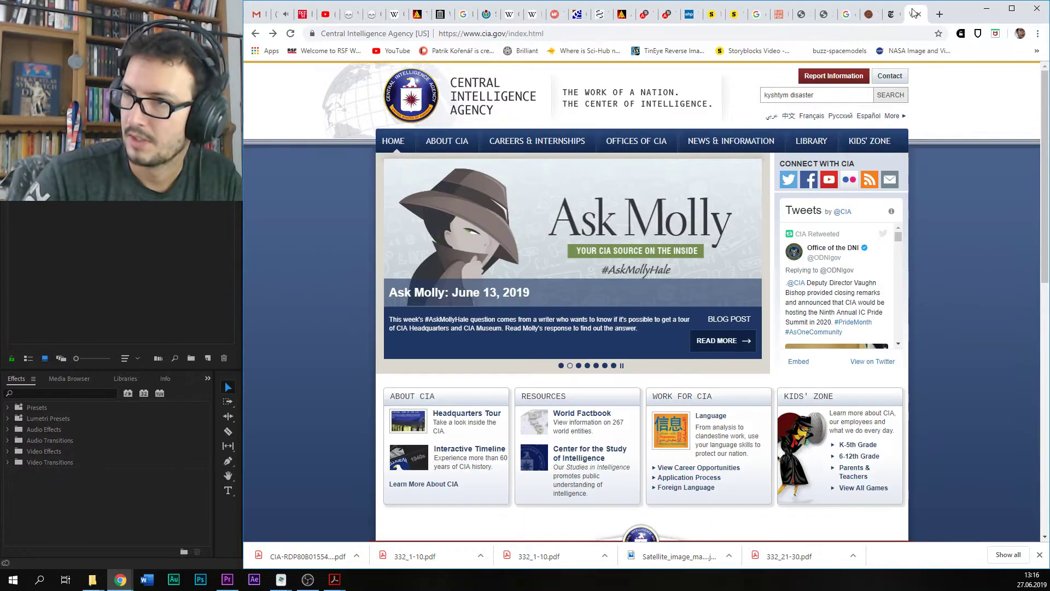
# Step: Return to the 1977 New York Times article on the C.I.A. papers and reread its passages about the accidents
pyautogui.click(920, 13)
pyautogui.scroll(-5, 777, 230)
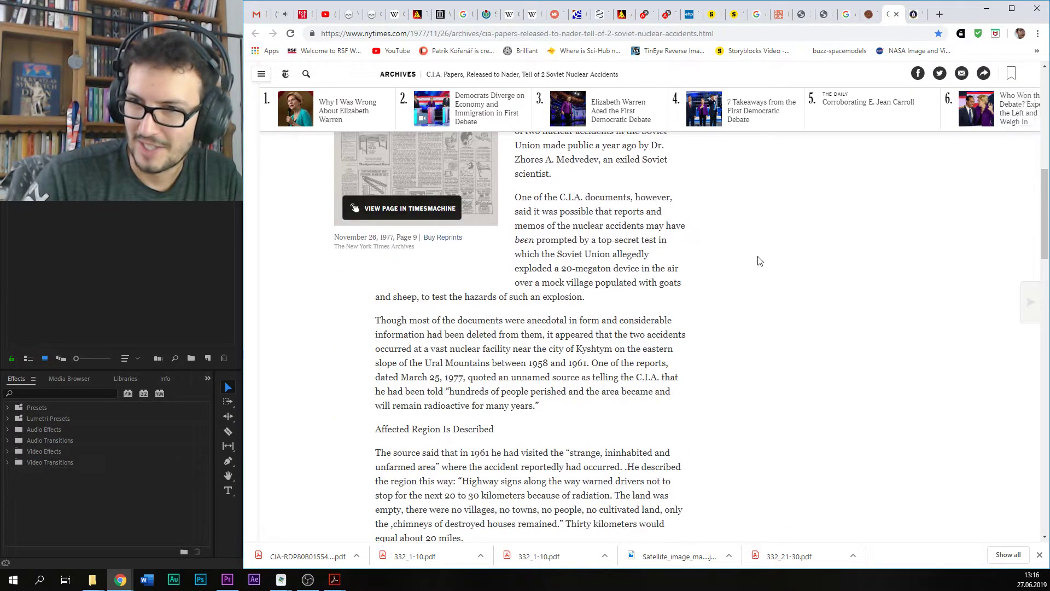
pyautogui.scroll(-4, 759, 261)
pyautogui.scroll(4, 759, 260)
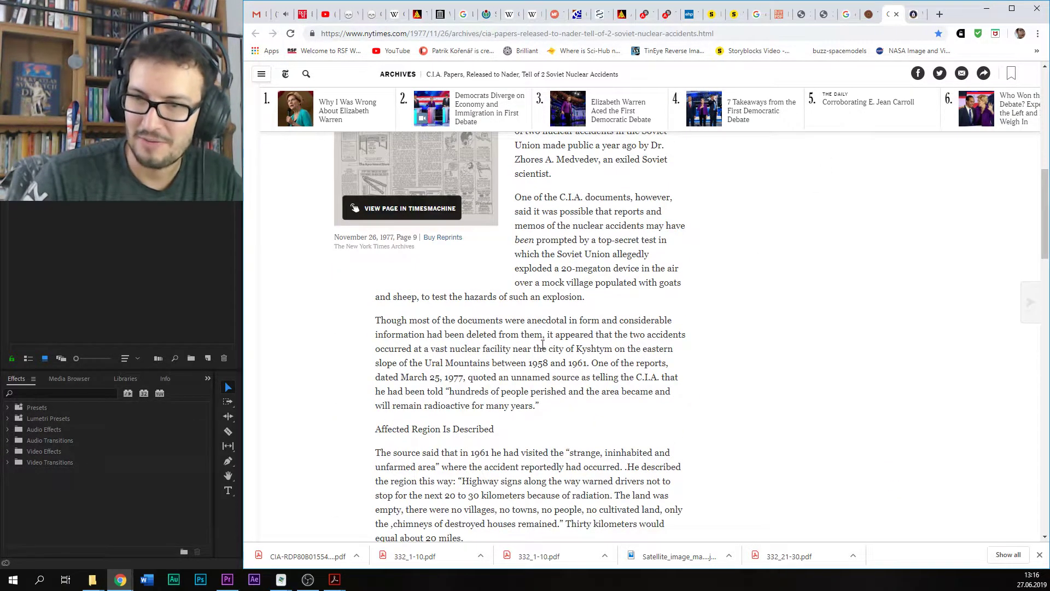
pyautogui.scroll(5, 543, 343)
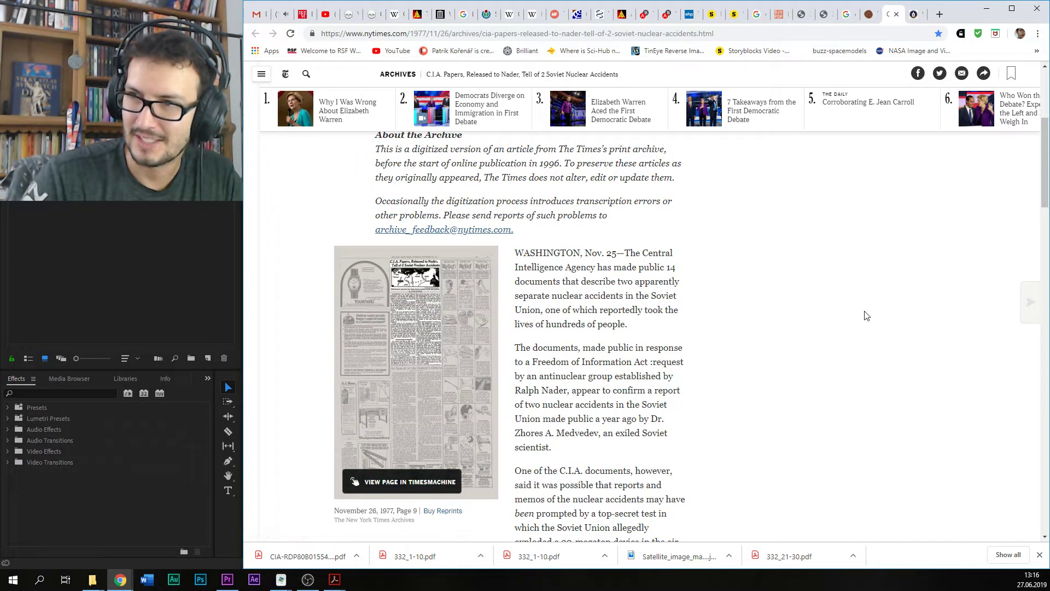
# Step: Switch to Premiere Pro, save the project and move the kontaminace clip on V2 to start at about 00:44:23
pyautogui.hotkey('alt', 'Tab')
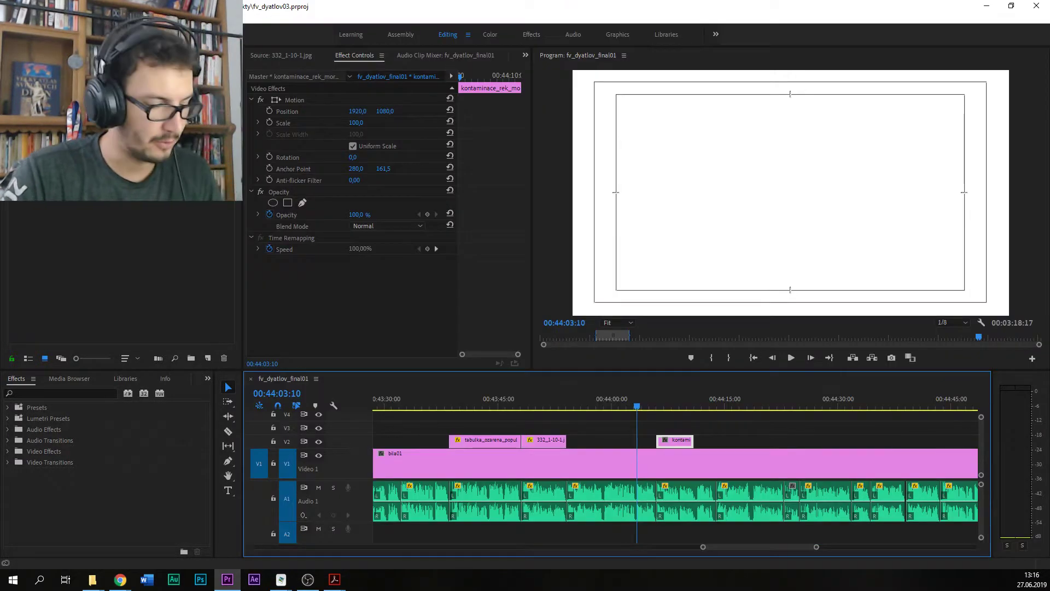
pyautogui.hotkey('ctrl', 's')
pyautogui.press('space')
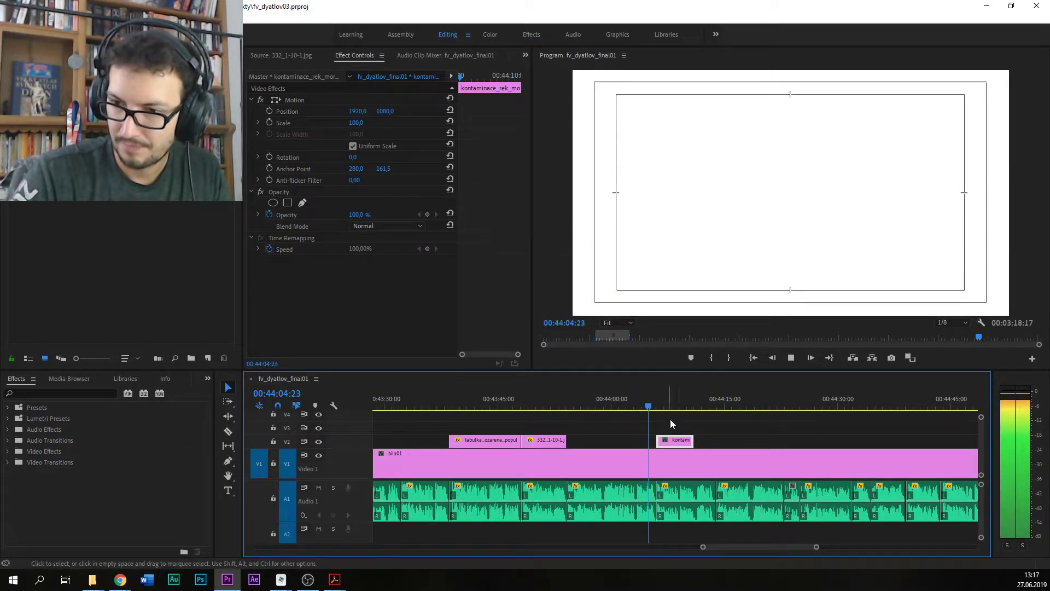
pyautogui.moveTo(676, 442); pyautogui.dragTo(809, 443)
# Step: Add the placeholder text "cia mats najít!" at 00:43:56:23, shift it towards the frame's middle and save the project
pyautogui.click(583, 405)
pyautogui.press('space')
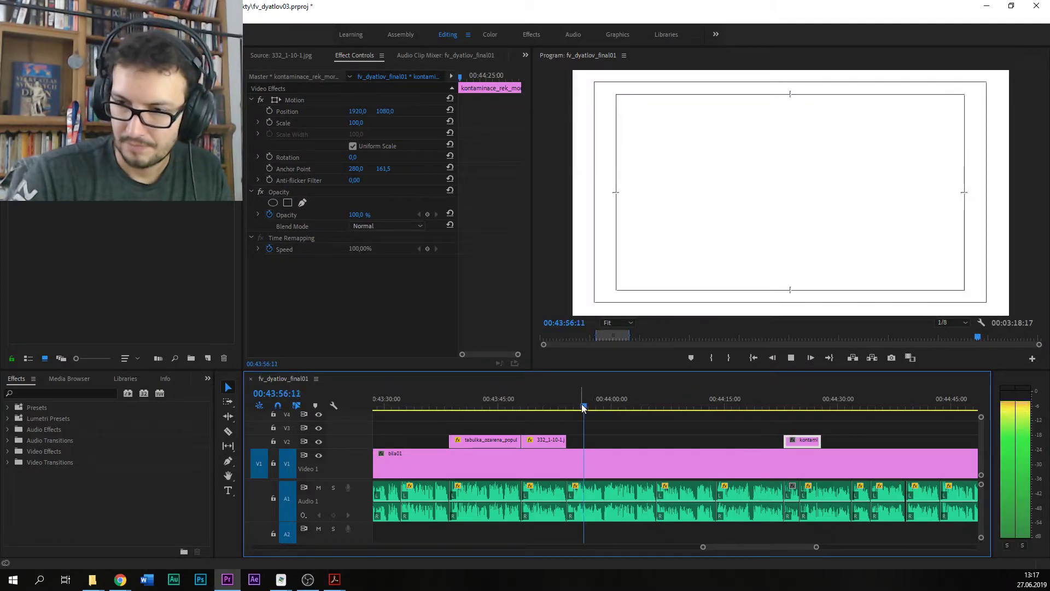
pyautogui.press('space')
pyautogui.click(228, 489)
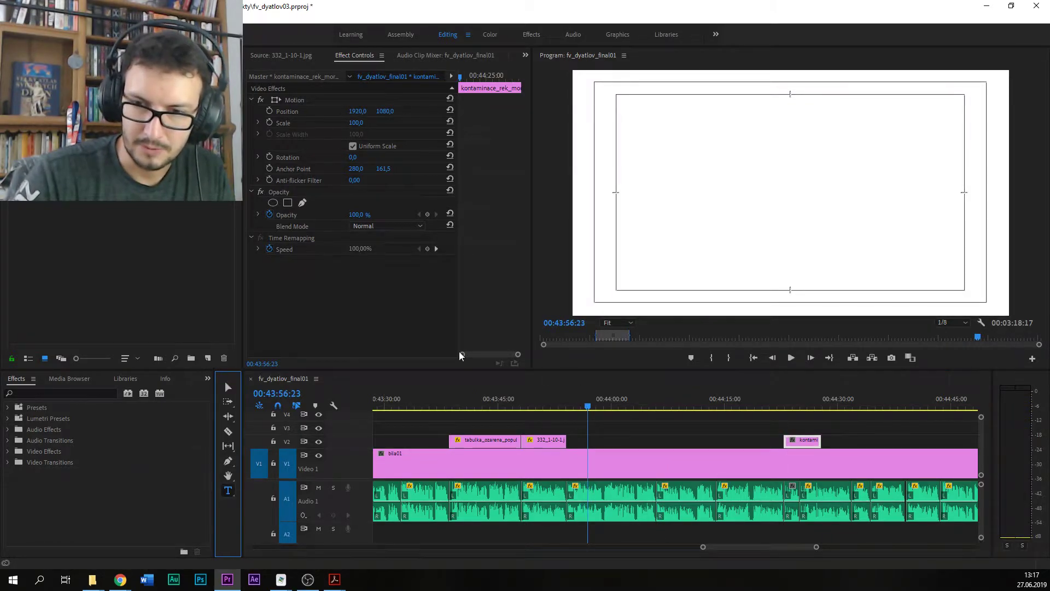
pyautogui.moveTo(617, 146); pyautogui.dragTo(962, 268)
pyautogui.write('Cia mats naj')
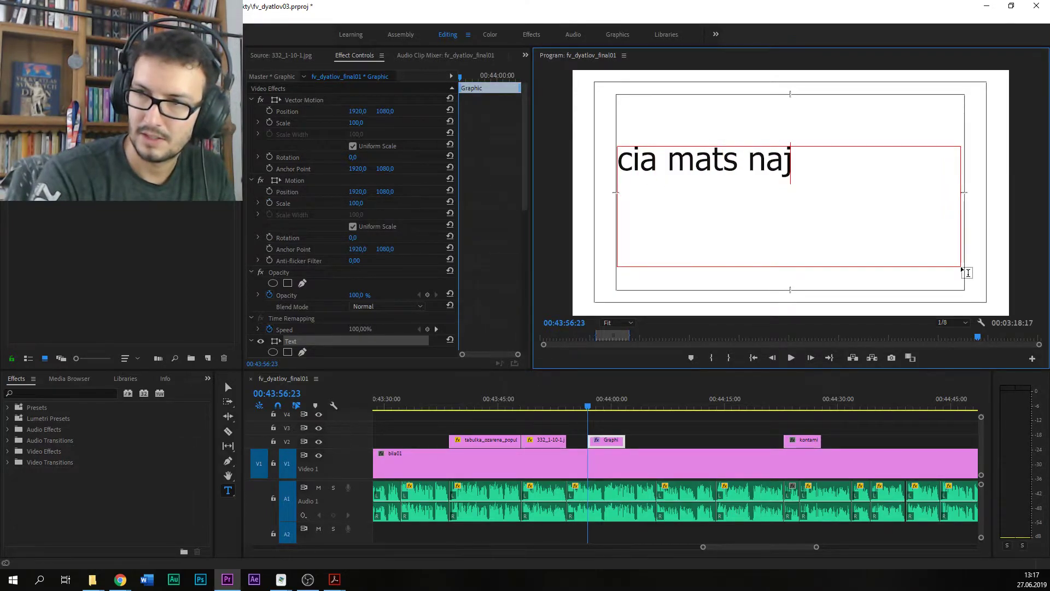
pyautogui.write('ít!')
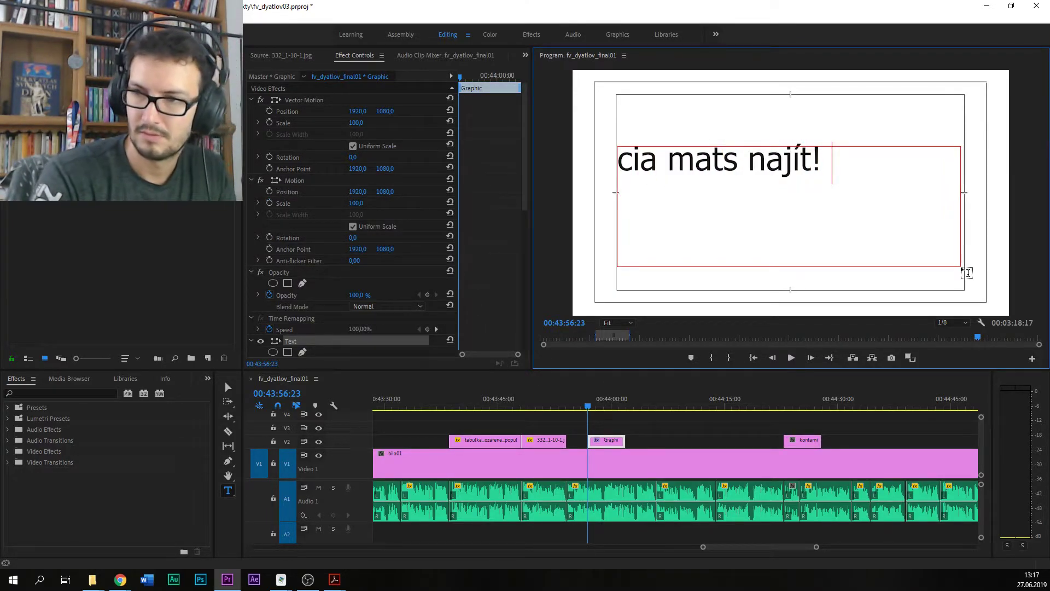
pyautogui.press('Escape')
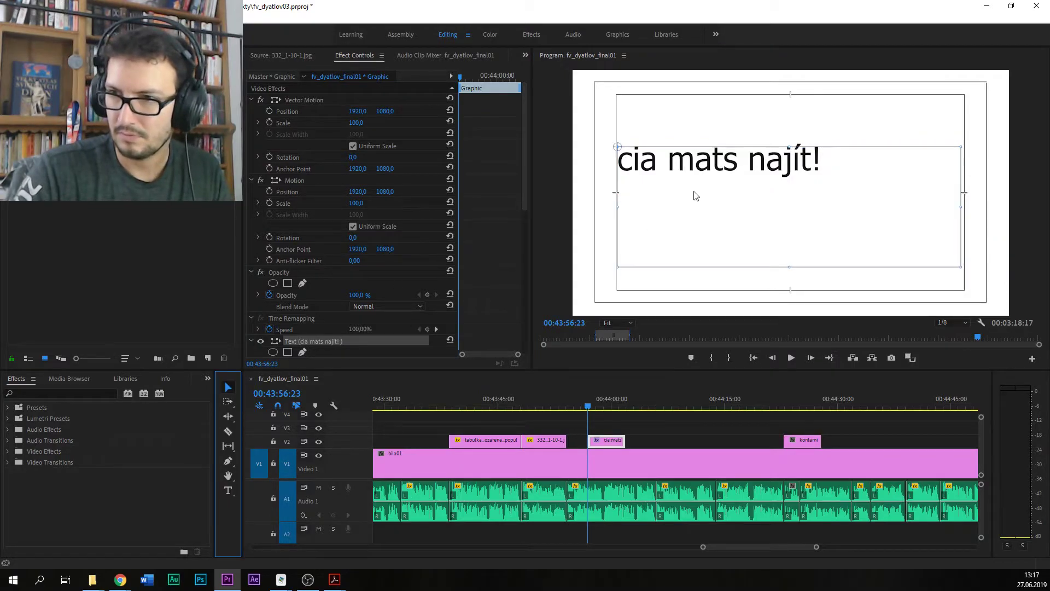
pyautogui.moveTo(751, 191); pyautogui.dragTo(795, 226)
pyautogui.hotkey('ctrl', 's')
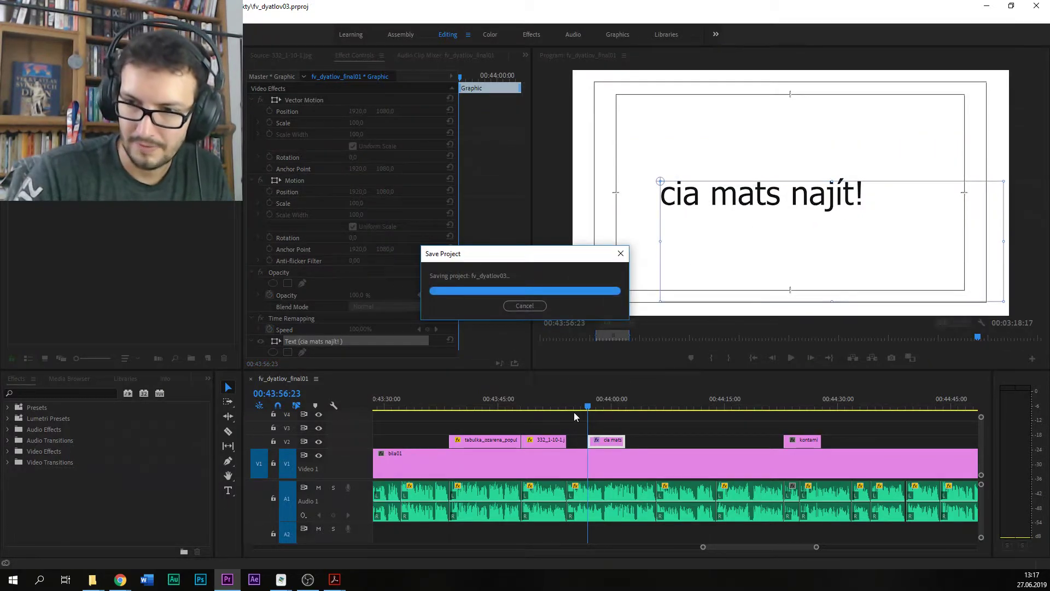
# Step: Move the placeholder text clip to V3 and stretch it from the end of the 332_1-10-1 clip to about 00:44:14
pyautogui.moveTo(589, 441); pyautogui.dragTo(715, 423)
pyautogui.click(647, 394)
pyautogui.press('space')
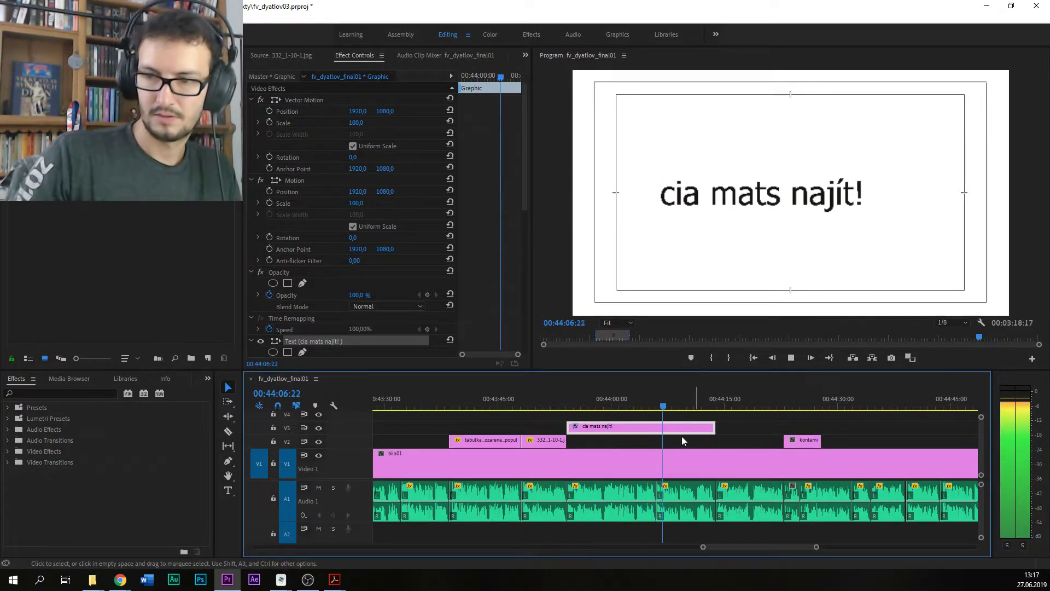
# Step: Raise the gain of the narration clip beneath the end of the placeholder text by 2 dB and save the project
pyautogui.click(698, 470)
pyautogui.press('g')
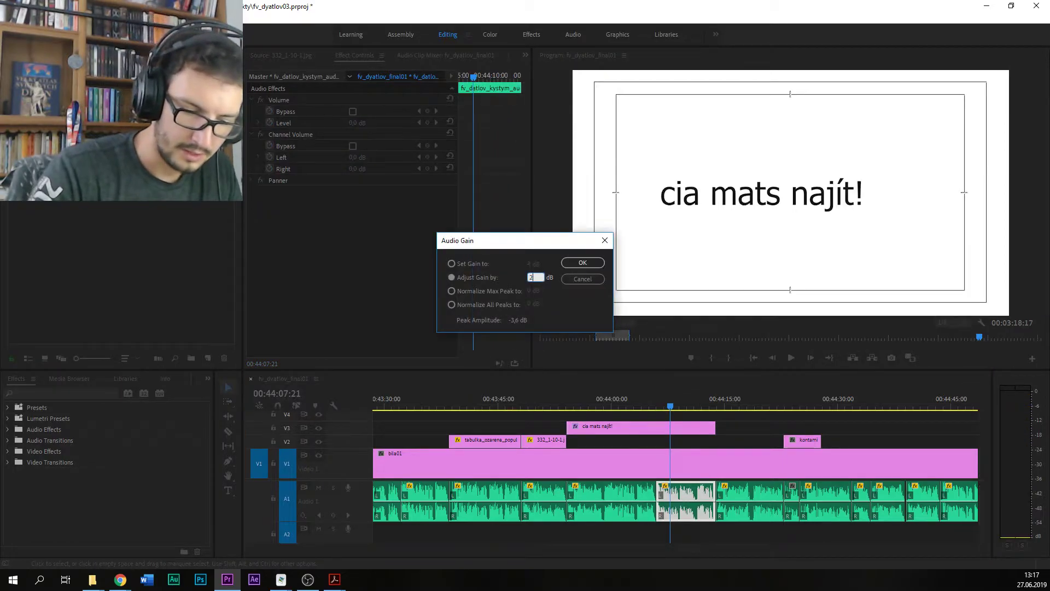
pyautogui.press('Return')
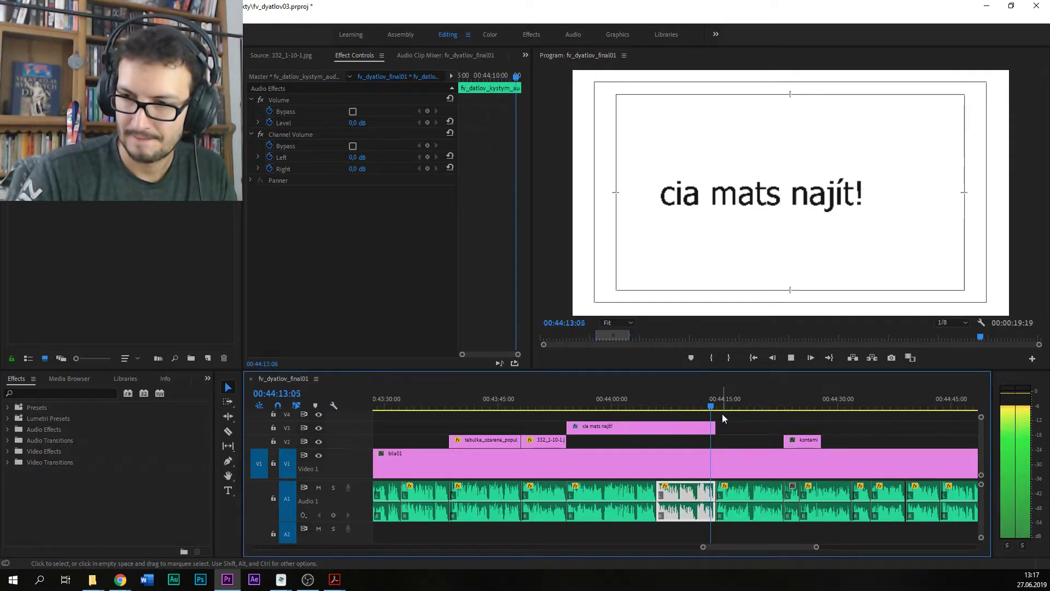
pyautogui.click(629, 406)
pyautogui.hotkey('ctrl', 's')
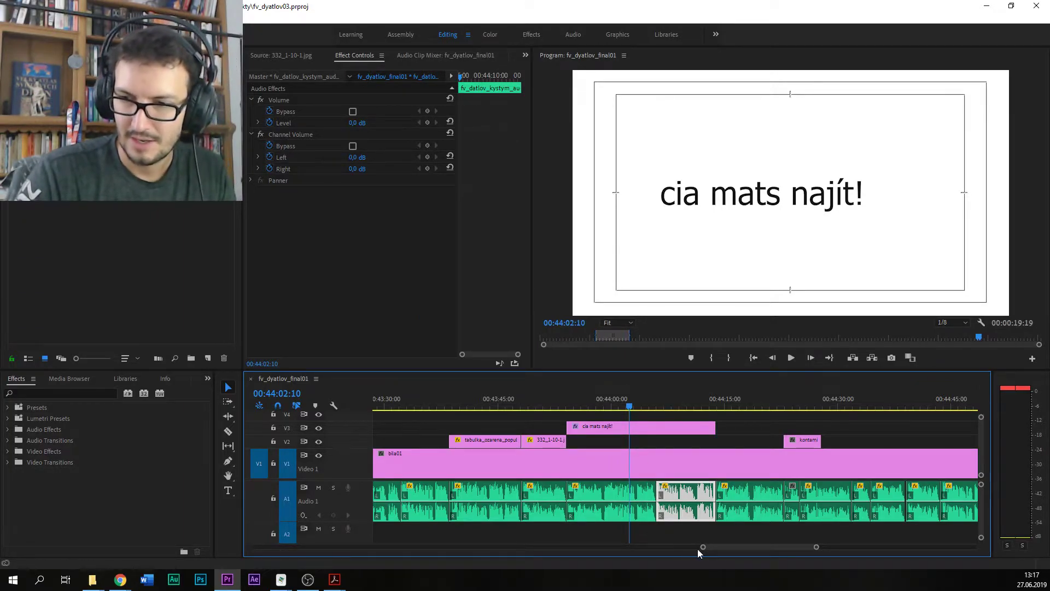
pyautogui.scroll(-5, 707, 549)
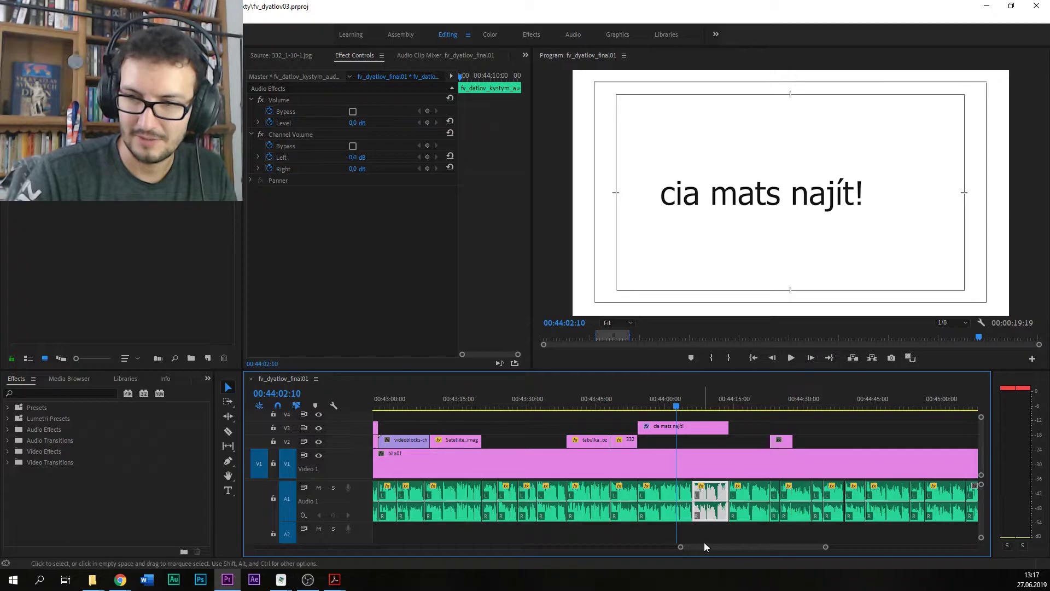
pyautogui.click(700, 542)
pyautogui.moveTo(707, 544)
pyautogui.mouseDown()
pyautogui.moveTo(688, 549)
pyautogui.moveTo(698, 550)
pyautogui.mouseUp()
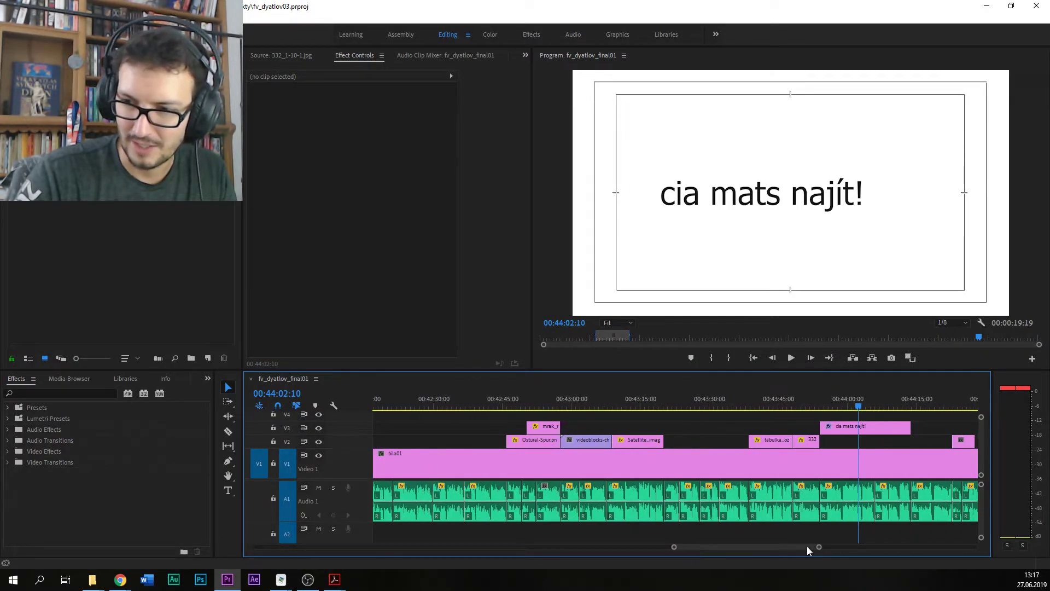
pyautogui.scroll(-3, 820, 549)
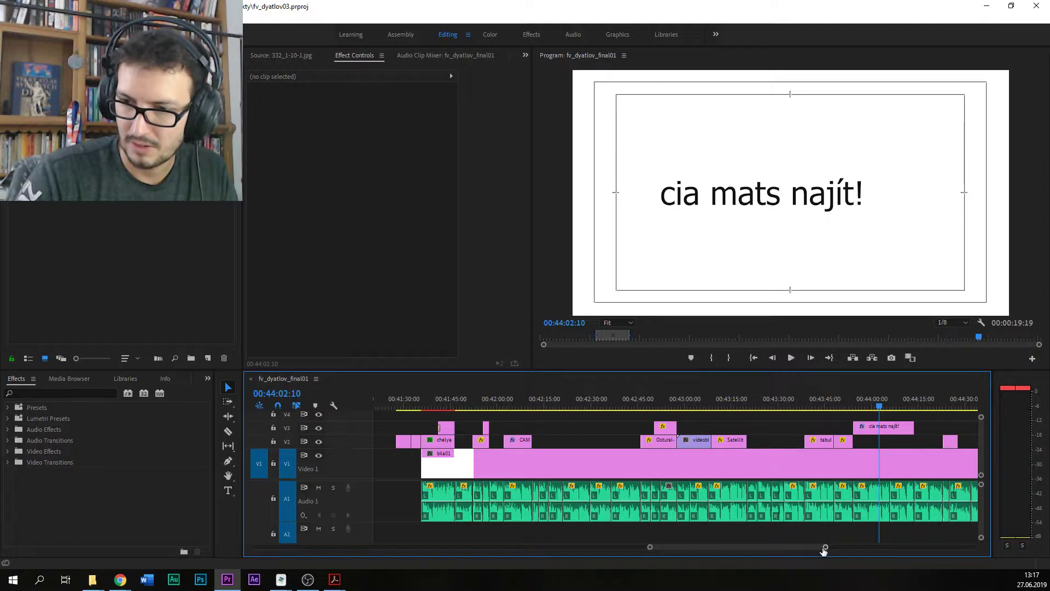
pyautogui.scroll(3, 825, 548)
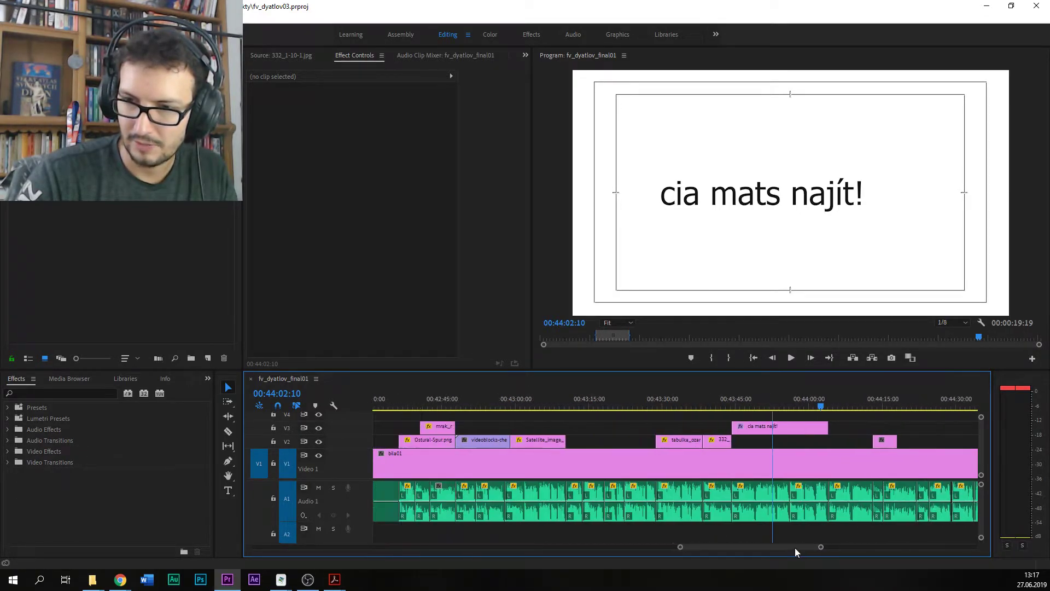
pyautogui.moveTo(790, 546); pyautogui.dragTo(802, 547)
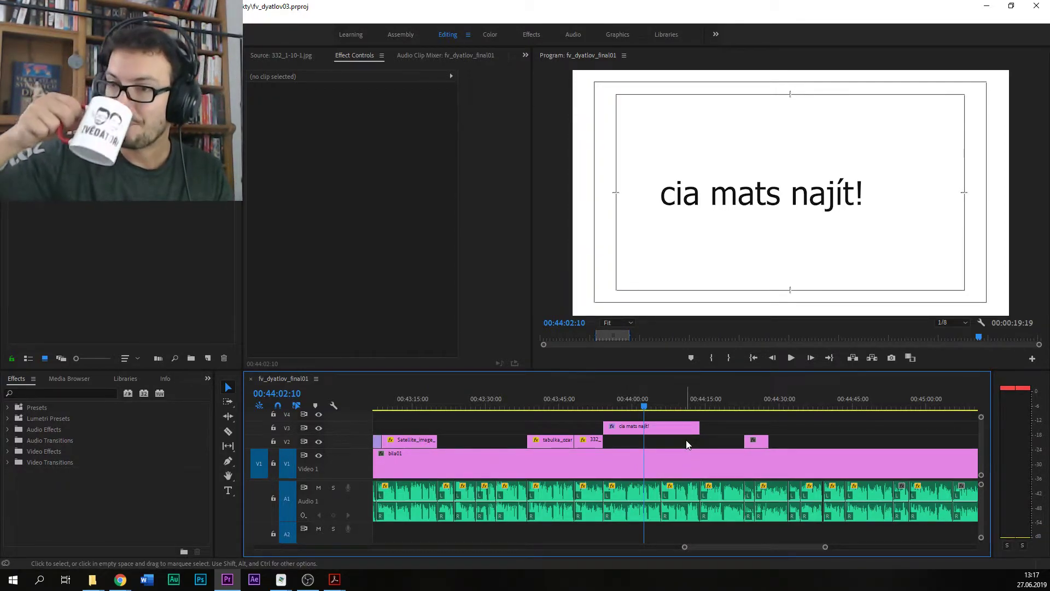
pyautogui.hotkey('ctrl', 's')
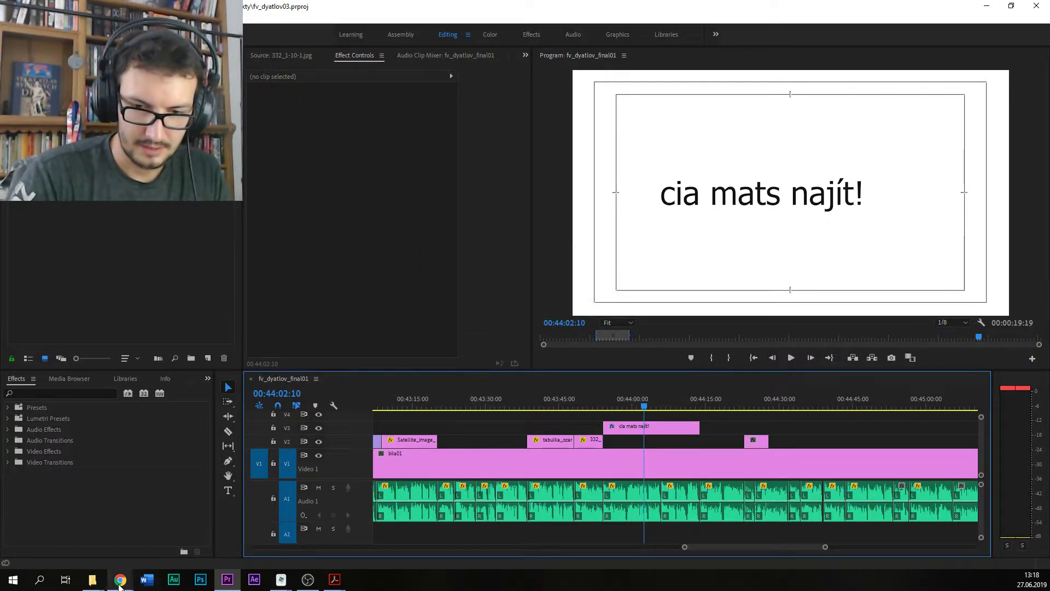
# Step: Cut off the end of the "cia mats najít!" clip at about 00:44:11 onto V2 and extend the V3 clip back to about 00:44:14
pyautogui.click(665, 404)
pyautogui.press('space')
pyautogui.press('c')
pyautogui.press('space')
pyautogui.press('v')
pyautogui.moveTo(693, 427); pyautogui.dragTo(696, 441)
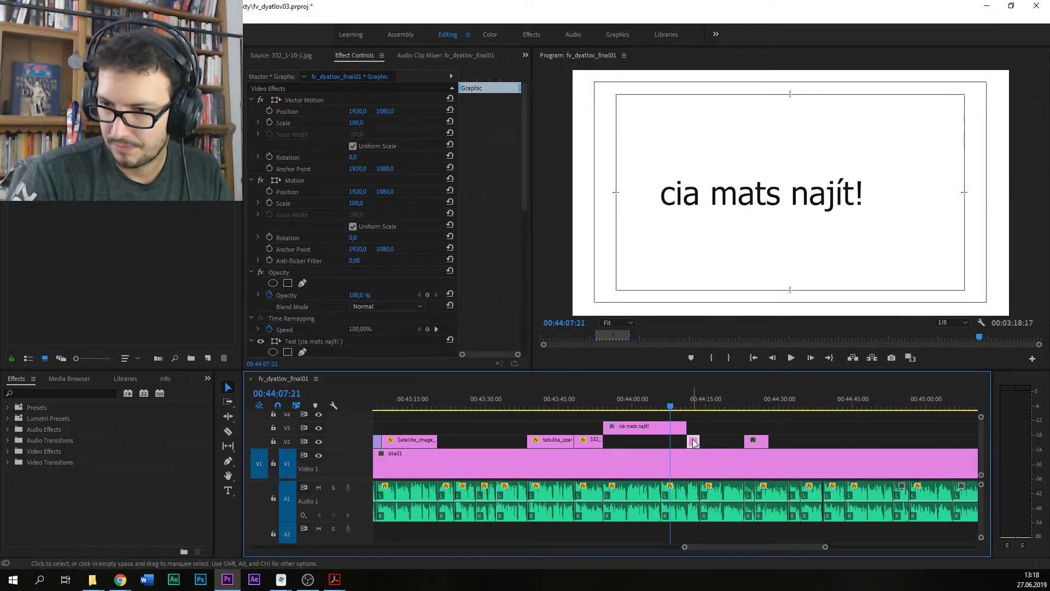
pyautogui.moveTo(687, 426); pyautogui.dragTo(699, 426)
# Step: Replace the wording of the short text clip on V2 with "+ fallout pic"
pyautogui.click(707, 405)
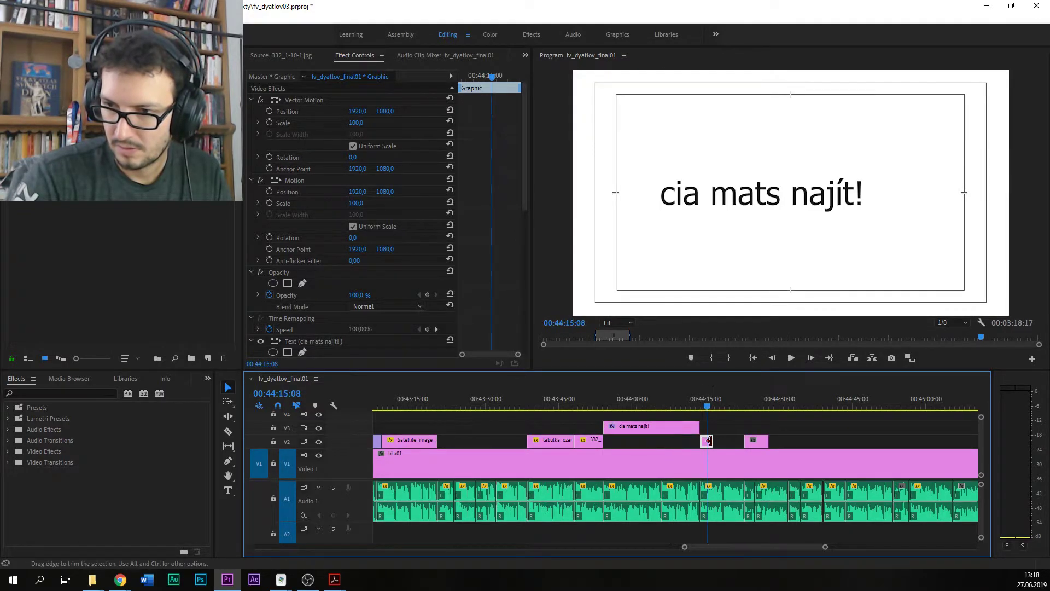
pyautogui.doubleClick(726, 208)
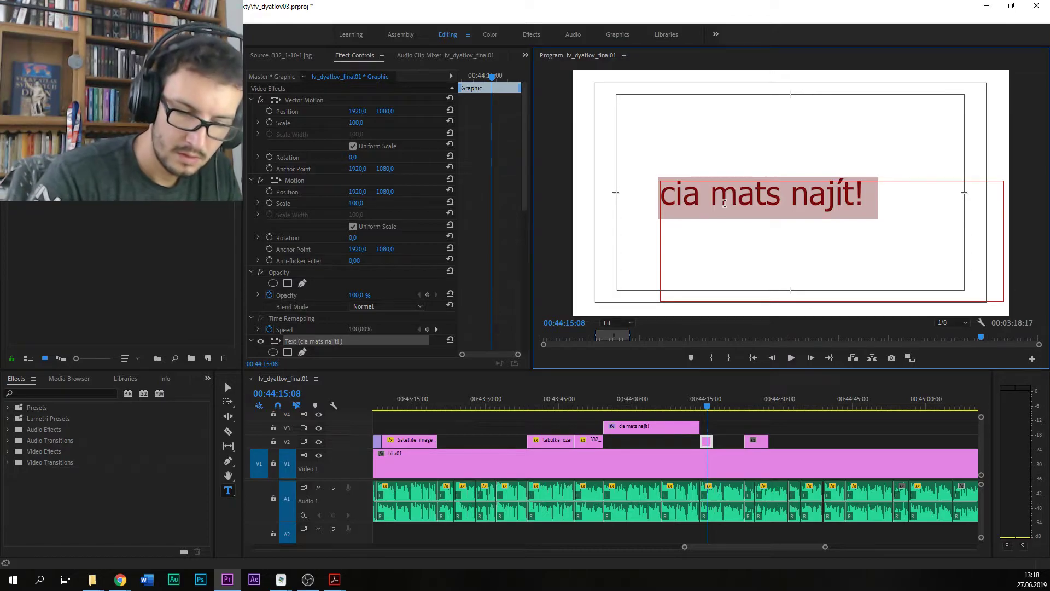
pyautogui.press('BackSpace')
pyautogui.write('+ fallout pic')
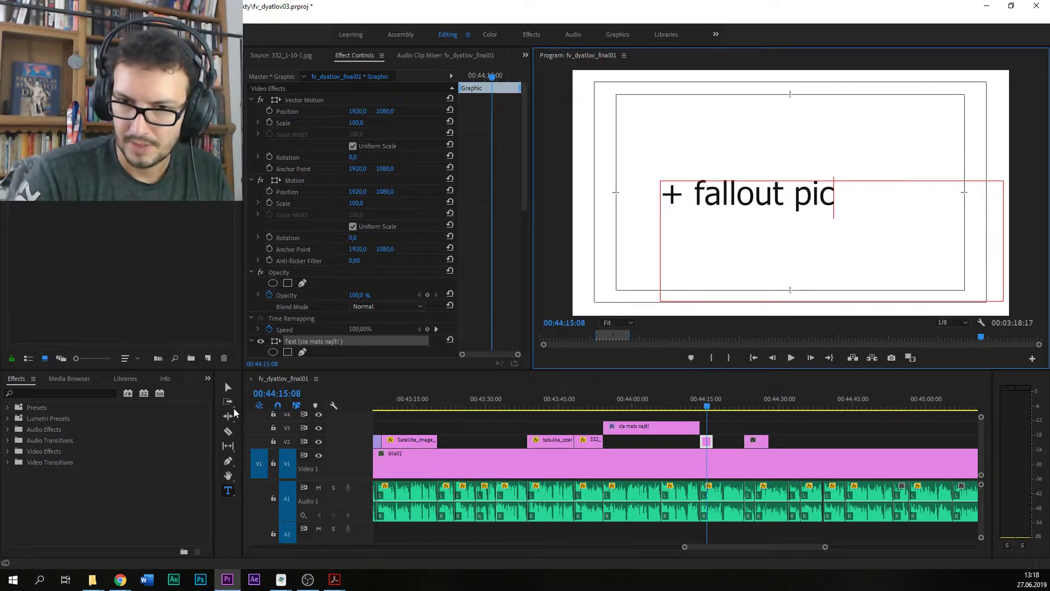
pyautogui.click(226, 387)
# Step: Place the "+ fallout pic" clip on V2 from about 00:44:06 to the end of the "cia mats najít!" clip
pyautogui.moveTo(709, 442); pyautogui.dragTo(671, 444)
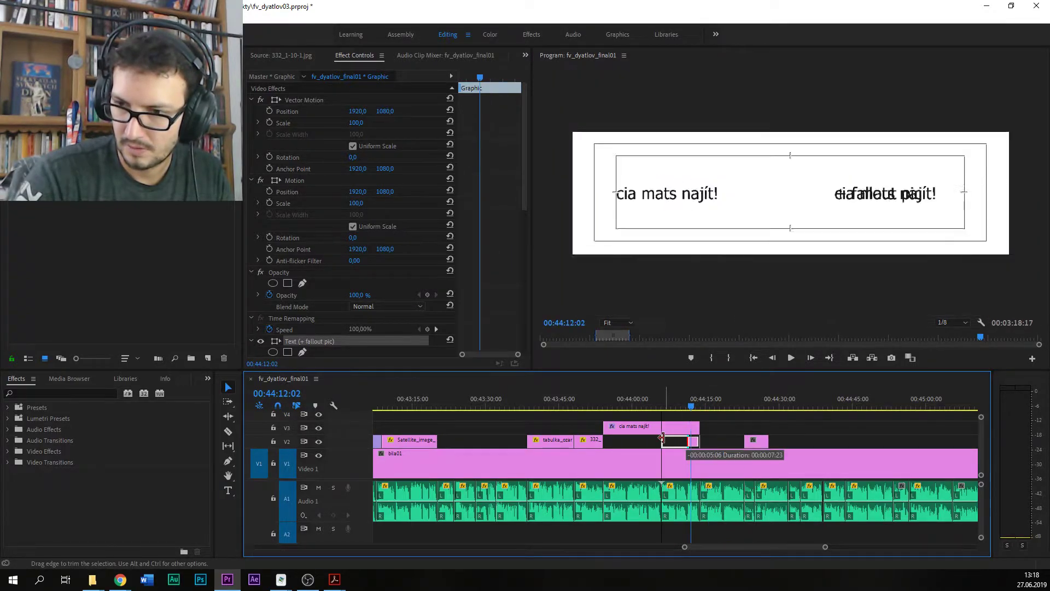
pyautogui.press('space')
pyautogui.press('space')
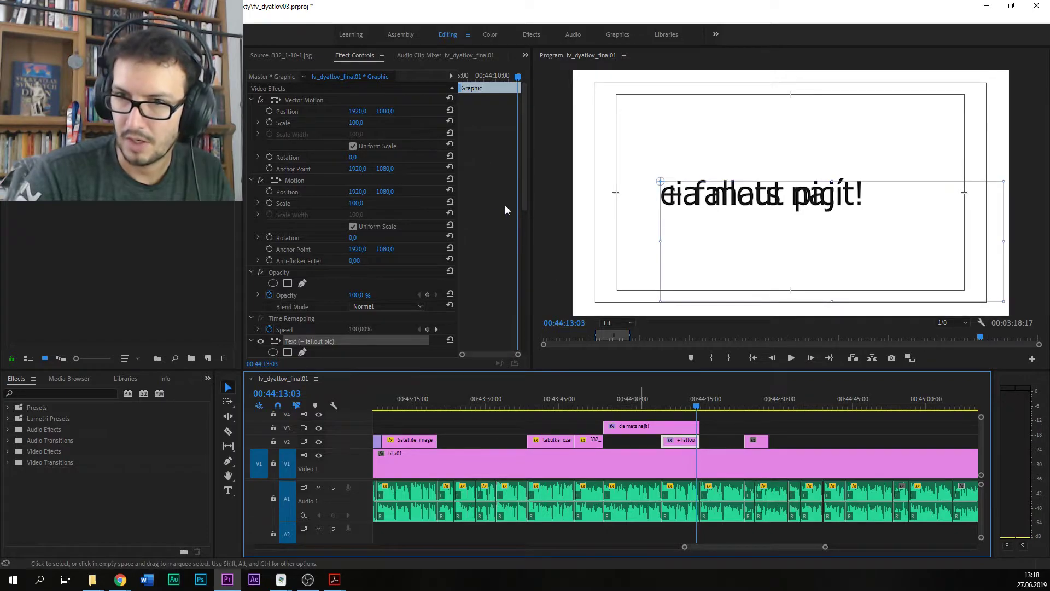
# Step: Set the "+ fallout pic" clip's Vector Motion vertical position to 1460, below the other placeholder line, and save the project
pyautogui.moveTo(385, 111); pyautogui.dragTo(432, 111)
pyautogui.moveTo(684, 409); pyautogui.dragTo(709, 406)
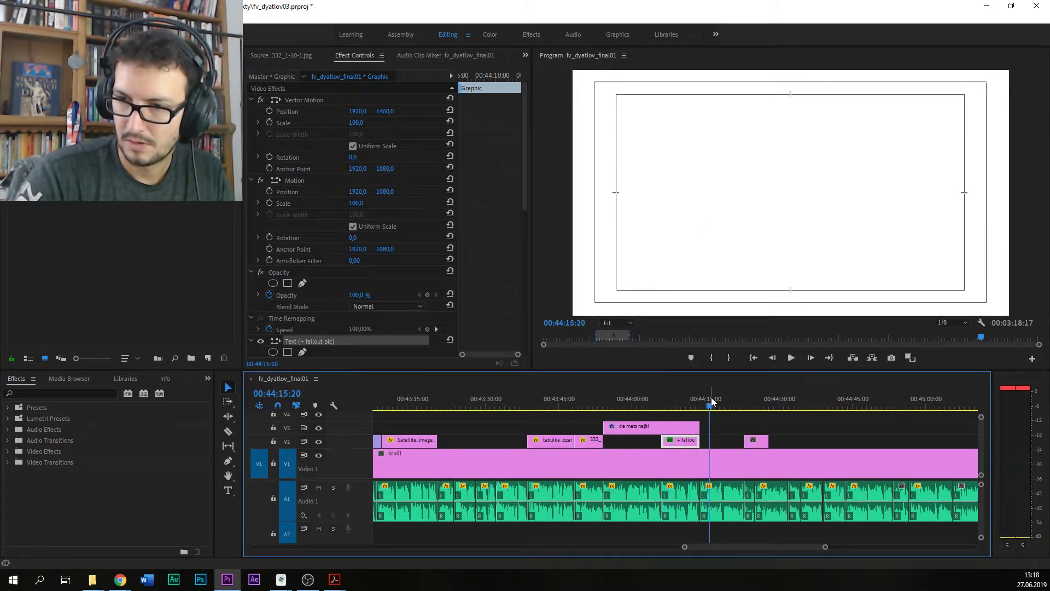
pyautogui.hotkey('ctrl', 's')
pyautogui.click(687, 405)
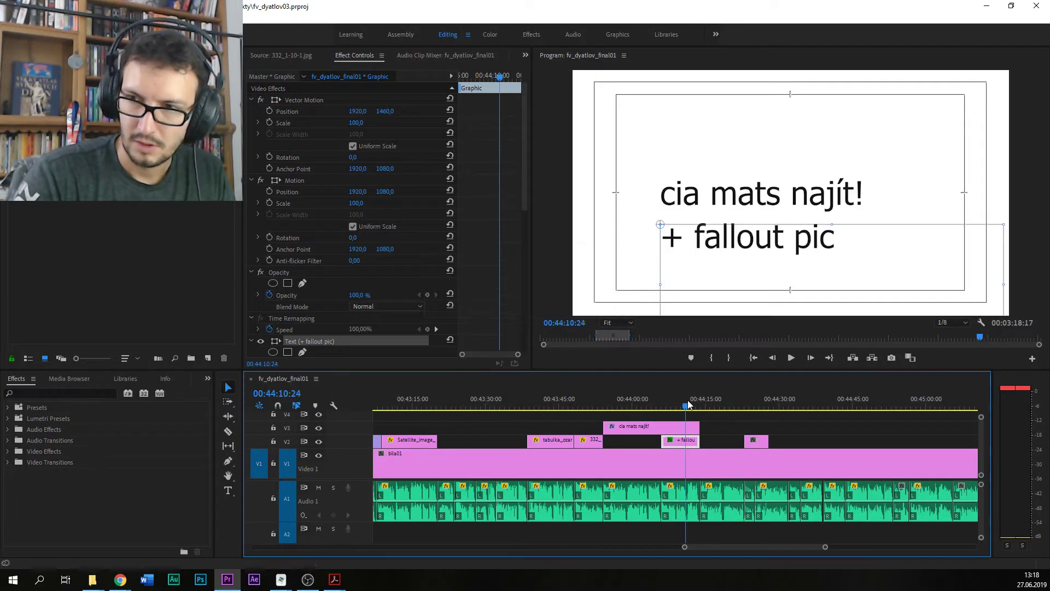
pyautogui.moveTo(687, 404); pyautogui.dragTo(707, 409)
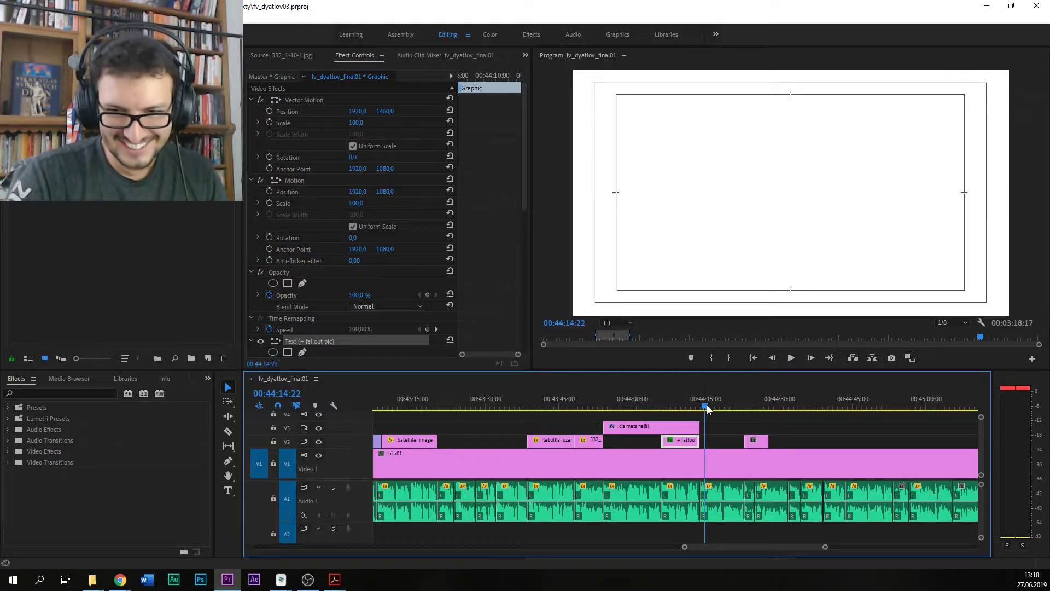
pyautogui.hotkey('ctrl', 's')
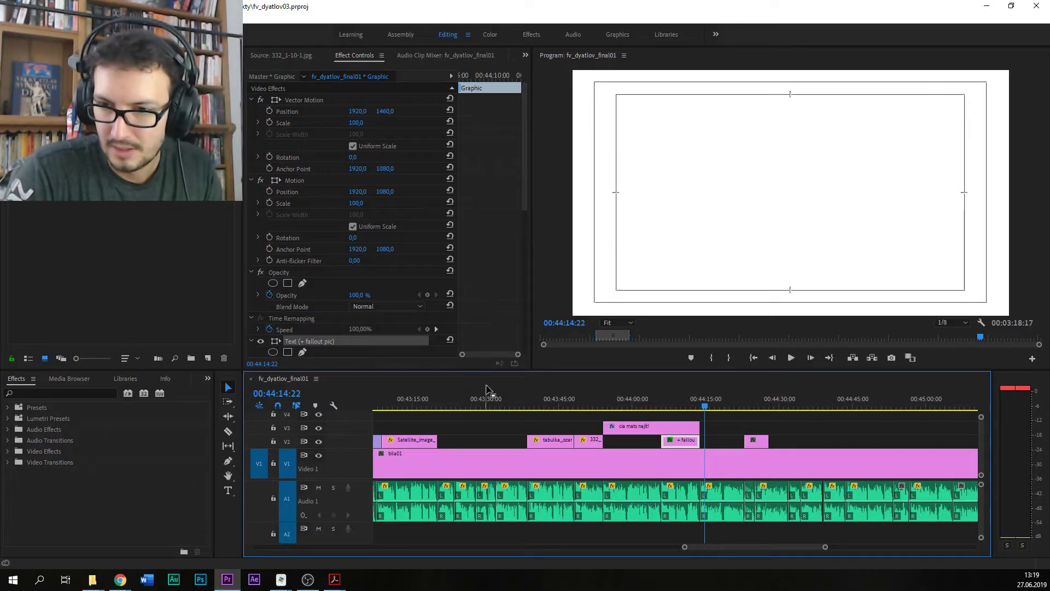
# Step: Play the narration that follows the two placeholder clips from about 00:44:14
pyautogui.click(701, 408)
pyautogui.press('space')
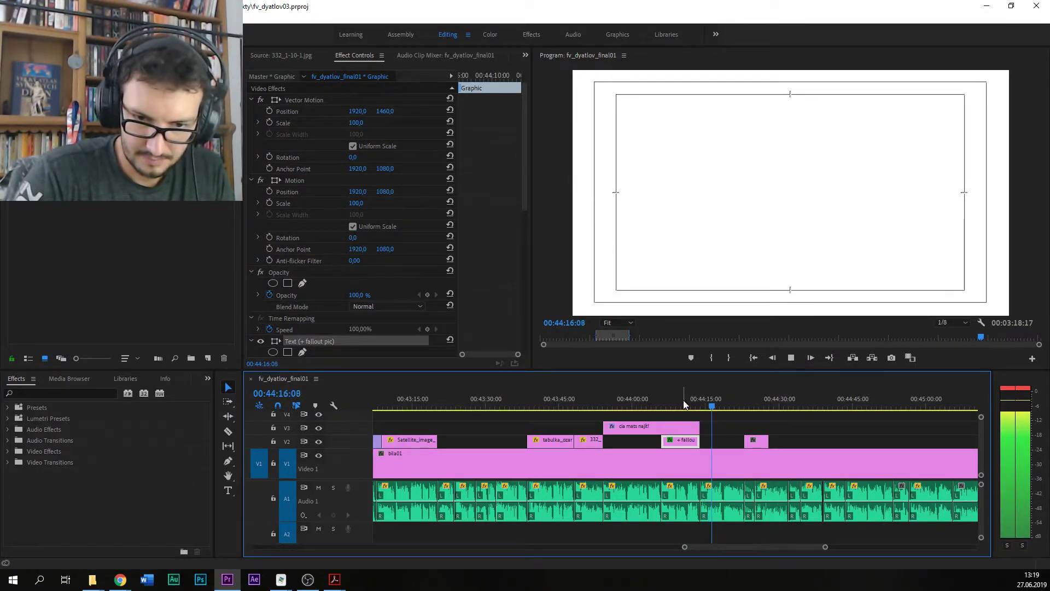
pyautogui.press('space')
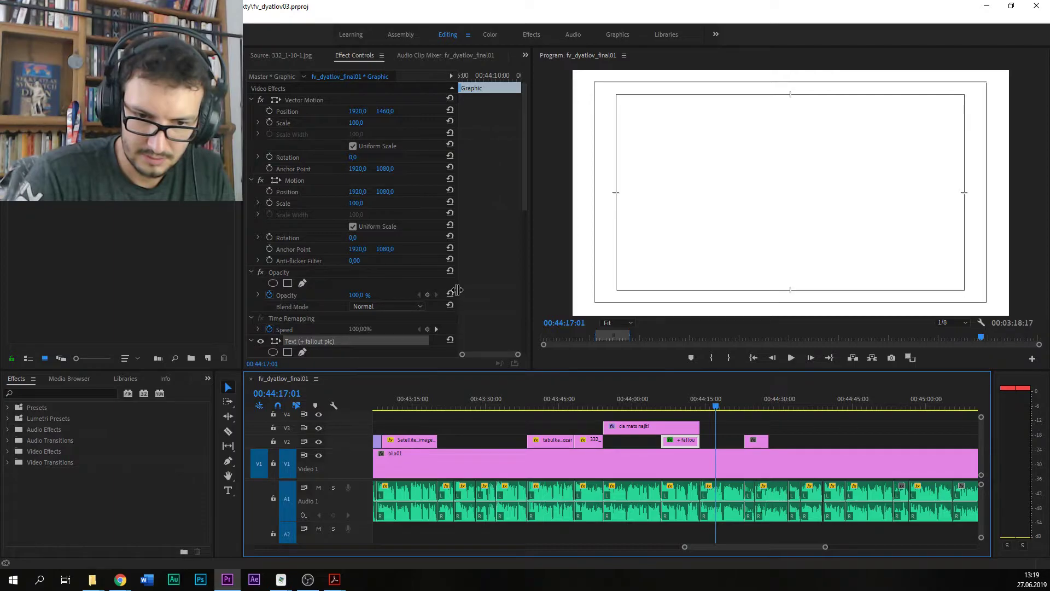
# Step: Switch to Chrome and search the CIA website for "kyshtym disaster"
pyautogui.click(120, 579)
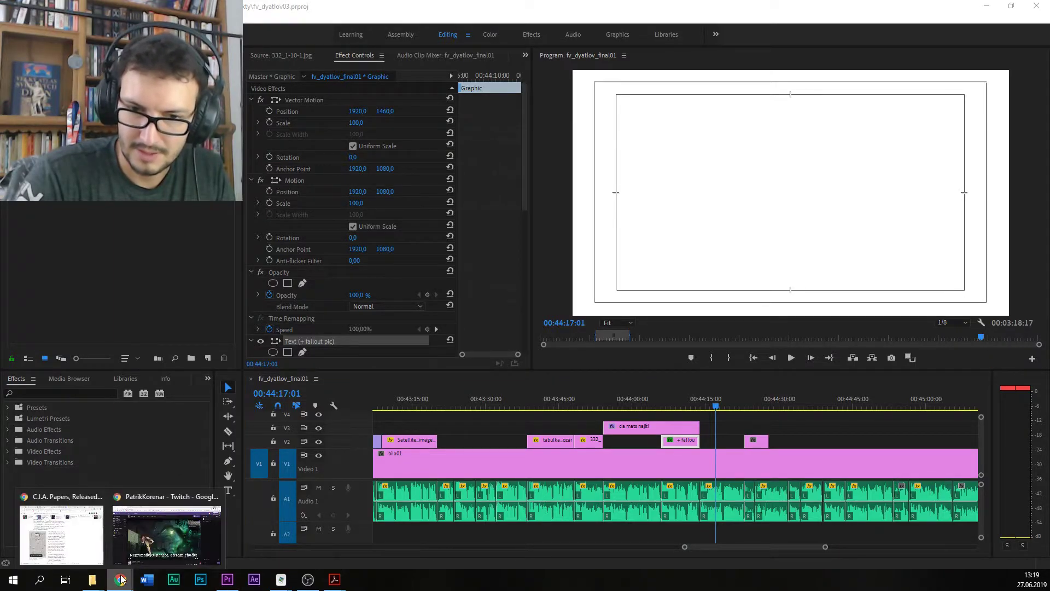
pyautogui.click(90, 549)
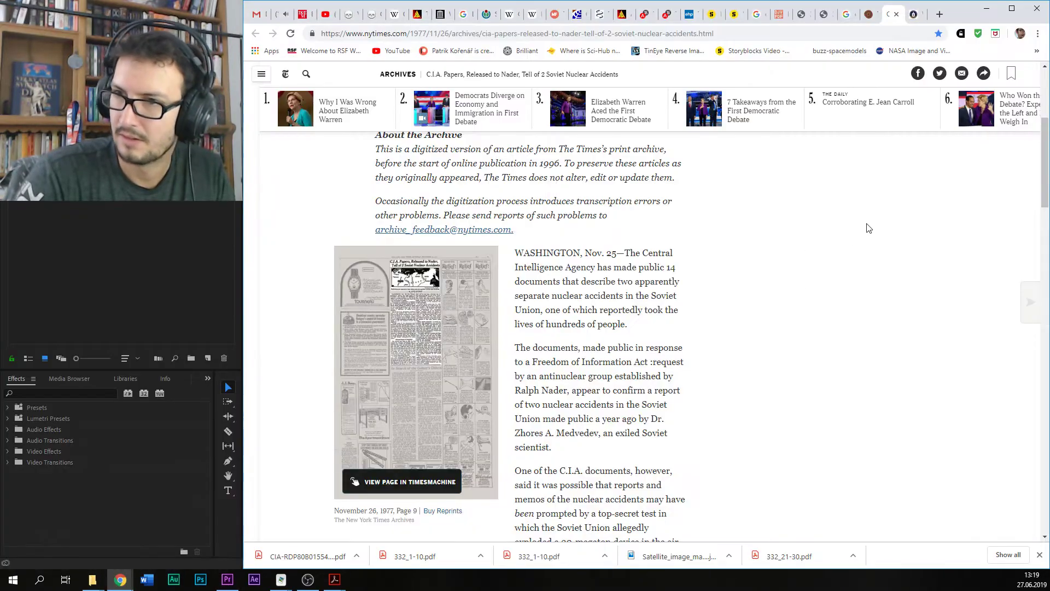
pyautogui.click(917, 15)
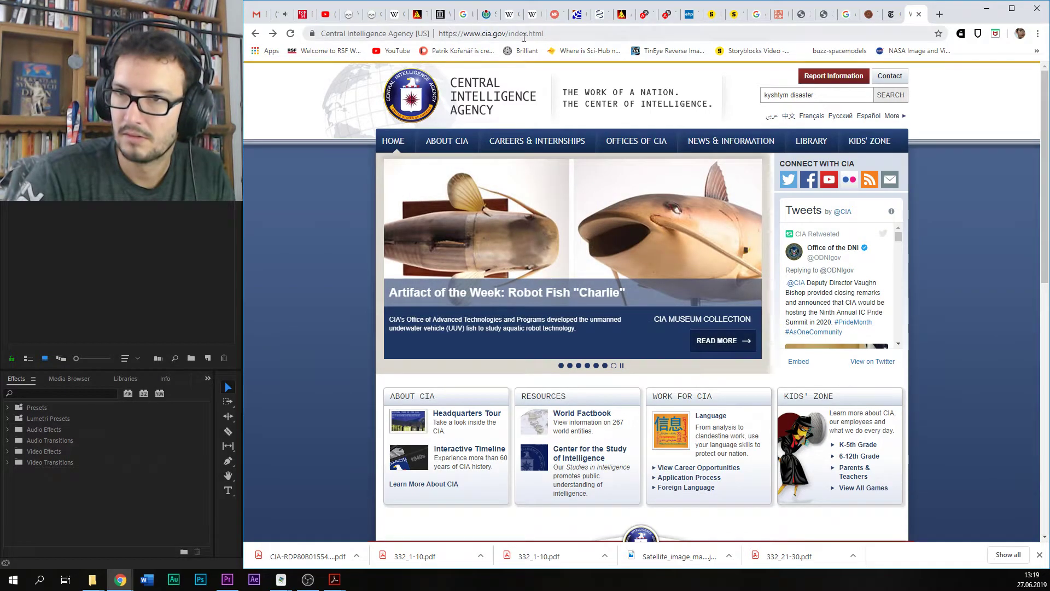
pyautogui.click(890, 96)
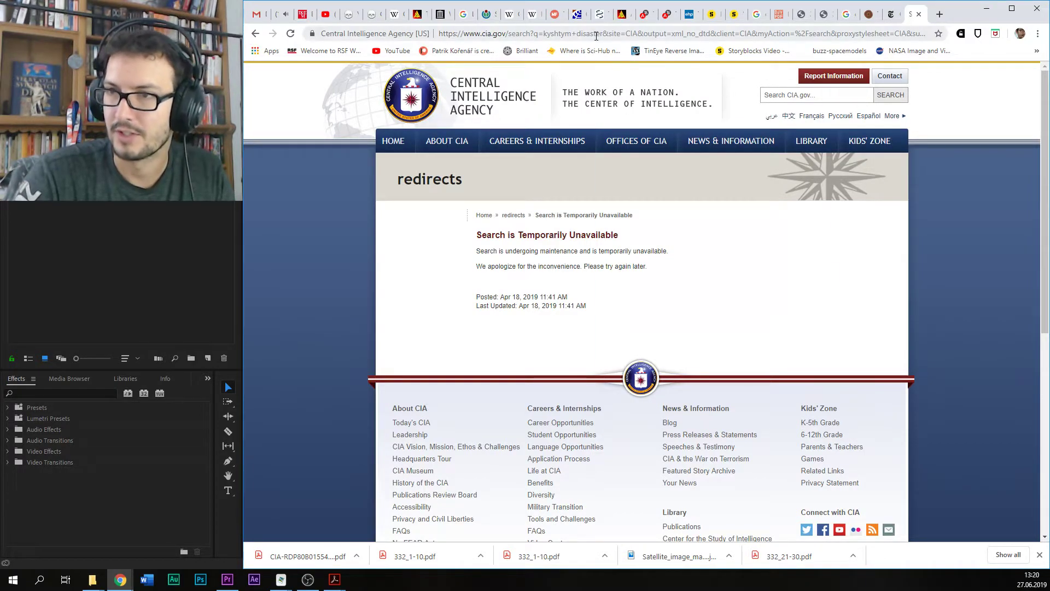
# Step: Change the Google query "cia files kyshtym disaster" to "site wwww.cia.gov kyshtym" and run the search
pyautogui.click(846, 14)
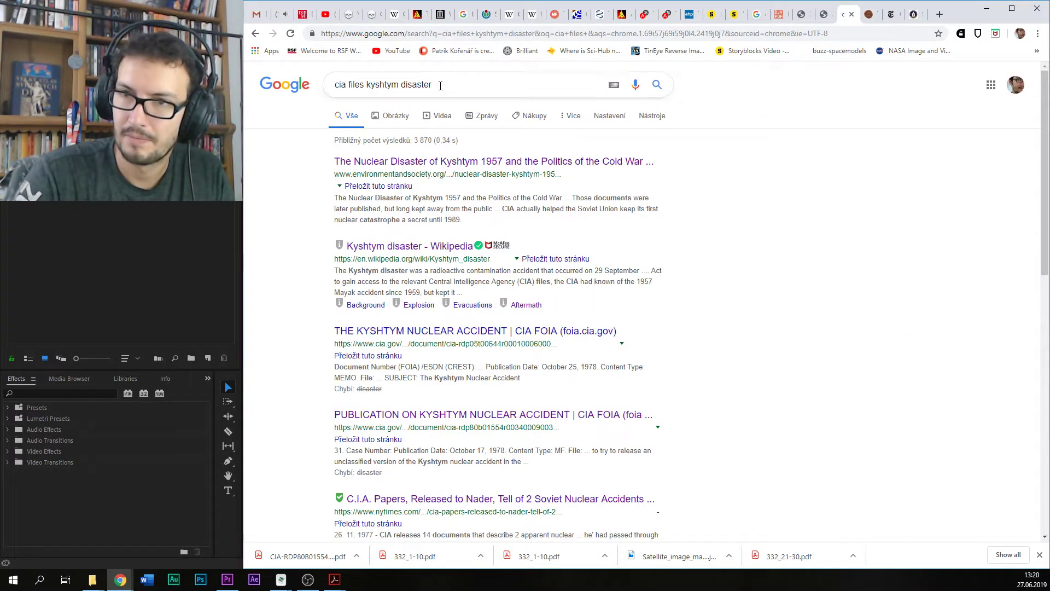
pyautogui.click(337, 83)
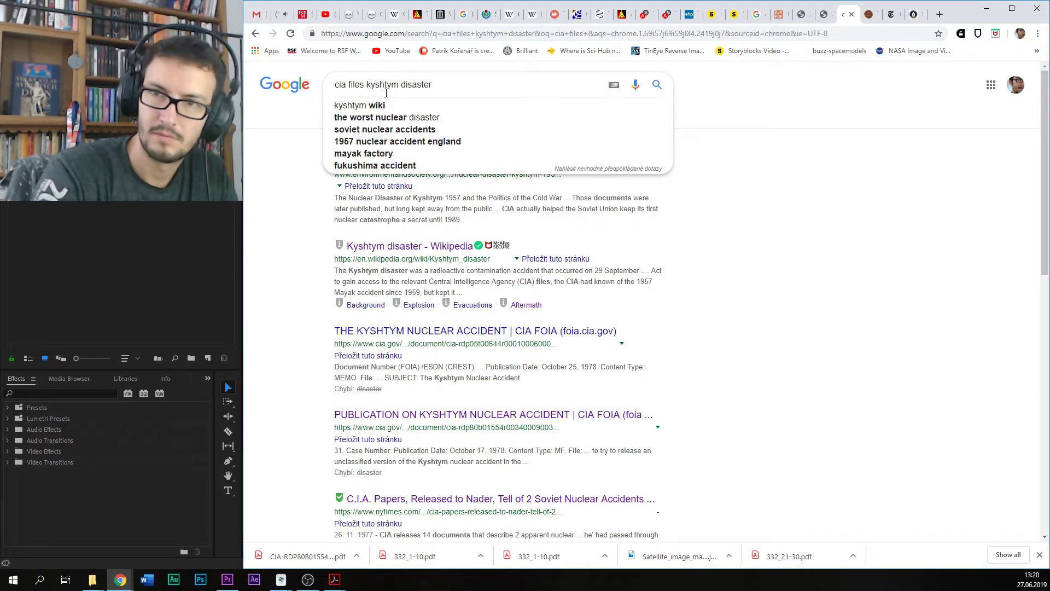
pyautogui.write('site ')
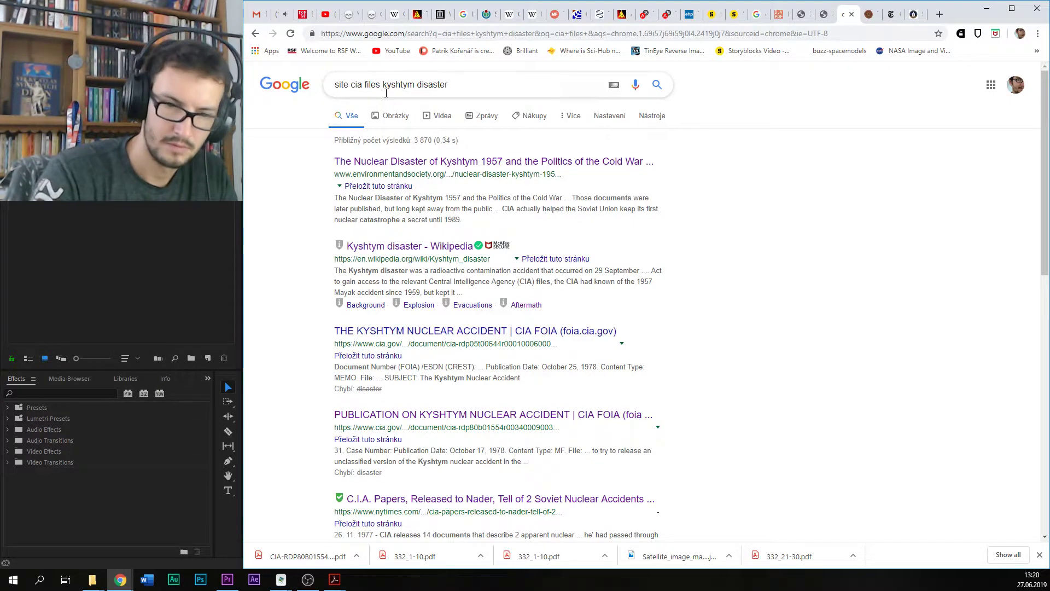
pyautogui.write('w')
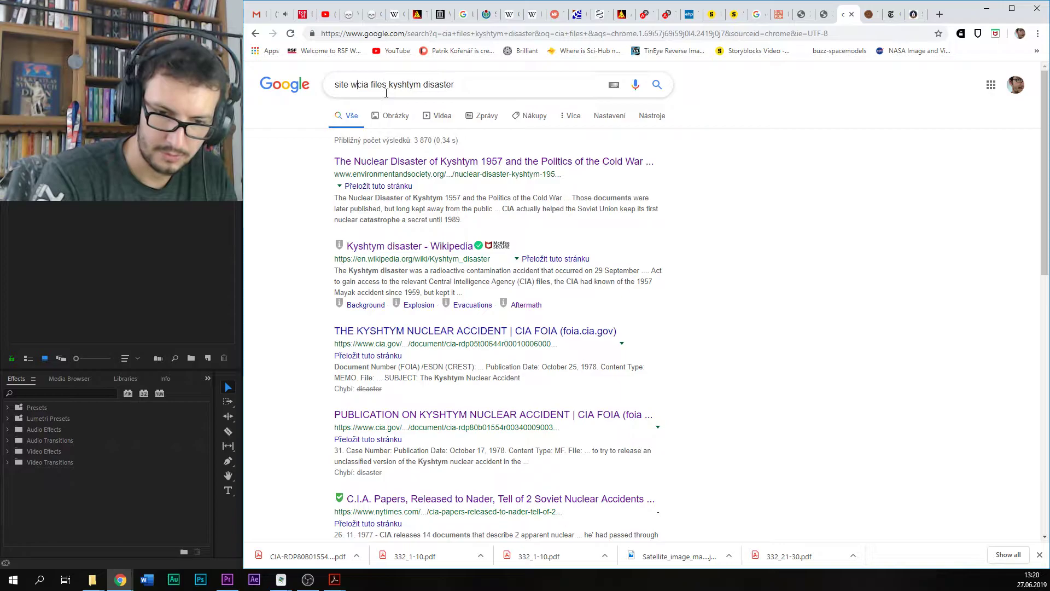
pyautogui.write('www.cia')
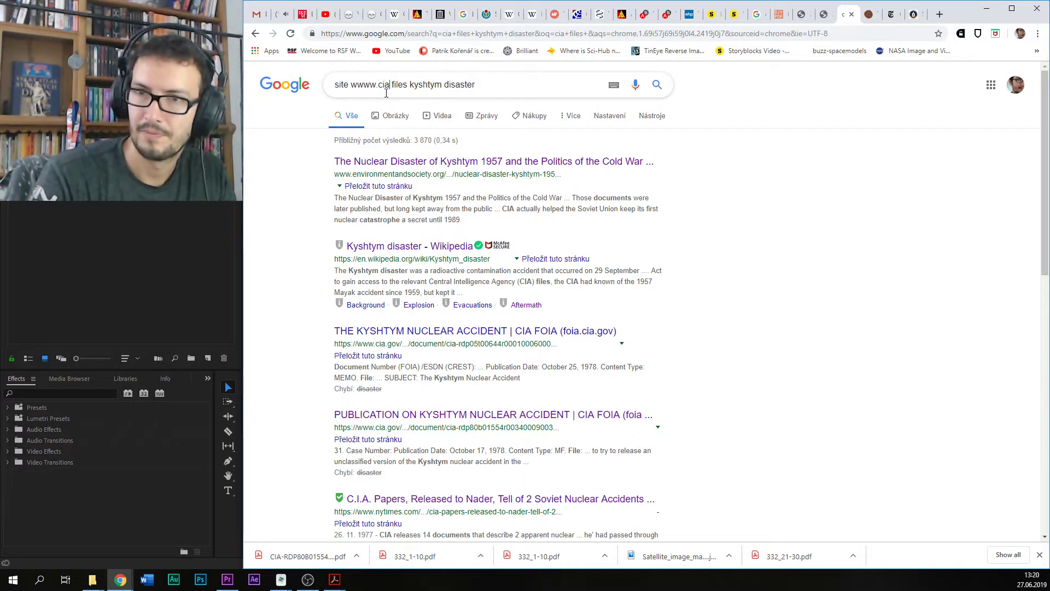
pyautogui.write('.gov')
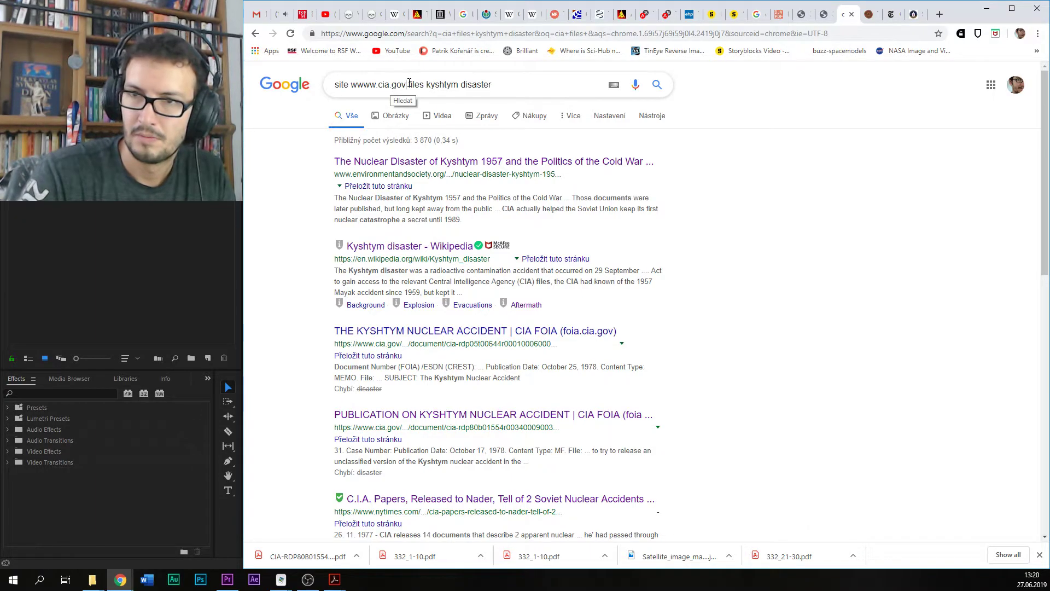
pyautogui.moveTo(409, 83); pyautogui.dragTo(532, 82)
pyautogui.write('kyst')
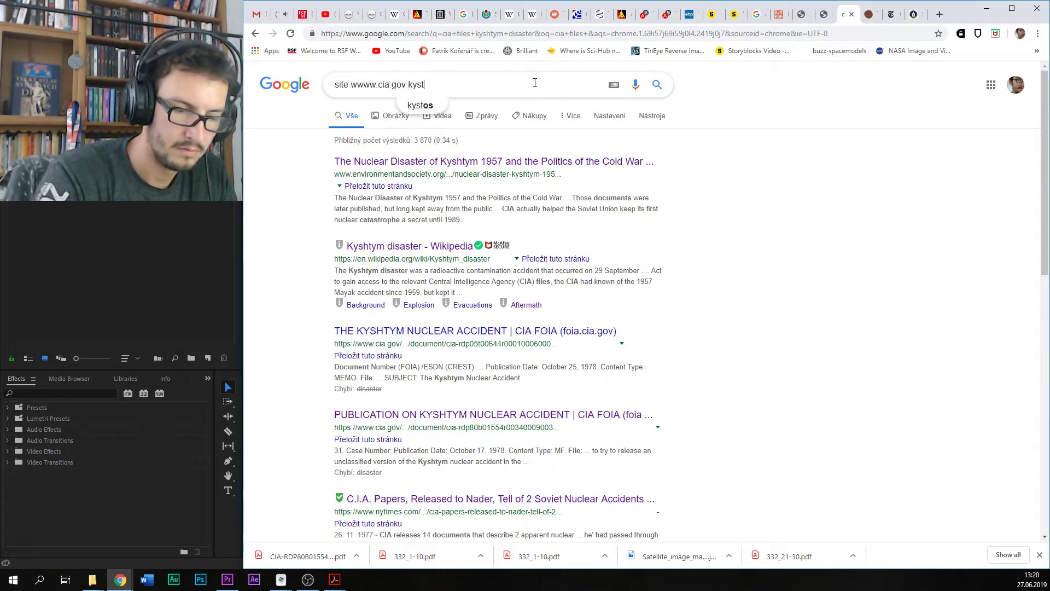
pyautogui.press('BackSpace')
pyautogui.press('BackSpace')
pyautogui.write('htym')
pyautogui.press('Return')
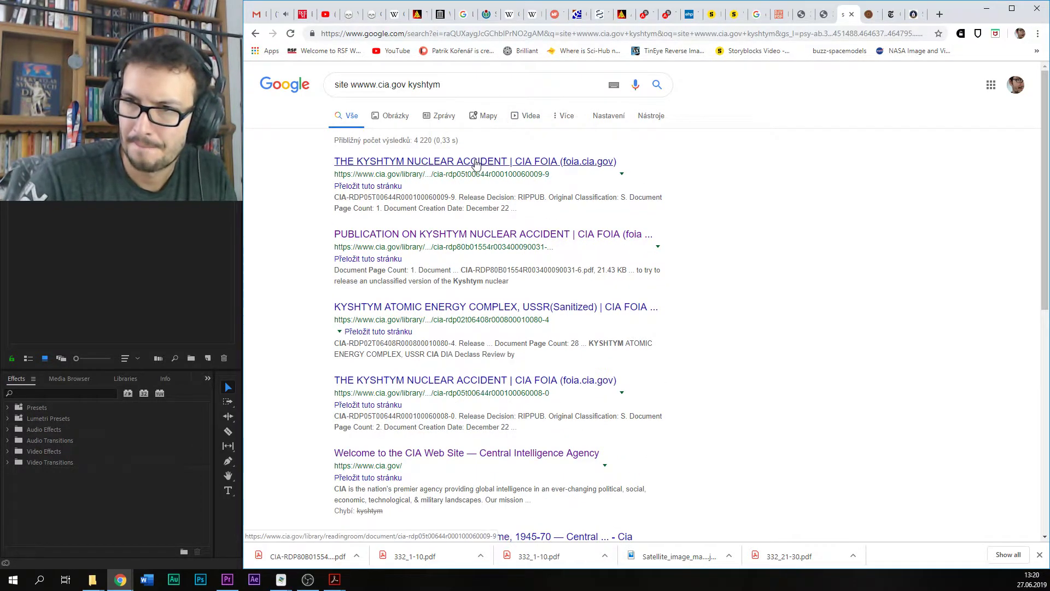
# Step: Find the newly opened CIA reading room page "THE KYSHTYM NUCLEAR ACCIDENT" among the browser's open pages
pyautogui.scroll(-2, 470, 123)
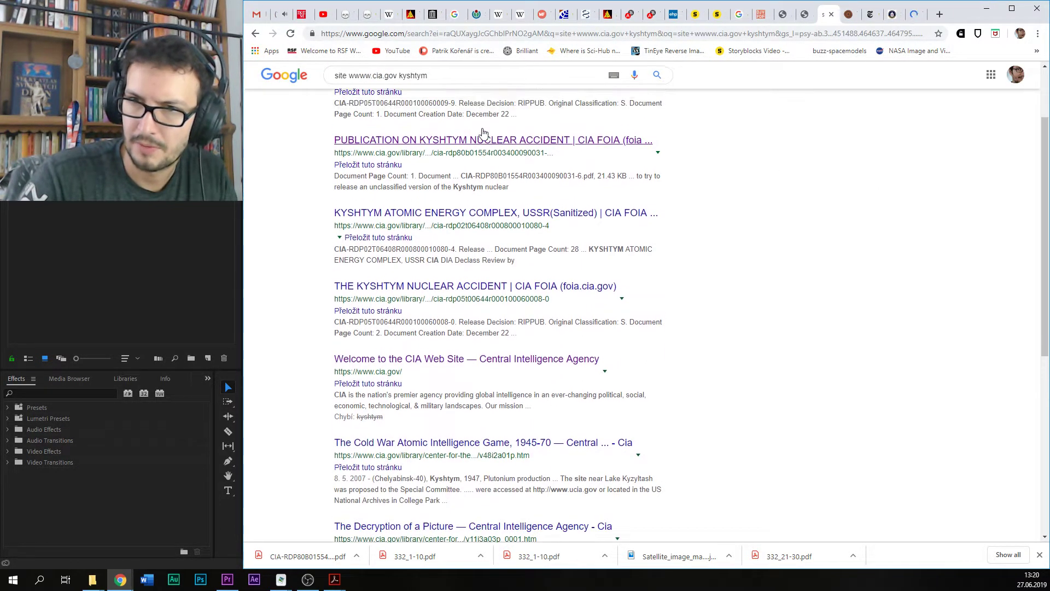
pyautogui.scroll(2, 470, 123)
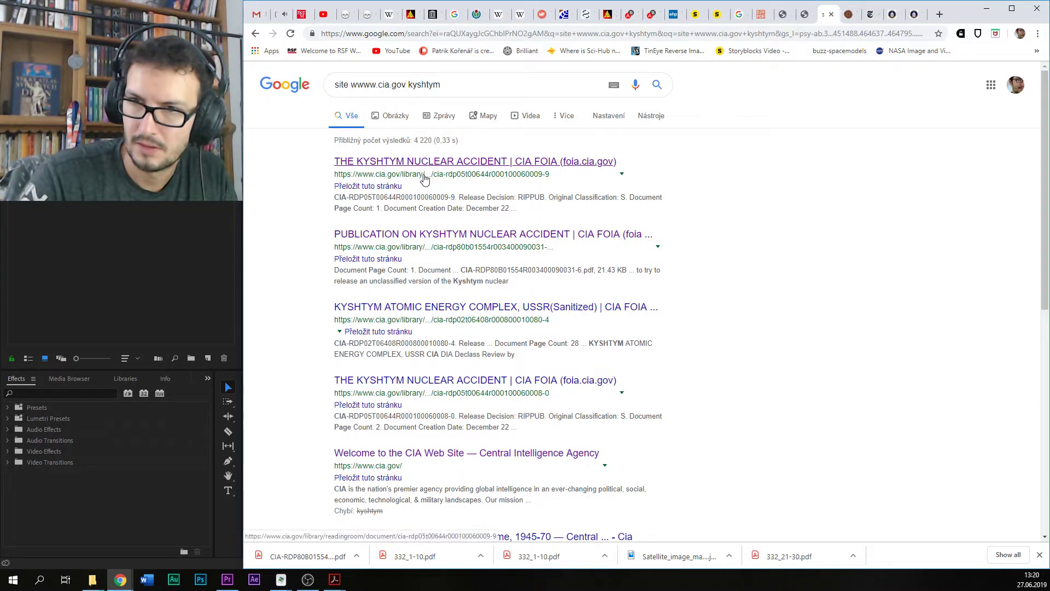
pyautogui.click(914, 17)
pyautogui.click(875, 15)
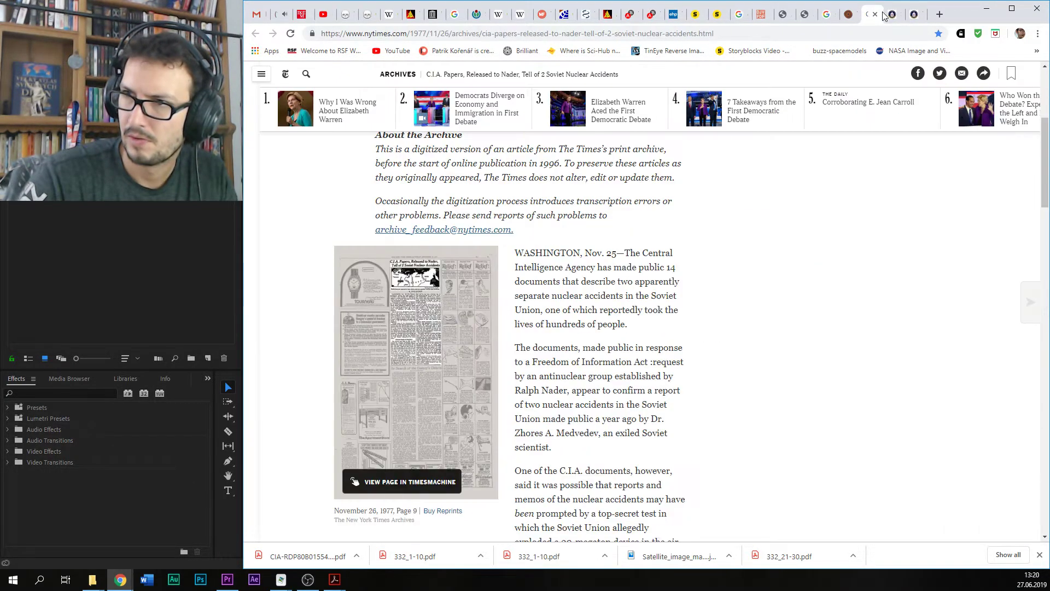
pyautogui.click(890, 16)
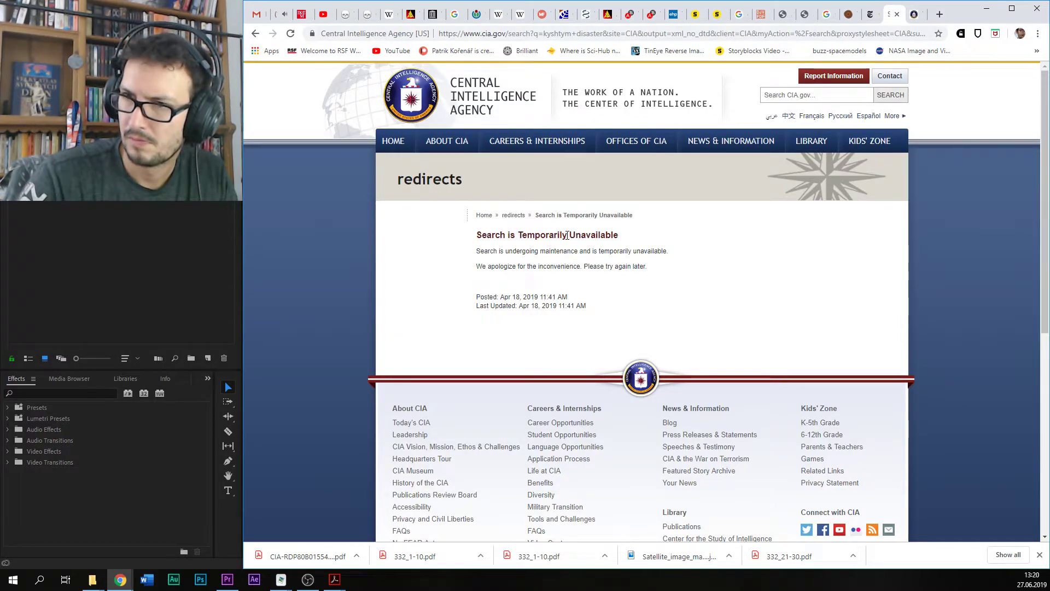
pyautogui.click(802, 17)
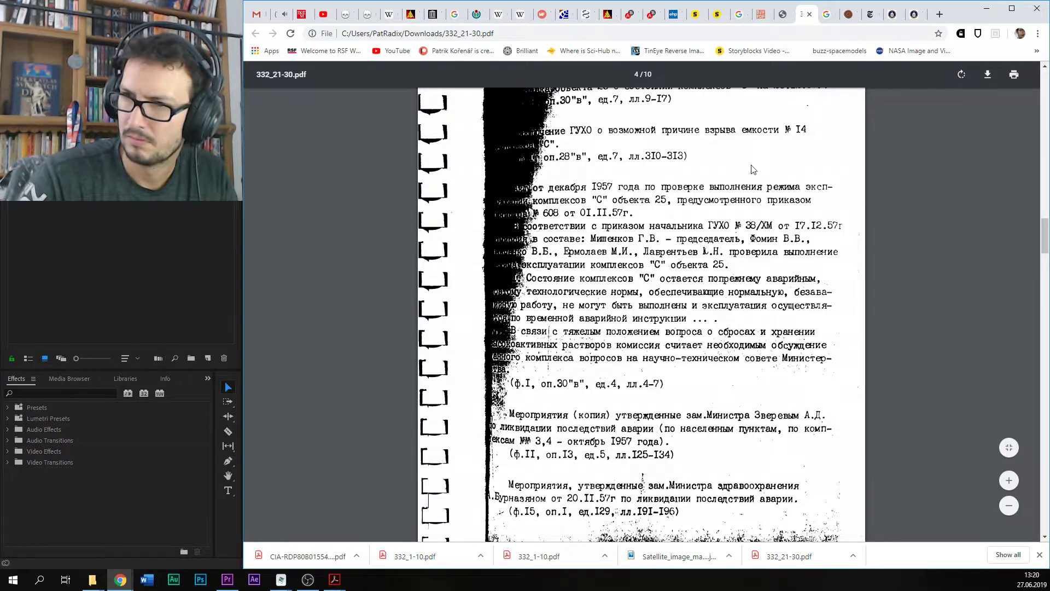
pyautogui.click(848, 15)
pyautogui.click(871, 16)
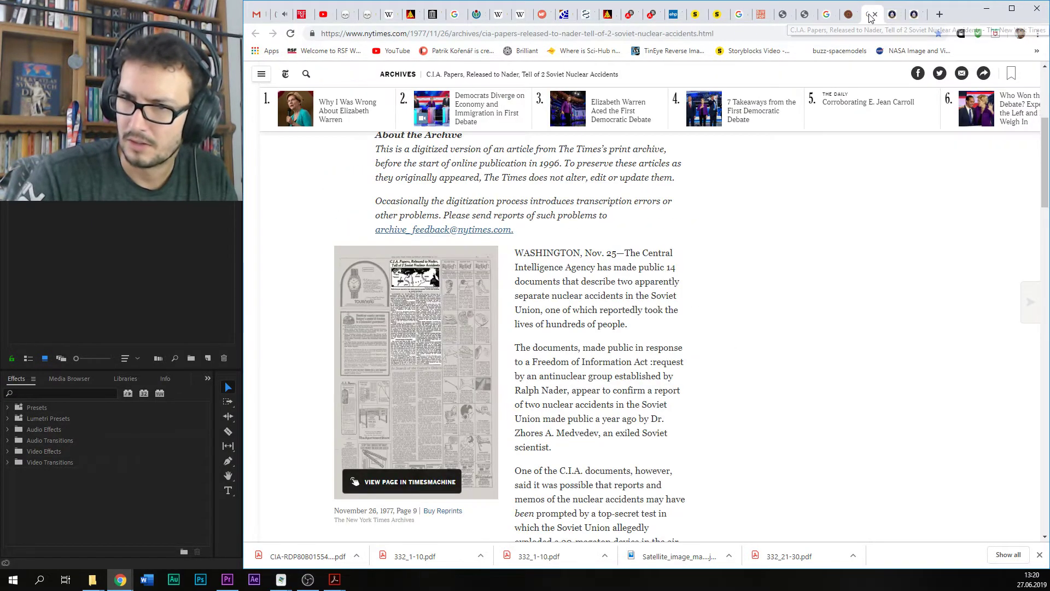
pyautogui.click(890, 14)
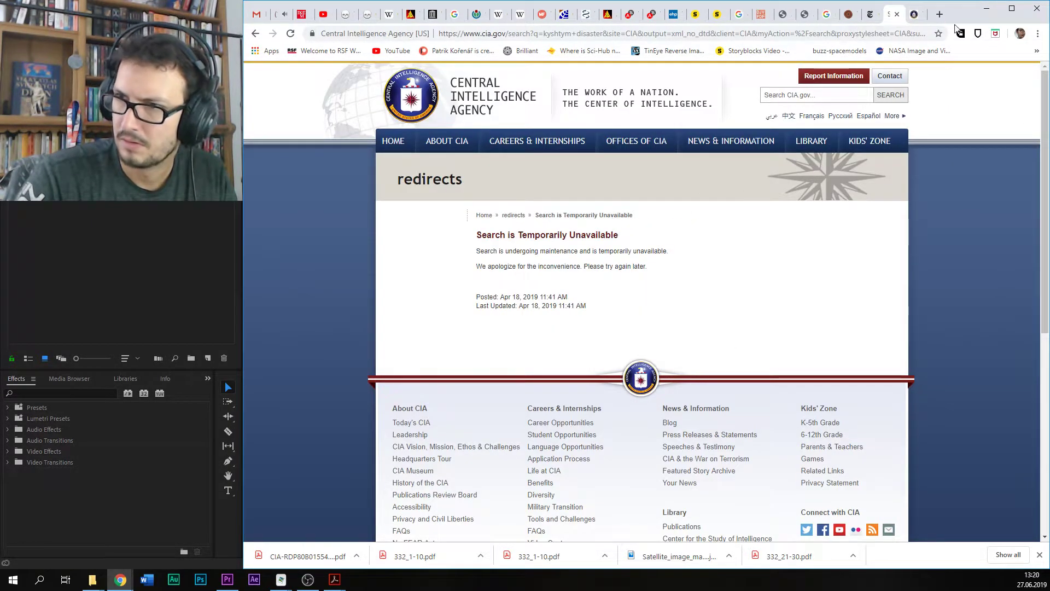
pyautogui.click(916, 15)
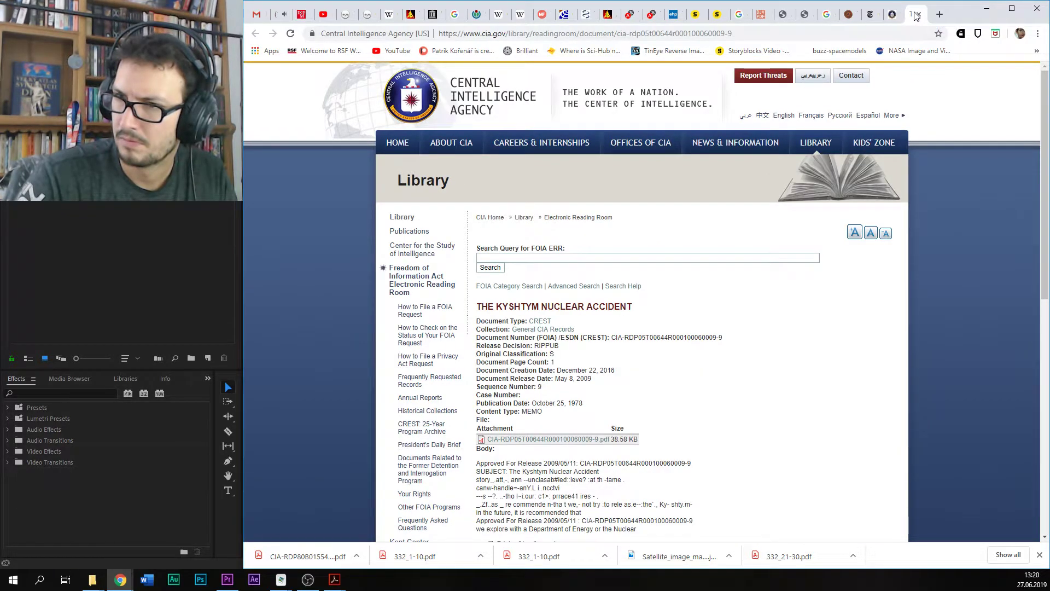
pyautogui.scroll(-3, 673, 299)
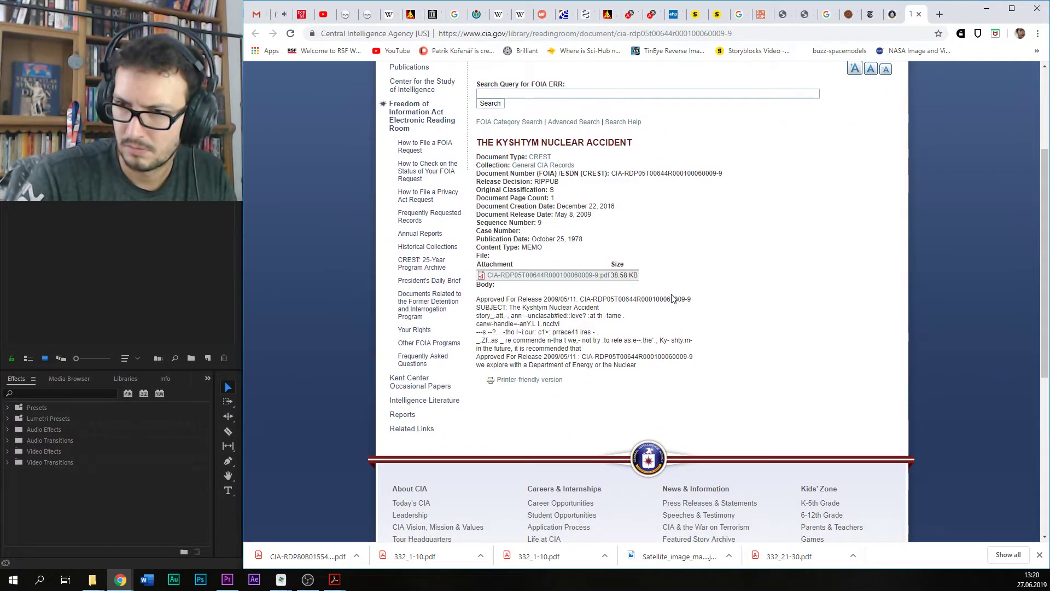
pyautogui.middleClick(607, 276)
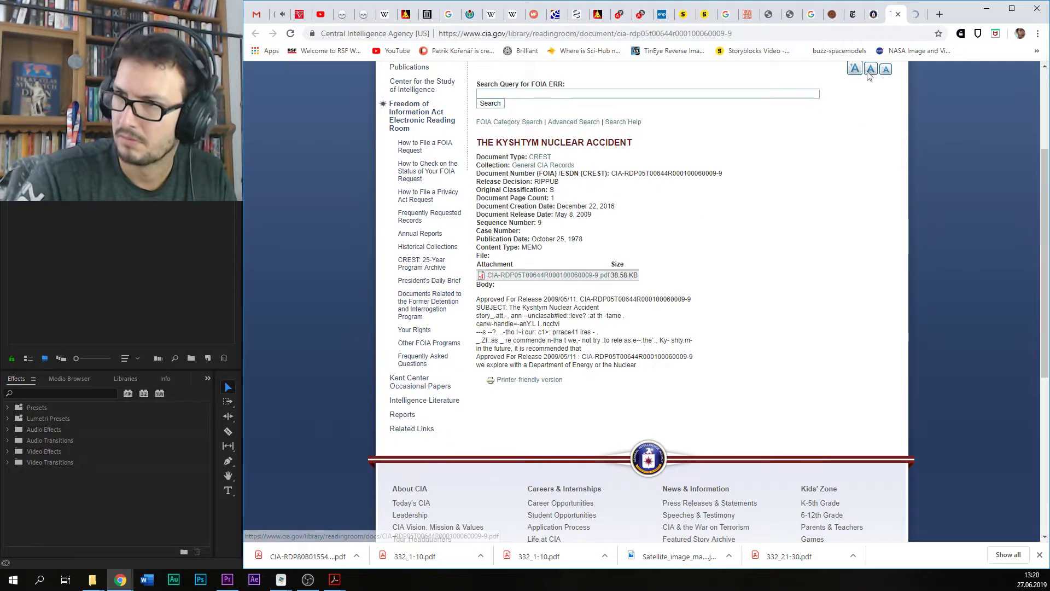
pyautogui.click(916, 17)
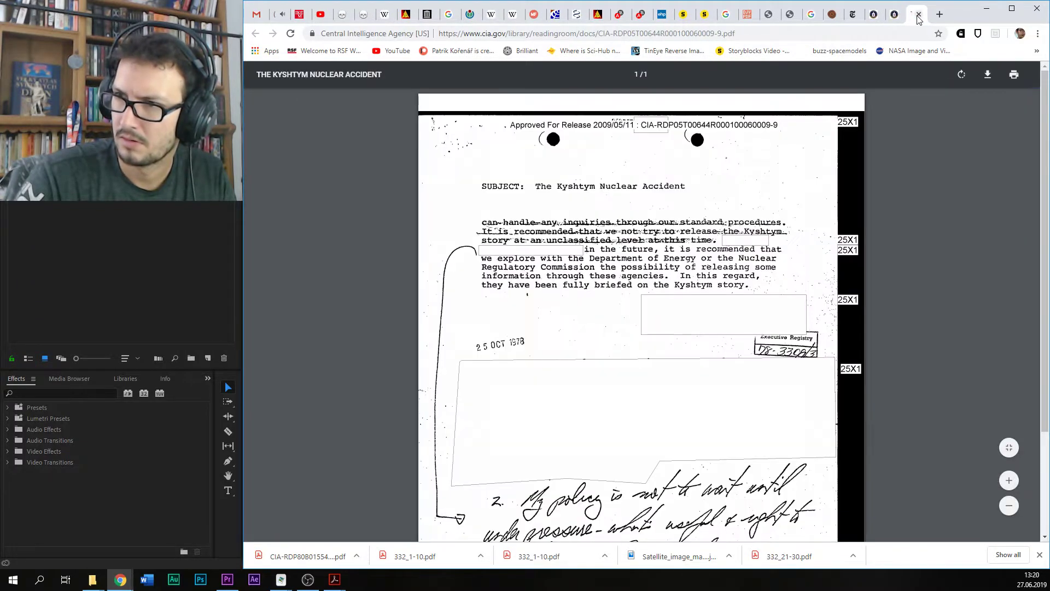
pyautogui.scroll(-2, 917, 255)
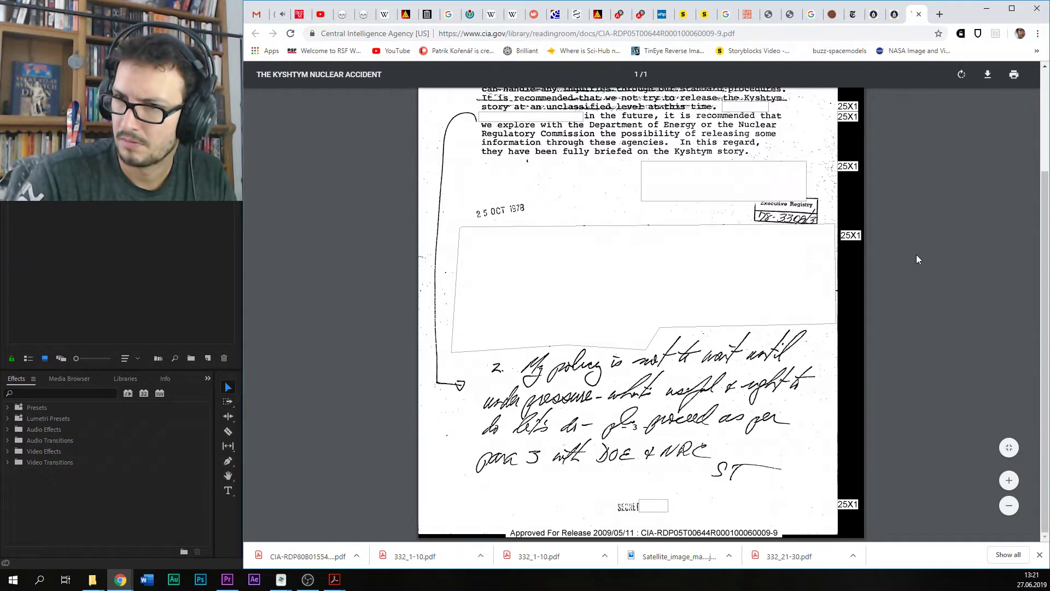
pyautogui.scroll(2, 917, 254)
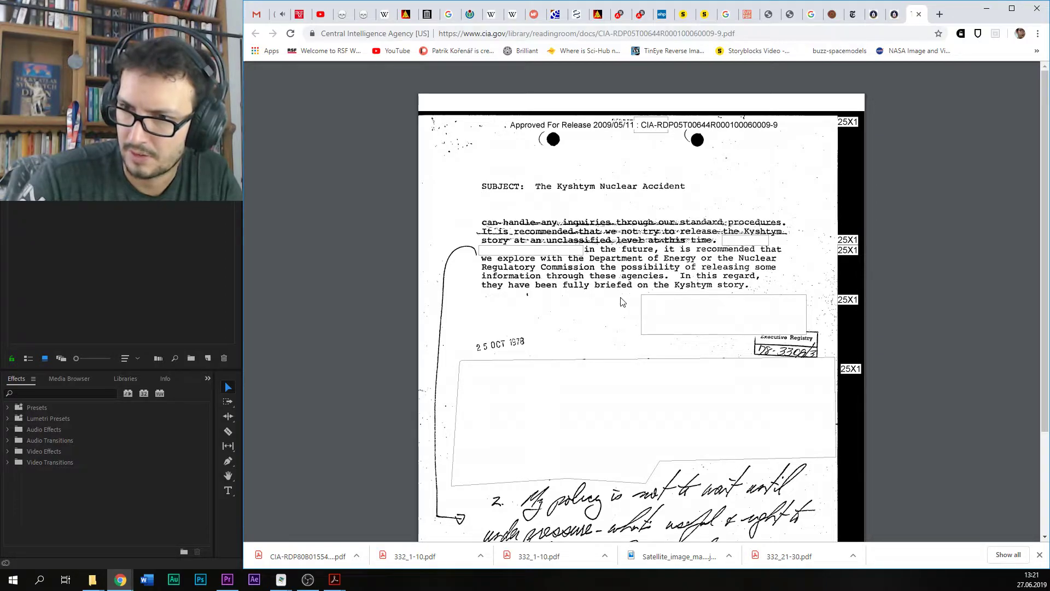
pyautogui.scroll(-3, 622, 302)
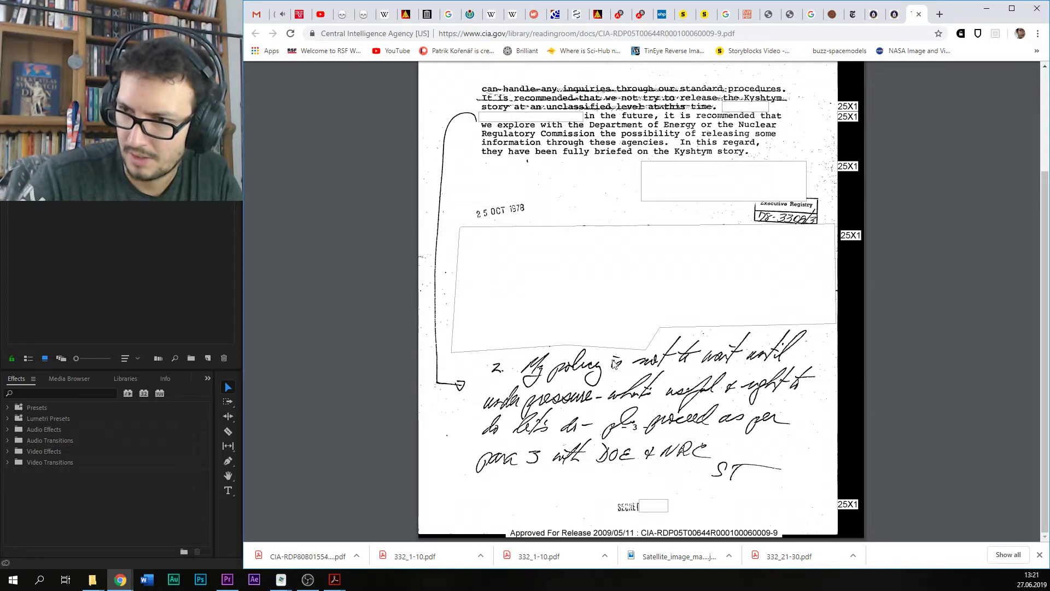
pyautogui.scroll(3, 602, 329)
pyautogui.click(987, 74)
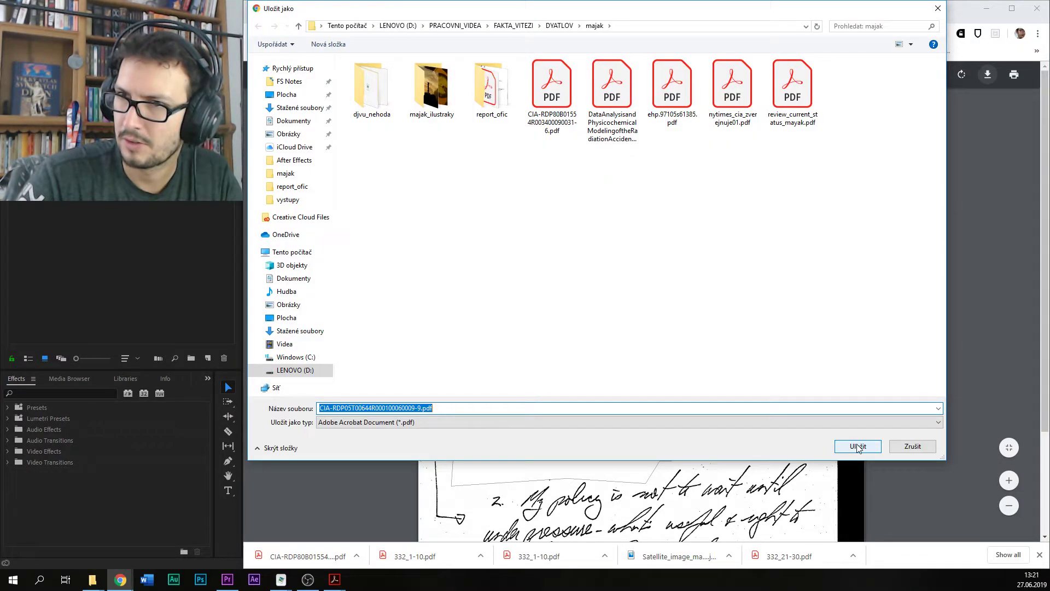
pyautogui.click(857, 446)
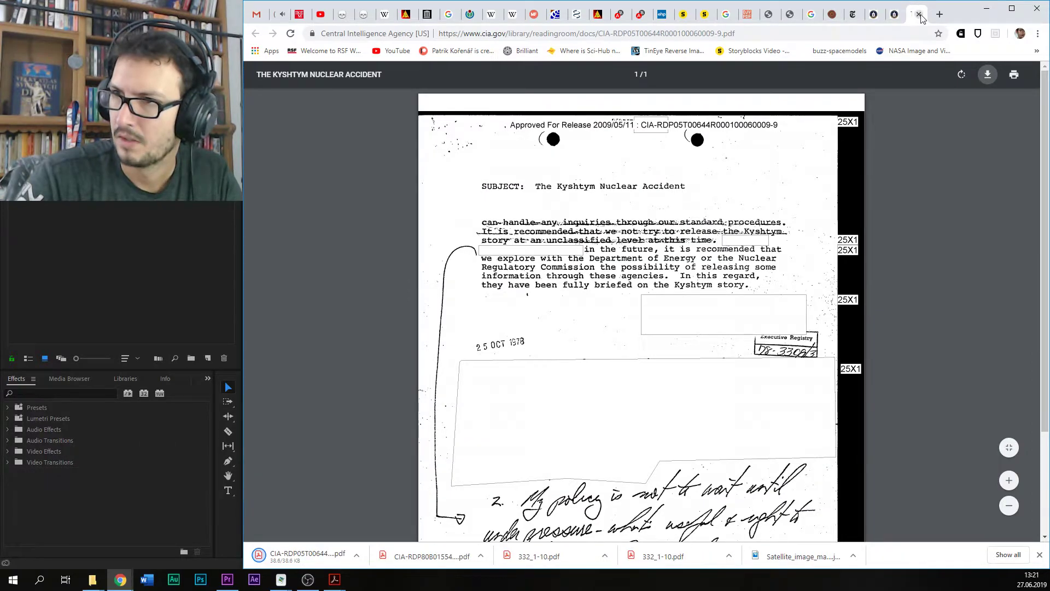
pyautogui.click(919, 16)
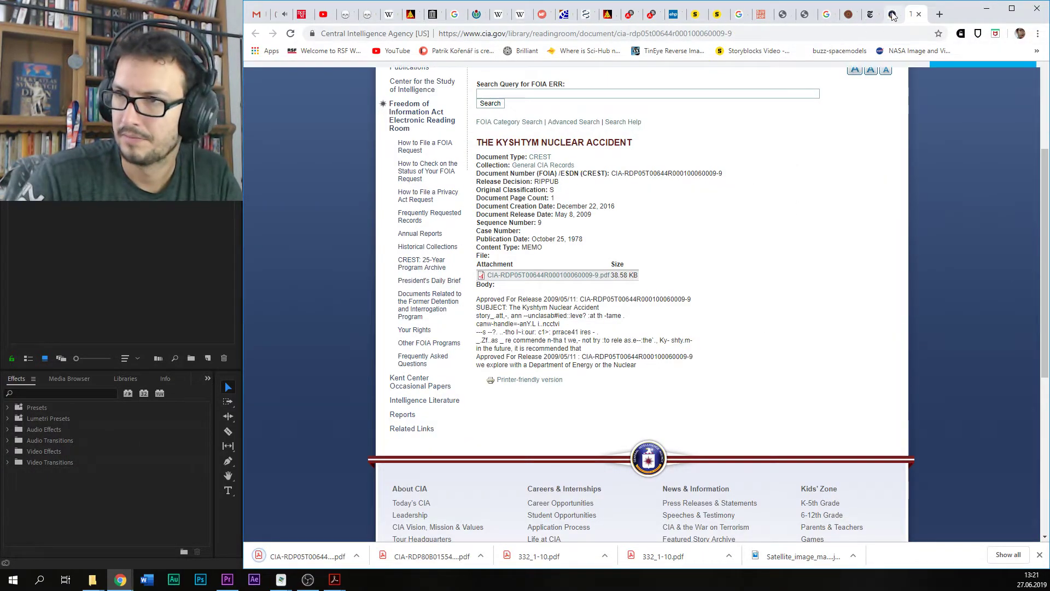
# Step: Return to the Google results and open "KYSHTYM ATOMIC ENERGY COMPLEX, USSR(Sanitized)" and the second "THE KYSHTYM NUCLEAR ACCIDENT" result in new tabs
pyautogui.click(892, 15)
pyautogui.click(826, 15)
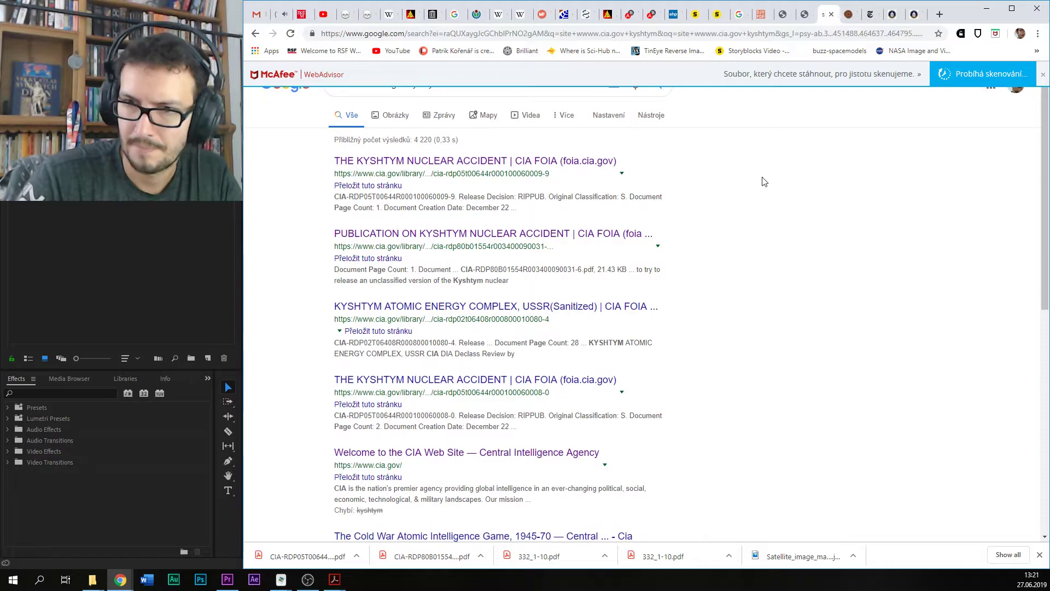
pyautogui.scroll(-2, 762, 180)
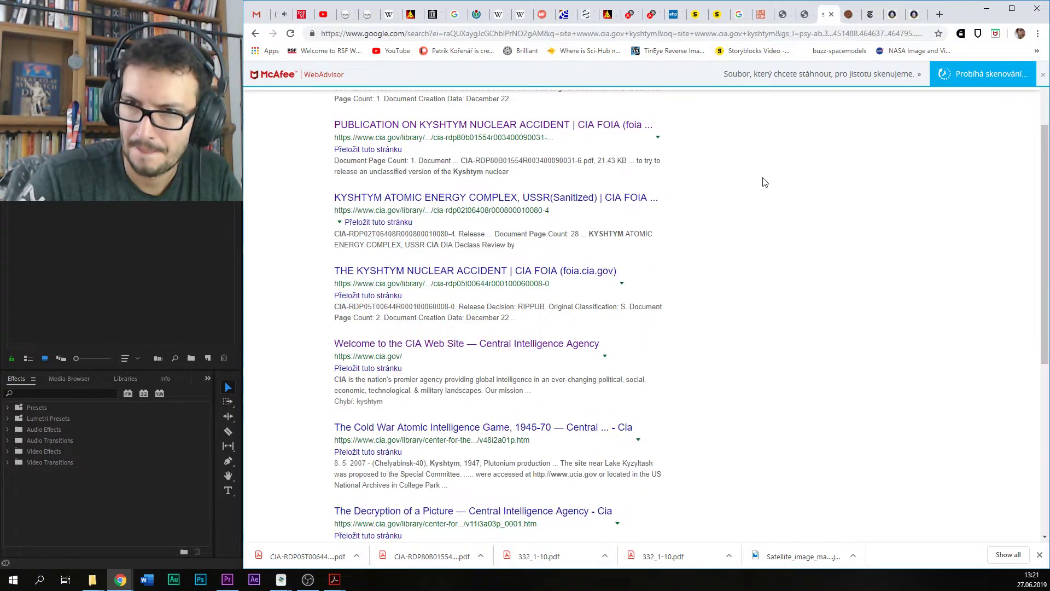
pyautogui.middleClick(451, 200)
pyautogui.scroll(-3, 818, 206)
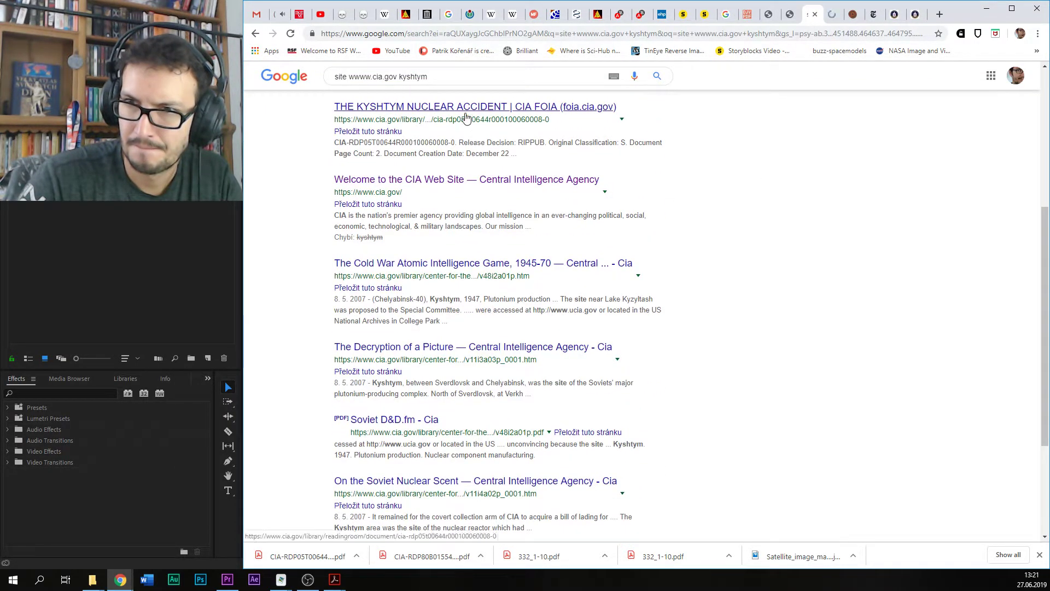
pyautogui.middleClick(465, 115)
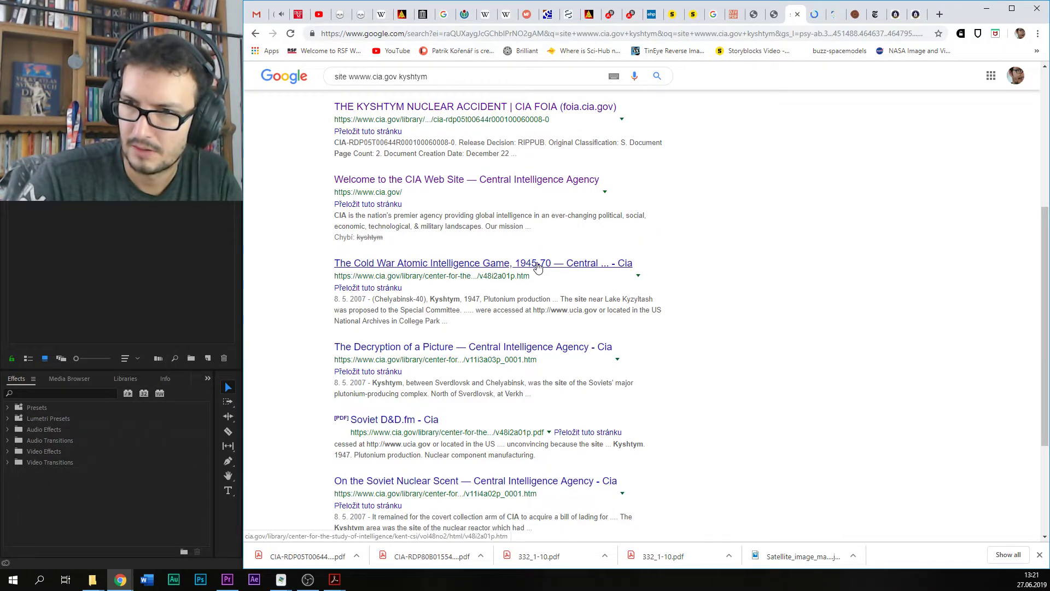
pyautogui.click(816, 15)
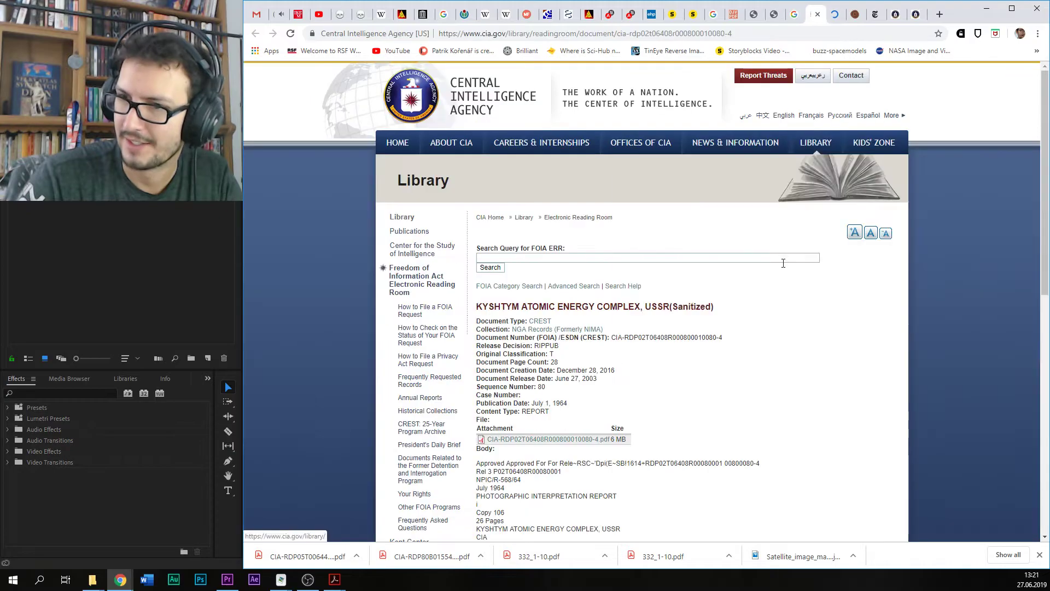
pyautogui.scroll(-3, 520, 365)
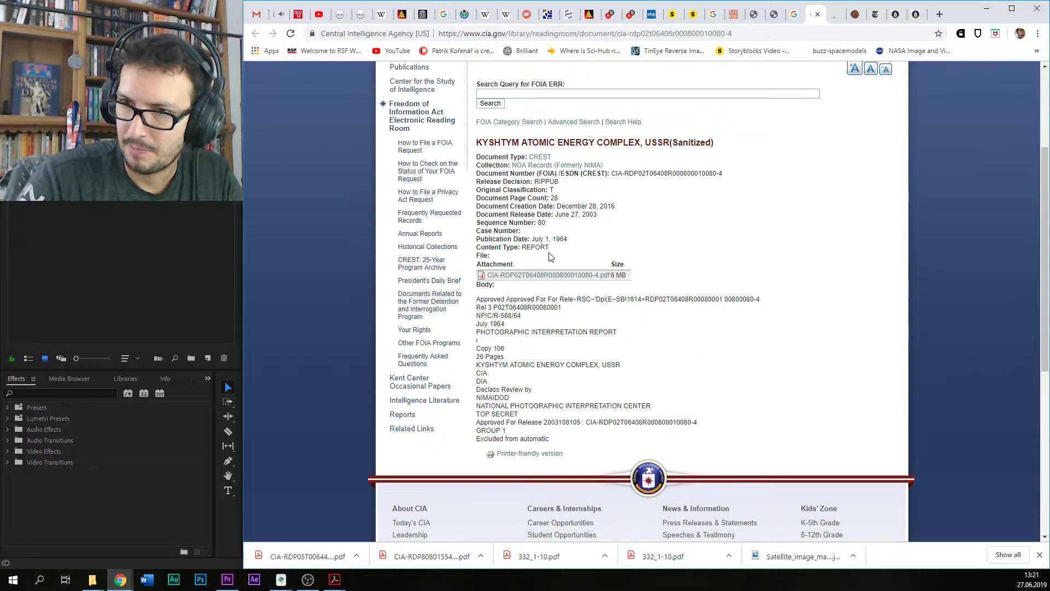
pyautogui.click(539, 278)
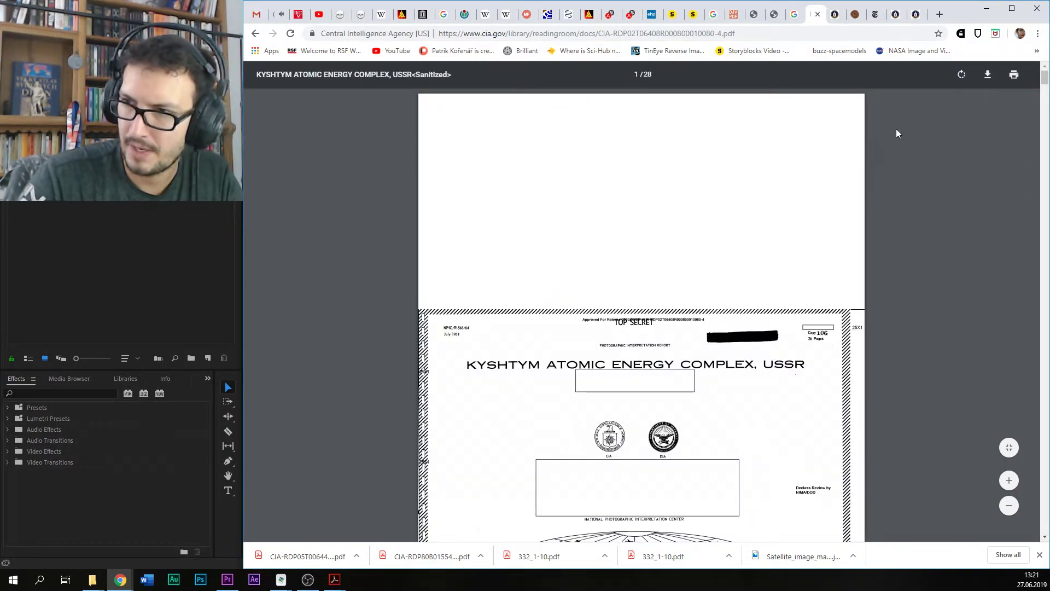
# Step: Examine the cover and title page of the Kyshtym Atomic Energy Complex report at a larger magnification
pyautogui.moveTo(1044, 83)
pyautogui.mouseDown()
pyautogui.moveTo(1041, 104)
pyautogui.moveTo(1038, 94)
pyautogui.mouseUp()
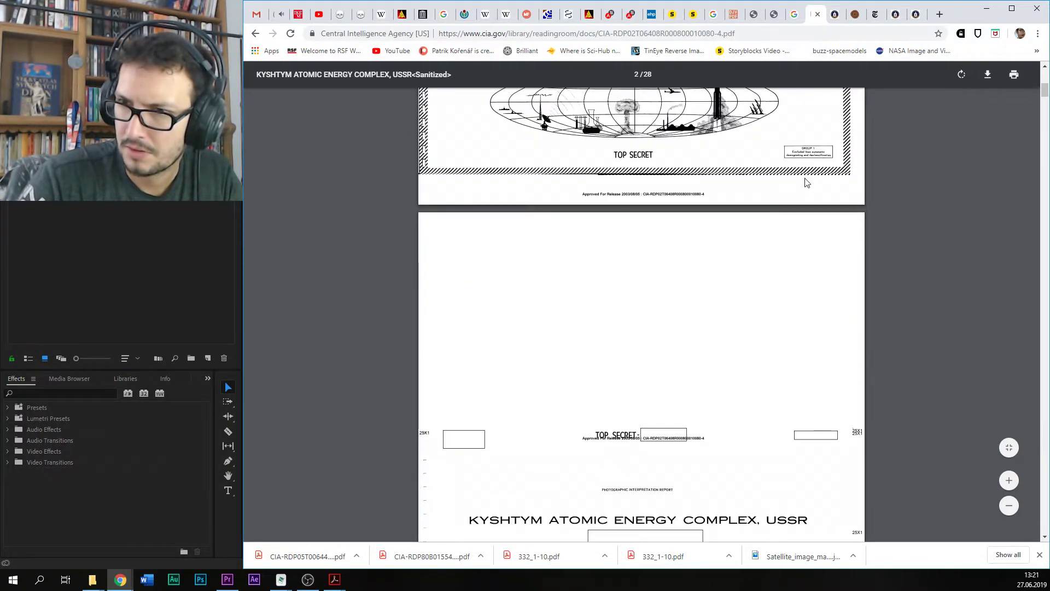
pyautogui.scroll(8, 802, 180)
pyautogui.scroll(-4, 971, 469)
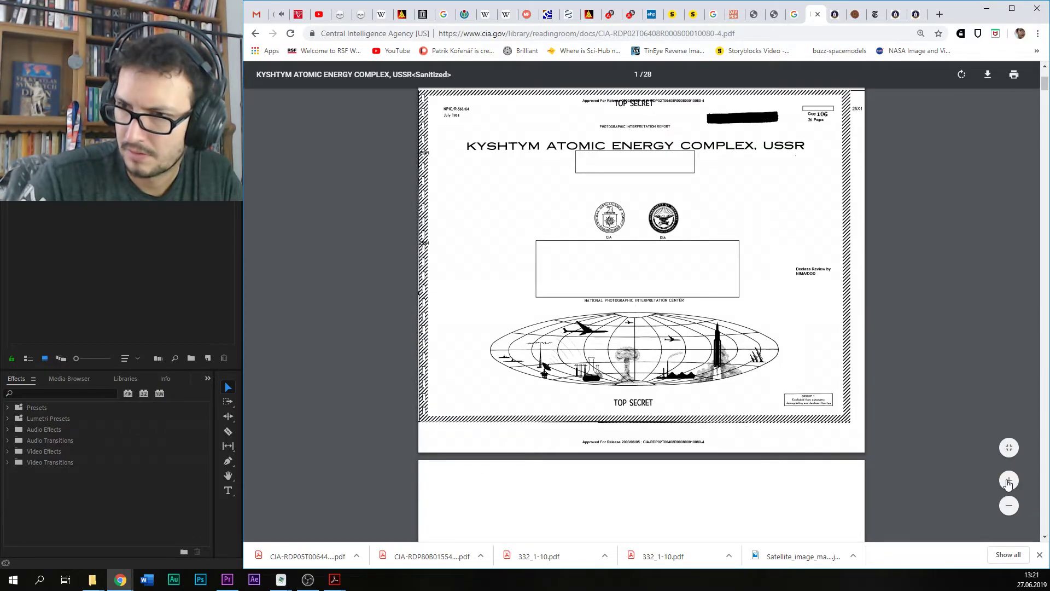
pyautogui.click(1009, 481)
pyautogui.scroll(-10, 823, 243)
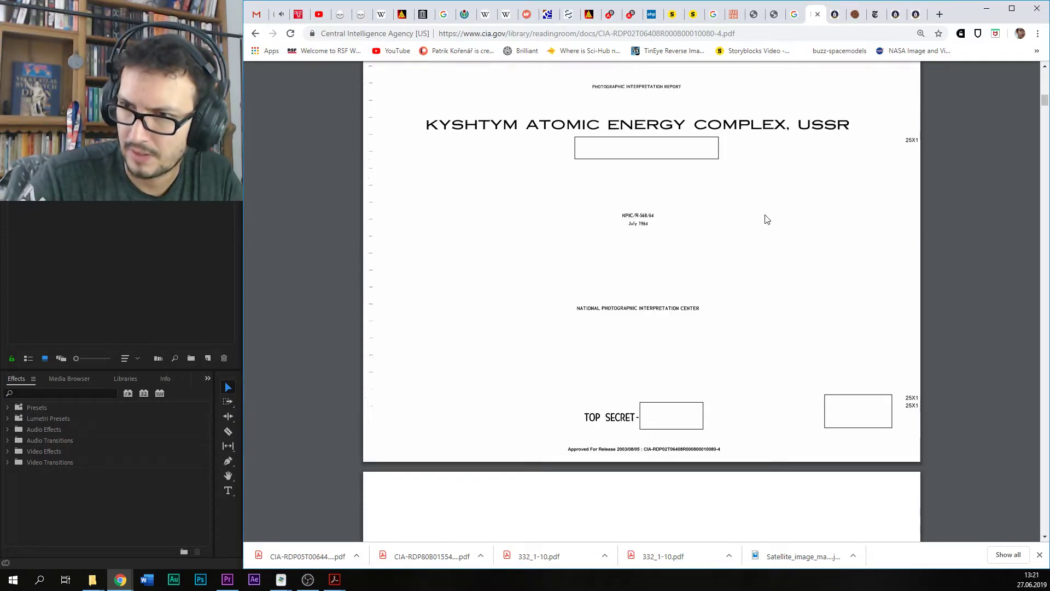
# Step: Read the report's table of contents on page 3 and go on to the Introduction on page 6
pyautogui.scroll(-12, 760, 218)
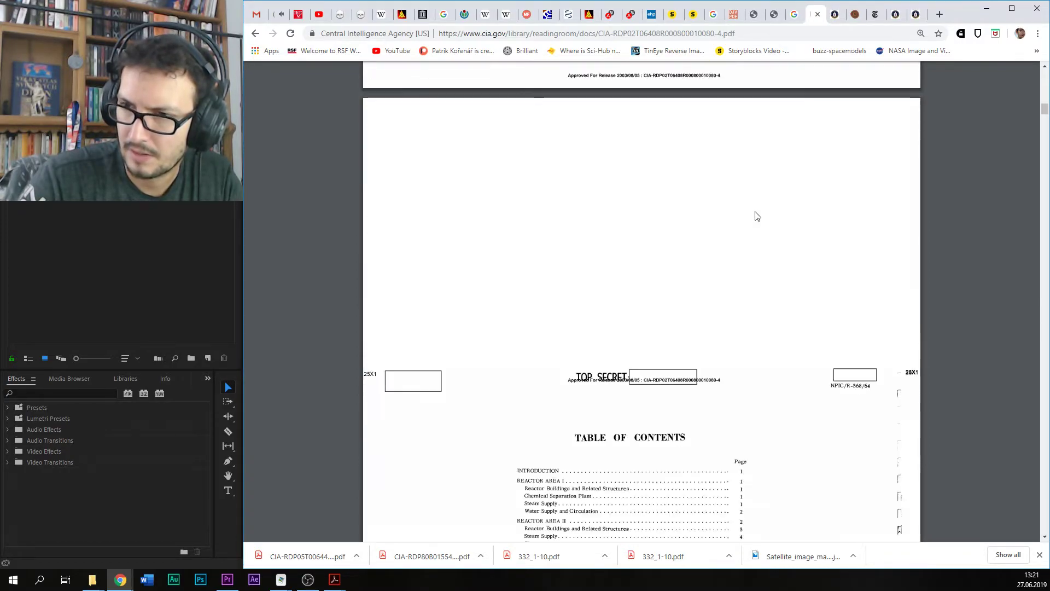
pyautogui.click(1010, 481)
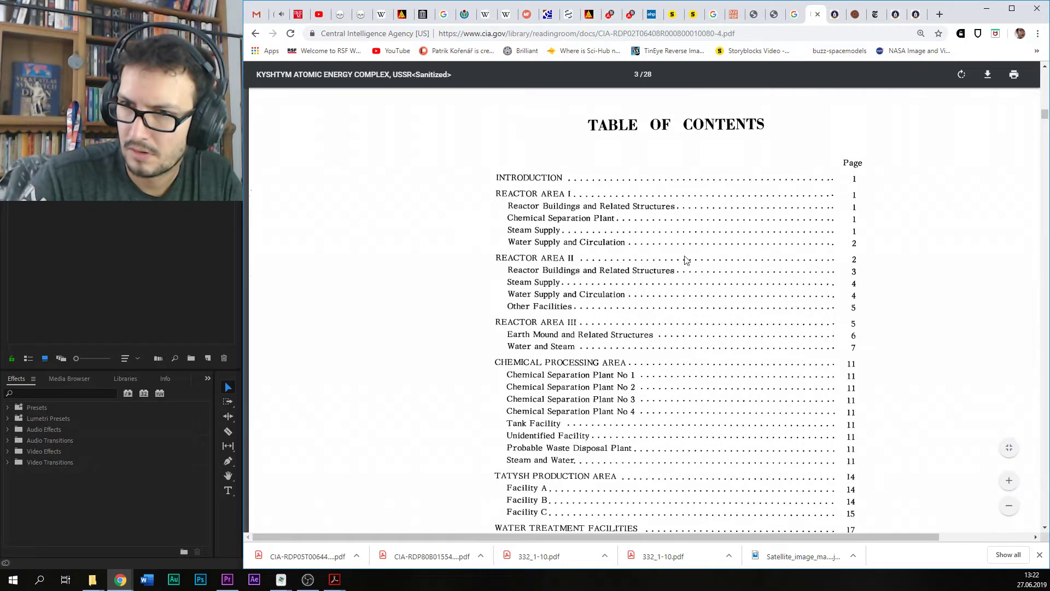
pyautogui.scroll(-1, 561, 241)
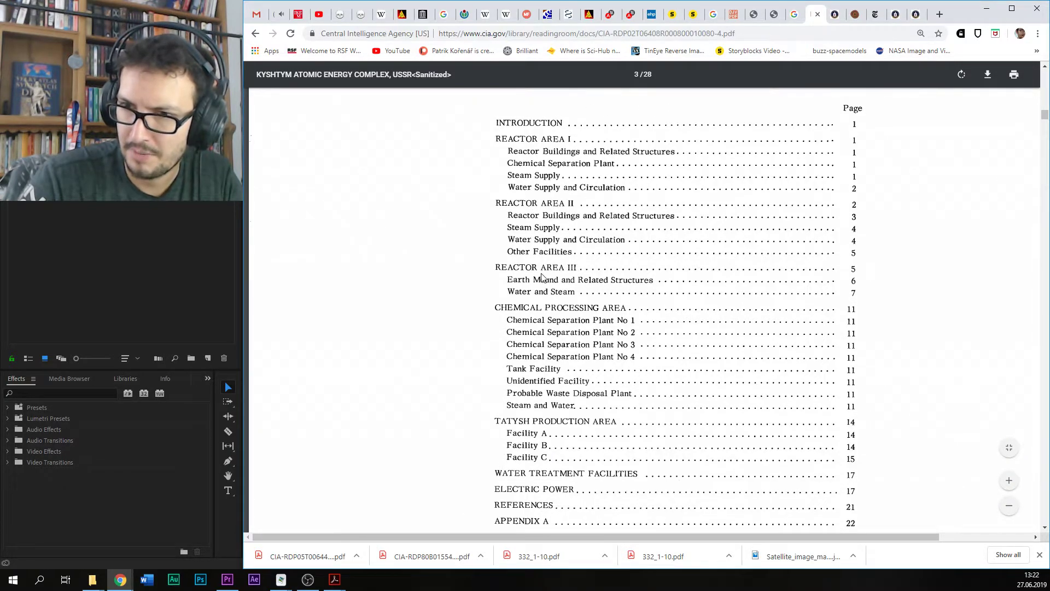
pyautogui.scroll(-2, 542, 276)
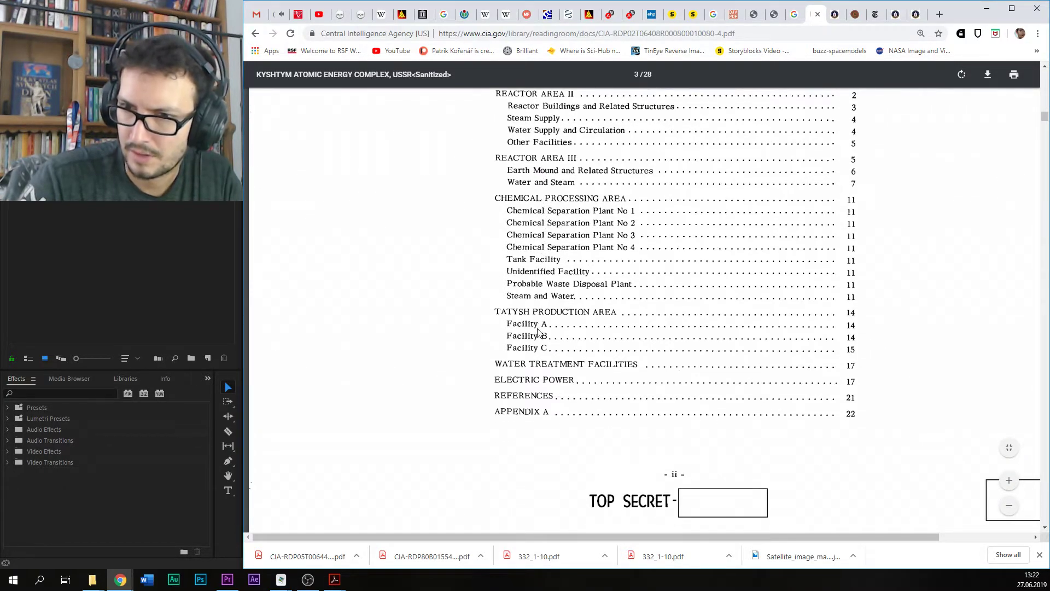
pyautogui.scroll(-4, 538, 332)
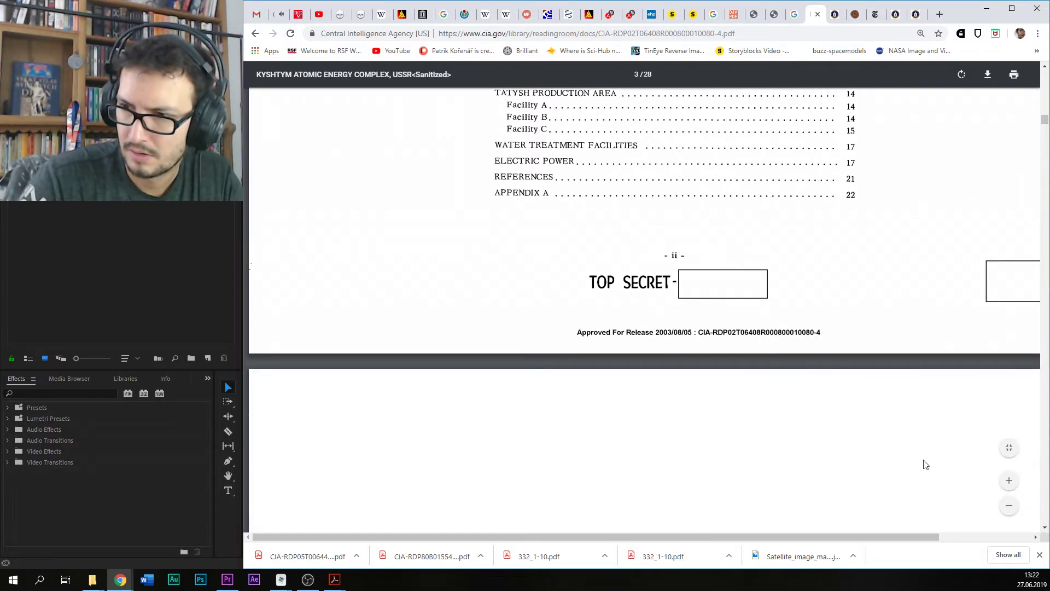
pyautogui.moveTo(834, 537); pyautogui.dragTo(917, 537)
pyautogui.scroll(6, 708, 290)
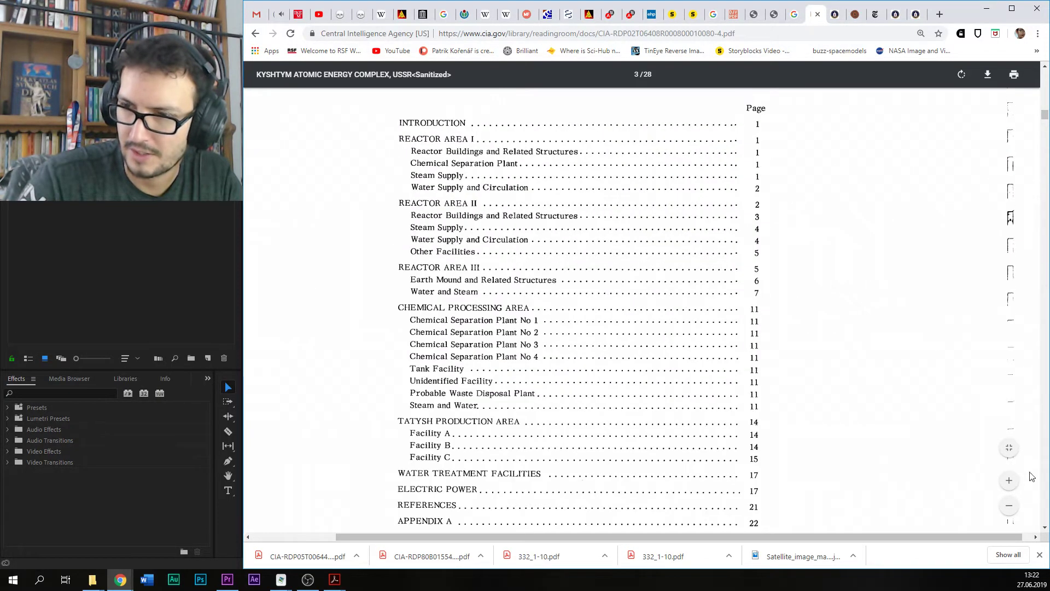
pyautogui.click(1009, 505)
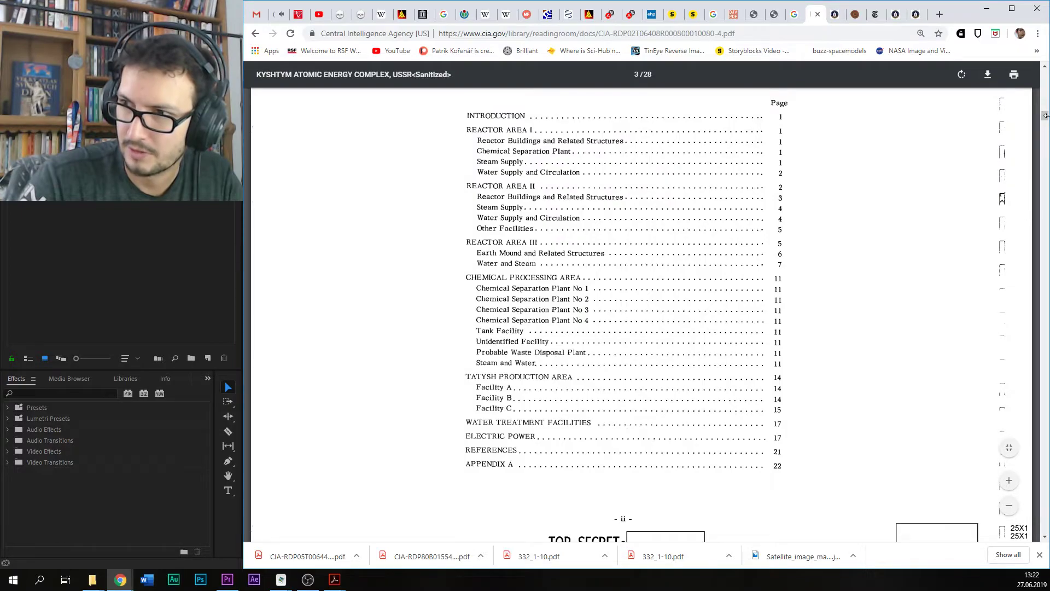
pyautogui.moveTo(1047, 127); pyautogui.dragTo(1030, 164)
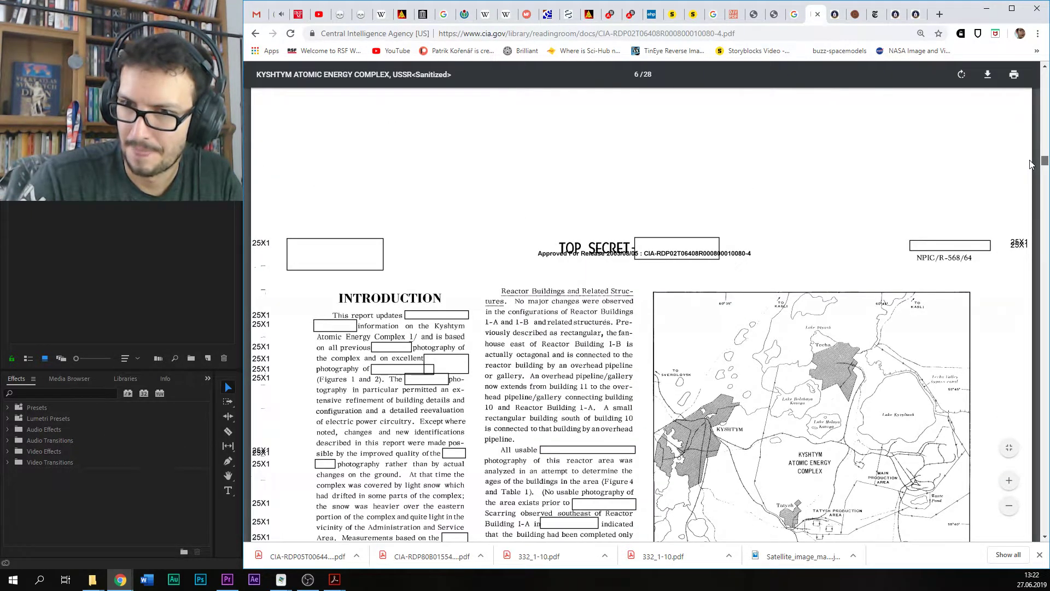
# Step: Read the report's Introduction and Reactor Area I sections, then look at the Reactor Area II plan in Figure 6
pyautogui.scroll(-2, 453, 366)
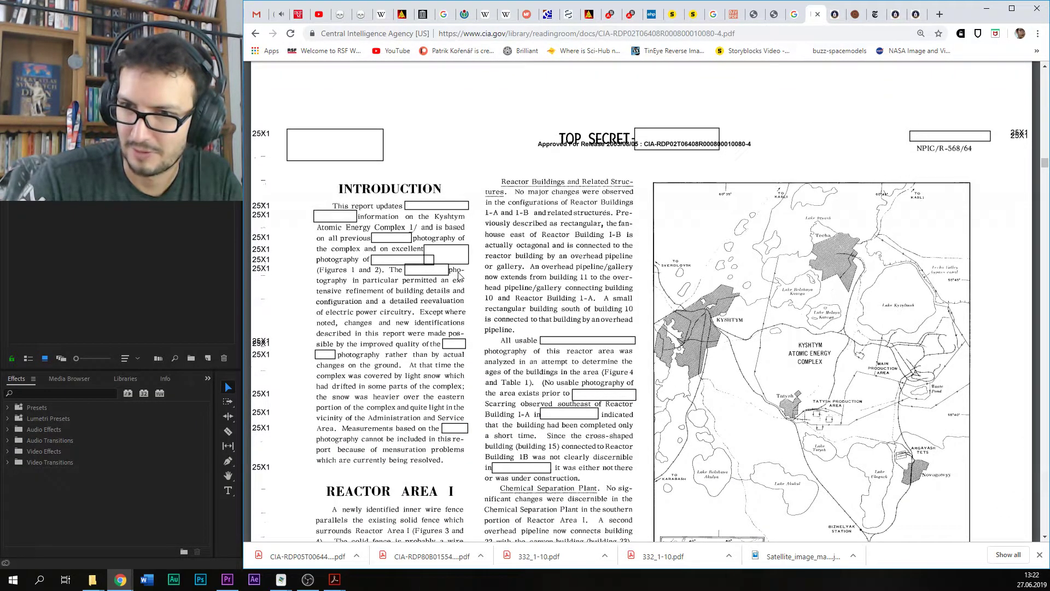
pyautogui.scroll(-1, 458, 275)
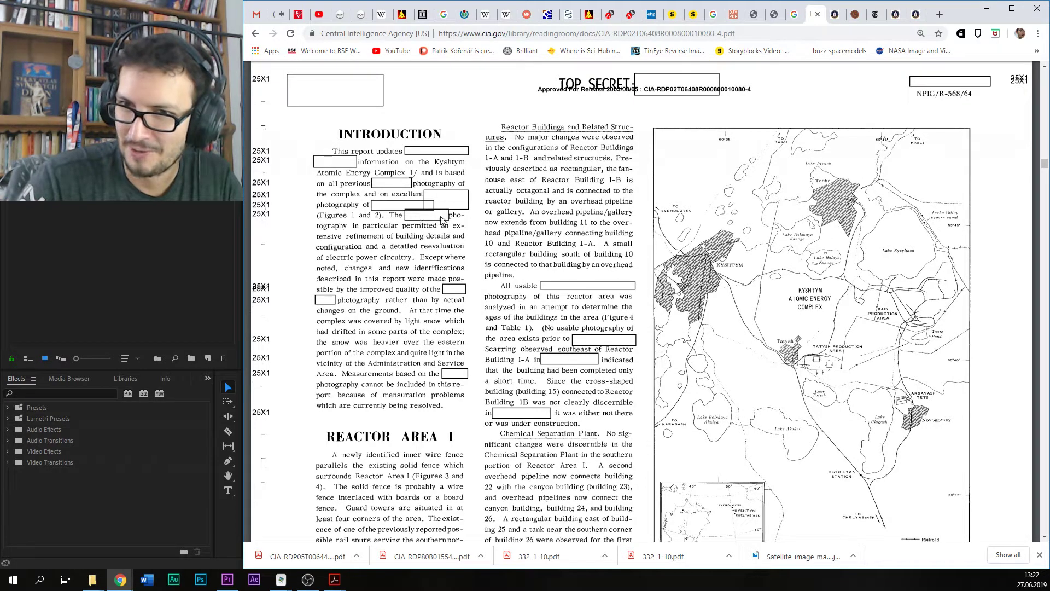
pyautogui.scroll(-2, 609, 293)
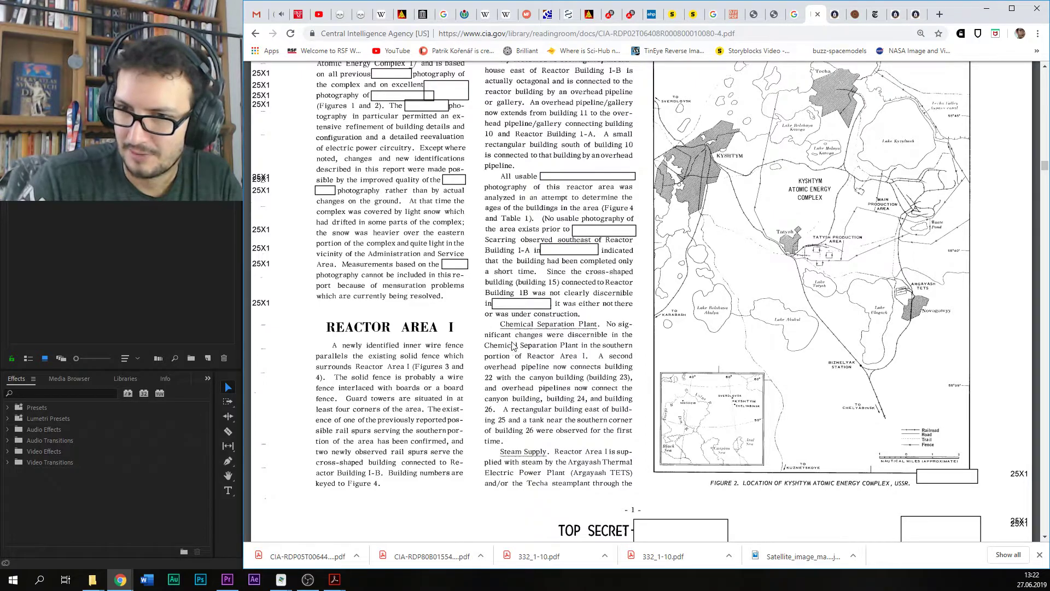
pyautogui.scroll(3, 522, 345)
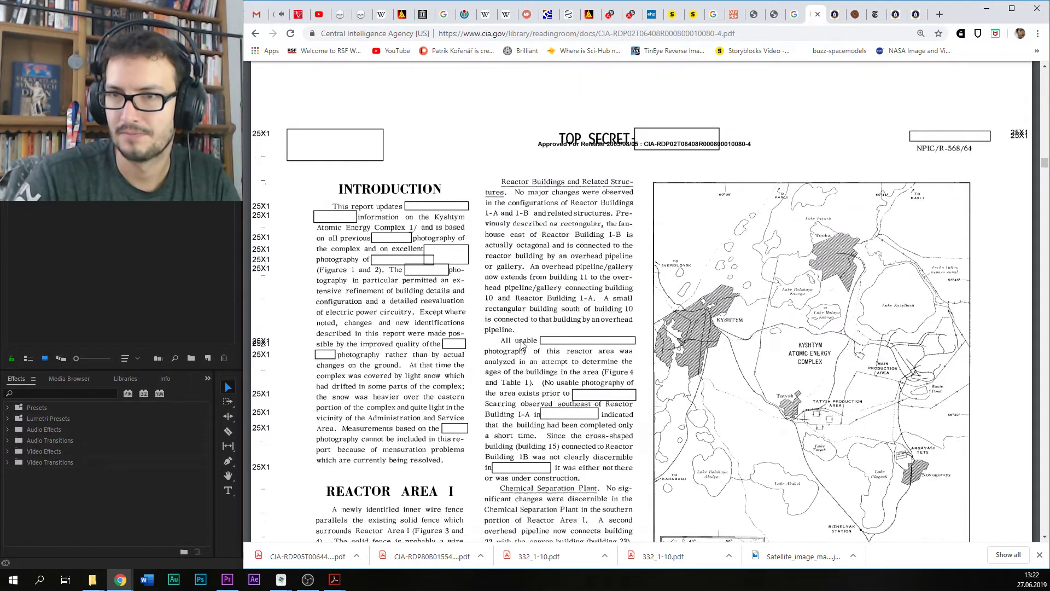
pyautogui.scroll(-6, 522, 344)
pyautogui.moveTo(1045, 173); pyautogui.dragTo(1027, 236)
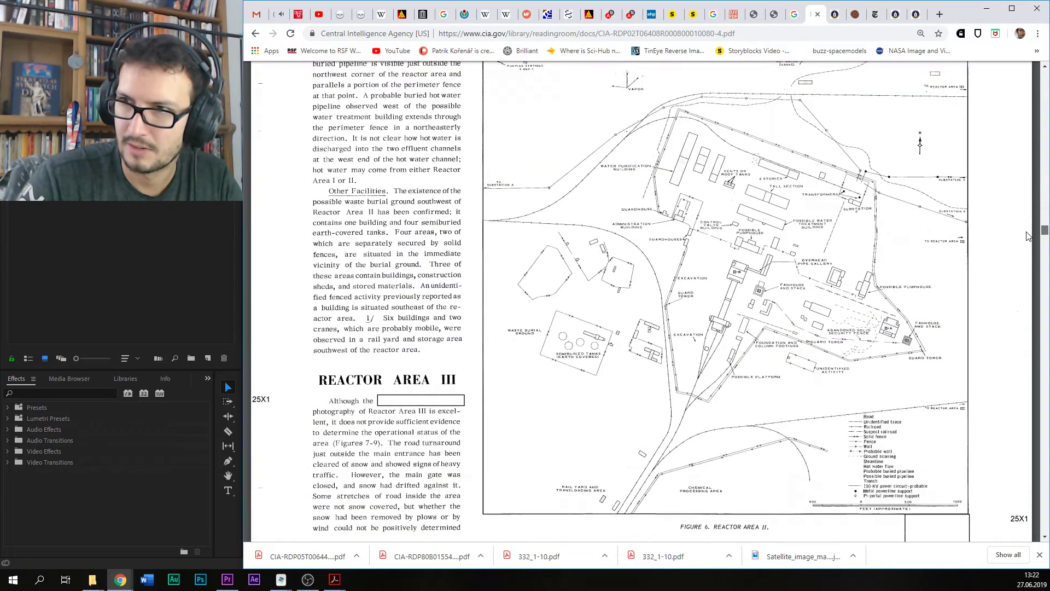
pyautogui.click(835, 14)
pyautogui.scroll(-2, 617, 282)
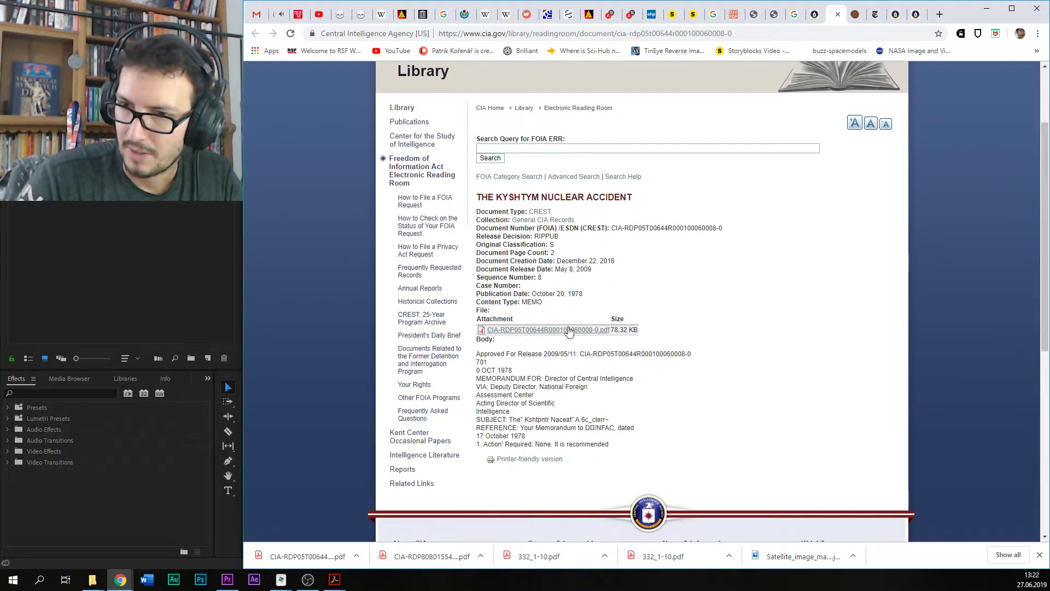
pyautogui.click(569, 330)
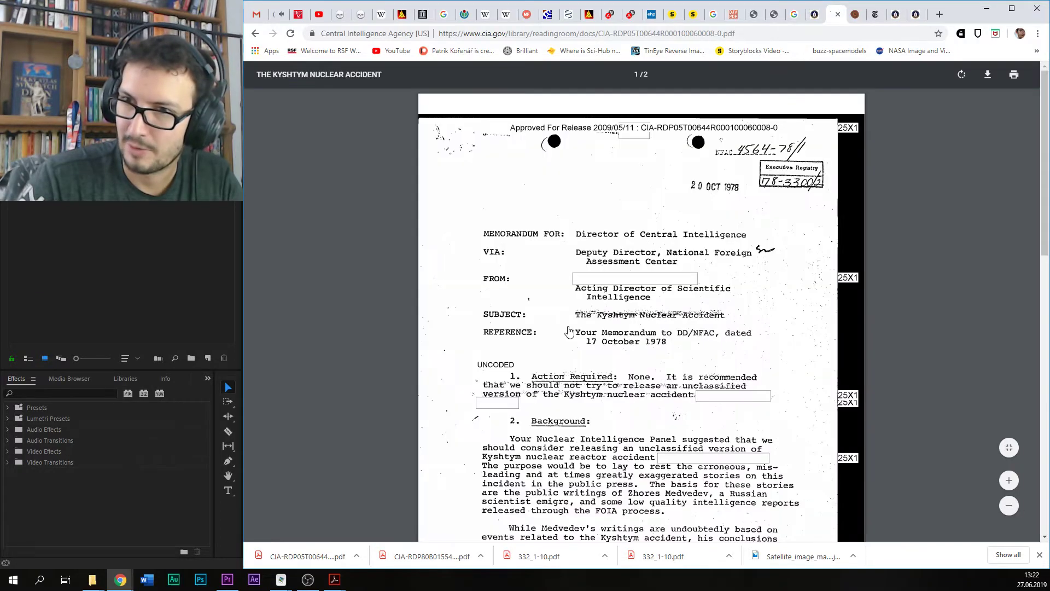
# Step: Read the two-page Kyshtym memorandum, covering its Issues section and the Action Required and Background paragraphs
pyautogui.moveTo(1043, 99); pyautogui.dragTo(1042, 299)
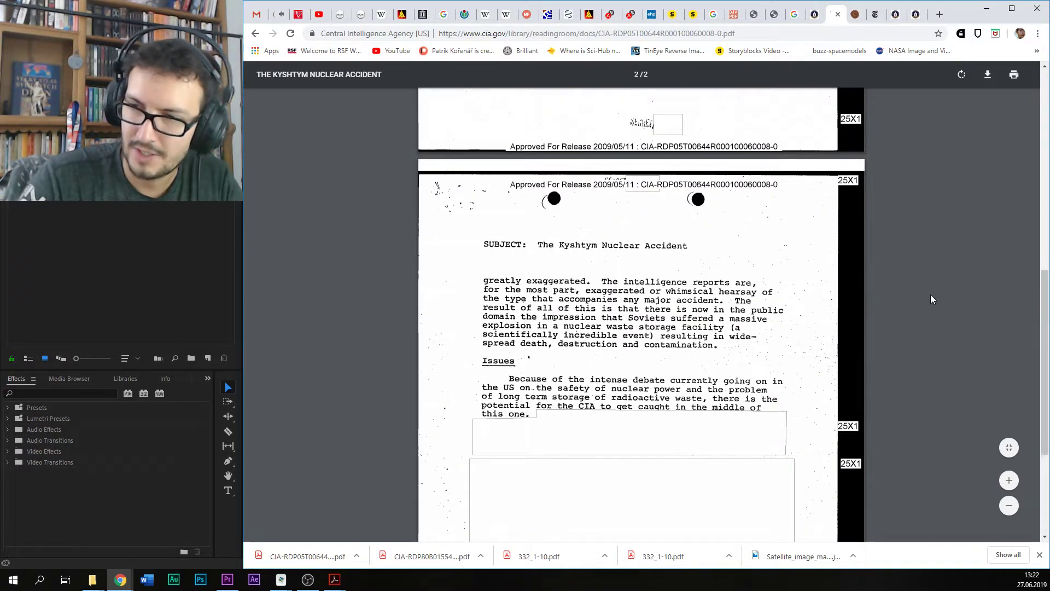
pyautogui.scroll(10, 930, 294)
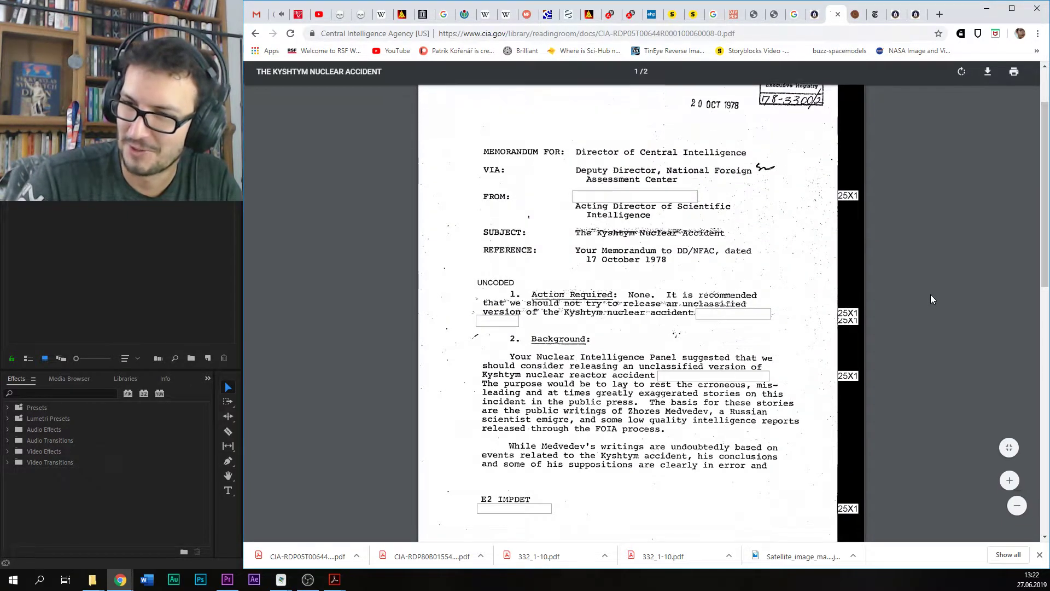
pyautogui.scroll(-1, 930, 299)
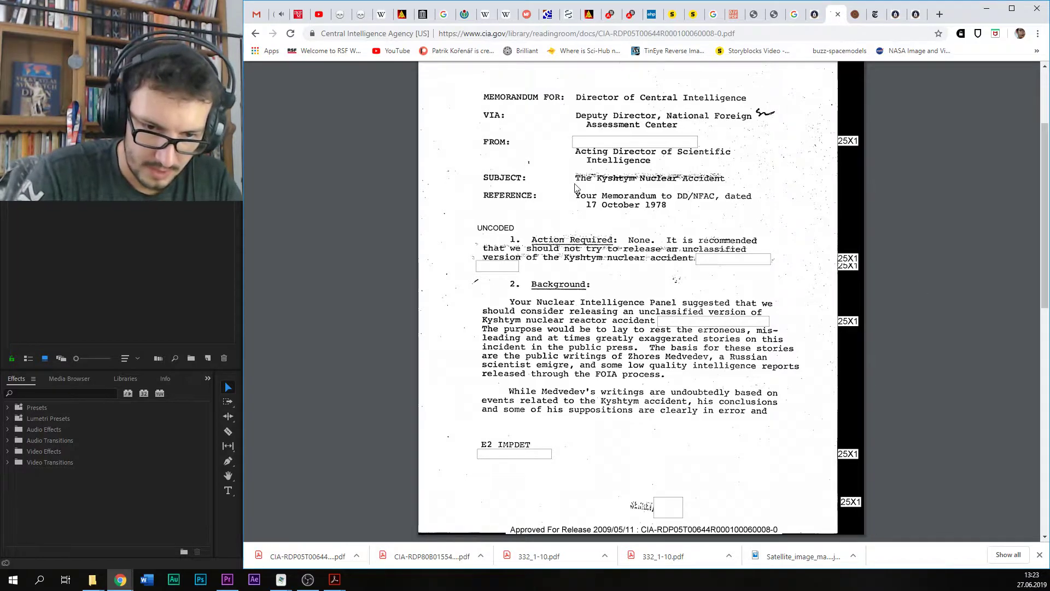
pyautogui.moveTo(1030, 426)
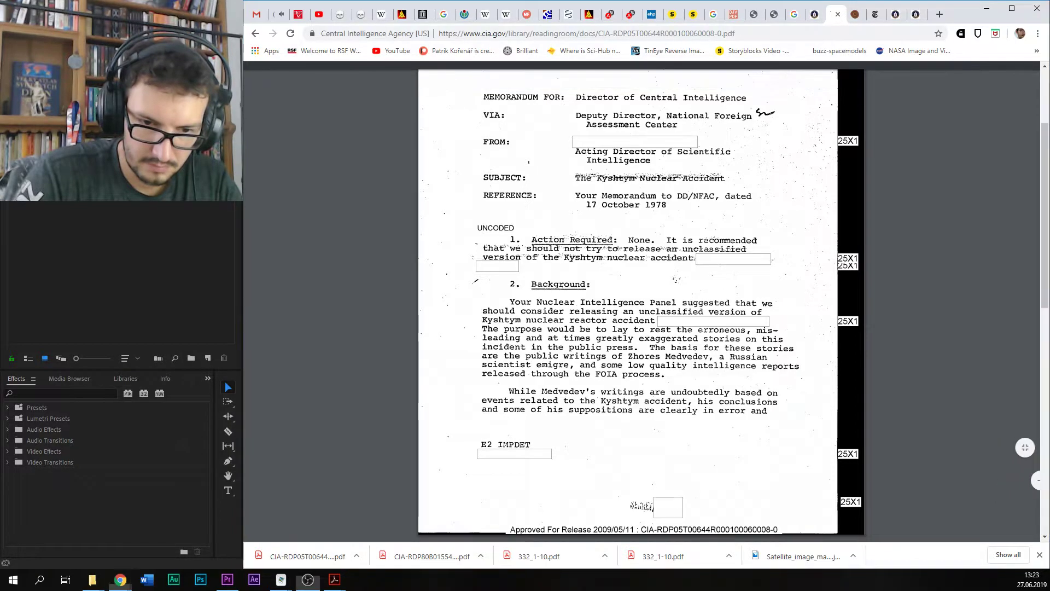
# Step: Bring up the "USSR: Nuclear Accident Near Kyshtym in 1957-58" PDF, DOC_0000498481.pdf, and look over its cover page
pyautogui.hotkey('ctrl', 'shift', 't')
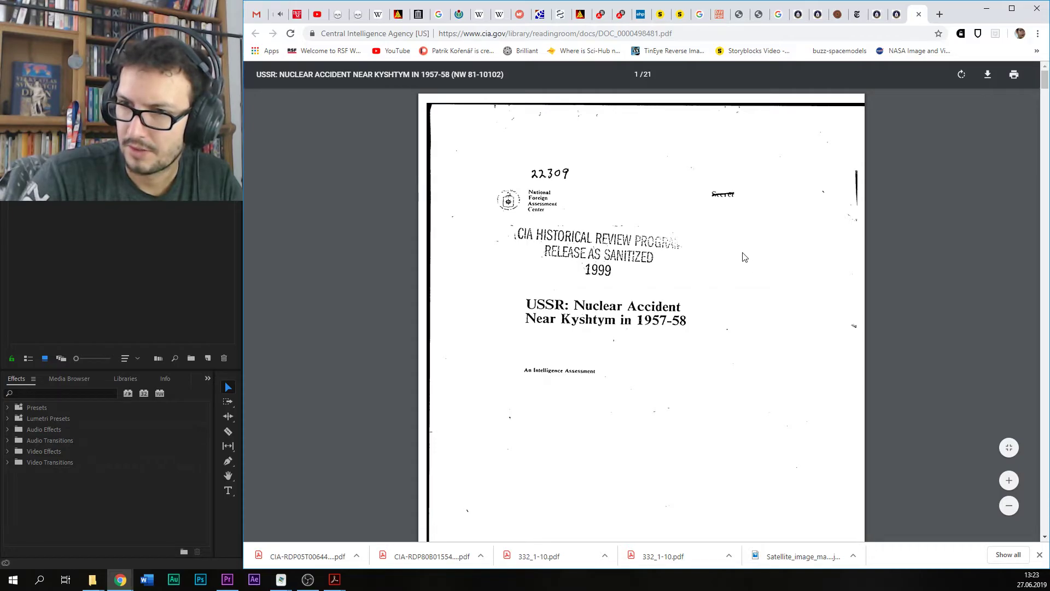
pyautogui.scroll(-2, 738, 256)
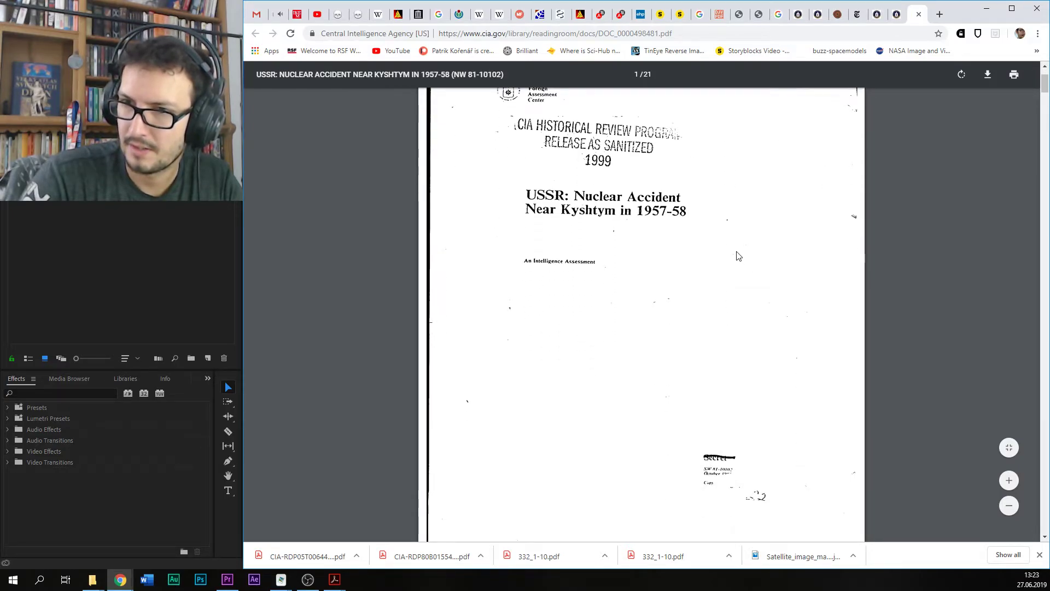
pyautogui.click(1044, 103)
pyautogui.moveTo(1044, 103); pyautogui.dragTo(1044, 79)
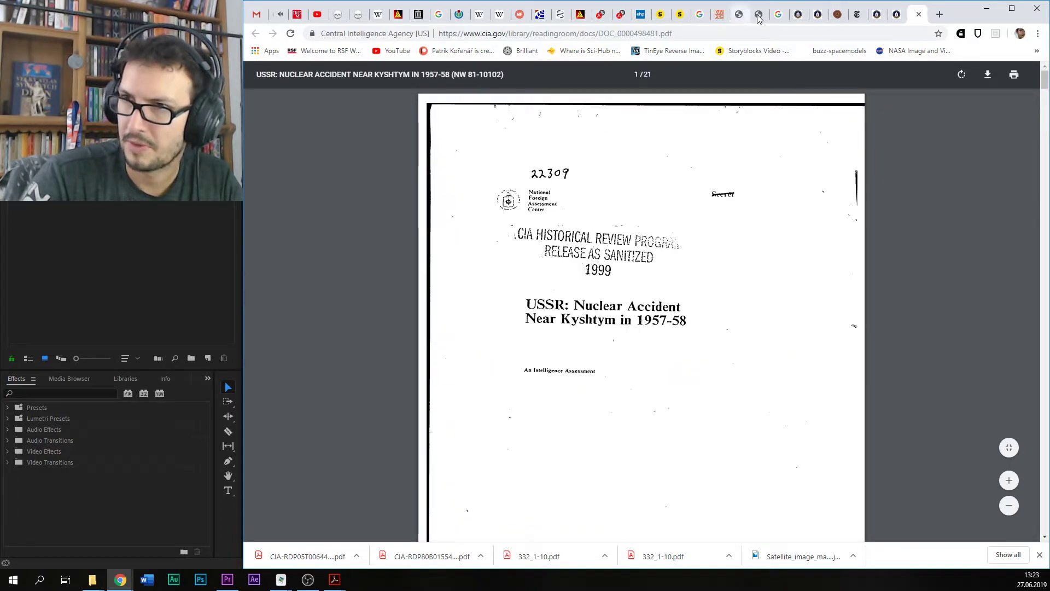
# Step: Look through the first two pages of Google results for further CIA documents on Kyshtym and return to the first page
pyautogui.click(778, 14)
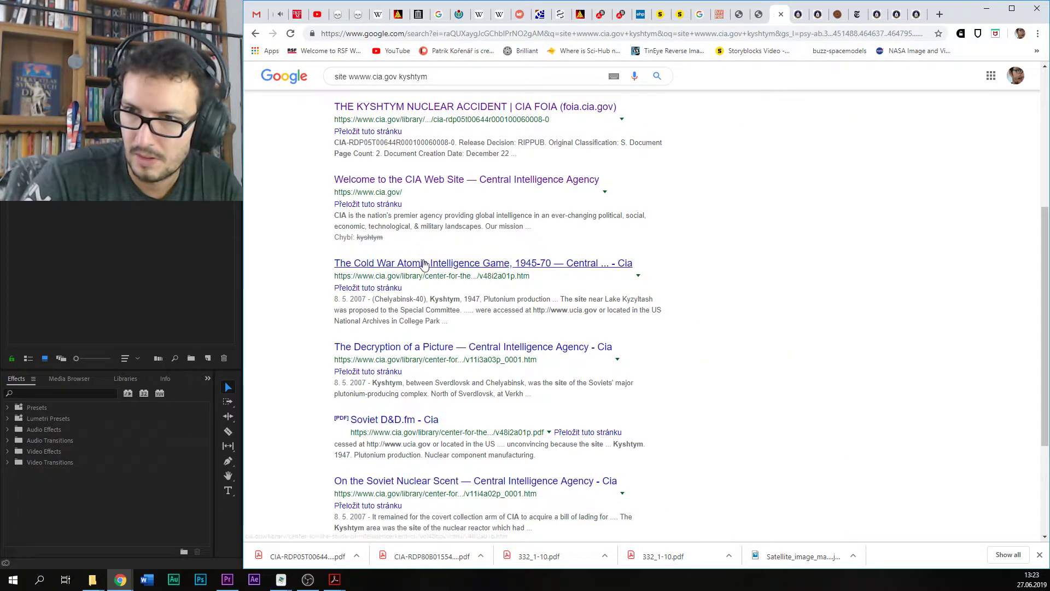
pyautogui.scroll(-2, 407, 257)
pyautogui.scroll(-1, 421, 316)
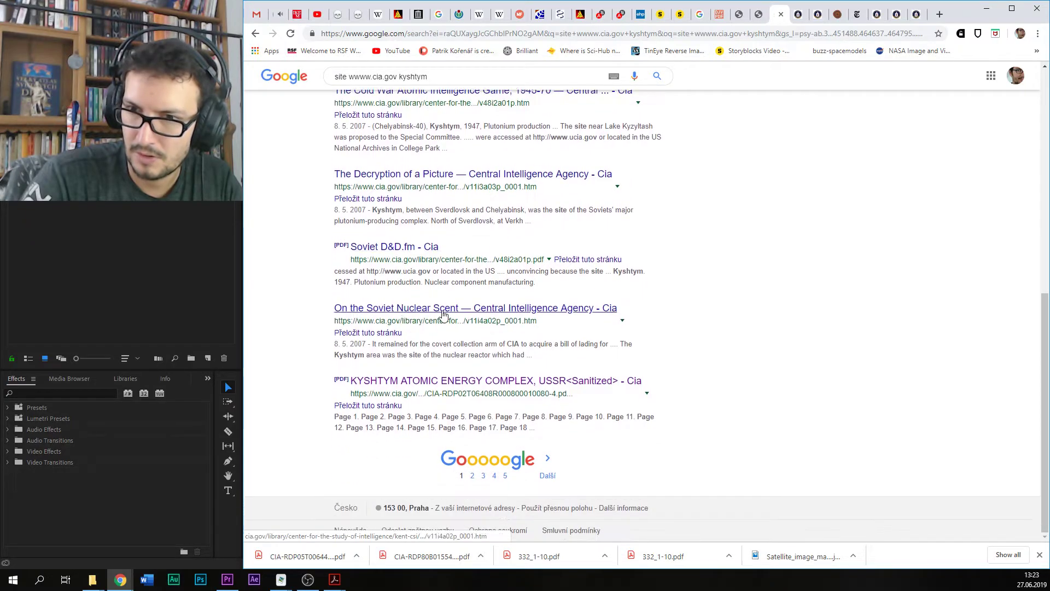
pyautogui.click(509, 387)
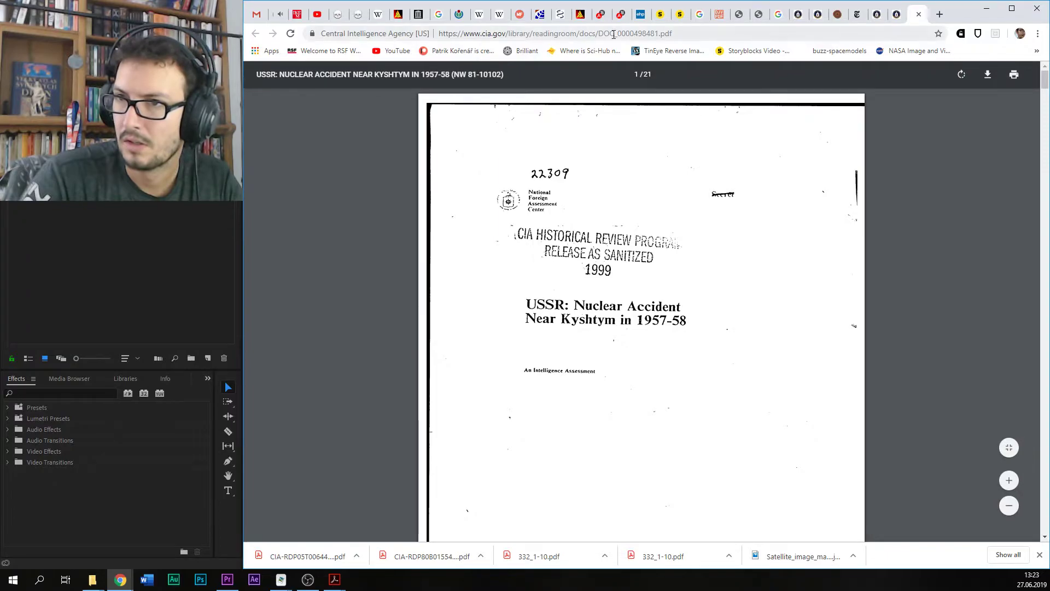
pyautogui.click(780, 14)
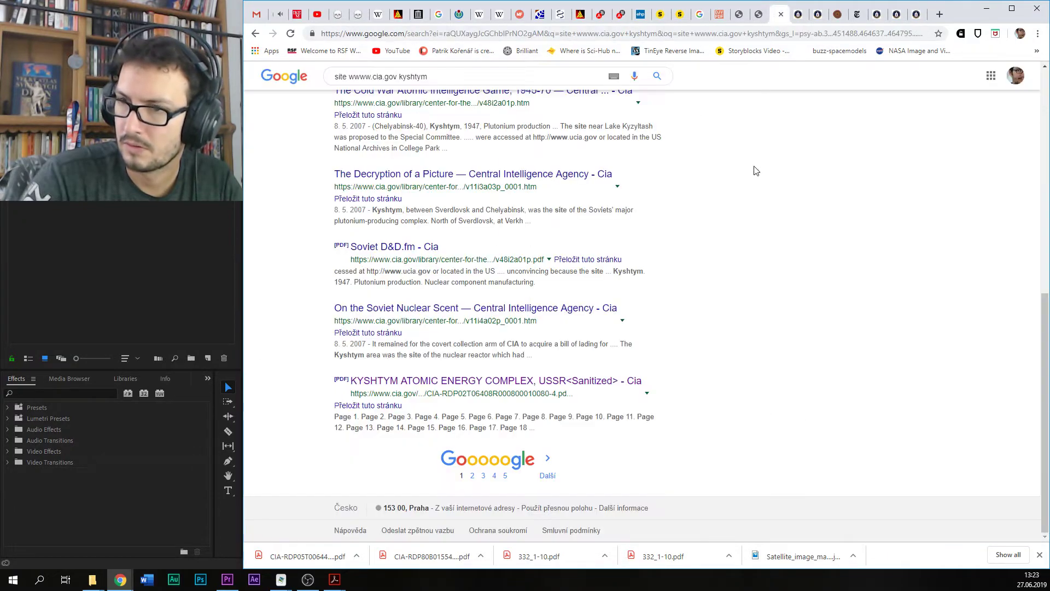
pyautogui.click(473, 477)
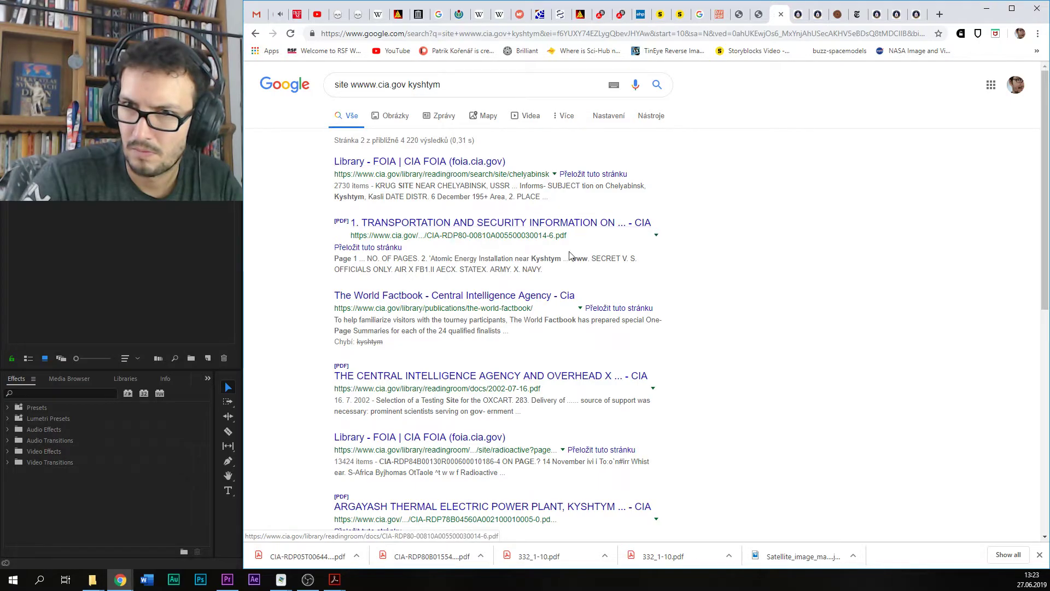
pyautogui.scroll(-3, 569, 255)
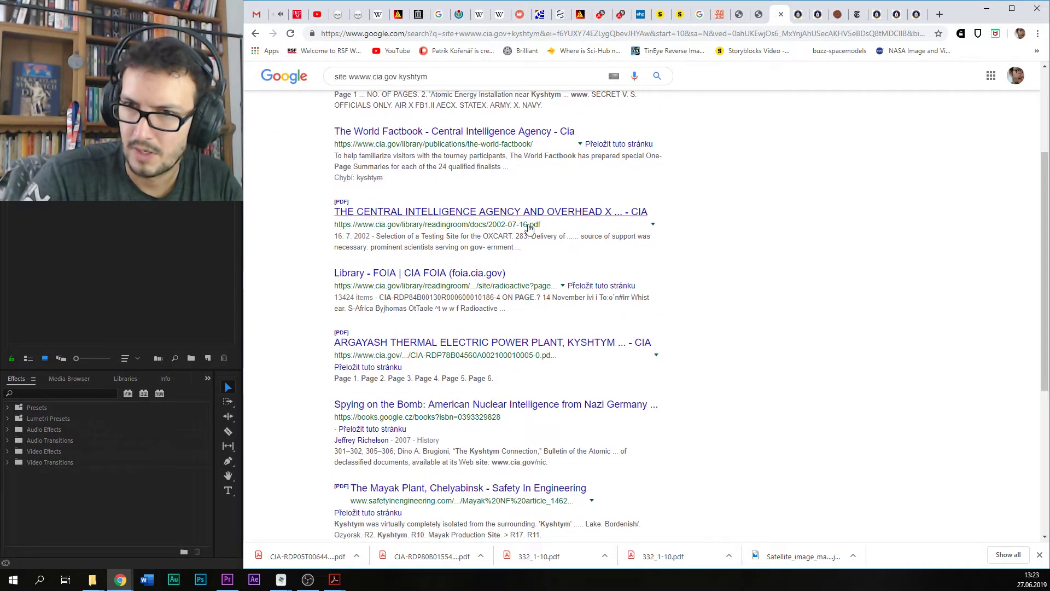
pyautogui.scroll(-2, 726, 250)
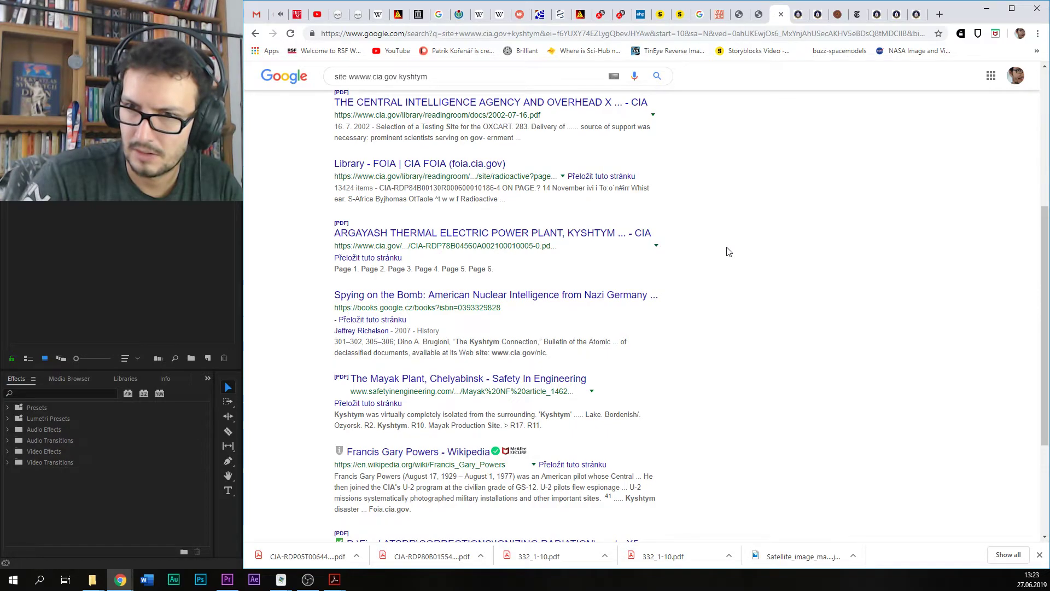
pyautogui.scroll(-3, 726, 250)
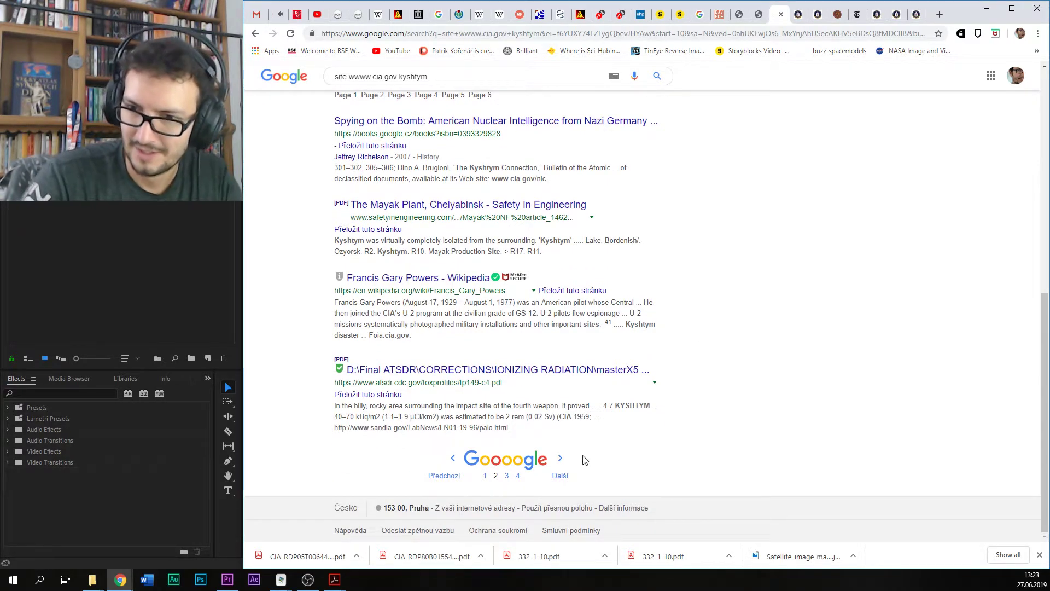
pyautogui.click(484, 476)
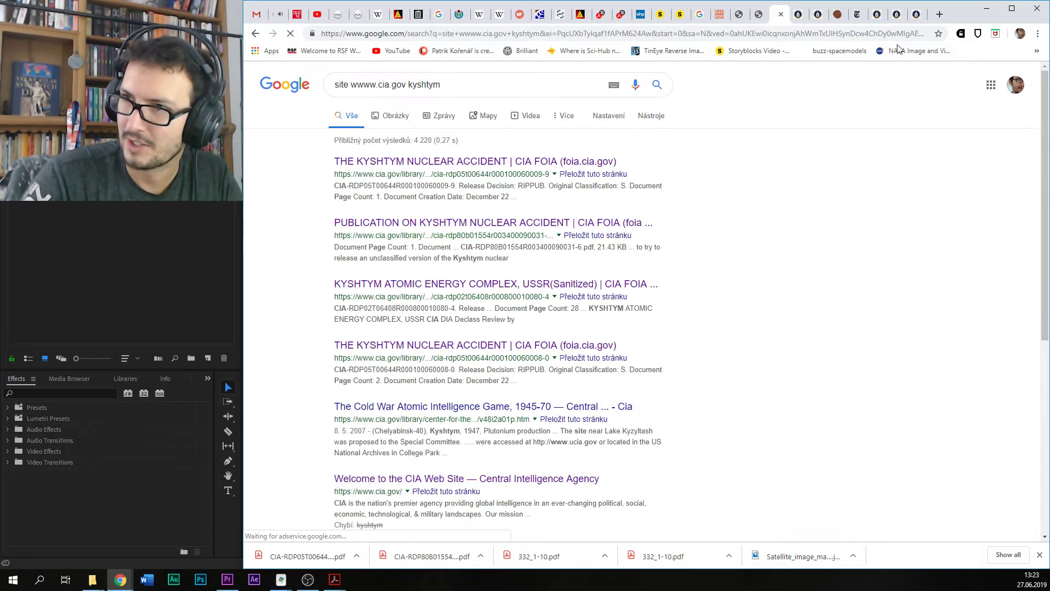
# Step: Go back to the "USSR: Nuclear Accident Near Kyshtym in 1957-58" PDF and read the enlarged Overview on page 3
pyautogui.click(917, 17)
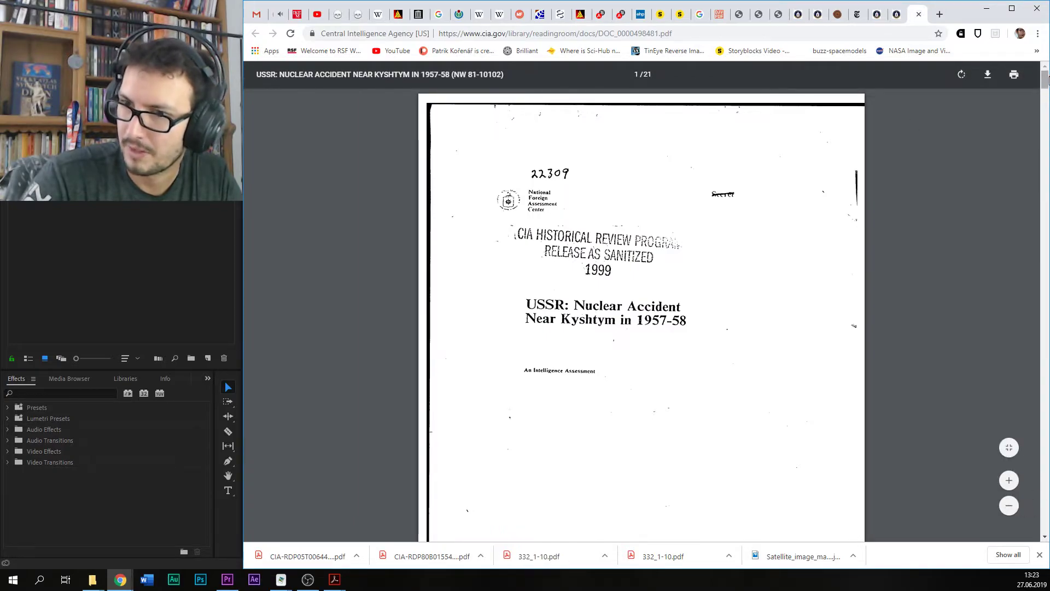
pyautogui.scroll(-3, 1044, 83)
pyautogui.moveTo(1044, 83); pyautogui.dragTo(1035, 129)
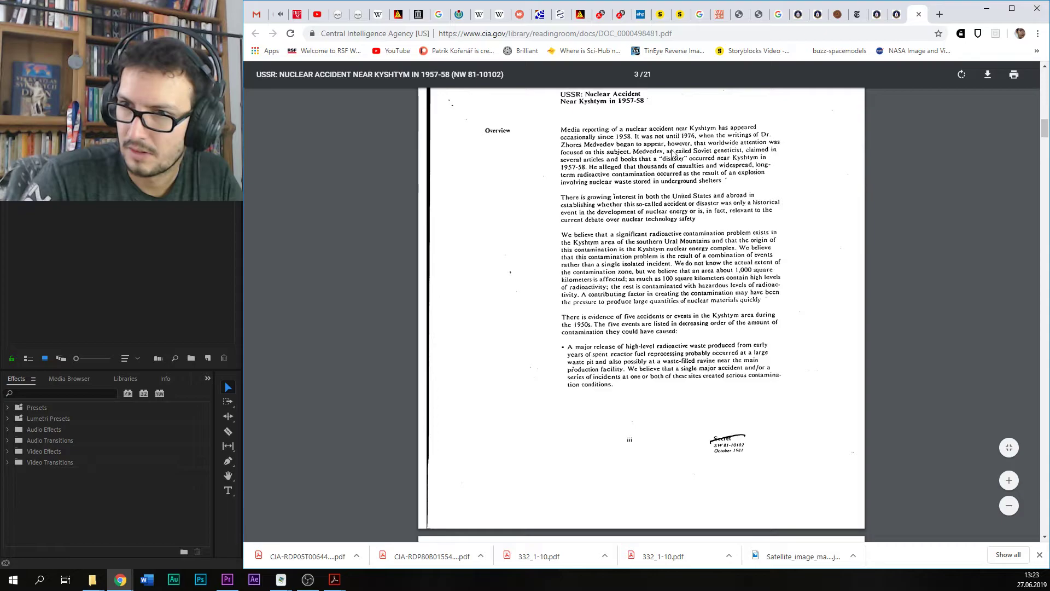
pyautogui.click(1007, 481)
pyautogui.scroll(1, 754, 252)
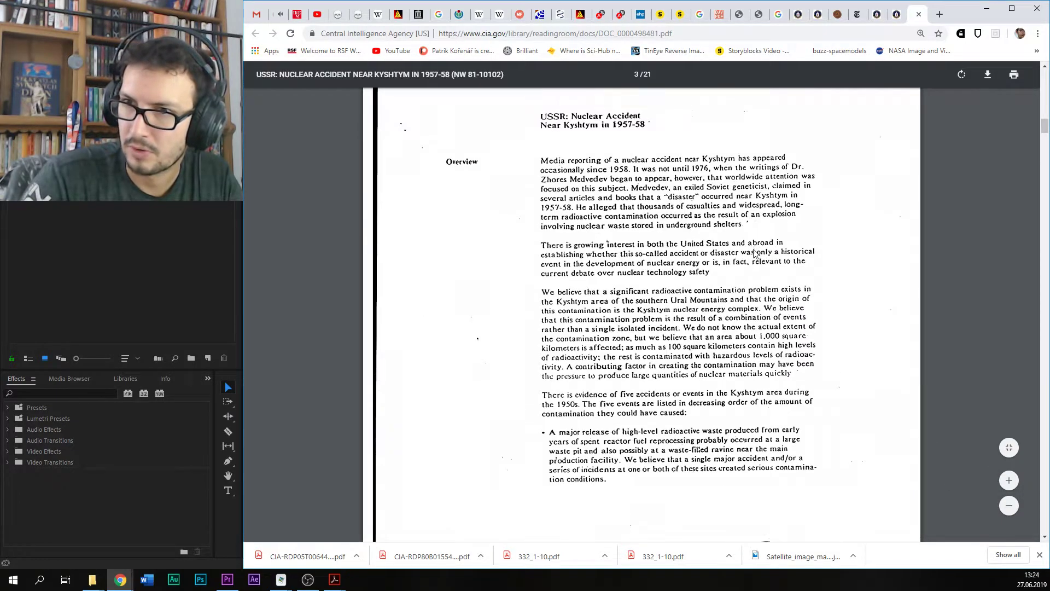
# Step: Return to the start of the 1957-58 accident assessment and examine its cover page at a larger magnification
pyautogui.moveTo(1045, 126); pyautogui.dragTo(1047, 87)
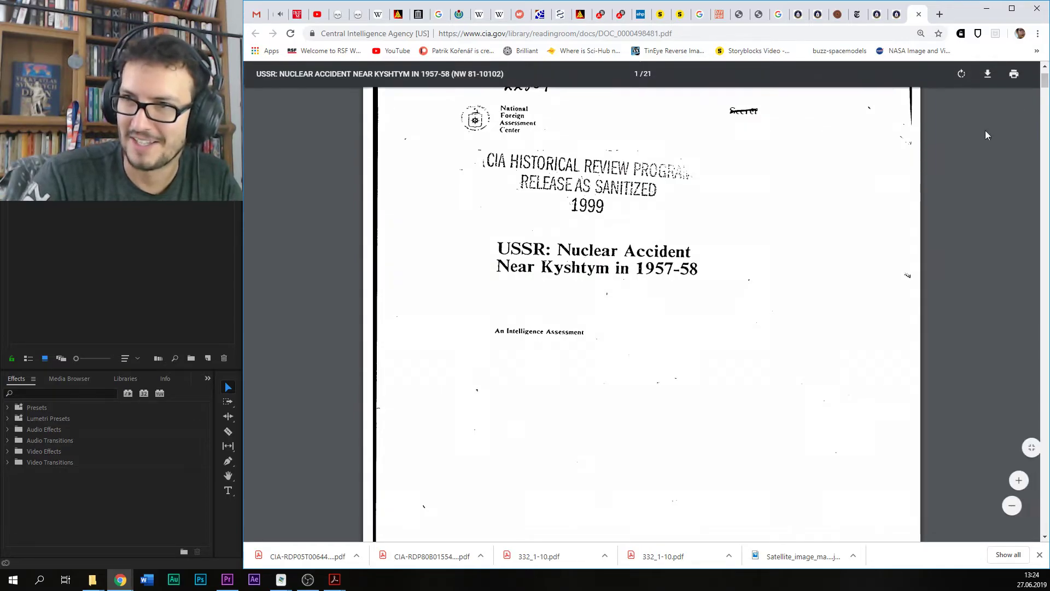
pyautogui.click(1009, 480)
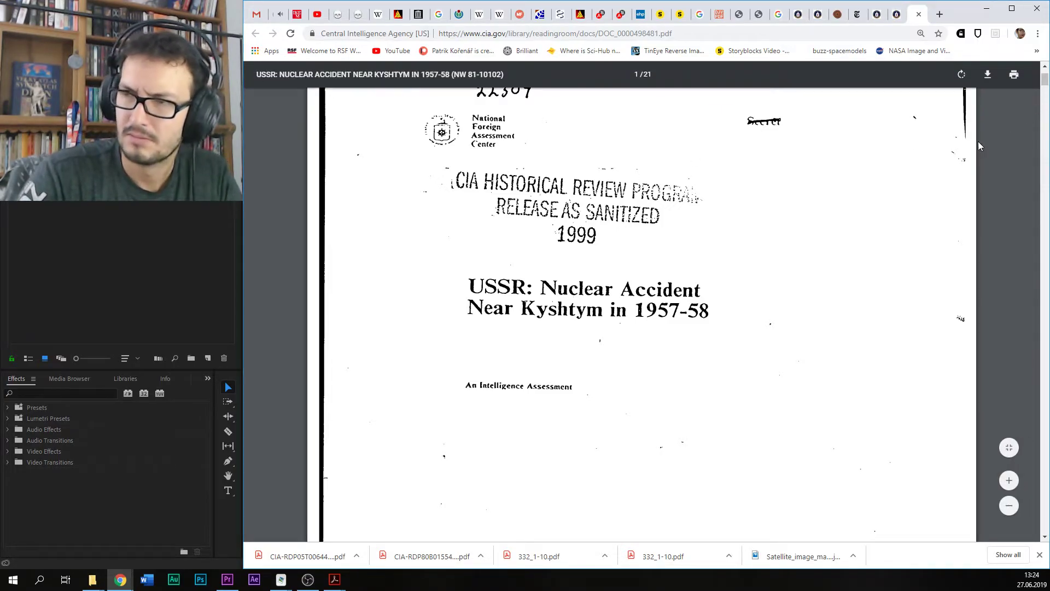
pyautogui.moveTo(1045, 85)
pyautogui.mouseDown()
pyautogui.moveTo(1042, 102)
pyautogui.moveTo(1041, 86)
pyautogui.mouseUp()
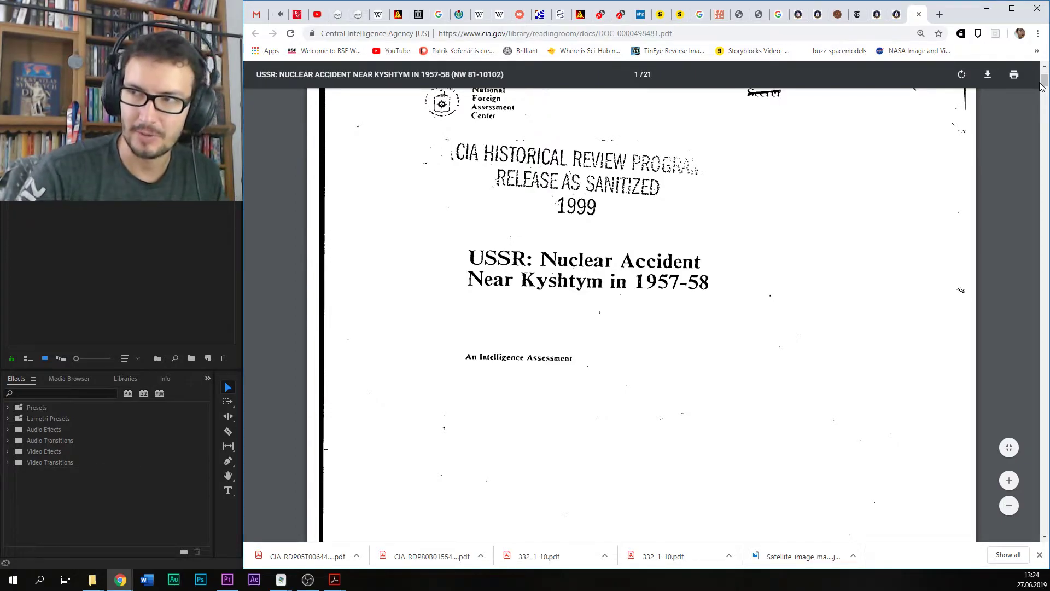
pyautogui.moveTo(1044, 83); pyautogui.dragTo(1045, 79)
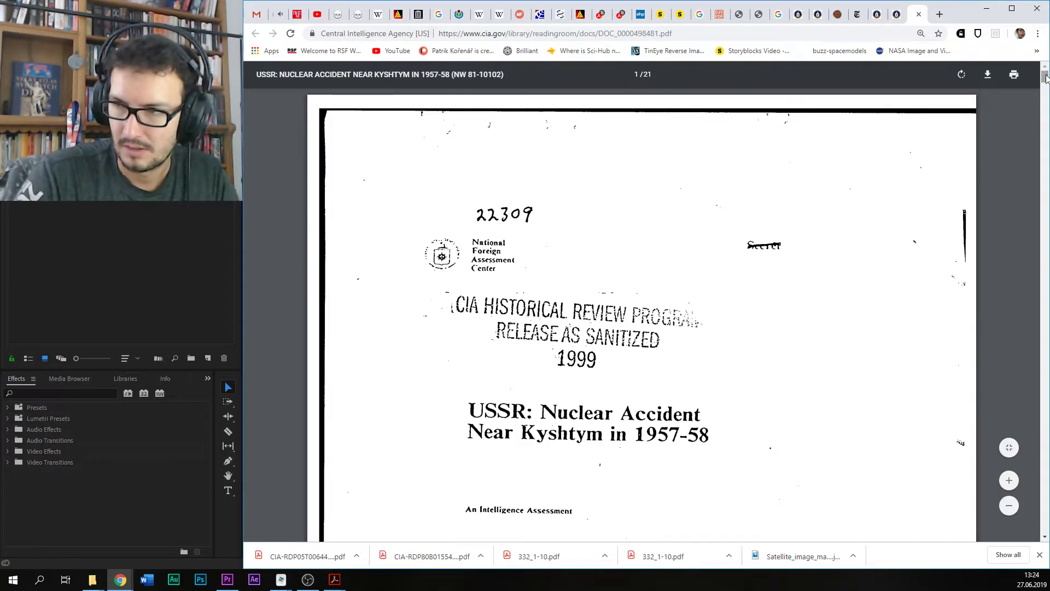
# Step: Save the 1957-58 accident assessment to the majak folder as report_cia_nehoda_komplet_DOC_0000498481.pdf
pyautogui.click(985, 77)
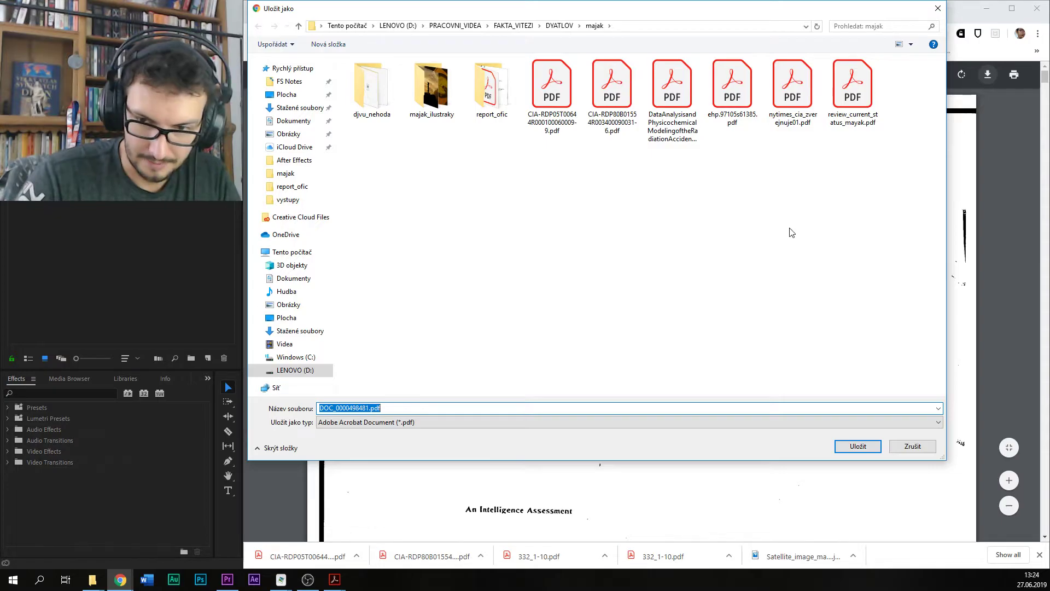
pyautogui.click(354, 405)
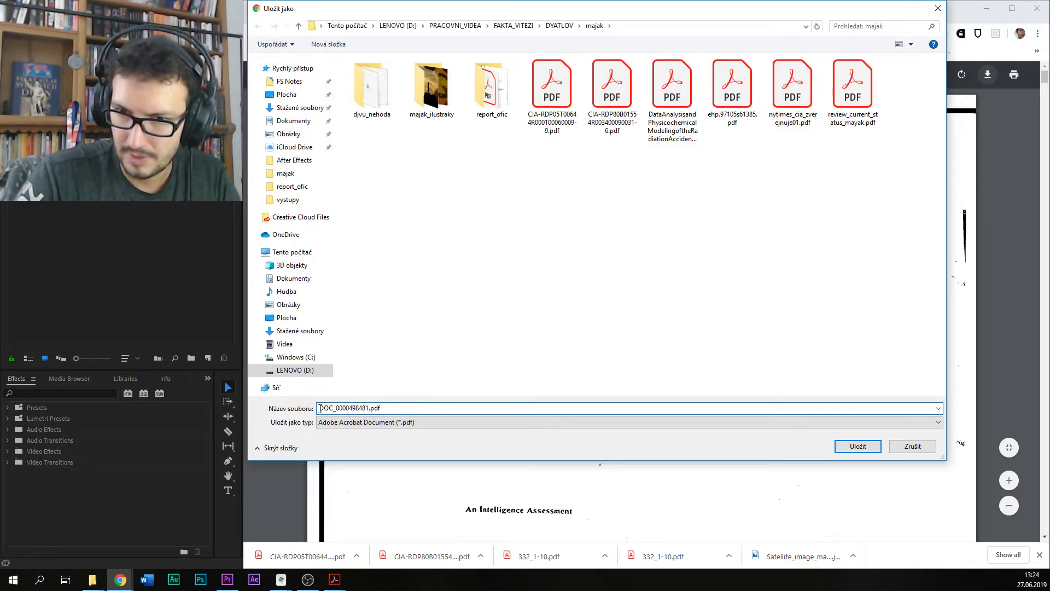
pyautogui.write('report_cia_')
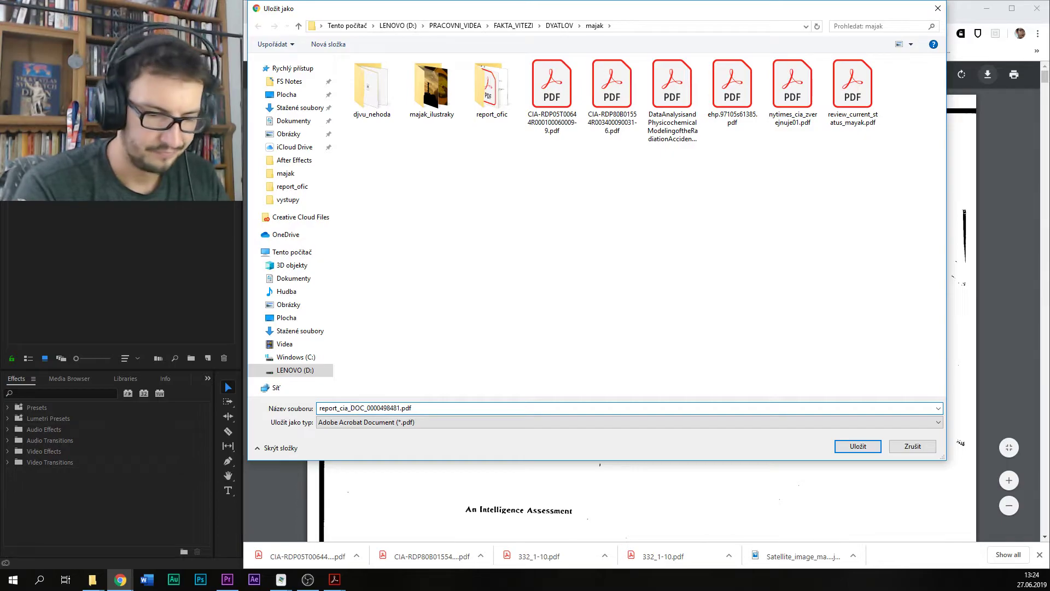
pyautogui.write('nehoda')
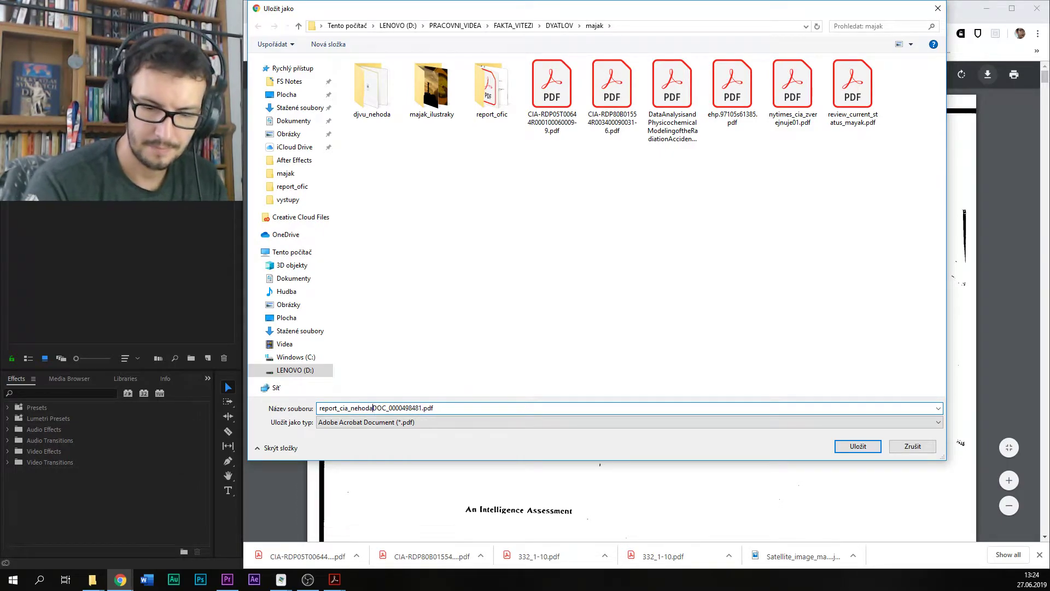
pyautogui.write('_')
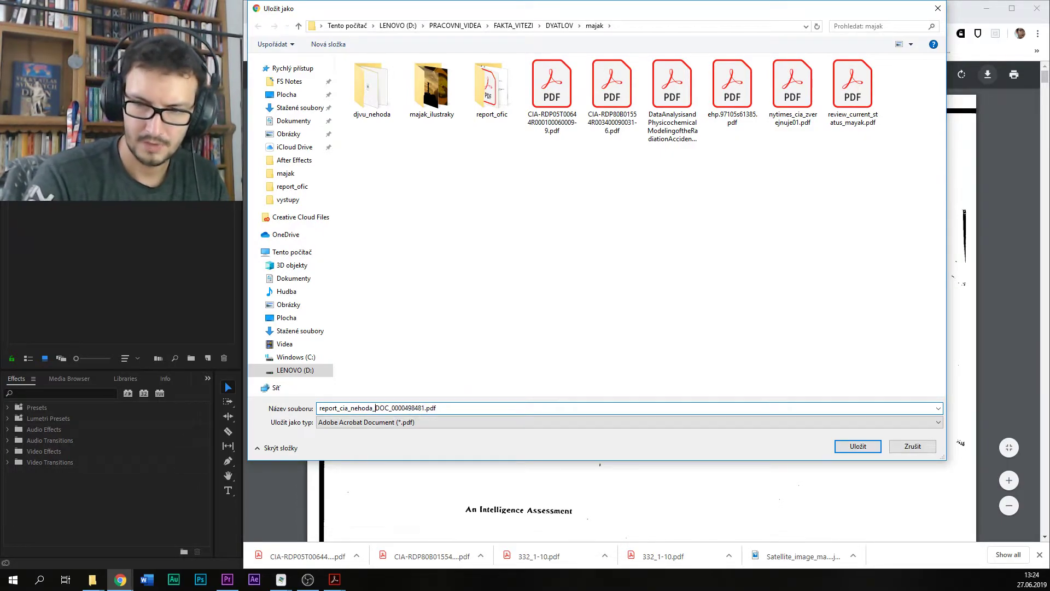
pyautogui.write('komplet_')
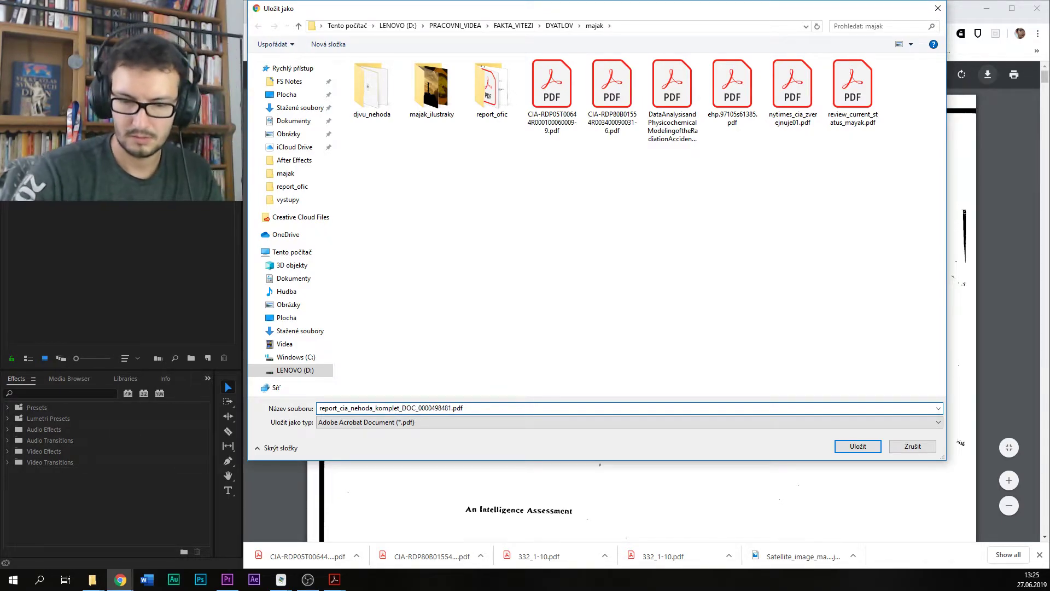
pyautogui.press('Return')
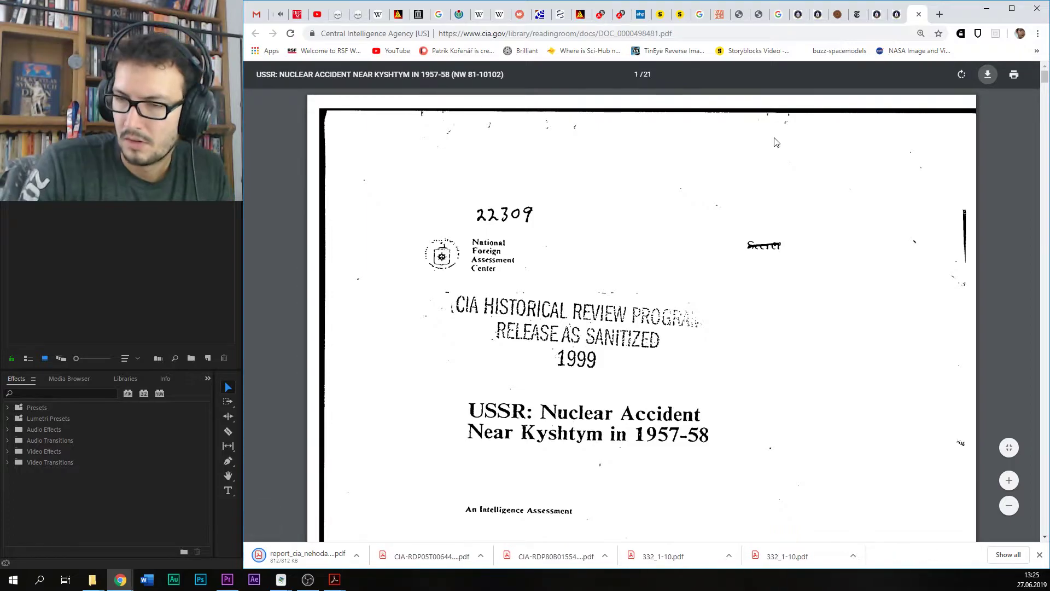
pyautogui.scroll(-6, 766, 175)
pyautogui.click(902, 20)
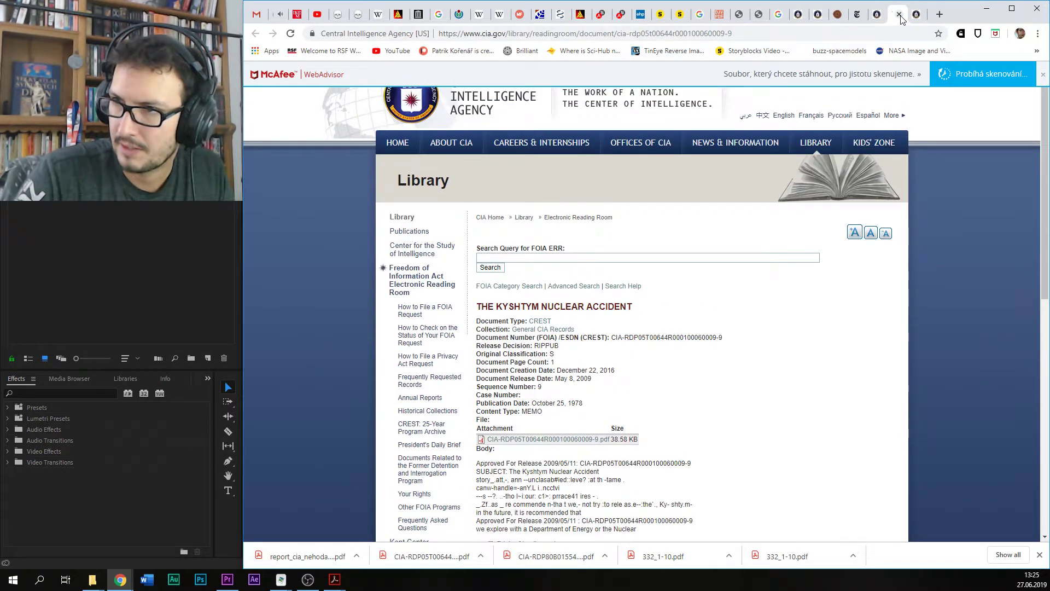
pyautogui.click(899, 15)
pyautogui.click(899, 15)
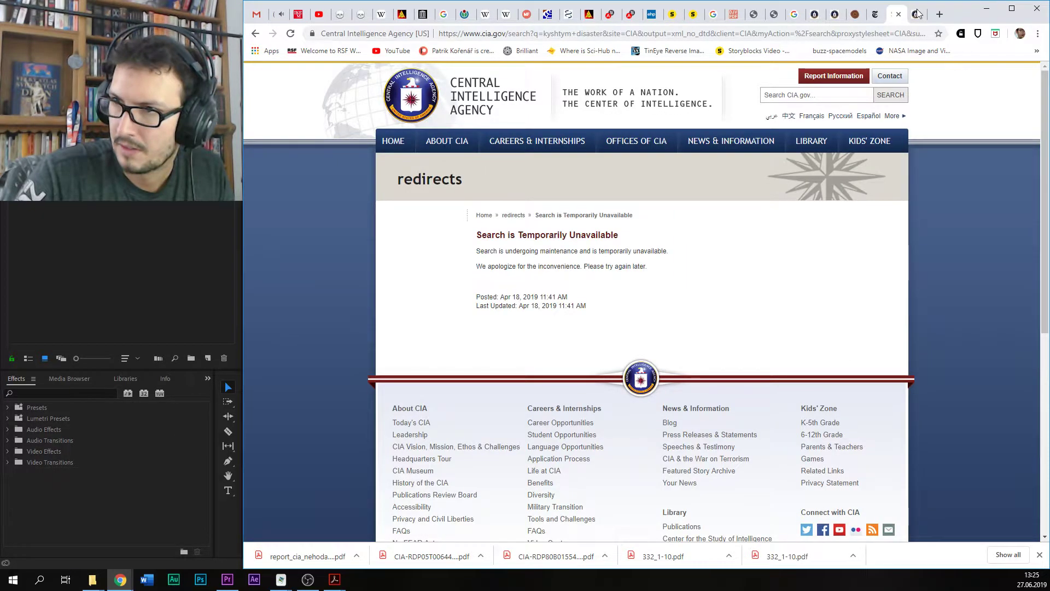
pyautogui.click(899, 15)
pyautogui.click(836, 16)
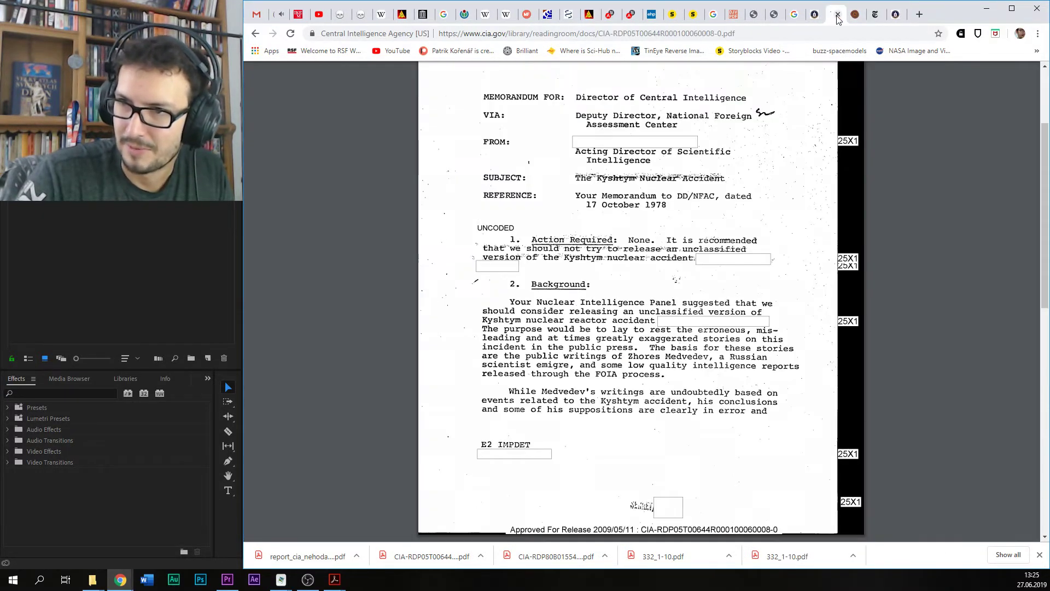
# Step: Read both pages of the Kyshtym Nuclear Accident memorandum, including the Background, Issues and Recommendation sections
pyautogui.scroll(2, 678, 246)
pyautogui.scroll(-8, 678, 246)
pyautogui.scroll(-4, 678, 246)
pyautogui.scroll(3, 678, 246)
pyautogui.scroll(-2, 678, 246)
pyautogui.scroll(-1, 678, 246)
pyautogui.moveTo(1046, 381); pyautogui.dragTo(1046, 359)
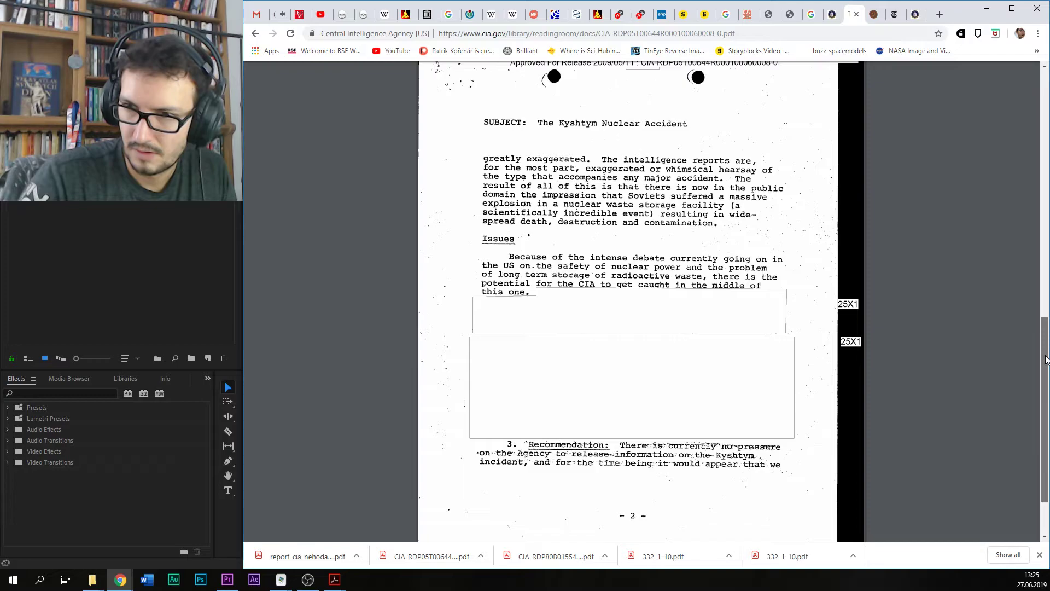
pyautogui.moveTo(1046, 360); pyautogui.dragTo(1042, 376)
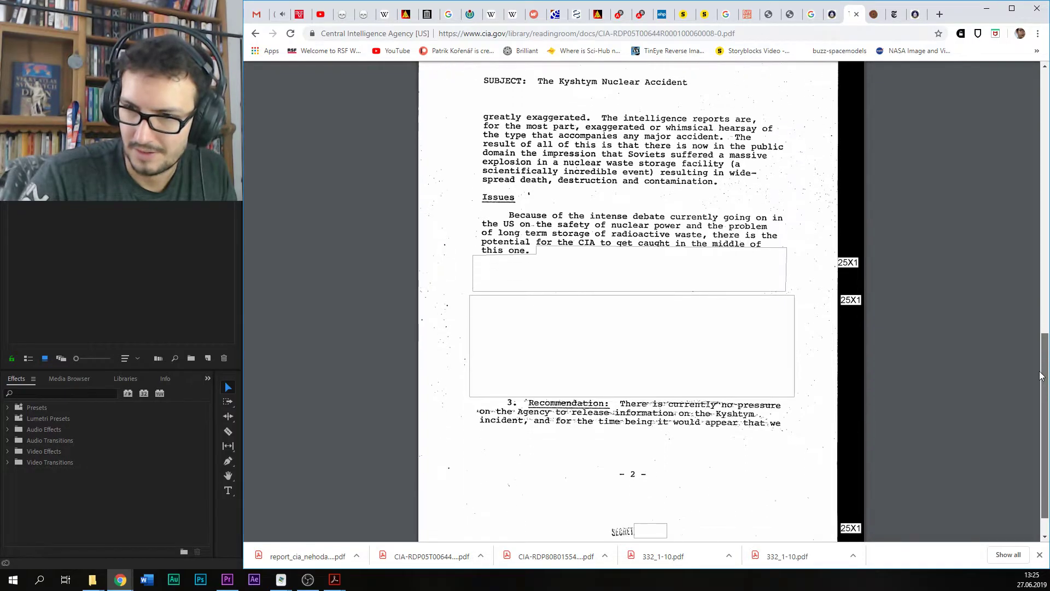
pyautogui.scroll(1, 1042, 376)
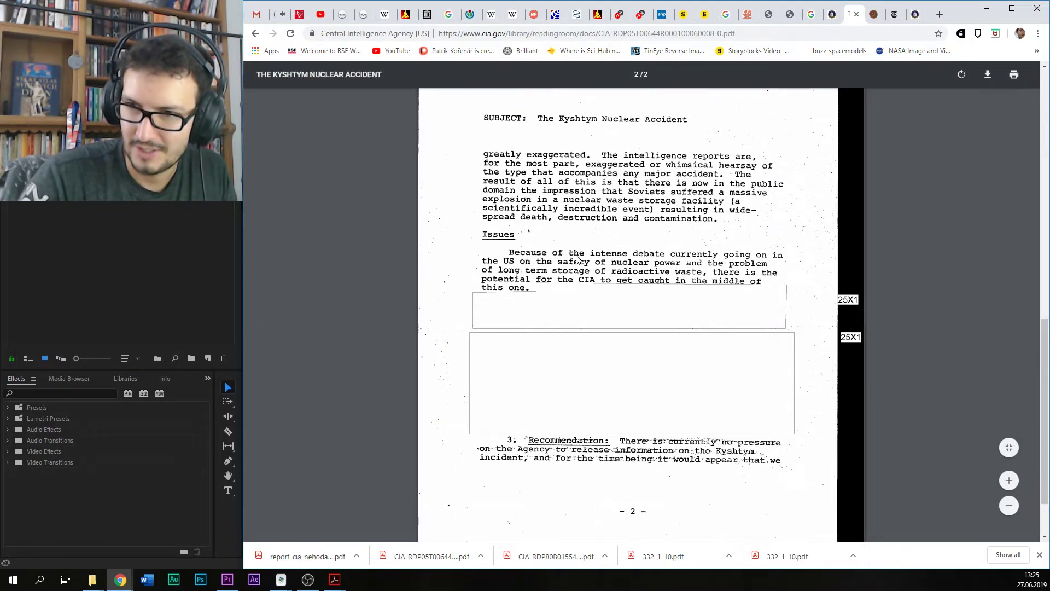
pyautogui.scroll(-2, 577, 259)
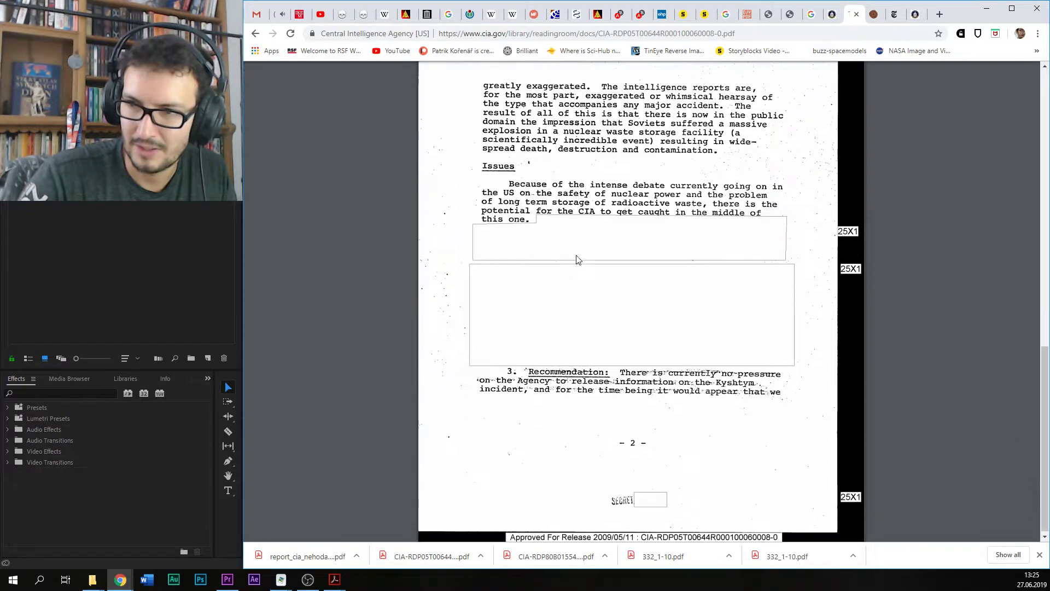
pyautogui.scroll(3, 636, 242)
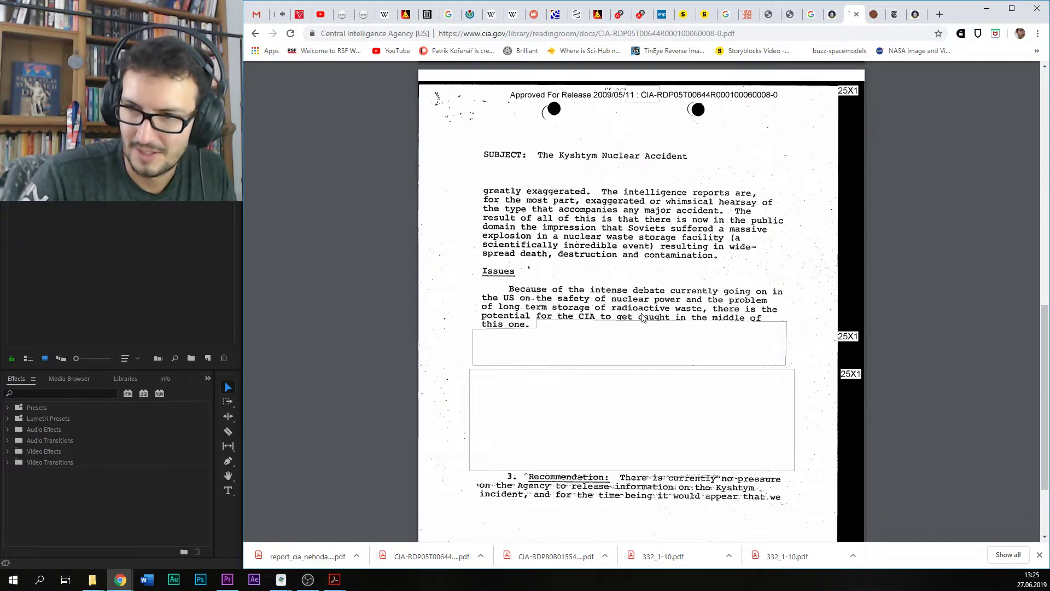
pyautogui.scroll(8, 681, 252)
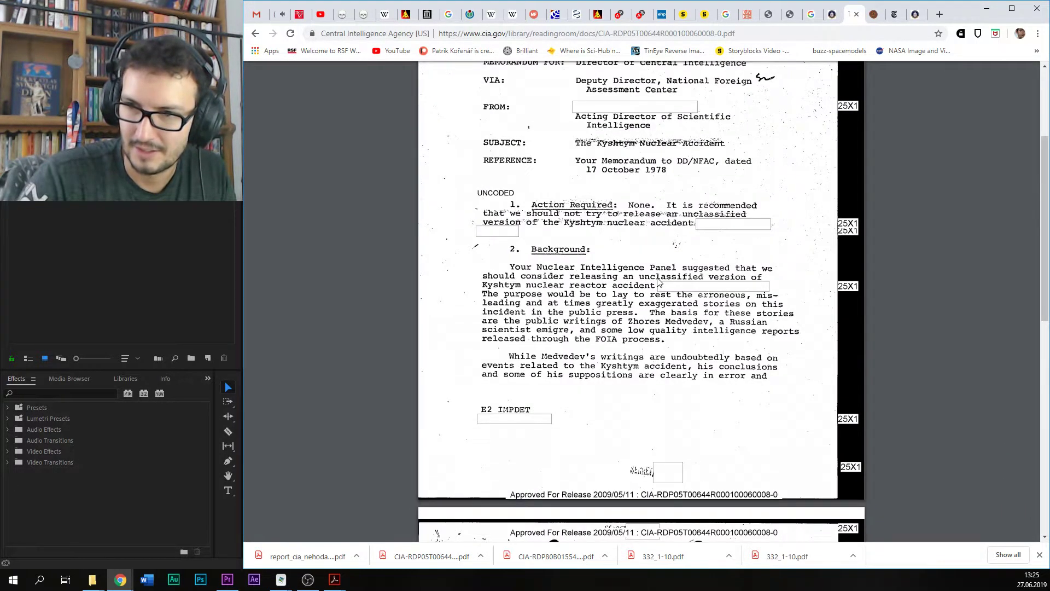
pyautogui.scroll(-1, 657, 281)
pyautogui.scroll(4, 653, 283)
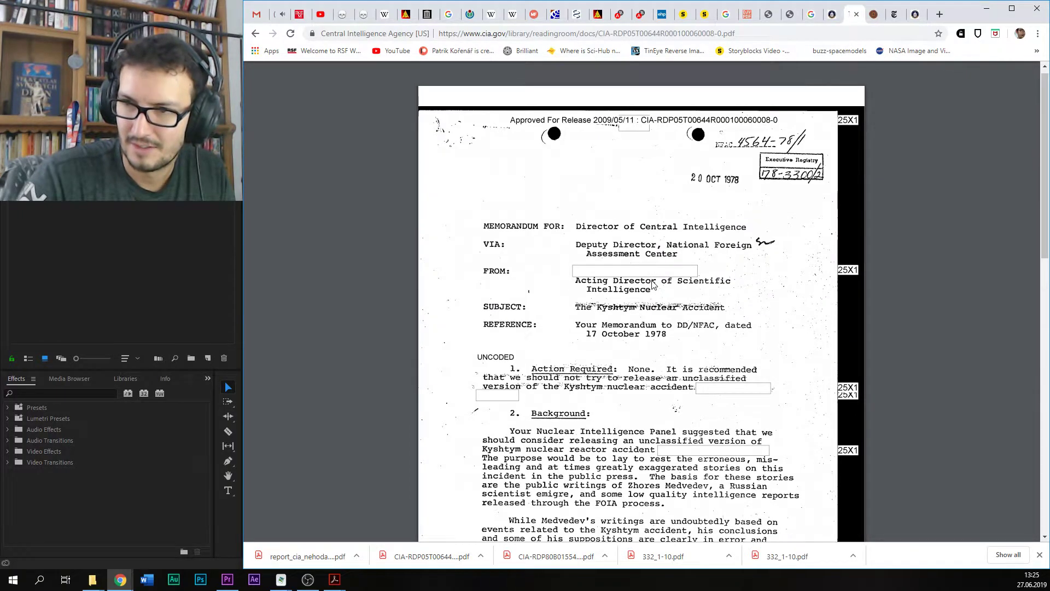
pyautogui.scroll(-2, 653, 283)
pyautogui.moveTo(1000, 82)
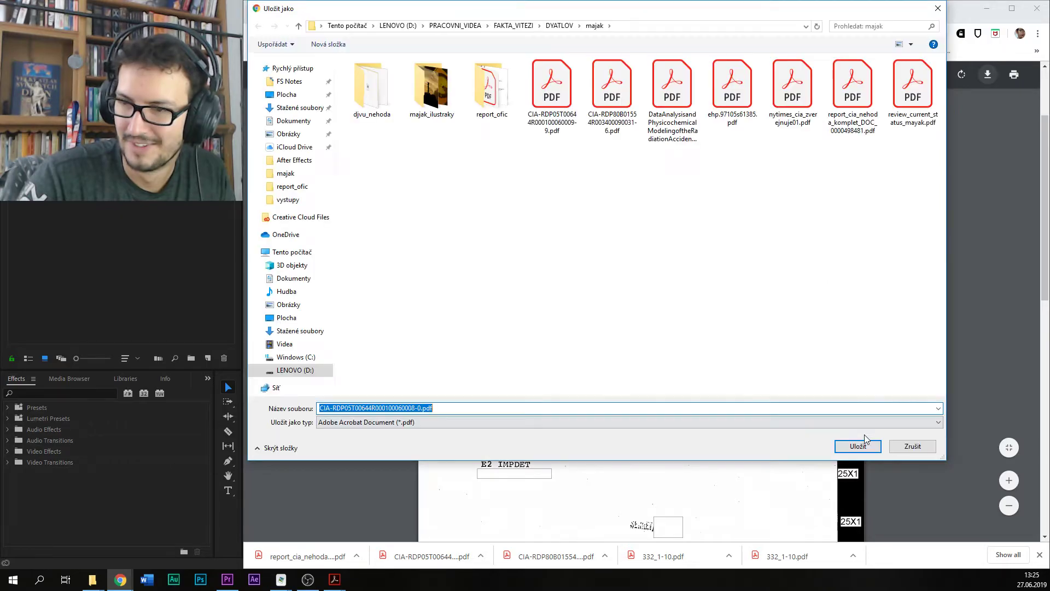
pyautogui.click(859, 449)
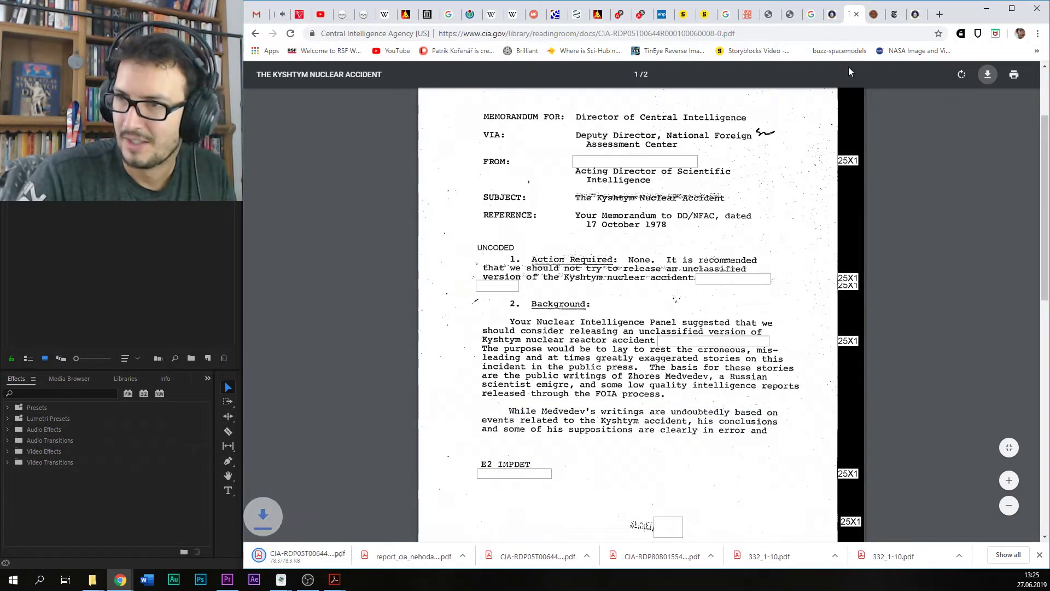
pyautogui.click(835, 18)
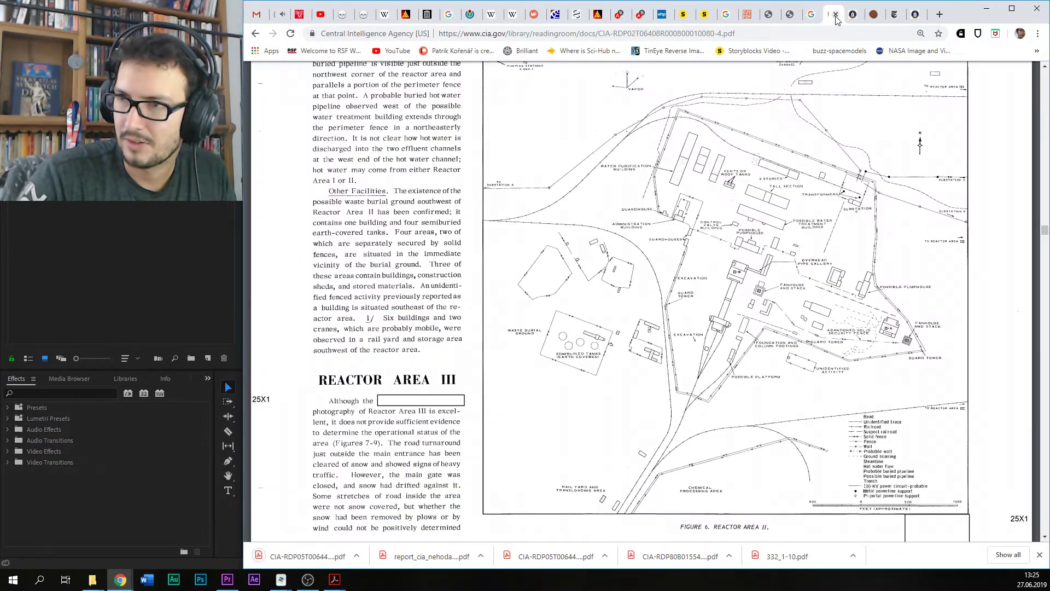
pyautogui.click(835, 15)
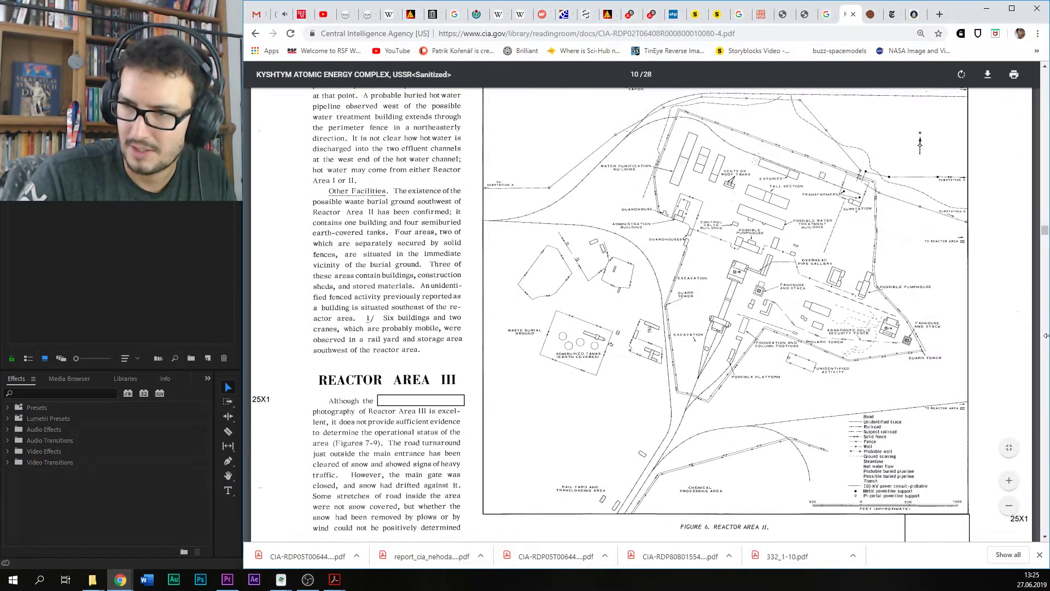
# Step: Examine the Reactor Area III photo, the chemical processing area plan and Table 2 in the Kyshtym Atomic Energy Complex report
pyautogui.moveTo(1044, 230); pyautogui.dragTo(1044, 249)
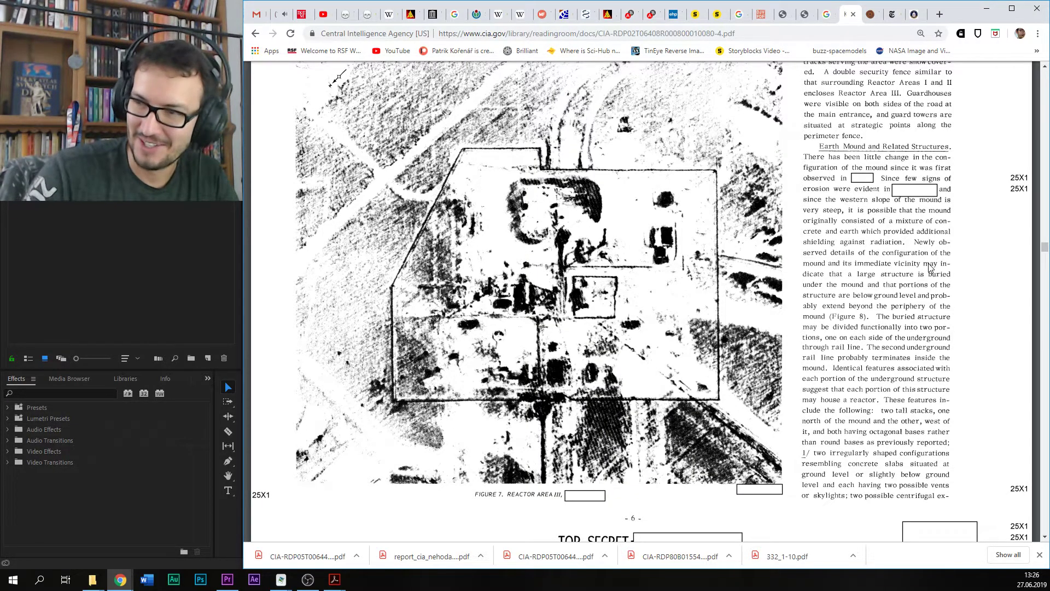
pyautogui.moveTo(1045, 247); pyautogui.dragTo(1029, 316)
pyautogui.scroll(-3, 1039, 281)
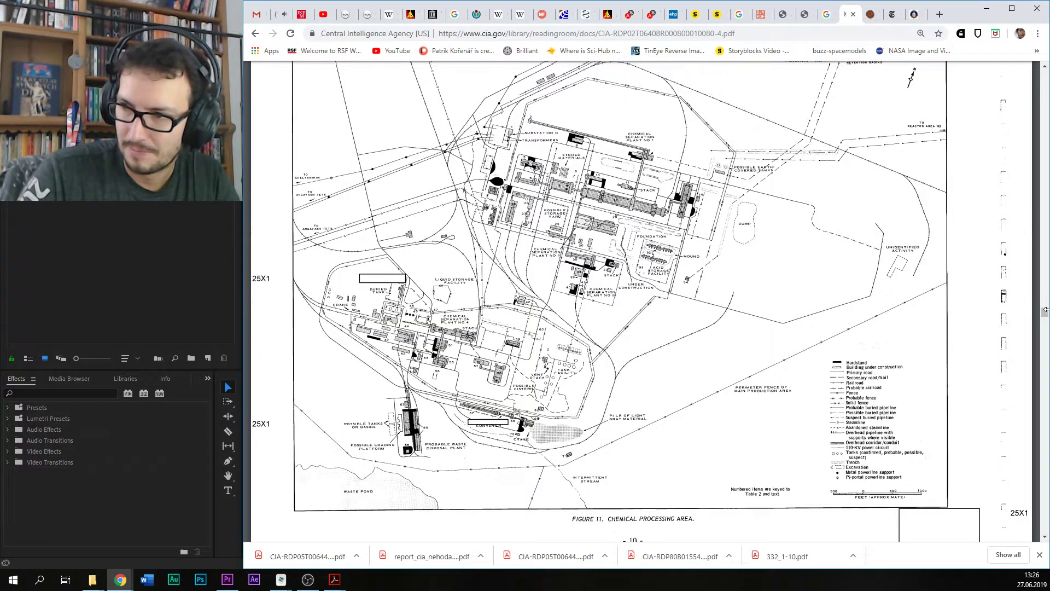
pyautogui.moveTo(1045, 315); pyautogui.dragTo(1044, 346)
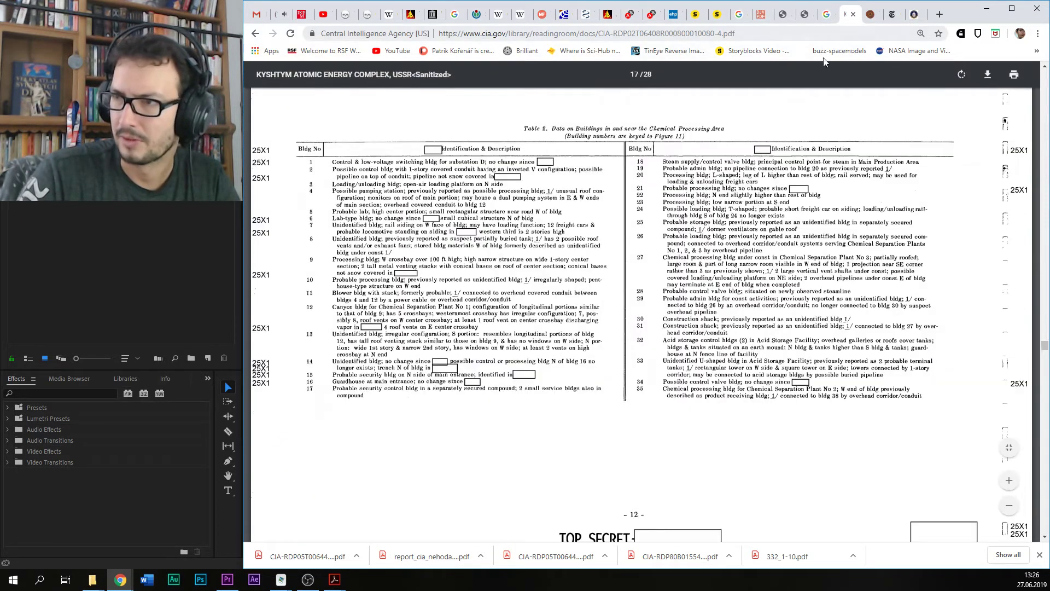
pyautogui.hotkey('ctrl', 's')
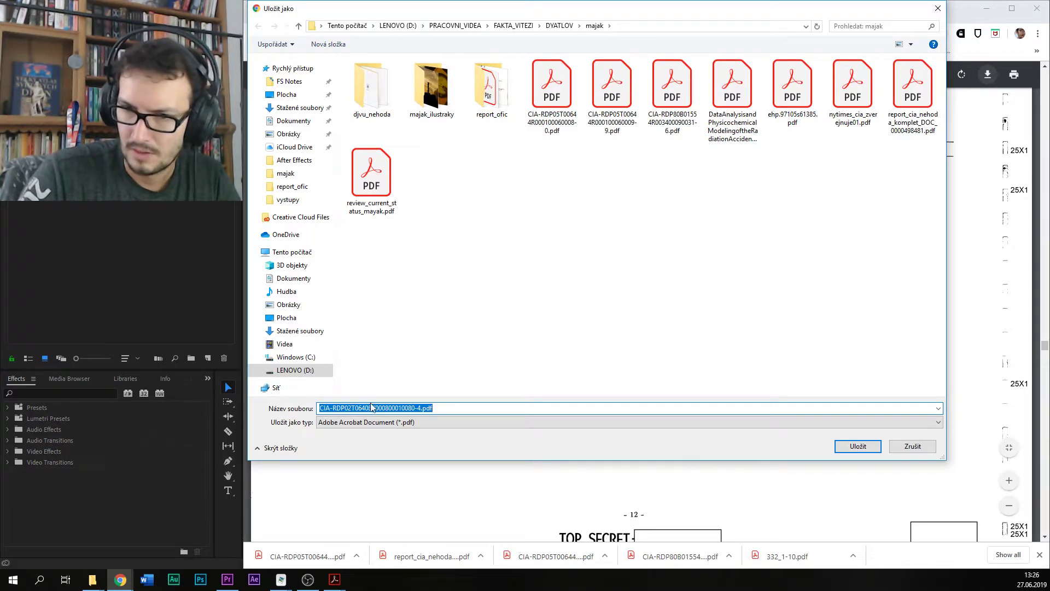
pyautogui.press('Home')
pyautogui.write('detail_')
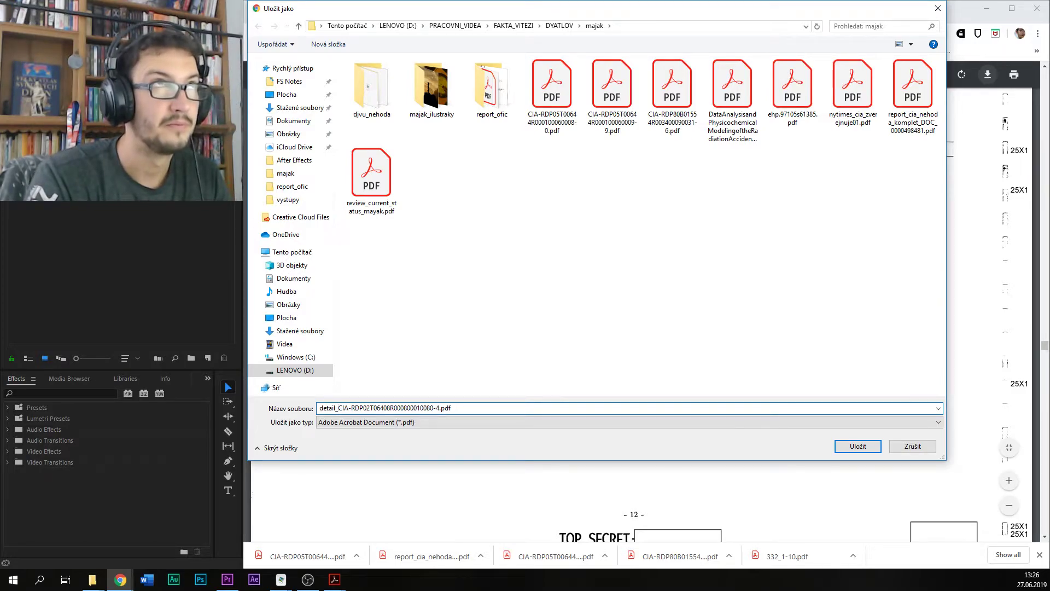
pyautogui.write('zavod')
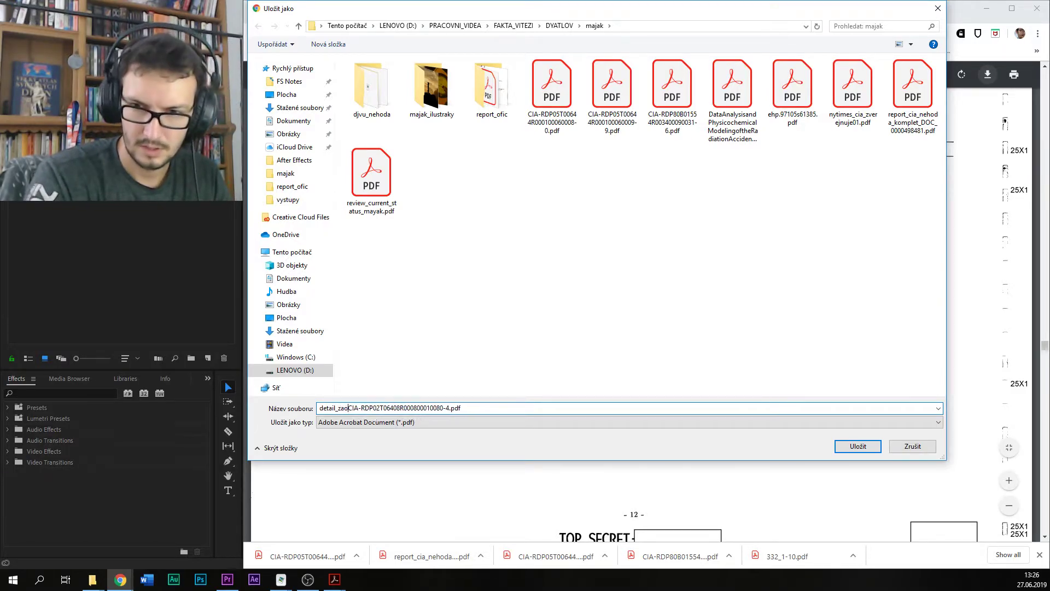
pyautogui.write('_ilustrace_')
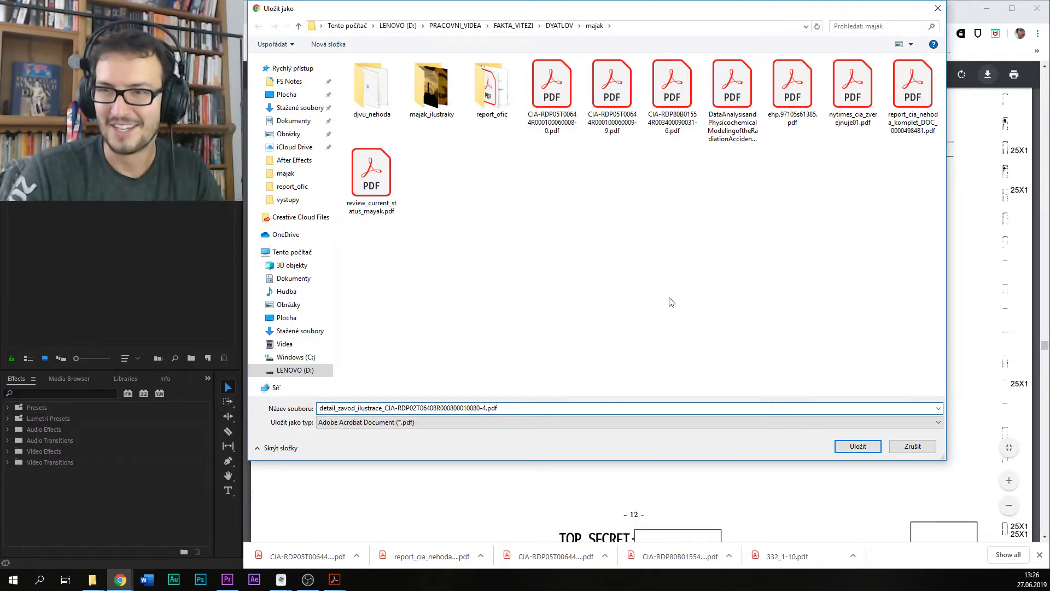
pyautogui.click(859, 445)
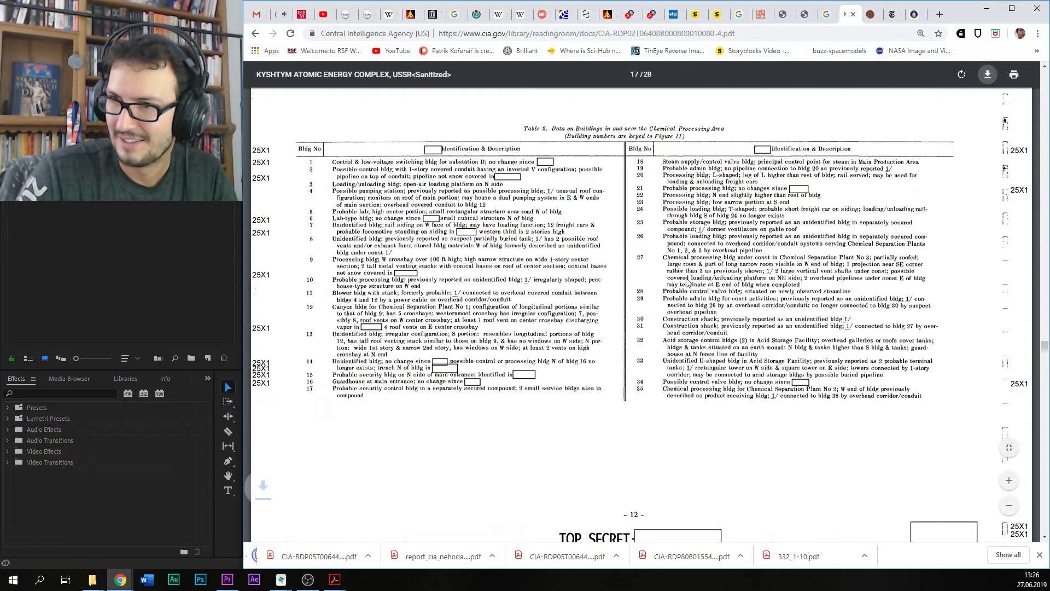
# Step: Glance at the Russian 332_21-30.pdf and return to the Google results for CIA documents on Kyshtym
pyautogui.scroll(5, 1039, 246)
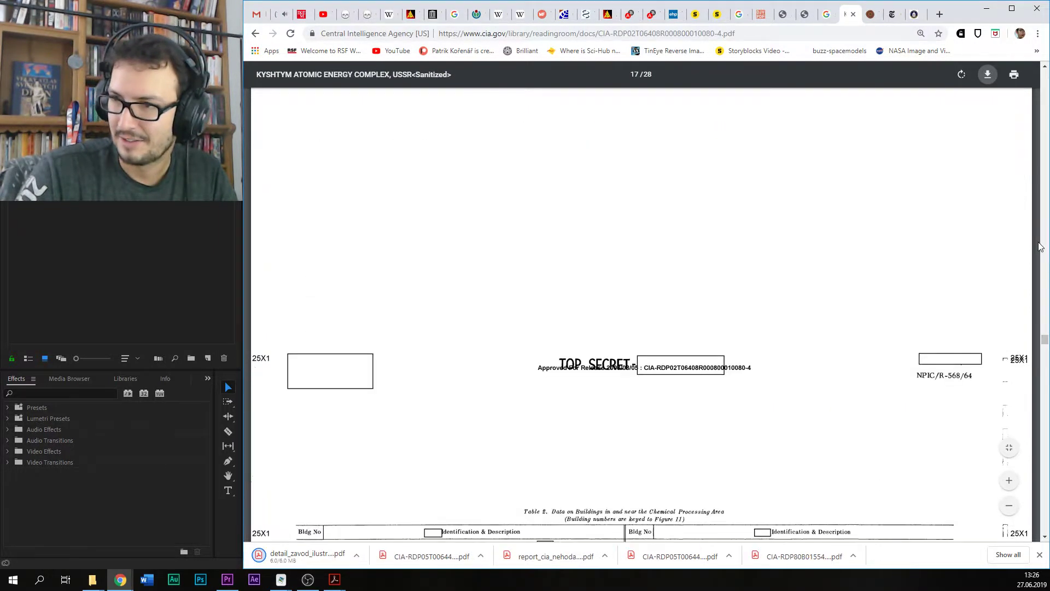
pyautogui.click(826, 15)
pyautogui.click(804, 14)
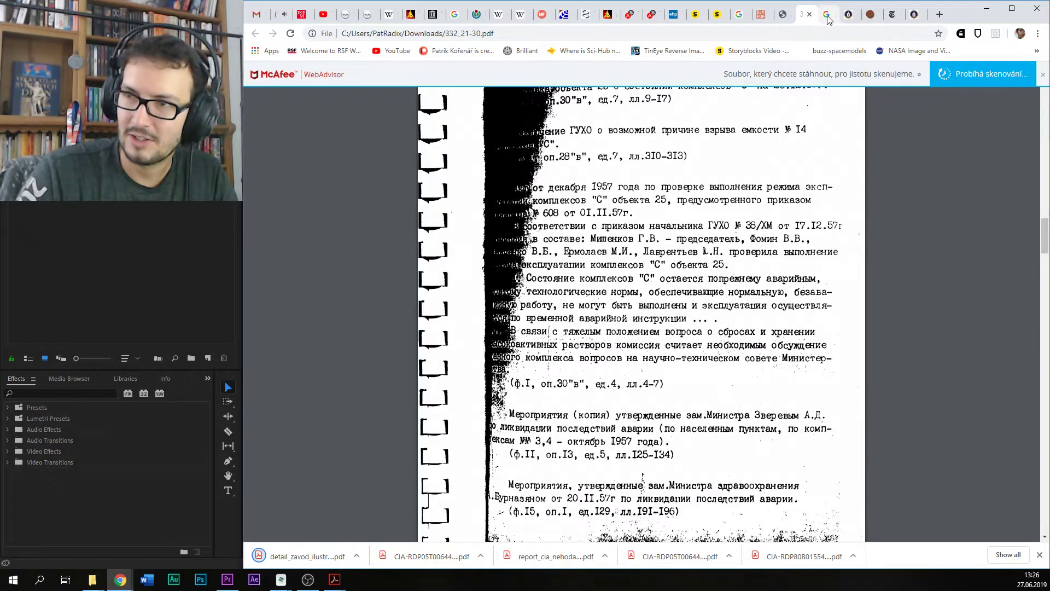
pyautogui.click(827, 16)
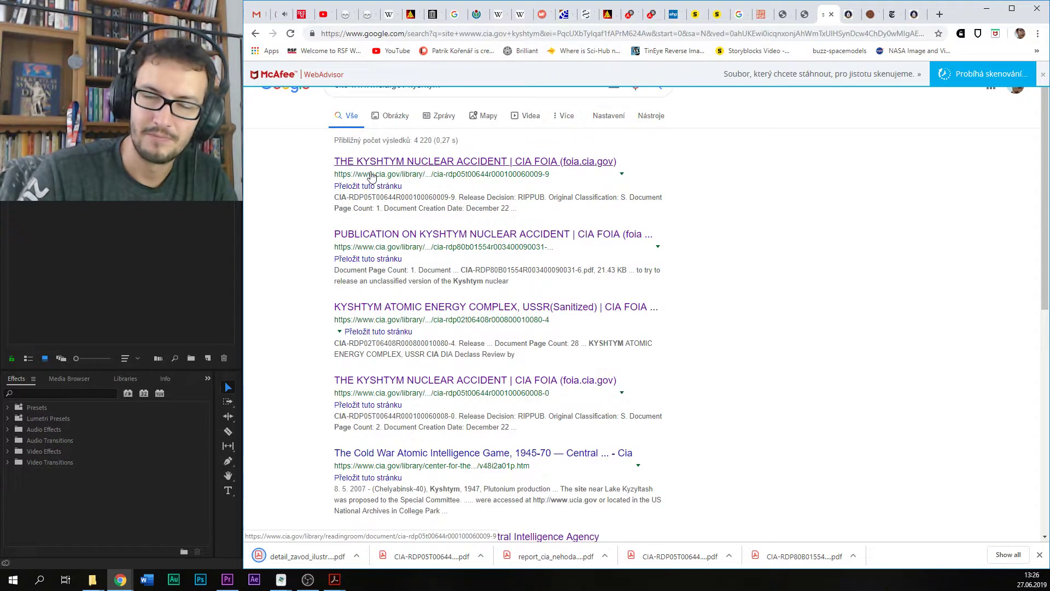
# Step: Switch to Premiere Pro, check the "cia mats najít!" placeholder in fv_dyatlov_final01, and move the playhead back to 00:41:44:15
pyautogui.click(130, 244)
pyautogui.moveTo(714, 404); pyautogui.dragTo(651, 401)
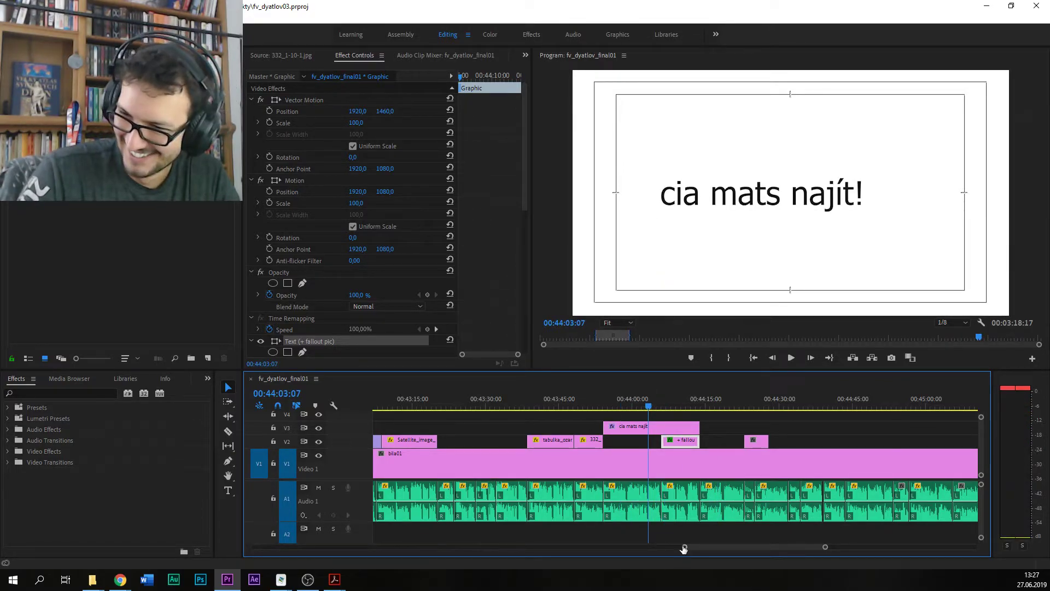
pyautogui.moveTo(684, 546)
pyautogui.mouseDown()
pyautogui.moveTo(670, 546)
pyautogui.moveTo(688, 551)
pyautogui.mouseUp()
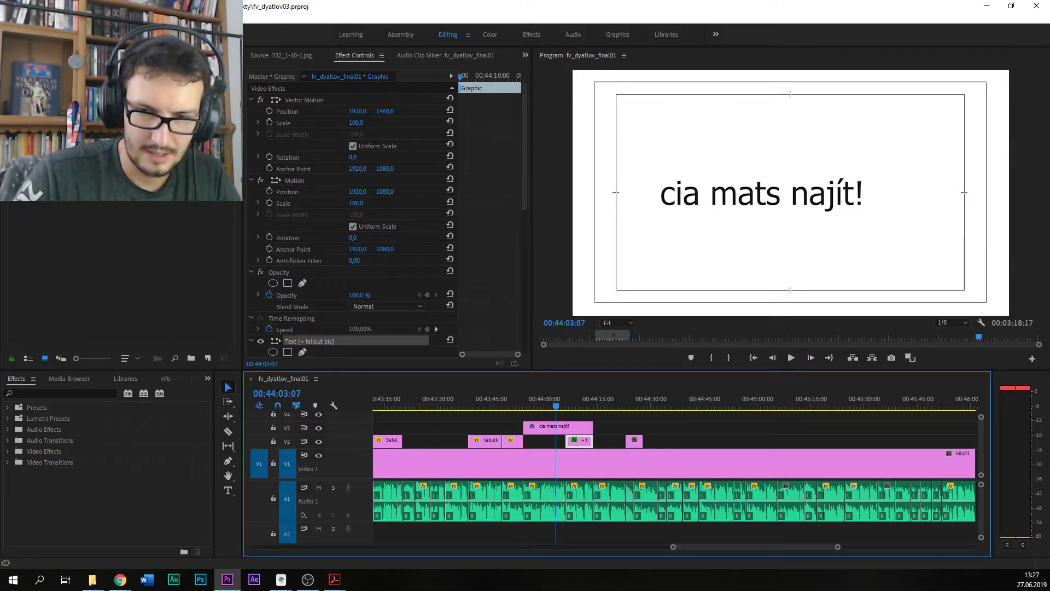
pyautogui.moveTo(673, 547); pyautogui.dragTo(651, 547)
pyautogui.click(562, 407)
pyautogui.moveTo(563, 408); pyautogui.dragTo(577, 405)
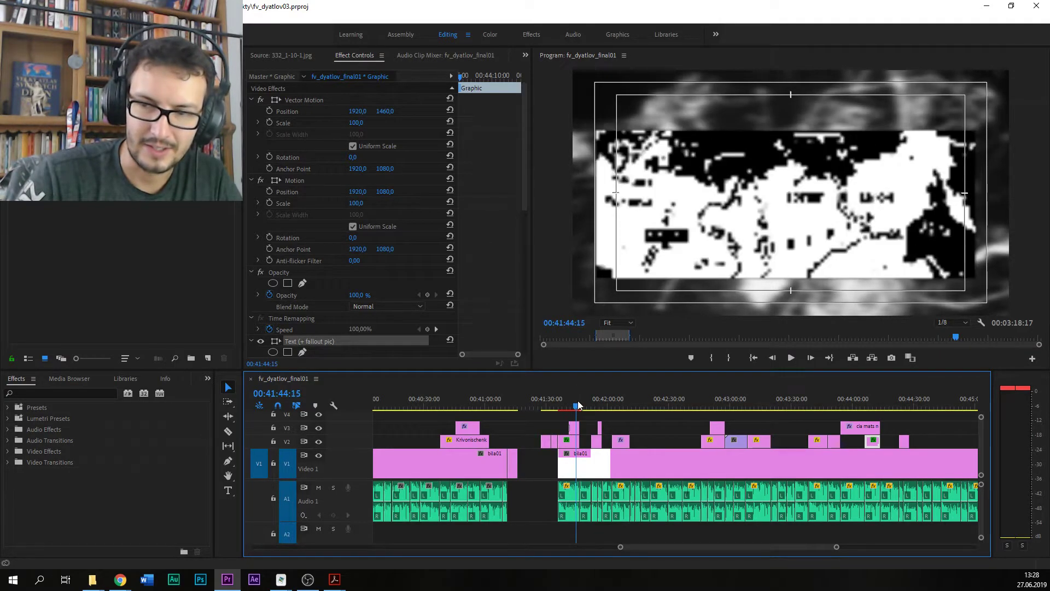
# Step: Play the sequence from 00:41:45:03 into the green Kyshtym area map, stop at 00:41:53:23 and save the project
pyautogui.moveTo(577, 404); pyautogui.dragTo(581, 406)
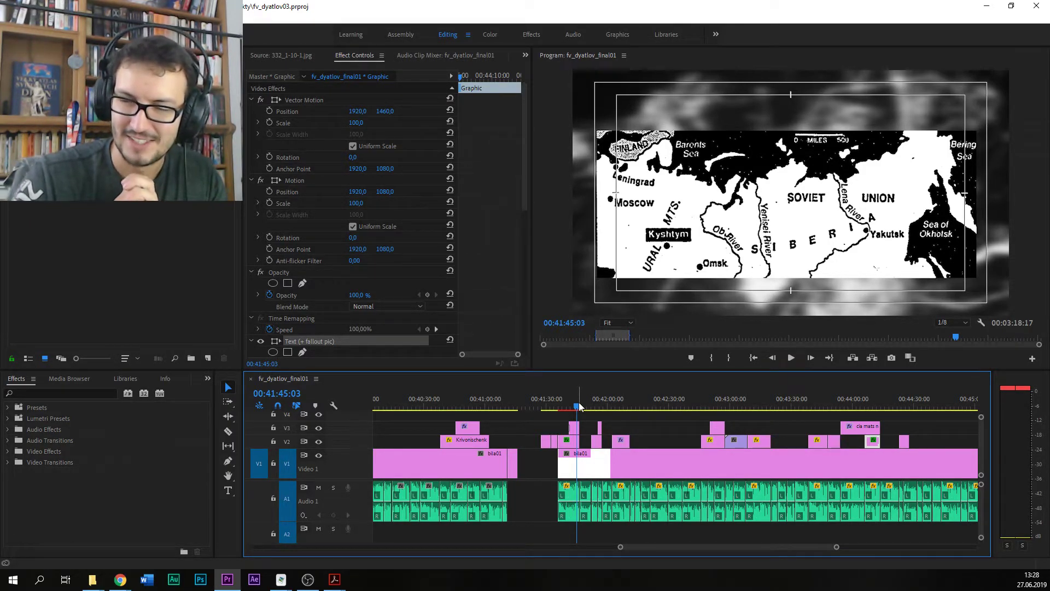
pyautogui.press('space')
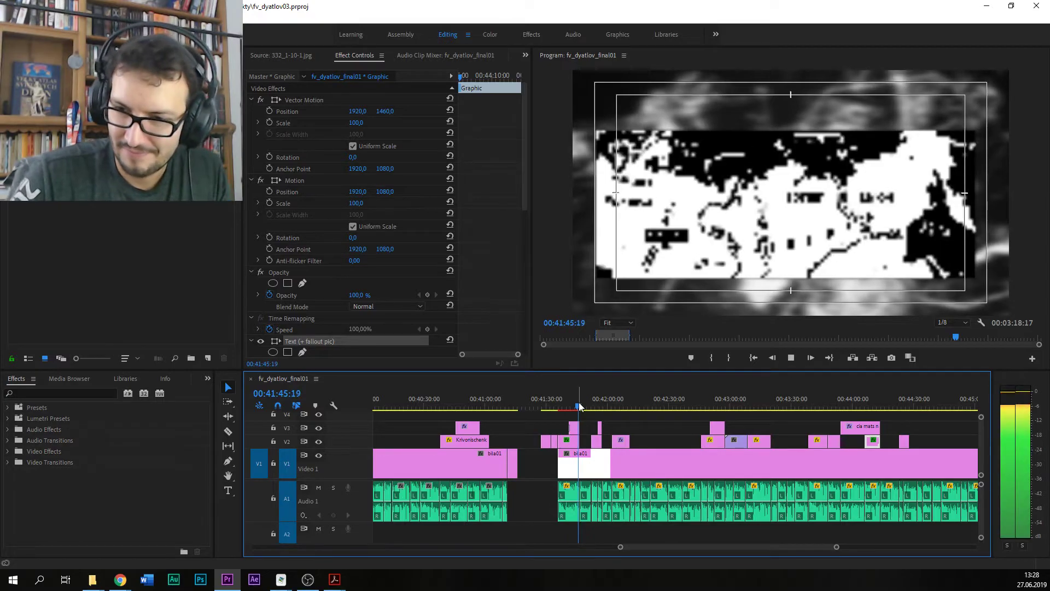
pyautogui.moveTo(836, 546); pyautogui.dragTo(810, 546)
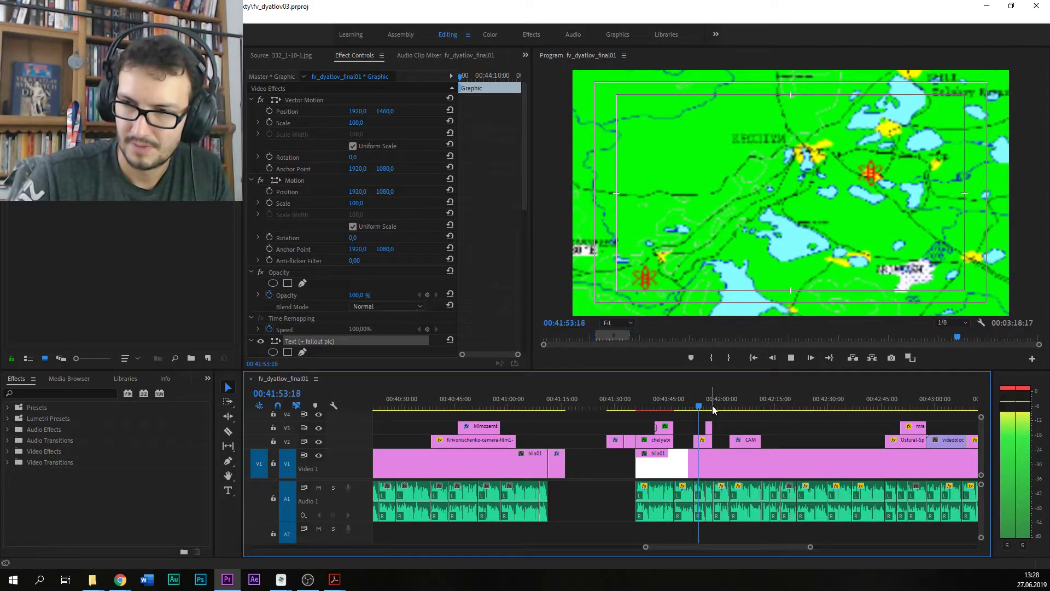
pyautogui.press('space')
pyautogui.hotkey('ctrl', 's')
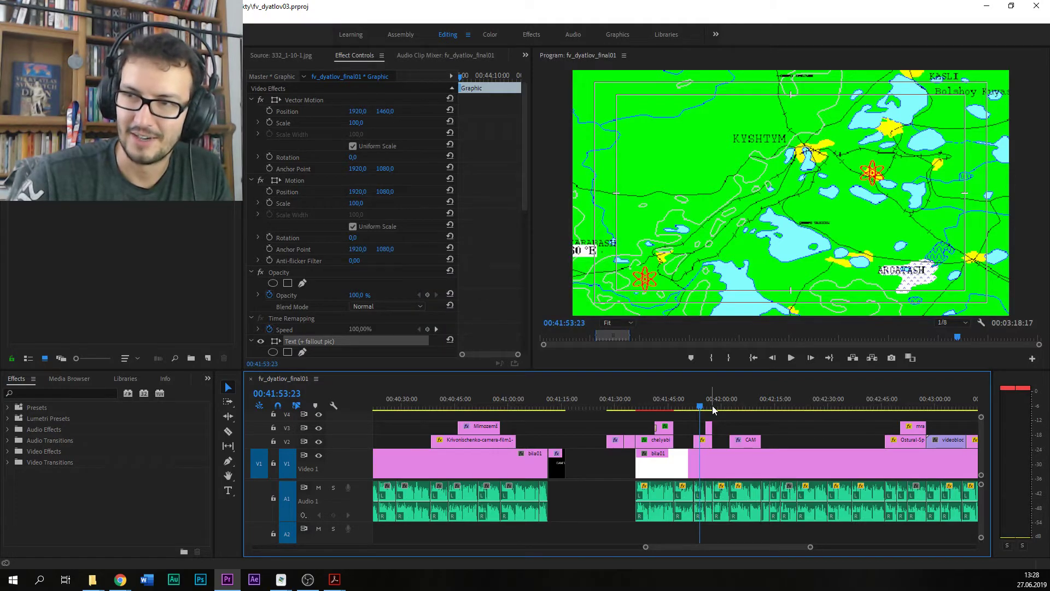
# Step: Scrub over the Kyshtym area map and back to the Soviet Union map at 00:41:44:20, and save the project
pyautogui.click(696, 407)
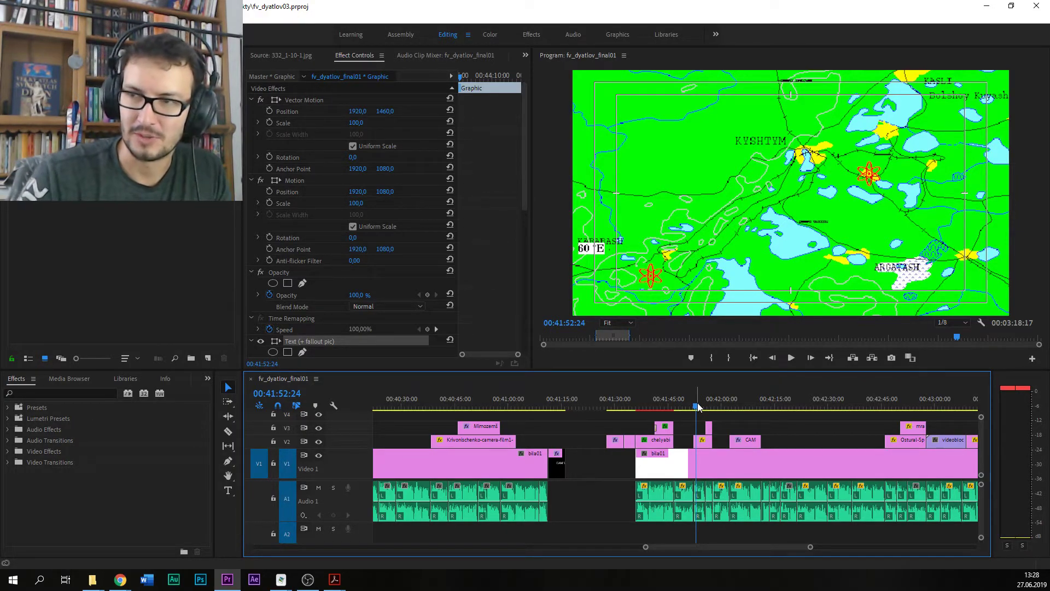
pyautogui.click(707, 406)
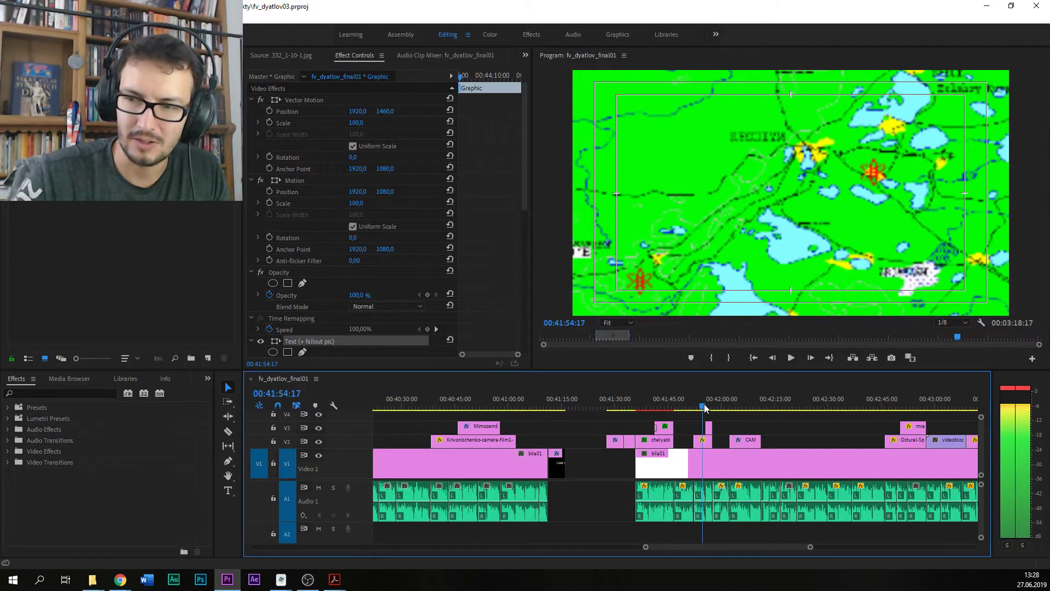
pyautogui.moveTo(709, 406); pyautogui.dragTo(670, 407)
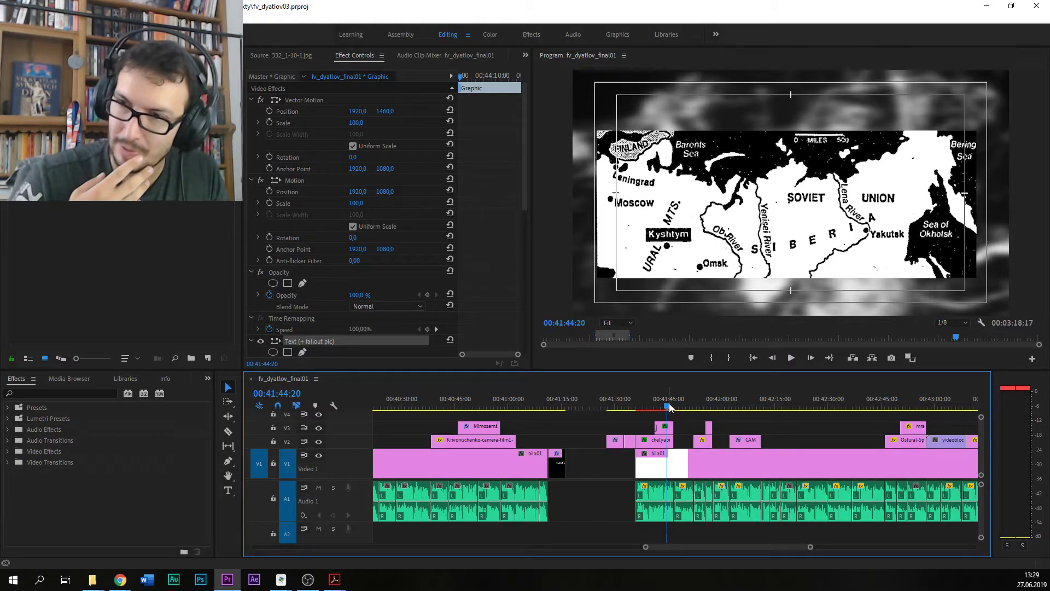
pyautogui.moveTo(657, 403); pyautogui.dragTo(715, 405)
pyautogui.hotkey('ctrl', 's')
# Step: Play on to the CAM REC placeholder, save the project and move the playhead to 00:42:08:19
pyautogui.press('space')
pyautogui.moveTo(676, 545); pyautogui.dragTo(681, 547)
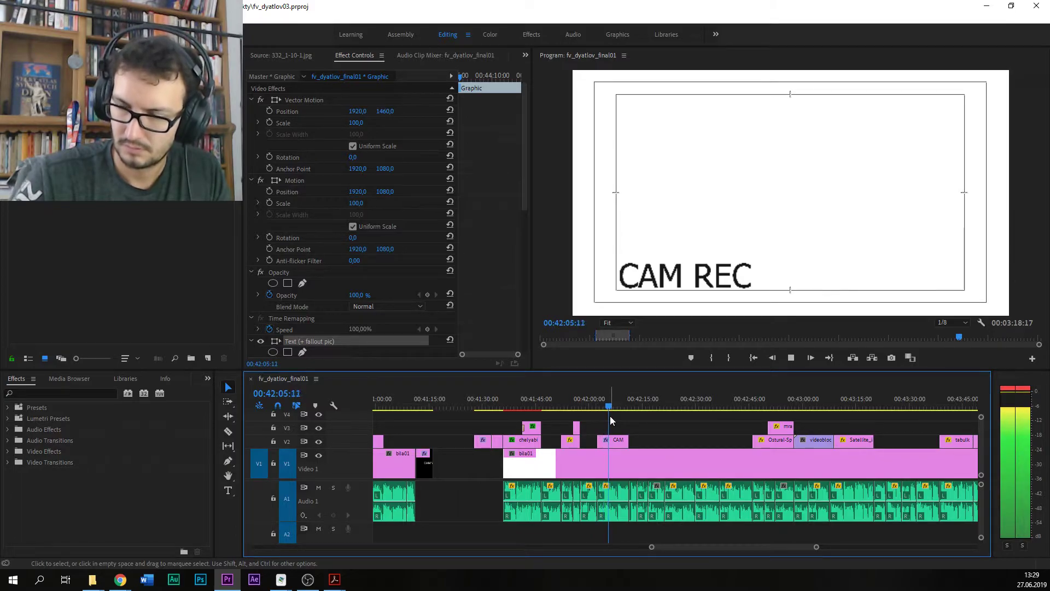
pyautogui.press('space')
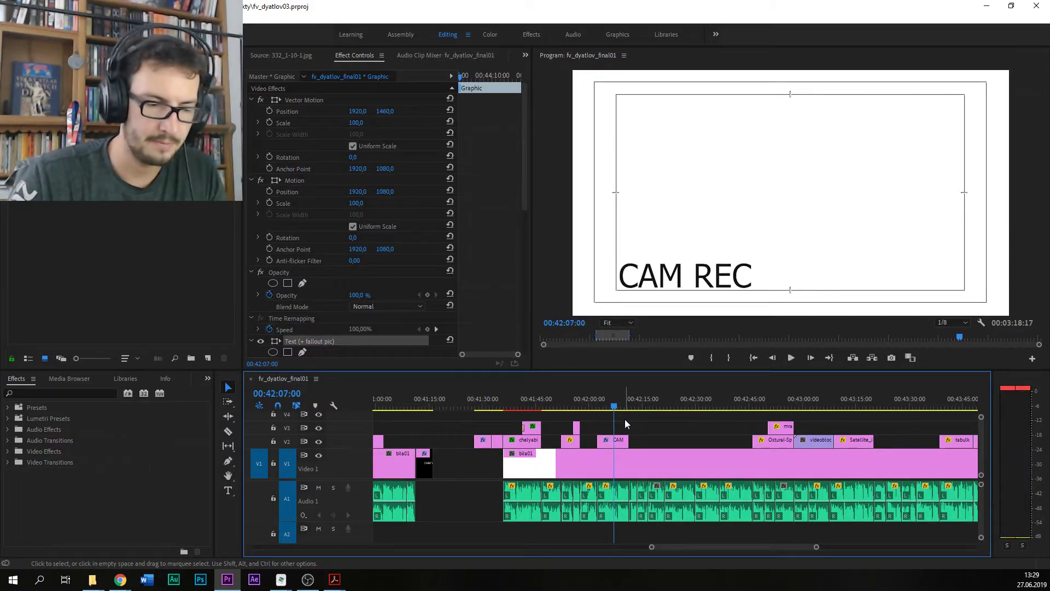
pyautogui.hotkey('ctrl', 's')
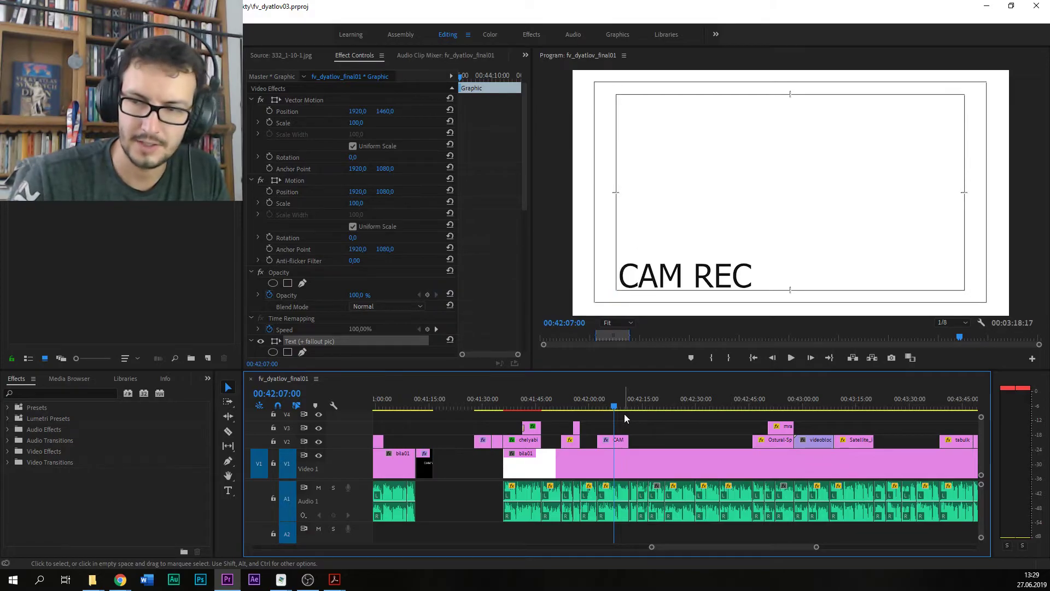
pyautogui.moveTo(615, 409); pyautogui.dragTo(620, 409)
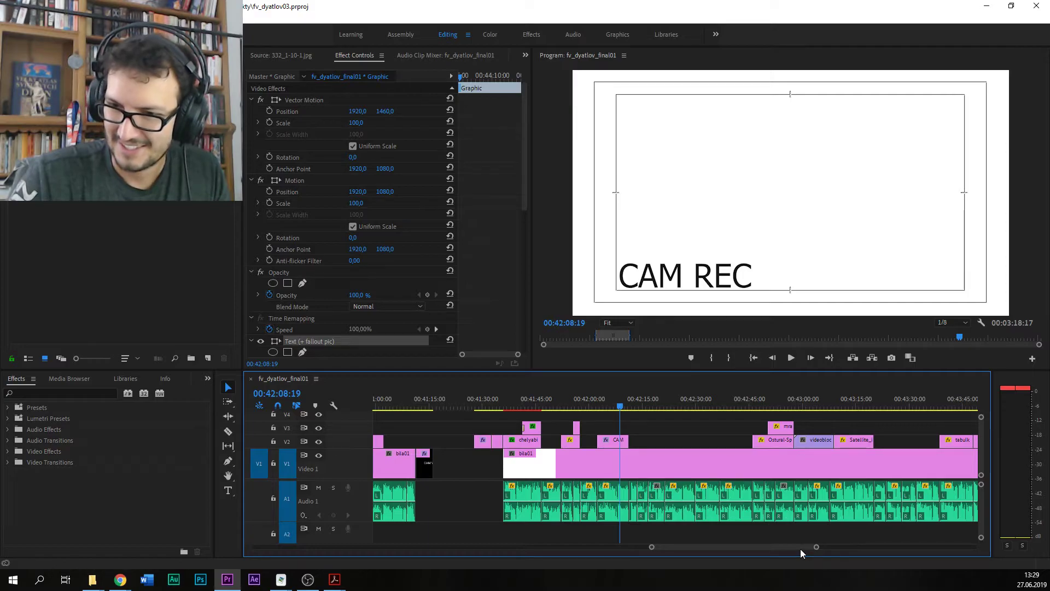
# Step: Review the section after the "cia mats najít!" placeholder and move kontaminace_rek_more_studie01.png on V2 to start at 00:44:33:23
pyautogui.moveTo(799, 549); pyautogui.dragTo(802, 547)
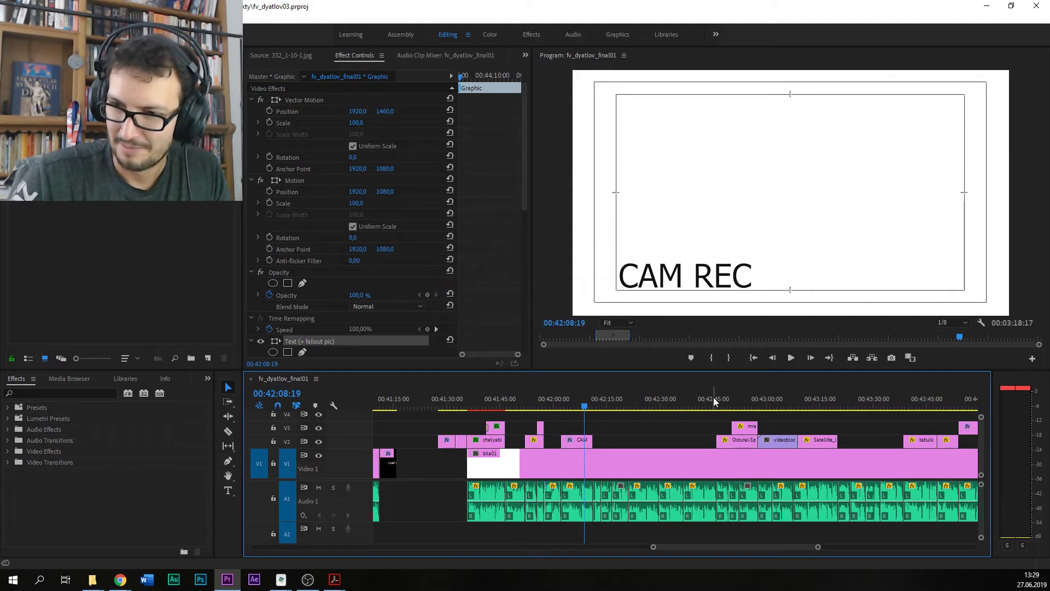
pyautogui.moveTo(694, 543); pyautogui.dragTo(714, 552)
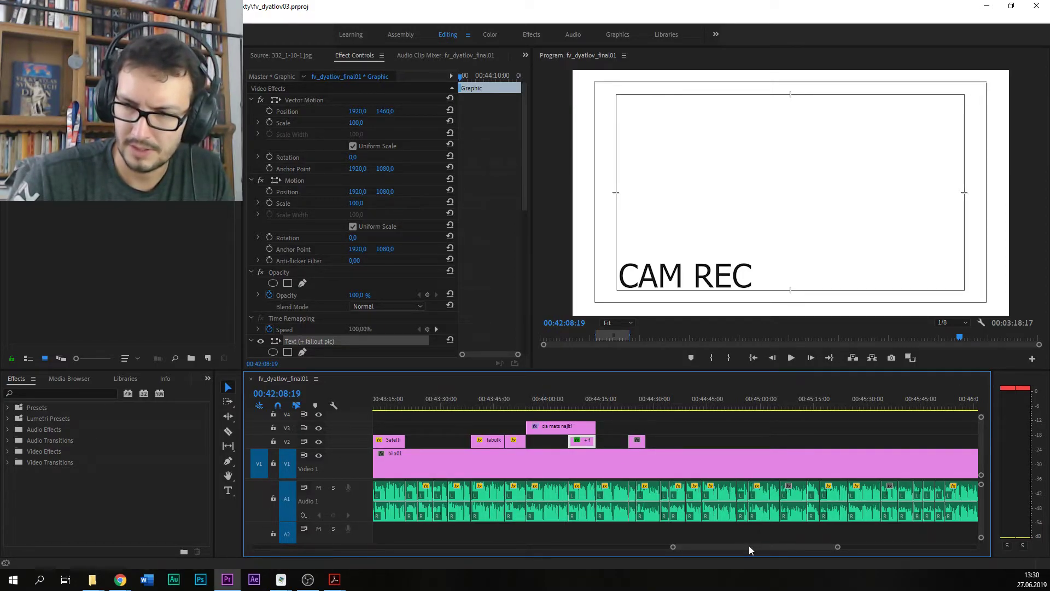
pyautogui.moveTo(739, 546); pyautogui.dragTo(700, 544)
pyautogui.hotkey('ctrl', 's')
pyautogui.click(642, 405)
pyautogui.press('space')
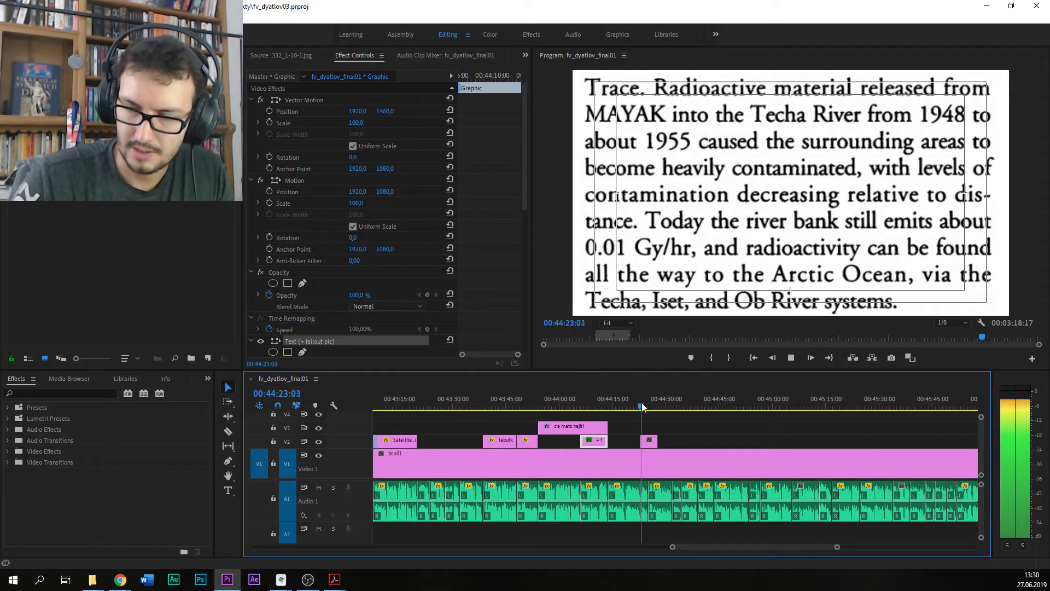
pyautogui.moveTo(642, 404); pyautogui.dragTo(609, 404)
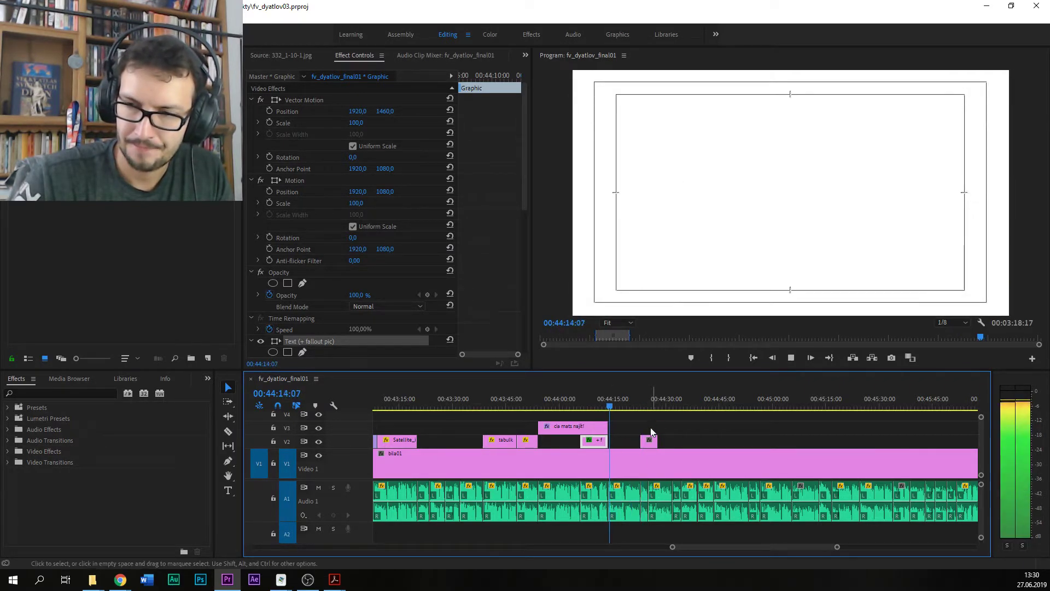
pyautogui.moveTo(649, 441); pyautogui.dragTo(688, 448)
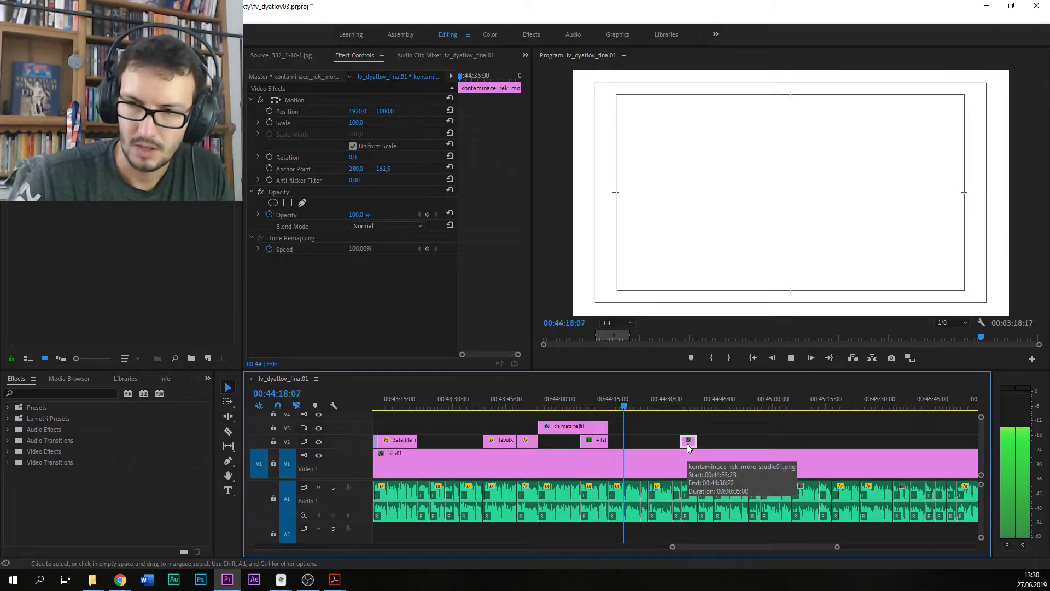
# Step: Place the CAM REC graphic on V2 in the gap between the fallout pic placeholder and kontaminace_rek_more_studie01.png
pyautogui.moveTo(691, 546); pyautogui.dragTo(680, 546)
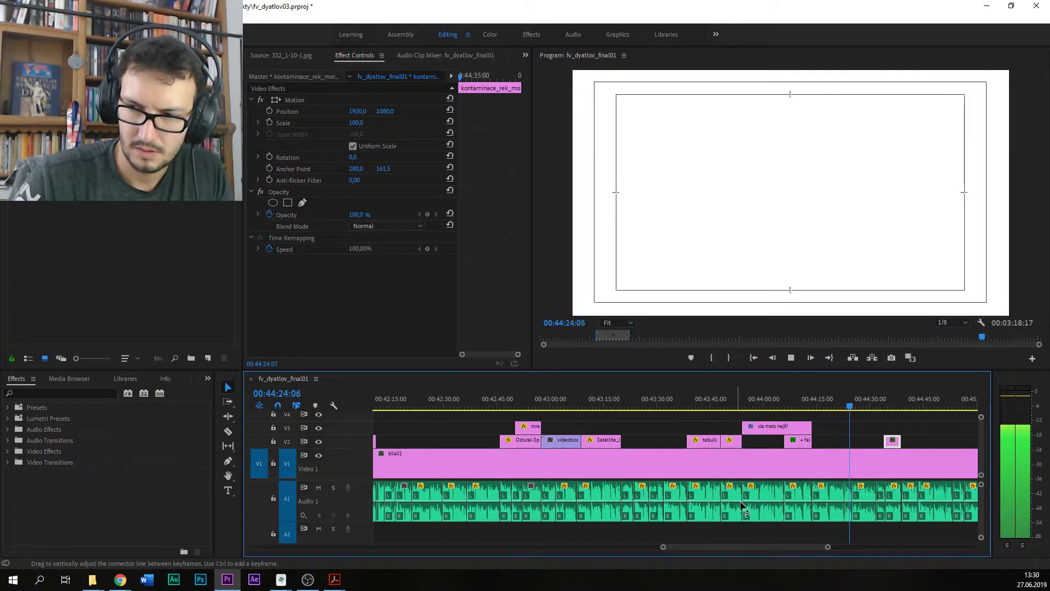
pyautogui.click(848, 490)
pyautogui.press('g')
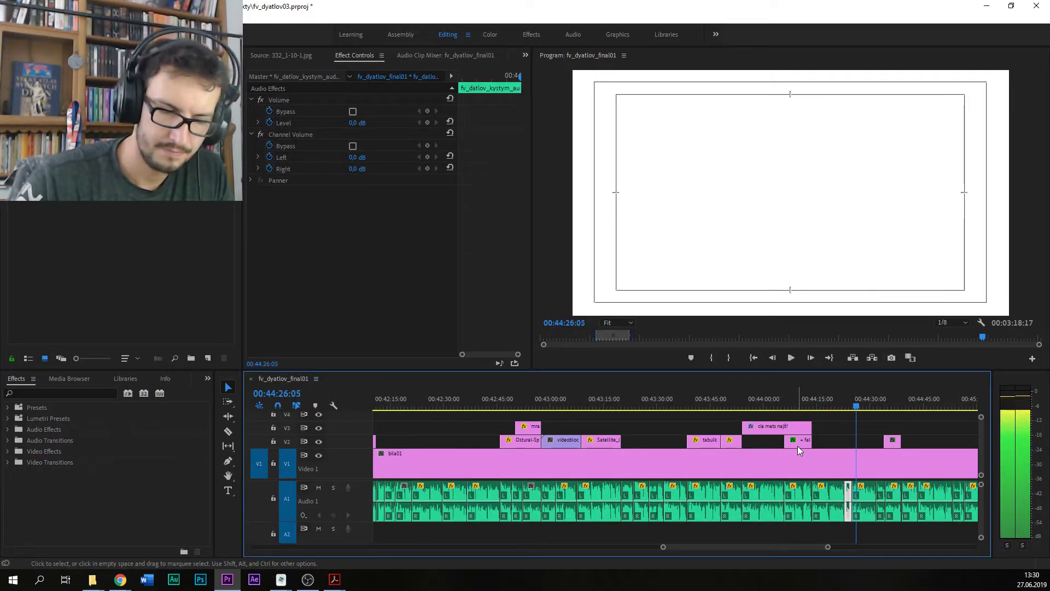
pyautogui.press('Escape')
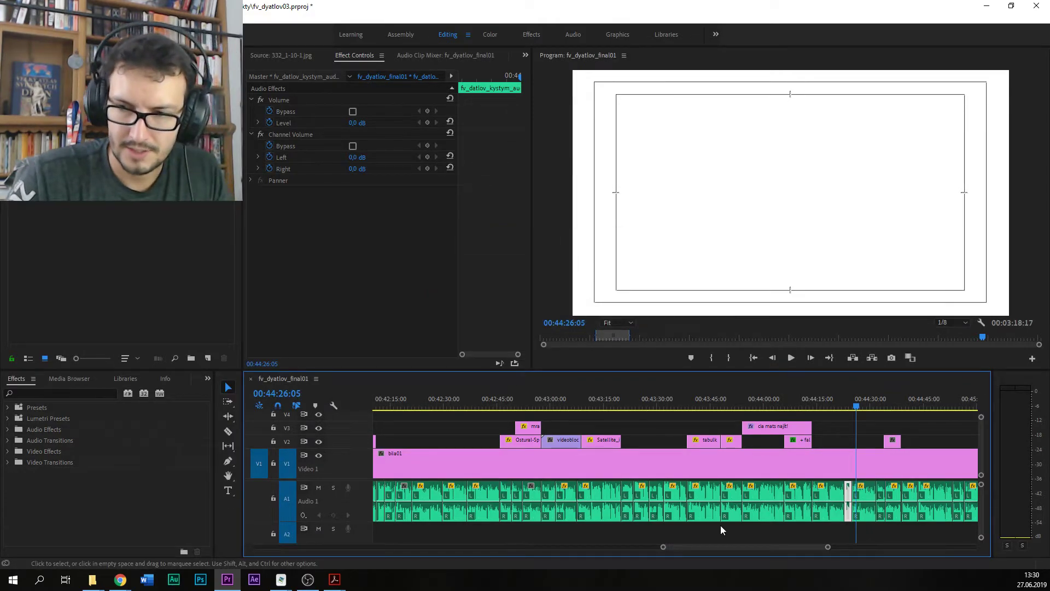
pyautogui.scroll(3, 704, 546)
pyautogui.scroll(5, 703, 547)
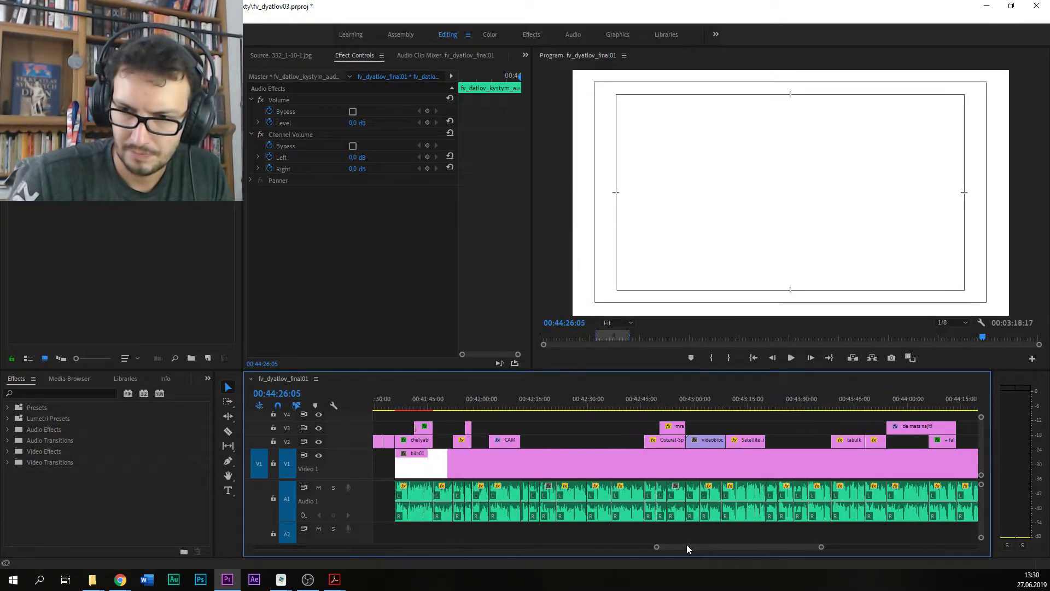
pyautogui.click(498, 398)
pyautogui.click(508, 442)
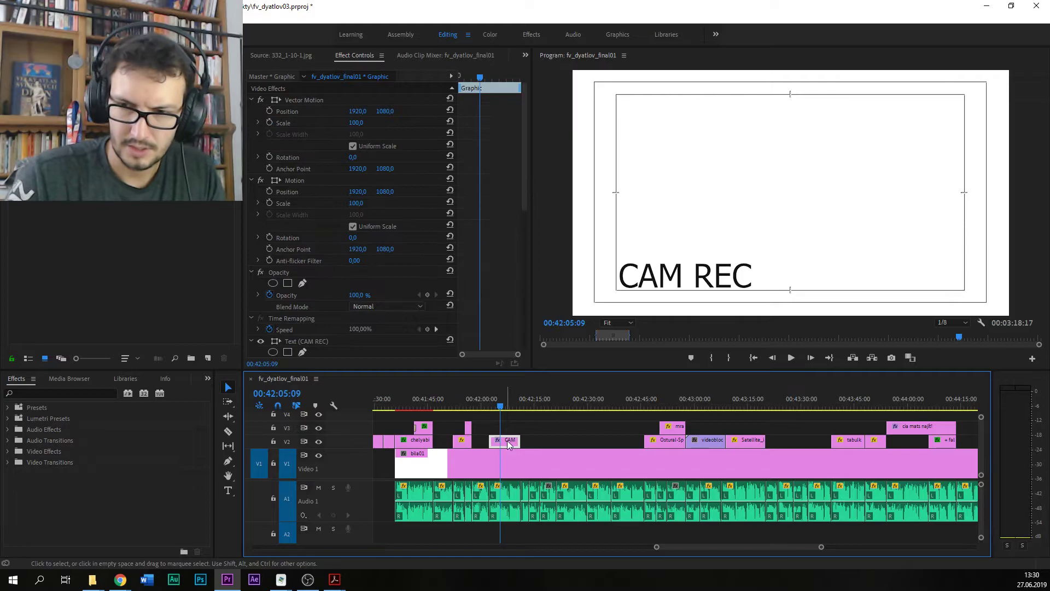
pyautogui.moveTo(509, 444); pyautogui.dragTo(843, 430)
pyautogui.scroll(-1, 746, 546)
pyautogui.scroll(-5, 746, 546)
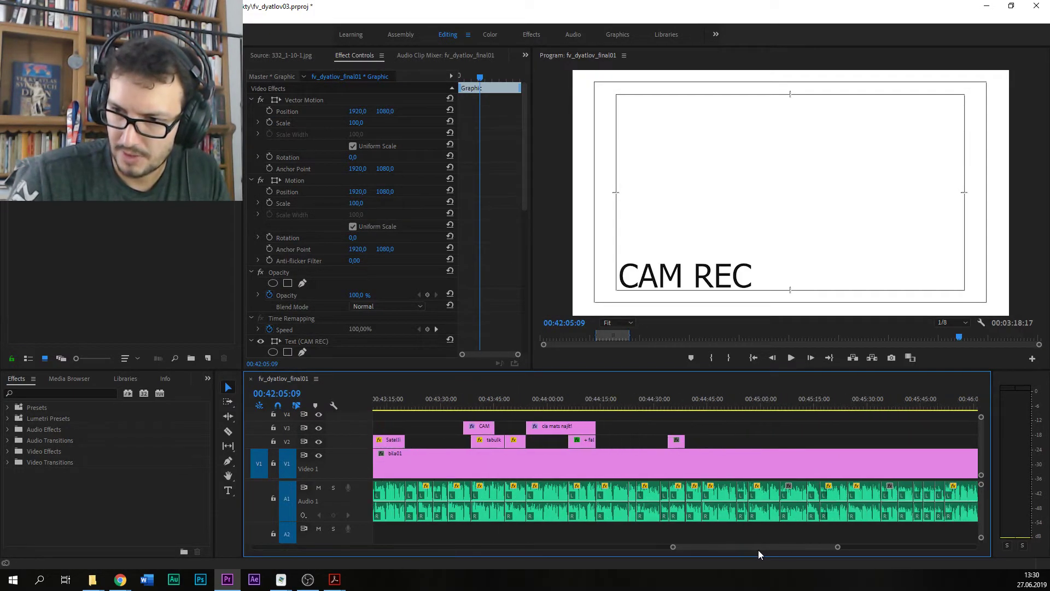
pyautogui.moveTo(480, 427); pyautogui.dragTo(634, 441)
# Step: Move kontaminace_rek_more_studie01.png to about 00:44:52 and stretch the CAM REC graphic from 00:44:13:22 to 00:44:31:20
pyautogui.moveTo(605, 395); pyautogui.dragTo(598, 391)
pyautogui.press('space')
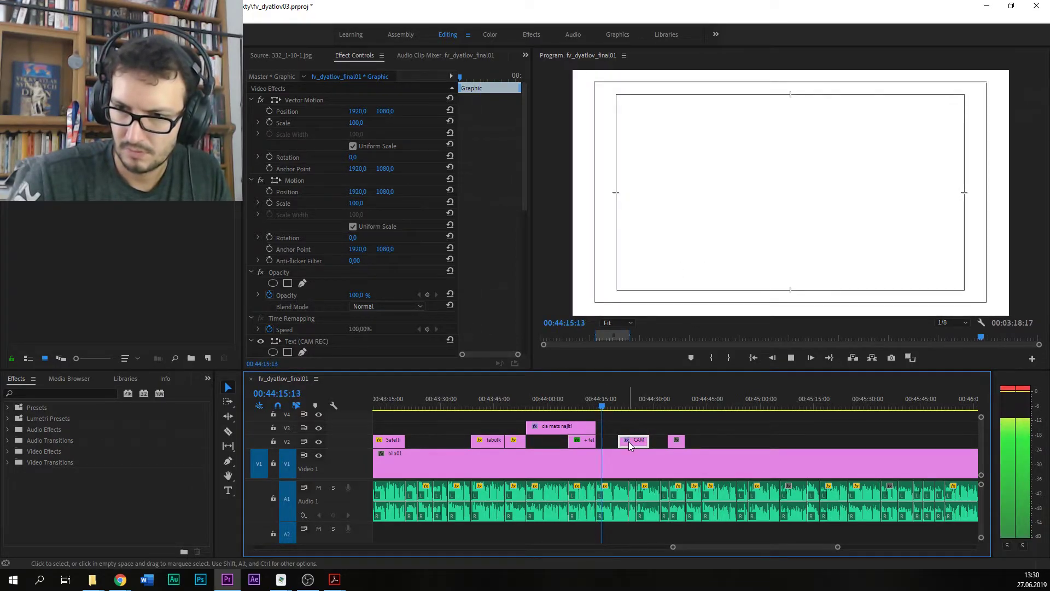
pyautogui.press('space')
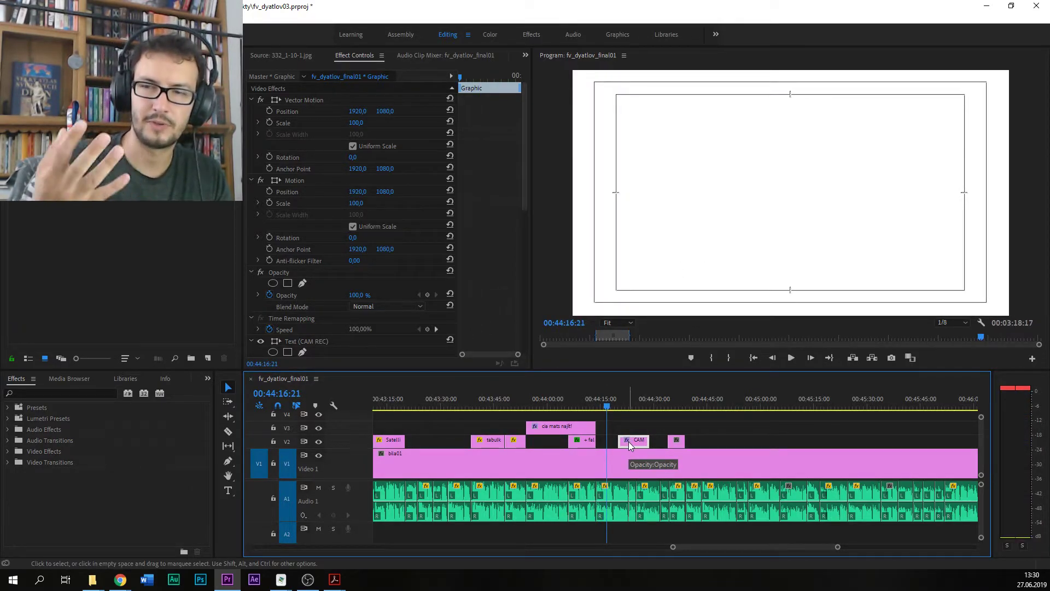
pyautogui.moveTo(636, 444); pyautogui.dragTo(738, 440)
pyautogui.press('space')
pyautogui.moveTo(629, 441); pyautogui.dragTo(657, 438)
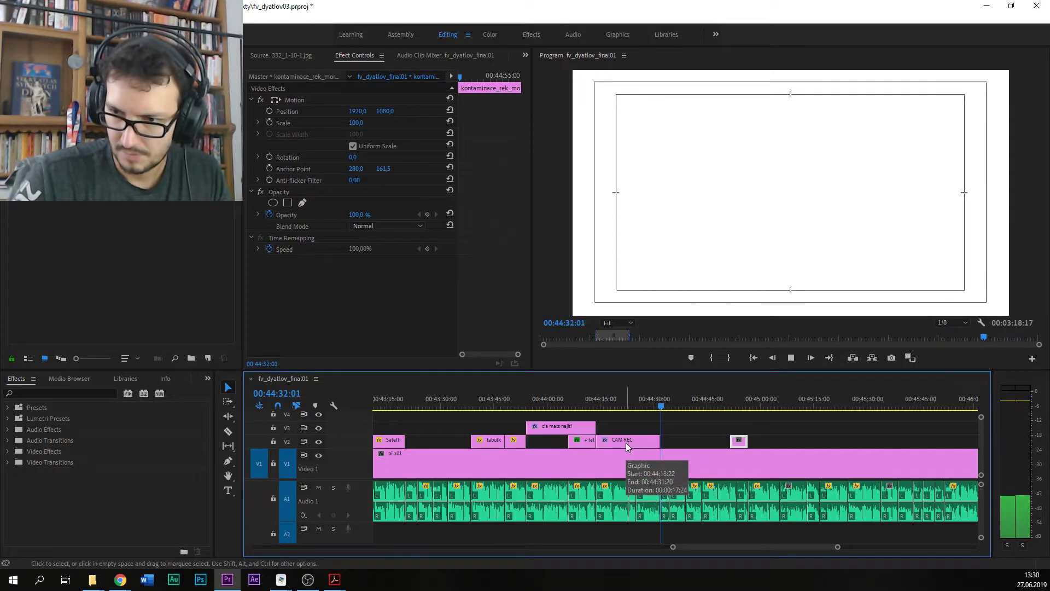
# Step: Play the narration past the CAM REC graphic, stop at 00:44:36:17 and save the project
pyautogui.scroll(-1, 691, 544)
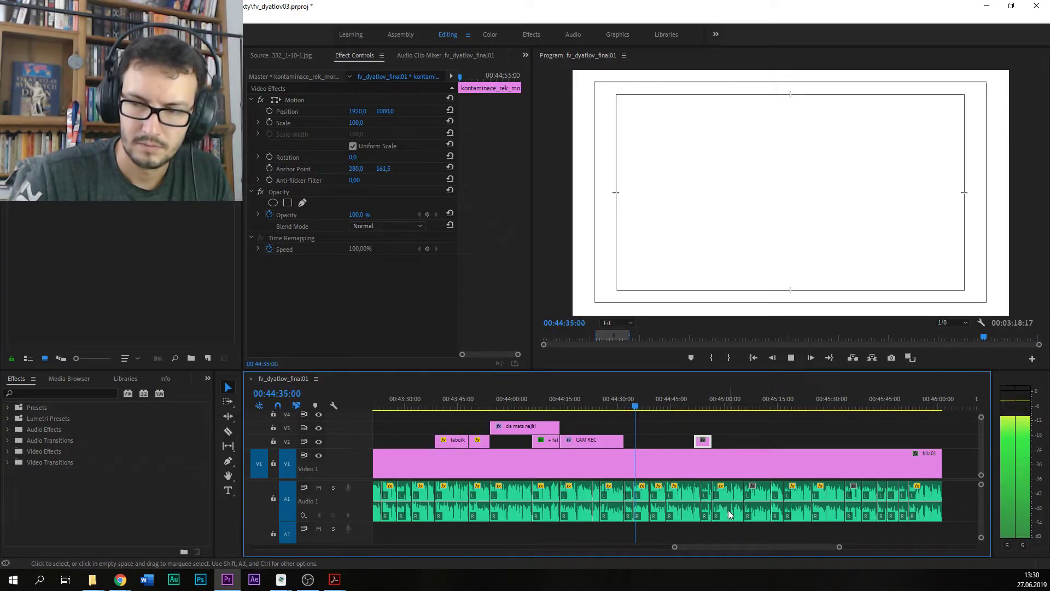
pyautogui.scroll(-3, 698, 546)
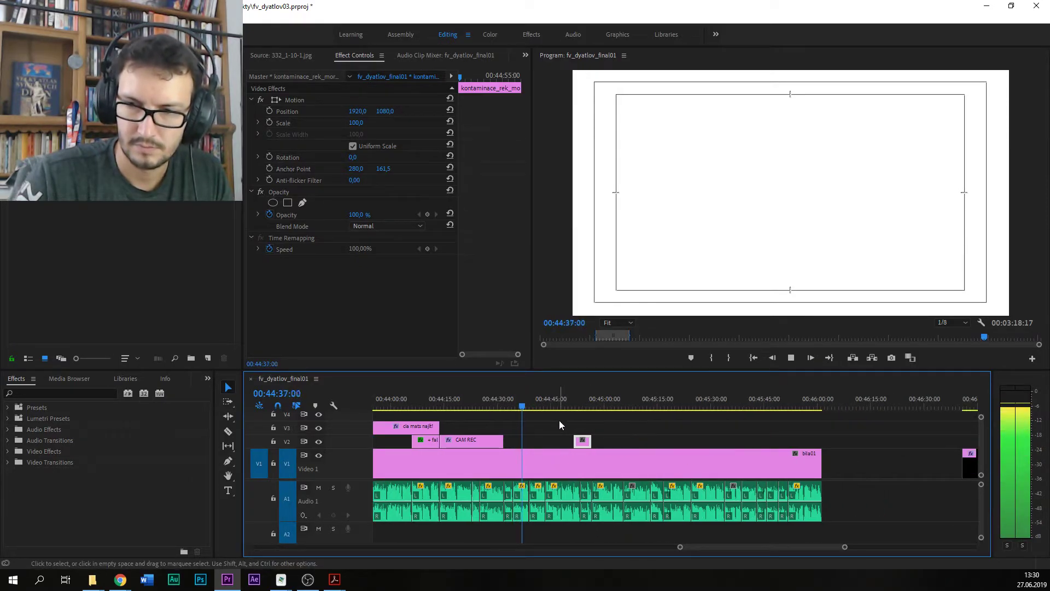
pyautogui.click(521, 406)
pyautogui.hotkey('ctrl', 's')
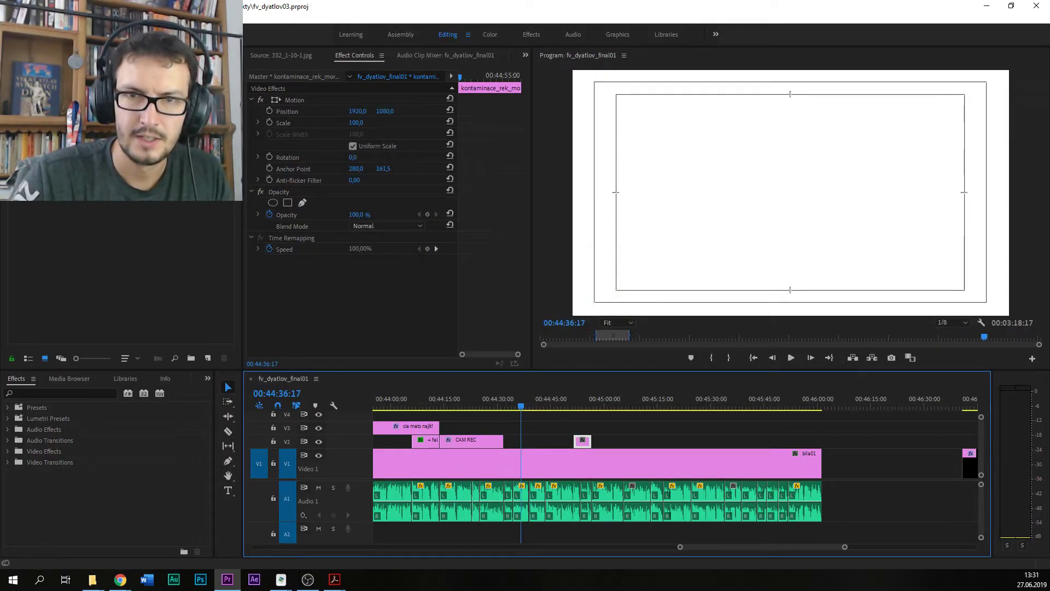
# Step: Browse the project bins, from the Kyshtym source images through the Krivonischenko camera photos to the top-level folders
pyautogui.hotkey('ctrl', 'pageup')
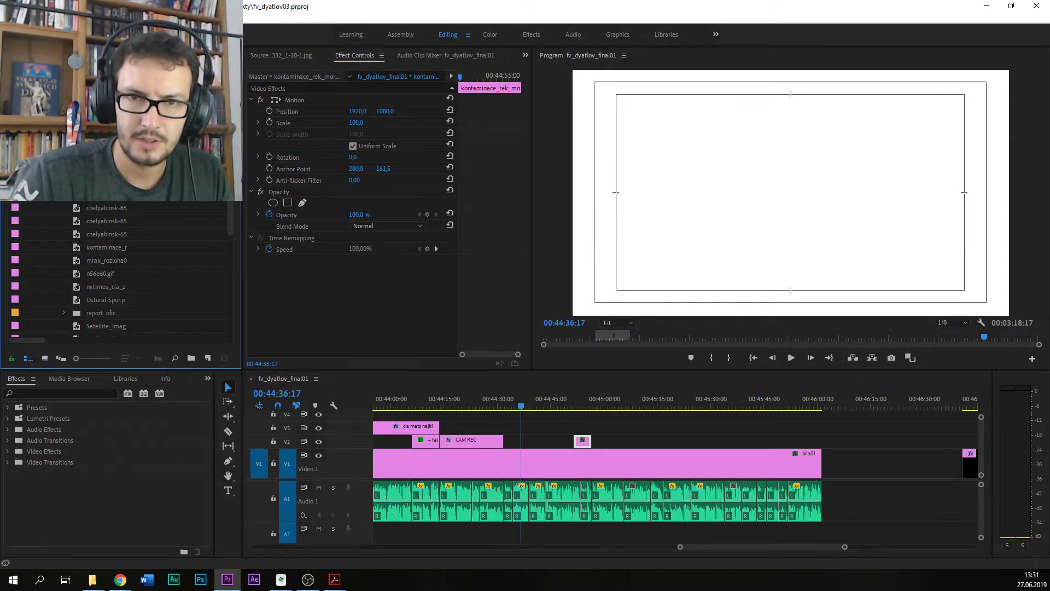
pyautogui.press('End')
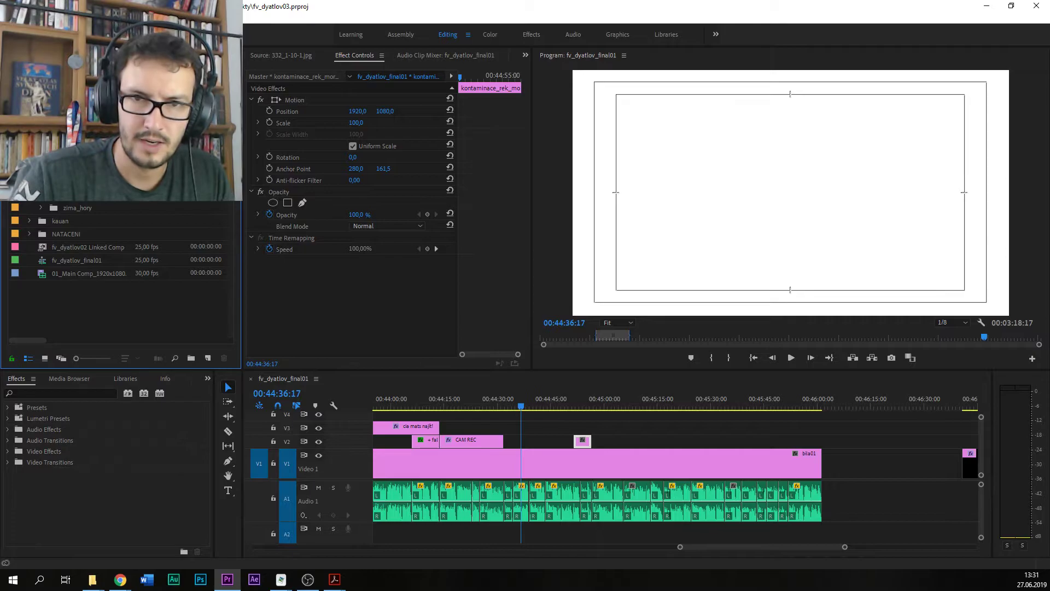
pyautogui.press('pagedown')
pyautogui.press('pageup')
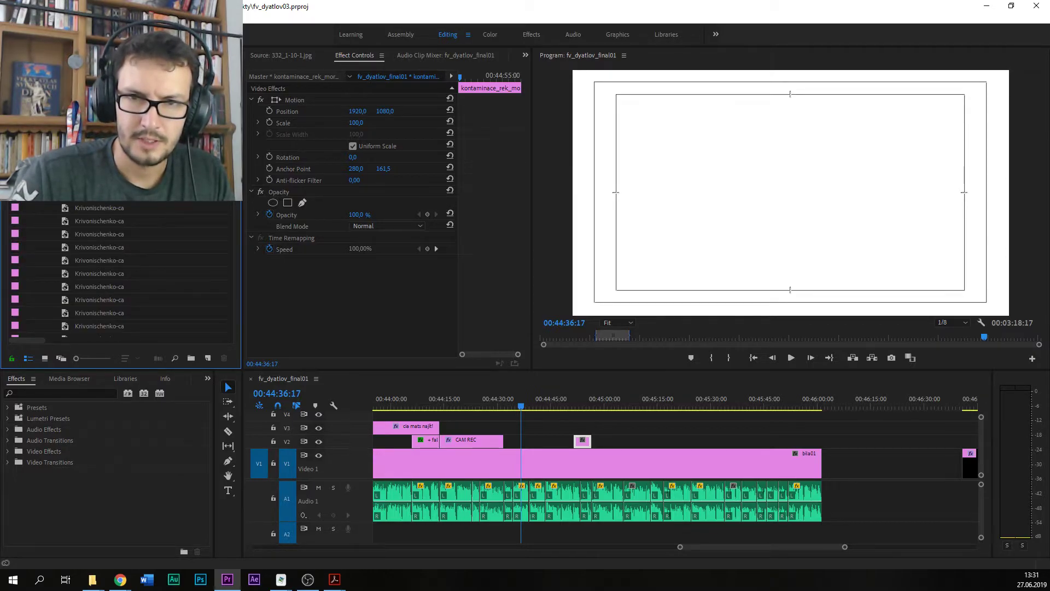
pyautogui.press('pagedown')
pyautogui.press('pageup')
pyautogui.press('pagedown')
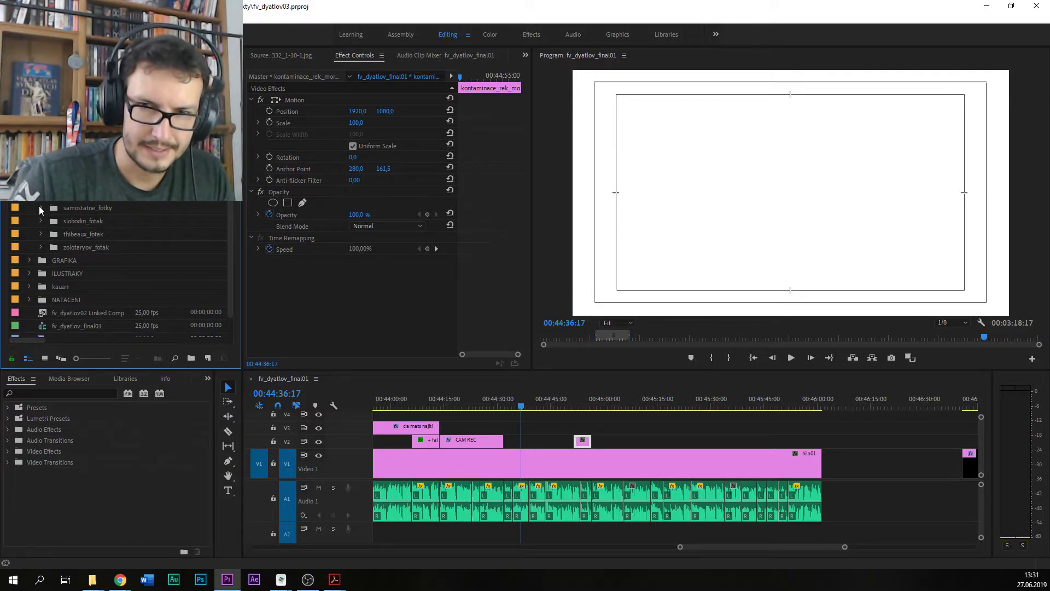
# Step: Switch to Chrome and view the photo gallery on the Yuri Krivonischenko page of dyatlovpass.com
pyautogui.moveTo(120, 579)
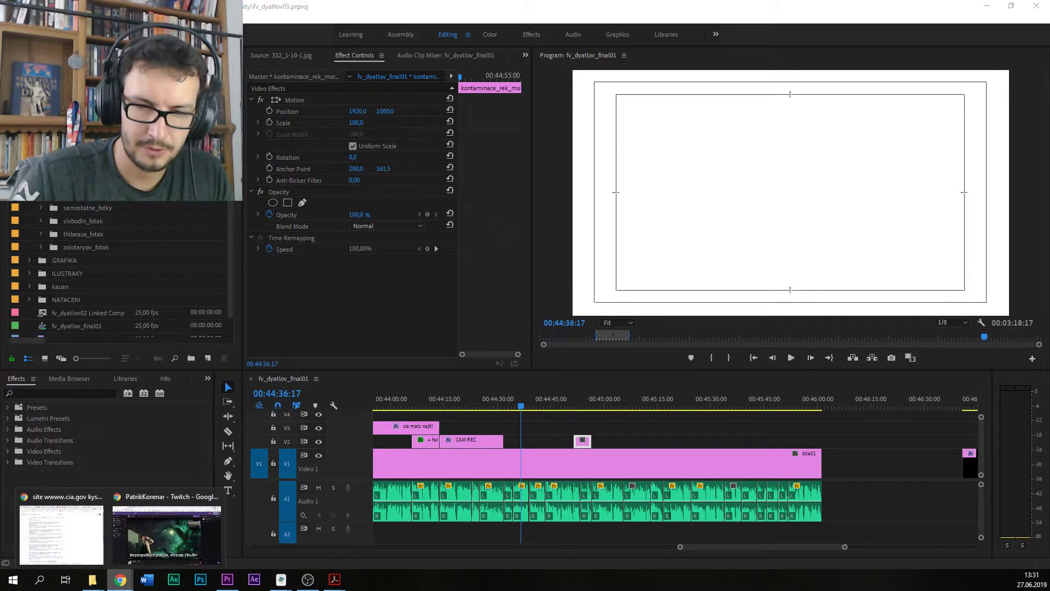
pyautogui.click(88, 555)
pyautogui.click(368, 15)
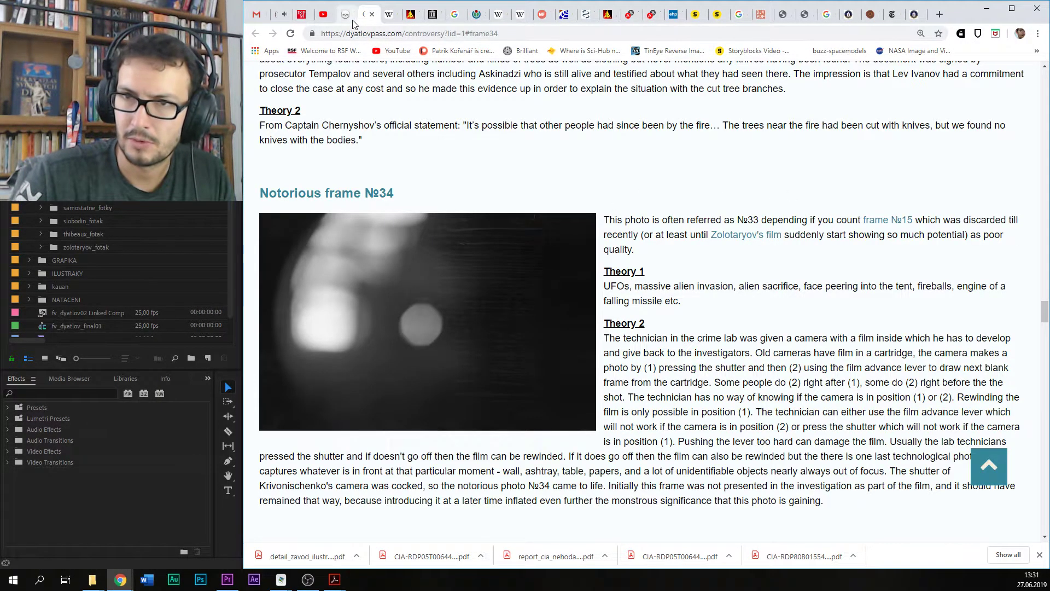
pyautogui.click(352, 22)
pyautogui.scroll(3, 813, 397)
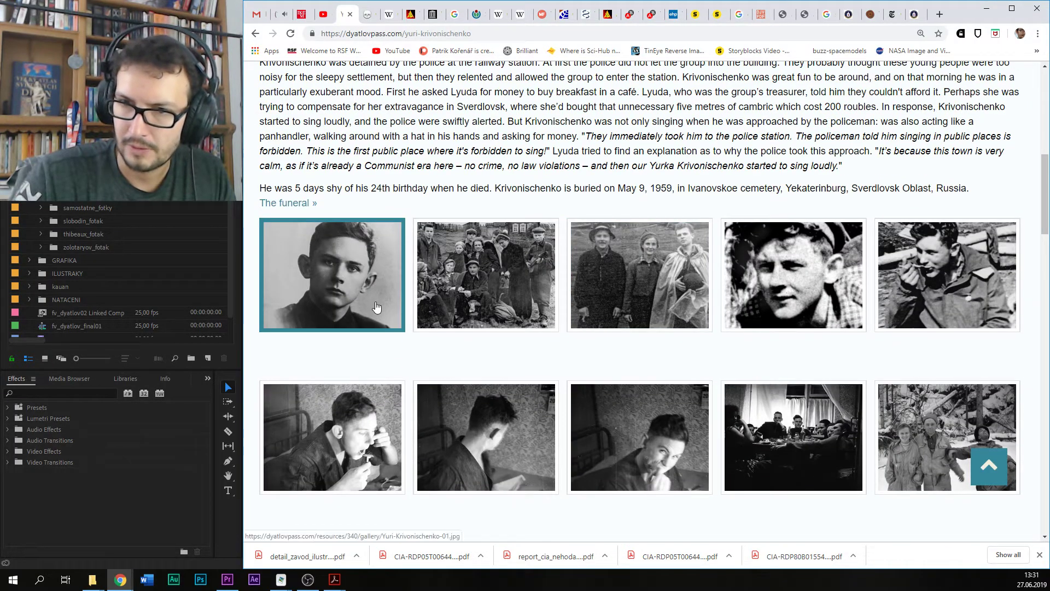
# Step: Open the gallery photo of Krivonischenko eating with a spoon and save it as Yuri-Krivonischenko-04.jpg in the majak folder
pyautogui.scroll(-3, 906, 316)
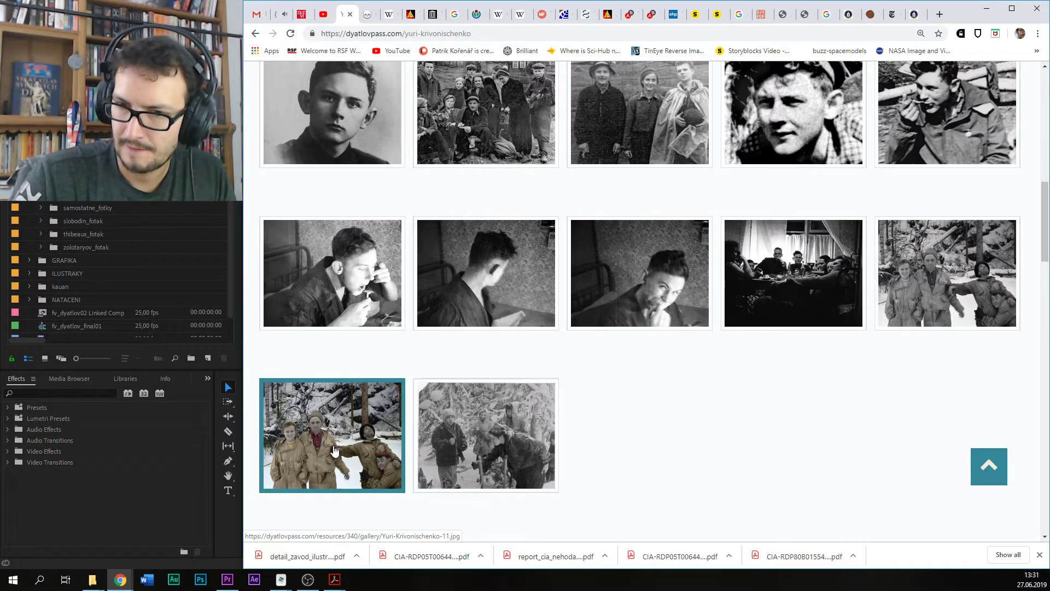
pyautogui.scroll(2, 911, 399)
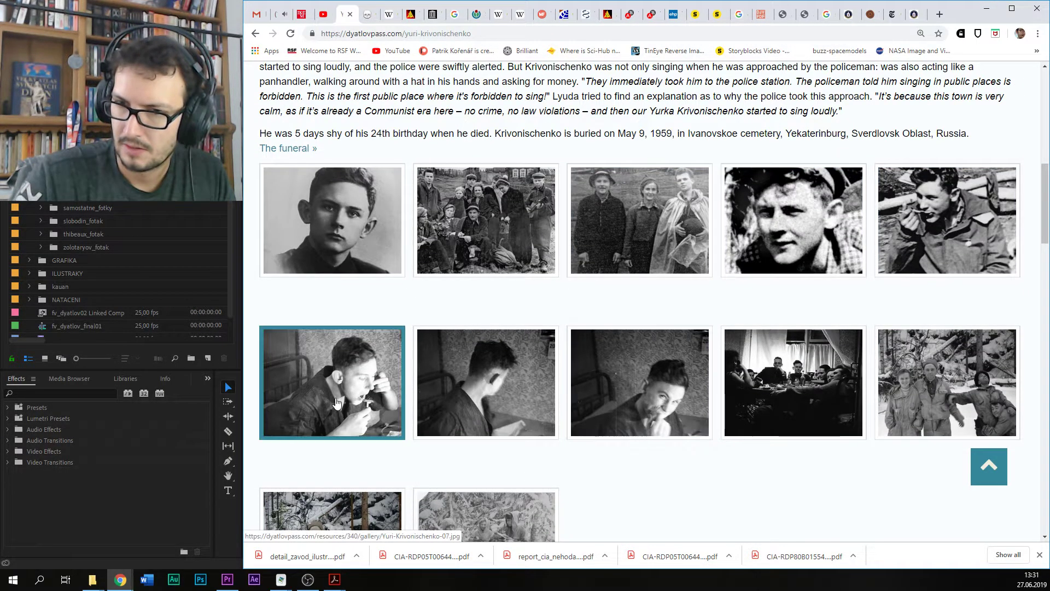
pyautogui.click(974, 266)
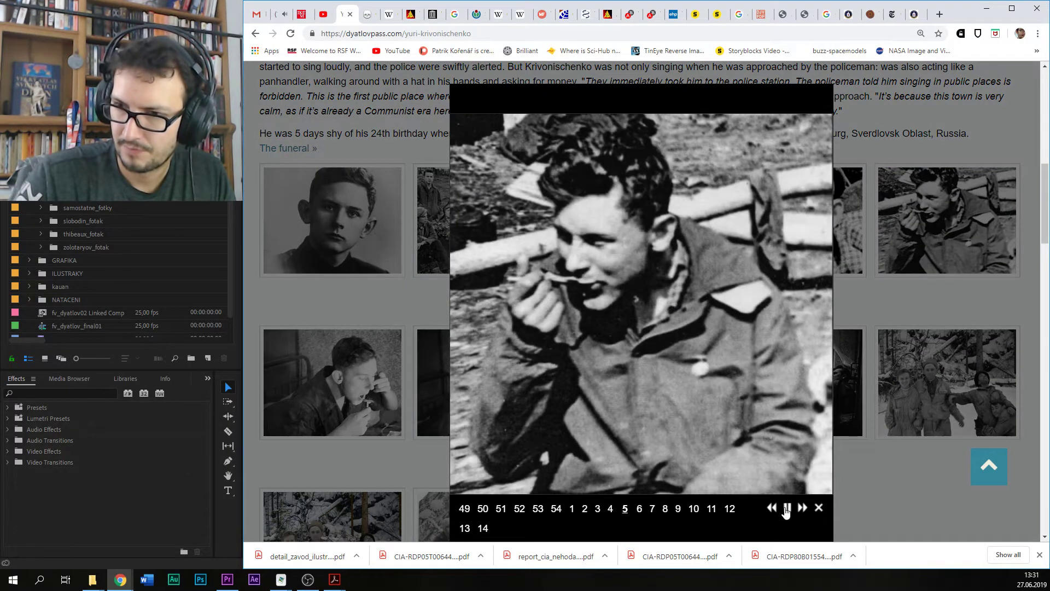
pyautogui.rightClick(675, 280)
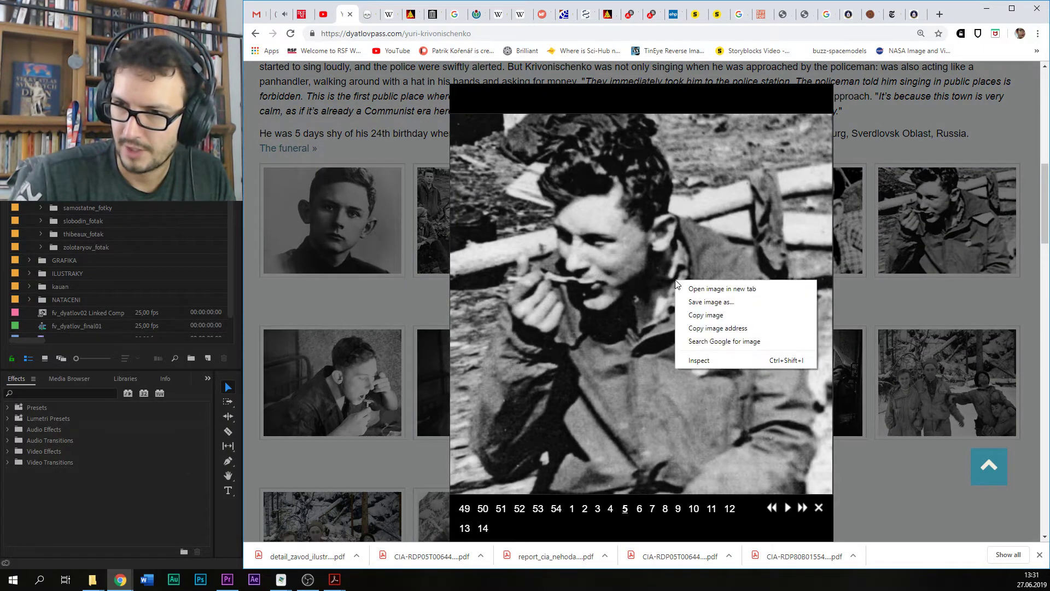
pyautogui.click(697, 303)
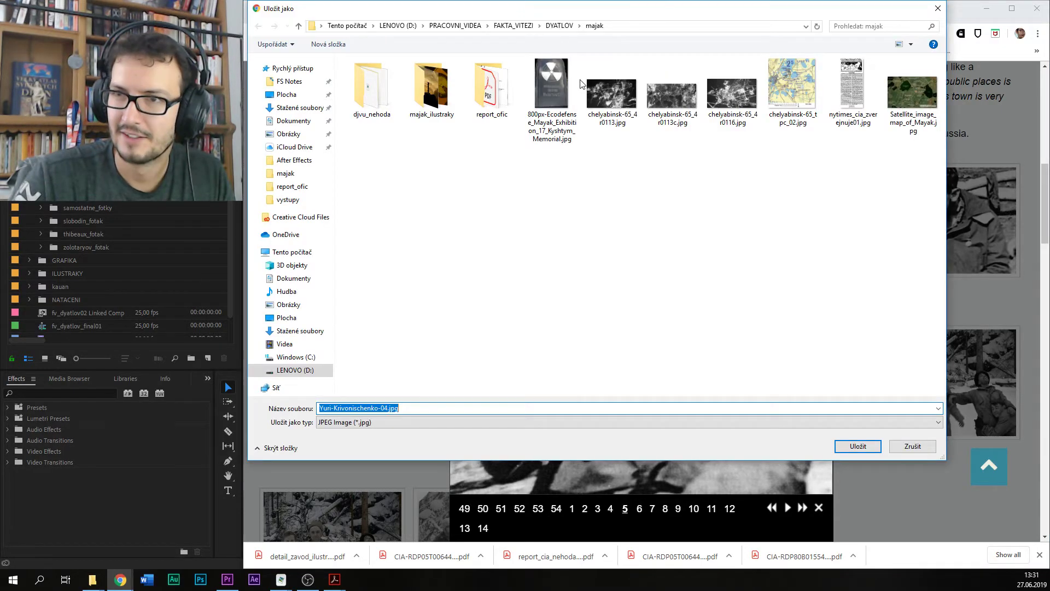
pyautogui.click(462, 265)
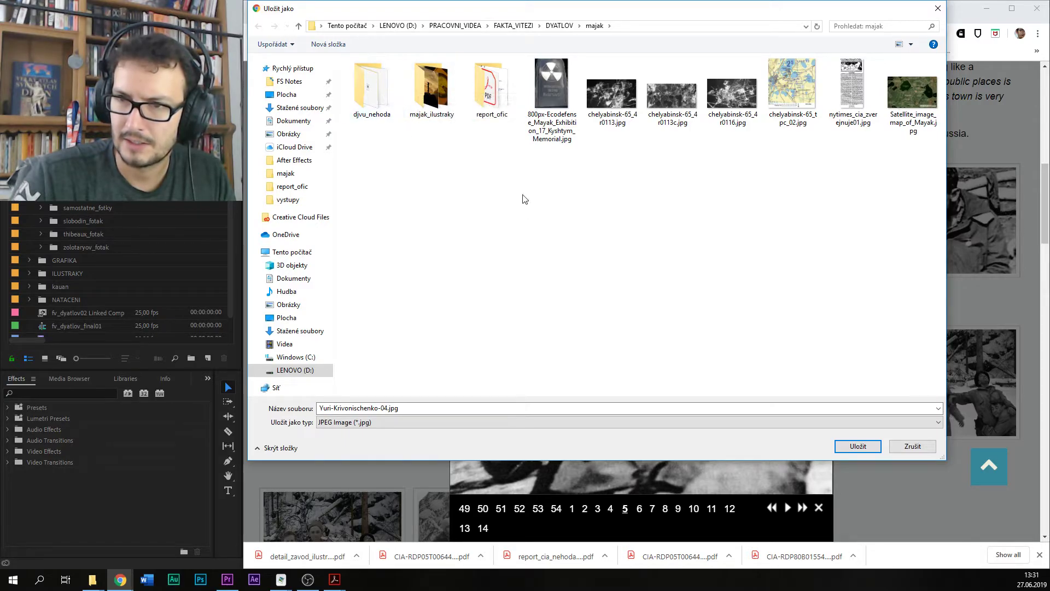
pyautogui.click(857, 445)
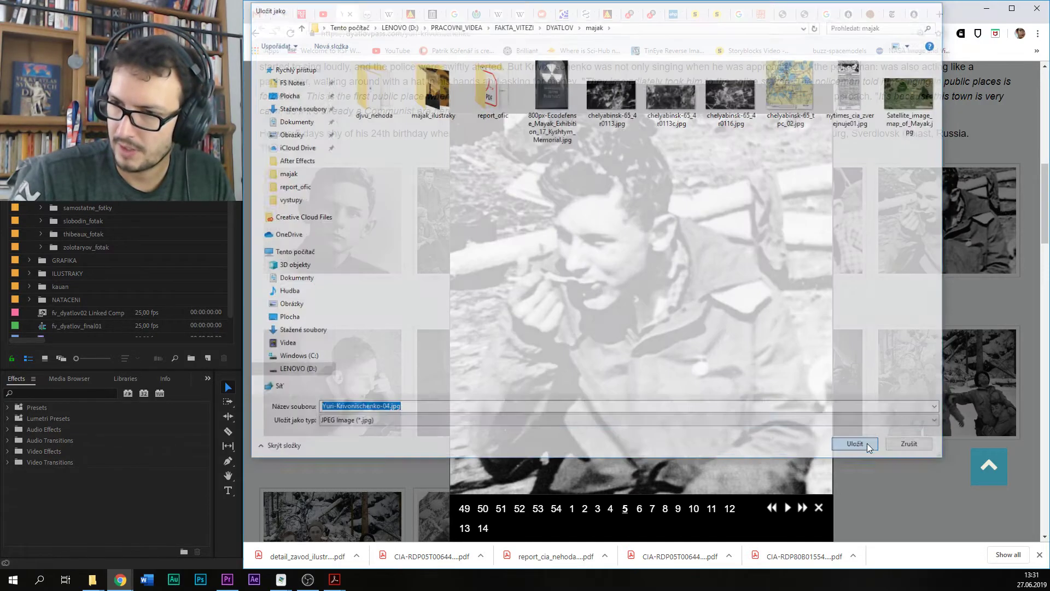
pyautogui.click(385, 143)
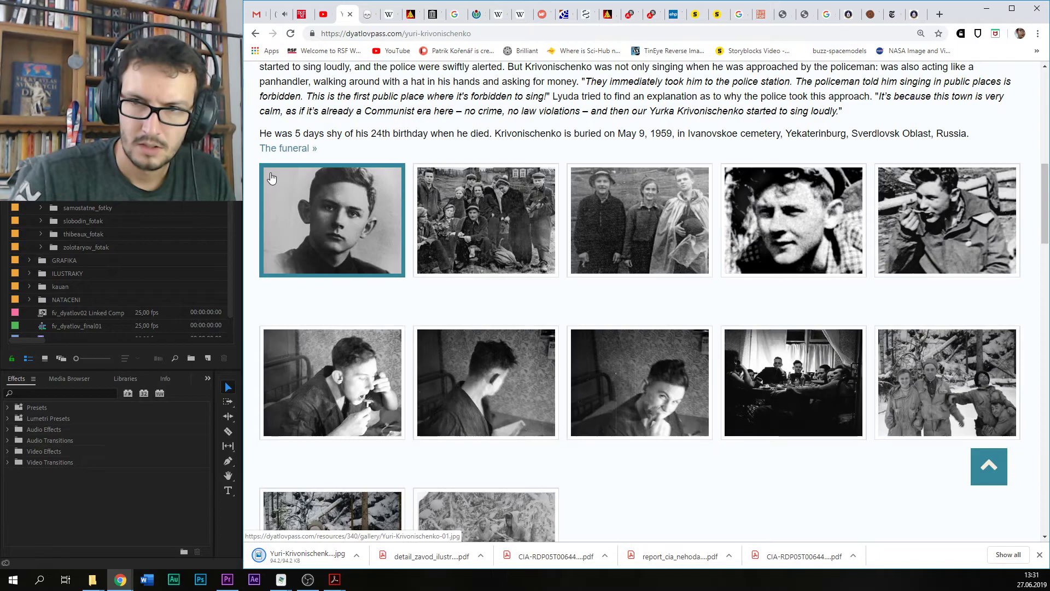
# Step: Switch to Premiere Pro and place Yuri-Krivonischenko-04.jpg on V2 directly after the CAM REC graphic
pyautogui.hotkey('alt', 'Tab')
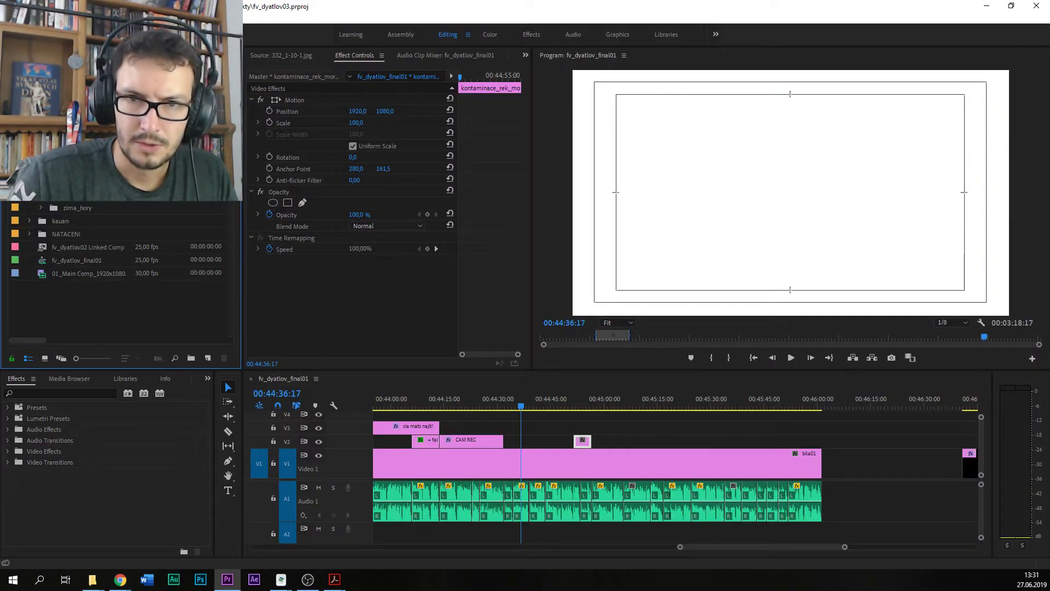
pyautogui.scroll(5, 120, 268)
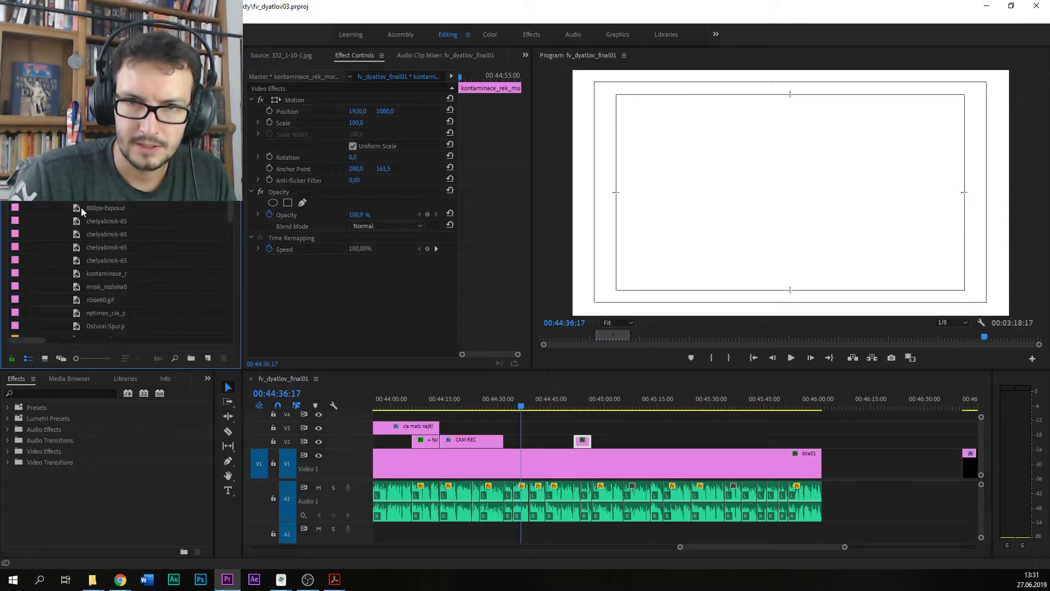
pyautogui.scroll(-5, 120, 268)
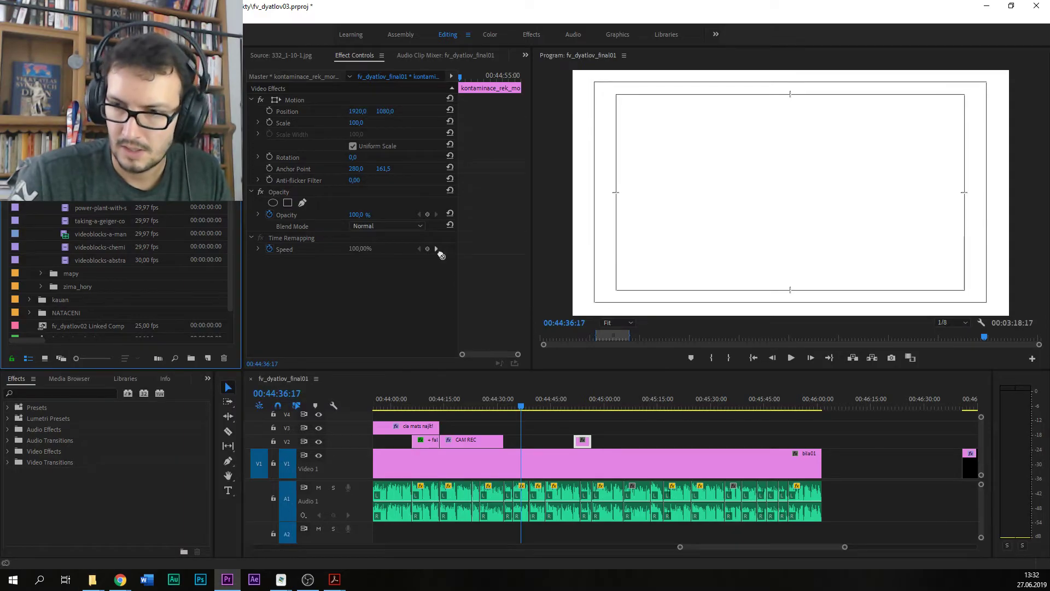
pyautogui.click(515, 393)
pyautogui.press('space')
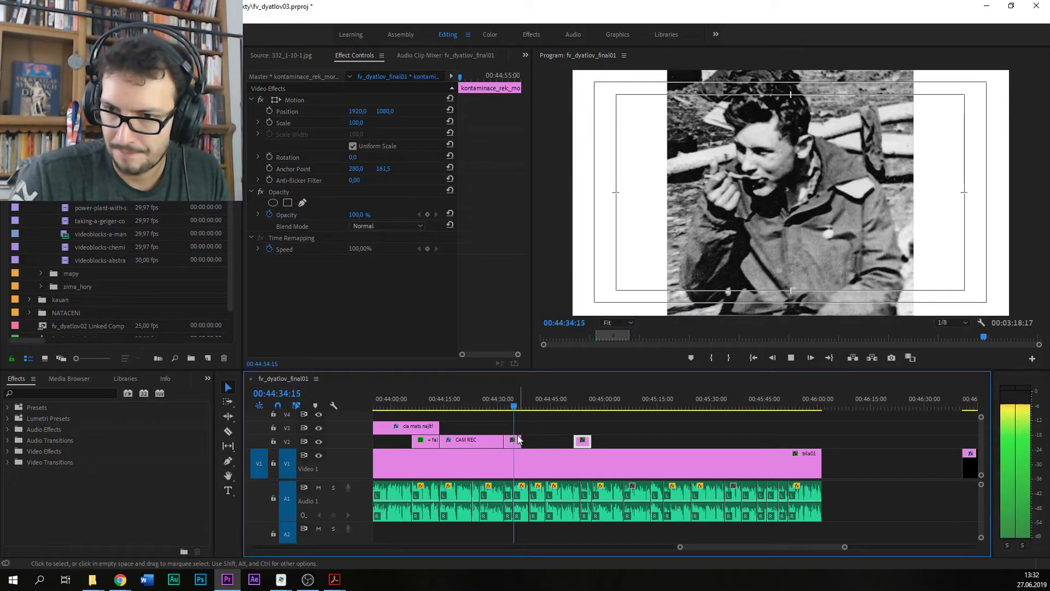
# Step: Move the Krivonischenko photo to start at 00:44:34:10, extend its end to about 00:44:43:13 and save the project
pyautogui.click(513, 399)
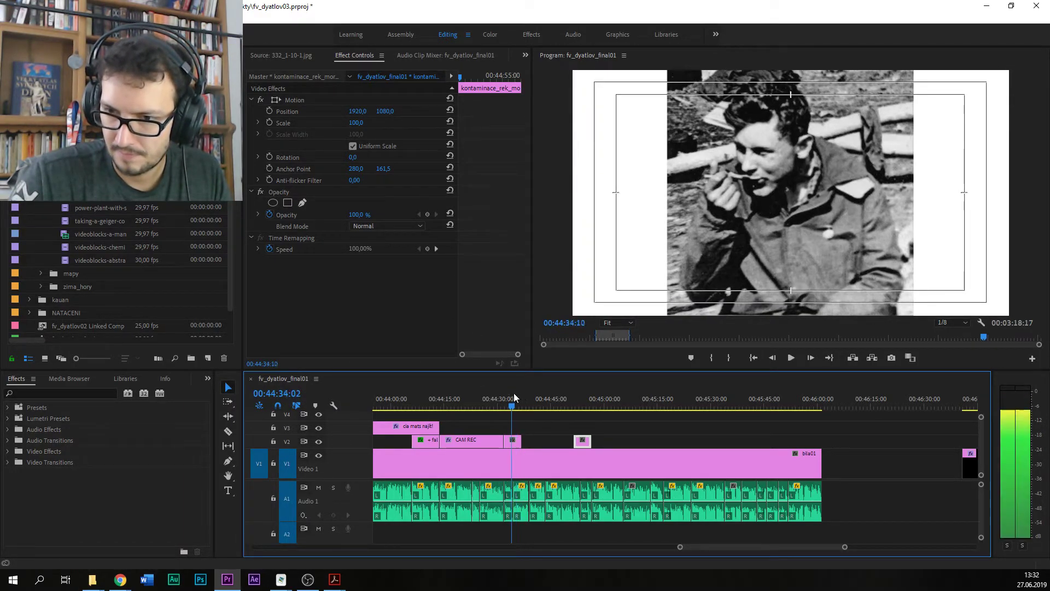
pyautogui.press('space')
pyautogui.moveTo(513, 440); pyautogui.dragTo(523, 447)
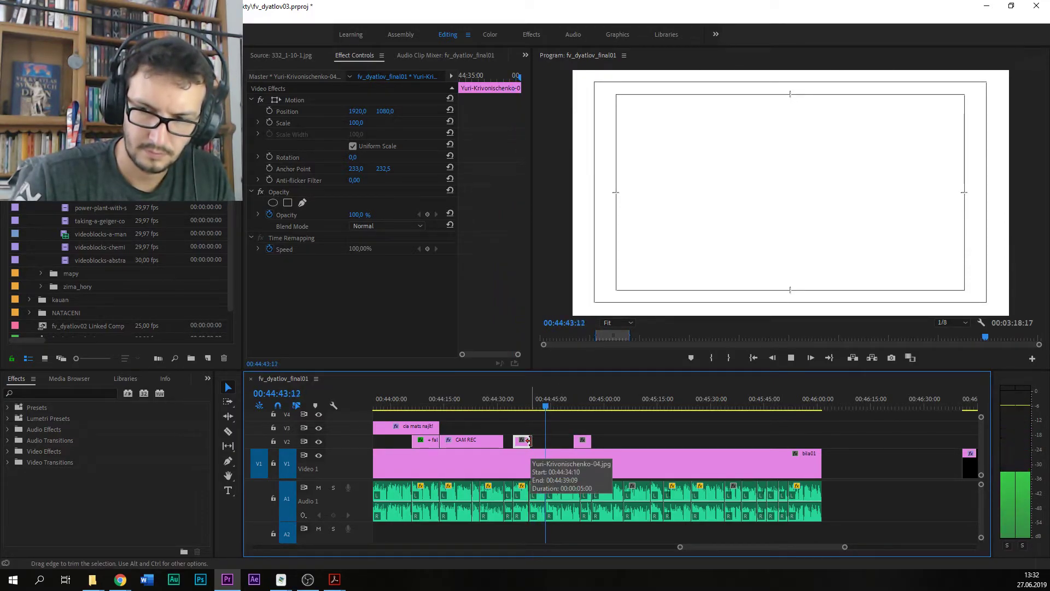
pyautogui.moveTo(528, 441); pyautogui.dragTo(542, 440)
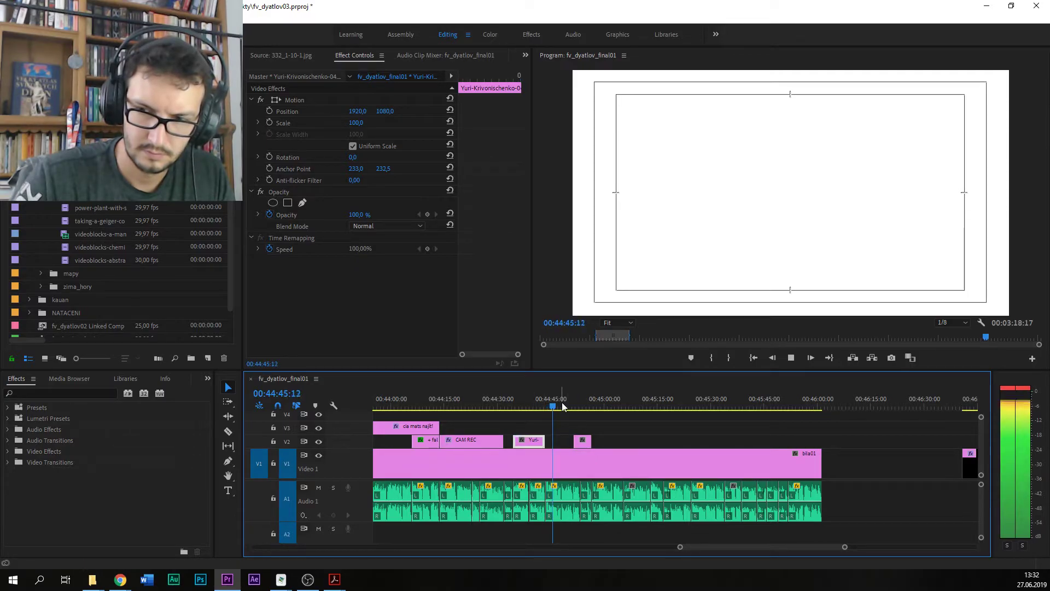
pyautogui.hotkey('ctrl', 's')
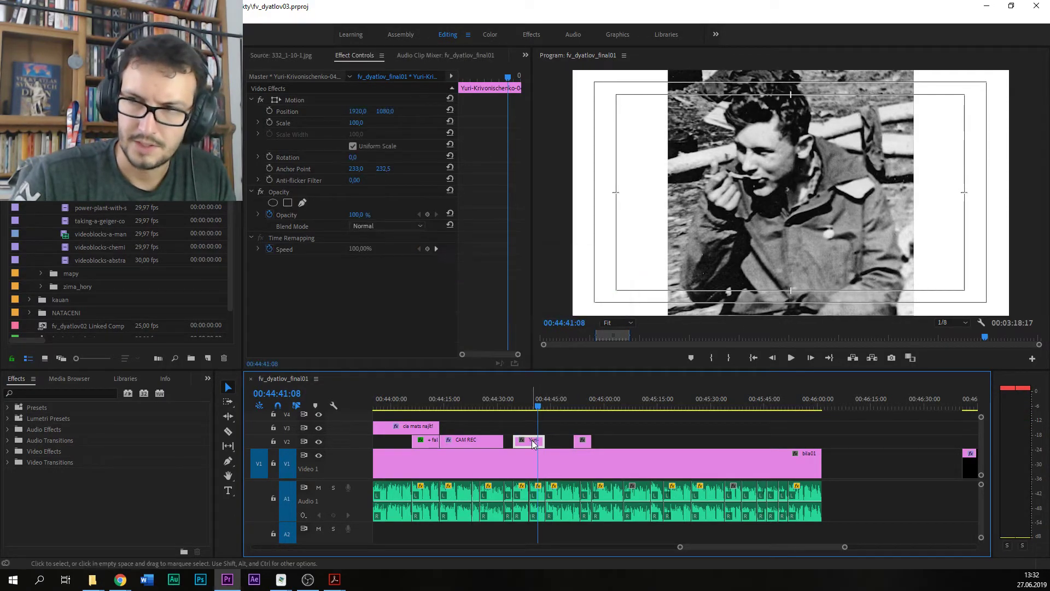
# Step: Scale the Krivonischenko photo to 80, save the project and play the clip up to 00:44:40:01
pyautogui.moveTo(354, 125); pyautogui.dragTo(343, 125)
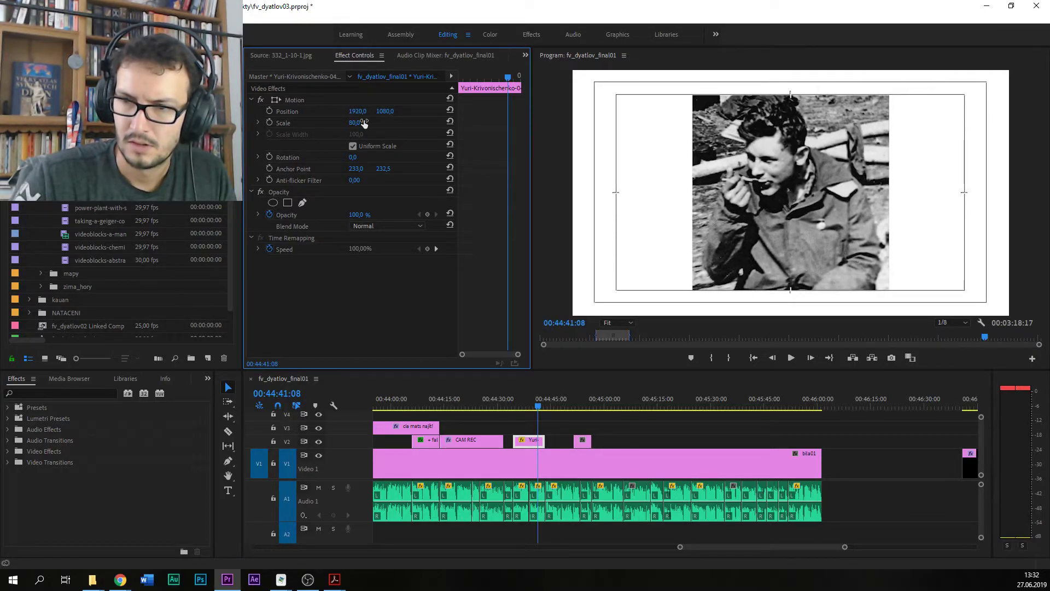
pyautogui.hotkey('ctrl', 's')
pyautogui.click(517, 406)
pyautogui.press('space')
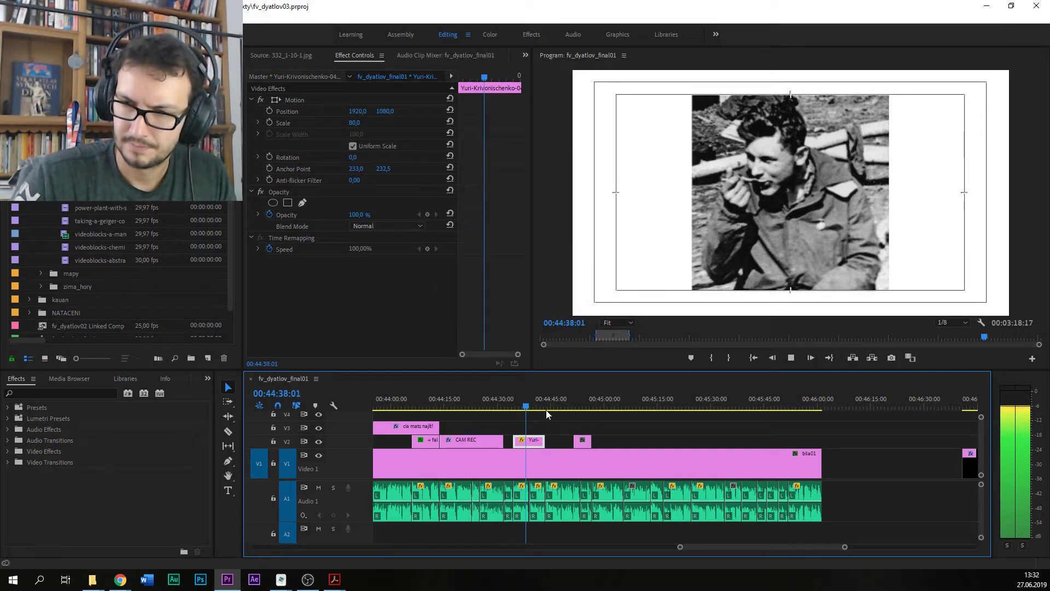
pyautogui.press('space')
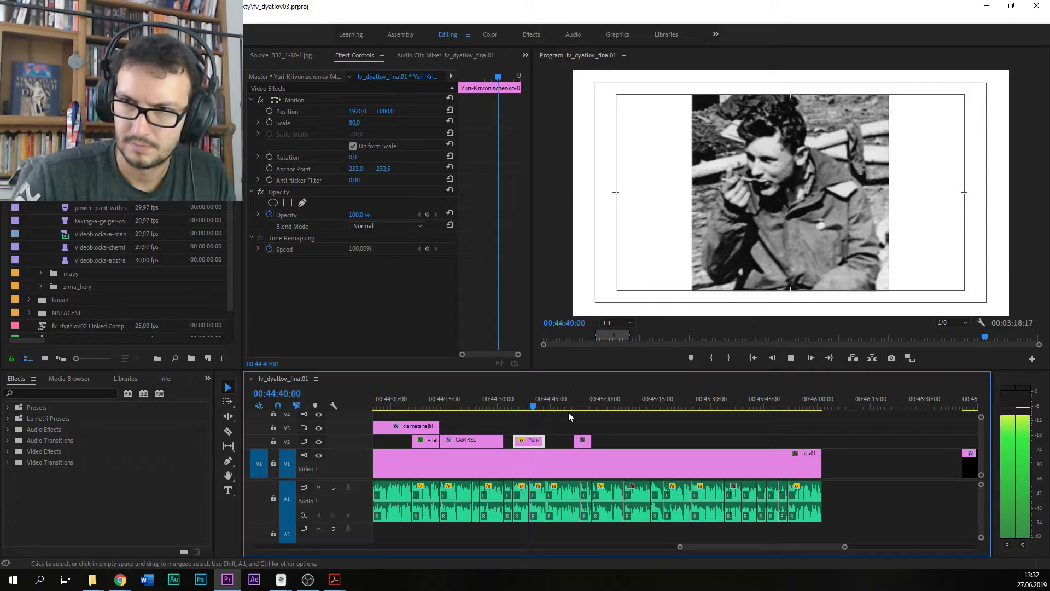
# Step: Shift the Krivonischenko photo toward the frame's left side with a horizontal position of 1059 and save the project
pyautogui.moveTo(357, 111); pyautogui.dragTo(273, 111)
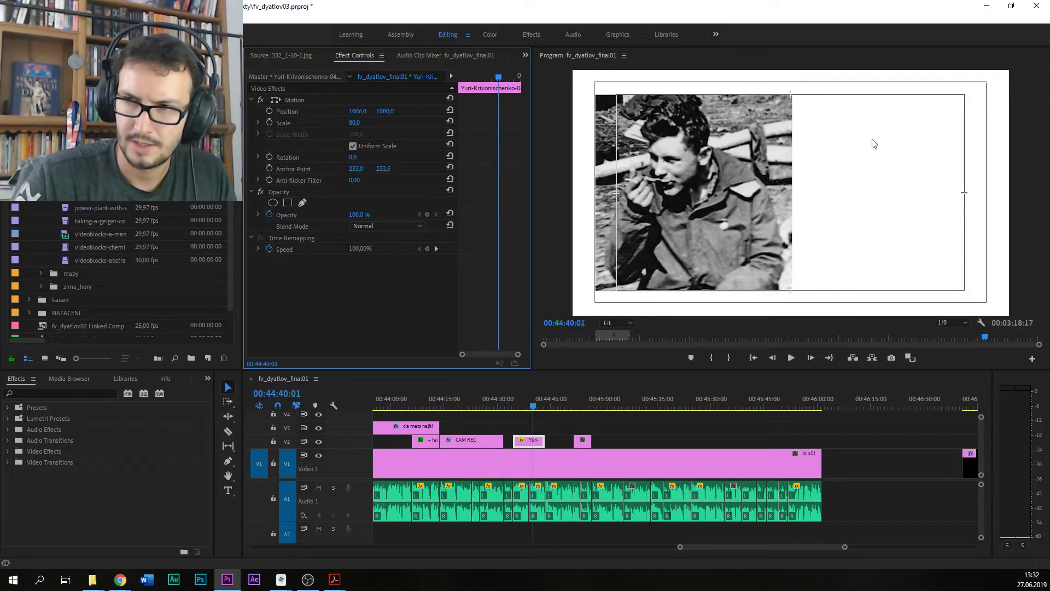
pyautogui.hotkey('ctrl', 's')
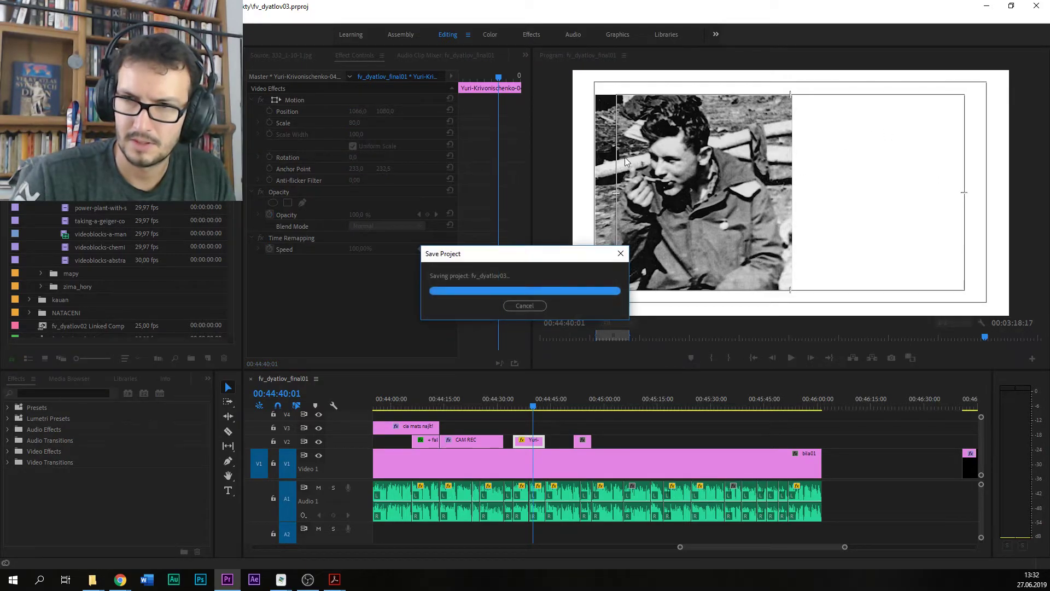
pyautogui.moveTo(365, 111); pyautogui.dragTo(361, 112)
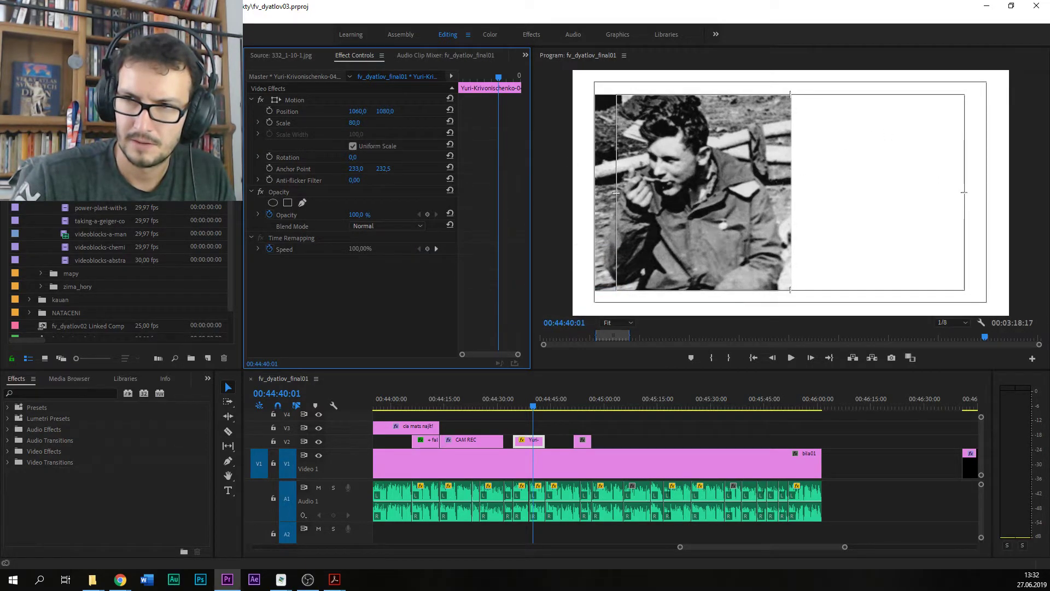
pyautogui.hotkey('ctrl', 's')
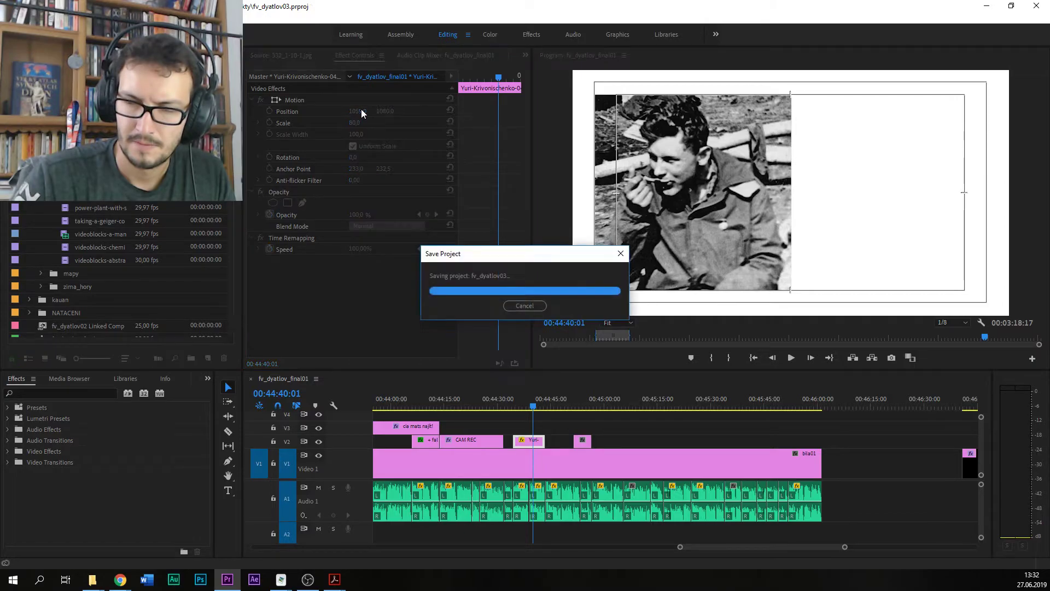
# Step: Play the narration past the Krivonischenko photo, extend the clip to a duration of about 00:00:18:22 and save the project
pyautogui.click(528, 444)
pyautogui.press('space')
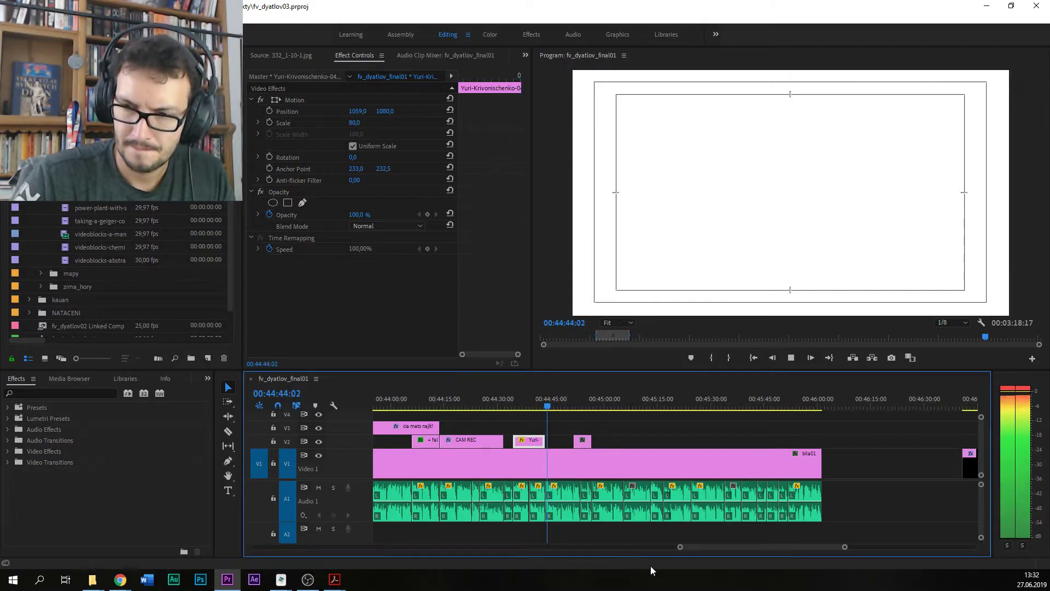
pyautogui.scroll(-2, 719, 548)
pyautogui.moveTo(547, 441); pyautogui.dragTo(635, 440)
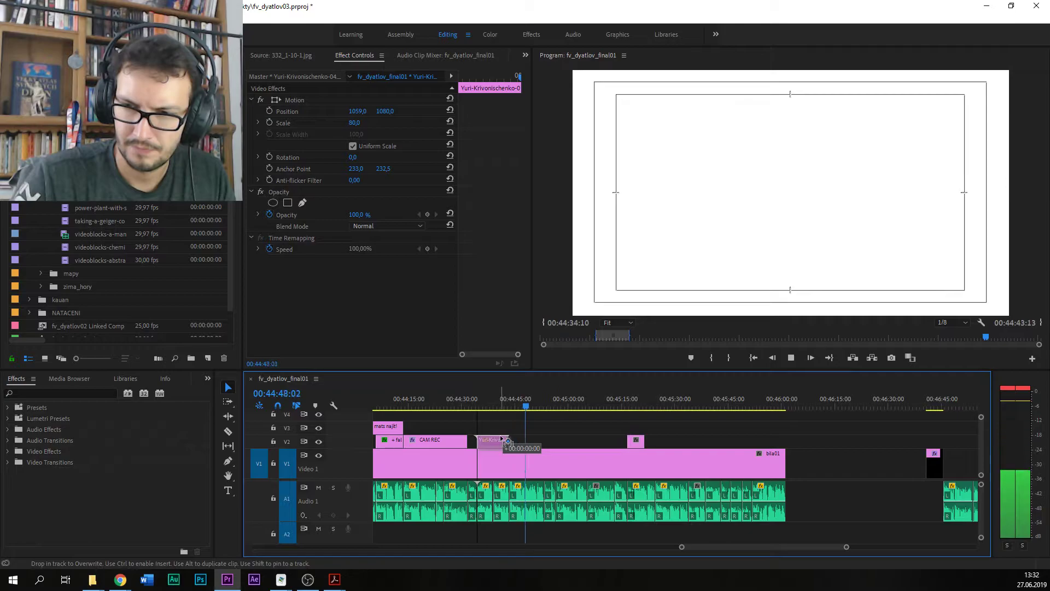
pyautogui.moveTo(508, 440); pyautogui.dragTo(546, 439)
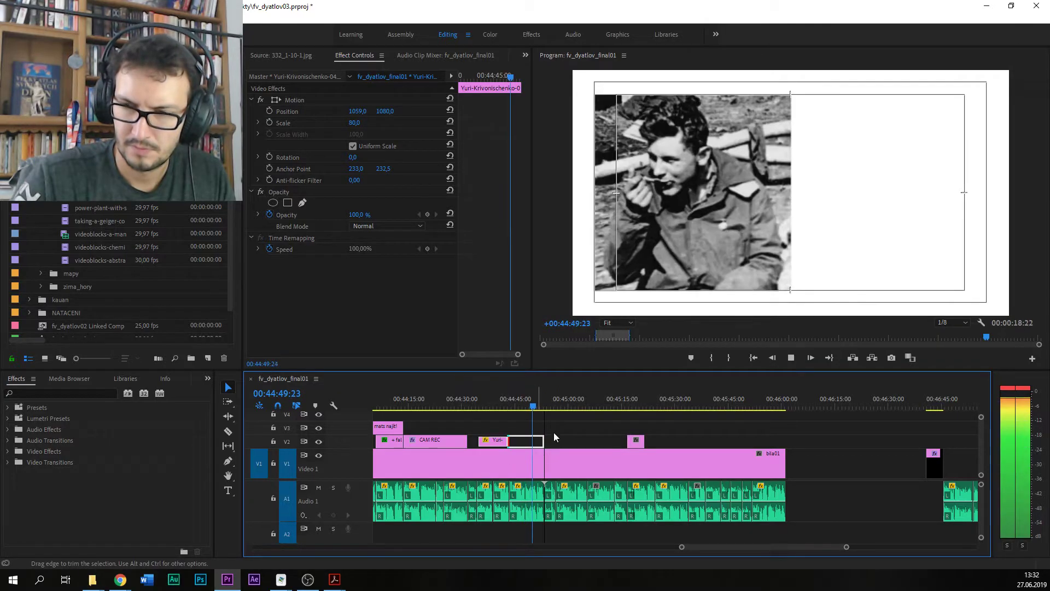
pyautogui.hotkey('ctrl', 's')
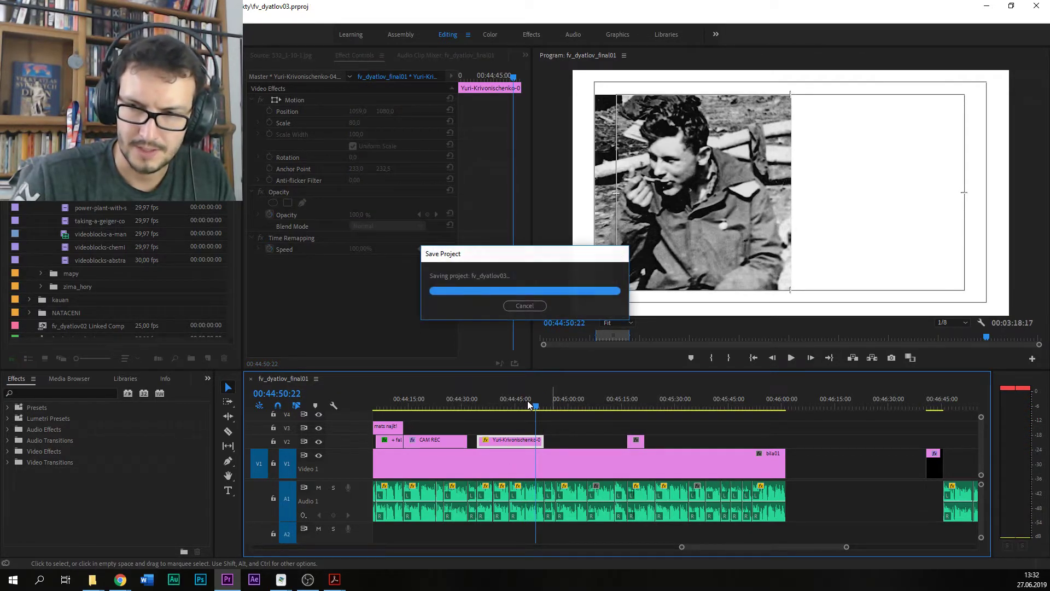
pyautogui.click(526, 402)
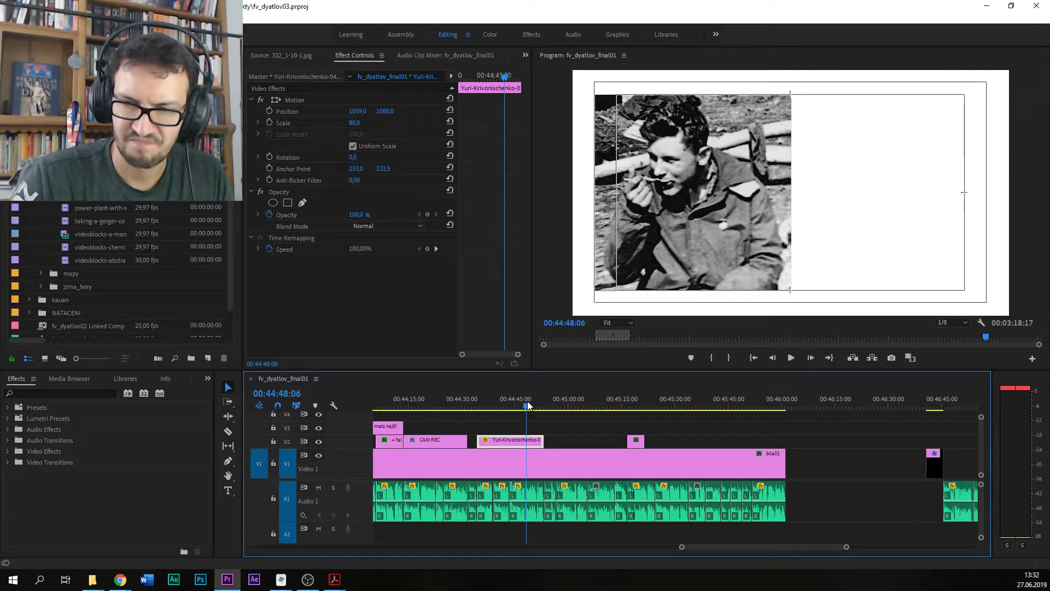
# Step: Switch to Chrome and examine the Dyatlov Pass website's navigation categories for material on the hikers' radioactive clothes
pyautogui.click(120, 579)
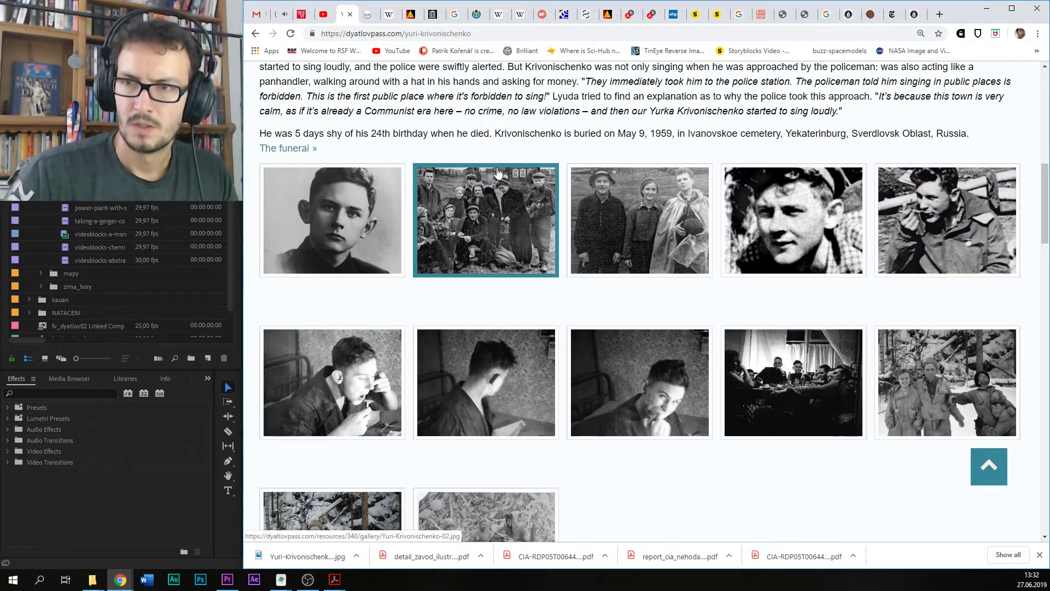
pyautogui.scroll(15, 498, 174)
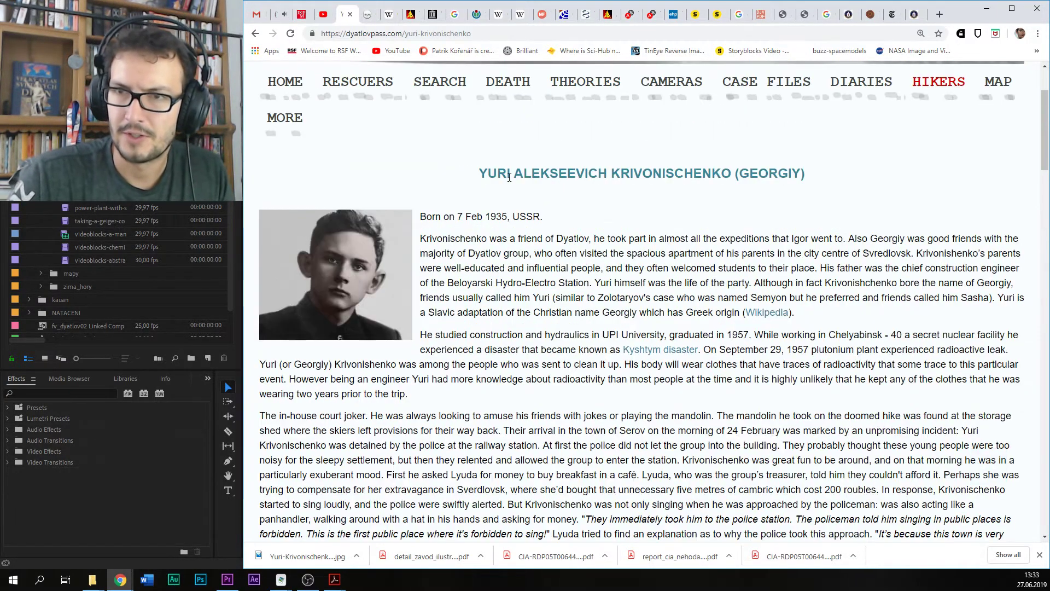
pyautogui.moveTo(525, 186)
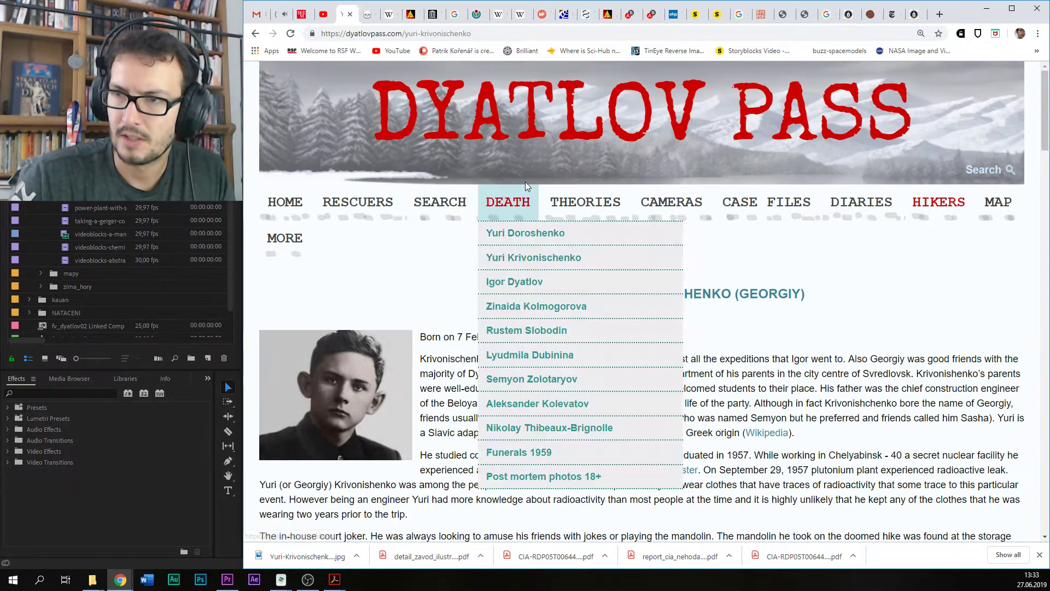
pyautogui.moveTo(585, 209)
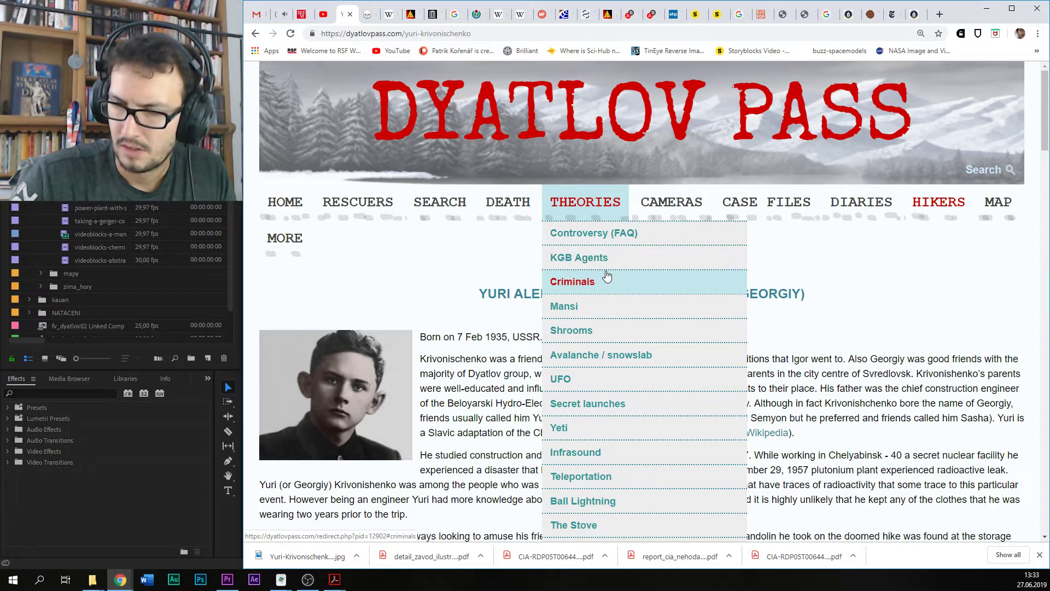
pyautogui.scroll(-2, 588, 380)
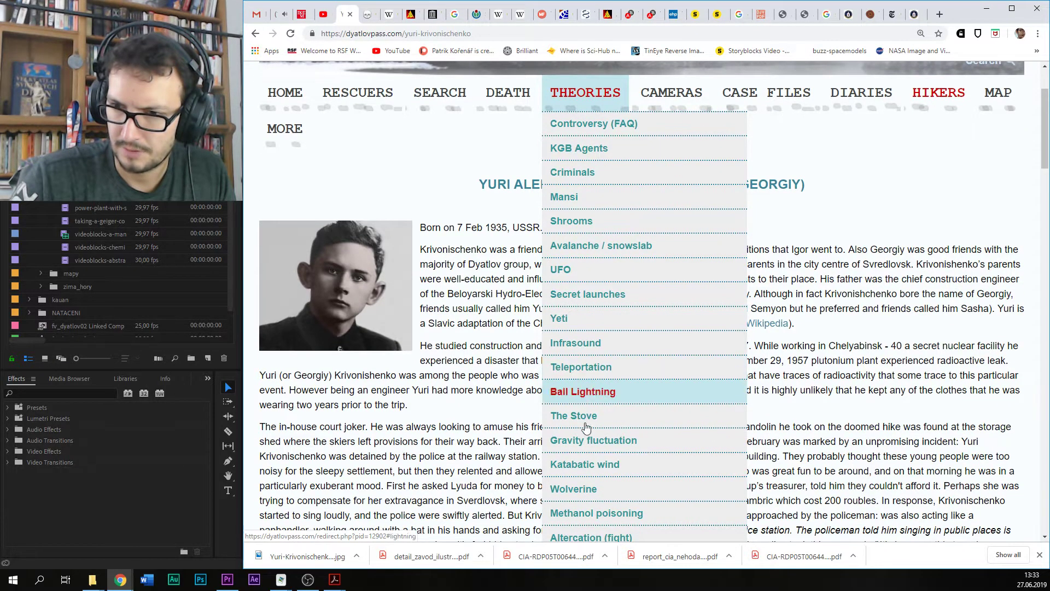
pyautogui.scroll(-1, 587, 421)
pyautogui.scroll(4, 929, 131)
pyautogui.moveTo(1008, 205)
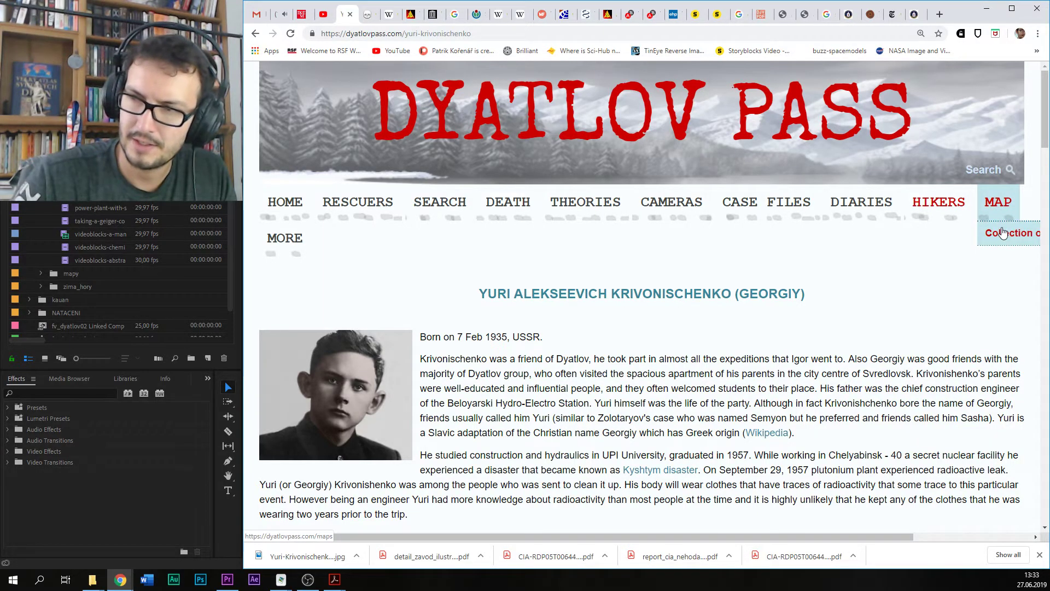
pyautogui.moveTo(300, 240)
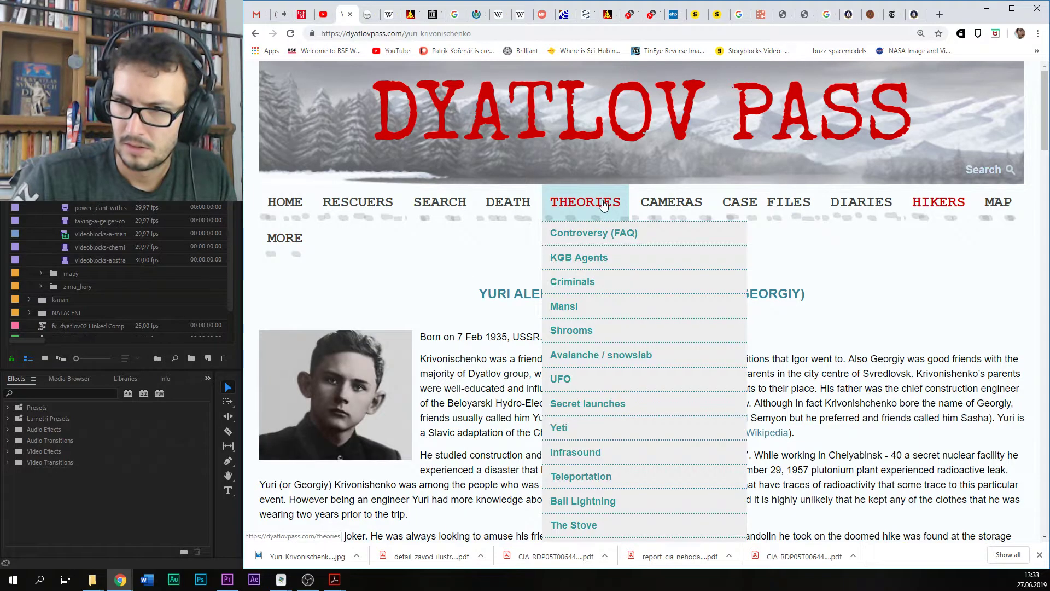
pyautogui.moveTo(668, 205)
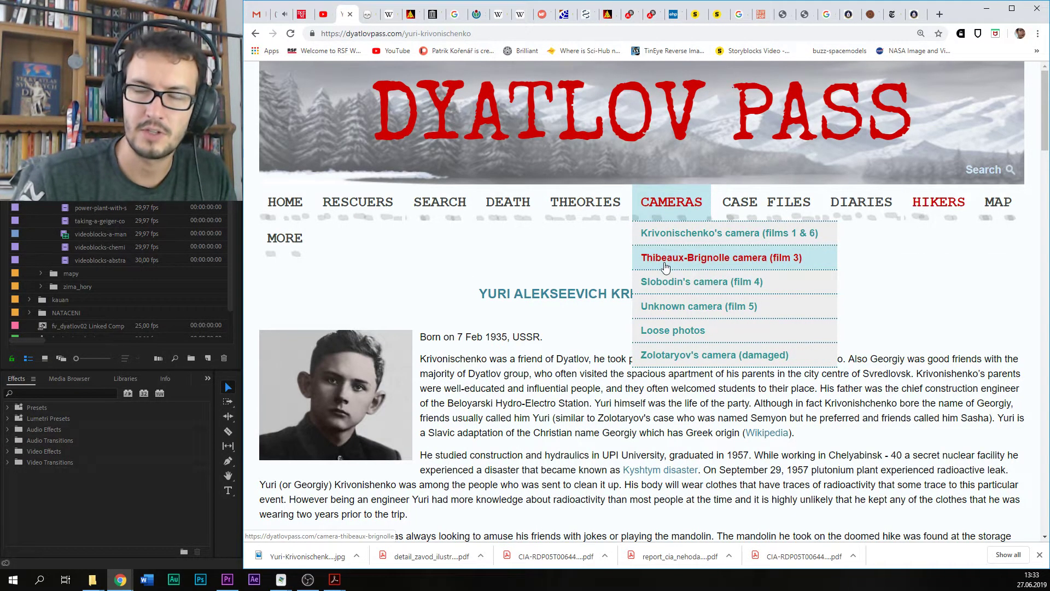
pyautogui.moveTo(759, 215)
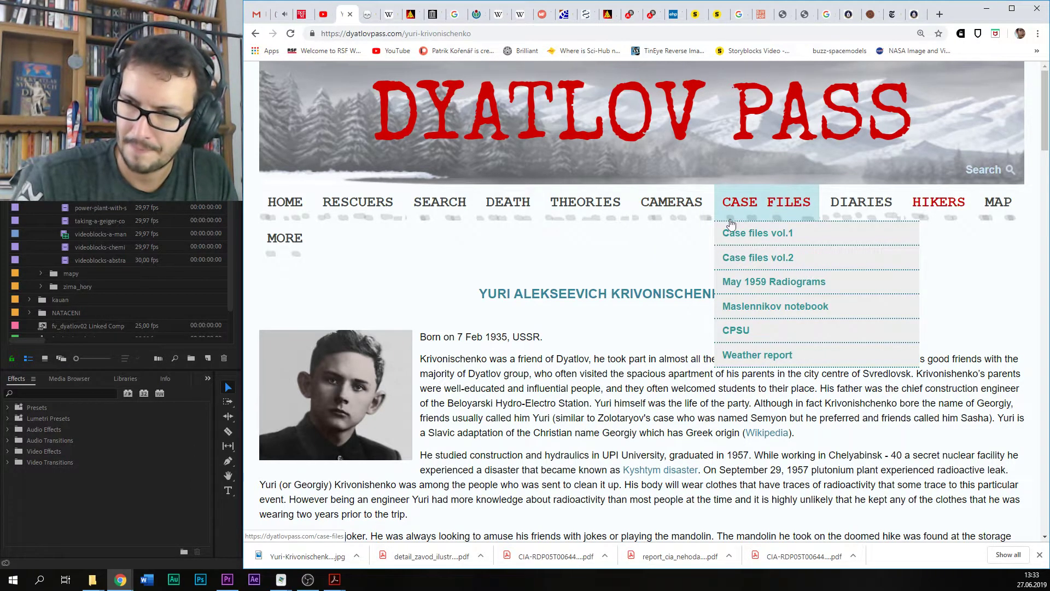
pyautogui.moveTo(465, 212)
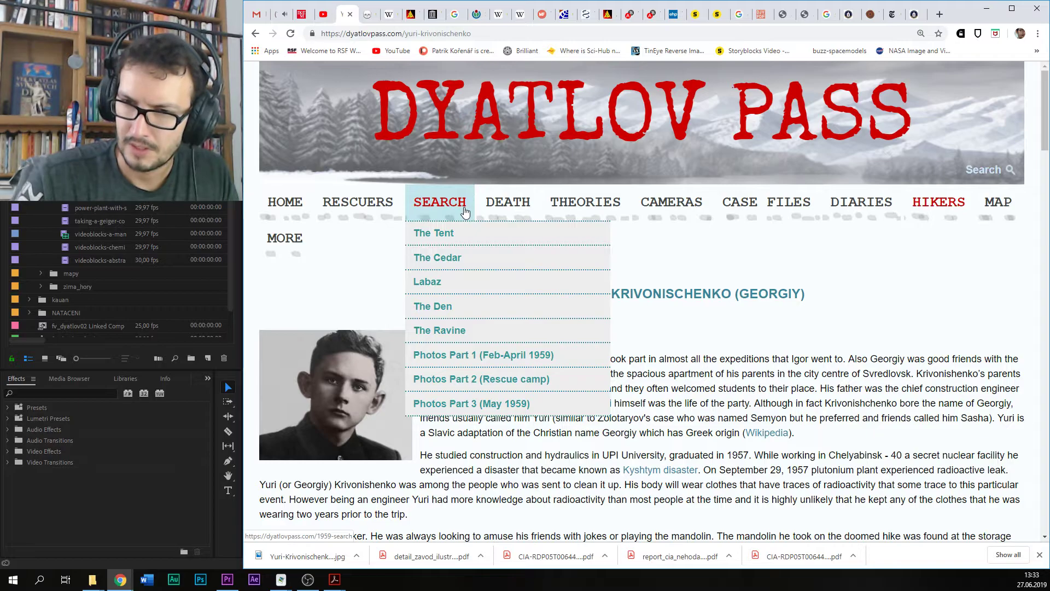
pyautogui.moveTo(289, 211)
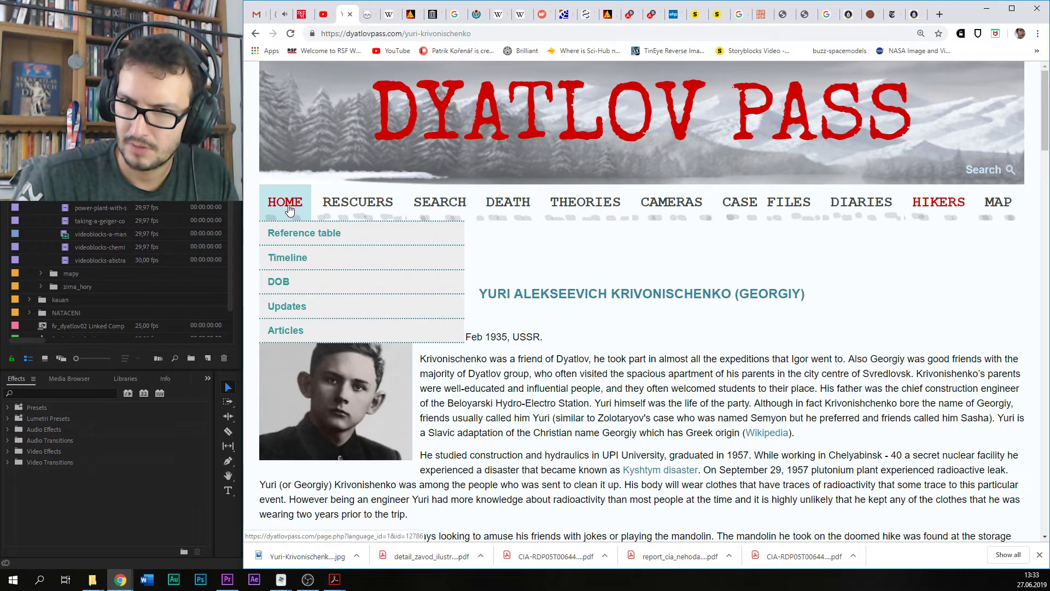
pyautogui.moveTo(731, 200)
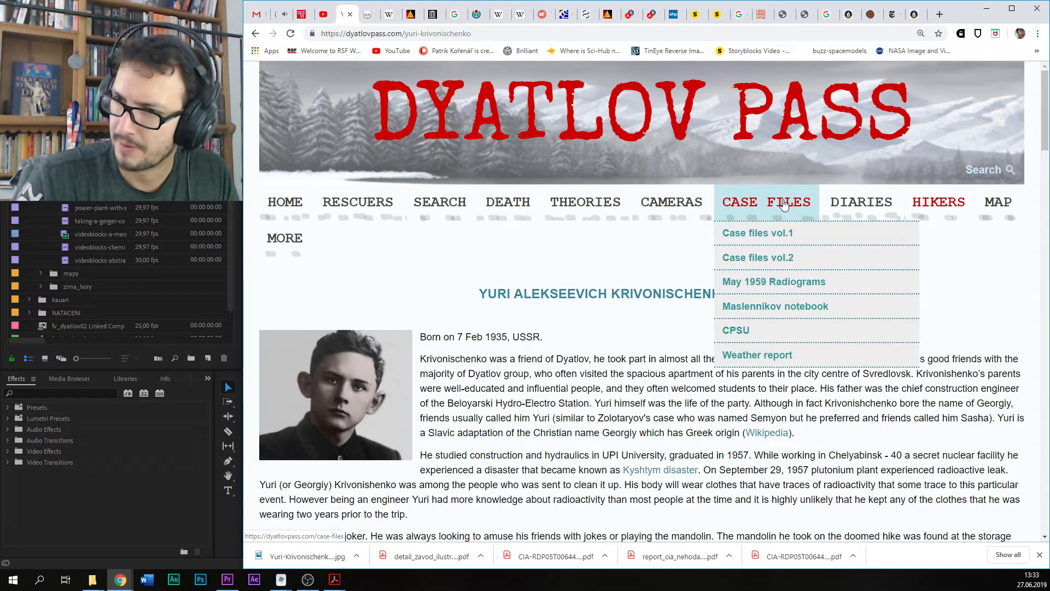
pyautogui.moveTo(871, 200)
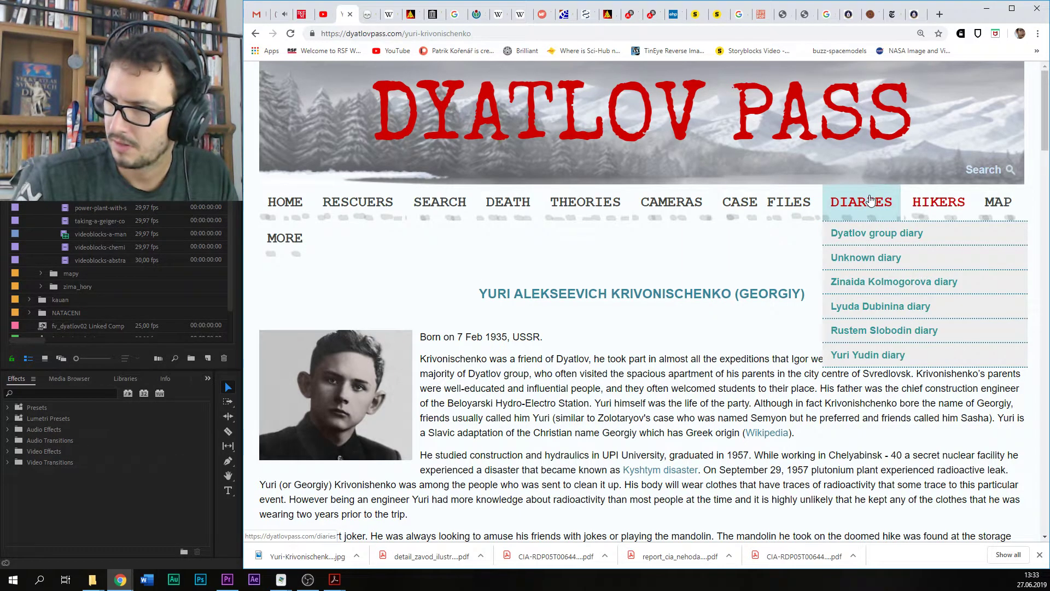
pyautogui.moveTo(919, 202)
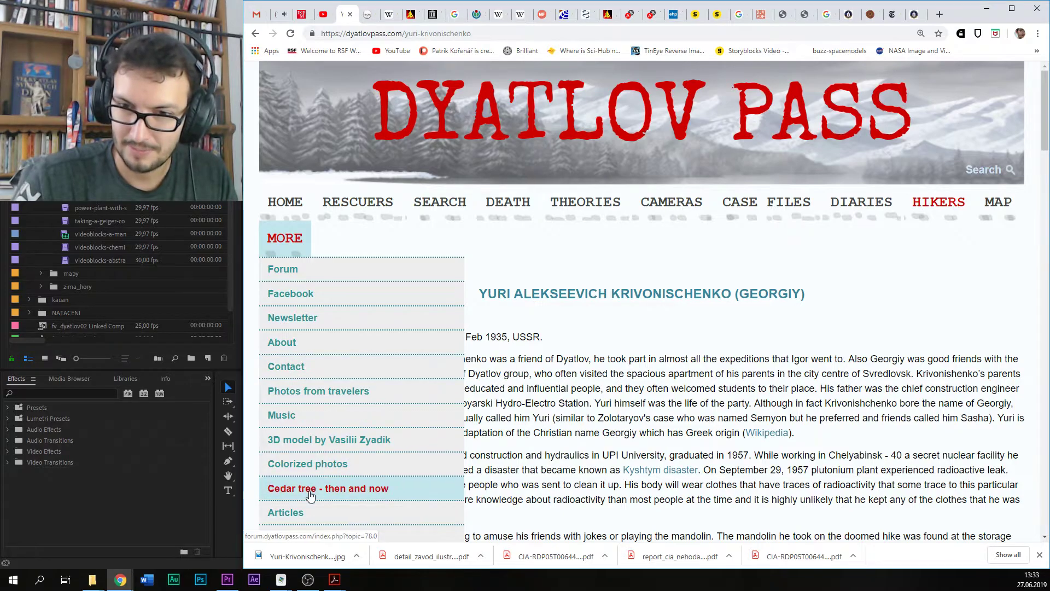
pyautogui.moveTo(521, 211)
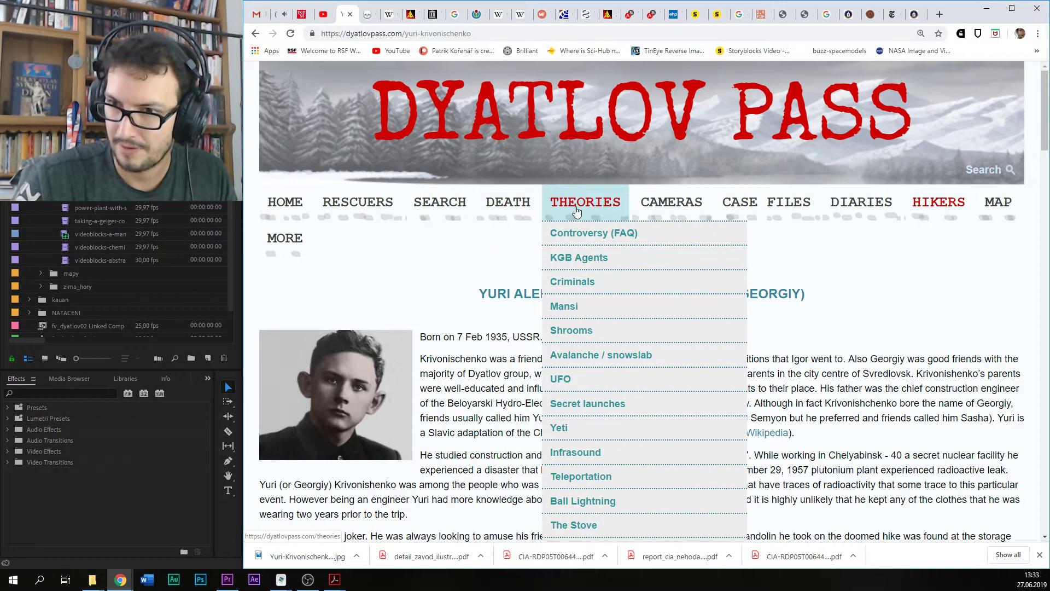
pyautogui.scroll(-5, 591, 268)
pyautogui.scroll(4, 602, 228)
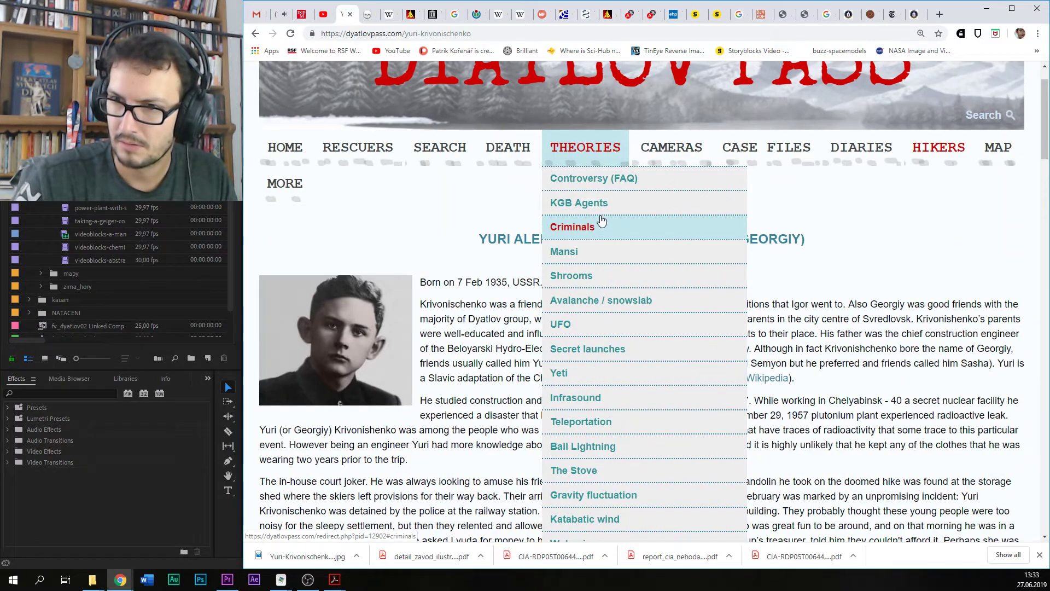
# Step: Open the Controversy (FAQ) page and go to its section "Radioactive contamination on hikers clothes"
pyautogui.click(603, 186)
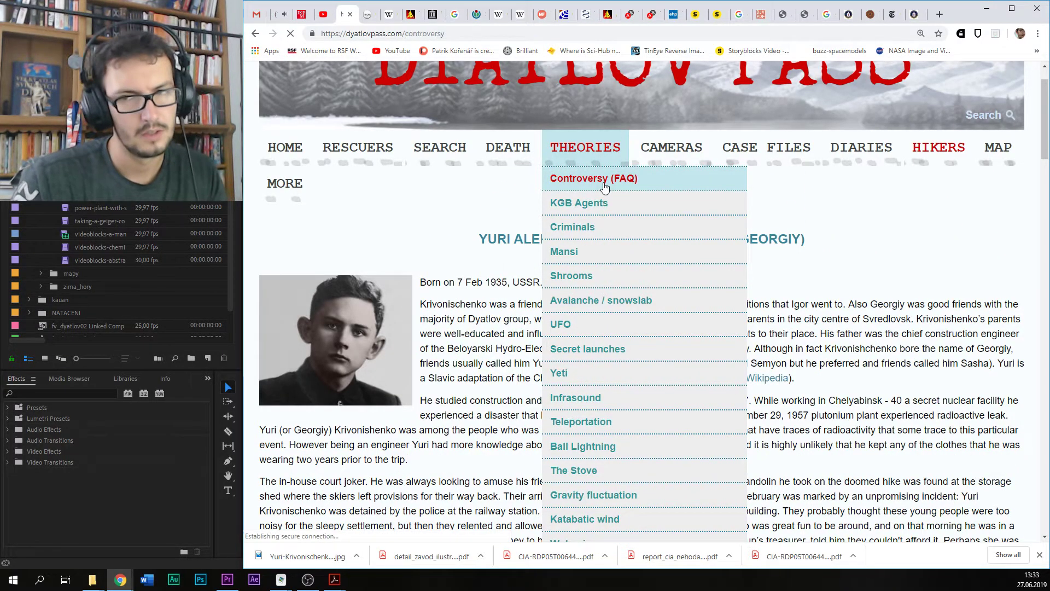
pyautogui.scroll(-3, 657, 257)
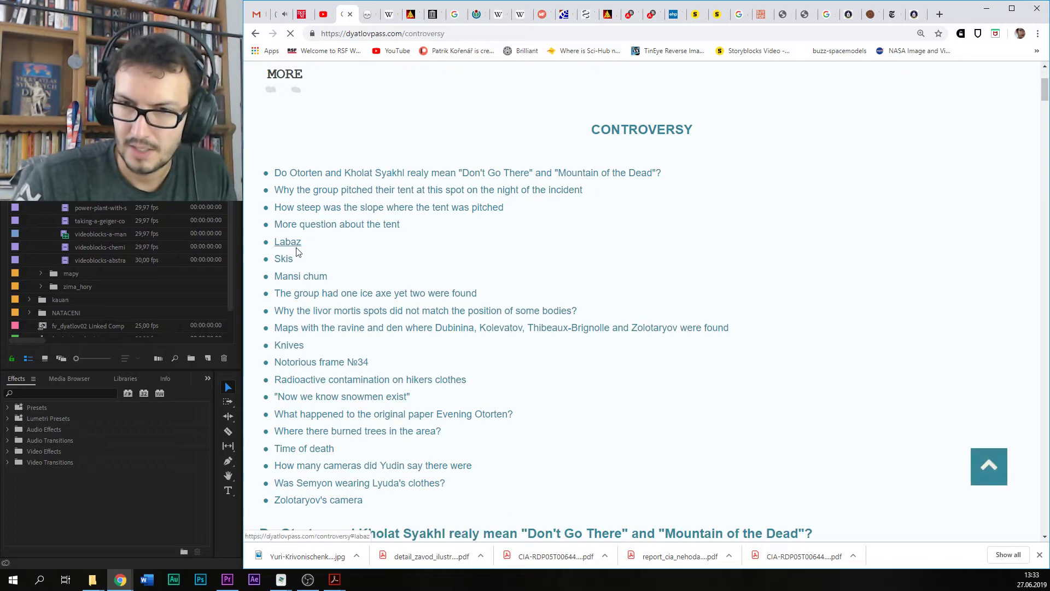
pyautogui.click(309, 379)
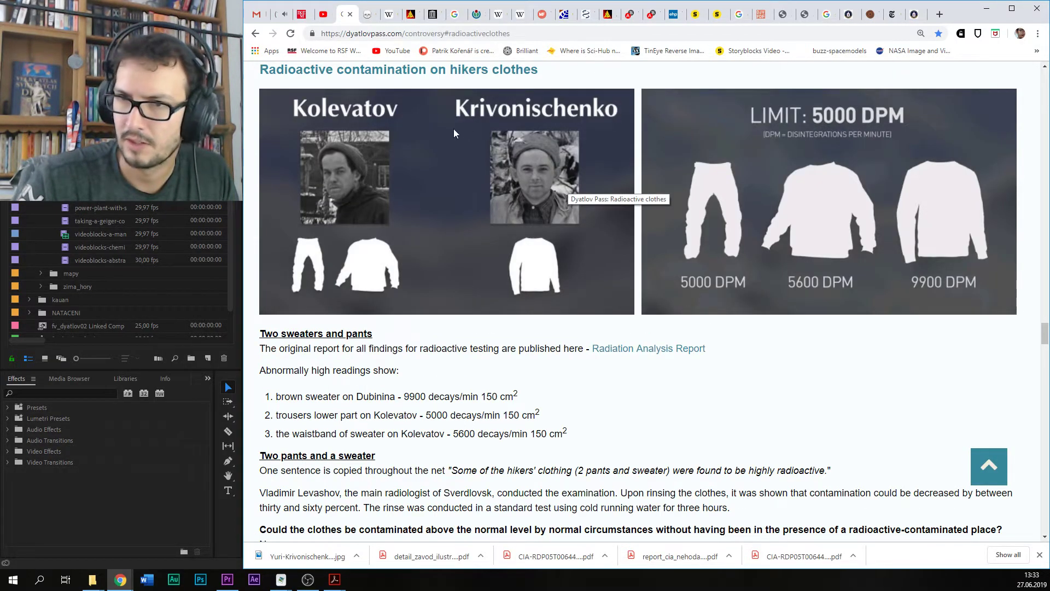
# Step: Save the Kolevatov and Krivonischenko clothing image as Dyatlov-pass-radioactive-clothes-1-thumb.jpg in the majak folder
pyautogui.rightClick(427, 133)
pyautogui.click(463, 157)
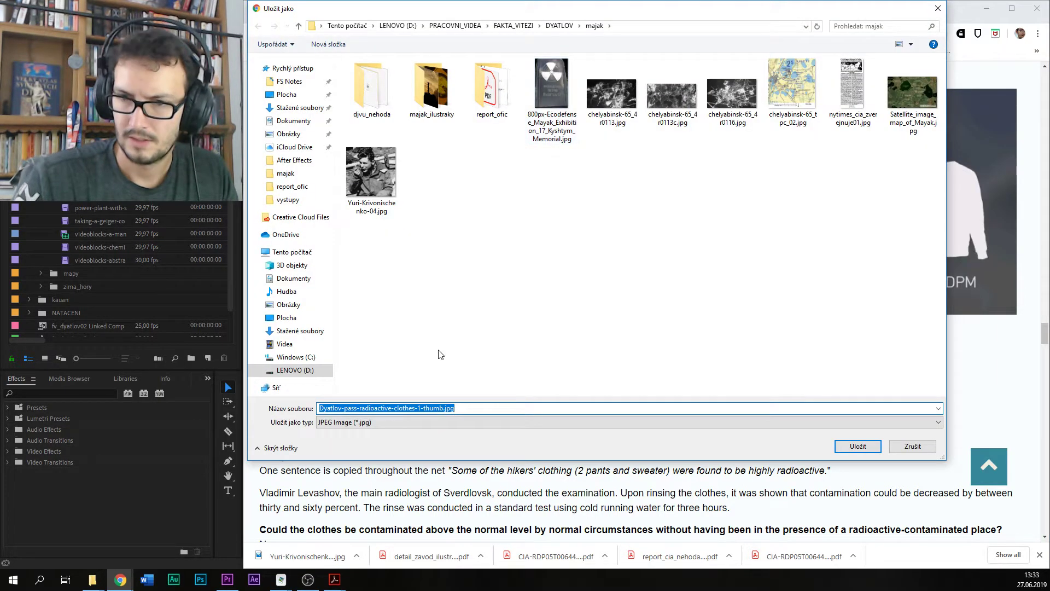
pyautogui.click(866, 447)
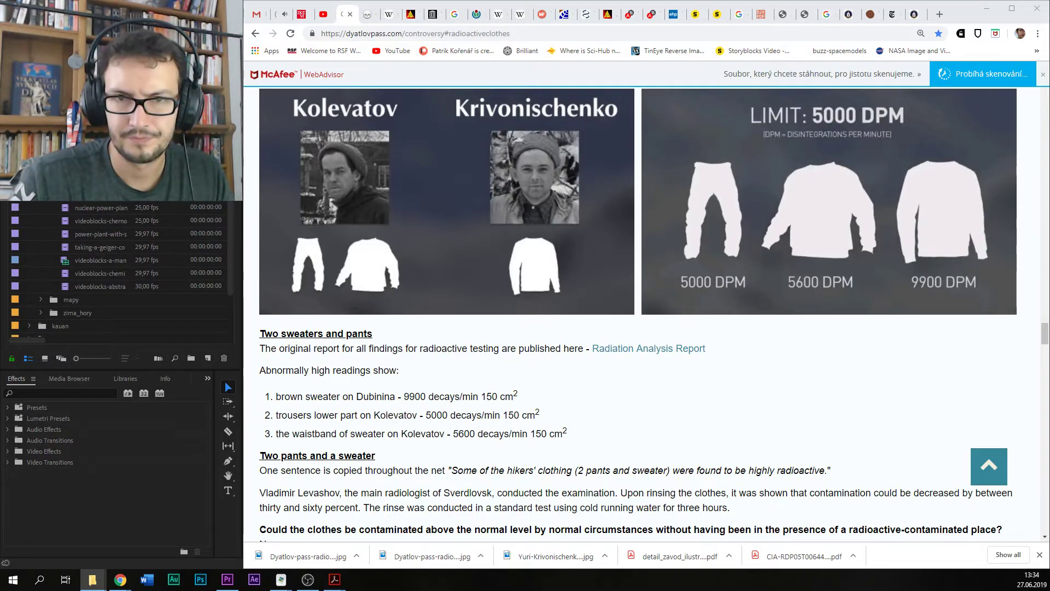
# Step: Switch to Premiere Pro, add the 5000 DPM clothing image on V2 and fit it over the Krivonischenko photo's last part according to the narration
pyautogui.hotkey('alt', 'Tab')
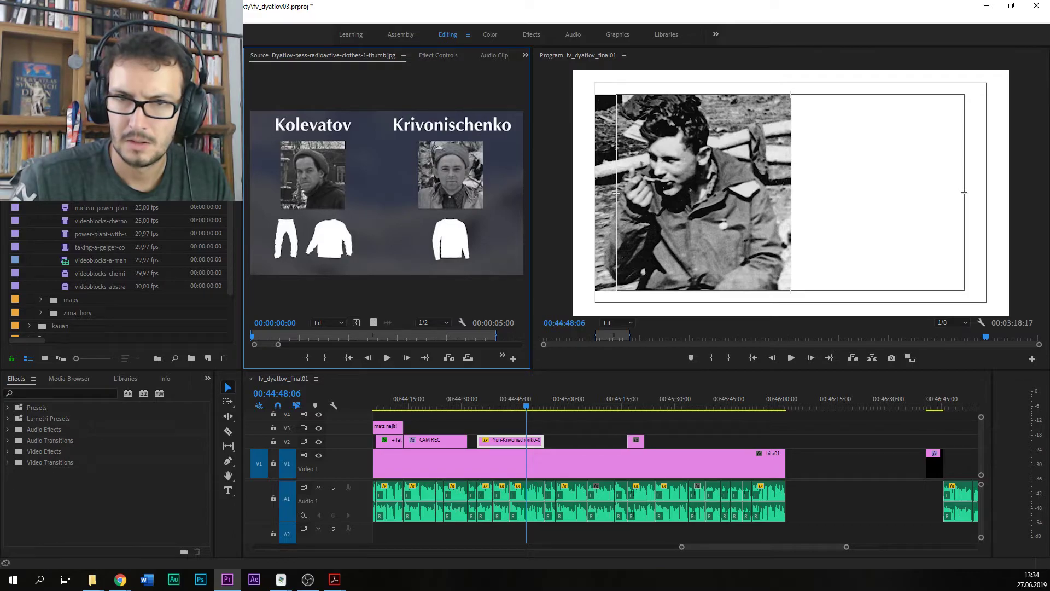
pyautogui.moveTo(387, 191); pyautogui.dragTo(564, 440)
pyautogui.click(515, 404)
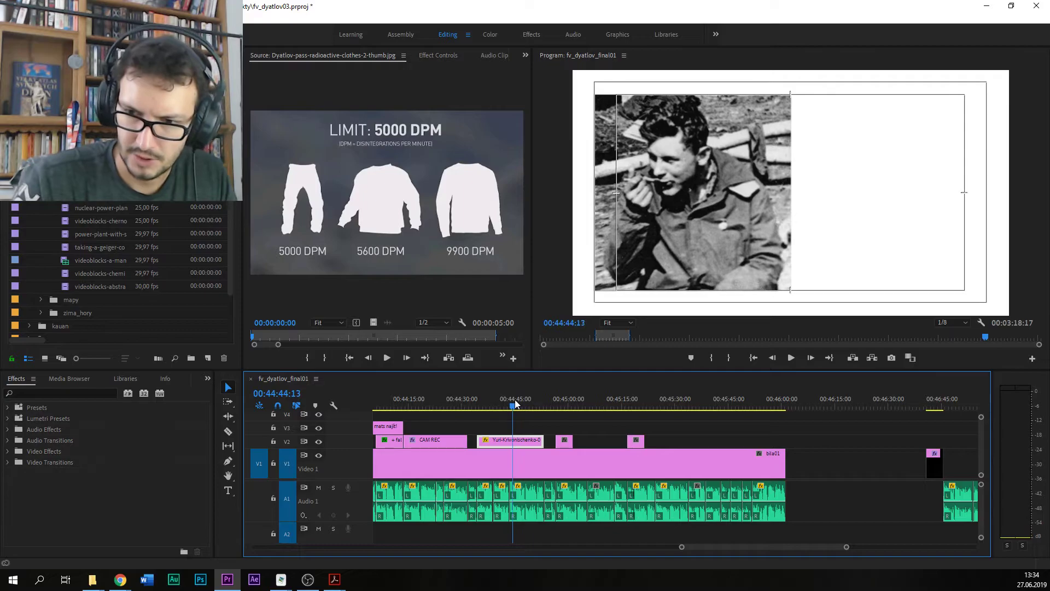
pyautogui.press('space')
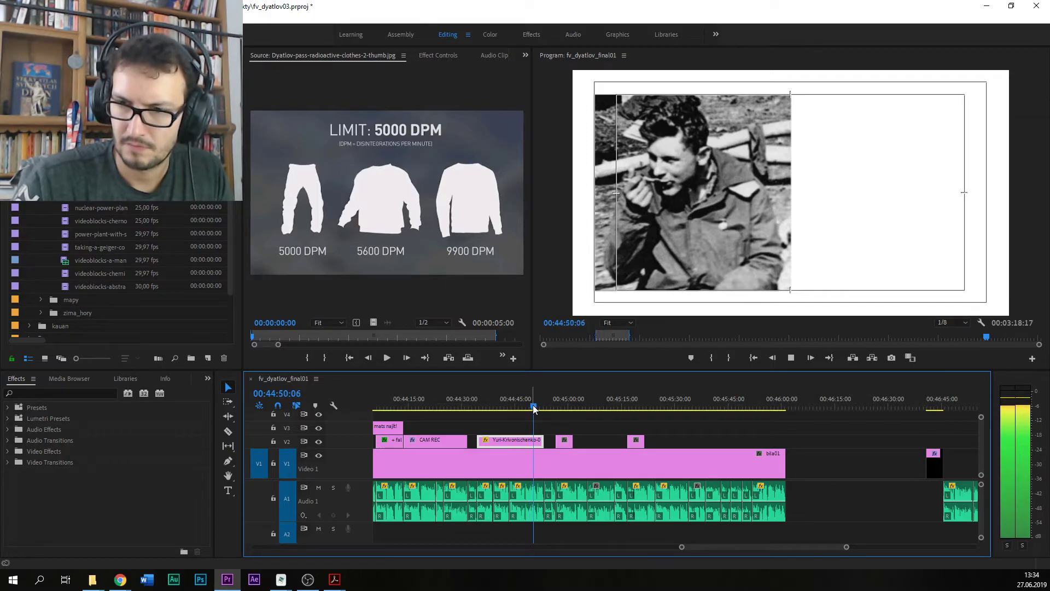
pyautogui.press('space')
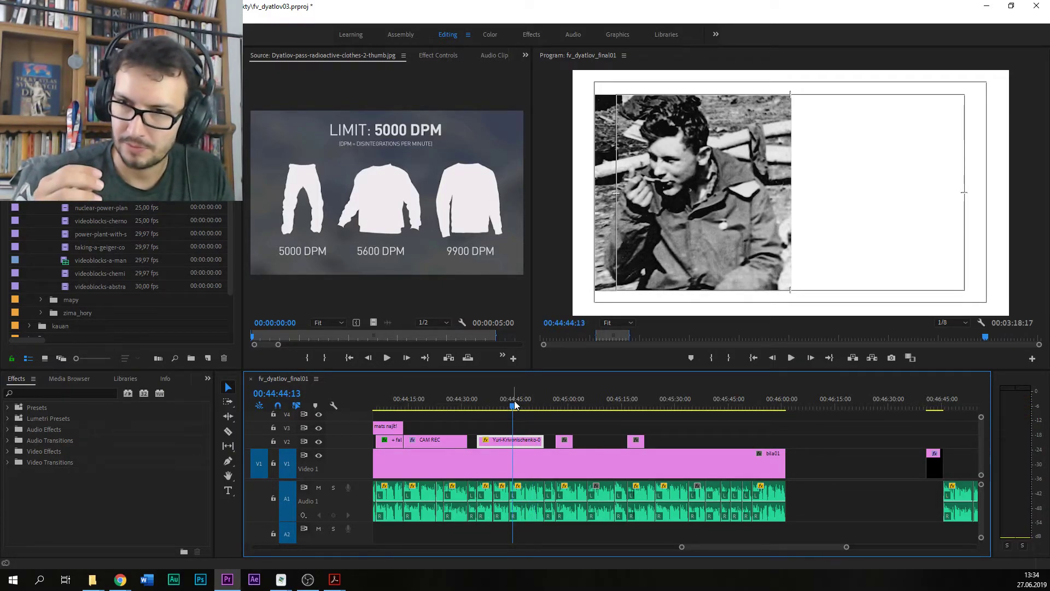
pyautogui.press('space')
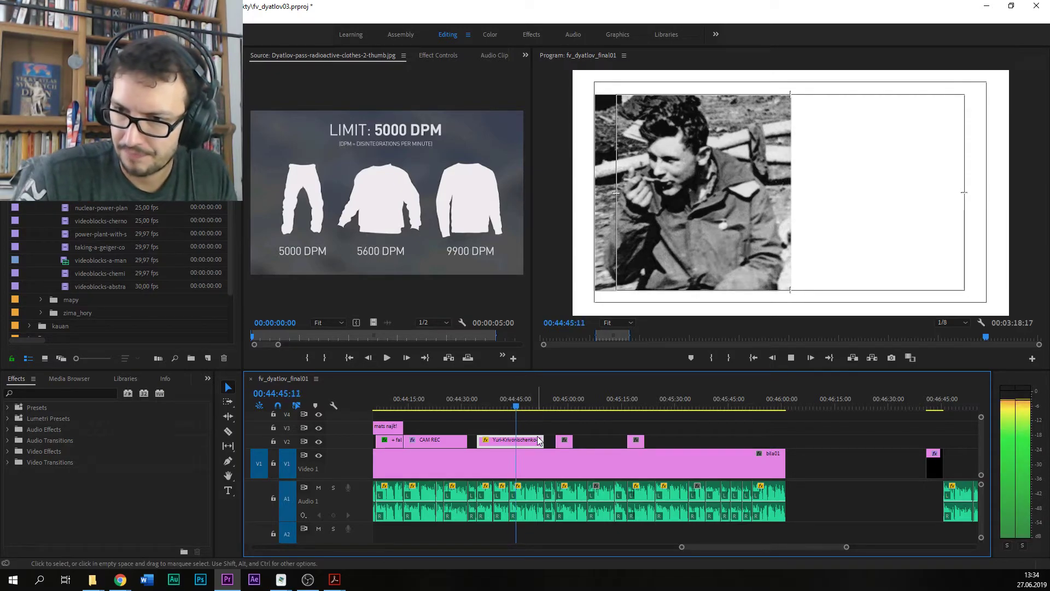
pyautogui.press('space')
pyautogui.moveTo(517, 426); pyautogui.dragTo(543, 437)
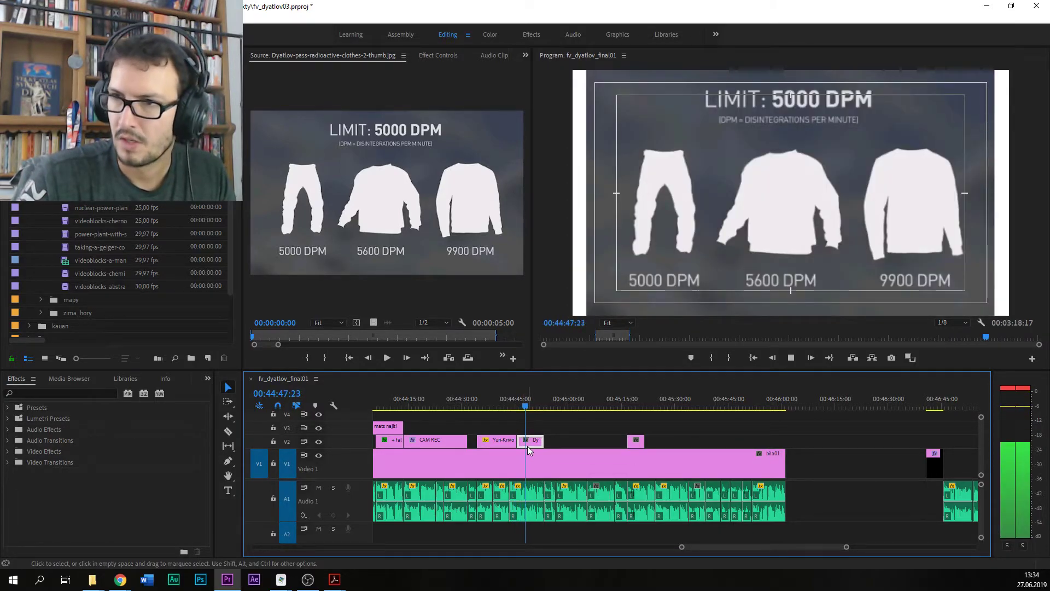
# Step: Stop playback, scale the 5000 DPM clothing image to 108 so it fills the frame and save the project
pyautogui.press('space')
pyautogui.click(437, 55)
pyautogui.moveTo(356, 122); pyautogui.dragTo(510, 142)
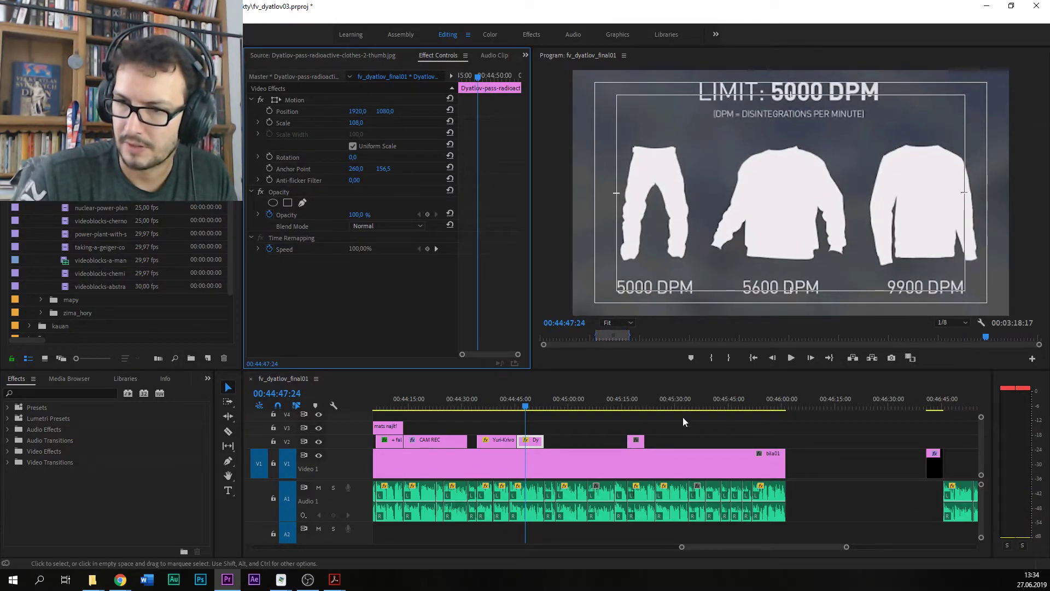
pyautogui.hotkey('ctrl', 's')
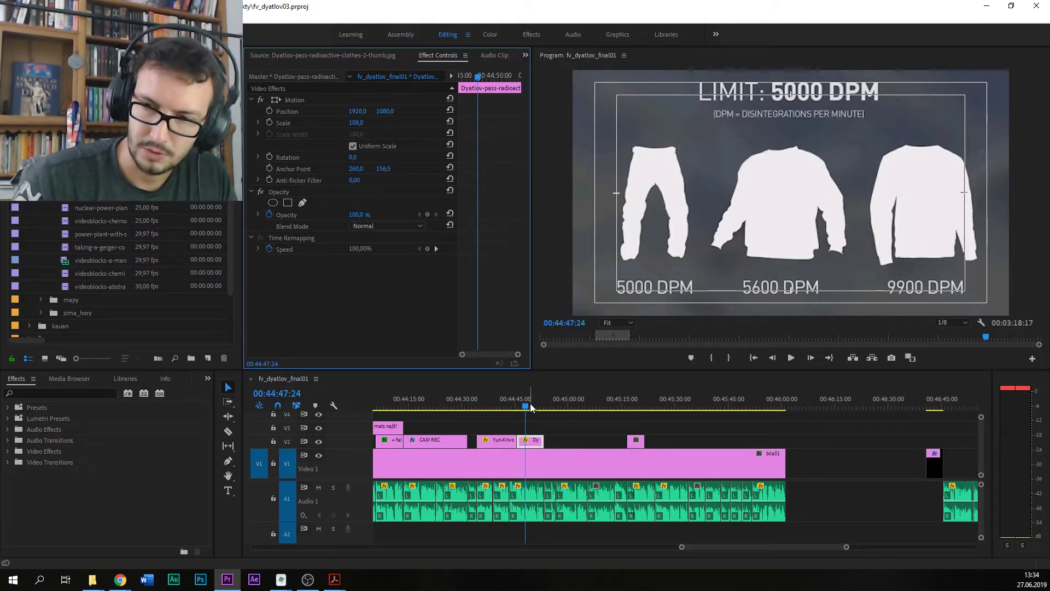
# Step: Play the narration from 00:44:51:00 and extend the clothing image's end to about 00:45:12
pyautogui.moveTo(526, 405); pyautogui.dragTo(537, 396)
pyautogui.hotkey('ctrl', 's')
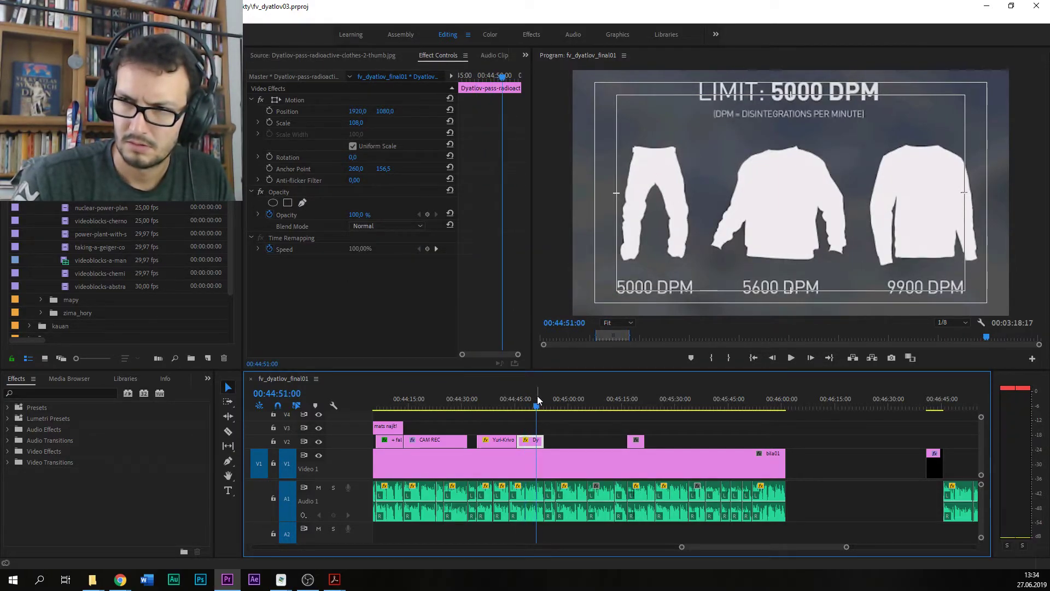
pyautogui.press('space')
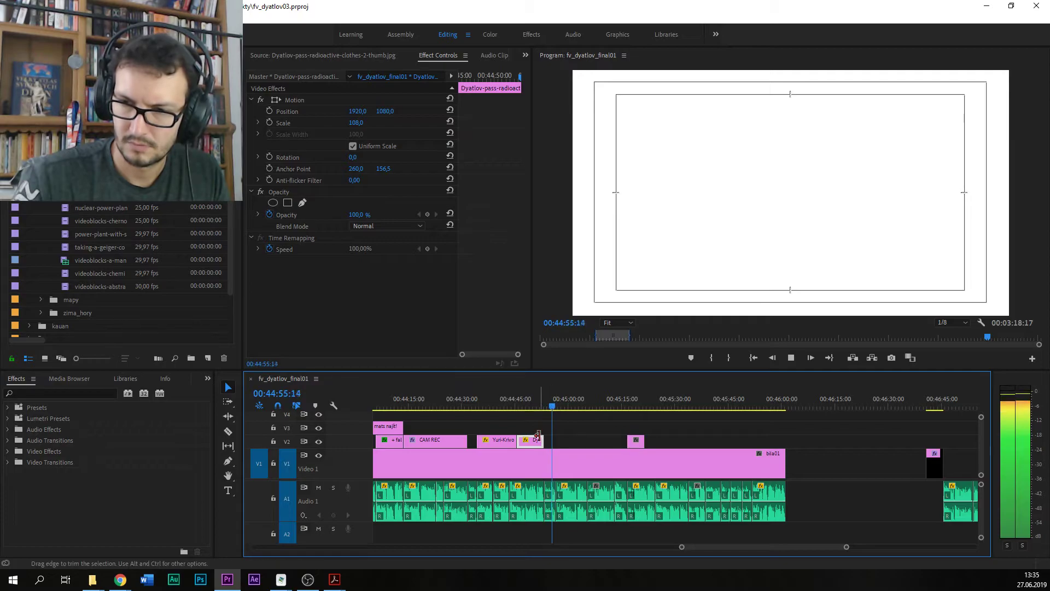
pyautogui.moveTo(539, 439); pyautogui.dragTo(613, 439)
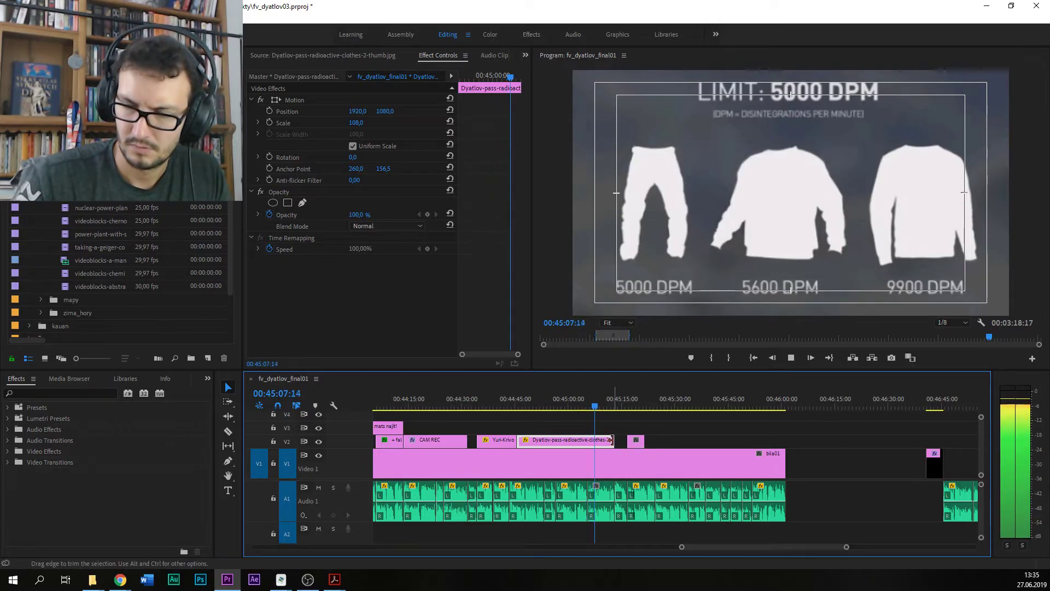
# Step: Split the clothing image at about 00:45:05, move the second part up to V3 and save the project
pyautogui.moveTo(604, 408); pyautogui.dragTo(584, 405)
pyautogui.press('c')
pyautogui.click(588, 440)
pyautogui.press('v')
pyautogui.click(597, 406)
pyautogui.hotkey('ctrl', 's')
pyautogui.moveTo(598, 445); pyautogui.dragTo(598, 431)
# Step: Add a text note reading "zvyraznit dve" over the clothing image at 00:45:07:15
pyautogui.click(595, 407)
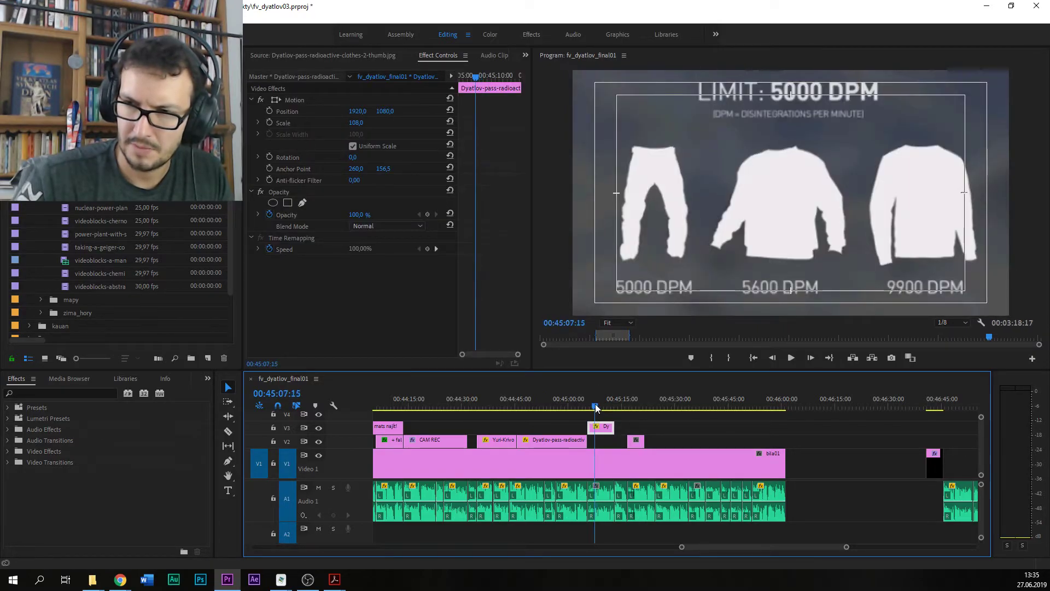
pyautogui.click(229, 490)
pyautogui.moveTo(626, 125); pyautogui.dragTo(884, 182)
pyautogui.write('zvyraznit dve')
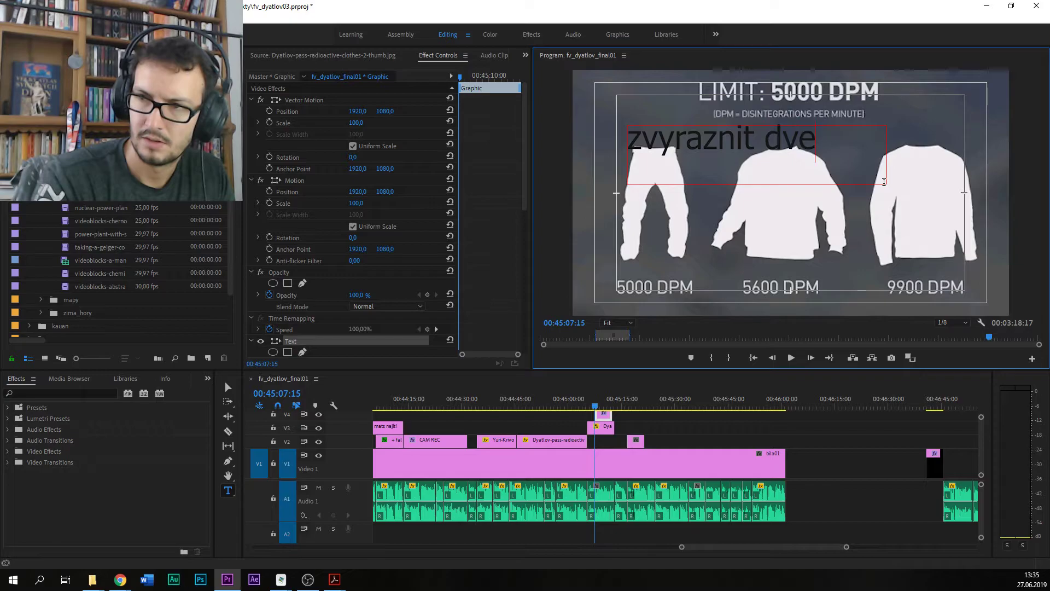
pyautogui.write(' vlevo')
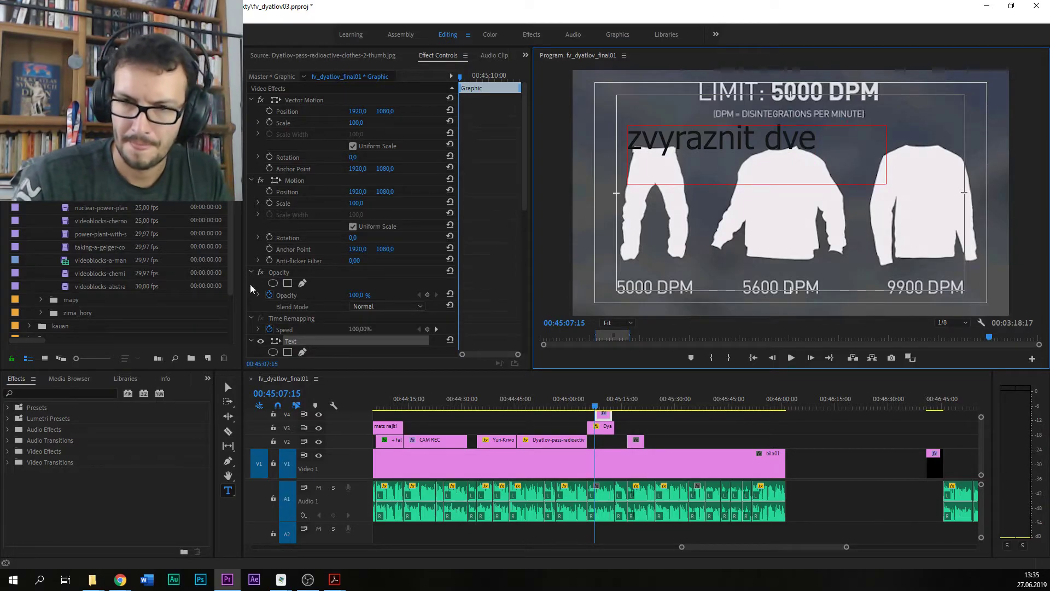
# Step: Complete the note as "zvyraznit dve vlevo" and move it down over the middle of the clothing silhouettes
pyautogui.press('Escape')
pyautogui.press('v')
pyautogui.click(905, 189)
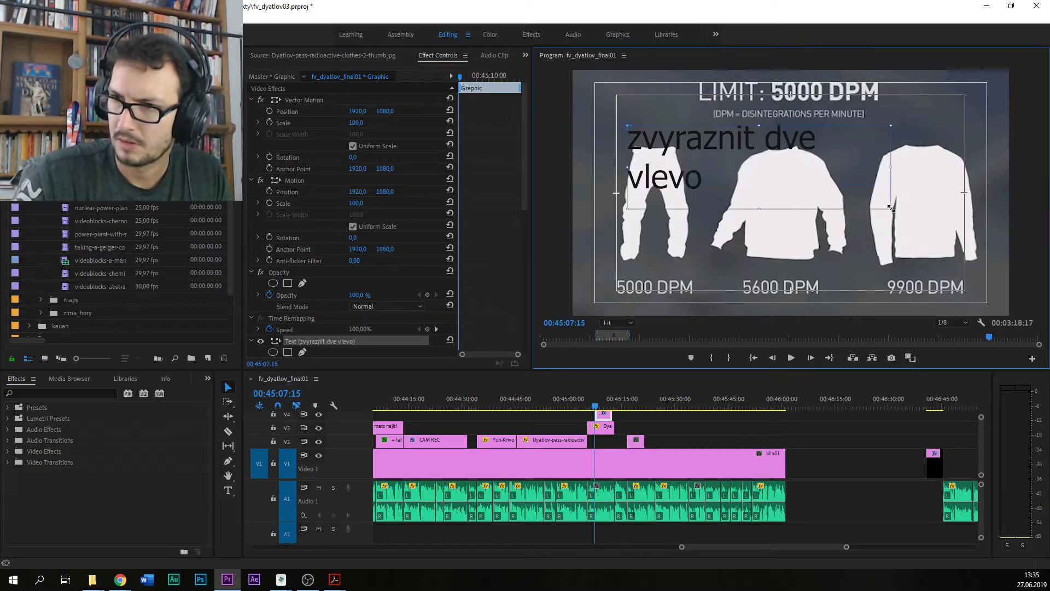
pyautogui.moveTo(784, 173); pyautogui.dragTo(792, 216)
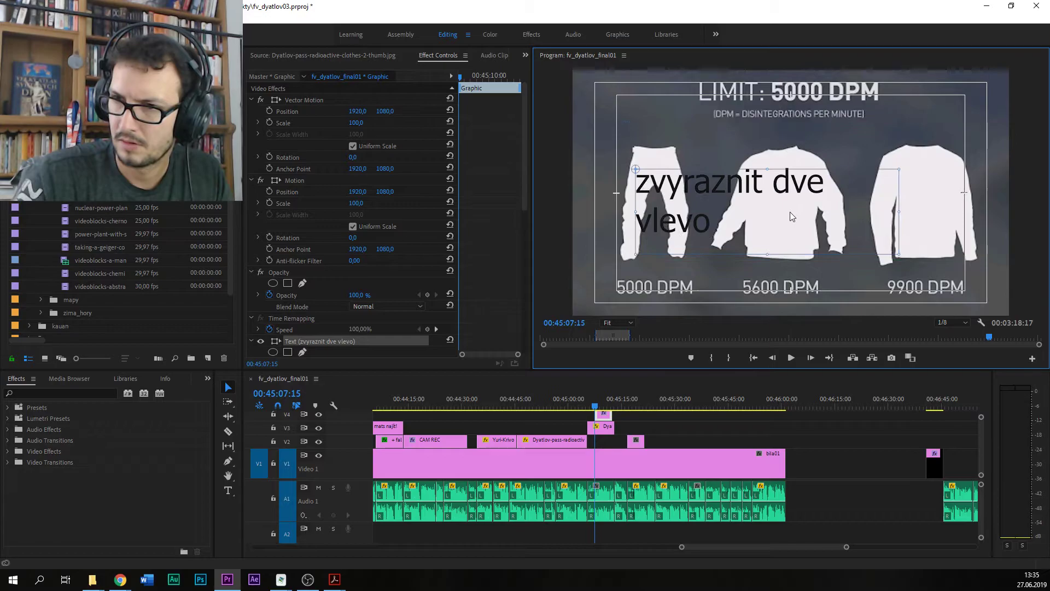
# Step: Align the note clip's start and end on V4 with the clothing image below on V3, and save the project
pyautogui.click(601, 415)
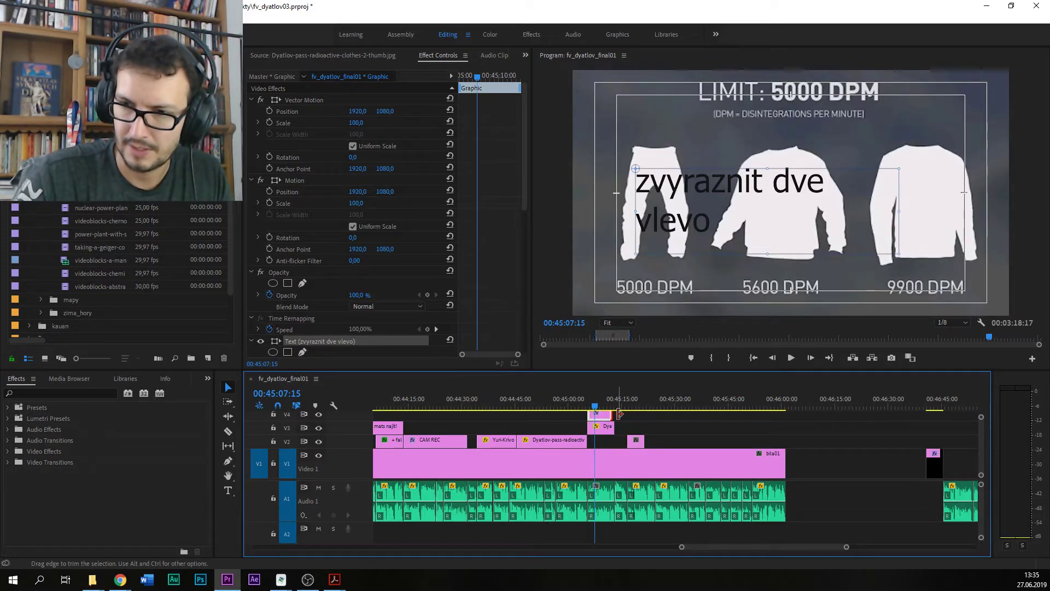
pyautogui.hotkey('ctrl', 's')
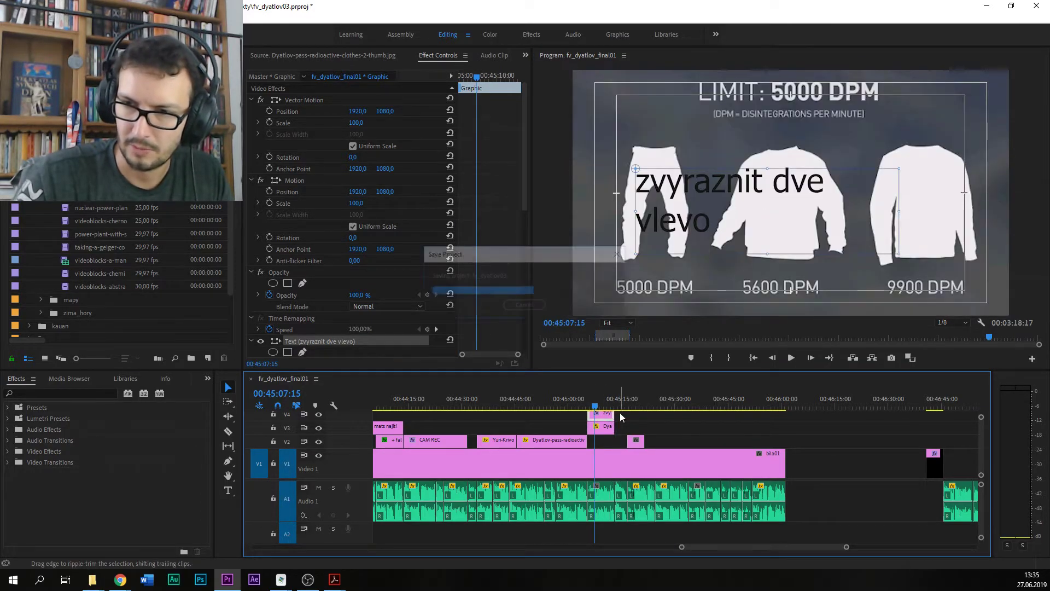
# Step: Play on from the note, move the contamination clip on V2 to about 00:45:39, and save the project
pyautogui.press('space')
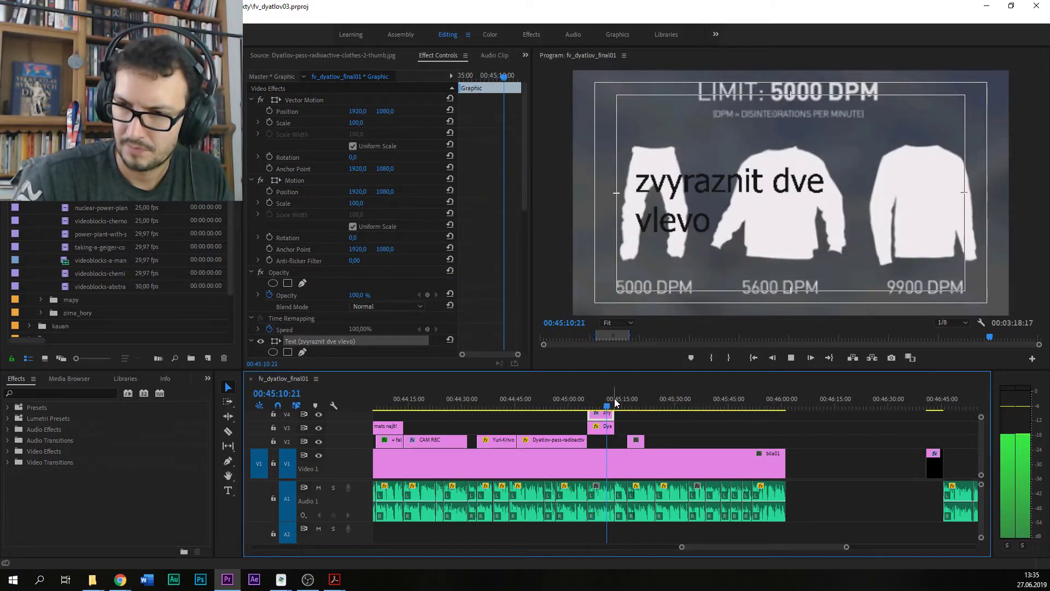
pyautogui.moveTo(640, 441); pyautogui.dragTo(718, 440)
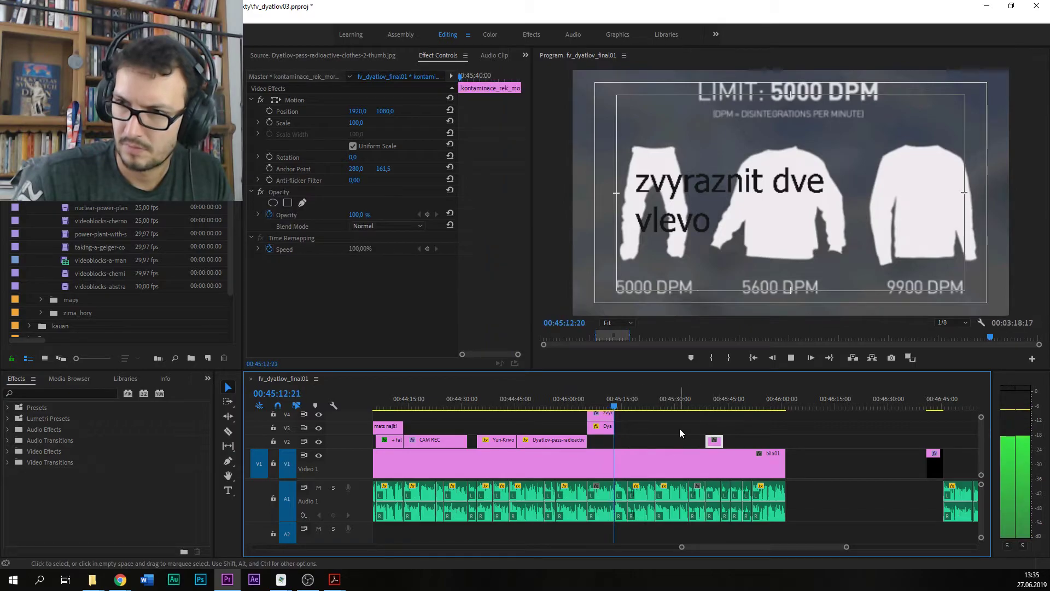
pyautogui.hotkey('ctrl', 's')
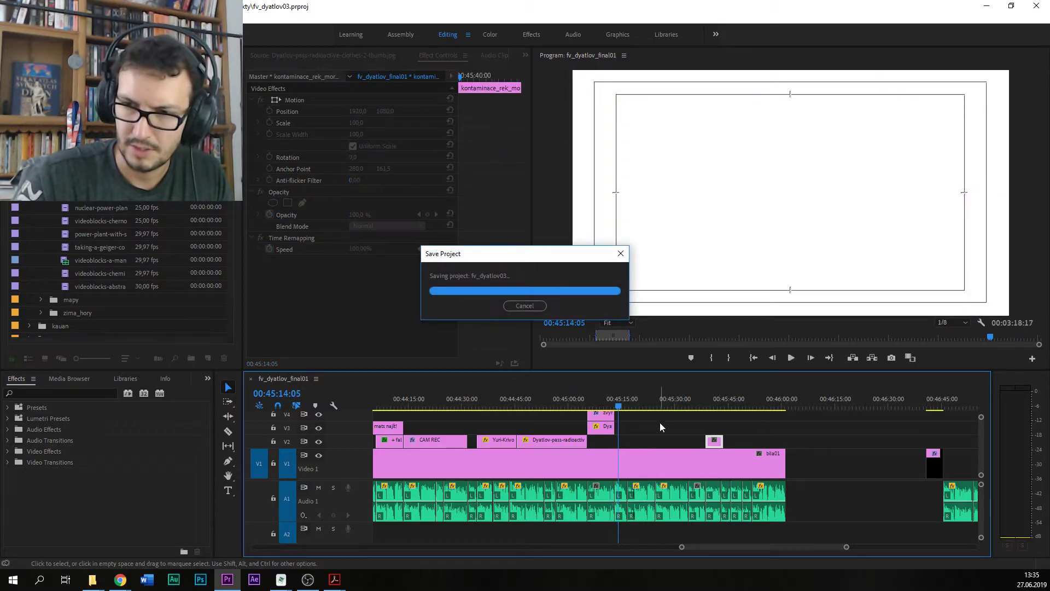
pyautogui.click(577, 406)
pyautogui.hotkey('ctrl', 's')
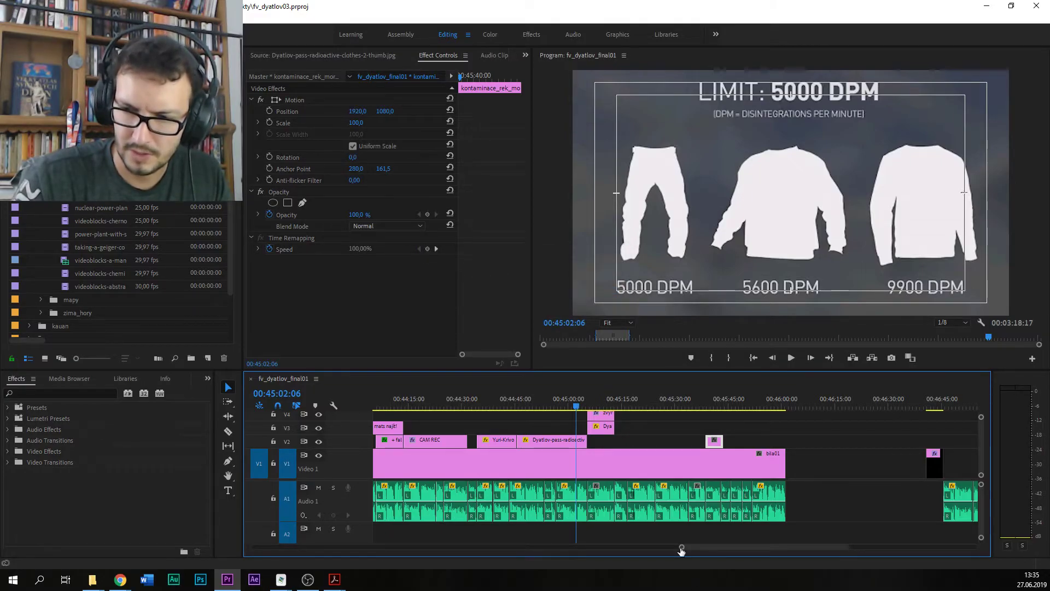
pyautogui.scroll(-3, 678, 547)
pyautogui.moveTo(673, 546); pyautogui.dragTo(668, 546)
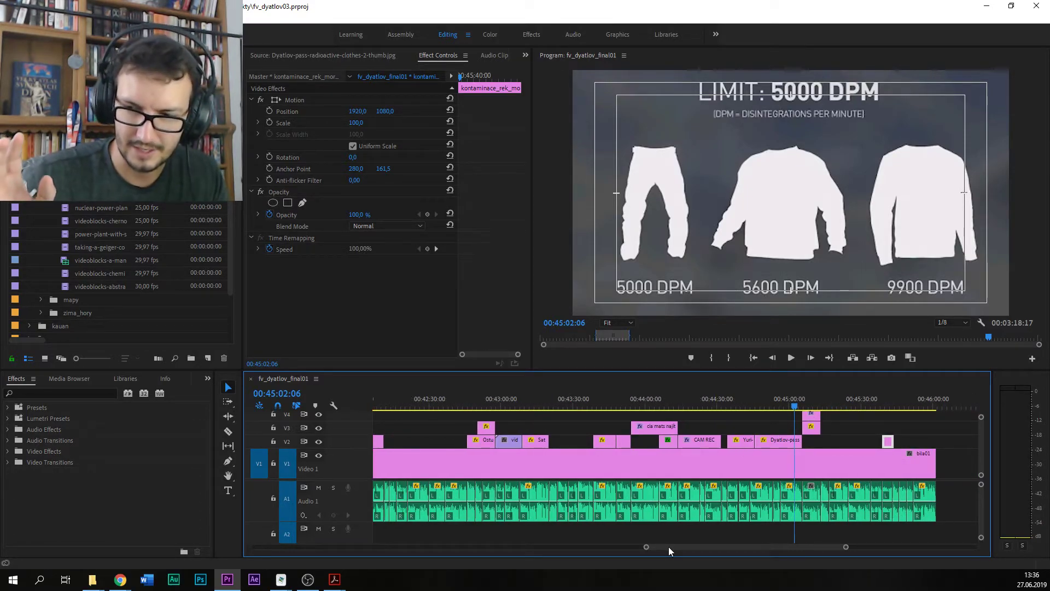
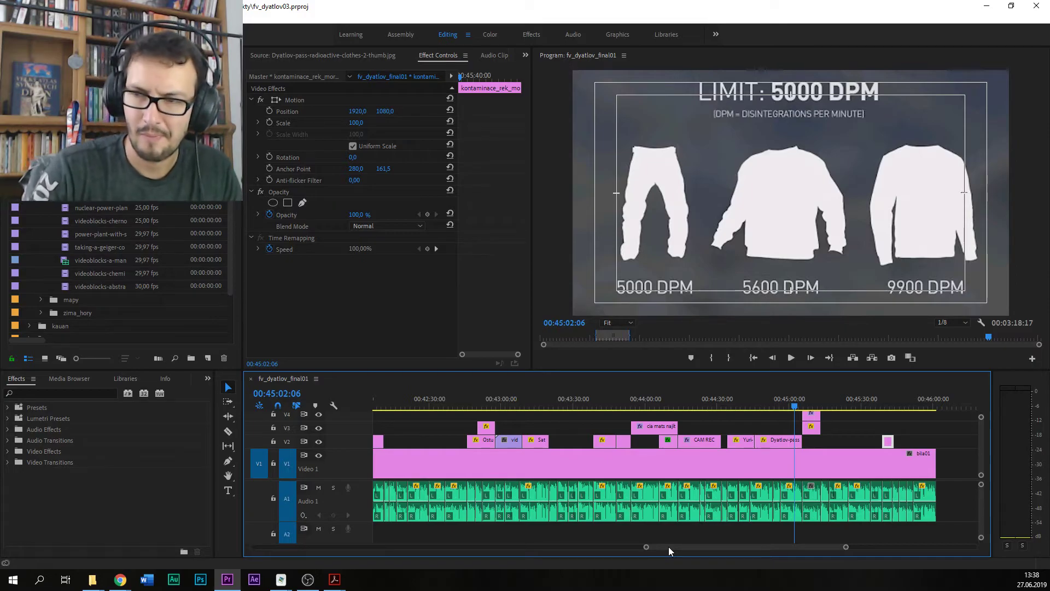
pyautogui.click(785, 399)
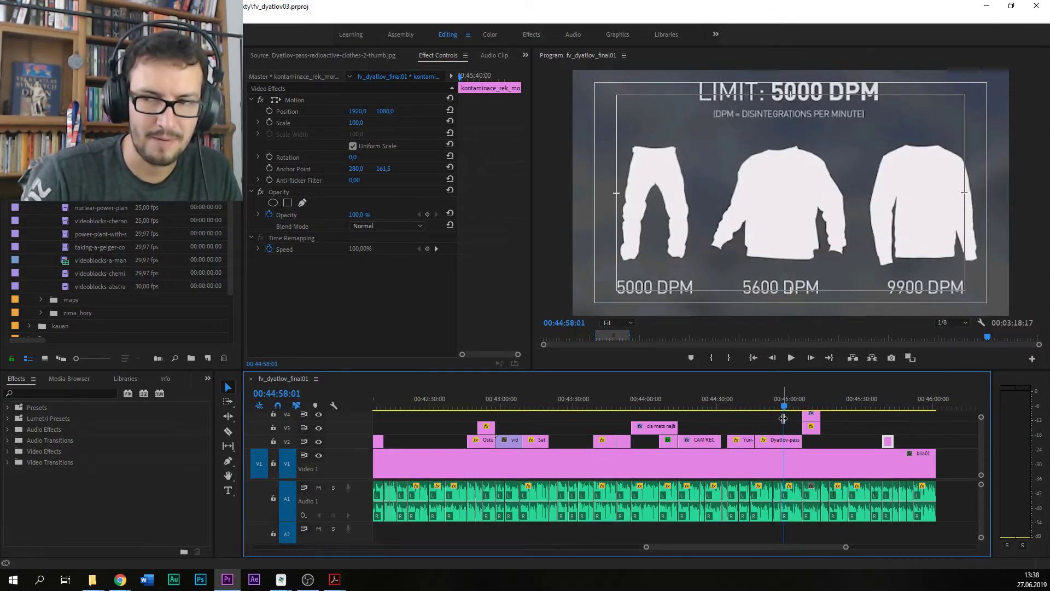
pyautogui.click(779, 441)
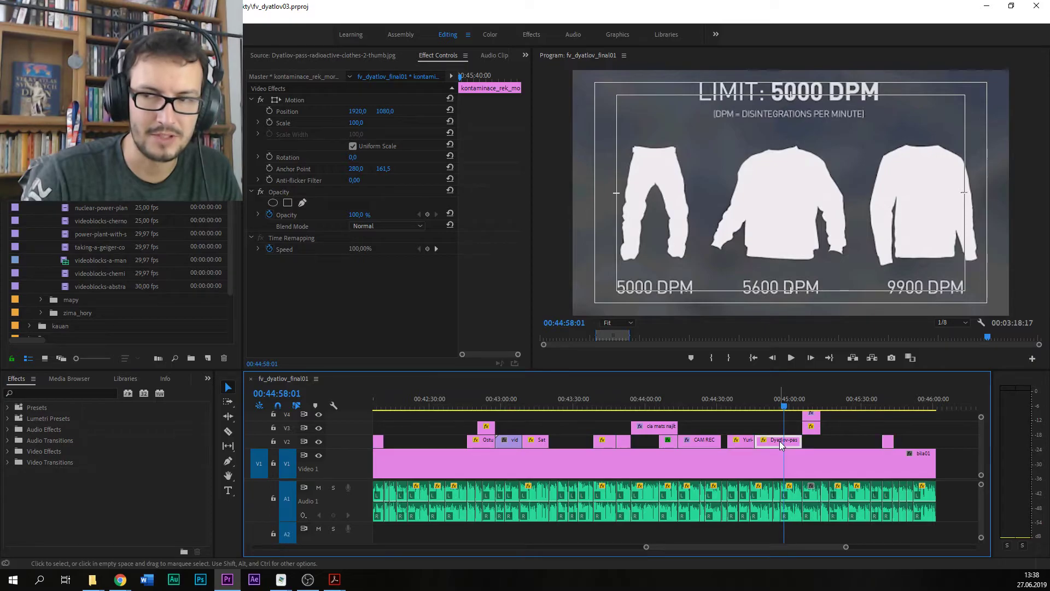
pyautogui.click(792, 402)
pyautogui.hotkey('ctrl', 's')
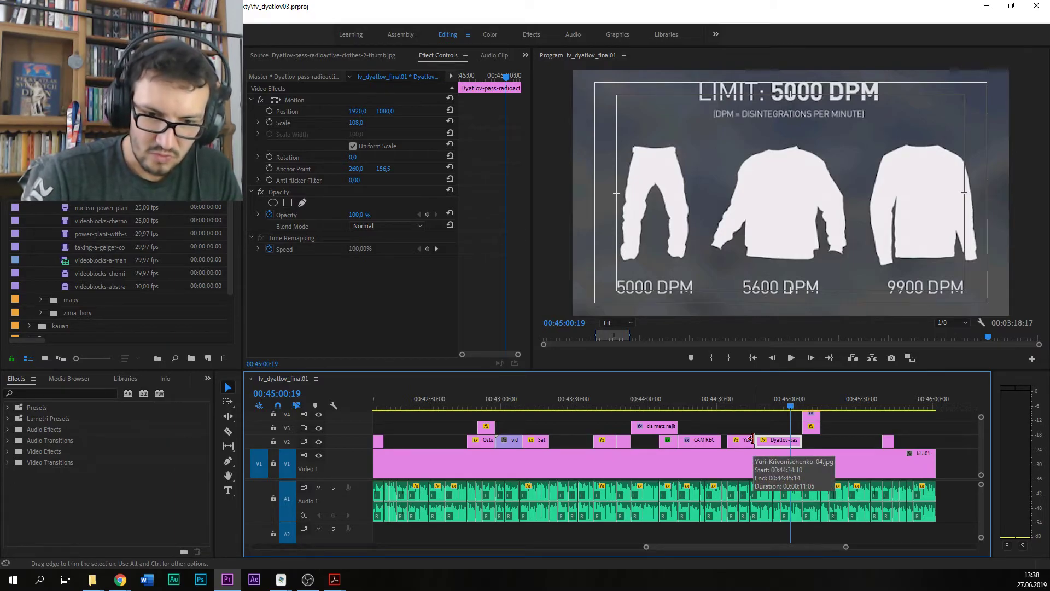
pyautogui.moveTo(790, 409); pyautogui.dragTo(784, 405)
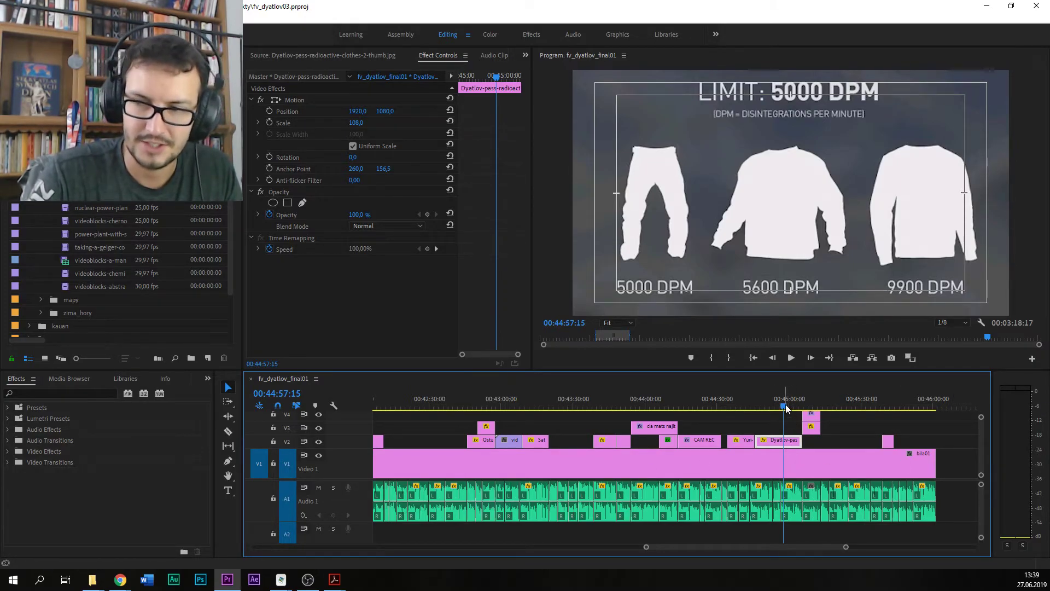
pyautogui.scroll(-2, 754, 546)
pyautogui.scroll(-3, 754, 546)
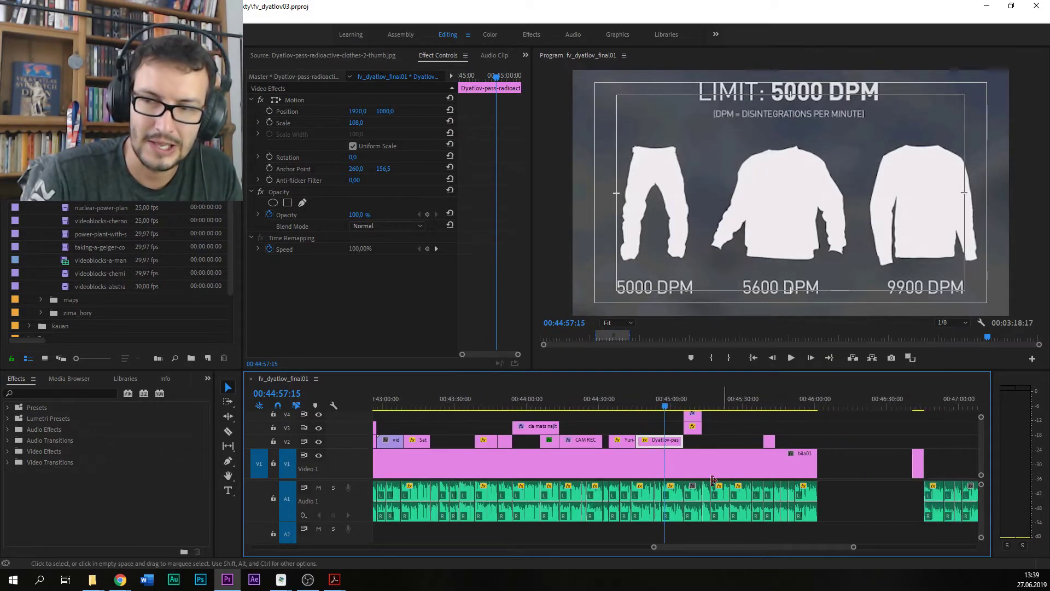
# Step: Play through the narration over the clothing graphics and the note, stopping at 00:45:13:24
pyautogui.press('space')
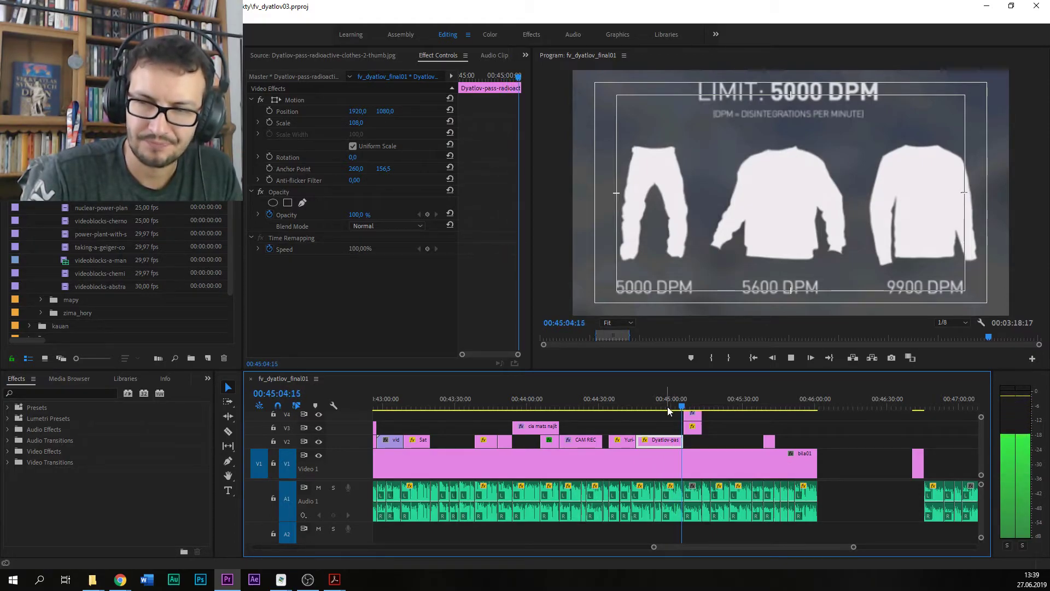
pyautogui.press('space')
pyautogui.hotkey('ctrl', 's')
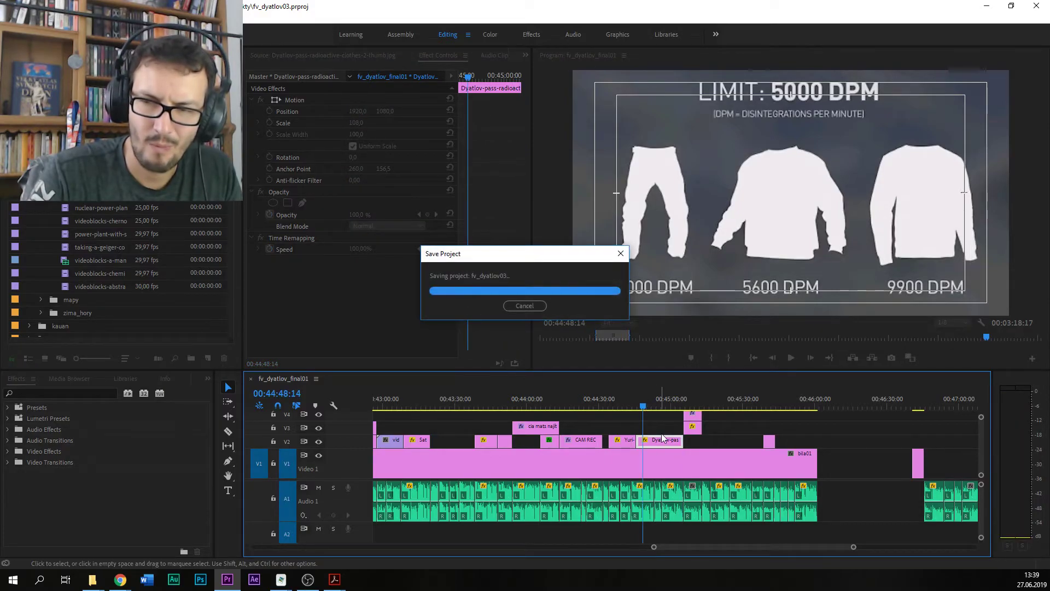
pyautogui.press('space')
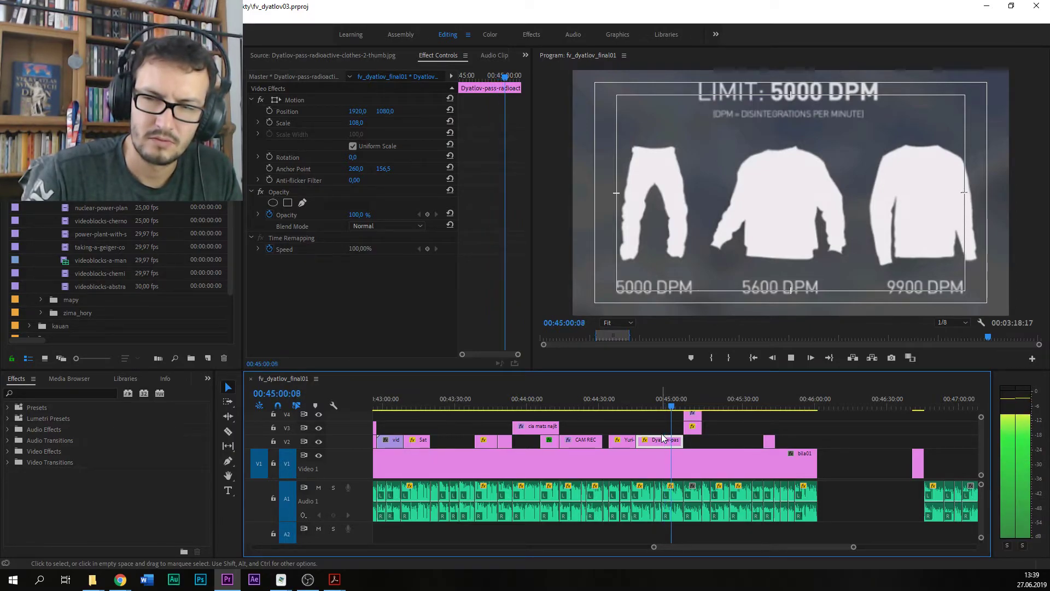
pyautogui.hotkey('ctrl', 's')
pyautogui.click(649, 404)
pyautogui.press('space')
pyautogui.moveTo(654, 399); pyautogui.dragTo(688, 396)
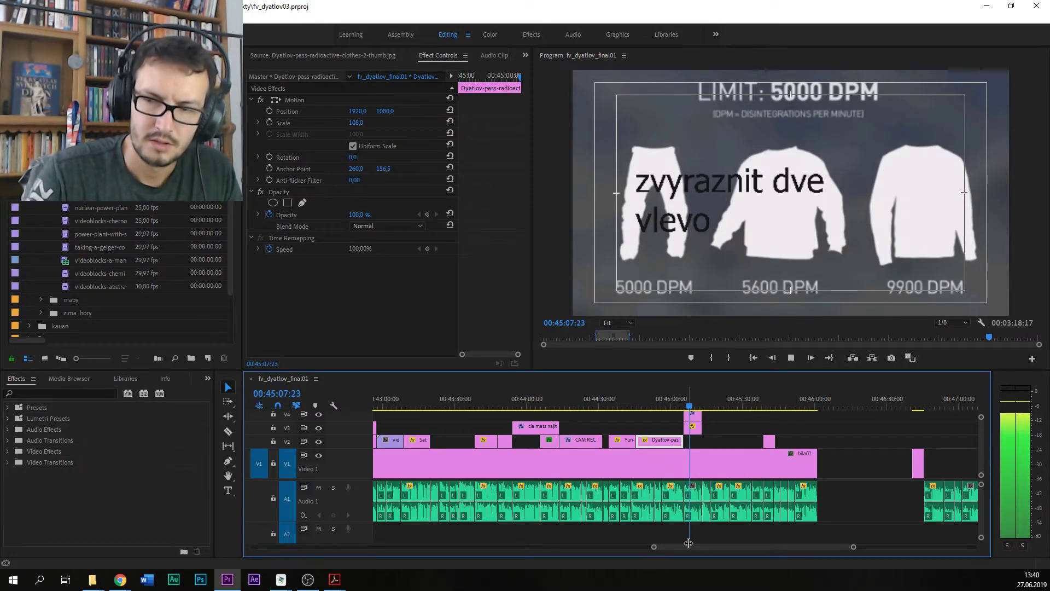
pyautogui.moveTo(690, 546); pyautogui.dragTo(697, 546)
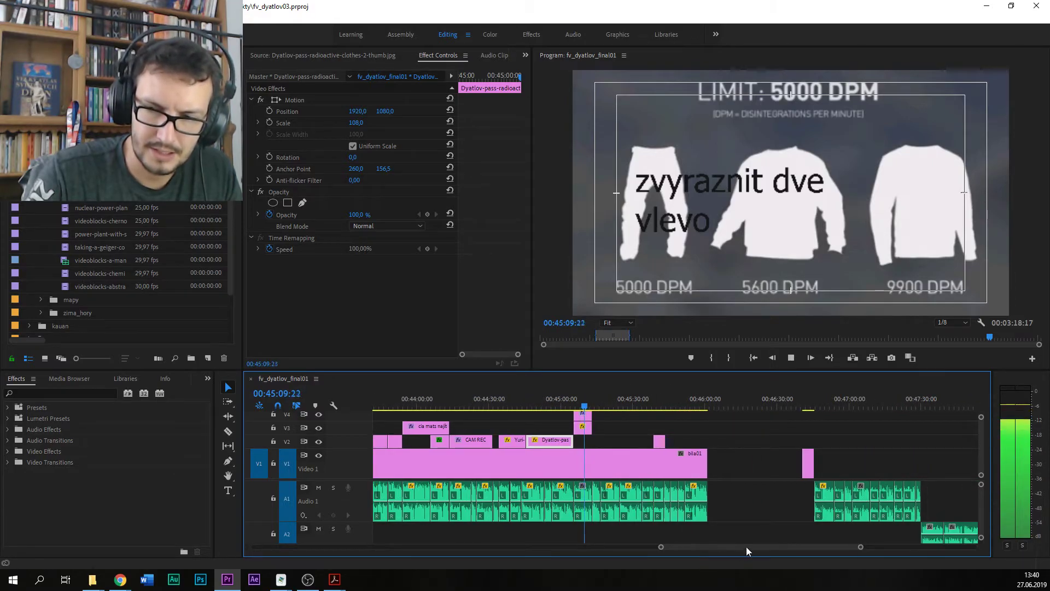
pyautogui.moveTo(857, 547); pyautogui.dragTo(792, 548)
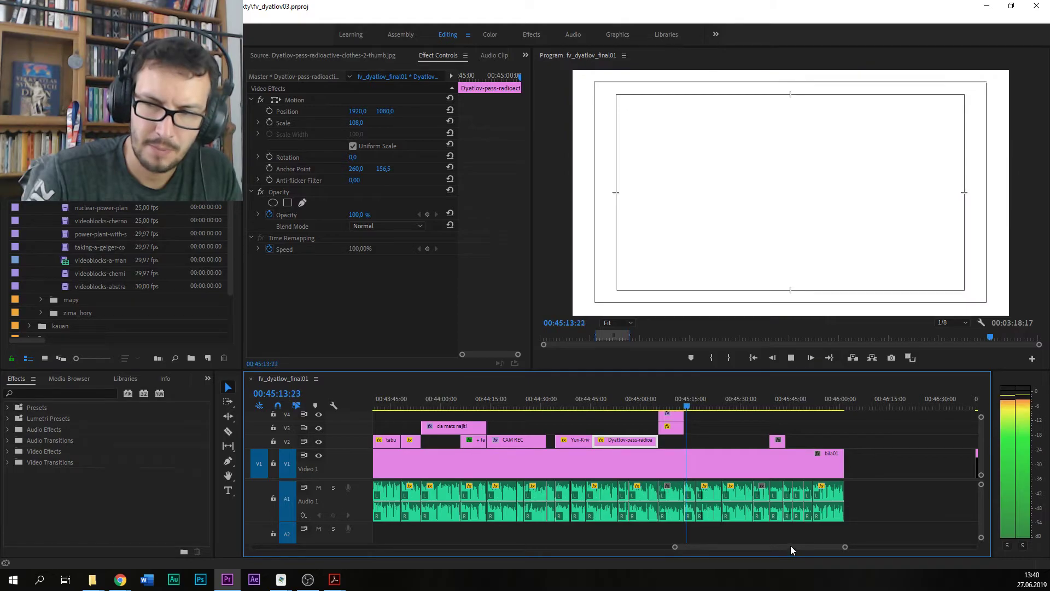
pyautogui.press('space')
# Step: Switch to the dyatlovpass.com window in Chrome and open Aleksander Kolevatov's page from the site's list of hikers
pyautogui.click(120, 579)
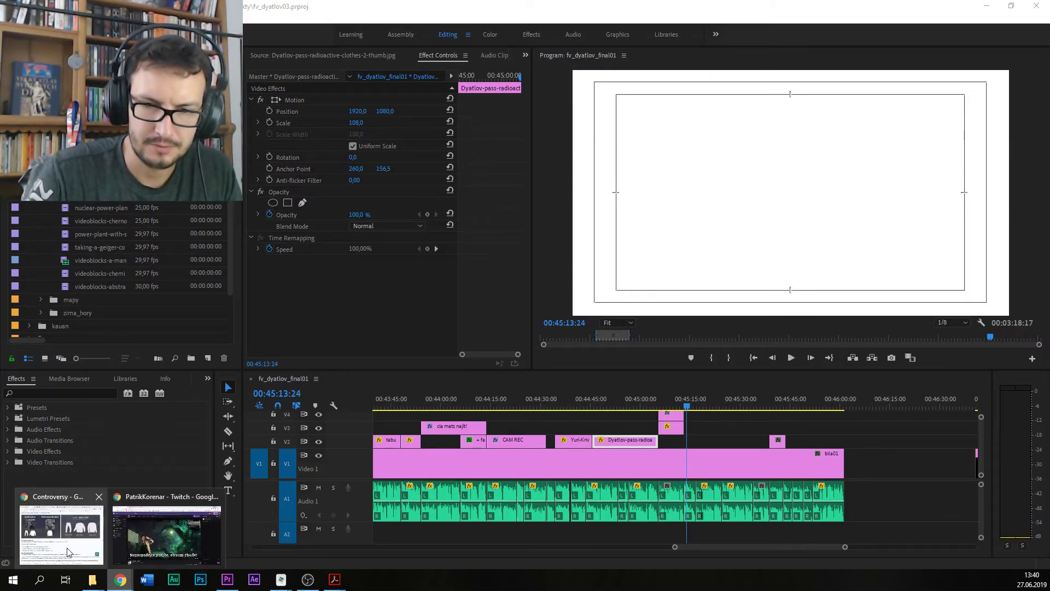
pyautogui.click(69, 549)
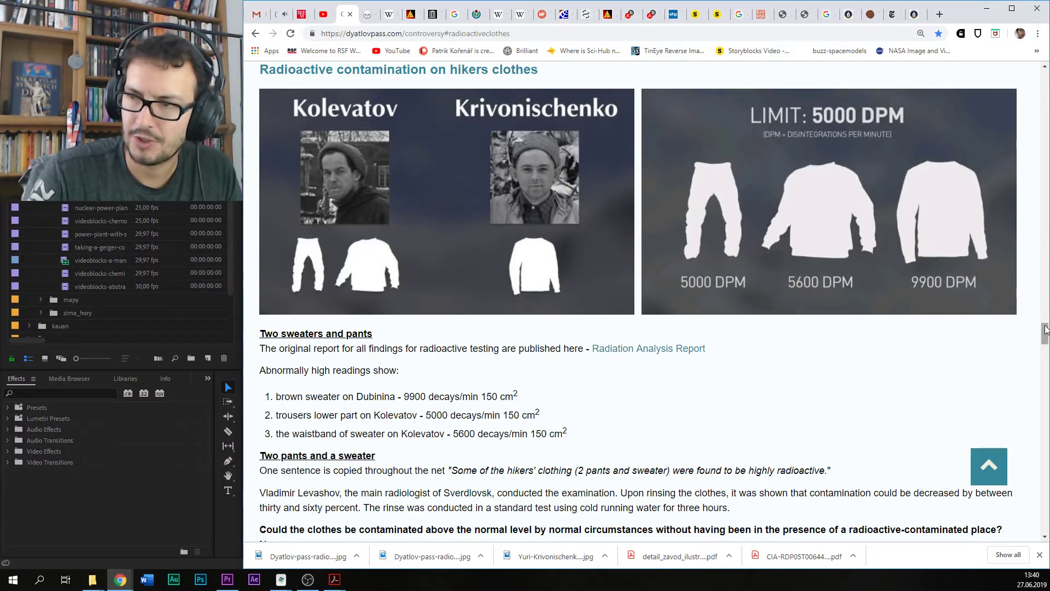
pyautogui.moveTo(1043, 333)
pyautogui.mouseDown()
pyautogui.moveTo(1032, 311)
pyautogui.moveTo(1030, 328)
pyautogui.mouseUp()
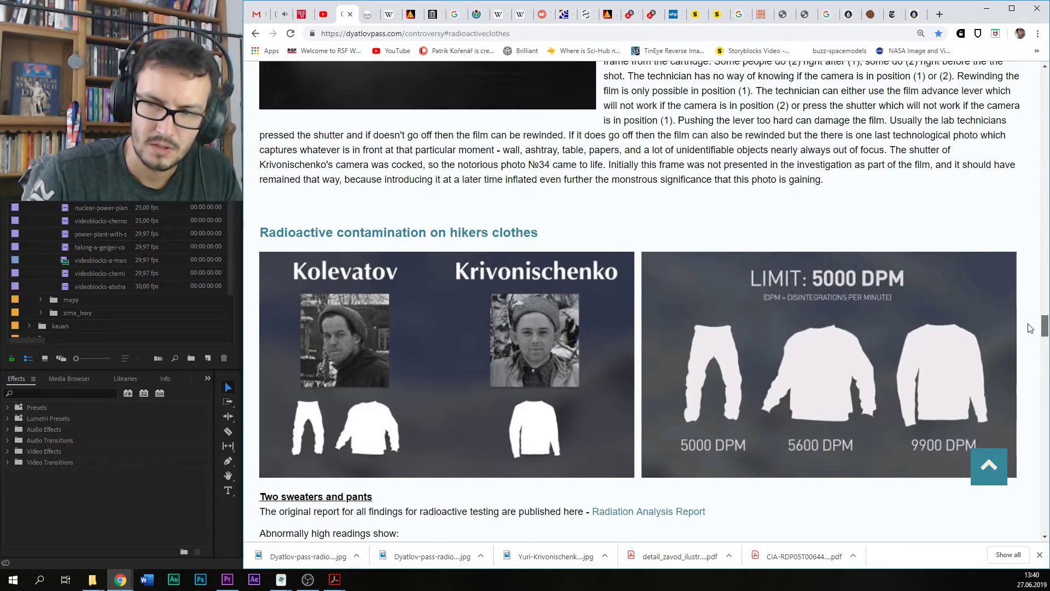
pyautogui.scroll(9, 1031, 329)
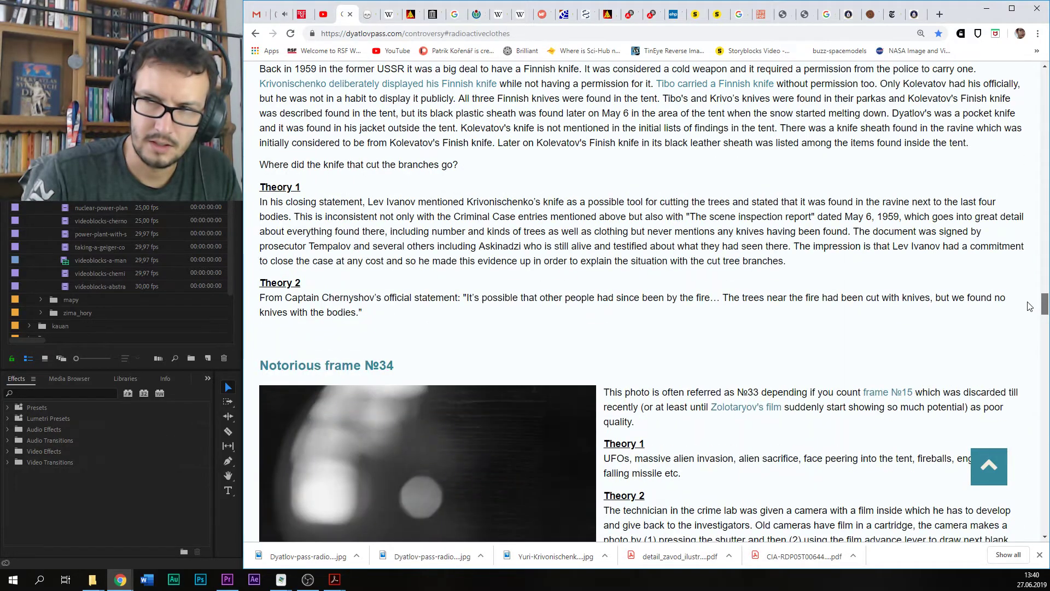
pyautogui.scroll(20, 1030, 307)
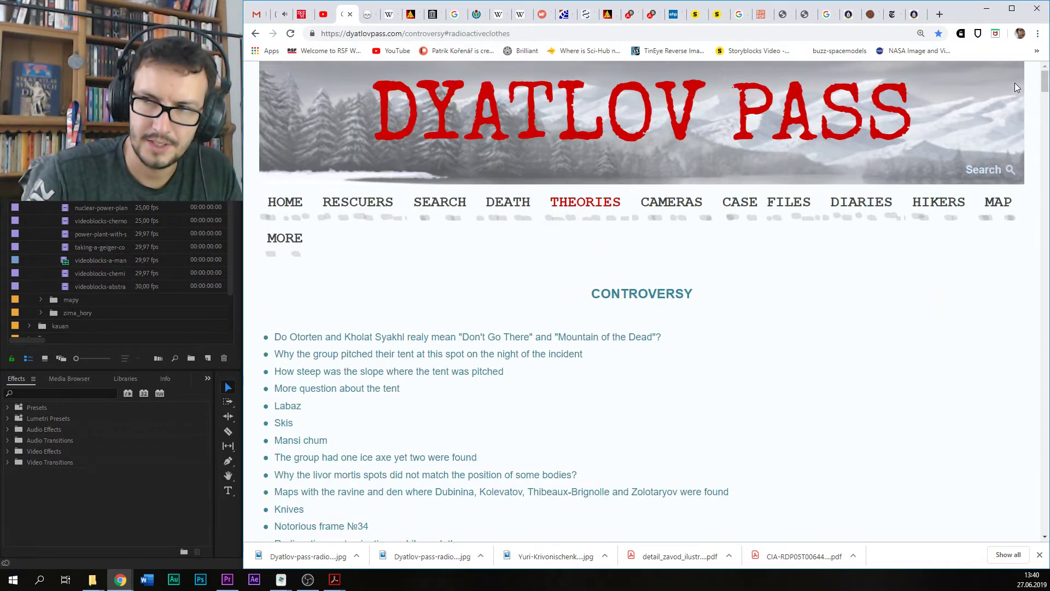
pyautogui.moveTo(939, 207)
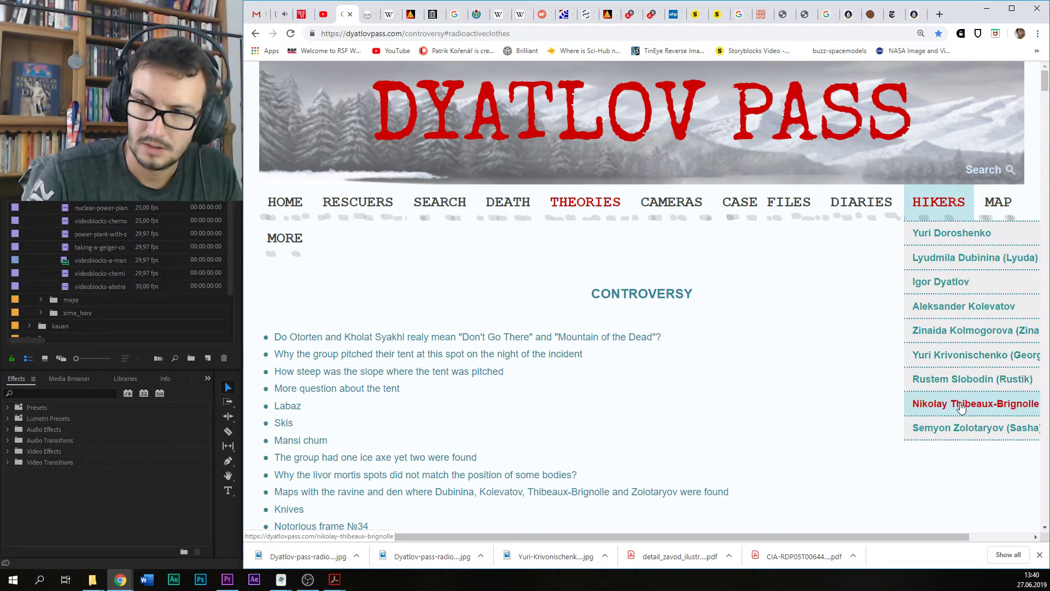
pyautogui.click(964, 307)
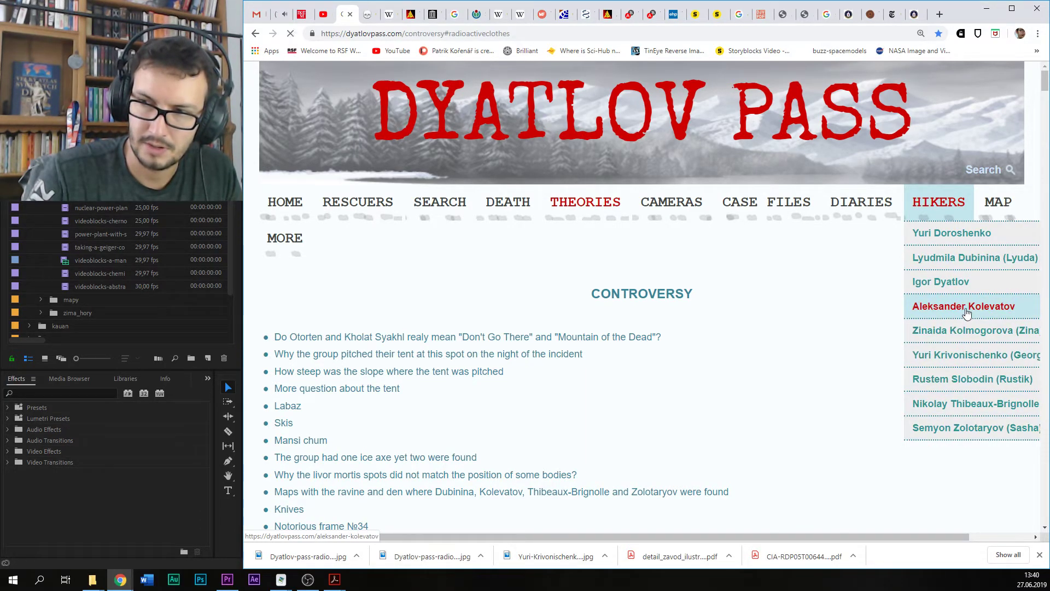
# Step: Look through the photo gallery on Kolevatov's page for a suitable picture, previewing the enlarged photo of him in a knitted hat
pyautogui.scroll(-15, 658, 319)
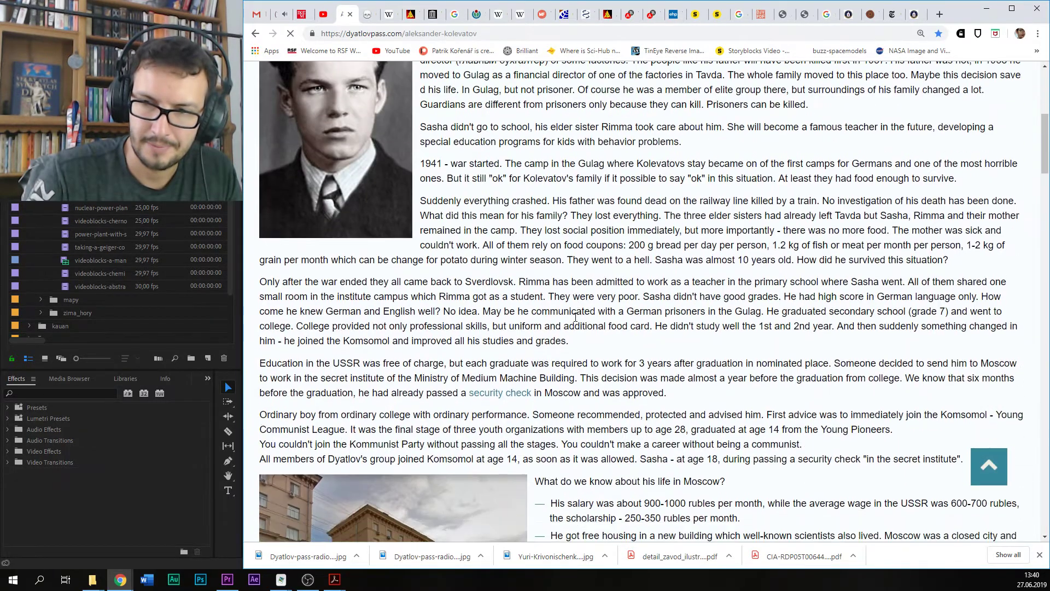
pyautogui.scroll(-12, 657, 320)
pyautogui.scroll(2, 665, 307)
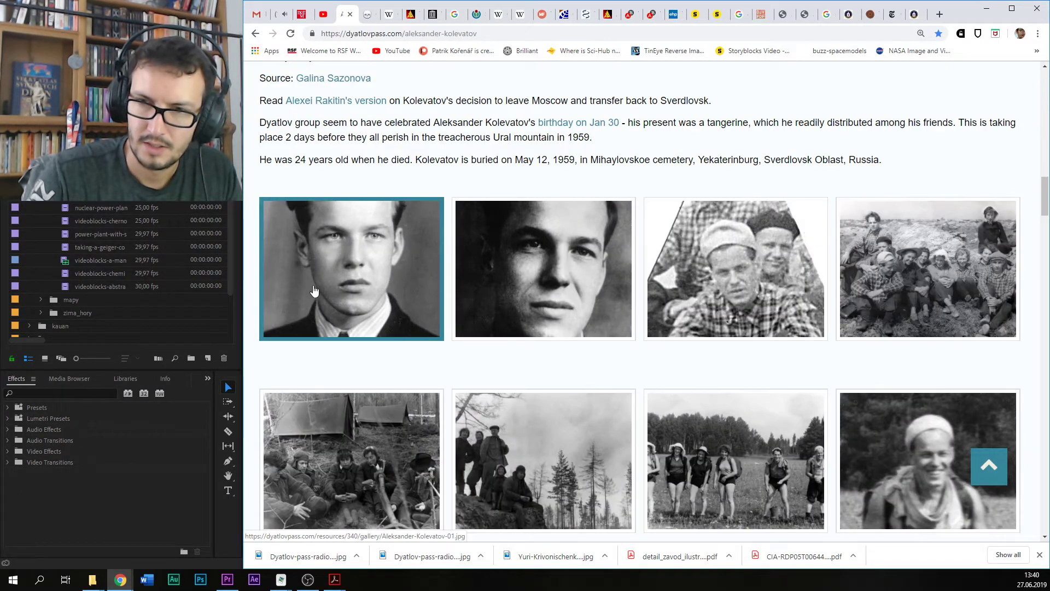
pyautogui.scroll(-3, 902, 285)
pyautogui.scroll(-5, 934, 285)
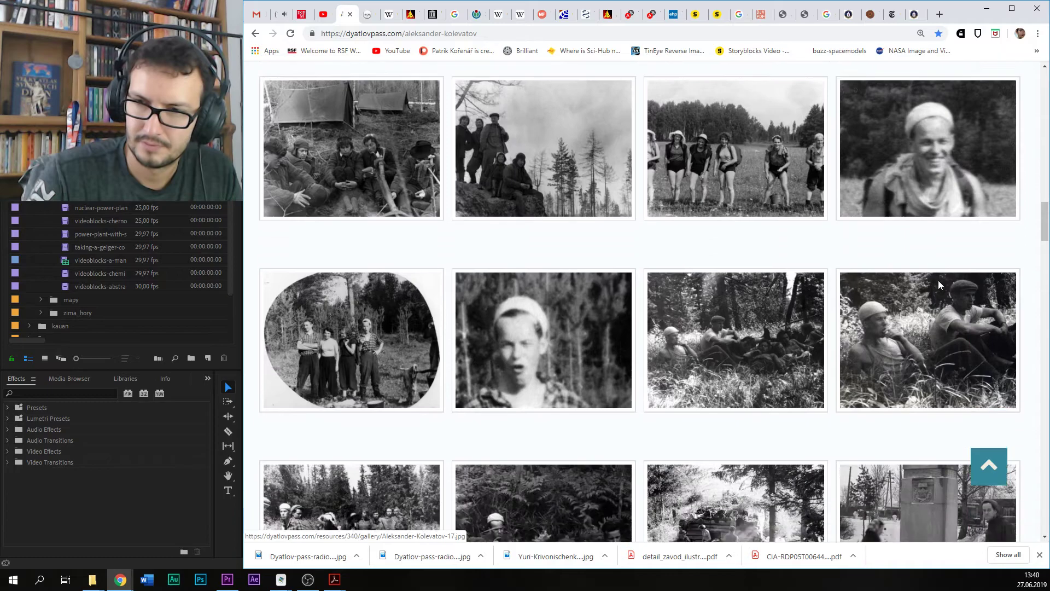
pyautogui.scroll(-4, 919, 283)
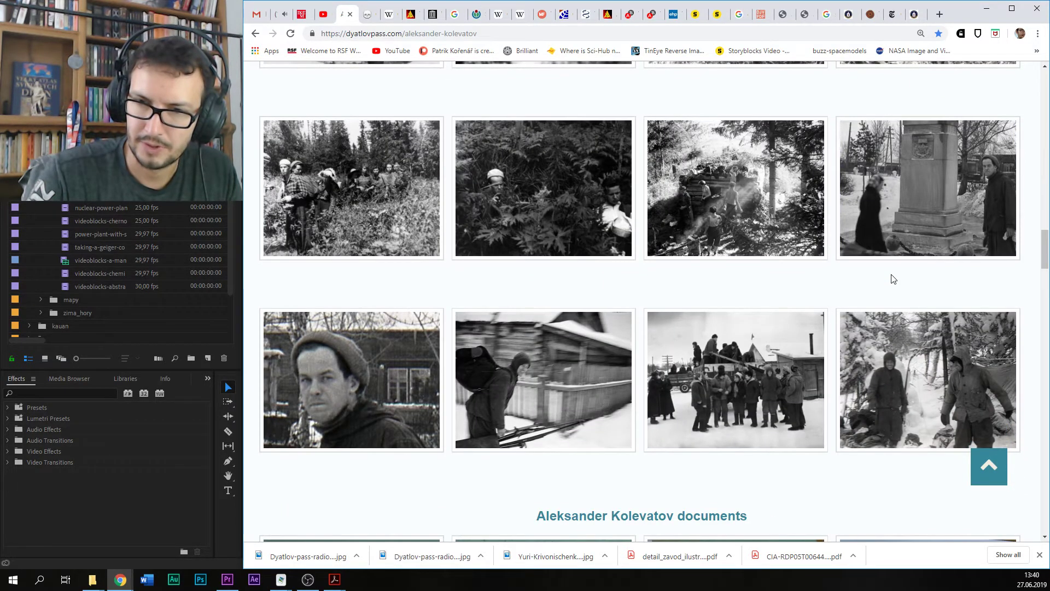
pyautogui.click(385, 377)
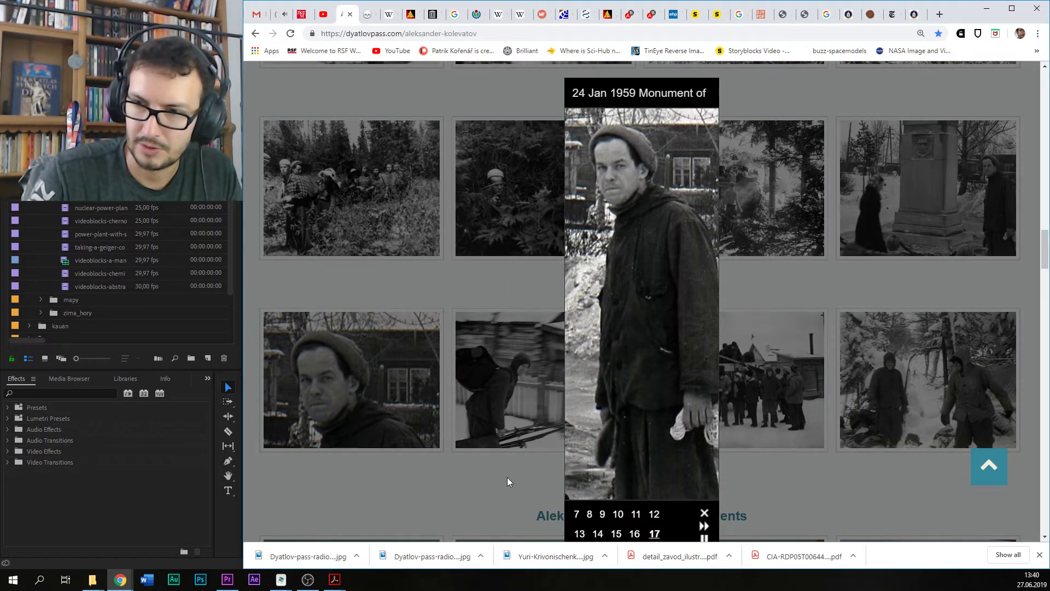
pyautogui.click(484, 491)
pyautogui.scroll(-3, 671, 416)
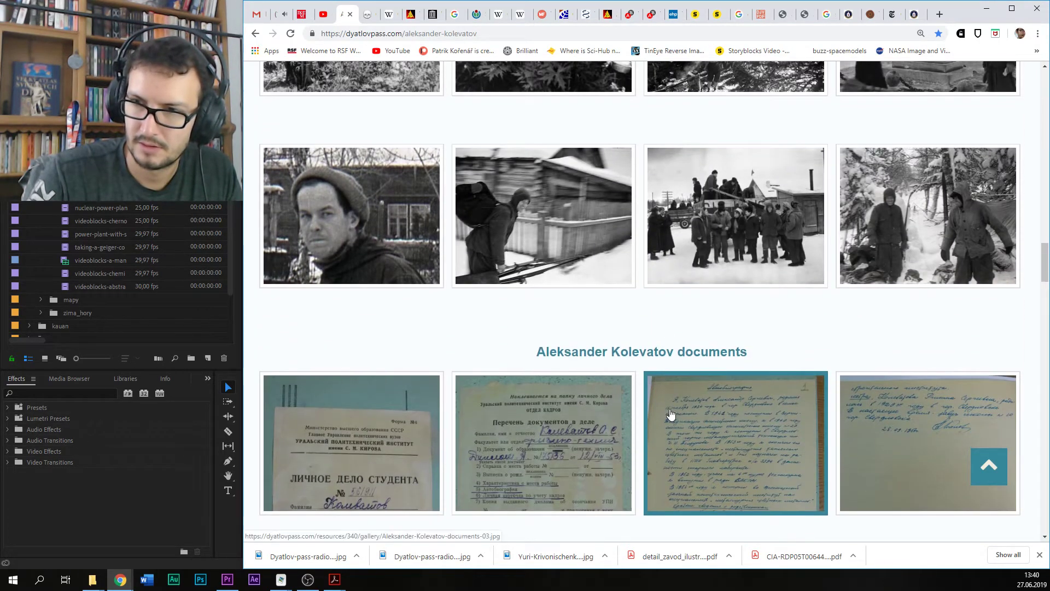
pyautogui.scroll(2, 826, 328)
pyautogui.scroll(7, 898, 329)
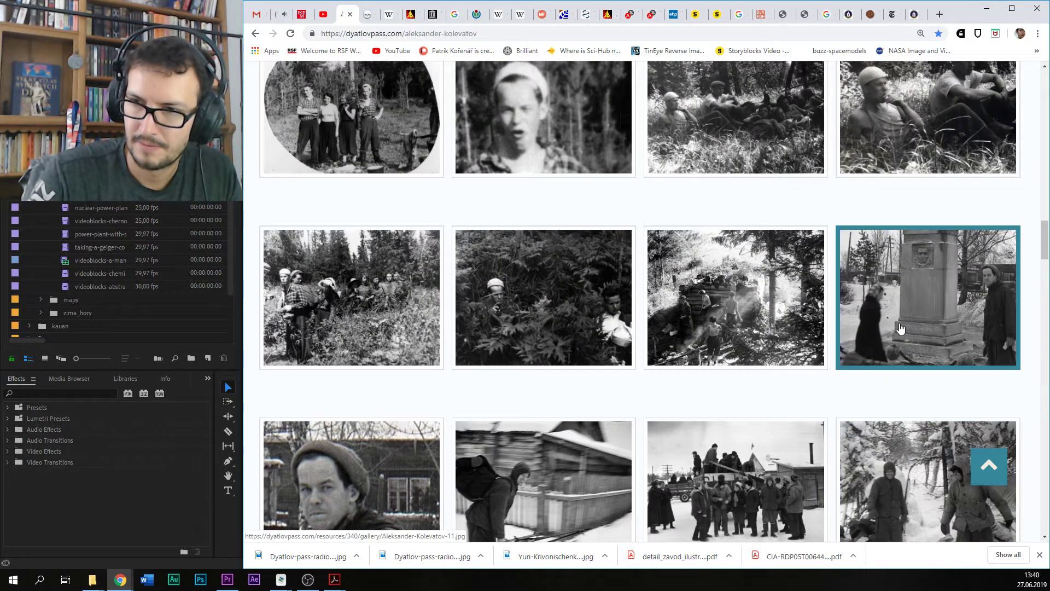
pyautogui.scroll(7, 899, 328)
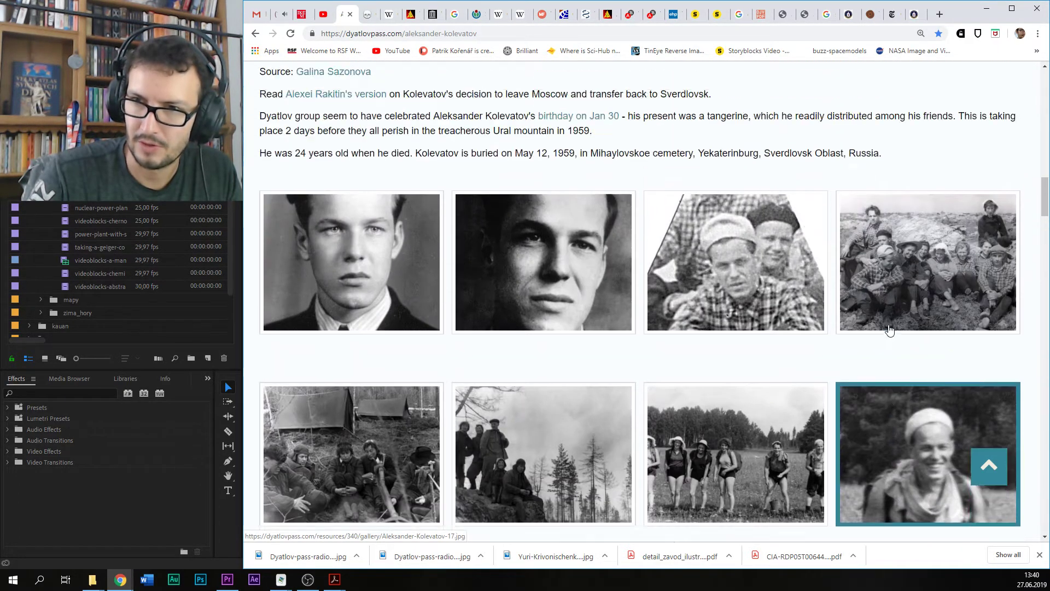
pyautogui.scroll(-3, 771, 327)
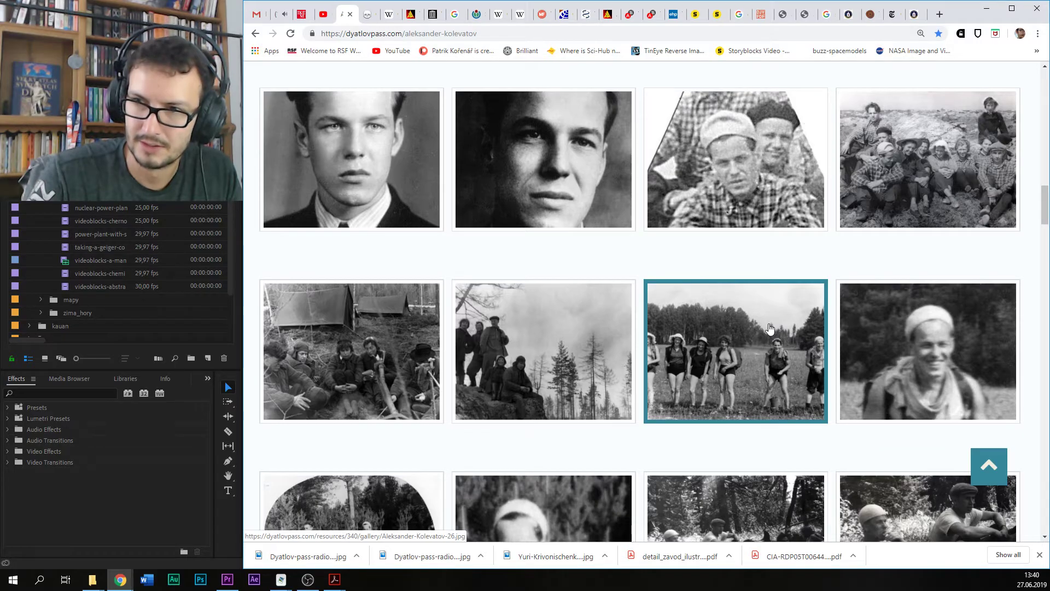
pyautogui.scroll(13, 769, 328)
pyautogui.scroll(-9, 296, 310)
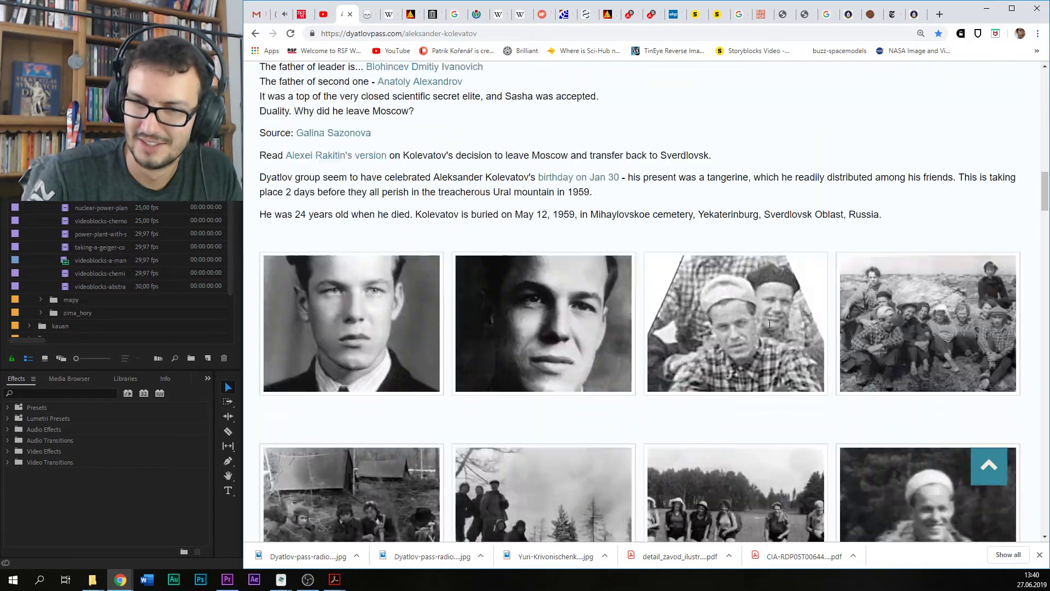
# Step: Open the first Kolevatov portrait in the gallery, pause the slideshow and save the image to disk under its suggested name
pyautogui.click(296, 310)
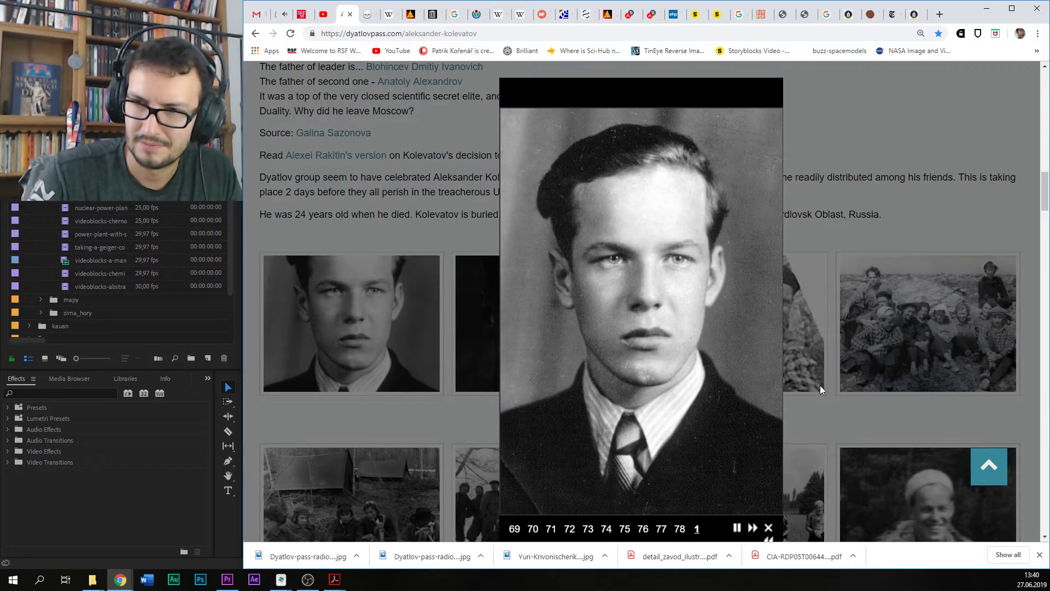
pyautogui.click(819, 385)
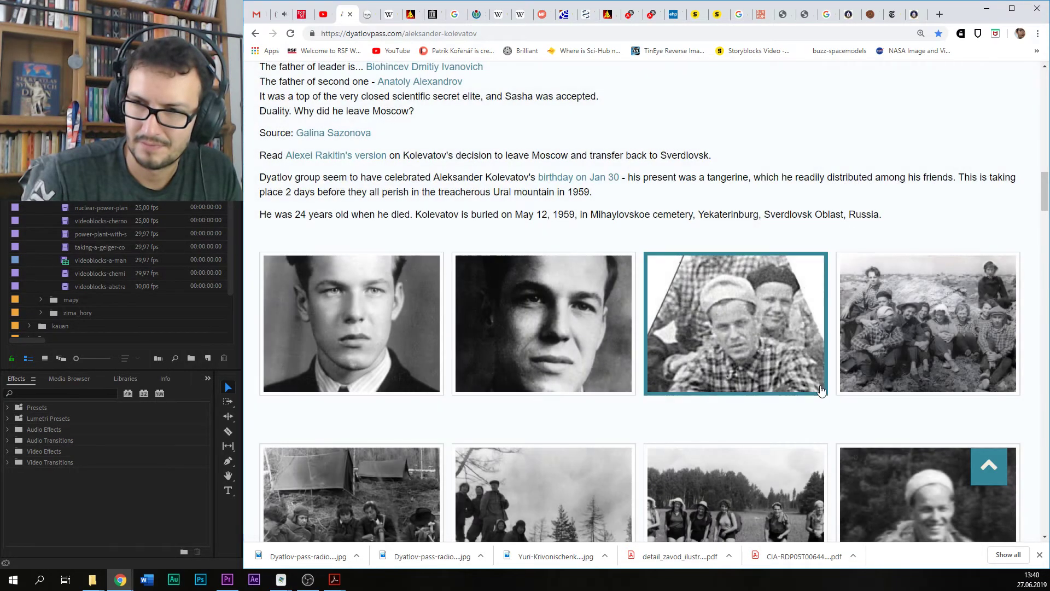
pyautogui.click(315, 332)
pyautogui.click(736, 528)
pyautogui.rightClick(645, 297)
pyautogui.click(671, 320)
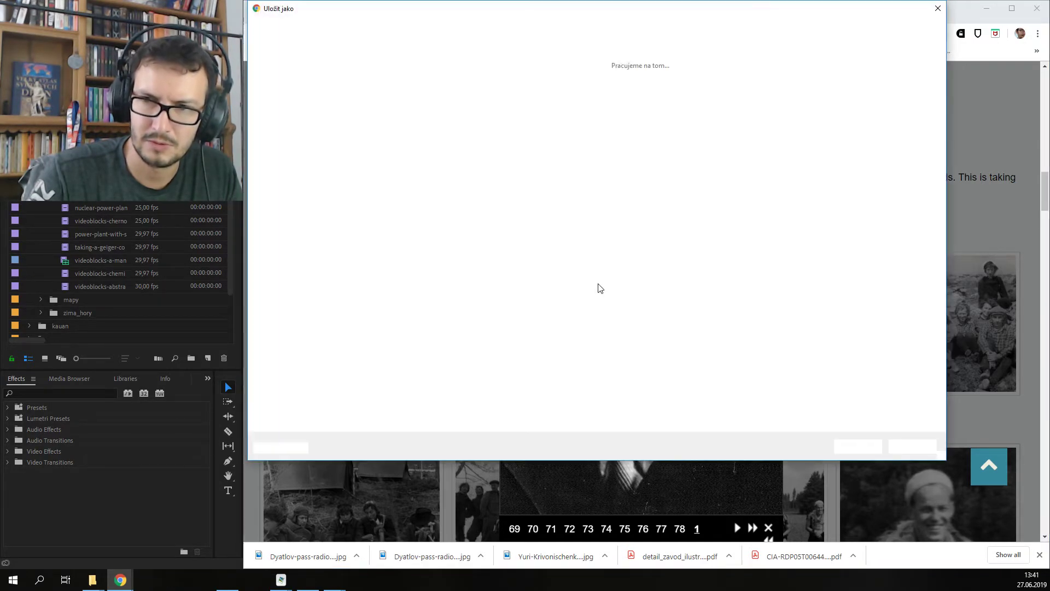
pyautogui.press('Return')
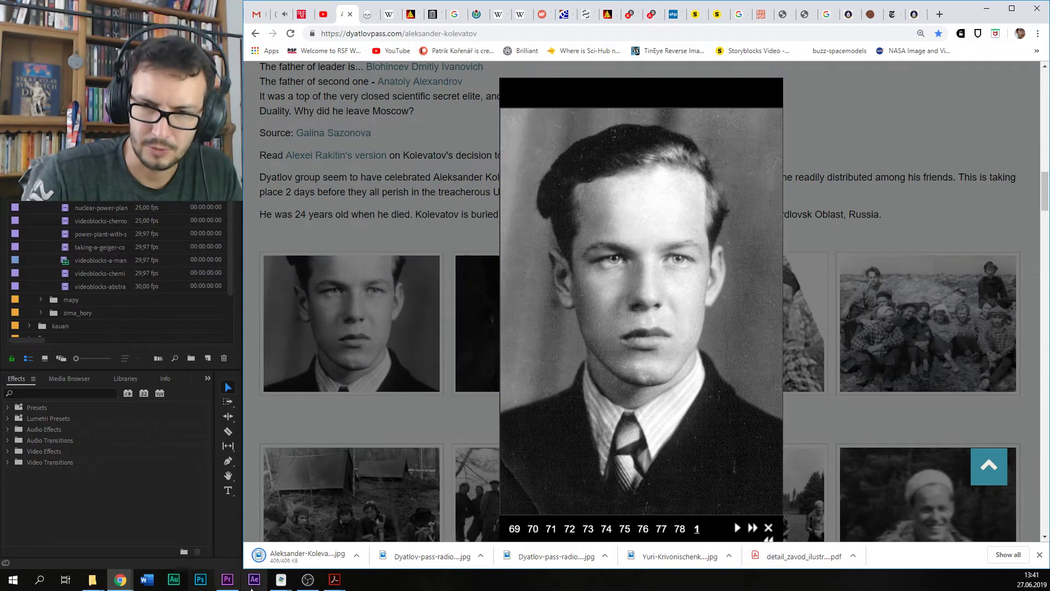
# Step: Switch to Premiere Pro, place the saved Kolevatov portrait on V2 at 00:45:13:24 and set its scale to 88
pyautogui.click(230, 585)
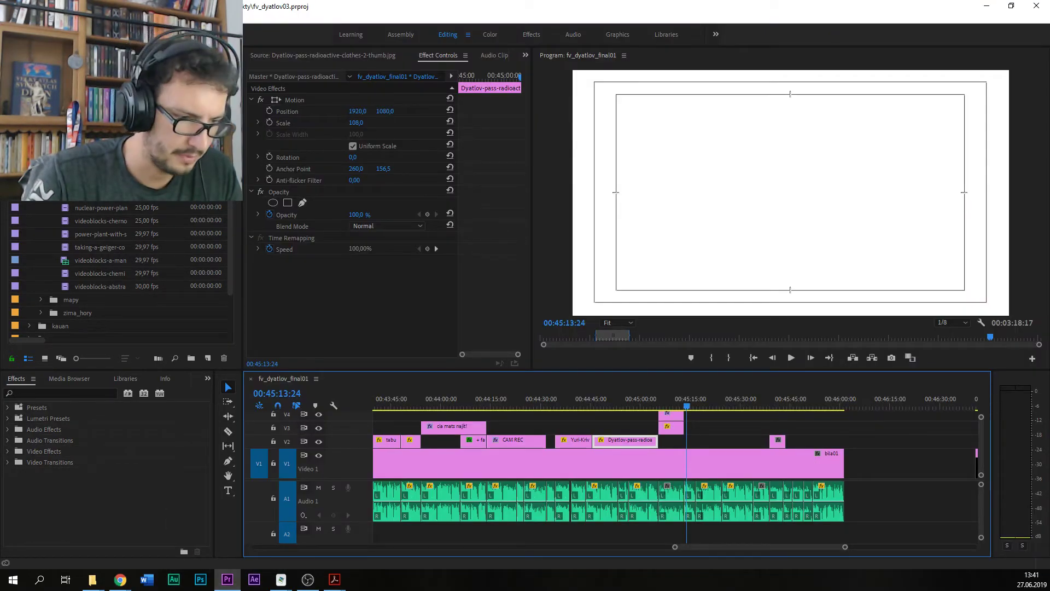
pyautogui.click(93, 579)
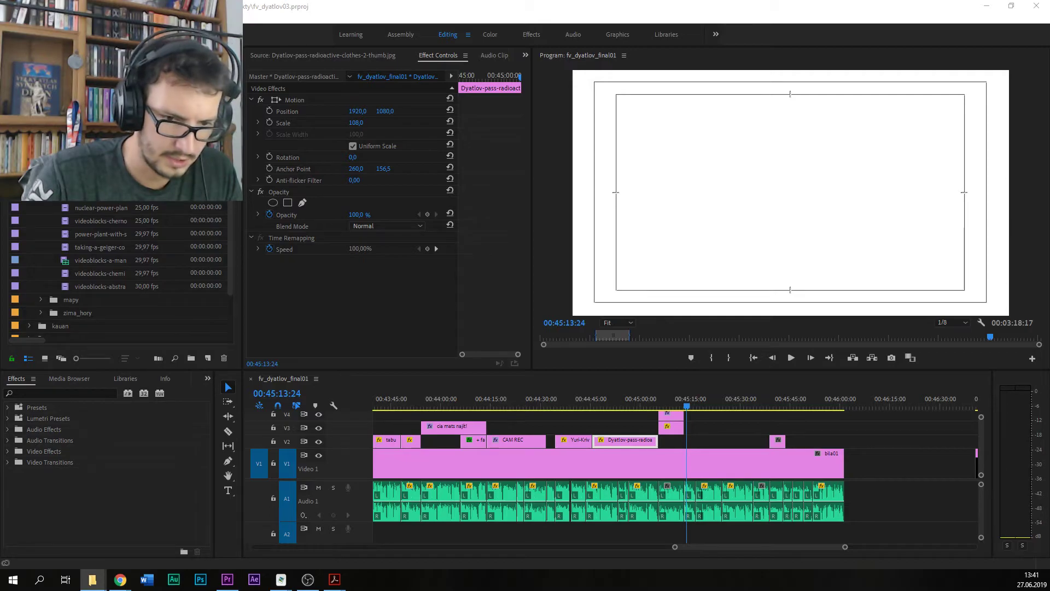
pyautogui.moveTo(2, 267); pyautogui.dragTo(693, 440)
pyautogui.moveTo(356, 123); pyautogui.dragTo(352, 123)
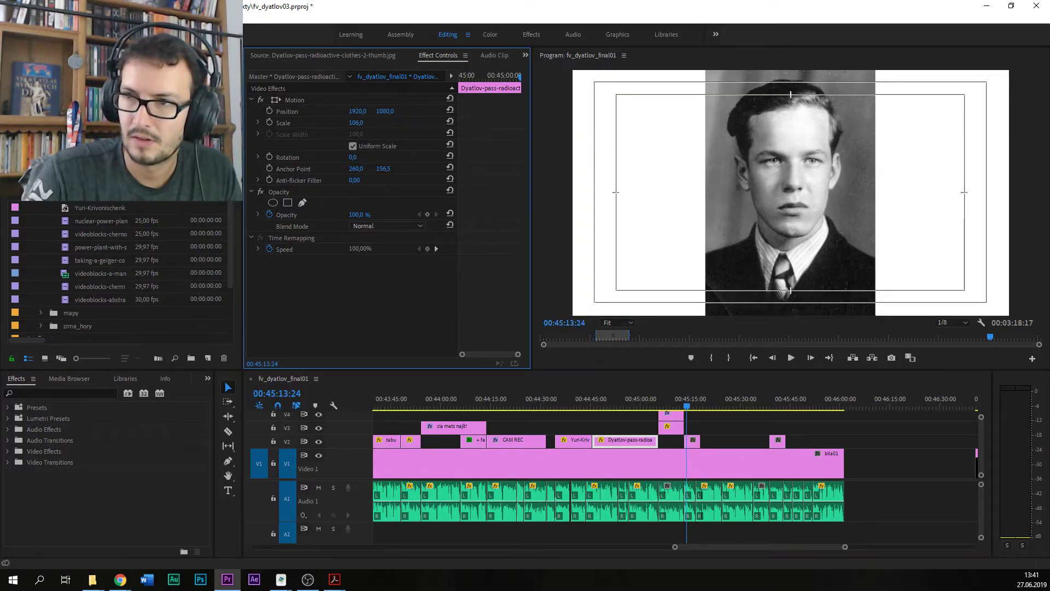
pyautogui.hotkey('ctrl', 'z')
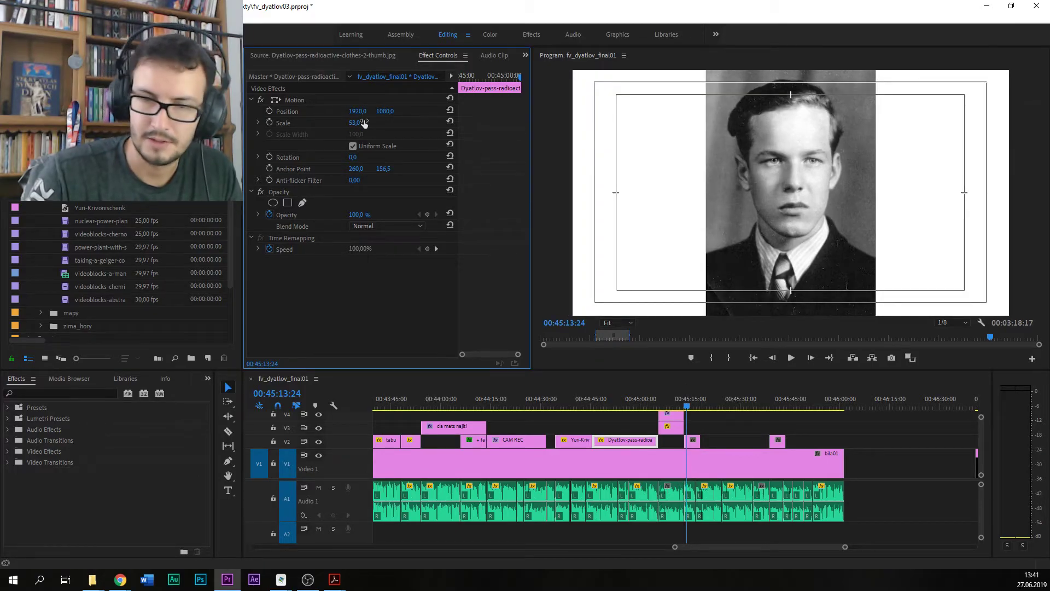
pyautogui.click(693, 440)
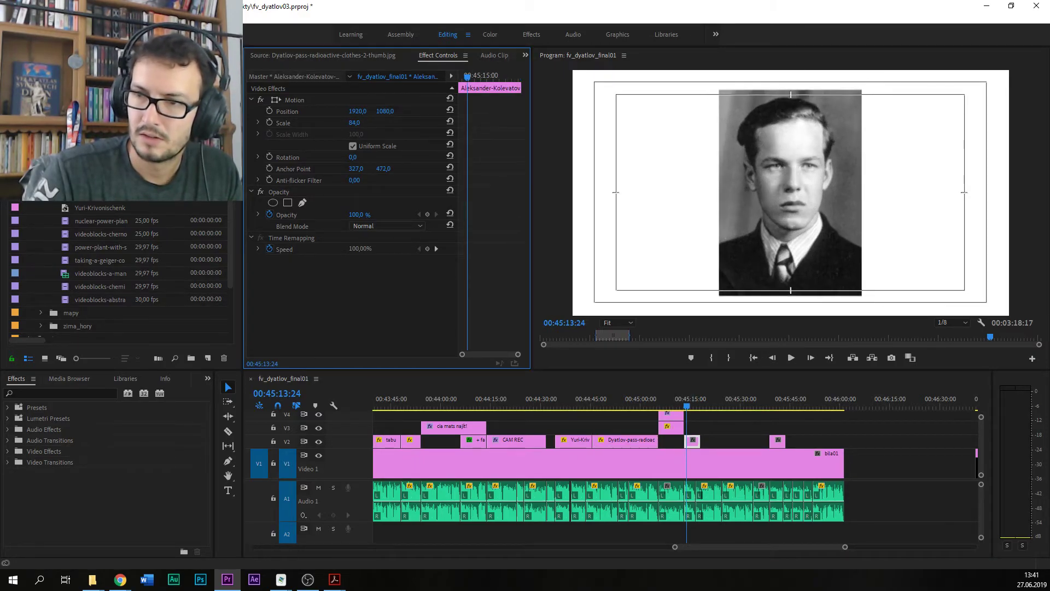
# Step: Review the clothing graphics, contamination text and Krivonischenko photo along the timeline, and compare them with the clothing image in the Source monitor
pyautogui.click(670, 406)
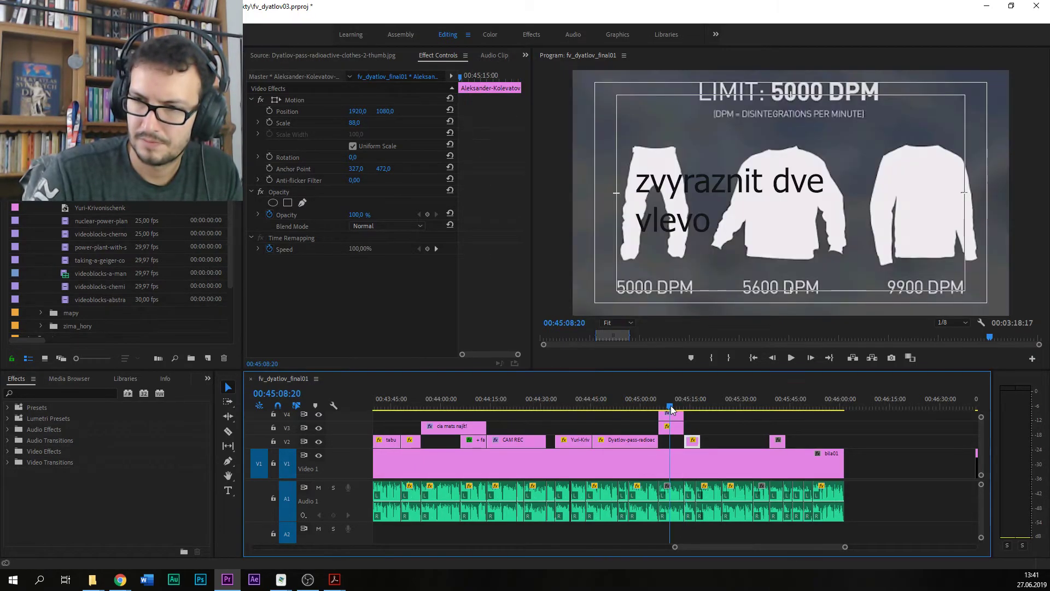
pyautogui.click(633, 407)
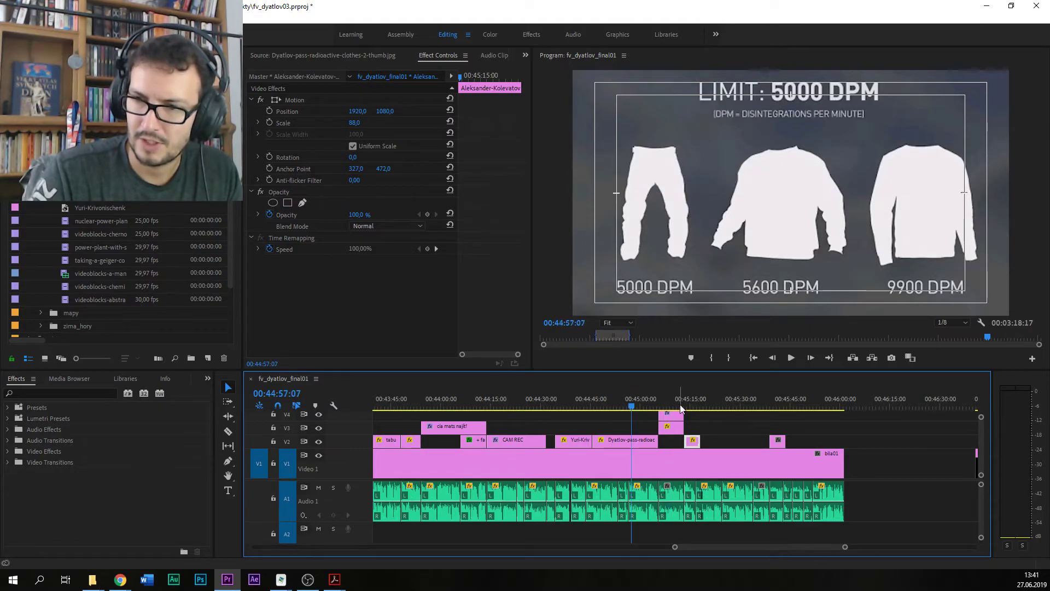
pyautogui.click(771, 406)
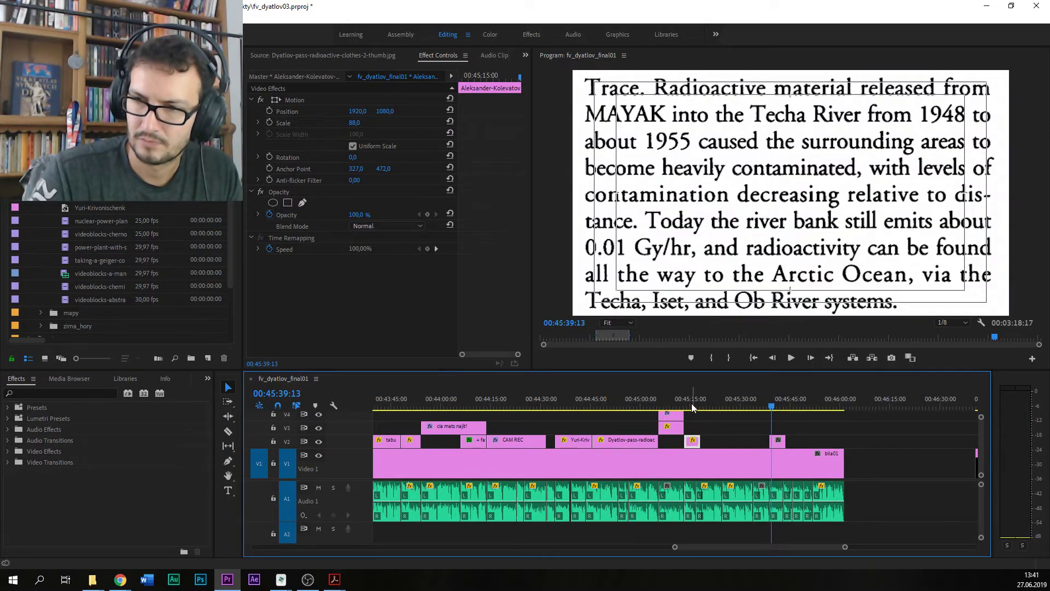
pyautogui.moveTo(664, 398); pyautogui.dragTo(628, 411)
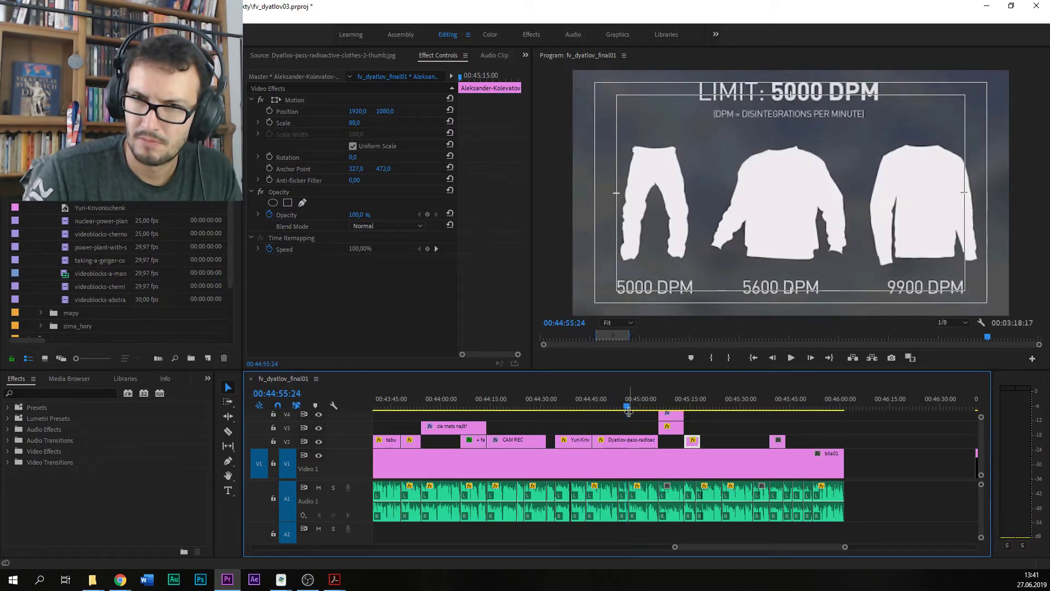
pyautogui.hotkey('shift', '2')
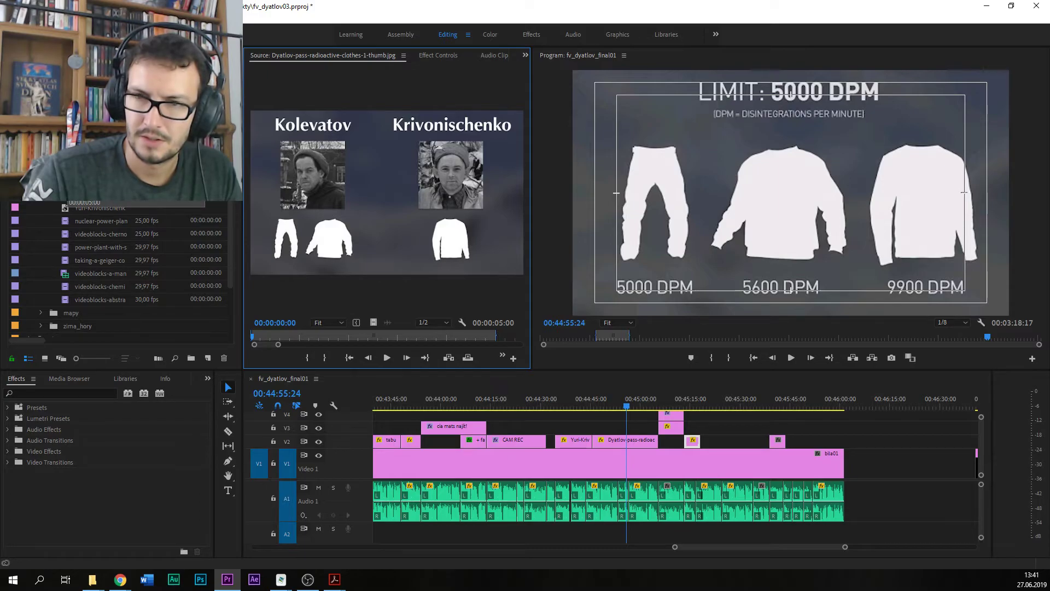
pyautogui.moveTo(667, 394); pyautogui.dragTo(588, 399)
# Step: Check the Kolevatov portrait in playback, shift it to the frame's left side at horizontal position about 868, and save the project
pyautogui.hotkey('ctrl', 's')
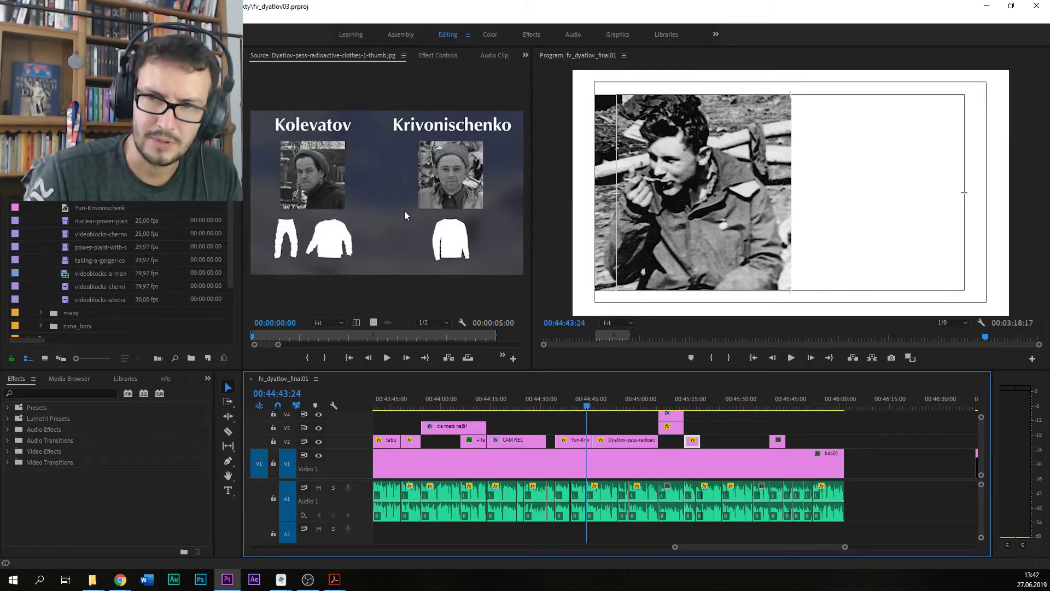
pyautogui.moveTo(661, 390); pyautogui.dragTo(687, 394)
pyautogui.press('space')
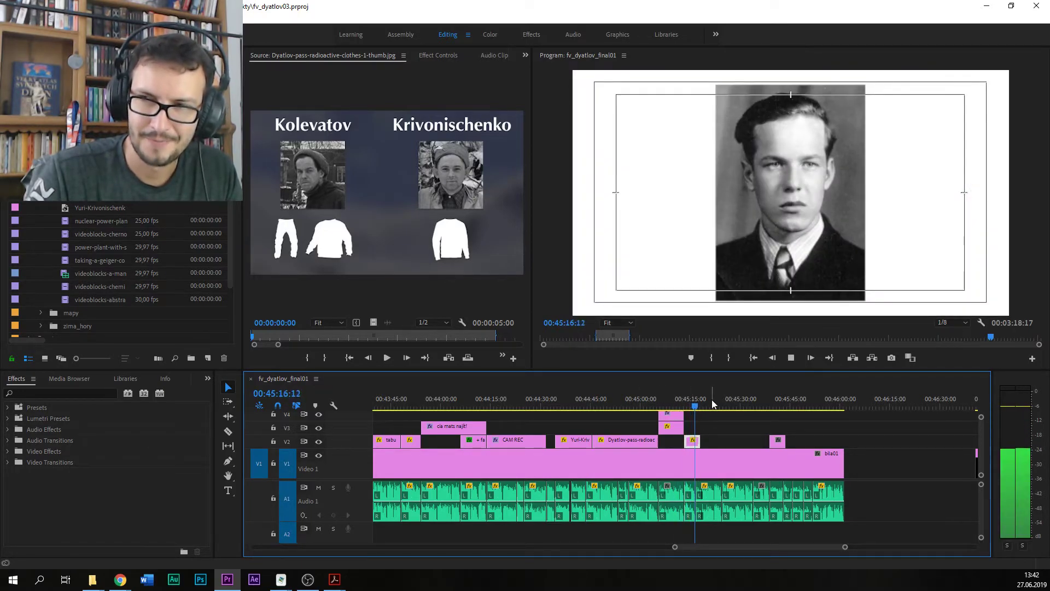
pyautogui.click(693, 404)
pyautogui.click(693, 405)
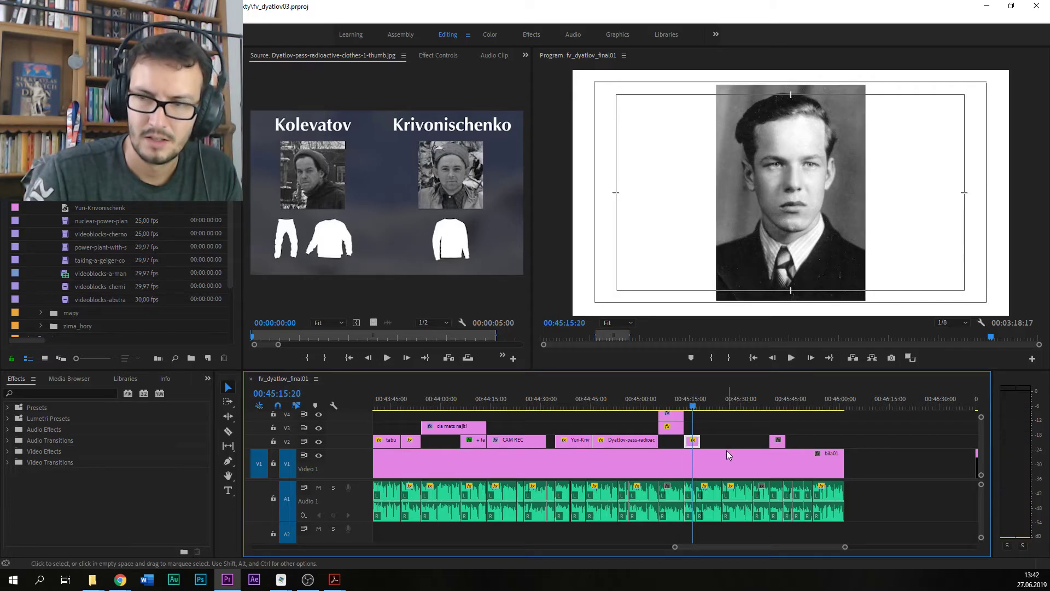
pyautogui.click(443, 57)
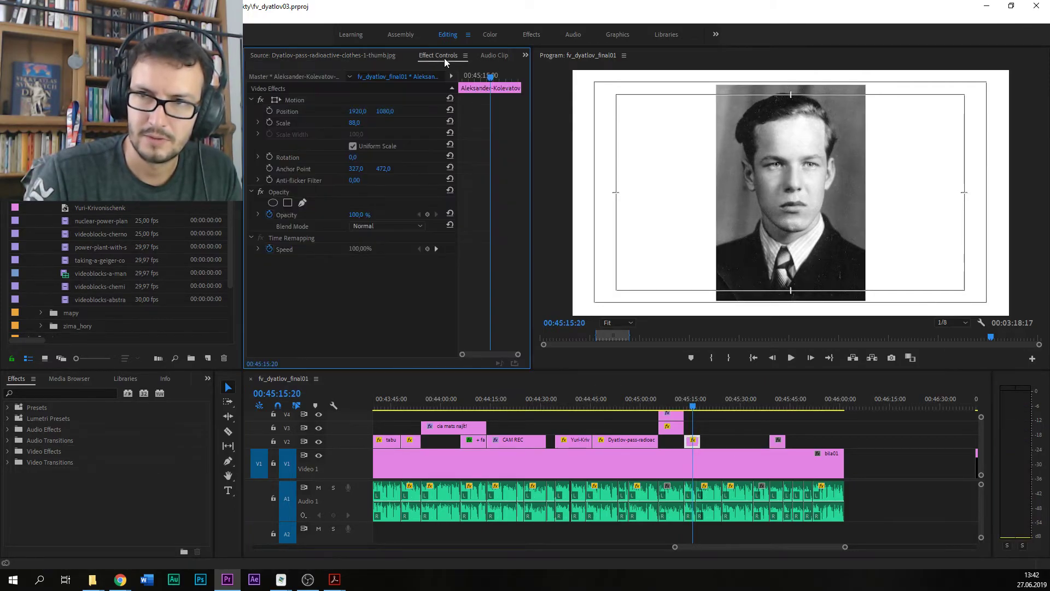
pyautogui.moveTo(356, 111); pyautogui.dragTo(279, 111)
pyautogui.hotkey('ctrl', 's')
# Step: Extend the end of the Kolevatov portrait clip on V2 to about 00:45:24 while playing the narration, and save the project
pyautogui.press('space')
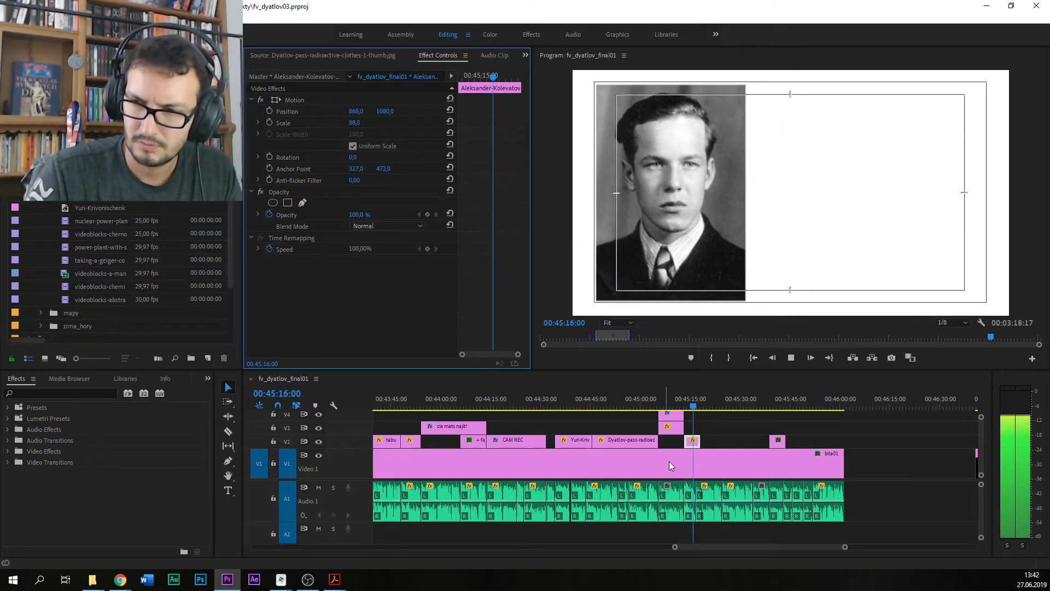
pyautogui.moveTo(699, 440); pyautogui.dragTo(717, 440)
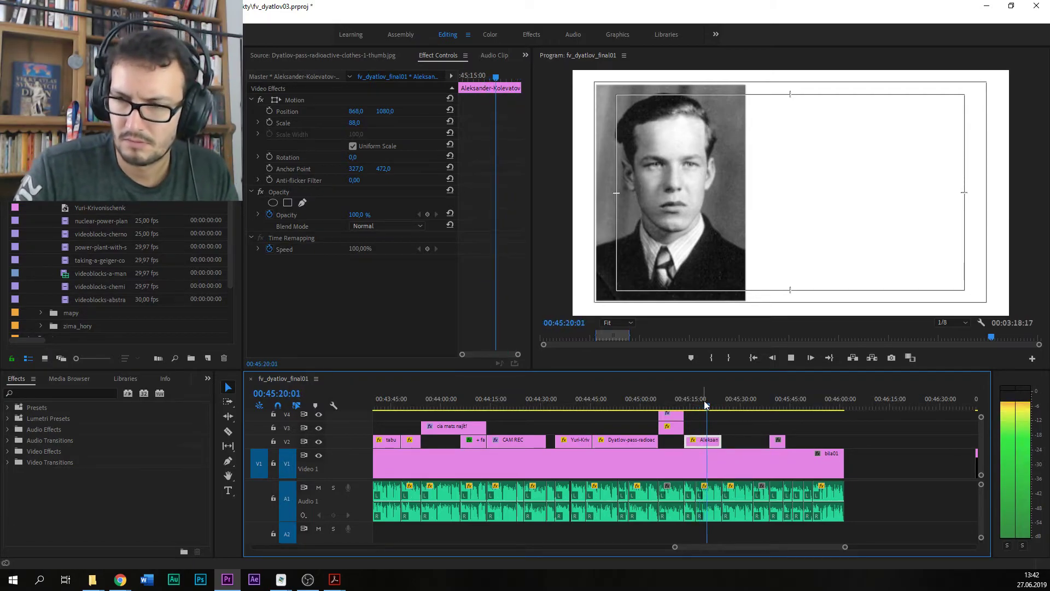
pyautogui.scroll(-5, 714, 549)
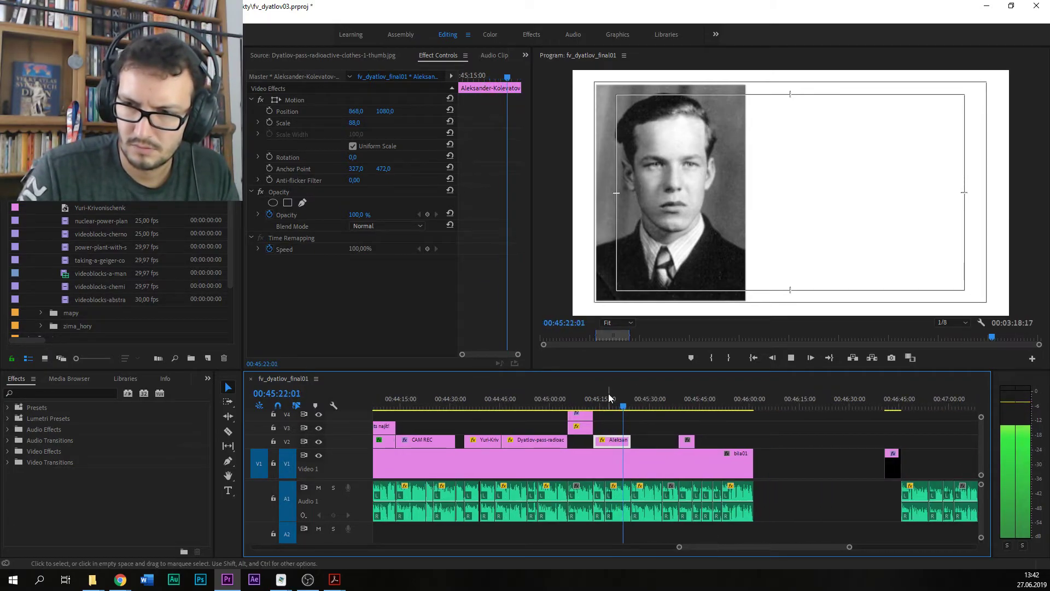
pyautogui.moveTo(633, 403); pyautogui.dragTo(612, 403)
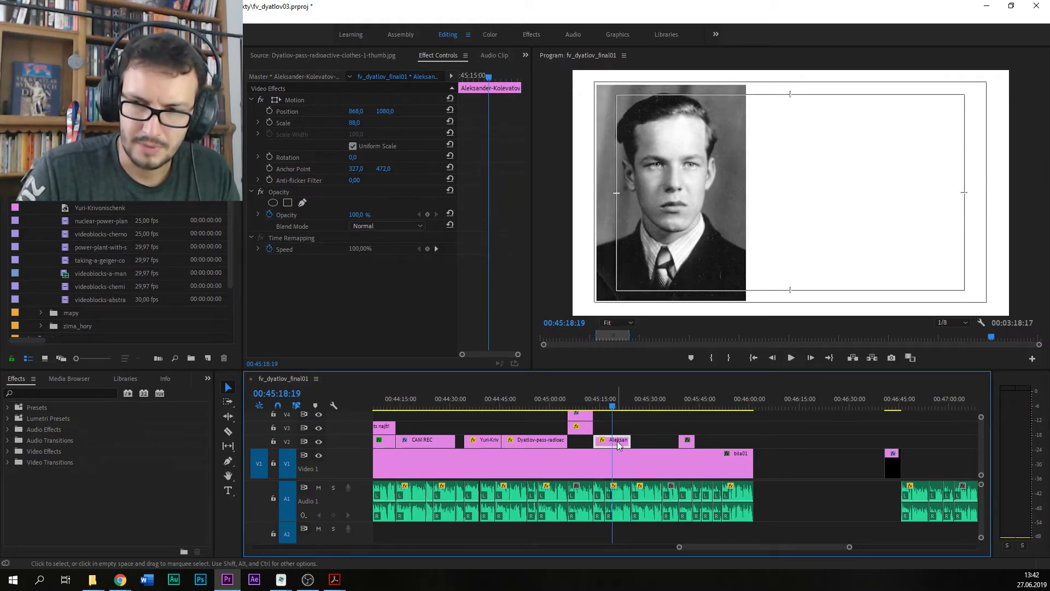
pyautogui.hotkey('ctrl', 's')
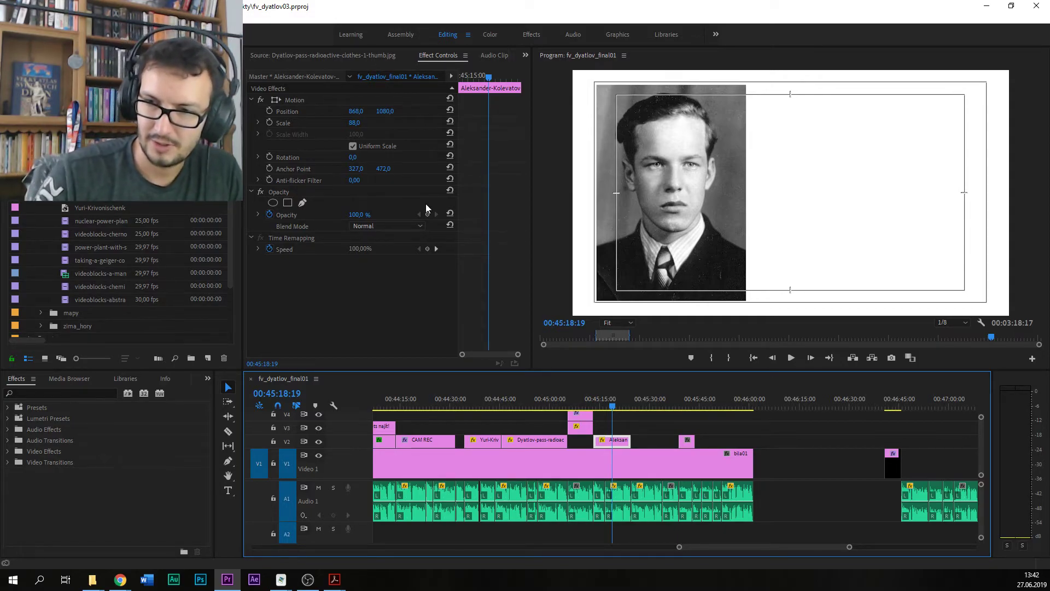
# Step: Play the narration after the Kolevatov portrait, and lengthen the contamination text clip on V2 so it starts at about 00:45:34
pyautogui.click(621, 405)
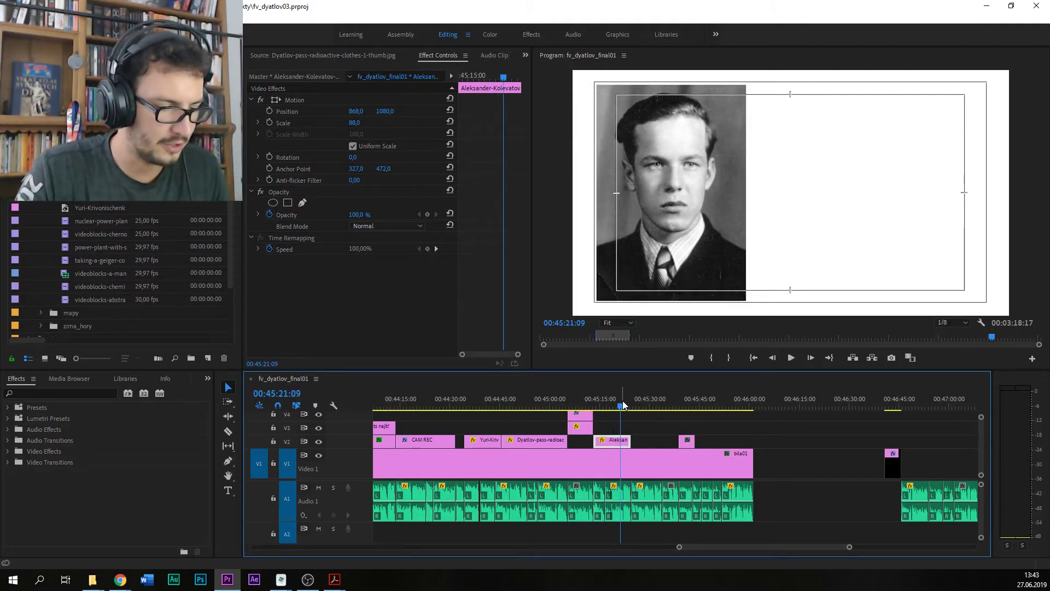
pyautogui.click(632, 404)
pyautogui.press('space')
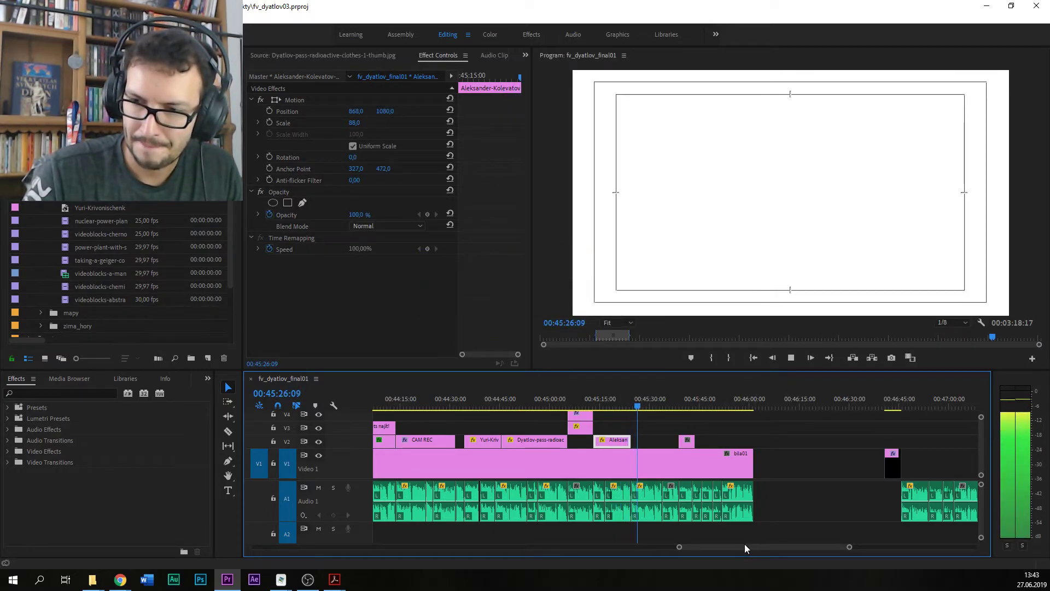
pyautogui.scroll(-1, 743, 544)
pyautogui.scroll(-1, 748, 546)
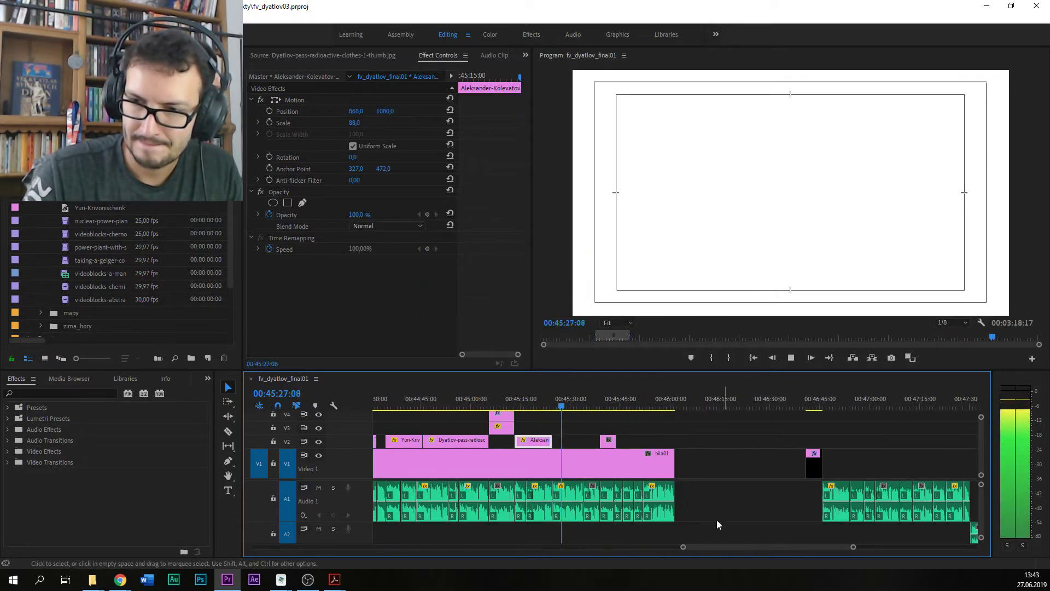
pyautogui.click(603, 407)
pyautogui.click(591, 440)
pyautogui.moveTo(589, 439); pyautogui.dragTo(585, 439)
pyautogui.press('space')
pyautogui.click(605, 442)
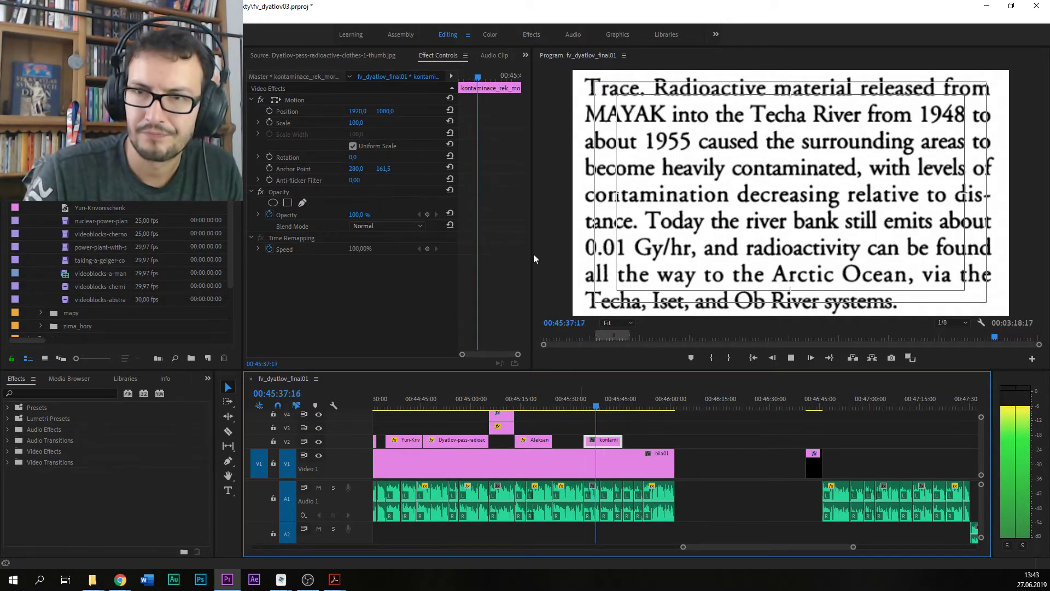
# Step: Set the contamination text clip's scale to 83 so the whole paragraph fits within the safe margins
pyautogui.press('space')
pyautogui.moveTo(364, 128); pyautogui.dragTo(355, 128)
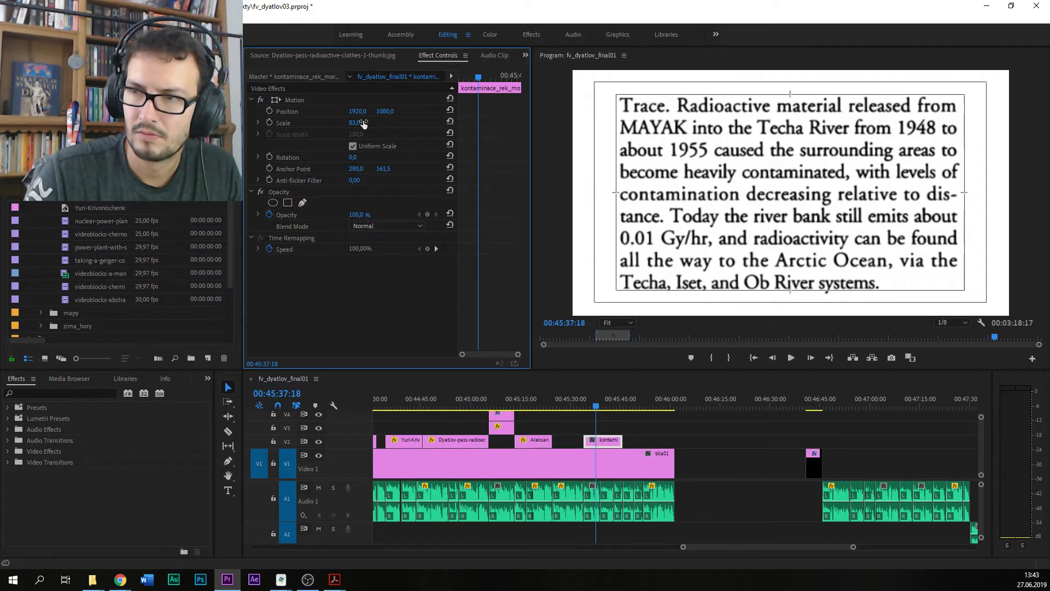
pyautogui.press('space')
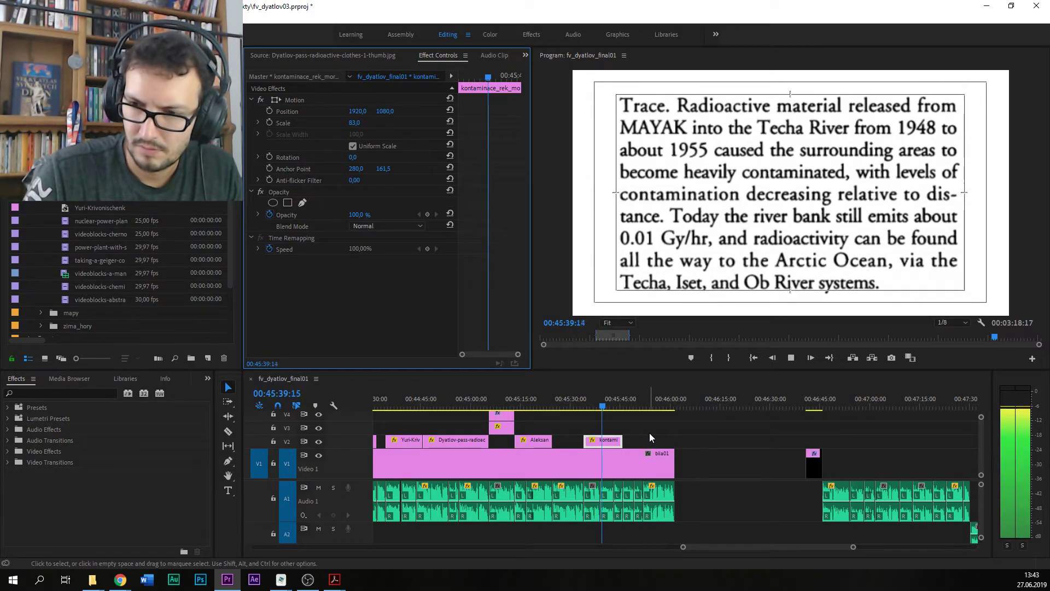
# Step: Apply an audio gain adjustment to the short narration clip on A1 at about 00:45:40
pyautogui.click(606, 494)
pyautogui.press('g')
pyautogui.press('Return')
# Step: Play the narration under the contamination text, trim the end of its V2 clip to about 00:45:40, and save the project
pyautogui.click(600, 406)
pyautogui.press('space')
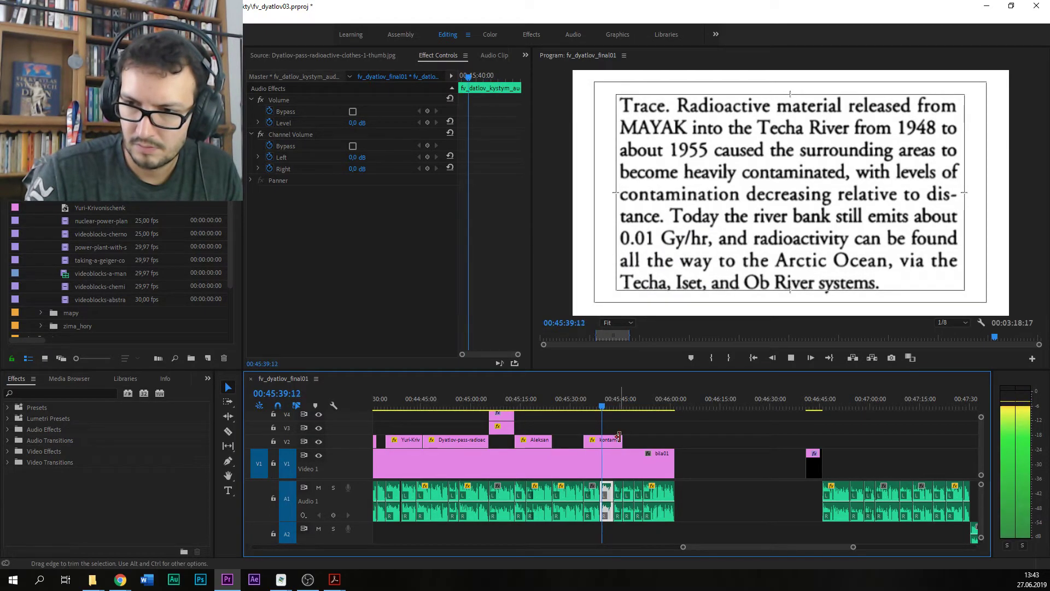
pyautogui.moveTo(585, 440); pyautogui.dragTo(602, 439)
pyautogui.hotkey('ctrl', 's')
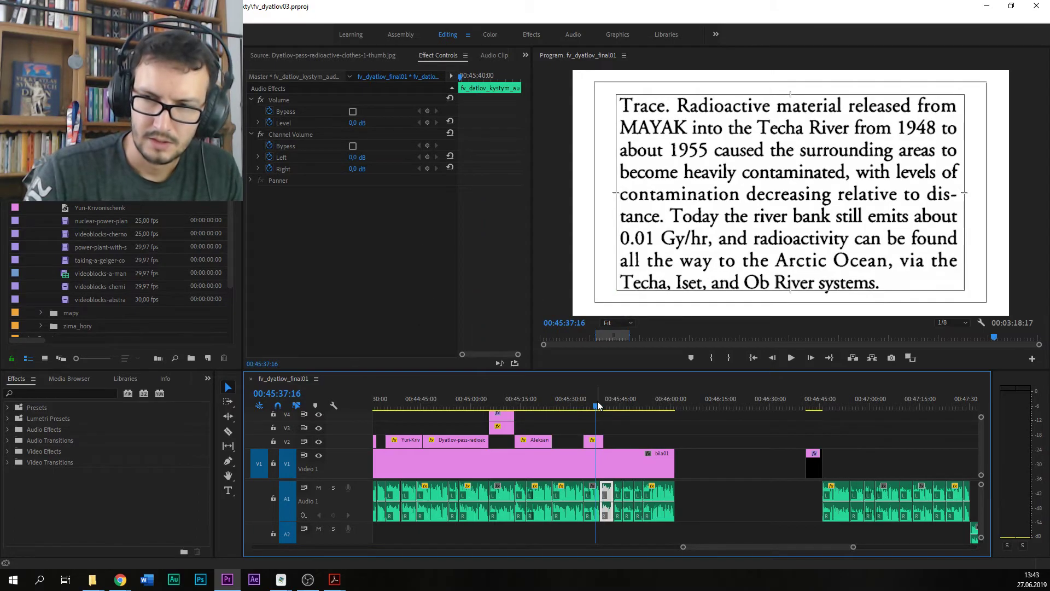
# Step: Play the narration from about 00:45:46 and apply an audio gain adjustment to the three short A1 clips around that point
pyautogui.click(622, 407)
pyautogui.press('space')
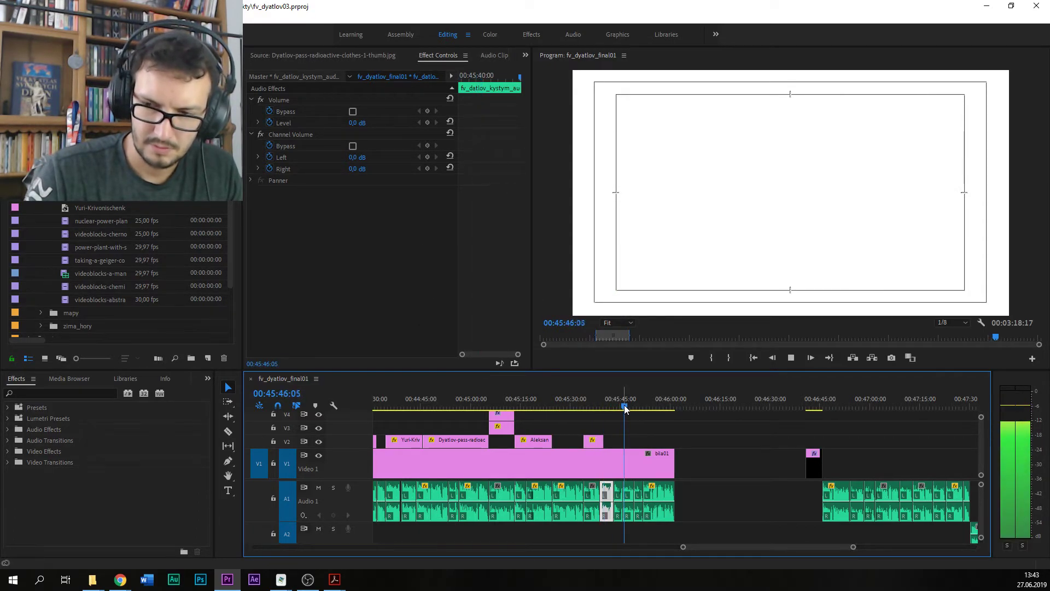
pyautogui.click(639, 491)
pyautogui.click(619, 491)
pyautogui.keyDown('shift'); pyautogui.click(630, 495); pyautogui.keyUp('shift')
pyautogui.keyDown('shift'); pyautogui.click(639, 495); pyautogui.keyUp('shift')
pyautogui.press('g')
pyautogui.press('Return')
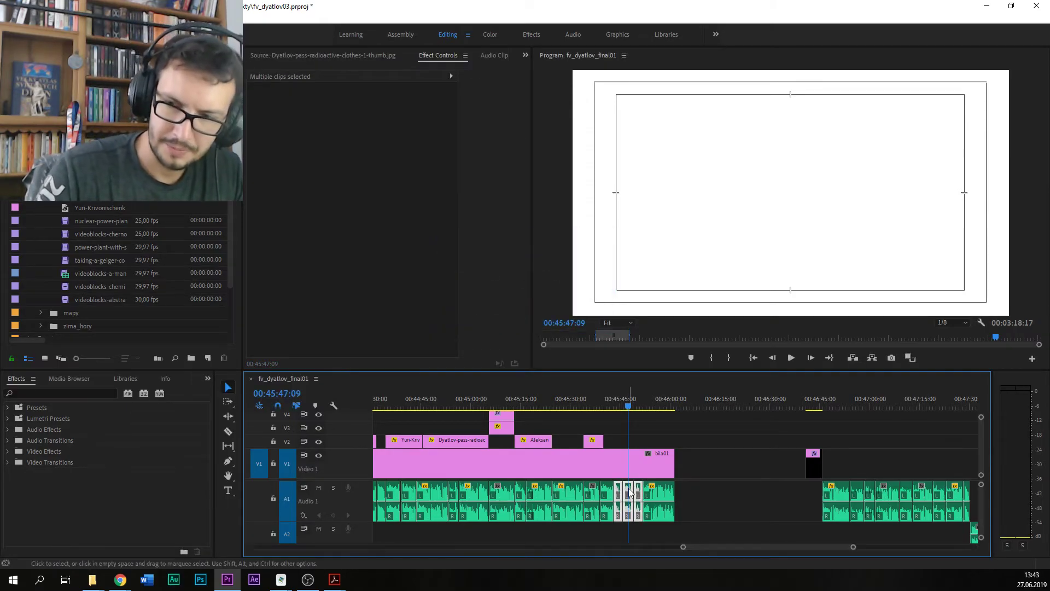
# Step: Play back the narration between about 00:45:40 and 00:45:43 to check the adjusted clips, and save the project
pyautogui.click(610, 405)
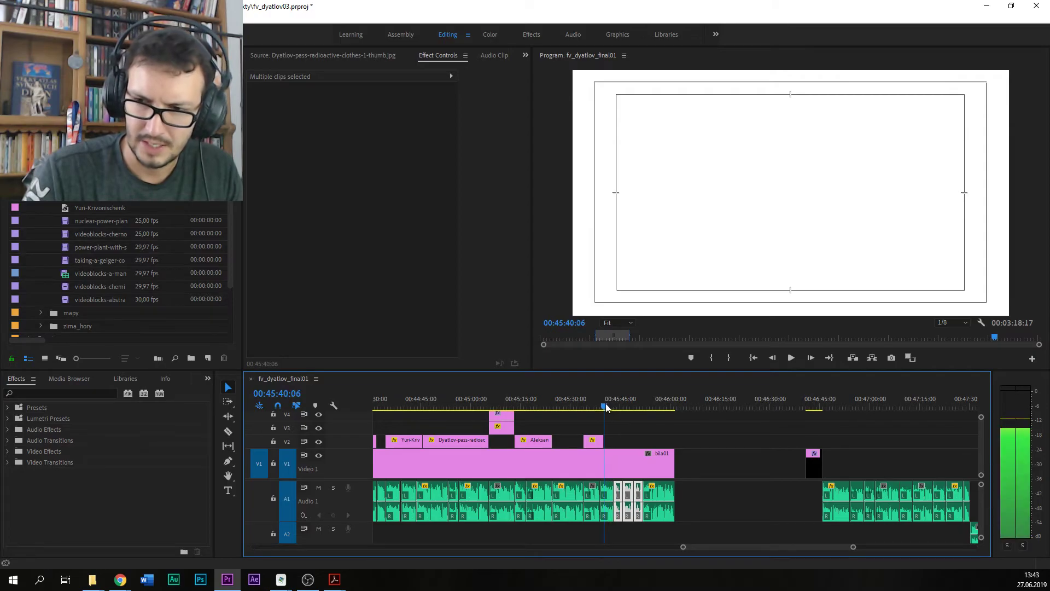
pyautogui.click(608, 407)
pyautogui.press('space')
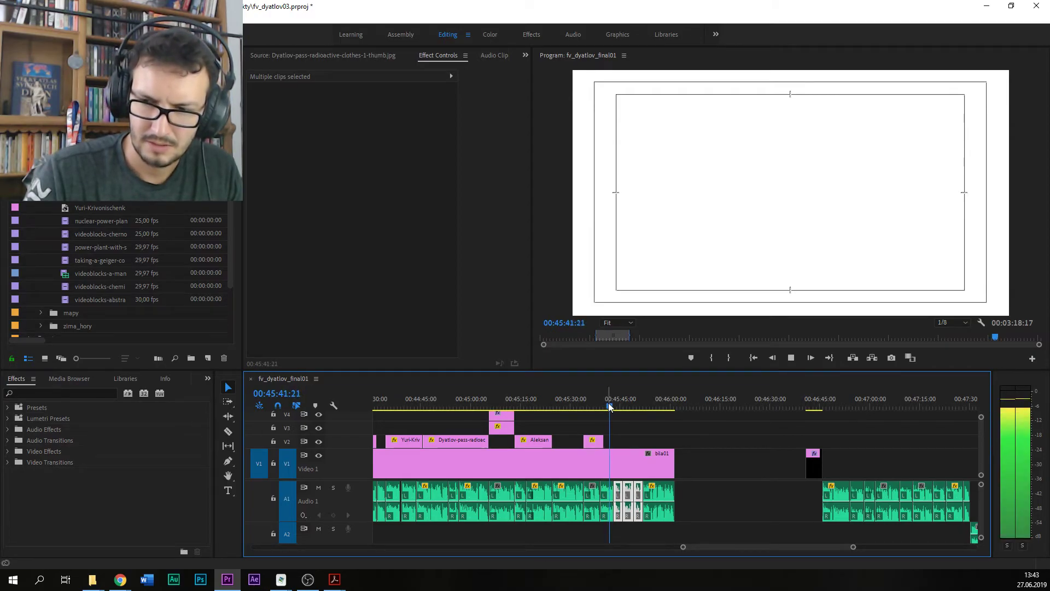
pyautogui.press('space')
pyautogui.hotkey('ctrl', 's')
pyautogui.click(609, 408)
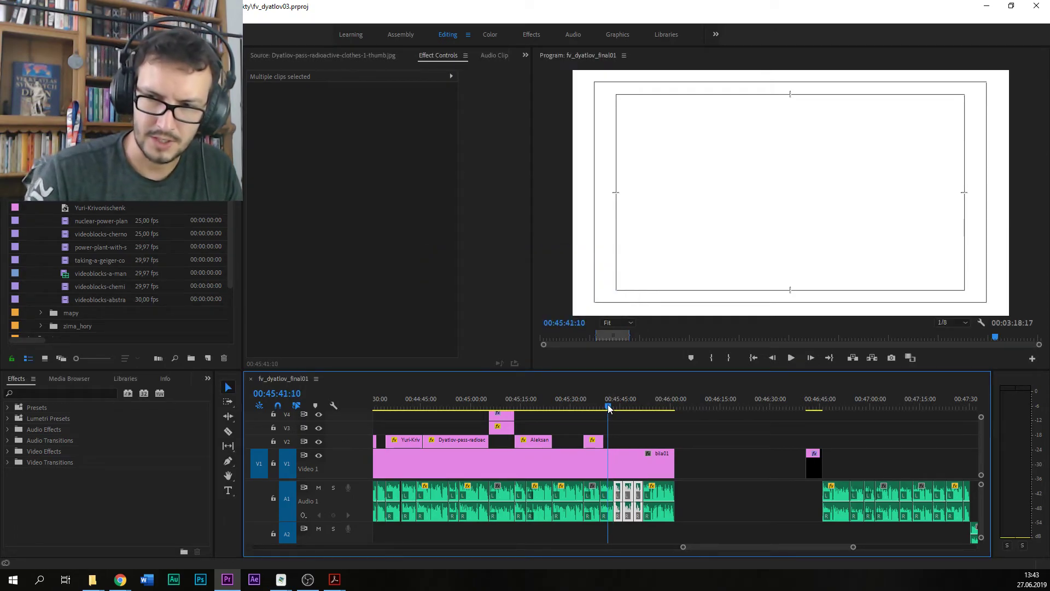
pyautogui.press('space')
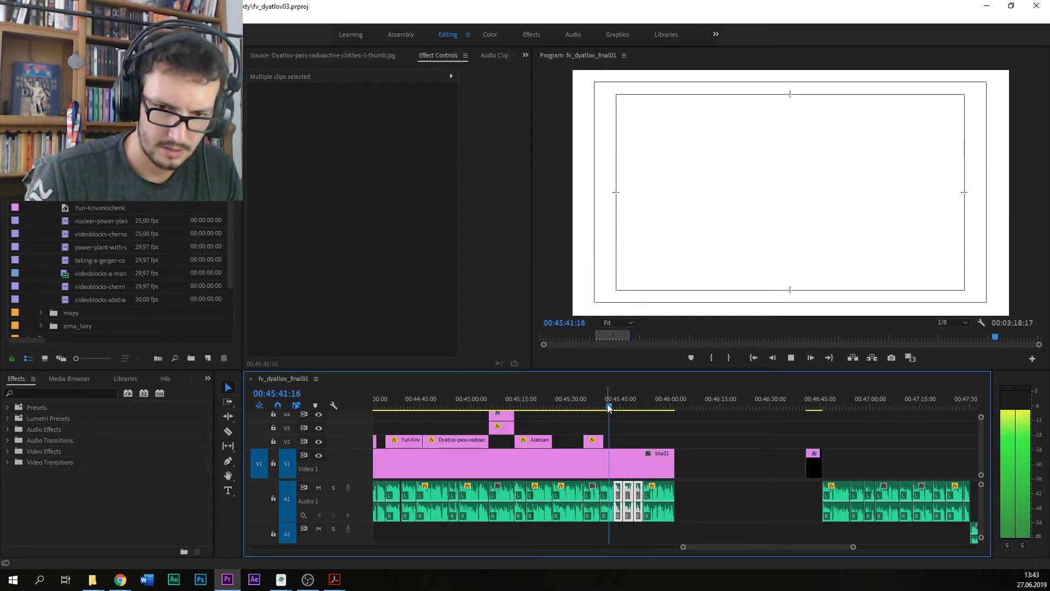
pyautogui.press('space')
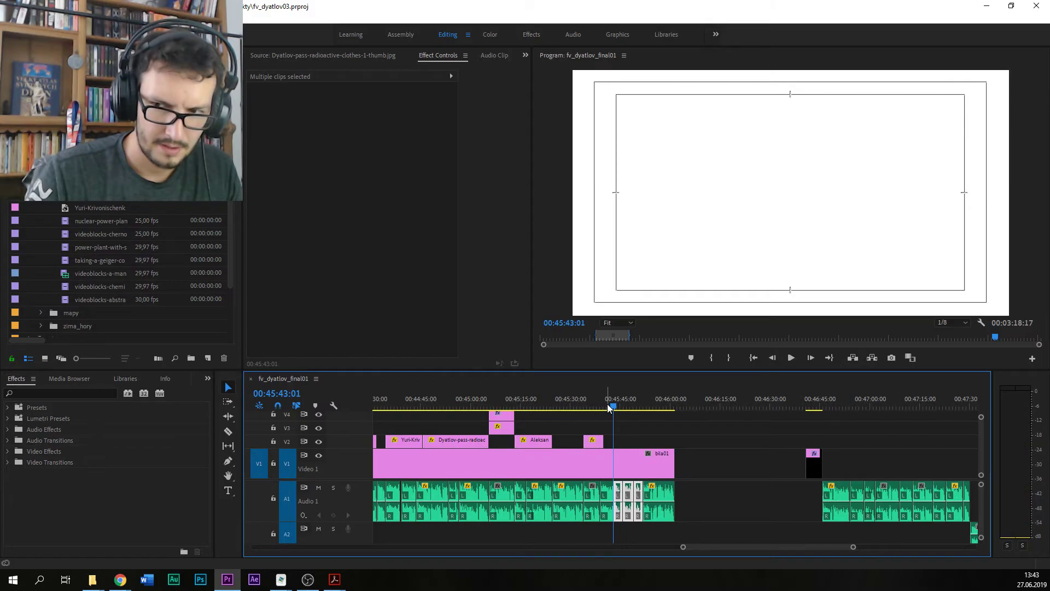
# Step: Switch to Word to look at the recent documents, and return to Premiere Pro with the bila01 background clip selected
pyautogui.press('super+3')
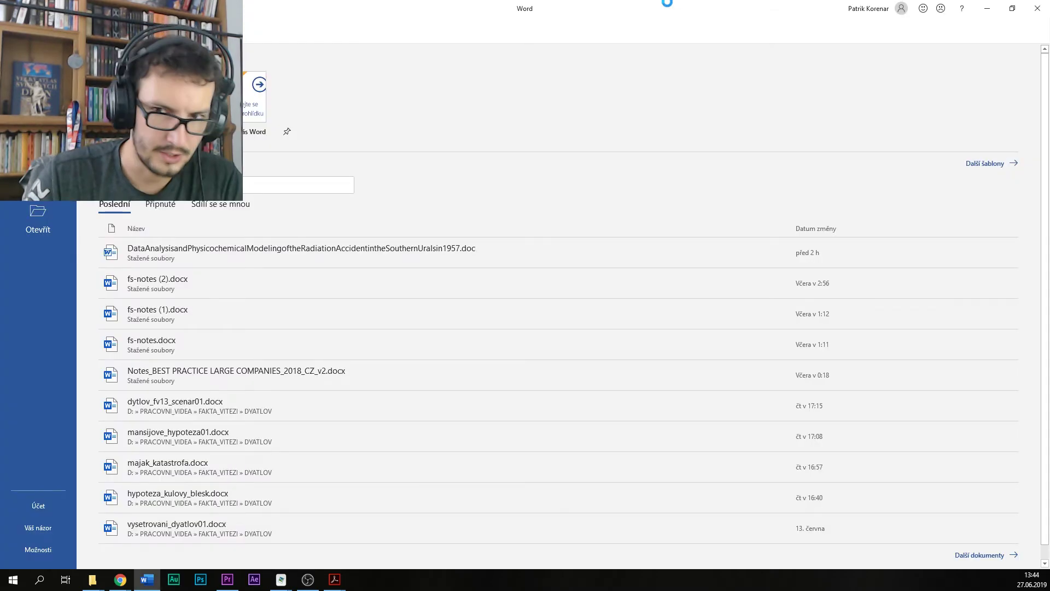
pyautogui.hotkey('alt', 'Tab')
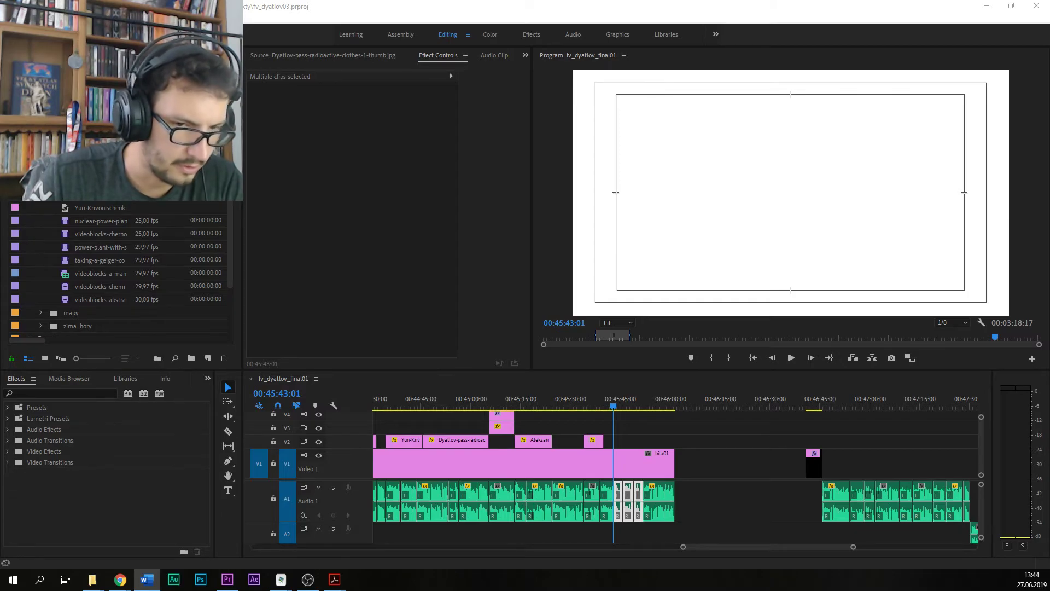
pyautogui.hotkey('alt', 'Tab')
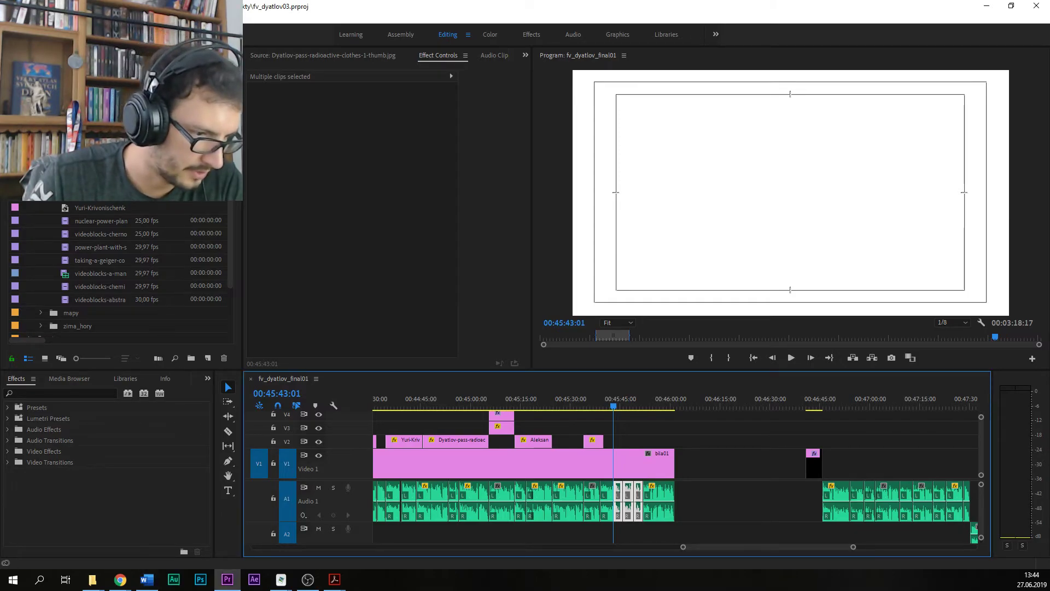
pyautogui.hotkey('alt', 'Tab')
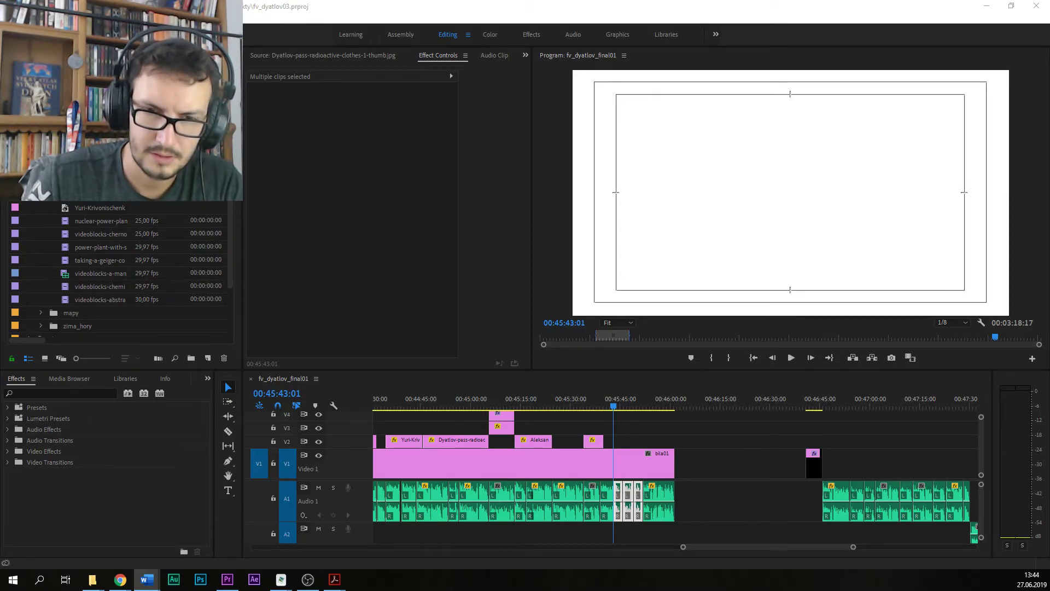
pyautogui.click(592, 464)
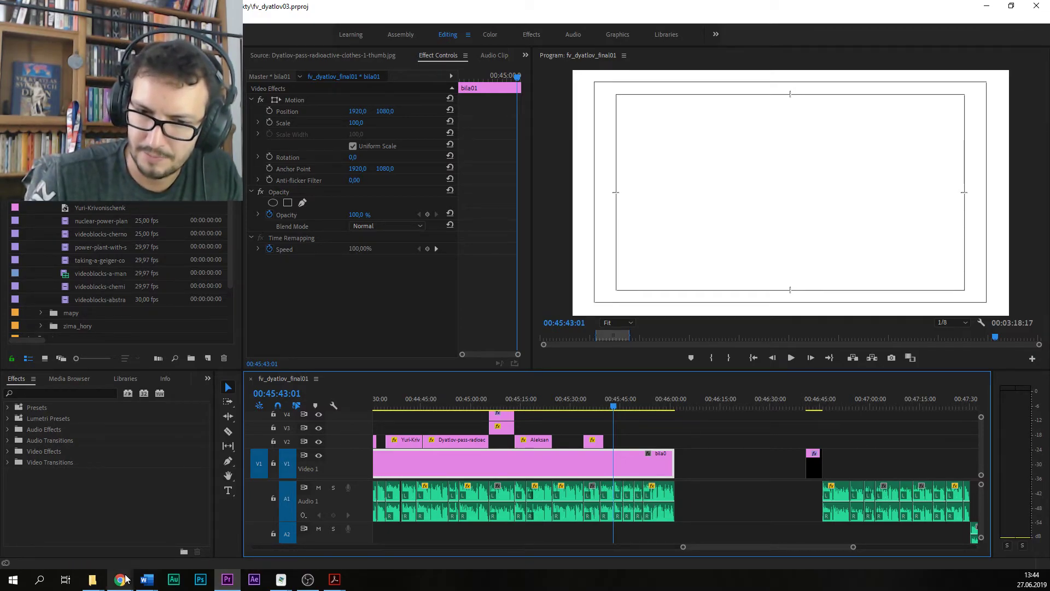
# Step: Switch to Chrome, open the bookmark manager and show the Dyatlov_12-6-19_adalsi01 folder
pyautogui.moveTo(125, 580)
pyautogui.click(61, 536)
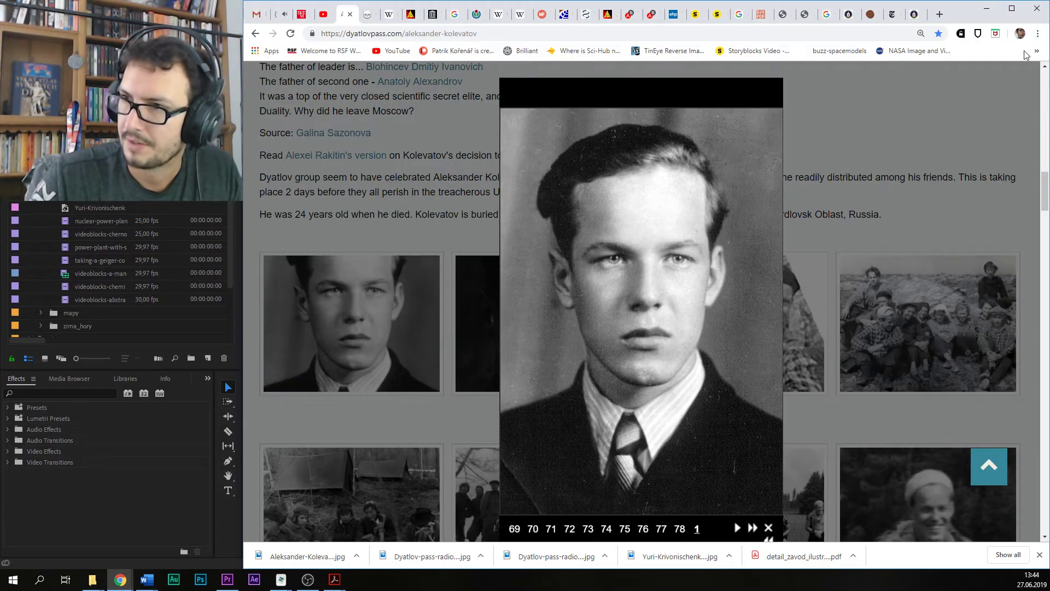
pyautogui.click(1037, 34)
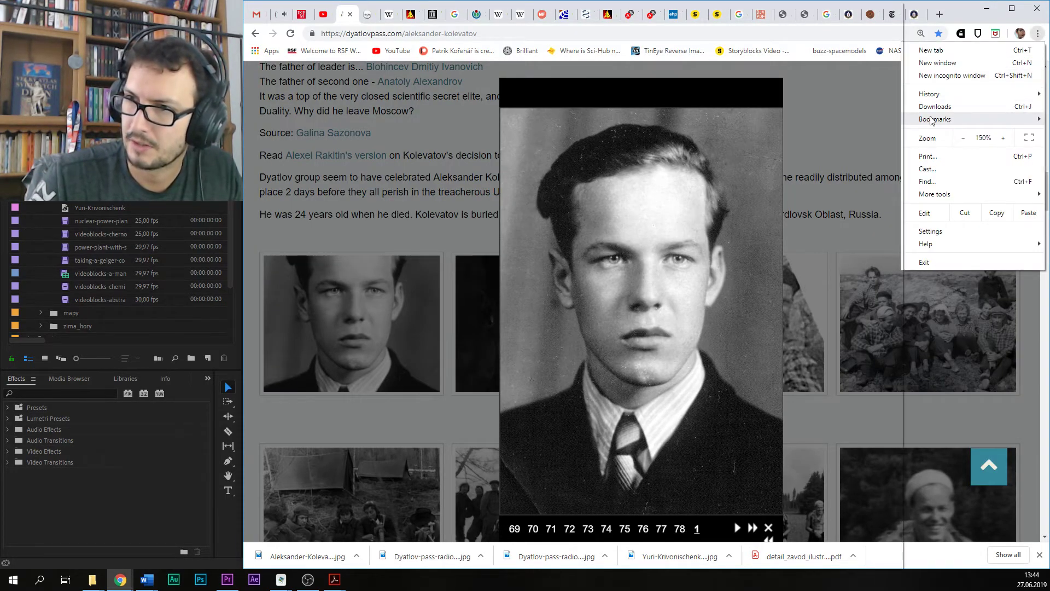
pyautogui.moveTo(932, 121)
pyautogui.click(738, 59)
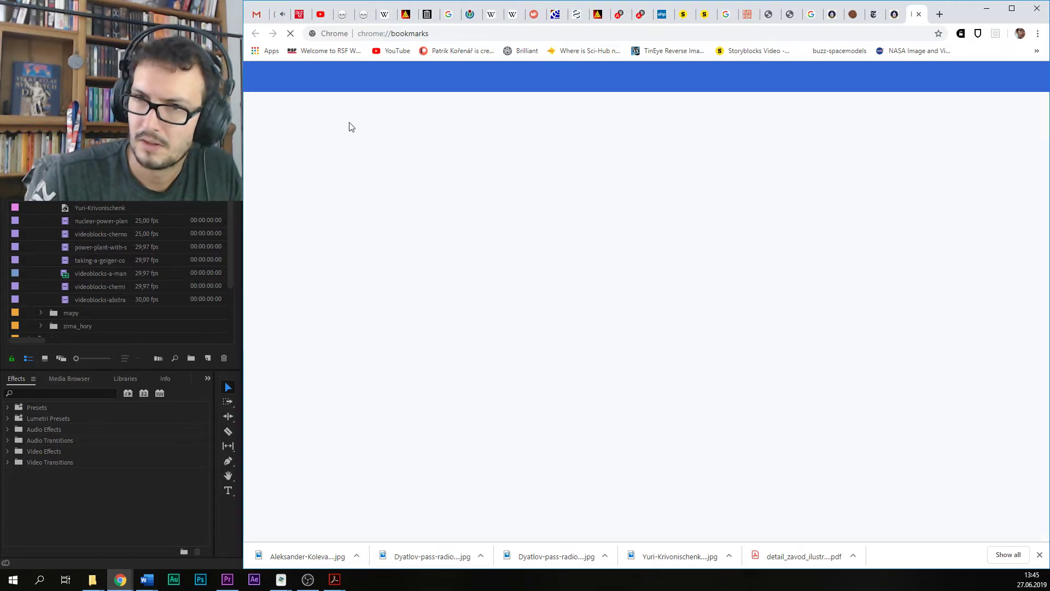
pyautogui.moveTo(410, 126); pyautogui.dragTo(402, 474)
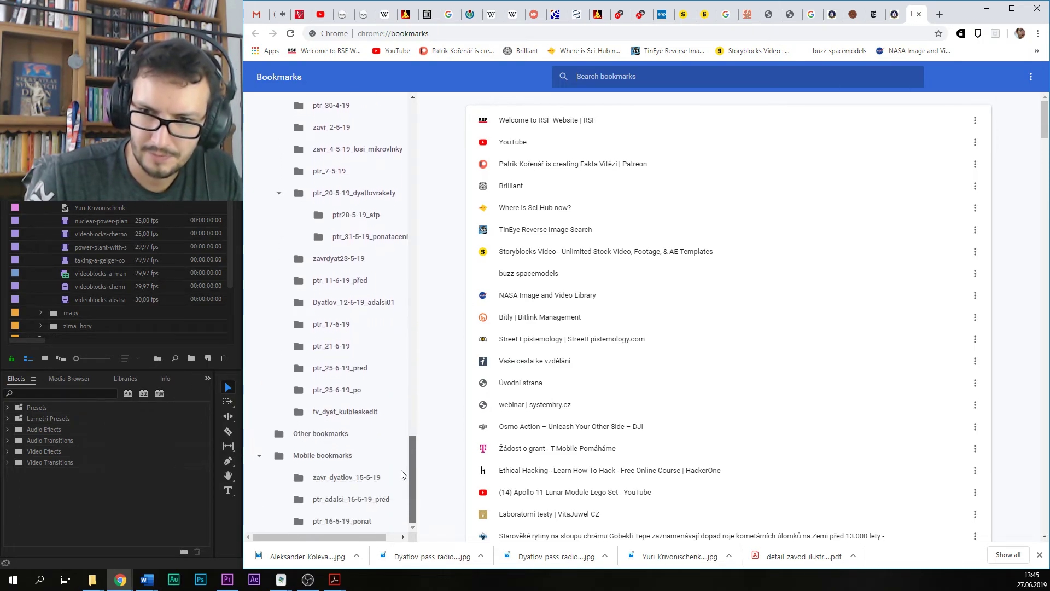
pyautogui.click(345, 302)
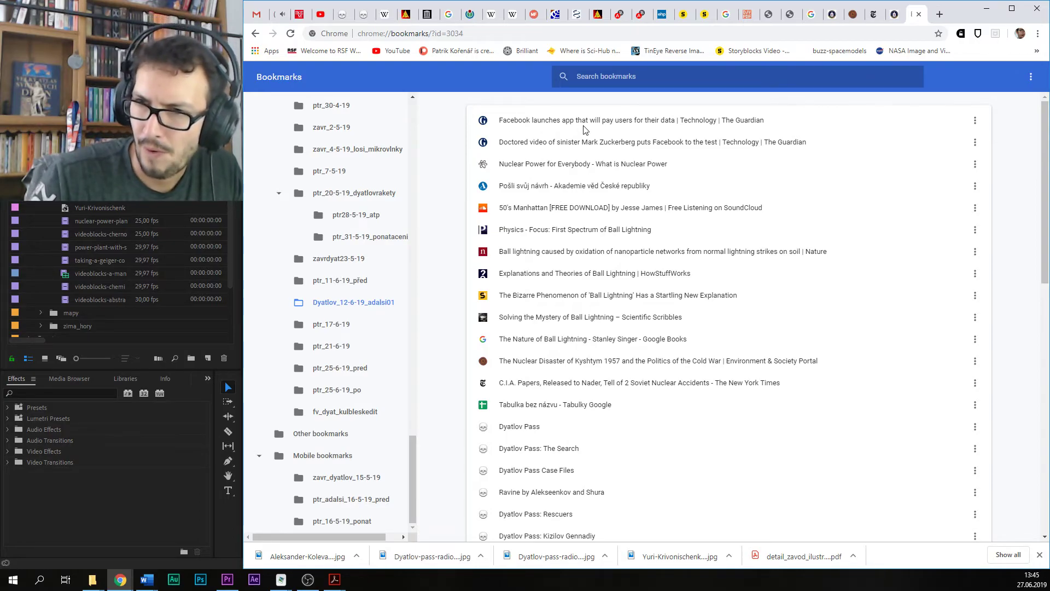
# Step: Look through the folder's bookmarks and open "Newspapers from the time period - Ermak Travel Guide"
pyautogui.scroll(-1, 582, 243)
pyautogui.scroll(-2, 581, 242)
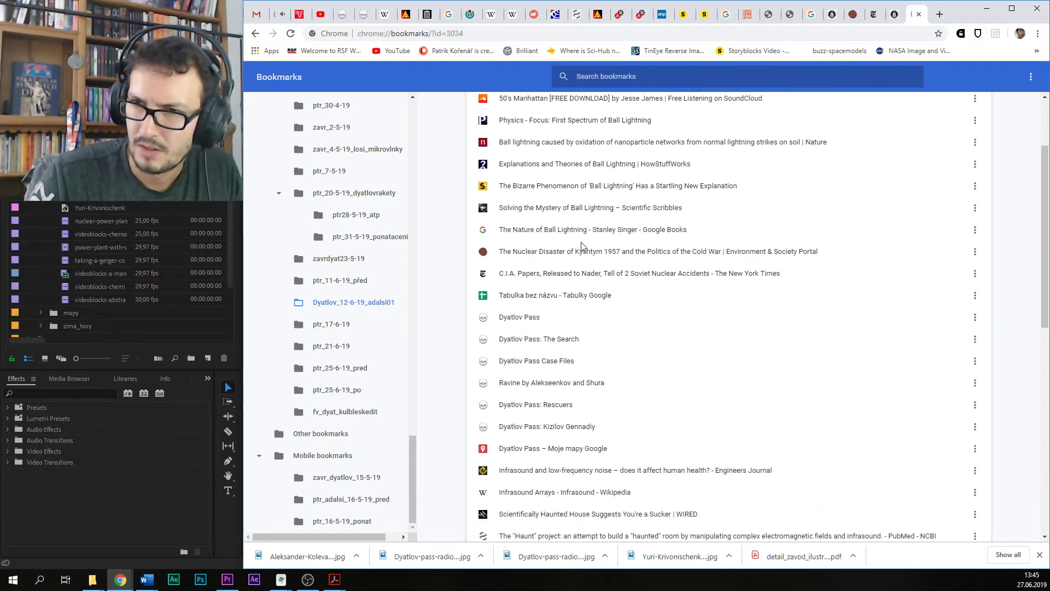
pyautogui.scroll(-1, 579, 206)
pyautogui.scroll(-5, 579, 205)
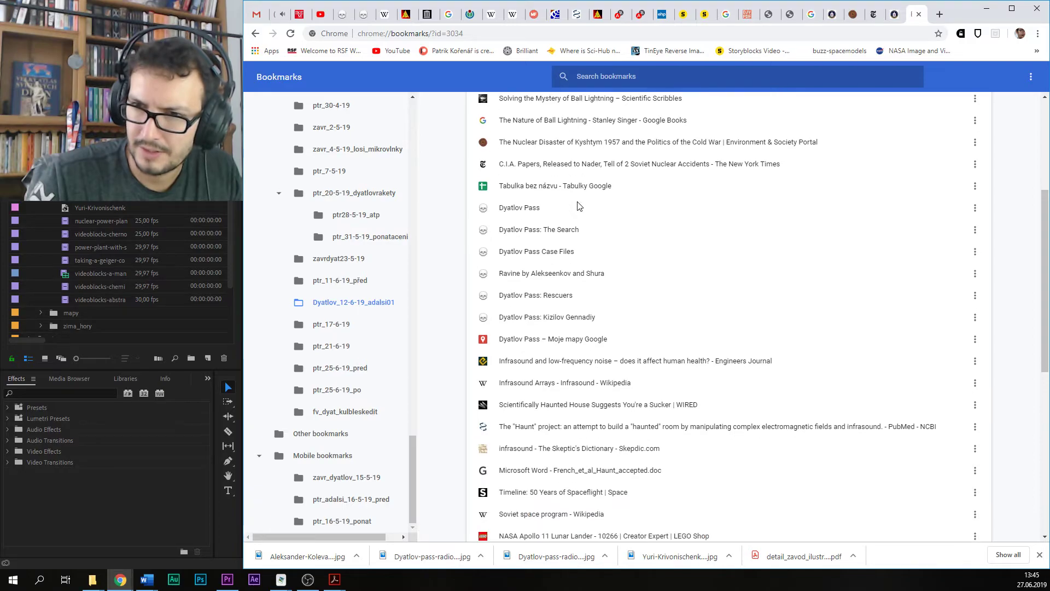
pyautogui.scroll(-2, 576, 224)
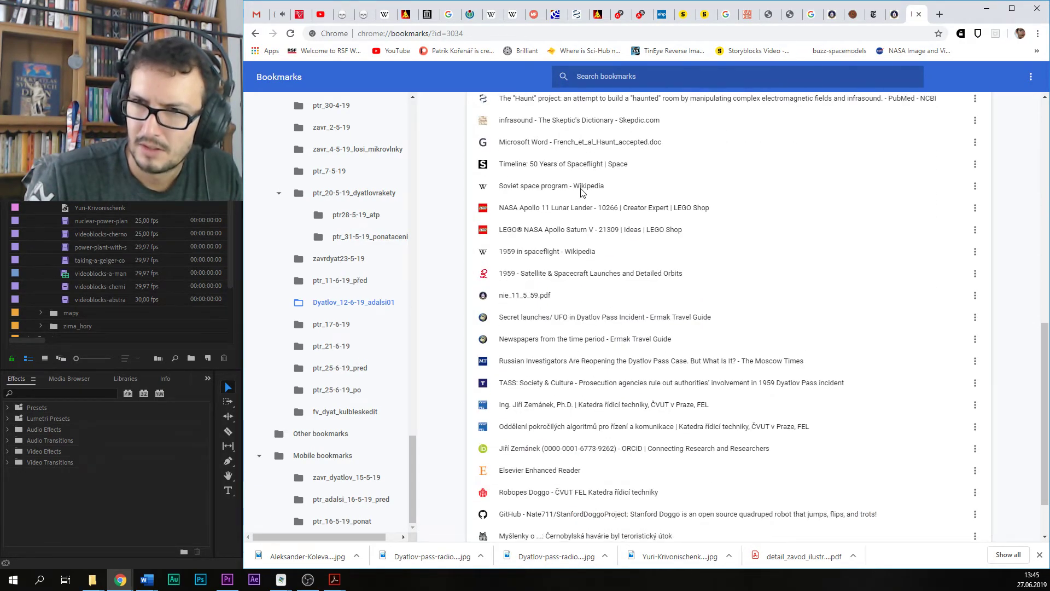
pyautogui.scroll(-1, 581, 191)
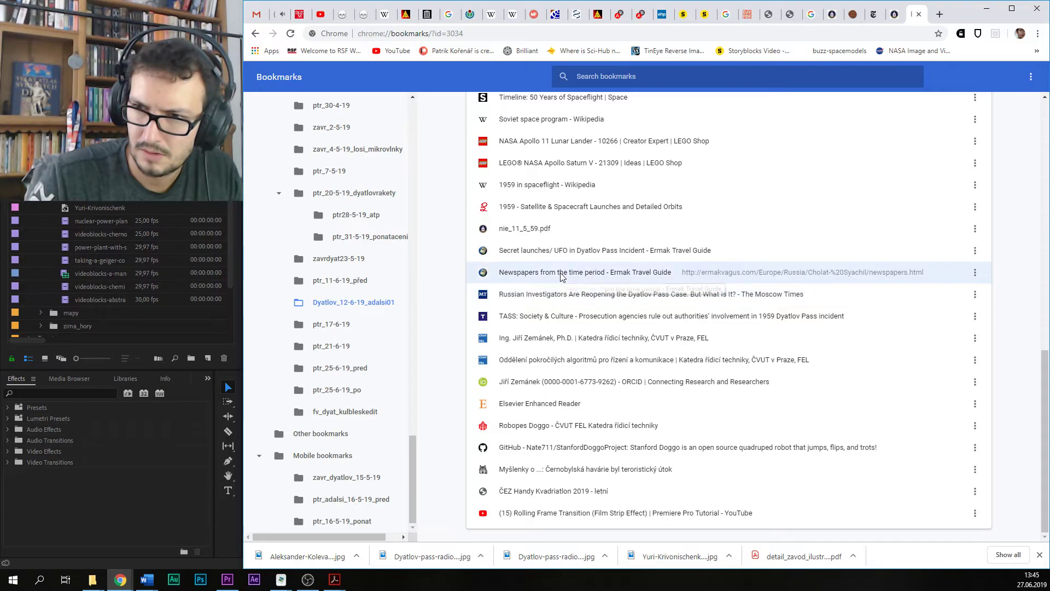
pyautogui.doubleClick(560, 272)
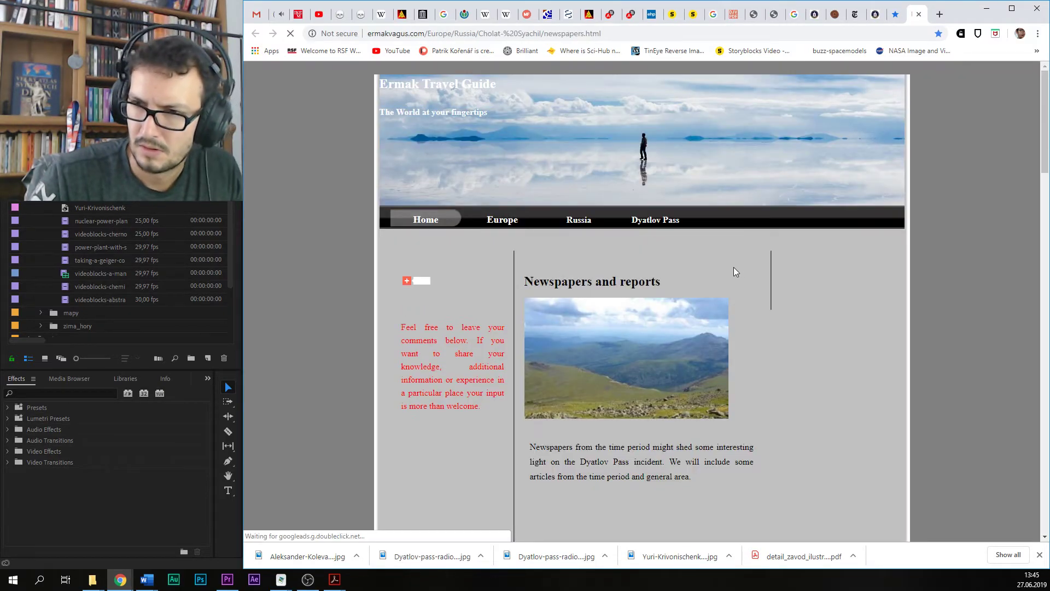
# Step: Skim the Ermak Travel Guide newspapers page for usable material, close it, and look over the bookmark list again
pyautogui.scroll(-3, 734, 268)
pyautogui.scroll(-4, 821, 251)
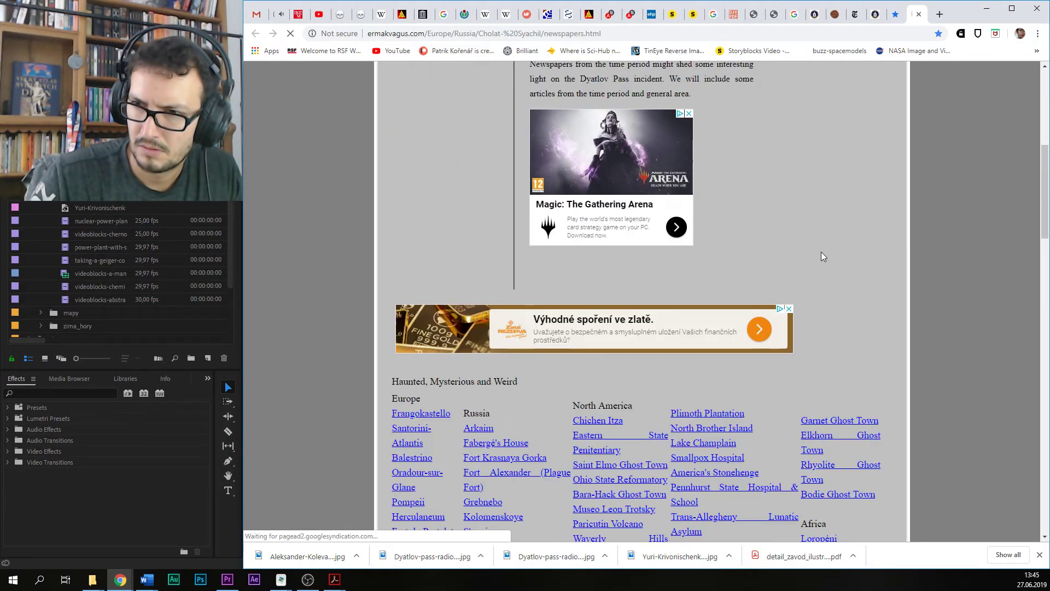
pyautogui.scroll(3, 821, 251)
pyautogui.scroll(4, 821, 253)
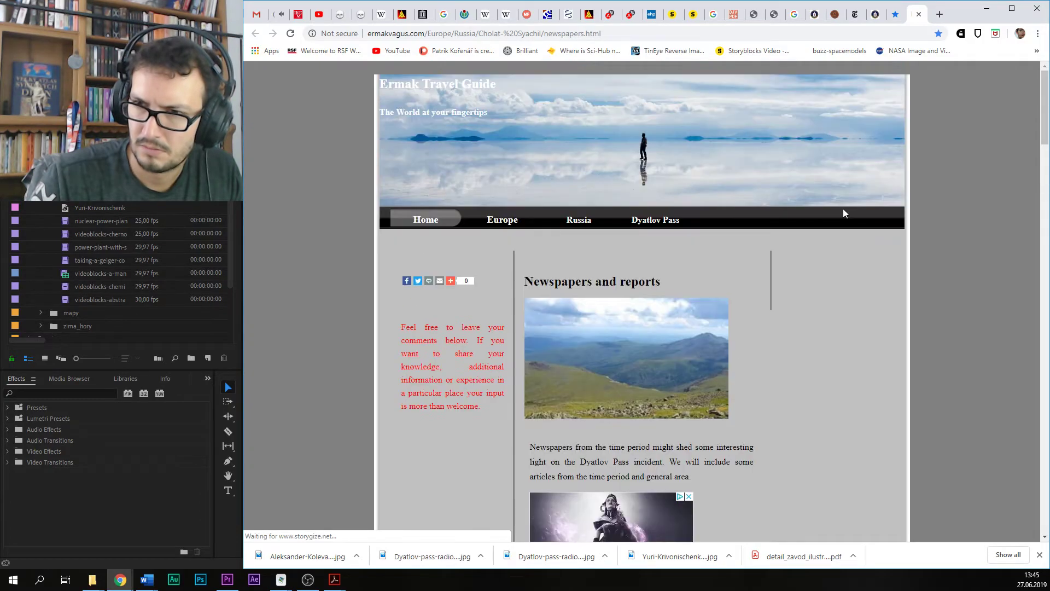
pyautogui.click(922, 16)
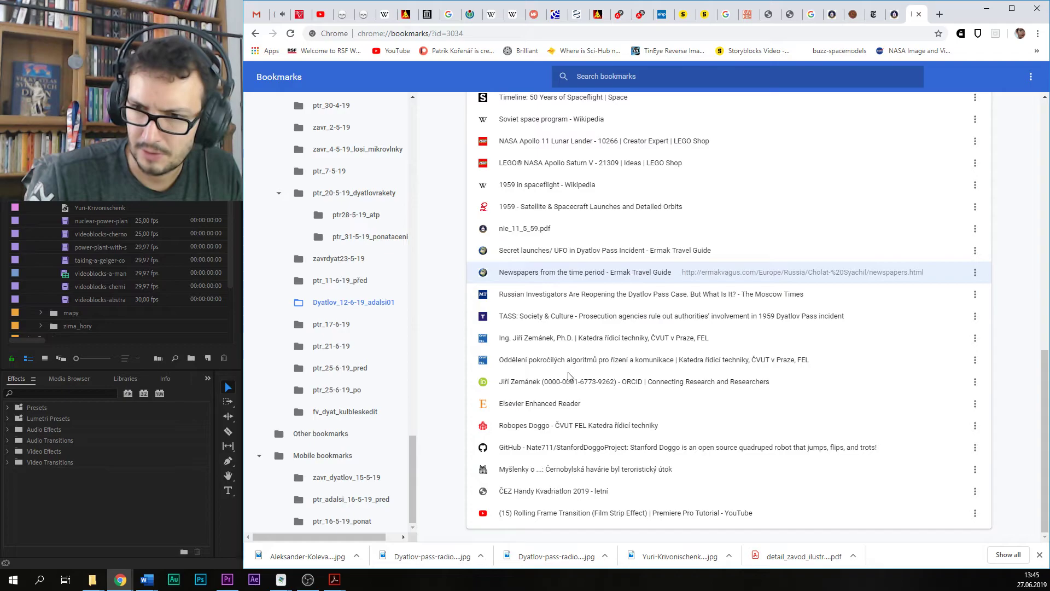
pyautogui.scroll(1, 572, 232)
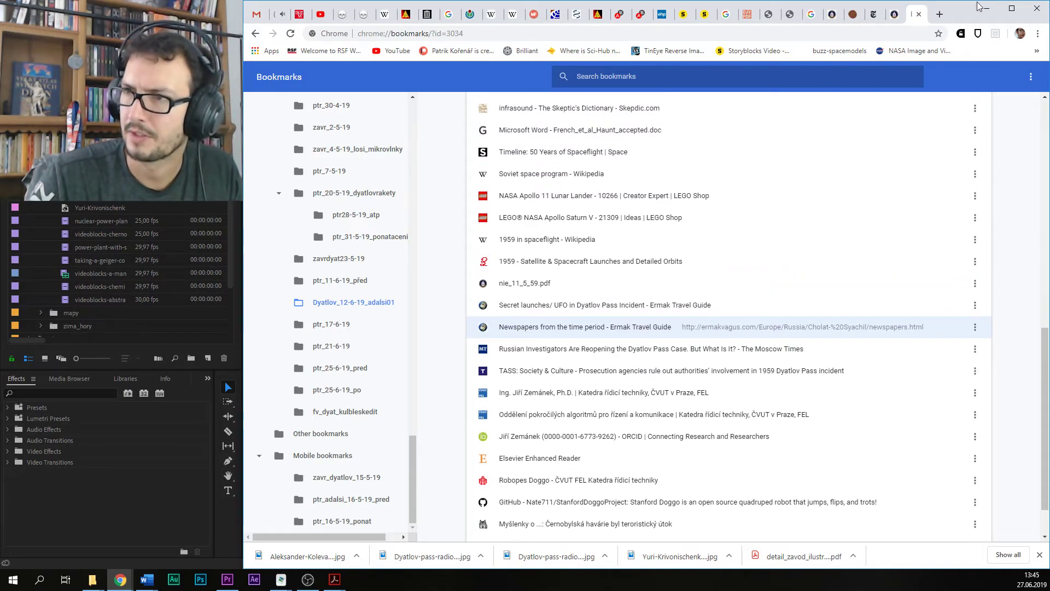
# Step: Switch back to Premiere Pro and play the narration up to the end of the white background at about 00:46:00
pyautogui.hotkey('alt', 'Tab')
pyautogui.press('space')
pyautogui.click(642, 406)
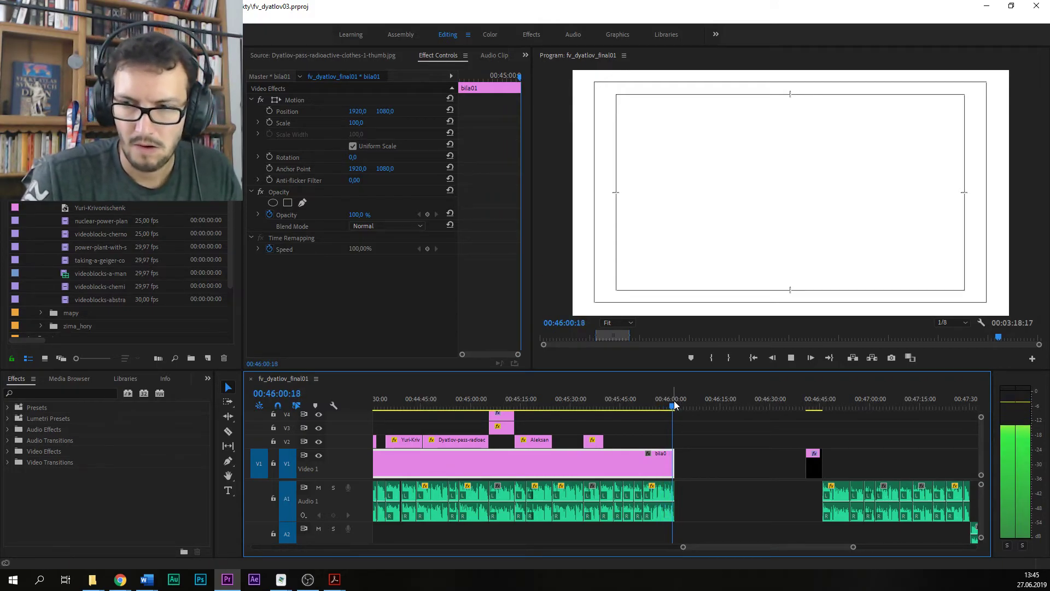
# Step: Replay the end of the narration over the white background around 00:45:55 and save the project
pyautogui.click(661, 404)
pyautogui.hotkey('ctrl', 's')
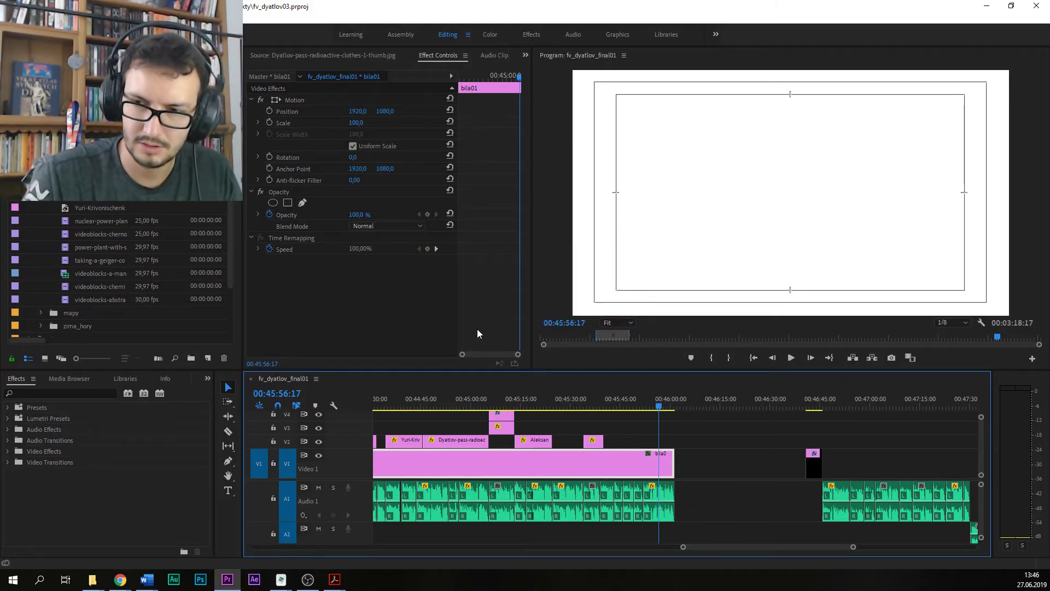
pyautogui.press('space')
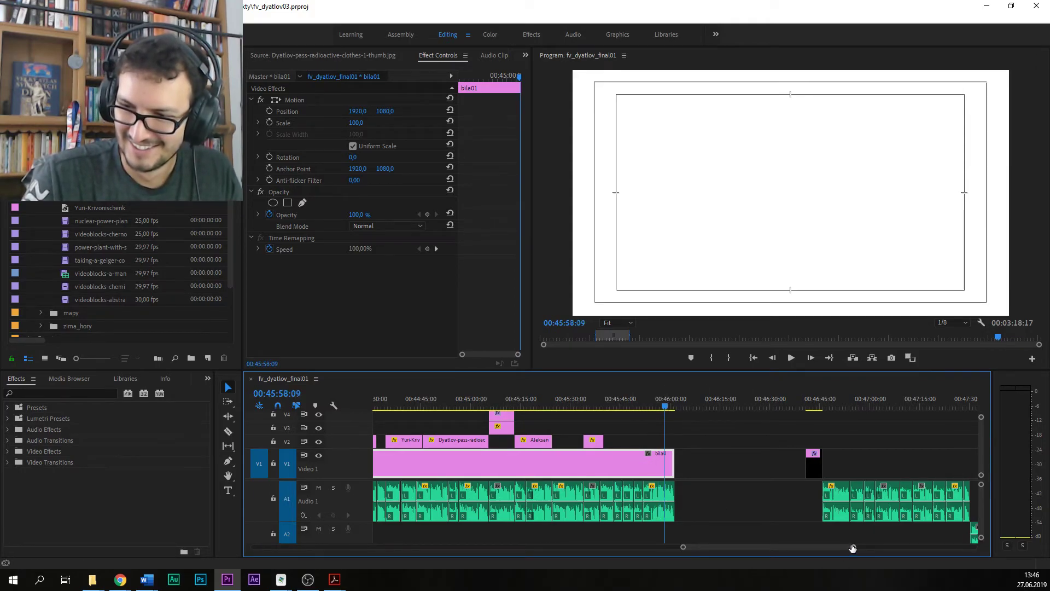
pyautogui.scroll(-2, 752, 546)
pyautogui.moveTo(744, 550); pyautogui.dragTo(755, 550)
pyautogui.click(618, 405)
pyautogui.press('space')
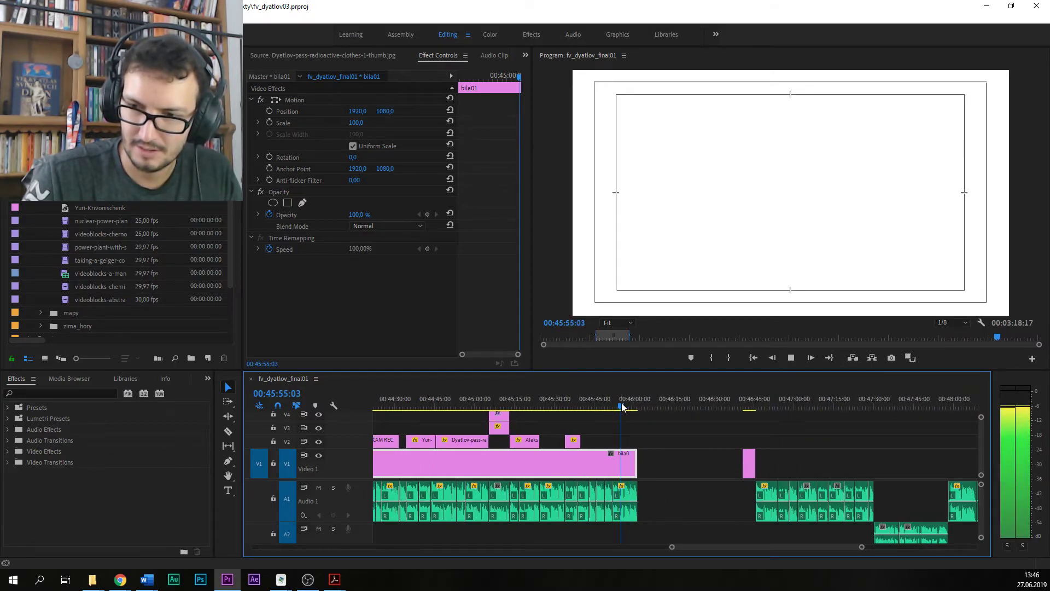
pyautogui.hotkey('ctrl', 's')
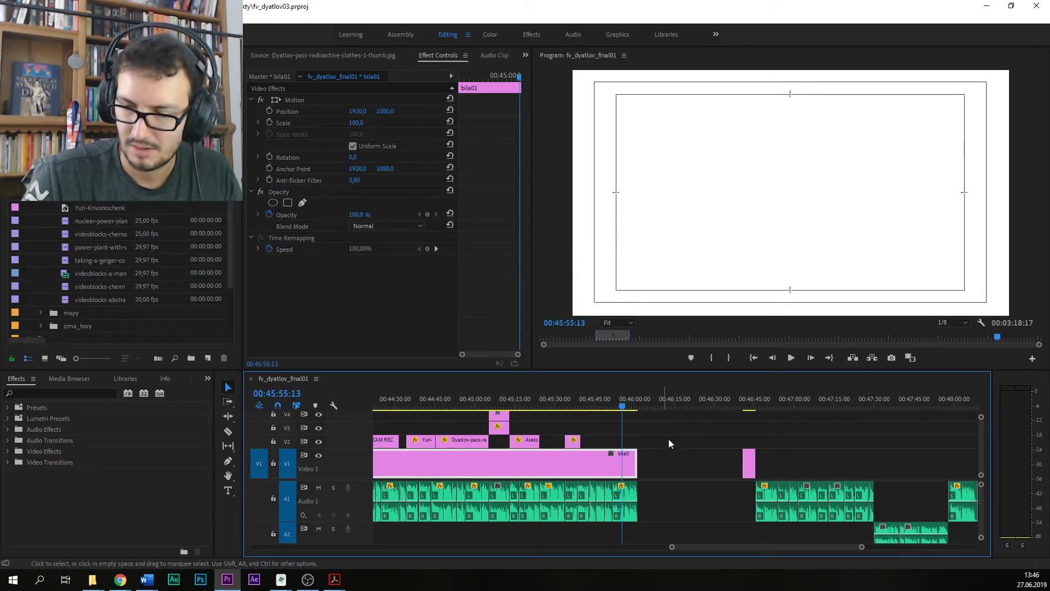
# Step: Return the playhead to the Kyshtym map at 00:41:43:03 and save the project
pyautogui.moveTo(727, 545); pyautogui.dragTo(698, 543)
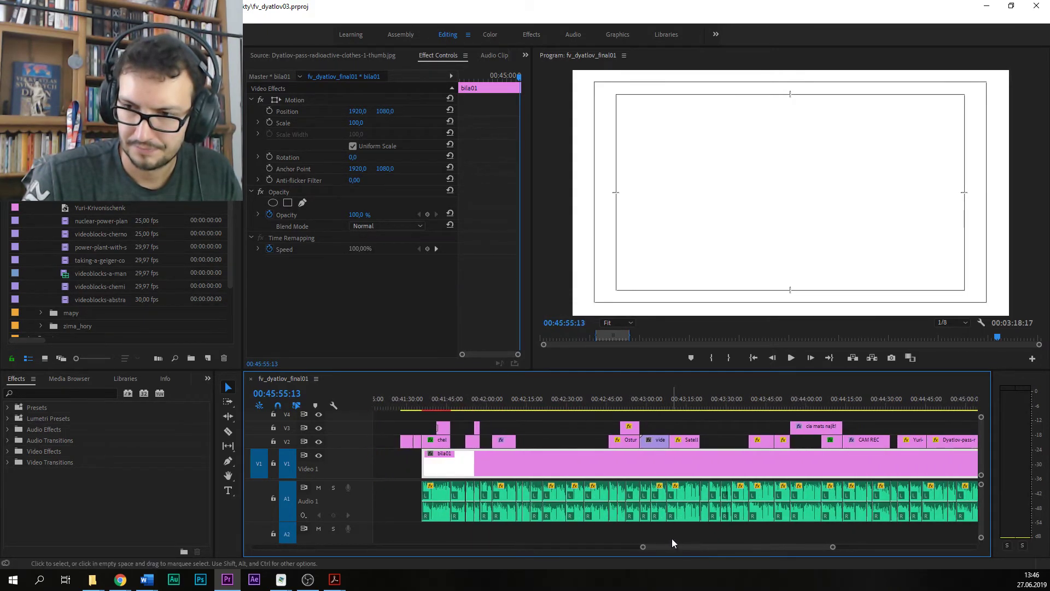
pyautogui.click(442, 399)
pyautogui.hotkey('ctrl', 's')
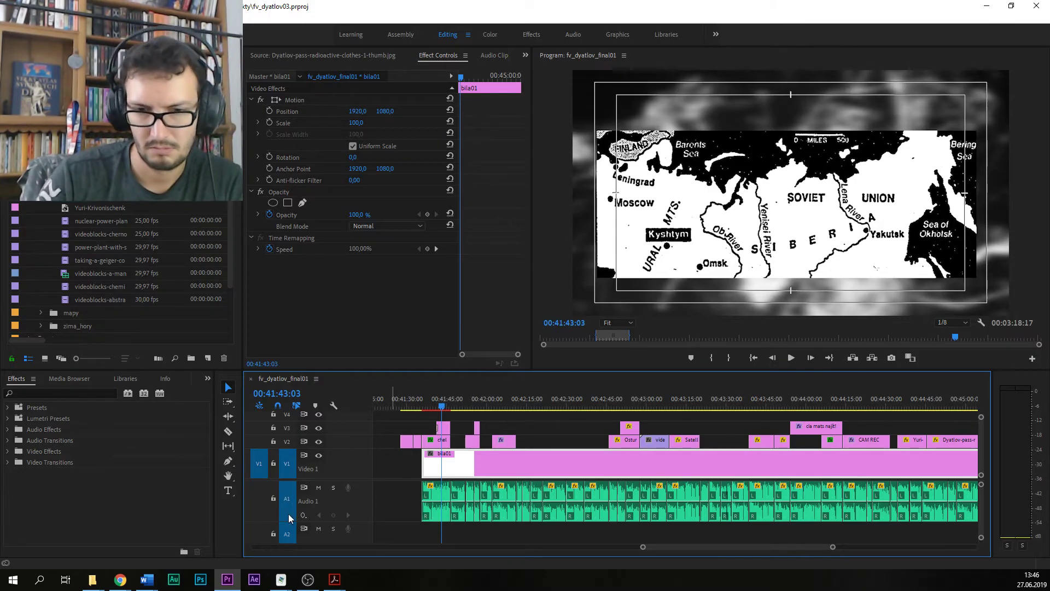
# Step: Switch to Chrome and search Google in a new tab for "ministerstvo středního strojírenství"
pyautogui.click(121, 579)
pyautogui.click(91, 537)
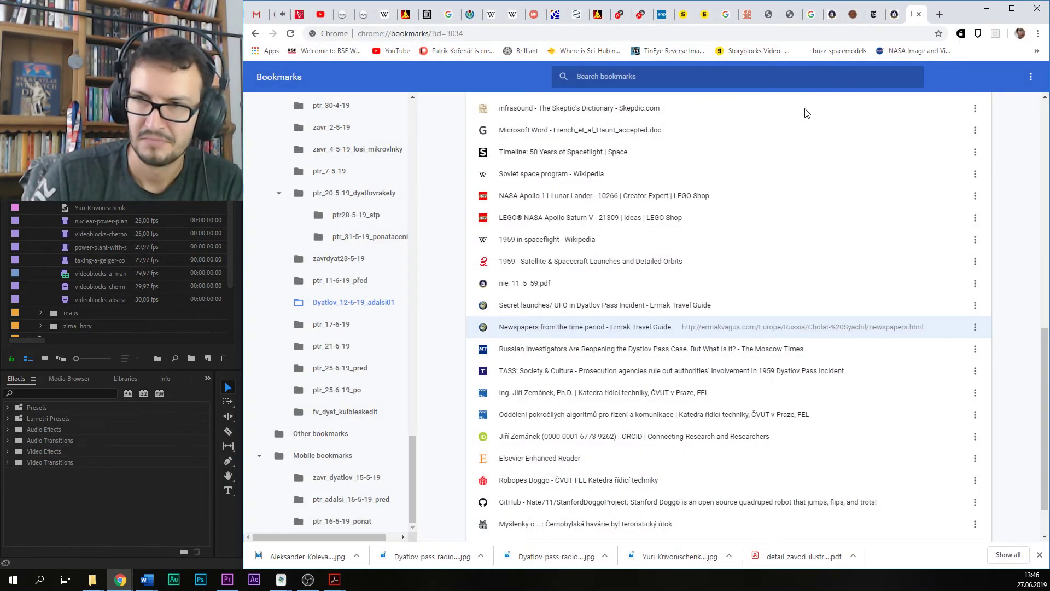
pyautogui.click(940, 15)
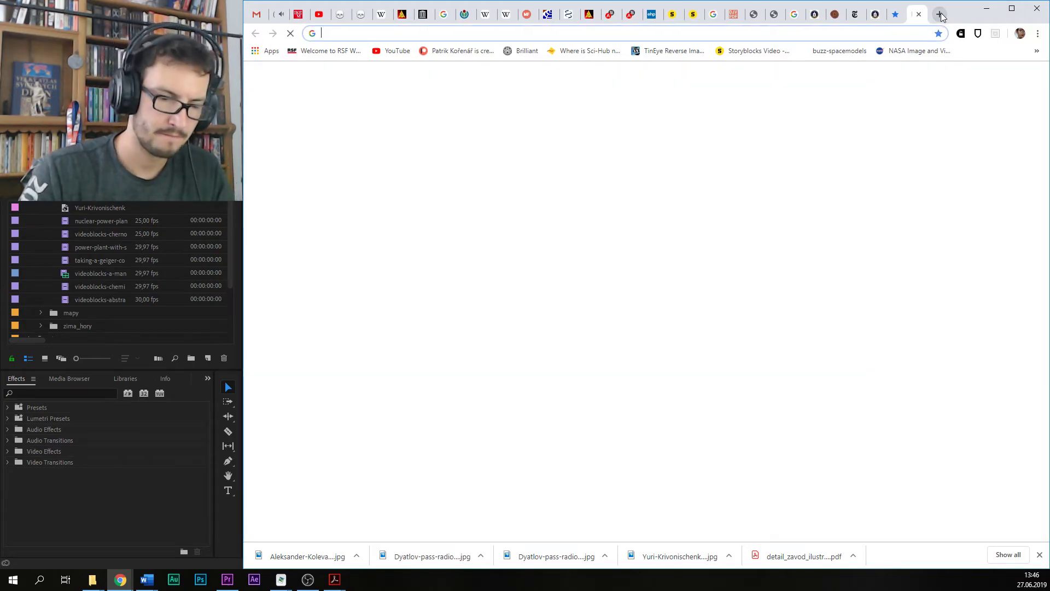
pyautogui.write('ministerstvo st')
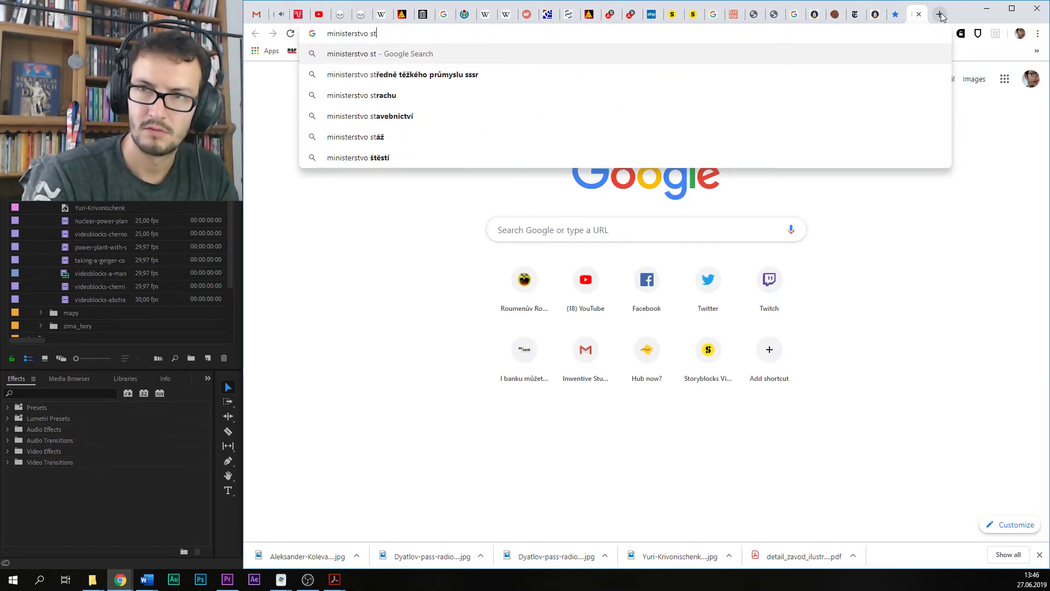
pyautogui.write('ředního strojírenstv')
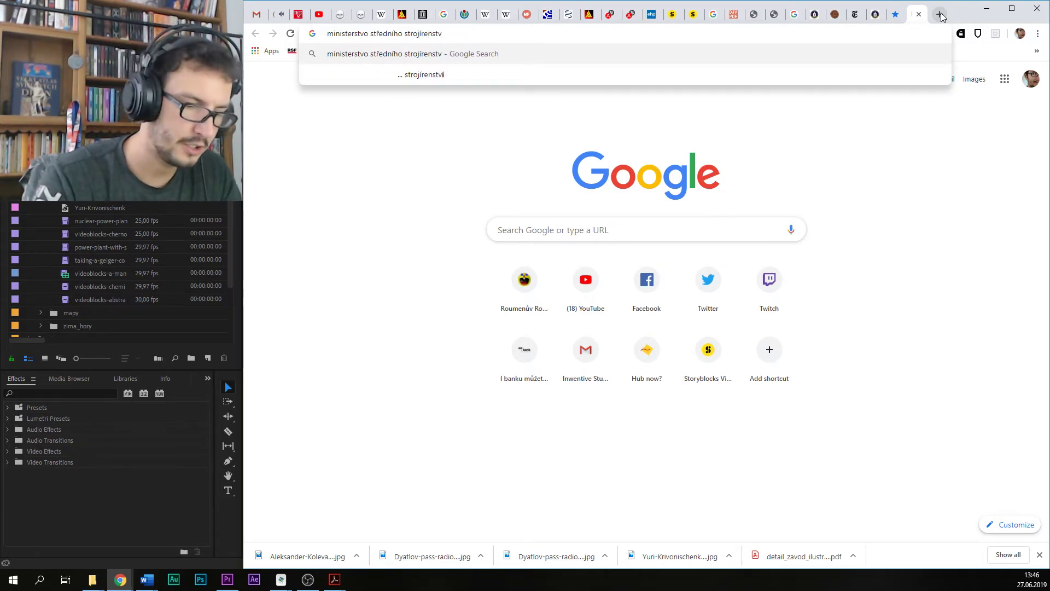
pyautogui.write('o')
pyautogui.press('BackSpace')
pyautogui.write('í')
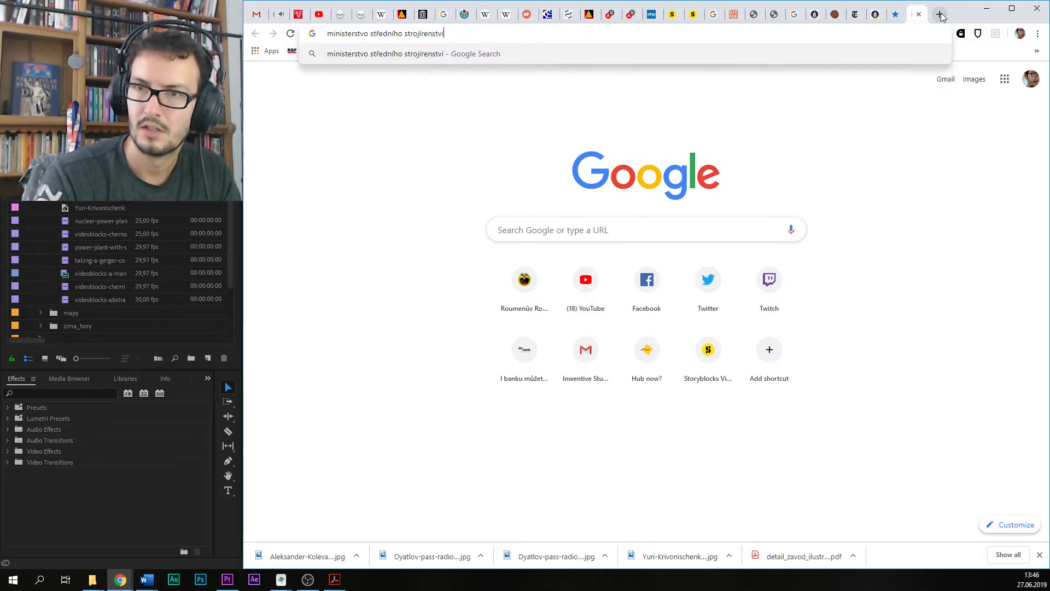
pyautogui.press('Return')
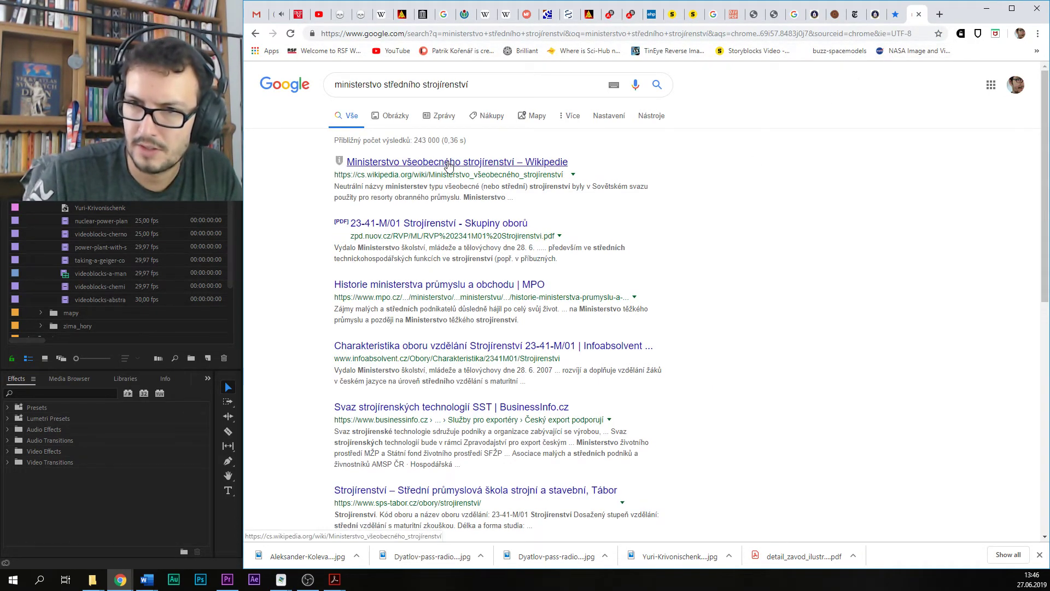
# Step: Extend the search with "sovětský svaz", look through the results and open the Wikipedia article on Ministerstvo všeobecného strojírenství in a new tab
pyautogui.scroll(-1, 751, 191)
pyautogui.scroll(-3, 751, 192)
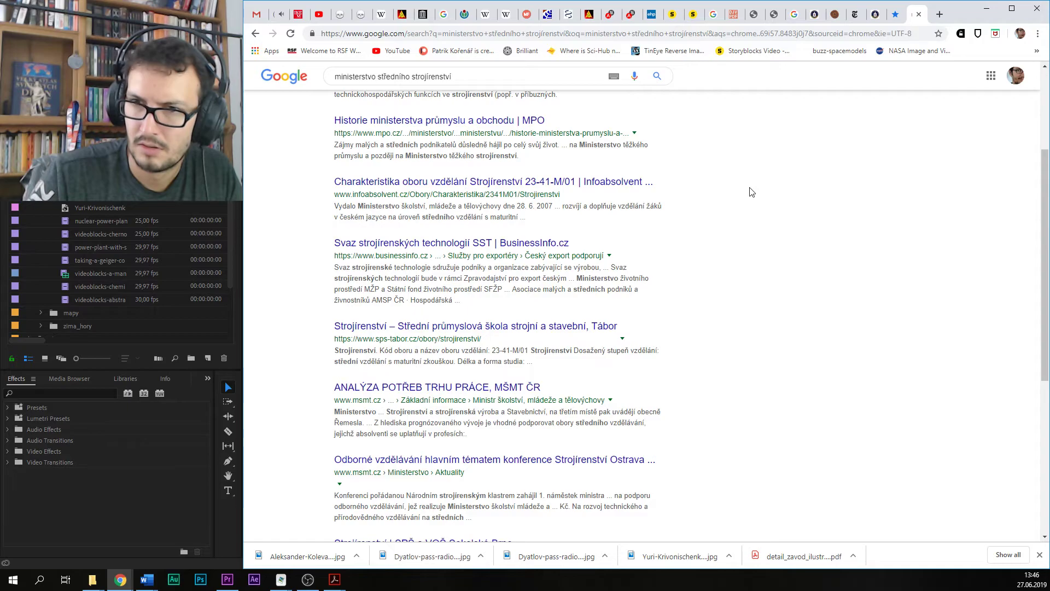
pyautogui.scroll(4, 711, 170)
pyautogui.click(522, 86)
pyautogui.write('sovětský svaz')
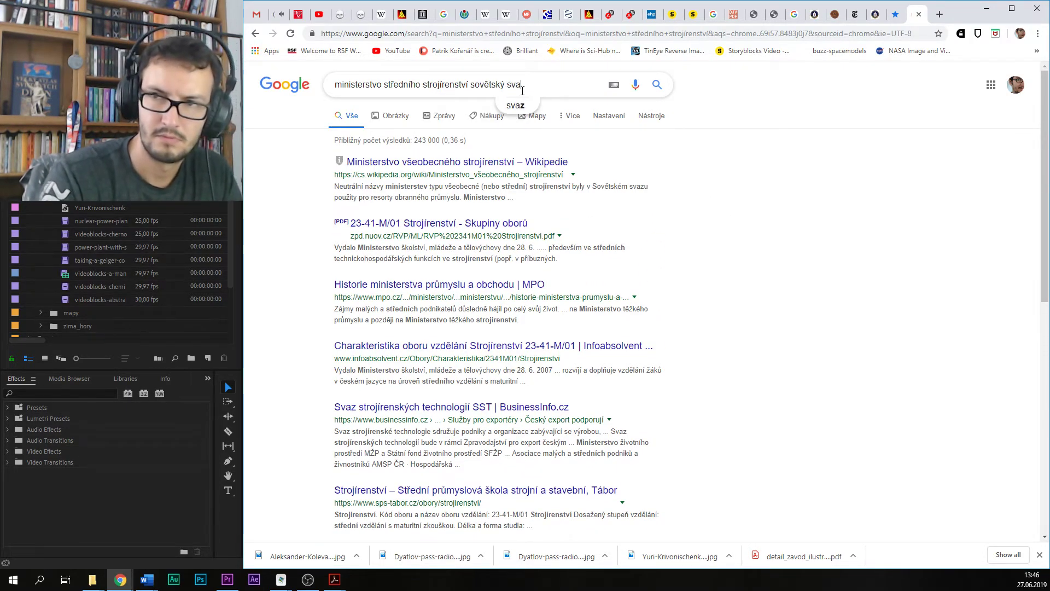
pyautogui.press('Return')
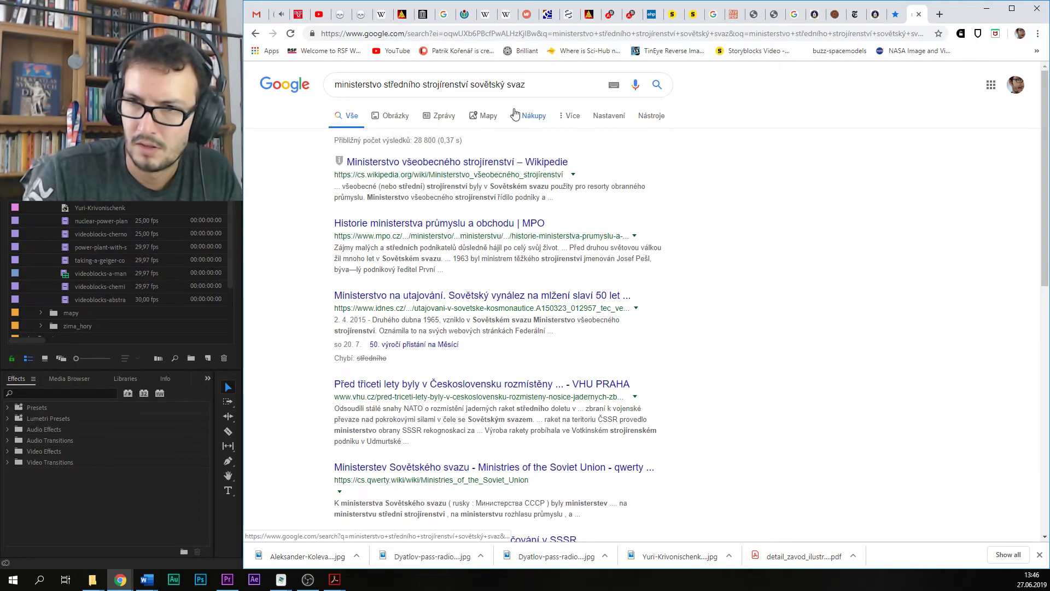
pyautogui.scroll(-4, 819, 200)
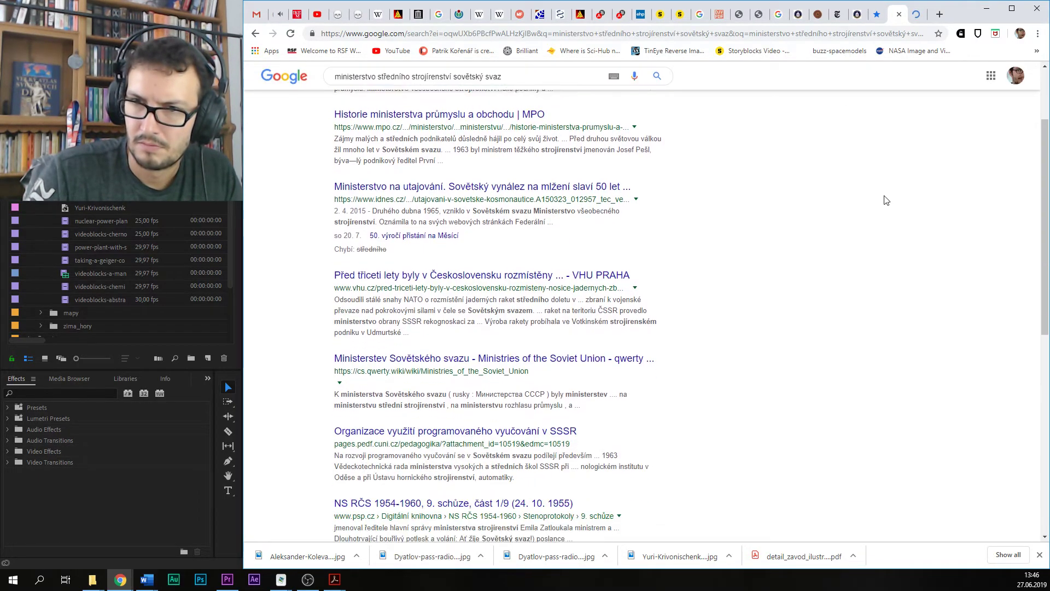
pyautogui.scroll(1, 886, 200)
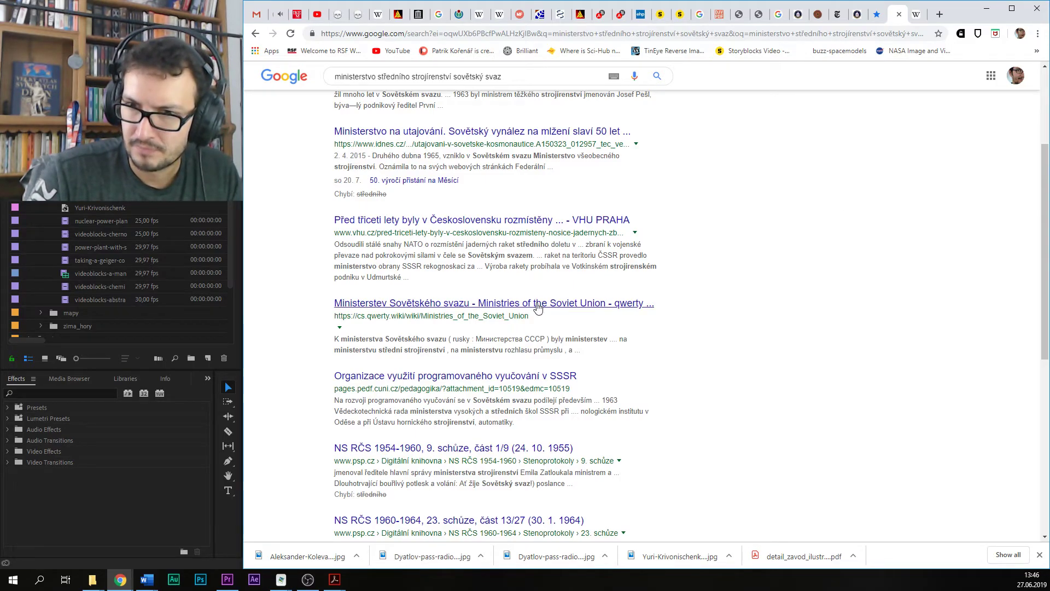
pyautogui.scroll(-2, 647, 313)
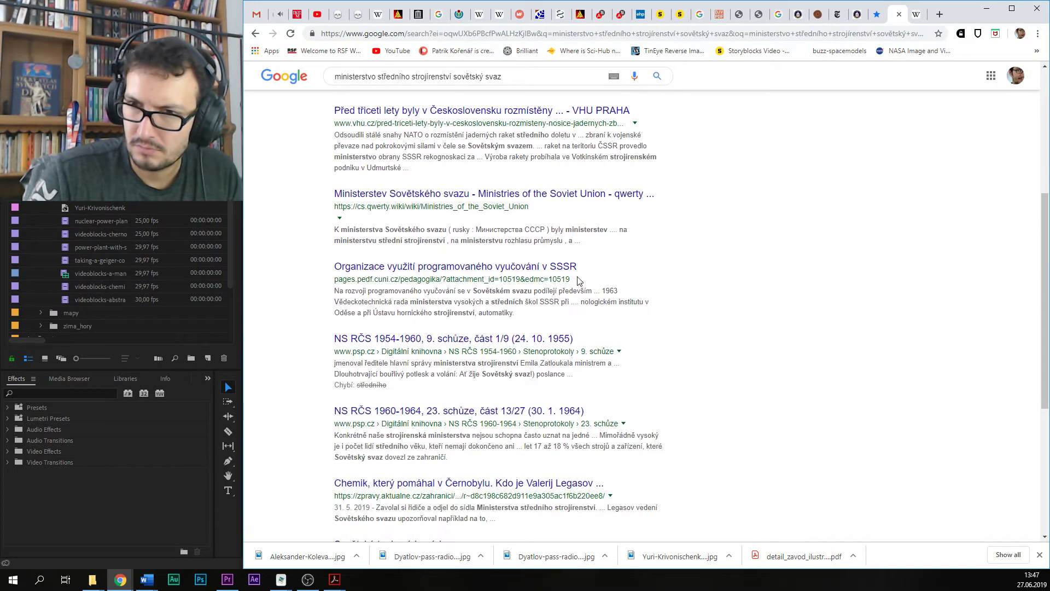
# Step: Read the Czech Wikipedia article on Ministerstvo všeobecného strojírenství, including both ministry periods and the subordinate institutes
pyautogui.click(919, 14)
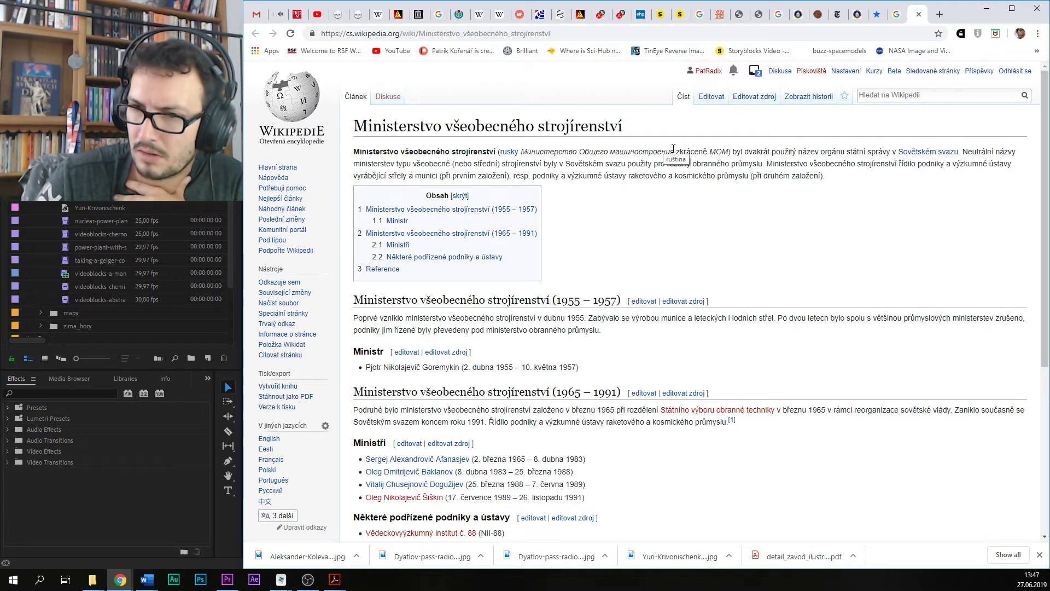
pyautogui.scroll(-3, 649, 171)
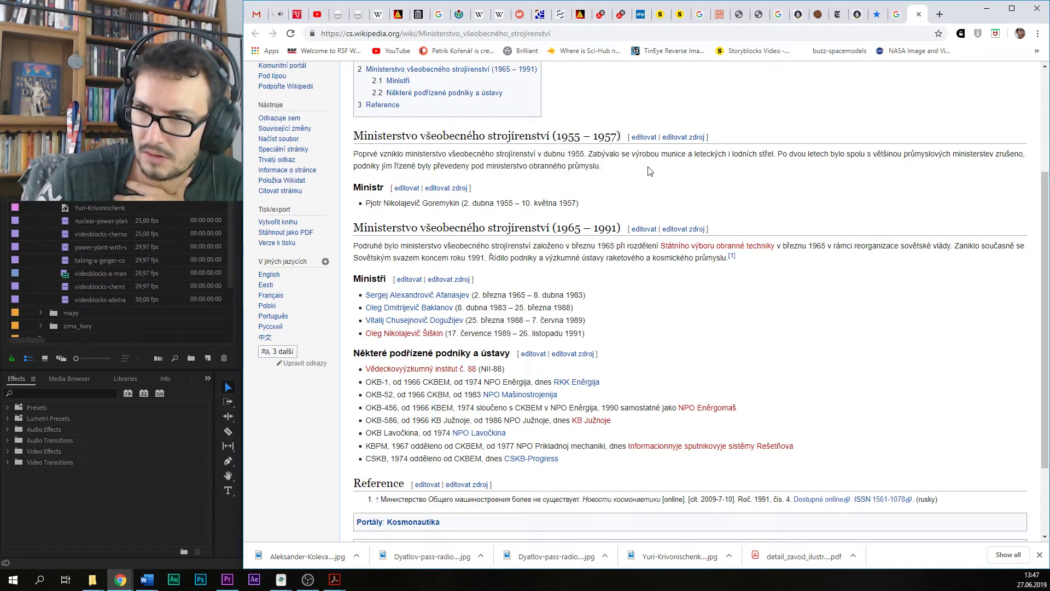
pyautogui.scroll(3, 702, 186)
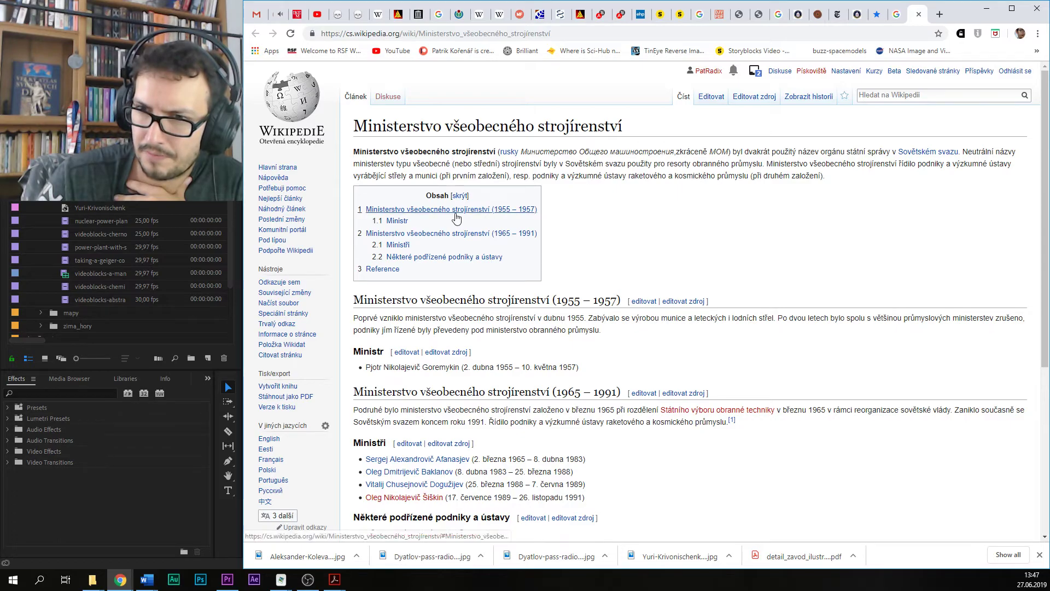
pyautogui.scroll(-3, 328, 263)
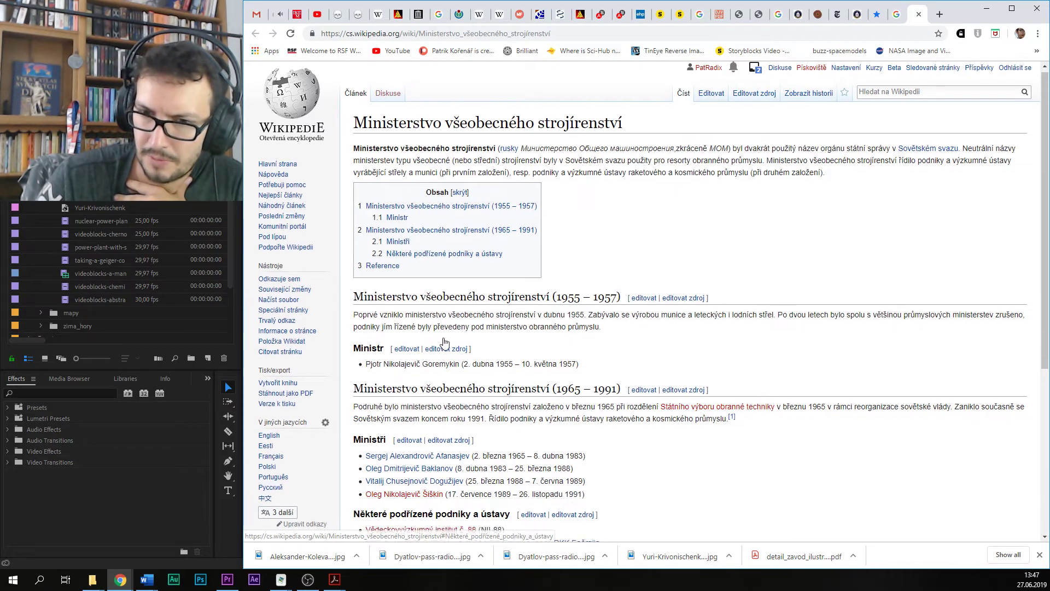
# Step: Skim the English version of the article, "Ministry of General Machine Building", and return to the Czech page
pyautogui.click(269, 275)
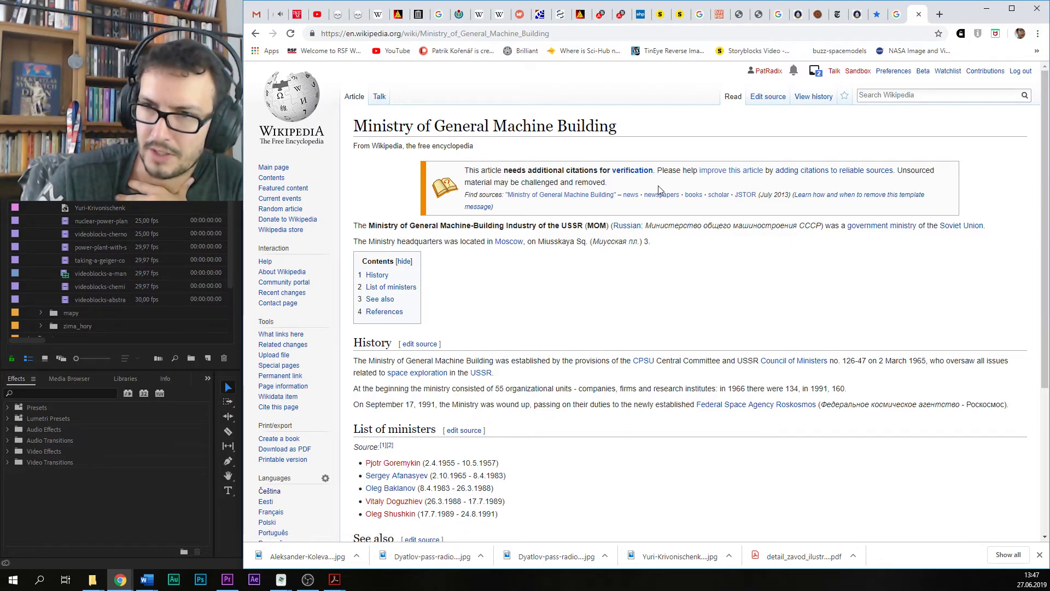
pyautogui.scroll(-3, 658, 186)
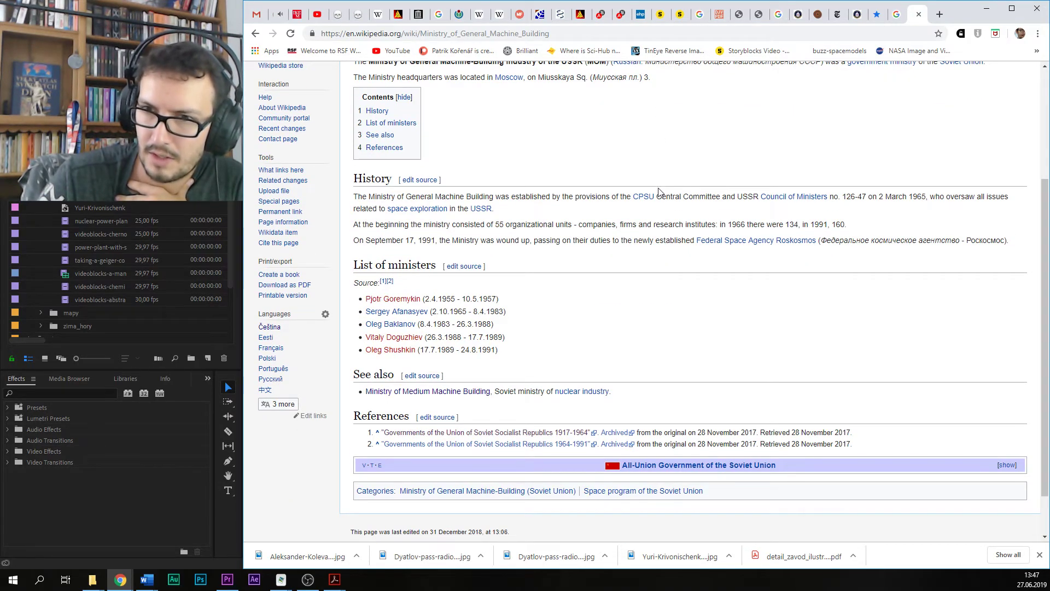
pyautogui.click(260, 36)
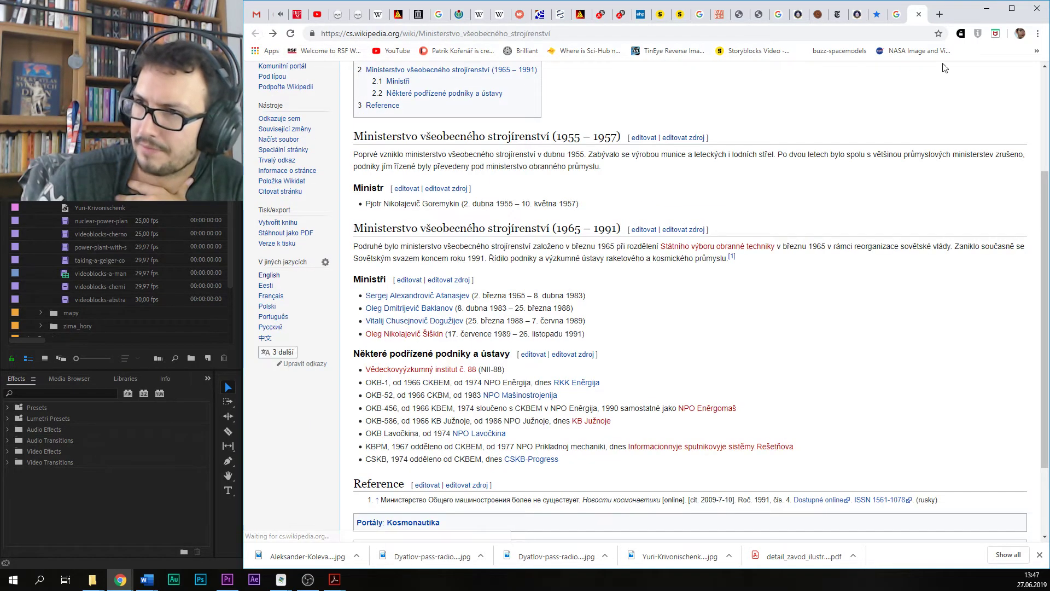
# Step: Switch back to Premiere Pro and save the project
pyautogui.click(989, 10)
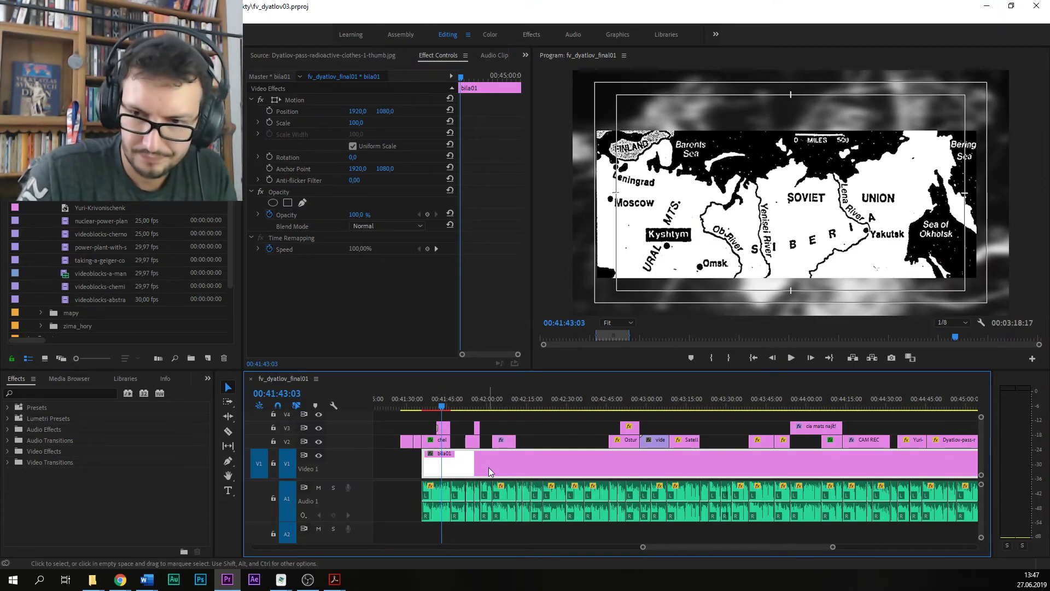
pyautogui.hotkey('ctrl', 's')
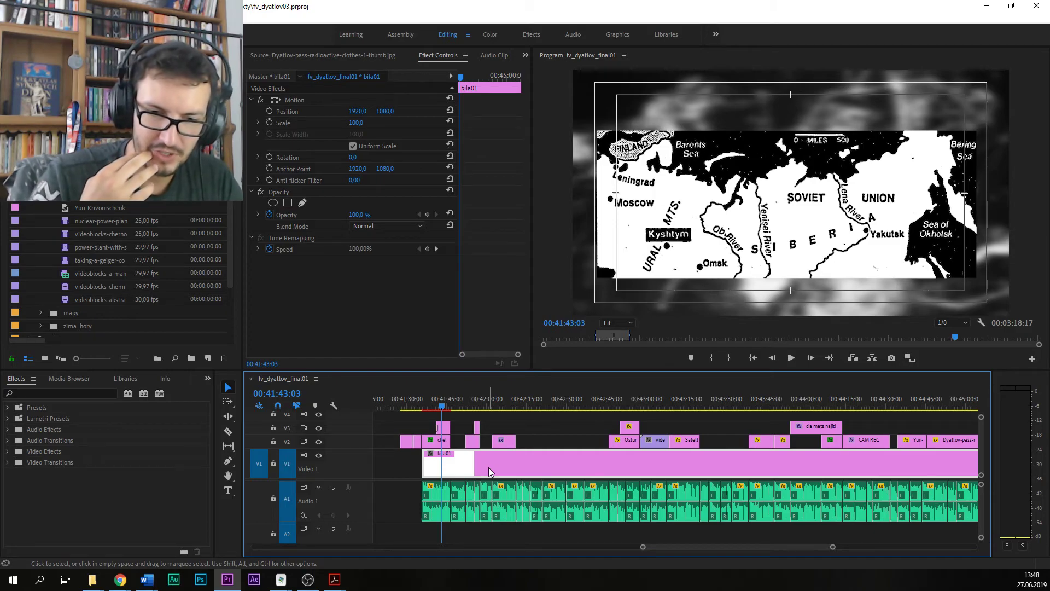
pyautogui.hotkey('ctrl', 's')
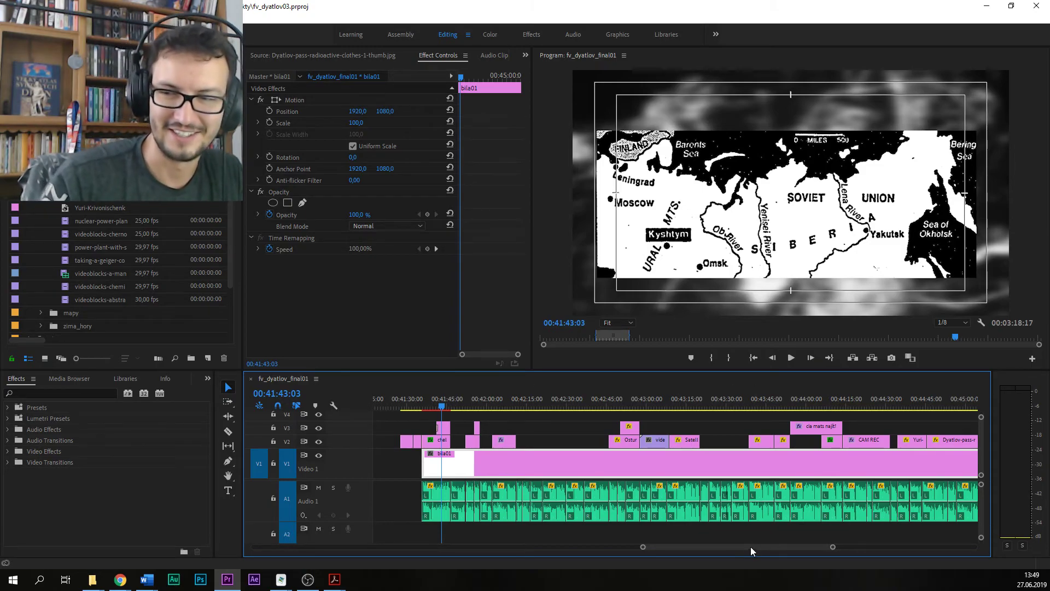
# Step: Check the chelyabinsk-65 and n56e60.gif map clips between 00:41:43 and 00:41:52, put the playhead at 00:41:45:24 and save the project
pyautogui.moveTo(750, 546); pyautogui.dragTo(751, 547)
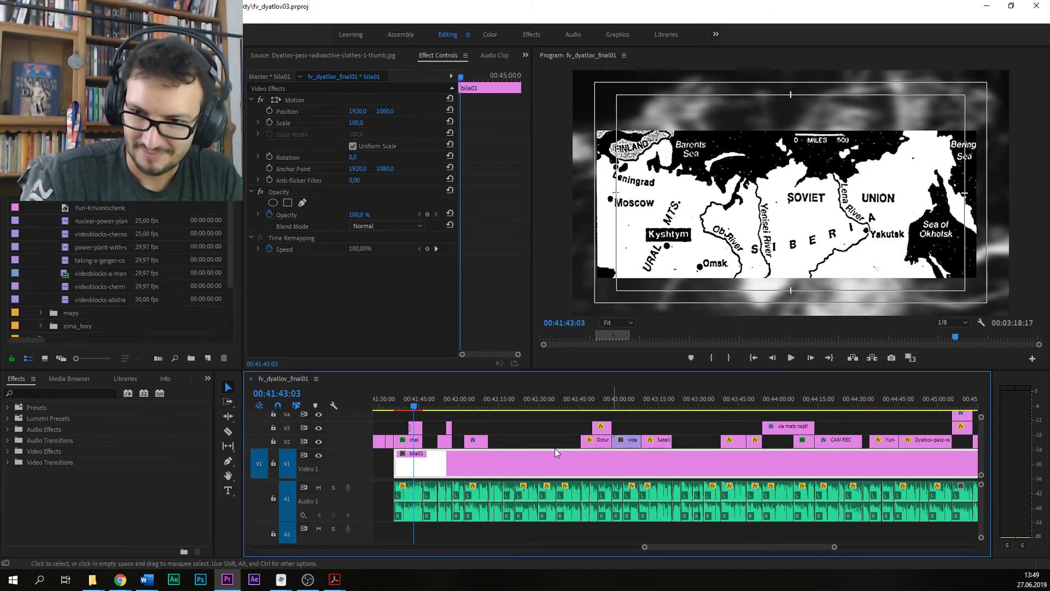
pyautogui.click(416, 403)
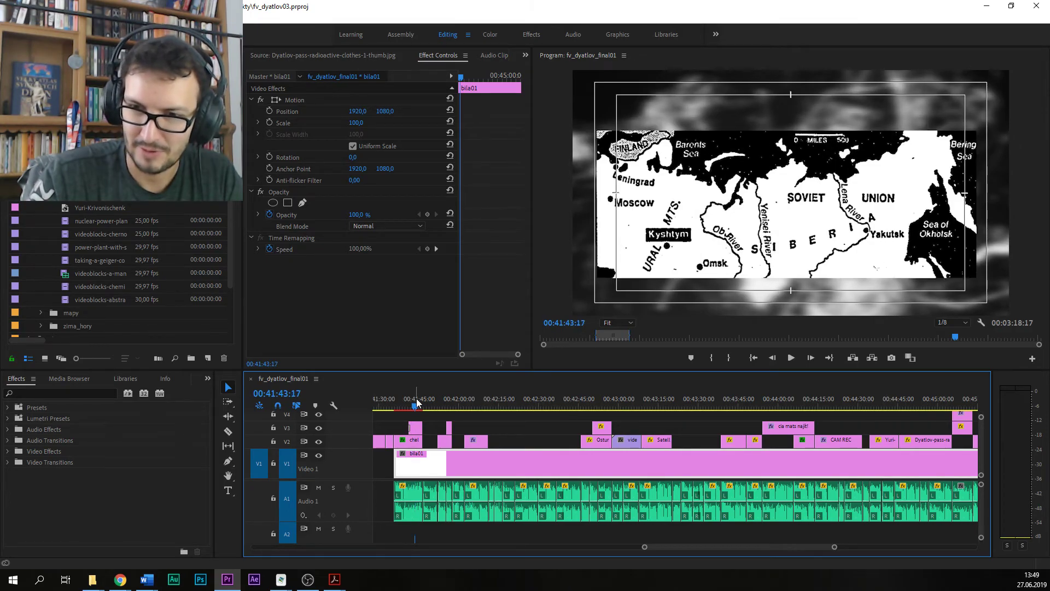
pyautogui.click(414, 441)
pyautogui.hotkey('ctrl', 's')
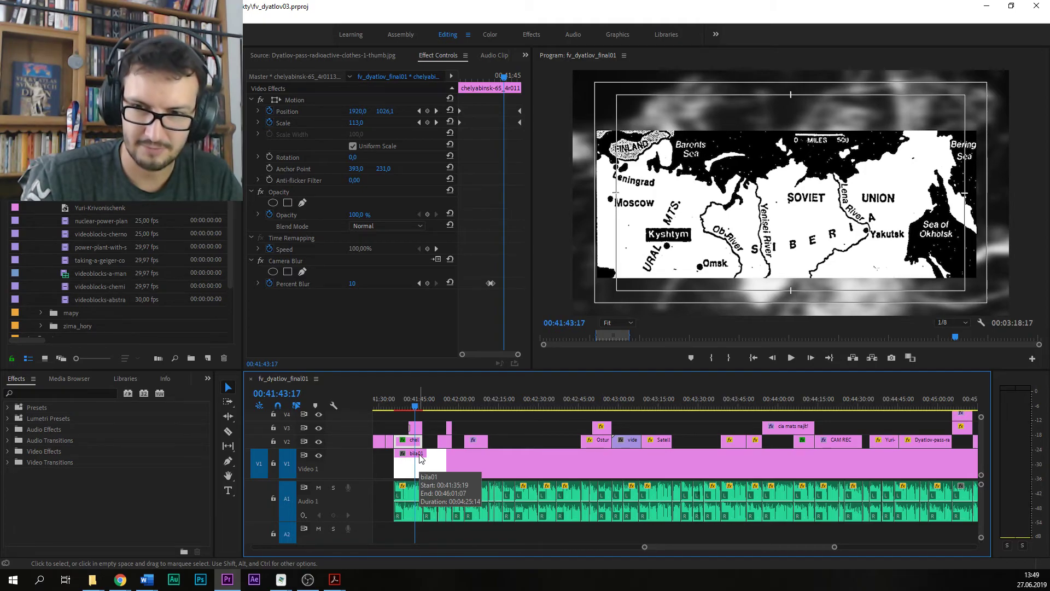
pyautogui.click(419, 406)
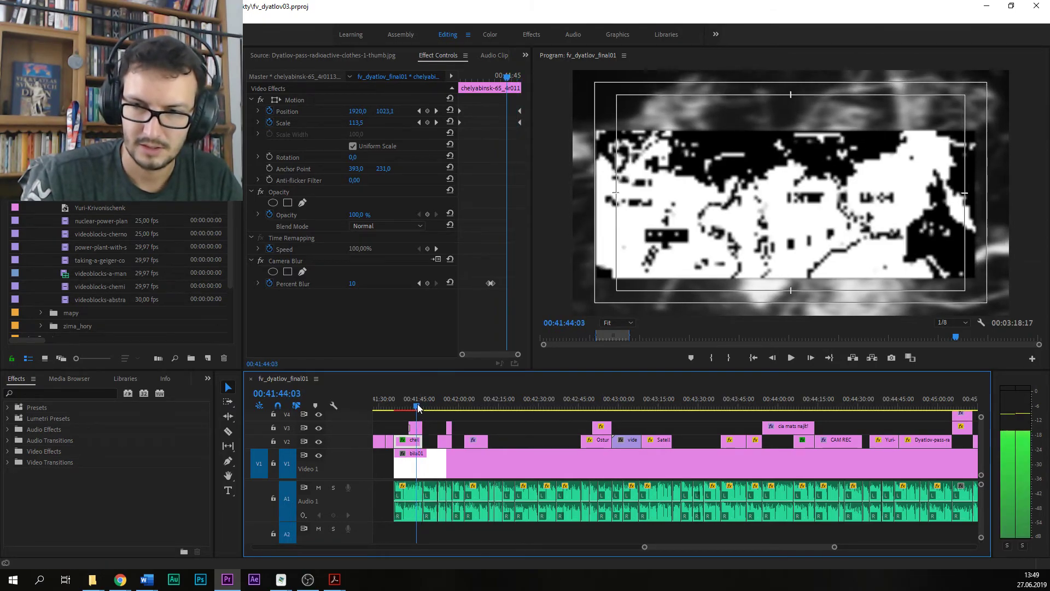
pyautogui.click(437, 406)
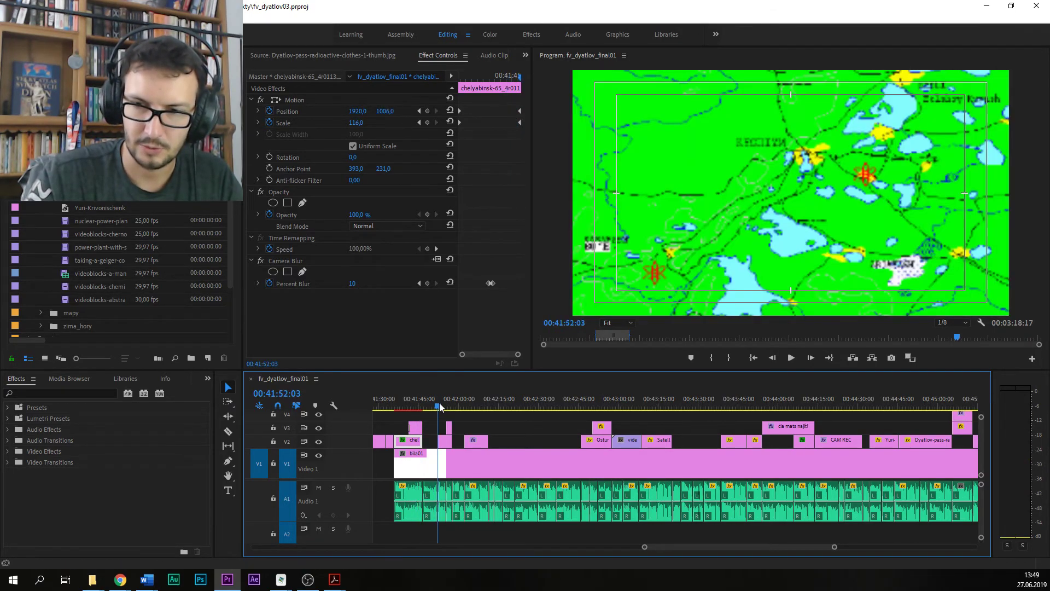
pyautogui.click(444, 441)
pyautogui.moveTo(431, 406); pyautogui.dragTo(420, 402)
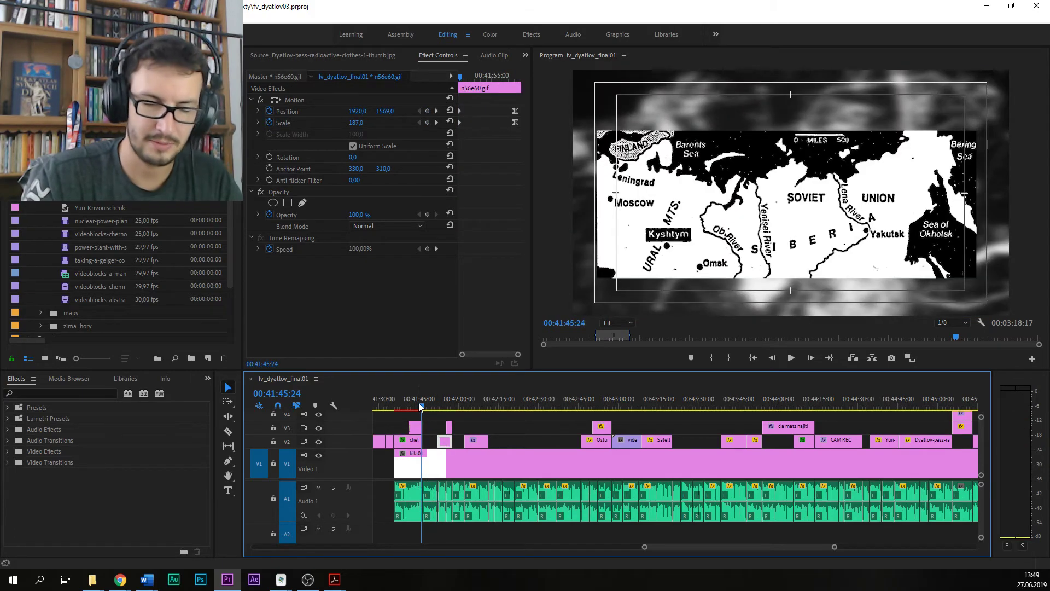
pyautogui.hotkey('ctrl', 's')
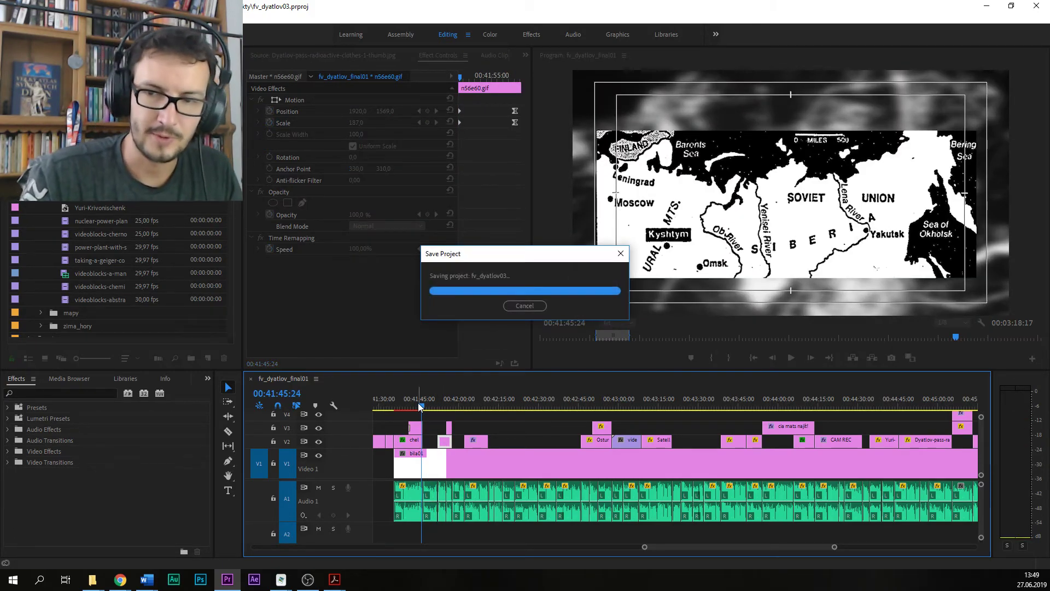
# Step: Play back the Kyshtym map from 00:41:42:22, skip to 00:41:58 and listen to the narration over the white background
pyautogui.moveTo(421, 405); pyautogui.dragTo(418, 407)
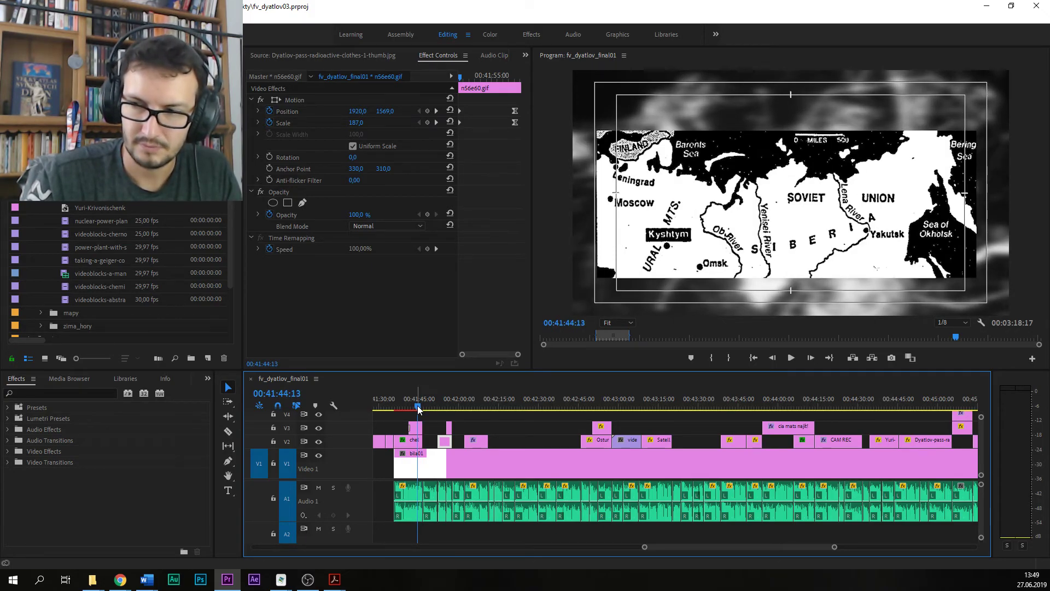
pyautogui.moveTo(418, 408); pyautogui.dragTo(413, 407)
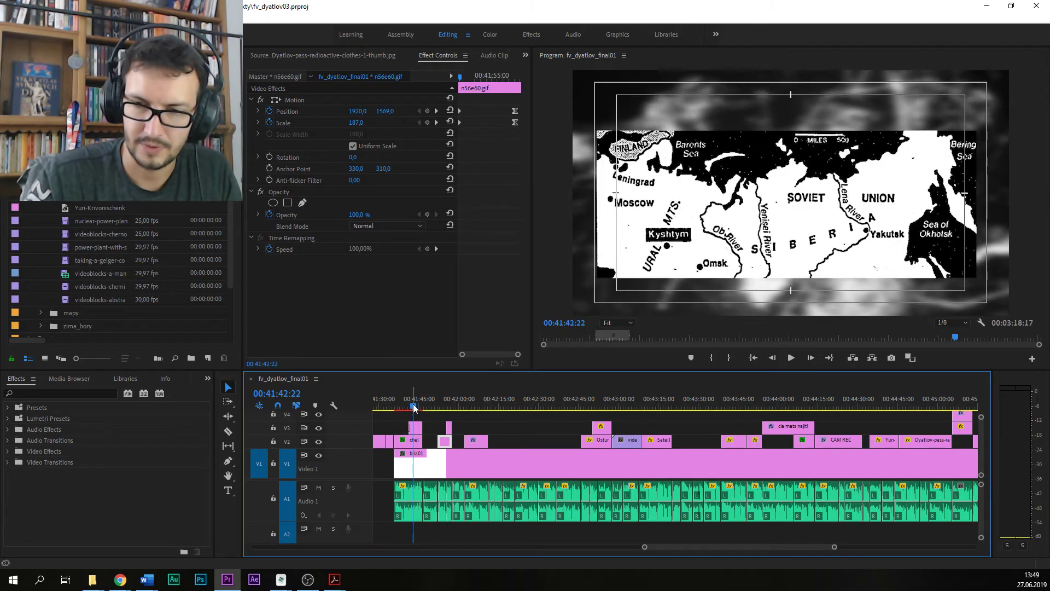
pyautogui.press('space')
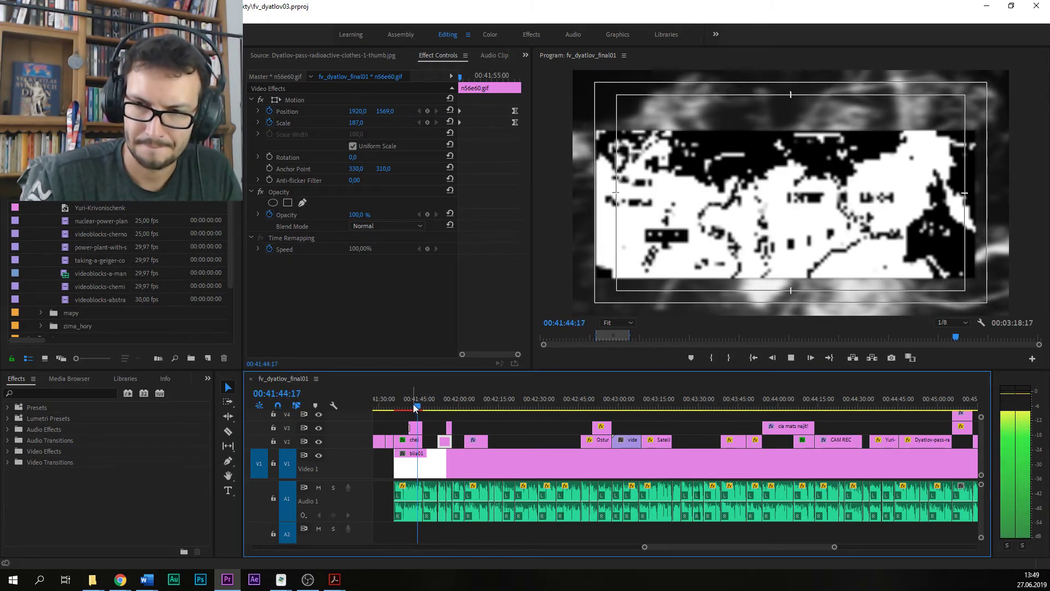
pyautogui.moveTo(414, 407); pyautogui.dragTo(456, 405)
pyautogui.press('space')
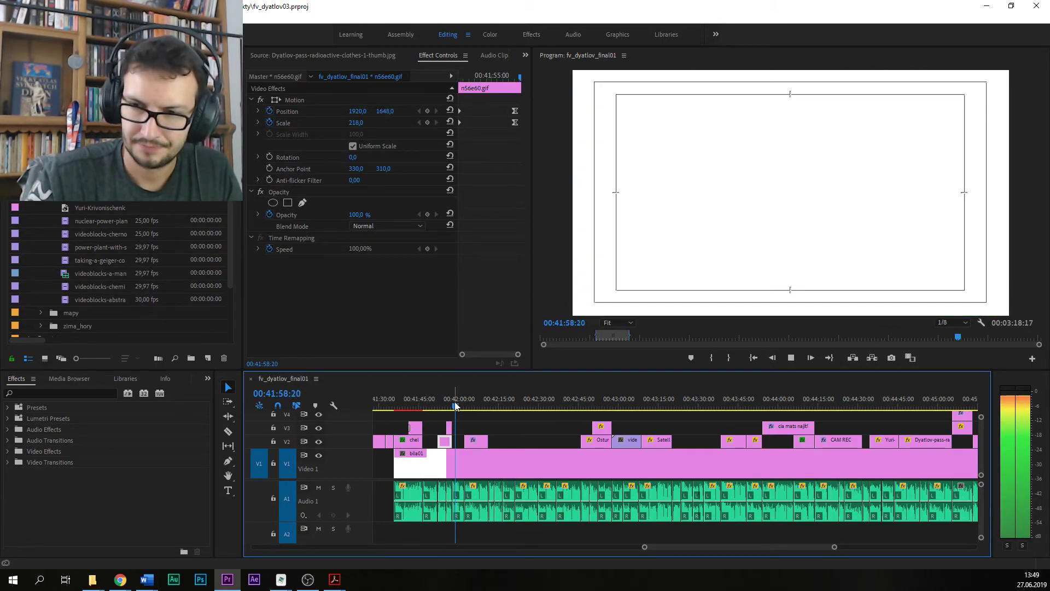
pyautogui.press('space')
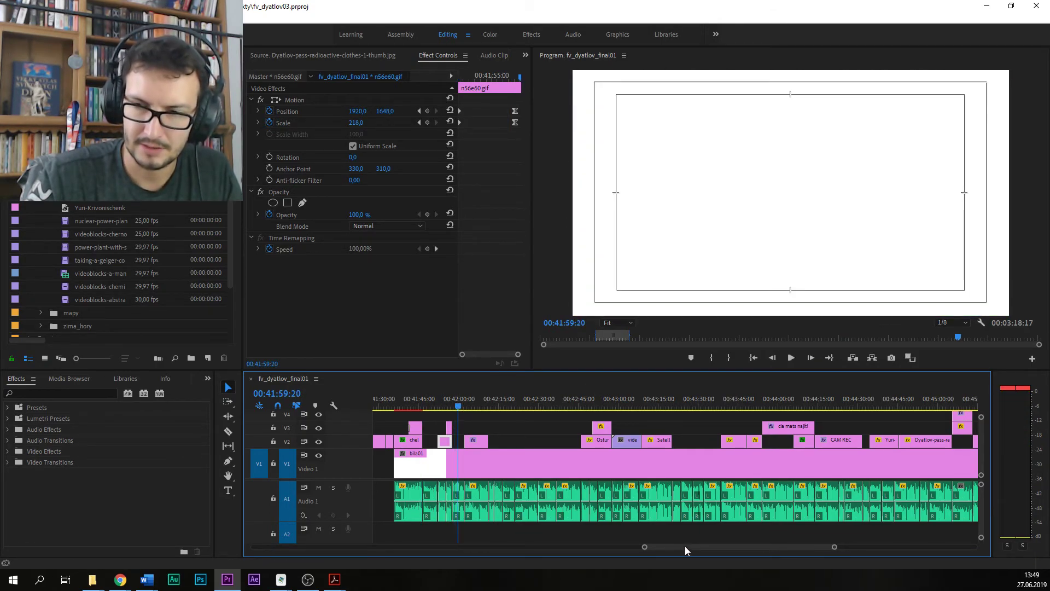
# Step: Review the narration from 00:42:01:14 past the CAM REC placeholder and pause at 00:42:21:00
pyautogui.scroll(-1, 684, 546)
pyautogui.click(454, 408)
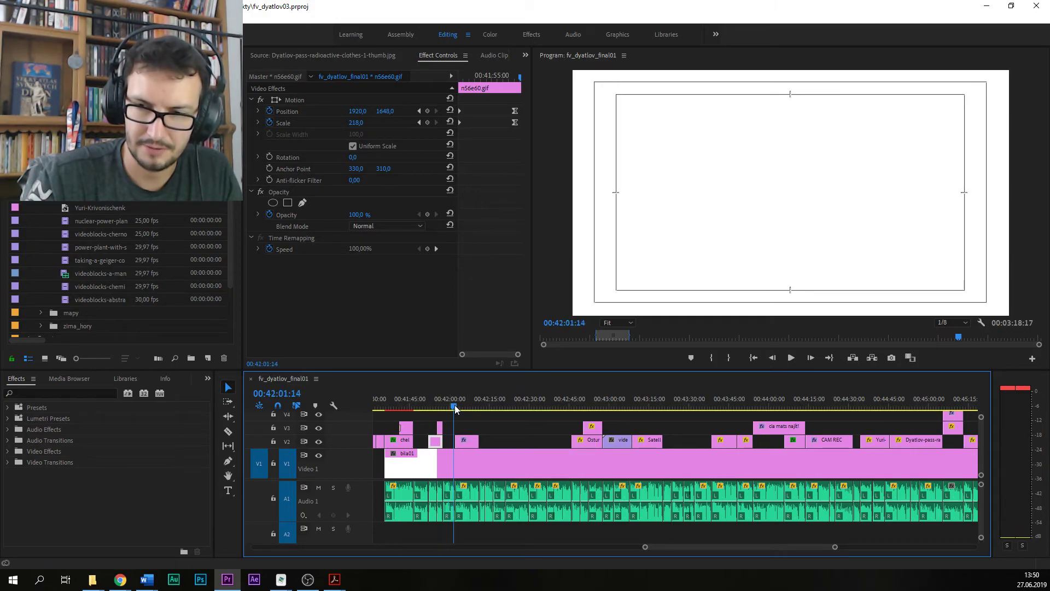
pyautogui.press('space')
pyautogui.moveTo(459, 409); pyautogui.dragTo(475, 407)
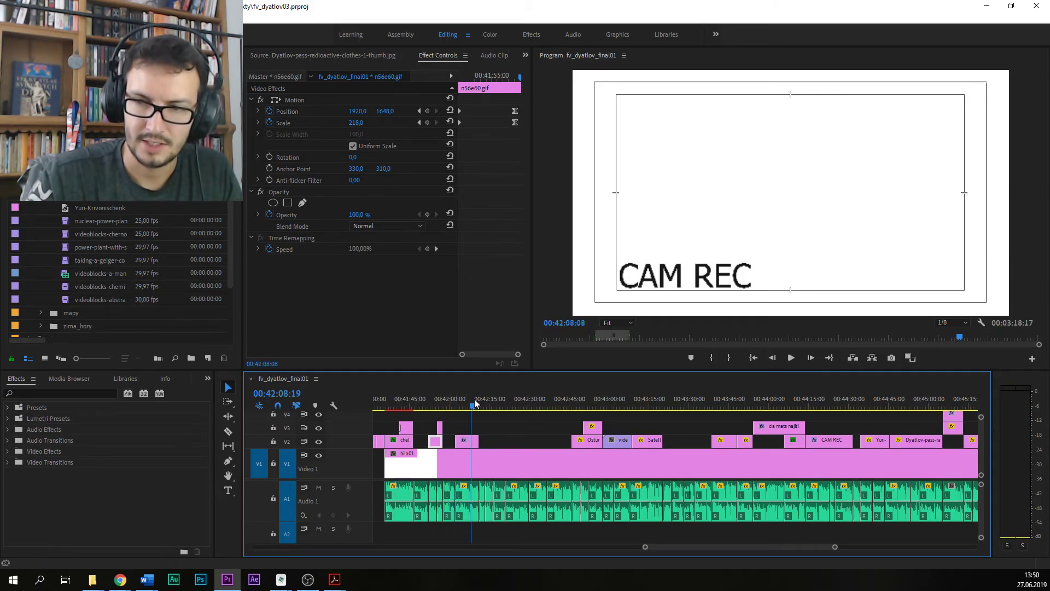
pyautogui.scroll(-3, 679, 547)
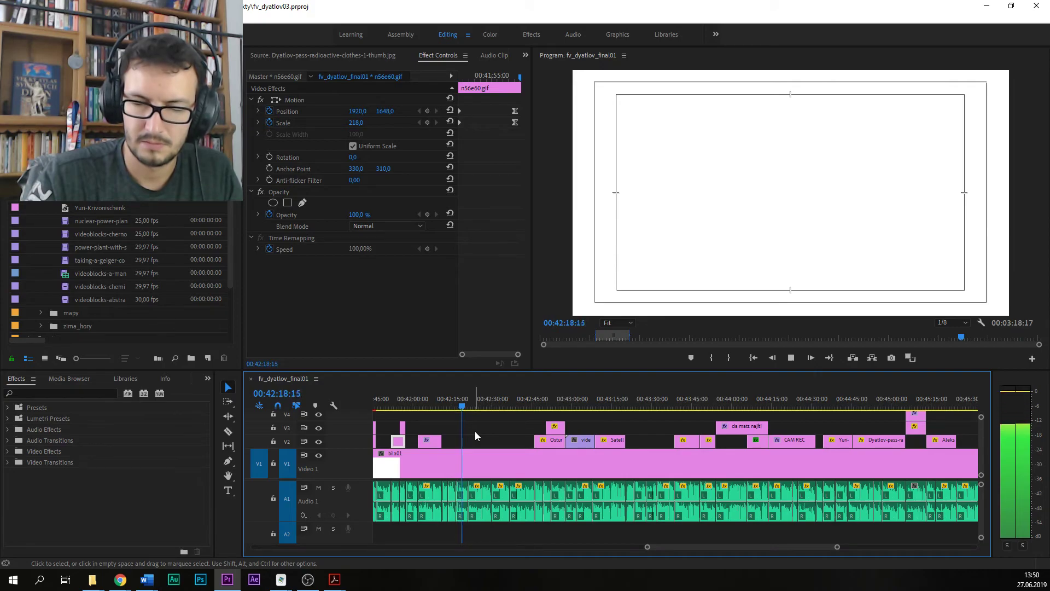
pyautogui.press('space')
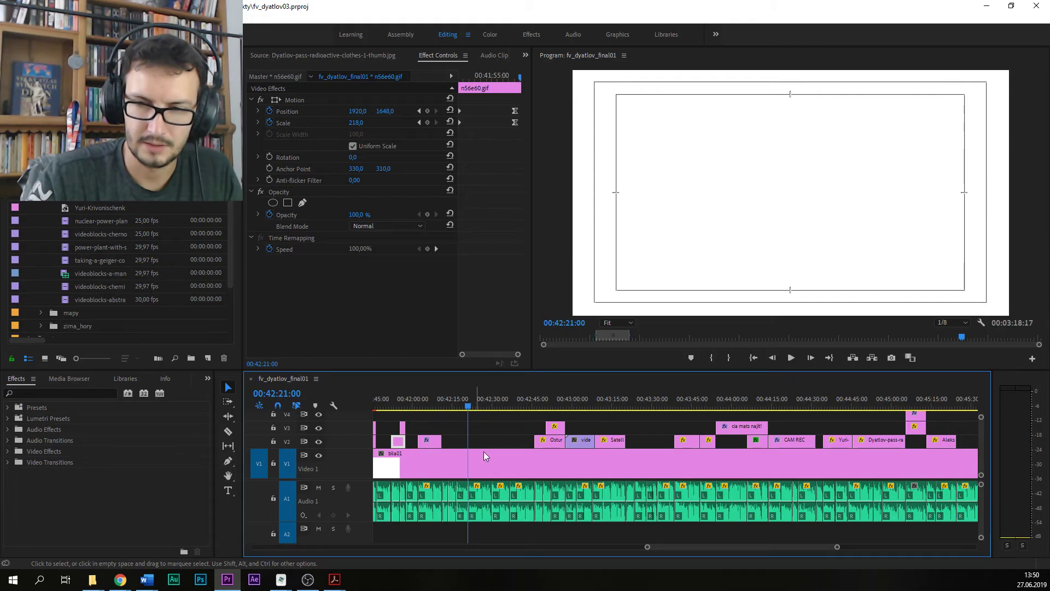
pyautogui.scroll(-2, 665, 543)
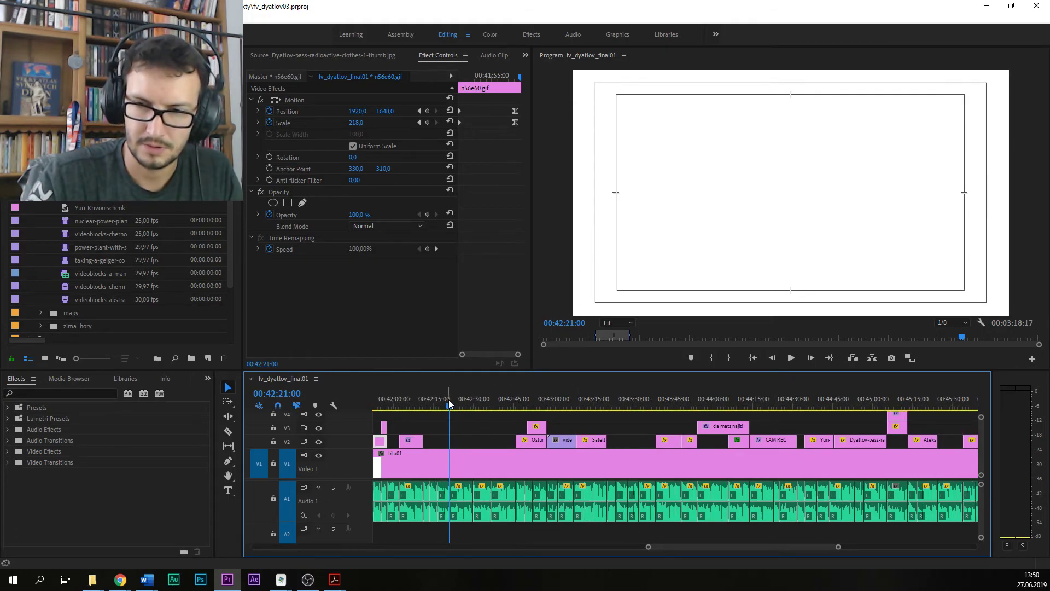
# Step: Listen to the narration over the empty white background from 00:42:21 to the next picture clip near 00:42:45
pyautogui.press('space')
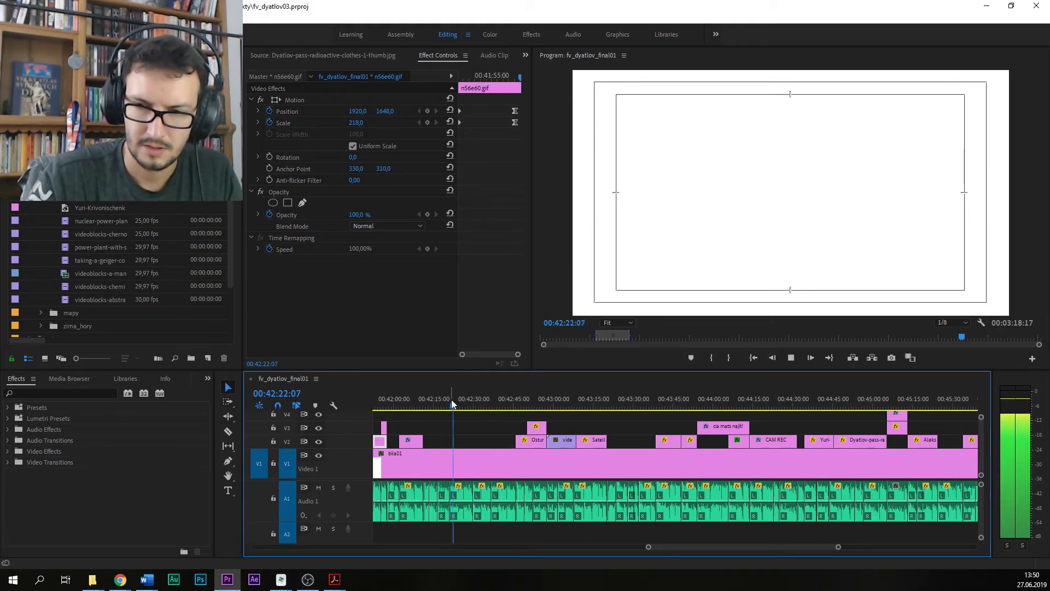
pyautogui.scroll(-2, 668, 545)
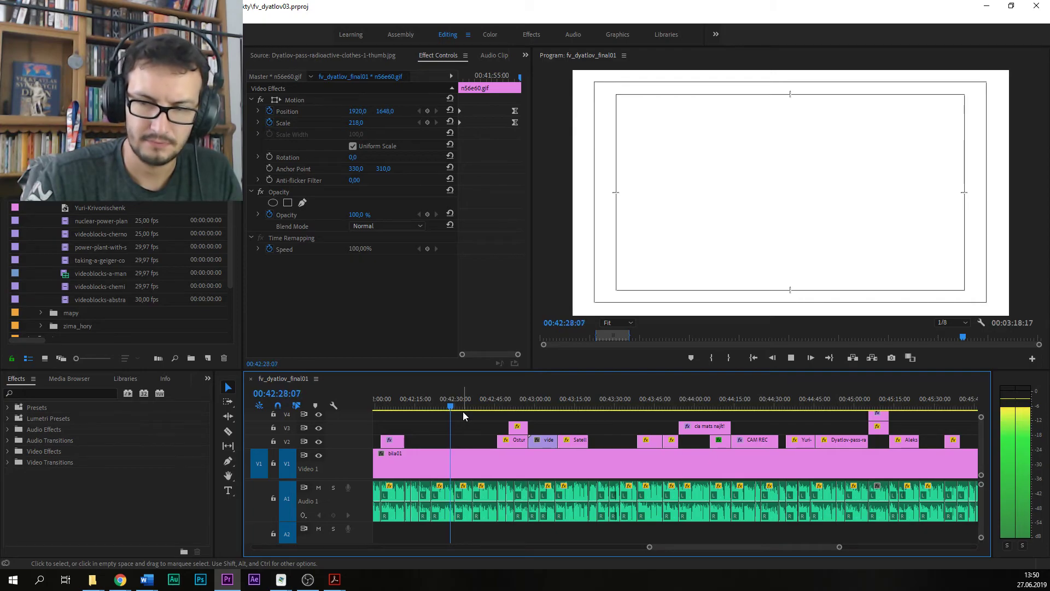
pyautogui.press('space')
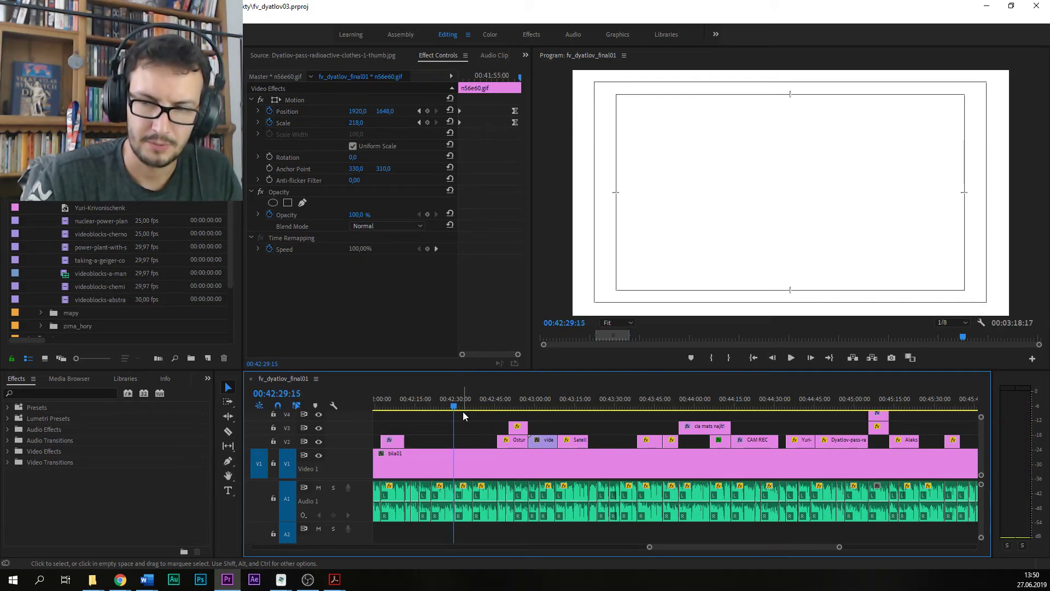
pyautogui.click(456, 405)
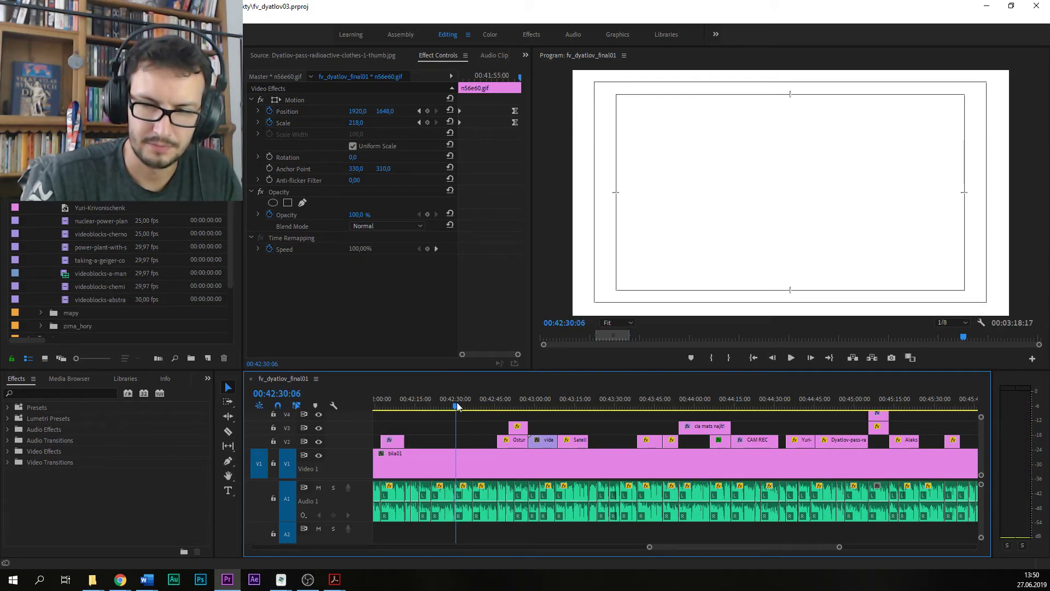
pyautogui.press('space')
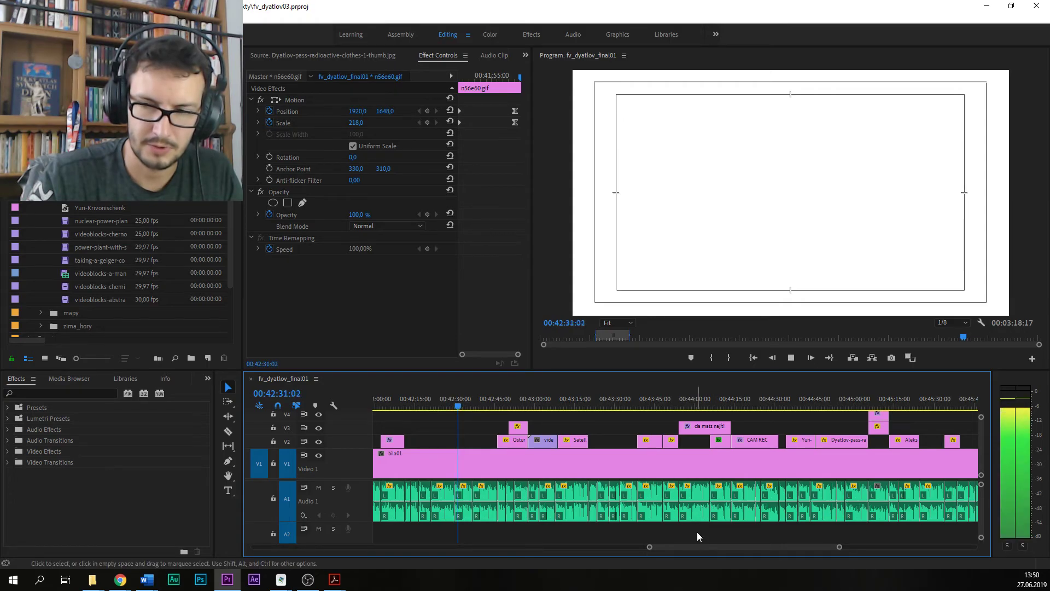
pyautogui.scroll(-1, 689, 546)
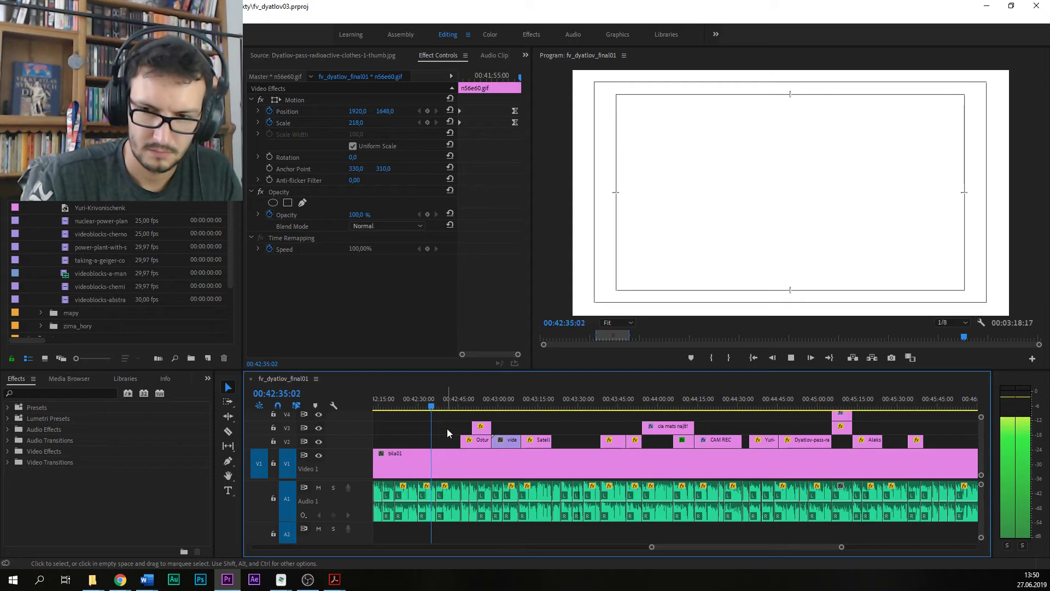
pyautogui.press('space')
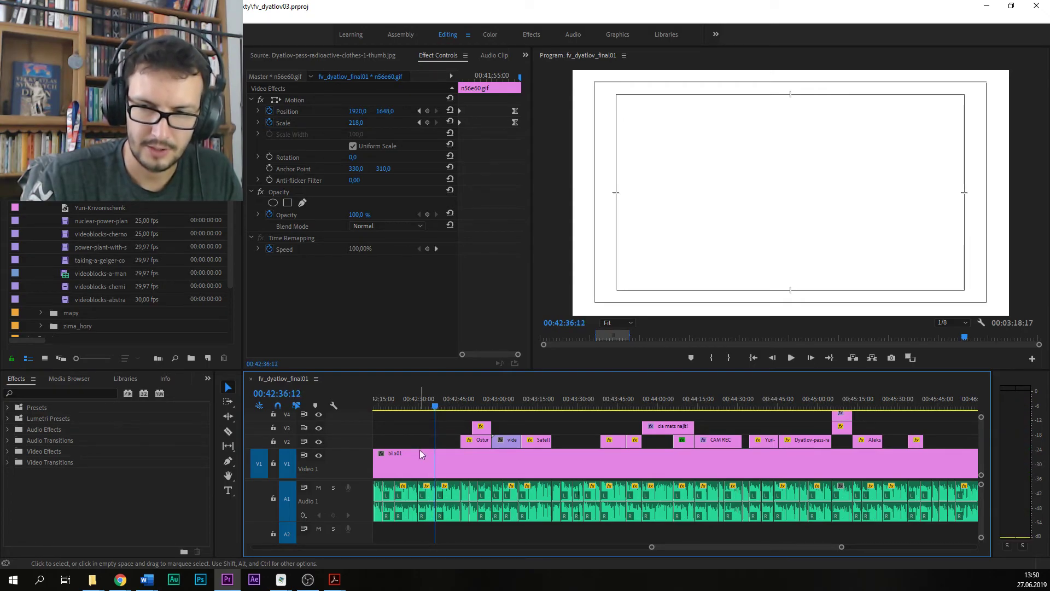
pyautogui.press('space')
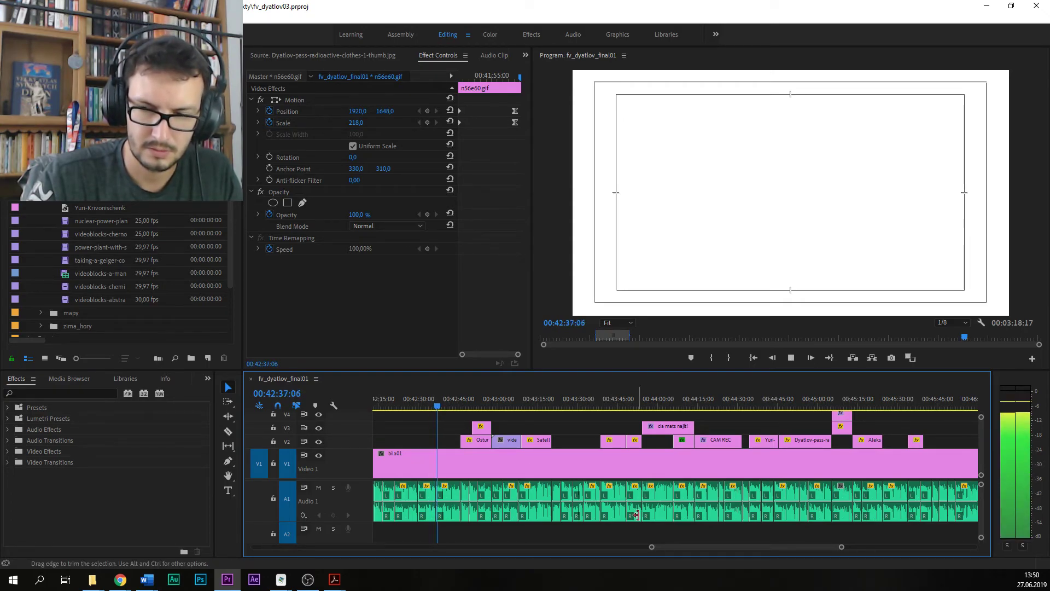
pyautogui.scroll(-2, 663, 547)
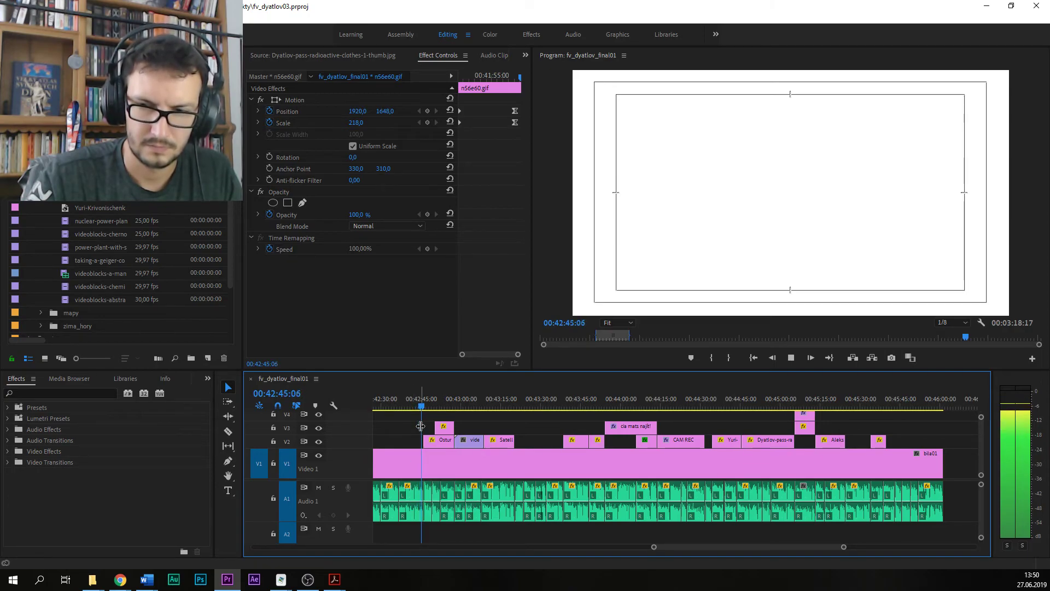
pyautogui.press('space')
# Step: Review the Mayak Site satellite map from 00:43:11:11, pause at 00:43:19:22 and save the project
pyautogui.moveTo(421, 406); pyautogui.dragTo(494, 406)
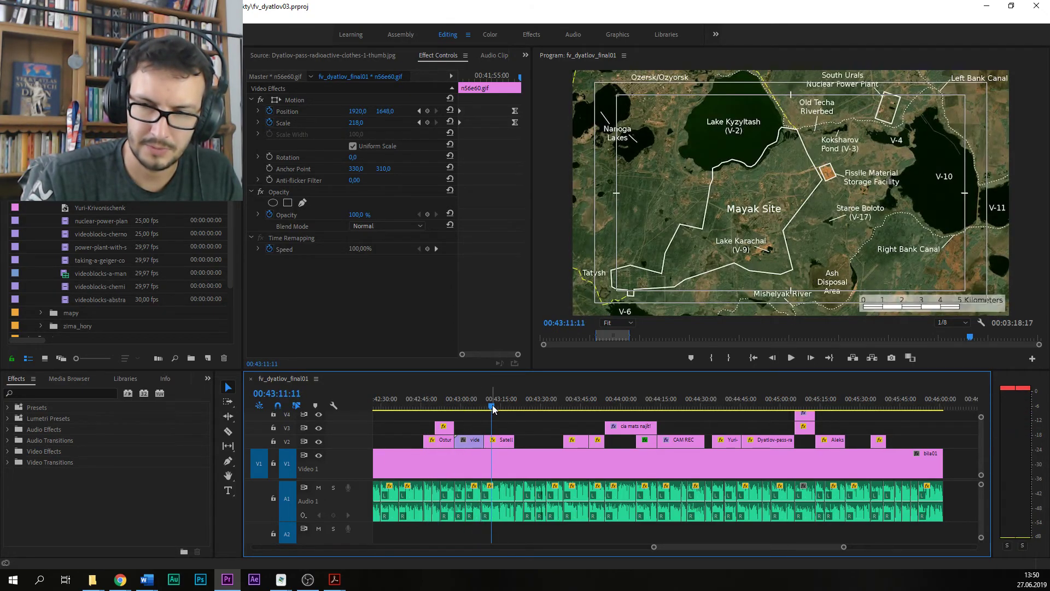
pyautogui.press('space')
pyautogui.moveTo(689, 544); pyautogui.dragTo(693, 546)
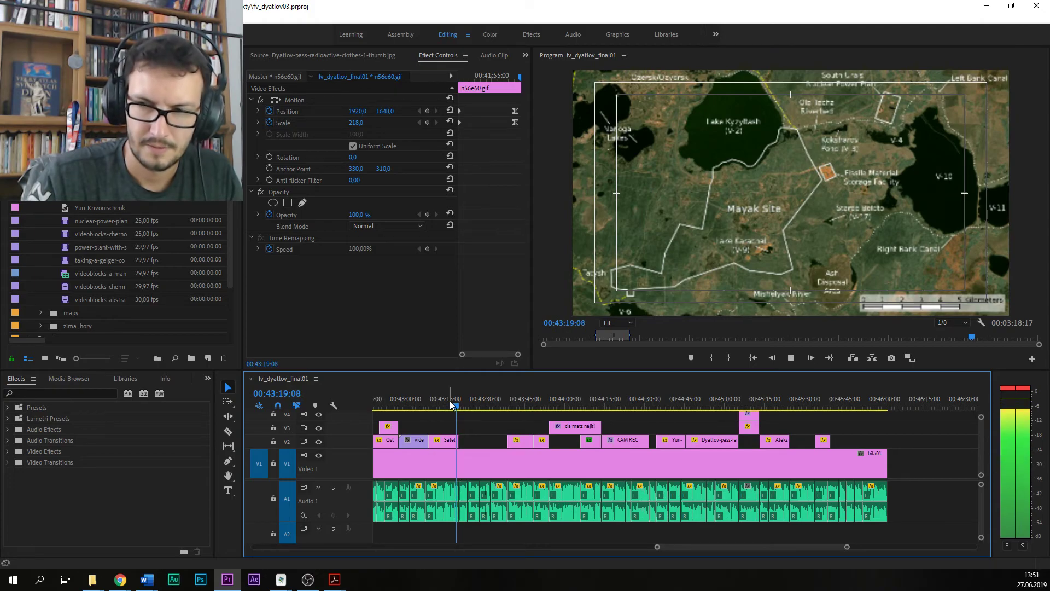
pyautogui.press('space')
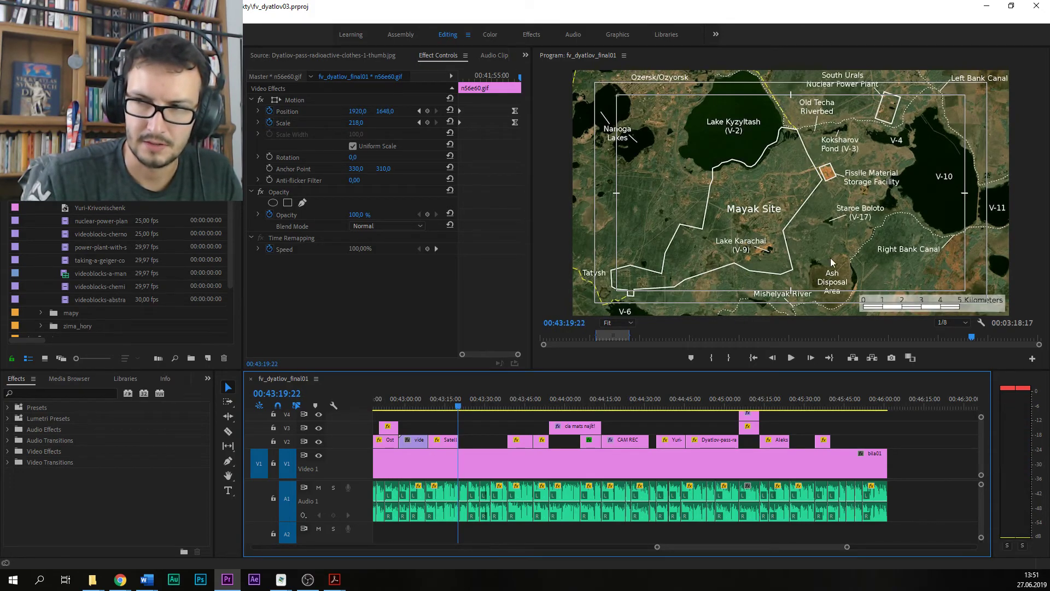
pyautogui.hotkey('ctrl', 's')
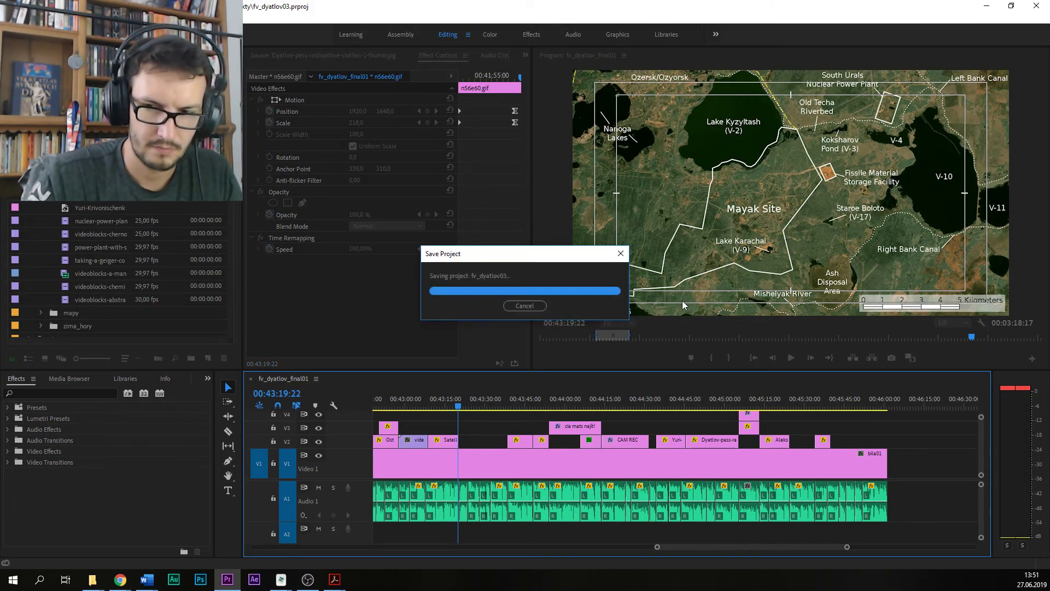
# Step: Check the narration up to the Table 4 population clip, return the playhead to the gap before it at 00:43:36:03 and save the project
pyautogui.press('space')
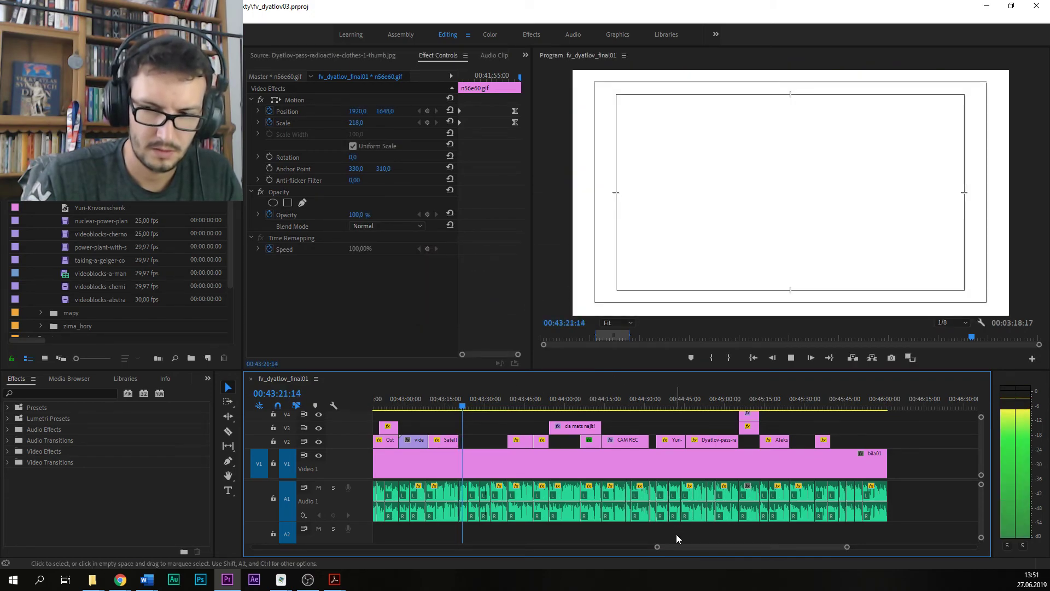
pyautogui.scroll(-1, 683, 549)
pyautogui.moveTo(439, 407); pyautogui.dragTo(483, 407)
pyautogui.press('space')
pyautogui.scroll(-2, 707, 545)
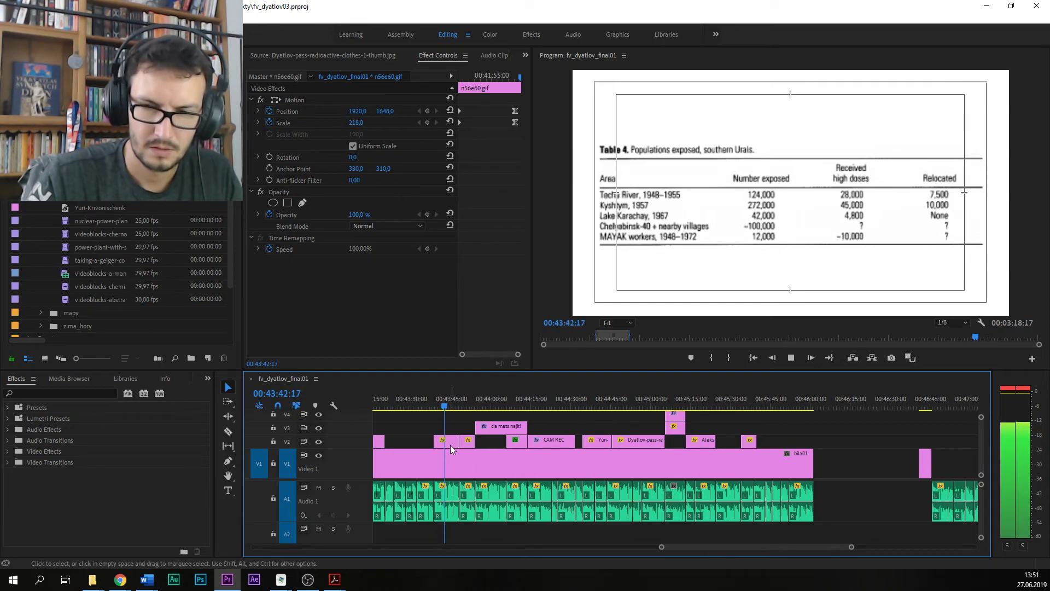
pyautogui.click(420, 404)
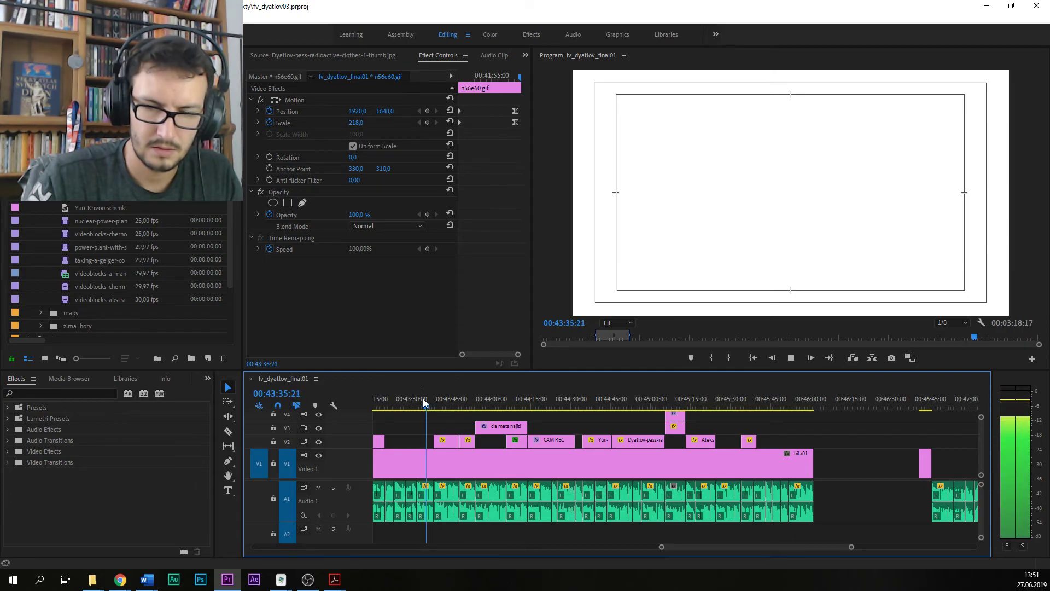
pyautogui.hotkey('ctrl', 's')
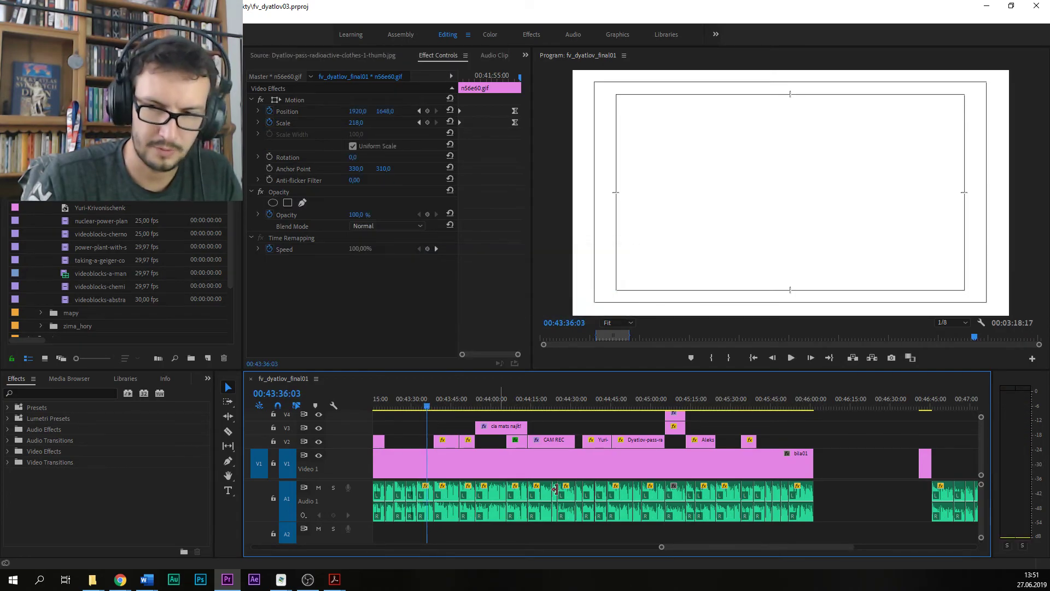
# Step: Check the scanned document clip at 00:43:48 and the "cia mats najít!" placeholder around 00:43:57 against the narration
pyautogui.scroll(-1, 687, 546)
pyautogui.click(451, 409)
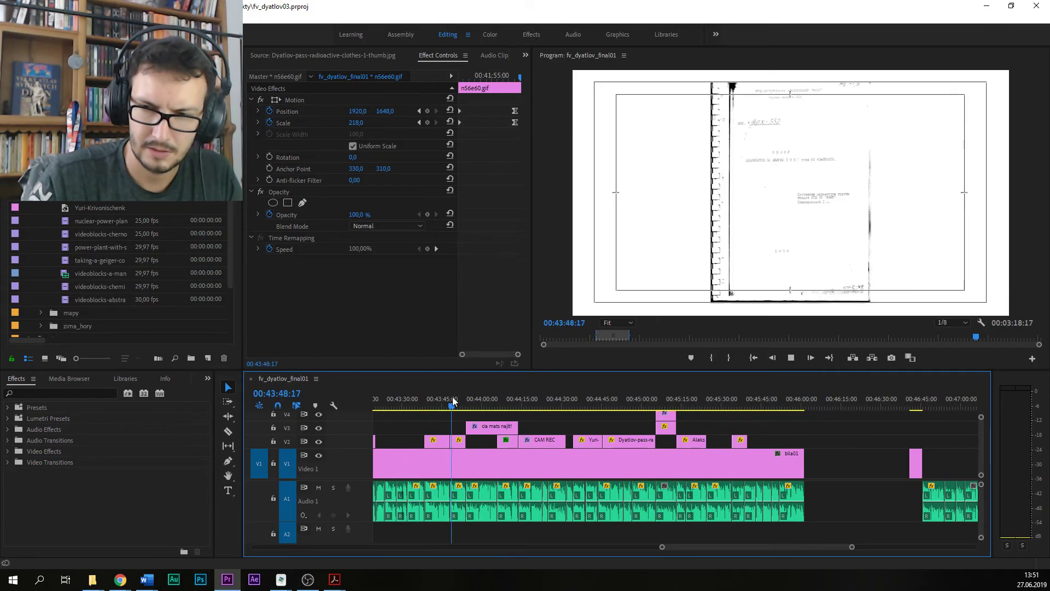
pyautogui.press('space')
pyautogui.click(477, 398)
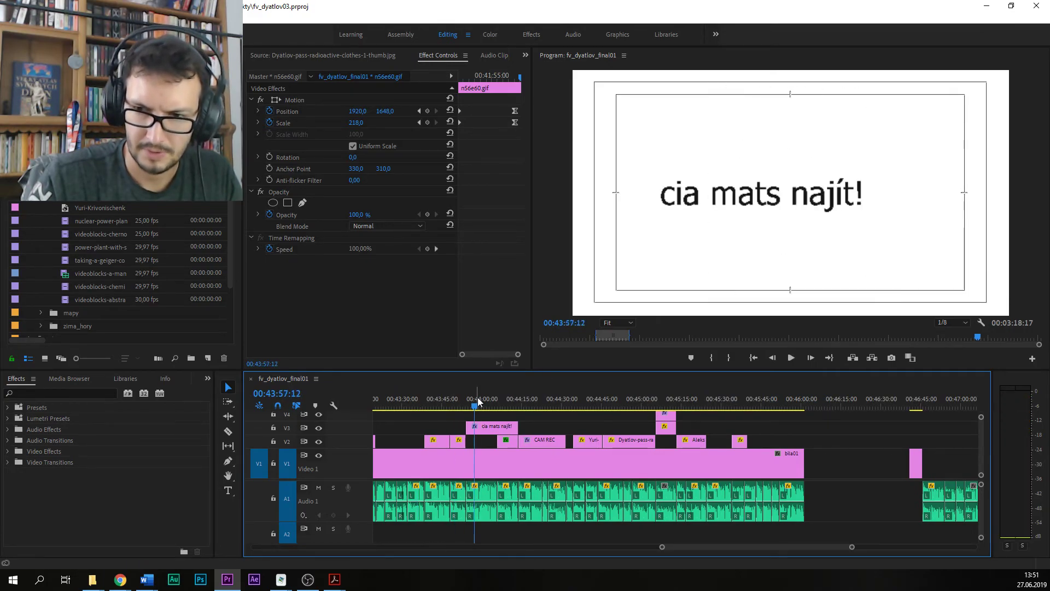
pyautogui.scroll(-1, 749, 543)
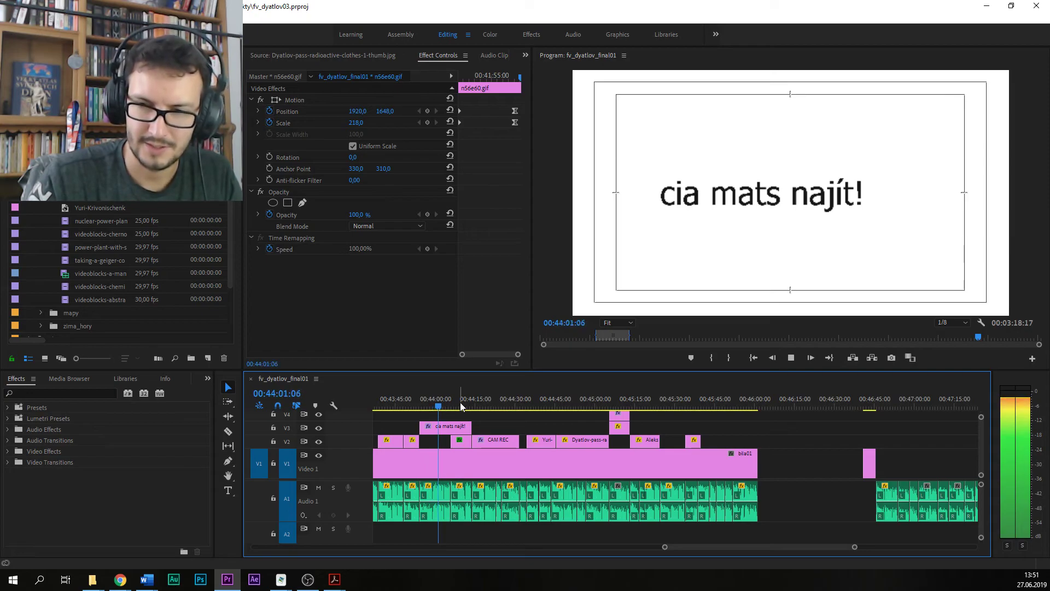
# Step: Review the CAM REC placeholder and the clothing radiation graphic, stop the playhead at 00:44:50:22 and save the project
pyautogui.moveTo(448, 405); pyautogui.dragTo(477, 406)
pyautogui.press('space')
pyautogui.scroll(-1, 787, 544)
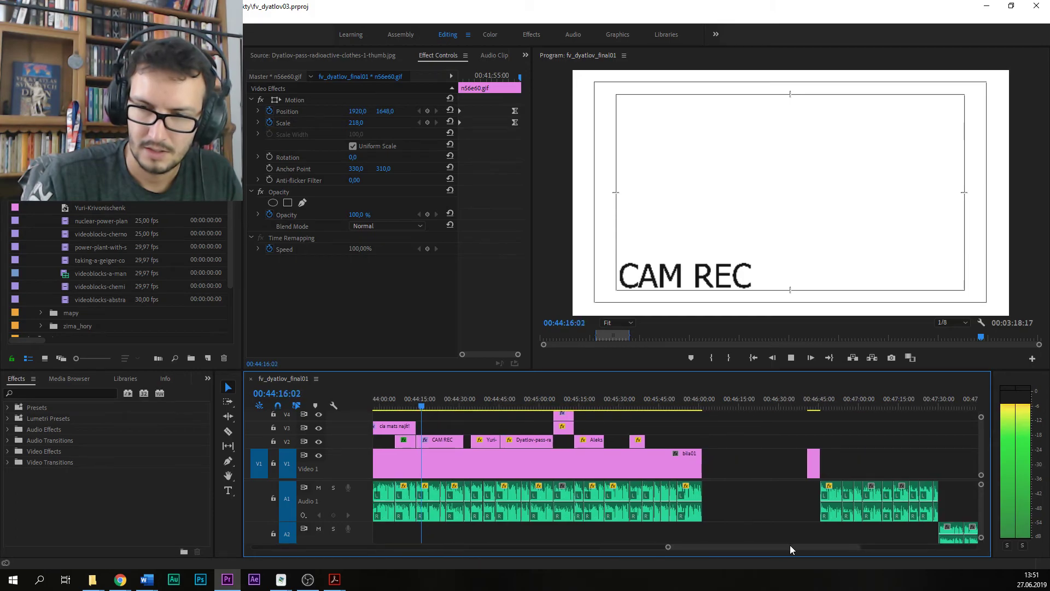
pyautogui.click(465, 406)
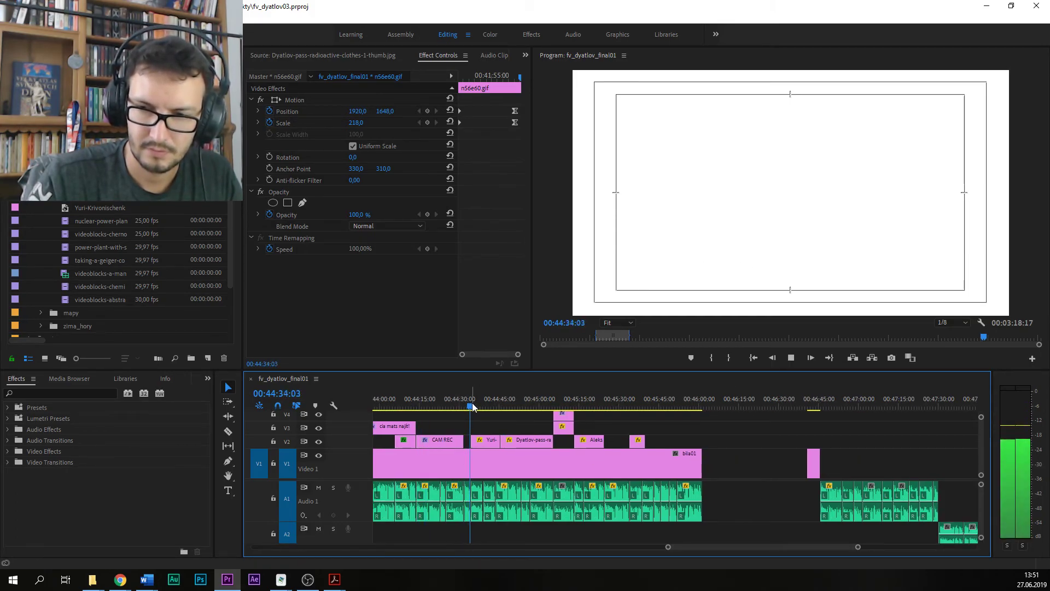
pyautogui.click(511, 406)
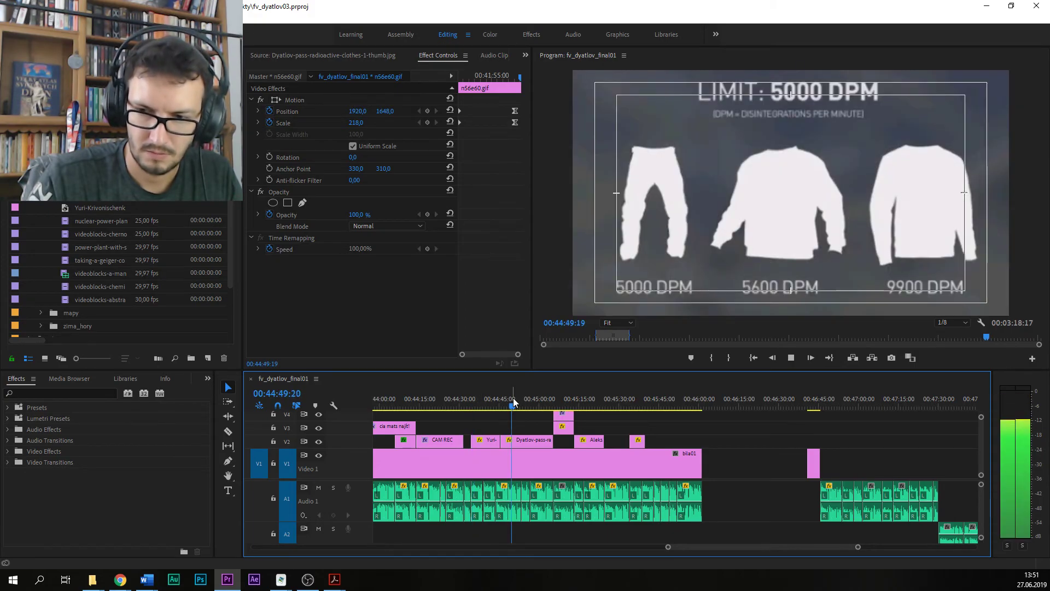
pyautogui.hotkey('ctrl', 's')
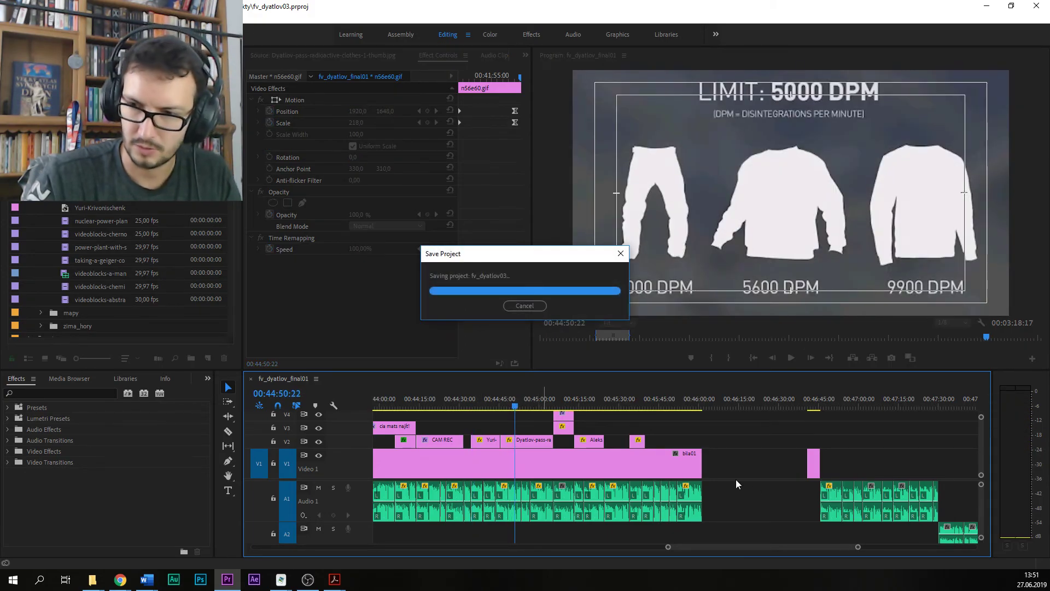
pyautogui.scroll(-3, 856, 542)
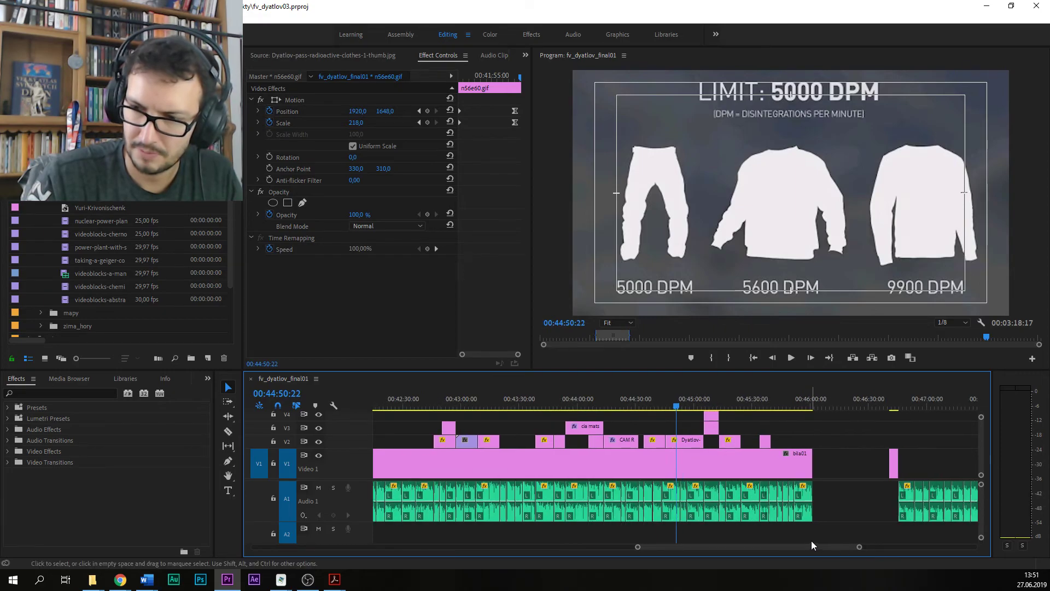
# Step: Look over the timeline clips around the clothing radiation graphic, select the Dyatlov-pass radioactive clothes clip and save the project
pyautogui.moveTo(808, 545); pyautogui.dragTo(799, 547)
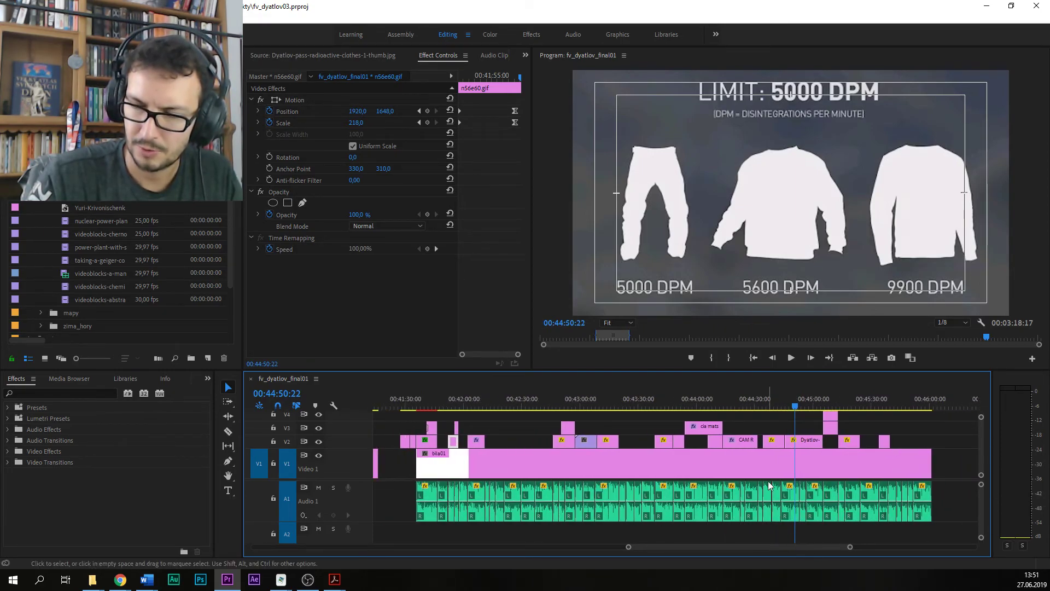
pyautogui.scroll(2, 828, 545)
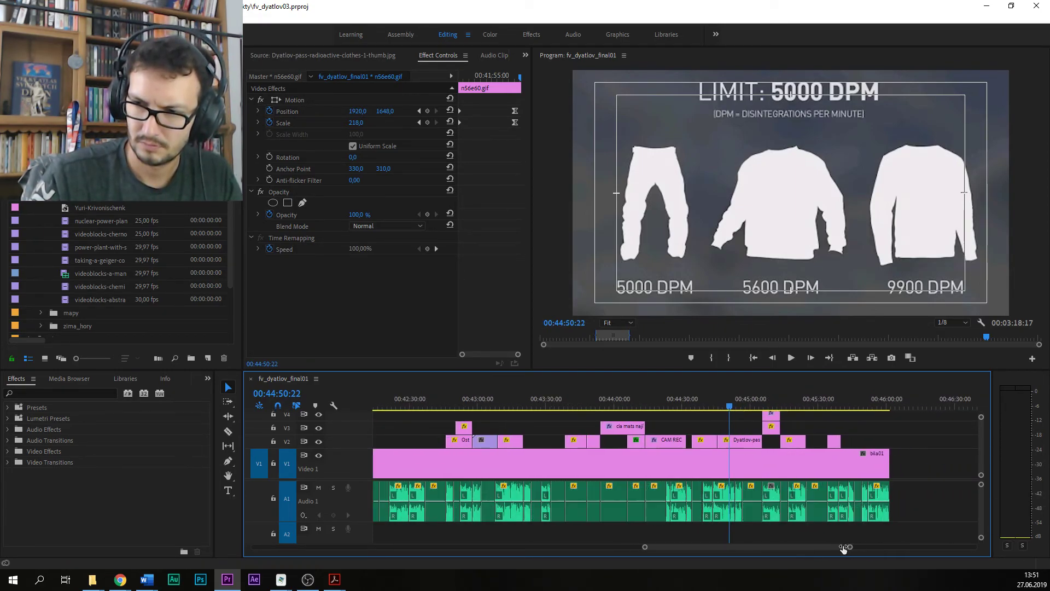
pyautogui.moveTo(825, 543)
pyautogui.mouseDown()
pyautogui.moveTo(844, 548)
pyautogui.moveTo(828, 549)
pyautogui.mouseUp()
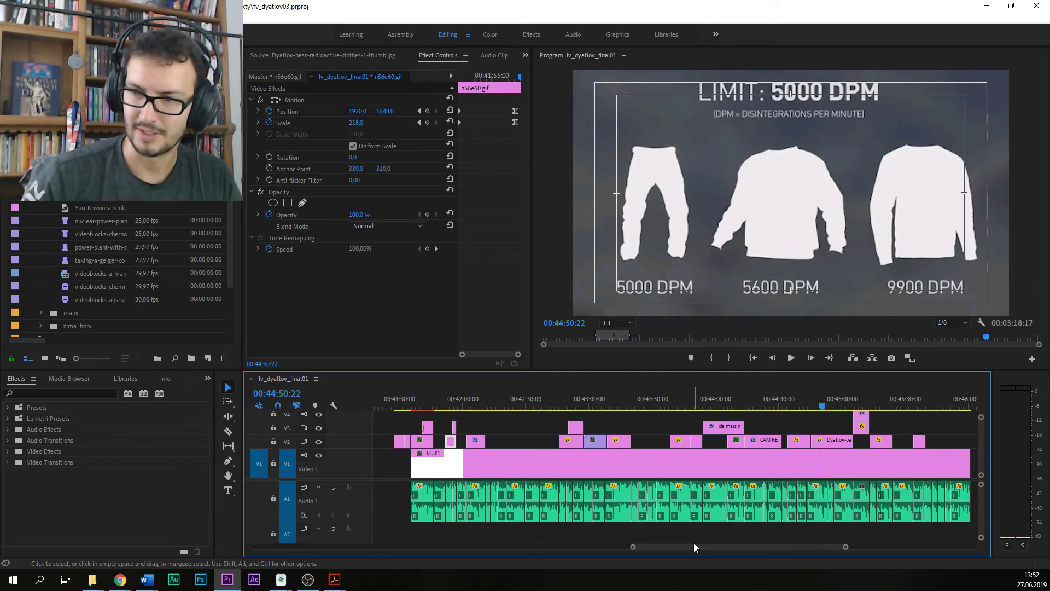
pyautogui.moveTo(694, 549); pyautogui.dragTo(704, 549)
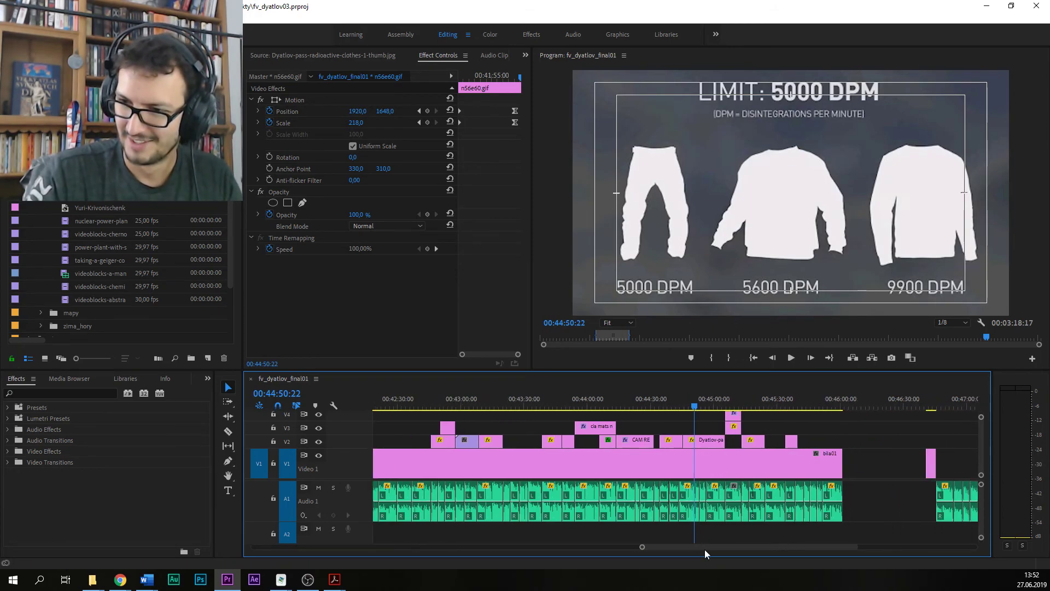
pyautogui.click(688, 443)
pyautogui.hotkey('ctrl', 's')
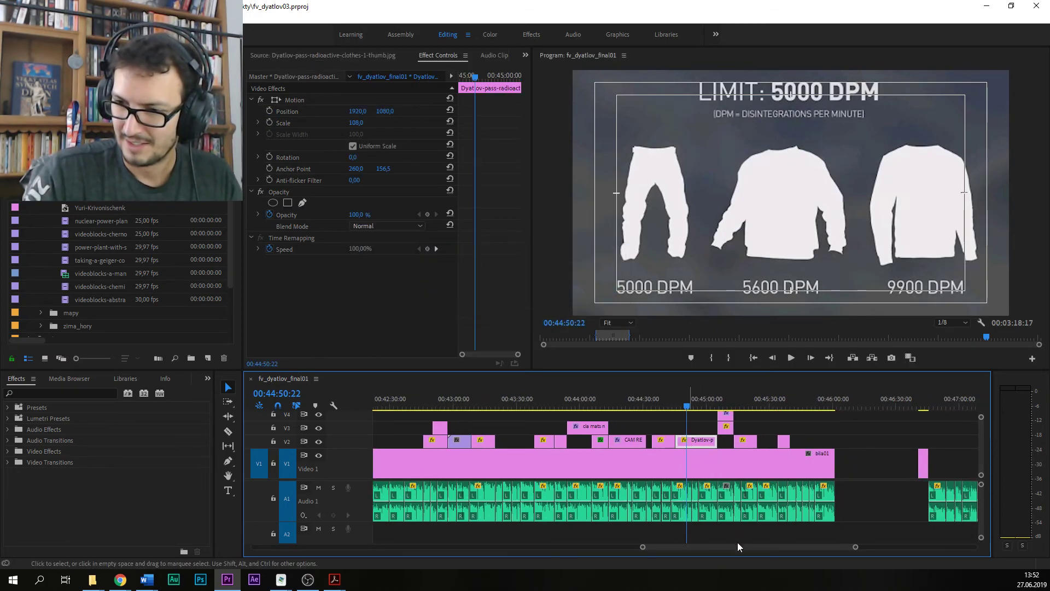
# Step: Inspect the section's bila01 background clip, reselect the radioactive clothes clip on Video 2 and save the project
pyautogui.moveTo(733, 549); pyautogui.dragTo(727, 549)
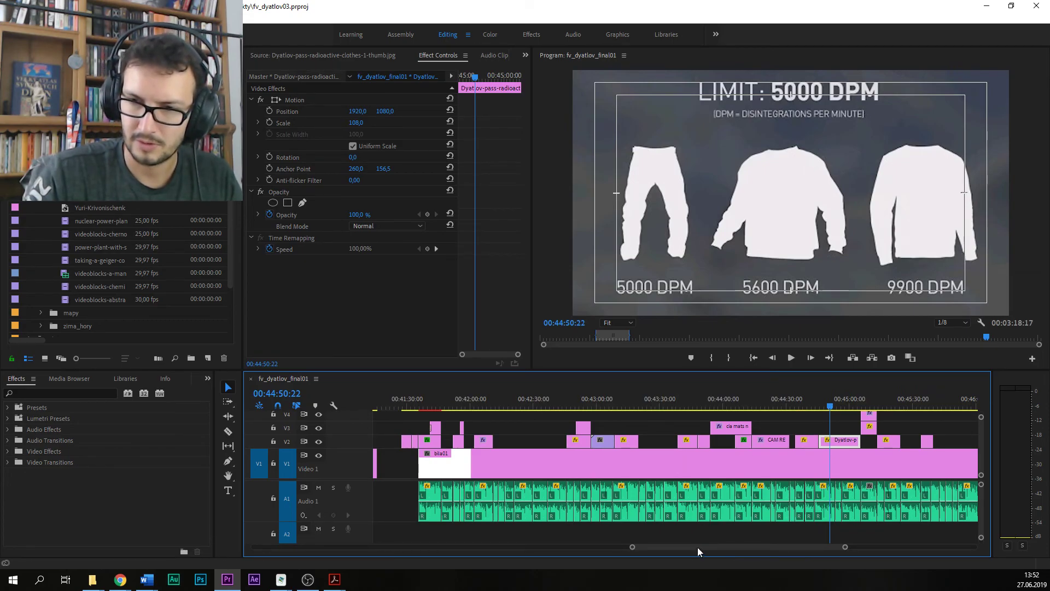
pyautogui.scroll(-1, 838, 547)
pyautogui.moveTo(838, 547); pyautogui.dragTo(827, 547)
pyautogui.click(762, 459)
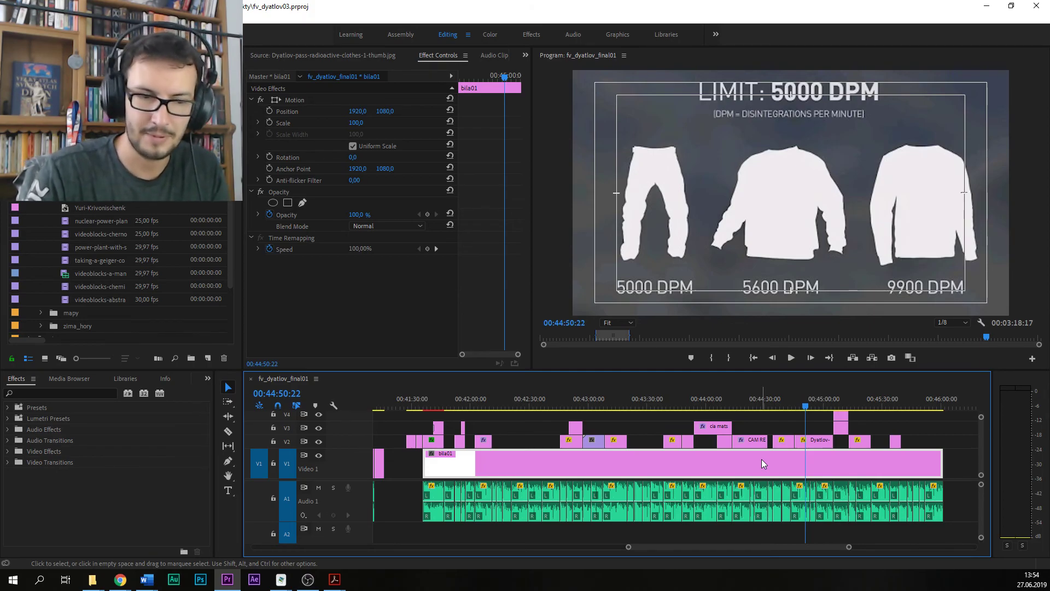
pyautogui.click(806, 446)
pyautogui.hotkey('ctrl', 's')
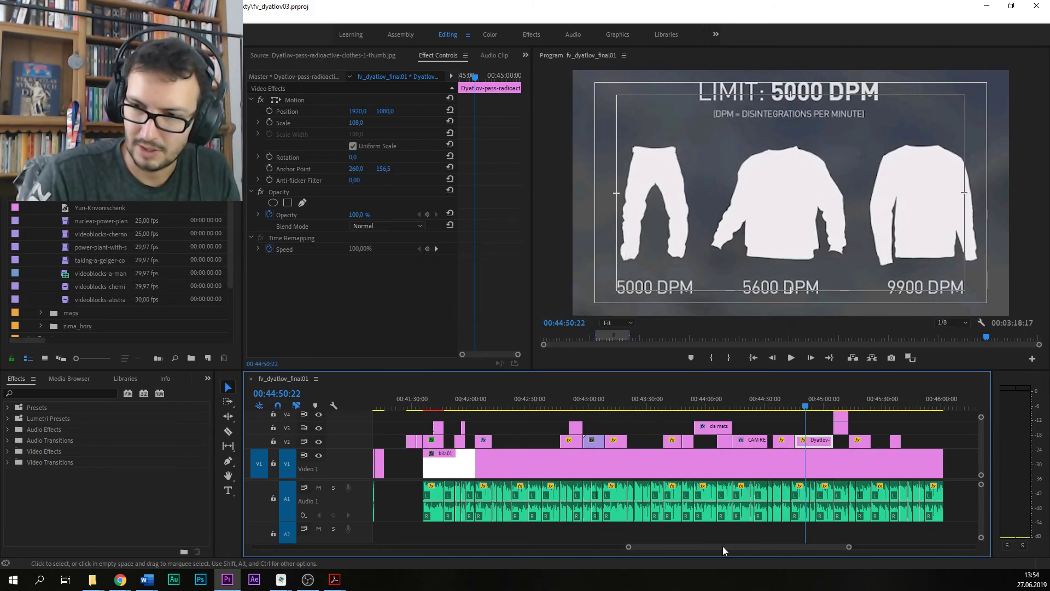
# Step: Select the bila01 background clip on Video 1, save the project and switch to OBS
pyautogui.scroll(-3, 845, 546)
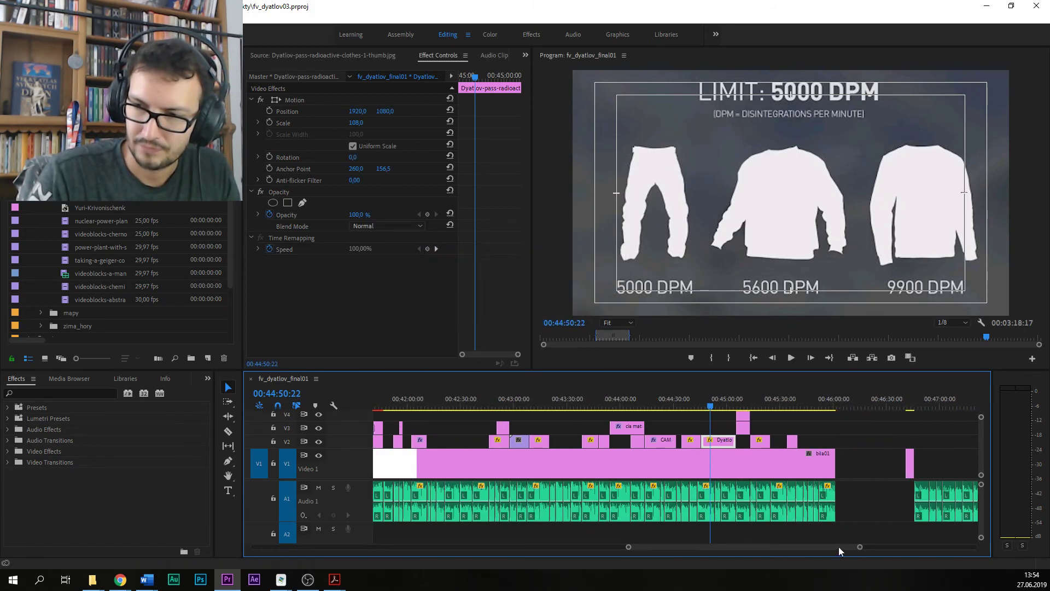
pyautogui.click(741, 475)
pyautogui.hotkey('ctrl', 's')
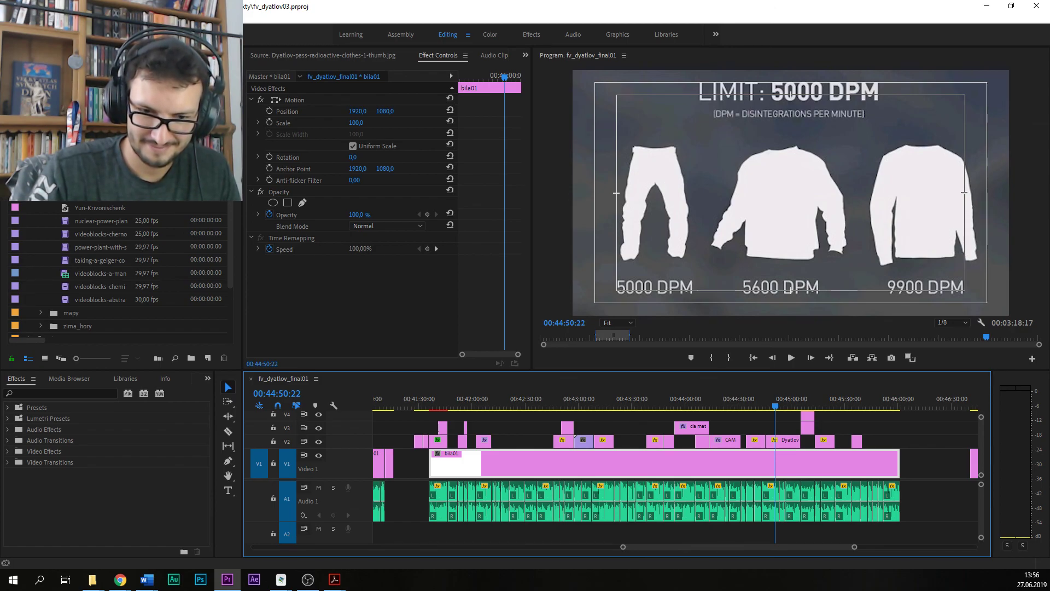
pyautogui.hotkey('alt', 'Tab')
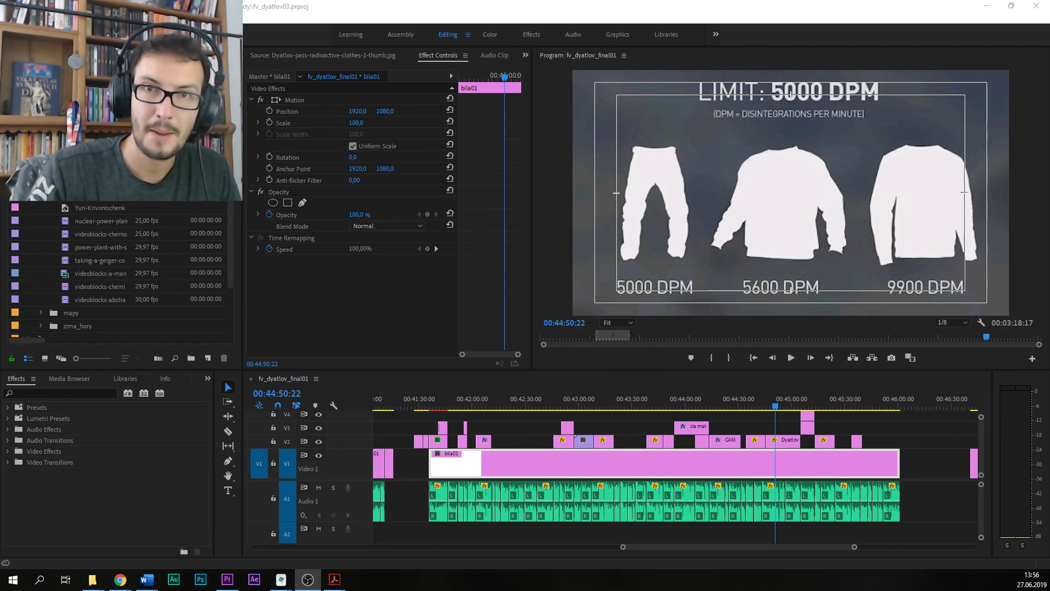